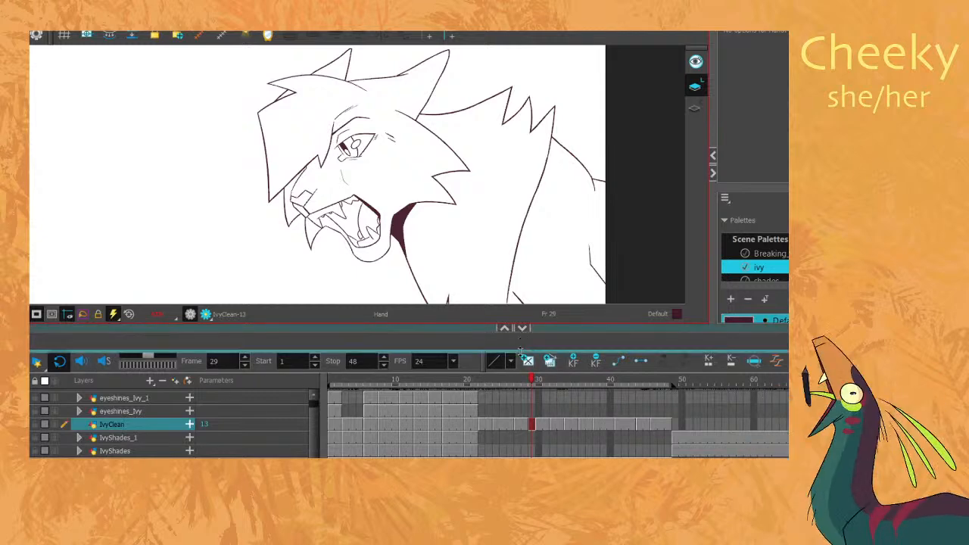
Enlarge the drawing view and flip back and forth through the animation frames from 28 to 36 to check the cat's head motion.
{"action": "left_click_drag", "start_coordinate": [523, 333], "coordinate": [509, 370]}
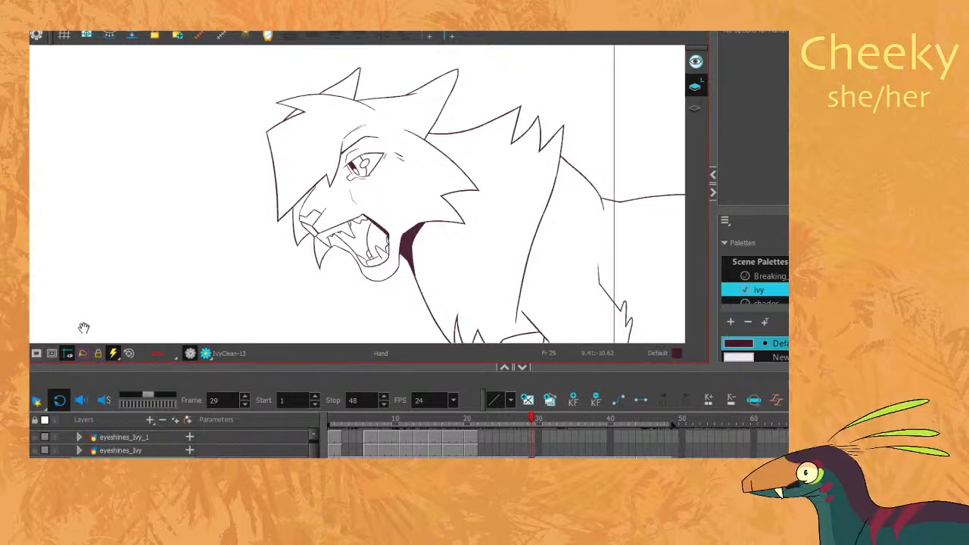
{"action": "scroll", "coordinate": [90, 328], "scroll_direction": "down", "scroll_amount": 1}
{"action": "left_click_drag", "start_coordinate": [251, 265], "coordinate": [264, 232]}
{"action": "key", "text": "comma"}
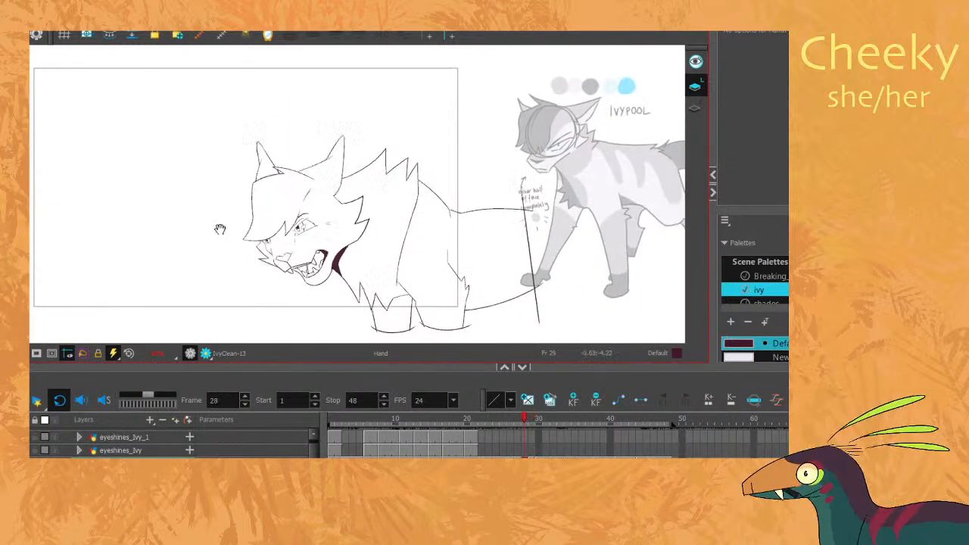
{"action": "key", "text": "period"}
{"action": "key", "text": "comma"}
{"action": "key", "text": "period"}
{"action": "key", "text": "comma"}
{"action": "key", "text": "period"}
{"action": "key", "text": "period"}
{"action": "key", "text": "period"}
{"action": "key", "text": "period"}
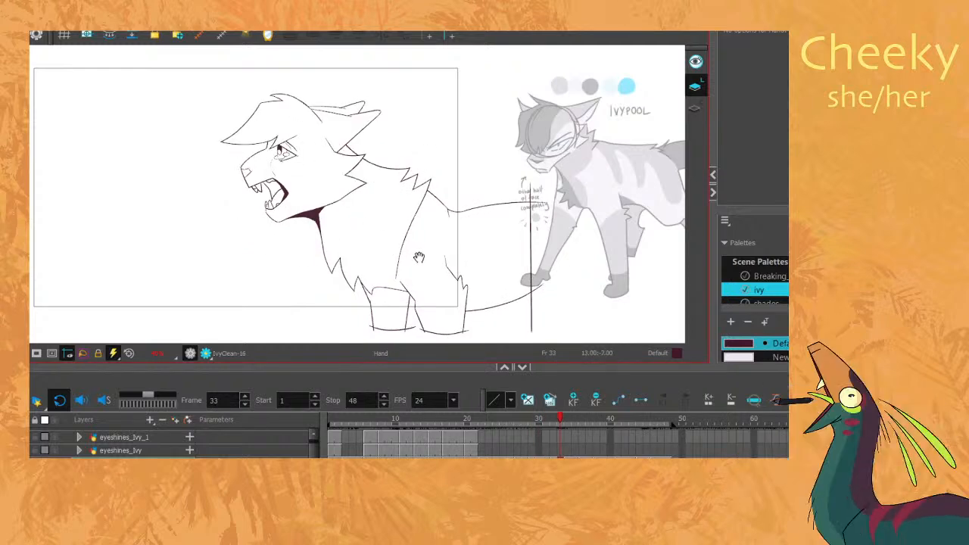
{"action": "key", "text": "period"}
{"action": "key", "text": "period"}
{"action": "key", "text": "period"}
{"action": "key", "text": "period"}
{"action": "key", "text": "comma"}
{"action": "key", "text": "period"}
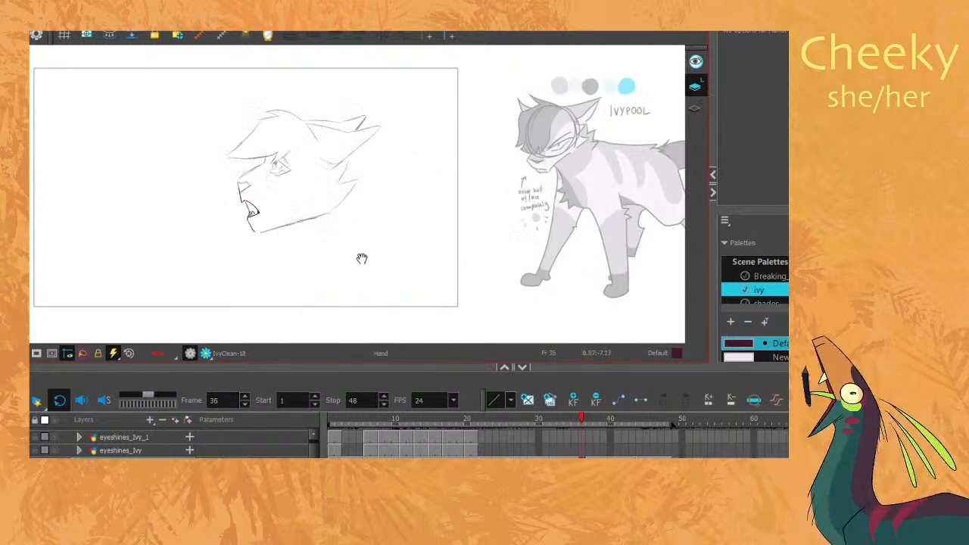
Ink the muzzle bridge and nose over the rough sketch on frame 36, using the Solid Brush 2 preset at size 10.
{"action": "scroll", "coordinate": [262, 219], "scroll_direction": "up", "scroll_amount": 4}
{"action": "scroll", "coordinate": [246, 182], "scroll_direction": "up", "scroll_amount": 2}
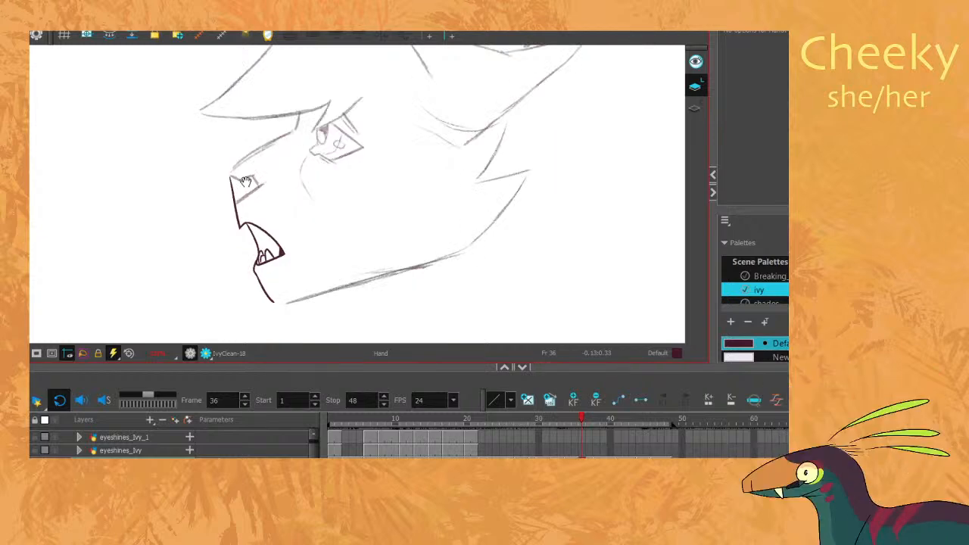
{"action": "left_click_drag", "start_coordinate": [314, 194], "coordinate": [321, 211]}
{"action": "scroll", "coordinate": [321, 211], "scroll_direction": "up", "scroll_amount": 2}
{"action": "left_click_drag", "start_coordinate": [289, 159], "coordinate": [289, 184]}
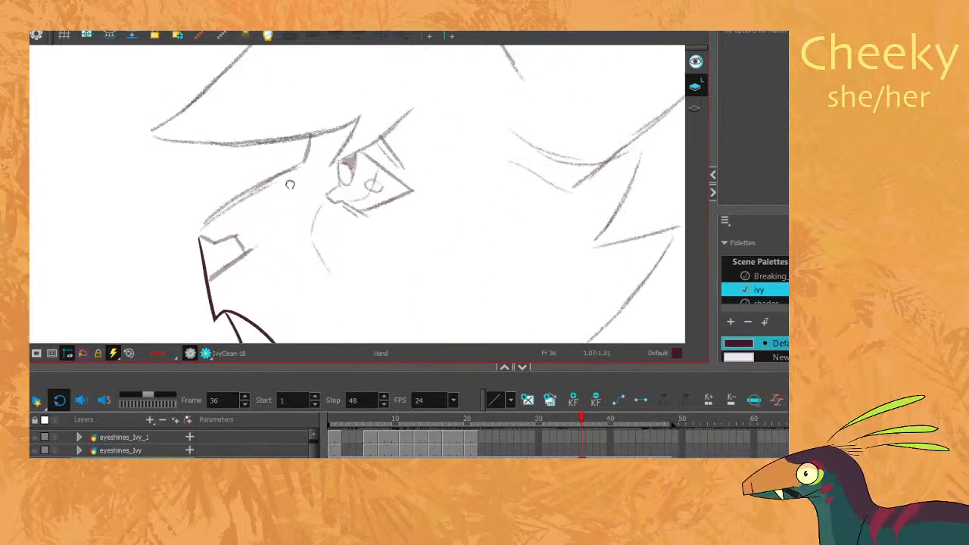
{"action": "key", "text": "period"}
{"action": "key", "text": "comma"}
{"action": "key", "text": "alt+b"}
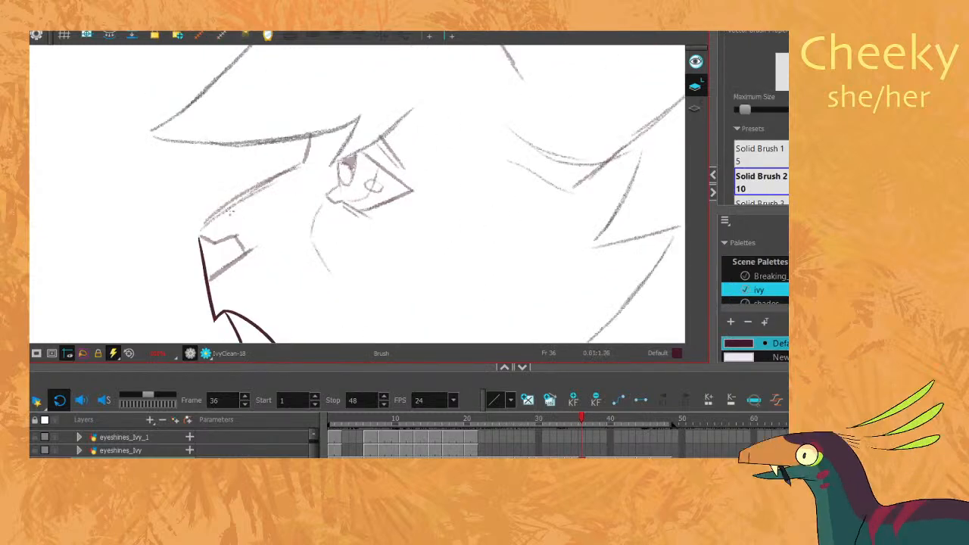
{"action": "mouse_move", "coordinate": [198, 240]}
{"action": "left_mouse_down"}
{"action": "mouse_move", "coordinate": [312, 162]}
{"action": "mouse_move", "coordinate": [311, 127]}
{"action": "left_mouse_up"}
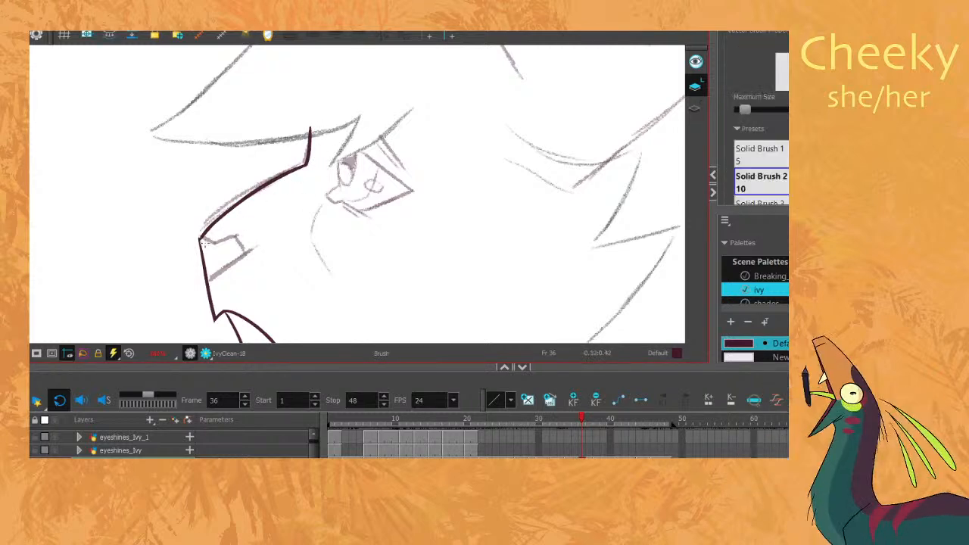
{"action": "mouse_move", "coordinate": [200, 239]}
{"action": "left_mouse_down"}
{"action": "mouse_move", "coordinate": [239, 238]}
{"action": "mouse_move", "coordinate": [245, 254]}
{"action": "mouse_move", "coordinate": [256, 252]}
{"action": "mouse_move", "coordinate": [209, 279]}
{"action": "left_mouse_up"}
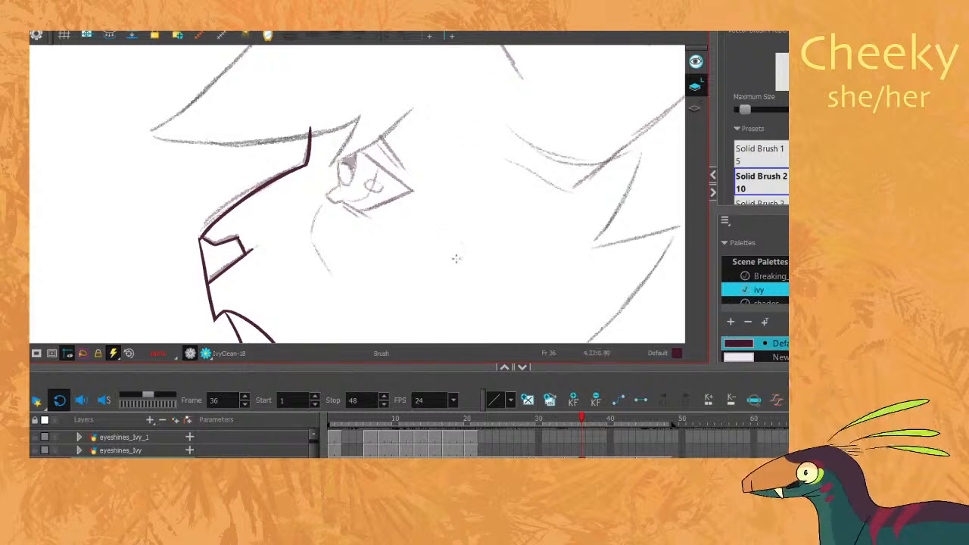
Collapse the timeline to free drawing space, then ink the chin below the open mouth and clean up its stroke end.
{"action": "left_click", "coordinate": [521, 368]}
{"action": "left_click_drag", "start_coordinate": [491, 350], "coordinate": [461, 260]}
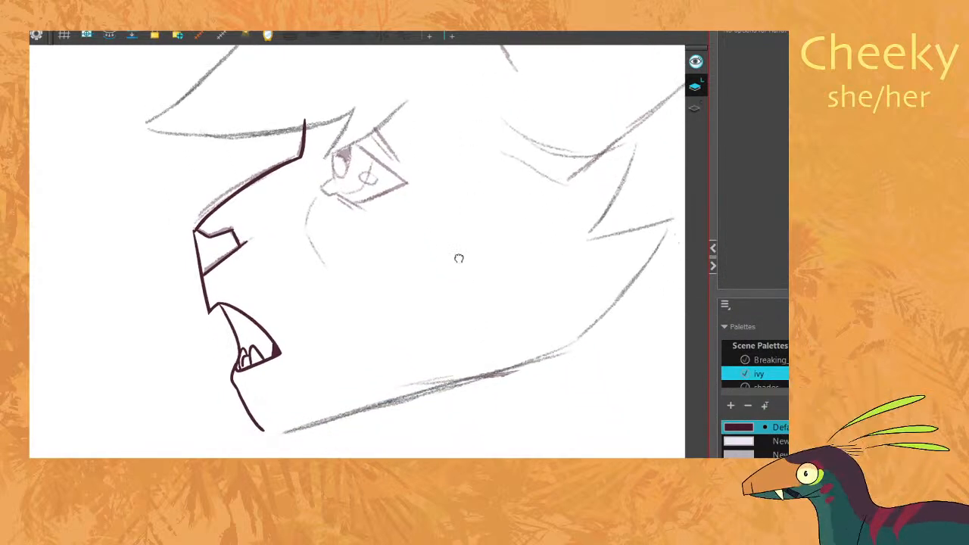
{"action": "key", "text": "alt+b"}
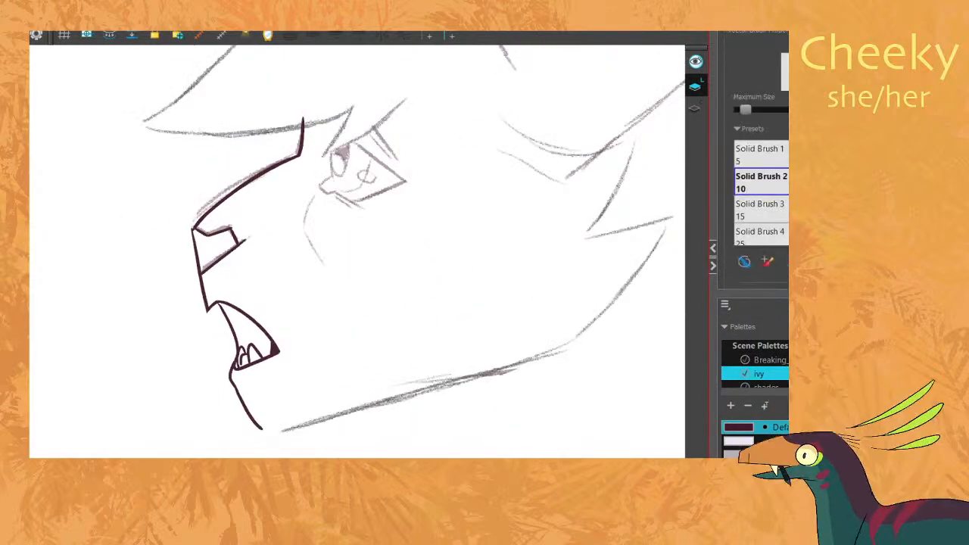
{"action": "left_click_drag", "start_coordinate": [246, 416], "coordinate": [278, 429]}
{"action": "key", "text": "alt+s"}
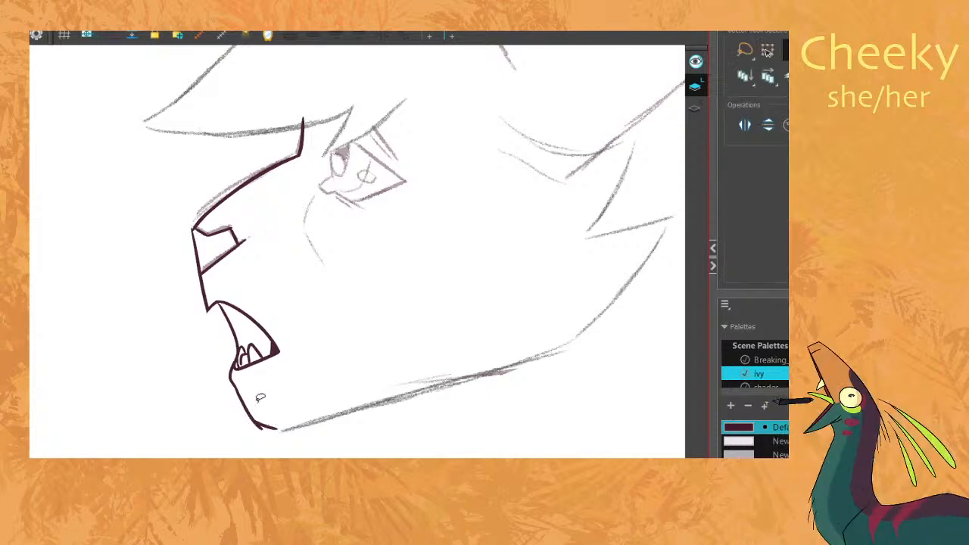
{"action": "key", "text": "alt+b"}
Ink the long jaw line from the chin up to the cheek fur, redrawing the stroke until it follows the sketch.
{"action": "mouse_move", "coordinate": [361, 426]}
{"action": "left_mouse_down"}
{"action": "mouse_move", "coordinate": [437, 389]}
{"action": "mouse_move", "coordinate": [335, 406]}
{"action": "mouse_move", "coordinate": [275, 445]}
{"action": "mouse_move", "coordinate": [439, 270]}
{"action": "left_mouse_up"}
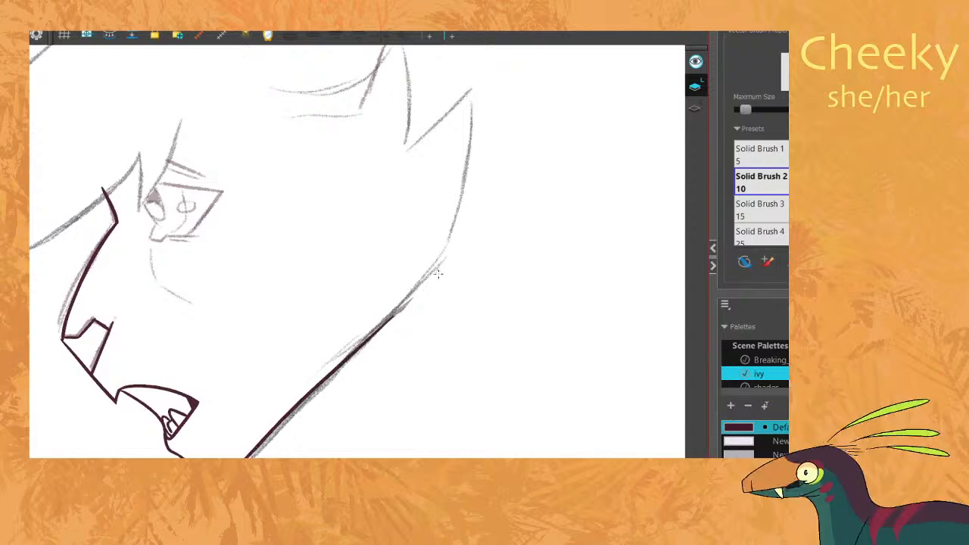
{"action": "key", "text": "ctrl+z"}
{"action": "left_click_drag", "start_coordinate": [248, 458], "coordinate": [415, 279]}
{"action": "key", "text": "ctrl+z"}
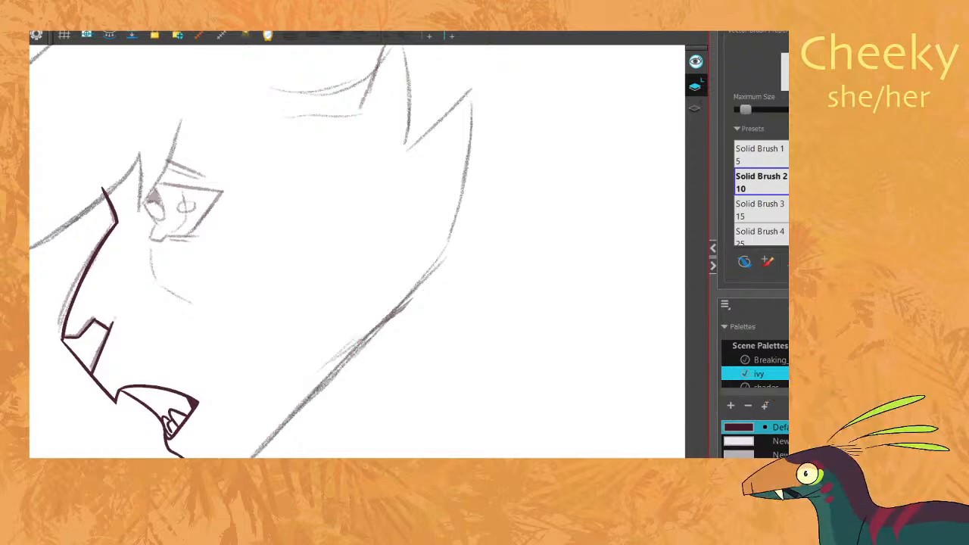
{"action": "mouse_move", "coordinate": [247, 457]}
{"action": "left_mouse_down"}
{"action": "mouse_move", "coordinate": [415, 289]}
{"action": "mouse_move", "coordinate": [465, 197]}
{"action": "mouse_move", "coordinate": [474, 118]}
{"action": "left_mouse_up"}
{"action": "key", "text": "ctrl+z"}
Ink both edges of the lower pointed cheek tuft so they meet the jaw line, and trim the overshooting stroke ends.
{"action": "left_click_drag", "start_coordinate": [398, 158], "coordinate": [479, 70]}
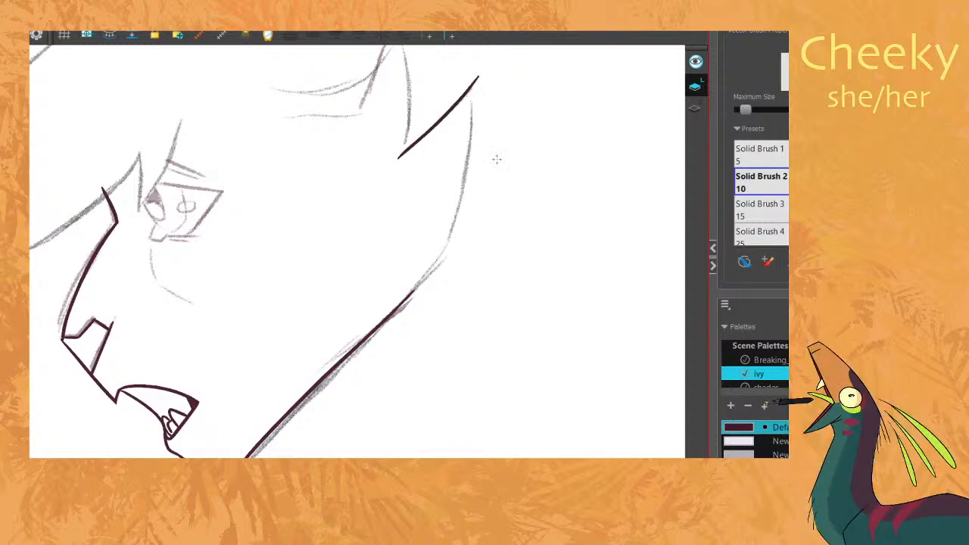
{"action": "key", "text": "c"}
{"action": "key", "text": "c"}
{"action": "key", "text": "c"}
{"action": "key", "text": "c"}
{"action": "key", "text": "c"}
{"action": "left_click_drag", "start_coordinate": [138, 364], "coordinate": [294, 188]}
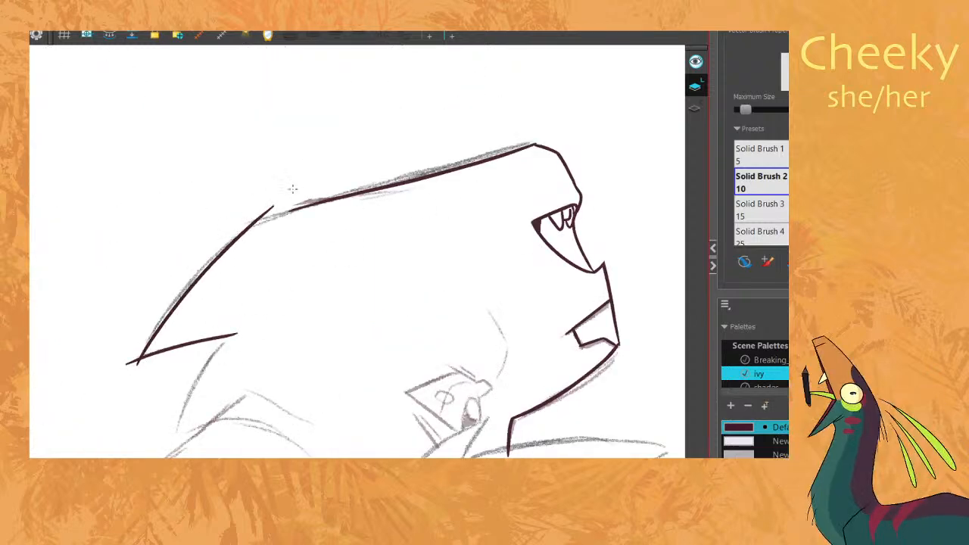
{"action": "key", "text": "ctrl+z"}
{"action": "mouse_move", "coordinate": [137, 367]}
{"action": "left_mouse_down"}
{"action": "mouse_move", "coordinate": [156, 330]}
{"action": "mouse_move", "coordinate": [270, 202]}
{"action": "mouse_move", "coordinate": [208, 236]}
{"action": "left_mouse_up"}
{"action": "key", "text": "alt+s"}
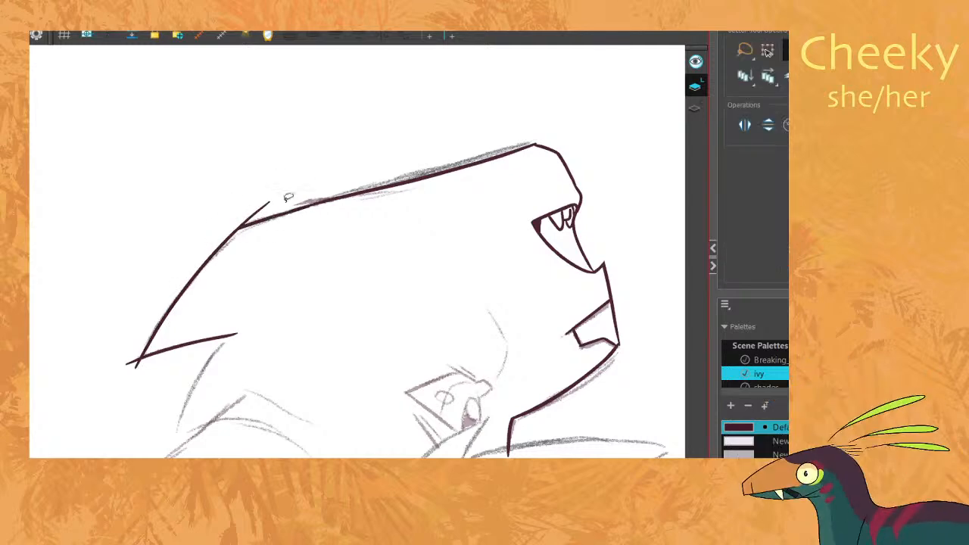
{"action": "key", "text": "shift+x"}
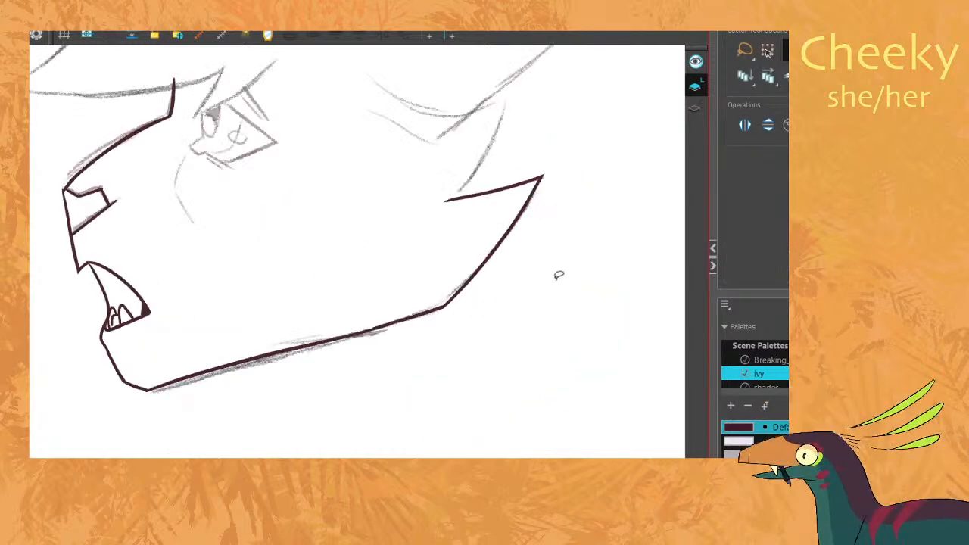
Ink the curved line beneath the ear, running from the side of the head to the tip of the upper cheek tuft.
{"action": "key", "text": "alt+b"}
{"action": "scroll", "coordinate": [558, 255], "scroll_direction": "up", "scroll_amount": 3}
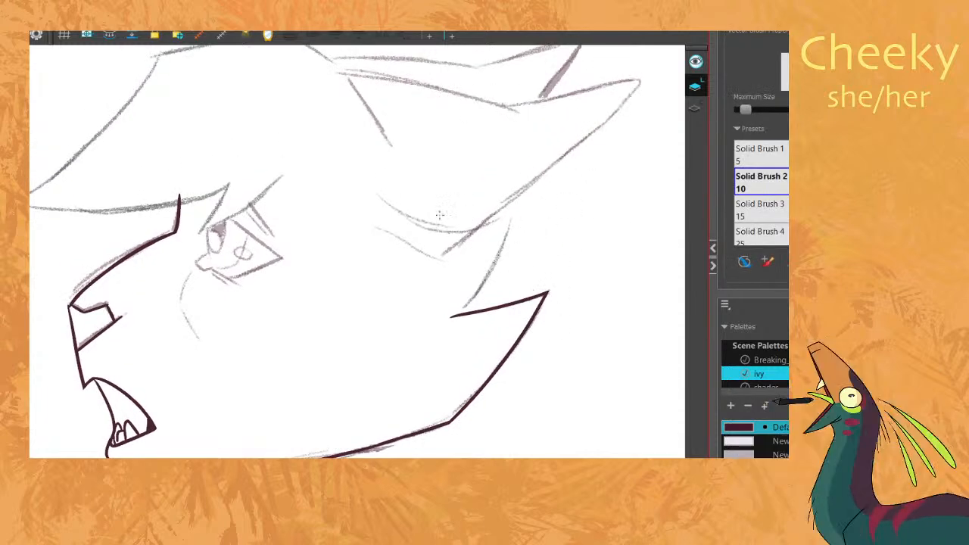
{"action": "mouse_move", "coordinate": [383, 196]}
{"action": "left_mouse_down"}
{"action": "mouse_move", "coordinate": [414, 223]}
{"action": "mouse_move", "coordinate": [443, 229]}
{"action": "left_mouse_up"}
{"action": "key", "text": "ctrl+z"}
{"action": "mouse_move", "coordinate": [375, 193]}
{"action": "left_mouse_down"}
{"action": "mouse_move", "coordinate": [455, 229]}
{"action": "mouse_move", "coordinate": [446, 231]}
{"action": "mouse_move", "coordinate": [531, 208]}
{"action": "left_mouse_up"}
{"action": "key", "text": "ctrl+z"}
{"action": "left_click_drag", "start_coordinate": [435, 230], "coordinate": [520, 211]}
Ink the back edge of the upper cheek tuft down to the lower tuft and trim the crossing line ends.
{"action": "mouse_move", "coordinate": [450, 320]}
{"action": "left_mouse_down"}
{"action": "mouse_move", "coordinate": [517, 195]}
{"action": "mouse_move", "coordinate": [457, 324]}
{"action": "left_mouse_up"}
{"action": "key", "text": "ctrl+z"}
{"action": "key", "text": "ctrl+z"}
{"action": "left_click_drag", "start_coordinate": [511, 206], "coordinate": [452, 323]}
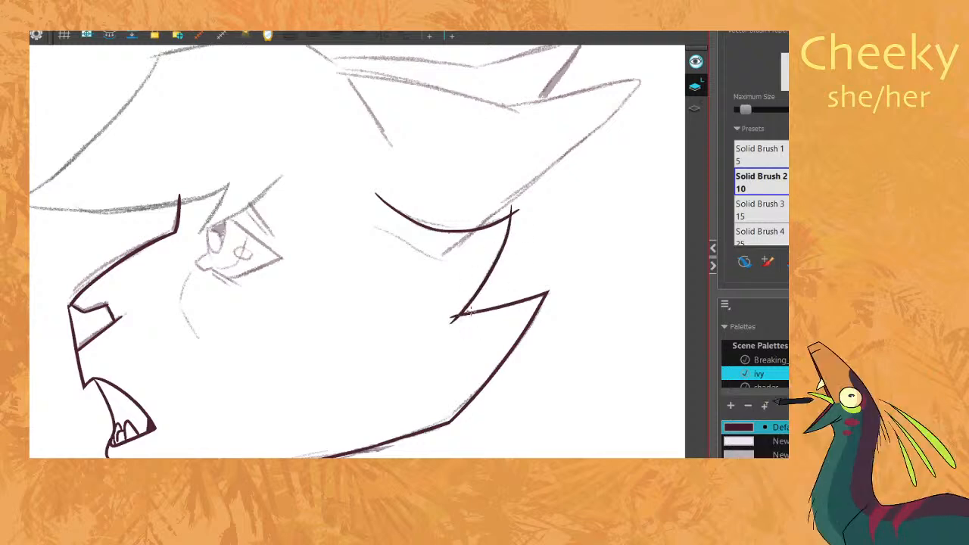
{"action": "key", "text": "ctrl+z"}
{"action": "mouse_move", "coordinate": [515, 203]}
{"action": "left_mouse_down"}
{"action": "mouse_move", "coordinate": [492, 260]}
{"action": "mouse_move", "coordinate": [452, 324]}
{"action": "left_mouse_up"}
{"action": "key", "text": "ctrl+z"}
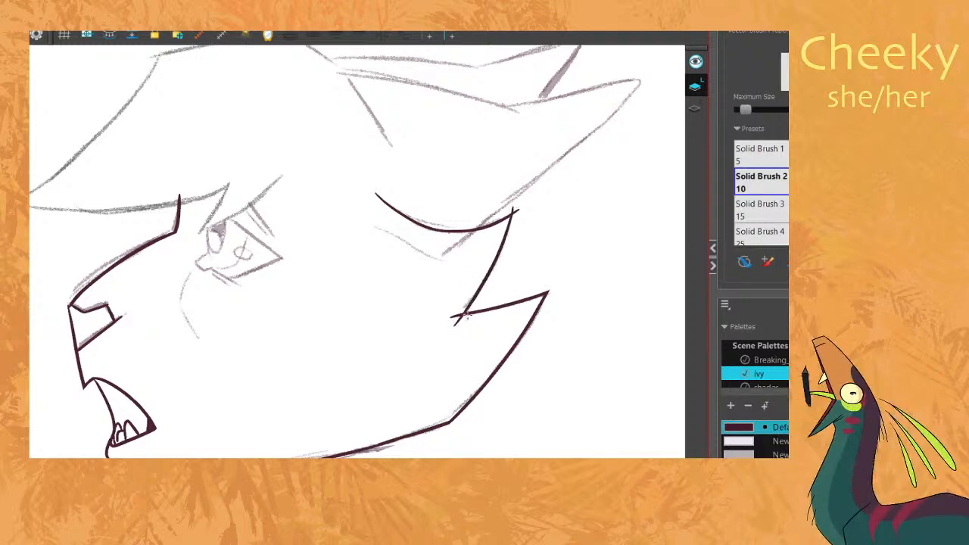
{"action": "key", "text": "alt+s"}
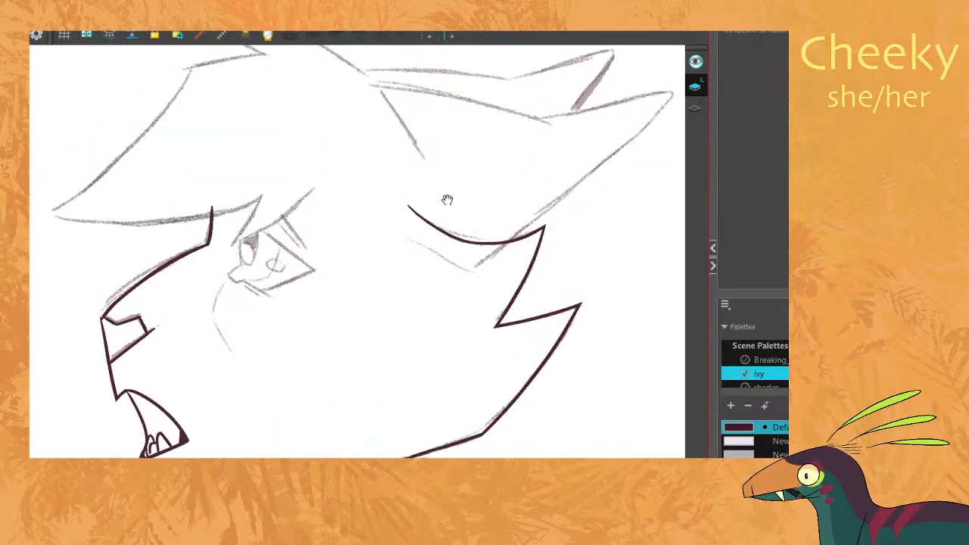
Erase the front end of the curve beneath the ear and redraw it as a steeper line, trimming the join.
{"action": "key", "text": "alt+e"}
{"action": "mouse_move", "coordinate": [401, 184]}
{"action": "left_mouse_down"}
{"action": "mouse_move", "coordinate": [411, 219]}
{"action": "mouse_move", "coordinate": [446, 269]}
{"action": "left_mouse_up"}
{"action": "left_click_drag", "start_coordinate": [410, 206], "coordinate": [446, 262]}
{"action": "key", "text": "alt+b"}
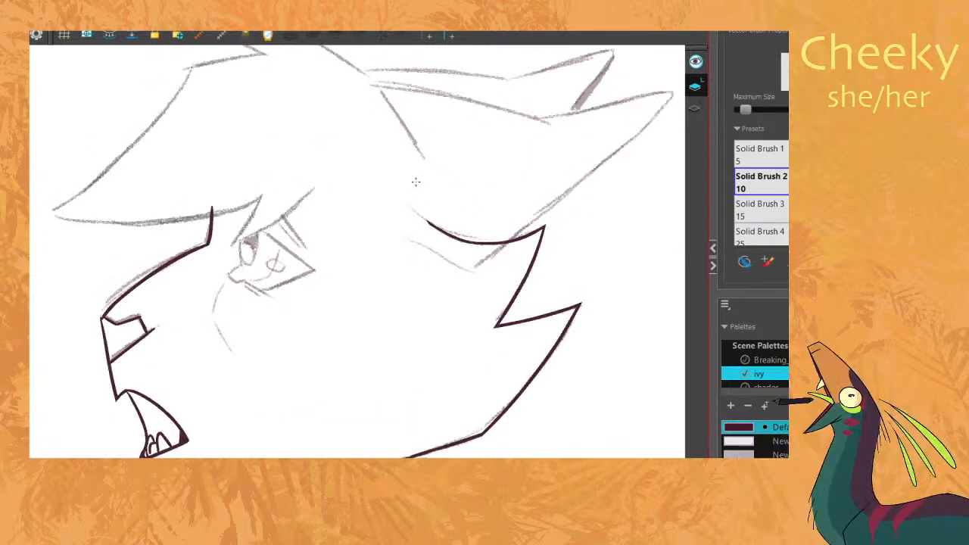
{"action": "left_click_drag", "start_coordinate": [416, 182], "coordinate": [443, 238]}
{"action": "key", "text": "alt+s"}
Compare the partly inked head with the previous frame, checking how the forehead hair and ears line up.
{"action": "scroll", "coordinate": [479, 201], "scroll_direction": "down", "scroll_amount": 3}
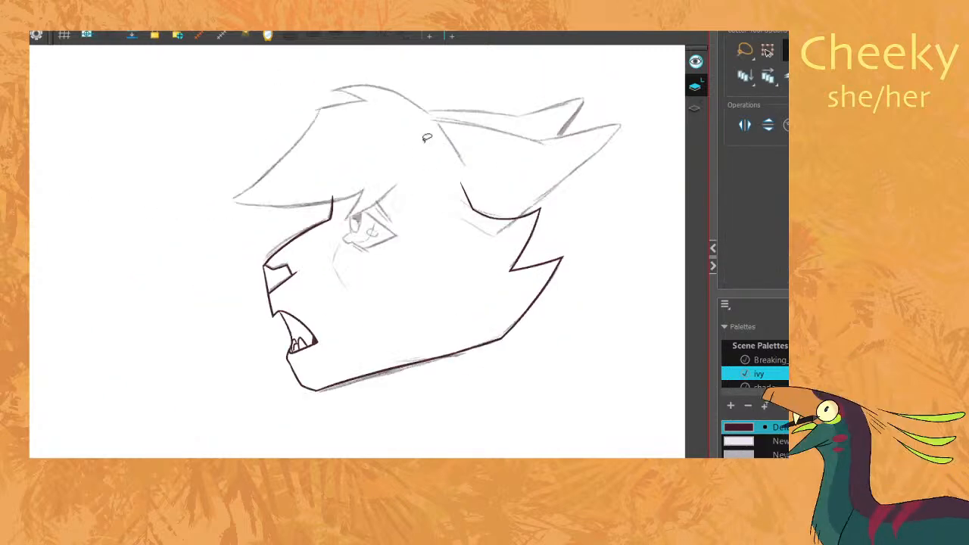
{"action": "key", "text": "comma"}
{"action": "key", "text": "period"}
{"action": "key", "text": "comma"}
{"action": "key", "text": "period"}
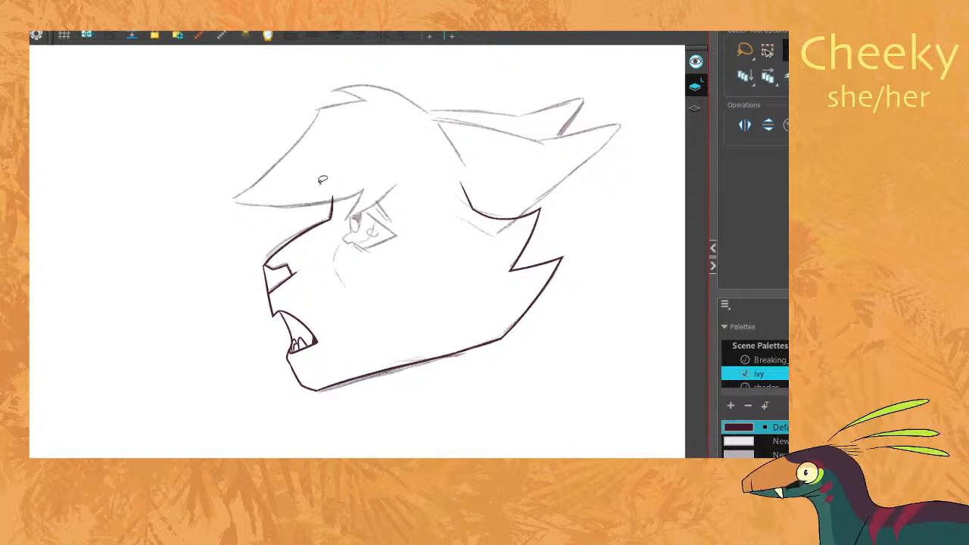
{"action": "scroll", "coordinate": [333, 163], "scroll_direction": "up", "scroll_amount": 2}
{"action": "key", "text": "comma"}
{"action": "key", "text": "period"}
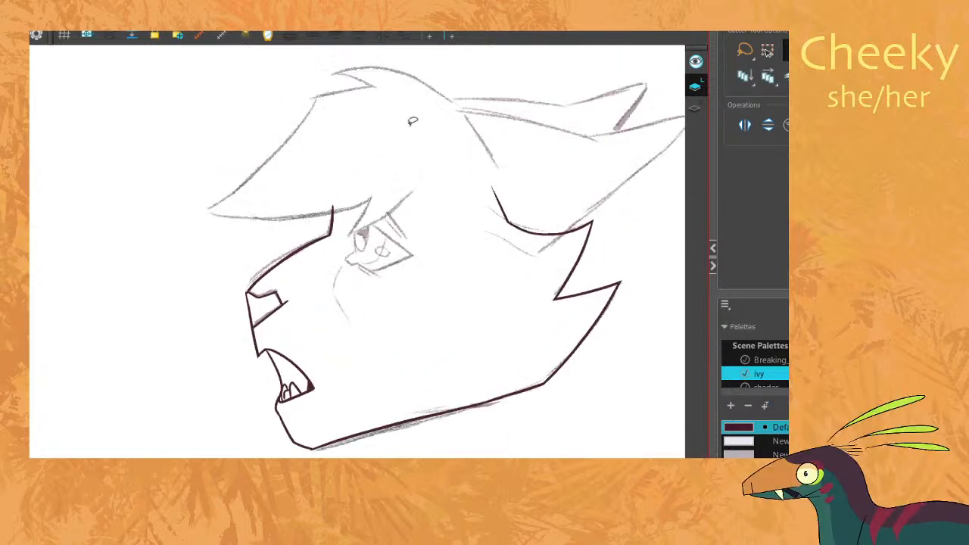
{"action": "scroll", "coordinate": [415, 131], "scroll_direction": "up", "scroll_amount": 3}
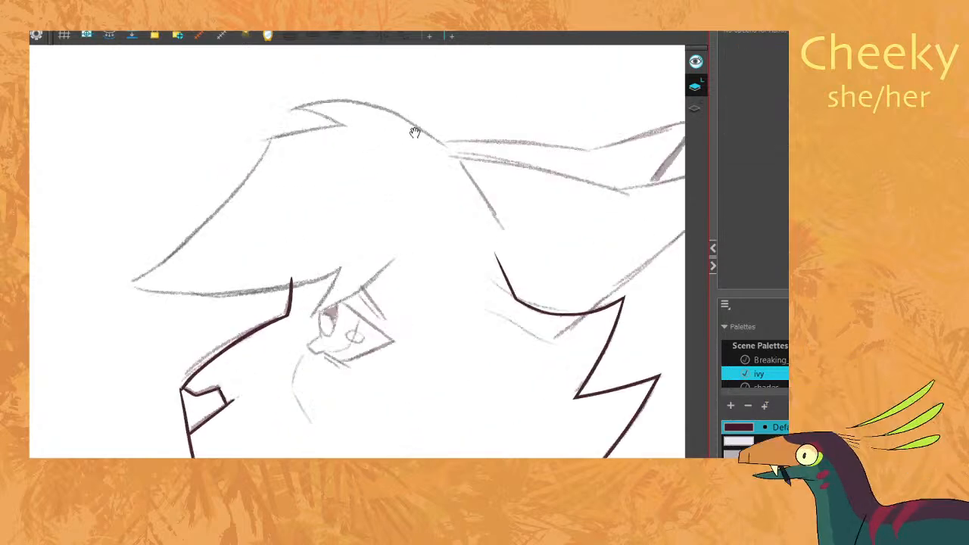
{"action": "key", "text": "comma"}
{"action": "key", "text": "period"}
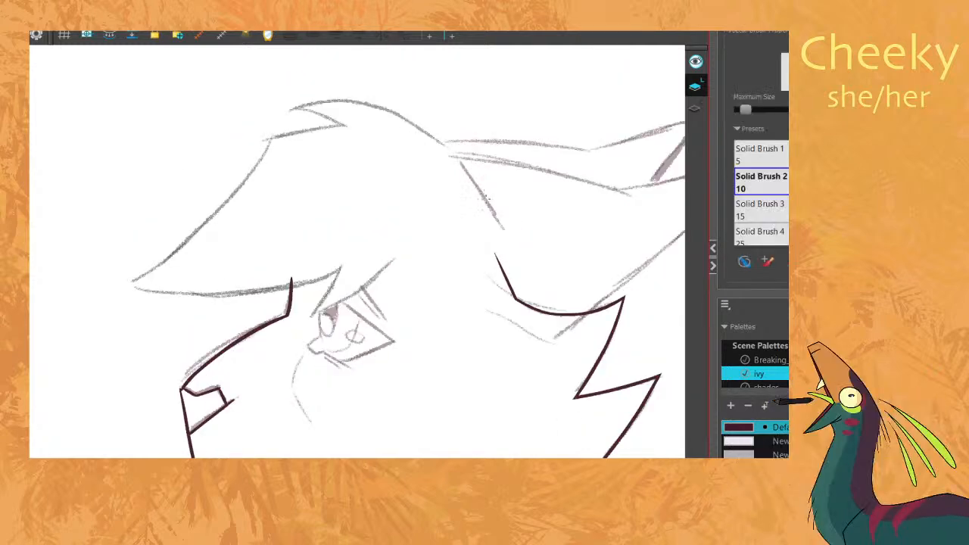
Ink the short slanted line at the front base of the near ear, checking it against the previous frame.
{"action": "mouse_move", "coordinate": [497, 232]}
{"action": "left_mouse_down"}
{"action": "mouse_move", "coordinate": [453, 155]}
{"action": "mouse_move", "coordinate": [382, 112]}
{"action": "mouse_move", "coordinate": [299, 108]}
{"action": "left_mouse_up"}
{"action": "key", "text": "ctrl+z"}
{"action": "left_click_drag", "start_coordinate": [633, 117], "coordinate": [441, 143]}
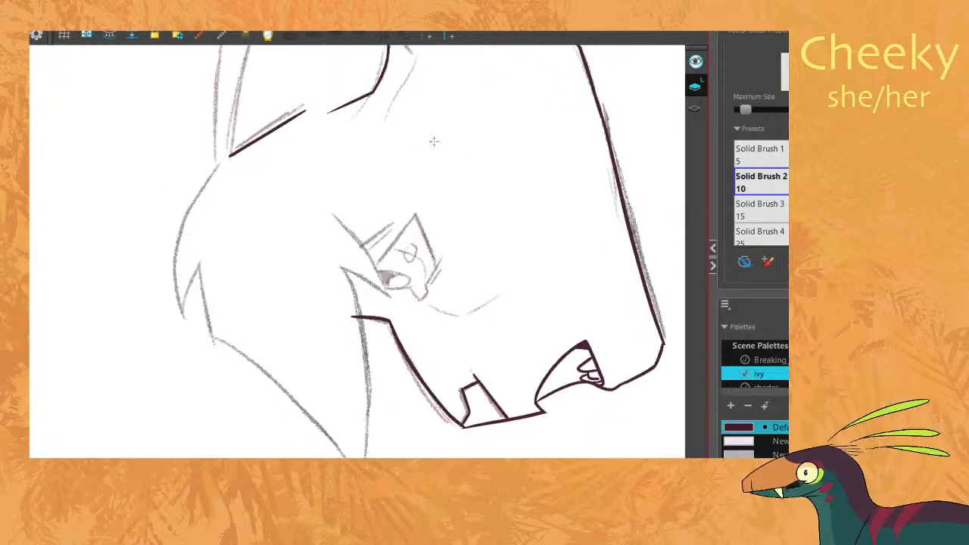
{"action": "key", "text": "comma"}
{"action": "key", "text": "period"}
Ink the curved crown of the head from the ear base forward, ending in the small pointed hair tuft.
{"action": "mouse_move", "coordinate": [231, 154]}
{"action": "left_mouse_down"}
{"action": "mouse_move", "coordinate": [193, 213]}
{"action": "mouse_move", "coordinate": [187, 324]}
{"action": "mouse_move", "coordinate": [204, 244]}
{"action": "left_mouse_up"}
{"action": "key", "text": "ctrl+z"}
{"action": "mouse_move", "coordinate": [181, 327]}
{"action": "left_mouse_down"}
{"action": "mouse_move", "coordinate": [204, 256]}
{"action": "mouse_move", "coordinate": [220, 355]}
{"action": "left_mouse_up"}
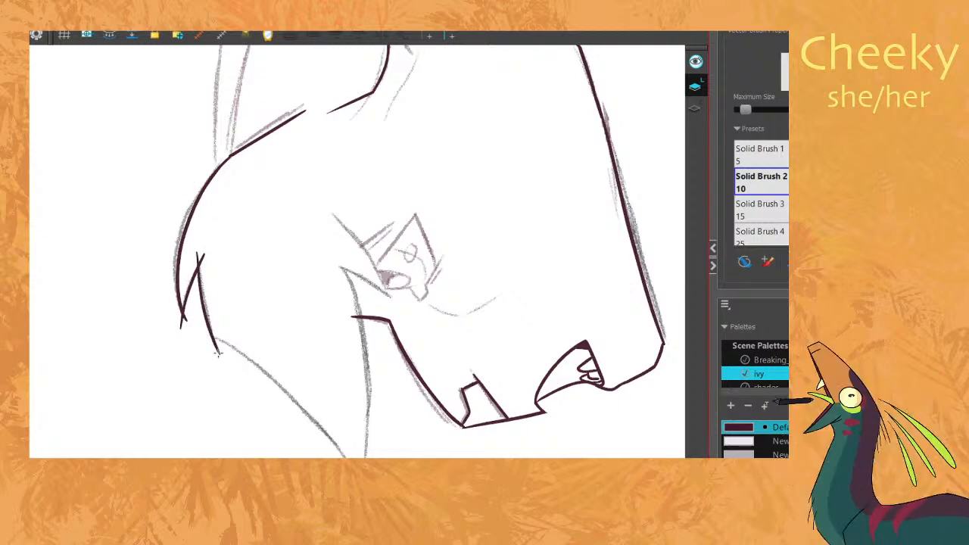
{"action": "key", "text": "ctrl+z"}
{"action": "mouse_move", "coordinate": [198, 249]}
{"action": "left_mouse_down"}
{"action": "mouse_move", "coordinate": [205, 308]}
{"action": "mouse_move", "coordinate": [225, 361]}
{"action": "left_mouse_up"}
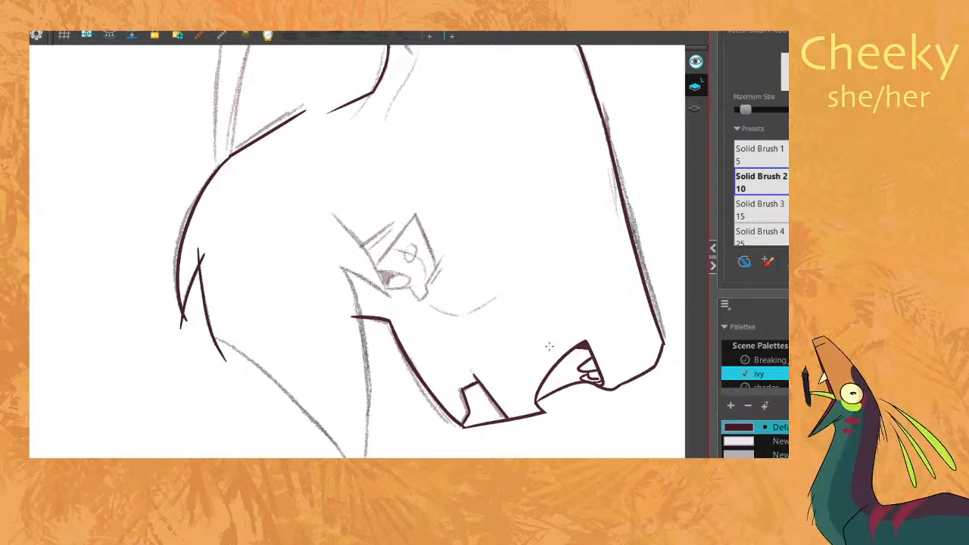
Ink the long front edge of the fringe from the hair tuft to its tip, and the lower edge back towards the eye.
{"action": "key", "text": "c"}
{"action": "key", "text": "c"}
{"action": "key", "text": "c"}
{"action": "left_click_drag", "start_coordinate": [413, 402], "coordinate": [578, 232]}
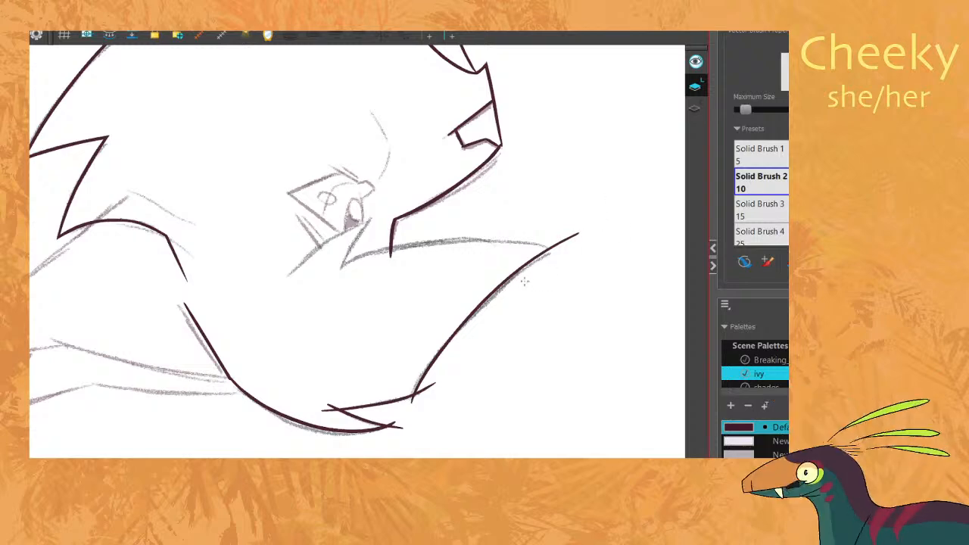
{"action": "key", "text": "c"}
{"action": "mouse_move", "coordinate": [335, 271]}
{"action": "left_mouse_down"}
{"action": "mouse_move", "coordinate": [360, 239]}
{"action": "mouse_move", "coordinate": [514, 147]}
{"action": "left_mouse_up"}
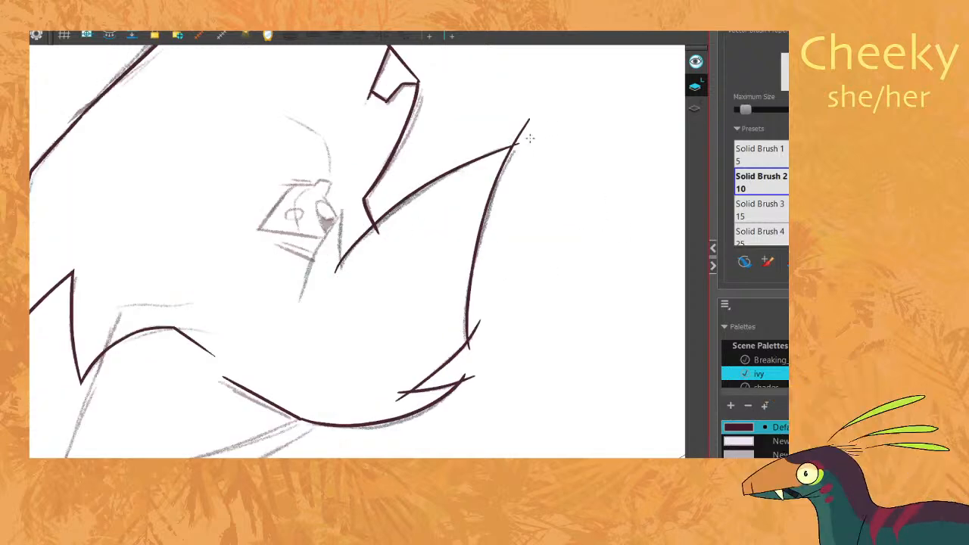
Trim the overshooting line ends at the fringe tip, its upper corner and the small hair tuft.
{"action": "key", "text": "alt+s"}
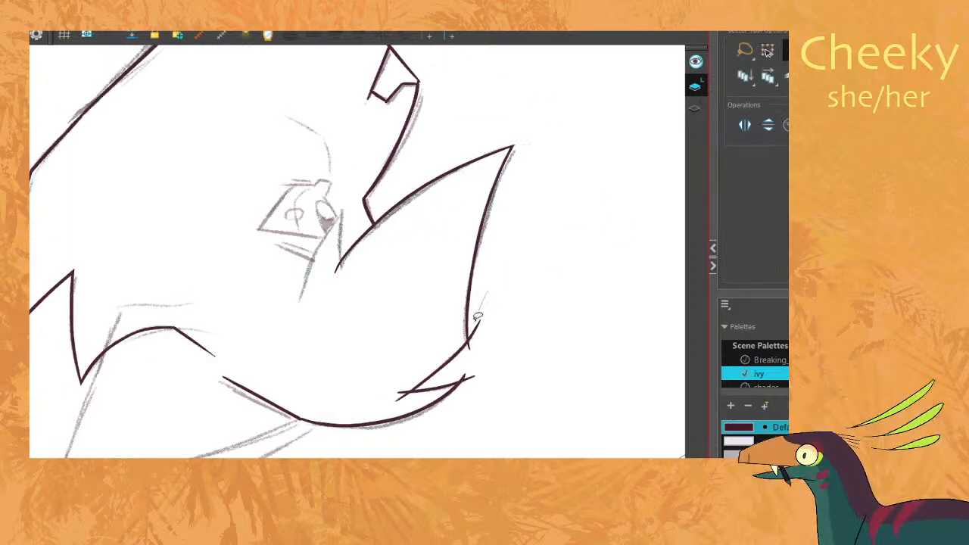
{"action": "left_click_drag", "start_coordinate": [482, 303], "coordinate": [473, 336]}
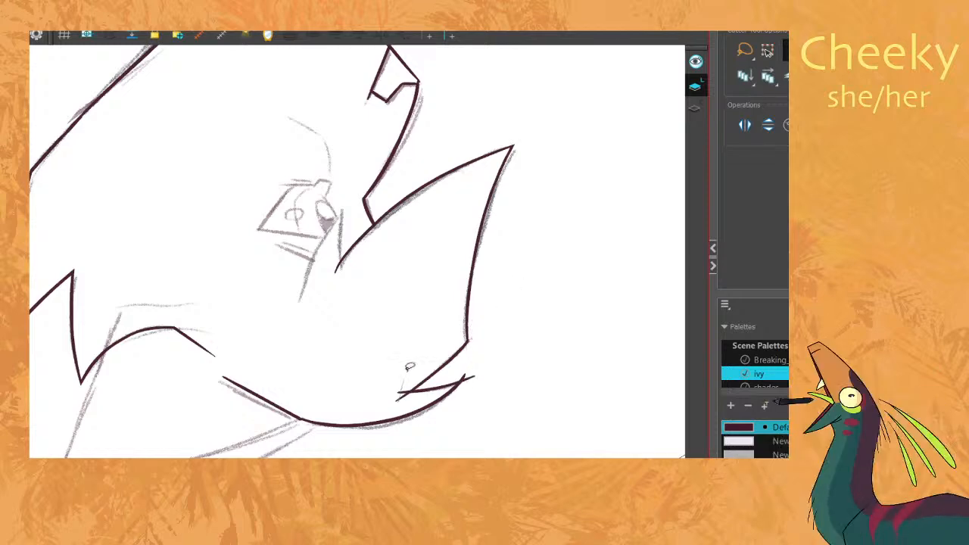
{"action": "left_click_drag", "start_coordinate": [402, 387], "coordinate": [403, 402]}
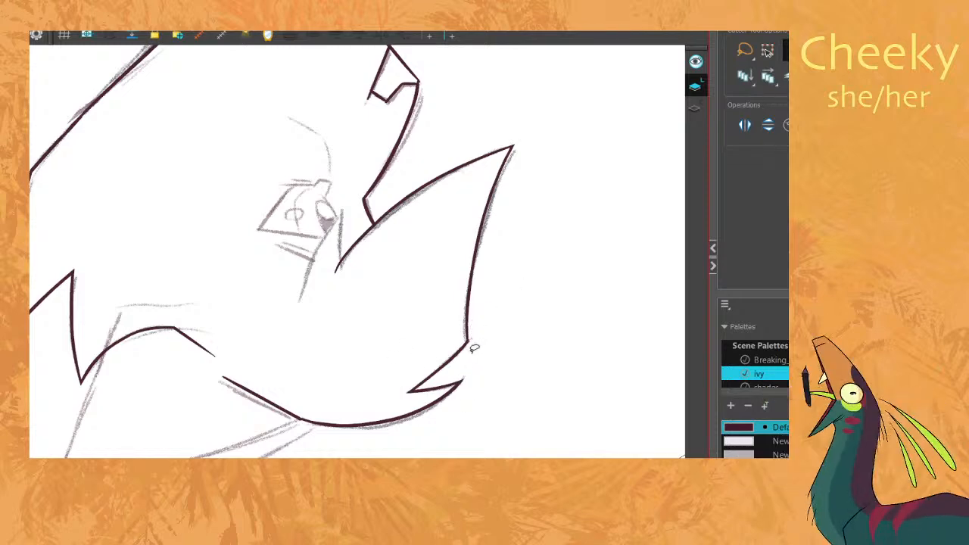
{"action": "key", "text": "shift+x"}
{"action": "key", "text": "space"}
{"action": "left_click_drag", "start_coordinate": [476, 340], "coordinate": [494, 262]}
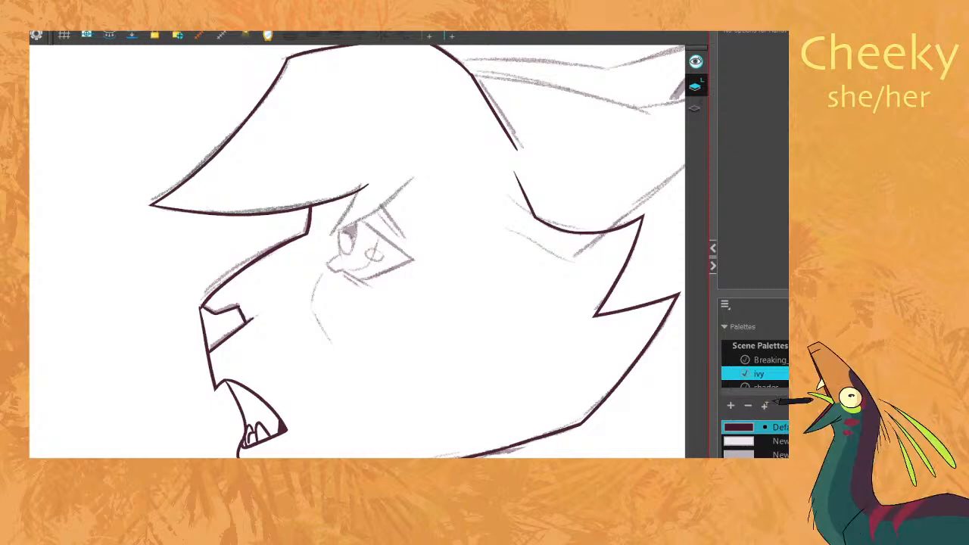
Ink the bent cheek line running down from below the eye, checking it against the neighbouring frame.
{"action": "left_click_drag", "start_coordinate": [570, 277], "coordinate": [555, 254]}
{"action": "key", "text": "comma"}
{"action": "key", "text": "period"}
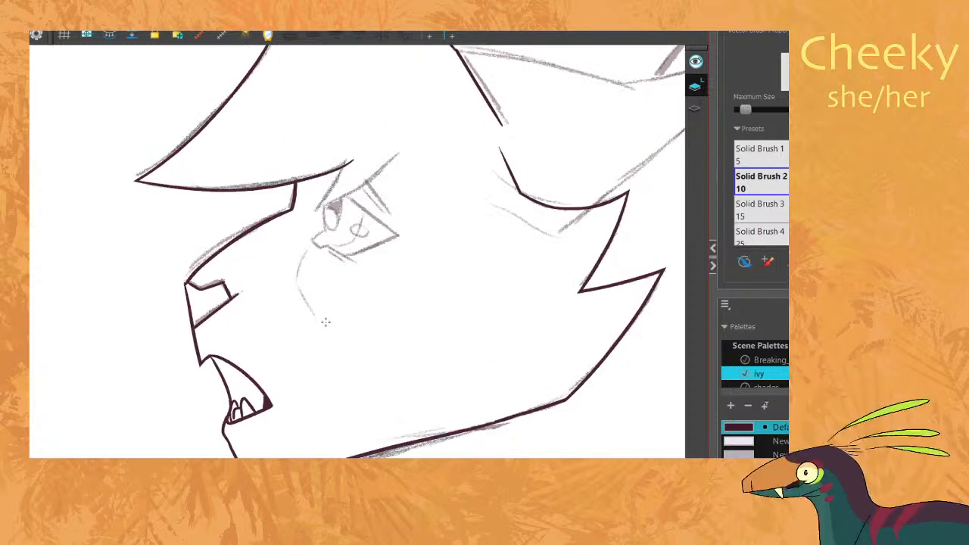
{"action": "mouse_move", "coordinate": [321, 326]}
{"action": "left_mouse_down"}
{"action": "mouse_move", "coordinate": [298, 283]}
{"action": "mouse_move", "coordinate": [306, 251]}
{"action": "left_mouse_up"}
{"action": "key", "text": "comma"}
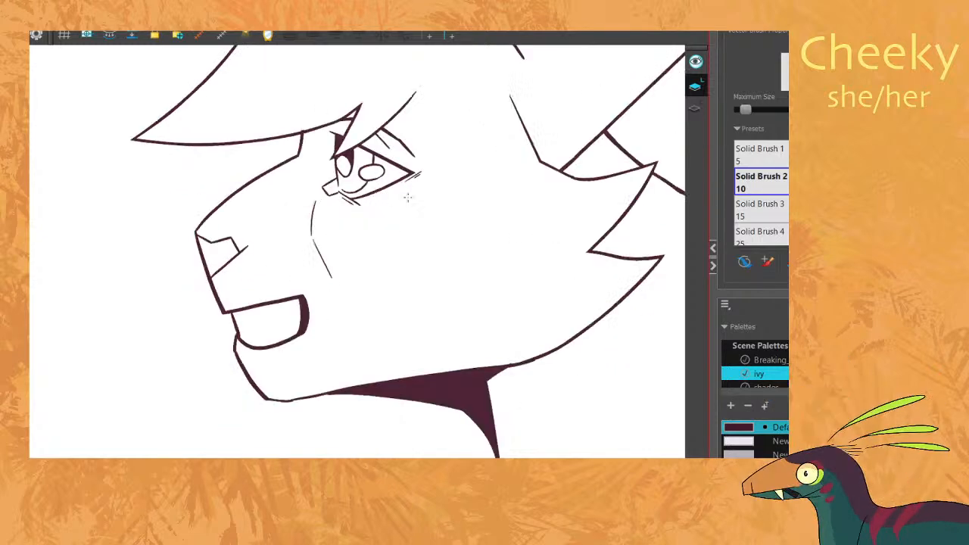
{"action": "key", "text": "period"}
{"action": "key", "text": "comma"}
{"action": "key", "text": "period"}
Compare the inked head with the neighbouring frames, examining how the fringe, muzzle and cheek move from frame to frame.
{"action": "key", "text": "space"}
{"action": "key", "text": "comma"}
{"action": "key", "text": "comma"}
{"action": "key", "text": "comma"}
{"action": "key", "text": "comma"}
{"action": "key", "text": "comma"}
{"action": "key", "text": "comma"}
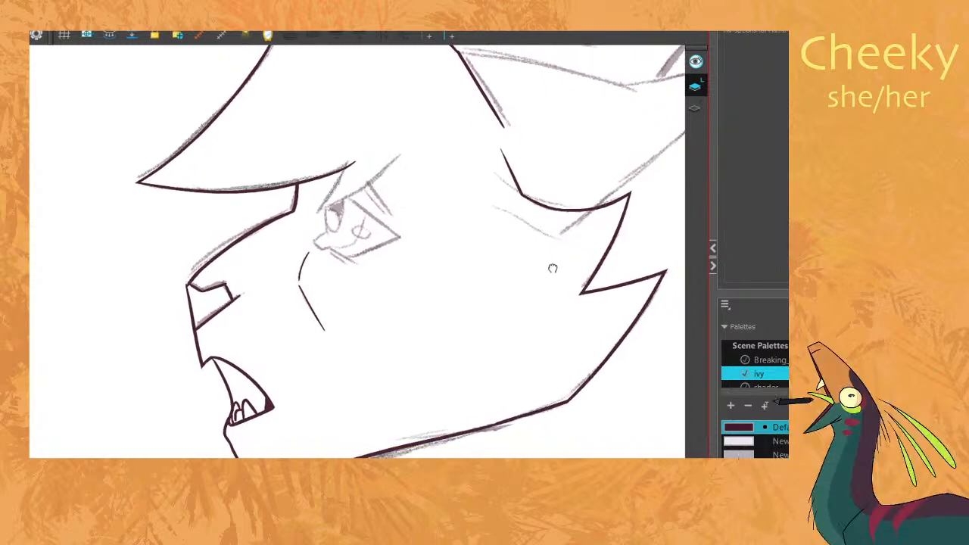
{"action": "key", "text": "comma"}
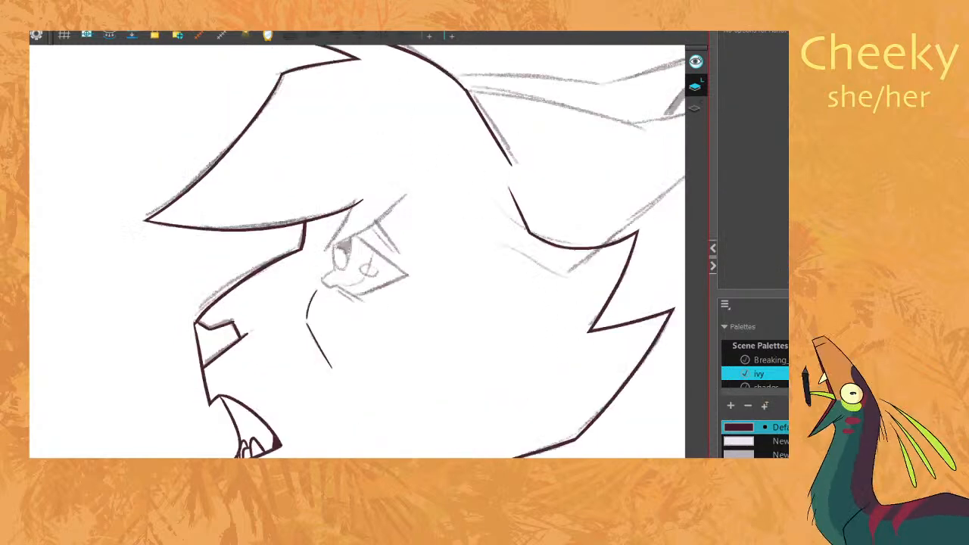
{"action": "key", "text": "period"}
{"action": "key", "text": "comma"}
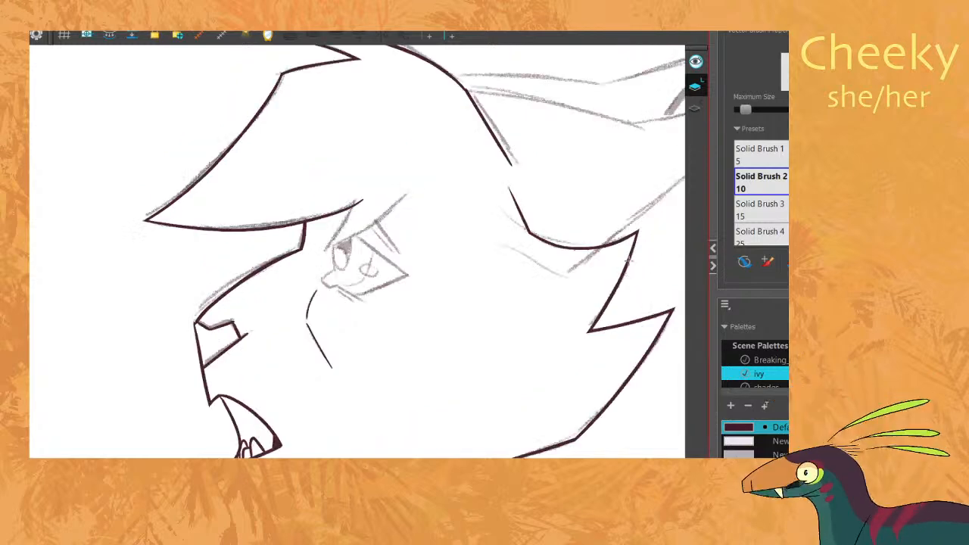
{"action": "scroll", "coordinate": [430, 194], "scroll_direction": "down", "scroll_amount": 5}
{"action": "key", "text": "period"}
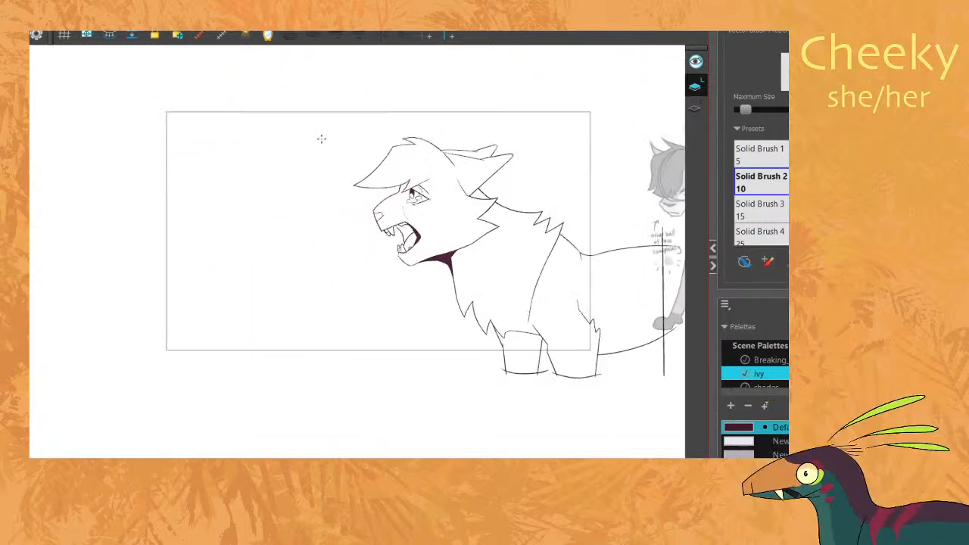
{"action": "key", "text": "comma"}
{"action": "key", "text": "comma"}
{"action": "key", "text": "period"}
{"action": "key", "text": "comma"}
{"action": "scroll", "coordinate": [412, 172], "scroll_direction": "up", "scroll_amount": 5}
{"action": "key", "text": "period"}
{"action": "key", "text": "comma"}
{"action": "key", "text": "period"}
Ink the small pointed hair lock hanging over the eye and trim its overshooting ends at the tip and fringe.
{"action": "scroll", "coordinate": [411, 195], "scroll_direction": "up", "scroll_amount": 4}
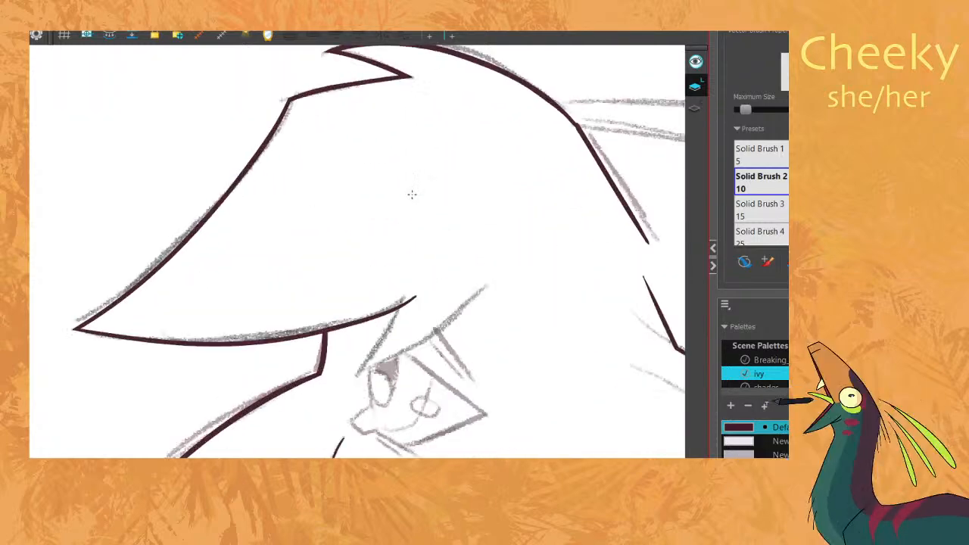
{"action": "key", "text": "comma"}
{"action": "mouse_move", "coordinate": [408, 290]}
{"action": "left_mouse_down"}
{"action": "mouse_move", "coordinate": [383, 369]}
{"action": "mouse_move", "coordinate": [482, 277]}
{"action": "left_mouse_up"}
{"action": "key", "text": "ctrl+z"}
{"action": "mouse_move", "coordinate": [367, 387]}
{"action": "left_mouse_down"}
{"action": "mouse_move", "coordinate": [420, 354]}
{"action": "mouse_move", "coordinate": [489, 286]}
{"action": "mouse_move", "coordinate": [367, 377]}
{"action": "mouse_move", "coordinate": [372, 345]}
{"action": "left_mouse_up"}
{"action": "key", "text": "alt+t"}
{"action": "key", "text": "ctrl+z"}
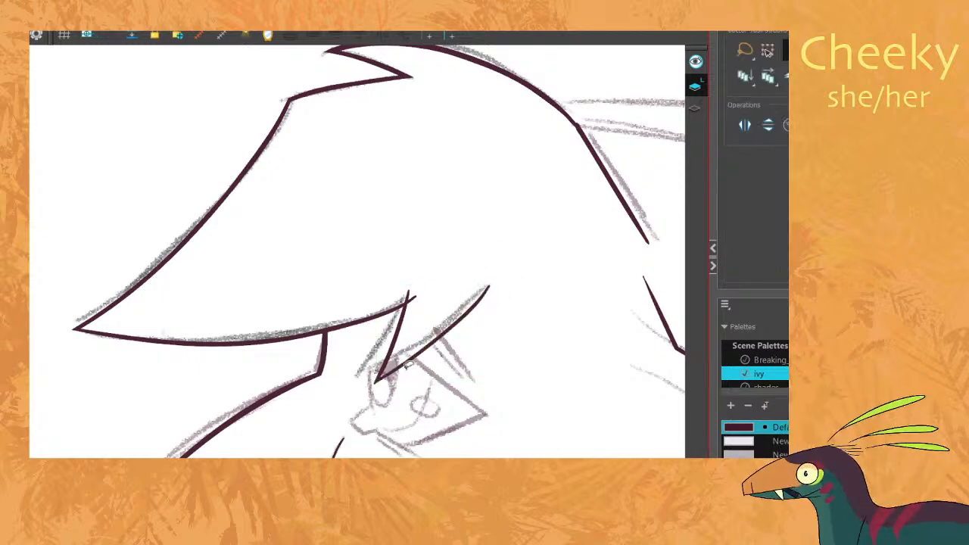
{"action": "left_click_drag", "start_coordinate": [386, 377], "coordinate": [364, 361]}
{"action": "left_click_drag", "start_coordinate": [404, 275], "coordinate": [418, 303]}
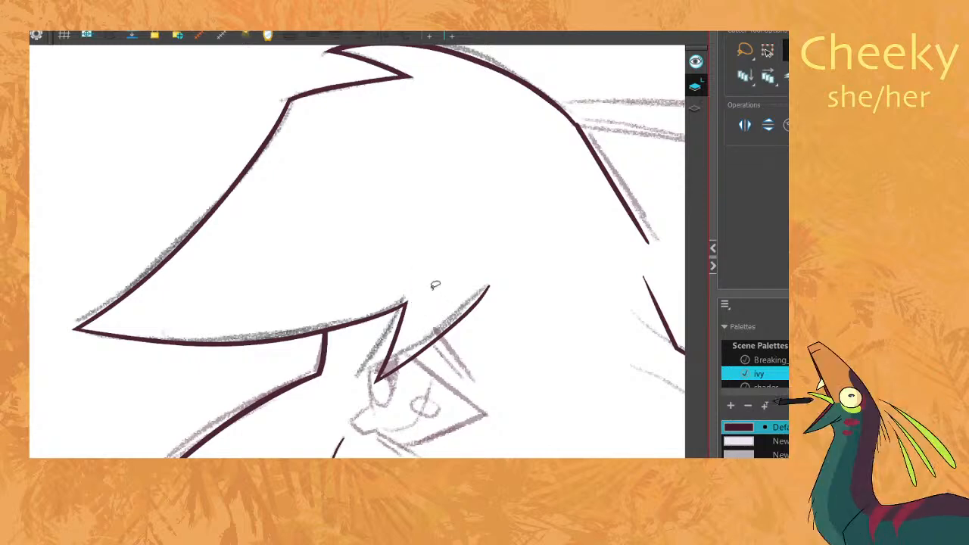
Ink the front edge of the eye, its small pointed inner corner and the short crease lines beneath it.
{"action": "key", "text": "space"}
{"action": "left_click_drag", "start_coordinate": [472, 355], "coordinate": [495, 290]}
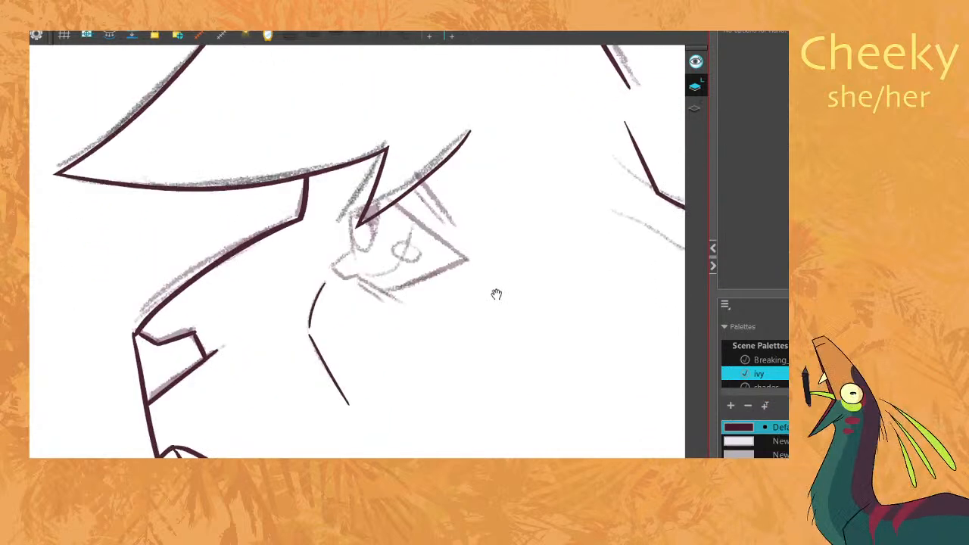
{"action": "key", "text": "g"}
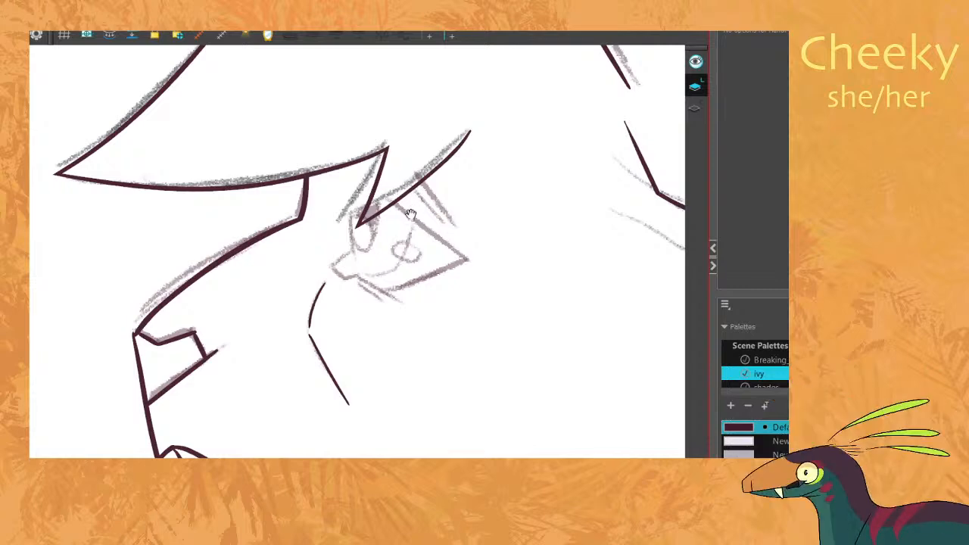
{"action": "key", "text": "alt+b"}
{"action": "left_click_drag", "start_coordinate": [355, 262], "coordinate": [350, 191]}
{"action": "key", "text": "ctrl+z"}
{"action": "mouse_move", "coordinate": [356, 263]}
{"action": "left_mouse_down"}
{"action": "mouse_move", "coordinate": [352, 179]}
{"action": "mouse_move", "coordinate": [351, 218]}
{"action": "left_mouse_up"}
{"action": "key", "text": "ctrl+z"}
{"action": "mouse_move", "coordinate": [351, 184]}
{"action": "left_mouse_down"}
{"action": "mouse_move", "coordinate": [351, 246]}
{"action": "mouse_move", "coordinate": [331, 267]}
{"action": "mouse_move", "coordinate": [403, 305]}
{"action": "left_mouse_up"}
Ink the lower eyelid from the crease up to the outer corner, redrawing it until it follows the sketch.
{"action": "mouse_move", "coordinate": [357, 279]}
{"action": "left_mouse_down"}
{"action": "mouse_move", "coordinate": [391, 302]}
{"action": "mouse_move", "coordinate": [481, 248]}
{"action": "left_mouse_up"}
{"action": "key", "text": "comma"}
{"action": "key", "text": "period"}
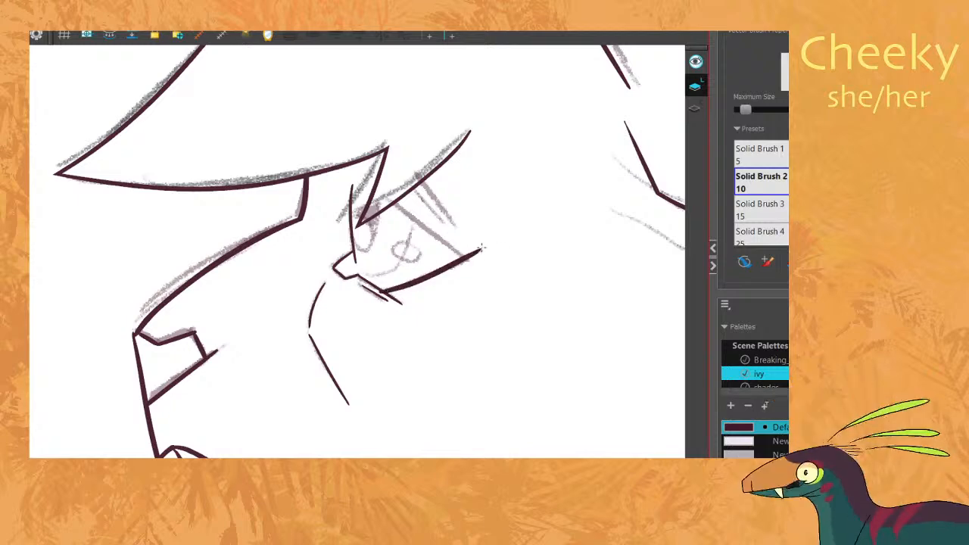
{"action": "key", "text": "ctrl+z"}
{"action": "left_click_drag", "start_coordinate": [379, 292], "coordinate": [481, 251]}
{"action": "key", "text": "ctrl+z"}
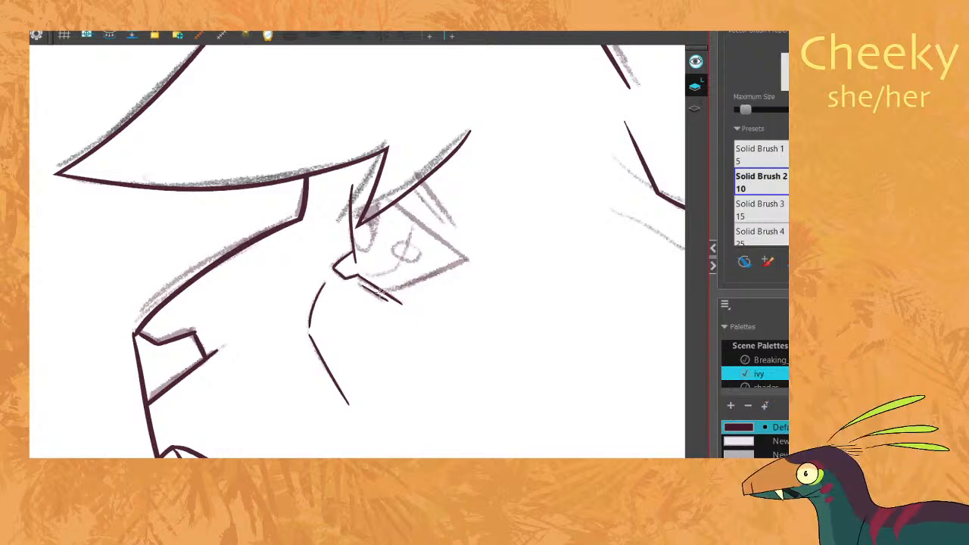
{"action": "left_click_drag", "start_coordinate": [380, 292], "coordinate": [487, 247]}
{"action": "key", "text": "alt+s"}
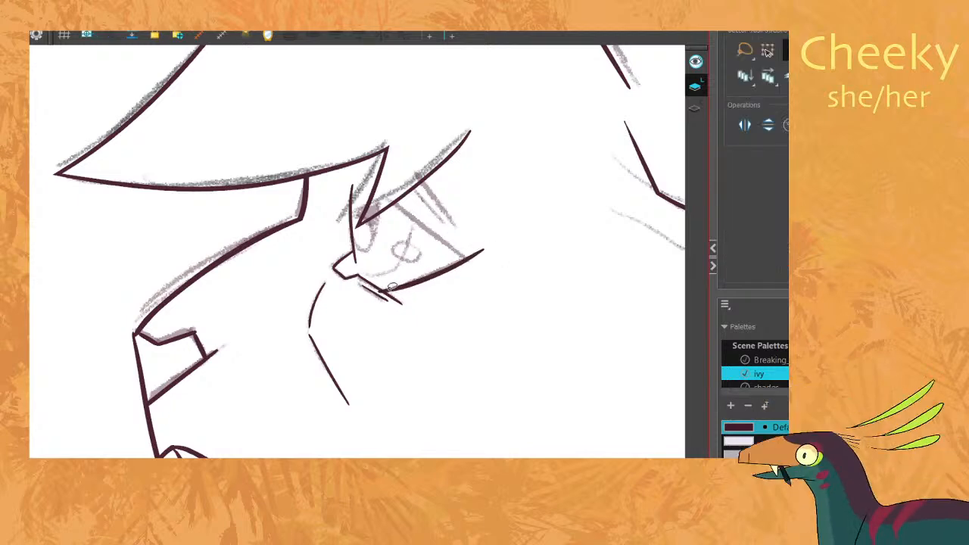
Ink the upper eyelid from behind the hair lock to the outer corner, trimming the overlap where the lids meet.
{"action": "key", "text": "v"}
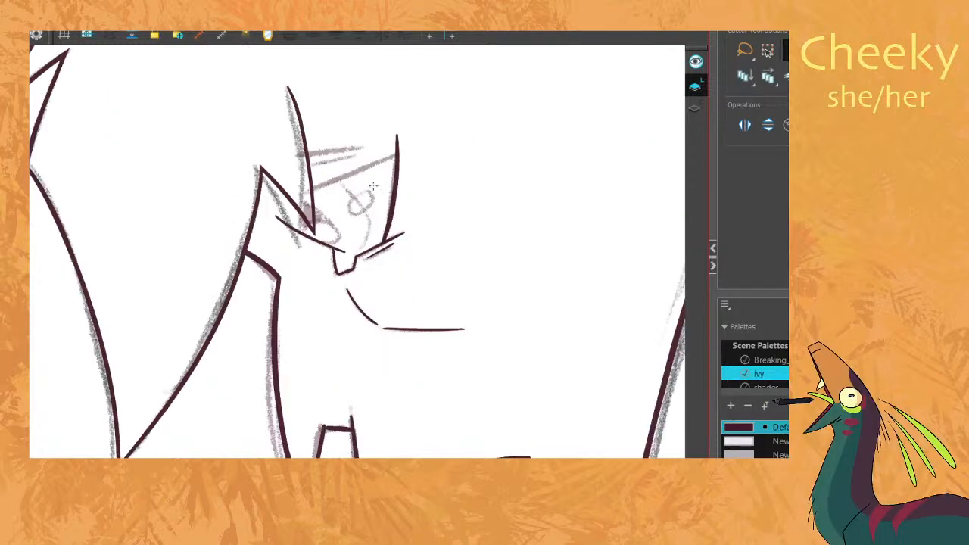
{"action": "key", "text": "alt+b"}
{"action": "left_click_drag", "start_coordinate": [270, 215], "coordinate": [414, 151]}
{"action": "key", "text": "ctrl+z"}
{"action": "mouse_move", "coordinate": [267, 221]}
{"action": "left_mouse_down"}
{"action": "mouse_move", "coordinate": [434, 140]}
{"action": "mouse_move", "coordinate": [424, 180]}
{"action": "left_mouse_up"}
{"action": "key", "text": "alt+s"}
{"action": "key", "text": "Delete"}
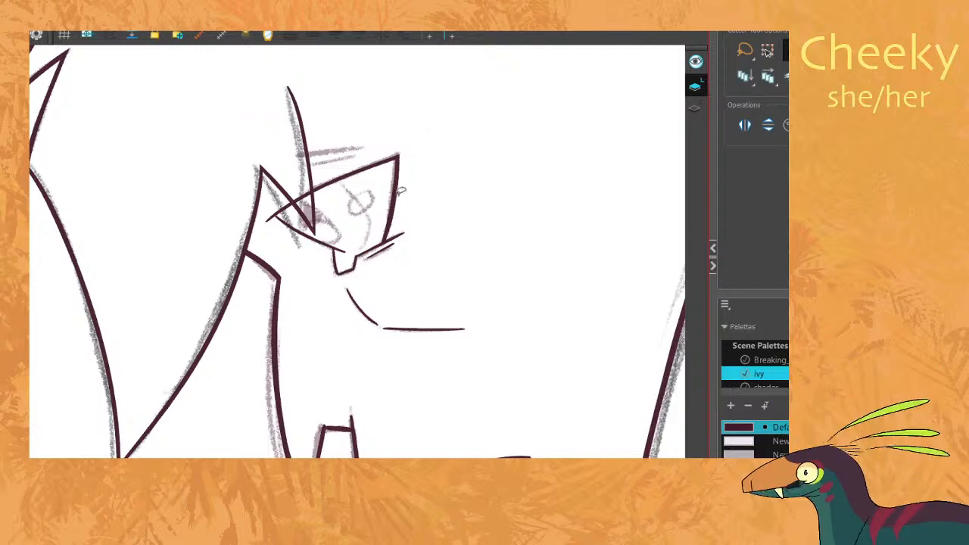
{"action": "left_click_drag", "start_coordinate": [269, 228], "coordinate": [560, 160]}
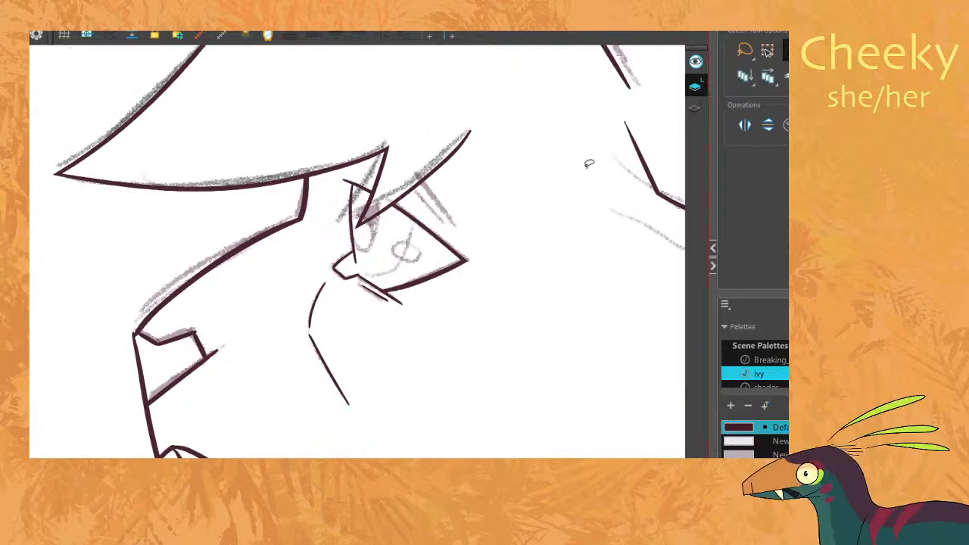
Ink the narrow oval pupil at the front of the eye with its inner highlight curve, and trim the excess line.
{"action": "scroll", "coordinate": [505, 158], "scroll_direction": "down", "scroll_amount": 5}
{"action": "key", "text": "comma"}
{"action": "key", "text": "period"}
{"action": "scroll", "coordinate": [475, 155], "scroll_direction": "up", "scroll_amount": 5}
{"action": "key", "text": "alt+b"}
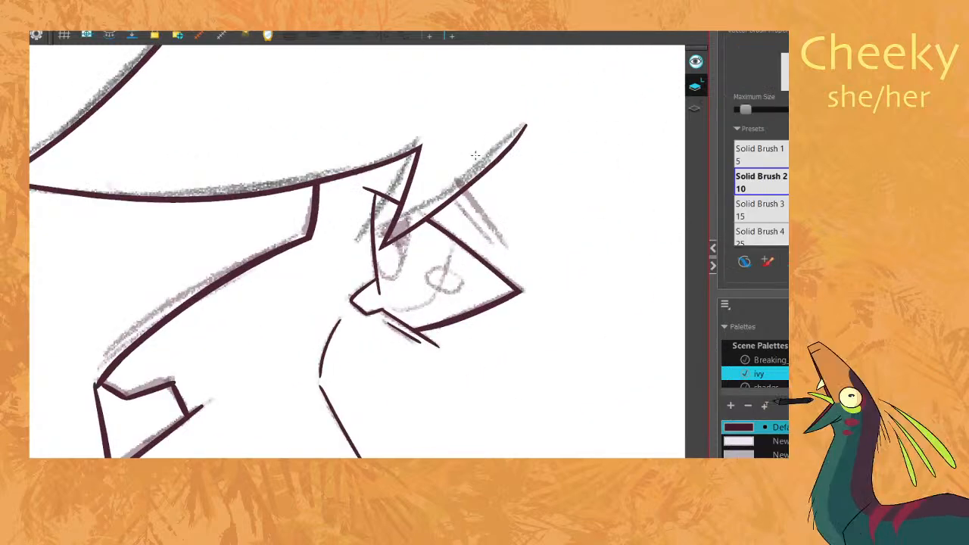
{"action": "mouse_move", "coordinate": [379, 265]}
{"action": "left_mouse_down"}
{"action": "mouse_move", "coordinate": [407, 256]}
{"action": "mouse_move", "coordinate": [414, 208]}
{"action": "left_mouse_up"}
{"action": "mouse_move", "coordinate": [406, 263]}
{"action": "left_mouse_down"}
{"action": "mouse_move", "coordinate": [381, 231]}
{"action": "mouse_move", "coordinate": [367, 242]}
{"action": "left_mouse_up"}
{"action": "key", "text": "alt+s"}
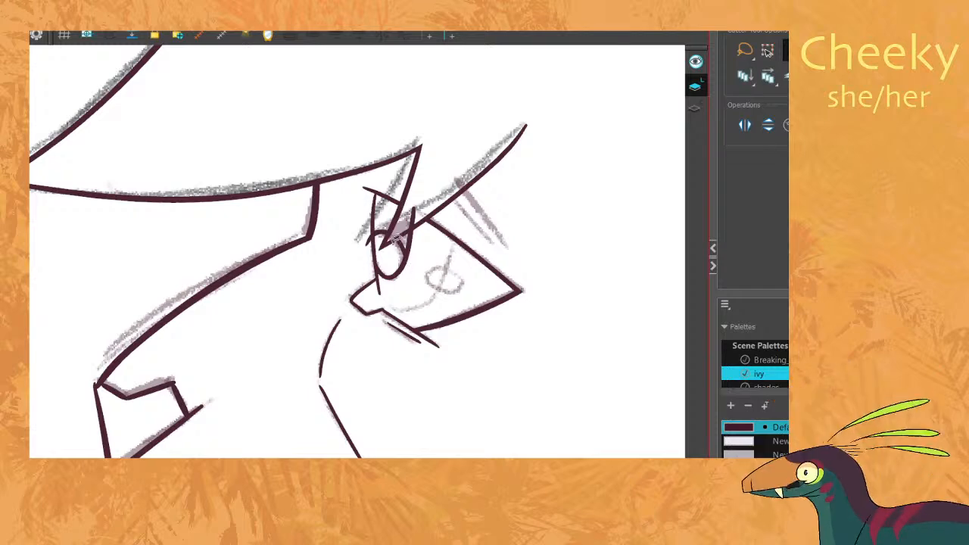
Fill the upper pupil and the gap beneath the eyelid beside the hair lock with the dark line colour.
{"action": "key", "text": "alt+i"}
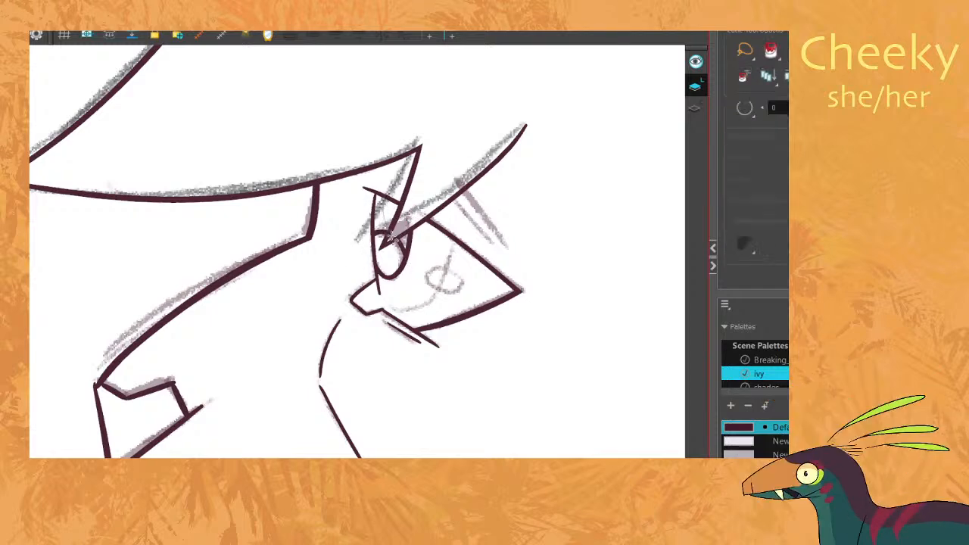
{"action": "left_click", "coordinate": [386, 215]}
{"action": "left_click", "coordinate": [436, 209]}
{"action": "key", "text": "ctrl+z"}
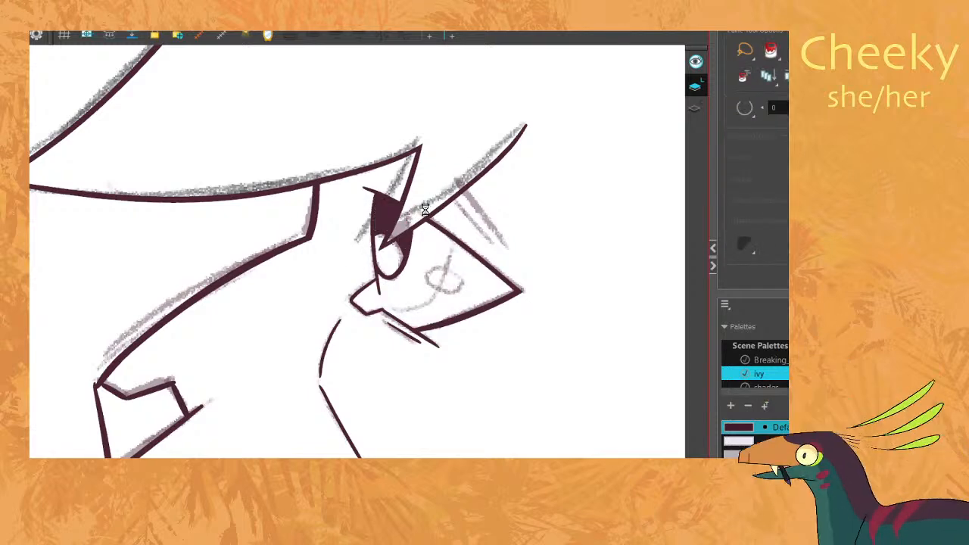
Ink the curved lower edge of the iris and an oval highlight across it, comparing the eye with the neighbouring frames.
{"action": "left_click_drag", "start_coordinate": [537, 214], "coordinate": [518, 219]}
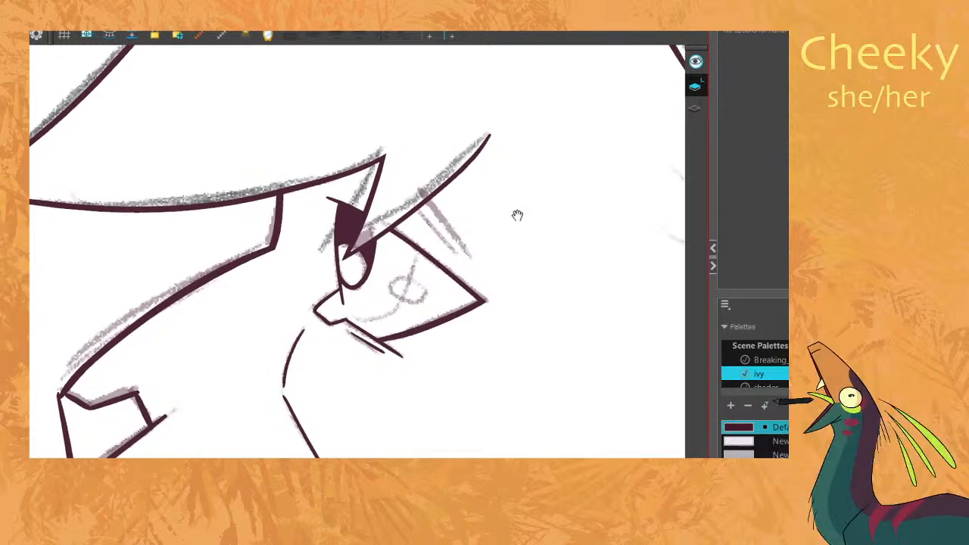
{"action": "key", "text": "alt+b"}
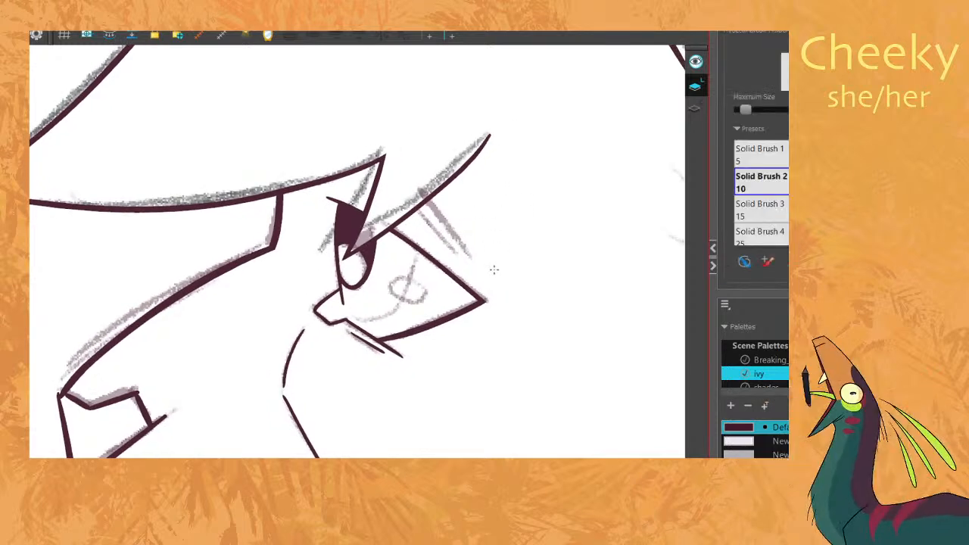
{"action": "key", "text": "period"}
{"action": "key", "text": "comma"}
{"action": "mouse_move", "coordinate": [353, 315]}
{"action": "left_mouse_down"}
{"action": "mouse_move", "coordinate": [374, 323]}
{"action": "mouse_move", "coordinate": [418, 251]}
{"action": "mouse_move", "coordinate": [386, 286]}
{"action": "mouse_move", "coordinate": [416, 277]}
{"action": "mouse_move", "coordinate": [416, 288]}
{"action": "left_mouse_up"}
{"action": "key", "text": "alt+s"}
{"action": "key", "text": "ctrl+z"}
{"action": "key", "text": "period"}
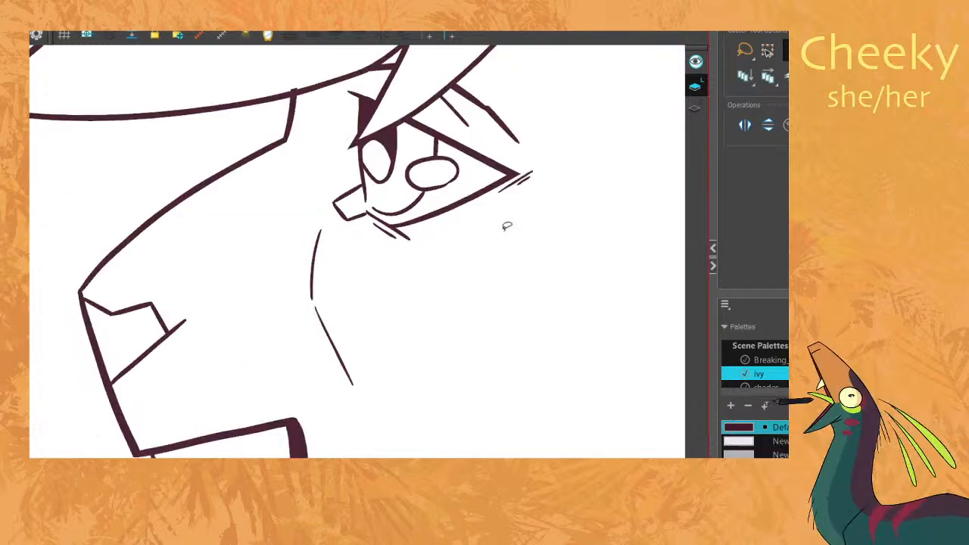
{"action": "key", "text": "comma"}
{"action": "key", "text": "comma"}
{"action": "key", "text": "comma"}
{"action": "key", "text": "comma"}
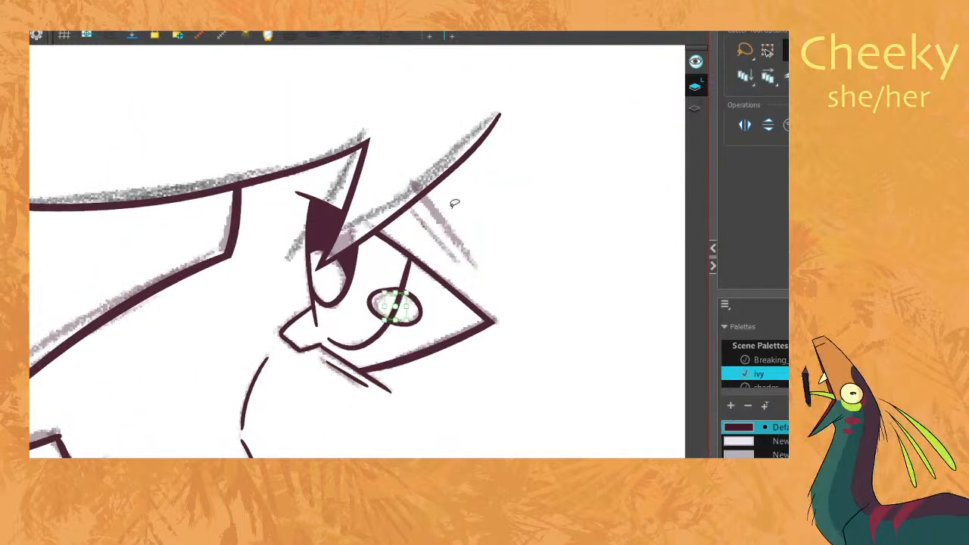
Replace the oval eye highlight with a slightly wider, higher oval across the iris line, checking it against the neighbouring frame.
{"action": "key", "text": "alt+b"}
{"action": "key", "text": "period"}
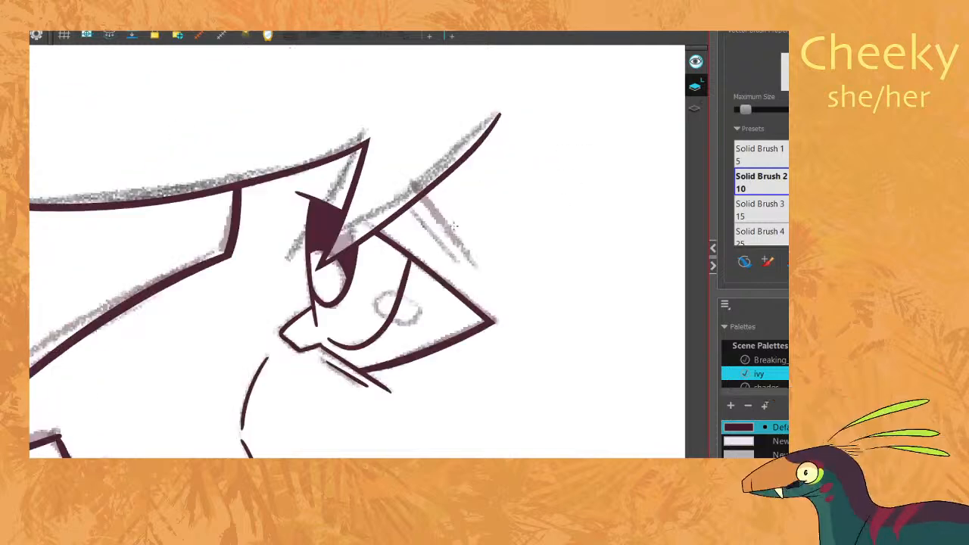
{"action": "key", "text": "comma"}
{"action": "mouse_move", "coordinate": [399, 284]}
{"action": "left_mouse_down"}
{"action": "mouse_move", "coordinate": [368, 301]}
{"action": "mouse_move", "coordinate": [405, 285]}
{"action": "left_mouse_up"}
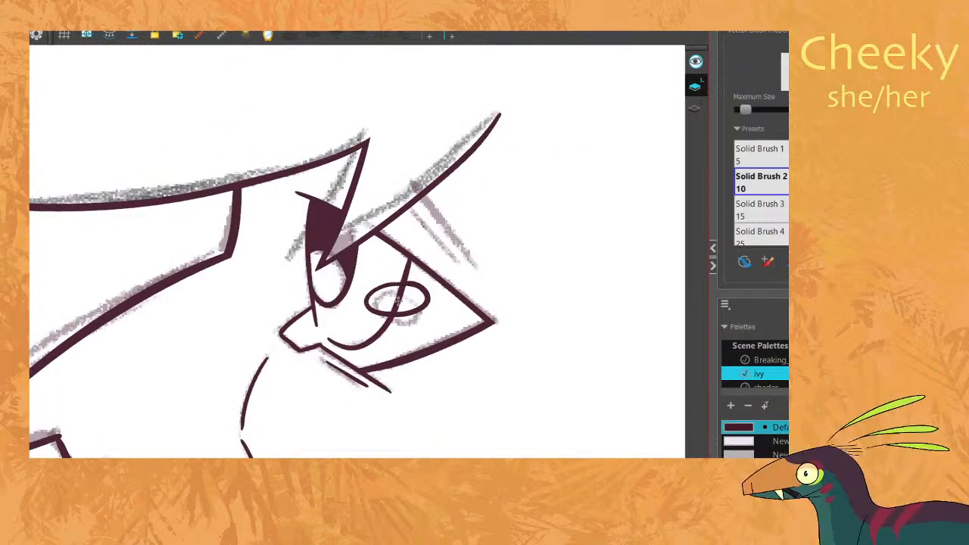
{"action": "key", "text": "alt+s"}
{"action": "scroll", "coordinate": [500, 258], "scroll_direction": "down", "scroll_amount": 5}
{"action": "key", "text": "period"}
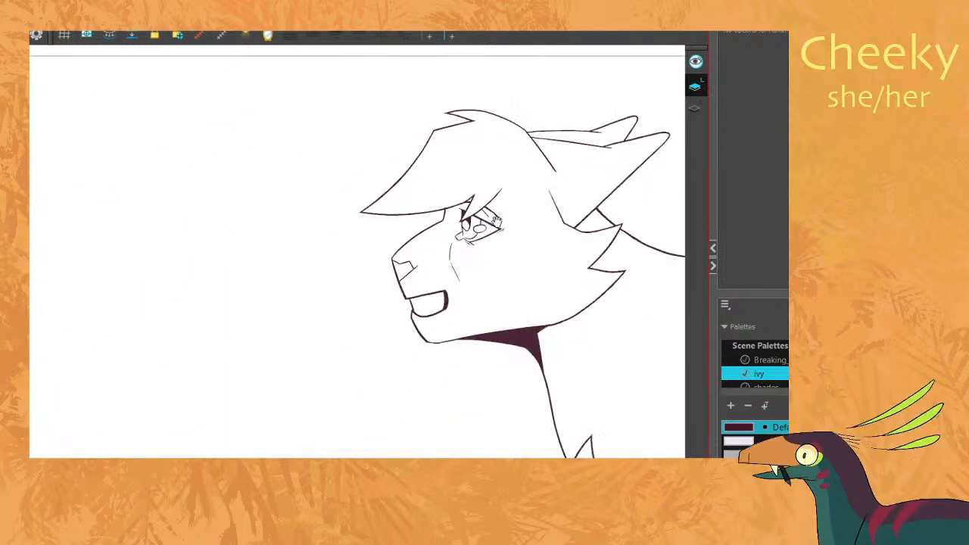
{"action": "key", "text": "comma"}
{"action": "scroll", "coordinate": [496, 221], "scroll_direction": "up", "scroll_amount": 5}
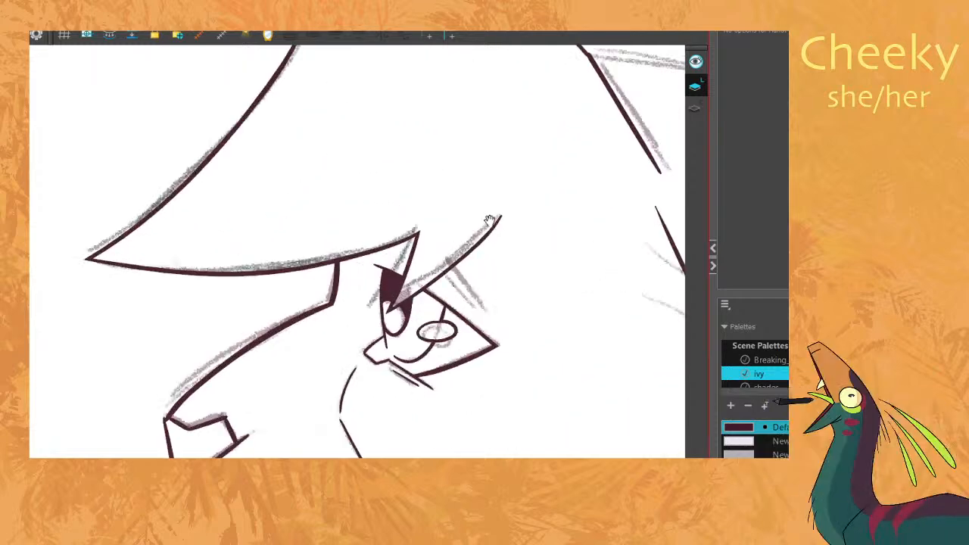
Ink two straight crease lines above the outer corner of the eye and trim the ends that cross into the hair lock.
{"action": "key", "text": "period"}
{"action": "key", "text": "comma"}
{"action": "key", "text": "alt+b"}
{"action": "left_click_drag", "start_coordinate": [452, 275], "coordinate": [477, 312]}
{"action": "left_click_drag", "start_coordinate": [438, 259], "coordinate": [457, 282]}
{"action": "key", "text": "ctrl+z"}
{"action": "key", "text": "ctrl+z"}
{"action": "left_click_drag", "start_coordinate": [481, 313], "coordinate": [425, 250]}
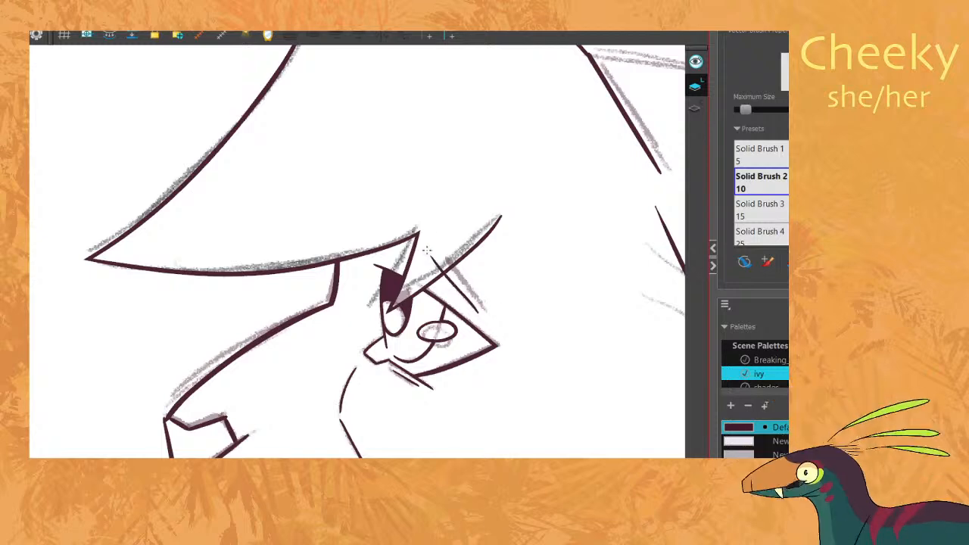
{"action": "mouse_move", "coordinate": [496, 327]}
{"action": "left_mouse_down"}
{"action": "mouse_move", "coordinate": [439, 244]}
{"action": "mouse_move", "coordinate": [441, 257]}
{"action": "left_mouse_up"}
{"action": "key", "text": "alt+t"}
{"action": "left_click_drag", "start_coordinate": [436, 270], "coordinate": [442, 259]}
{"action": "left_click", "coordinate": [421, 232]}
{"action": "left_click", "coordinate": [465, 181]}
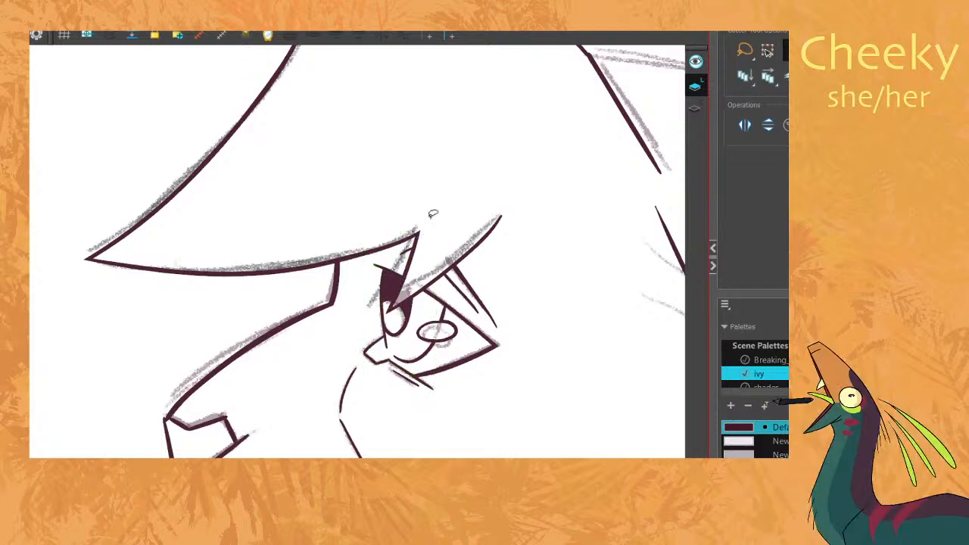
Flip through the neighbouring drawings to compare the head's pose, mouth and eye with the current frame.
{"action": "key", "text": "space"}
{"action": "scroll", "coordinate": [483, 181], "scroll_direction": "down", "scroll_amount": 6}
{"action": "left_click_drag", "start_coordinate": [519, 207], "coordinate": [473, 209]}
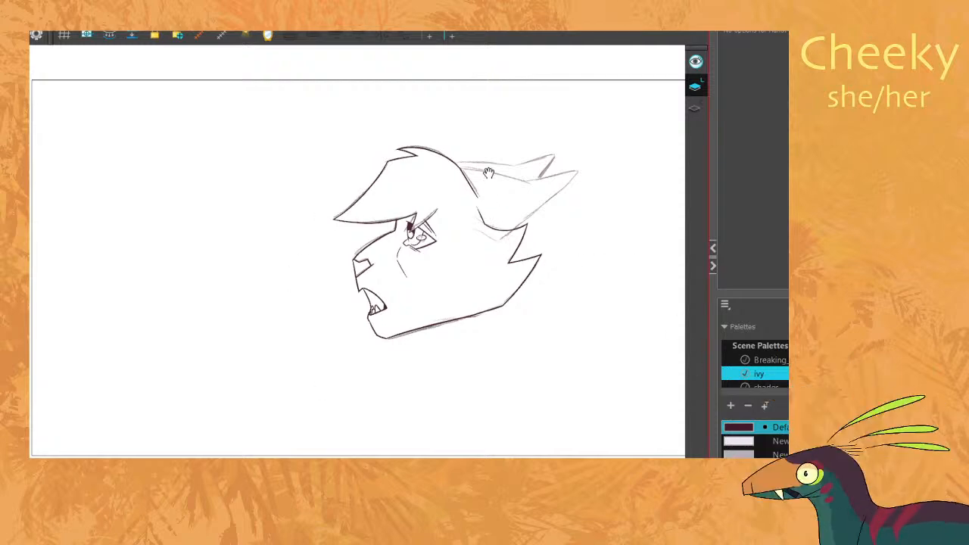
{"action": "key", "text": "f"}
{"action": "key", "text": "g"}
{"action": "key", "text": "f"}
{"action": "key", "text": "g"}
{"action": "key", "text": "g"}
{"action": "key", "text": "f"}
{"action": "key", "text": "f"}
{"action": "key", "text": "g"}
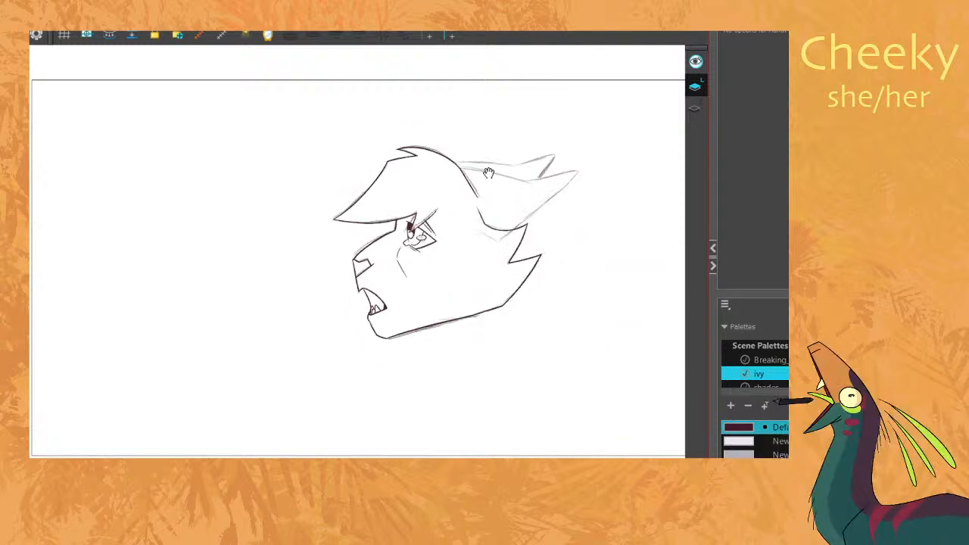
{"action": "key", "text": "g"}
{"action": "key", "text": "g"}
{"action": "key", "text": "f"}
{"action": "key", "text": "f"}
{"action": "key", "text": "f"}
{"action": "key", "text": "f"}
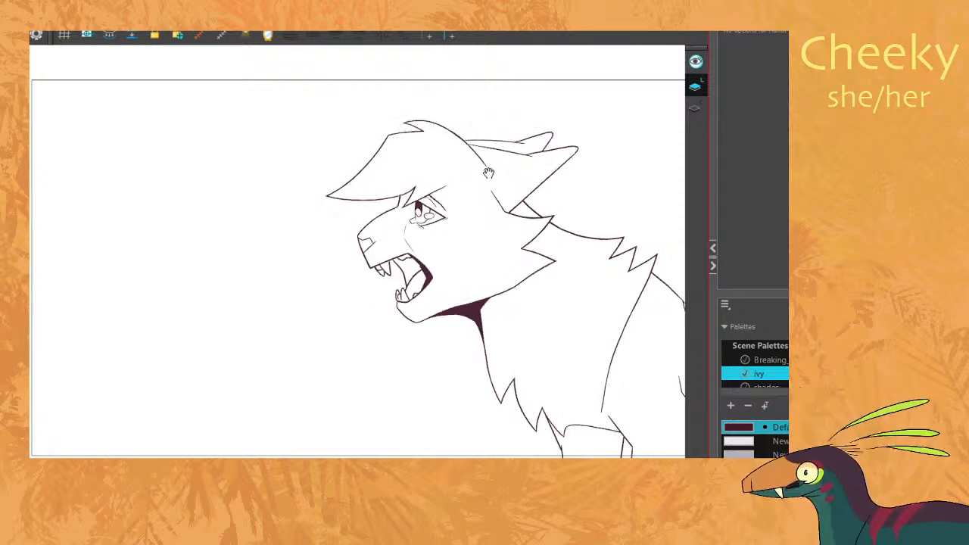
{"action": "key", "text": "f"}
{"action": "key", "text": "f"}
{"action": "key", "text": "f"}
{"action": "key", "text": "f"}
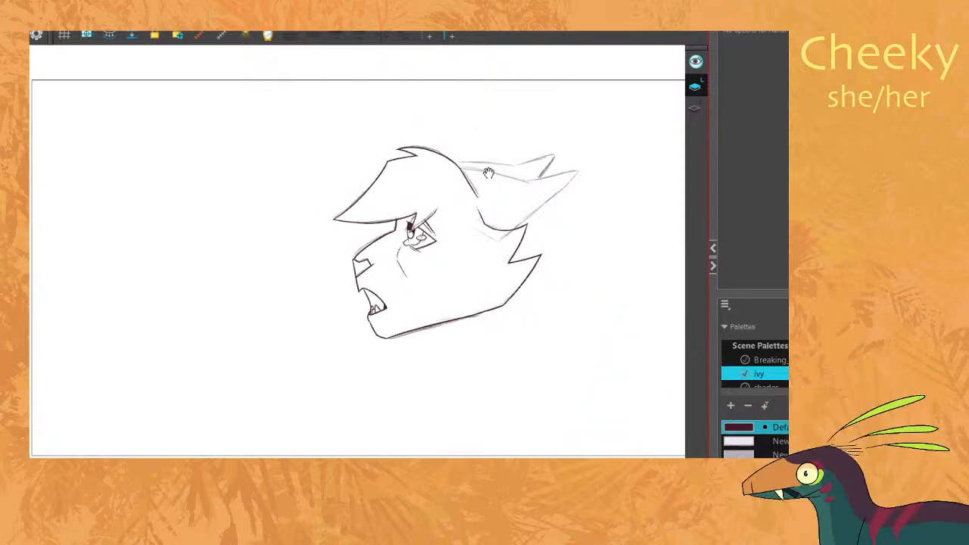
{"action": "key", "text": "g"}
{"action": "key", "text": "f"}
Examine the inked head up close, including the nose and mouth lines.
{"action": "left_click_drag", "start_coordinate": [488, 172], "coordinate": [455, 183]}
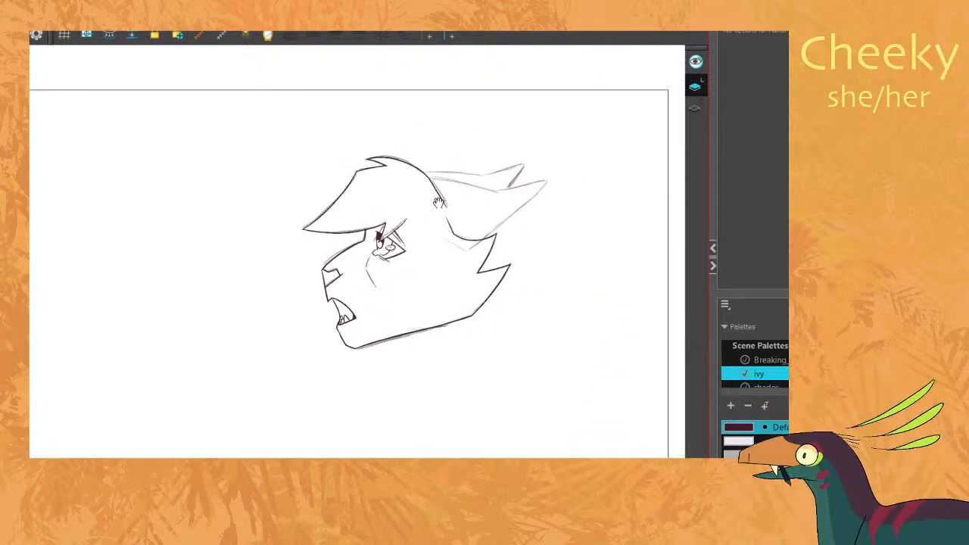
{"action": "scroll", "coordinate": [499, 194], "scroll_direction": "up", "scroll_amount": 2}
{"action": "scroll", "coordinate": [493, 184], "scroll_direction": "up", "scroll_amount": 1}
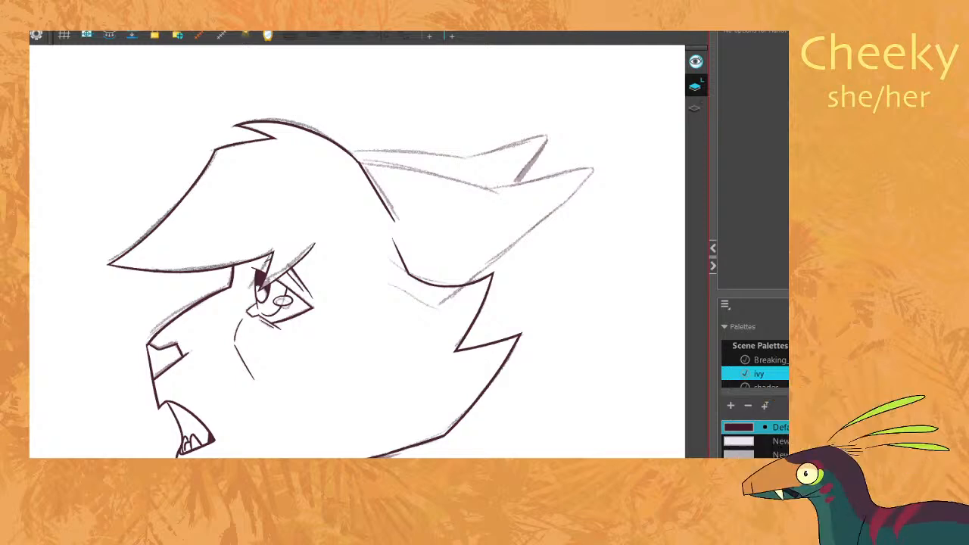
{"action": "left_click_drag", "start_coordinate": [555, 174], "coordinate": [573, 190]}
{"action": "key", "text": "1"}
{"action": "mouse_move", "coordinate": [595, 281]}
{"action": "left_mouse_down"}
{"action": "mouse_move", "coordinate": [618, 274]}
{"action": "mouse_move", "coordinate": [664, 226]}
{"action": "left_mouse_up"}
{"action": "key", "text": "c"}
{"action": "key", "text": "v"}
{"action": "left_click_drag", "start_coordinate": [290, 322], "coordinate": [323, 311]}
{"action": "key", "text": "2"}
{"action": "left_click_drag", "start_coordinate": [379, 298], "coordinate": [385, 280]}
{"action": "key", "text": "2"}
{"action": "key", "text": "2"}
{"action": "key", "text": "2"}
{"action": "key", "text": "2"}
{"action": "key", "text": "2"}
{"action": "key", "text": "2"}
{"action": "key", "text": "2"}
{"action": "key", "text": "2"}
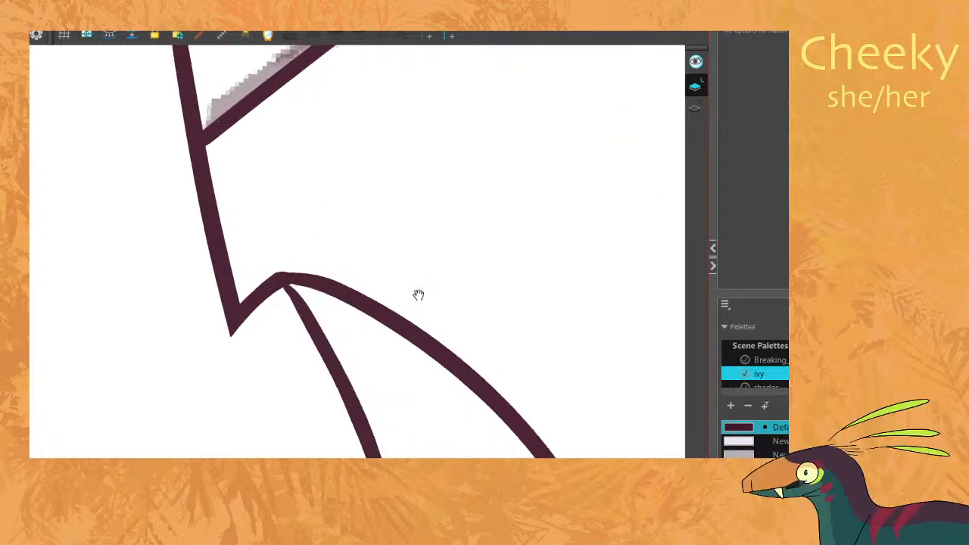
{"action": "key", "text": "1"}
{"action": "key", "text": "1"}
{"action": "key", "text": "1"}
{"action": "key", "text": "1"}
{"action": "key", "text": "1"}
{"action": "key", "text": "1"}
{"action": "key", "text": "1"}
{"action": "key", "text": "1"}
{"action": "key", "text": "1"}
{"action": "key", "text": "1"}
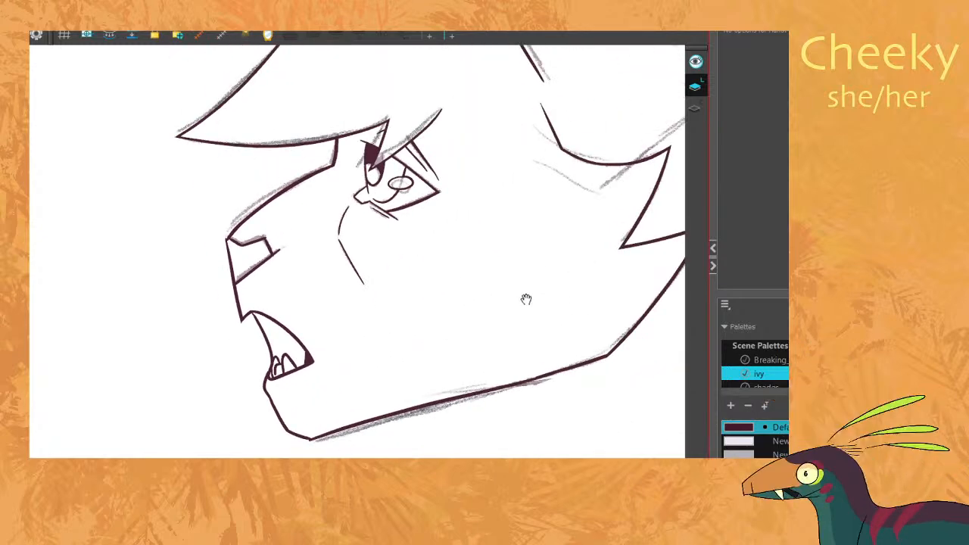
Check the head drawing in a mirrored view and return to the normal orientation.
{"action": "key", "text": "comma"}
{"action": "key", "text": "period"}
{"action": "left_click", "coordinate": [267, 35]}
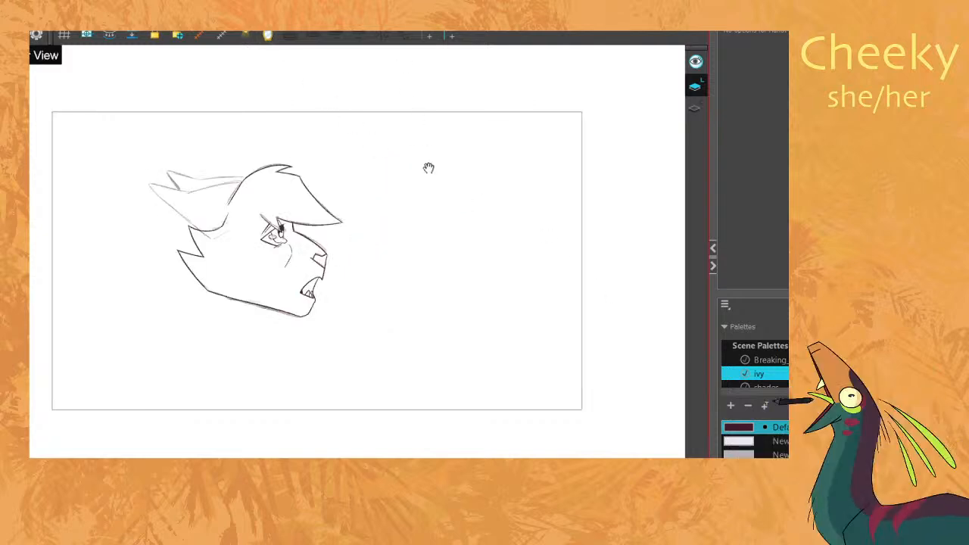
{"action": "left_click_drag", "start_coordinate": [430, 263], "coordinate": [468, 248]}
{"action": "left_click", "coordinate": [267, 36]}
{"action": "left_click_drag", "start_coordinate": [553, 278], "coordinate": [542, 280]}
{"action": "left_click_drag", "start_coordinate": [531, 313], "coordinate": [540, 301]}
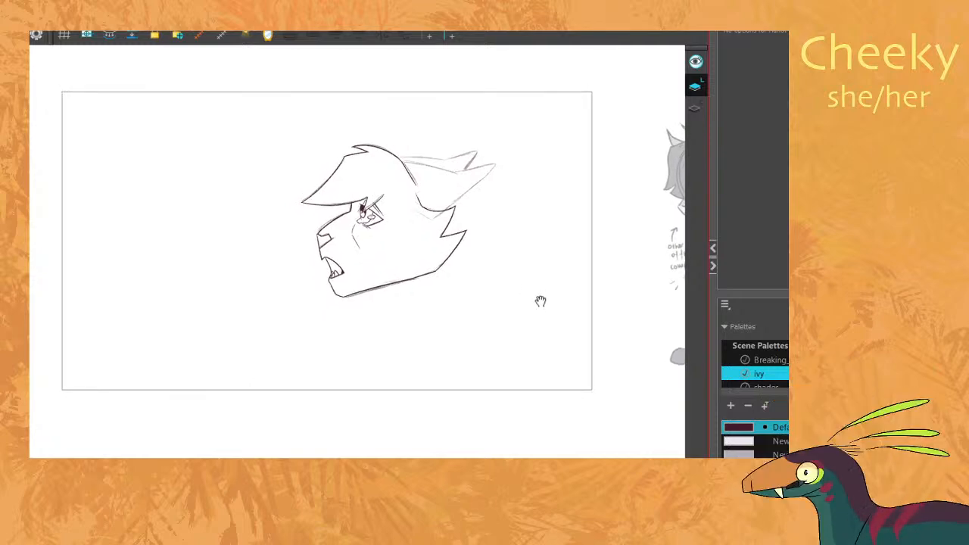
Flip back and forth between the current drawing and its neighbours to check how the head moves.
{"action": "key", "text": "comma"}
{"action": "key", "text": "period"}
{"action": "key", "text": "comma"}
{"action": "key", "text": "period"}
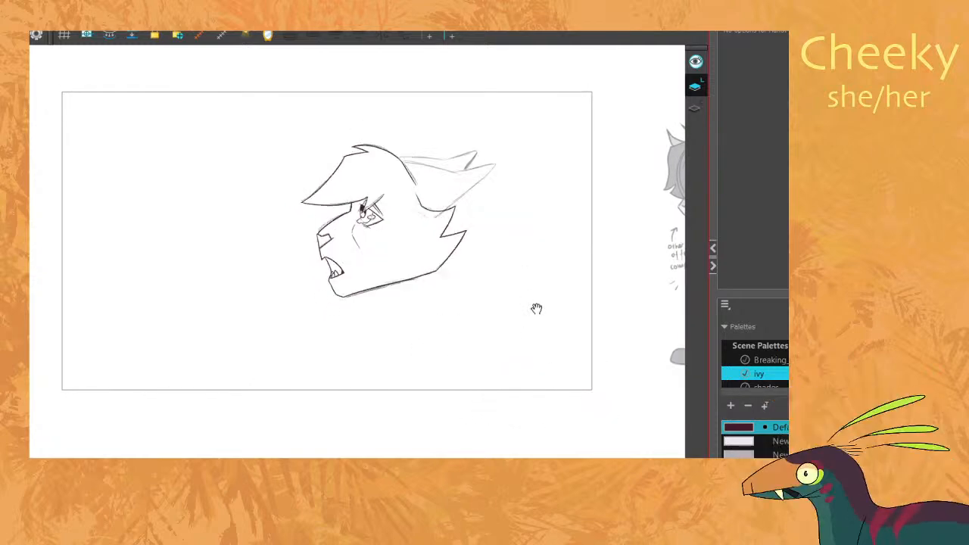
{"action": "key", "text": "period"}
{"action": "key", "text": "comma"}
{"action": "key", "text": "comma"}
{"action": "key", "text": "period"}
{"action": "key", "text": "period"}
{"action": "key", "text": "comma"}
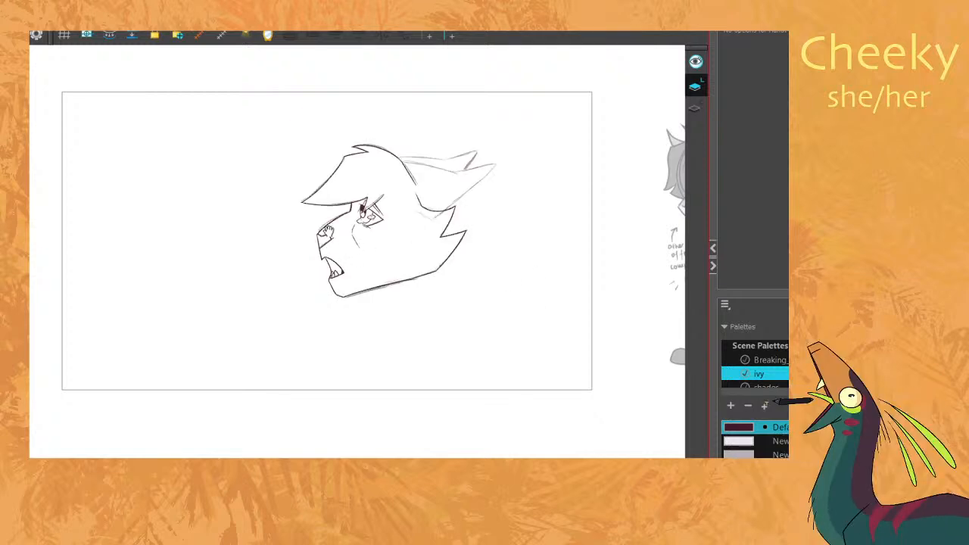
Ink the near ear's curved base line and tall rounded outline over the sketch, and trim the overshooting ends.
{"action": "scroll", "coordinate": [327, 210], "scroll_direction": "up", "scroll_amount": 2}
{"action": "mouse_move", "coordinate": [429, 179]}
{"action": "left_mouse_down"}
{"action": "mouse_move", "coordinate": [358, 212]}
{"action": "mouse_move", "coordinate": [375, 215]}
{"action": "left_mouse_up"}
{"action": "key", "text": "period"}
{"action": "key", "text": "comma"}
{"action": "scroll", "coordinate": [406, 213], "scroll_direction": "up", "scroll_amount": 2}
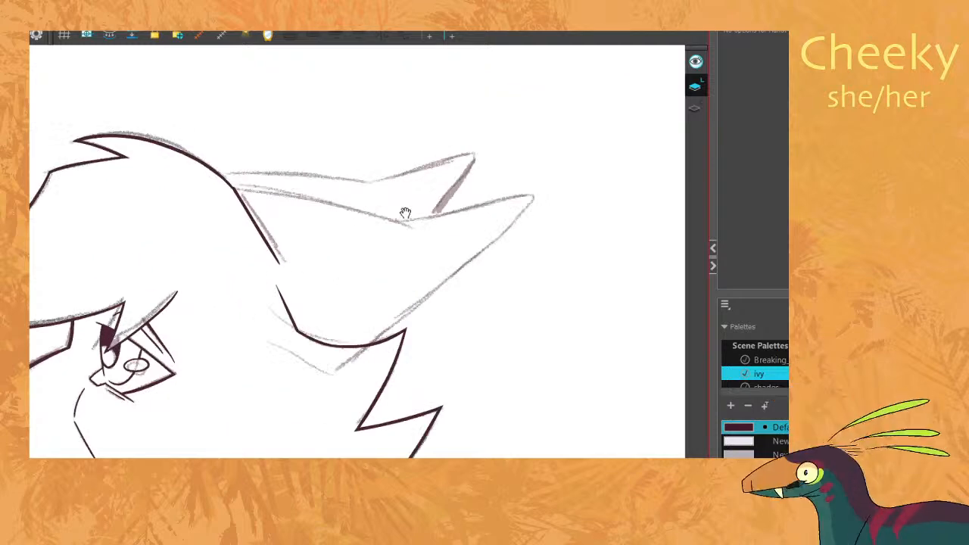
{"action": "key", "text": "c"}
{"action": "key", "text": "c"}
{"action": "left_click_drag", "start_coordinate": [432, 225], "coordinate": [432, 246]}
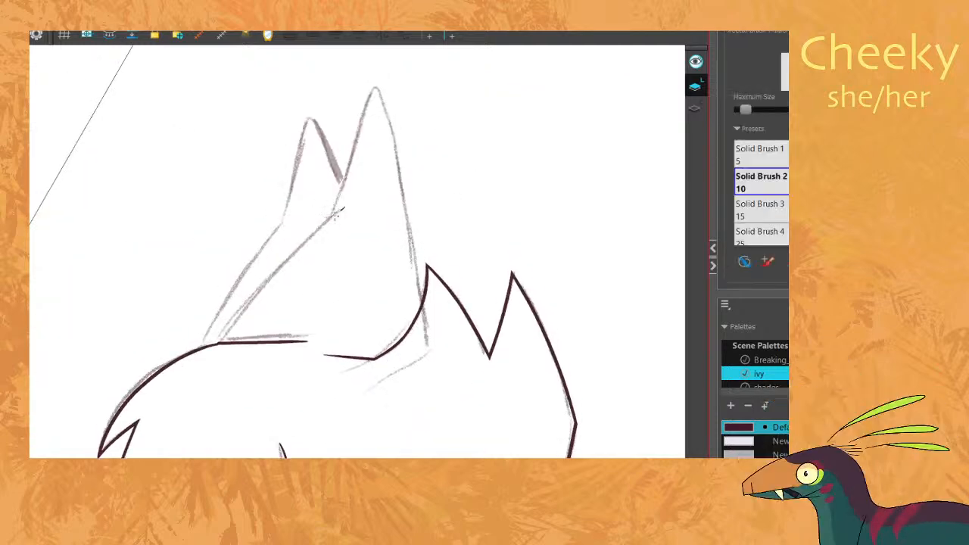
{"action": "left_click_drag", "start_coordinate": [343, 209], "coordinate": [219, 342]}
{"action": "mouse_move", "coordinate": [424, 322]}
{"action": "left_mouse_down"}
{"action": "mouse_move", "coordinate": [400, 149]}
{"action": "mouse_move", "coordinate": [393, 128]}
{"action": "mouse_move", "coordinate": [409, 220]}
{"action": "mouse_move", "coordinate": [376, 85]}
{"action": "mouse_move", "coordinate": [351, 119]}
{"action": "mouse_move", "coordinate": [319, 248]}
{"action": "left_mouse_up"}
{"action": "key", "text": "ctrl+z"}
{"action": "key", "text": "ctrl+z"}
{"action": "left_click_drag", "start_coordinate": [361, 112], "coordinate": [324, 231]}
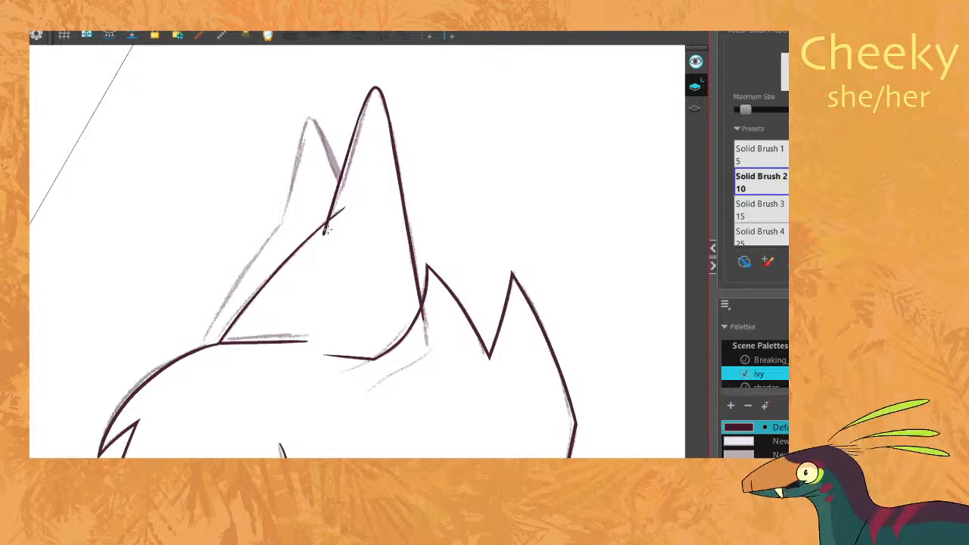
{"action": "key", "text": "alt+s"}
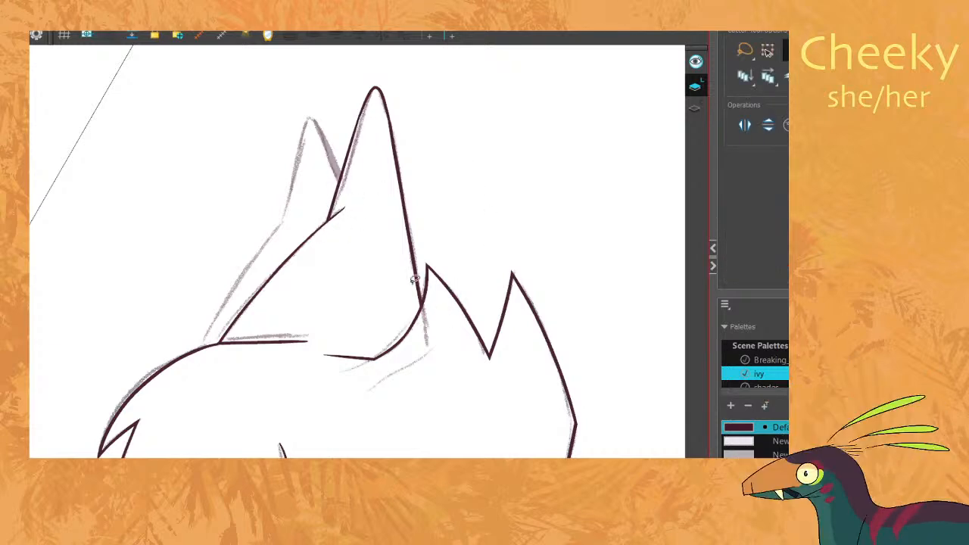
Ink the far ear with its base line and narrow tip behind the near ear, and trim the overlapping line ends.
{"action": "key", "text": "alt+b"}
{"action": "mouse_move", "coordinate": [196, 356]}
{"action": "left_mouse_down"}
{"action": "mouse_move", "coordinate": [292, 214]}
{"action": "mouse_move", "coordinate": [316, 130]}
{"action": "mouse_move", "coordinate": [332, 172]}
{"action": "mouse_move", "coordinate": [326, 157]}
{"action": "mouse_move", "coordinate": [280, 225]}
{"action": "left_mouse_up"}
{"action": "key", "text": "ctrl+z"}
{"action": "key", "text": "ctrl+z"}
{"action": "key", "text": "ctrl+z"}
{"action": "mouse_move", "coordinate": [343, 194]}
{"action": "left_mouse_down"}
{"action": "mouse_move", "coordinate": [328, 147]}
{"action": "mouse_move", "coordinate": [292, 199]}
{"action": "mouse_move", "coordinate": [291, 225]}
{"action": "mouse_move", "coordinate": [338, 177]}
{"action": "left_mouse_up"}
{"action": "key", "text": "ctrl+z"}
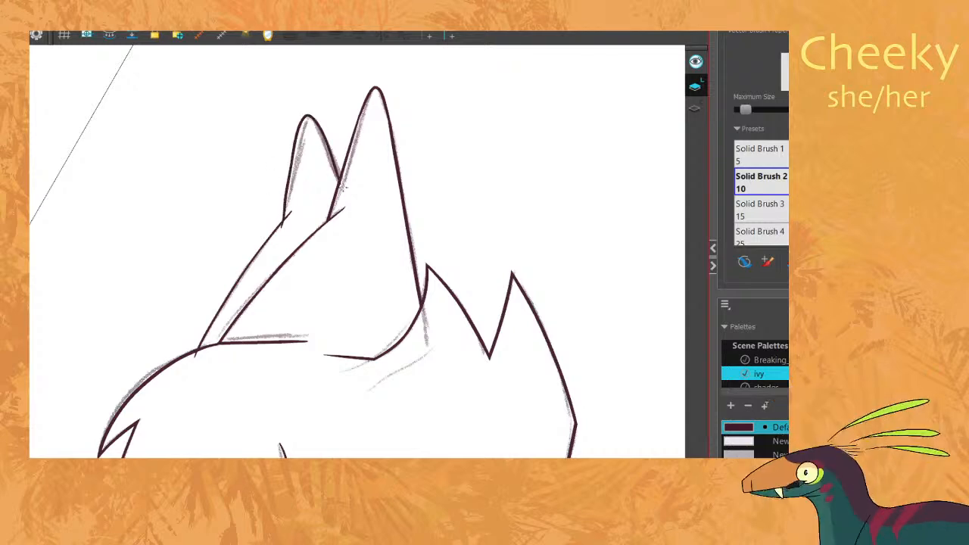
{"action": "key", "text": "ctrl+z"}
{"action": "mouse_move", "coordinate": [287, 221]}
{"action": "left_mouse_down"}
{"action": "mouse_move", "coordinate": [306, 118]}
{"action": "mouse_move", "coordinate": [338, 177]}
{"action": "mouse_move", "coordinate": [288, 190]}
{"action": "mouse_move", "coordinate": [331, 161]}
{"action": "left_mouse_up"}
{"action": "key", "text": "ctrl+z"}
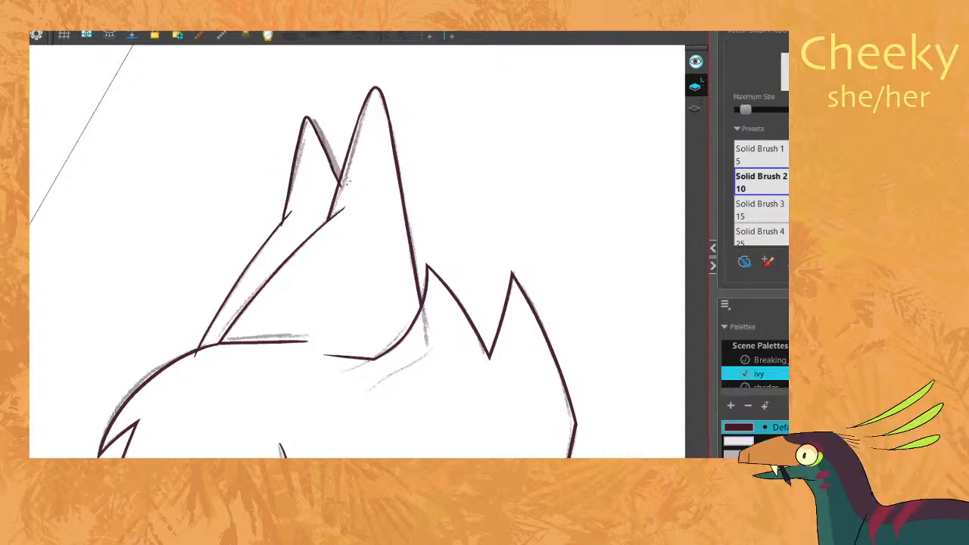
{"action": "key", "text": "alt+s"}
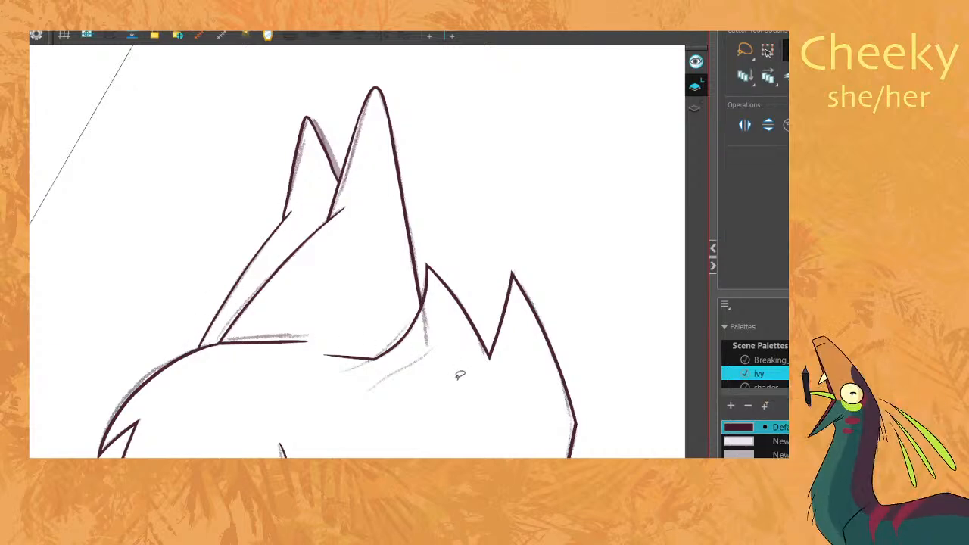
Turn on the onion skin to compare the inked ears with the neighbouring drawing, and reset the canvas rotation.
{"action": "key", "text": "alt+shift+d"}
{"action": "left_click", "coordinate": [551, 197]}
{"action": "key", "text": "alt+shift+o"}
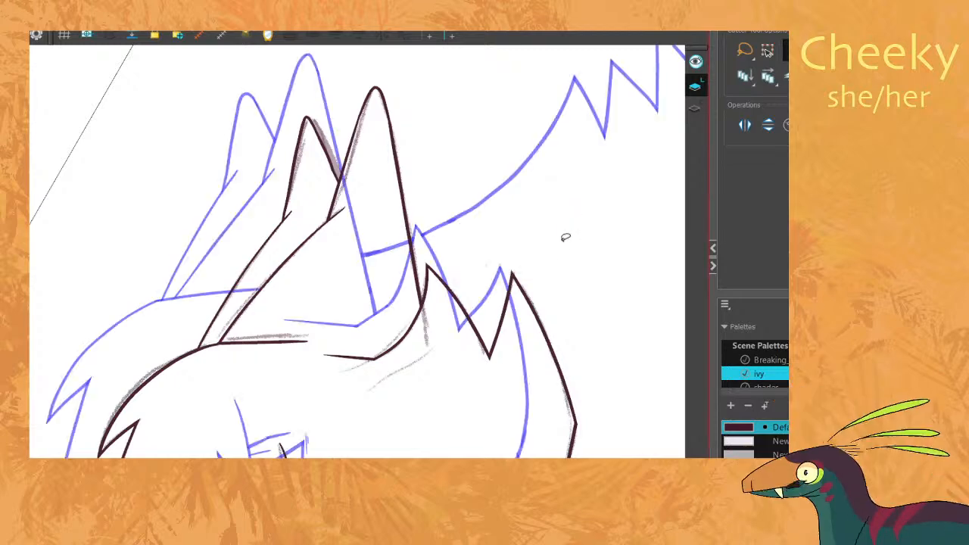
{"action": "key", "text": "ctrl+z"}
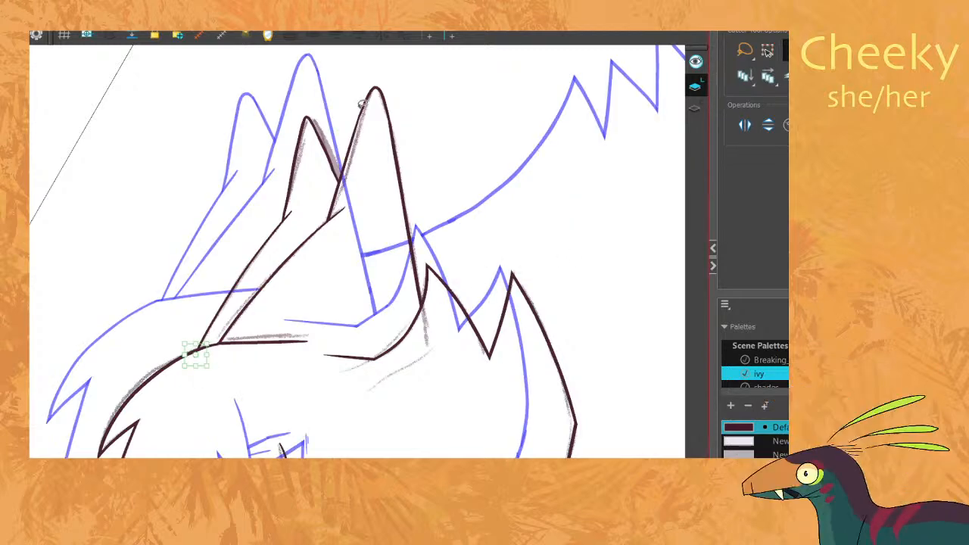
{"action": "left_click", "coordinate": [487, 194]}
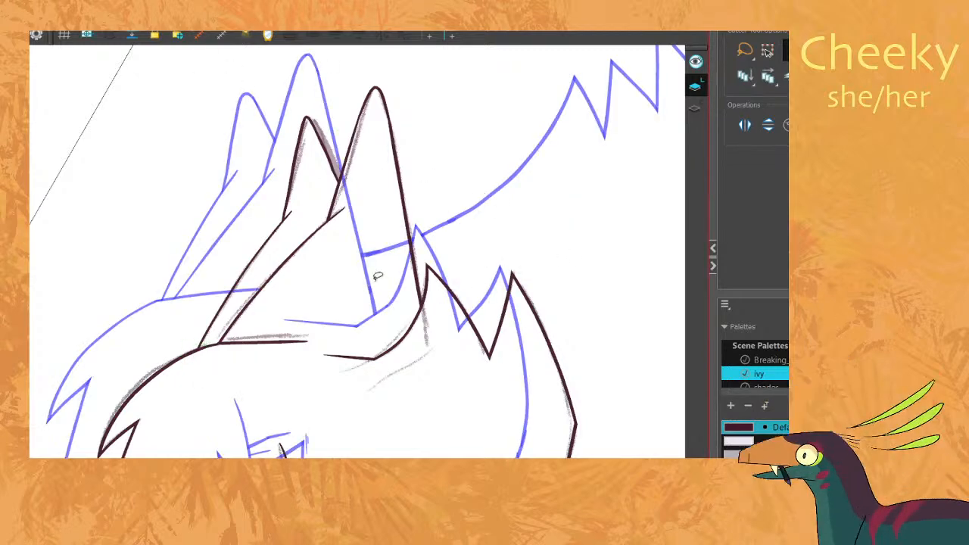
{"action": "key", "text": "shift+x"}
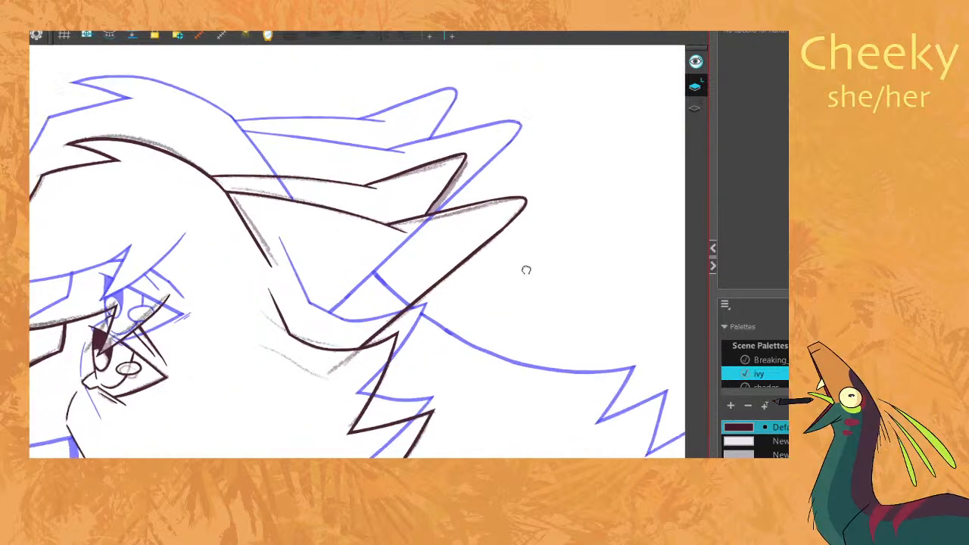
View the whole scene without the onion skin and step through the drawings to compare the inked head with the other poses.
{"action": "left_click_drag", "start_coordinate": [517, 275], "coordinate": [616, 247]}
{"action": "key", "text": "1"}
{"action": "key", "text": "1"}
{"action": "left_click", "coordinate": [28, 376]}
{"action": "key", "text": "1"}
{"action": "key", "text": "1"}
{"action": "key", "text": "2"}
{"action": "key", "text": "1"}
{"action": "key", "text": "1"}
{"action": "key", "text": "1"}
{"action": "left_click_drag", "start_coordinate": [187, 337], "coordinate": [286, 292]}
{"action": "key", "text": "2"}
{"action": "key", "text": "1"}
{"action": "key", "text": "1"}
{"action": "key", "text": "1"}
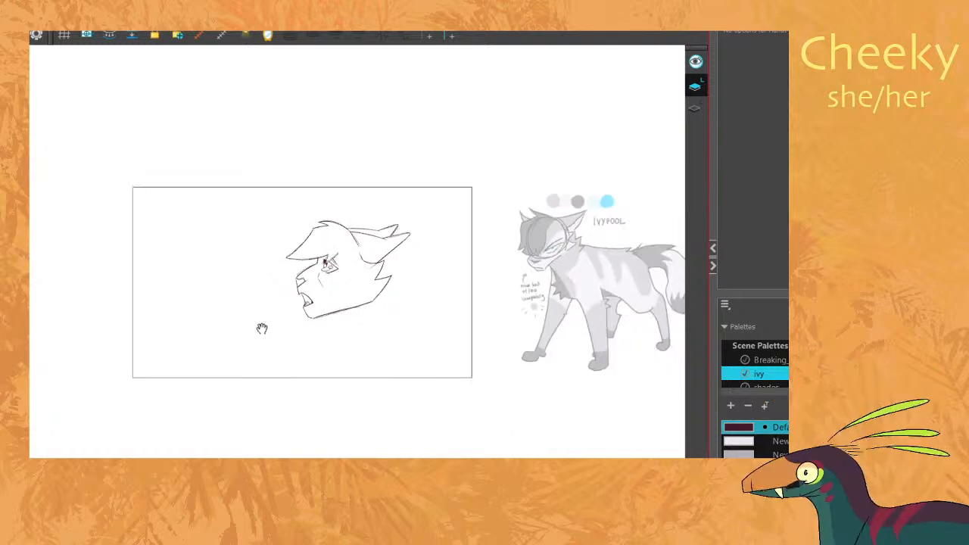
{"action": "left_click_drag", "start_coordinate": [323, 319], "coordinate": [318, 296]}
{"action": "key", "text": "2"}
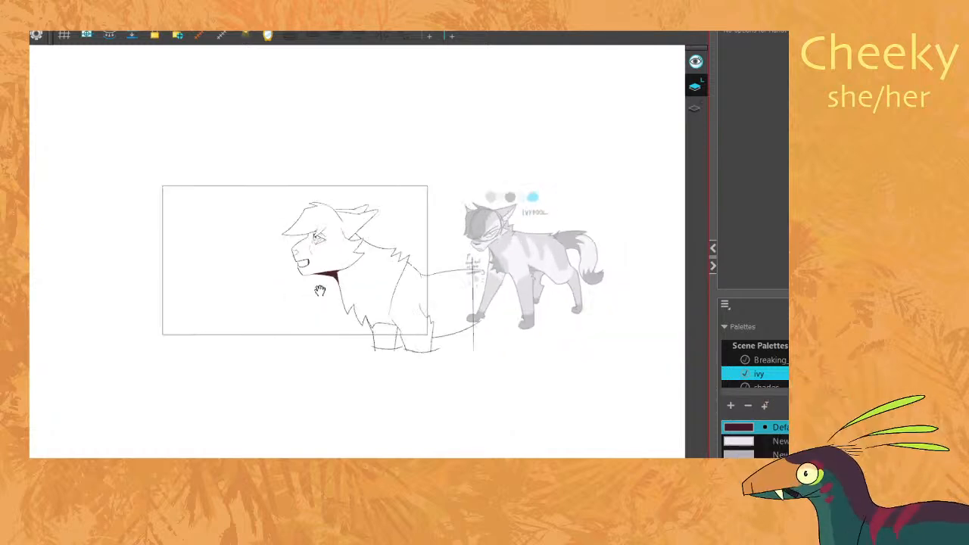
{"action": "key", "text": "g"}
{"action": "key", "text": "g"}
{"action": "key", "text": "f"}
{"action": "key", "text": "f"}
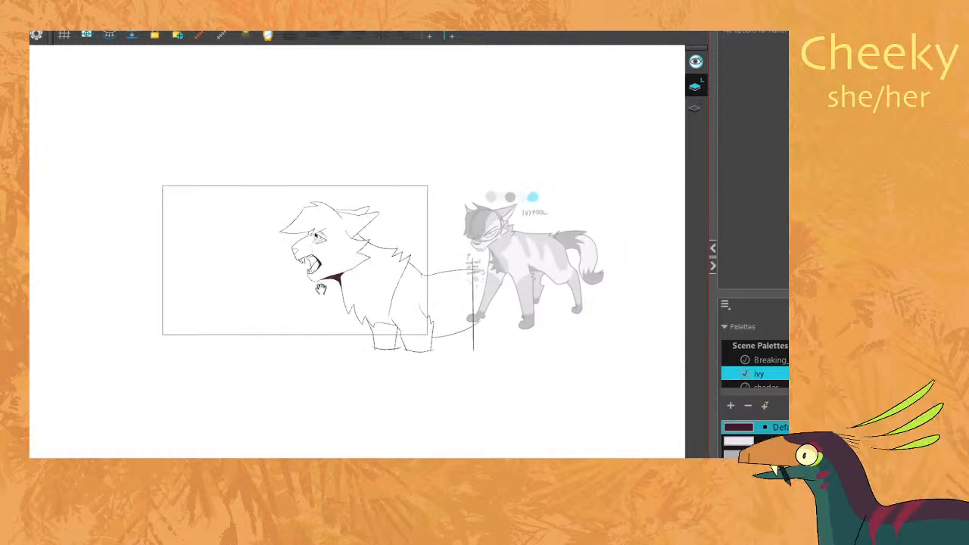
{"action": "key", "text": "g"}
{"action": "key", "text": "g"}
{"action": "key", "text": "f"}
{"action": "key", "text": "f"}
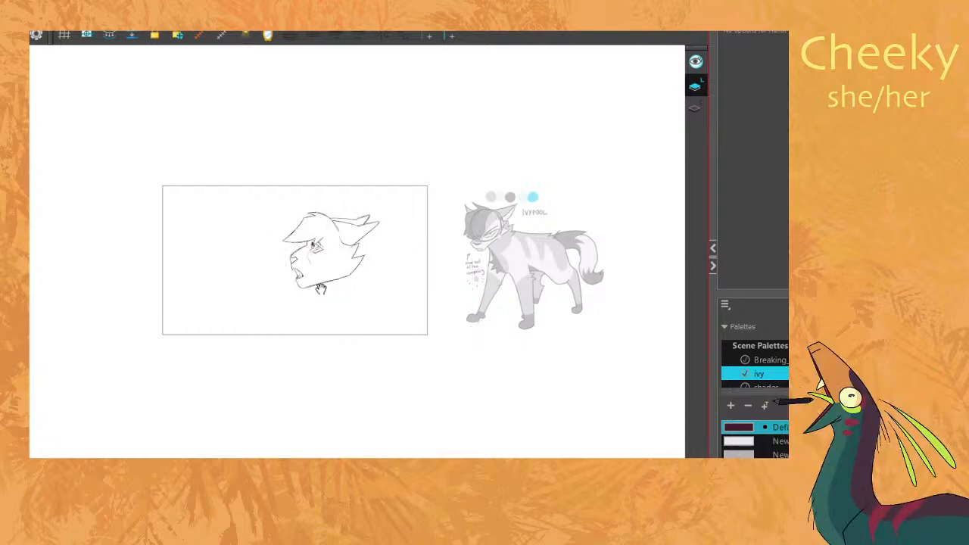
{"action": "key", "text": "g"}
{"action": "key", "text": "g"}
{"action": "key", "text": "g"}
{"action": "key", "text": "g"}
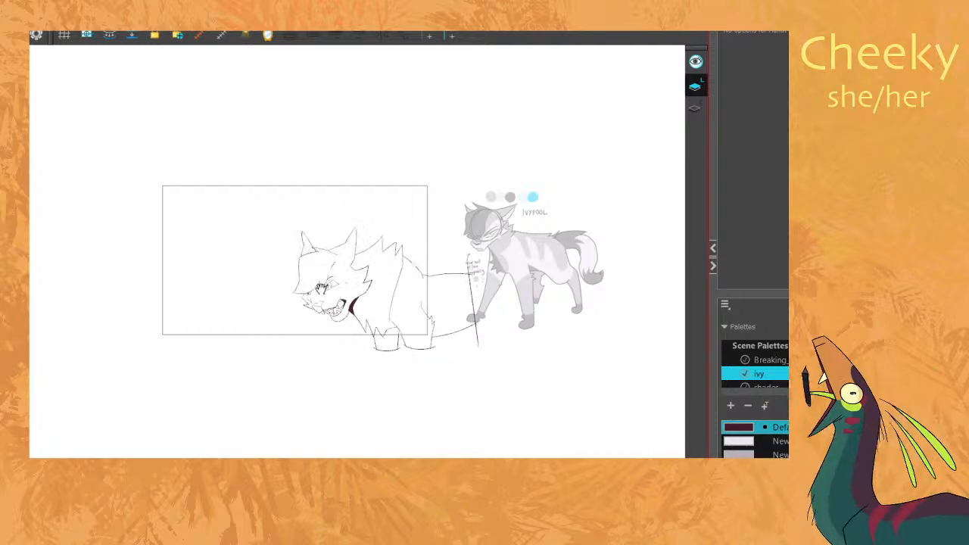
Review the sequence of full-body drawings in a mirrored view, and restore the normal orientation.
{"action": "scroll", "coordinate": [337, 293], "scroll_direction": "up", "scroll_amount": 5}
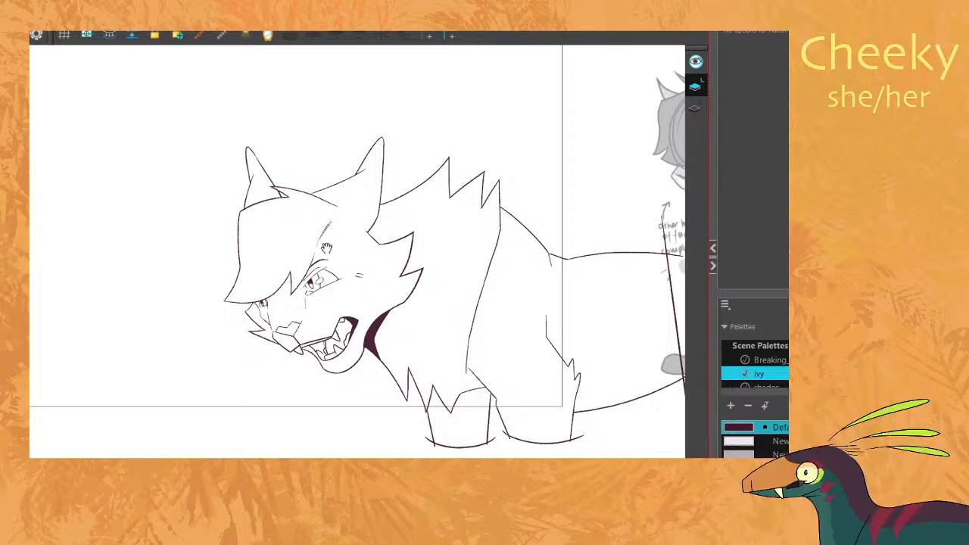
{"action": "scroll", "coordinate": [326, 249], "scroll_direction": "down", "scroll_amount": 2}
{"action": "left_click", "coordinate": [267, 35]}
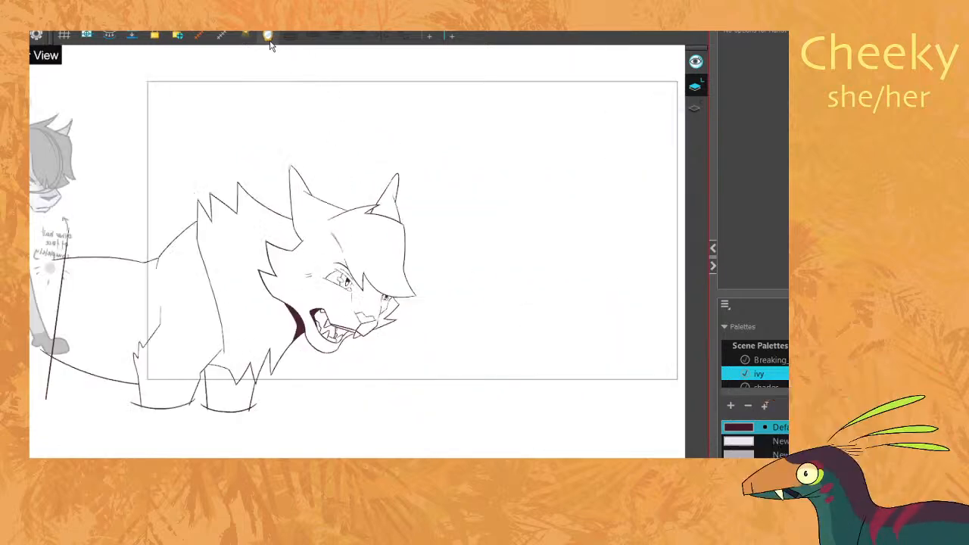
{"action": "key", "text": "g"}
{"action": "key", "text": "g"}
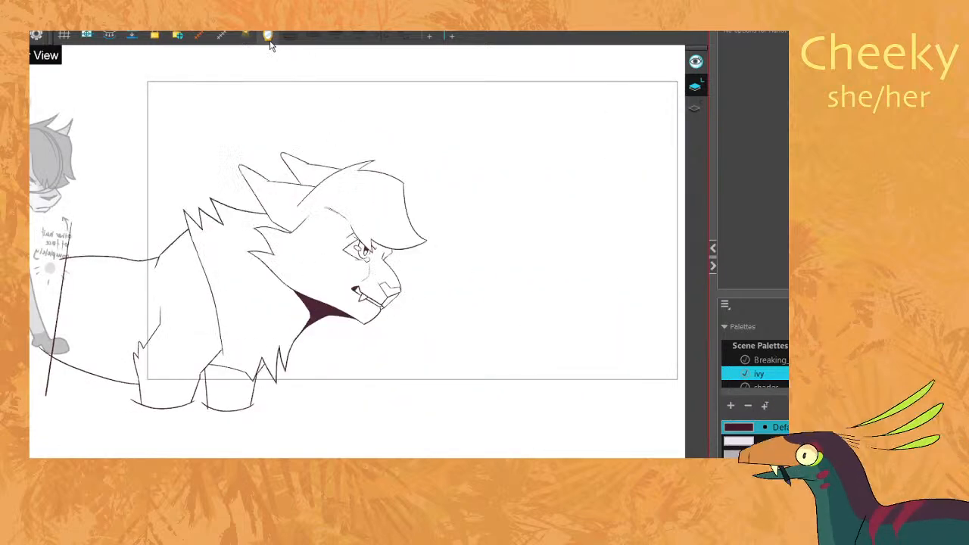
{"action": "key", "text": "g"}
{"action": "key", "text": "g"}
{"action": "key", "text": "g"}
{"action": "key", "text": "g"}
{"action": "key", "text": "g"}
{"action": "key", "text": "g"}
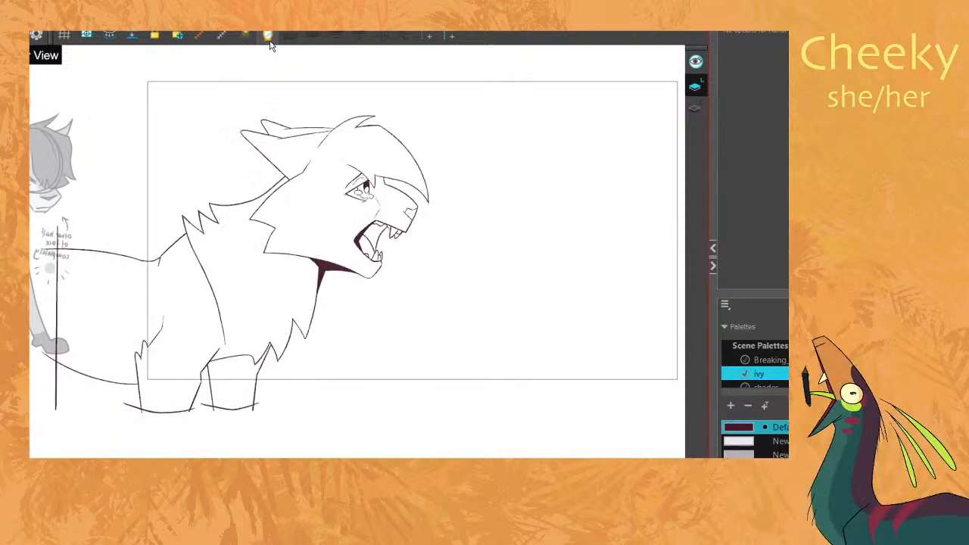
{"action": "key", "text": "g"}
{"action": "key", "text": "g"}
{"action": "key", "text": "4"}
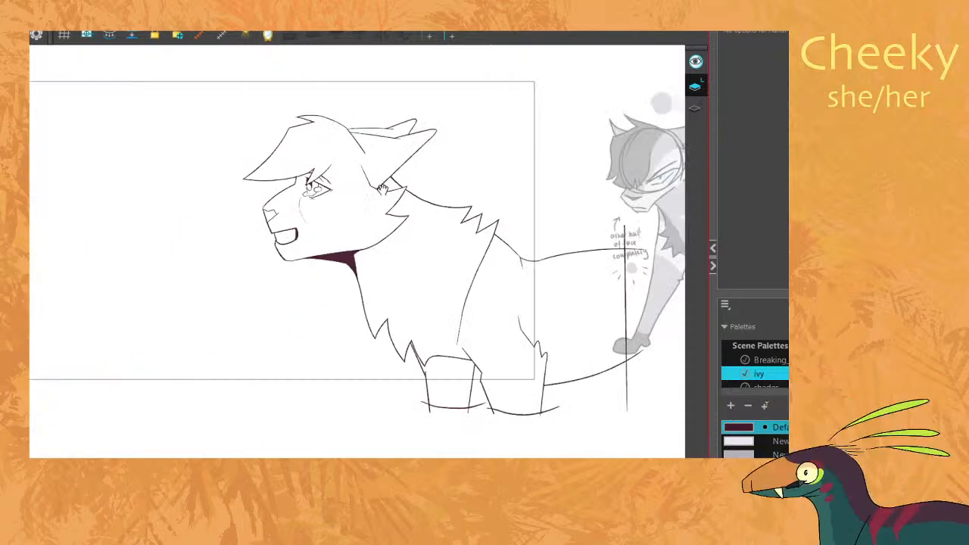
Bring up frame 34 and turn on the onion skin to compare the mouth with the neighbouring drawings.
{"action": "left_click_drag", "start_coordinate": [345, 191], "coordinate": [386, 201]}
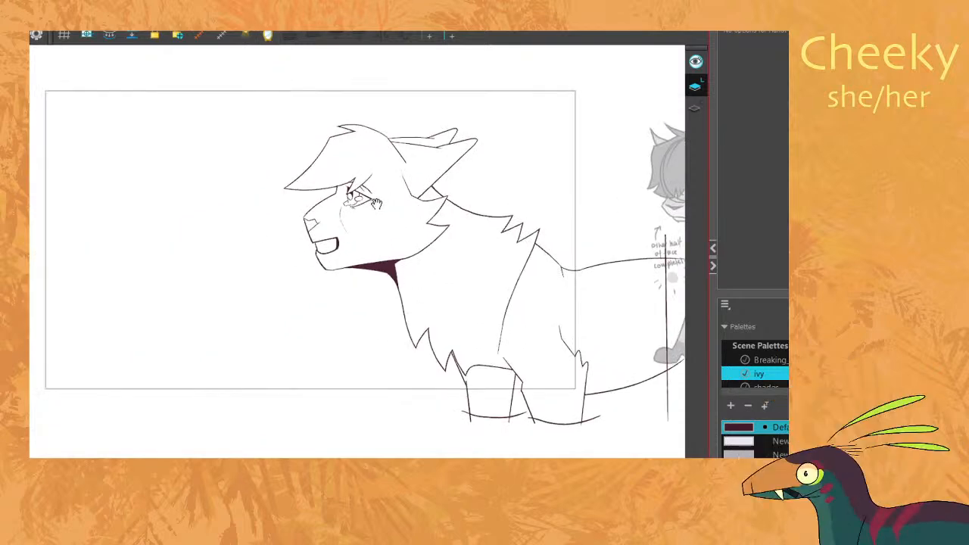
{"action": "left_click", "coordinate": [505, 514]}
{"action": "left_click", "coordinate": [105, 402]}
{"action": "mouse_move", "coordinate": [569, 421]}
{"action": "left_mouse_down"}
{"action": "mouse_move", "coordinate": [536, 424]}
{"action": "mouse_move", "coordinate": [634, 394]}
{"action": "mouse_move", "coordinate": [509, 415]}
{"action": "mouse_move", "coordinate": [566, 396]}
{"action": "mouse_move", "coordinate": [639, 398]}
{"action": "mouse_move", "coordinate": [558, 402]}
{"action": "mouse_move", "coordinate": [571, 399]}
{"action": "left_mouse_up"}
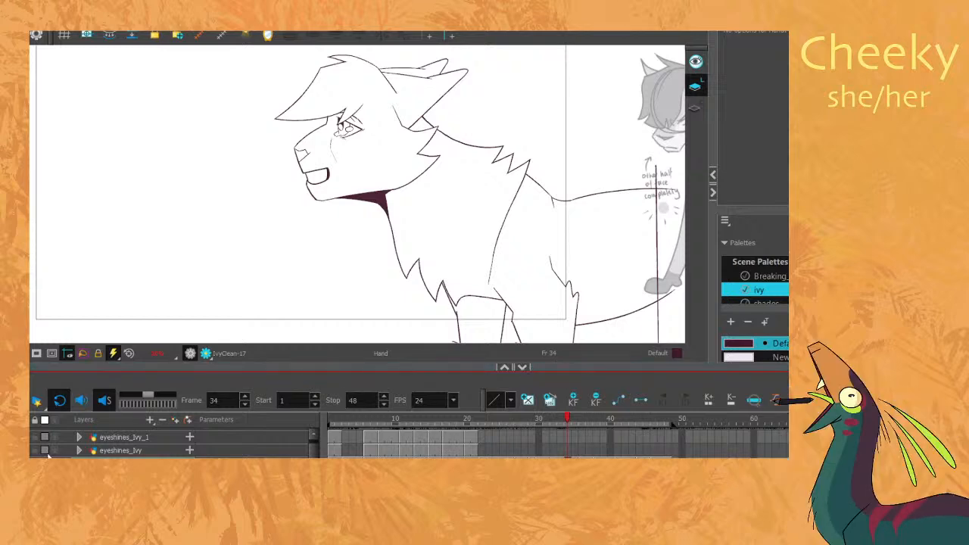
{"action": "key", "text": "alt+o"}
{"action": "left_click", "coordinate": [522, 368]}
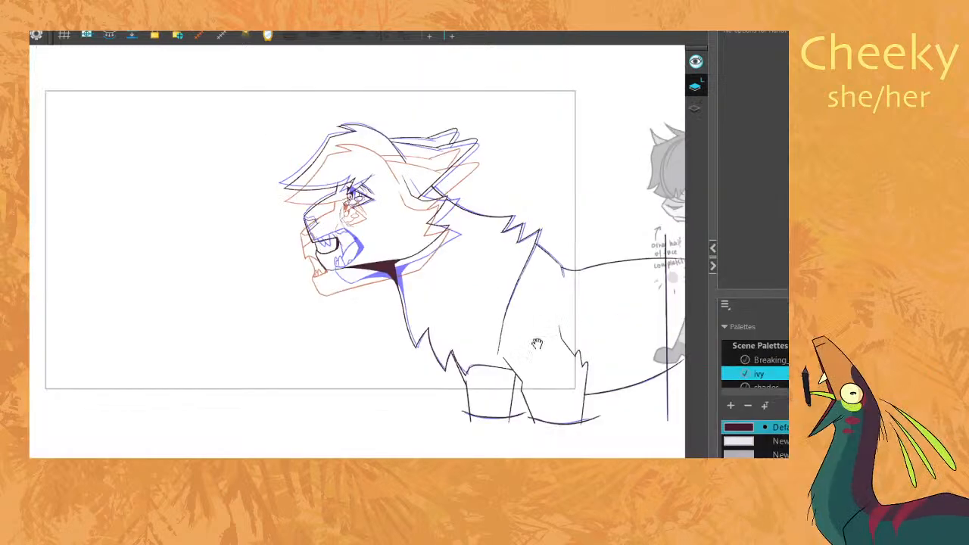
Ink the lower teeth inside the small open mouth on frame 34 and compare them with the next drawing's teeth.
{"action": "scroll", "coordinate": [341, 306], "scroll_direction": "up", "scroll_amount": 6}
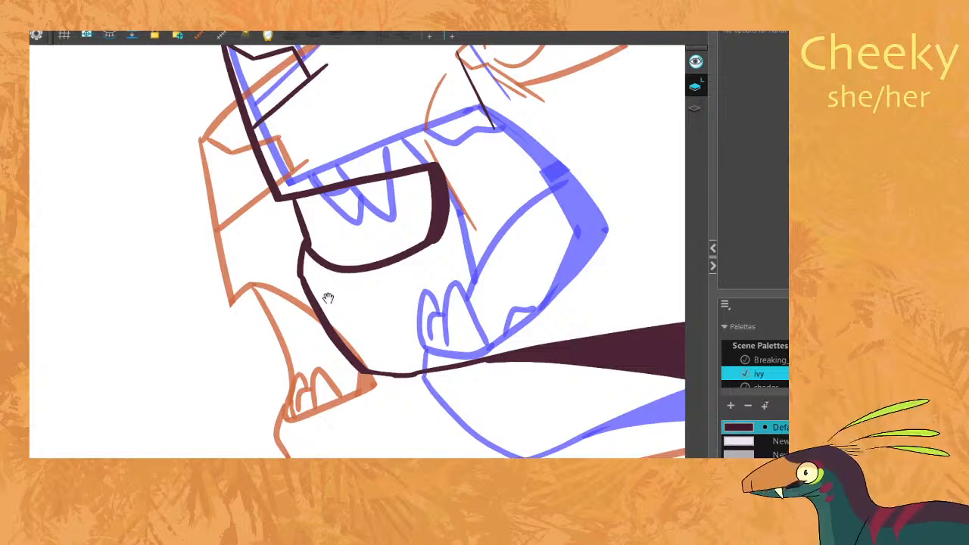
{"action": "key", "text": "alt+b"}
{"action": "mouse_move", "coordinate": [354, 268]}
{"action": "left_mouse_down"}
{"action": "mouse_move", "coordinate": [371, 235]}
{"action": "mouse_move", "coordinate": [384, 250]}
{"action": "mouse_move", "coordinate": [366, 237]}
{"action": "mouse_move", "coordinate": [384, 260]}
{"action": "mouse_move", "coordinate": [434, 218]}
{"action": "left_mouse_up"}
{"action": "key", "text": "ctrl+z"}
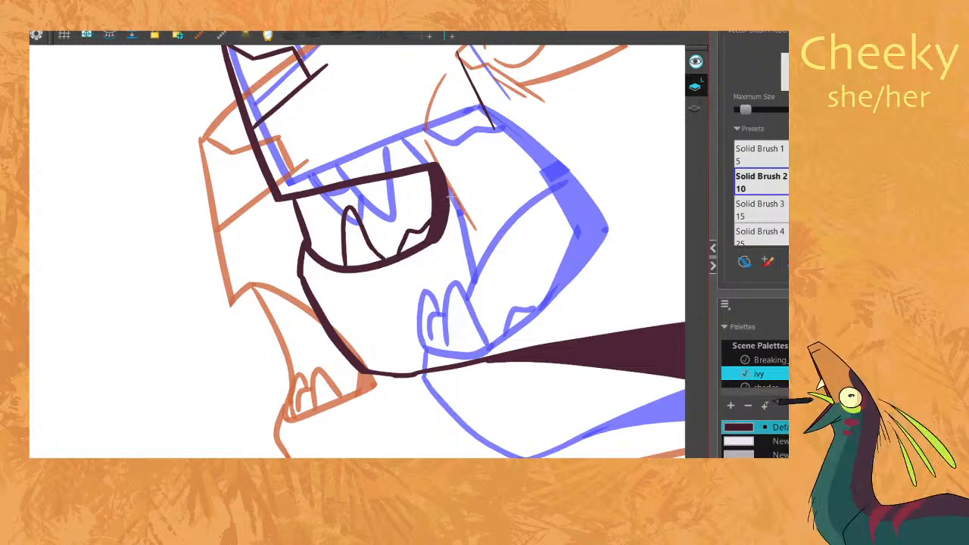
{"action": "mouse_move", "coordinate": [342, 244]}
{"action": "left_mouse_down"}
{"action": "mouse_move", "coordinate": [324, 216]}
{"action": "mouse_move", "coordinate": [313, 253]}
{"action": "mouse_move", "coordinate": [309, 238]}
{"action": "mouse_move", "coordinate": [335, 239]}
{"action": "left_mouse_up"}
{"action": "key", "text": "period"}
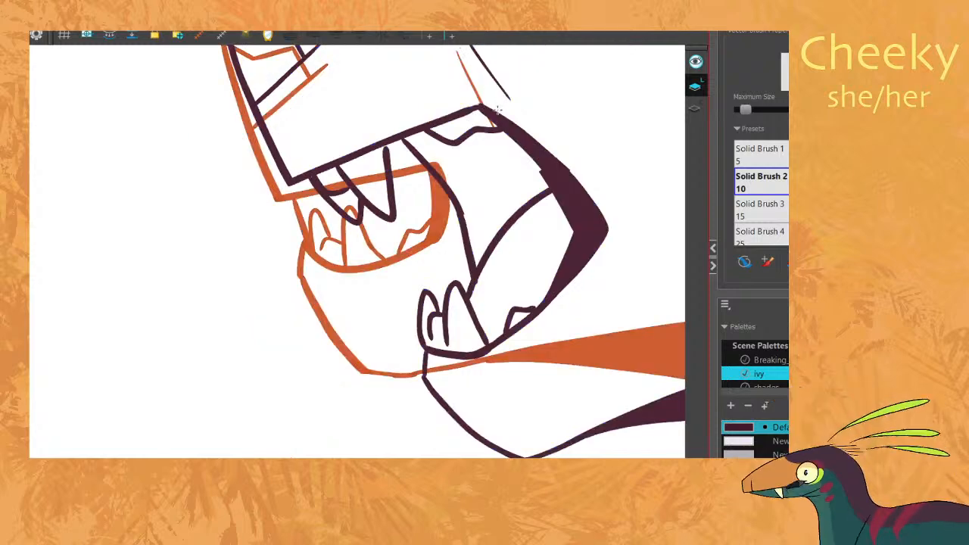
{"action": "key", "text": "comma"}
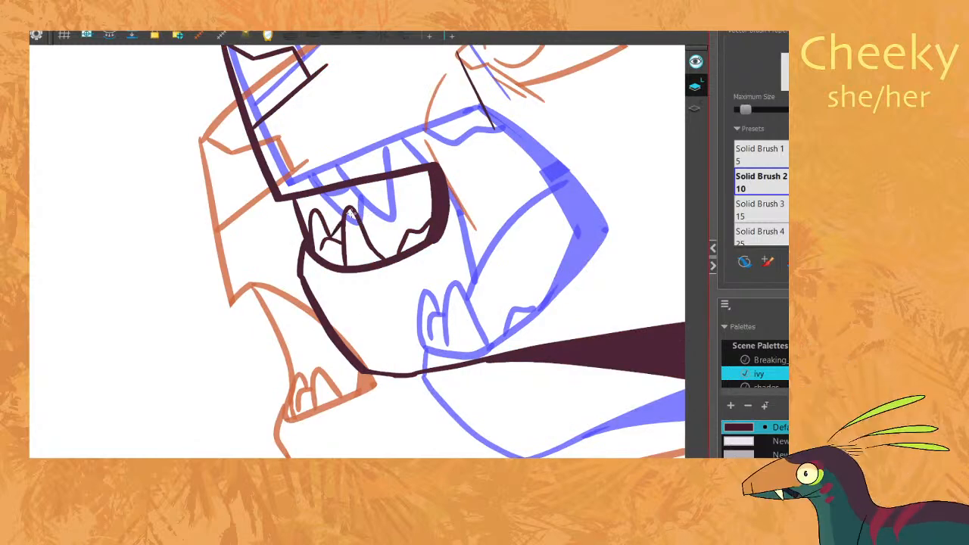
Ink the tongue line across the mouth with pointed upper teeth hanging from the lip, and trim the overlapping lines.
{"action": "left_click_drag", "start_coordinate": [336, 232], "coordinate": [425, 171]}
{"action": "key", "text": "alt+s"}
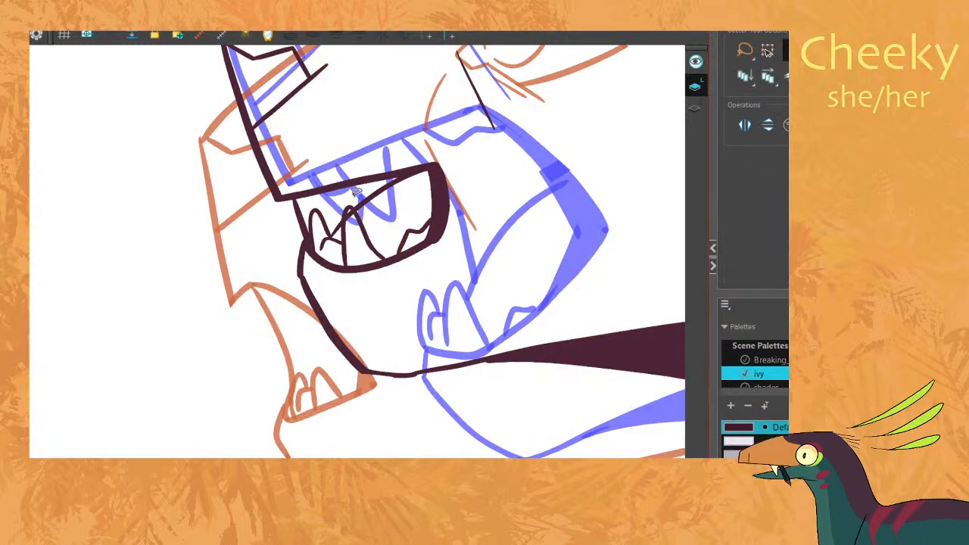
{"action": "key", "text": "alt+b"}
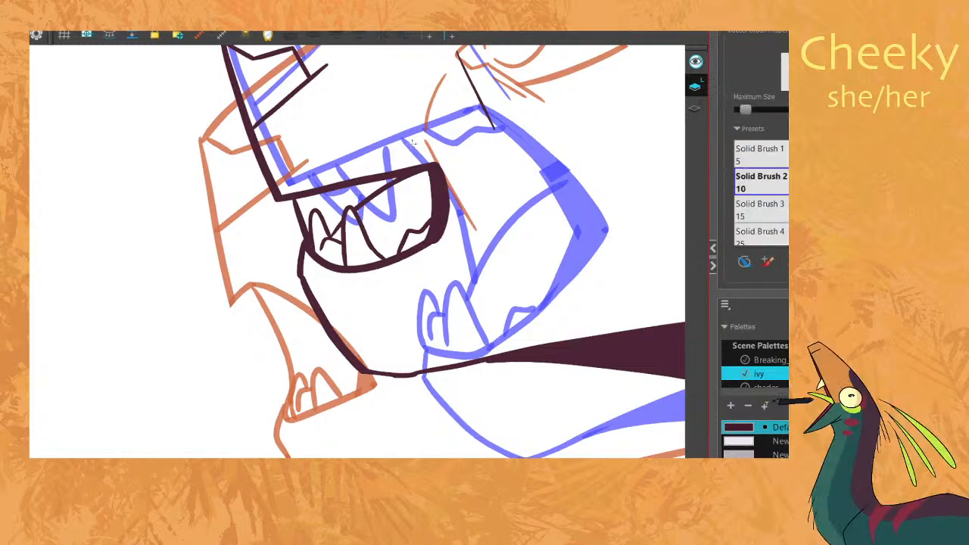
{"action": "mouse_move", "coordinate": [350, 187]}
{"action": "left_mouse_down"}
{"action": "mouse_move", "coordinate": [367, 217]}
{"action": "mouse_move", "coordinate": [384, 158]}
{"action": "left_mouse_up"}
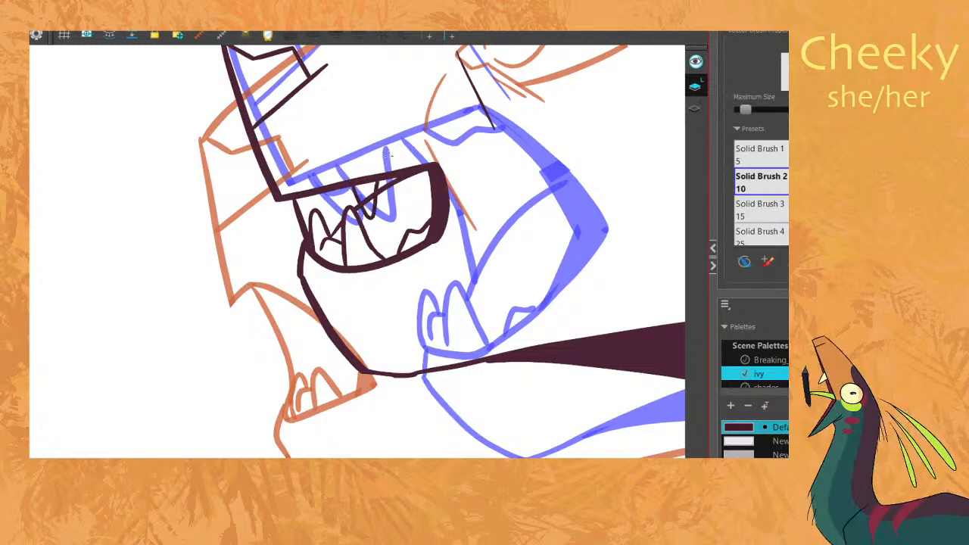
{"action": "key", "text": "alt+s"}
{"action": "key", "text": "alt+b"}
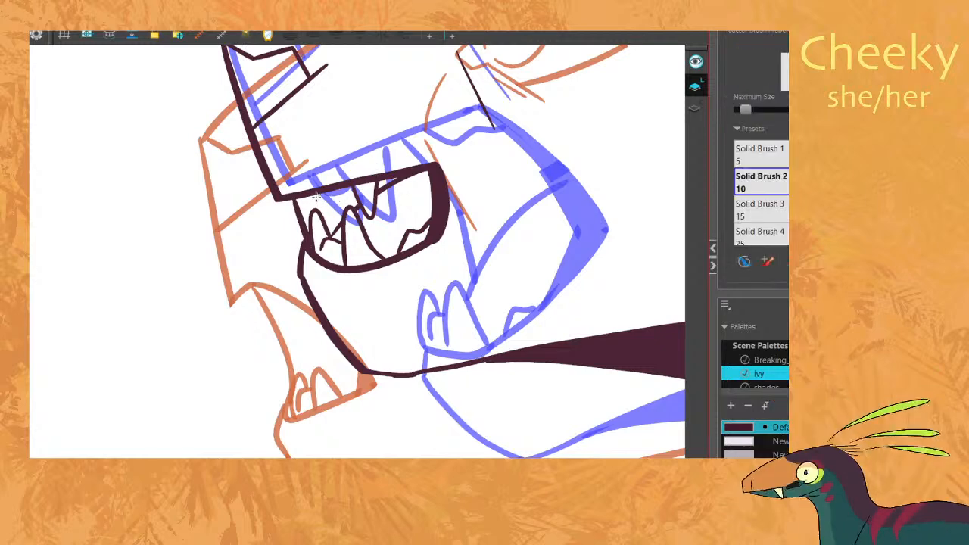
{"action": "left_click_drag", "start_coordinate": [316, 198], "coordinate": [337, 182]}
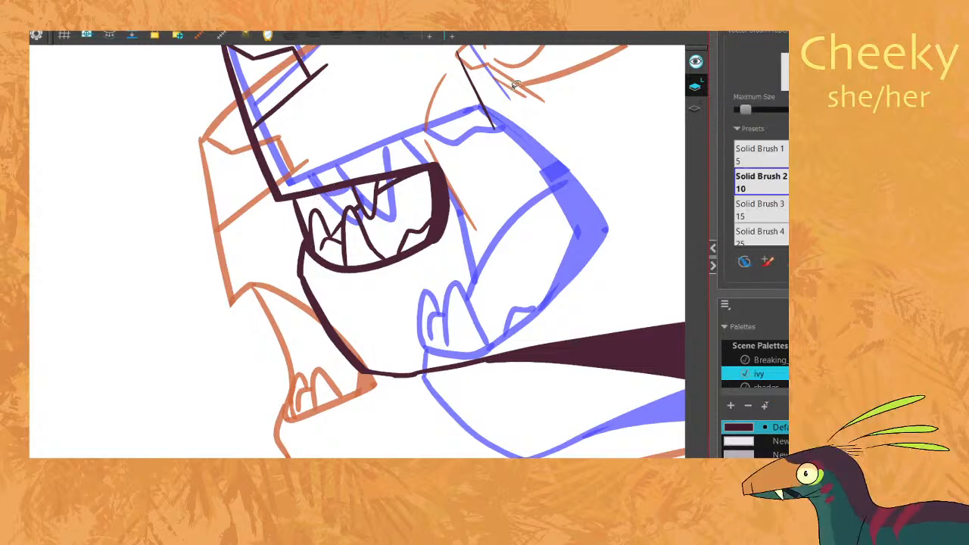
View the whole scene without the onion skin and step through the drawings to check the mouth and teeth in motion.
{"action": "key", "text": "space"}
{"action": "scroll", "coordinate": [374, 193], "scroll_direction": "down", "scroll_amount": 5}
{"action": "left_click_drag", "start_coordinate": [371, 190], "coordinate": [336, 197]}
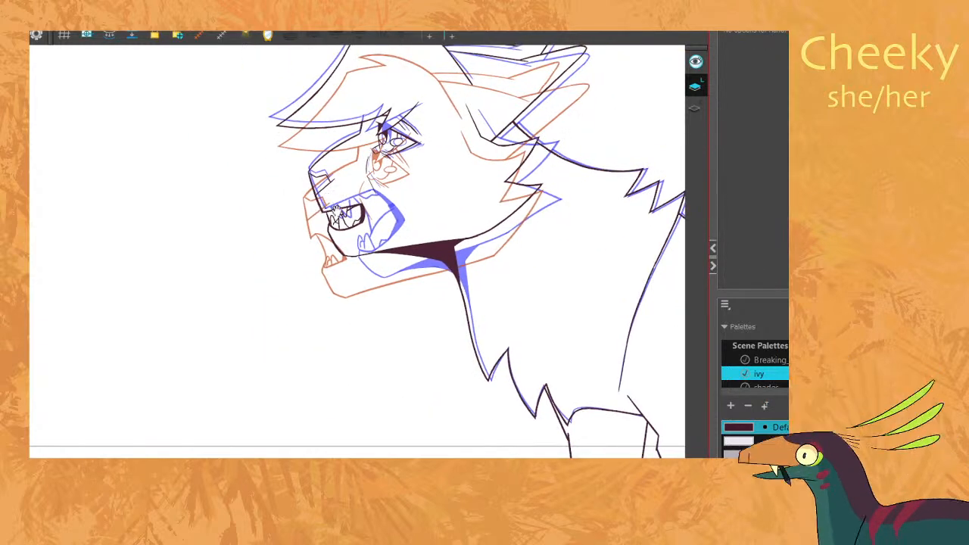
{"action": "scroll", "coordinate": [212, 247], "scroll_direction": "down", "scroll_amount": 3}
{"action": "scroll", "coordinate": [227, 190], "scroll_direction": "down", "scroll_amount": 4}
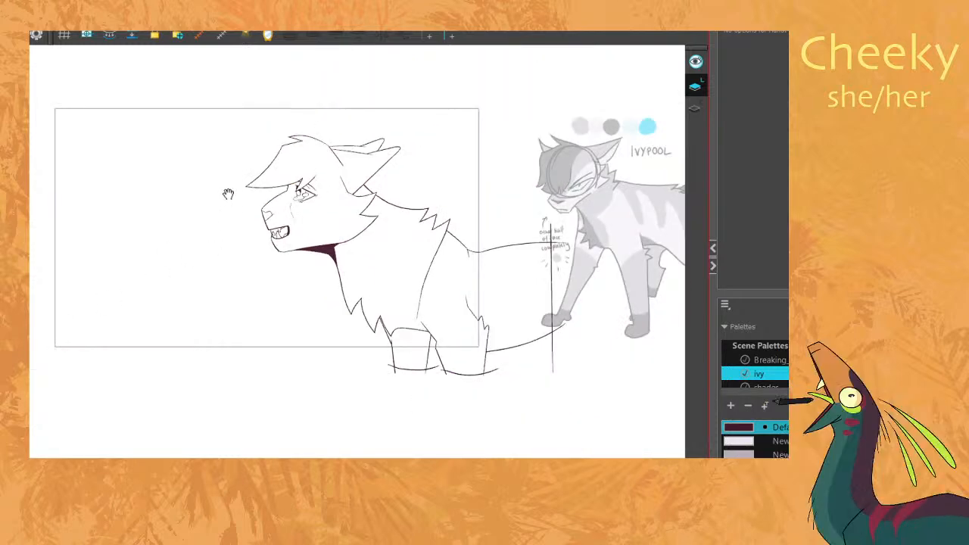
{"action": "left_click_drag", "start_coordinate": [227, 190], "coordinate": [259, 201]}
{"action": "scroll", "coordinate": [257, 201], "scroll_direction": "down", "scroll_amount": 3}
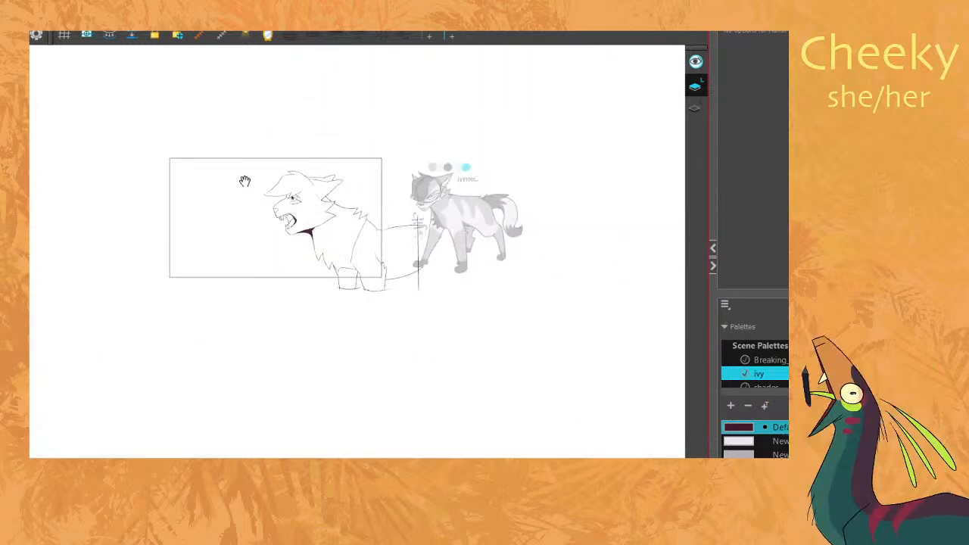
{"action": "key", "text": "period"}
{"action": "key", "text": "period"}
{"action": "key", "text": "period"}
{"action": "key", "text": "period"}
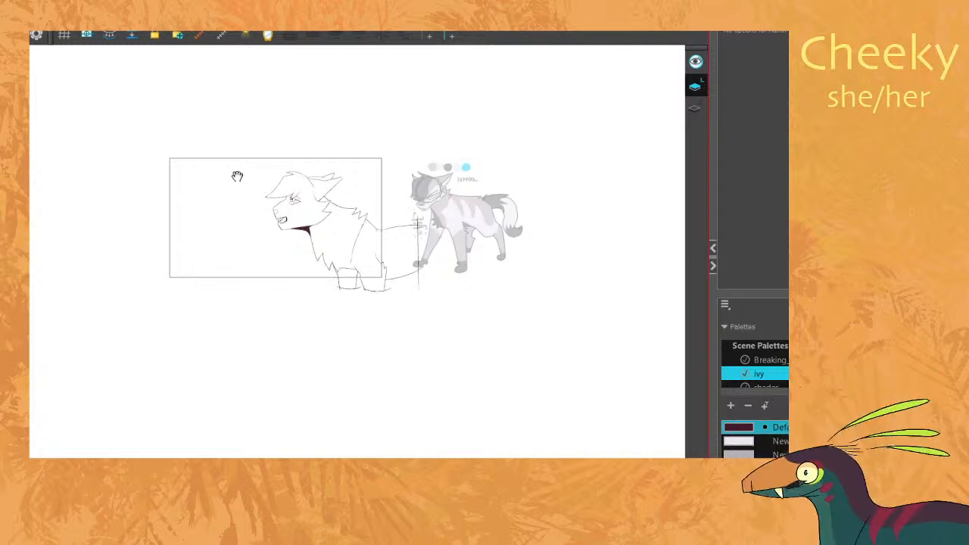
{"action": "key", "text": "comma"}
{"action": "key", "text": "comma"}
{"action": "key", "text": "comma"}
{"action": "key", "text": "comma"}
{"action": "key", "text": "comma"}
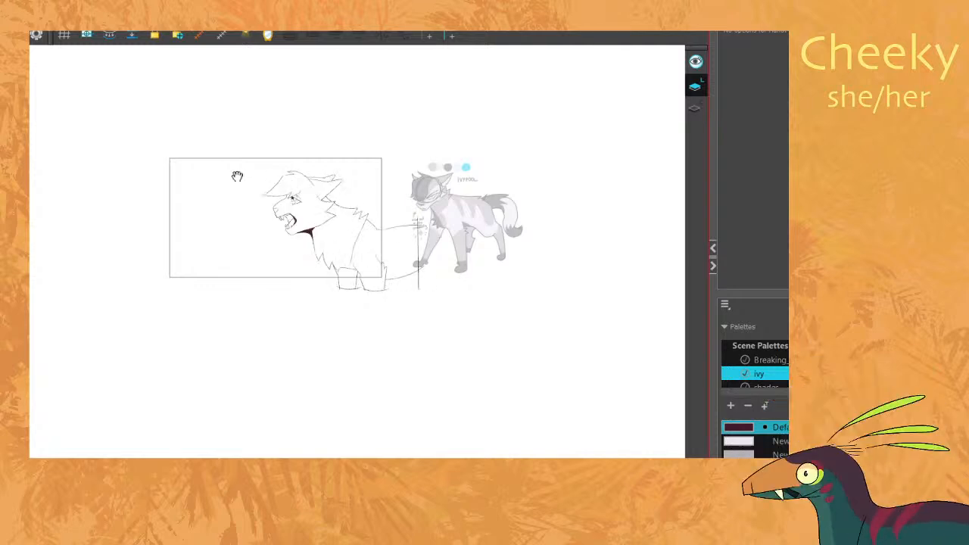
{"action": "key", "text": "comma"}
{"action": "key", "text": "comma"}
{"action": "key", "text": "comma"}
{"action": "key", "text": "comma"}
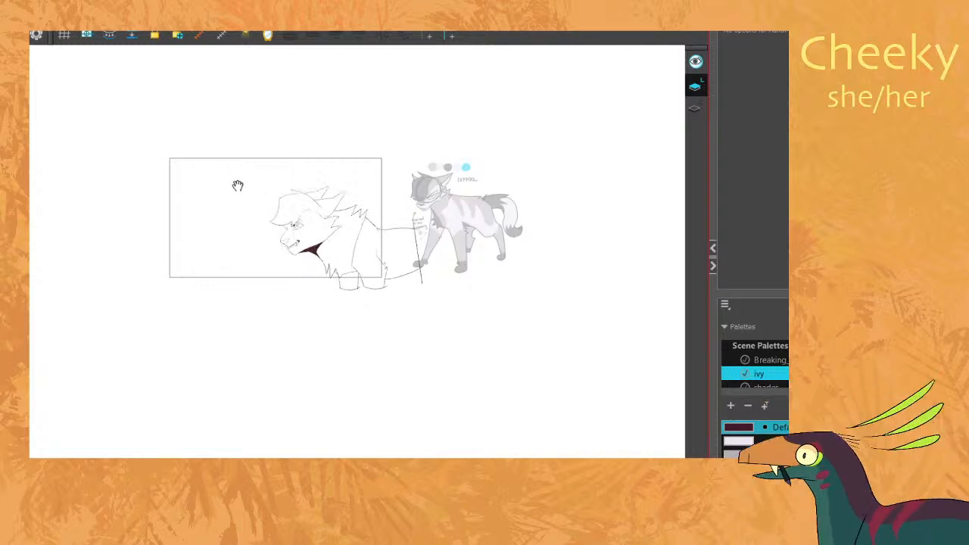
Step forward from the coloured drawing through the line drawings to compare the head poses and find the unfinished ones.
{"action": "scroll", "coordinate": [273, 189], "scroll_direction": "up", "scroll_amount": 3}
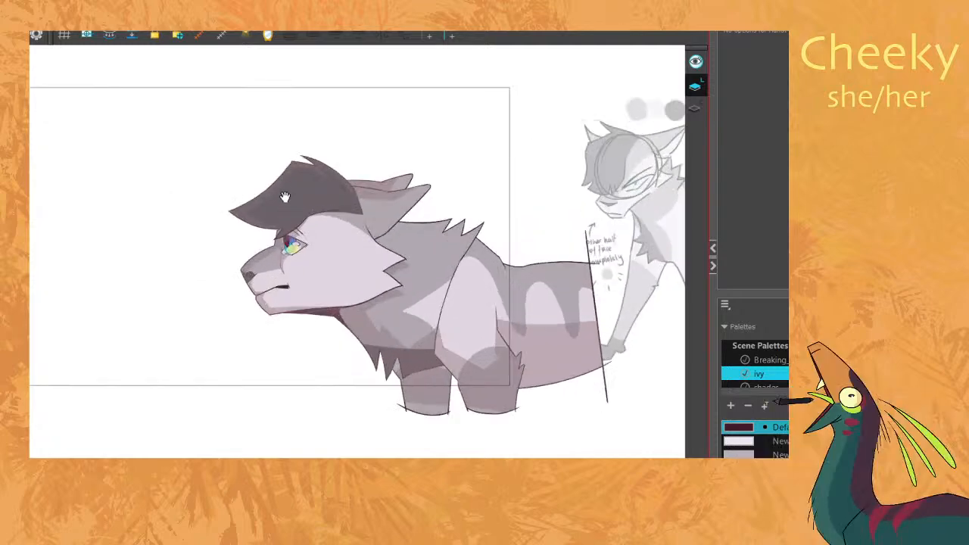
{"action": "key", "text": "period"}
{"action": "key", "text": "period"}
{"action": "key", "text": "period"}
{"action": "key", "text": "period"}
{"action": "key", "text": "period"}
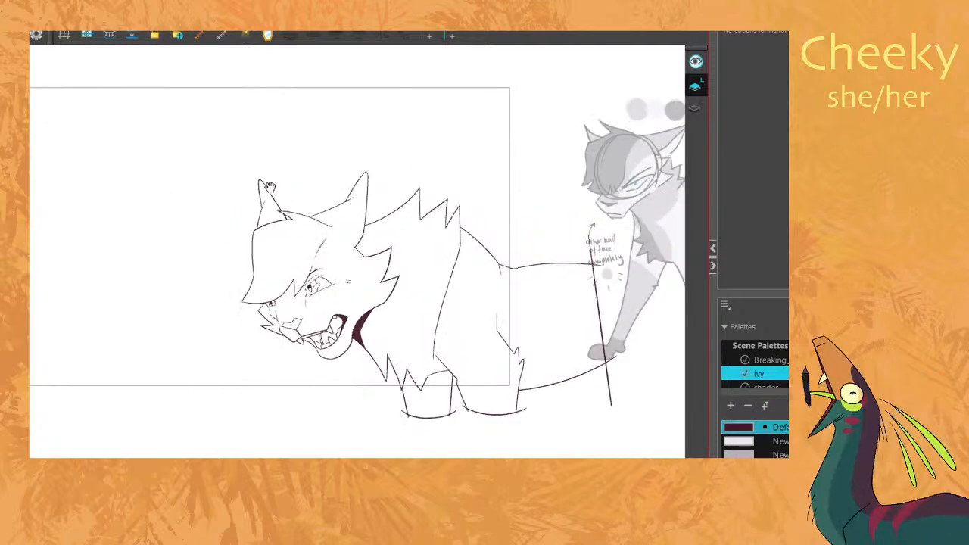
{"action": "key", "text": "period"}
{"action": "key", "text": "period"}
{"action": "key", "text": "period"}
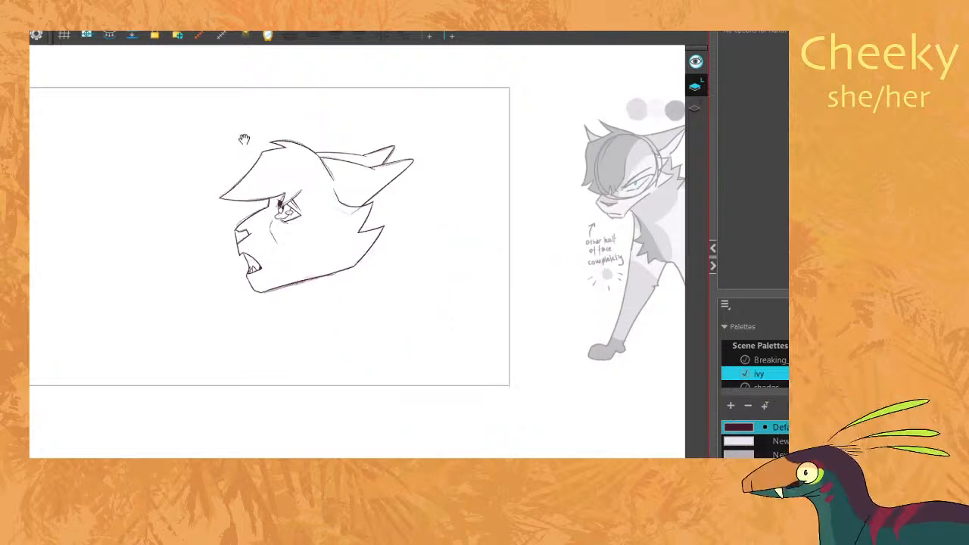
{"action": "key", "text": "period"}
{"action": "key", "text": "period"}
{"action": "key", "text": "period"}
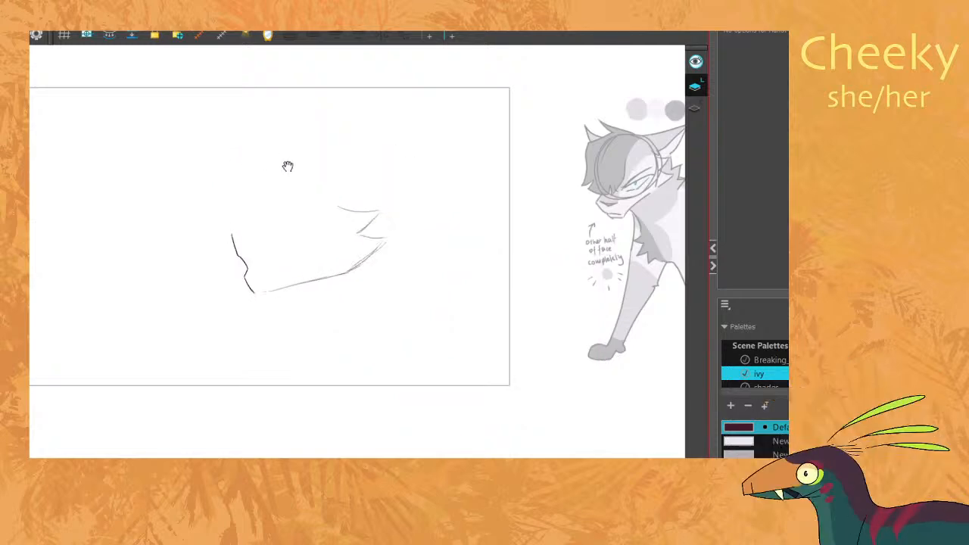
{"action": "key", "text": "period"}
{"action": "key", "text": "comma"}
{"action": "key", "text": "period"}
{"action": "left_click_drag", "start_coordinate": [319, 259], "coordinate": [316, 262]}
{"action": "key", "text": "period"}
{"action": "key", "text": "period"}
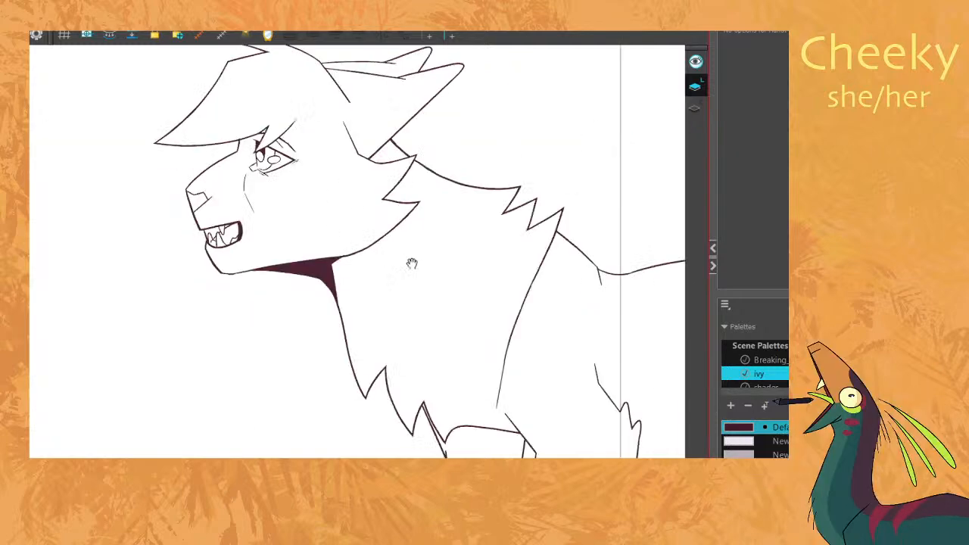
On the drawing with only the inked head, turn on the onion skin and ink the throat line from the chin to the neck.
{"action": "key", "text": "comma"}
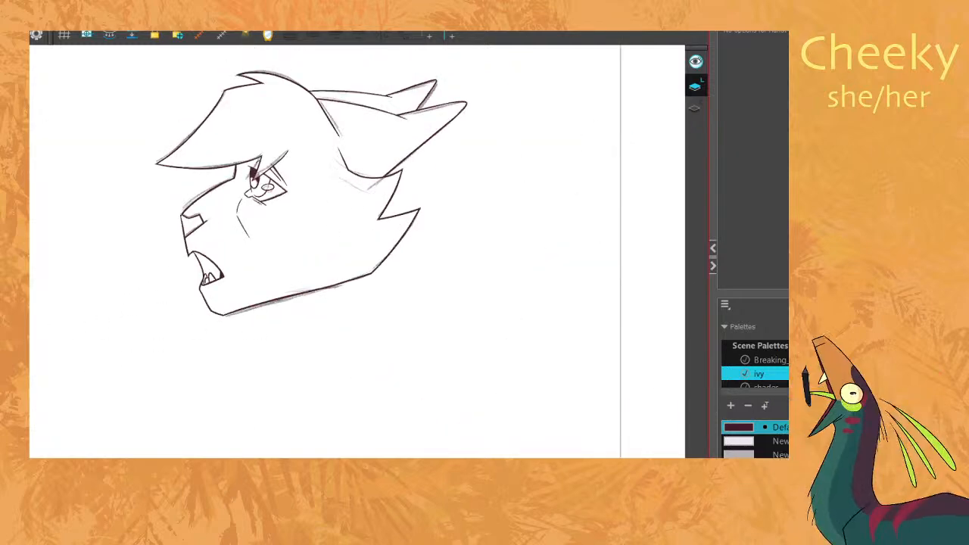
{"action": "key", "text": "alt+o"}
{"action": "left_click_drag", "start_coordinate": [290, 353], "coordinate": [240, 290]}
{"action": "key", "text": "period"}
{"action": "key", "text": "comma"}
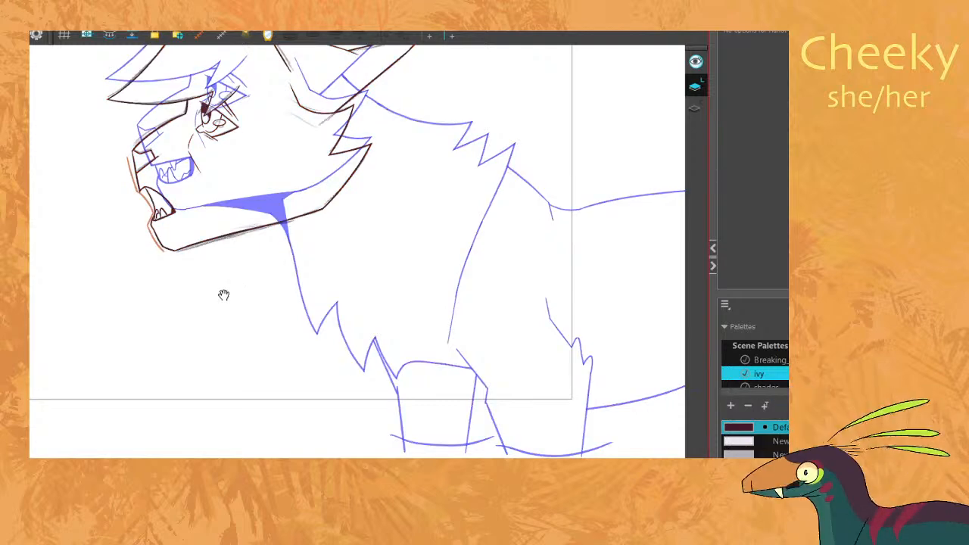
{"action": "key", "text": "c"}
{"action": "left_click_drag", "start_coordinate": [400, 310], "coordinate": [425, 283]}
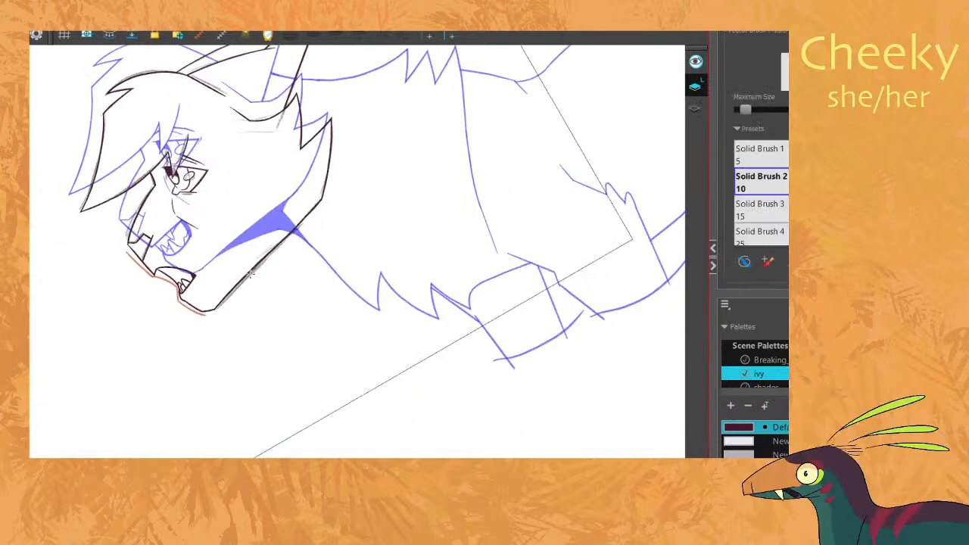
{"action": "left_click_drag", "start_coordinate": [239, 284], "coordinate": [316, 240]}
{"action": "key", "text": "ctrl+z"}
{"action": "left_click_drag", "start_coordinate": [233, 292], "coordinate": [313, 253]}
{"action": "key", "text": "v"}
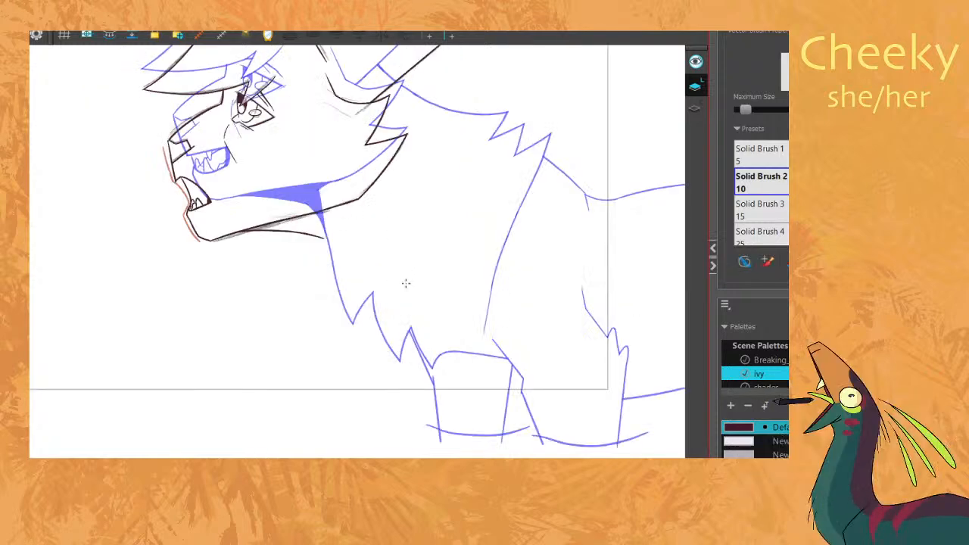
Ink the front of the neck down into jagged chest fur, following the neighbouring drawing and redoing the lower tufts.
{"action": "key", "text": "g"}
{"action": "key", "text": "f"}
{"action": "mouse_move", "coordinate": [306, 236]}
{"action": "left_mouse_down"}
{"action": "mouse_move", "coordinate": [353, 340]}
{"action": "mouse_move", "coordinate": [371, 297]}
{"action": "mouse_move", "coordinate": [408, 371]}
{"action": "mouse_move", "coordinate": [413, 327]}
{"action": "left_mouse_up"}
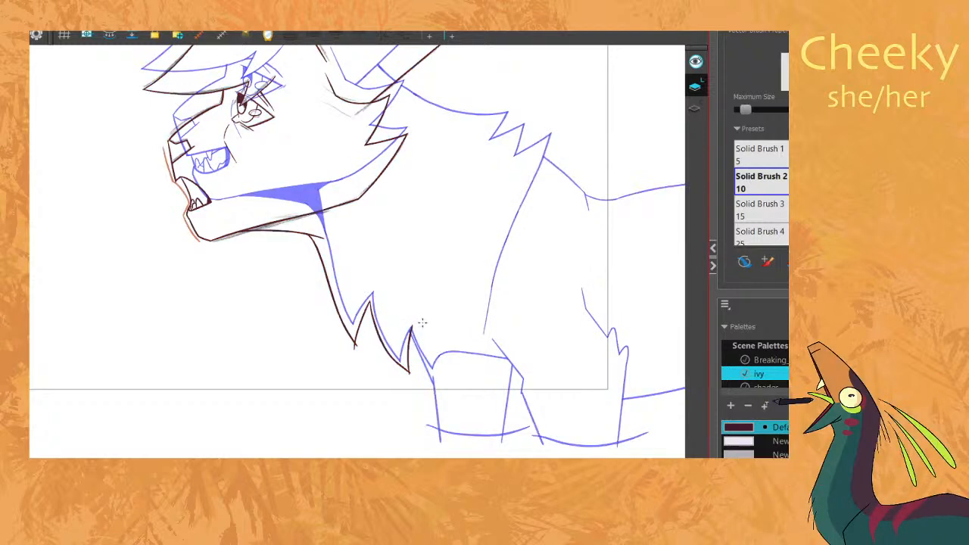
{"action": "key", "text": "ctrl+z"}
{"action": "key", "text": "ctrl+z"}
{"action": "left_click_drag", "start_coordinate": [374, 326], "coordinate": [406, 373]}
{"action": "key", "text": "ctrl+z"}
{"action": "mouse_move", "coordinate": [368, 293]}
{"action": "left_mouse_down"}
{"action": "mouse_move", "coordinate": [382, 348]}
{"action": "mouse_move", "coordinate": [405, 371]}
{"action": "left_mouse_up"}
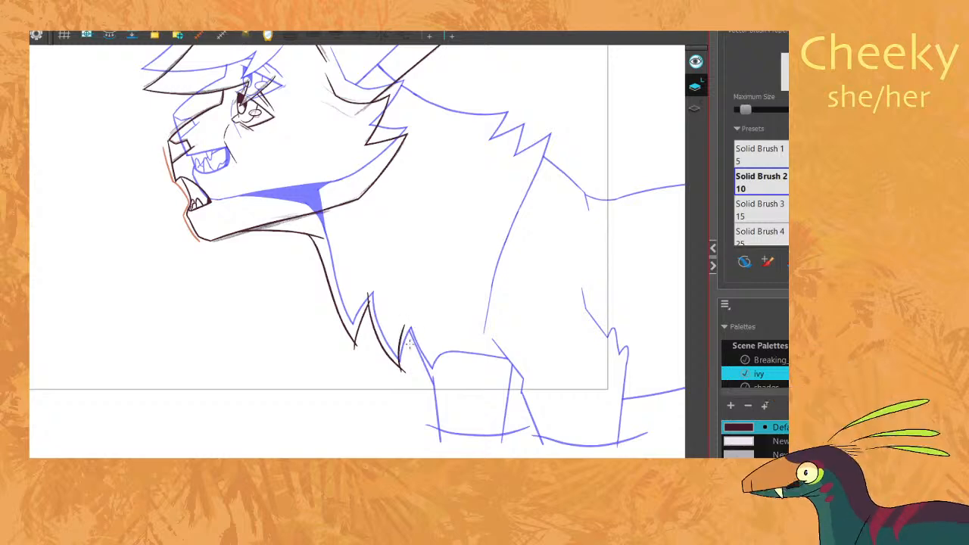
{"action": "left_click_drag", "start_coordinate": [403, 325], "coordinate": [433, 376]}
Ink the curved top edge of the front leg beside the chest fur, trim the overshooting fur tips, and reset the canvas rotation.
{"action": "key", "text": "v"}
{"action": "key", "text": "v"}
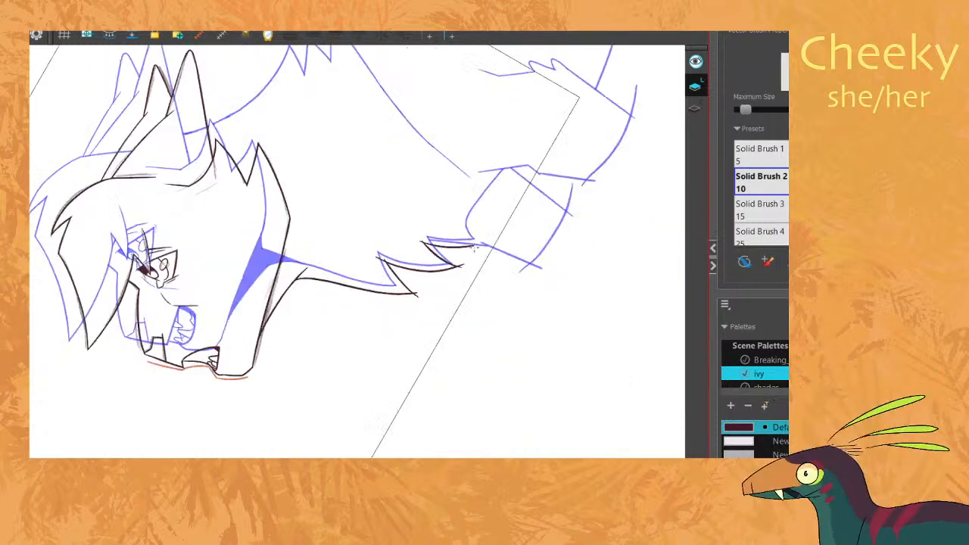
{"action": "left_click_drag", "start_coordinate": [467, 226], "coordinate": [509, 163]}
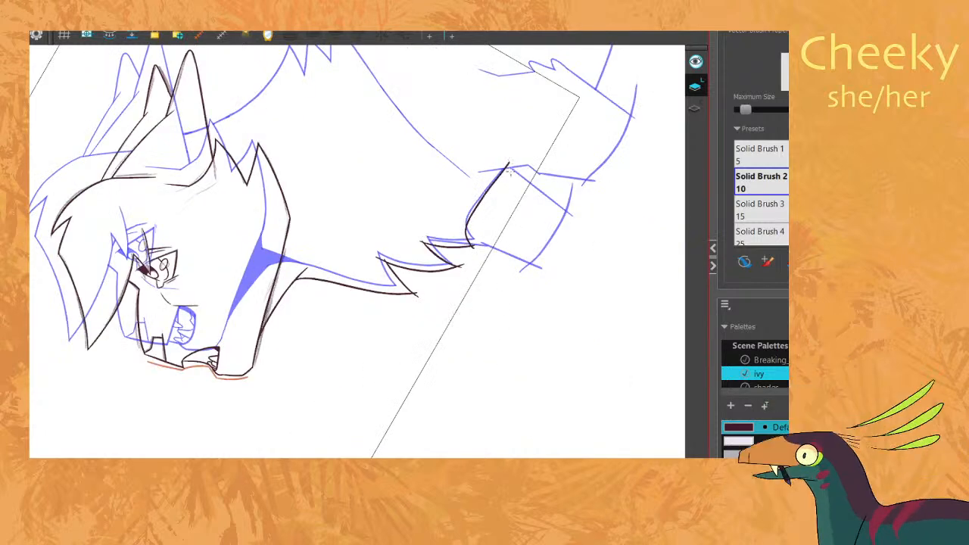
{"action": "key", "text": "alt+s"}
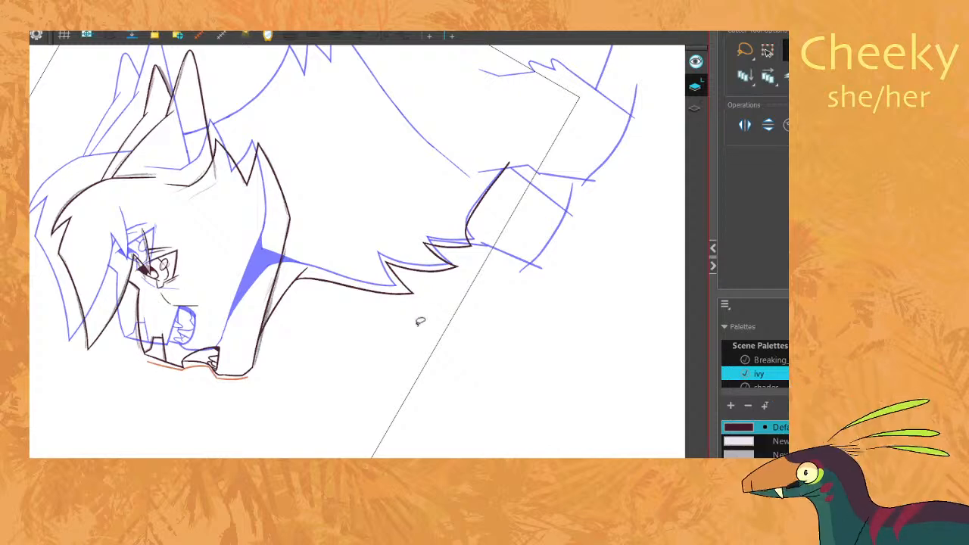
{"action": "key", "text": "shift+x"}
Ink a short line from the jaw down to the throat line for the under-chin shadow and trim its excess ends.
{"action": "key", "text": "alt+b"}
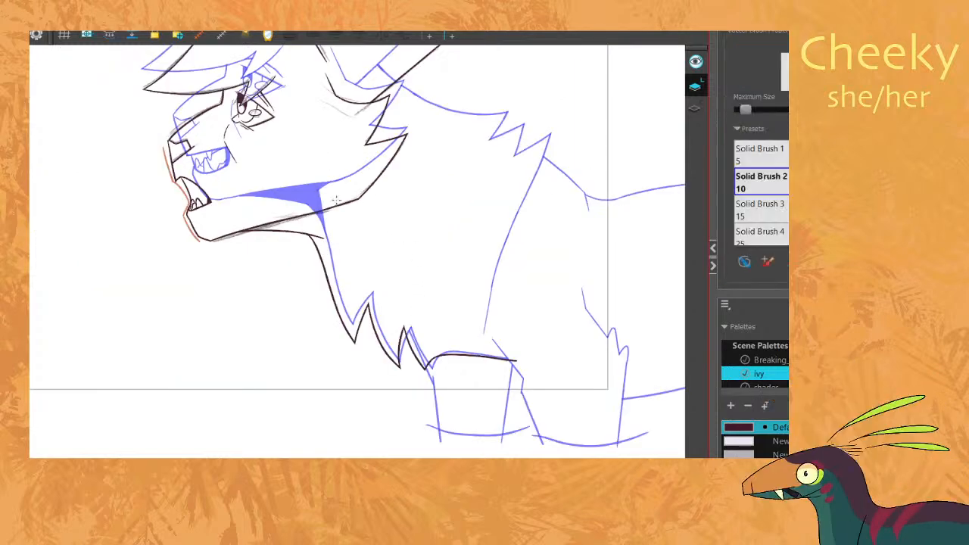
{"action": "key", "text": "comma"}
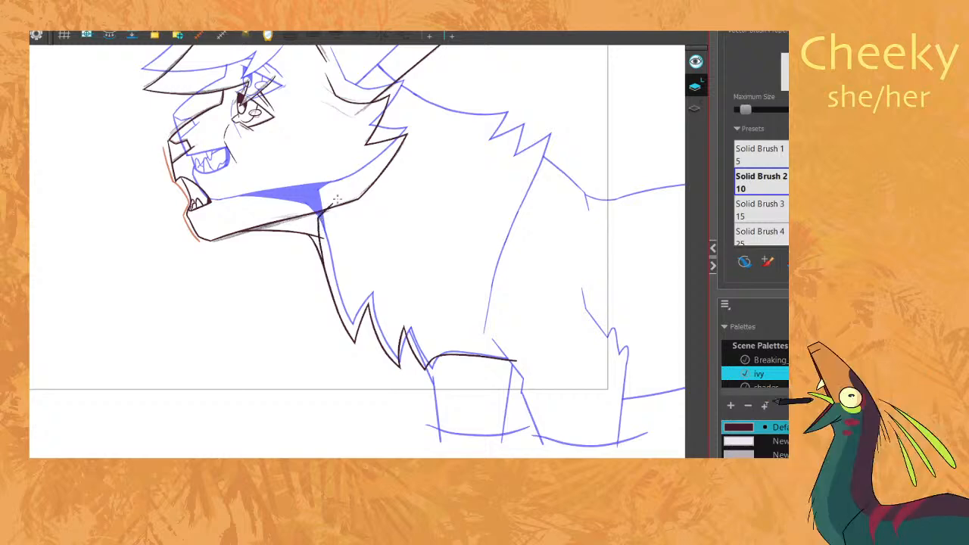
{"action": "key", "text": "alt+s"}
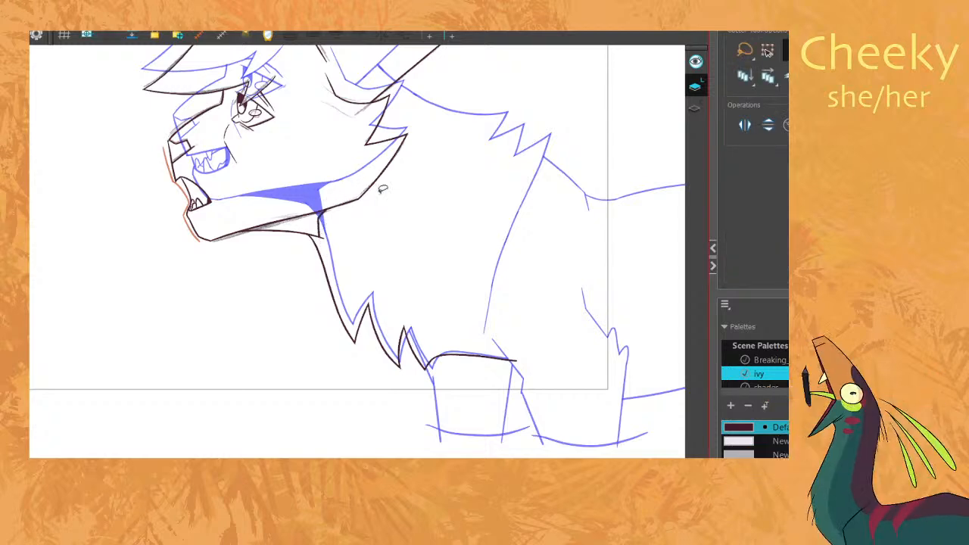
Fill the outlined under-chin shadow with the dark line colour and compare it with the neighbouring drawing.
{"action": "key", "text": "alt+i"}
{"action": "left_click", "coordinate": [318, 239]}
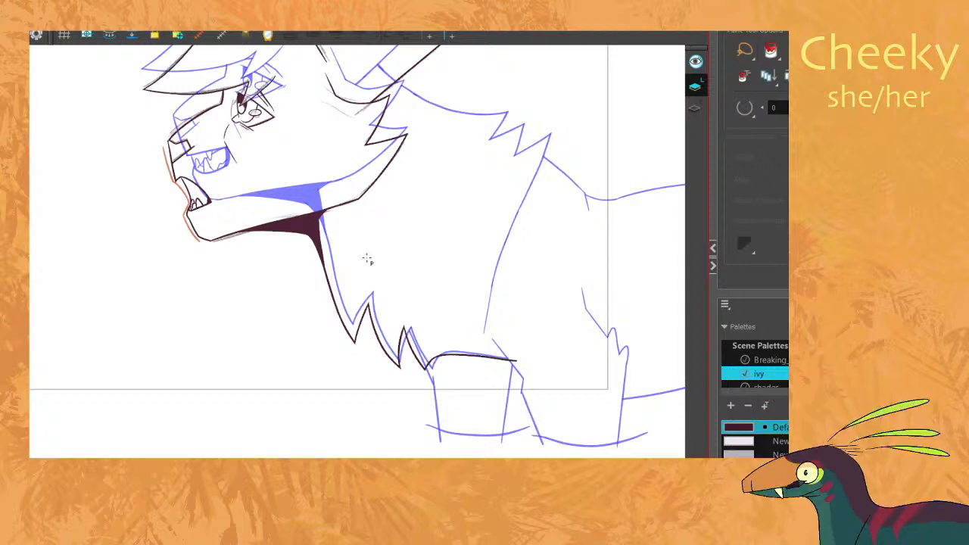
{"action": "scroll", "coordinate": [366, 258], "scroll_direction": "down", "scroll_amount": 4}
{"action": "key", "text": "period"}
{"action": "key", "text": "comma"}
{"action": "key", "text": "period"}
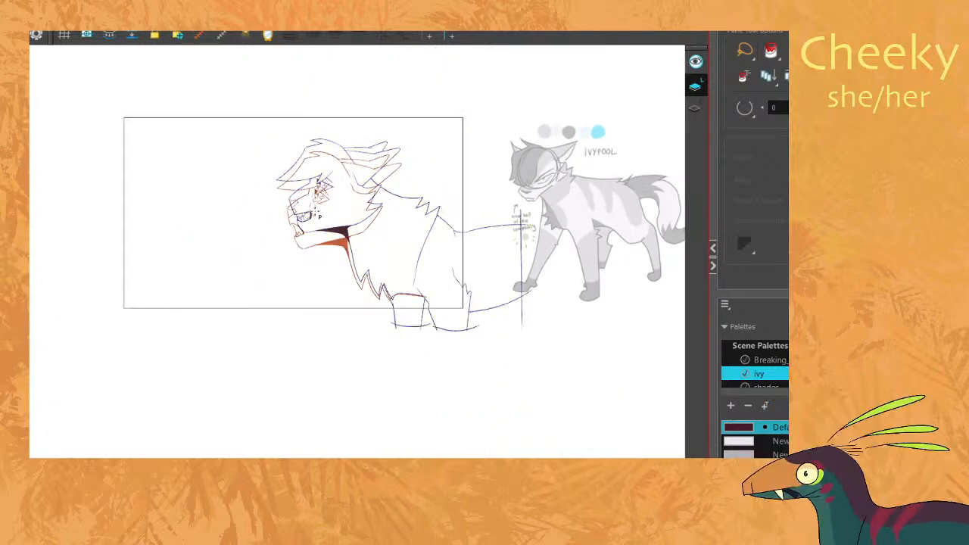
{"action": "key", "text": "comma"}
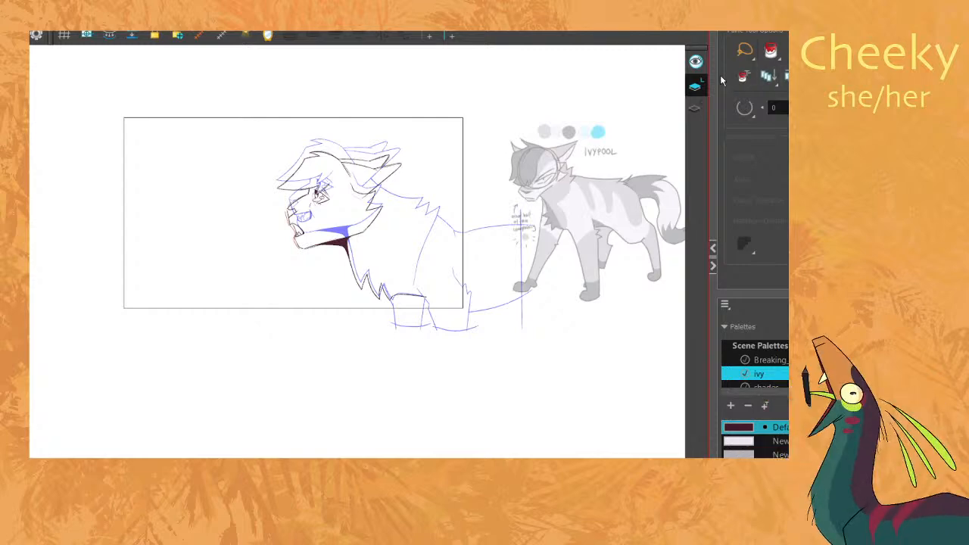
On the neighbouring drawing, trim the bumps in the jaw line beside the under-chin shadow and smooth the join with a new stroke.
{"action": "scroll", "coordinate": [400, 215], "scroll_direction": "up", "scroll_amount": 3}
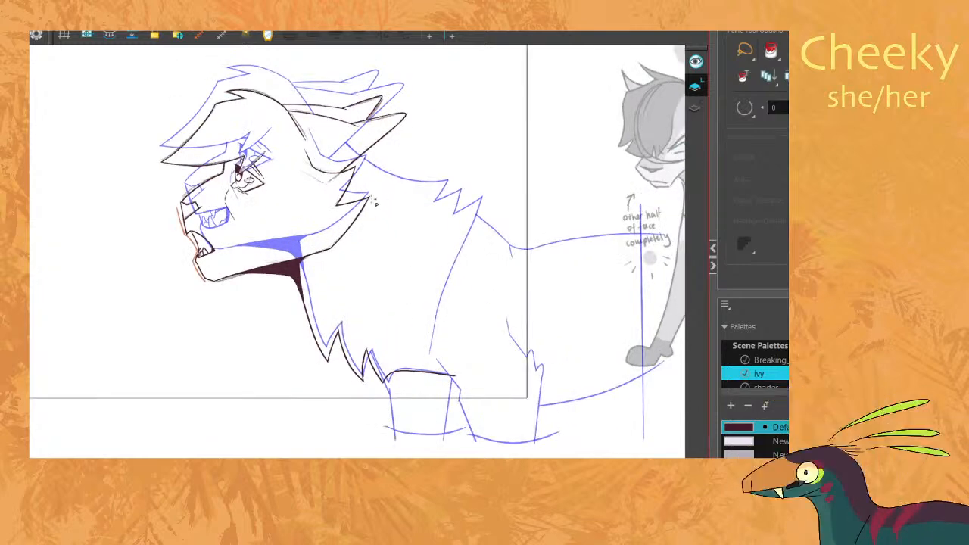
{"action": "key", "text": "g"}
{"action": "key", "text": "f"}
{"action": "key", "text": "g"}
{"action": "key", "text": "f"}
{"action": "key", "text": "g"}
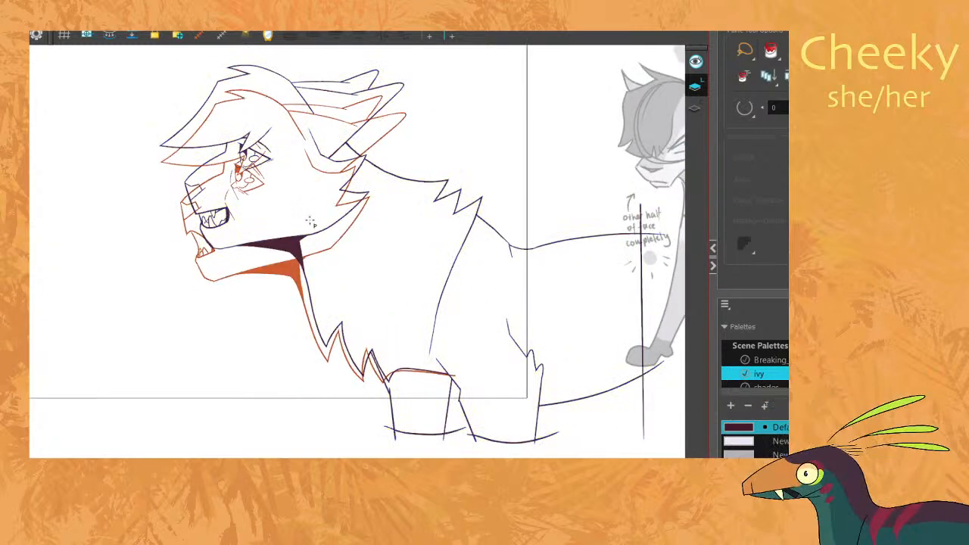
{"action": "scroll", "coordinate": [317, 221], "scroll_direction": "up", "scroll_amount": 4}
{"action": "scroll", "coordinate": [315, 226], "scroll_direction": "down", "scroll_amount": 4}
{"action": "scroll", "coordinate": [309, 240], "scroll_direction": "up", "scroll_amount": 6}
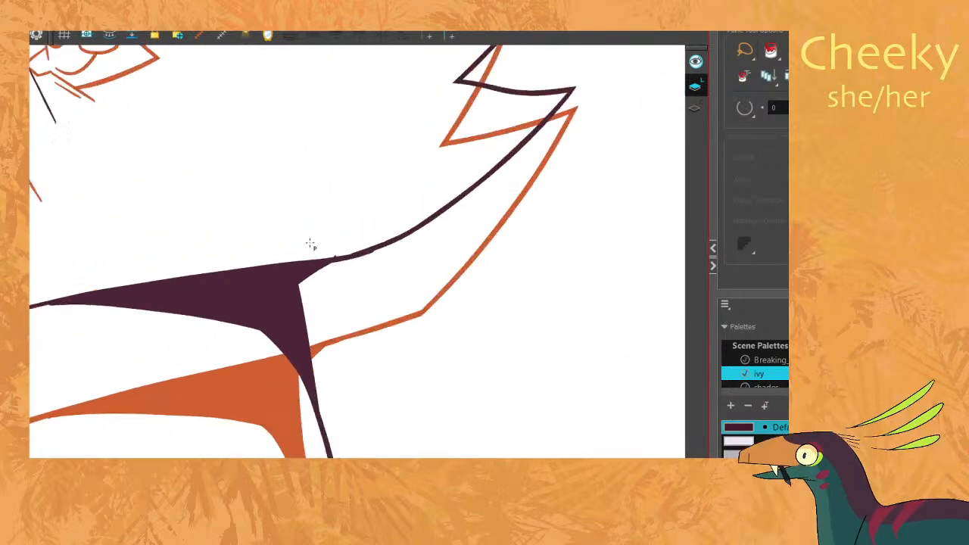
{"action": "key", "text": "alt+s"}
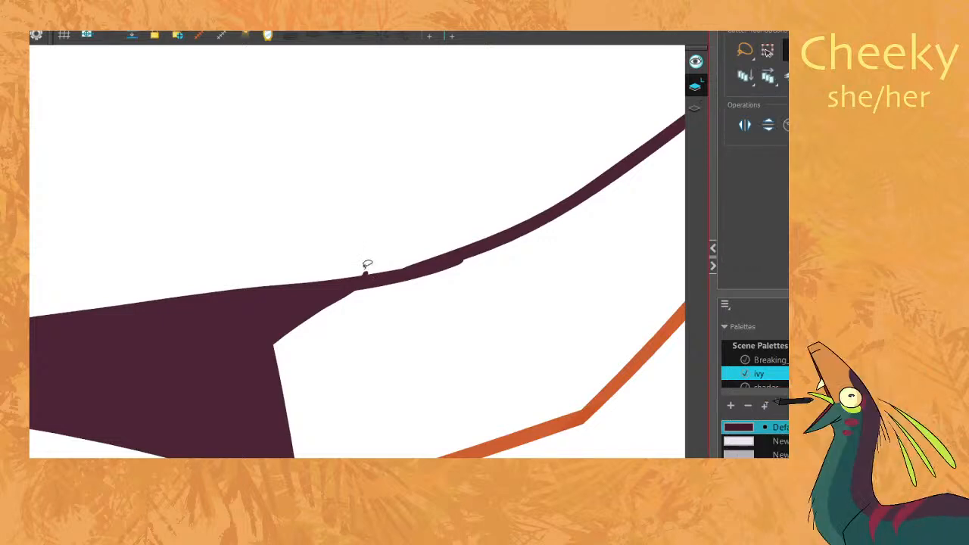
{"action": "left_click_drag", "start_coordinate": [384, 268], "coordinate": [362, 272]}
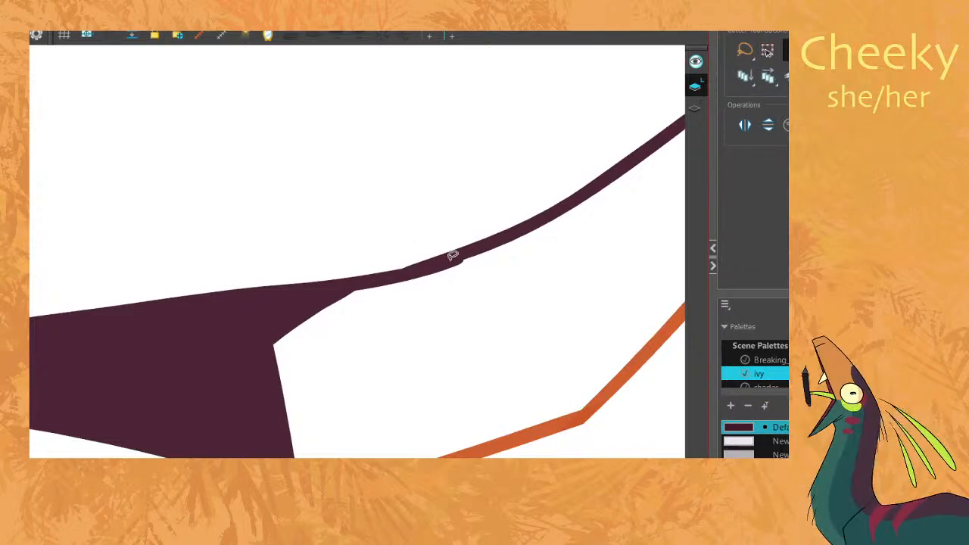
{"action": "left_click_drag", "start_coordinate": [456, 254], "coordinate": [462, 266]}
{"action": "key", "text": "alt+b"}
{"action": "left_click_drag", "start_coordinate": [347, 281], "coordinate": [426, 265]}
{"action": "key", "text": "space"}
{"action": "scroll", "coordinate": [423, 188], "scroll_direction": "down", "scroll_amount": 5}
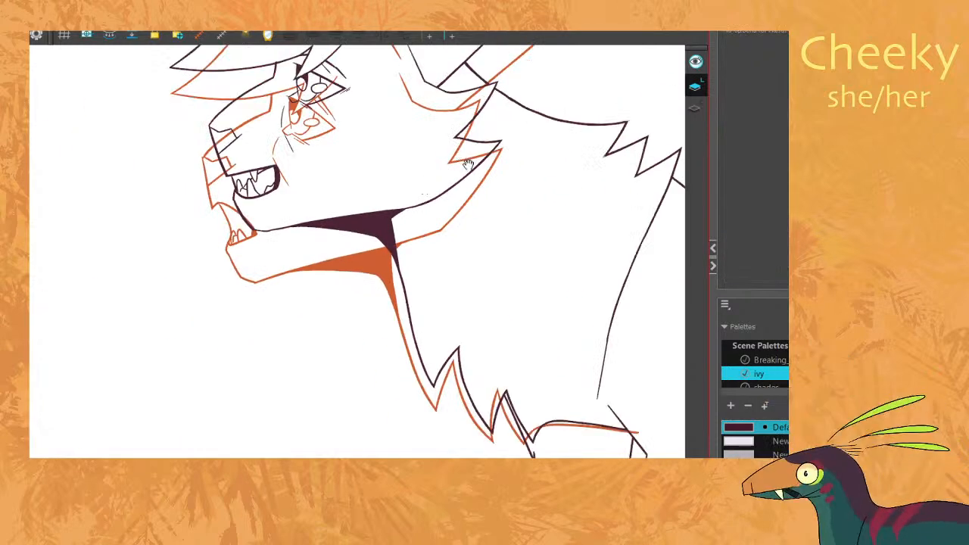
Alternate between the two neighbouring drawings to examine how the jaw, shadow and chest fur move.
{"action": "scroll", "coordinate": [475, 165], "scroll_direction": "down", "scroll_amount": 2}
{"action": "left_click_drag", "start_coordinate": [480, 165], "coordinate": [426, 215]}
{"action": "key", "text": "period"}
{"action": "key", "text": "comma"}
{"action": "key", "text": "period"}
{"action": "key", "text": "comma"}
{"action": "key", "text": "period"}
{"action": "key", "text": "comma"}
{"action": "key", "text": "period"}
{"action": "scroll", "coordinate": [495, 262], "scroll_direction": "up", "scroll_amount": 2}
{"action": "left_click_drag", "start_coordinate": [496, 261], "coordinate": [402, 290]}
{"action": "scroll", "coordinate": [404, 274], "scroll_direction": "down", "scroll_amount": 3}
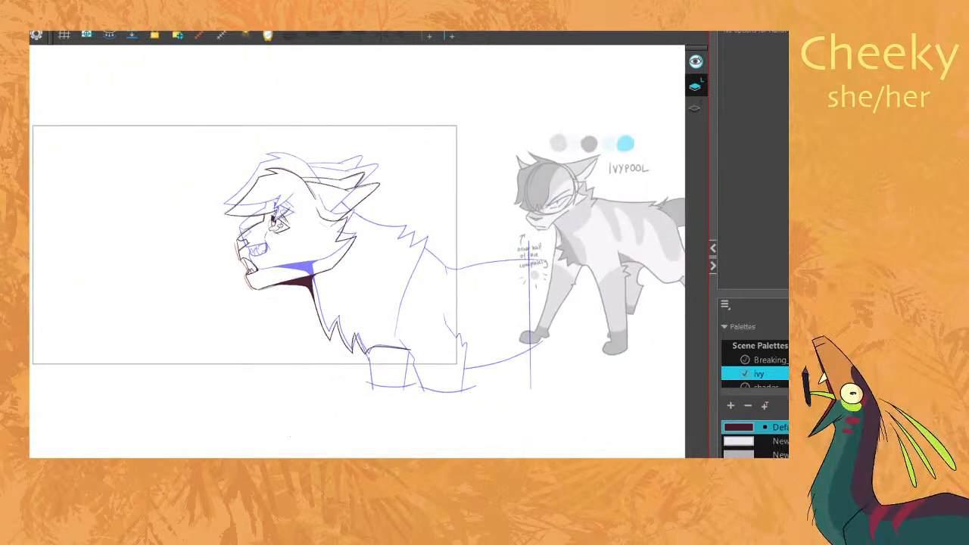
Reveal the timeline, switch to the ivysketch layer at frame 36 and turn off the onion skin.
{"action": "left_click_drag", "start_coordinate": [559, 513], "coordinate": [559, 377]}
{"action": "left_click_drag", "start_coordinate": [314, 455], "coordinate": [314, 484]}
{"action": "left_click", "coordinate": [125, 485]}
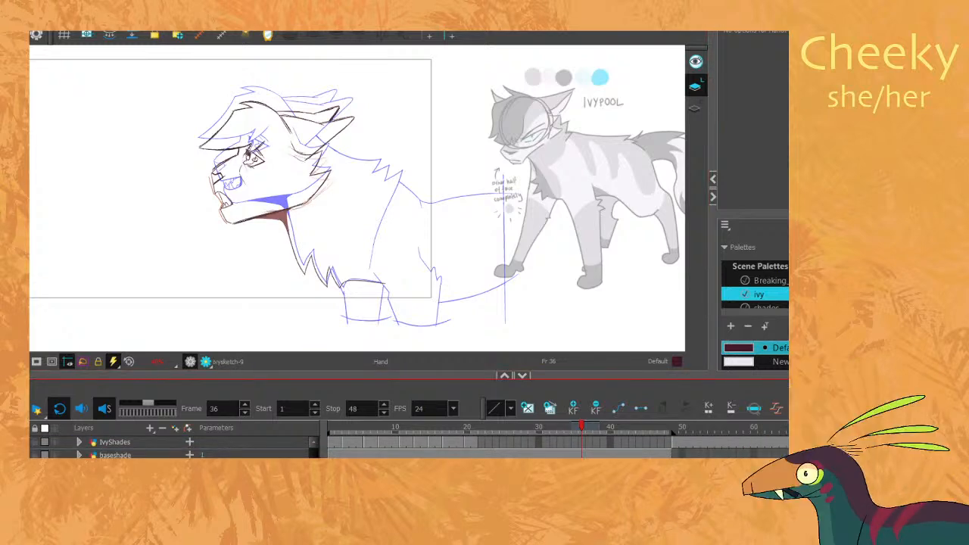
{"action": "scroll", "coordinate": [174, 448], "scroll_direction": "up", "scroll_amount": 3}
{"action": "key", "text": "alt+o"}
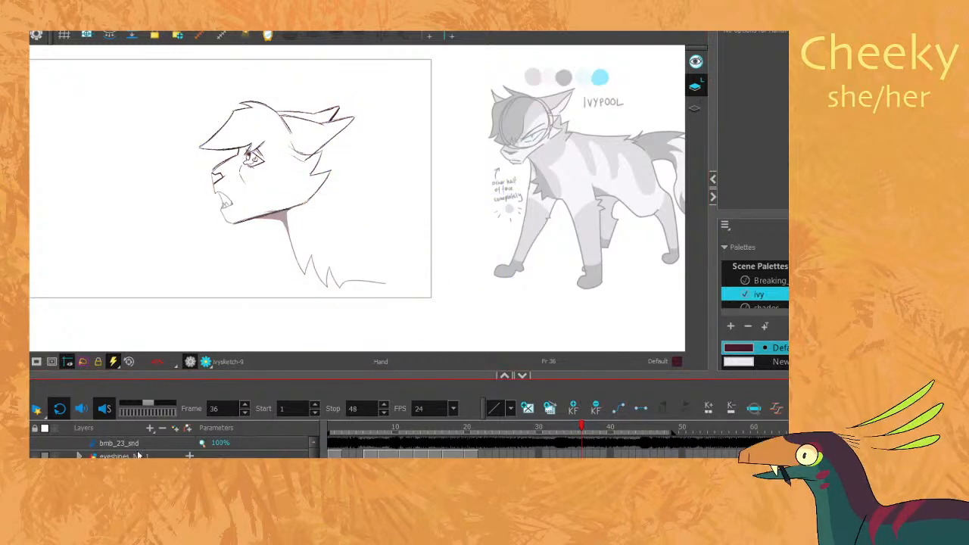
{"action": "scroll", "coordinate": [174, 449], "scroll_direction": "down", "scroll_amount": 3}
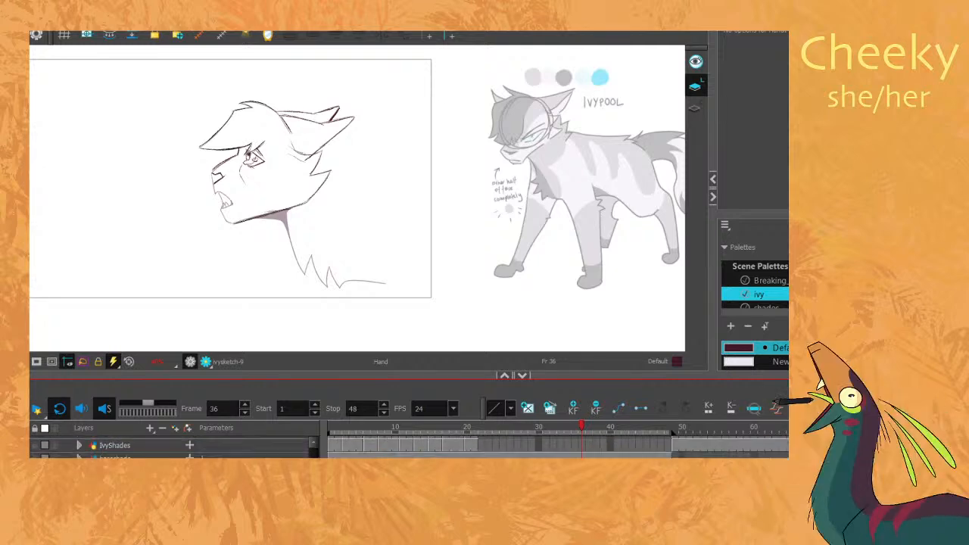
Choose the Dark Charcoal brush preset of size 20, test it with a scribble, undo the scribble and enlarge the drawing area again.
{"action": "key", "text": "alt+b"}
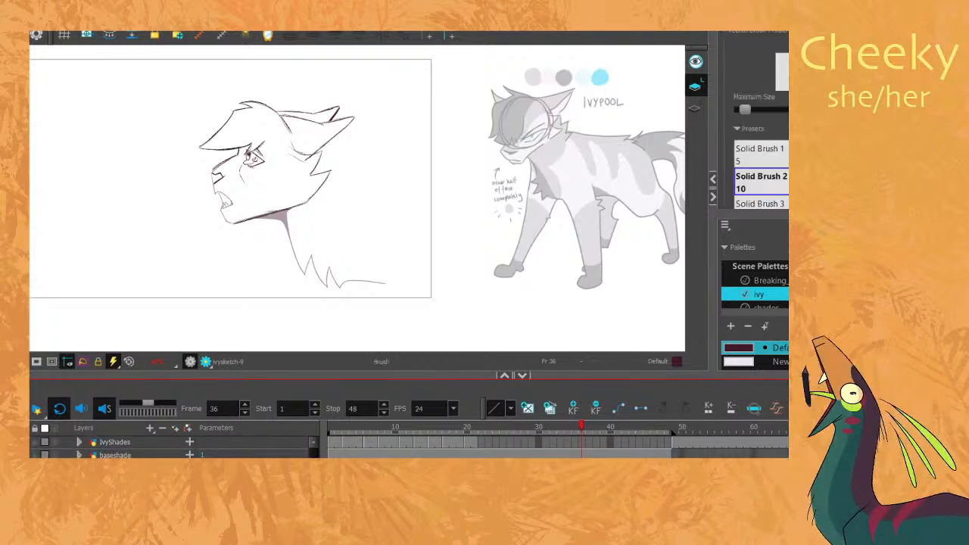
{"action": "scroll", "coordinate": [761, 121], "scroll_direction": "down", "scroll_amount": 3}
{"action": "scroll", "coordinate": [761, 113], "scroll_direction": "down", "scroll_amount": 10}
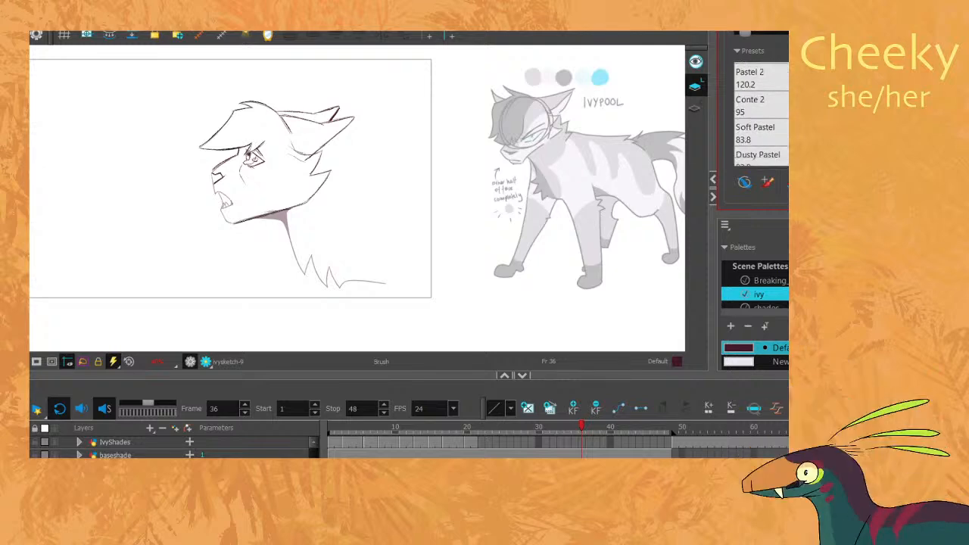
{"action": "scroll", "coordinate": [760, 114], "scroll_direction": "down", "scroll_amount": 3}
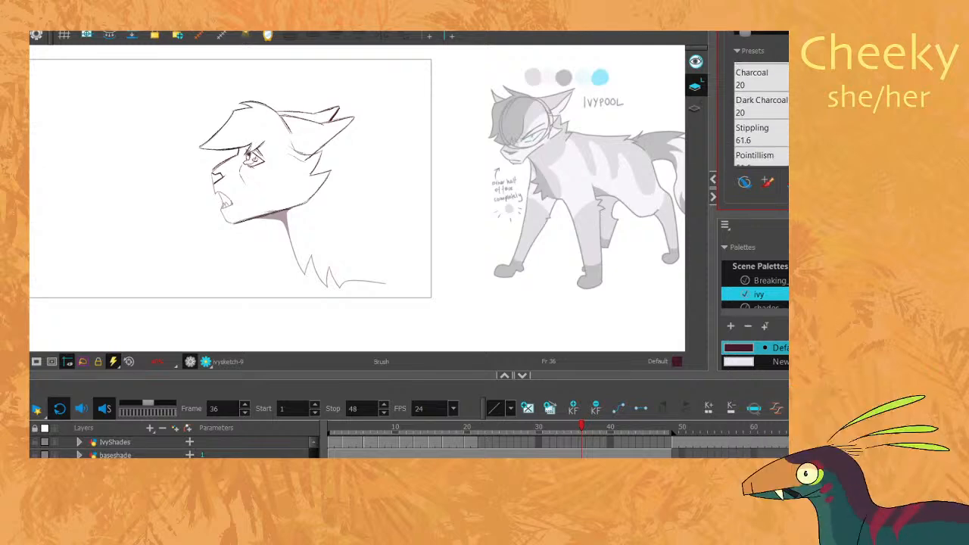
{"action": "left_click", "coordinate": [761, 106]}
{"action": "left_click_drag", "start_coordinate": [392, 117], "coordinate": [436, 179]}
{"action": "left_click_drag", "start_coordinate": [403, 224], "coordinate": [495, 268]}
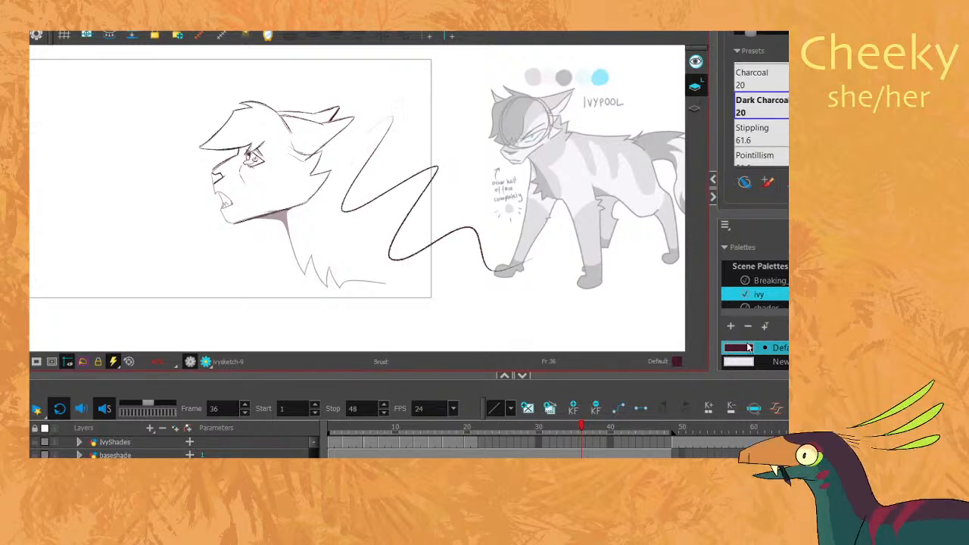
{"action": "key", "text": "ctrl+z"}
{"action": "left_click", "coordinate": [529, 376]}
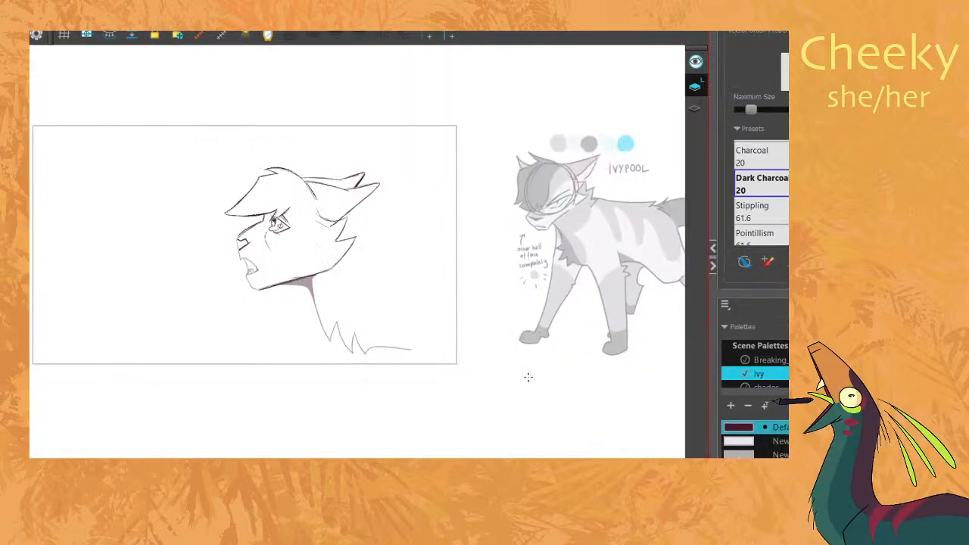
Try to sketch the nape line from behind the ear, checking the neighbouring drawing, and undo the stroke.
{"action": "key", "text": "comma"}
{"action": "scroll", "coordinate": [334, 269], "scroll_direction": "up", "scroll_amount": 2}
{"action": "key", "text": "period"}
{"action": "key", "text": "comma"}
{"action": "key", "text": "period"}
{"action": "key", "text": "comma"}
{"action": "key", "text": "period"}
{"action": "left_click_drag", "start_coordinate": [353, 184], "coordinate": [436, 193]}
{"action": "key", "text": "comma"}
{"action": "key", "text": "period"}
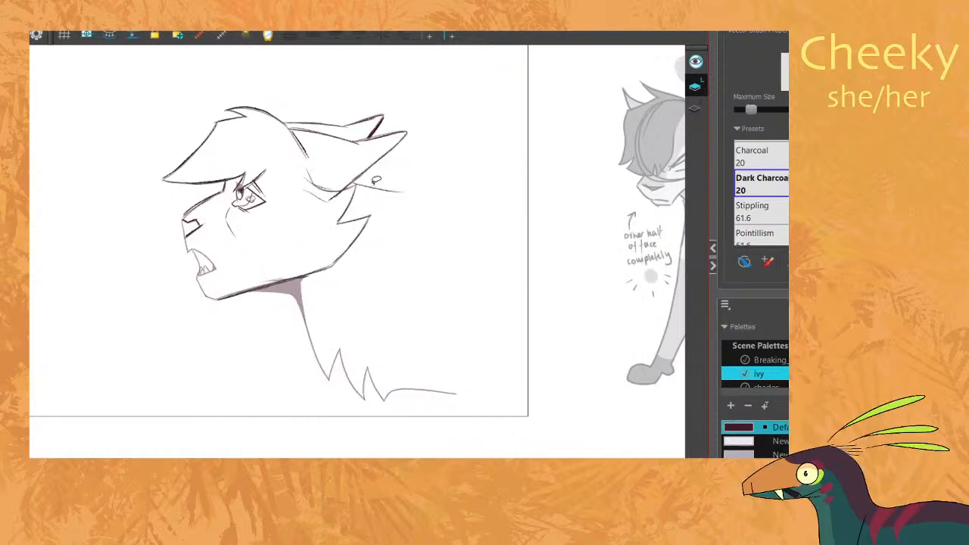
{"action": "key", "text": "ctrl+z"}
{"action": "key", "text": "ctrl+z"}
Sketch a longer nape line from the ear base backwards and begin the jagged fur tufts at its end.
{"action": "mouse_move", "coordinate": [352, 179]}
{"action": "left_mouse_down"}
{"action": "mouse_move", "coordinate": [383, 192]}
{"action": "mouse_move", "coordinate": [459, 187]}
{"action": "left_mouse_up"}
{"action": "key", "text": "comma"}
{"action": "key", "text": "period"}
{"action": "key", "text": "comma"}
{"action": "key", "text": "period"}
{"action": "key", "text": "comma"}
{"action": "key", "text": "period"}
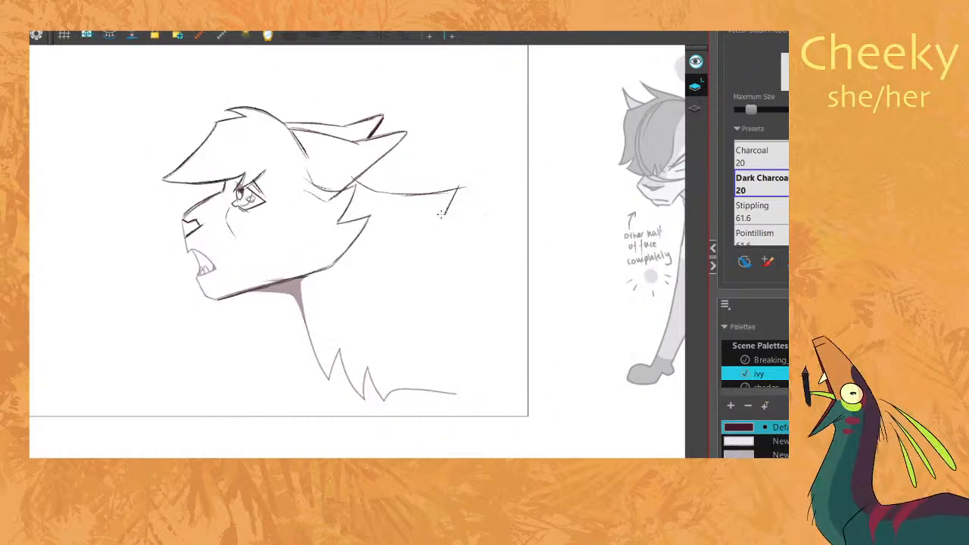
{"action": "key", "text": "comma"}
{"action": "key", "text": "period"}
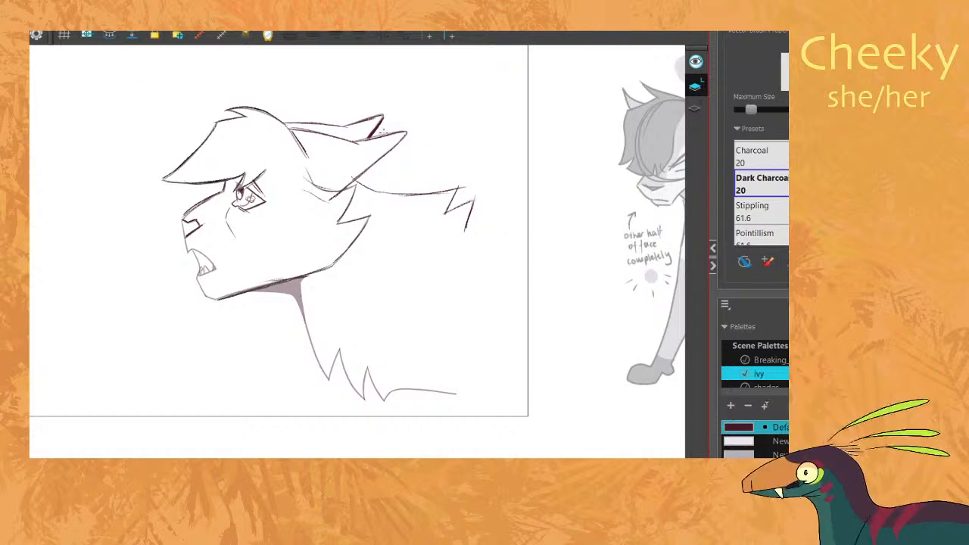
Select the end of the nape line with its fur tufts and shift it slightly towards the head.
{"action": "key", "text": "alt+s"}
{"action": "left_click_drag", "start_coordinate": [405, 176], "coordinate": [492, 177]}
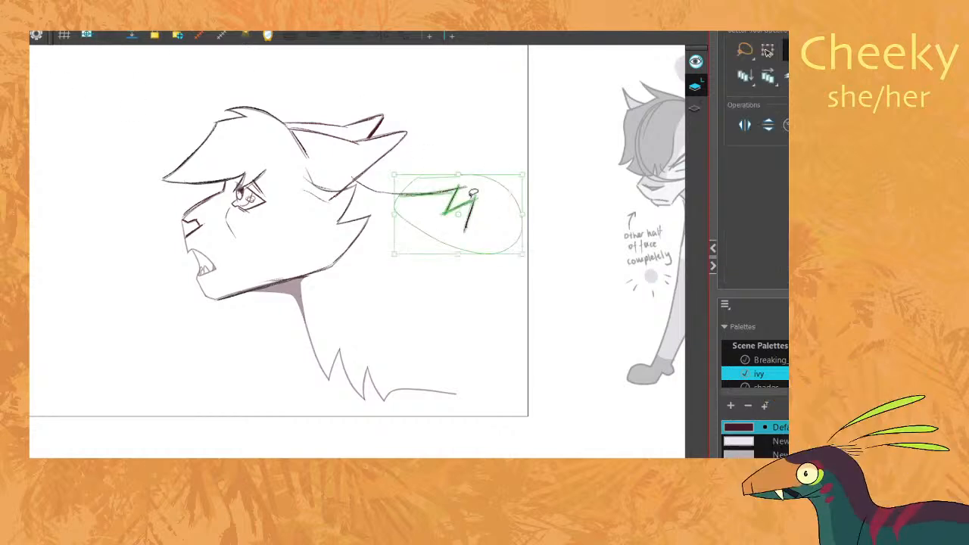
{"action": "left_click_drag", "start_coordinate": [471, 217], "coordinate": [465, 215]}
{"action": "left_click", "coordinate": [509, 195]}
{"action": "key", "text": "comma"}
{"action": "key", "text": "period"}
Sketch the remaining fur tuft at the base of the nape and start the shoulder line below it.
{"action": "key", "text": "alt+b"}
{"action": "key", "text": "comma"}
{"action": "key", "text": "period"}
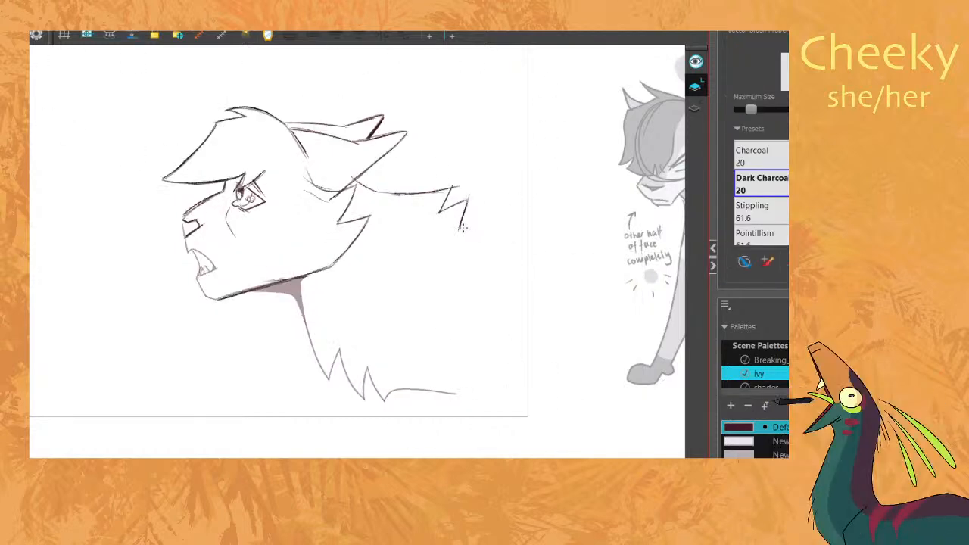
{"action": "key", "text": "comma"}
{"action": "key", "text": "period"}
{"action": "left_click_drag", "start_coordinate": [476, 242], "coordinate": [467, 261]}
{"action": "key", "text": "comma"}
{"action": "key", "text": "period"}
Extend the curved shoulder line from the last nape tuft down towards the top of the front leg.
{"action": "key", "text": "period"}
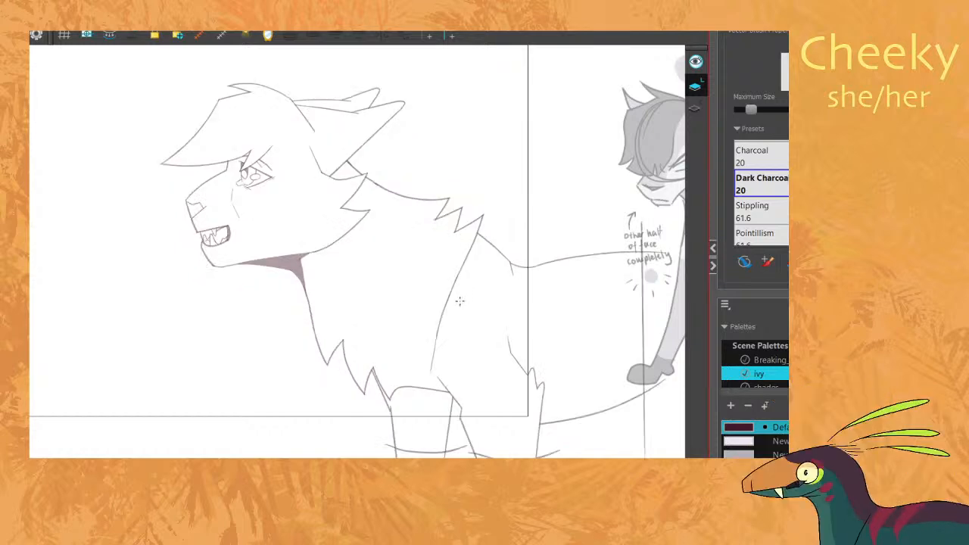
{"action": "key", "text": "comma"}
{"action": "mouse_move", "coordinate": [463, 261]}
{"action": "left_mouse_down"}
{"action": "mouse_move", "coordinate": [440, 309]}
{"action": "mouse_move", "coordinate": [433, 372]}
{"action": "left_mouse_up"}
{"action": "key", "text": "period"}
{"action": "key", "text": "comma"}
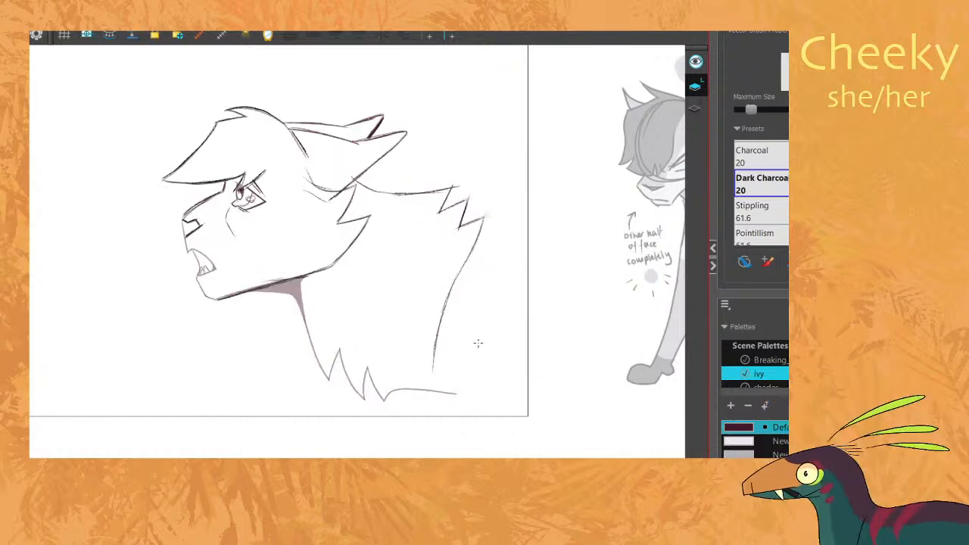
{"action": "key", "text": "period"}
{"action": "key", "text": "comma"}
Sketch the front leg's contour from the base of the shoulder line down past the lower edge of the camera frame.
{"action": "mouse_move", "coordinate": [461, 408]}
{"action": "left_mouse_down"}
{"action": "mouse_move", "coordinate": [444, 383]}
{"action": "mouse_move", "coordinate": [473, 458]}
{"action": "mouse_move", "coordinate": [483, 458]}
{"action": "left_mouse_up"}
{"action": "key", "text": "period"}
{"action": "key", "text": "comma"}
{"action": "key", "text": "period"}
{"action": "key", "text": "comma"}
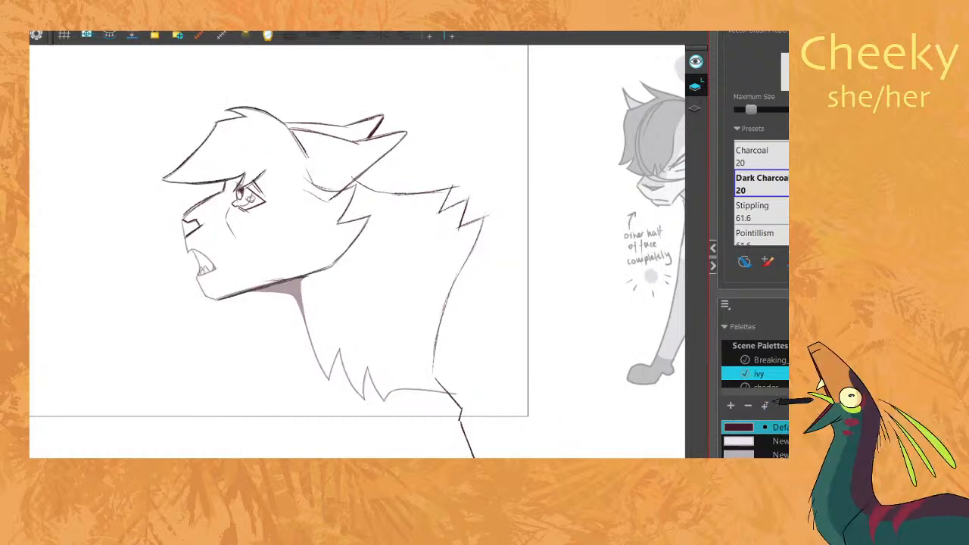
{"action": "key", "text": "period"}
{"action": "key", "text": "comma"}
{"action": "key", "text": "period"}
{"action": "key", "text": "comma"}
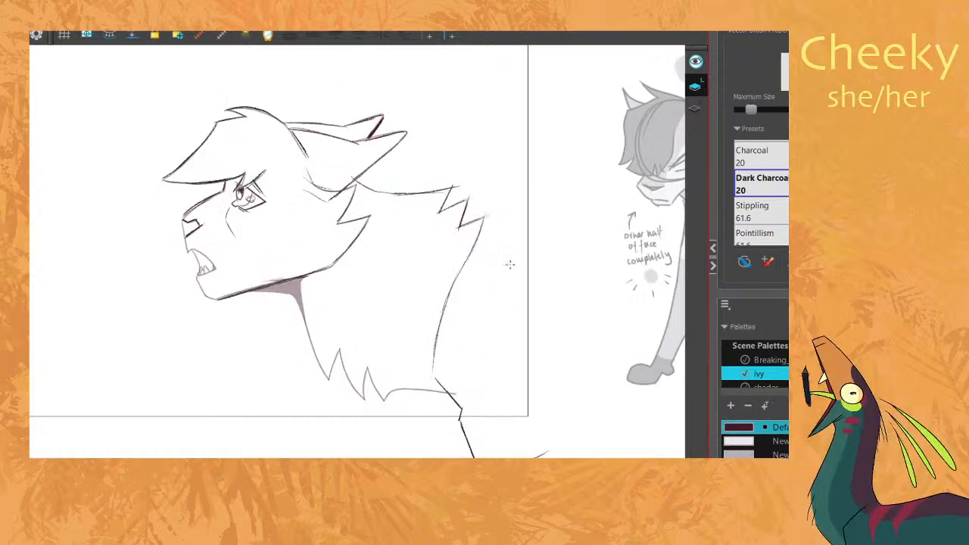
Sketch a short line sloping back from the last nape tuft for the start of the back, matching the neighbouring drawing.
{"action": "key", "text": "period"}
{"action": "key", "text": "comma"}
{"action": "key", "text": "period"}
{"action": "key", "text": "comma"}
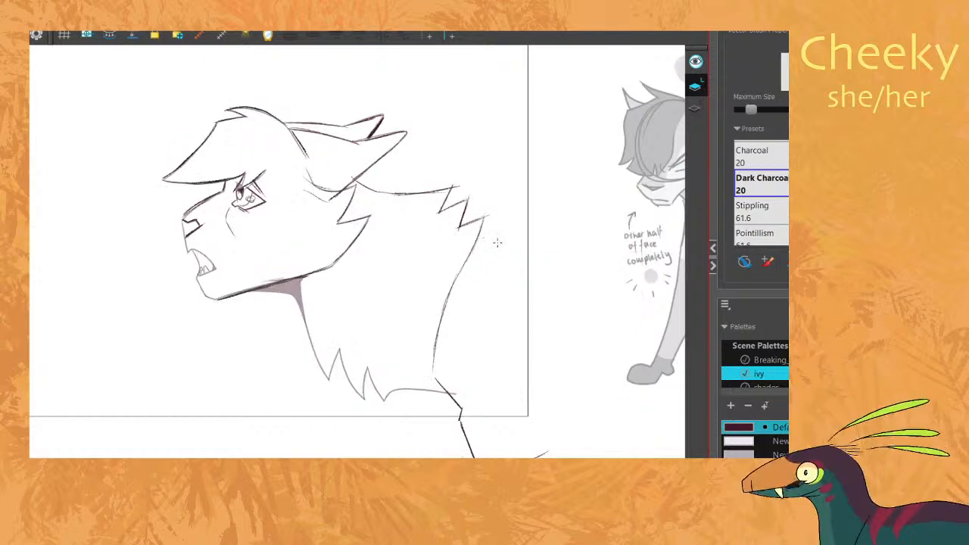
{"action": "key", "text": "period"}
{"action": "key", "text": "comma"}
{"action": "key", "text": "period"}
{"action": "key", "text": "comma"}
{"action": "key", "text": "period"}
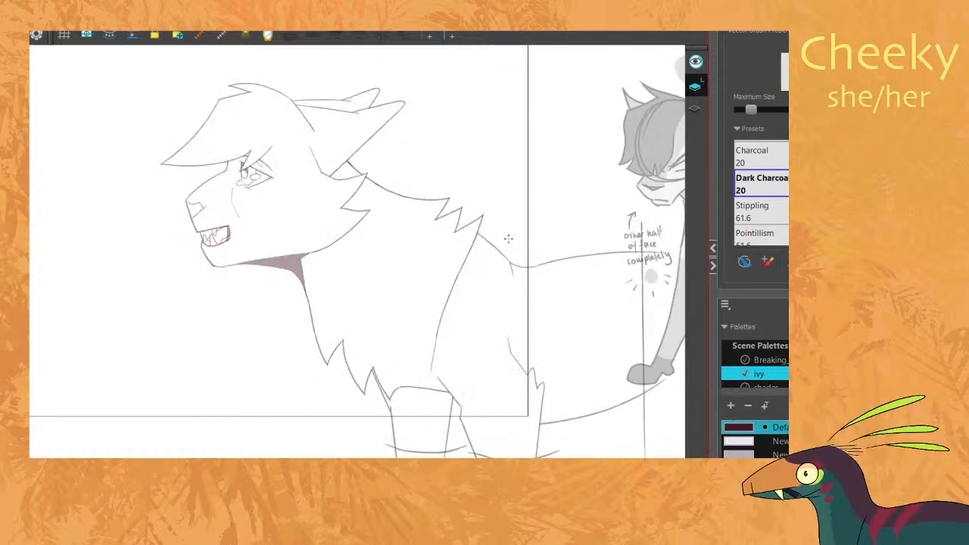
{"action": "key", "text": "comma"}
{"action": "key", "text": "period"}
{"action": "key", "text": "comma"}
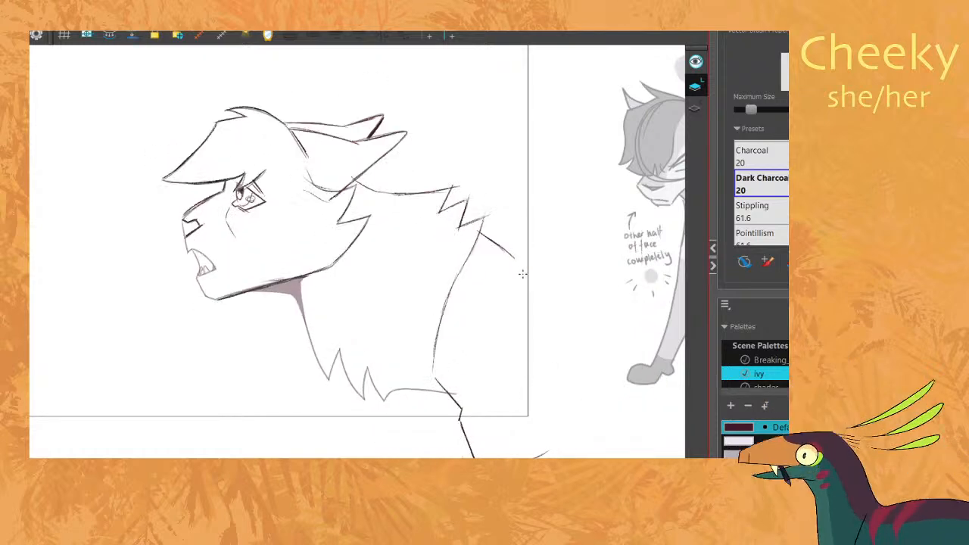
Select the short sloping back line and adjust its end slightly to follow the neighbouring drawing.
{"action": "key", "text": "alt+s"}
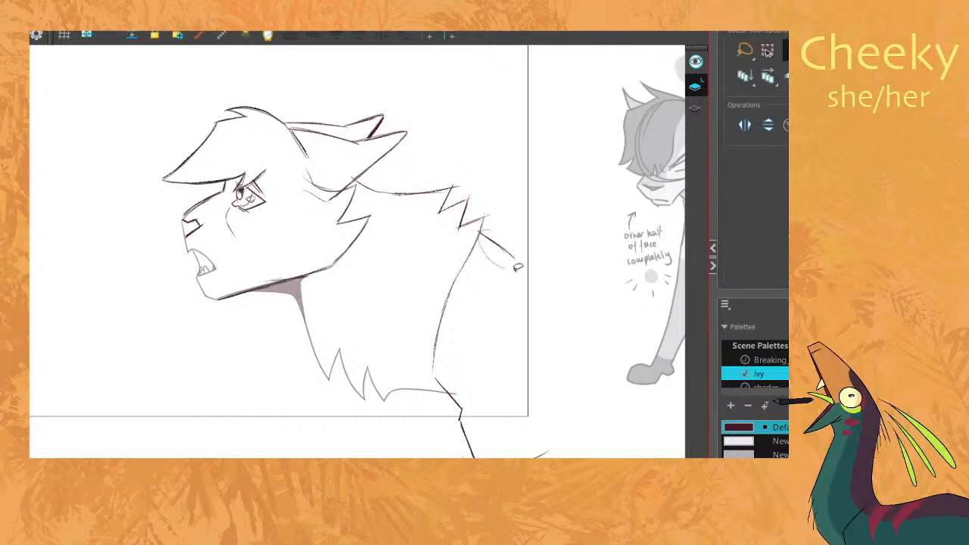
{"action": "left_click", "coordinate": [503, 251]}
{"action": "left_click_drag", "start_coordinate": [531, 246], "coordinate": [530, 249]}
{"action": "key", "text": "period"}
{"action": "key", "text": "comma"}
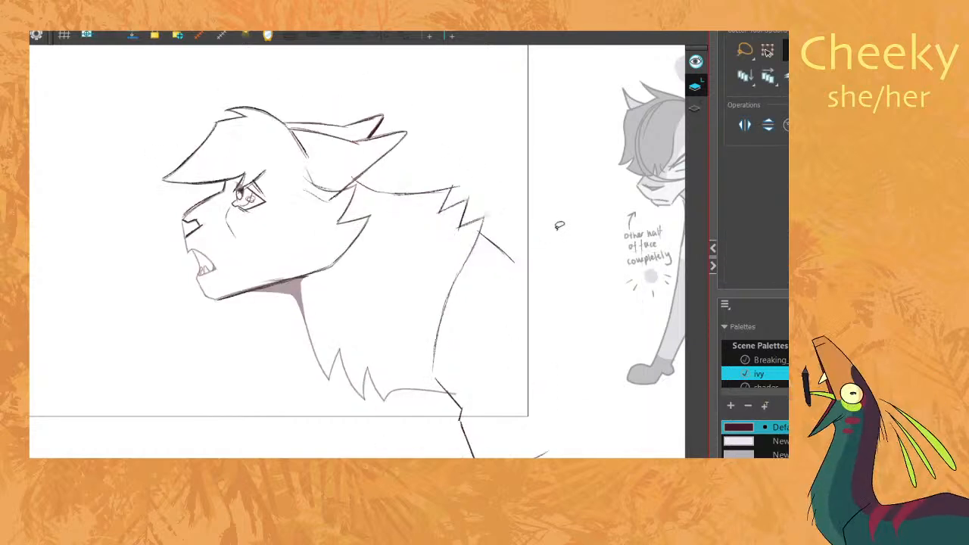
{"action": "key", "text": "period"}
{"action": "key", "text": "comma"}
{"action": "left_click", "coordinate": [498, 257]}
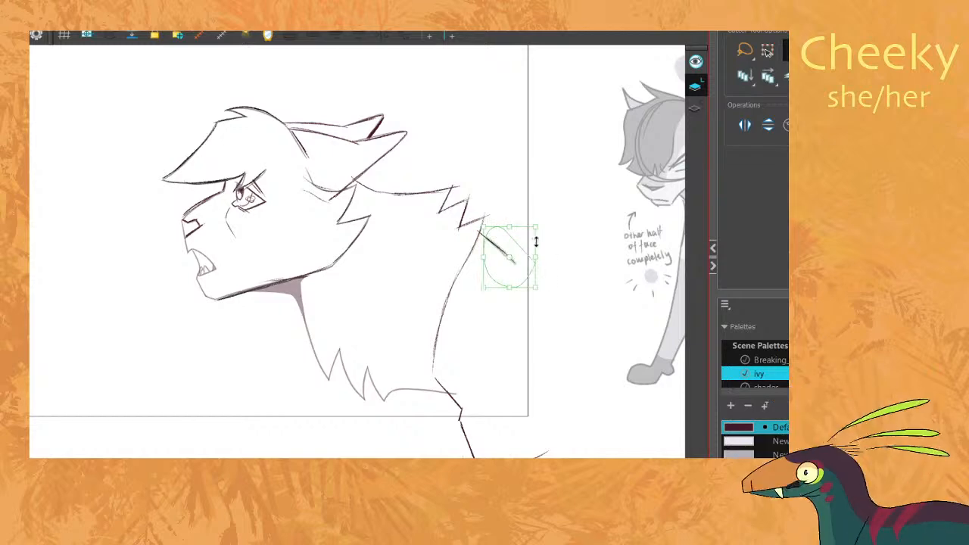
{"action": "left_click", "coordinate": [556, 219]}
Sketch the back line onward beyond the camera frame across the reference cat, with a short shoulder-blade tick at its start.
{"action": "key", "text": "period"}
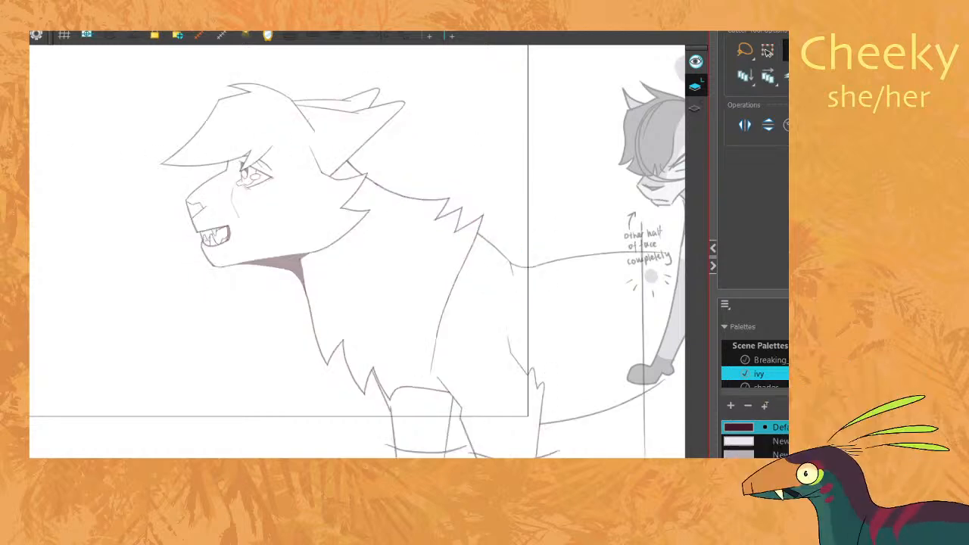
{"action": "key", "text": "alt+b"}
{"action": "key", "text": "period"}
{"action": "key", "text": "comma"}
{"action": "key", "text": "comma"}
{"action": "mouse_move", "coordinate": [514, 263]}
{"action": "left_mouse_down"}
{"action": "mouse_move", "coordinate": [642, 248]}
{"action": "mouse_move", "coordinate": [691, 254]}
{"action": "left_mouse_up"}
{"action": "key", "text": "period"}
{"action": "key", "text": "comma"}
{"action": "key", "text": "period"}
{"action": "key", "text": "comma"}
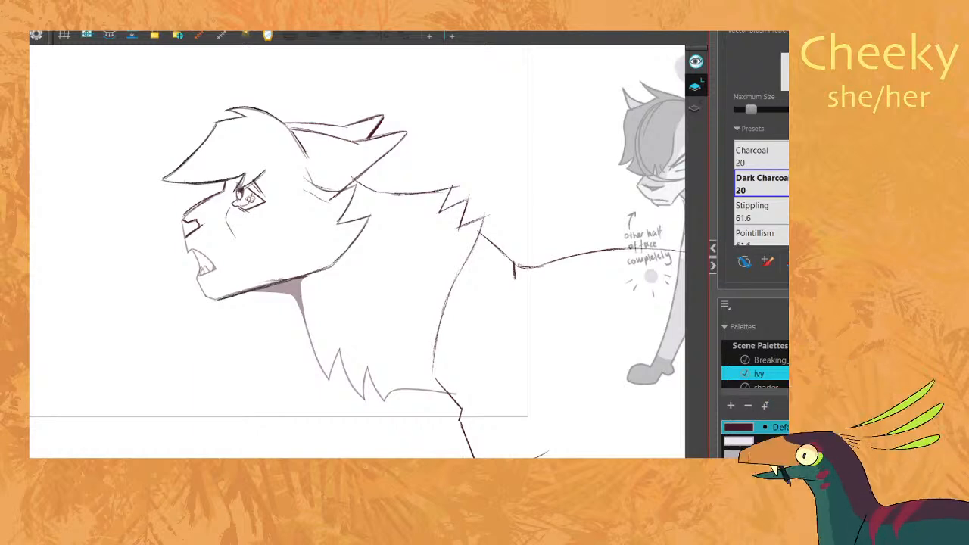
Mirror the view and sketch the far front leg's rear contour from the end of the chest line down past the camera frame.
{"action": "left_click", "coordinate": [269, 36]}
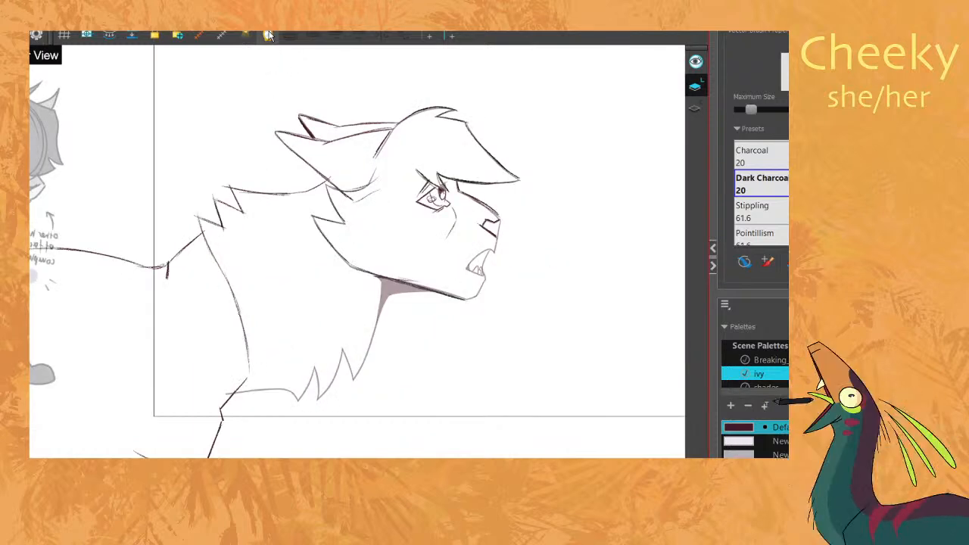
{"action": "scroll", "coordinate": [237, 307], "scroll_direction": "up", "scroll_amount": 1}
{"action": "key", "text": "space"}
{"action": "left_click_drag", "start_coordinate": [446, 294], "coordinate": [465, 254]}
{"action": "key", "text": "comma"}
{"action": "key", "text": "period"}
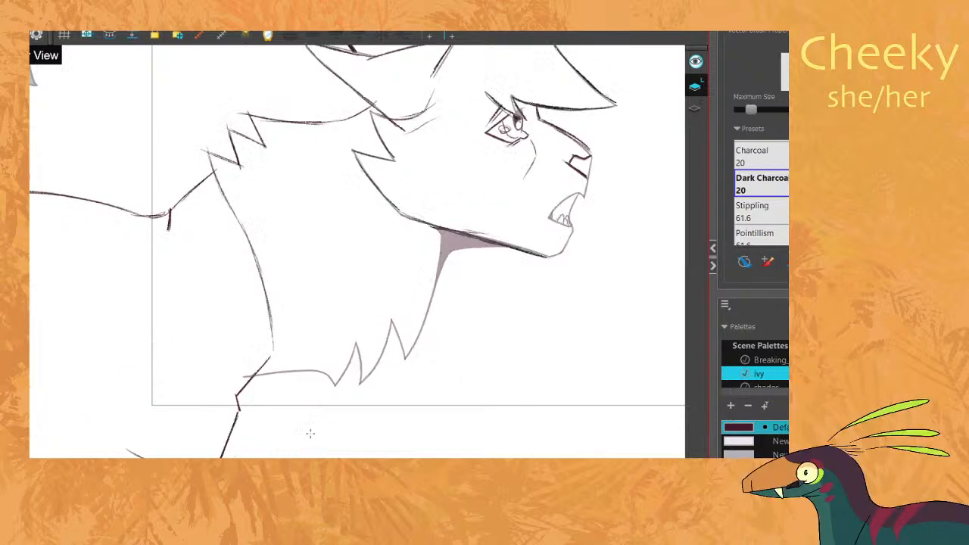
{"action": "key", "text": "comma"}
{"action": "key", "text": "period"}
{"action": "left_click_drag", "start_coordinate": [246, 385], "coordinate": [259, 457]}
Sketch the far front leg's front contour below the chest fur, following the neighbouring drawing.
{"action": "key", "text": "comma"}
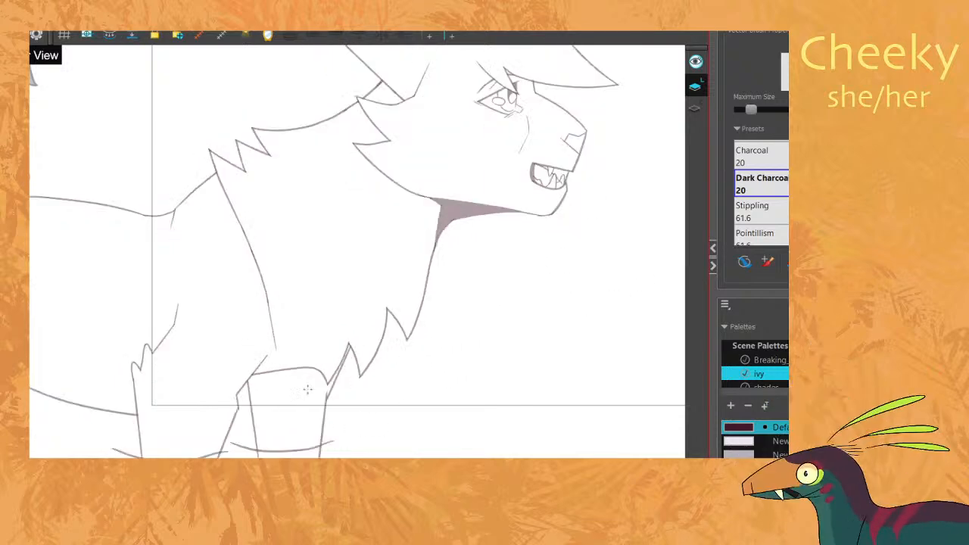
{"action": "key", "text": "period"}
{"action": "key", "text": "comma"}
{"action": "key", "text": "period"}
{"action": "key", "text": "comma"}
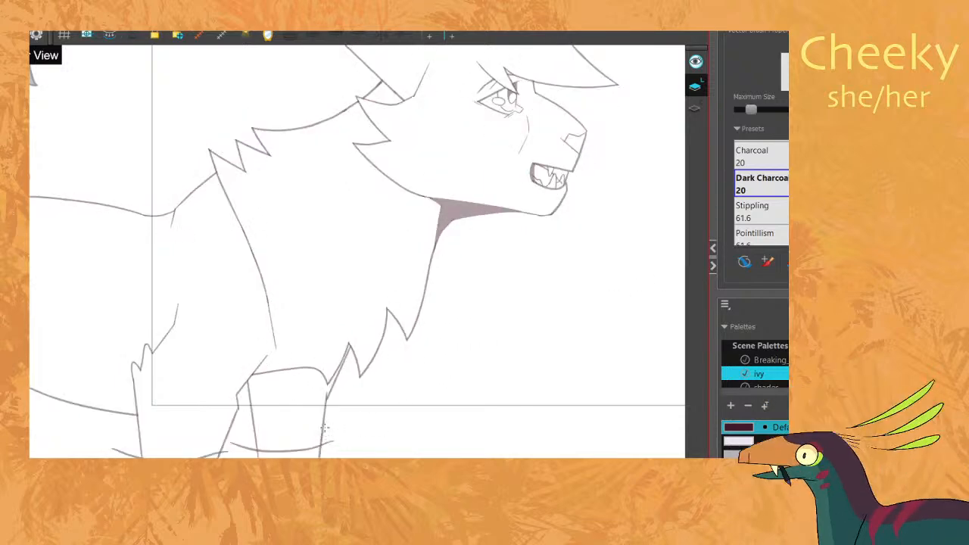
{"action": "key", "text": "period"}
{"action": "left_click_drag", "start_coordinate": [325, 390], "coordinate": [326, 458]}
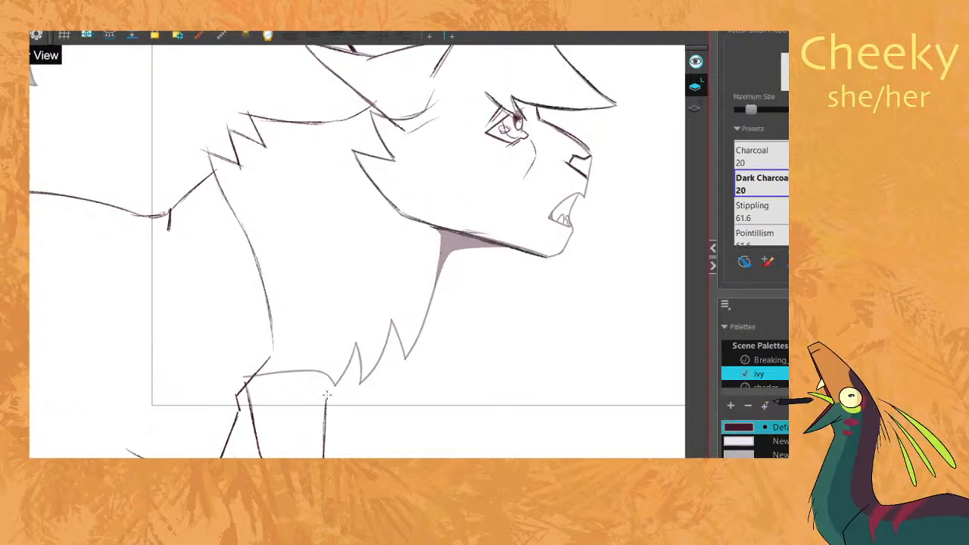
Sketch the slanted line joining the last chest tuft to the far front leg and restore the unmirrored view.
{"action": "key", "text": "comma"}
{"action": "key", "text": "period"}
{"action": "mouse_move", "coordinate": [355, 341]}
{"action": "left_mouse_down"}
{"action": "mouse_move", "coordinate": [327, 409]}
{"action": "mouse_move", "coordinate": [333, 400]}
{"action": "left_mouse_up"}
{"action": "key", "text": "comma"}
{"action": "key", "text": "period"}
{"action": "left_click", "coordinate": [270, 35]}
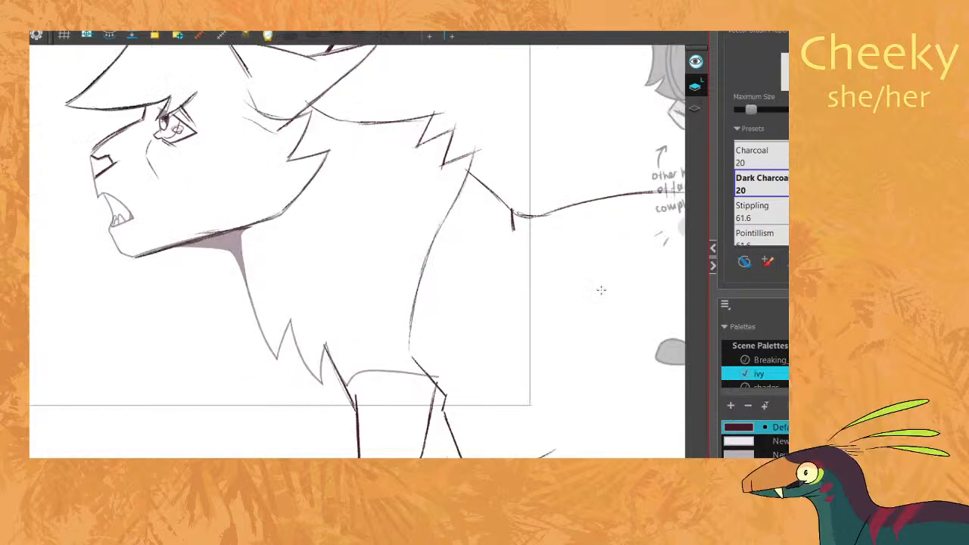
Compare the near front leg, elbow fur and belly with the neighbouring drawings.
{"action": "key", "text": "space"}
{"action": "left_click_drag", "start_coordinate": [582, 307], "coordinate": [520, 331]}
{"action": "left_click_drag", "start_coordinate": [594, 330], "coordinate": [597, 298]}
{"action": "key", "text": "comma"}
{"action": "key", "text": "comma"}
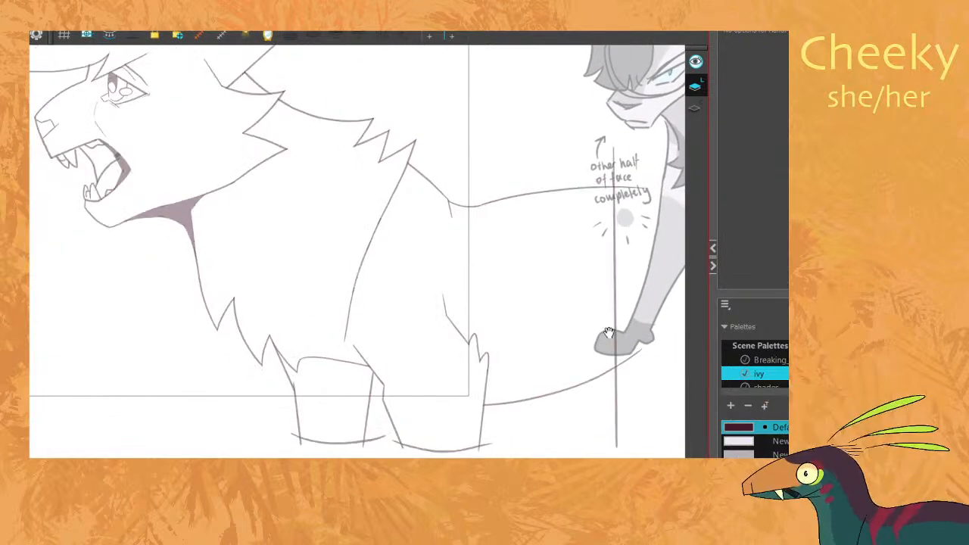
{"action": "key", "text": "period"}
{"action": "key", "text": "period"}
{"action": "key", "text": "period"}
{"action": "key", "text": "comma"}
{"action": "key", "text": "comma"}
{"action": "key", "text": "period"}
{"action": "key", "text": "comma"}
{"action": "key", "text": "period"}
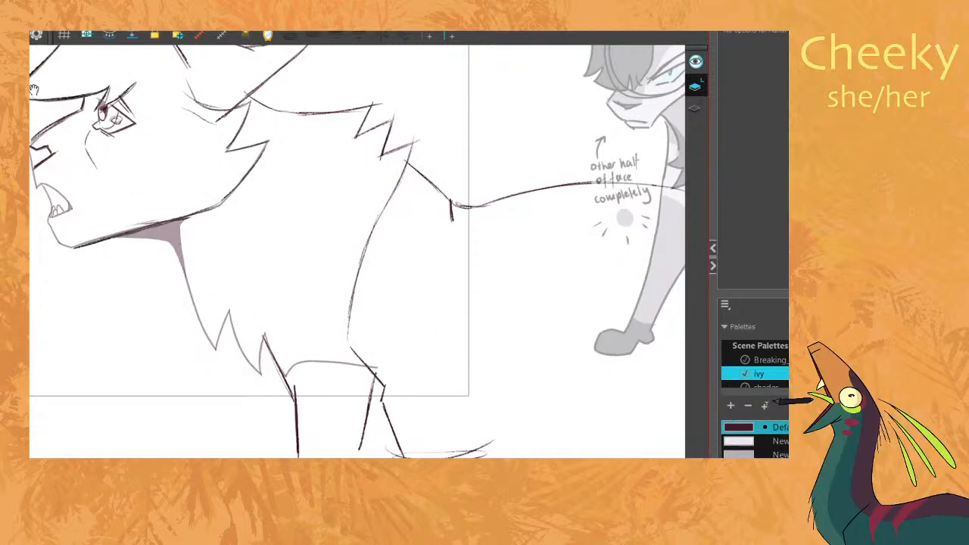
Sketch the near front leg's rear contour with a small rounded tip at its upper end.
{"action": "key", "text": "alt+b"}
{"action": "key", "text": "comma"}
{"action": "key", "text": "period"}
{"action": "mouse_move", "coordinate": [478, 456]}
{"action": "left_mouse_down"}
{"action": "mouse_move", "coordinate": [483, 364]}
{"action": "mouse_move", "coordinate": [480, 400]}
{"action": "left_mouse_up"}
{"action": "key", "text": "comma"}
{"action": "key", "text": "period"}
{"action": "left_click_drag", "start_coordinate": [484, 360], "coordinate": [480, 433]}
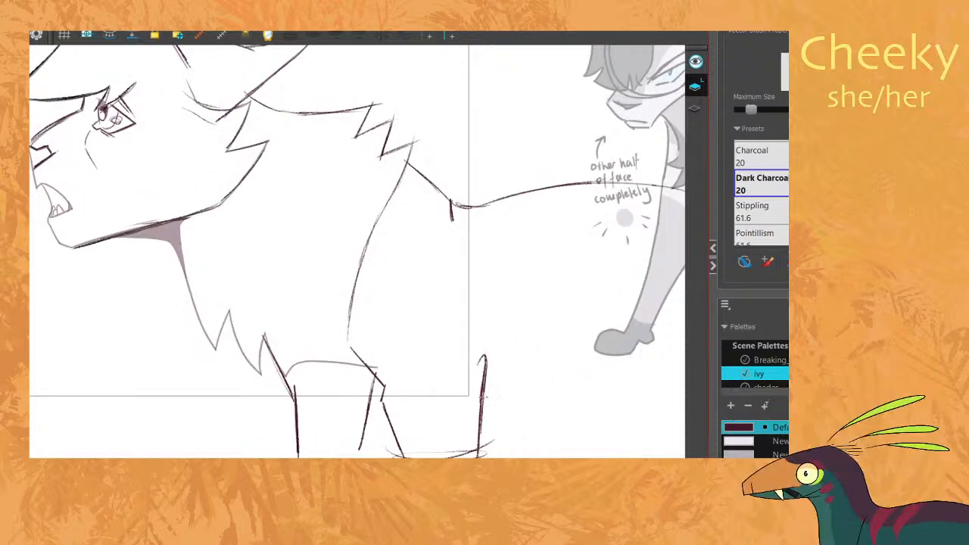
{"action": "left_click_drag", "start_coordinate": [483, 386], "coordinate": [478, 453]}
Thin the near front leg's rear contour with the eraser and return to the Dark Charcoal brush.
{"action": "key", "text": "alt+e"}
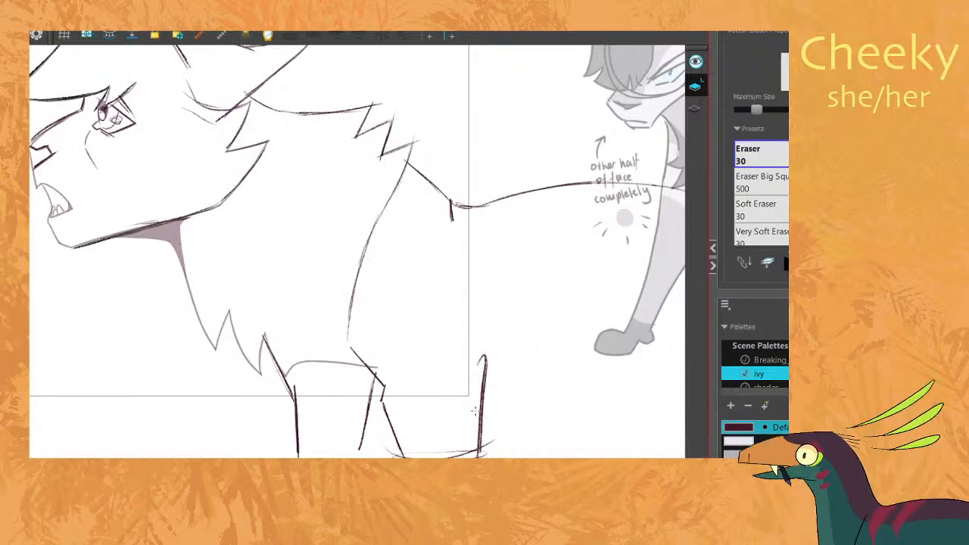
{"action": "mouse_move", "coordinate": [478, 381]}
{"action": "left_mouse_down"}
{"action": "mouse_move", "coordinate": [477, 407]}
{"action": "mouse_move", "coordinate": [482, 368]}
{"action": "left_mouse_up"}
{"action": "key", "text": "alt+b"}
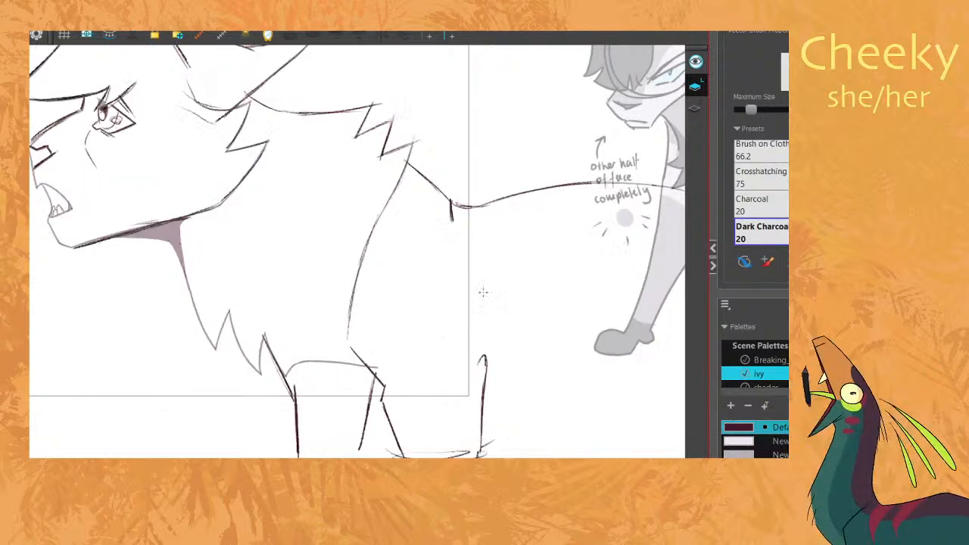
{"action": "key", "text": "comma"}
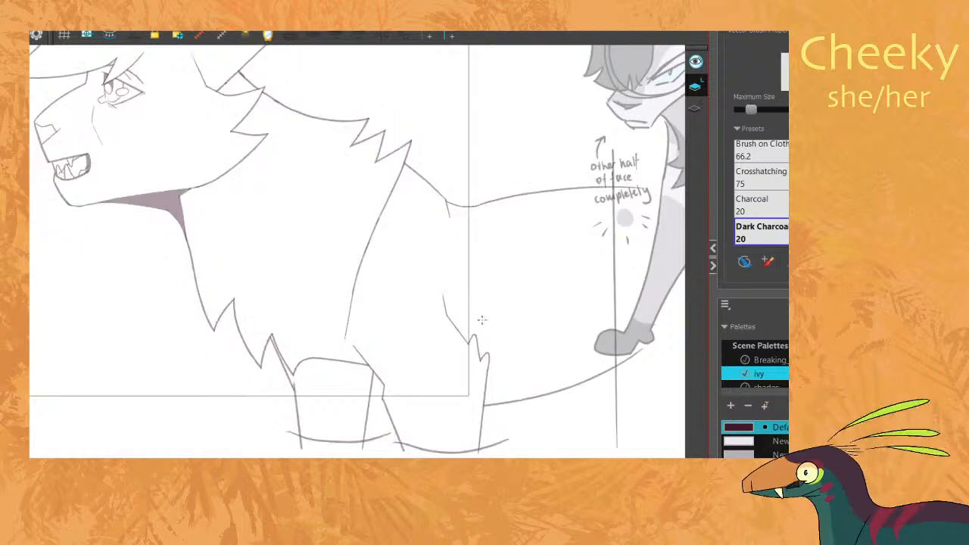
{"action": "key", "text": "period"}
{"action": "key", "text": "ctrl+z"}
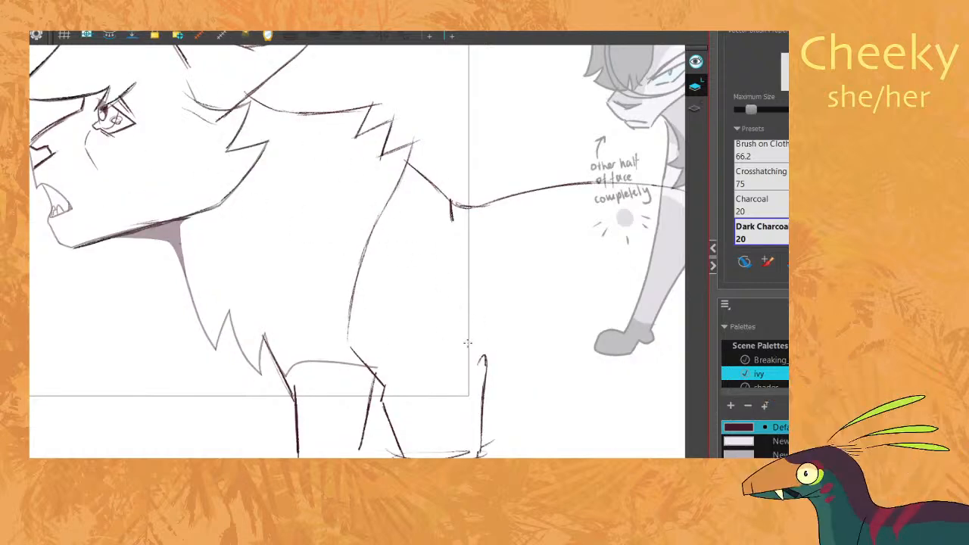
Sketch the elbow fur tufts above the near leg's rear contour and the short line rising from them inside the shoulder.
{"action": "key", "text": "period"}
{"action": "key", "text": "comma"}
{"action": "key", "text": "comma"}
{"action": "key", "text": "period"}
{"action": "key", "text": "comma"}
{"action": "key", "text": "period"}
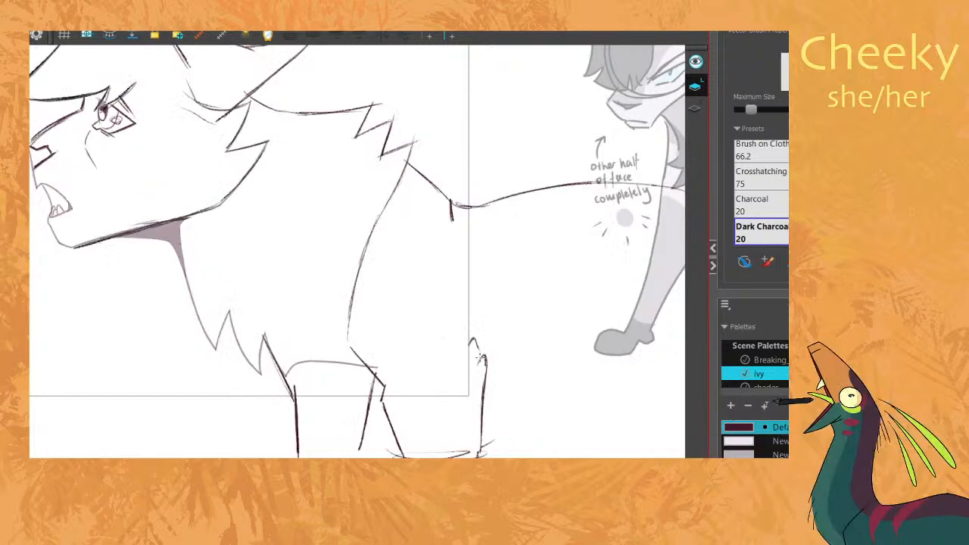
{"action": "mouse_move", "coordinate": [473, 342]}
{"action": "left_mouse_down"}
{"action": "mouse_move", "coordinate": [480, 357]}
{"action": "mouse_move", "coordinate": [446, 312]}
{"action": "mouse_move", "coordinate": [462, 341]}
{"action": "left_mouse_up"}
{"action": "key", "text": "comma"}
{"action": "key", "text": "period"}
{"action": "key", "text": "comma"}
{"action": "key", "text": "period"}
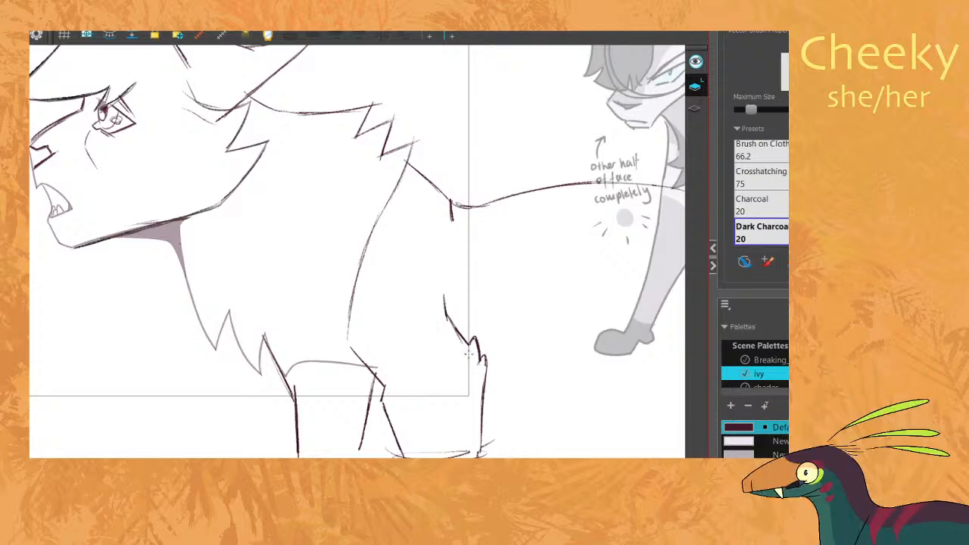
Sketch the belly line curving from the near front leg's rear contour out below the reference cat's paw.
{"action": "key", "text": "comma"}
{"action": "key", "text": "period"}
{"action": "mouse_move", "coordinate": [471, 408]}
{"action": "left_mouse_down"}
{"action": "mouse_move", "coordinate": [550, 411]}
{"action": "mouse_move", "coordinate": [684, 376]}
{"action": "left_mouse_up"}
{"action": "mouse_move", "coordinate": [460, 416]}
{"action": "left_mouse_down"}
{"action": "mouse_move", "coordinate": [572, 407]}
{"action": "mouse_move", "coordinate": [684, 379]}
{"action": "left_mouse_up"}
{"action": "key", "text": "comma"}
{"action": "key", "text": "period"}
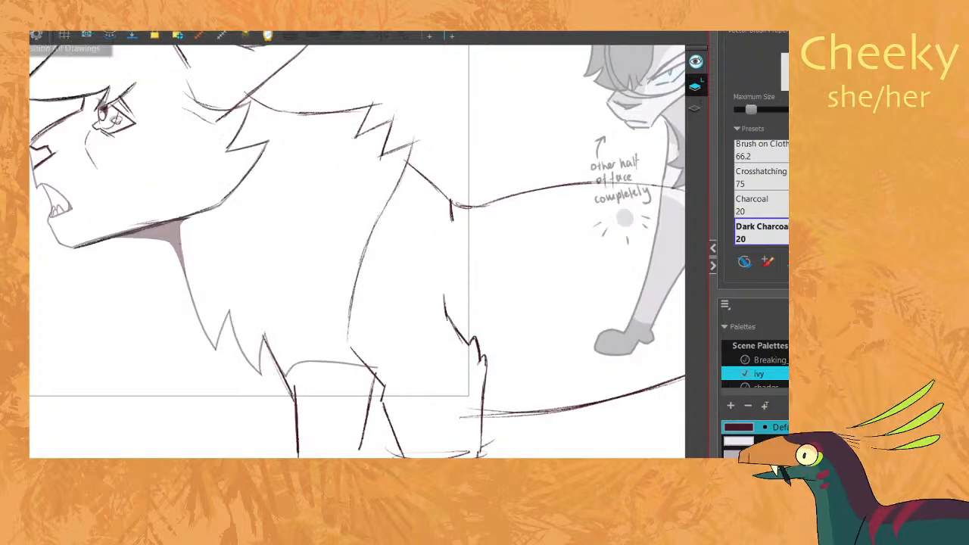
{"action": "mouse_move", "coordinate": [485, 417]}
{"action": "left_mouse_down"}
{"action": "mouse_move", "coordinate": [511, 435]}
{"action": "mouse_move", "coordinate": [687, 364]}
{"action": "left_mouse_up"}
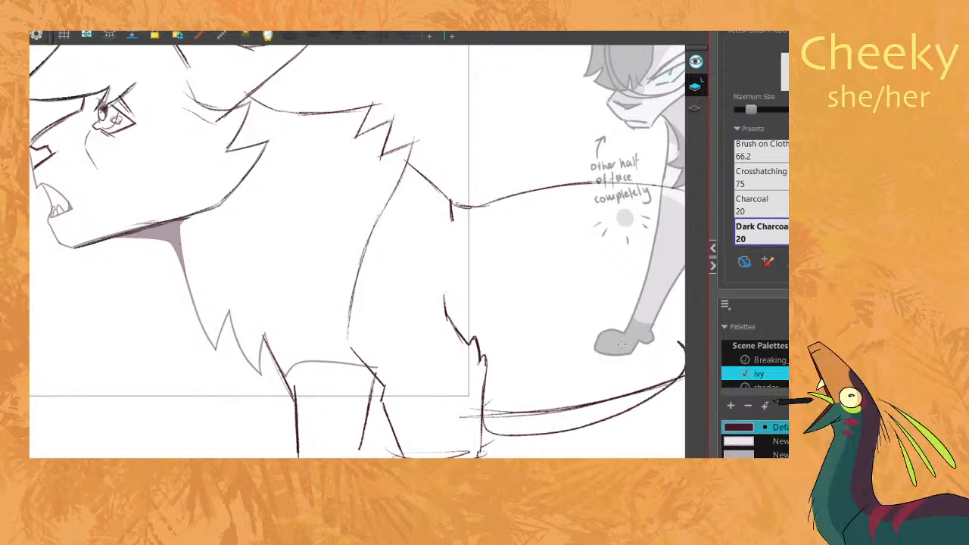
{"action": "key", "text": "ctrl+z"}
Select the belly line and move it slightly upward.
{"action": "left_click_drag", "start_coordinate": [577, 291], "coordinate": [514, 281]}
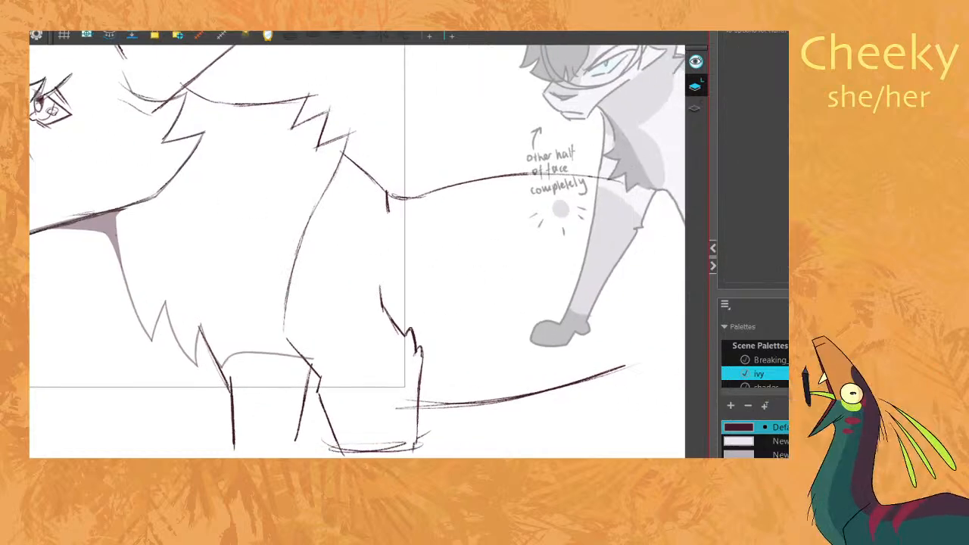
{"action": "mouse_move", "coordinate": [424, 394]}
{"action": "left_mouse_down"}
{"action": "mouse_move", "coordinate": [632, 340]}
{"action": "mouse_move", "coordinate": [643, 371]}
{"action": "mouse_move", "coordinate": [447, 357]}
{"action": "mouse_move", "coordinate": [628, 352]}
{"action": "left_mouse_up"}
{"action": "left_click_drag", "start_coordinate": [560, 373], "coordinate": [551, 367]}
{"action": "left_click", "coordinate": [654, 316]}
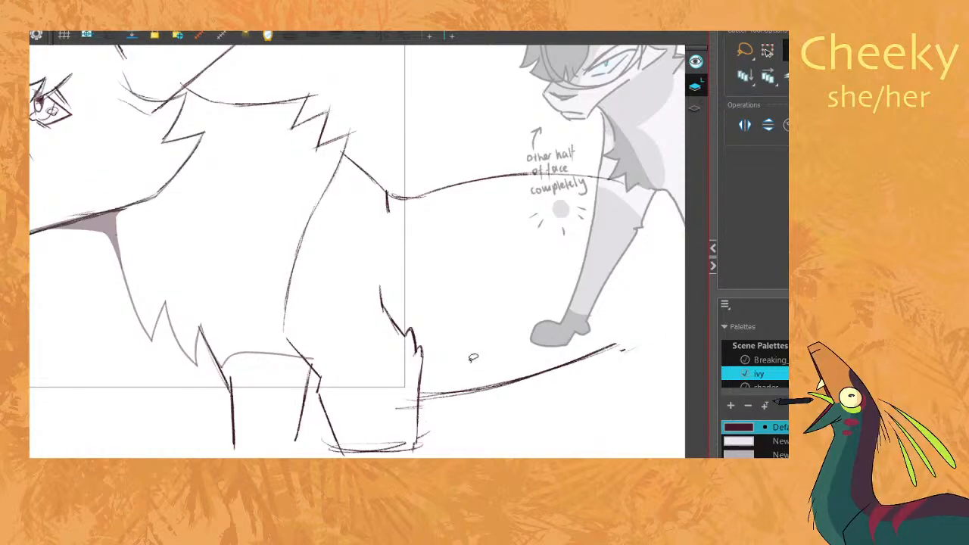
Examine the whole rough cat against the neighbouring drawings to check the pose and body lines.
{"action": "key", "text": "space"}
{"action": "left_click_drag", "start_coordinate": [539, 306], "coordinate": [604, 345]}
{"action": "key", "text": "1"}
{"action": "key", "text": "1"}
{"action": "key", "text": "1"}
{"action": "key", "text": "1"}
{"action": "key", "text": "comma"}
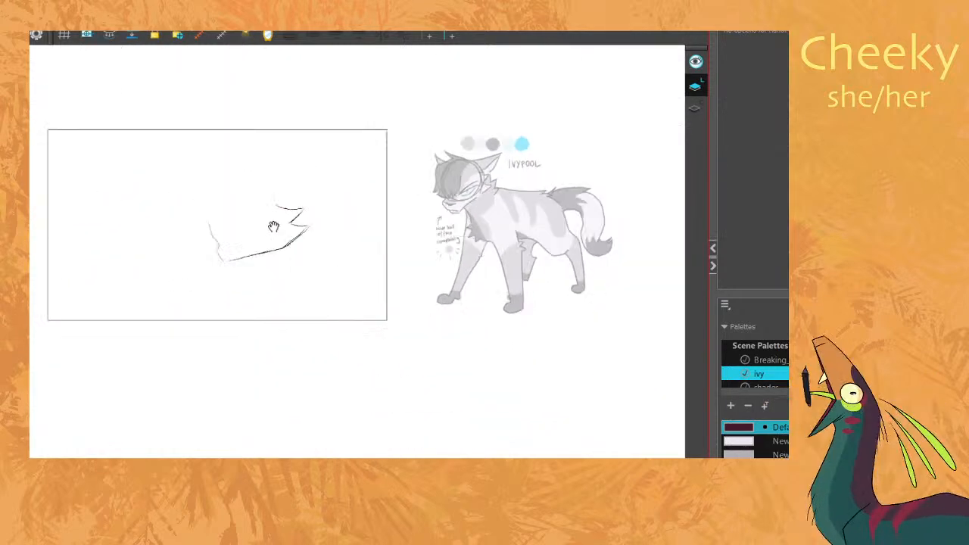
{"action": "key", "text": "period"}
{"action": "key", "text": "comma"}
{"action": "key", "text": "period"}
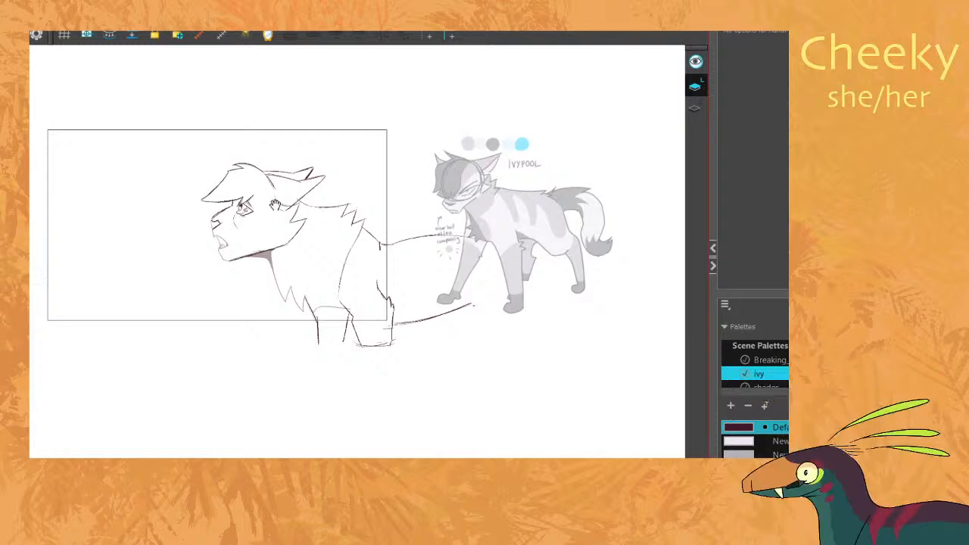
{"action": "key", "text": "period"}
{"action": "key", "text": "comma"}
{"action": "key", "text": "comma"}
{"action": "key", "text": "period"}
{"action": "key", "text": "comma"}
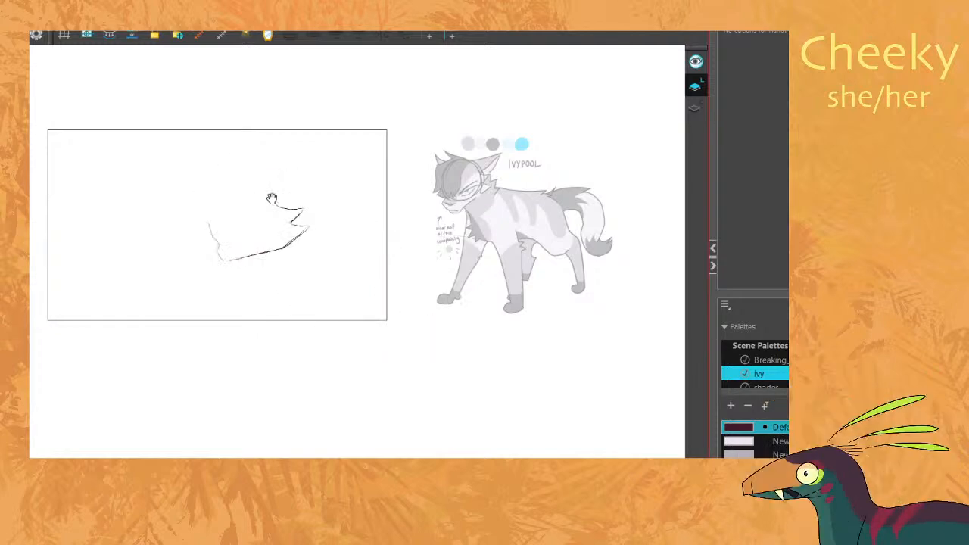
{"action": "key", "text": "comma"}
{"action": "key", "text": "period"}
{"action": "key", "text": "comma"}
{"action": "key", "text": "period"}
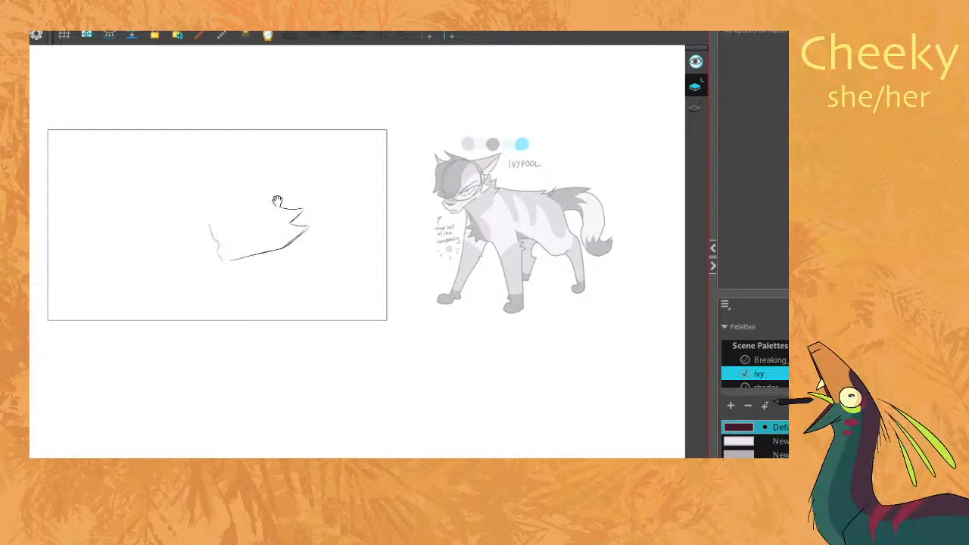
{"action": "key", "text": "period"}
{"action": "key", "text": "comma"}
{"action": "scroll", "coordinate": [269, 208], "scroll_direction": "up", "scroll_amount": 3}
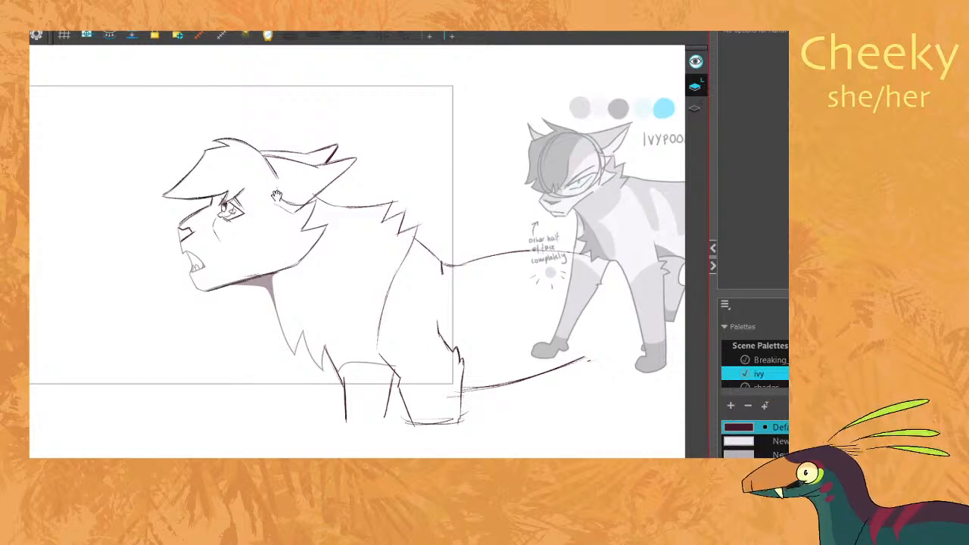
{"action": "left_click_drag", "start_coordinate": [277, 194], "coordinate": [288, 199]}
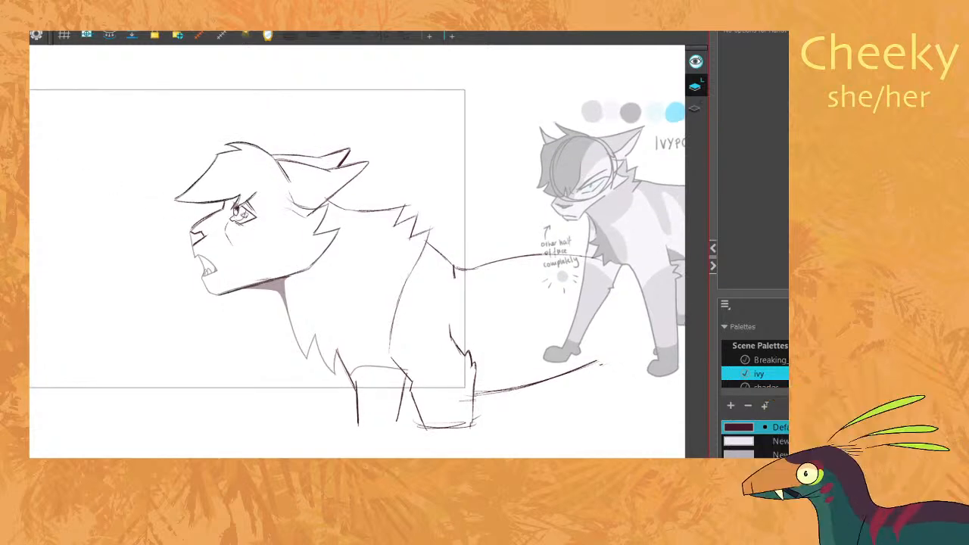
Choose the Solid Brush 2 preset at size 10, switch to the clean line art drawing on frame 36, and enlarge the drawing area.
{"action": "key", "text": "alt+b"}
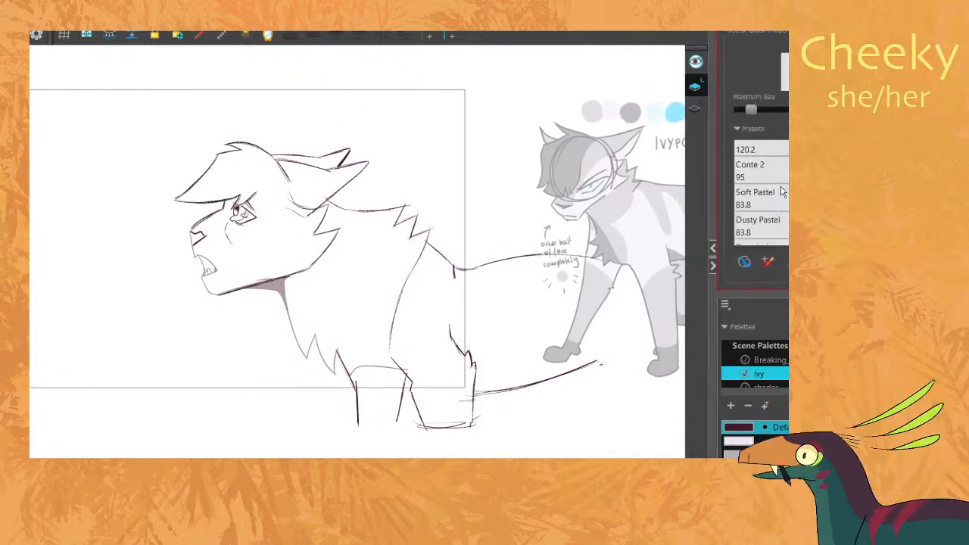
{"action": "left_click", "coordinate": [760, 182]}
{"action": "scroll", "coordinate": [423, 253], "scroll_direction": "up", "scroll_amount": 2}
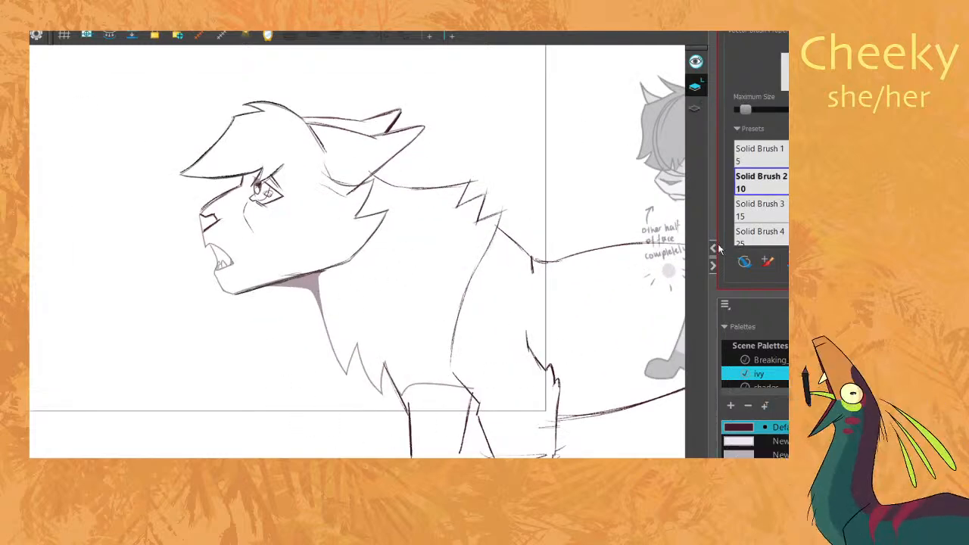
{"action": "left_click", "coordinate": [712, 267]}
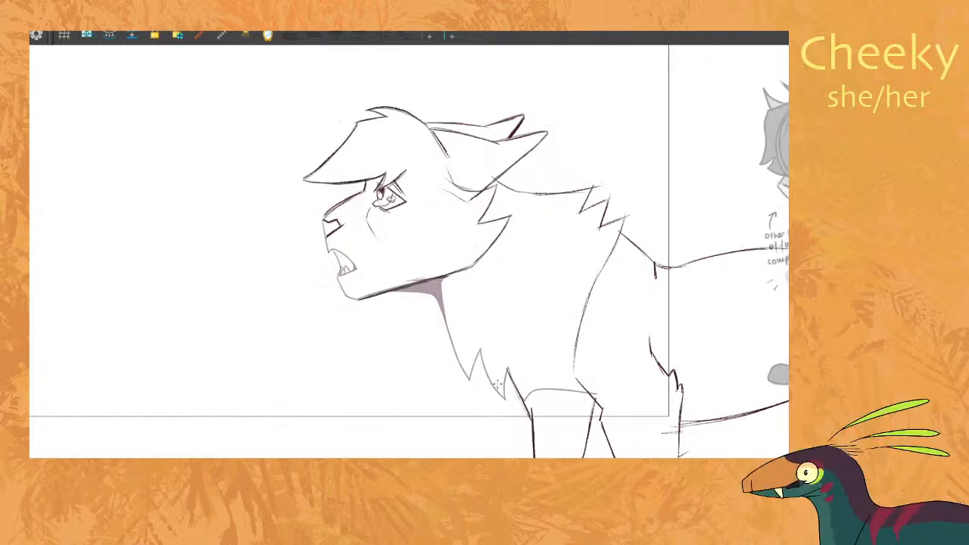
{"action": "key", "text": "ctrl+f"}
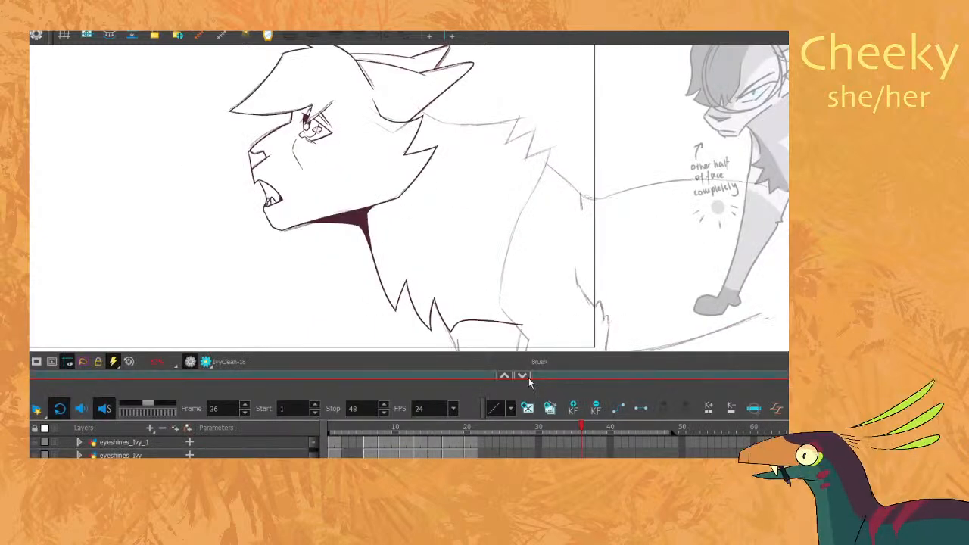
{"action": "left_click", "coordinate": [528, 375]}
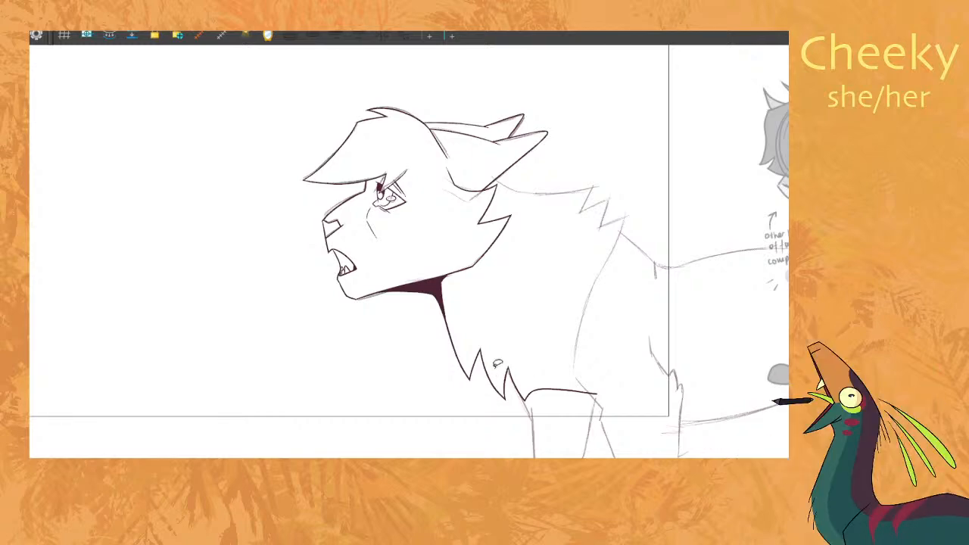
Turn on the onion skin and compare the chest fur and front legs with the neighbouring drawings.
{"action": "scroll", "coordinate": [498, 368], "scroll_direction": "up", "scroll_amount": 3}
{"action": "left_click_drag", "start_coordinate": [501, 349], "coordinate": [408, 253]}
{"action": "scroll", "coordinate": [462, 305], "scroll_direction": "up", "scroll_amount": 4}
{"action": "left_click_drag", "start_coordinate": [440, 284], "coordinate": [426, 231]}
{"action": "key", "text": "comma"}
{"action": "key", "text": "period"}
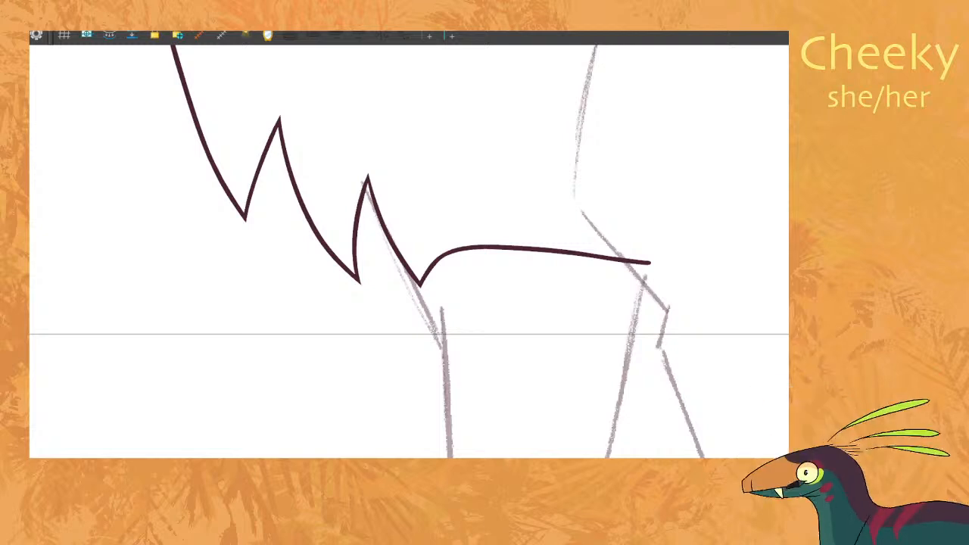
{"action": "key", "text": "alt+o"}
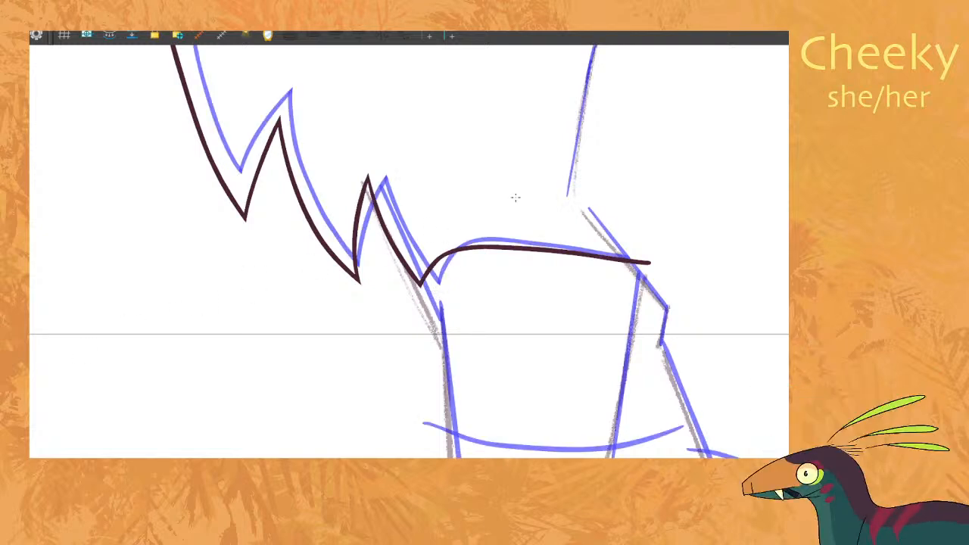
{"action": "key", "text": "period"}
{"action": "key", "text": "comma"}
Ink the slanted line below the last chest tuft, both sides of the far front leg and its curved lower line.
{"action": "mouse_move", "coordinate": [443, 333]}
{"action": "left_mouse_down"}
{"action": "mouse_move", "coordinate": [395, 212]}
{"action": "mouse_move", "coordinate": [400, 233]}
{"action": "left_mouse_up"}
{"action": "key", "text": "alt+t"}
{"action": "key", "text": "alt+b"}
{"action": "left_click_drag", "start_coordinate": [441, 303], "coordinate": [457, 458]}
{"action": "mouse_move", "coordinate": [427, 418]}
{"action": "left_mouse_down"}
{"action": "mouse_move", "coordinate": [526, 454]}
{"action": "mouse_move", "coordinate": [706, 436]}
{"action": "mouse_move", "coordinate": [527, 449]}
{"action": "mouse_move", "coordinate": [649, 428]}
{"action": "left_mouse_up"}
{"action": "left_click_drag", "start_coordinate": [611, 457], "coordinate": [638, 272]}
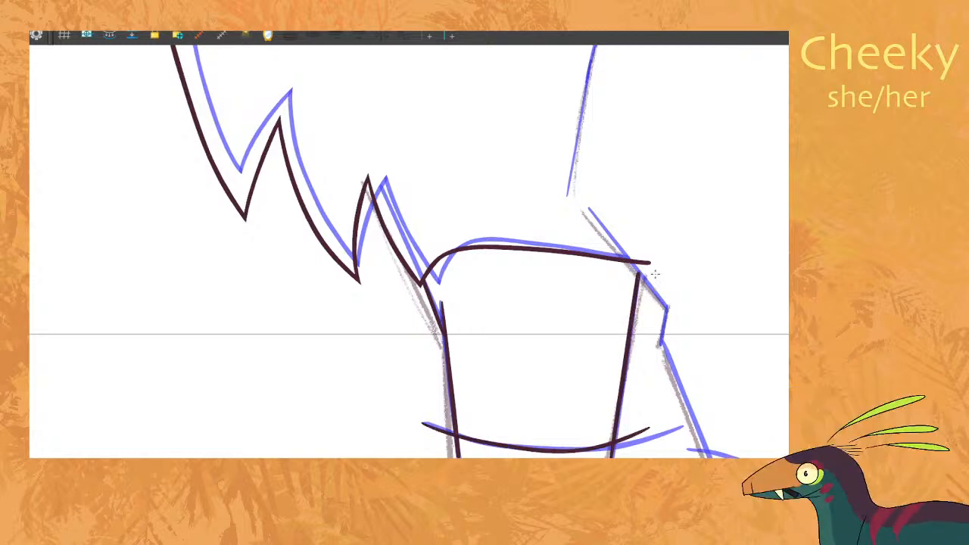
{"action": "left_click_drag", "start_coordinate": [685, 299], "coordinate": [605, 326]}
{"action": "key", "text": "1"}
{"action": "left_click_drag", "start_coordinate": [694, 315], "coordinate": [625, 334]}
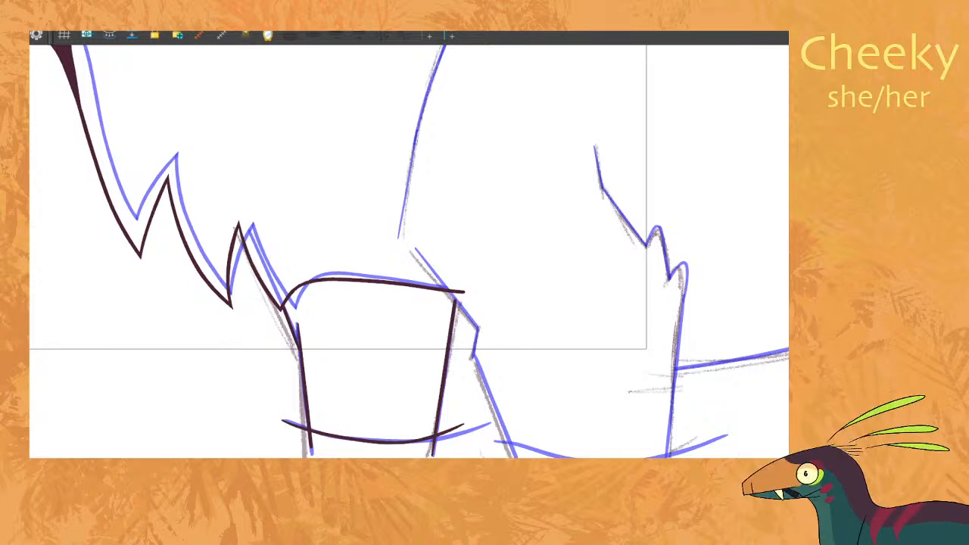
{"action": "key", "text": "period"}
{"action": "key", "text": "comma"}
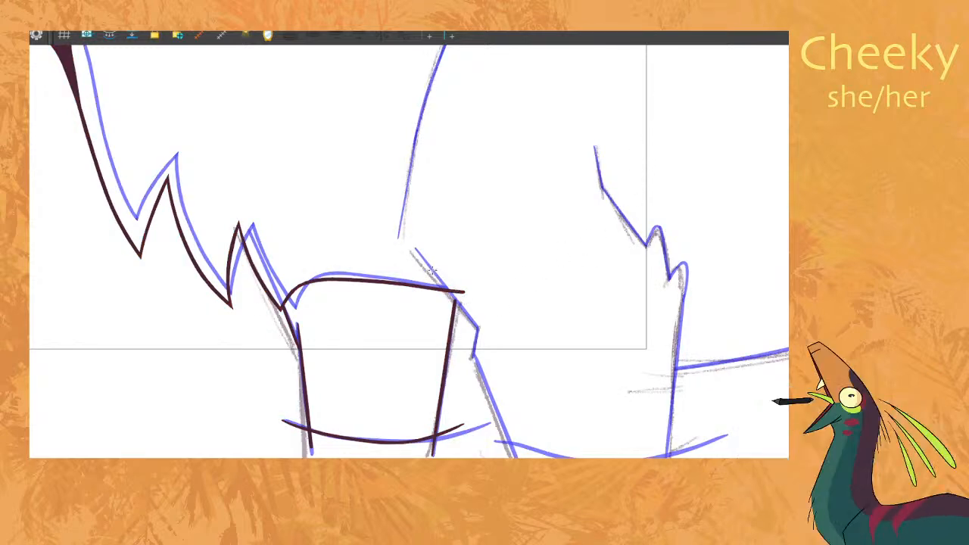
Ink the near front leg's upper edge, both sides and curved lower line, plus the tufted elbow fur behind it.
{"action": "mouse_move", "coordinate": [415, 250]}
{"action": "left_mouse_down"}
{"action": "mouse_move", "coordinate": [479, 331]}
{"action": "mouse_move", "coordinate": [473, 354]}
{"action": "mouse_move", "coordinate": [514, 456]}
{"action": "mouse_move", "coordinate": [677, 333]}
{"action": "mouse_move", "coordinate": [683, 294]}
{"action": "left_mouse_up"}
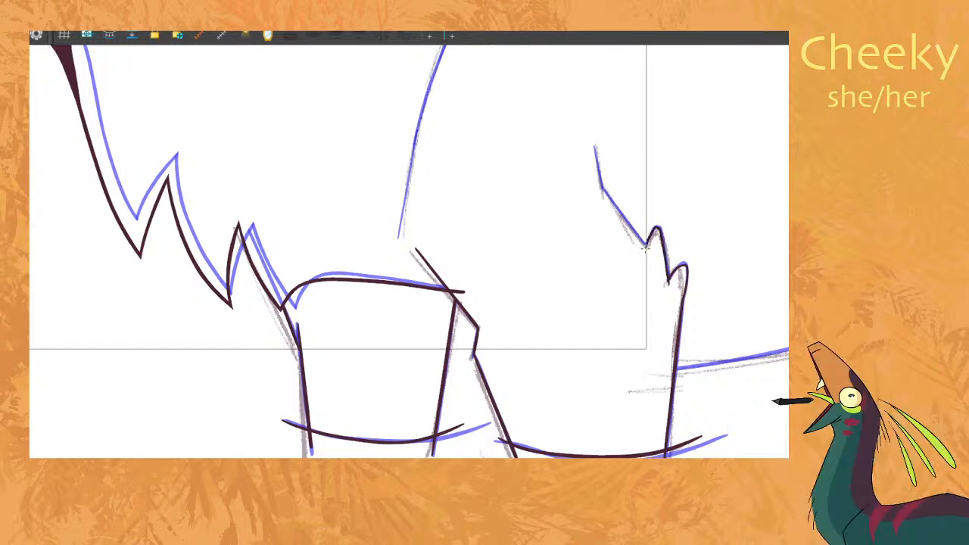
{"action": "left_click_drag", "start_coordinate": [651, 251], "coordinate": [601, 188]}
{"action": "left_click_drag", "start_coordinate": [595, 146], "coordinate": [603, 198]}
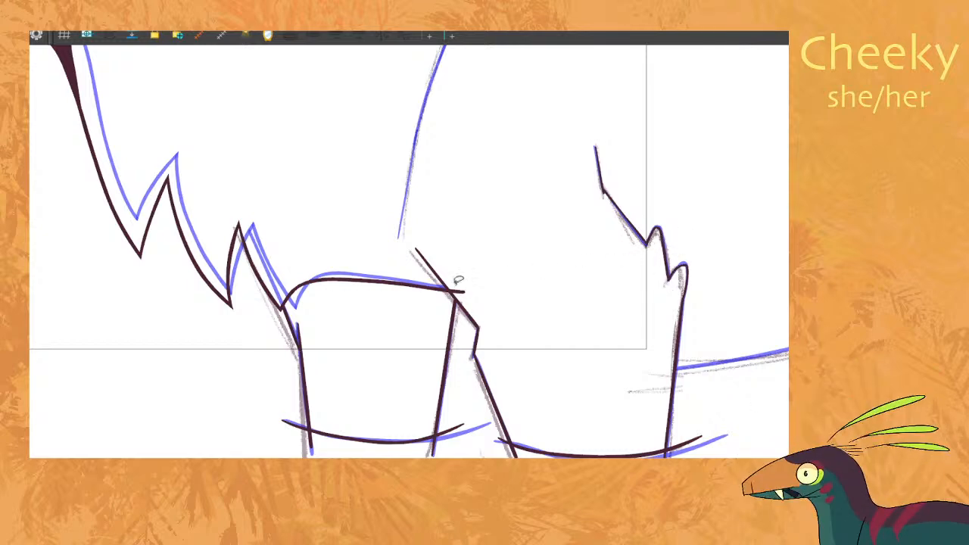
Trim the overshooting line ends where the front legs meet and at the upper corner of the elbow fur.
{"action": "left_click_drag", "start_coordinate": [467, 285], "coordinate": [463, 300]}
{"action": "key", "text": "2"}
{"action": "key", "text": "2"}
{"action": "key", "text": "2"}
{"action": "key", "text": "2"}
{"action": "key", "text": "2"}
{"action": "mouse_move", "coordinate": [755, 118]}
{"action": "left_mouse_down"}
{"action": "mouse_move", "coordinate": [619, 241]}
{"action": "mouse_move", "coordinate": [563, 244]}
{"action": "left_mouse_up"}
{"action": "key", "text": "2"}
{"action": "mouse_move", "coordinate": [493, 244]}
{"action": "left_mouse_down"}
{"action": "mouse_move", "coordinate": [513, 256]}
{"action": "mouse_move", "coordinate": [511, 249]}
{"action": "mouse_move", "coordinate": [480, 268]}
{"action": "left_mouse_up"}
{"action": "key", "text": "ctrl+z"}
{"action": "mouse_move", "coordinate": [457, 237]}
{"action": "left_mouse_down"}
{"action": "mouse_move", "coordinate": [489, 286]}
{"action": "mouse_move", "coordinate": [484, 269]}
{"action": "left_mouse_up"}
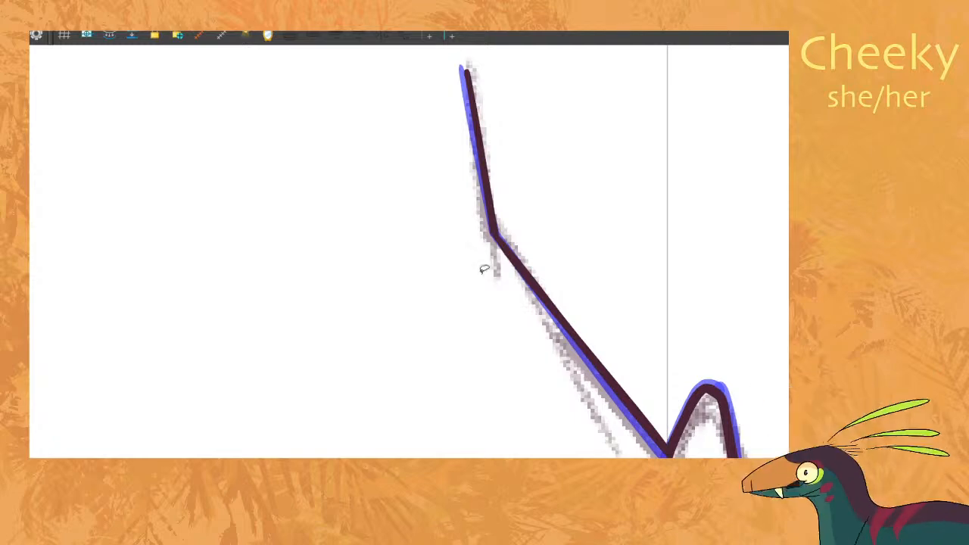
Compare the inked front legs and elbow fur with the neighbouring drawing.
{"action": "scroll", "coordinate": [477, 272], "scroll_direction": "down", "scroll_amount": 10}
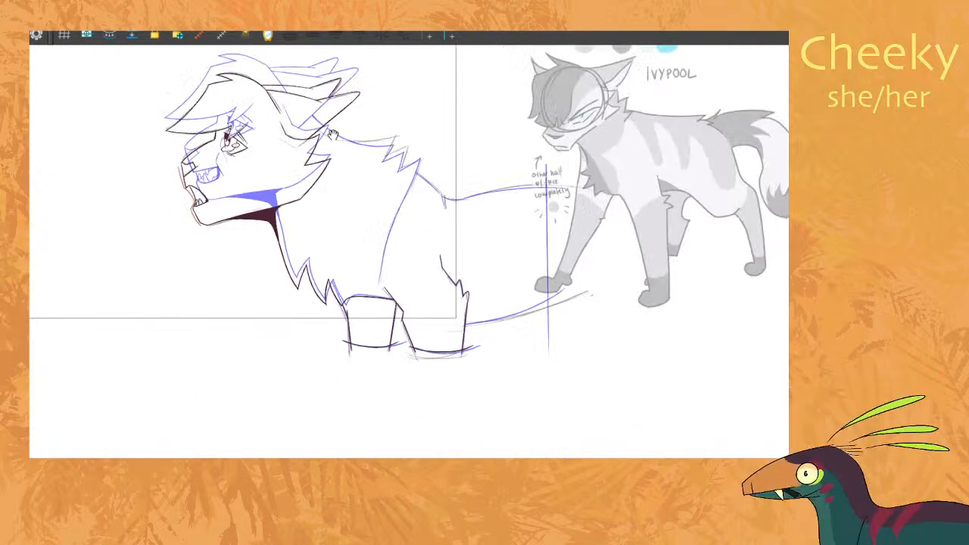
{"action": "key", "text": "period"}
{"action": "key", "text": "comma"}
{"action": "key", "text": "period"}
{"action": "key", "text": "comma"}
{"action": "key", "text": "period"}
{"action": "key", "text": "comma"}
{"action": "scroll", "coordinate": [517, 242], "scroll_direction": "up", "scroll_amount": 5}
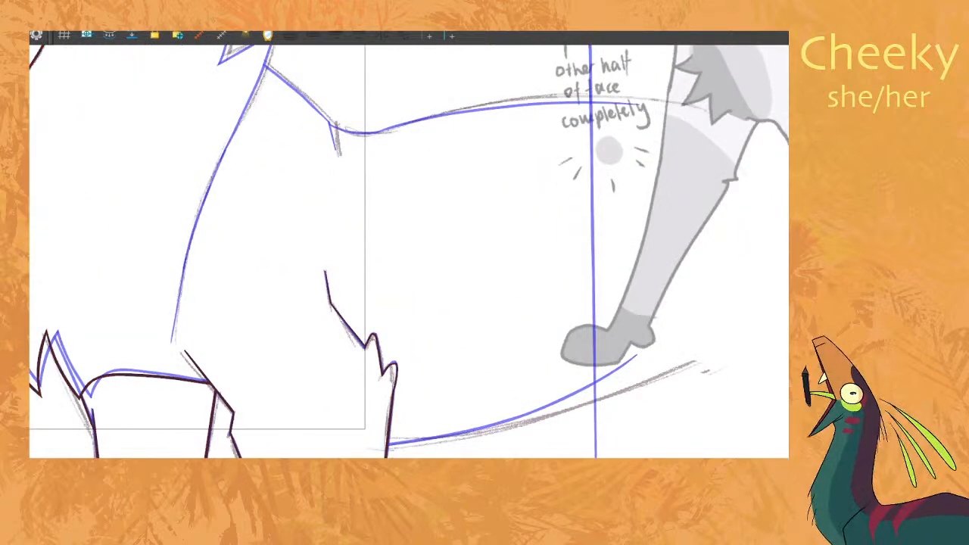
Copy the back, belly and vertical end lines from the neighbouring drawing and paste them into the current drawing.
{"action": "key", "text": "period"}
{"action": "mouse_move", "coordinate": [642, 93]}
{"action": "left_mouse_down"}
{"action": "mouse_move", "coordinate": [519, 151]}
{"action": "mouse_move", "coordinate": [599, 452]}
{"action": "mouse_move", "coordinate": [689, 274]}
{"action": "mouse_move", "coordinate": [574, 60]}
{"action": "mouse_move", "coordinate": [367, 114]}
{"action": "mouse_move", "coordinate": [574, 209]}
{"action": "left_mouse_up"}
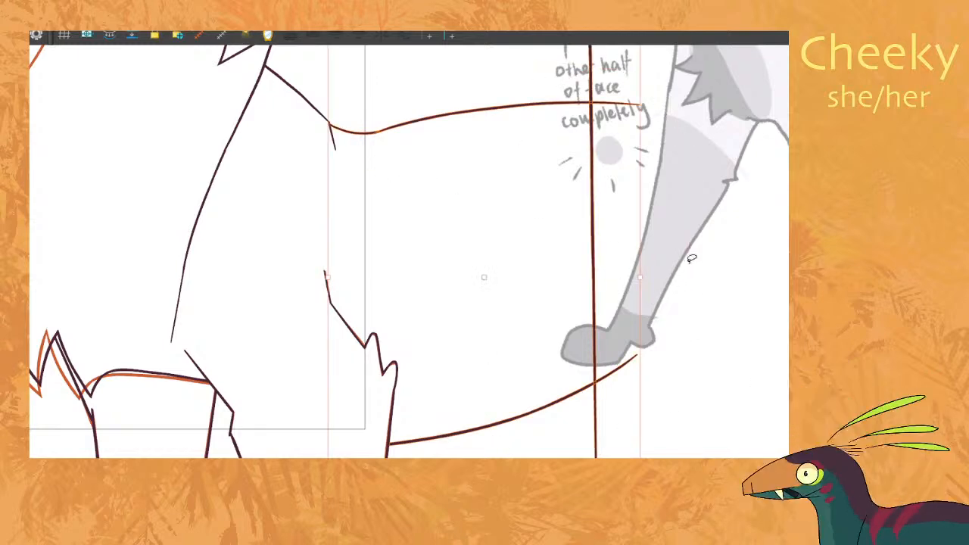
{"action": "mouse_move", "coordinate": [761, 146]}
{"action": "left_mouse_down"}
{"action": "mouse_move", "coordinate": [516, 53]}
{"action": "mouse_move", "coordinate": [451, 189]}
{"action": "mouse_move", "coordinate": [689, 347]}
{"action": "mouse_move", "coordinate": [571, 39]}
{"action": "mouse_move", "coordinate": [369, 171]}
{"action": "mouse_move", "coordinate": [696, 197]}
{"action": "left_mouse_up"}
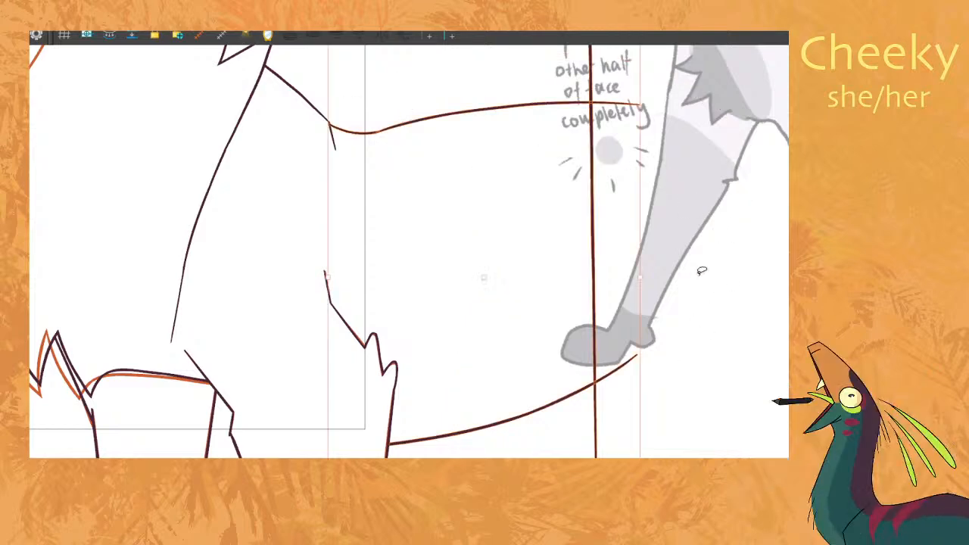
{"action": "key", "text": "comma"}
{"action": "key", "text": "ctrl+v"}
{"action": "left_click", "coordinate": [725, 297]}
{"action": "scroll", "coordinate": [428, 445], "scroll_direction": "up", "scroll_amount": 4}
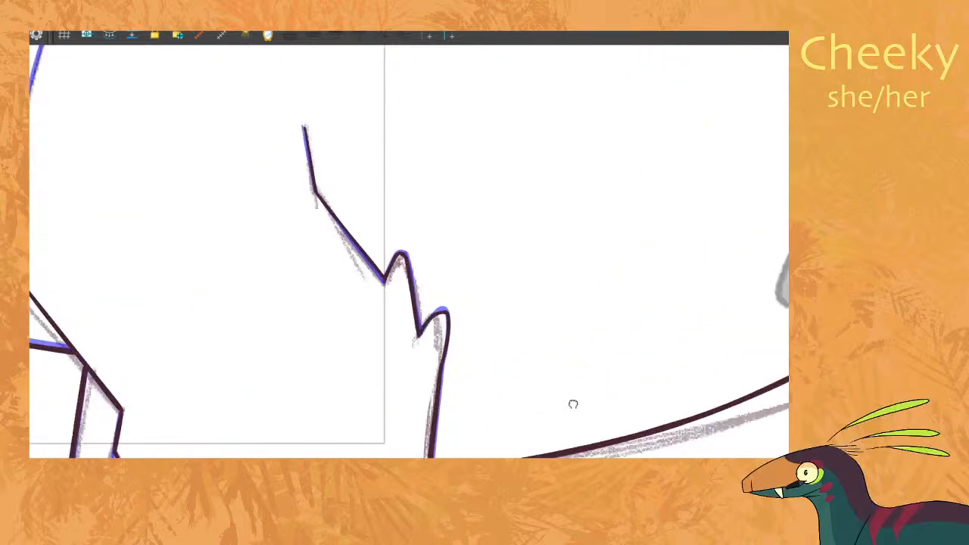
{"action": "scroll", "coordinate": [558, 409], "scroll_direction": "up", "scroll_amount": 4}
{"action": "left_click_drag", "start_coordinate": [559, 409], "coordinate": [722, 220]}
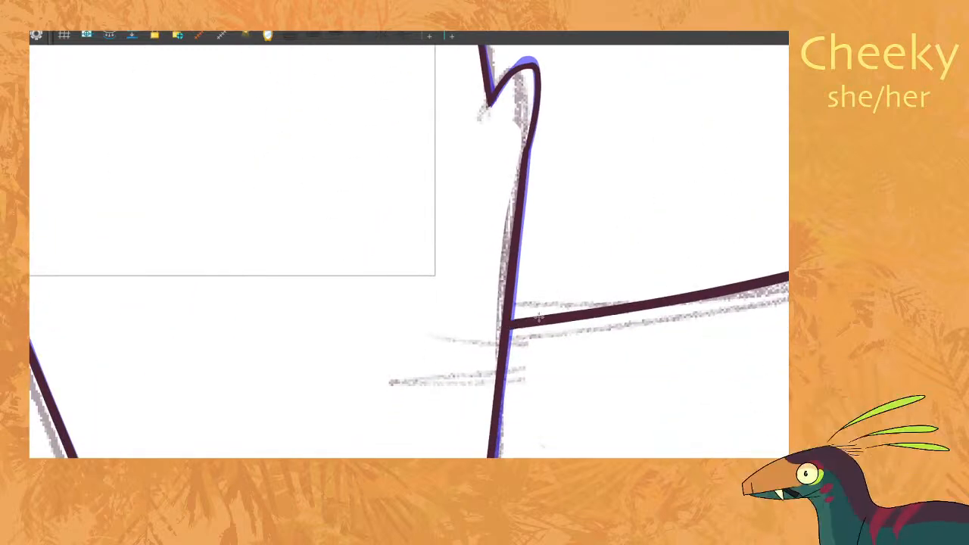
Ink the back-of-neck curve and the first zigzag fur tuft above the shoulder.
{"action": "scroll", "coordinate": [567, 227], "scroll_direction": "down", "scroll_amount": 5}
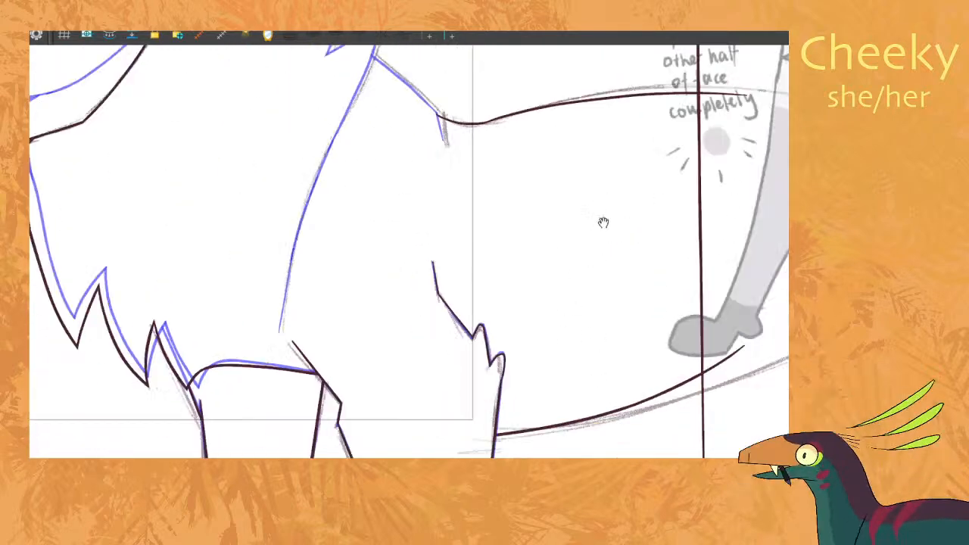
{"action": "scroll", "coordinate": [602, 261], "scroll_direction": "down", "scroll_amount": 2}
{"action": "scroll", "coordinate": [623, 197], "scroll_direction": "down", "scroll_amount": 4}
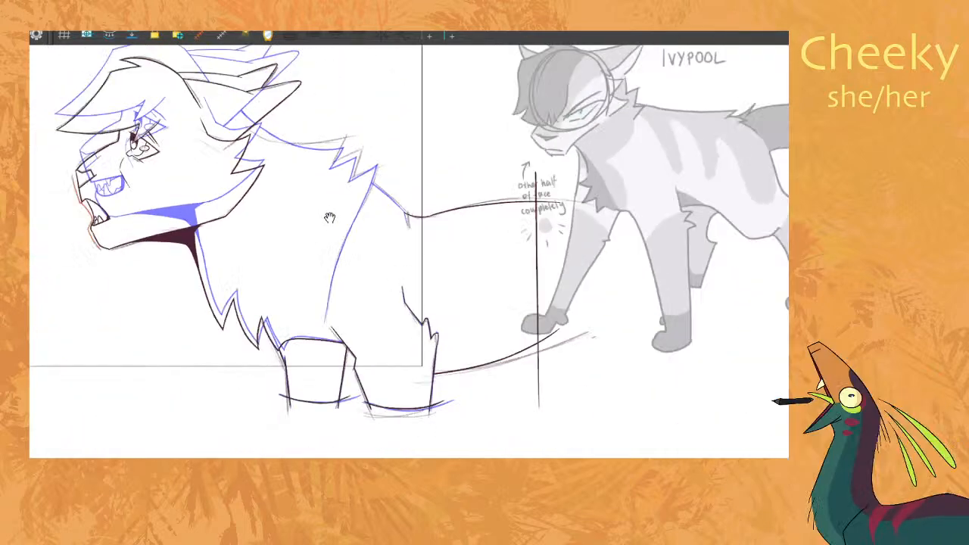
{"action": "scroll", "coordinate": [280, 190], "scroll_direction": "up", "scroll_amount": 5}
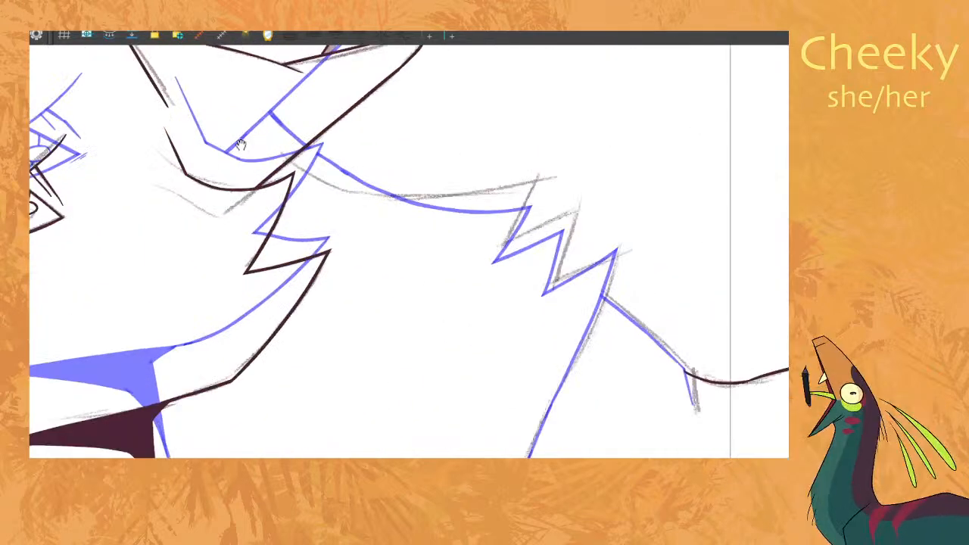
{"action": "left_click_drag", "start_coordinate": [590, 267], "coordinate": [692, 244]}
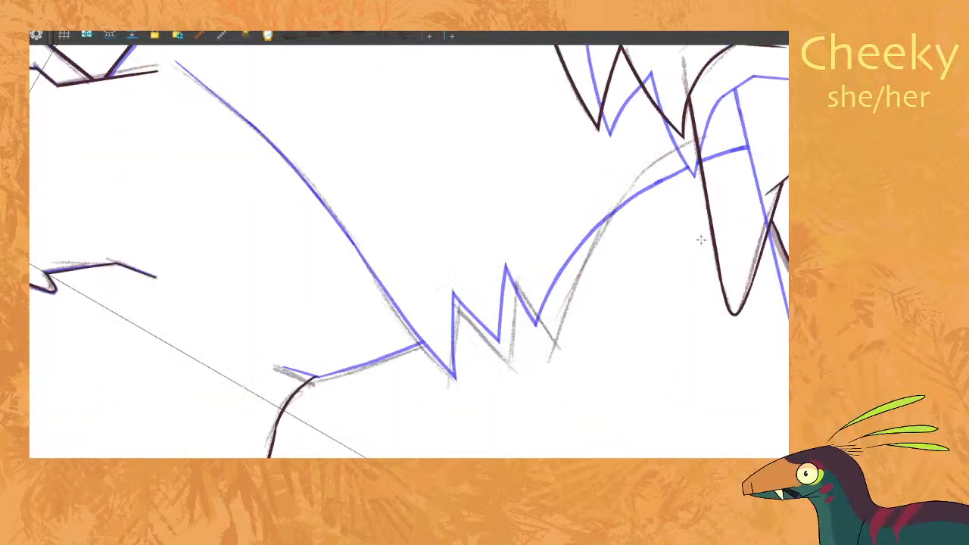
{"action": "key", "text": "period"}
{"action": "key", "text": "comma"}
{"action": "mouse_move", "coordinate": [711, 134]}
{"action": "left_mouse_down"}
{"action": "mouse_move", "coordinate": [666, 153]}
{"action": "mouse_move", "coordinate": [587, 264]}
{"action": "mouse_move", "coordinate": [546, 371]}
{"action": "left_mouse_up"}
{"action": "mouse_move", "coordinate": [514, 272]}
{"action": "left_mouse_down"}
{"action": "mouse_move", "coordinate": [566, 355]}
{"action": "mouse_move", "coordinate": [514, 338]}
{"action": "mouse_move", "coordinate": [513, 371]}
{"action": "left_mouse_up"}
Ink both sides of the next pointed fur tuft above the shoulder, redoing strokes that miss the sketch.
{"action": "left_click_drag", "start_coordinate": [454, 295], "coordinate": [514, 371]}
{"action": "key", "text": "ctrl+z"}
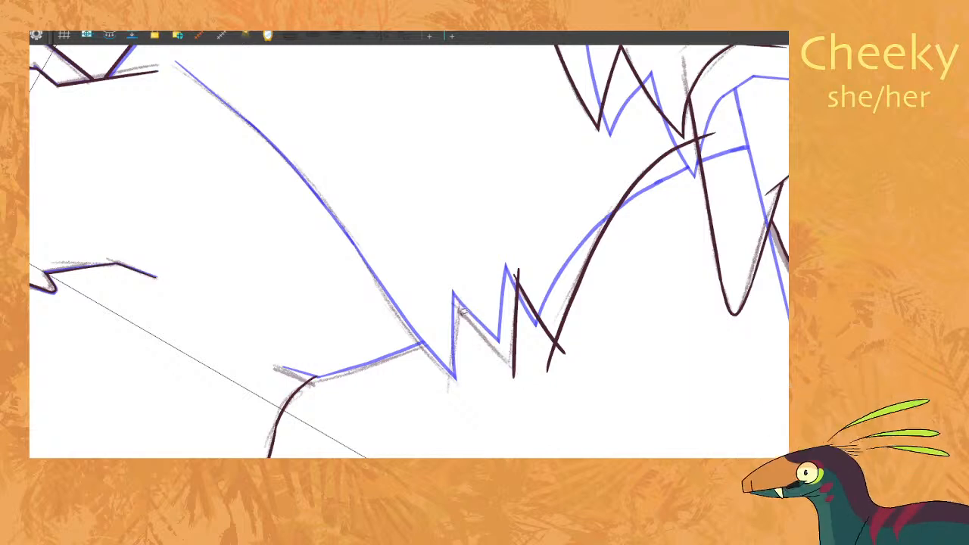
{"action": "left_click_drag", "start_coordinate": [453, 304], "coordinate": [530, 382]}
{"action": "left_click_drag", "start_coordinate": [459, 300], "coordinate": [450, 399]}
{"action": "key", "text": "ctrl+z"}
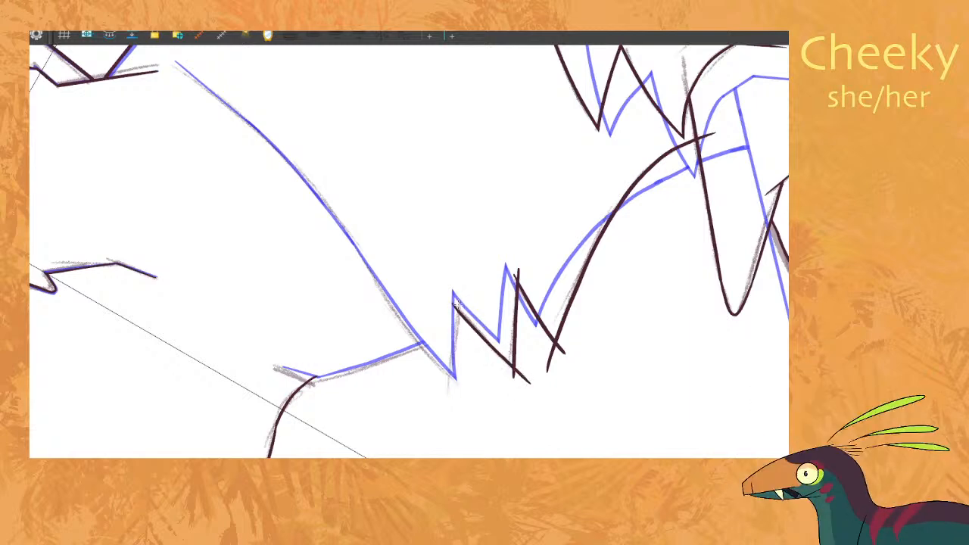
{"action": "left_click_drag", "start_coordinate": [459, 294], "coordinate": [457, 400]}
{"action": "key", "text": "Right"}
{"action": "key", "text": "Left"}
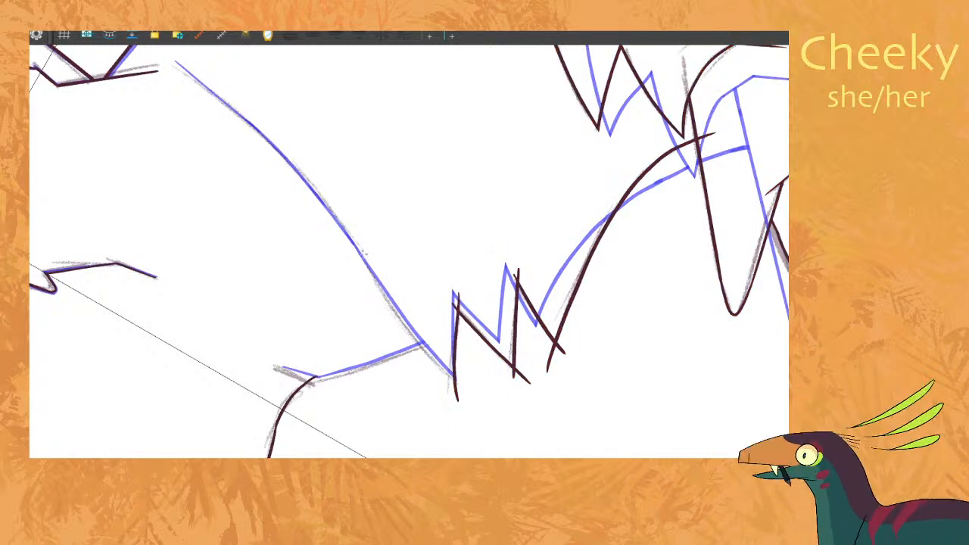
Ink the long shoulder line up to the last fur tuft and trim the overshooting ends of the tufts and neck line.
{"action": "left_click_drag", "start_coordinate": [177, 64], "coordinate": [319, 199]}
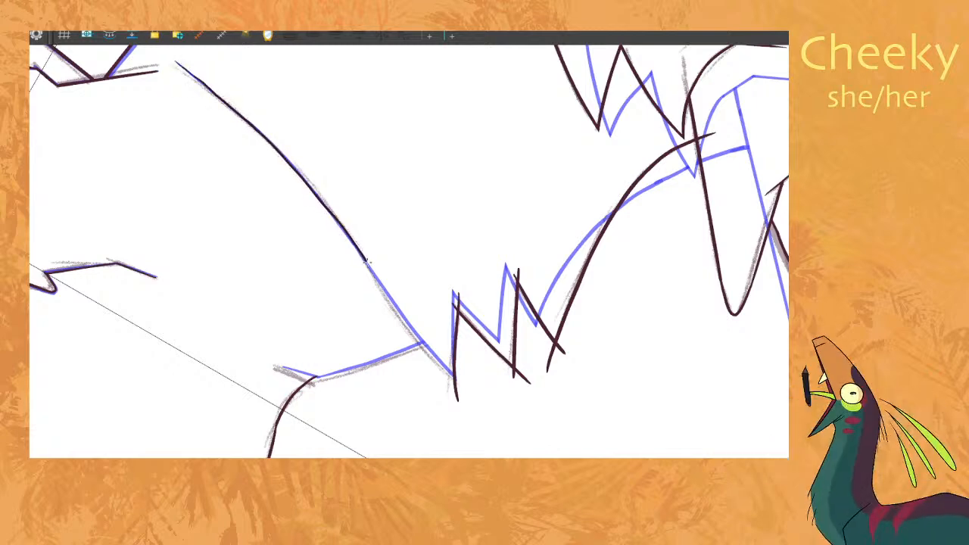
{"action": "mouse_move", "coordinate": [384, 288]}
{"action": "left_mouse_down"}
{"action": "mouse_move", "coordinate": [453, 379]}
{"action": "mouse_move", "coordinate": [453, 397]}
{"action": "left_mouse_up"}
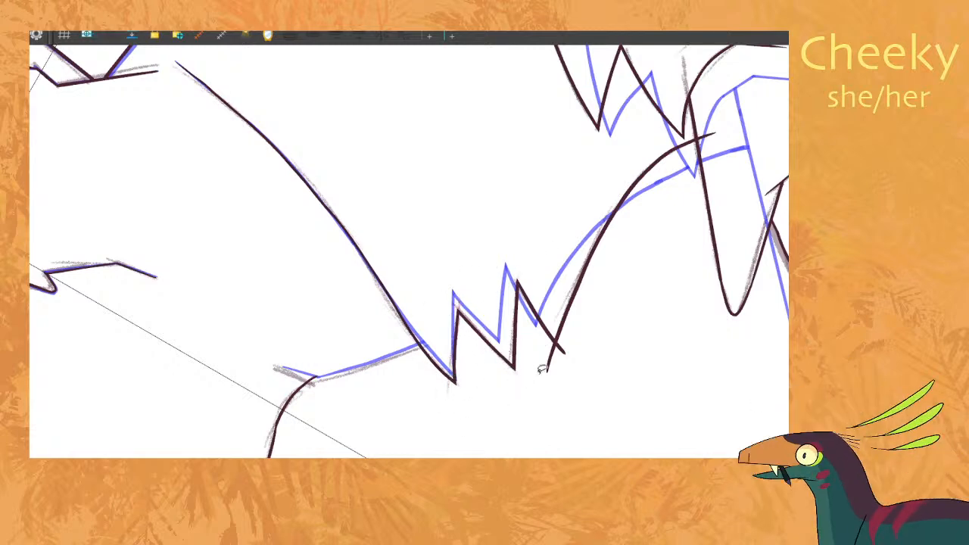
{"action": "left_click_drag", "start_coordinate": [706, 125], "coordinate": [713, 151]}
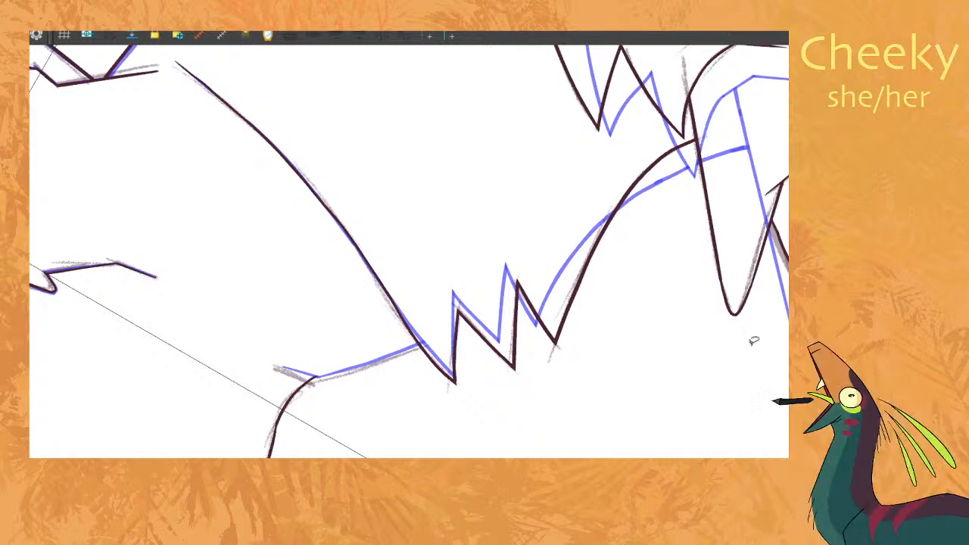
{"action": "scroll", "coordinate": [707, 305], "scroll_direction": "down", "scroll_amount": 5}
{"action": "scroll", "coordinate": [580, 318], "scroll_direction": "up", "scroll_amount": 5}
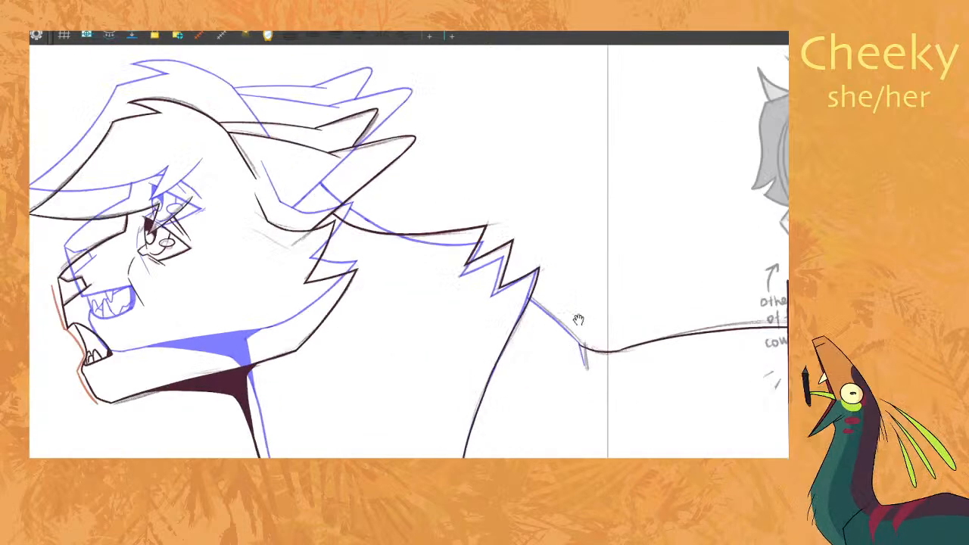
Ink the line joining the last fur tuft to the back with its short shoulder crease, and trim the overlapping end.
{"action": "key", "text": "c"}
{"action": "key", "text": "c"}
{"action": "left_click_drag", "start_coordinate": [625, 266], "coordinate": [587, 281]}
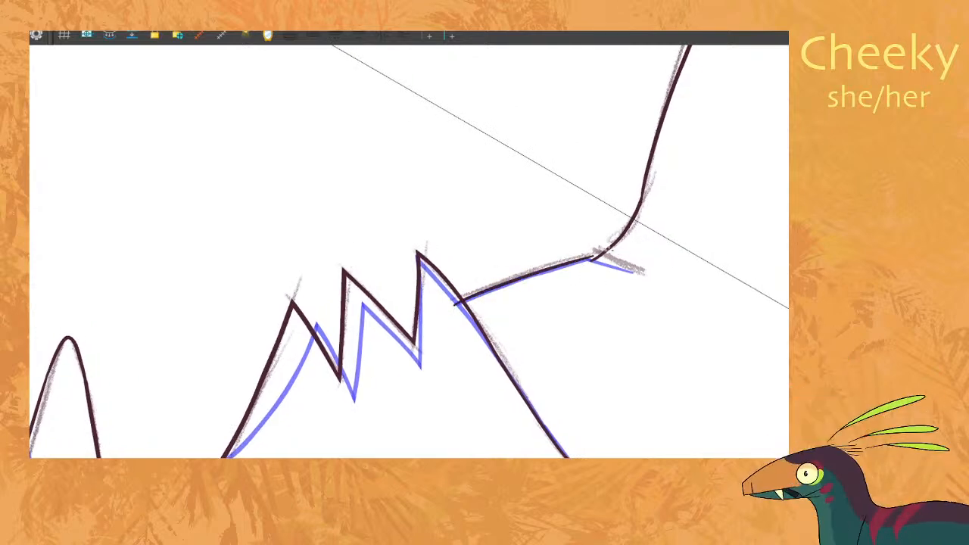
{"action": "left_click_drag", "start_coordinate": [452, 303], "coordinate": [593, 260]}
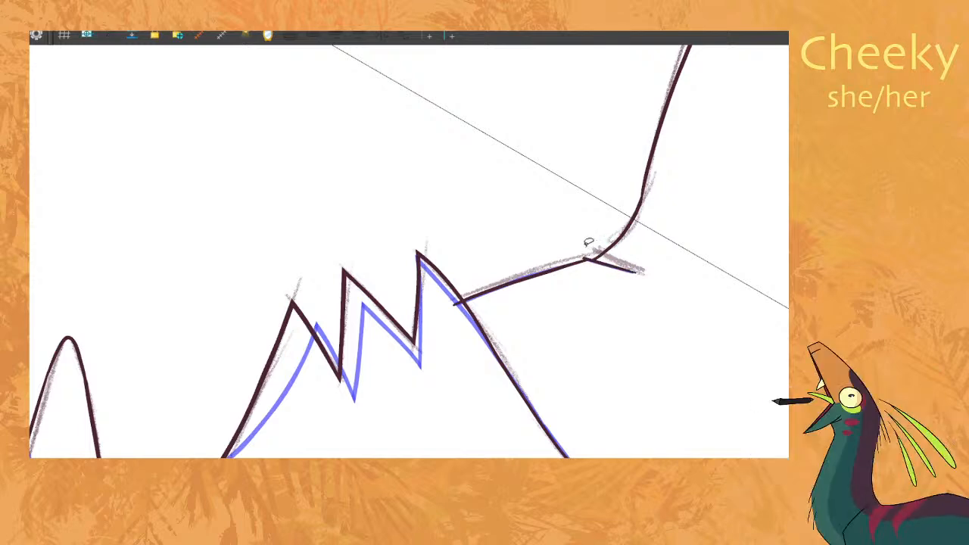
{"action": "left_click", "coordinate": [459, 305]}
{"action": "key", "text": "v"}
{"action": "key", "text": "v"}
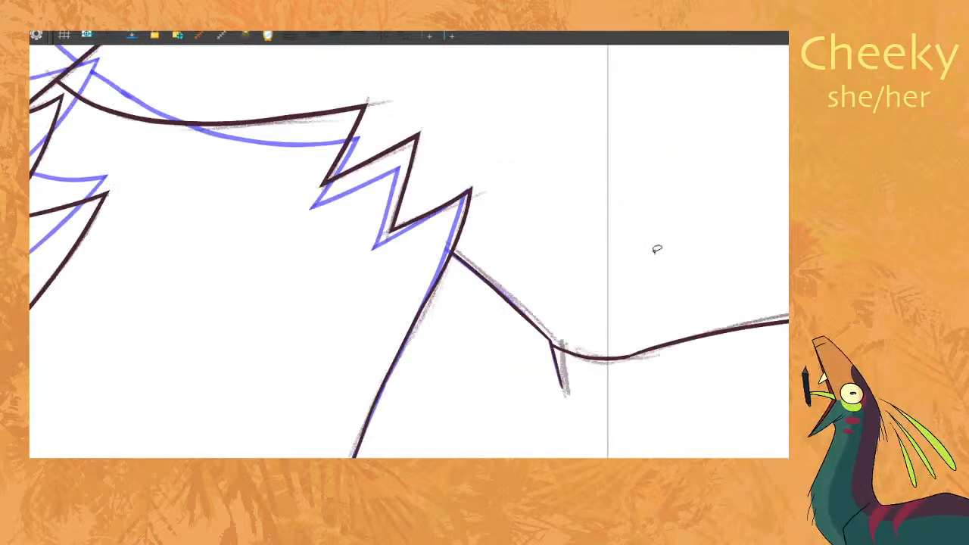
{"action": "scroll", "coordinate": [640, 256], "scroll_direction": "down", "scroll_amount": 5}
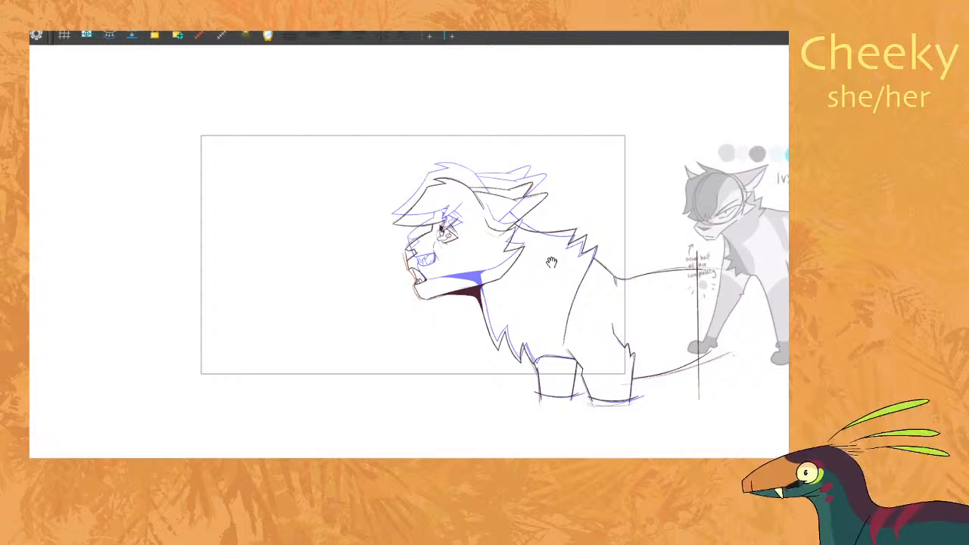
Turn off the onion skin and step back through the earlier drawings to check the inked cat across the animation.
{"action": "key", "text": "alt+o"}
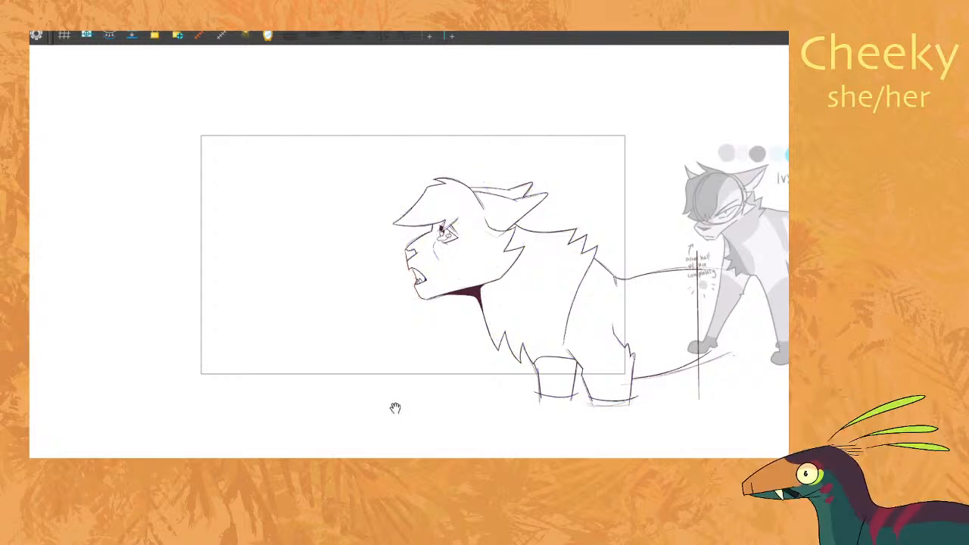
{"action": "scroll", "coordinate": [505, 391], "scroll_direction": "up", "scroll_amount": 4}
{"action": "key", "text": "comma"}
{"action": "scroll", "coordinate": [586, 362], "scroll_direction": "down", "scroll_amount": 8}
{"action": "key", "text": "comma"}
{"action": "key", "text": "comma"}
{"action": "key", "text": "comma"}
{"action": "key", "text": "comma"}
{"action": "key", "text": "comma"}
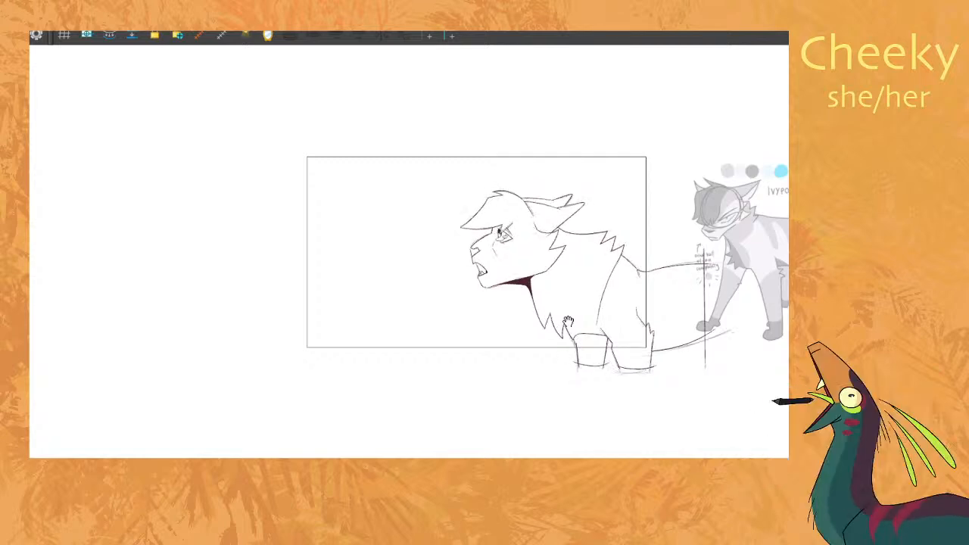
{"action": "key", "text": "comma"}
{"action": "key", "text": "comma"}
{"action": "key", "text": "comma"}
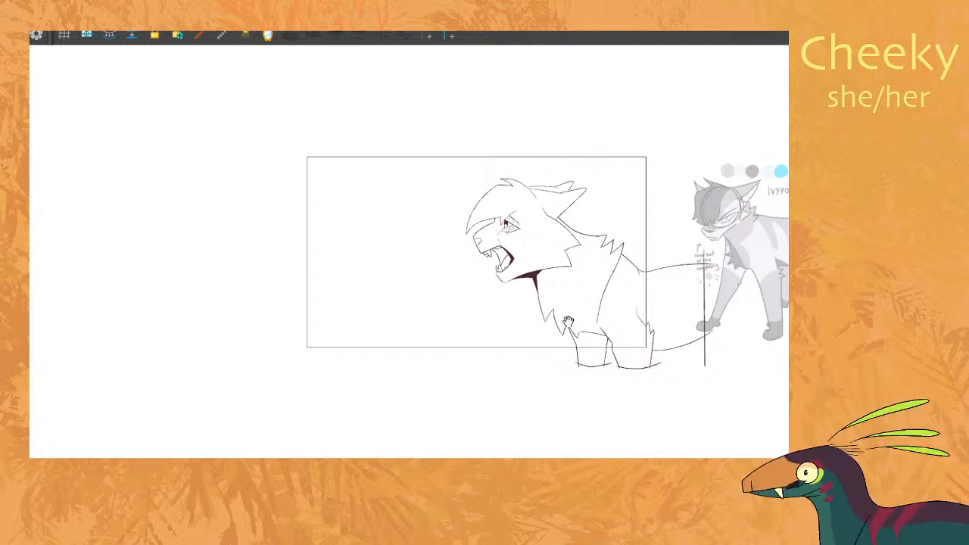
{"action": "key", "text": "comma"}
{"action": "scroll", "coordinate": [567, 321], "scroll_direction": "up", "scroll_amount": 2}
{"action": "key", "text": "comma"}
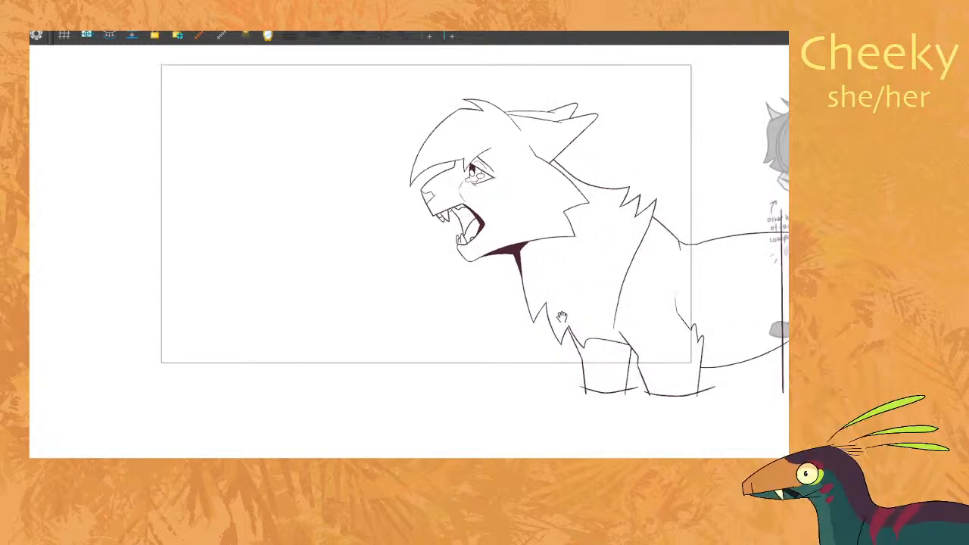
{"action": "key", "text": "comma"}
{"action": "key", "text": "comma"}
{"action": "key", "text": "comma"}
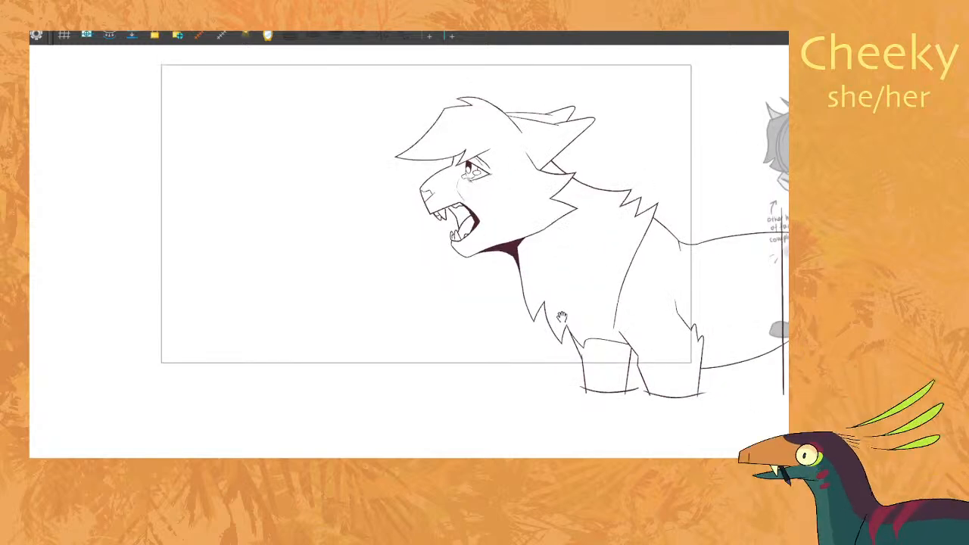
{"action": "key", "text": "comma"}
{"action": "key", "text": "comma"}
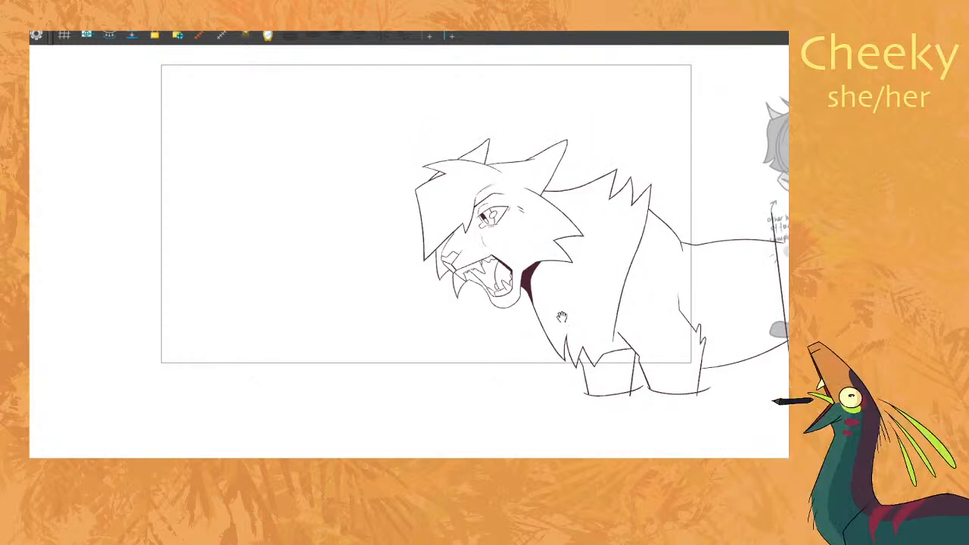
{"action": "scroll", "coordinate": [538, 305], "scroll_direction": "up", "scroll_amount": 2}
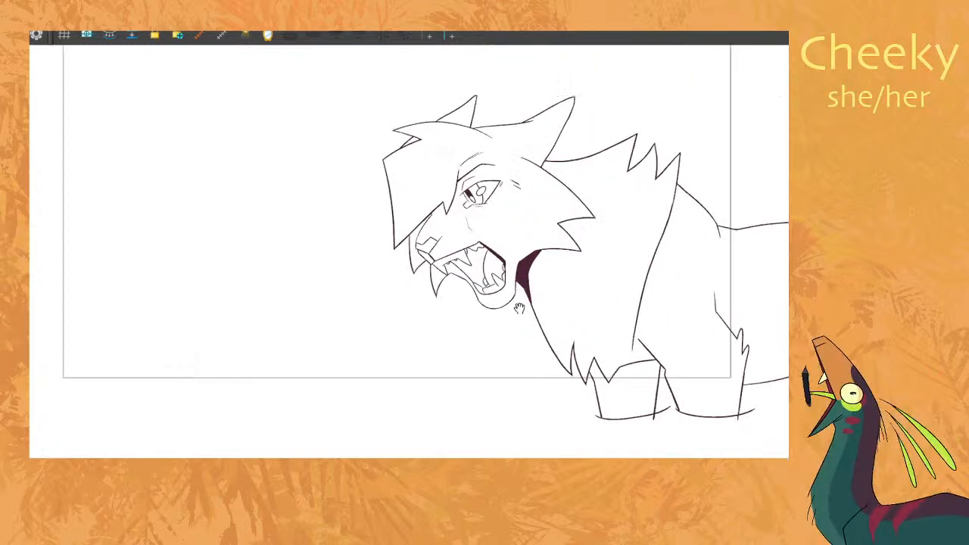
Bring back the timeline below the drawing area and compare the partial head drawing on frame 38 with frame 37.
{"action": "left_click_drag", "start_coordinate": [519, 307], "coordinate": [507, 317]}
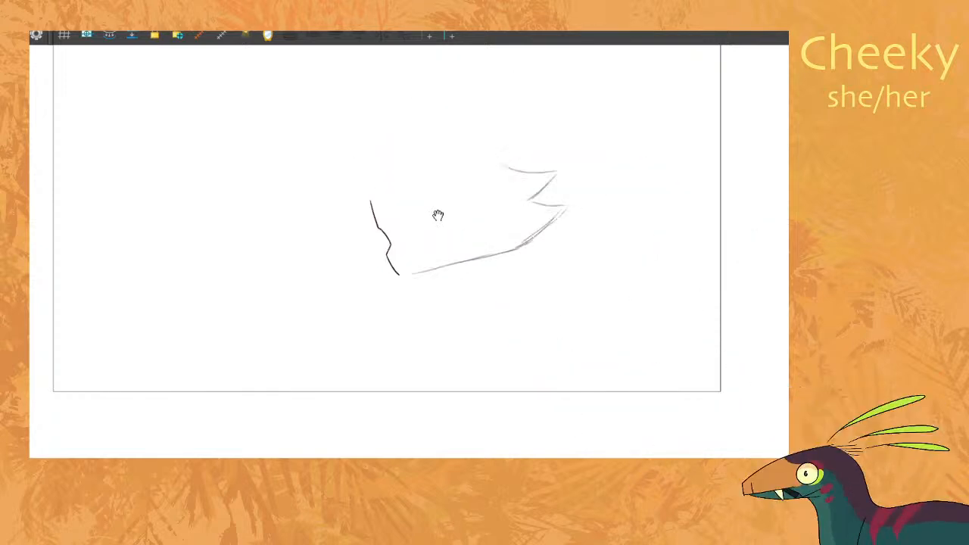
{"action": "key", "text": "ctrl+f"}
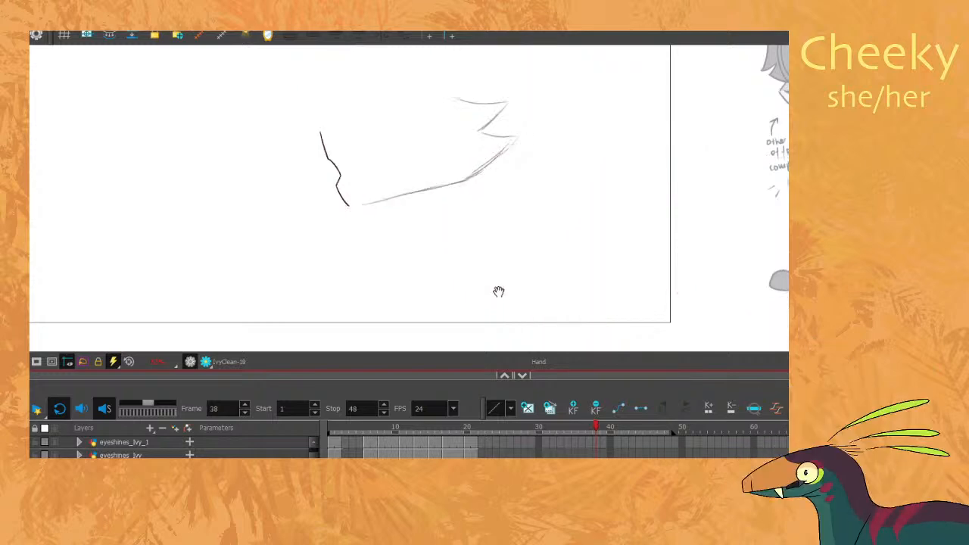
{"action": "scroll", "coordinate": [499, 297], "scroll_direction": "down", "scroll_amount": 4}
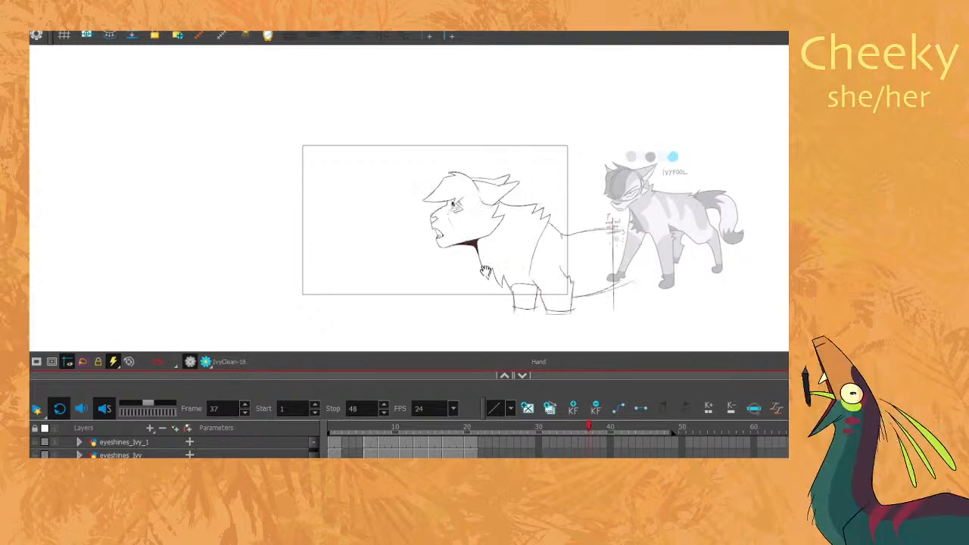
{"action": "scroll", "coordinate": [462, 271], "scroll_direction": "up", "scroll_amount": 4}
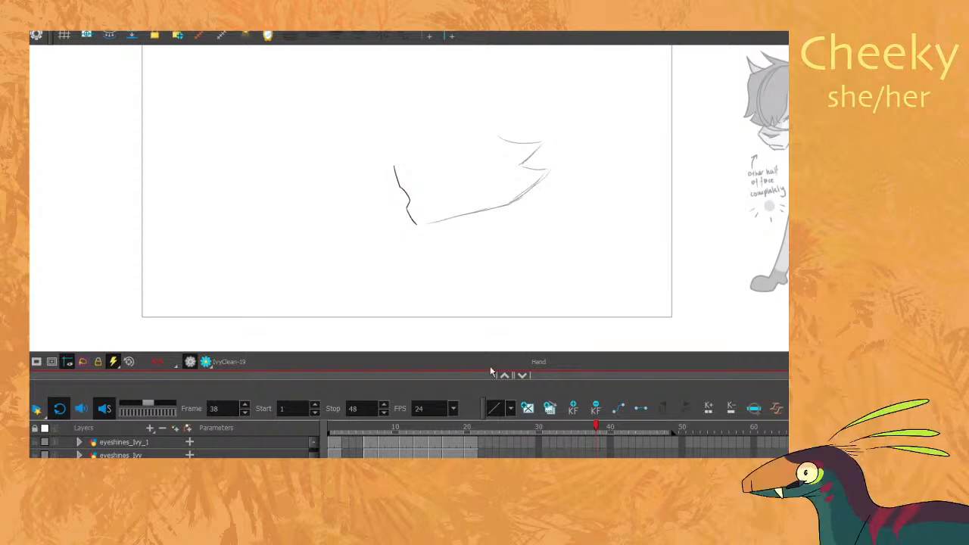
Return to the IvyClean drawing on frame 38, turn on its onion skin and hide the timeline for close-up inking.
{"action": "scroll", "coordinate": [599, 451], "scroll_direction": "down", "scroll_amount": 3}
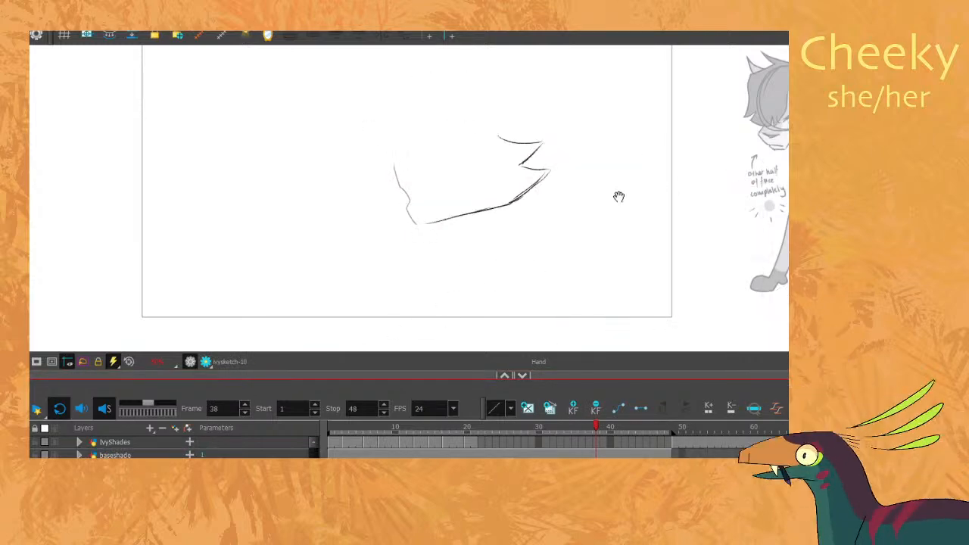
{"action": "key", "text": "comma"}
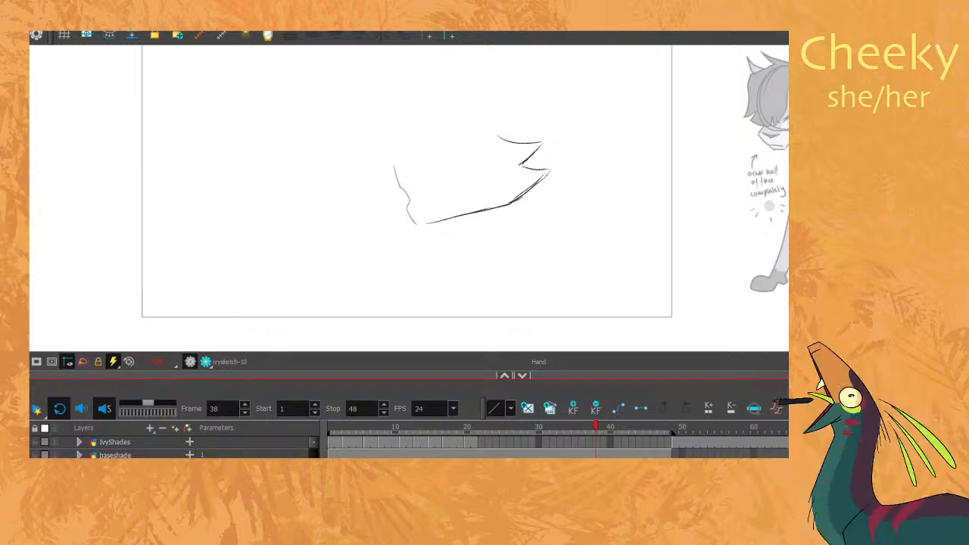
{"action": "scroll", "coordinate": [555, 448], "scroll_direction": "up", "scroll_amount": 4}
{"action": "left_click", "coordinate": [151, 484]}
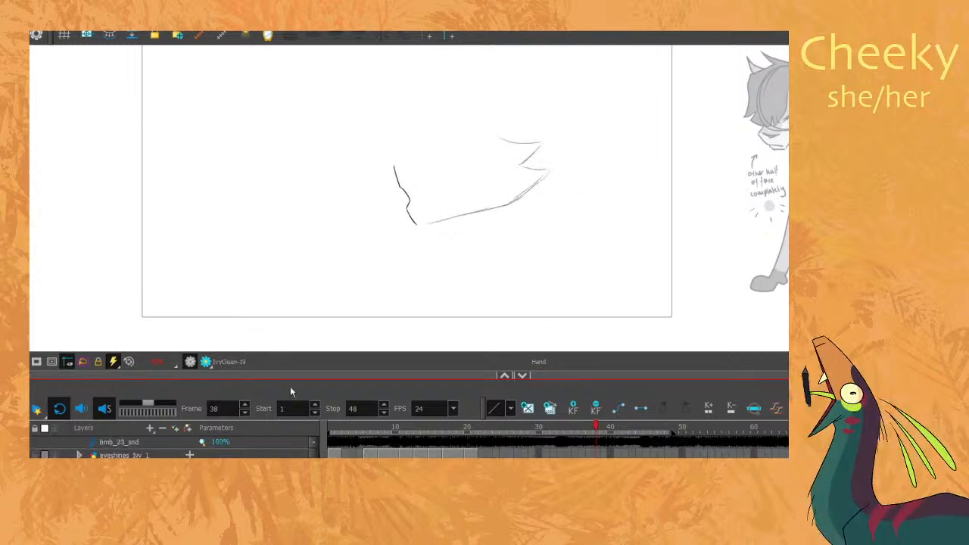
{"action": "key", "text": "alt+o"}
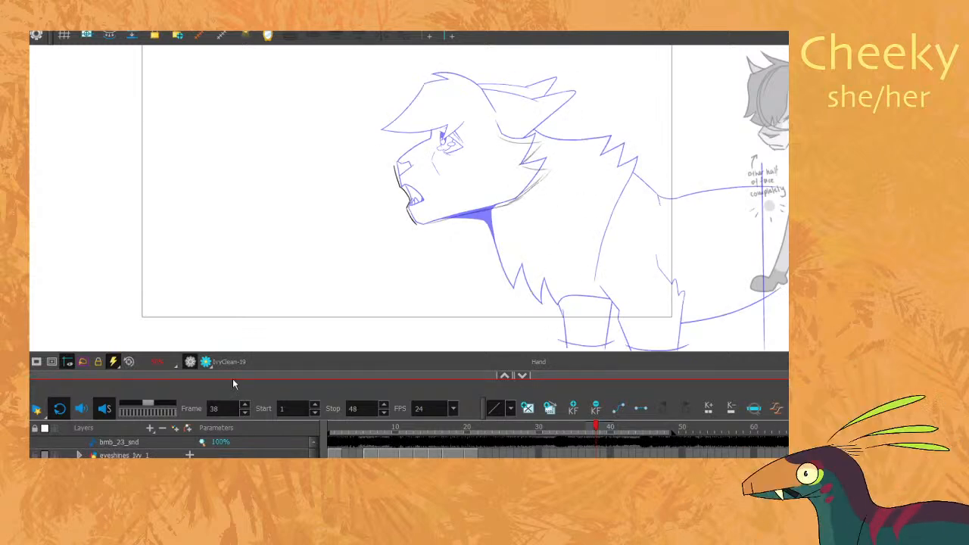
{"action": "left_click", "coordinate": [524, 377]}
{"action": "scroll", "coordinate": [465, 277], "scroll_direction": "up", "scroll_amount": 3}
{"action": "left_click_drag", "start_coordinate": [445, 190], "coordinate": [457, 227]}
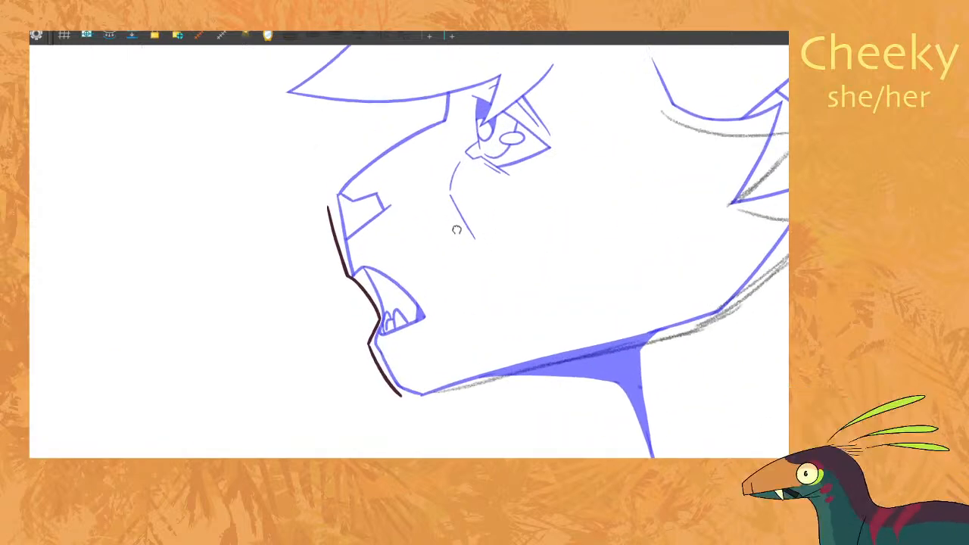
Ink the chin curve, trim its overlap with the muzzle line, and ink the long jaw line back to the cheek.
{"action": "key", "text": "."}
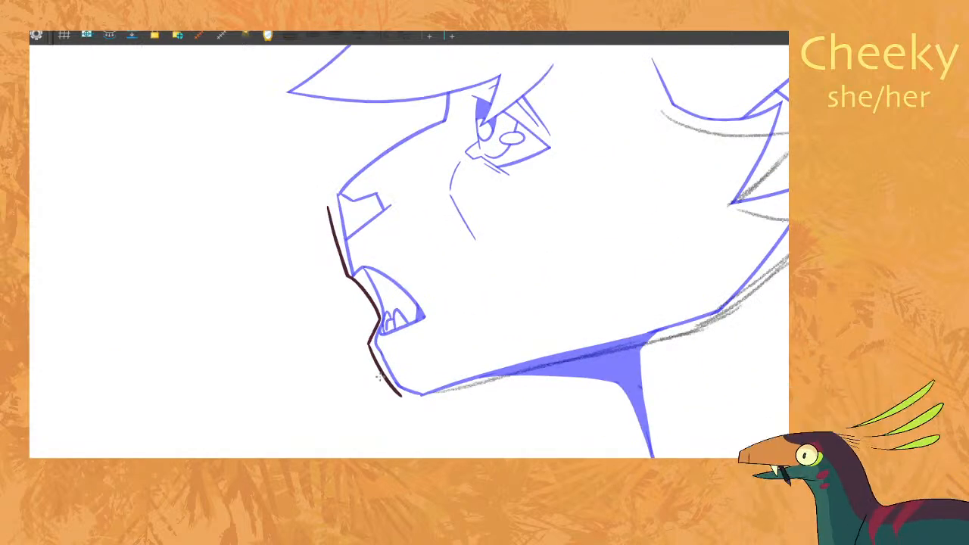
{"action": "mouse_move", "coordinate": [388, 391]}
{"action": "left_mouse_down"}
{"action": "mouse_move", "coordinate": [421, 394]}
{"action": "mouse_move", "coordinate": [389, 394]}
{"action": "left_mouse_up"}
{"action": "key", "text": "Delete"}
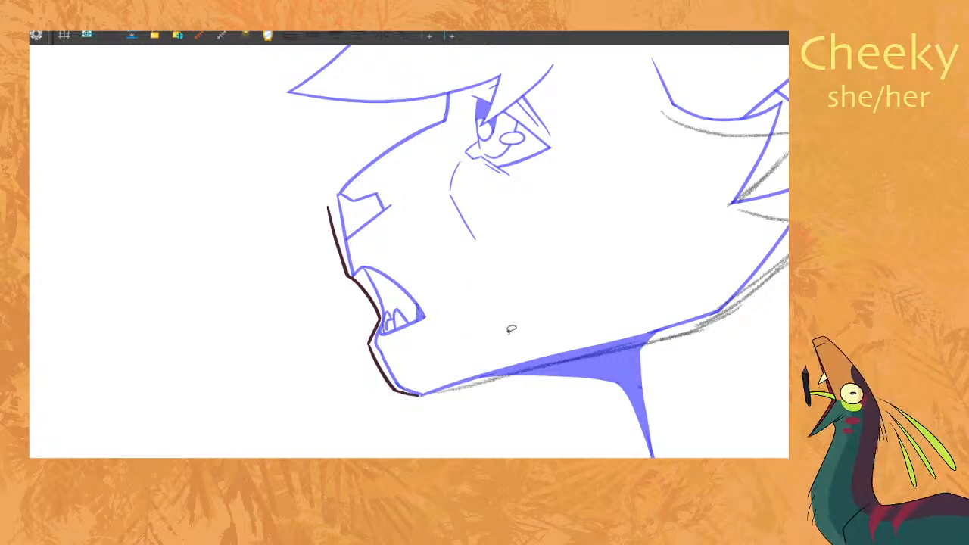
{"action": "key", "text": "f"}
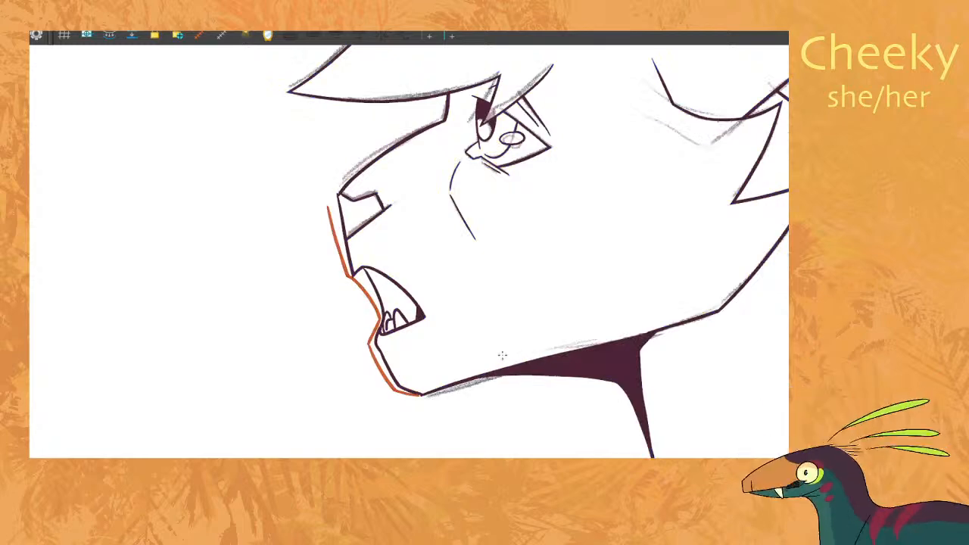
{"action": "key", "text": "g"}
{"action": "left_click_drag", "start_coordinate": [420, 395], "coordinate": [710, 322]}
{"action": "key", "text": "ctrl+z"}
{"action": "mouse_move", "coordinate": [421, 394]}
{"action": "left_mouse_down"}
{"action": "mouse_move", "coordinate": [739, 312]}
{"action": "mouse_move", "coordinate": [716, 318]}
{"action": "mouse_move", "coordinate": [788, 264]}
{"action": "left_mouse_up"}
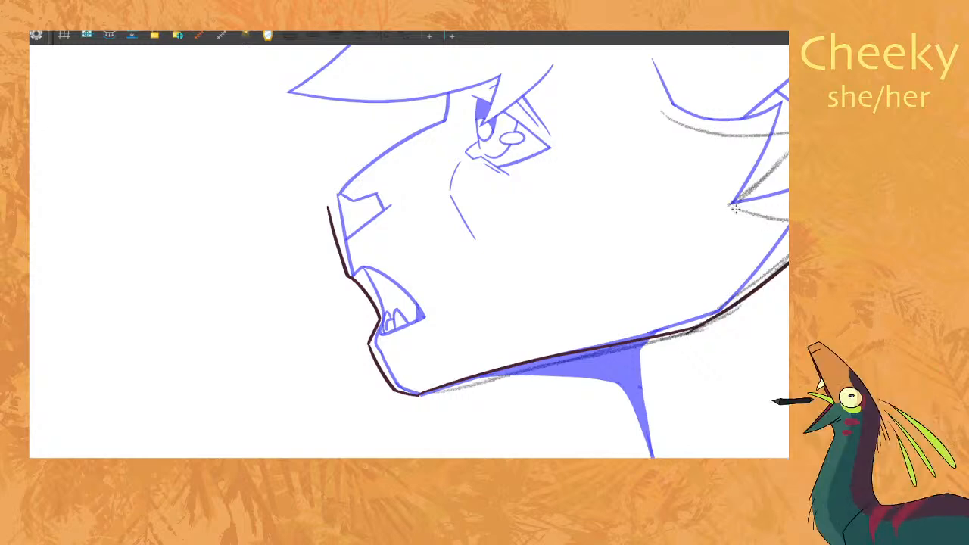
Ink the two lines meeting at the notch between the cheek fur tufts.
{"action": "left_click_drag", "start_coordinate": [731, 208], "coordinate": [789, 219]}
{"action": "mouse_move", "coordinate": [725, 209]}
{"action": "left_mouse_down"}
{"action": "mouse_move", "coordinate": [789, 160]}
{"action": "mouse_move", "coordinate": [713, 221]}
{"action": "mouse_move", "coordinate": [725, 215]}
{"action": "left_mouse_up"}
{"action": "key", "text": "ctrl+z"}
{"action": "key", "text": "e"}
{"action": "key", "text": "p"}
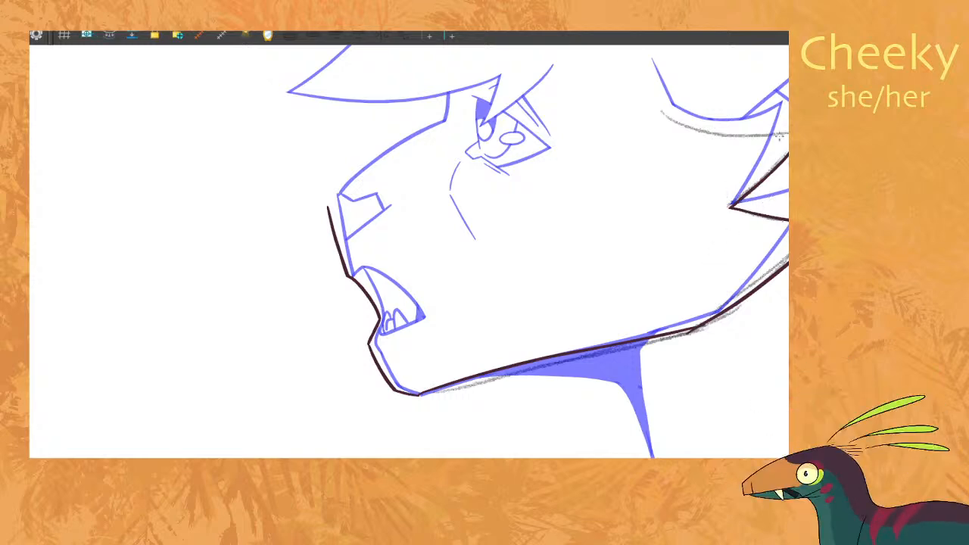
Ink the top edge of the upper cheek tuft and the short slanted line rising from its inner end.
{"action": "mouse_move", "coordinate": [789, 134]}
{"action": "left_mouse_down"}
{"action": "mouse_move", "coordinate": [660, 118]}
{"action": "mouse_move", "coordinate": [789, 136]}
{"action": "left_mouse_up"}
{"action": "key", "text": "ctrl+z"}
{"action": "key", "text": "ctrl+z"}
{"action": "left_click_drag", "start_coordinate": [675, 121], "coordinate": [789, 133]}
{"action": "key", "text": "ctrl+z"}
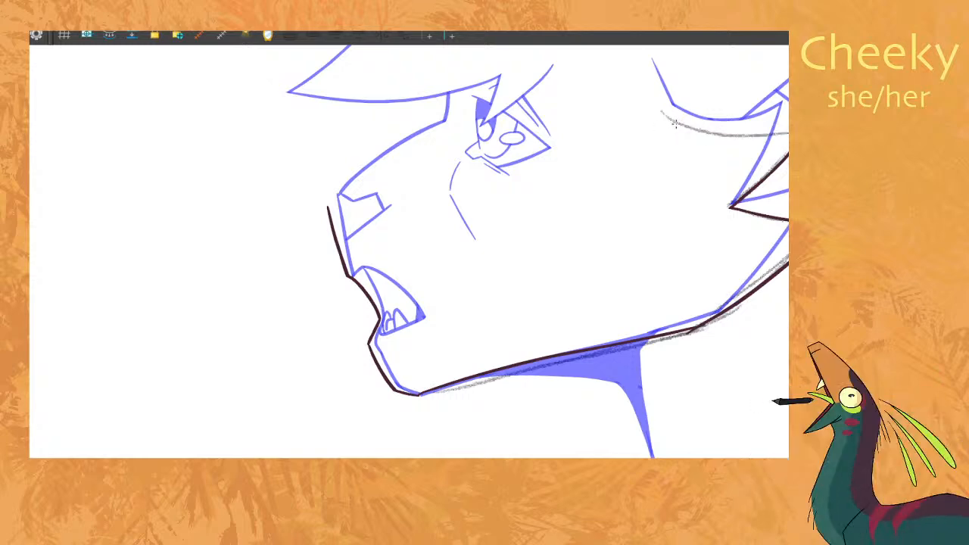
{"action": "left_click_drag", "start_coordinate": [673, 122], "coordinate": [789, 135]}
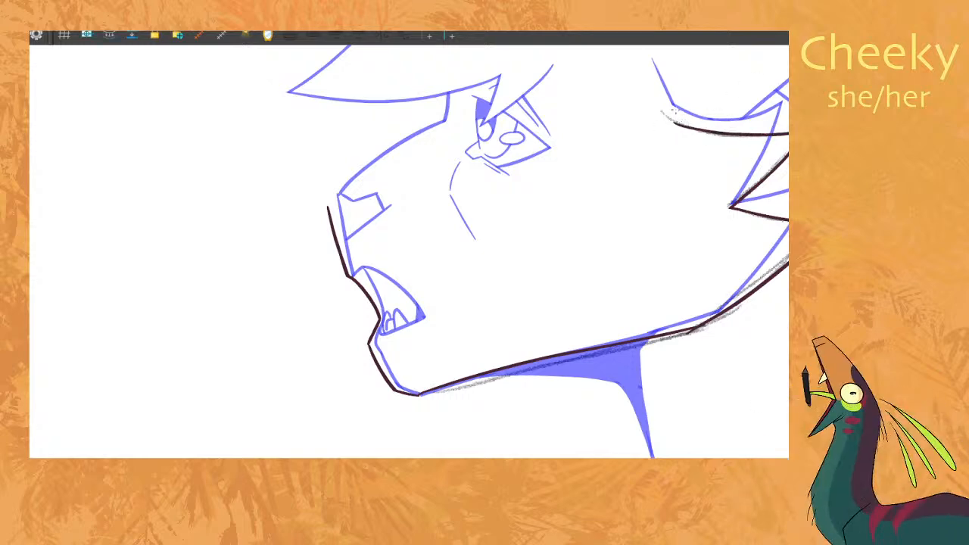
{"action": "left_click_drag", "start_coordinate": [668, 106], "coordinate": [680, 131]}
{"action": "key", "text": "ctrl+z"}
{"action": "mouse_move", "coordinate": [652, 72]}
{"action": "left_mouse_down"}
{"action": "mouse_move", "coordinate": [683, 136]}
{"action": "mouse_move", "coordinate": [679, 119]}
{"action": "mouse_move", "coordinate": [675, 136]}
{"action": "left_mouse_up"}
Trim the overlapping end at the jaw corner and pull in the tip of the upper cheek tuft.
{"action": "key", "text": "alt+t"}
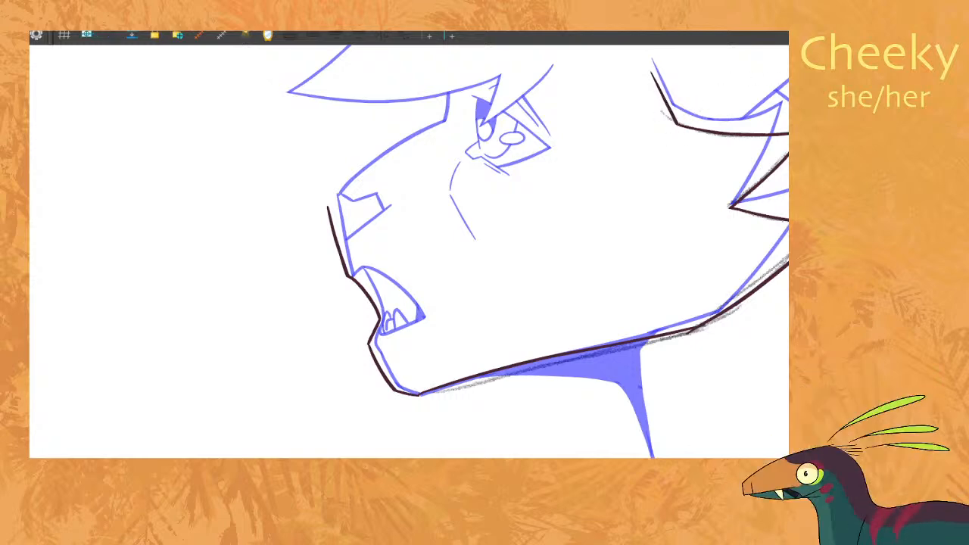
{"action": "left_click_drag", "start_coordinate": [693, 337], "coordinate": [699, 322]}
{"action": "key", "text": "Delete"}
{"action": "key", "text": "shift+m"}
{"action": "key", "text": "f"}
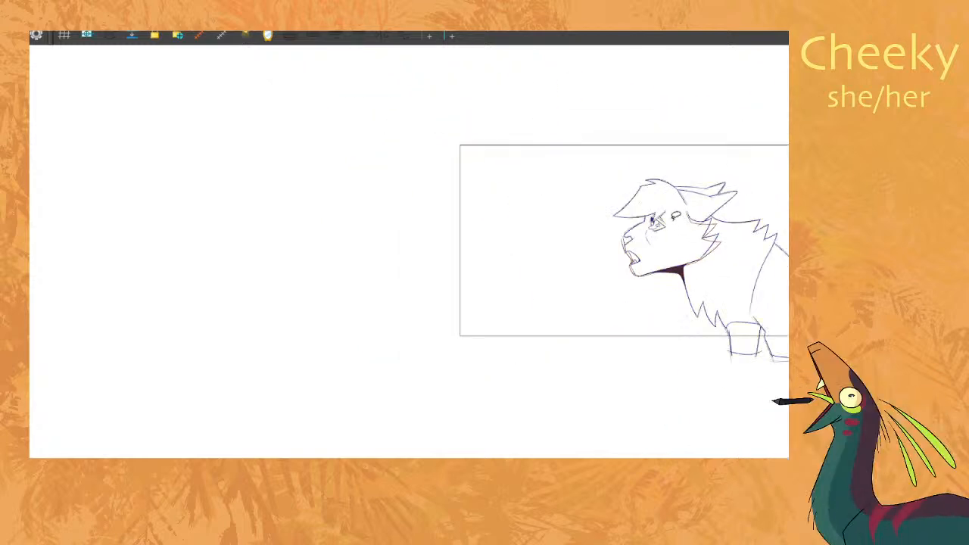
{"action": "key", "text": "g"}
{"action": "key", "text": "f"}
{"action": "key", "text": "g"}
{"action": "scroll", "coordinate": [697, 217], "scroll_direction": "up", "scroll_amount": 6}
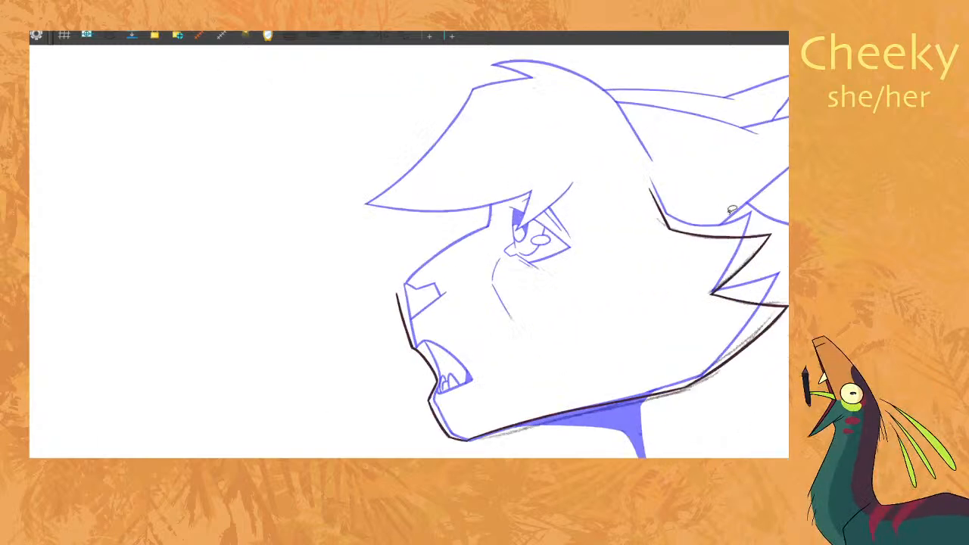
{"action": "mouse_move", "coordinate": [779, 235]}
{"action": "left_mouse_down"}
{"action": "mouse_move", "coordinate": [745, 202]}
{"action": "mouse_move", "coordinate": [713, 224]}
{"action": "mouse_move", "coordinate": [781, 251]}
{"action": "left_mouse_up"}
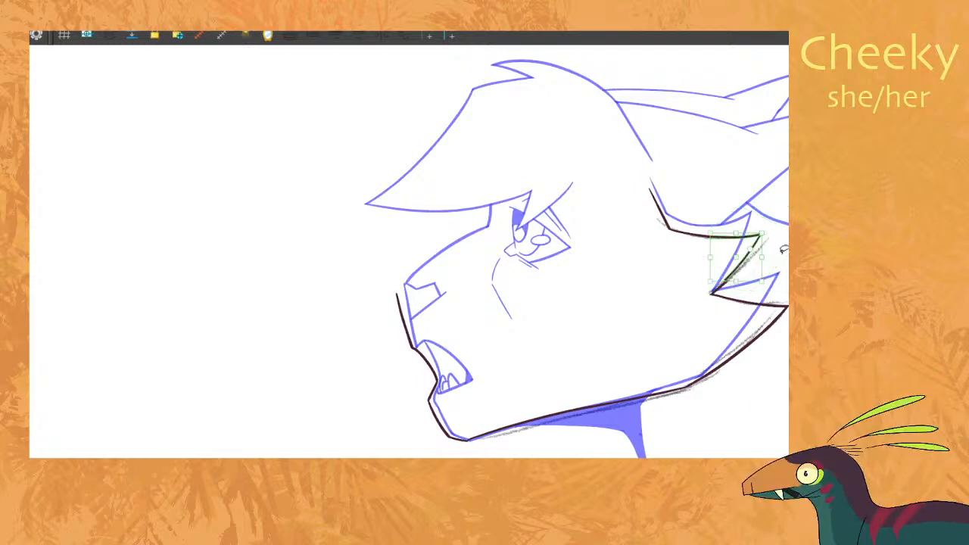
{"action": "left_click_drag", "start_coordinate": [738, 280], "coordinate": [736, 284]}
{"action": "key", "text": "Escape"}
Compare the inked jaw and cheek fur on frame 38 with the neighbouring drawing.
{"action": "key", "text": "period"}
{"action": "key", "text": "comma"}
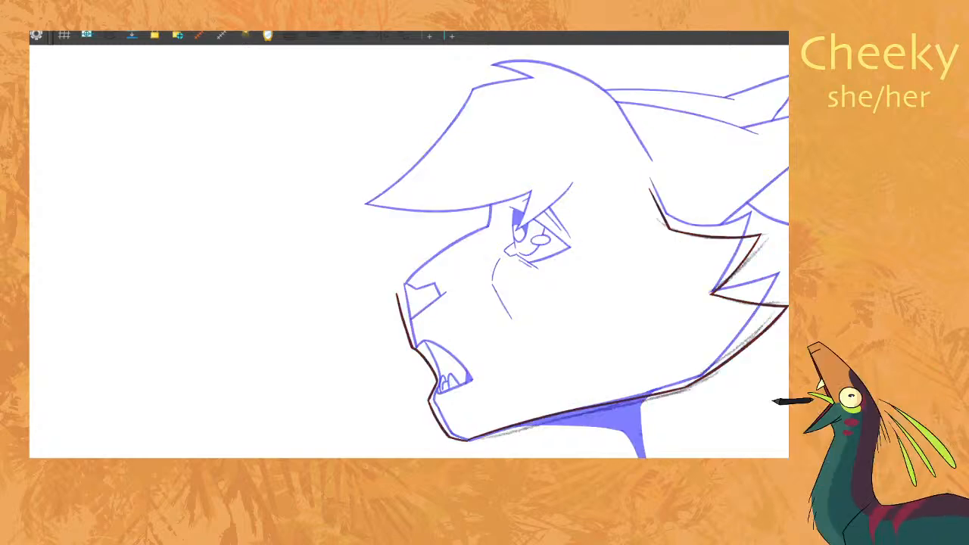
{"action": "key", "text": "ctrl+d"}
{"action": "key", "text": "Escape"}
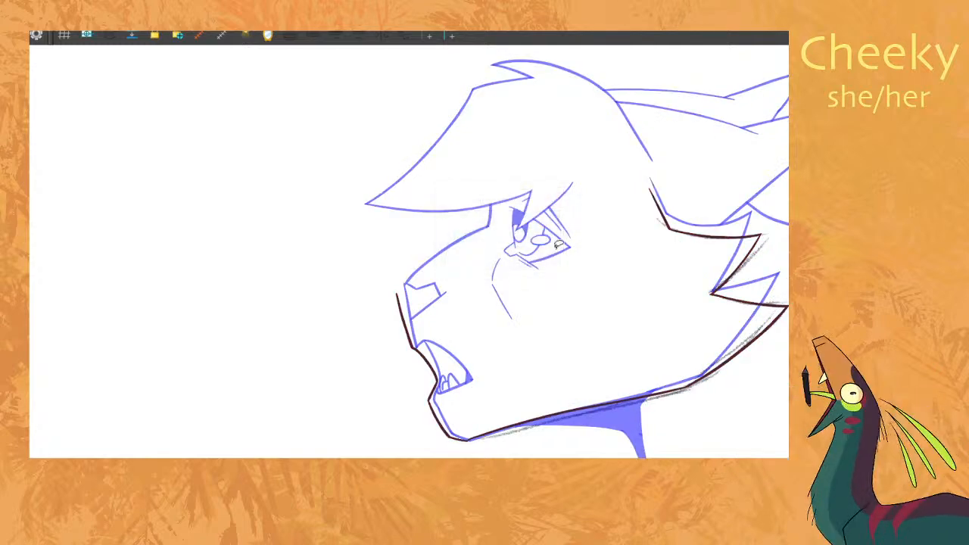
{"action": "left_click_drag", "start_coordinate": [586, 397], "coordinate": [600, 396]}
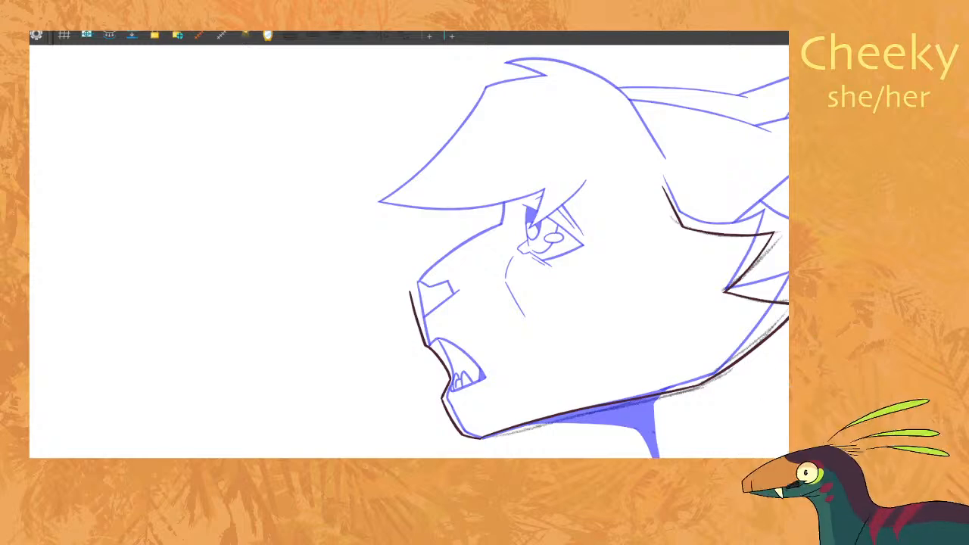
{"action": "key", "text": "period"}
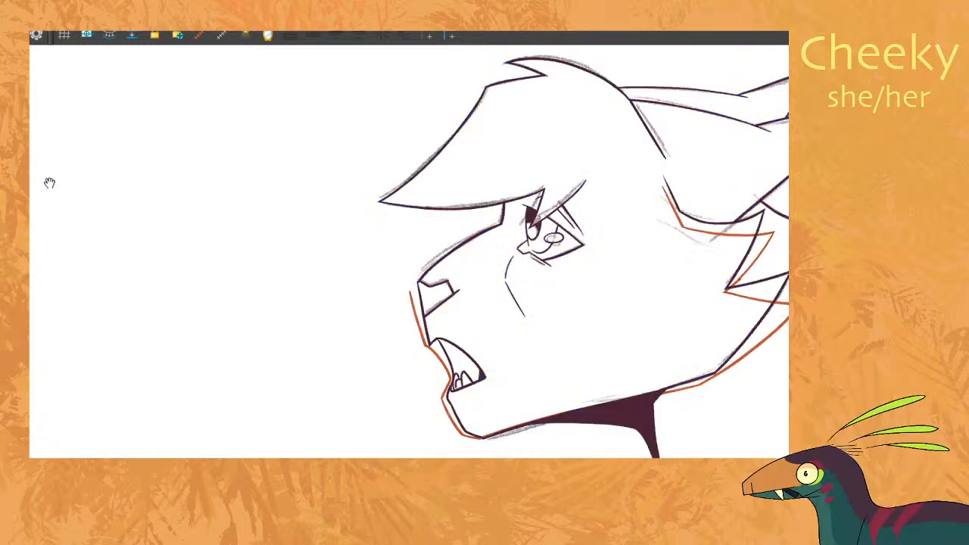
{"action": "key", "text": "comma"}
Turn off the onion skin and shift the cheek fur and the back part of the jaw slightly toward the muzzle.
{"action": "key", "text": "shift+Return"}
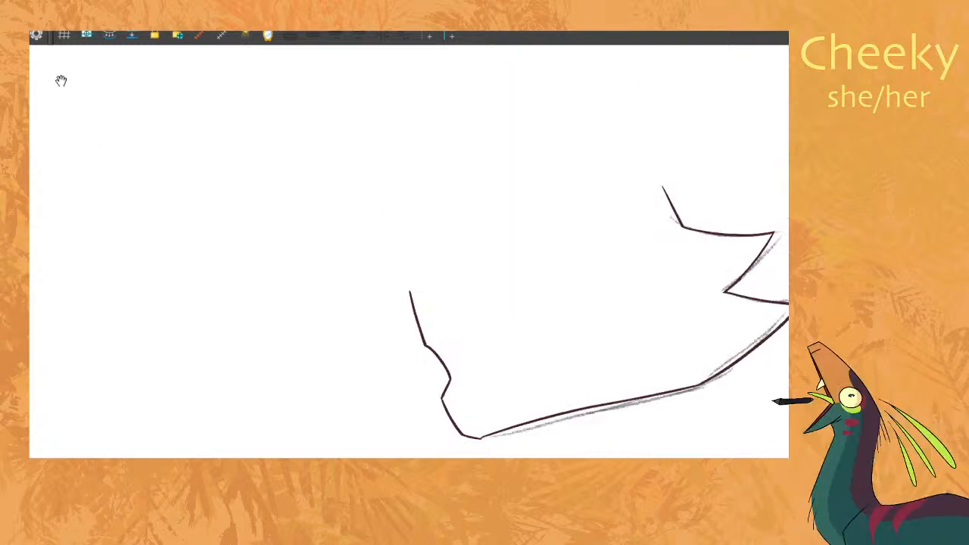
{"action": "mouse_move", "coordinate": [622, 340]}
{"action": "left_mouse_down"}
{"action": "mouse_move", "coordinate": [639, 430]}
{"action": "mouse_move", "coordinate": [619, 158]}
{"action": "mouse_move", "coordinate": [775, 310]}
{"action": "mouse_move", "coordinate": [758, 341]}
{"action": "left_mouse_up"}
{"action": "key", "text": "Escape"}
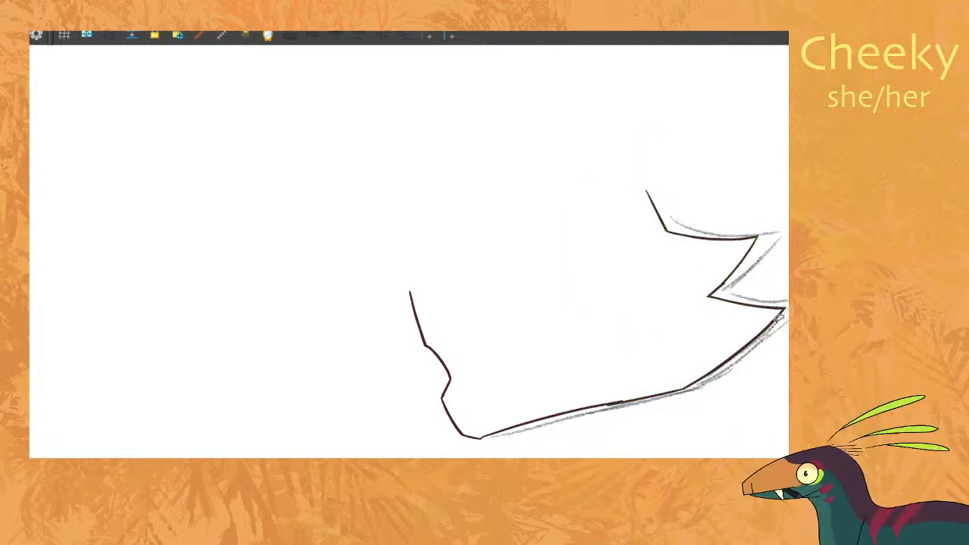
{"action": "mouse_move", "coordinate": [619, 103]}
{"action": "left_mouse_down"}
{"action": "mouse_move", "coordinate": [638, 375]}
{"action": "mouse_move", "coordinate": [674, 394]}
{"action": "left_mouse_up"}
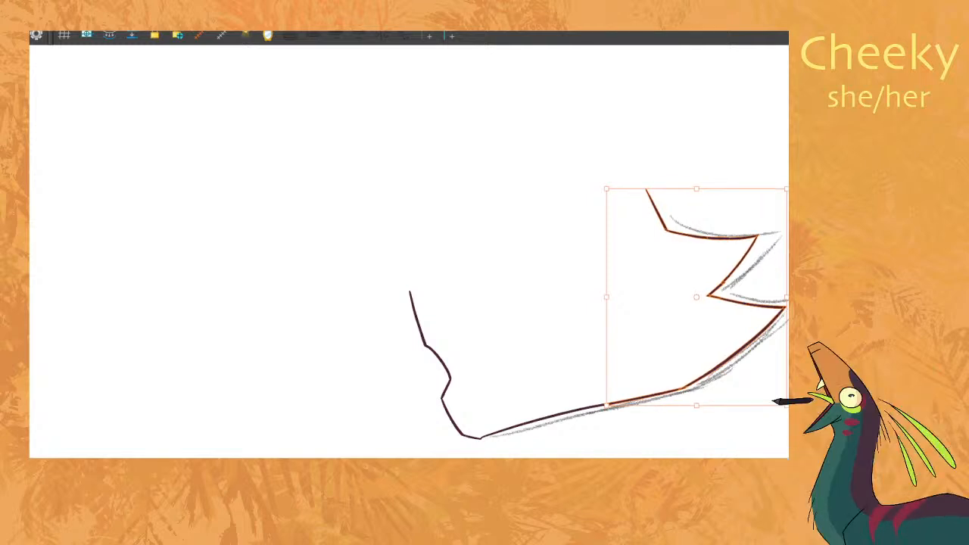
{"action": "key", "text": "Escape"}
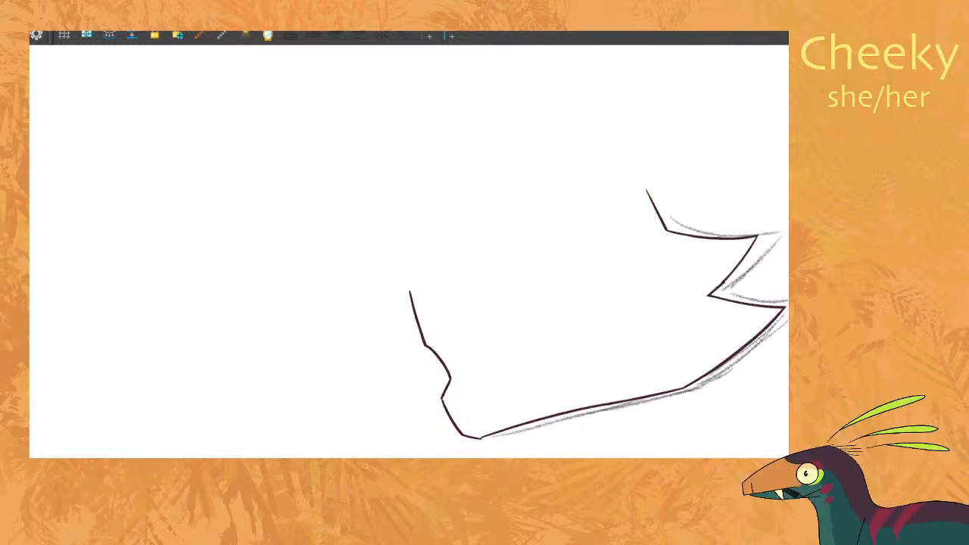
{"action": "left_click", "coordinate": [747, 250]}
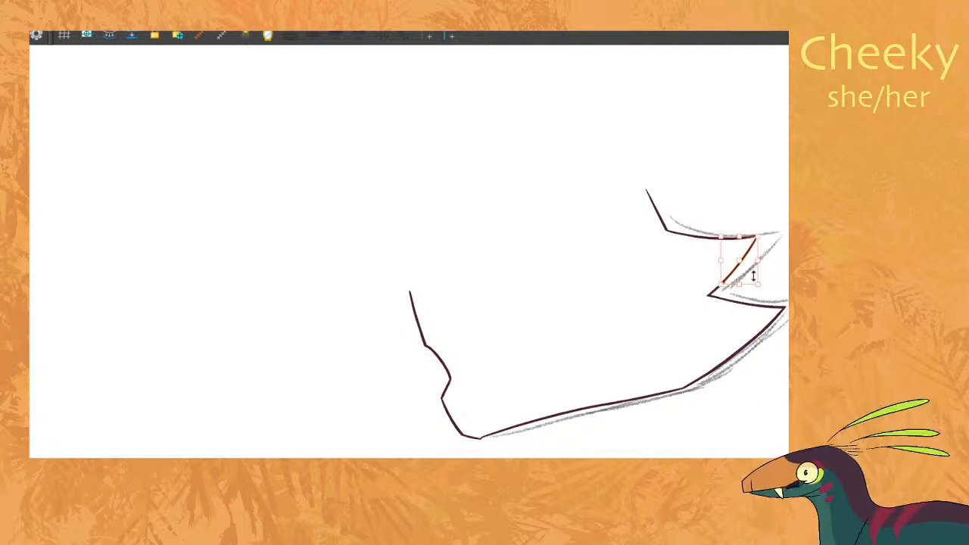
{"action": "key", "text": "Escape"}
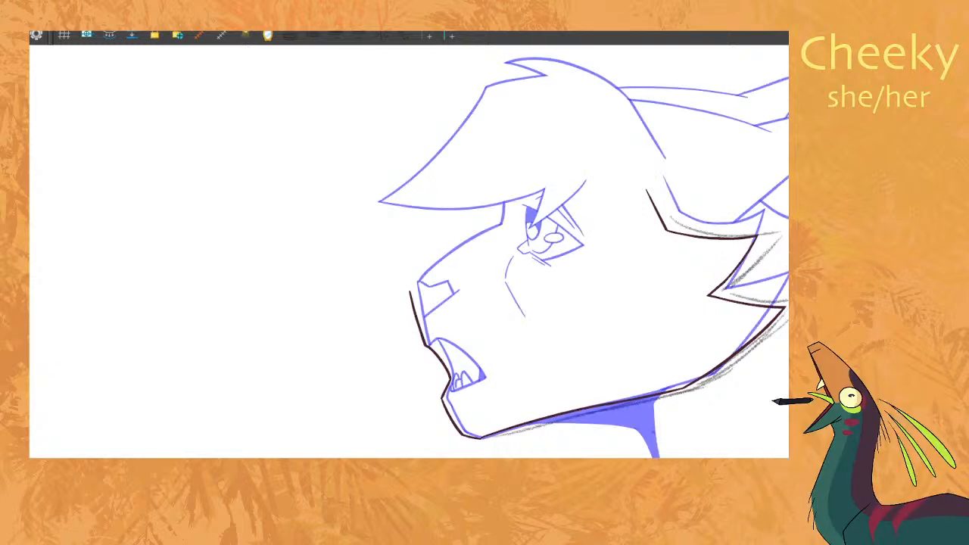
Ink the bridge of the muzzle and the short brow line above it, and nudge the brow line slightly forward.
{"action": "mouse_move", "coordinate": [413, 287]}
{"action": "left_mouse_down"}
{"action": "mouse_move", "coordinate": [495, 237]}
{"action": "mouse_move", "coordinate": [501, 206]}
{"action": "left_mouse_up"}
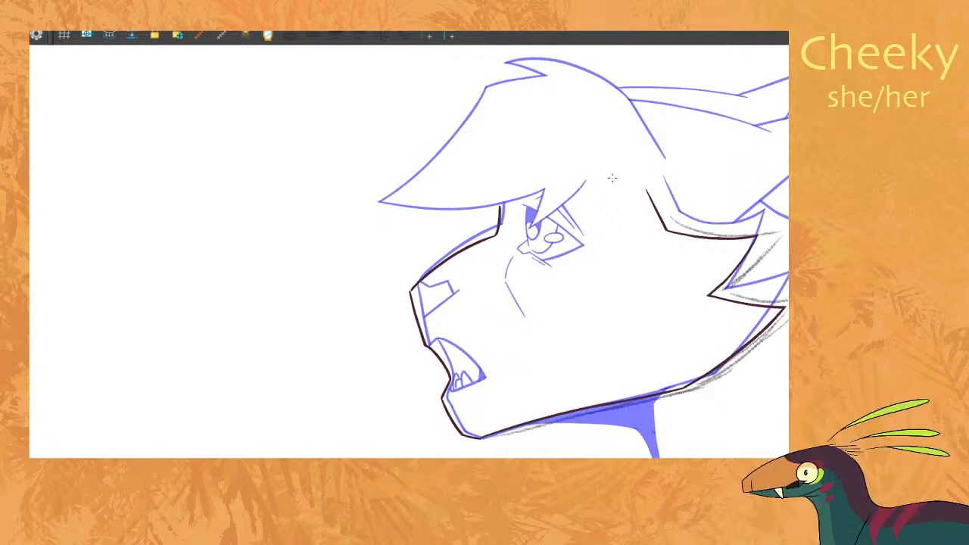
{"action": "key", "text": "comma"}
{"action": "key", "text": "period"}
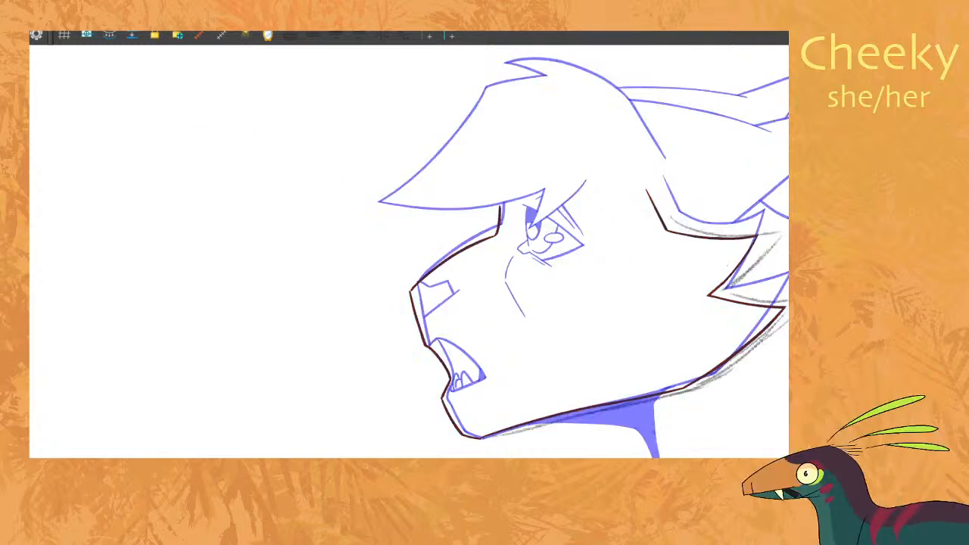
{"action": "left_click", "coordinate": [500, 217]}
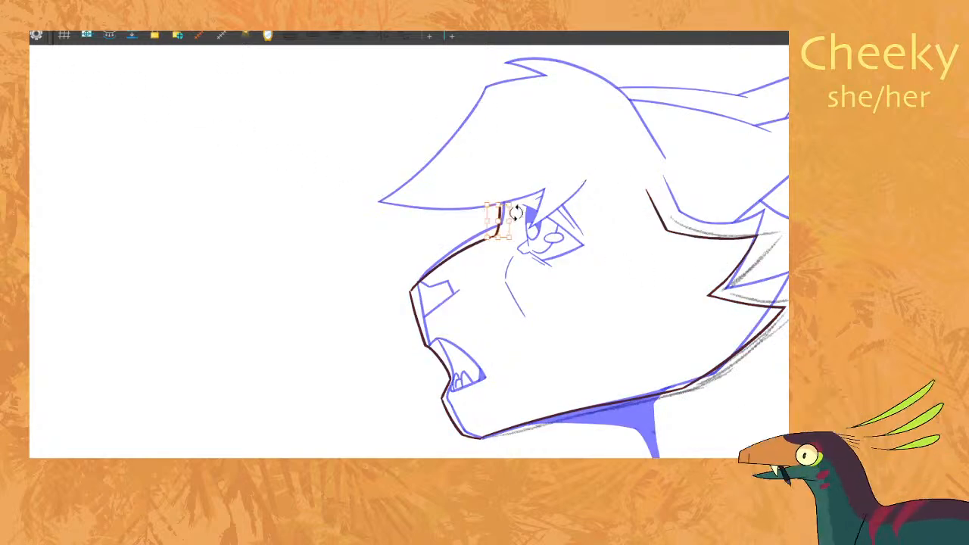
{"action": "left_click_drag", "start_coordinate": [502, 215], "coordinate": [500, 248]}
{"action": "left_click", "coordinate": [542, 164]}
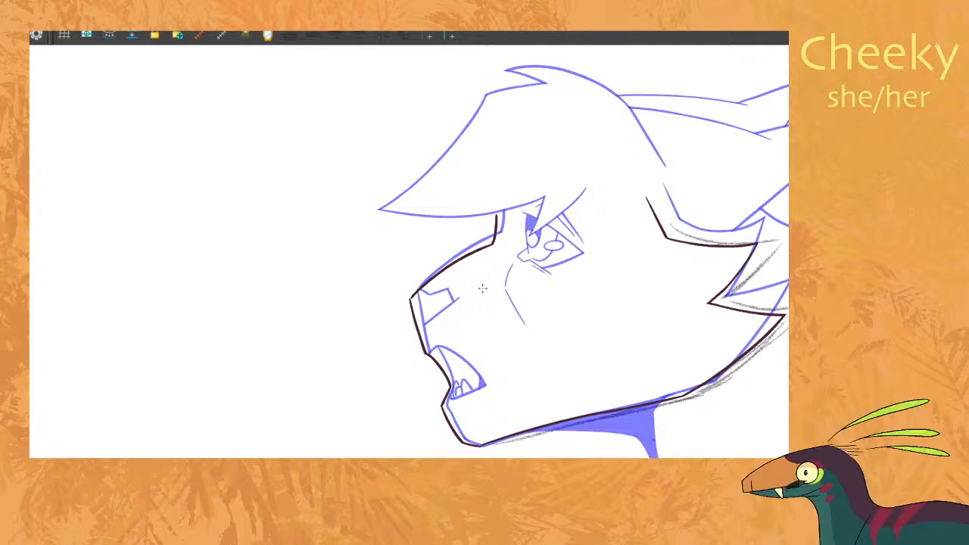
Close the gap at the nose tip by joining the muzzle bridge to the front muzzle line in a clean corner.
{"action": "scroll", "coordinate": [483, 288], "scroll_direction": "up", "scroll_amount": 5}
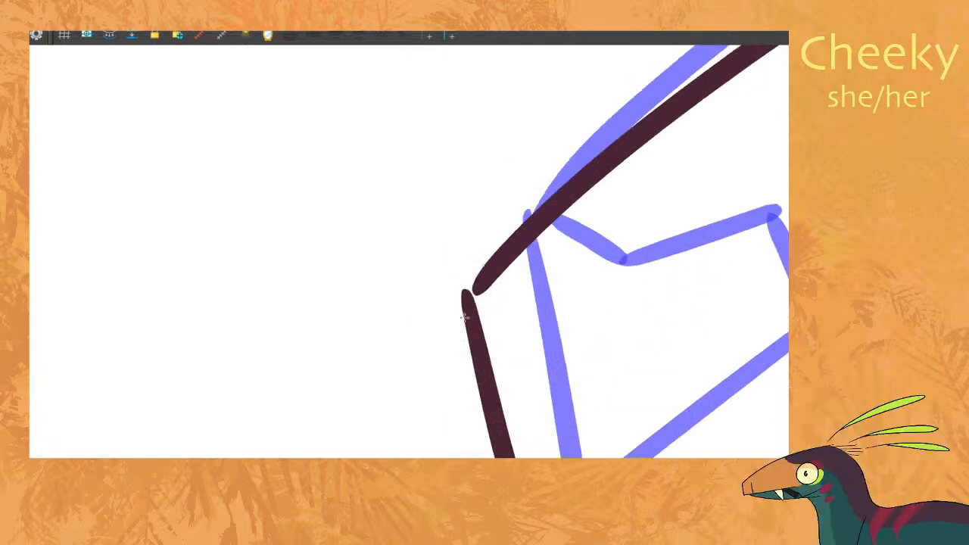
{"action": "left_click_drag", "start_coordinate": [506, 250], "coordinate": [421, 365]}
{"action": "key", "text": "ctrl+z"}
{"action": "left_click_drag", "start_coordinate": [503, 257], "coordinate": [432, 366]}
{"action": "key", "text": "ctrl+z"}
{"action": "left_click_drag", "start_coordinate": [512, 249], "coordinate": [416, 379]}
{"action": "key", "text": "ctrl+z"}
{"action": "left_click_drag", "start_coordinate": [492, 261], "coordinate": [462, 302]}
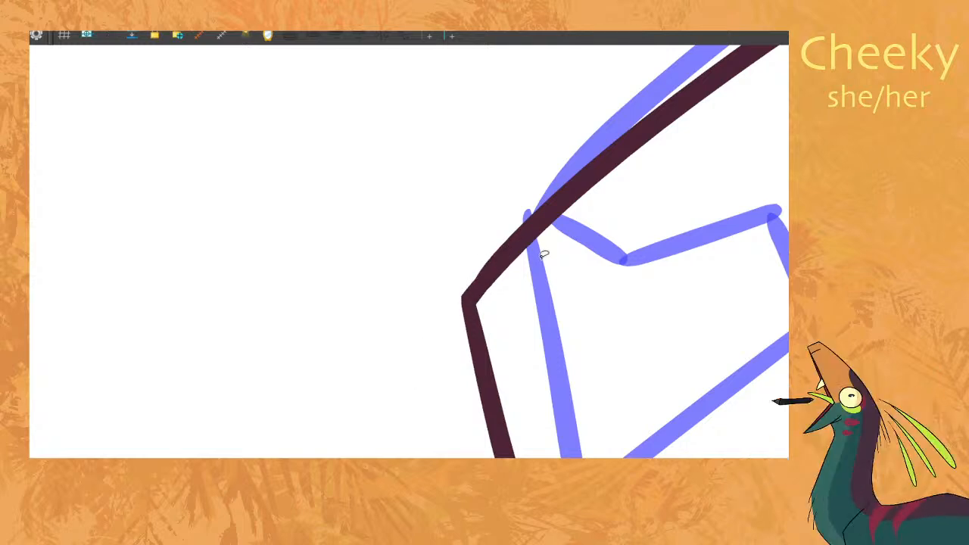
Ink the nose outline behind the nose tip, with its lower edge meeting the front muzzle line.
{"action": "scroll", "coordinate": [629, 232], "scroll_direction": "down", "scroll_amount": 4}
{"action": "left_click_drag", "start_coordinate": [641, 238], "coordinate": [451, 227]}
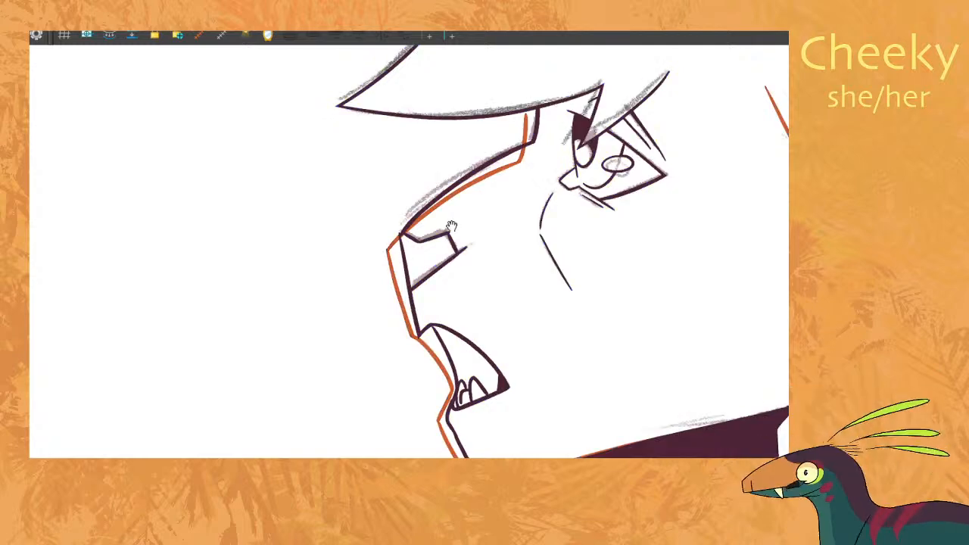
{"action": "key", "text": "Left"}
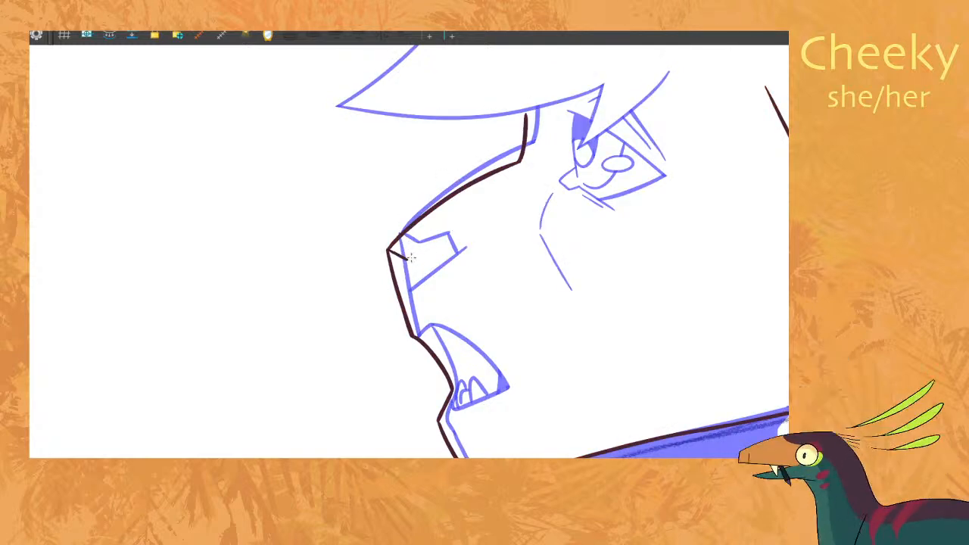
{"action": "mouse_move", "coordinate": [409, 259]}
{"action": "left_mouse_down"}
{"action": "mouse_move", "coordinate": [440, 273]}
{"action": "mouse_move", "coordinate": [455, 264]}
{"action": "mouse_move", "coordinate": [400, 302]}
{"action": "left_mouse_up"}
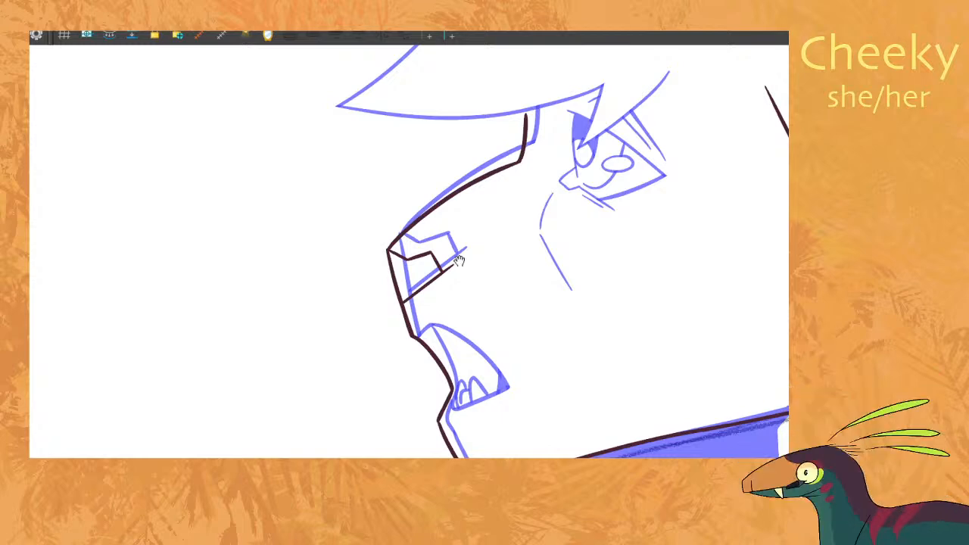
Compare the inked head on frame 38 with the neighbouring drawings, both at full view and close up.
{"action": "scroll", "coordinate": [474, 254], "scroll_direction": "down", "scroll_amount": 5}
{"action": "left_click_drag", "start_coordinate": [517, 232], "coordinate": [467, 236]}
{"action": "key", "text": "comma"}
{"action": "key", "text": "comma"}
{"action": "key", "text": "comma"}
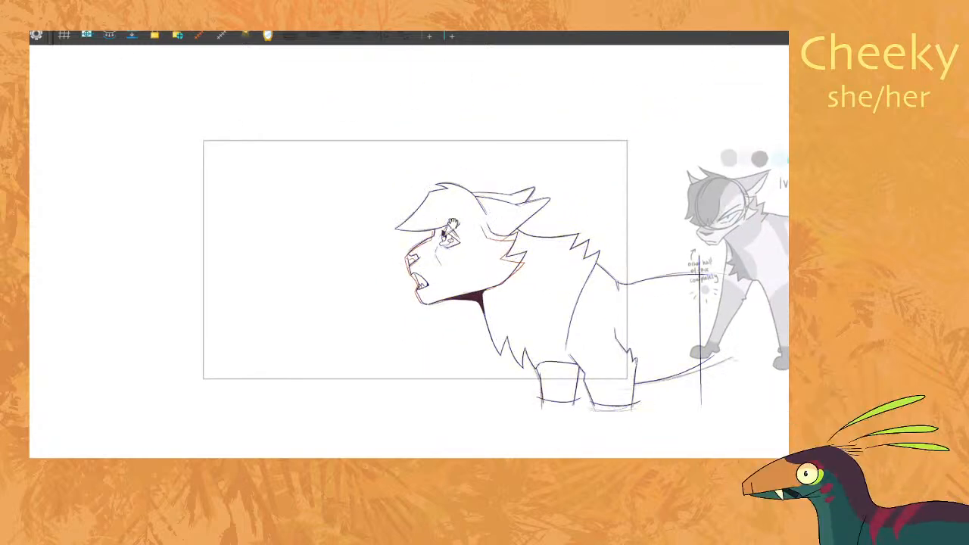
{"action": "key", "text": "comma"}
{"action": "scroll", "coordinate": [447, 222], "scroll_direction": "up", "scroll_amount": 5}
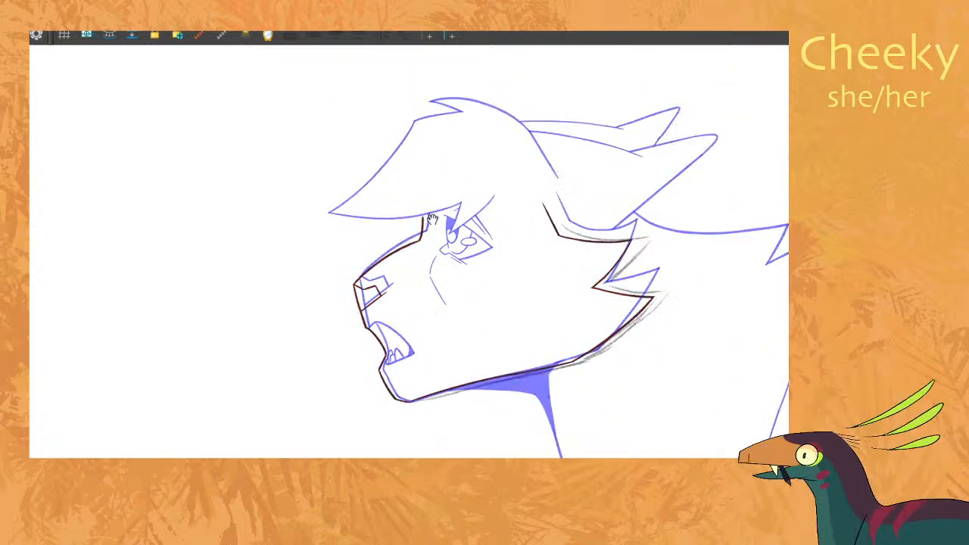
{"action": "scroll", "coordinate": [430, 220], "scroll_direction": "up", "scroll_amount": 3}
{"action": "key", "text": "period"}
{"action": "key", "text": "comma"}
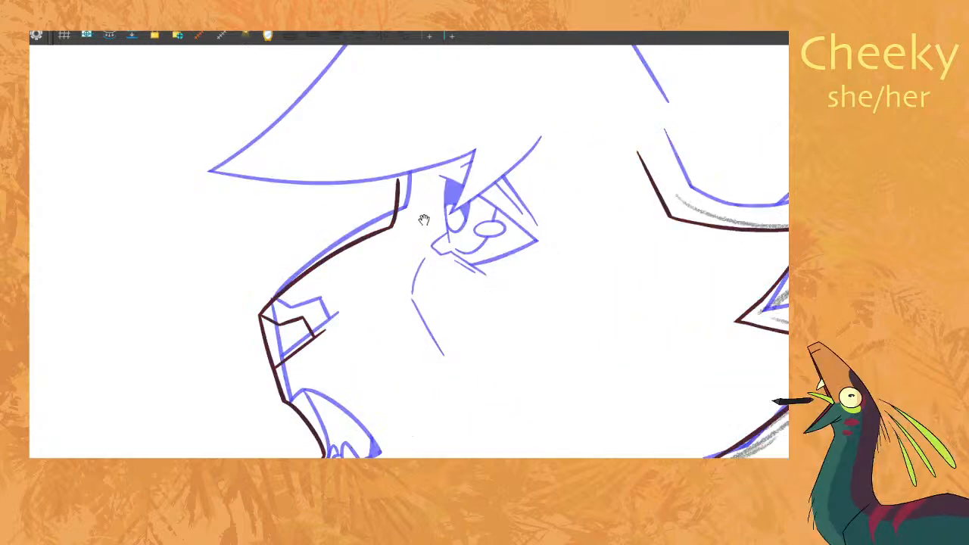
{"action": "scroll", "coordinate": [418, 213], "scroll_direction": "down", "scroll_amount": 6}
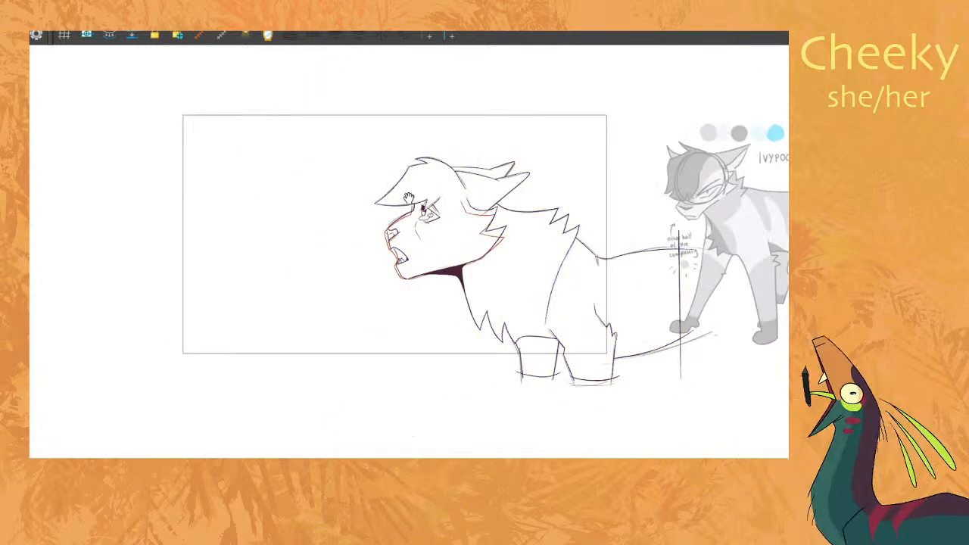
Play back the animation to check the head motion and return to frame 38.
{"action": "key", "text": "ctrl+f"}
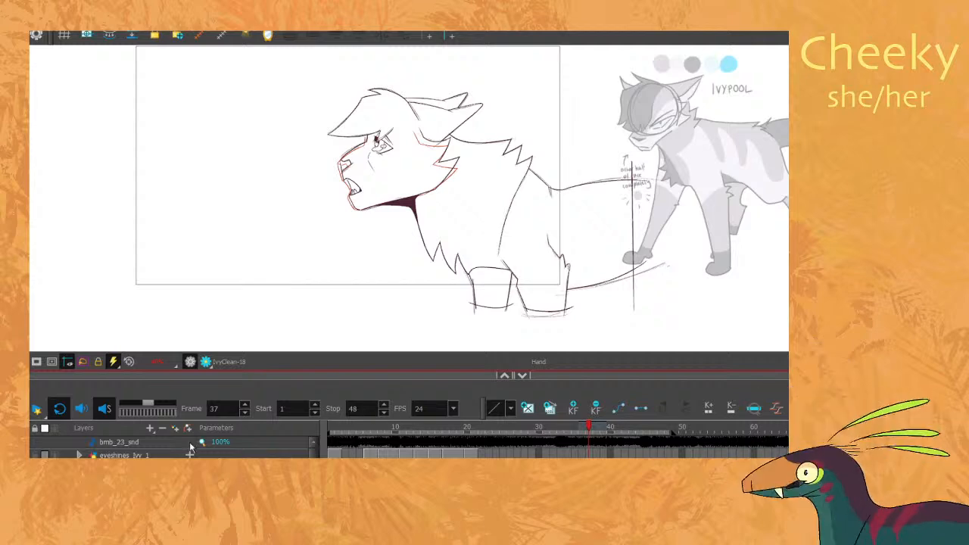
{"action": "left_click", "coordinate": [36, 409]}
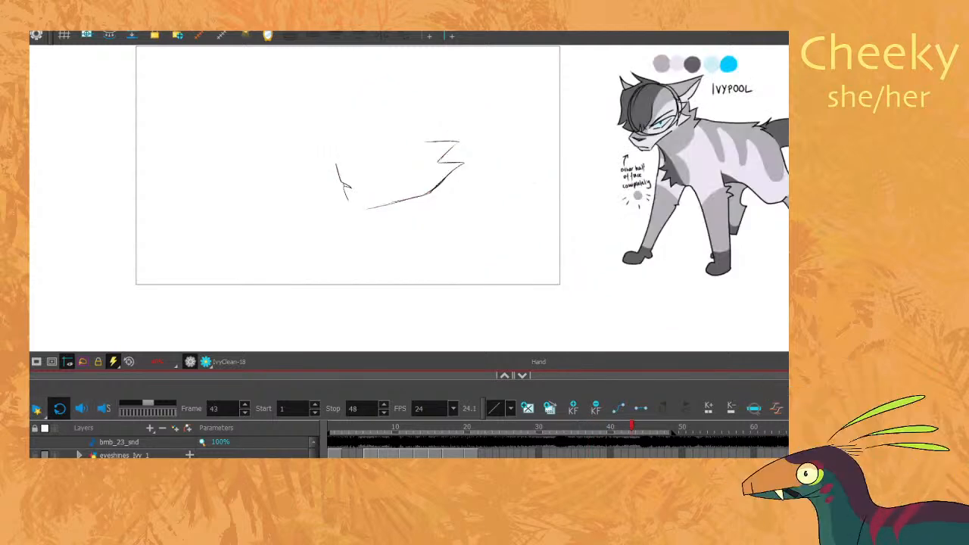
{"action": "left_click", "coordinate": [34, 431]}
{"action": "left_click", "coordinate": [36, 408]}
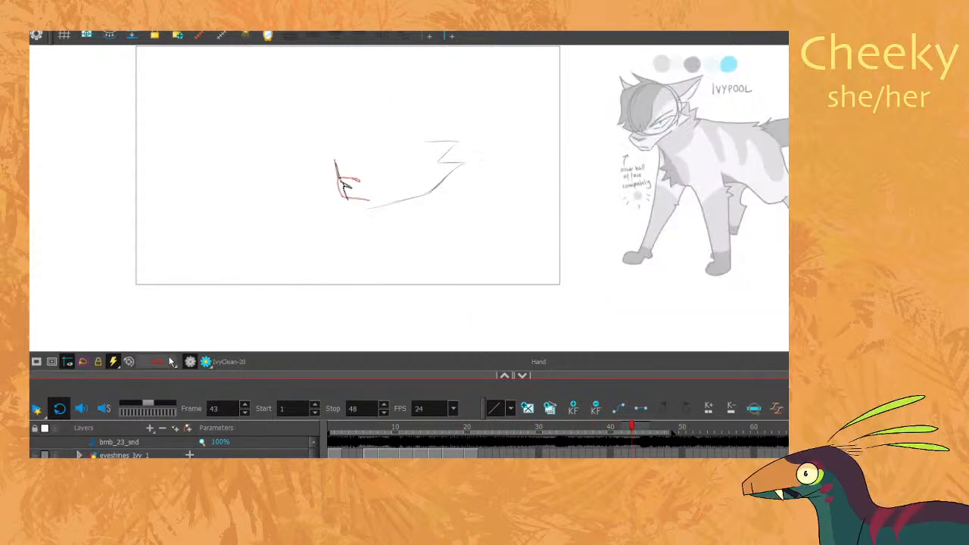
{"action": "mouse_move", "coordinate": [632, 427]}
{"action": "left_mouse_down"}
{"action": "mouse_move", "coordinate": [582, 426]}
{"action": "mouse_move", "coordinate": [594, 418]}
{"action": "left_mouse_up"}
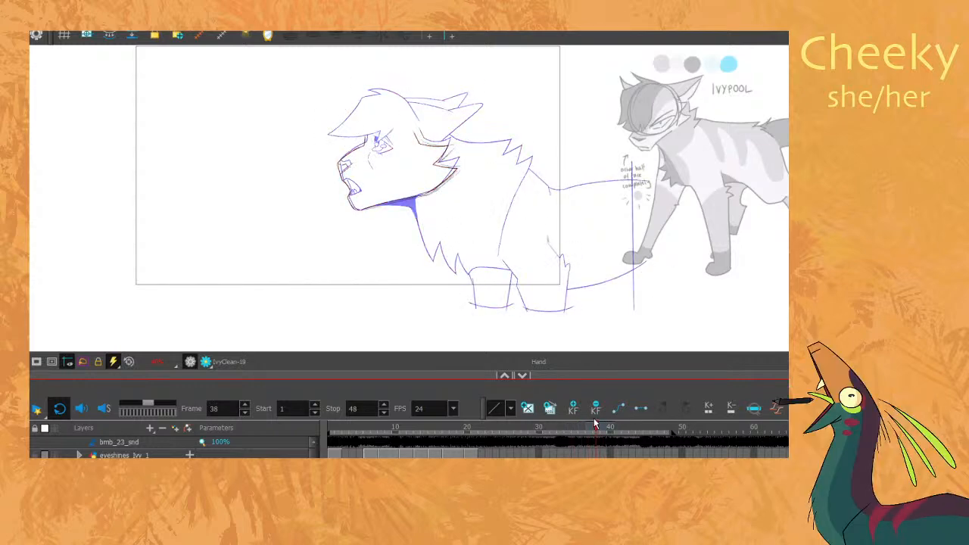
{"action": "left_click", "coordinate": [524, 376]}
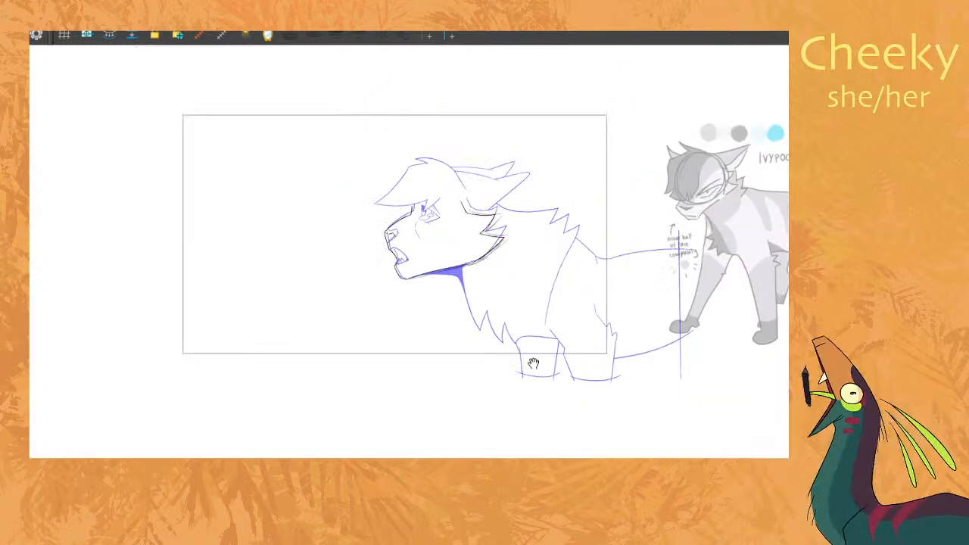
Copy the hair fringe outline from the neighbouring drawing and paste it into the drawing on frame 38.
{"action": "scroll", "coordinate": [421, 205], "scroll_direction": "up", "scroll_amount": 6}
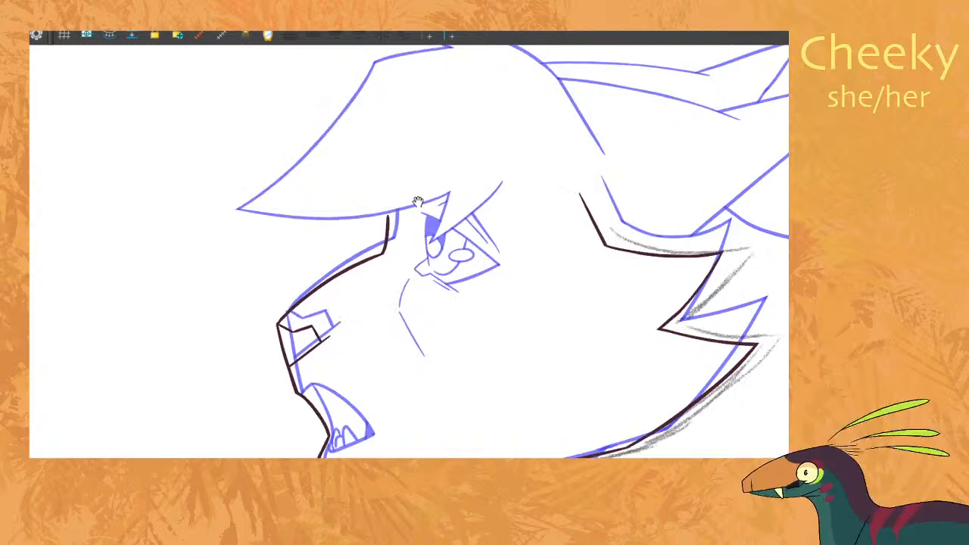
{"action": "left_click_drag", "start_coordinate": [418, 202], "coordinate": [433, 241]}
{"action": "key", "text": "comma"}
{"action": "key", "text": "period"}
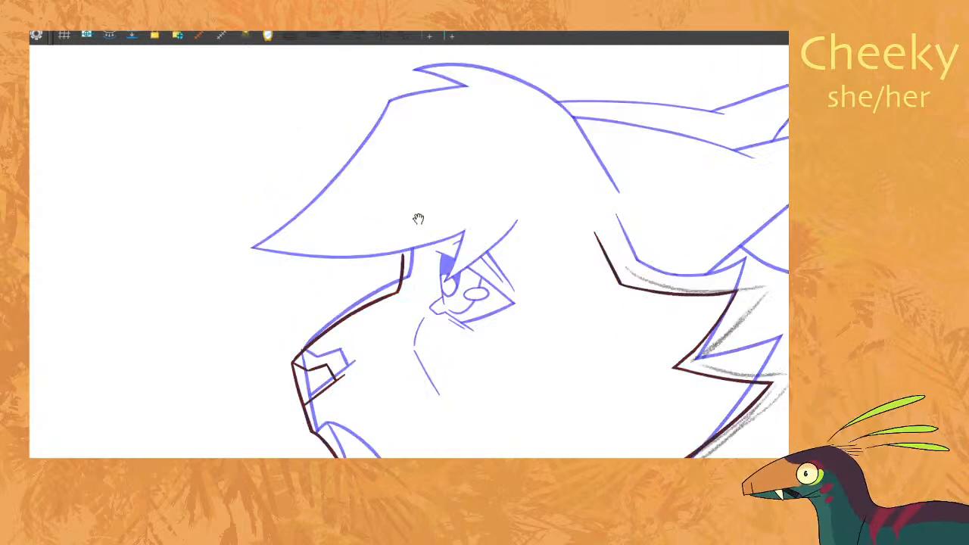
{"action": "key", "text": "comma"}
{"action": "key", "text": "period"}
{"action": "key", "text": "period"}
{"action": "mouse_move", "coordinate": [375, 266]}
{"action": "left_mouse_down"}
{"action": "mouse_move", "coordinate": [425, 231]}
{"action": "mouse_move", "coordinate": [495, 221]}
{"action": "mouse_move", "coordinate": [491, 230]}
{"action": "mouse_move", "coordinate": [627, 195]}
{"action": "mouse_move", "coordinate": [604, 139]}
{"action": "mouse_move", "coordinate": [570, 130]}
{"action": "mouse_move", "coordinate": [574, 110]}
{"action": "mouse_move", "coordinate": [555, 89]}
{"action": "mouse_move", "coordinate": [428, 39]}
{"action": "mouse_move", "coordinate": [203, 192]}
{"action": "mouse_move", "coordinate": [310, 279]}
{"action": "mouse_move", "coordinate": [371, 273]}
{"action": "left_mouse_up"}
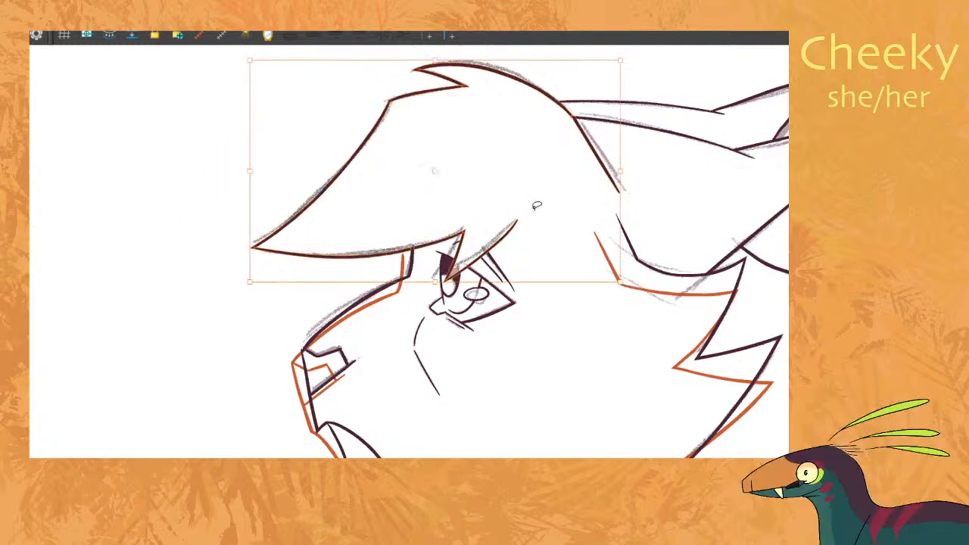
{"action": "scroll", "coordinate": [482, 286], "scroll_direction": "up", "scroll_amount": 5}
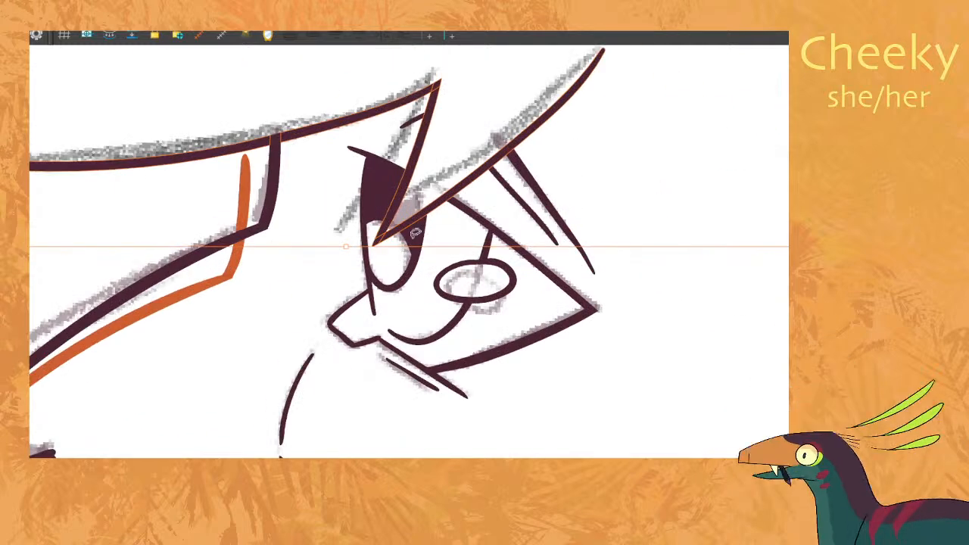
{"action": "scroll", "coordinate": [415, 233], "scroll_direction": "down", "scroll_amount": 5}
{"action": "key", "text": "comma"}
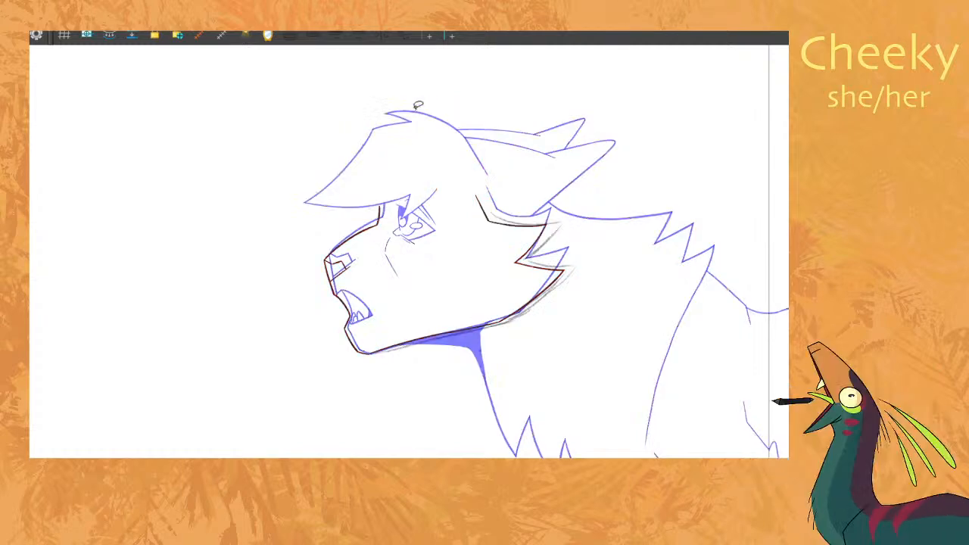
{"action": "key", "text": "ctrl+v"}
Move the pasted fringe slightly forward and down, tilting it so its front tip sits lower.
{"action": "left_click_drag", "start_coordinate": [410, 105], "coordinate": [402, 105]}
{"action": "left_click_drag", "start_coordinate": [302, 148], "coordinate": [303, 154]}
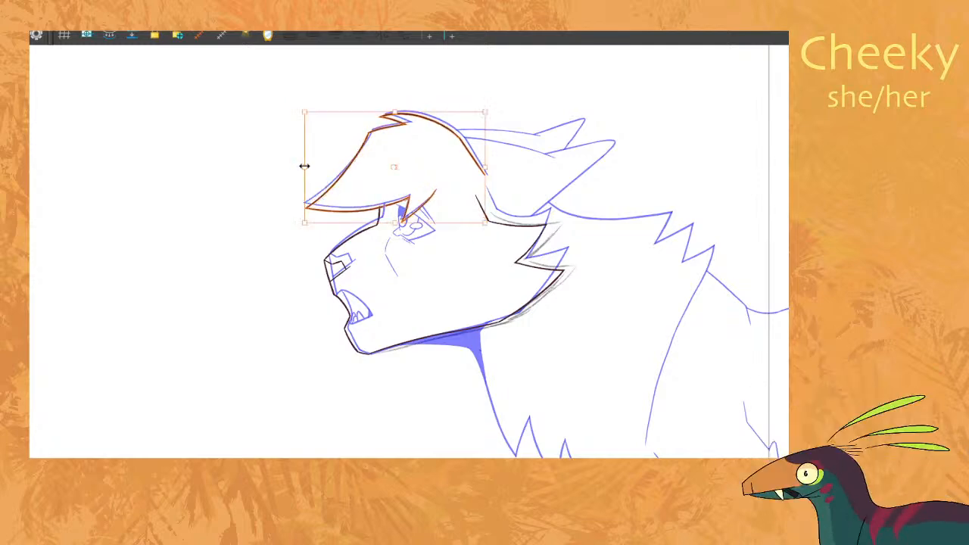
{"action": "scroll", "coordinate": [399, 180], "scroll_direction": "up", "scroll_amount": 1}
{"action": "left_click_drag", "start_coordinate": [352, 114], "coordinate": [347, 115]}
{"action": "left_click", "coordinate": [645, 89]}
{"action": "key", "text": "period"}
{"action": "key", "text": "comma"}
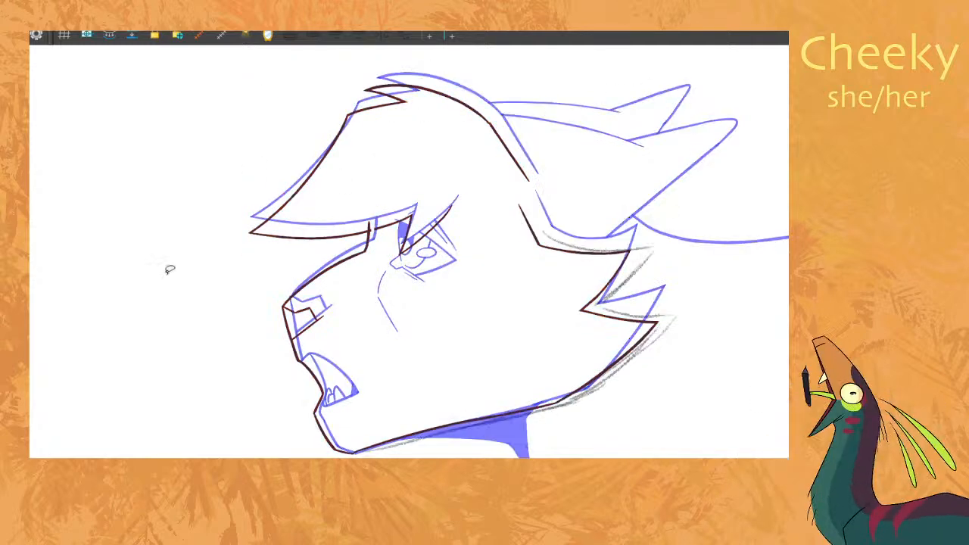
Turn off the onion skin, pull the fringe's front tip slightly back, and end the brow line at the fringe's lower edge.
{"action": "key", "text": "alt+o"}
{"action": "key", "text": "period"}
{"action": "key", "text": "comma"}
{"action": "key", "text": "period"}
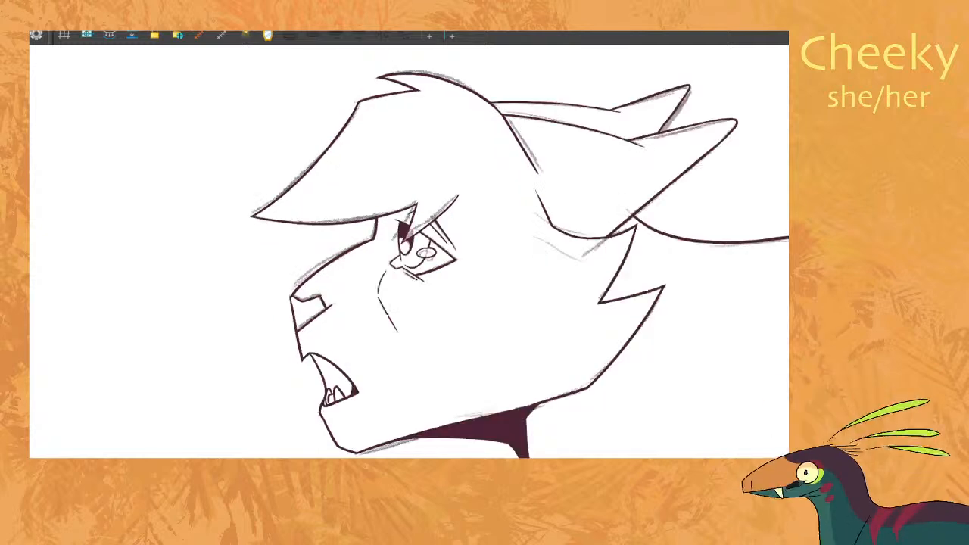
{"action": "key", "text": "comma"}
{"action": "scroll", "coordinate": [293, 201], "scroll_direction": "up", "scroll_amount": 1}
{"action": "mouse_move", "coordinate": [265, 195]}
{"action": "left_mouse_down"}
{"action": "mouse_move", "coordinate": [233, 262]}
{"action": "mouse_move", "coordinate": [259, 187]}
{"action": "left_mouse_up"}
{"action": "left_click_drag", "start_coordinate": [284, 254], "coordinate": [294, 253]}
{"action": "left_click_drag", "start_coordinate": [403, 243], "coordinate": [384, 233]}
{"action": "left_click", "coordinate": [427, 234]}
{"action": "key", "text": "alt+t"}
Flip between frame 38 and the neighbouring drawings to check how the head and fringe move.
{"action": "key", "text": "f"}
{"action": "key", "text": "g"}
{"action": "key", "text": "f"}
{"action": "key", "text": "g"}
{"action": "key", "text": "f"}
{"action": "key", "text": "g"}
{"action": "scroll", "coordinate": [436, 136], "scroll_direction": "down", "scroll_amount": 5}
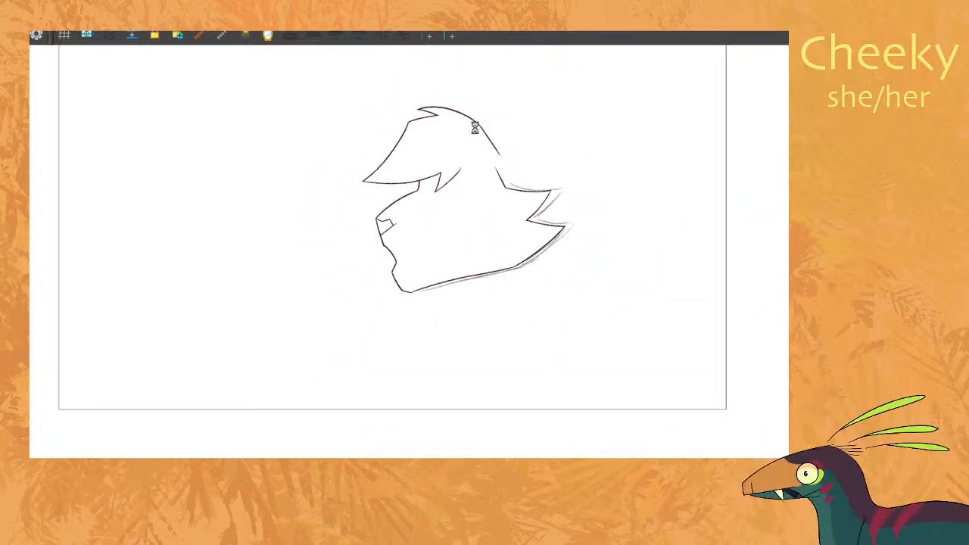
{"action": "scroll", "coordinate": [479, 123], "scroll_direction": "up", "scroll_amount": 5}
{"action": "key", "text": "f"}
{"action": "key", "text": "g"}
{"action": "key", "text": "f"}
{"action": "key", "text": "g"}
{"action": "key", "text": "f"}
{"action": "key", "text": "f"}
{"action": "key", "text": "f"}
{"action": "key", "text": "f"}
{"action": "key", "text": "f"}
{"action": "key", "text": "f"}
{"action": "key", "text": "f"}
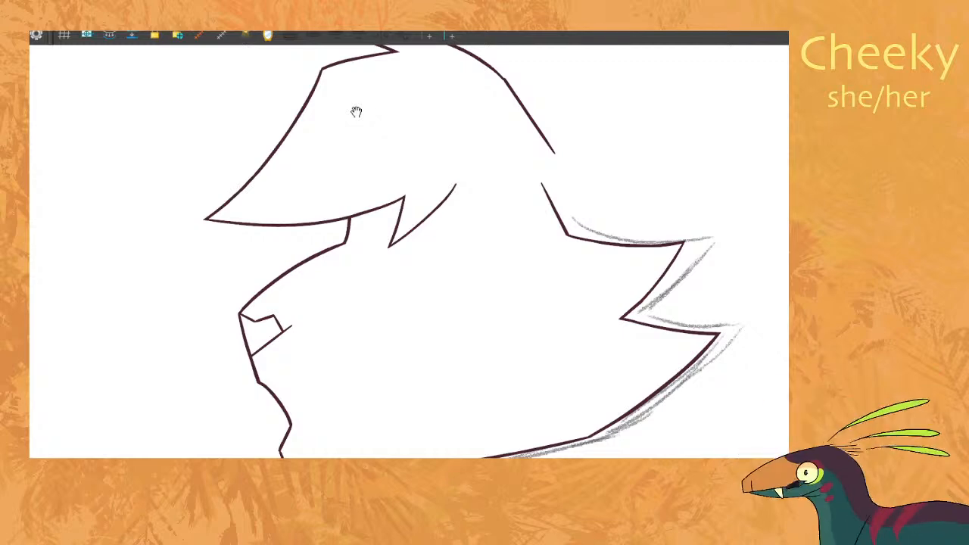
{"action": "key", "text": "f"}
{"action": "key", "text": "f"}
{"action": "key", "text": "f"}
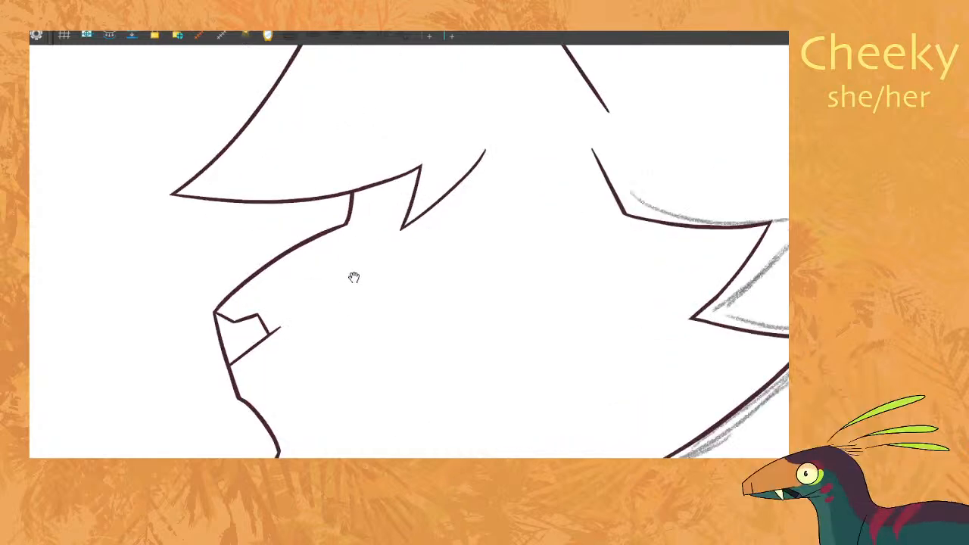
Turn the onion skin back on and ink the two-part crease line running down the face below the eye's inner corner.
{"action": "key", "text": "alt+o"}
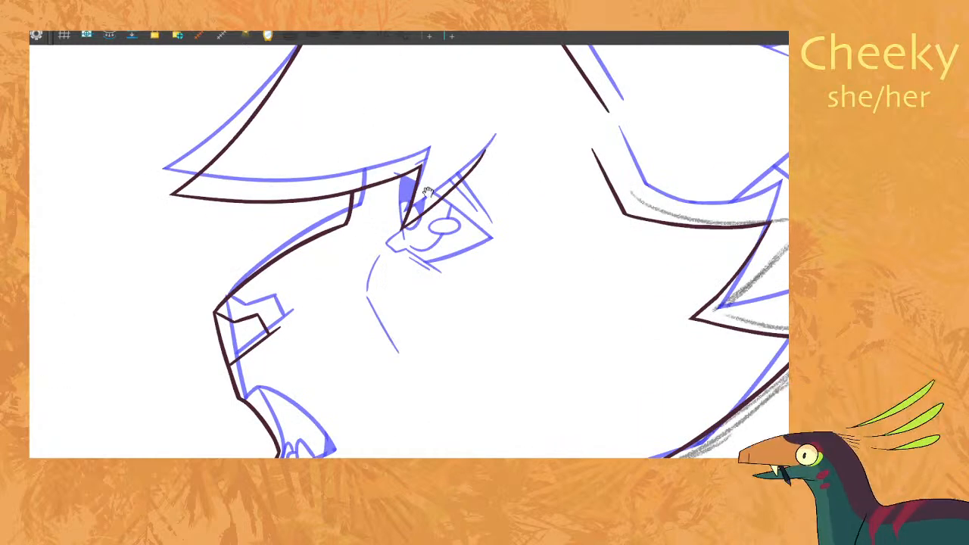
{"action": "mouse_move", "coordinate": [369, 265]}
{"action": "left_mouse_down"}
{"action": "mouse_move", "coordinate": [362, 299]}
{"action": "mouse_move", "coordinate": [376, 355]}
{"action": "mouse_move", "coordinate": [360, 313]}
{"action": "mouse_move", "coordinate": [380, 364]}
{"action": "left_mouse_up"}
{"action": "key", "text": "g"}
{"action": "key", "text": "f"}
{"action": "key", "text": "g"}
{"action": "key", "text": "f"}
{"action": "key", "text": "g"}
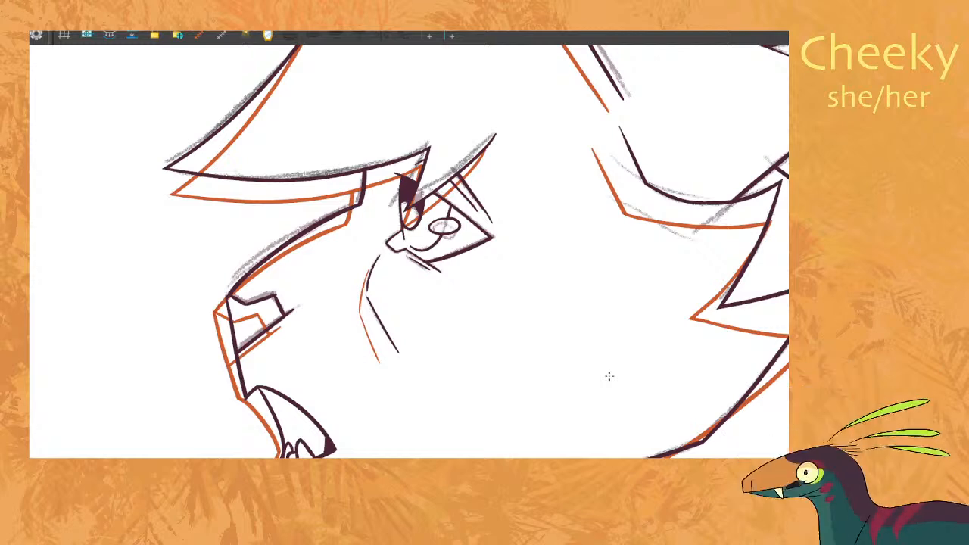
{"action": "key", "text": "f"}
{"action": "key", "text": "g"}
{"action": "key", "text": "f"}
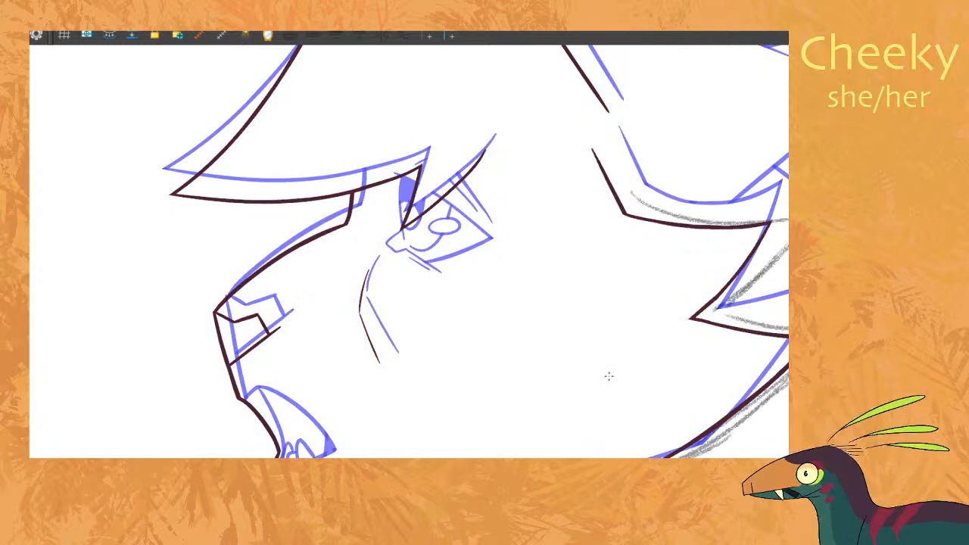
{"action": "key", "text": "g"}
{"action": "key", "text": "f"}
{"action": "key", "text": "g"}
{"action": "key", "text": "f"}
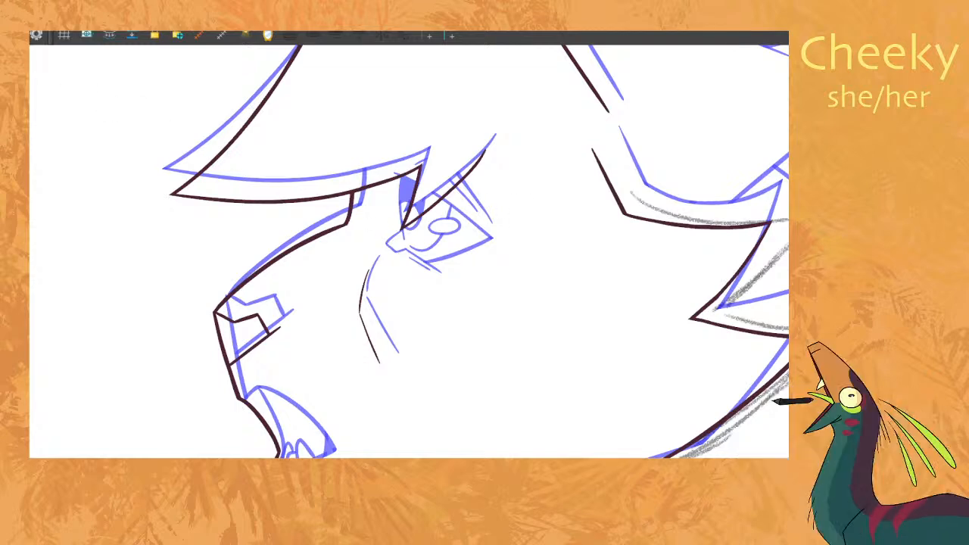
Copy the complete eye linework, including the pupil and lash lines, from the neighbouring drawing for use on frame 38.
{"action": "key", "text": "g"}
{"action": "mouse_move", "coordinate": [408, 252]}
{"action": "left_mouse_down"}
{"action": "mouse_move", "coordinate": [494, 268]}
{"action": "mouse_move", "coordinate": [448, 191]}
{"action": "left_mouse_up"}
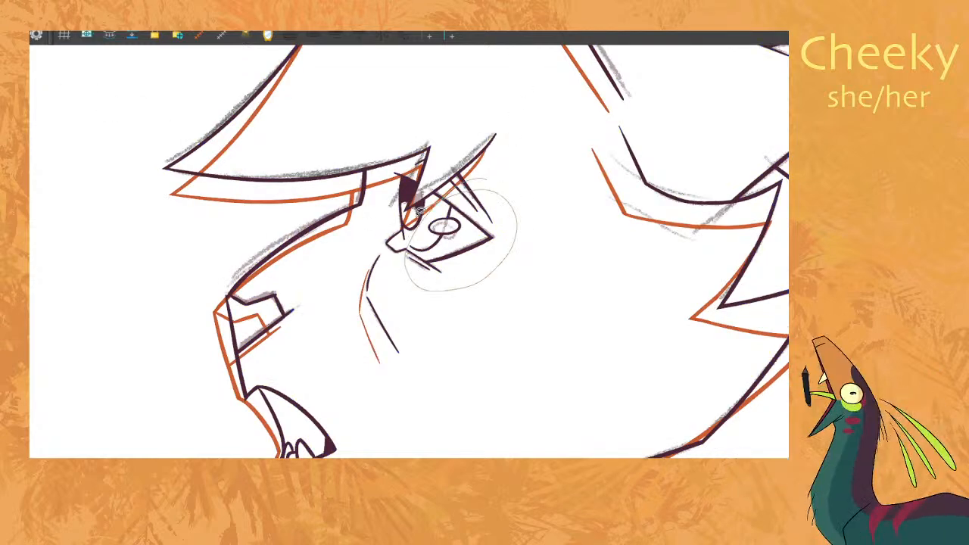
{"action": "mouse_move", "coordinate": [399, 165]}
{"action": "left_mouse_down"}
{"action": "mouse_move", "coordinate": [430, 275]}
{"action": "mouse_move", "coordinate": [409, 261]}
{"action": "left_mouse_up"}
{"action": "left_click", "coordinate": [376, 264], "text": "shift"}
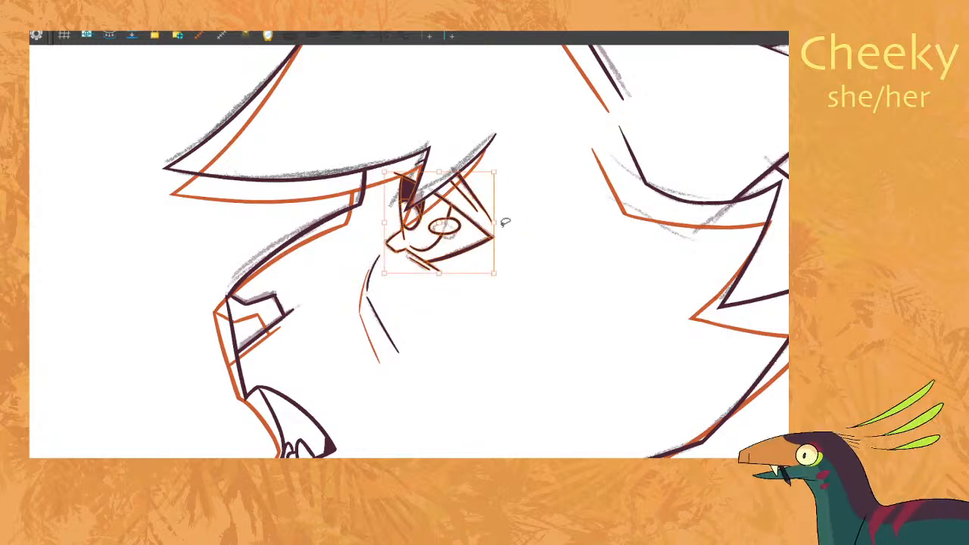
{"action": "key", "text": "comma"}
Place the copied eye on frame 38 slightly down and toward the muzzle, rotating it a little to follow the head's tilt.
{"action": "left_click_drag", "start_coordinate": [460, 255], "coordinate": [457, 263]}
{"action": "left_click_drag", "start_coordinate": [492, 215], "coordinate": [501, 176]}
{"action": "left_click_drag", "start_coordinate": [457, 218], "coordinate": [449, 222]}
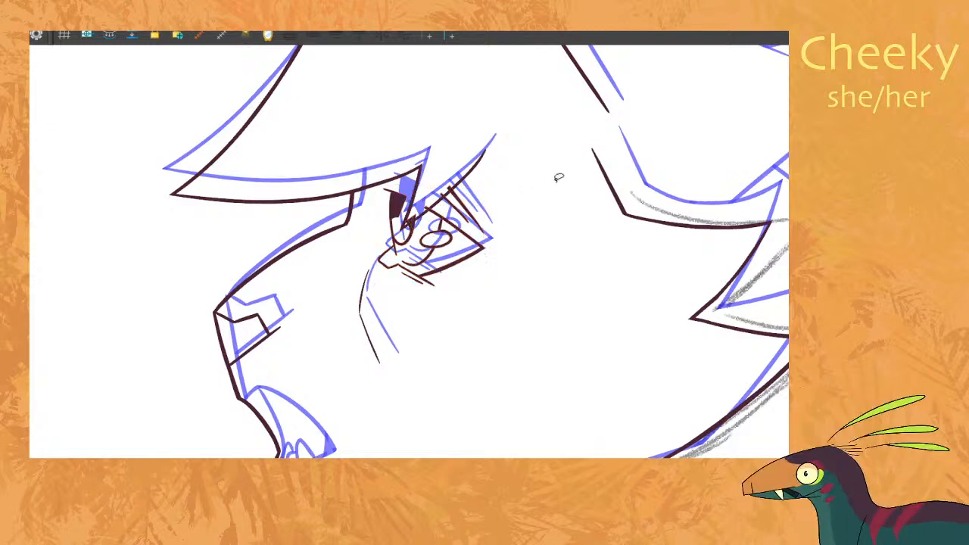
{"action": "key", "text": "period"}
{"action": "key", "text": "comma"}
Trim the pasted eye and lash lines where they overlap the fringe's hanging point.
{"action": "mouse_move", "coordinate": [520, 204]}
{"action": "left_mouse_down"}
{"action": "mouse_move", "coordinate": [425, 205]}
{"action": "mouse_move", "coordinate": [469, 291]}
{"action": "left_mouse_up"}
{"action": "left_click", "coordinate": [540, 247]}
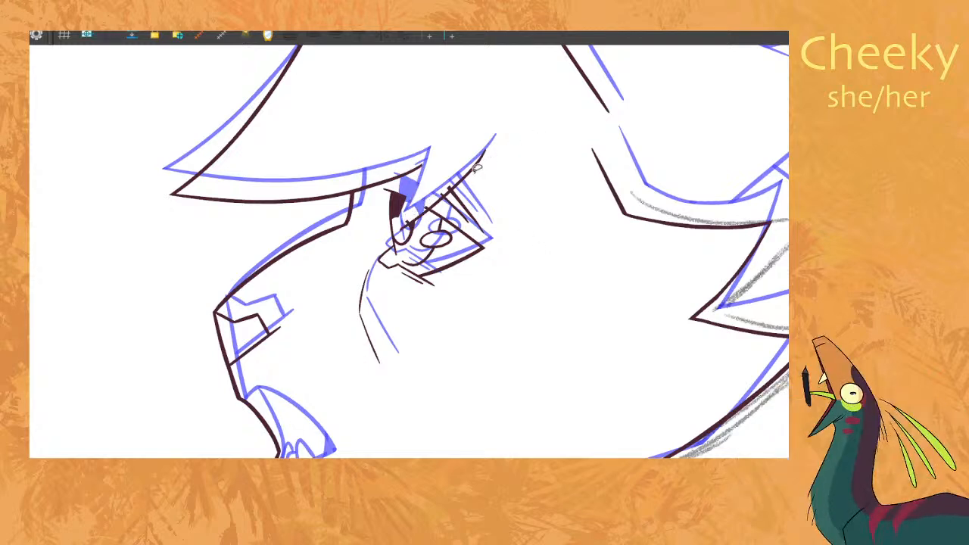
{"action": "left_click_drag", "start_coordinate": [421, 166], "coordinate": [405, 228]}
{"action": "left_click_drag", "start_coordinate": [457, 181], "coordinate": [437, 195]}
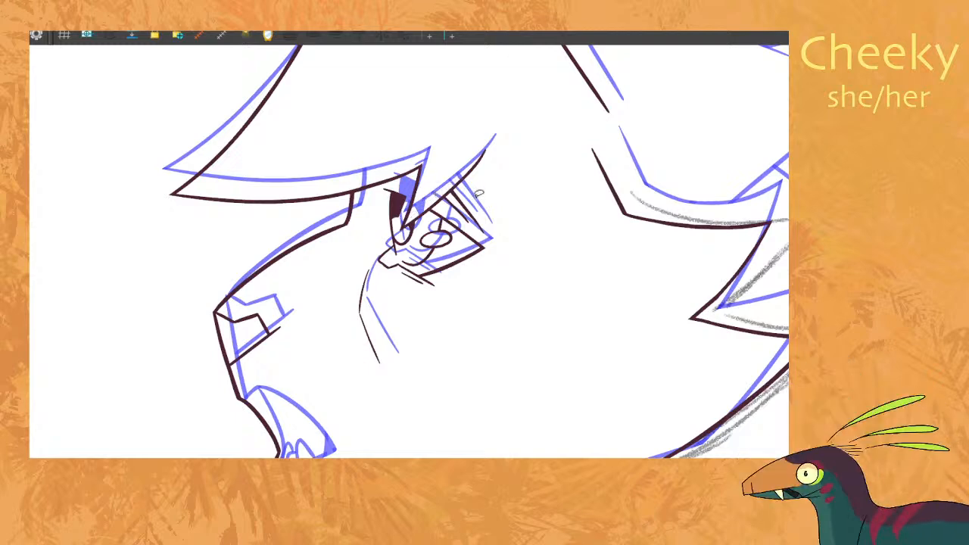
Hide the onion skin and extend the pupil's dark fill up to the edge of the fringe's hanging point.
{"action": "scroll", "coordinate": [479, 194], "scroll_direction": "down", "scroll_amount": 5}
{"action": "key", "text": "shift+Return"}
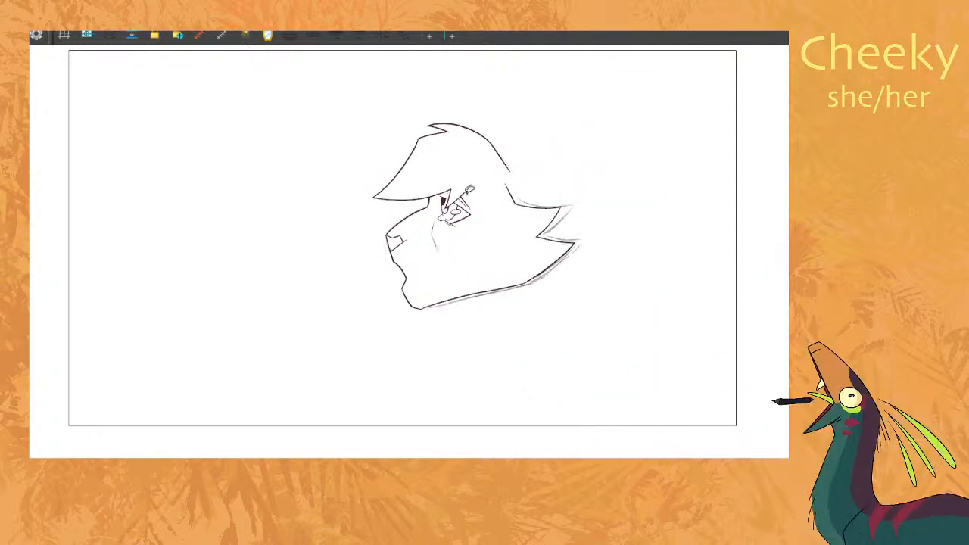
{"action": "scroll", "coordinate": [469, 191], "scroll_direction": "up", "scroll_amount": 6}
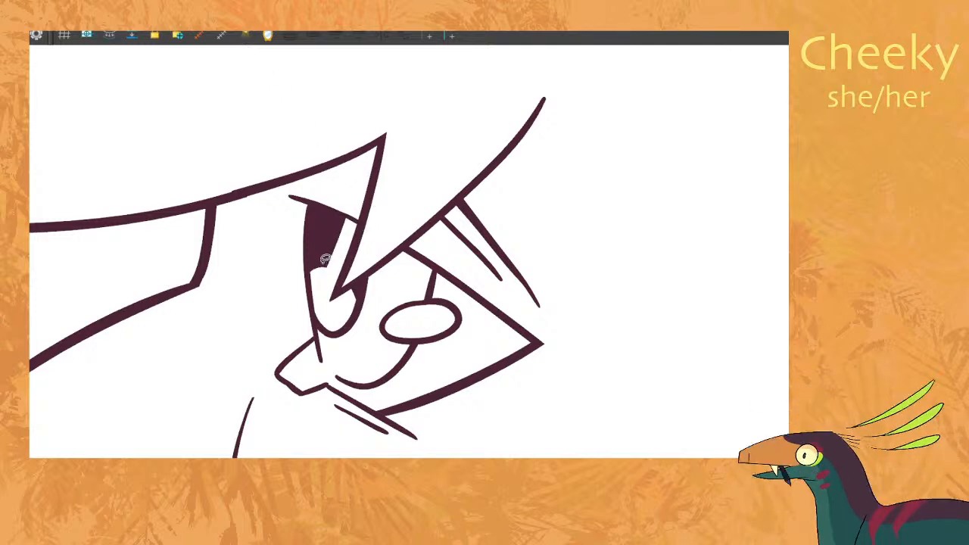
{"action": "left_click_drag", "start_coordinate": [343, 255], "coordinate": [347, 261]}
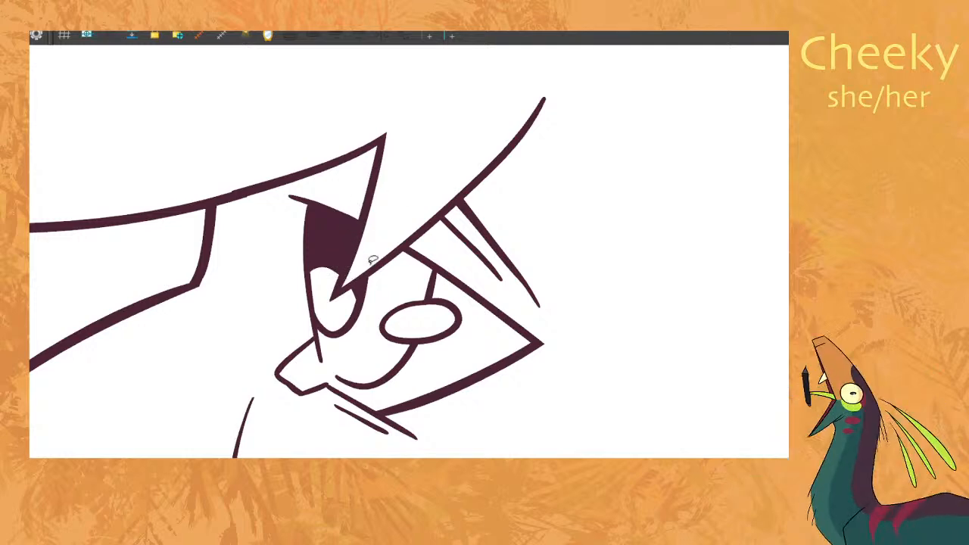
{"action": "scroll", "coordinate": [379, 224], "scroll_direction": "up", "scroll_amount": 8}
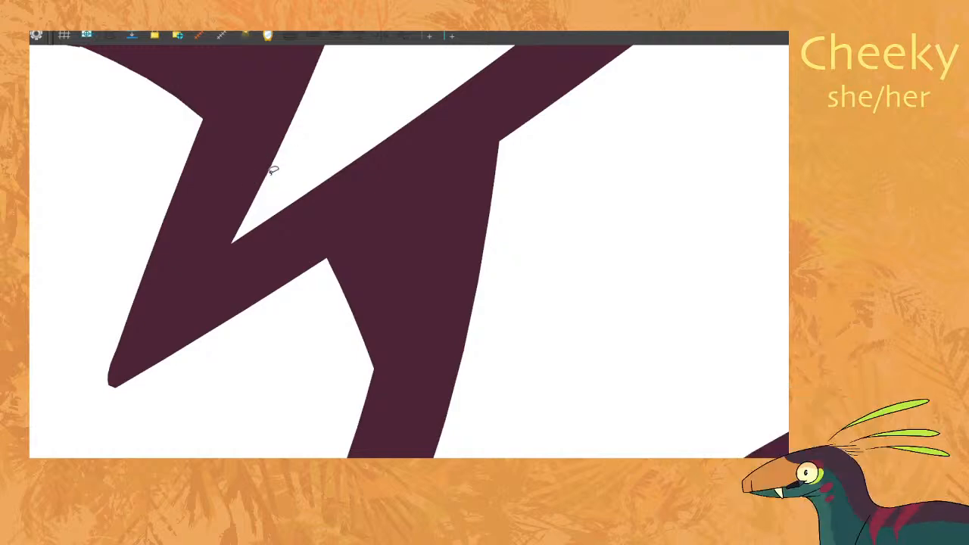
Compare the pasted eye and fringe on frame 38 with the neighbouring drawing by flipping between the two.
{"action": "scroll", "coordinate": [297, 152], "scroll_direction": "down", "scroll_amount": 6}
{"action": "scroll", "coordinate": [296, 135], "scroll_direction": "down", "scroll_amount": 5}
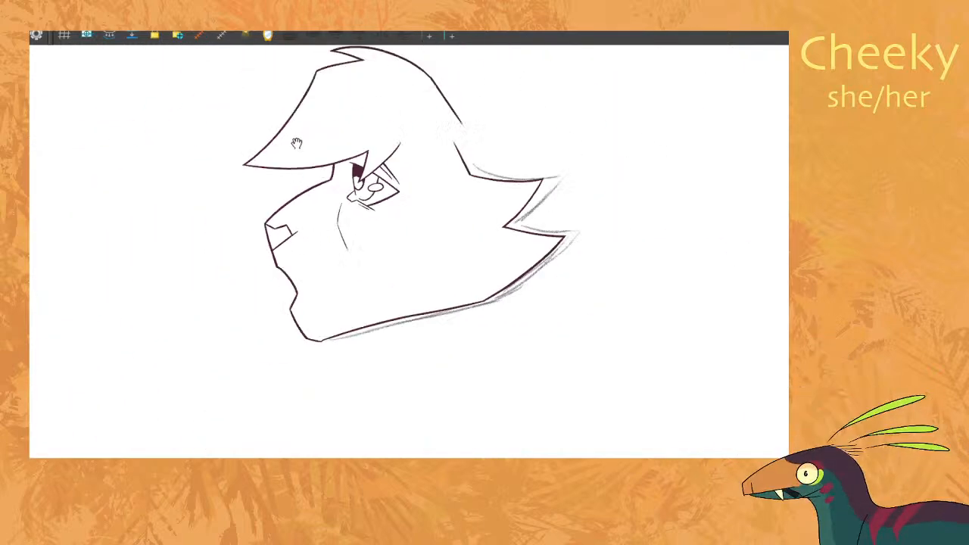
{"action": "left_click_drag", "start_coordinate": [341, 153], "coordinate": [261, 159]}
{"action": "key", "text": "comma"}
{"action": "key", "text": "period"}
{"action": "scroll", "coordinate": [276, 155], "scroll_direction": "up", "scroll_amount": 5}
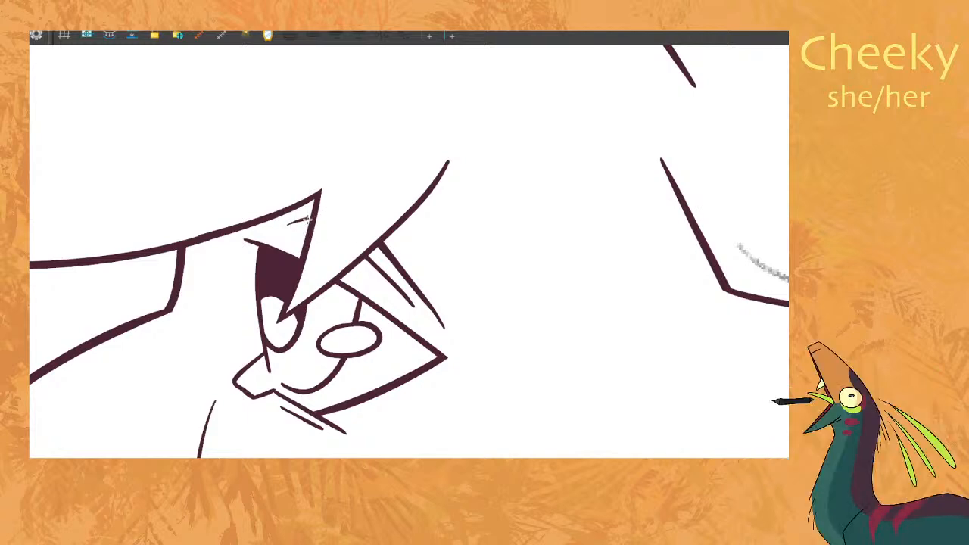
{"action": "scroll", "coordinate": [364, 214], "scroll_direction": "down", "scroll_amount": 5}
{"action": "key", "text": "comma"}
{"action": "key", "text": "period"}
{"action": "key", "text": "comma"}
{"action": "key", "text": "period"}
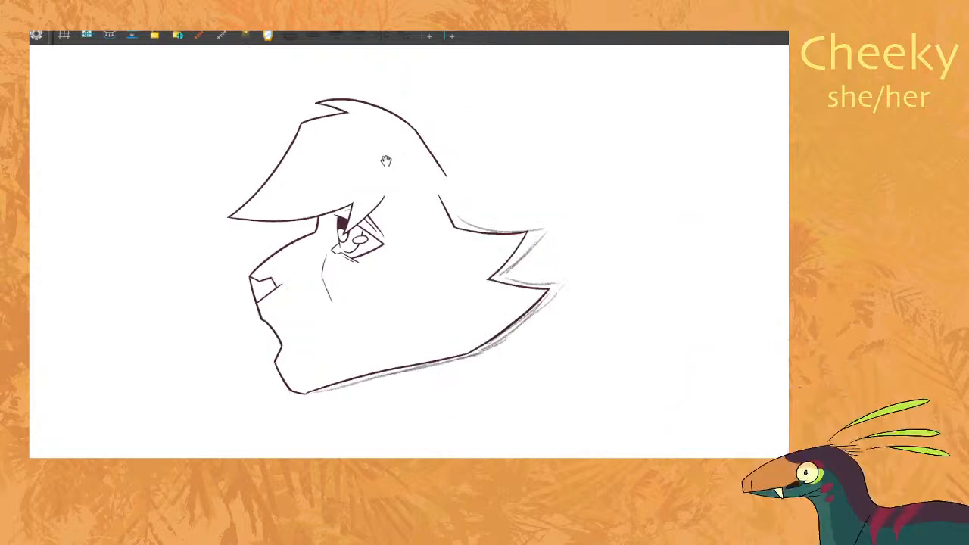
{"action": "key", "text": "comma"}
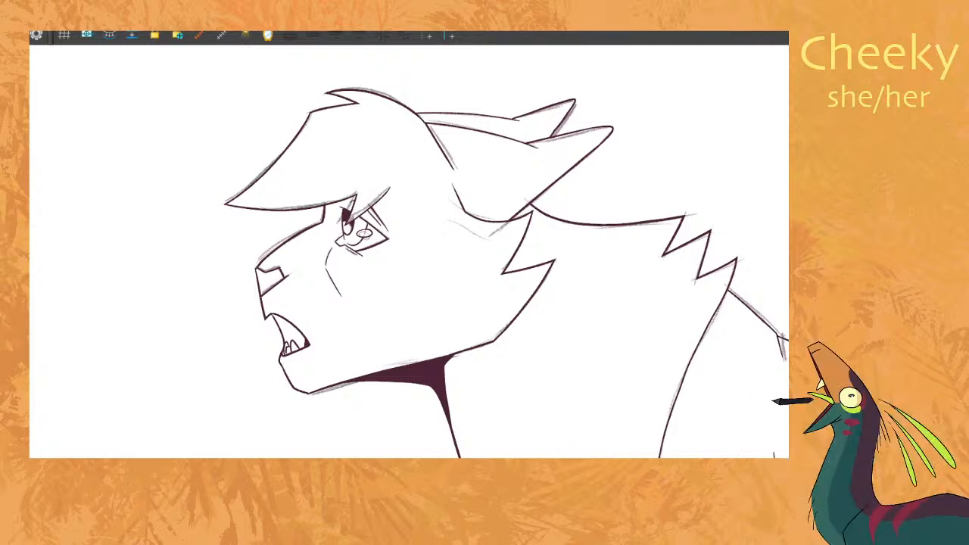
Check the whole head's pose and movement against the adjacent drawings at full-shot size, with onion skin for reference.
{"action": "scroll", "coordinate": [600, 206], "scroll_direction": "down", "scroll_amount": 2}
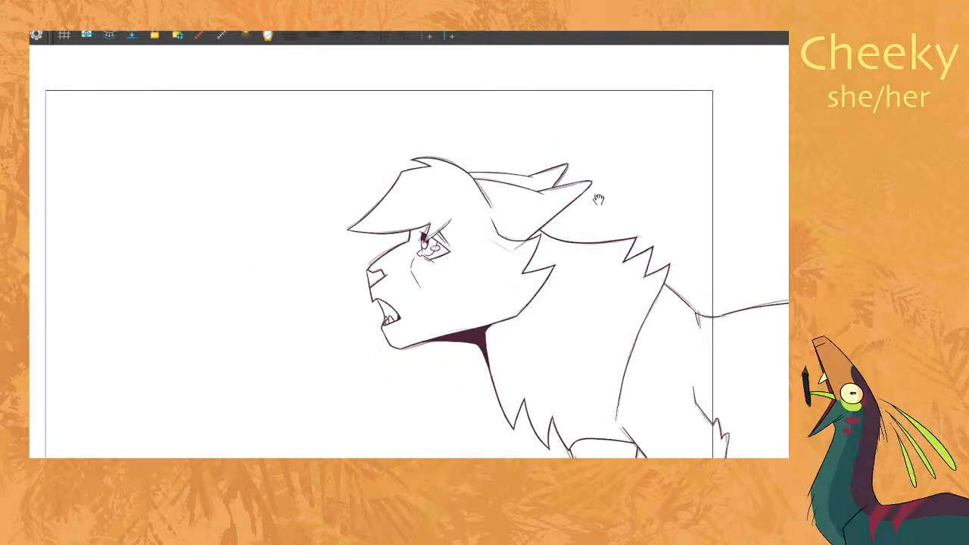
{"action": "scroll", "coordinate": [566, 257], "scroll_direction": "up", "scroll_amount": 1}
{"action": "scroll", "coordinate": [636, 183], "scroll_direction": "up", "scroll_amount": 3}
{"action": "scroll", "coordinate": [630, 182], "scroll_direction": "down", "scroll_amount": 4}
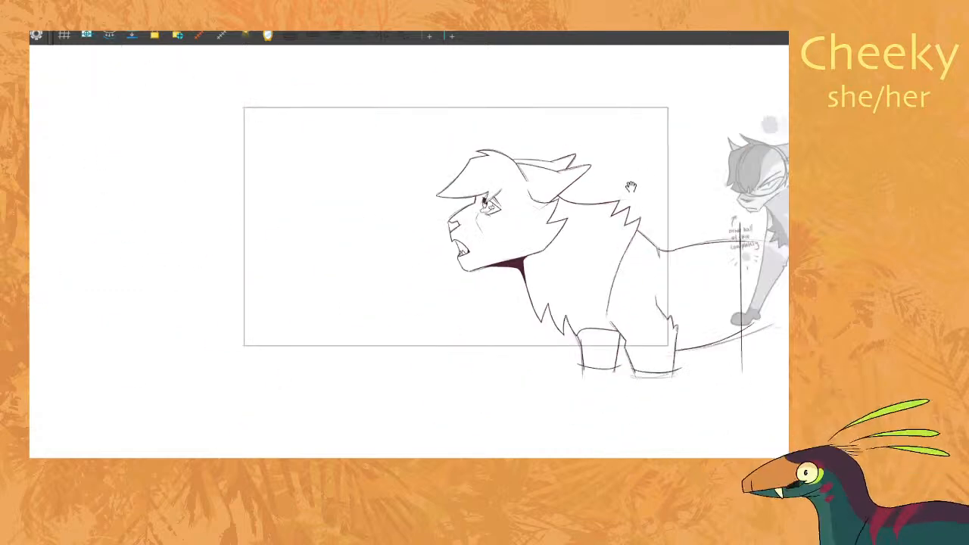
{"action": "scroll", "coordinate": [621, 173], "scroll_direction": "up", "scroll_amount": 1}
{"action": "key", "text": "Right"}
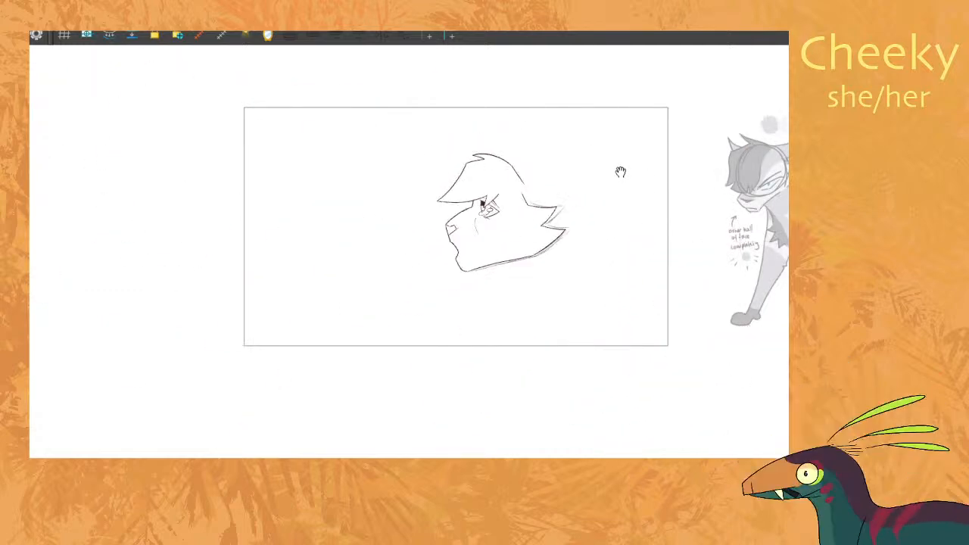
{"action": "key", "text": "Left"}
{"action": "key", "text": "Right"}
{"action": "key", "text": "Right"}
{"action": "key", "text": "Left"}
{"action": "key", "text": "Right"}
{"action": "key", "text": "Left"}
{"action": "key", "text": "Right"}
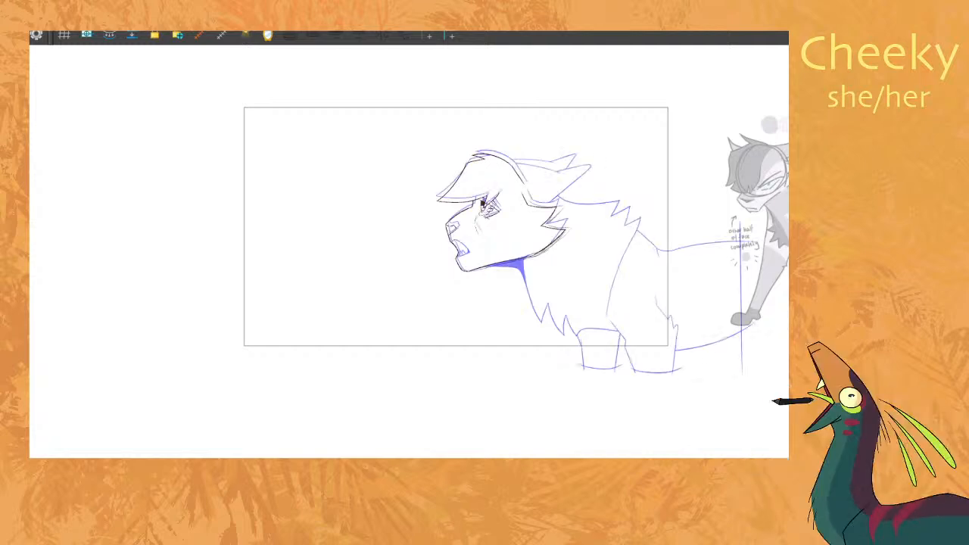
{"action": "key", "text": "Right"}
{"action": "key", "text": "Left"}
{"action": "key", "text": "Right"}
Ink the near ear on frame 38 from the crown to a rounded tip and down to the cheek fur, guided by the onion skin.
{"action": "scroll", "coordinate": [535, 159], "scroll_direction": "up", "scroll_amount": 3}
{"action": "key", "text": "Right"}
{"action": "key", "text": "Right"}
{"action": "key", "text": "c"}
{"action": "left_click_drag", "start_coordinate": [573, 165], "coordinate": [569, 184]}
{"action": "key", "text": "c"}
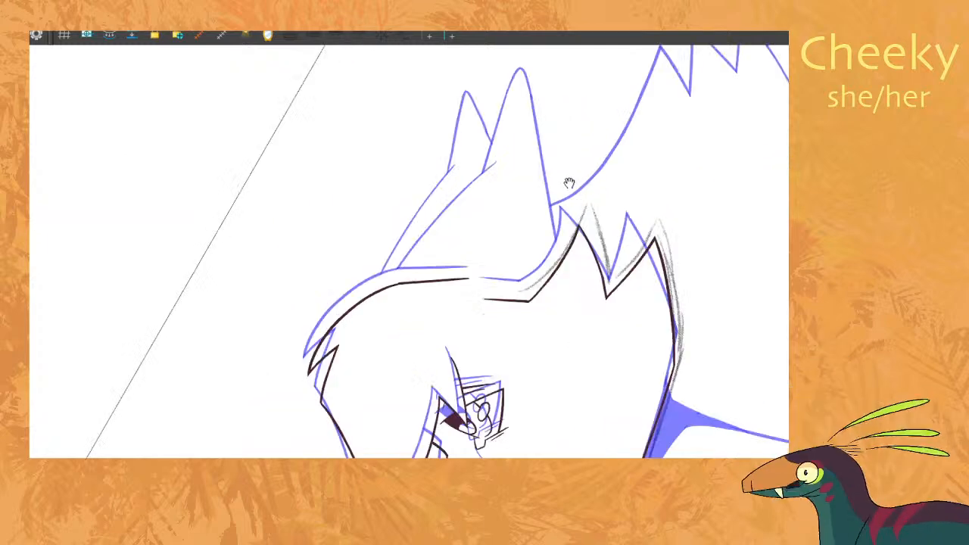
{"action": "scroll", "coordinate": [556, 182], "scroll_direction": "up", "scroll_amount": 2}
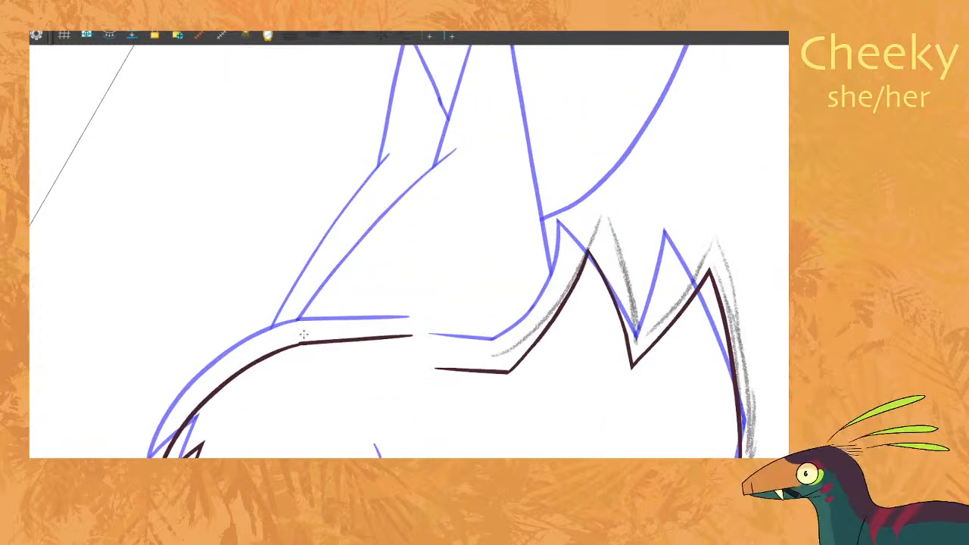
{"action": "left_click_drag", "start_coordinate": [295, 345], "coordinate": [431, 202]}
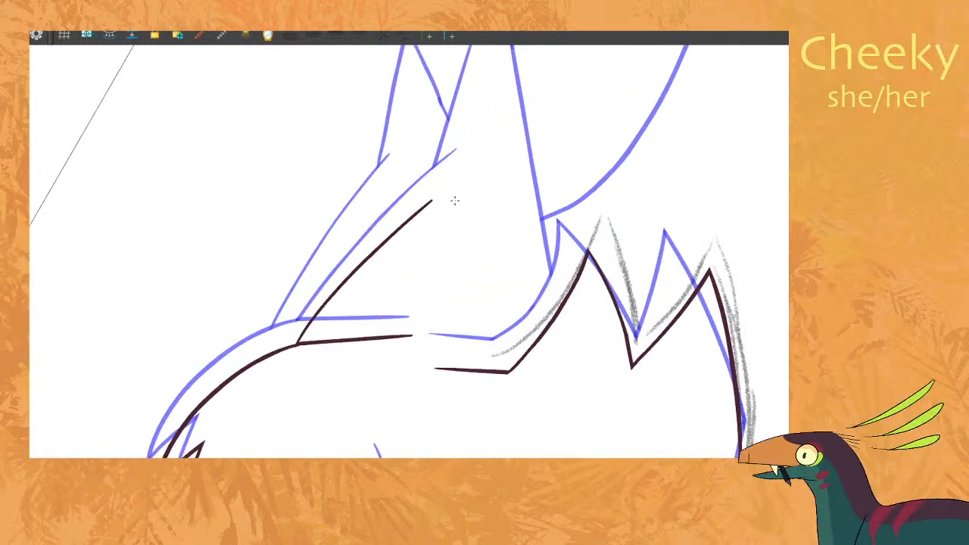
{"action": "left_click_drag", "start_coordinate": [494, 218], "coordinate": [460, 274]}
{"action": "mouse_move", "coordinate": [393, 258]}
{"action": "left_mouse_down"}
{"action": "mouse_move", "coordinate": [429, 126]}
{"action": "mouse_move", "coordinate": [448, 113]}
{"action": "mouse_move", "coordinate": [491, 332]}
{"action": "mouse_move", "coordinate": [478, 429]}
{"action": "left_mouse_up"}
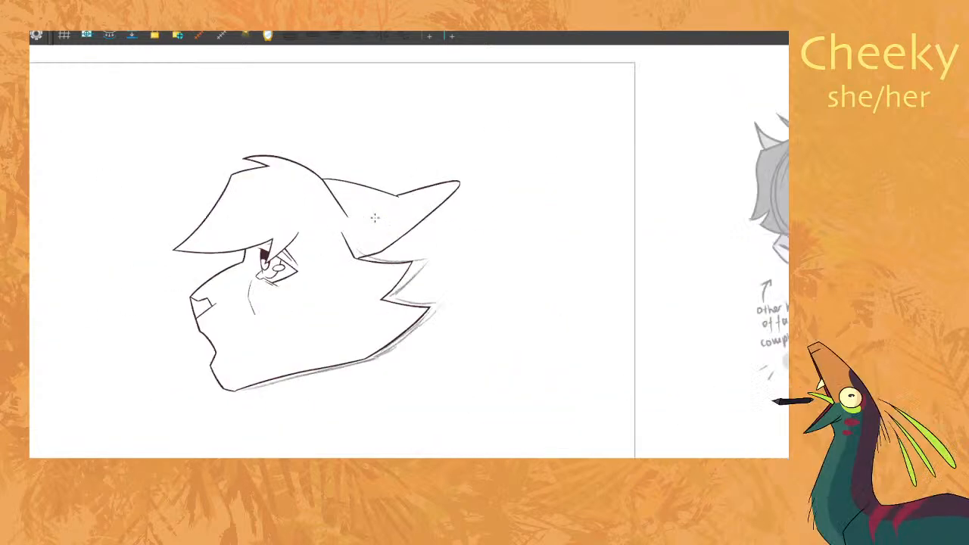
Select the linework of the ear's outer tip on frame 38.
{"action": "scroll", "coordinate": [375, 218], "scroll_direction": "up", "scroll_amount": 2}
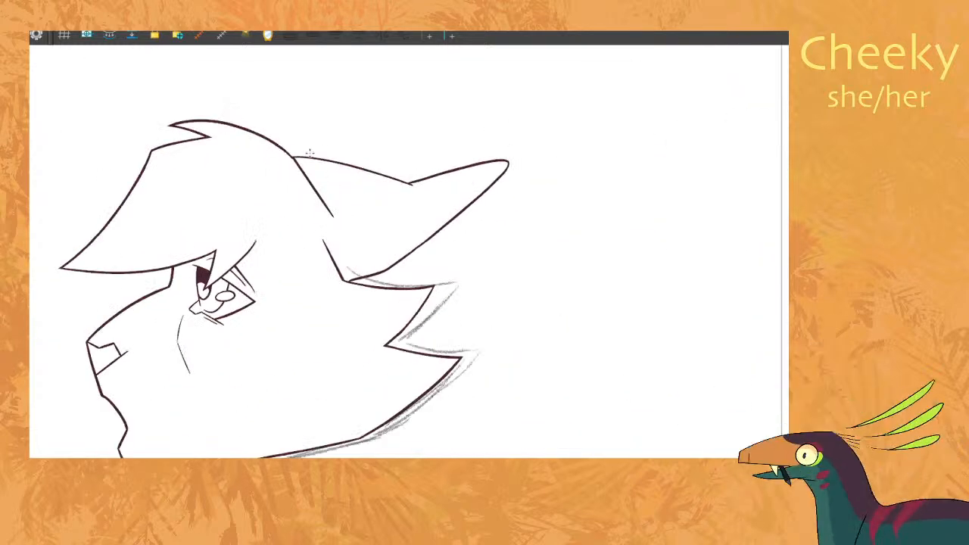
{"action": "mouse_move", "coordinate": [445, 136]}
{"action": "left_mouse_down"}
{"action": "mouse_move", "coordinate": [508, 161]}
{"action": "mouse_move", "coordinate": [491, 189]}
{"action": "left_mouse_up"}
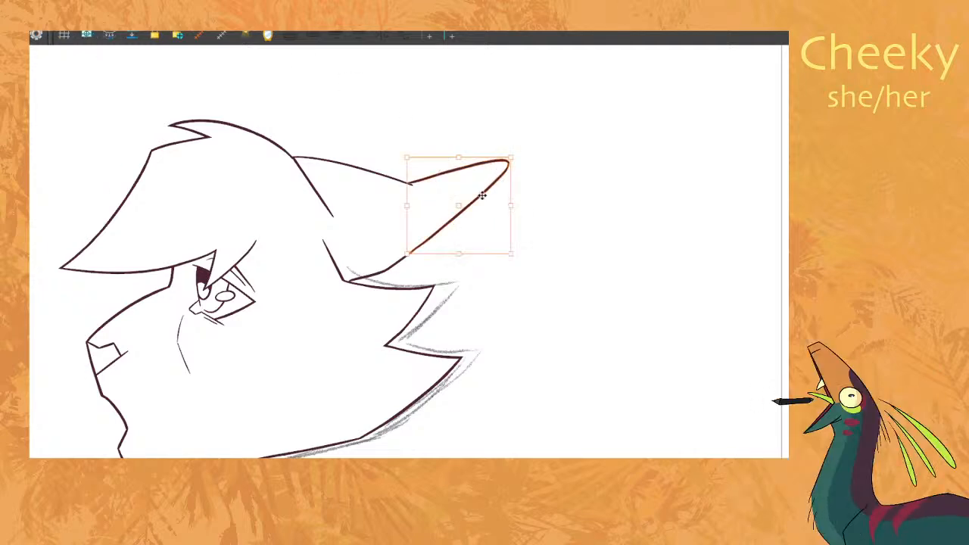
Stretch the near ear's lower line downward so it overlaps the cheek fur and shift its lower end outward.
{"action": "mouse_move", "coordinate": [389, 217]}
{"action": "left_mouse_down"}
{"action": "mouse_move", "coordinate": [434, 217]}
{"action": "mouse_move", "coordinate": [427, 227]}
{"action": "left_mouse_up"}
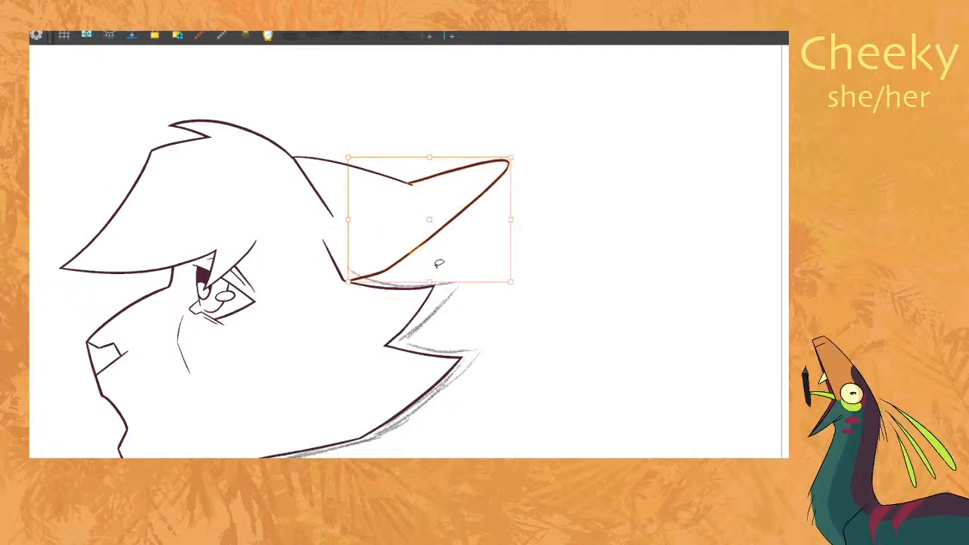
{"action": "left_click_drag", "start_coordinate": [429, 282], "coordinate": [430, 290]}
{"action": "left_click", "coordinate": [550, 221]}
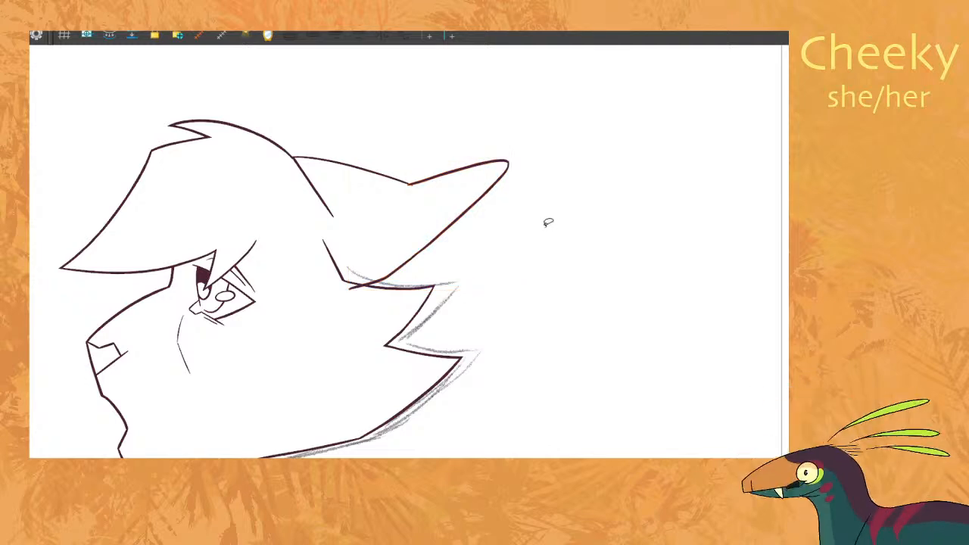
{"action": "key", "text": "comma"}
{"action": "key", "text": "period"}
{"action": "mouse_move", "coordinate": [508, 229]}
{"action": "left_mouse_down"}
{"action": "mouse_move", "coordinate": [391, 240]}
{"action": "mouse_move", "coordinate": [425, 294]}
{"action": "left_mouse_up"}
{"action": "left_click", "coordinate": [575, 199]}
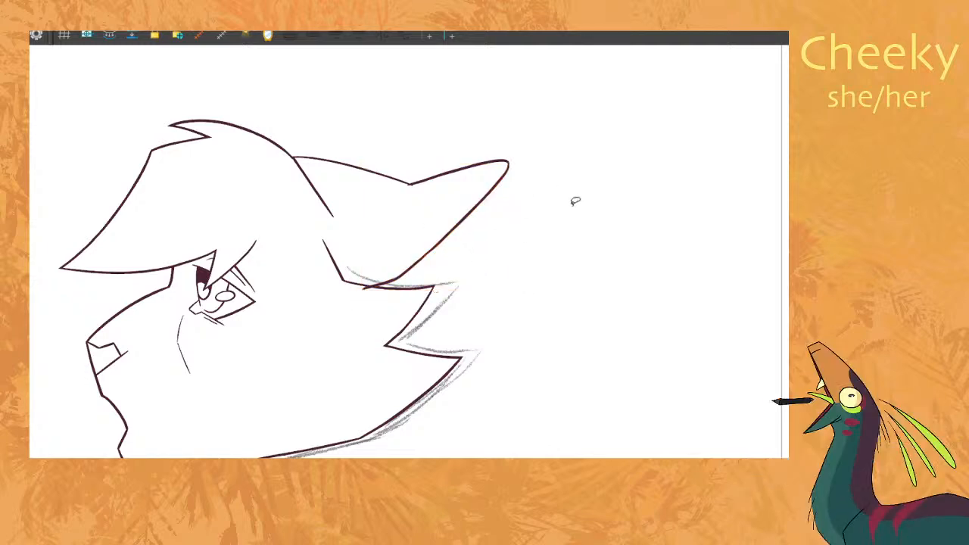
Select the whole near ear outline, enlarge it slightly outward at the tip, and compare it with the adjacent drawing.
{"action": "key", "text": "comma"}
{"action": "key", "text": "period"}
{"action": "mouse_move", "coordinate": [549, 171]}
{"action": "left_mouse_down"}
{"action": "mouse_move", "coordinate": [476, 264]}
{"action": "mouse_move", "coordinate": [522, 198]}
{"action": "mouse_move", "coordinate": [524, 217]}
{"action": "left_mouse_up"}
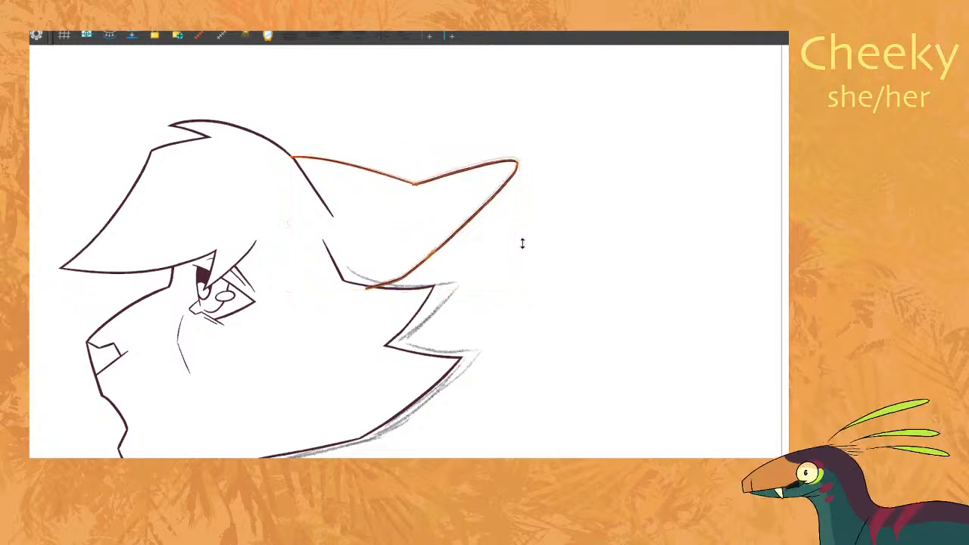
{"action": "left_click", "coordinate": [550, 219]}
{"action": "key", "text": "comma"}
{"action": "key", "text": "period"}
{"action": "key", "text": "comma"}
{"action": "key", "text": "period"}
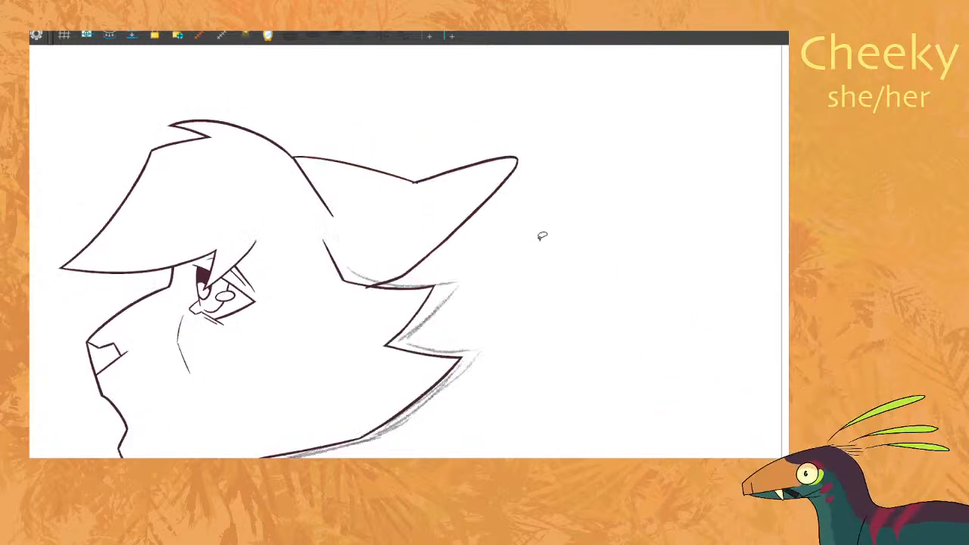
{"action": "key", "text": "comma"}
{"action": "key", "text": "period"}
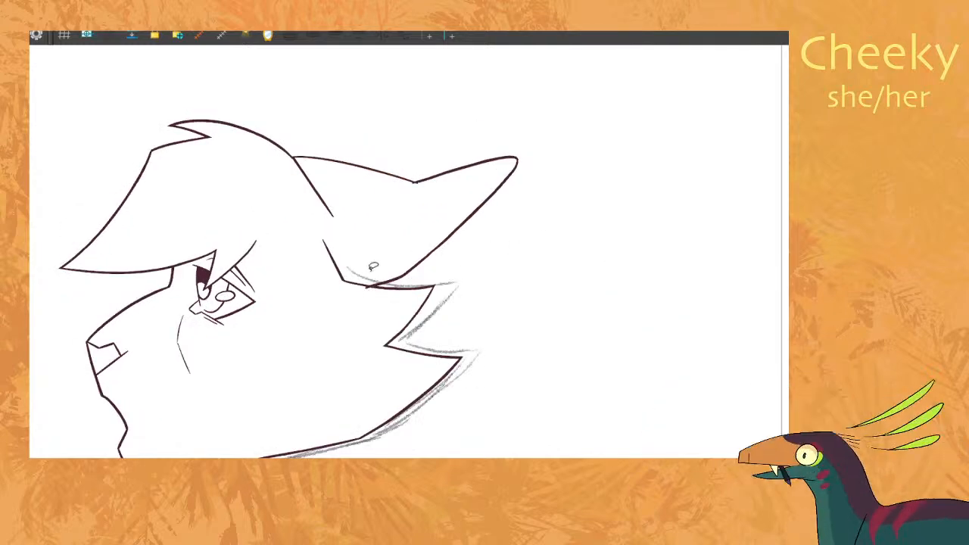
{"action": "key", "text": "comma"}
{"action": "key", "text": "period"}
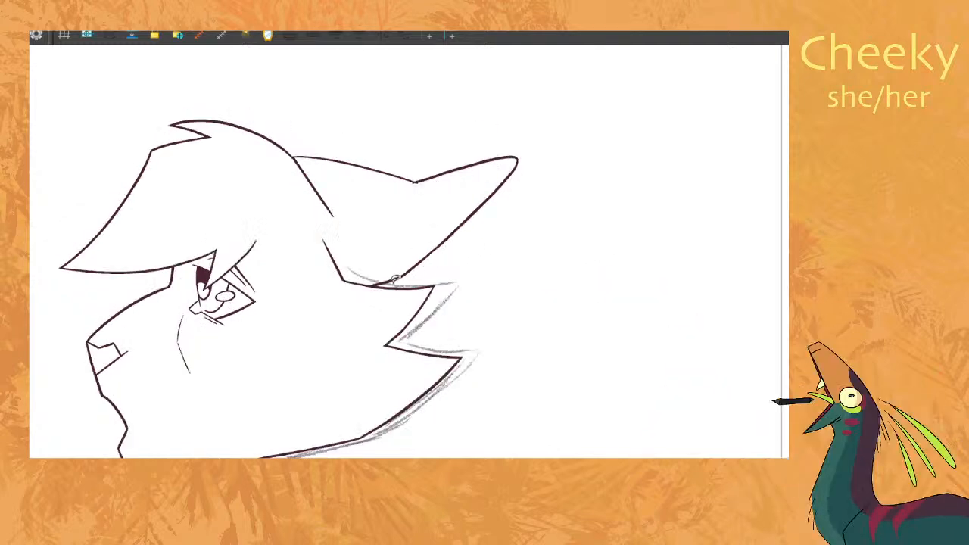
Replace the curved lower end of the near ear with a straight stroke ending at the cheek fur.
{"action": "left_click", "coordinate": [397, 278]}
{"action": "key", "text": "Delete"}
{"action": "left_click_drag", "start_coordinate": [427, 256], "coordinate": [380, 293]}
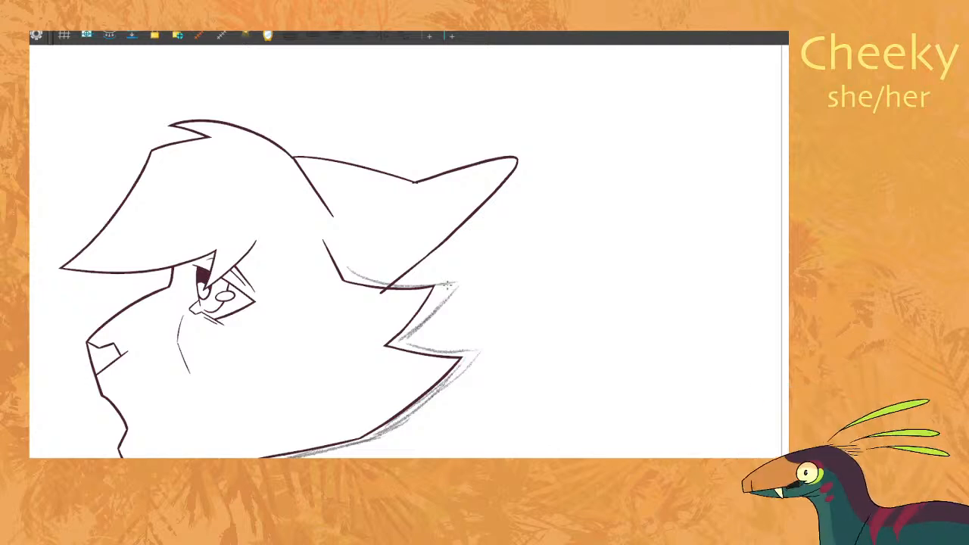
{"action": "key", "text": "comma"}
{"action": "key", "text": "period"}
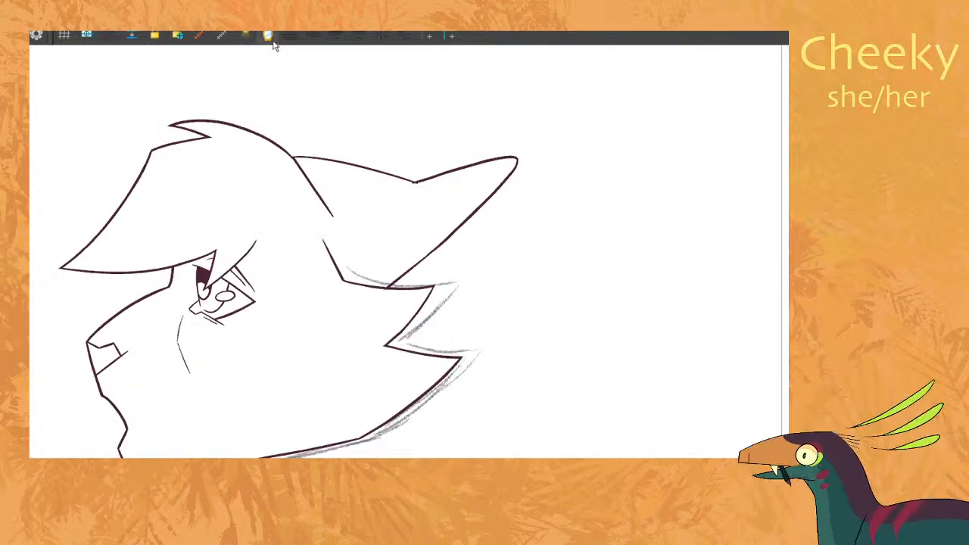
Mirror the view and draw the rounded tip of the far ear behind the near ear.
{"action": "key", "text": "4"}
{"action": "left_click_drag", "start_coordinate": [968, 265], "coordinate": [733, 288]}
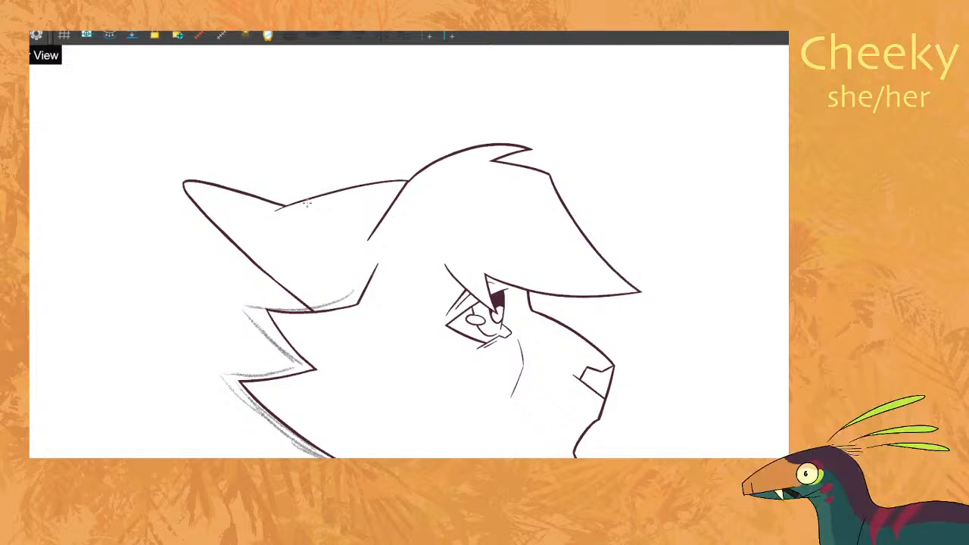
{"action": "key", "text": "comma"}
{"action": "key", "text": "period"}
{"action": "key", "text": "comma"}
{"action": "key", "text": "period"}
{"action": "mouse_move", "coordinate": [244, 191]}
{"action": "left_mouse_down"}
{"action": "mouse_move", "coordinate": [235, 152]}
{"action": "mouse_move", "coordinate": [271, 172]}
{"action": "left_mouse_up"}
{"action": "key", "text": "comma"}
{"action": "key", "text": "period"}
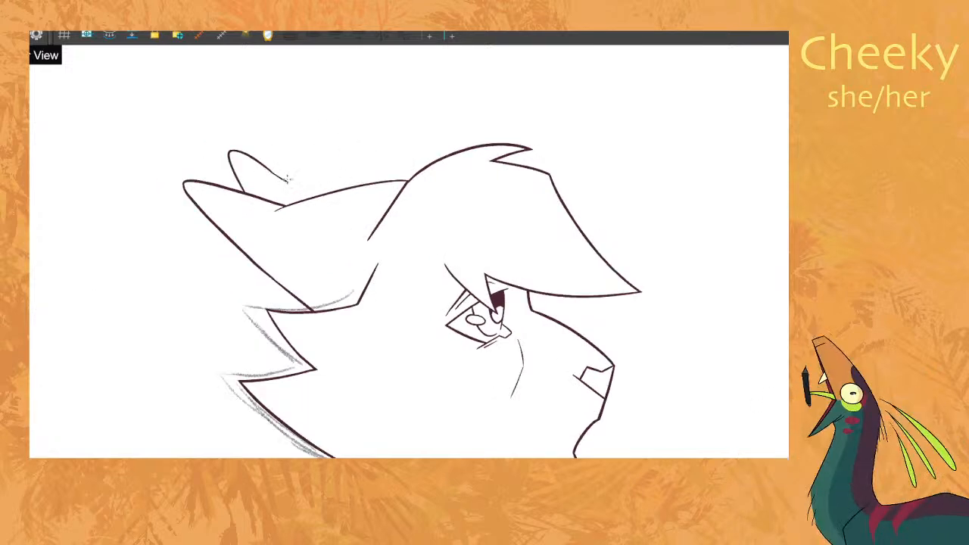
{"action": "key", "text": "period"}
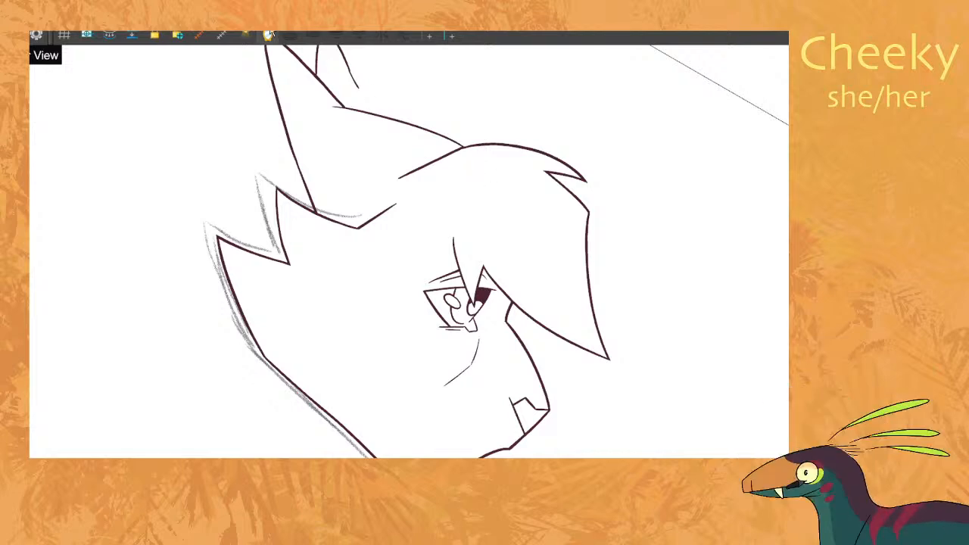
Restore the unmirrored view and draw the far ear's upper edge from the hair to the ear tip.
{"action": "key", "text": "4"}
{"action": "key", "text": "v"}
{"action": "key", "text": "period"}
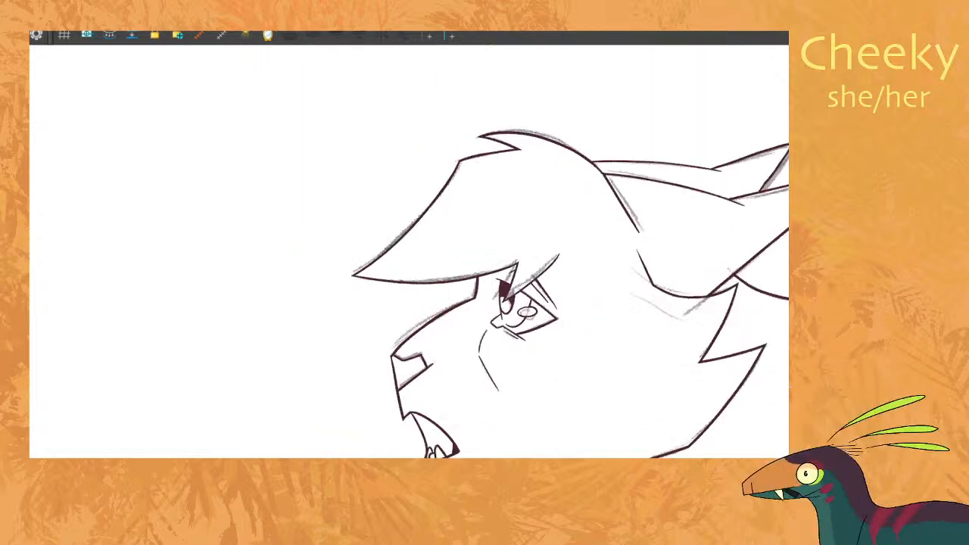
{"action": "key", "text": "comma"}
{"action": "key", "text": "period"}
{"action": "key", "text": "comma"}
{"action": "mouse_move", "coordinate": [587, 174]}
{"action": "left_mouse_down"}
{"action": "mouse_move", "coordinate": [658, 171]}
{"action": "mouse_move", "coordinate": [727, 182]}
{"action": "left_mouse_up"}
{"action": "key", "text": "period"}
{"action": "key", "text": "comma"}
{"action": "key", "text": "ctrl+z"}
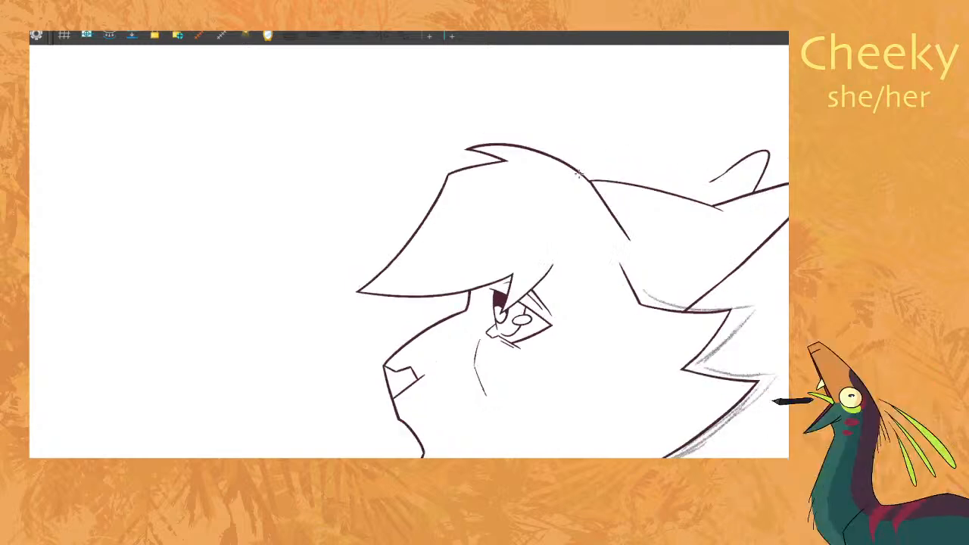
{"action": "left_click_drag", "start_coordinate": [585, 174], "coordinate": [717, 181]}
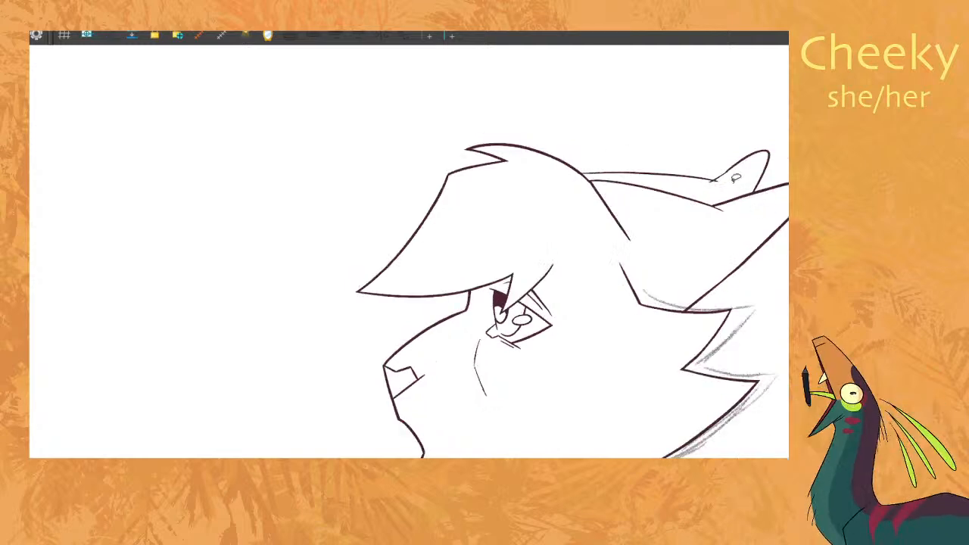
Delete the overshooting line end where the far ear's upper edge meets its tip, and check it against the adjacent drawing.
{"action": "left_click", "coordinate": [711, 180]}
{"action": "key", "text": "ctrl+z"}
{"action": "left_click", "coordinate": [713, 181]}
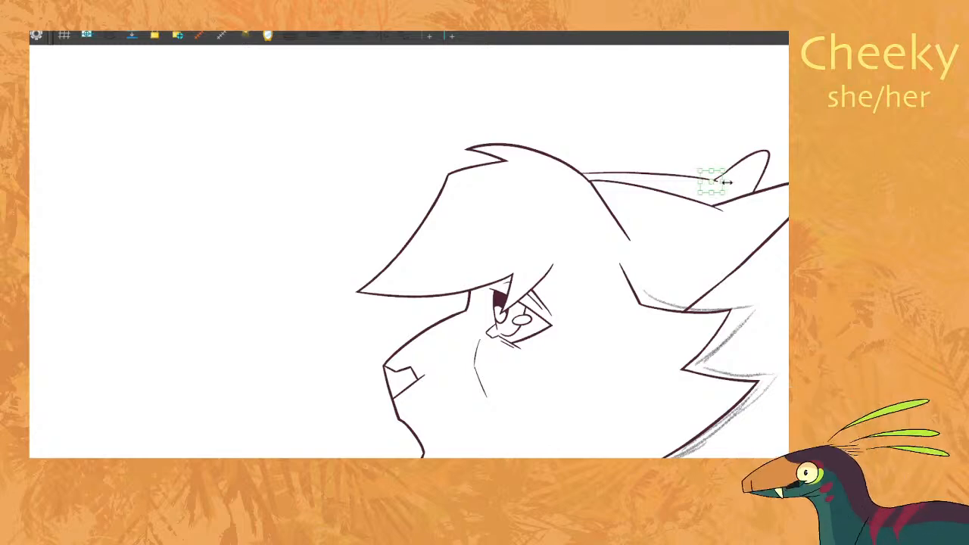
{"action": "key", "text": "Delete"}
{"action": "scroll", "coordinate": [726, 177], "scroll_direction": "down", "scroll_amount": 3}
{"action": "key", "text": "f"}
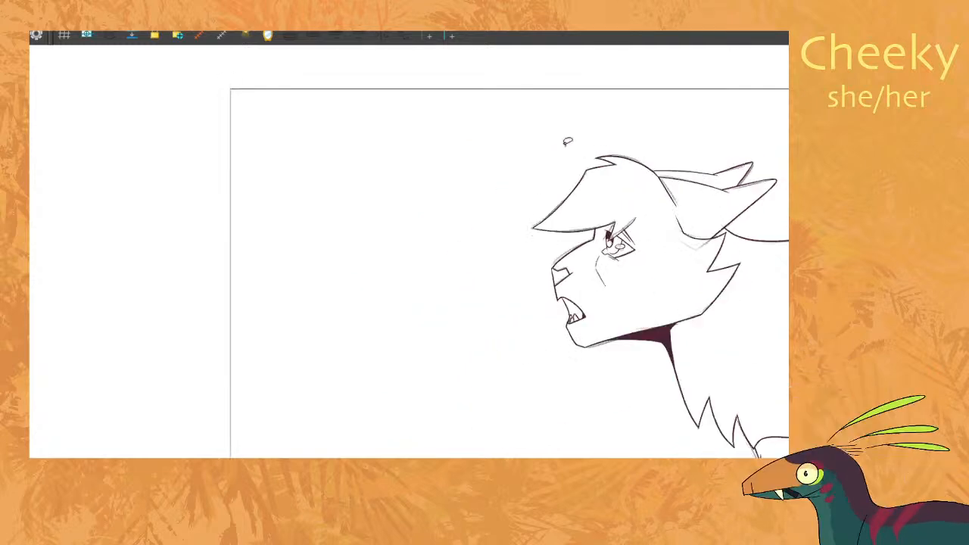
{"action": "key", "text": "g"}
{"action": "key", "text": "f"}
{"action": "key", "text": "g"}
Rework the far ear's line near the notch below its tip.
{"action": "scroll", "coordinate": [758, 158], "scroll_direction": "up", "scroll_amount": 2}
{"action": "scroll", "coordinate": [758, 158], "scroll_direction": "up", "scroll_amount": 3}
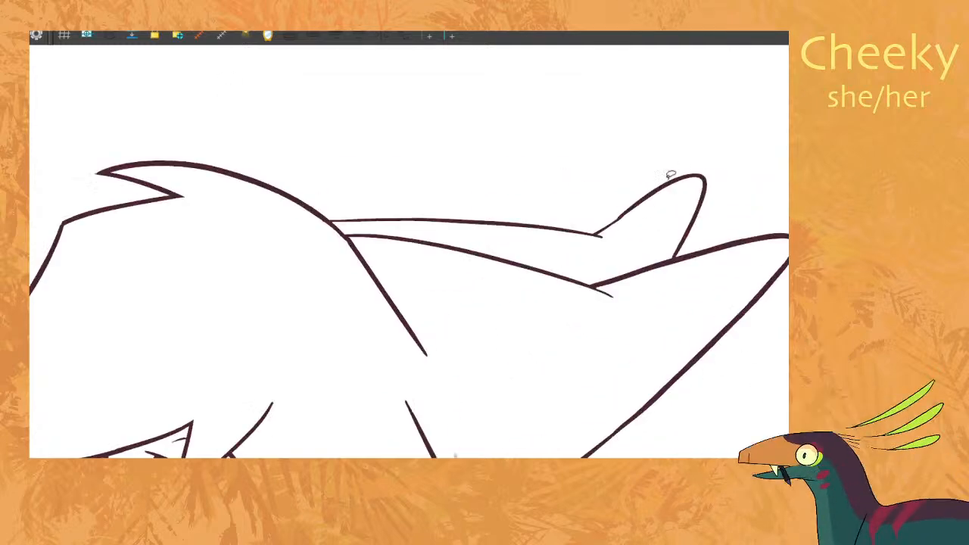
{"action": "mouse_move", "coordinate": [621, 219]}
{"action": "left_mouse_down"}
{"action": "mouse_move", "coordinate": [681, 176]}
{"action": "mouse_move", "coordinate": [668, 250]}
{"action": "mouse_move", "coordinate": [655, 273]}
{"action": "left_mouse_up"}
{"action": "key", "text": "ctrl+z"}
{"action": "mouse_move", "coordinate": [620, 220]}
{"action": "left_mouse_down"}
{"action": "mouse_move", "coordinate": [675, 176]}
{"action": "mouse_move", "coordinate": [666, 266]}
{"action": "left_mouse_up"}
{"action": "scroll", "coordinate": [753, 264], "scroll_direction": "down", "scroll_amount": 3}
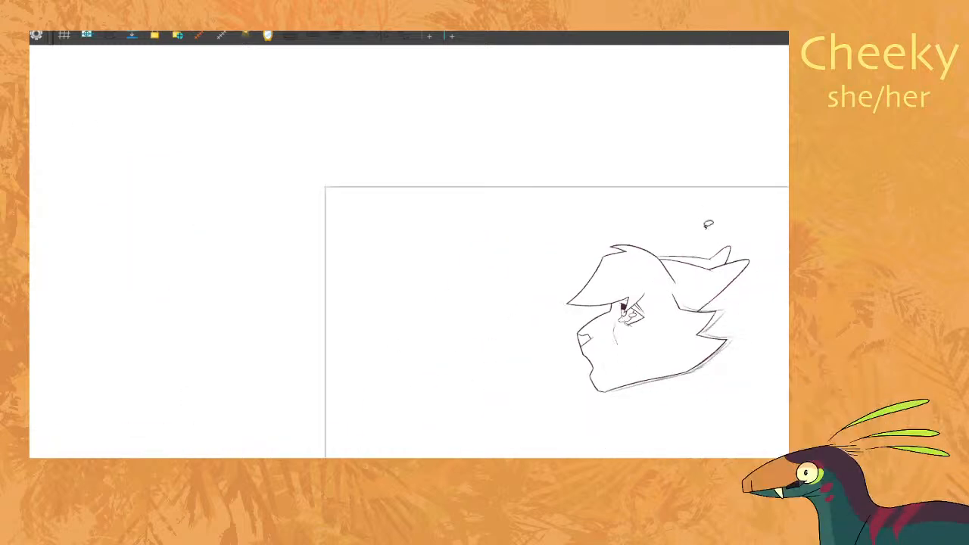
Hide the timeline to enlarge the drawing area and compare the jaw and throat with the adjacent drawing.
{"action": "scroll", "coordinate": [664, 197], "scroll_direction": "down", "scroll_amount": 4}
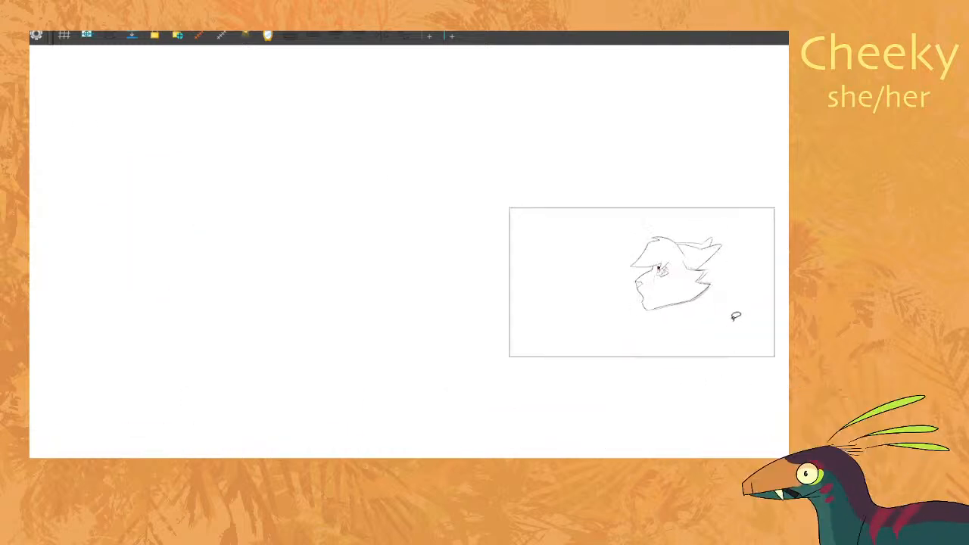
{"action": "scroll", "coordinate": [735, 316], "scroll_direction": "up", "scroll_amount": 3}
{"action": "scroll", "coordinate": [734, 311], "scroll_direction": "down", "scroll_amount": 3}
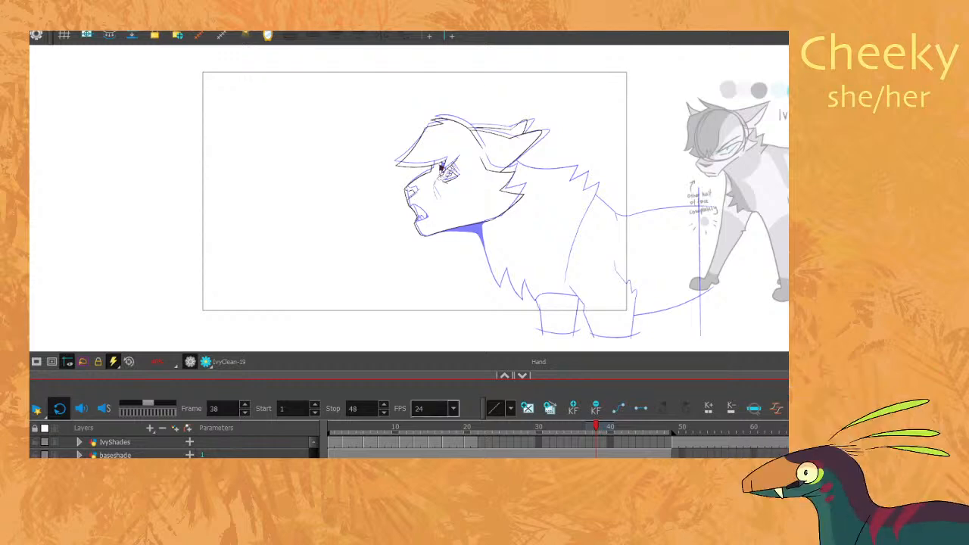
{"action": "left_click", "coordinate": [521, 377]}
{"action": "scroll", "coordinate": [517, 357], "scroll_direction": "up", "scroll_amount": 3}
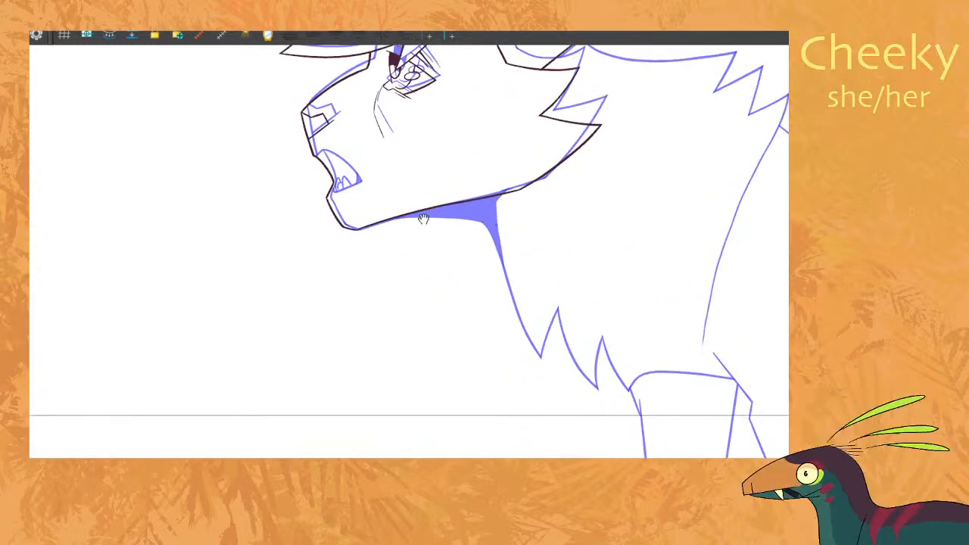
{"action": "scroll", "coordinate": [397, 184], "scroll_direction": "up", "scroll_amount": 1}
{"action": "left_click_drag", "start_coordinate": [513, 265], "coordinate": [516, 275]}
{"action": "key", "text": "period"}
{"action": "key", "text": "comma"}
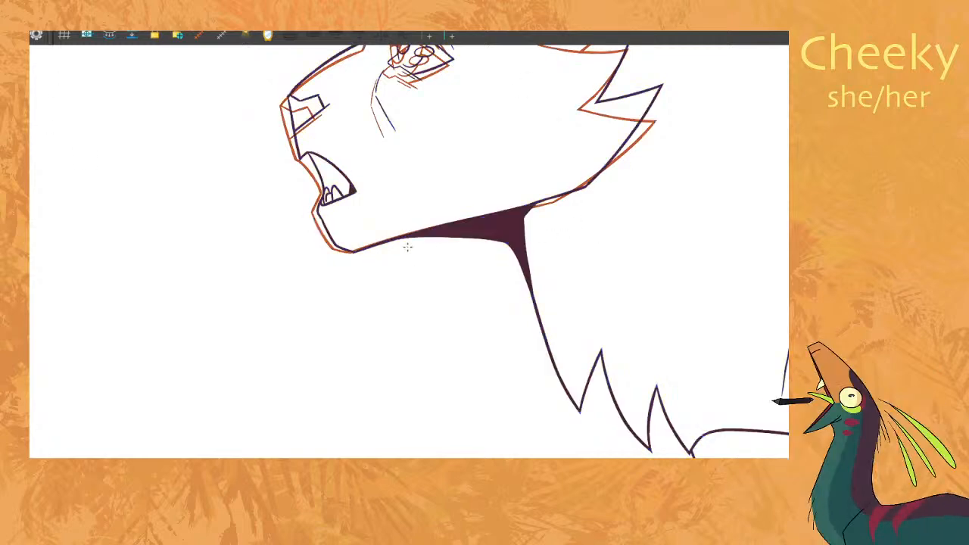
{"action": "key", "text": "period"}
{"action": "key", "text": "comma"}
Trace the throat underside and the front of the neck down to the first chest fur spike over the blue onion skin.
{"action": "left_click_drag", "start_coordinate": [376, 242], "coordinate": [509, 241]}
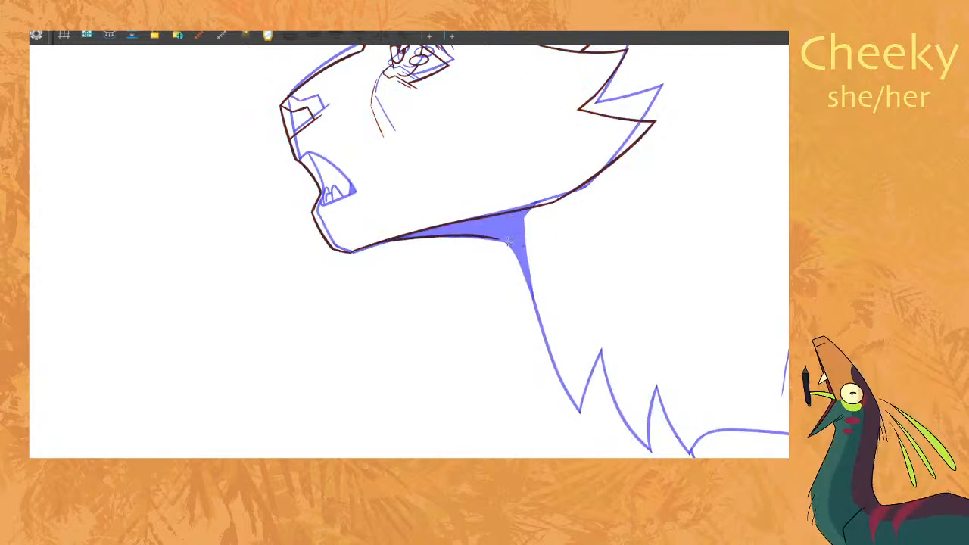
{"action": "key", "text": "ctrl+z"}
{"action": "left_click_drag", "start_coordinate": [378, 243], "coordinate": [490, 244]}
{"action": "key", "text": "ctrl+z"}
{"action": "mouse_move", "coordinate": [378, 243]}
{"action": "left_mouse_down"}
{"action": "mouse_move", "coordinate": [510, 244]}
{"action": "mouse_move", "coordinate": [545, 338]}
{"action": "left_mouse_up"}
{"action": "key", "text": "ctrl+z"}
{"action": "left_click_drag", "start_coordinate": [500, 244], "coordinate": [574, 397]}
{"action": "key", "text": "ctrl+z"}
{"action": "mouse_move", "coordinate": [501, 242]}
{"action": "left_mouse_down"}
{"action": "mouse_move", "coordinate": [578, 415]}
{"action": "mouse_move", "coordinate": [600, 349]}
{"action": "left_mouse_up"}
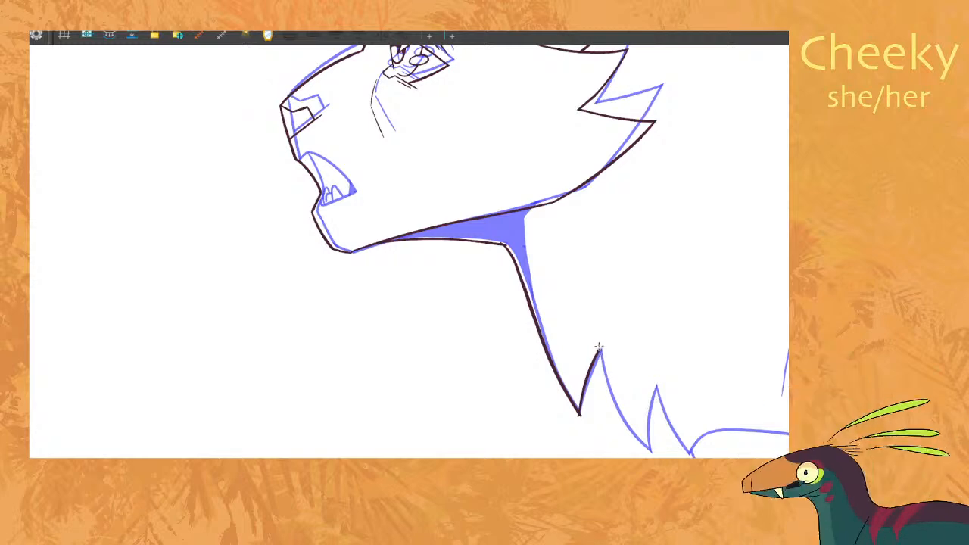
Trace the remaining chest fur spikes and the top edge of the front leg over the blue onion skin.
{"action": "left_click_drag", "start_coordinate": [608, 388], "coordinate": [656, 457]}
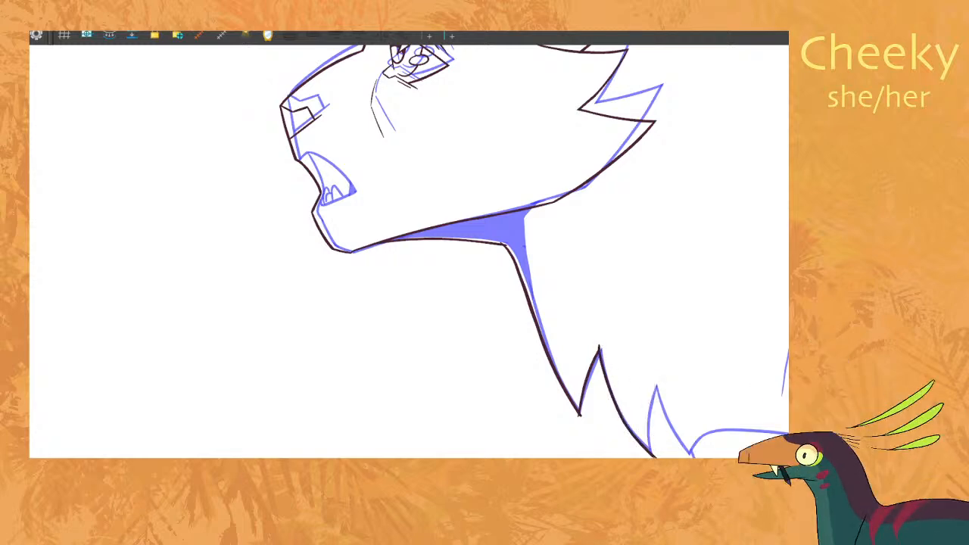
{"action": "key", "text": "ctrl+z"}
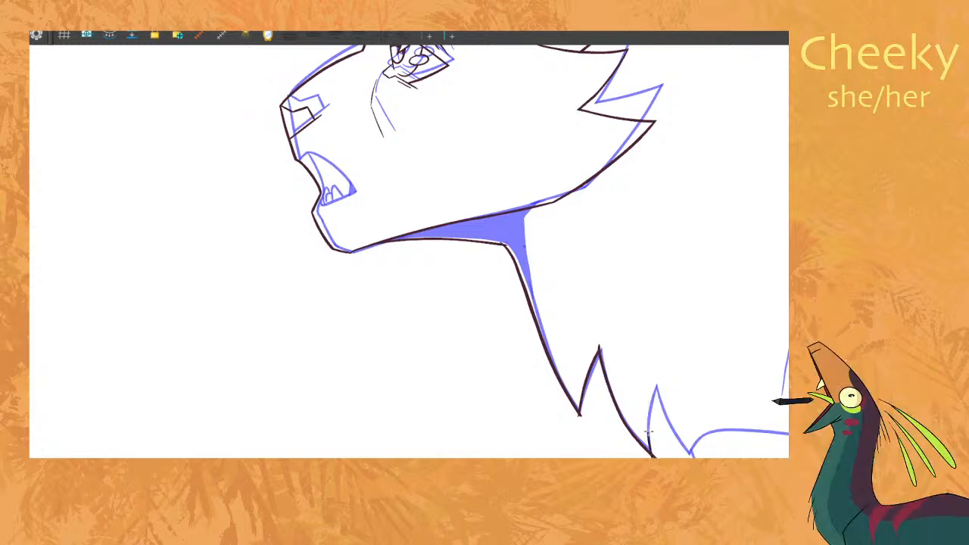
{"action": "left_click_drag", "start_coordinate": [655, 390], "coordinate": [655, 384]}
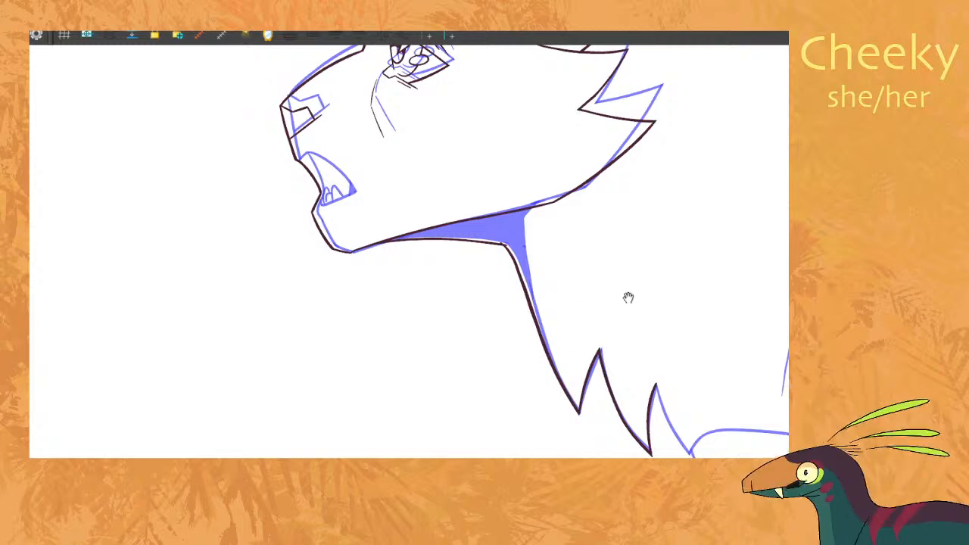
{"action": "left_click_drag", "start_coordinate": [719, 360], "coordinate": [616, 329]}
{"action": "mouse_move", "coordinate": [552, 354]}
{"action": "left_mouse_down"}
{"action": "mouse_move", "coordinate": [587, 422]}
{"action": "mouse_move", "coordinate": [680, 346]}
{"action": "mouse_move", "coordinate": [707, 301]}
{"action": "mouse_move", "coordinate": [761, 279]}
{"action": "left_mouse_up"}
Outline the inner edge of the throat shadow up to the jaw and fill the wedge with the dark line colour.
{"action": "key", "text": "v"}
{"action": "key", "text": "g"}
{"action": "key", "text": "f"}
{"action": "mouse_move", "coordinate": [426, 263]}
{"action": "left_mouse_down"}
{"action": "mouse_move", "coordinate": [416, 194]}
{"action": "mouse_move", "coordinate": [436, 170]}
{"action": "left_mouse_up"}
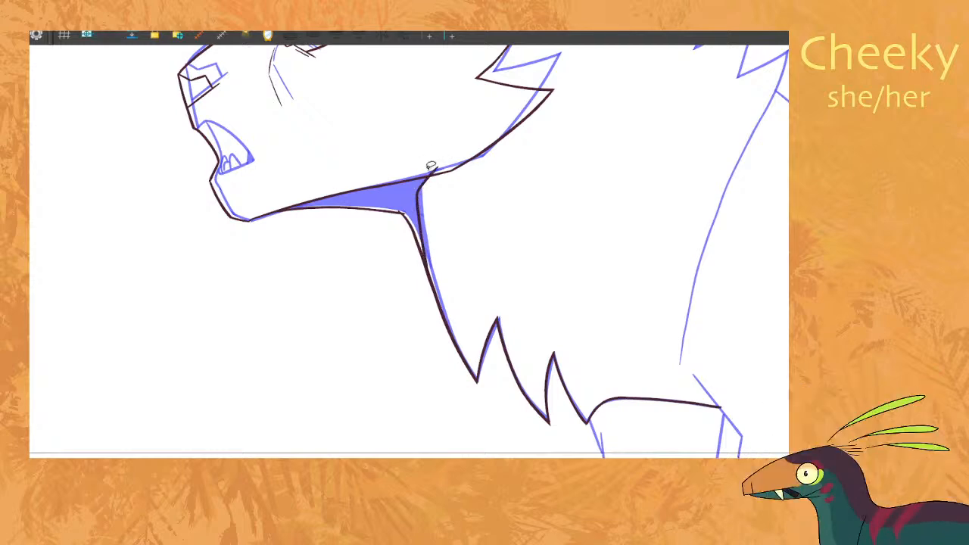
{"action": "left_click", "coordinate": [419, 193]}
{"action": "scroll", "coordinate": [394, 165], "scroll_direction": "down", "scroll_amount": 3}
{"action": "key", "text": "g"}
{"action": "key", "text": "f"}
{"action": "key", "text": "g"}
{"action": "key", "text": "f"}
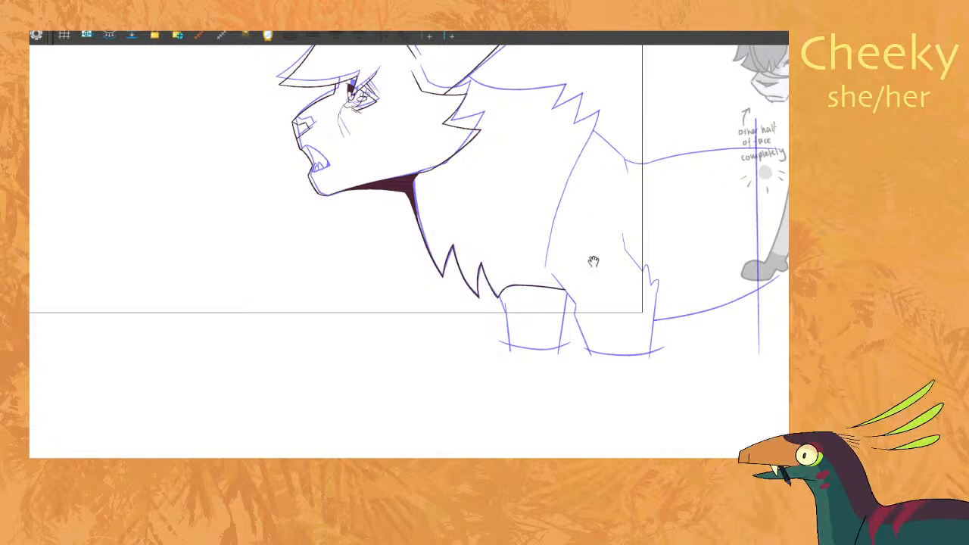
Trace the first front leg's two sides and curved bottom line over the blue onion skin.
{"action": "scroll", "coordinate": [567, 292], "scroll_direction": "up", "scroll_amount": 4}
{"action": "key", "text": "g"}
{"action": "key", "text": "f"}
{"action": "scroll", "coordinate": [447, 297], "scroll_direction": "up", "scroll_amount": 2}
{"action": "left_click_drag", "start_coordinate": [443, 293], "coordinate": [456, 219]}
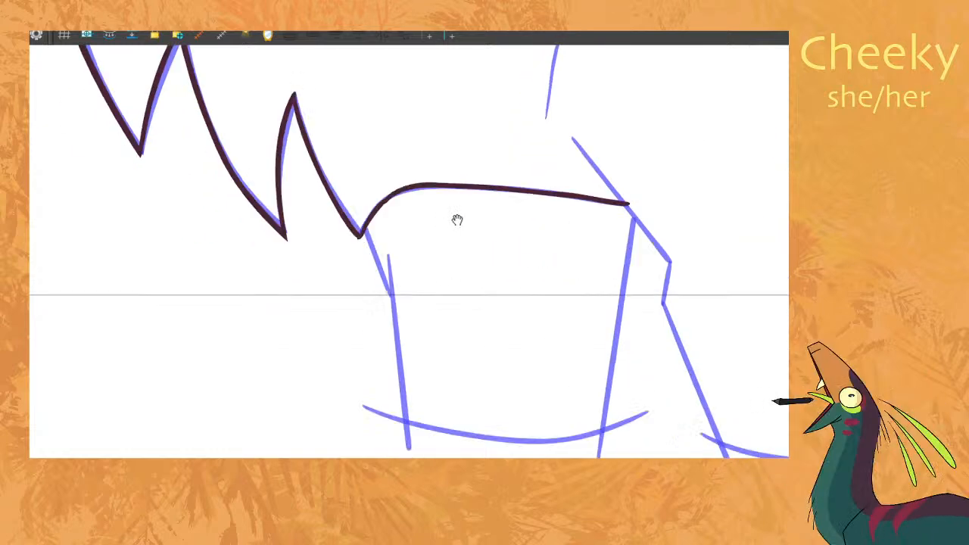
{"action": "left_click_drag", "start_coordinate": [364, 231], "coordinate": [392, 297]}
{"action": "left_click_drag", "start_coordinate": [389, 254], "coordinate": [407, 445]}
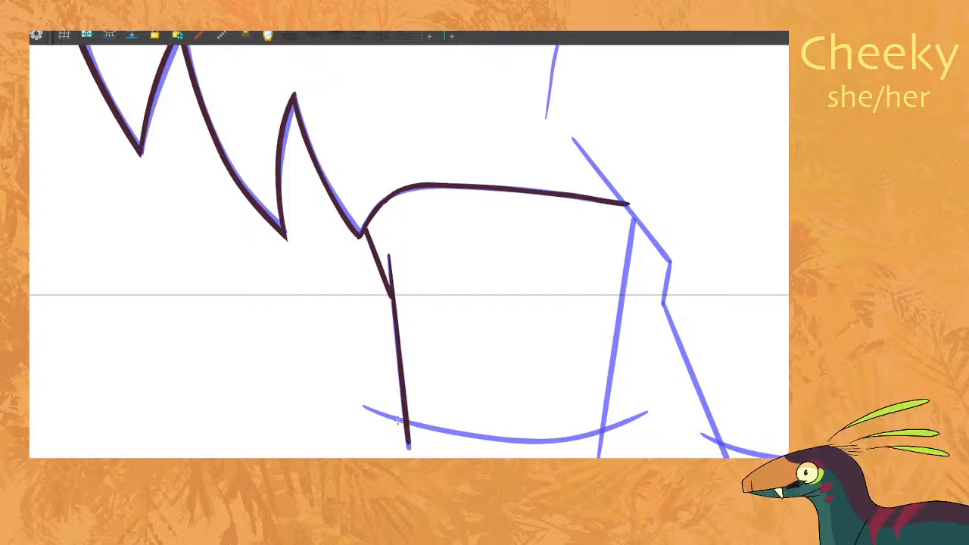
{"action": "mouse_move", "coordinate": [363, 407]}
{"action": "left_mouse_down"}
{"action": "mouse_move", "coordinate": [513, 445]}
{"action": "mouse_move", "coordinate": [630, 407]}
{"action": "left_mouse_up"}
{"action": "key", "text": "ctrl+z"}
{"action": "mouse_move", "coordinate": [365, 405]}
{"action": "left_mouse_down"}
{"action": "mouse_move", "coordinate": [443, 436]}
{"action": "mouse_move", "coordinate": [648, 422]}
{"action": "left_mouse_up"}
{"action": "left_click_drag", "start_coordinate": [598, 457], "coordinate": [634, 216]}
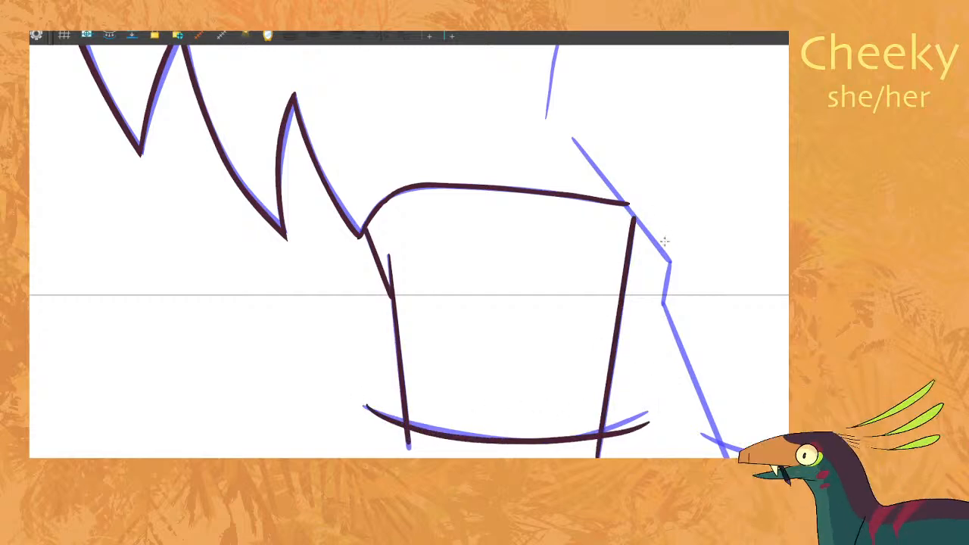
Trace the second front leg's angular front edge and curved bottom line over the blue onion skin.
{"action": "scroll", "coordinate": [657, 259], "scroll_direction": "down", "scroll_amount": 4}
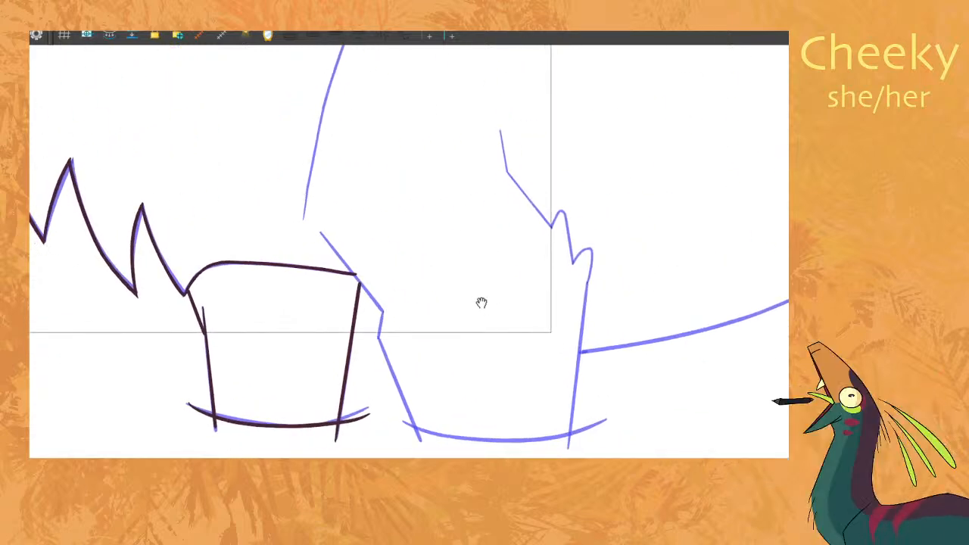
{"action": "left_click_drag", "start_coordinate": [320, 232], "coordinate": [383, 311]}
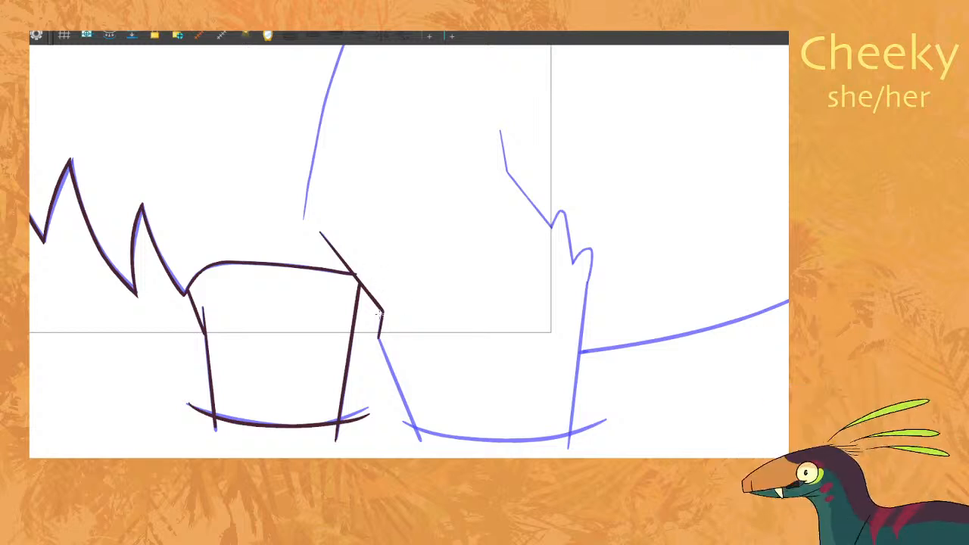
{"action": "mouse_move", "coordinate": [378, 338]}
{"action": "left_mouse_down"}
{"action": "mouse_move", "coordinate": [419, 440]}
{"action": "mouse_move", "coordinate": [580, 445]}
{"action": "left_mouse_up"}
{"action": "key", "text": "ctrl+z"}
{"action": "left_click_drag", "start_coordinate": [412, 428], "coordinate": [614, 425]}
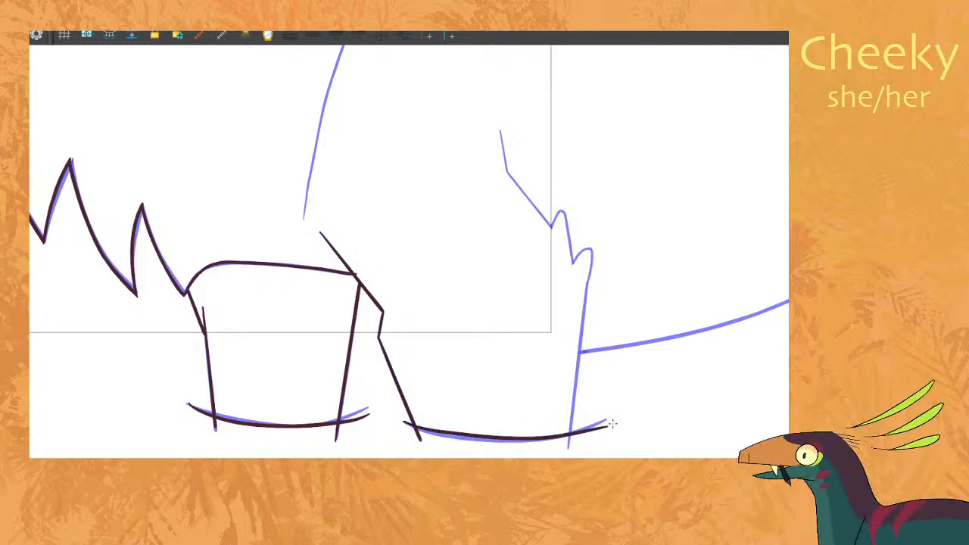
Trace the second front leg's back edge, its two rounded fur tufts and the angled elbow line above them.
{"action": "mouse_move", "coordinate": [569, 447]}
{"action": "left_mouse_down"}
{"action": "mouse_move", "coordinate": [591, 254]}
{"action": "mouse_move", "coordinate": [572, 261]}
{"action": "mouse_move", "coordinate": [565, 217]}
{"action": "mouse_move", "coordinate": [548, 239]}
{"action": "left_mouse_up"}
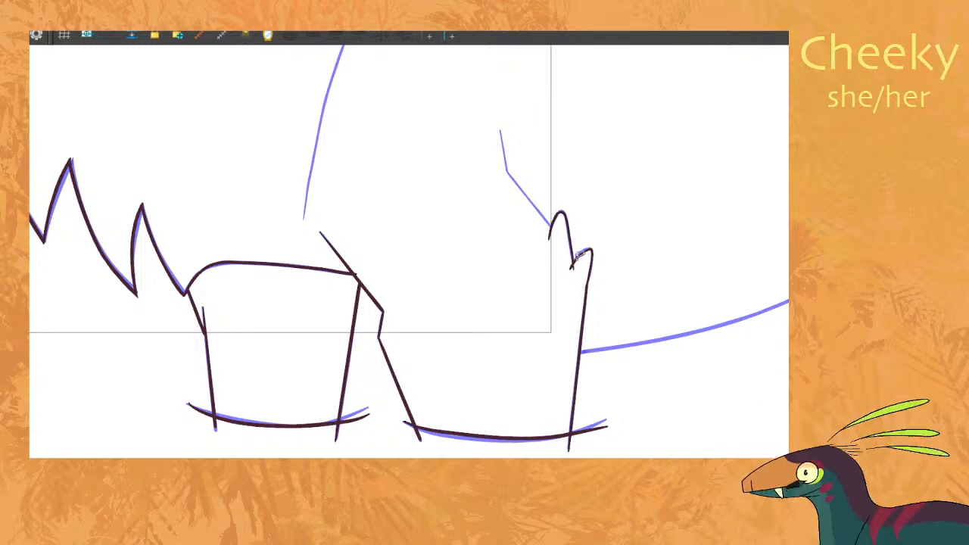
{"action": "left_click_drag", "start_coordinate": [544, 187], "coordinate": [436, 270]}
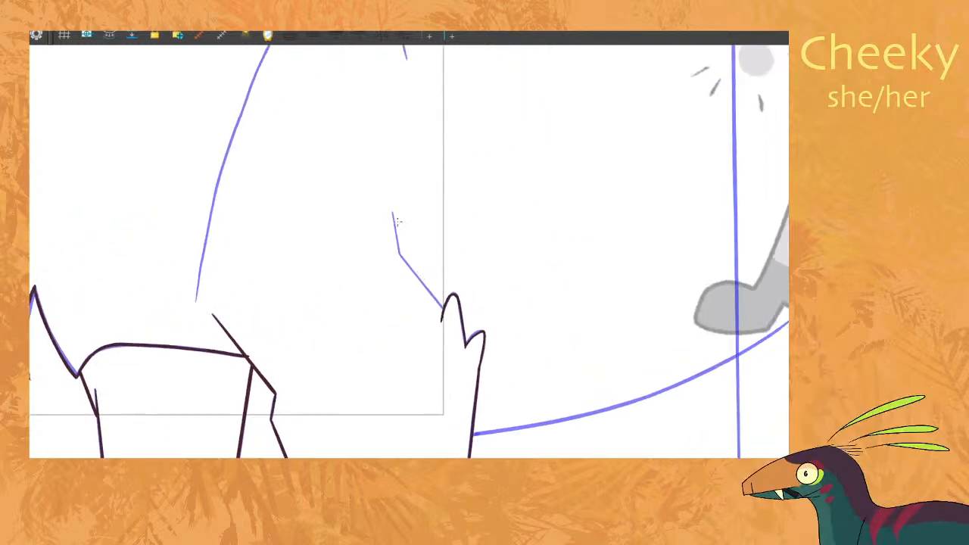
{"action": "mouse_move", "coordinate": [394, 212]}
{"action": "left_mouse_down"}
{"action": "mouse_move", "coordinate": [399, 255]}
{"action": "mouse_move", "coordinate": [445, 310]}
{"action": "left_mouse_up"}
{"action": "left_click_drag", "start_coordinate": [505, 232], "coordinate": [428, 202]}
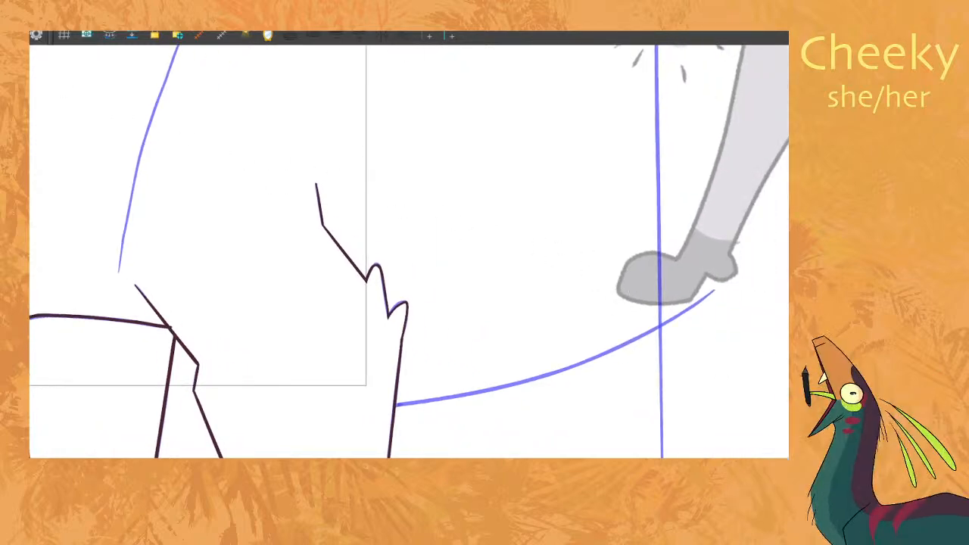
Copy the belly curve and the long vertical line from the adjacent drawing into the current drawing.
{"action": "key", "text": "comma"}
{"action": "left_click_drag", "start_coordinate": [691, 242], "coordinate": [727, 340]}
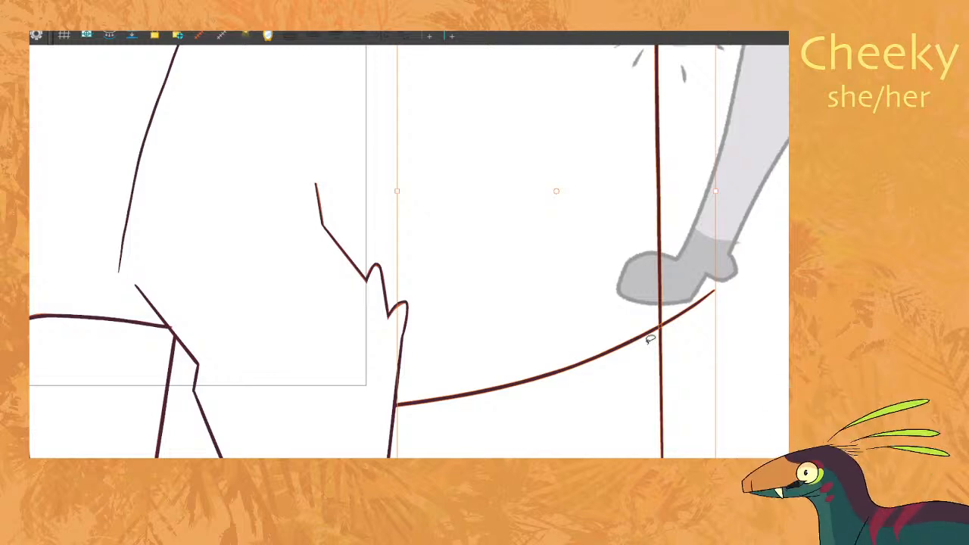
{"action": "key", "text": "period"}
{"action": "key", "text": "comma"}
{"action": "left_click", "coordinate": [399, 428]}
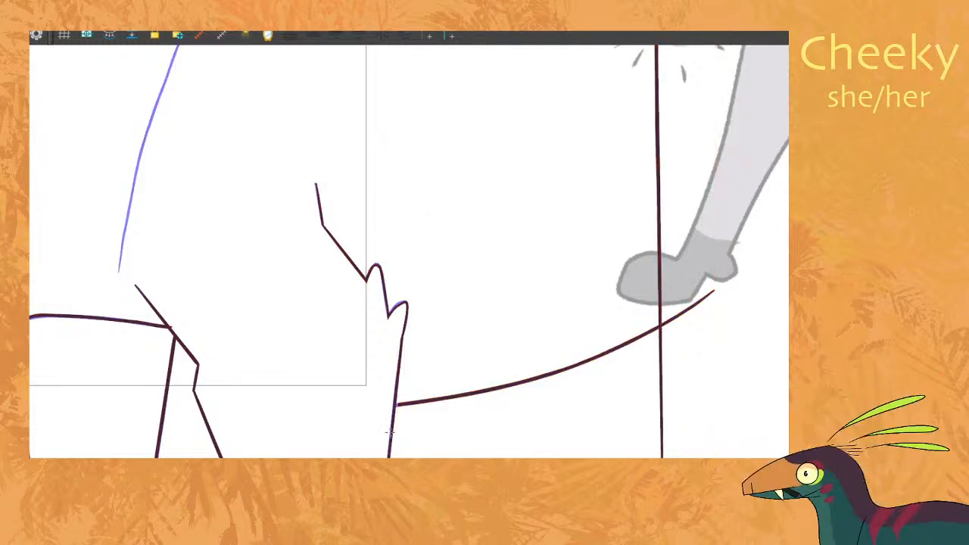
Bridge the gap between the belly line and the back edge of the second front leg with a short stroke.
{"action": "scroll", "coordinate": [426, 403], "scroll_direction": "up", "scroll_amount": 5}
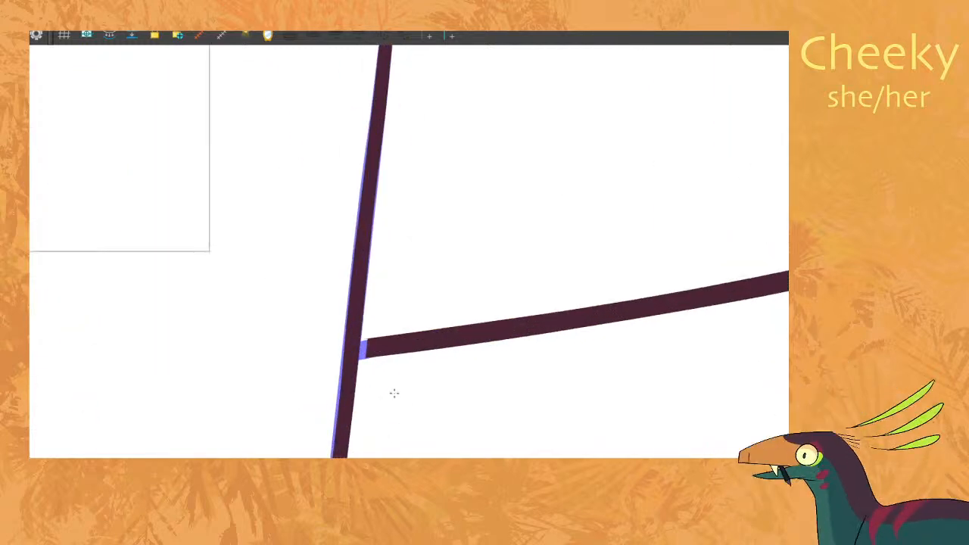
{"action": "left_click_drag", "start_coordinate": [305, 346], "coordinate": [402, 342]}
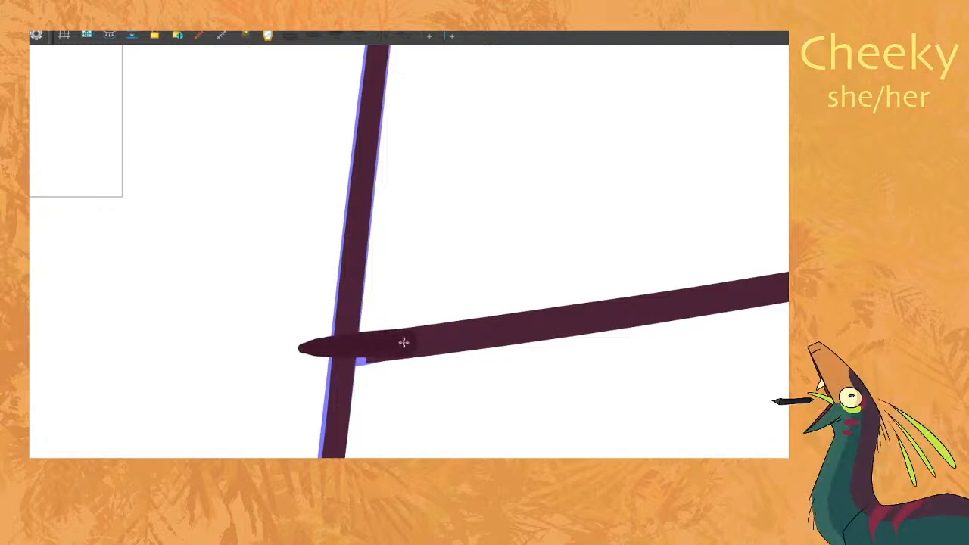
{"action": "key", "text": "ctrl+z"}
{"action": "left_click_drag", "start_coordinate": [306, 346], "coordinate": [378, 343]}
{"action": "key", "text": "ctrl+z"}
{"action": "left_click_drag", "start_coordinate": [305, 347], "coordinate": [390, 341]}
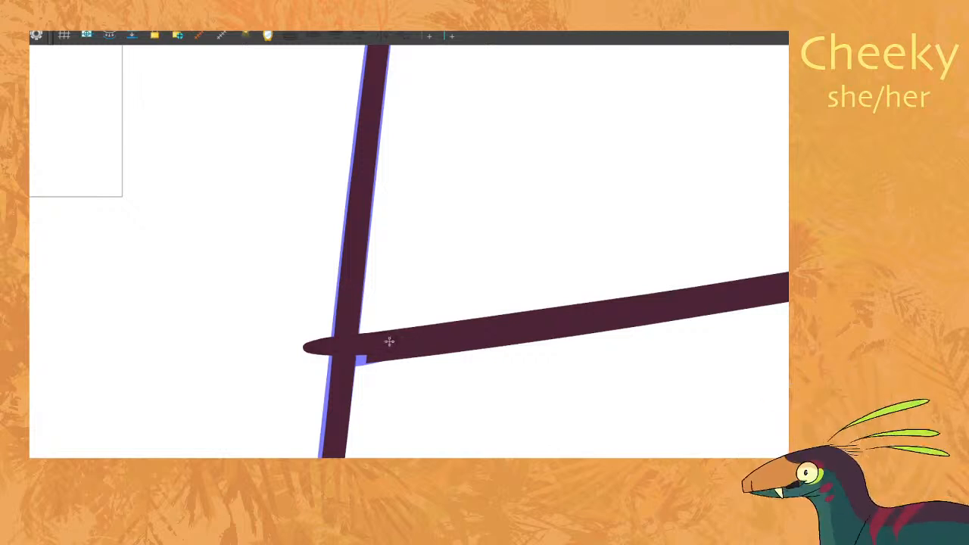
Fill the remaining notch under the belly joint and cut off the stroke ends overshooting the leg line.
{"action": "left_click_drag", "start_coordinate": [293, 363], "coordinate": [374, 352]}
{"action": "key", "text": "alt+t"}
{"action": "left_click_drag", "start_coordinate": [330, 330], "coordinate": [305, 404]}
{"action": "left_click", "coordinate": [323, 353]}
{"action": "key", "text": "Delete"}
{"action": "key", "text": "space"}
Trace the long shoulder line from above the front leg up to the back fur tip and preview the drawings.
{"action": "scroll", "coordinate": [341, 281], "scroll_direction": "down", "scroll_amount": 3}
{"action": "left_click_drag", "start_coordinate": [274, 189], "coordinate": [391, 307]}
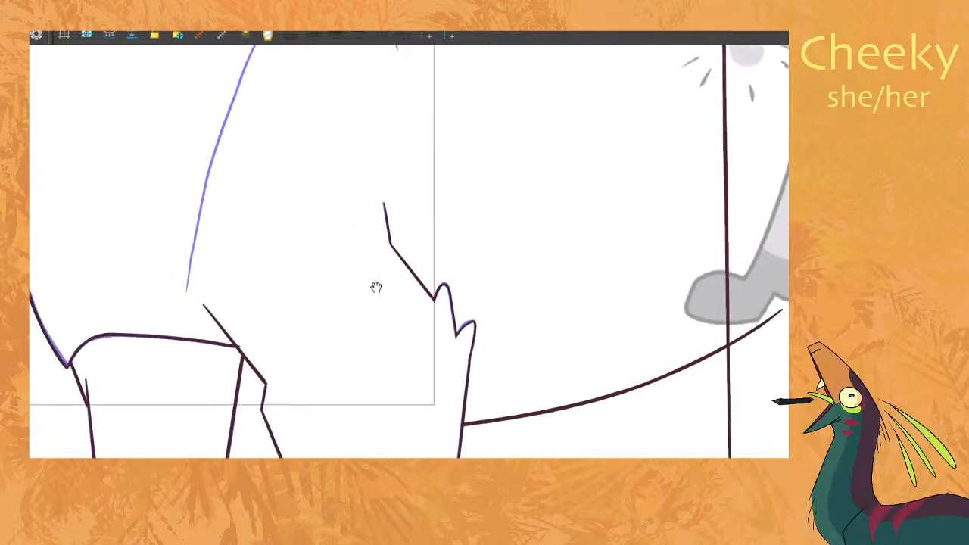
{"action": "scroll", "coordinate": [362, 234], "scroll_direction": "down", "scroll_amount": 1}
{"action": "scroll", "coordinate": [356, 228], "scroll_direction": "down", "scroll_amount": 3}
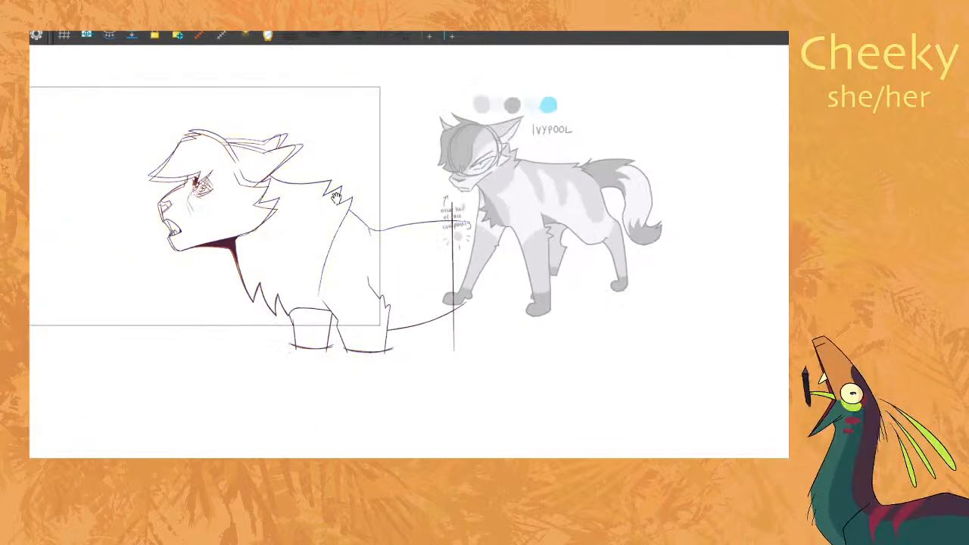
{"action": "scroll", "coordinate": [321, 198], "scroll_direction": "up", "scroll_amount": 4}
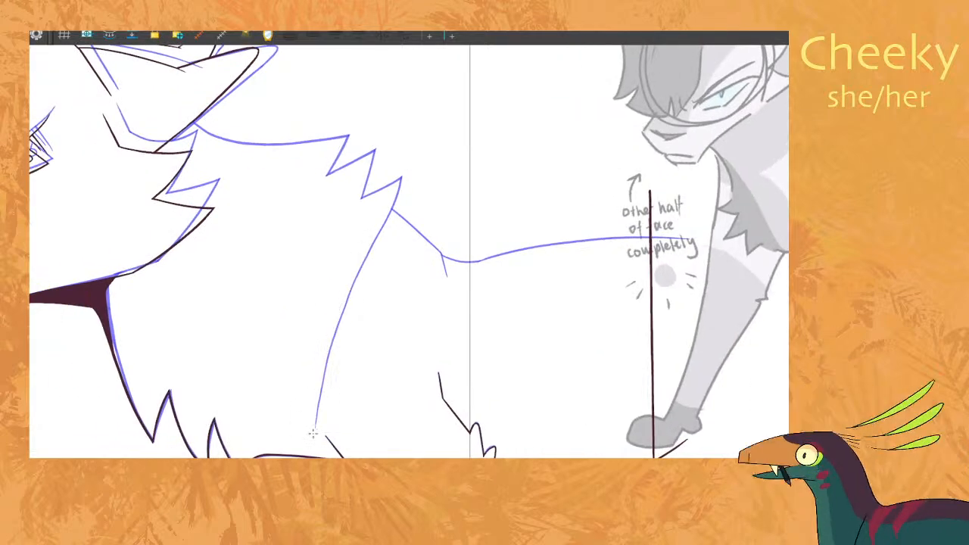
{"action": "mouse_move", "coordinate": [314, 431]}
{"action": "left_mouse_down"}
{"action": "mouse_move", "coordinate": [337, 310]}
{"action": "mouse_move", "coordinate": [399, 187]}
{"action": "left_mouse_up"}
{"action": "key", "text": "ctrl+z"}
{"action": "left_click_drag", "start_coordinate": [327, 347], "coordinate": [402, 180]}
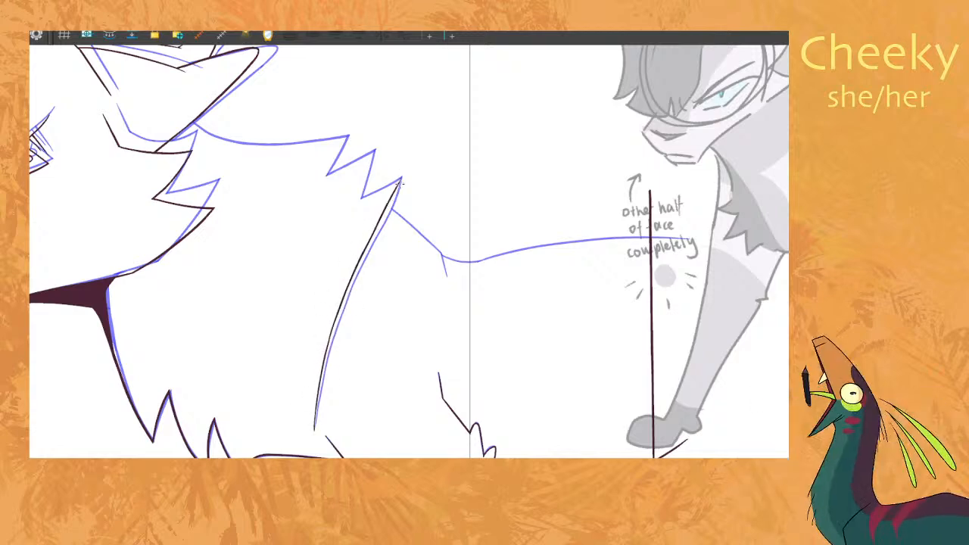
{"action": "scroll", "coordinate": [399, 222], "scroll_direction": "down", "scroll_amount": 5}
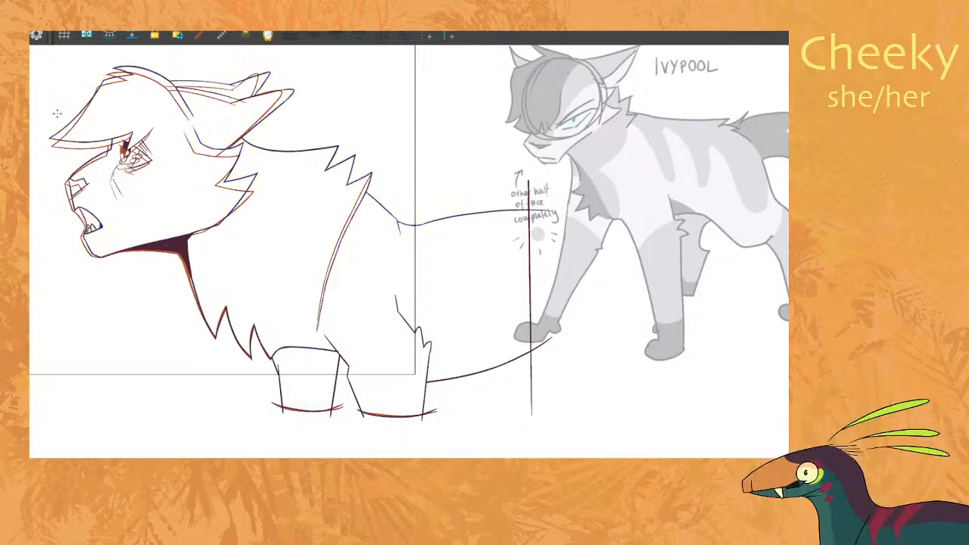
{"action": "key", "text": "Return"}
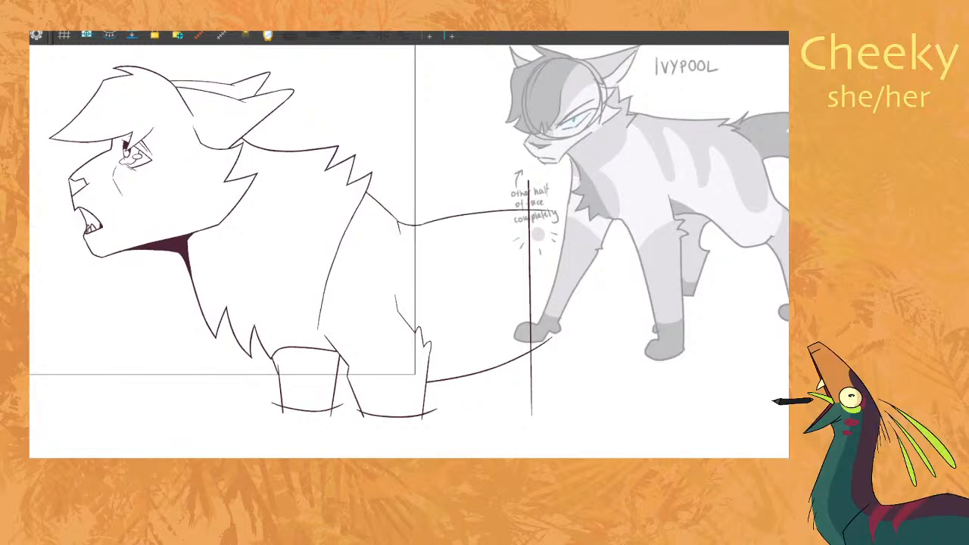
{"action": "key", "text": "Return"}
Trace the back of the neck from the ear base to the first back fur spike with the canvas rotated.
{"action": "scroll", "coordinate": [211, 132], "scroll_direction": "up", "scroll_amount": 3}
{"action": "scroll", "coordinate": [250, 136], "scroll_direction": "up", "scroll_amount": 1}
{"action": "key", "text": "c"}
{"action": "key", "text": "c"}
{"action": "key", "text": "c"}
{"action": "key", "text": "c"}
{"action": "key", "text": "c"}
{"action": "key", "text": "c"}
{"action": "key", "text": "c"}
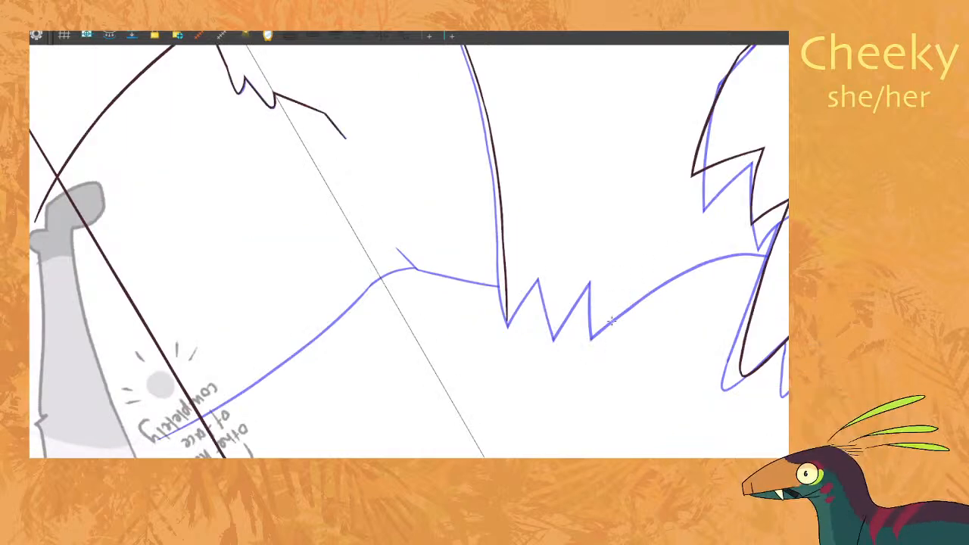
{"action": "mouse_move", "coordinate": [594, 343]}
{"action": "left_mouse_down"}
{"action": "mouse_move", "coordinate": [722, 255]}
{"action": "mouse_move", "coordinate": [789, 246]}
{"action": "left_mouse_up"}
{"action": "key", "text": "alt+0"}
{"action": "scroll", "coordinate": [735, 274], "scroll_direction": "down", "scroll_amount": 9}
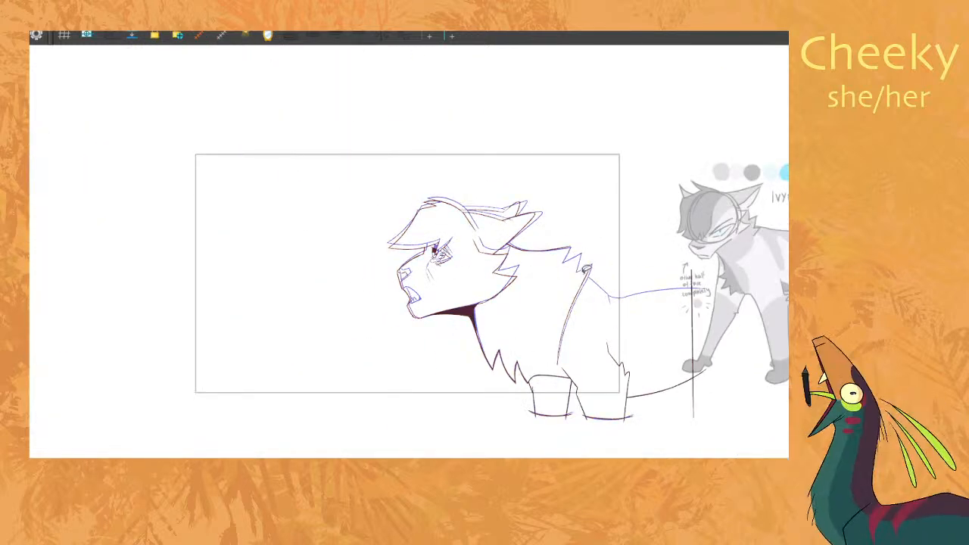
Trace the zigzag of the first two back fur spikes over the blue onion skin, redoing strokes that miss the line.
{"action": "scroll", "coordinate": [568, 259], "scroll_direction": "up", "scroll_amount": 8}
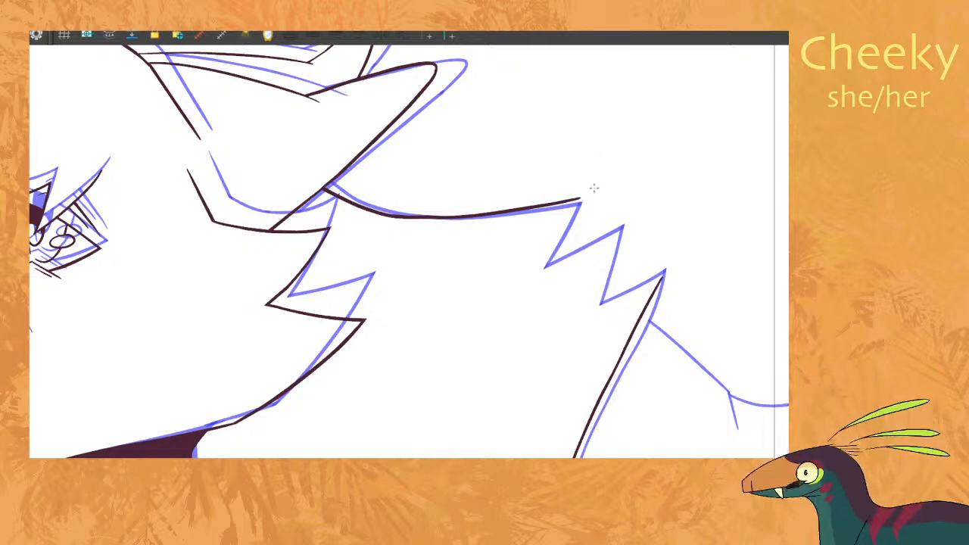
{"action": "left_click_drag", "start_coordinate": [541, 268], "coordinate": [579, 199]}
{"action": "key", "text": "ctrl+z"}
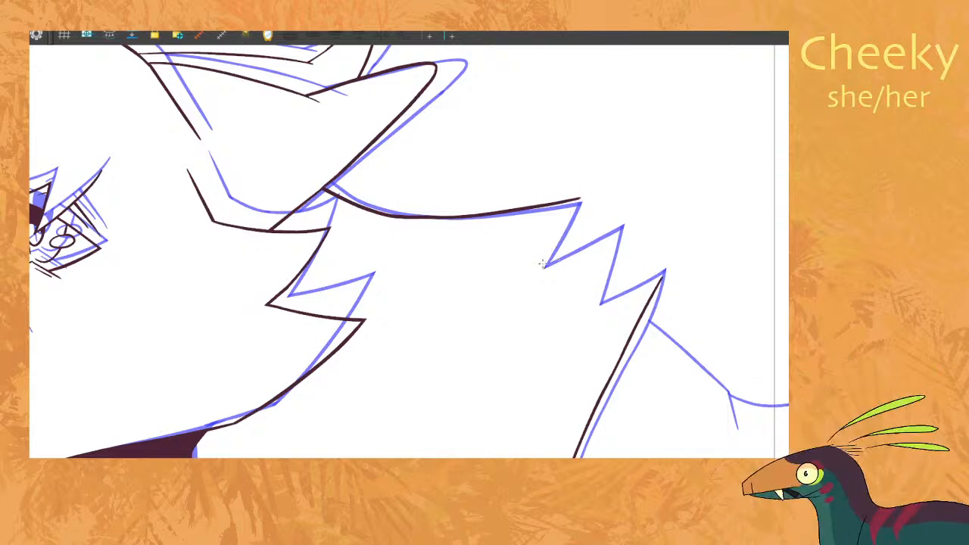
{"action": "left_click_drag", "start_coordinate": [539, 269], "coordinate": [582, 182]}
{"action": "key", "text": "ctrl+z"}
{"action": "left_click_drag", "start_coordinate": [538, 271], "coordinate": [588, 175]}
{"action": "key", "text": "ctrl+z"}
{"action": "key", "text": "ctrl+z"}
{"action": "left_click_drag", "start_coordinate": [533, 274], "coordinate": [634, 209]}
{"action": "mouse_move", "coordinate": [595, 313]}
{"action": "left_mouse_down"}
{"action": "mouse_move", "coordinate": [629, 192]}
{"action": "mouse_move", "coordinate": [611, 261]}
{"action": "mouse_move", "coordinate": [632, 194]}
{"action": "mouse_move", "coordinate": [634, 221]}
{"action": "left_mouse_up"}
{"action": "key", "text": "ctrl+z"}
{"action": "key", "text": "ctrl+z"}
Trim the overshooting line ends at the first back fur spike's tip and the notch below it.
{"action": "key", "text": "alt+t"}
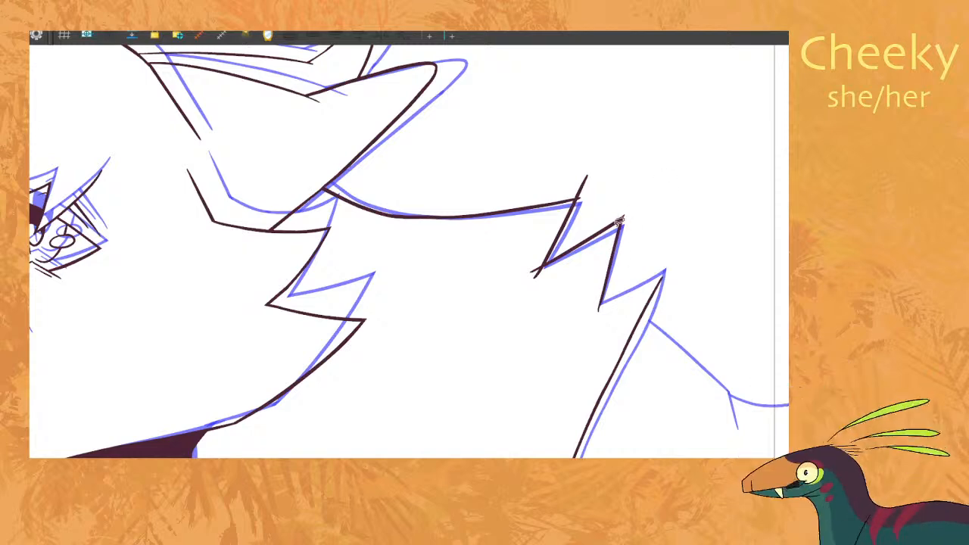
{"action": "left_click_drag", "start_coordinate": [583, 158], "coordinate": [591, 209]}
{"action": "left_click_drag", "start_coordinate": [532, 265], "coordinate": [540, 277]}
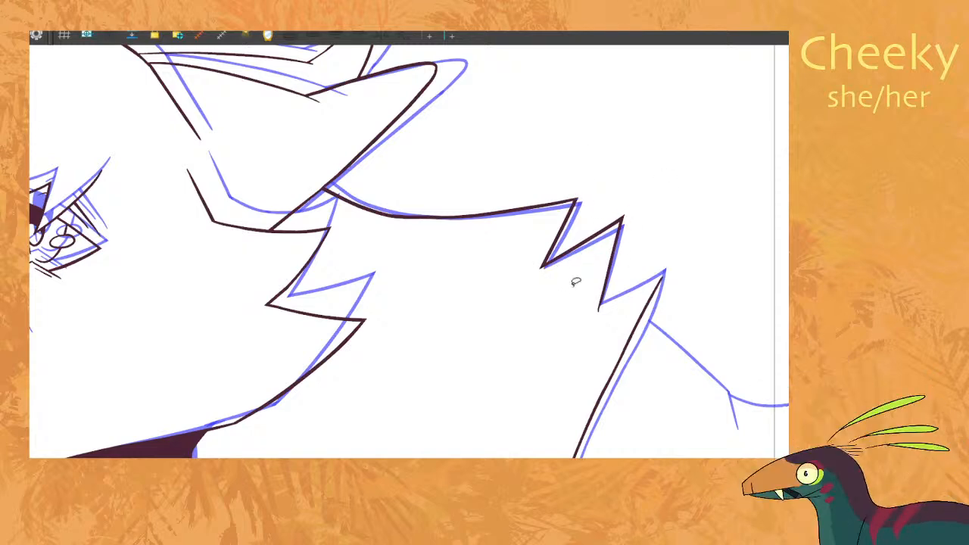
Draw the third back fur spike, redraw the top of the shoulder line to meet it and delete the excess line pieces.
{"action": "key", "text": "space"}
{"action": "left_click_drag", "start_coordinate": [596, 308], "coordinate": [670, 243]}
{"action": "mouse_move", "coordinate": [628, 345]}
{"action": "left_mouse_down"}
{"action": "mouse_move", "coordinate": [669, 221]}
{"action": "mouse_move", "coordinate": [667, 289]}
{"action": "mouse_move", "coordinate": [671, 223]}
{"action": "left_mouse_up"}
{"action": "key", "text": "ctrl+z"}
{"action": "key", "text": "alt+t"}
{"action": "key", "text": "Delete"}
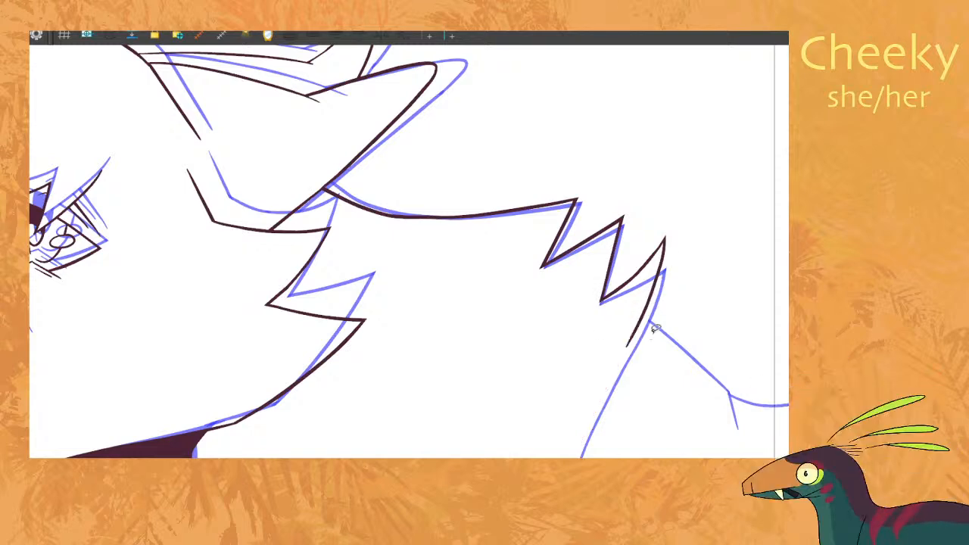
Remove the third fur spike's curved upper edge and redraw it as a straighter, lower stroke after comparing the adjacent drawing.
{"action": "scroll", "coordinate": [715, 277], "scroll_direction": "down", "scroll_amount": 6}
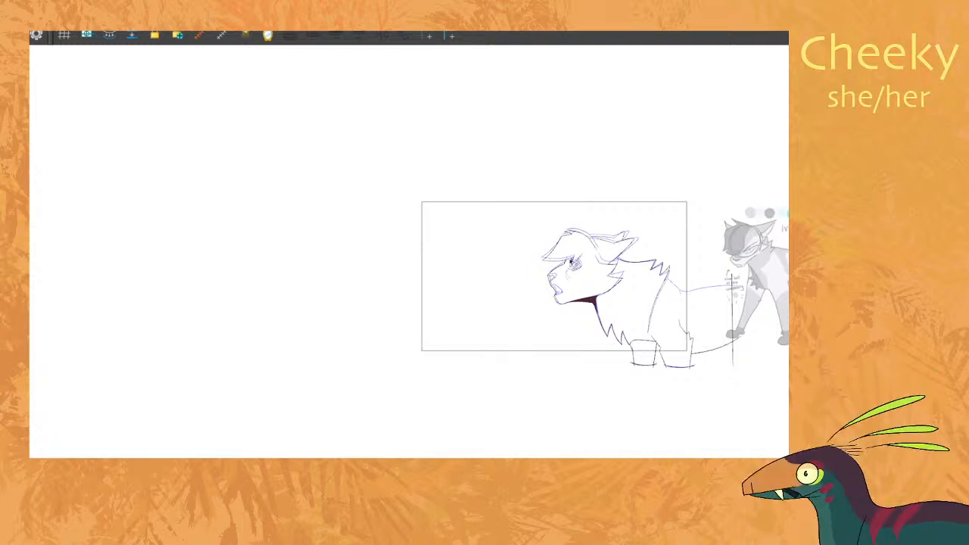
{"action": "scroll", "coordinate": [716, 345], "scroll_direction": "up", "scroll_amount": 5}
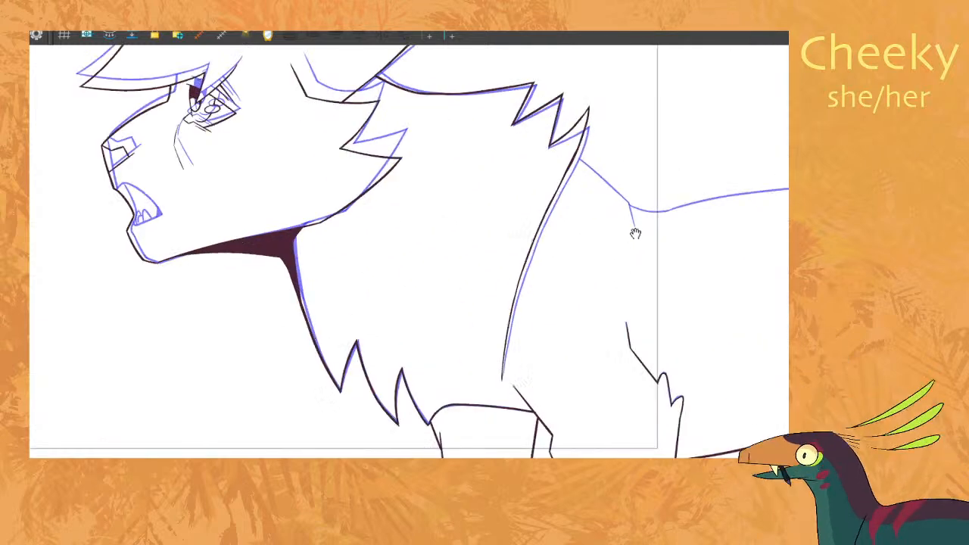
{"action": "scroll", "coordinate": [571, 107], "scroll_direction": "up", "scroll_amount": 2}
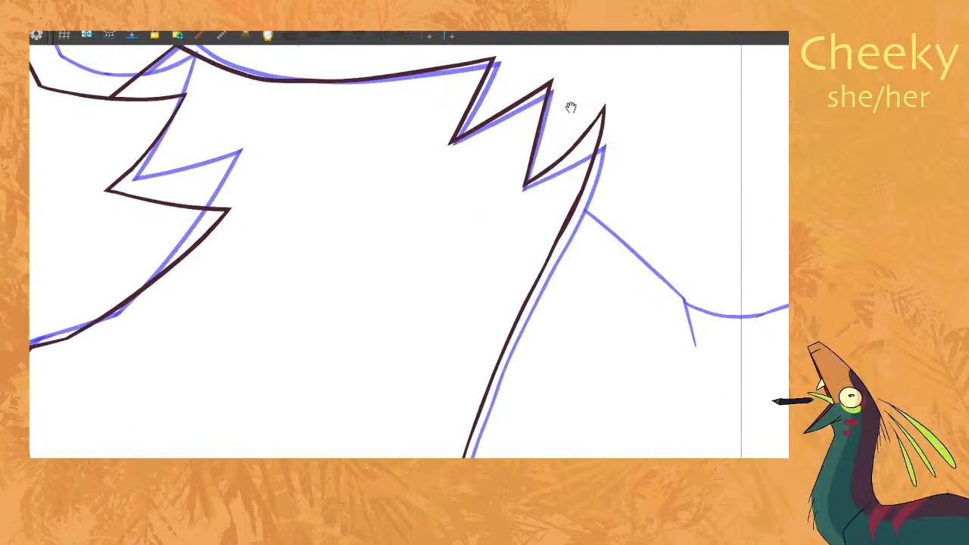
{"action": "left_click", "coordinate": [111, 36]}
{"action": "left_click_drag", "start_coordinate": [580, 118], "coordinate": [583, 199]}
{"action": "mouse_move", "coordinate": [594, 108]}
{"action": "left_mouse_down"}
{"action": "mouse_move", "coordinate": [613, 114]}
{"action": "mouse_move", "coordinate": [592, 121]}
{"action": "left_mouse_up"}
{"action": "key", "text": "comma"}
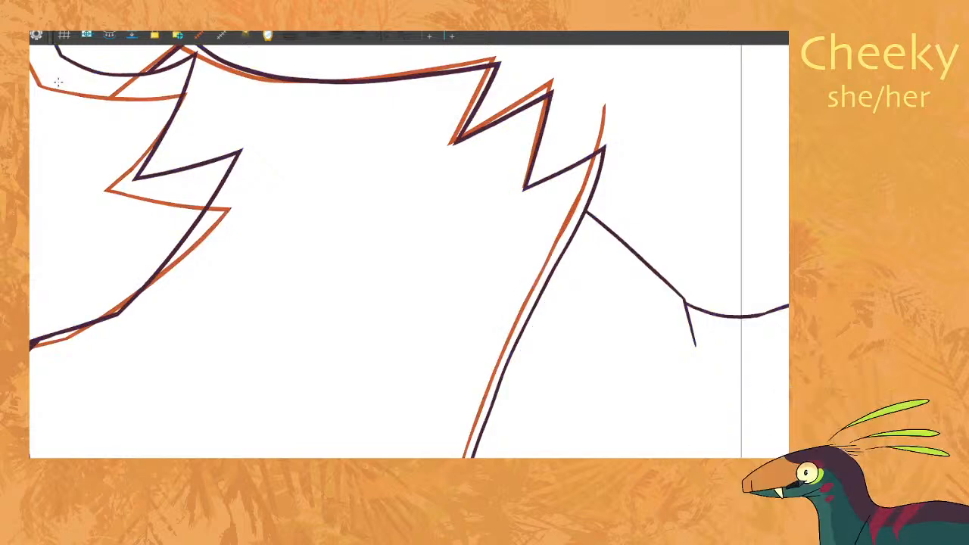
{"action": "key", "text": "period"}
{"action": "left_click_drag", "start_coordinate": [521, 190], "coordinate": [608, 120]}
Trim the overshooting line ends at the third fur spike's base and tip.
{"action": "key", "text": "alt+t"}
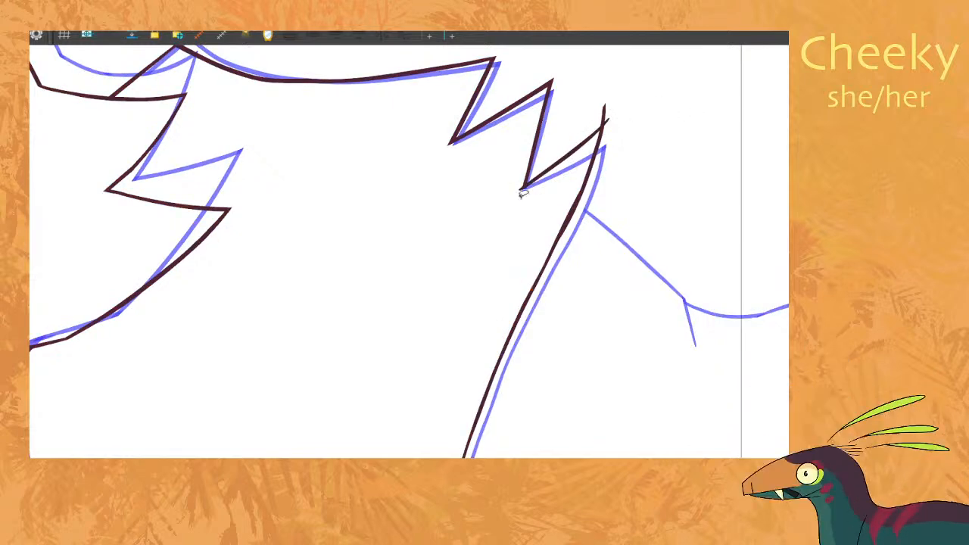
{"action": "left_click_drag", "start_coordinate": [525, 194], "coordinate": [536, 159]}
{"action": "key", "text": "ctrl+z"}
{"action": "key", "text": "alt+e"}
{"action": "left_click_drag", "start_coordinate": [501, 216], "coordinate": [517, 174]}
{"action": "key", "text": "alt+t"}
{"action": "mouse_move", "coordinate": [594, 126]}
{"action": "left_mouse_down"}
{"action": "mouse_move", "coordinate": [627, 95]}
{"action": "mouse_move", "coordinate": [598, 115]}
{"action": "left_mouse_up"}
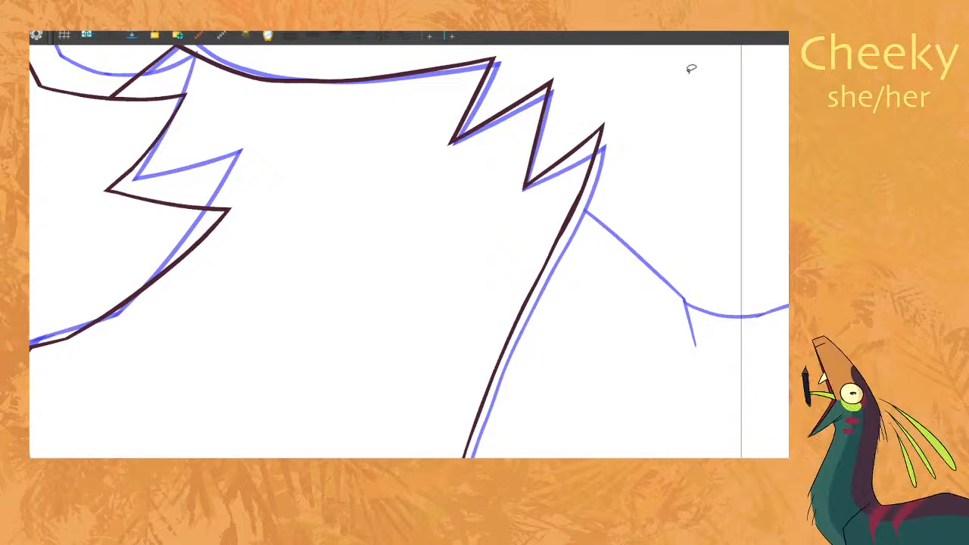
Trace the slope running from the shoulder line down to the back's dip and the short crease below it.
{"action": "scroll", "coordinate": [667, 101], "scroll_direction": "down", "scroll_amount": 5}
{"action": "key", "text": "c"}
{"action": "key", "text": "c"}
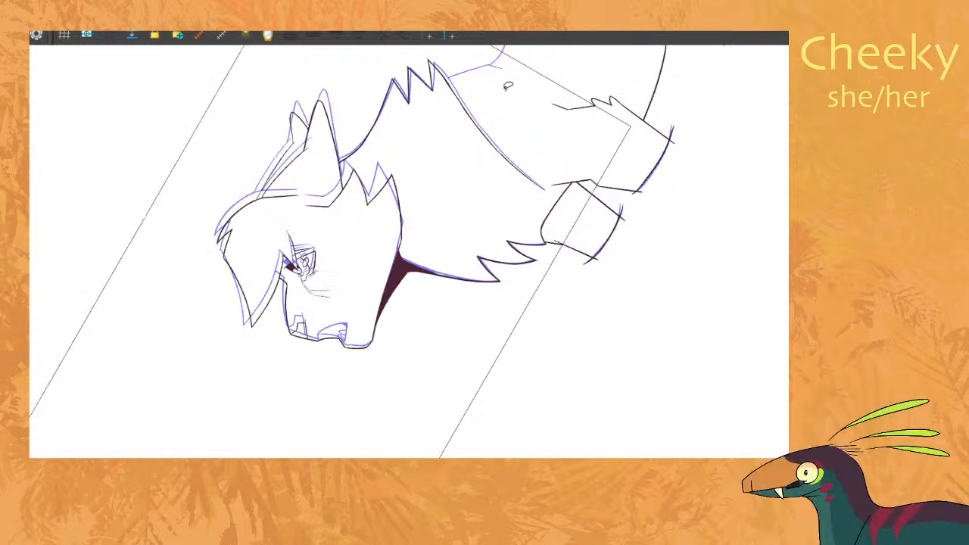
{"action": "scroll", "coordinate": [509, 87], "scroll_direction": "up", "scroll_amount": 4}
{"action": "left_click_drag", "start_coordinate": [477, 81], "coordinate": [530, 290]}
{"action": "scroll", "coordinate": [530, 290], "scroll_direction": "up", "scroll_amount": 3}
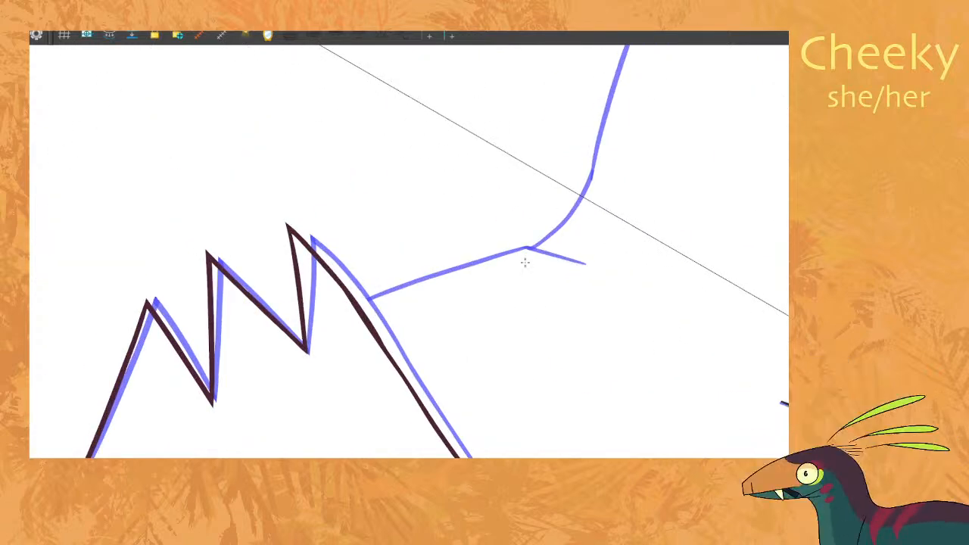
{"action": "left_click_drag", "start_coordinate": [351, 308], "coordinate": [542, 239]}
{"action": "key", "text": "ctrl+z"}
{"action": "mouse_move", "coordinate": [345, 310]}
{"action": "left_mouse_down"}
{"action": "mouse_move", "coordinate": [584, 232]}
{"action": "mouse_move", "coordinate": [483, 243]}
{"action": "mouse_move", "coordinate": [527, 220]}
{"action": "mouse_move", "coordinate": [448, 255]}
{"action": "left_mouse_up"}
{"action": "key", "text": "c"}
{"action": "left_click_drag", "start_coordinate": [391, 379], "coordinate": [423, 390]}
Trace the short curved dip of the back from the end of the shoulder slope, redoing it until it fits.
{"action": "key", "text": "v"}
{"action": "key", "text": "v"}
{"action": "key", "text": "v"}
{"action": "left_click_drag", "start_coordinate": [741, 304], "coordinate": [400, 292]}
{"action": "mouse_move", "coordinate": [232, 280]}
{"action": "left_mouse_down"}
{"action": "mouse_move", "coordinate": [286, 297]}
{"action": "mouse_move", "coordinate": [303, 299]}
{"action": "mouse_move", "coordinate": [253, 289]}
{"action": "mouse_move", "coordinate": [333, 295]}
{"action": "left_mouse_up"}
{"action": "key", "text": "ctrl+z"}
{"action": "key", "text": "ctrl+z"}
{"action": "left_click_drag", "start_coordinate": [220, 277], "coordinate": [368, 294]}
{"action": "key", "text": "ctrl+z"}
{"action": "mouse_move", "coordinate": [232, 282]}
{"action": "left_mouse_down"}
{"action": "mouse_move", "coordinate": [346, 297]}
{"action": "mouse_move", "coordinate": [701, 242]}
{"action": "left_mouse_up"}
{"action": "key", "text": "ctrl+z"}
{"action": "key", "text": "ctrl+z"}
{"action": "key", "text": "ctrl+z"}
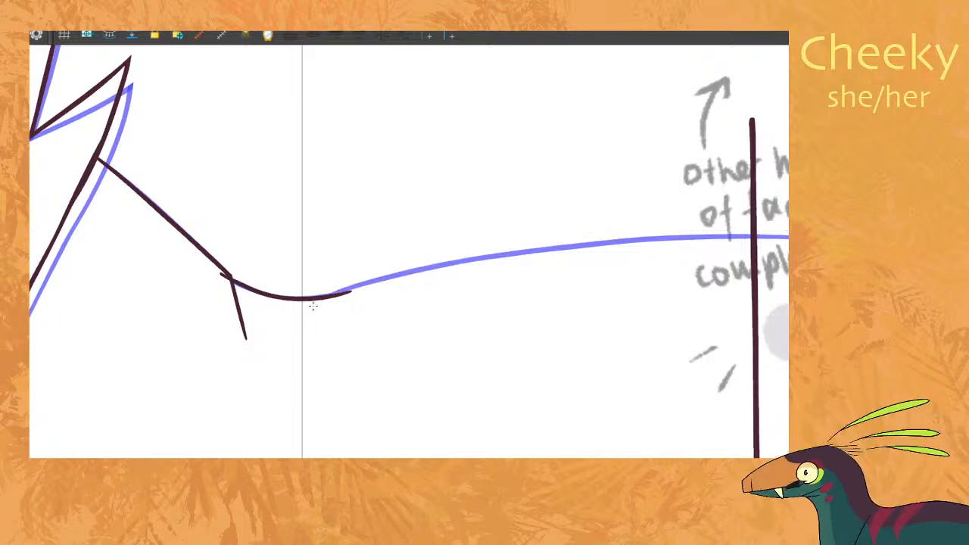
Trace the long back line from the dip past the vertical line, redoing the stroke until it curves smoothly.
{"action": "left_click_drag", "start_coordinate": [315, 306], "coordinate": [788, 236]}
{"action": "key", "text": "ctrl+z"}
{"action": "left_click_drag", "start_coordinate": [459, 262], "coordinate": [787, 238]}
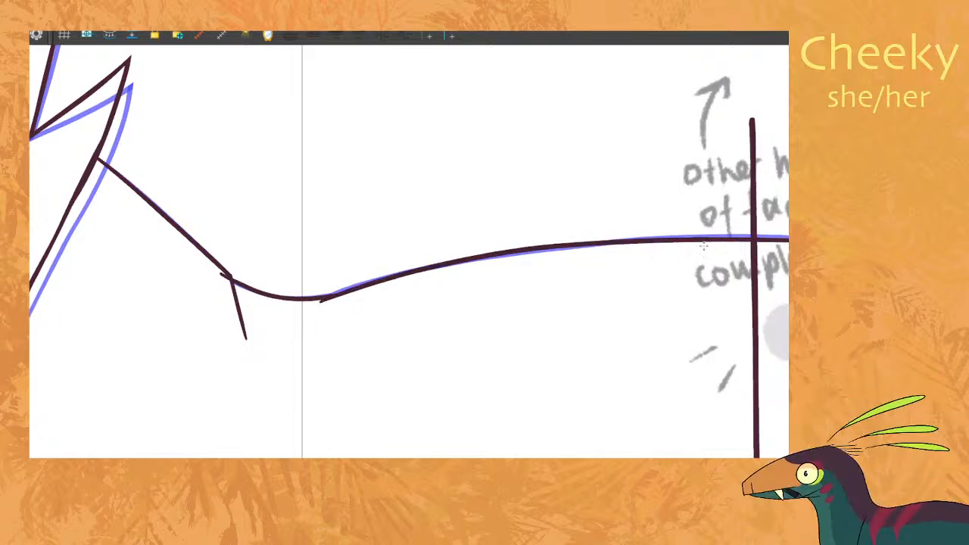
{"action": "key", "text": "ctrl+z"}
{"action": "left_click_drag", "start_coordinate": [444, 261], "coordinate": [787, 236]}
{"action": "key", "text": "ctrl+z"}
{"action": "mouse_move", "coordinate": [313, 307]}
{"action": "left_mouse_down"}
{"action": "mouse_move", "coordinate": [584, 242]}
{"action": "mouse_move", "coordinate": [787, 227]}
{"action": "left_mouse_up"}
{"action": "key", "text": "ctrl+z"}
{"action": "left_click_drag", "start_coordinate": [317, 305], "coordinate": [787, 233]}
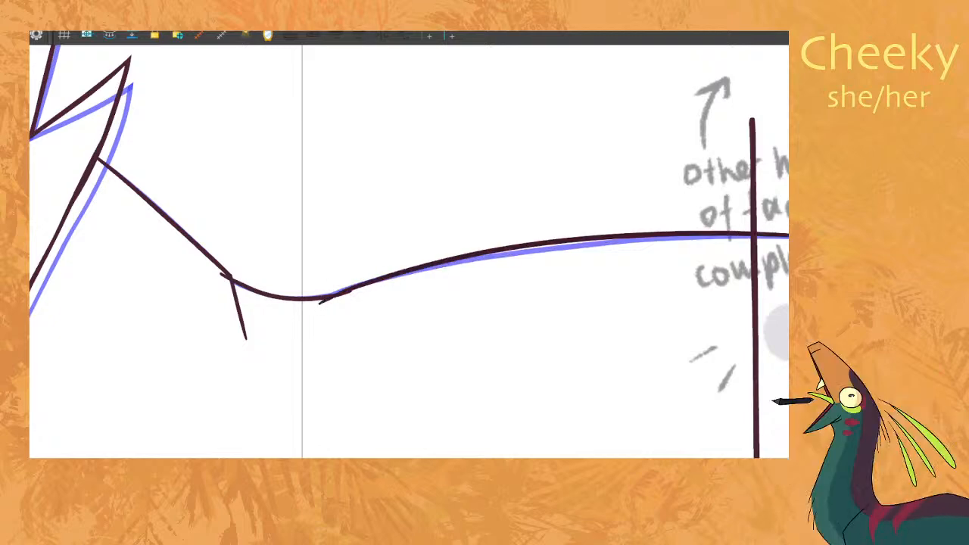
{"action": "key", "text": "ctrl+z"}
{"action": "mouse_move", "coordinate": [316, 305]}
{"action": "left_mouse_down"}
{"action": "mouse_move", "coordinate": [465, 259]}
{"action": "mouse_move", "coordinate": [787, 235]}
{"action": "left_mouse_up"}
{"action": "key", "text": "ctrl+z"}
{"action": "left_click_drag", "start_coordinate": [316, 304], "coordinate": [788, 231]}
{"action": "key", "text": "ctrl+z"}
{"action": "left_click_drag", "start_coordinate": [317, 305], "coordinate": [788, 235]}
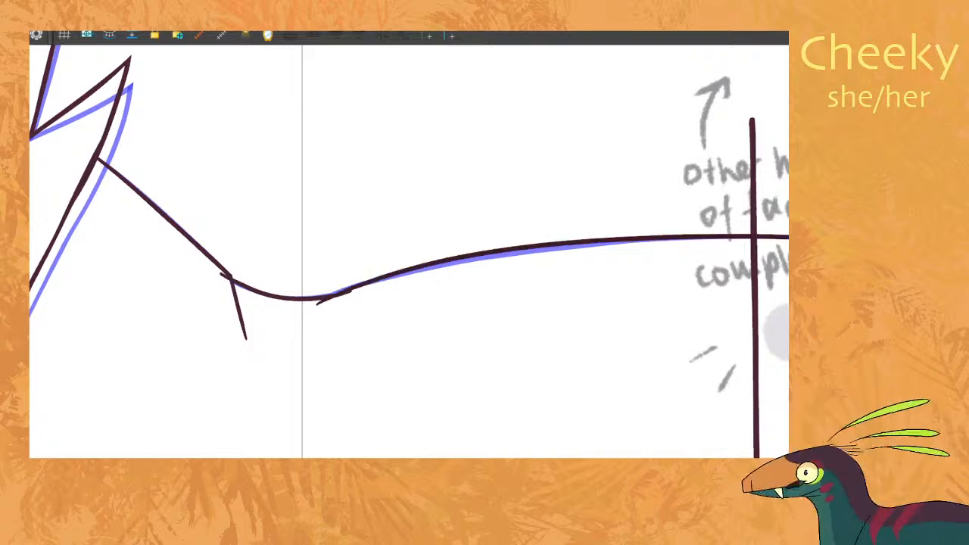
{"action": "key", "text": "ctrl+z"}
{"action": "left_click_drag", "start_coordinate": [318, 301], "coordinate": [787, 234]}
{"action": "key", "text": "ctrl+z"}
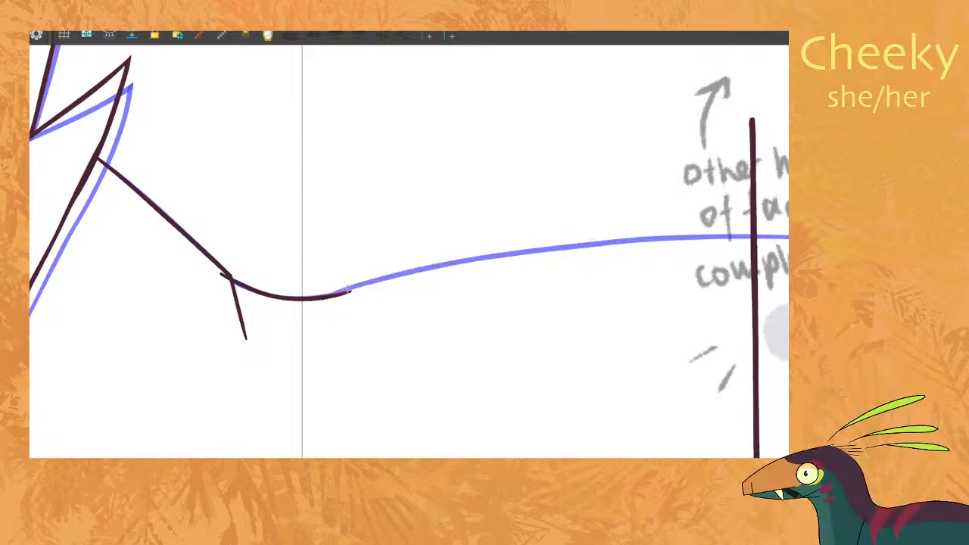
{"action": "left_click_drag", "start_coordinate": [318, 301], "coordinate": [787, 233]}
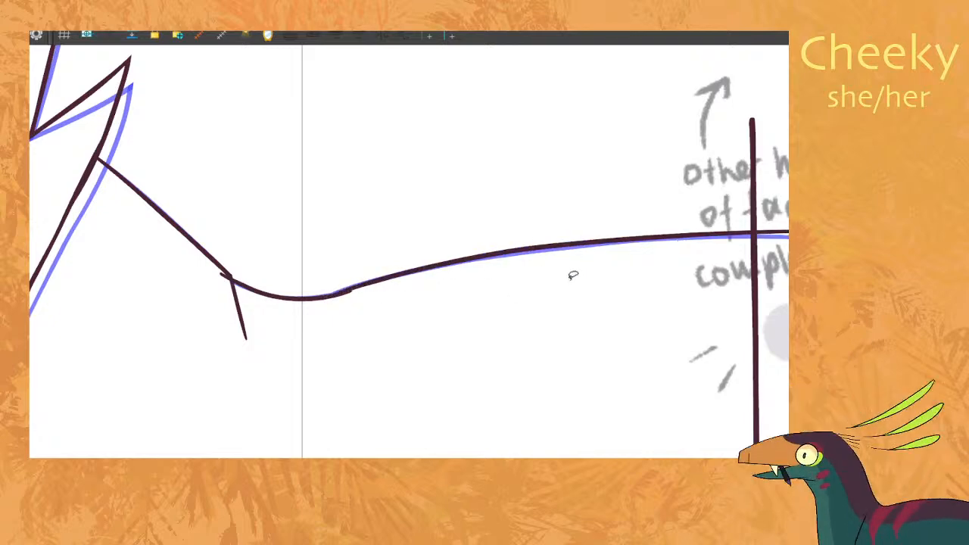
{"action": "key", "text": "ctrl+z"}
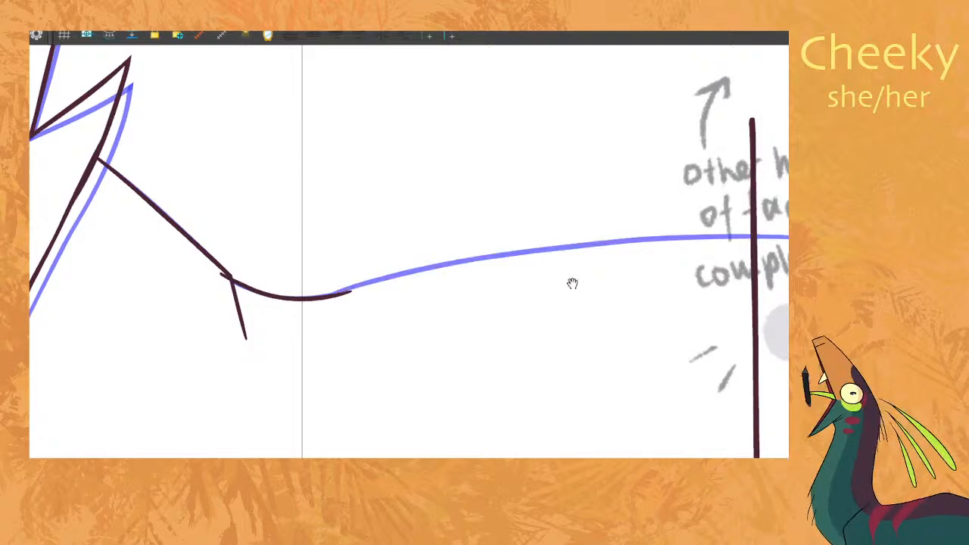
Redraw the long back line on the rotated canvas as one smooth stroke and trim the overshooting ends around the dip.
{"action": "left_click_drag", "start_coordinate": [572, 283], "coordinate": [460, 311]}
{"action": "left_click_drag", "start_coordinate": [294, 392], "coordinate": [534, 207]}
{"action": "key", "text": "ctrl+z"}
{"action": "mouse_move", "coordinate": [294, 392]}
{"action": "left_mouse_down"}
{"action": "mouse_move", "coordinate": [638, 140]}
{"action": "mouse_move", "coordinate": [704, 114]}
{"action": "left_mouse_up"}
{"action": "key", "text": "ctrl+z"}
{"action": "mouse_move", "coordinate": [294, 393]}
{"action": "left_mouse_down"}
{"action": "mouse_move", "coordinate": [511, 203]}
{"action": "mouse_move", "coordinate": [761, 78]}
{"action": "left_mouse_up"}
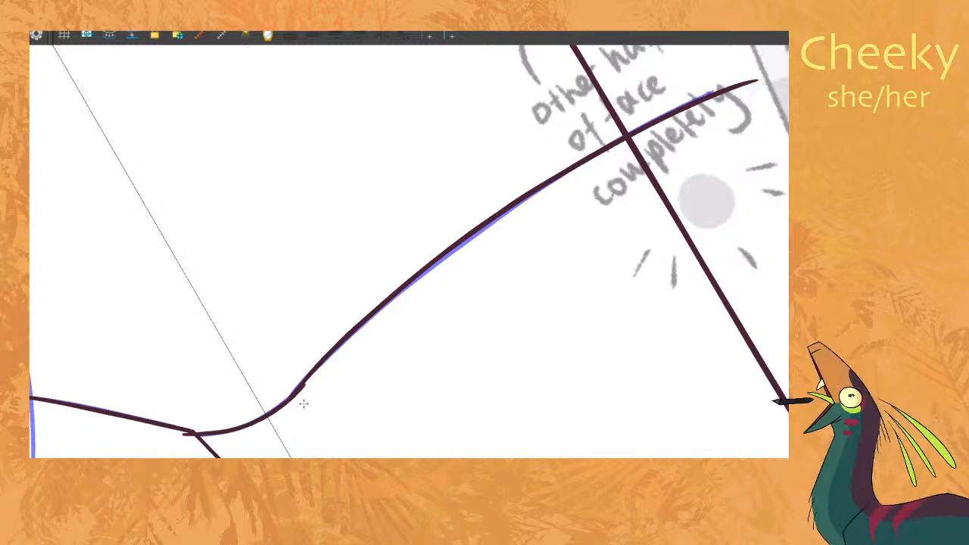
{"action": "left_click_drag", "start_coordinate": [186, 445], "coordinate": [189, 432]}
{"action": "mouse_move", "coordinate": [317, 394]}
{"action": "left_mouse_down"}
{"action": "mouse_move", "coordinate": [304, 406]}
{"action": "mouse_move", "coordinate": [314, 389]}
{"action": "left_mouse_up"}
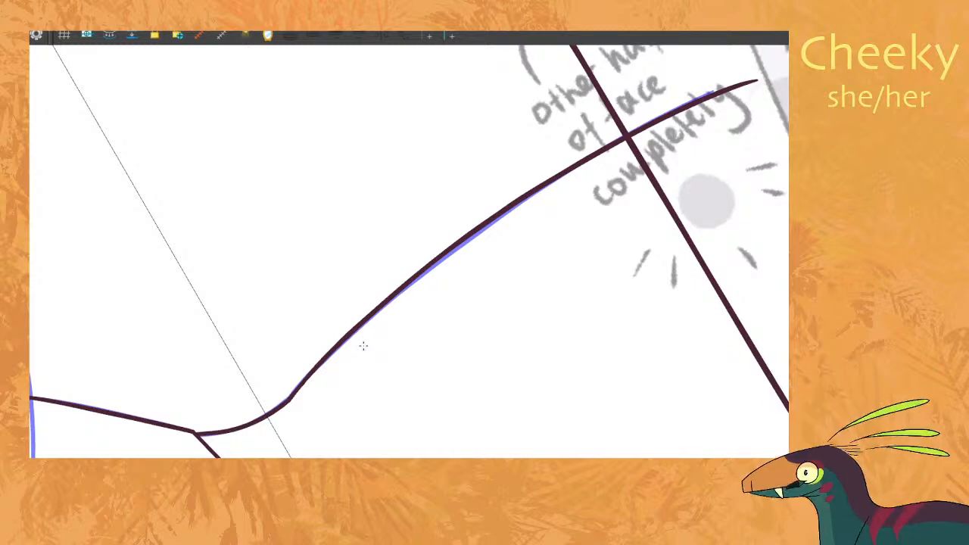
Flip back and forth through the neighbouring drawings with onion skin to compare the cleaned body lines.
{"action": "scroll", "coordinate": [314, 249], "scroll_direction": "down", "scroll_amount": 4}
{"action": "key", "text": "v"}
{"action": "left_click_drag", "start_coordinate": [185, 174], "coordinate": [417, 250]}
{"action": "key", "text": "Right"}
{"action": "key", "text": "Right"}
{"action": "key", "text": "Right"}
{"action": "key", "text": "period"}
{"action": "key", "text": "period"}
{"action": "key", "text": "period"}
{"action": "key", "text": "period"}
{"action": "key", "text": "period"}
{"action": "key", "text": "period"}
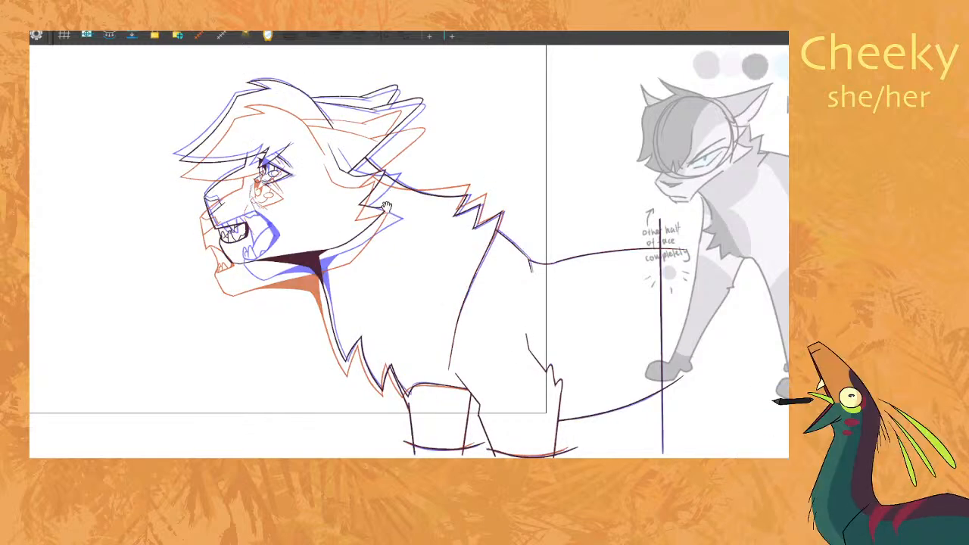
{"action": "key", "text": "comma"}
{"action": "key", "text": "comma"}
{"action": "key", "text": "comma"}
{"action": "key", "text": "comma"}
{"action": "key", "text": "comma"}
{"action": "key", "text": "comma"}
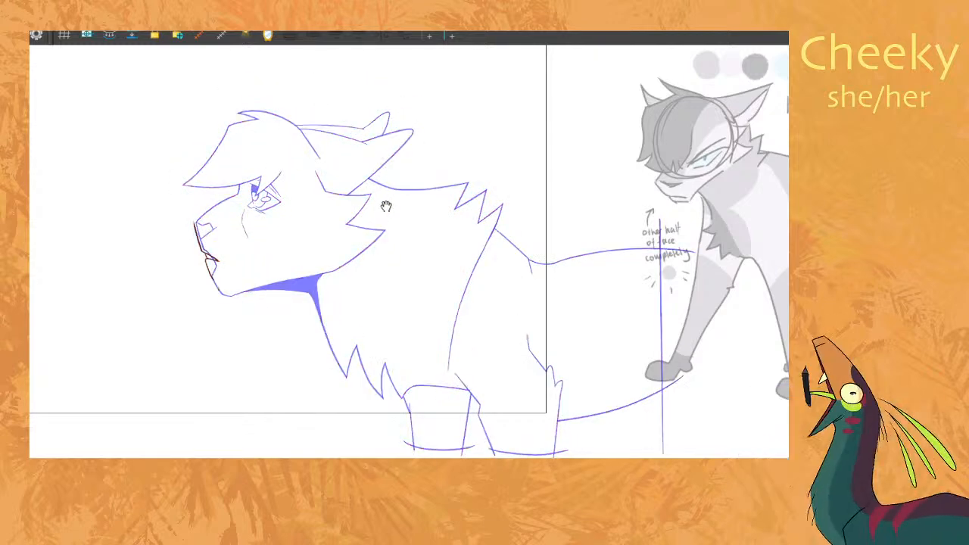
Step repeatedly through the cat's drawings without onion skin to check how the head, fur and body lines move.
{"action": "key", "text": "period"}
{"action": "scroll", "coordinate": [247, 217], "scroll_direction": "down", "scroll_amount": 2}
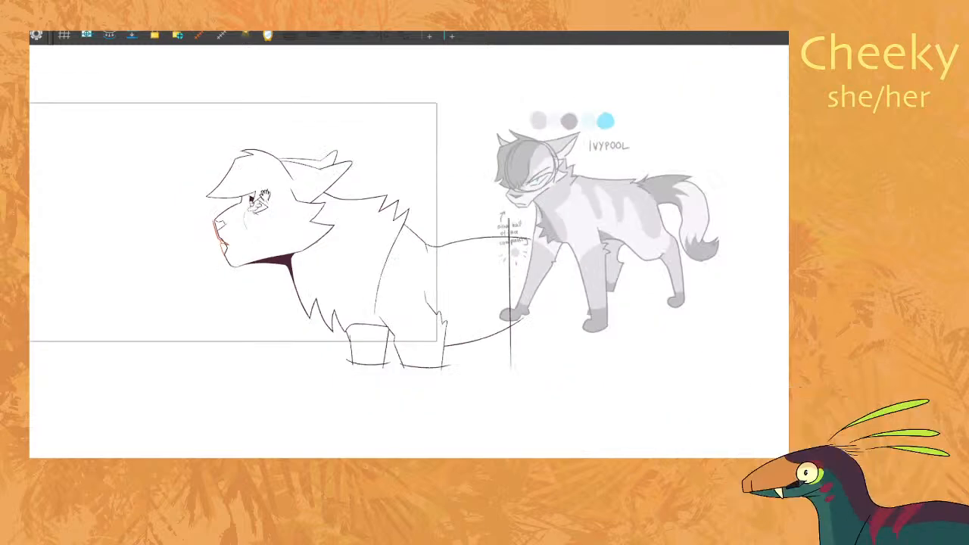
{"action": "left_click_drag", "start_coordinate": [290, 196], "coordinate": [518, 195]}
{"action": "scroll", "coordinate": [502, 206], "scroll_direction": "up", "scroll_amount": 2}
{"action": "key", "text": "comma"}
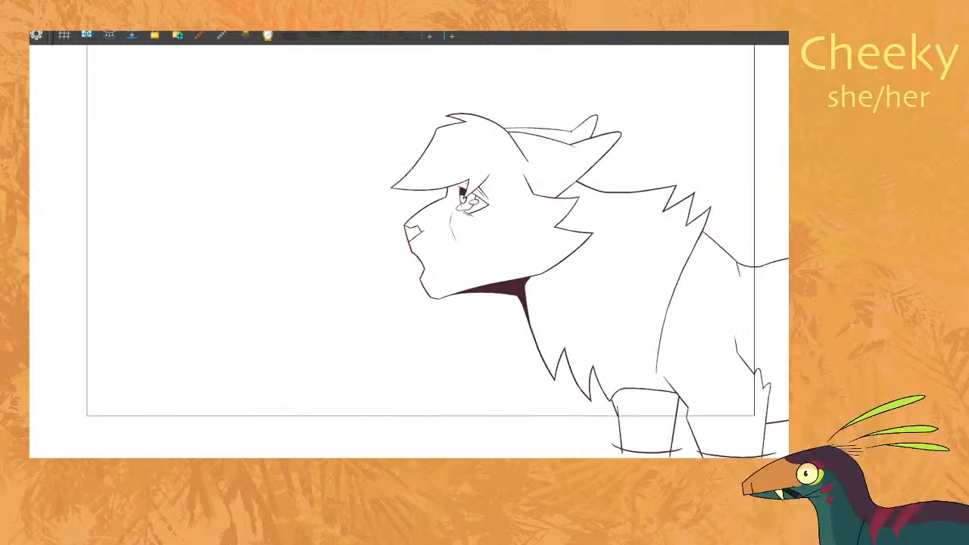
{"action": "key", "text": "period"}
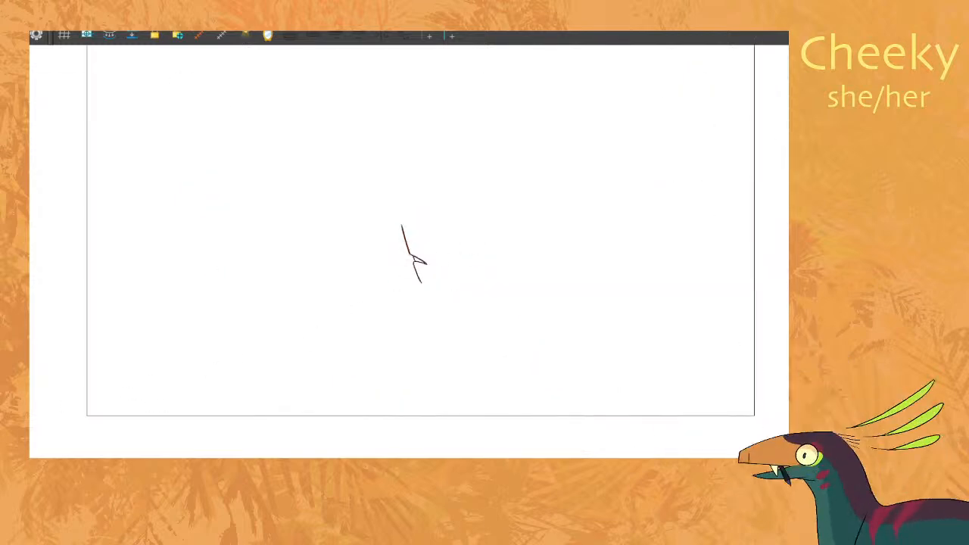
{"action": "key", "text": "period"}
{"action": "key", "text": "period"}
{"action": "key", "text": "period"}
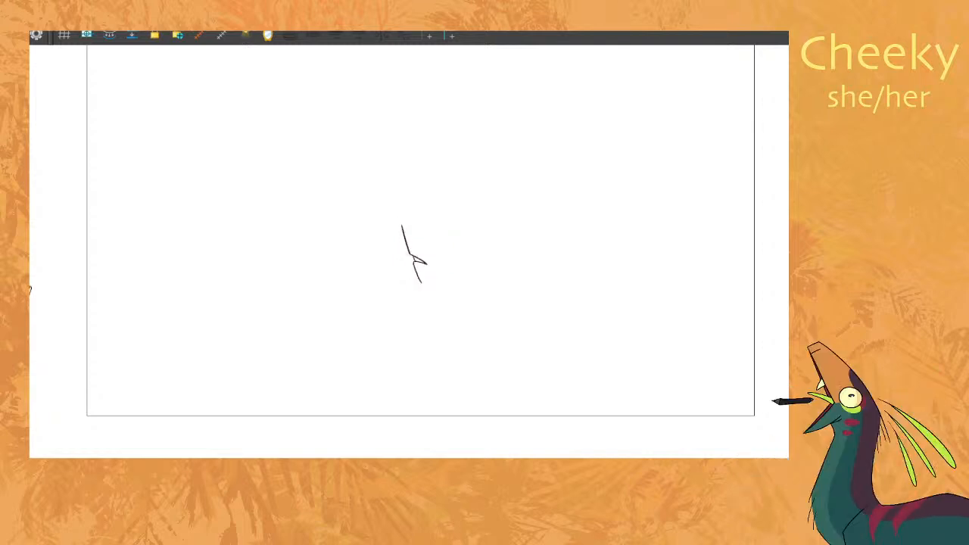
{"action": "key", "text": "period"}
{"action": "key", "text": "period"}
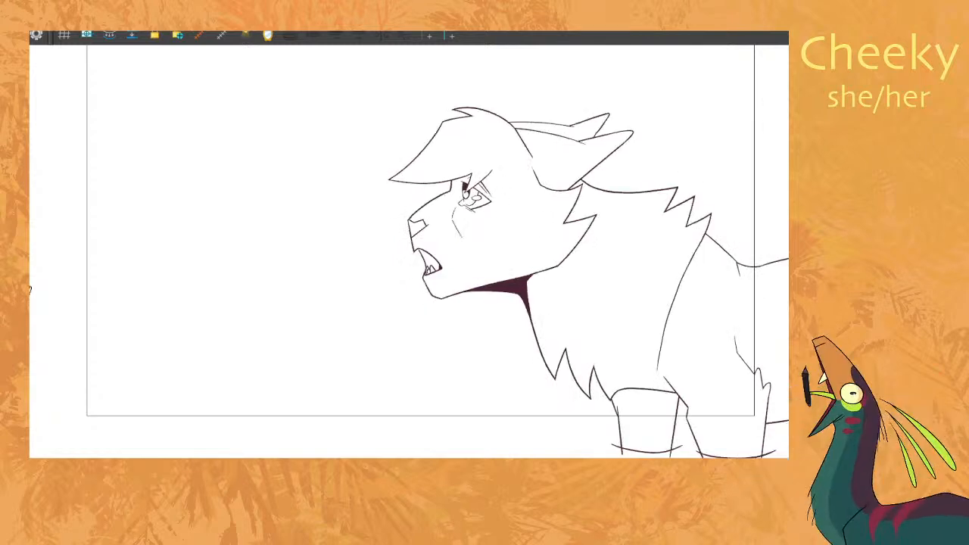
{"action": "key", "text": "period"}
{"action": "key", "text": "period"}
{"action": "key", "text": "period"}
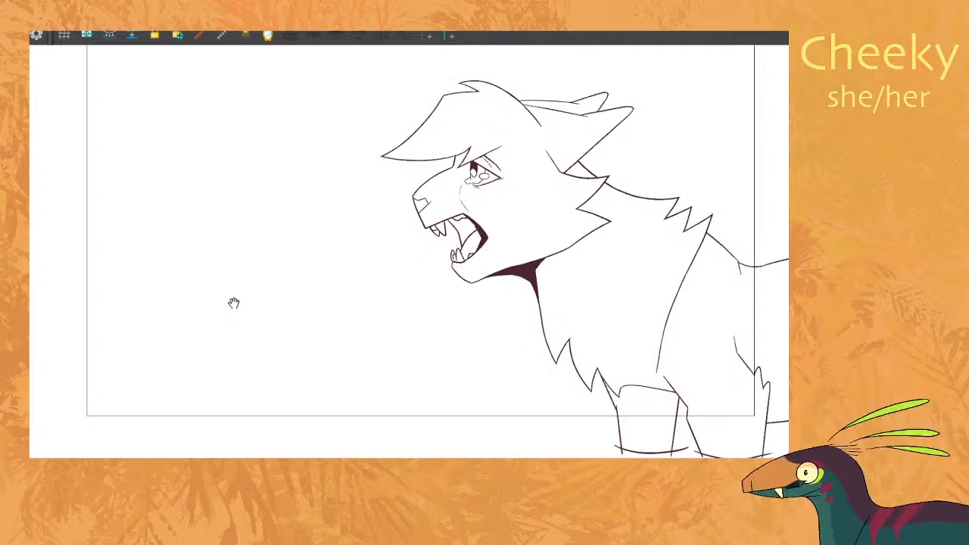
{"action": "key", "text": "period"}
{"action": "key", "text": "period"}
{"action": "key", "text": "period"}
{"action": "key", "text": "period"}
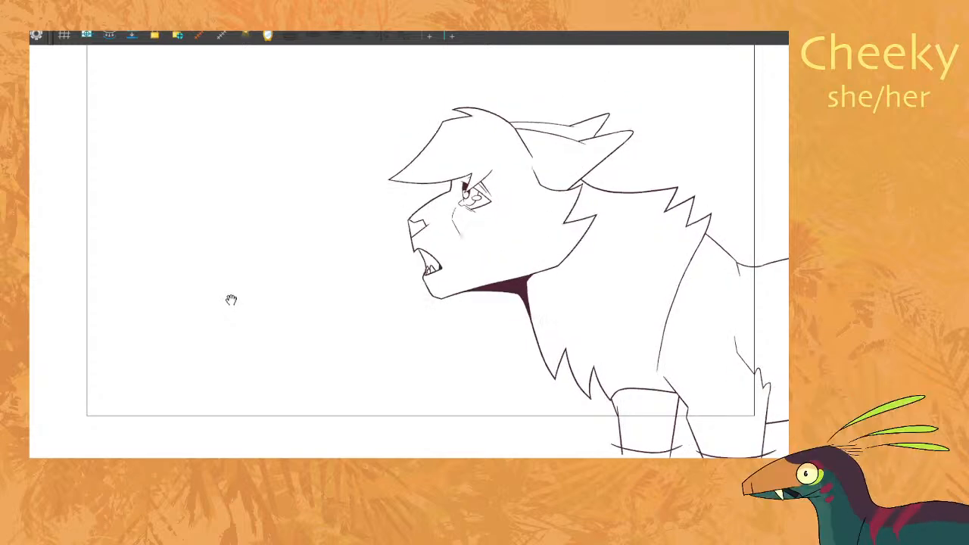
{"action": "key", "text": "period"}
{"action": "key", "text": "period"}
{"action": "key", "text": "period"}
{"action": "key", "text": "period"}
{"action": "key", "text": "period"}
{"action": "key", "text": "period"}
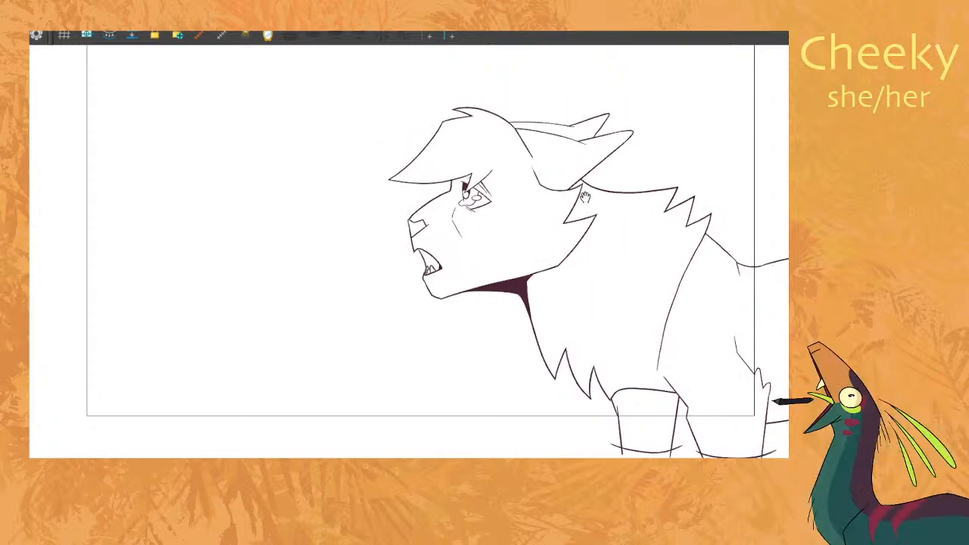
{"action": "key", "text": "period"}
{"action": "key", "text": "period"}
{"action": "key", "text": "period"}
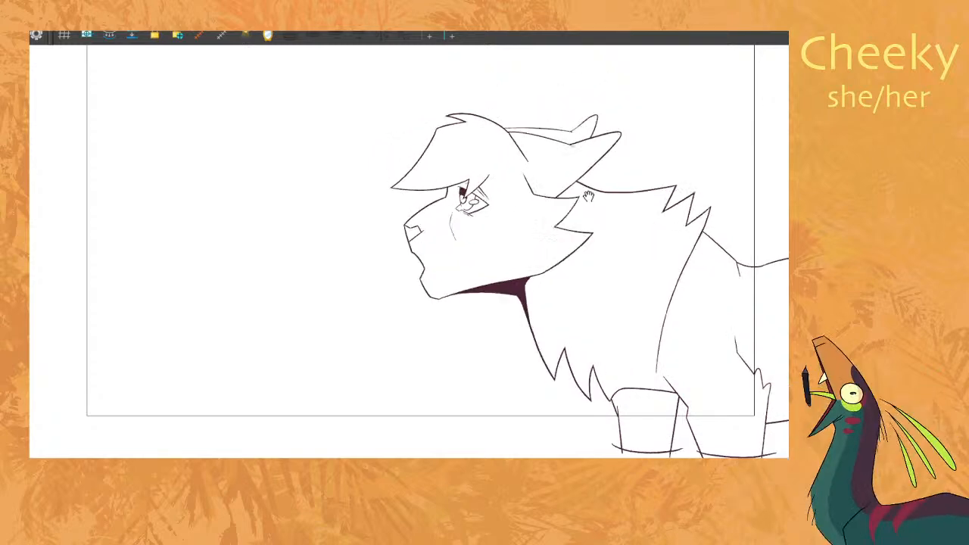
{"action": "scroll", "coordinate": [575, 198], "scroll_direction": "down", "scroll_amount": 3}
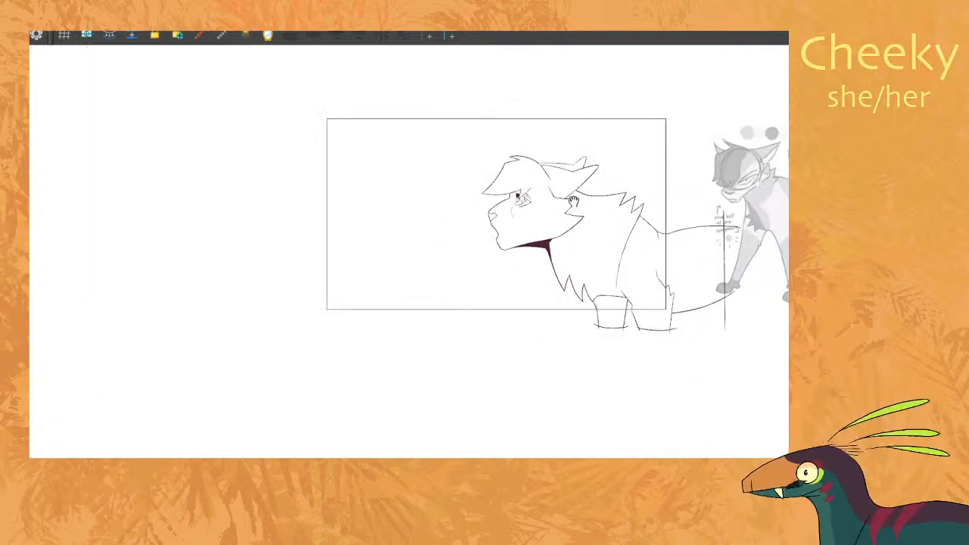
{"action": "key", "text": "period"}
{"action": "scroll", "coordinate": [575, 197], "scroll_direction": "up", "scroll_amount": 5}
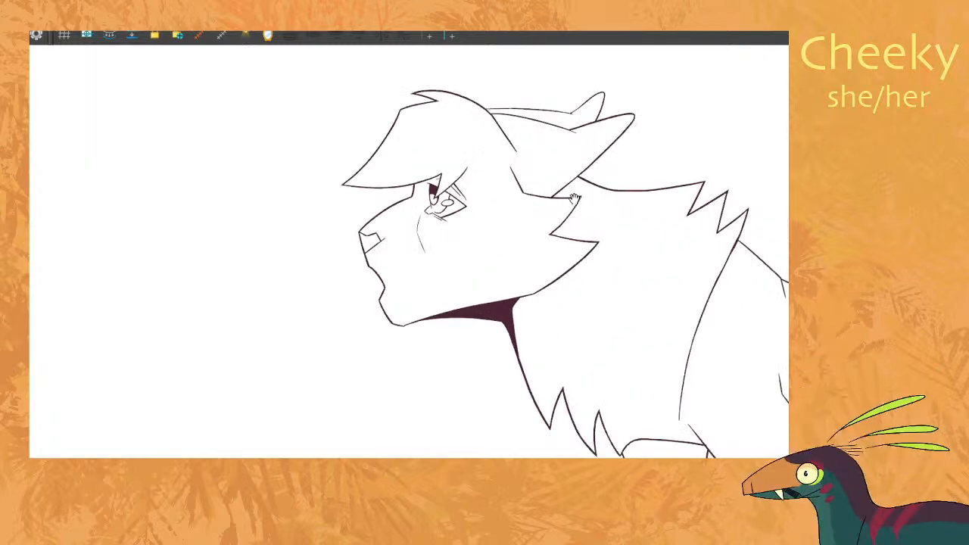
{"action": "scroll", "coordinate": [574, 198], "scroll_direction": "down", "scroll_amount": 3}
{"action": "key", "text": "period"}
{"action": "key", "text": "comma"}
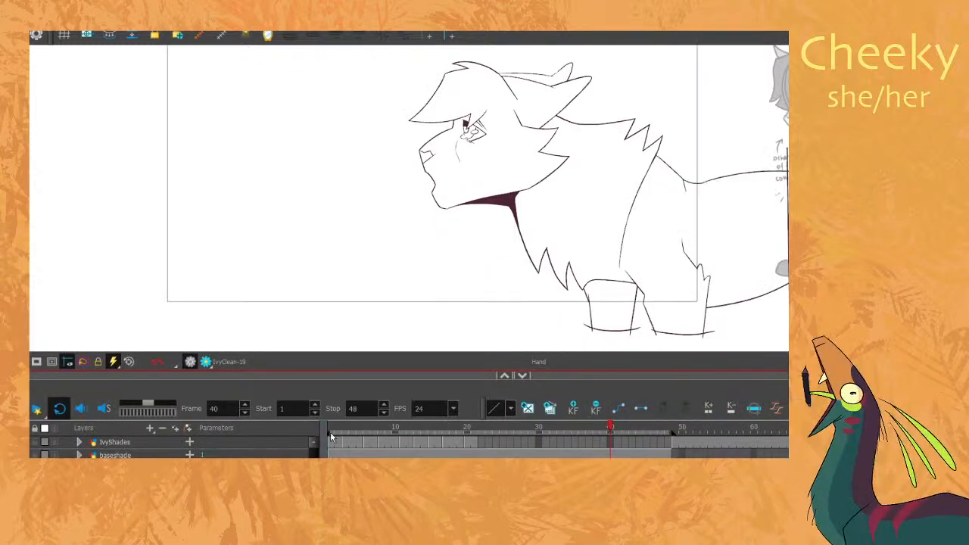
On frame 36, lower the neck line, its fur spikes and the shoulder line slightly and compare with the neighbouring frame.
{"action": "left_click_drag", "start_coordinate": [383, 427], "coordinate": [585, 349]}
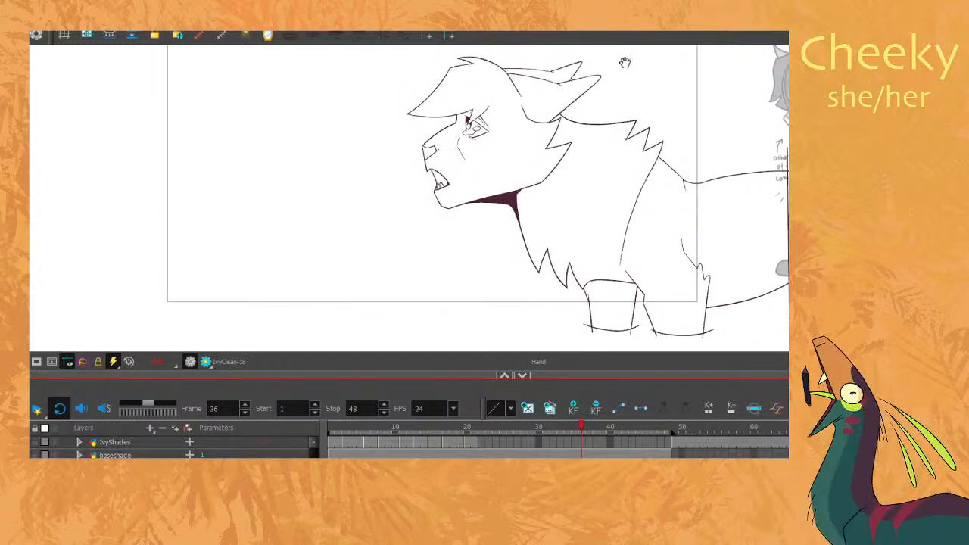
{"action": "scroll", "coordinate": [632, 113], "scroll_direction": "up", "scroll_amount": 5}
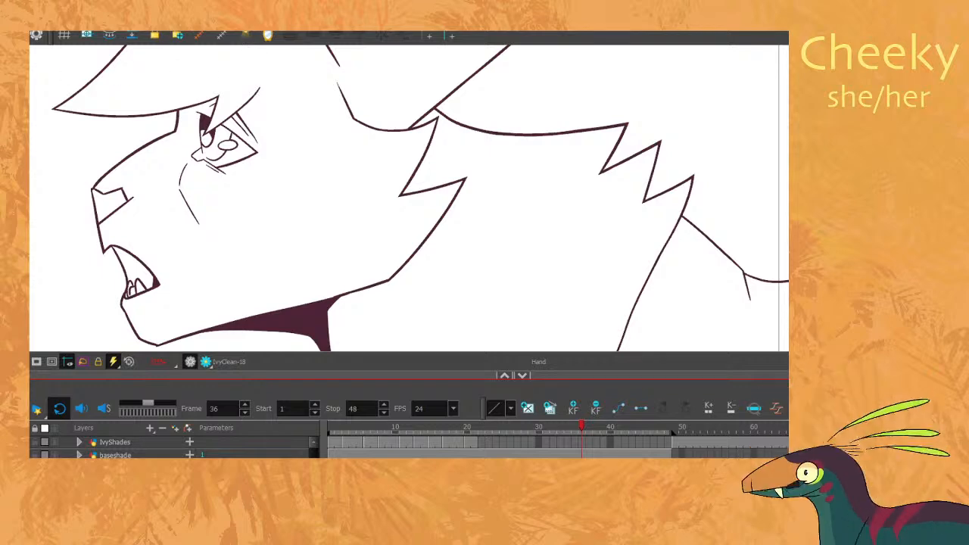
{"action": "key", "text": "alt+s"}
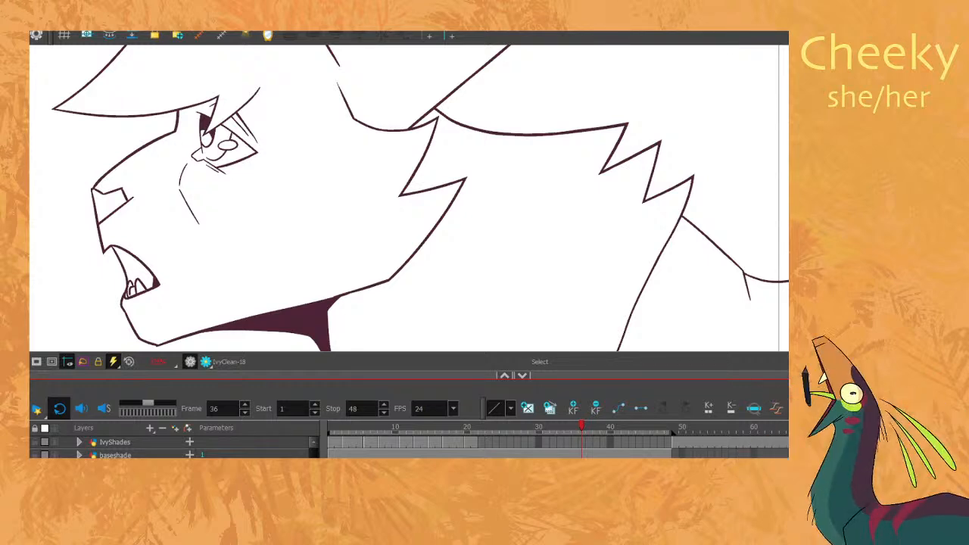
{"action": "mouse_move", "coordinate": [457, 107]}
{"action": "left_mouse_down"}
{"action": "mouse_move", "coordinate": [539, 189]}
{"action": "mouse_move", "coordinate": [538, 204]}
{"action": "mouse_move", "coordinate": [642, 212]}
{"action": "mouse_move", "coordinate": [556, 86]}
{"action": "mouse_move", "coordinate": [458, 92]}
{"action": "left_mouse_up"}
{"action": "left_click_drag", "start_coordinate": [696, 127], "coordinate": [694, 134]}
{"action": "left_click", "coordinate": [765, 125]}
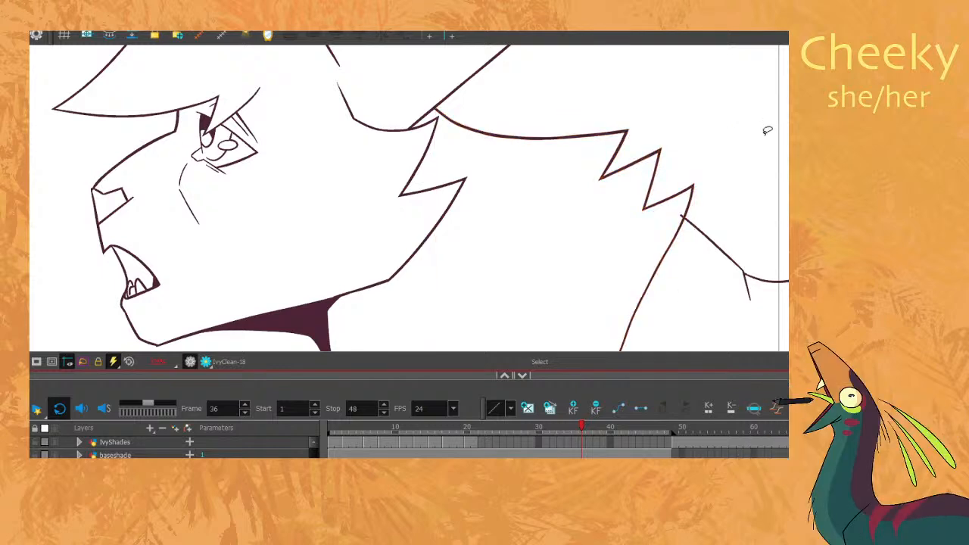
{"action": "key", "text": "comma"}
{"action": "key", "text": "period"}
{"action": "key", "text": "comma"}
{"action": "key", "text": "period"}
Cut away the stray bit of line beside the shoulder line, just below the third fur spike.
{"action": "key", "text": "alt+t"}
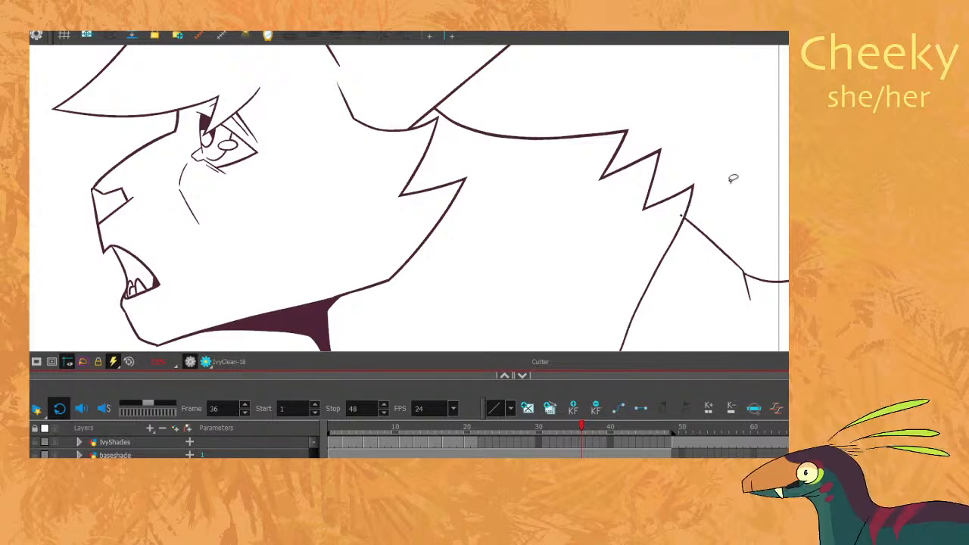
{"action": "scroll", "coordinate": [688, 208], "scroll_direction": "up", "scroll_amount": 6}
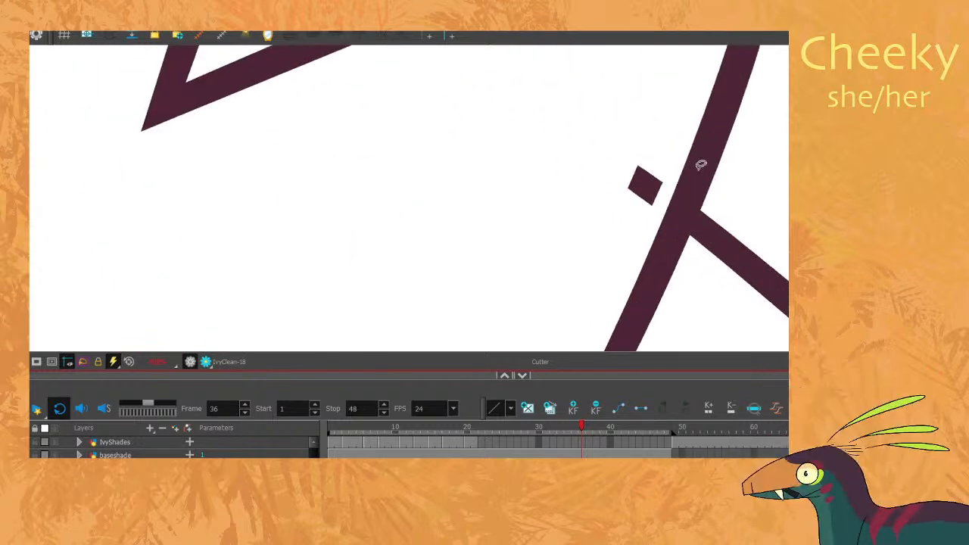
{"action": "mouse_move", "coordinate": [636, 238]}
{"action": "left_mouse_down"}
{"action": "mouse_move", "coordinate": [580, 207]}
{"action": "mouse_move", "coordinate": [610, 247]}
{"action": "left_mouse_up"}
{"action": "key", "text": "Delete"}
{"action": "scroll", "coordinate": [396, 164], "scroll_direction": "down", "scroll_amount": 8}
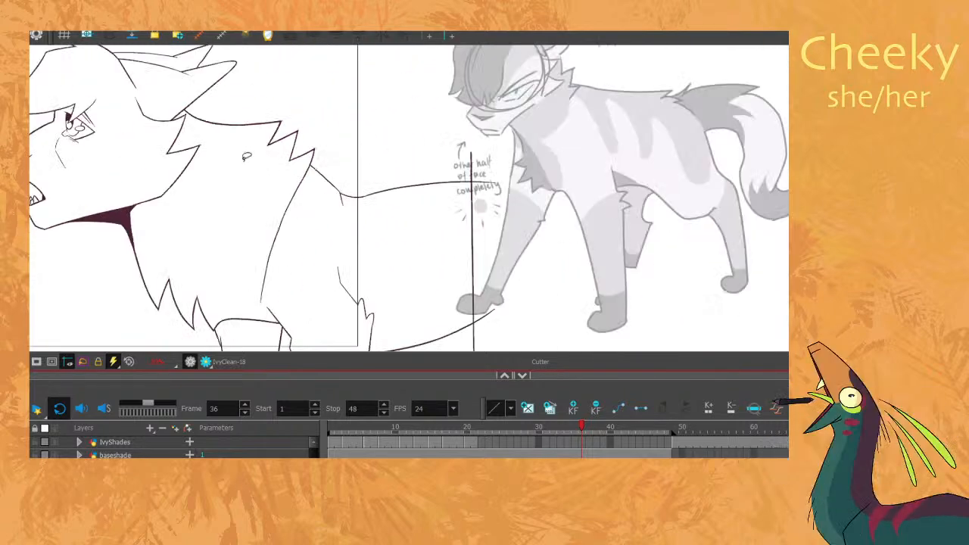
Flip back and forth between the frames around 36 to check how the adjusted back fur moves.
{"action": "key", "text": "comma"}
{"action": "key", "text": "period"}
{"action": "key", "text": "comma"}
{"action": "key", "text": "comma"}
{"action": "key", "text": "period"}
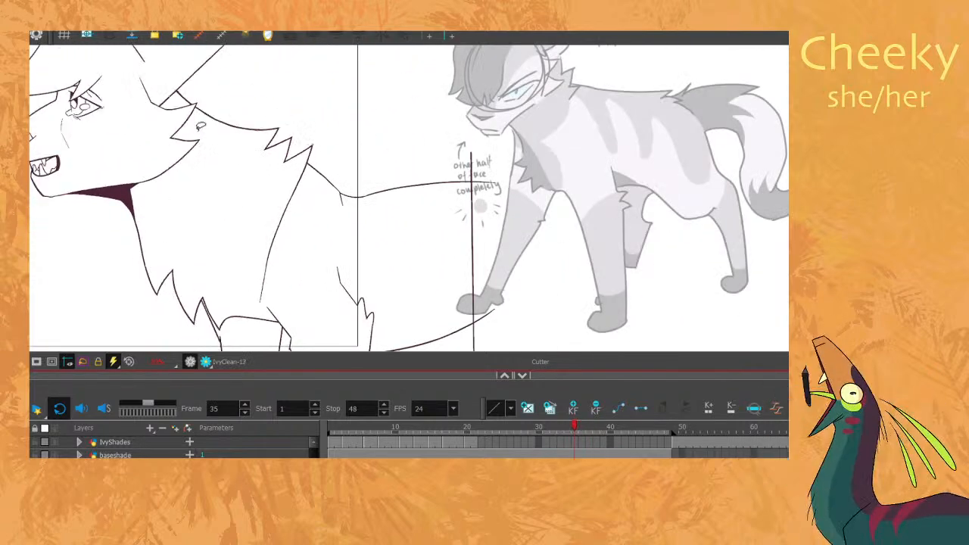
{"action": "key", "text": "period"}
{"action": "key", "text": "period"}
{"action": "key", "text": "period"}
{"action": "key", "text": "comma"}
{"action": "key", "text": "comma"}
{"action": "key", "text": "comma"}
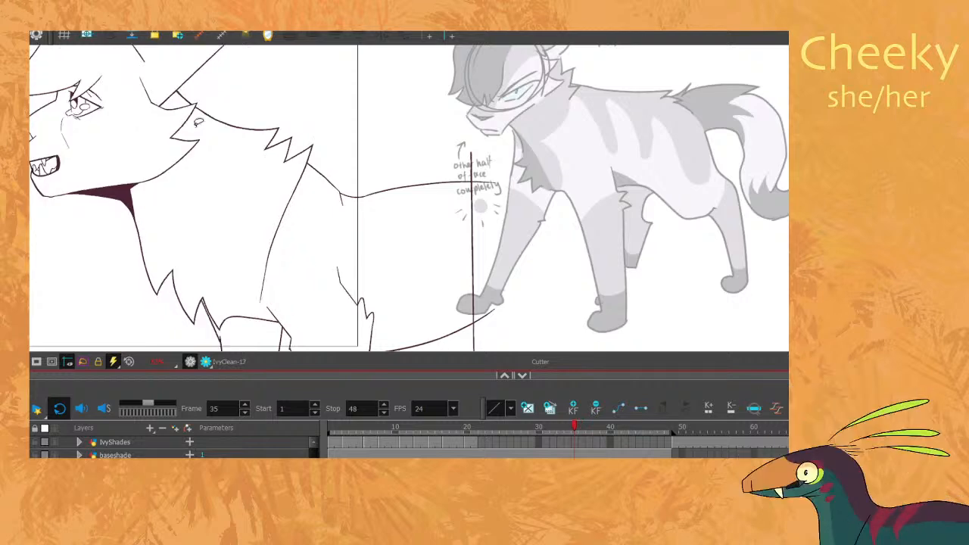
{"action": "key", "text": "period"}
{"action": "key", "text": "period"}
{"action": "key", "text": "period"}
{"action": "key", "text": "period"}
{"action": "key", "text": "comma"}
{"action": "key", "text": "comma"}
{"action": "key", "text": "comma"}
{"action": "key", "text": "comma"}
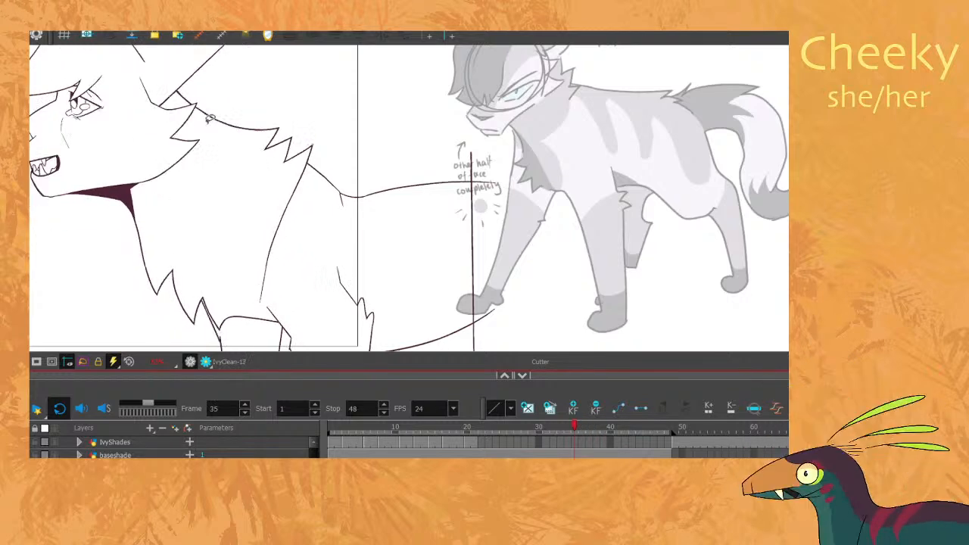
{"action": "key", "text": "period"}
Compare the fur spikes and back line up close between frame 36 and the adjacent drawings.
{"action": "scroll", "coordinate": [252, 89], "scroll_direction": "up", "scroll_amount": 3}
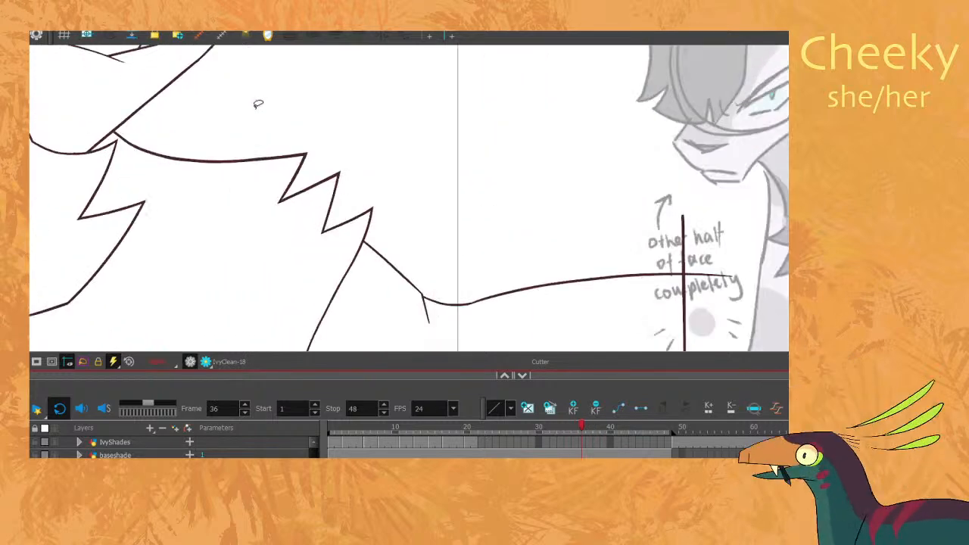
{"action": "scroll", "coordinate": [254, 109], "scroll_direction": "down", "scroll_amount": 1}
{"action": "key", "text": "comma"}
{"action": "key", "text": "period"}
{"action": "key", "text": "period"}
{"action": "key", "text": "period"}
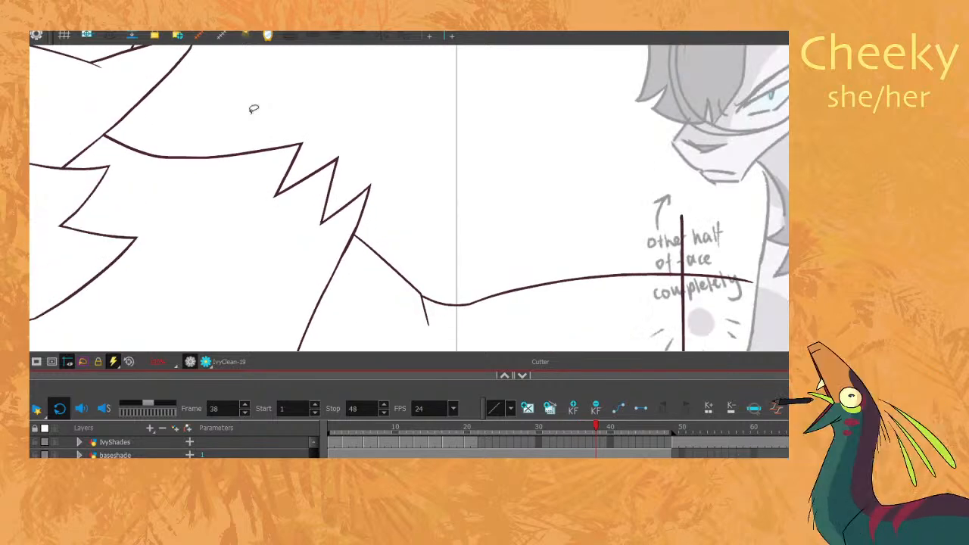
{"action": "key", "text": "comma"}
{"action": "key", "text": "comma"}
Mirror the canvas view and flip through the drawings to check the character's motion in reverse orientation.
{"action": "scroll", "coordinate": [253, 106], "scroll_direction": "down", "scroll_amount": 4}
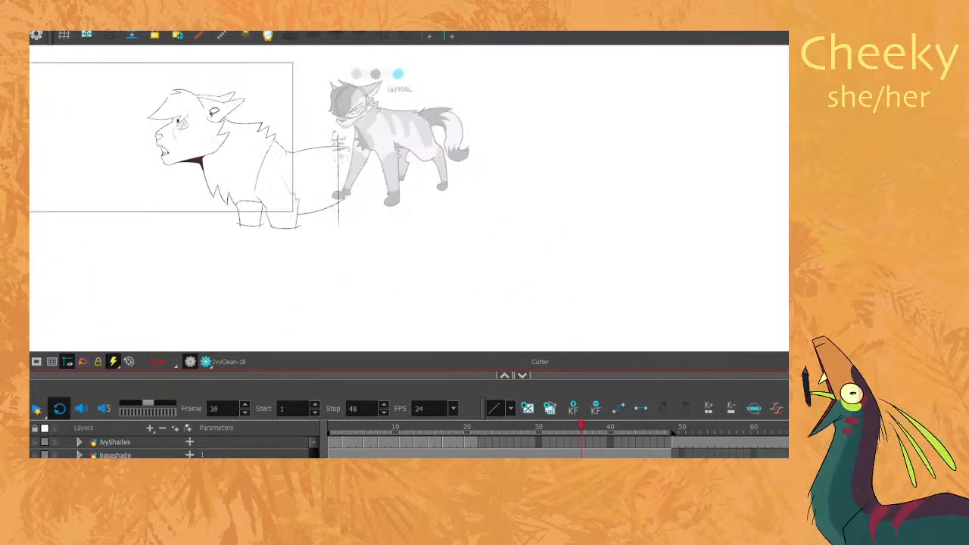
{"action": "left_click", "coordinate": [268, 36]}
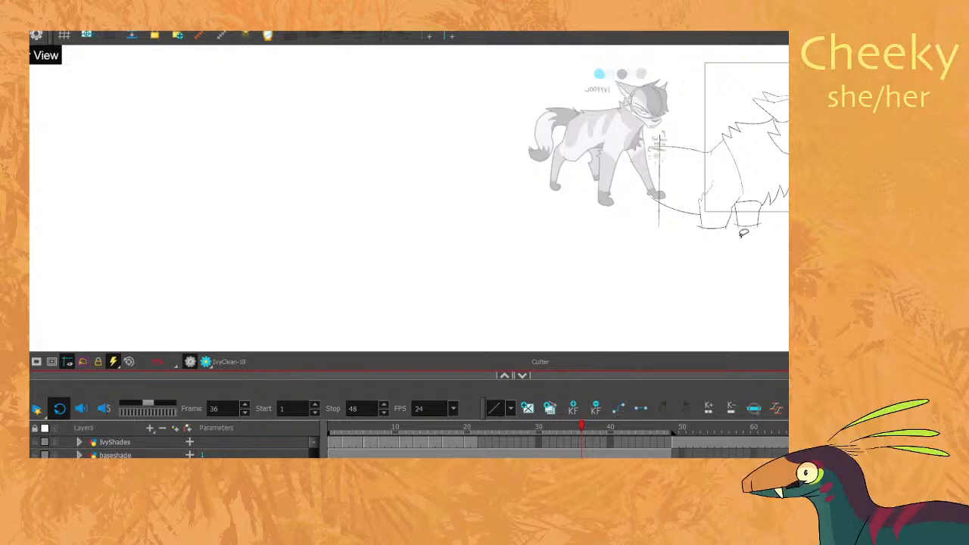
{"action": "left_click_drag", "start_coordinate": [824, 161], "coordinate": [373, 229]}
{"action": "scroll", "coordinate": [456, 213], "scroll_direction": "up", "scroll_amount": 2}
{"action": "key", "text": "comma"}
{"action": "key", "text": "comma"}
{"action": "key", "text": "comma"}
{"action": "key", "text": "comma"}
{"action": "key", "text": "period"}
{"action": "key", "text": "period"}
{"action": "key", "text": "period"}
{"action": "key", "text": "period"}
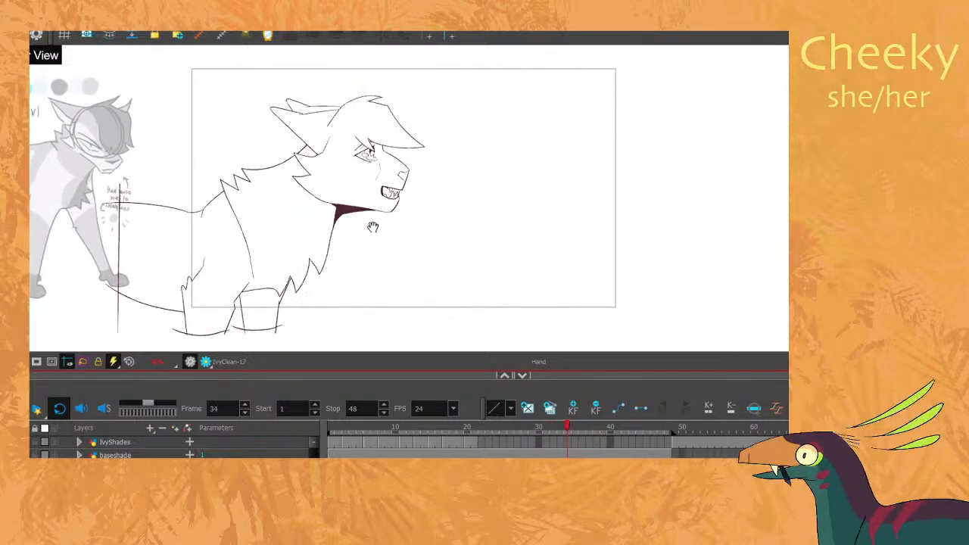
Flip back and forth through frames 32 to 41 in the mirrored view to check the head and mouth motion.
{"action": "key", "text": "period"}
{"action": "key", "text": "comma"}
{"action": "key", "text": "comma"}
{"action": "key", "text": "comma"}
{"action": "key", "text": "comma"}
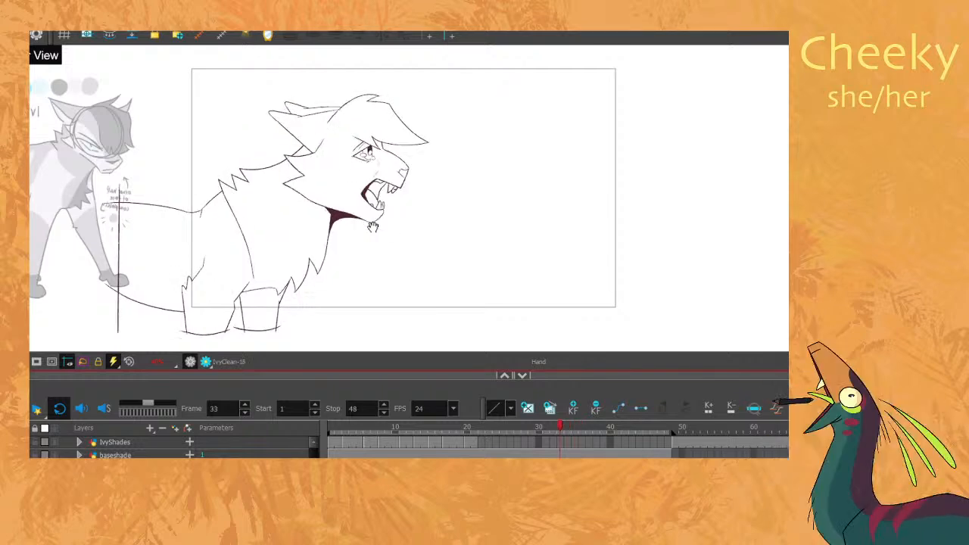
{"action": "key", "text": "period"}
{"action": "key", "text": "period"}
{"action": "key", "text": "period"}
{"action": "key", "text": "period"}
{"action": "key", "text": "period"}
{"action": "key", "text": "period"}
{"action": "key", "text": "period"}
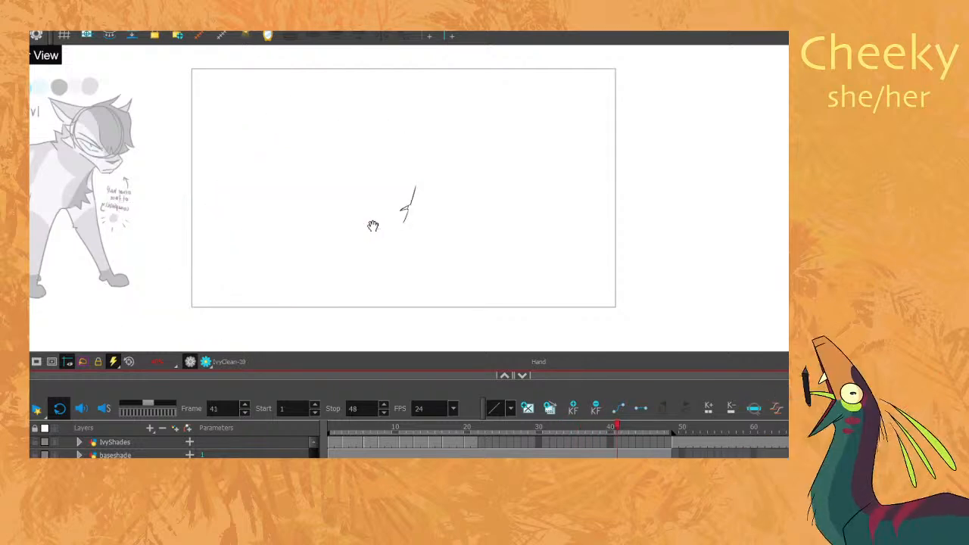
{"action": "key", "text": "comma"}
{"action": "key", "text": "comma"}
{"action": "key", "text": "comma"}
{"action": "key", "text": "comma"}
{"action": "key", "text": "comma"}
{"action": "key", "text": "comma"}
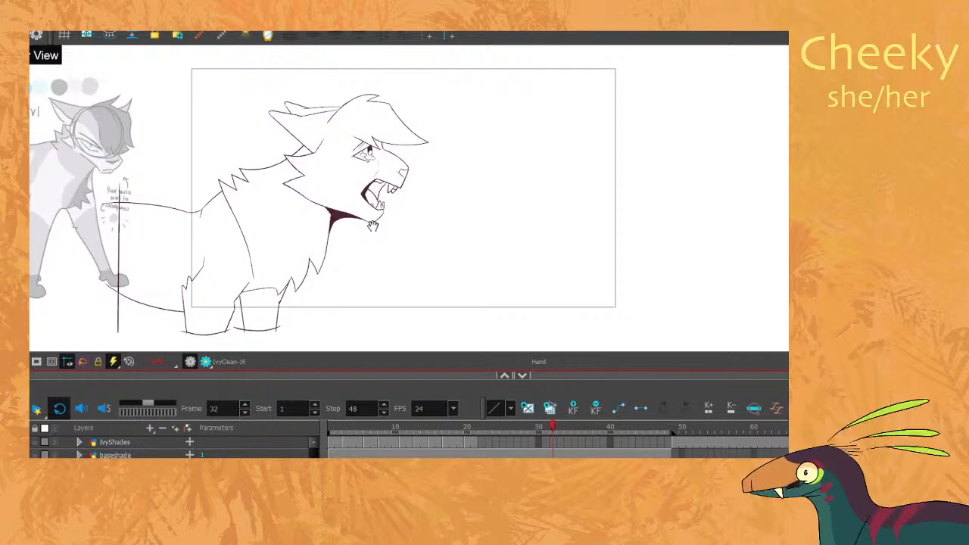
{"action": "key", "text": "period"}
{"action": "key", "text": "period"}
{"action": "key", "text": "period"}
Restore the normal canvas orientation and step from frame 37 to 41, then back to frame 23, reviewing the line art.
{"action": "left_click", "coordinate": [269, 35]}
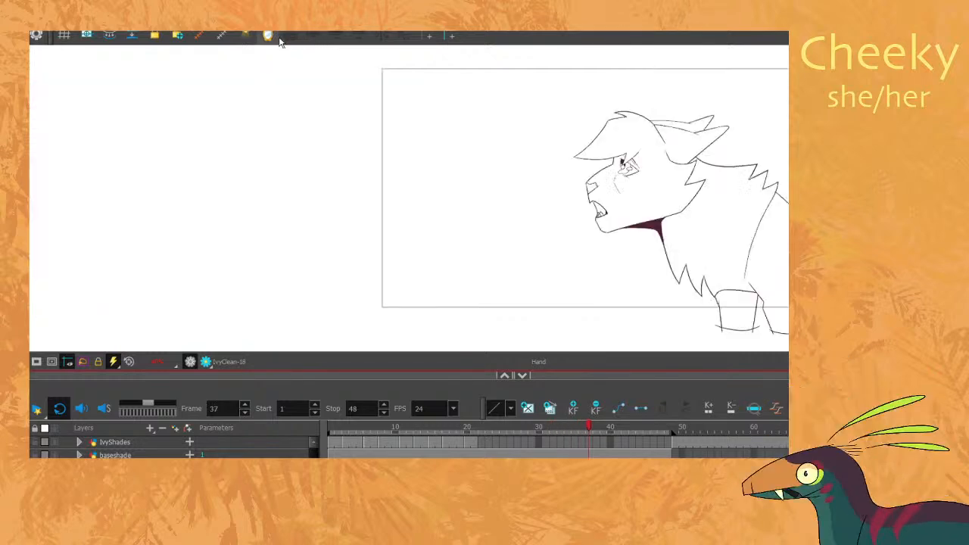
{"action": "left_click_drag", "start_coordinate": [588, 180], "coordinate": [442, 167]}
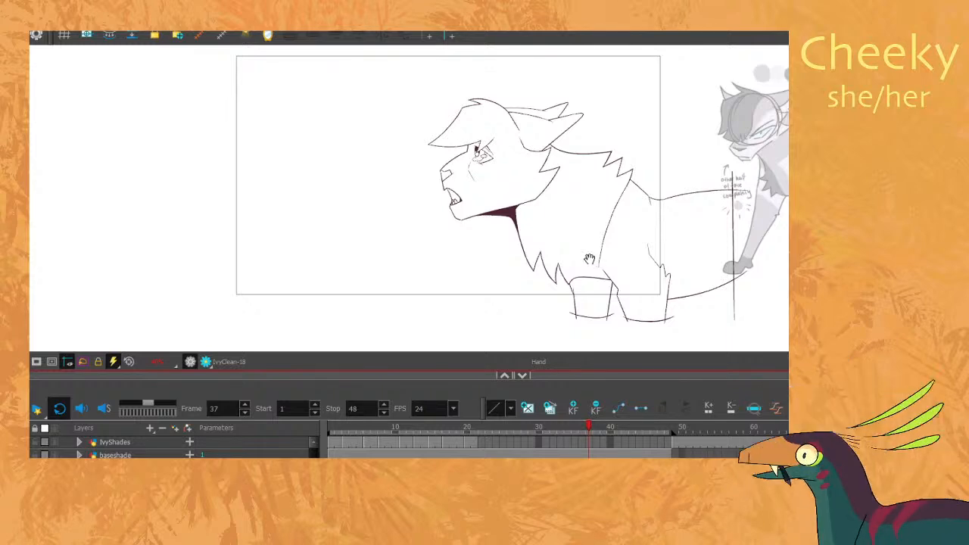
{"action": "scroll", "coordinate": [568, 252], "scroll_direction": "up", "scroll_amount": 1}
{"action": "key", "text": "period"}
{"action": "key", "text": "period"}
{"action": "key", "text": "period"}
{"action": "key", "text": "period"}
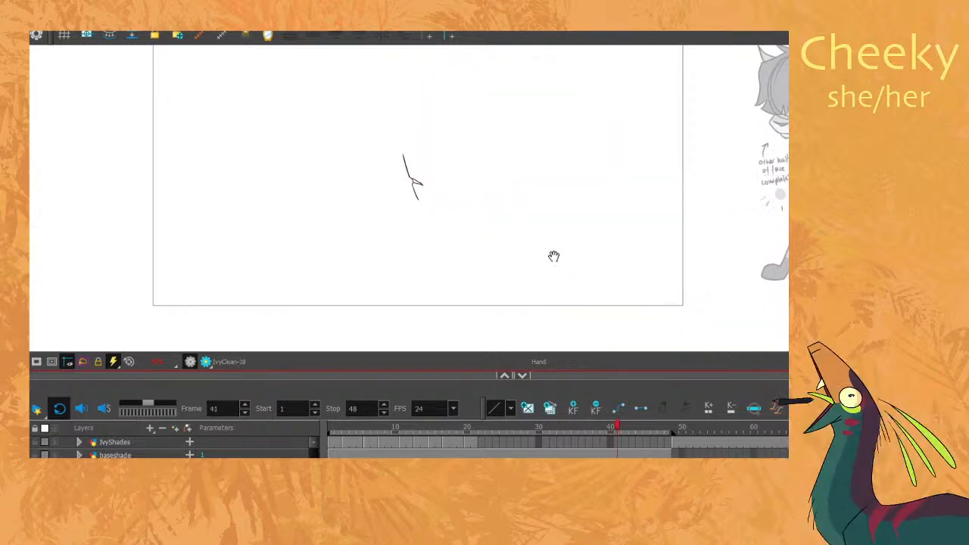
{"action": "key", "text": "comma"}
{"action": "key", "text": "comma"}
{"action": "key", "text": "comma"}
{"action": "key", "text": "comma"}
{"action": "key", "text": "comma"}
{"action": "key", "text": "comma"}
{"action": "key", "text": "comma"}
{"action": "key", "text": "comma"}
{"action": "key", "text": "comma"}
{"action": "key", "text": "comma"}
{"action": "key", "text": "comma"}
{"action": "key", "text": "comma"}
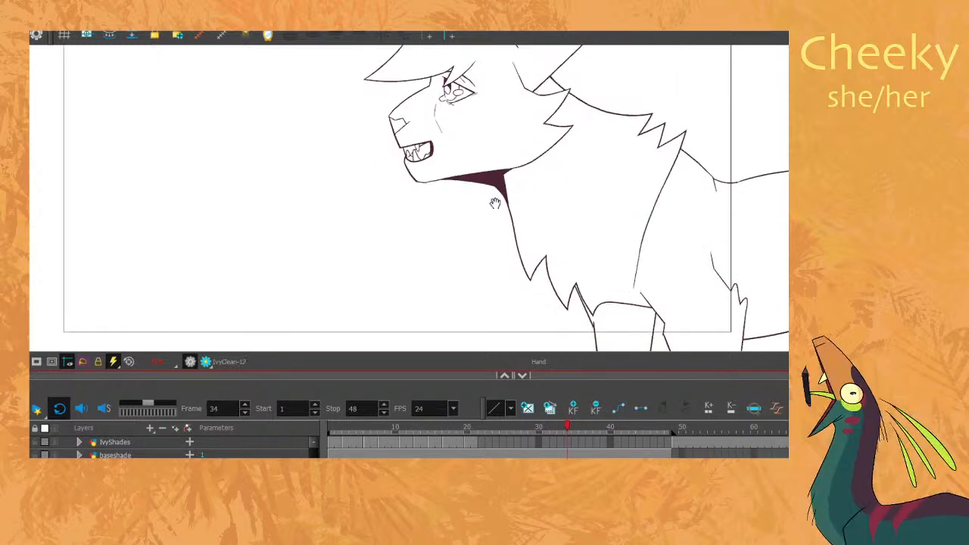
{"action": "key", "text": "comma"}
{"action": "key", "text": "comma"}
{"action": "key", "text": "comma"}
{"action": "key", "text": "comma"}
{"action": "key", "text": "comma"}
{"action": "key", "text": "comma"}
{"action": "key", "text": "comma"}
{"action": "key", "text": "comma"}
{"action": "key", "text": "comma"}
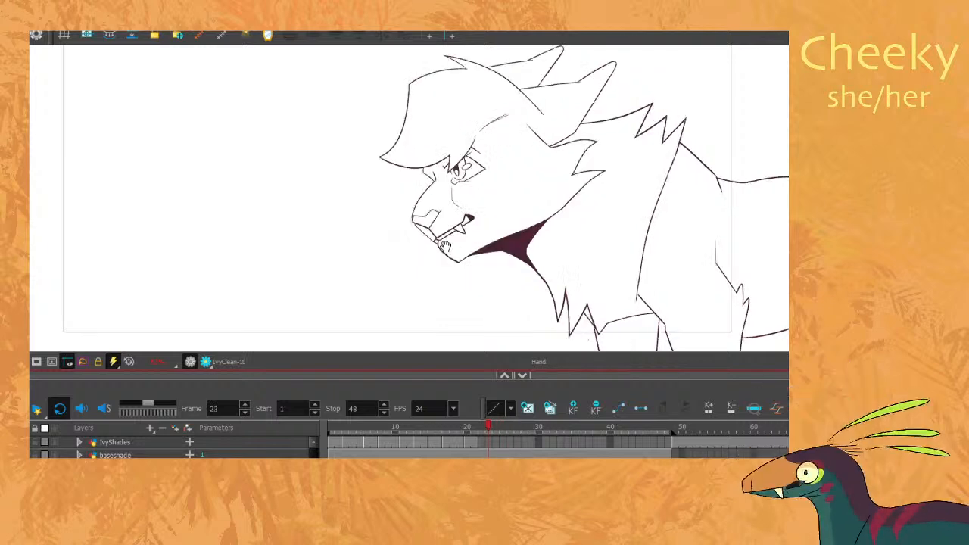
Show the drawings as stroke outlines at frame 22, compare the adjacent drawing, and enlarge the drawing view.
{"action": "key", "text": "period"}
{"action": "key", "text": "period"}
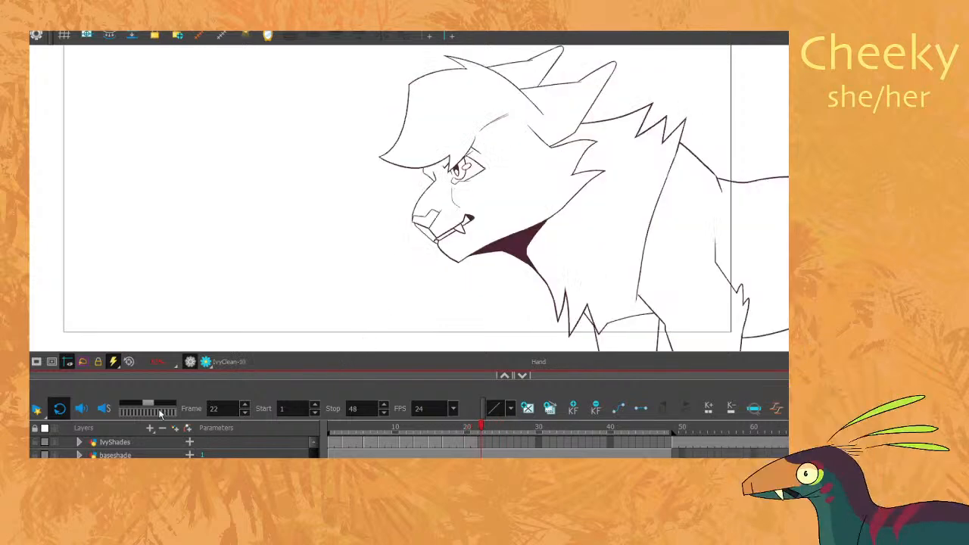
{"action": "scroll", "coordinate": [136, 456], "scroll_direction": "down", "scroll_amount": 2}
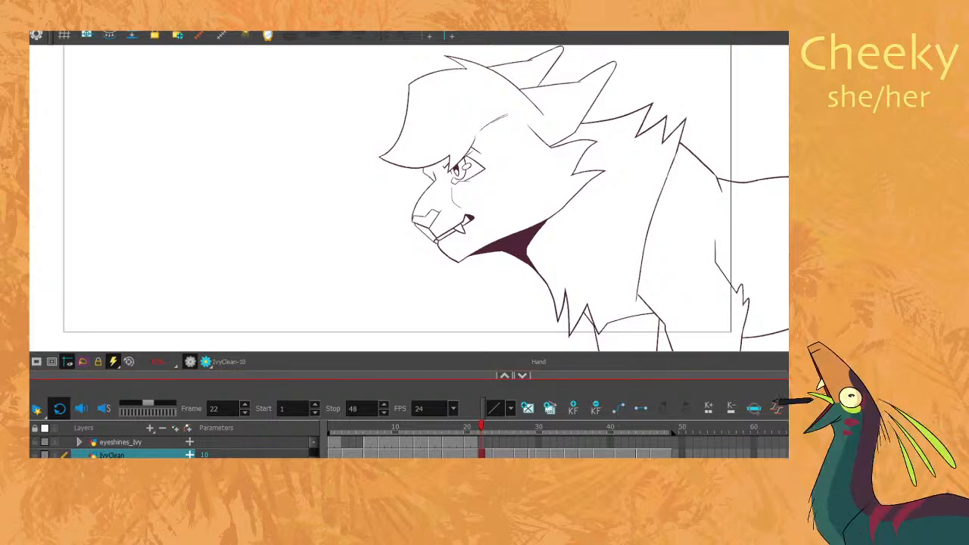
{"action": "key", "text": "alt+o"}
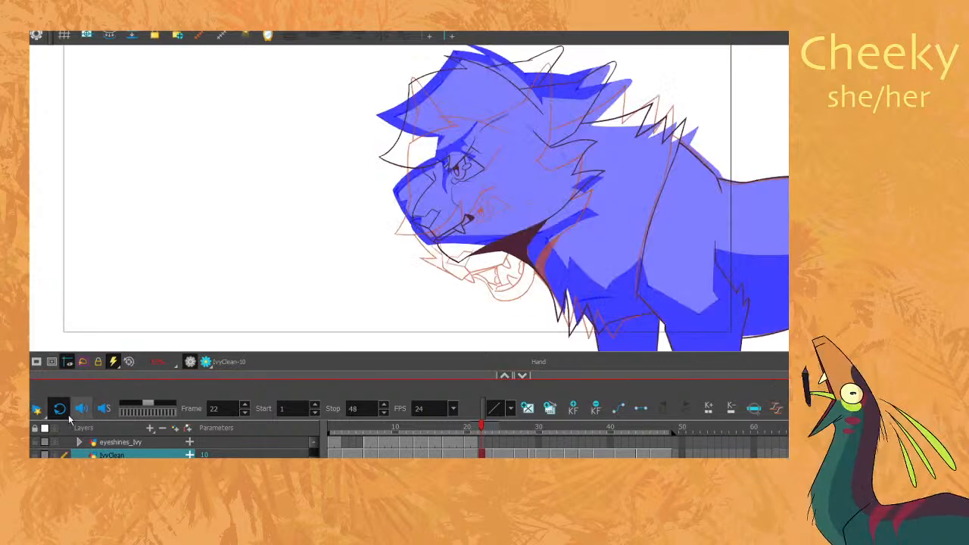
{"action": "left_click", "coordinate": [46, 455]}
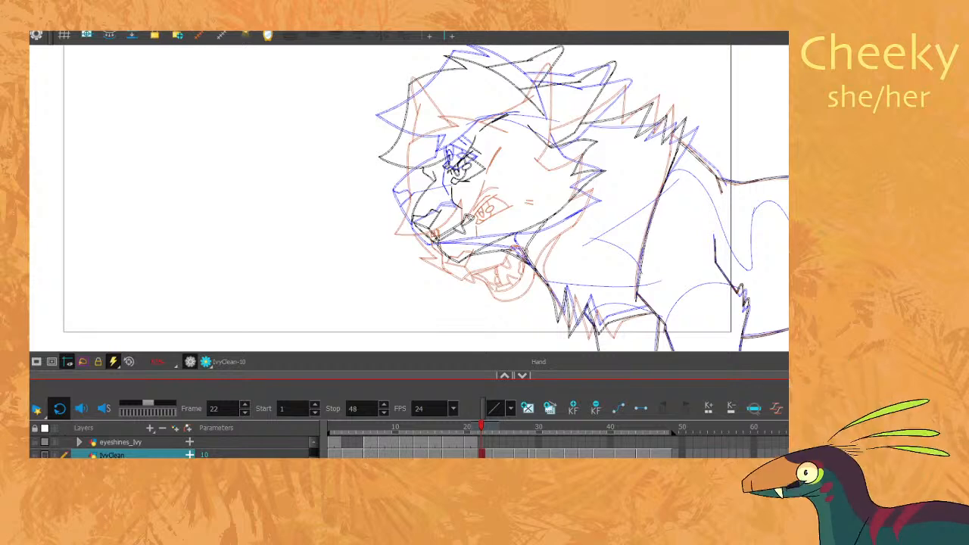
{"action": "key", "text": "alt+o"}
{"action": "key", "text": "comma"}
{"action": "key", "text": "period"}
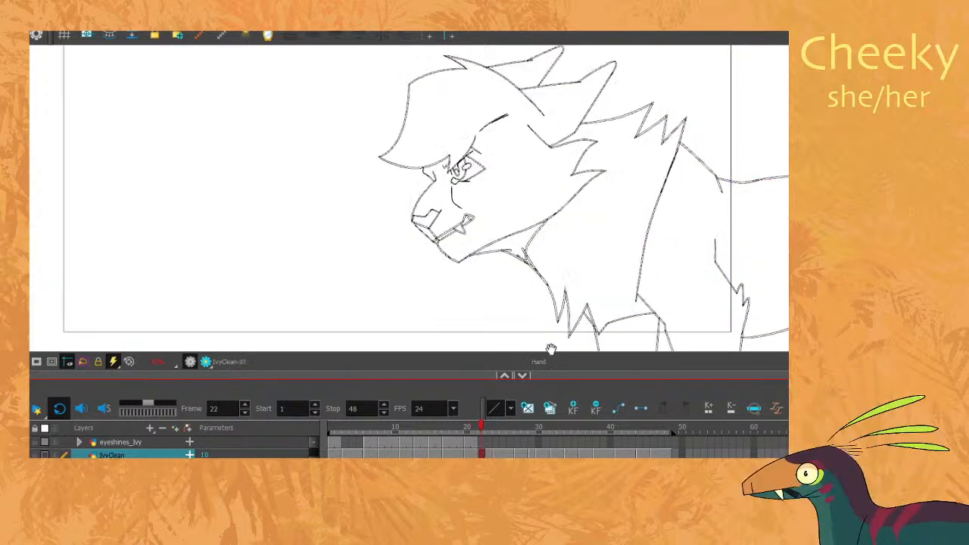
{"action": "left_click", "coordinate": [524, 376]}
Draw a thin boundary line from the nose's upper corner to the cheek line below the eye, checking it against the previous drawing.
{"action": "scroll", "coordinate": [513, 249], "scroll_direction": "up", "scroll_amount": 10}
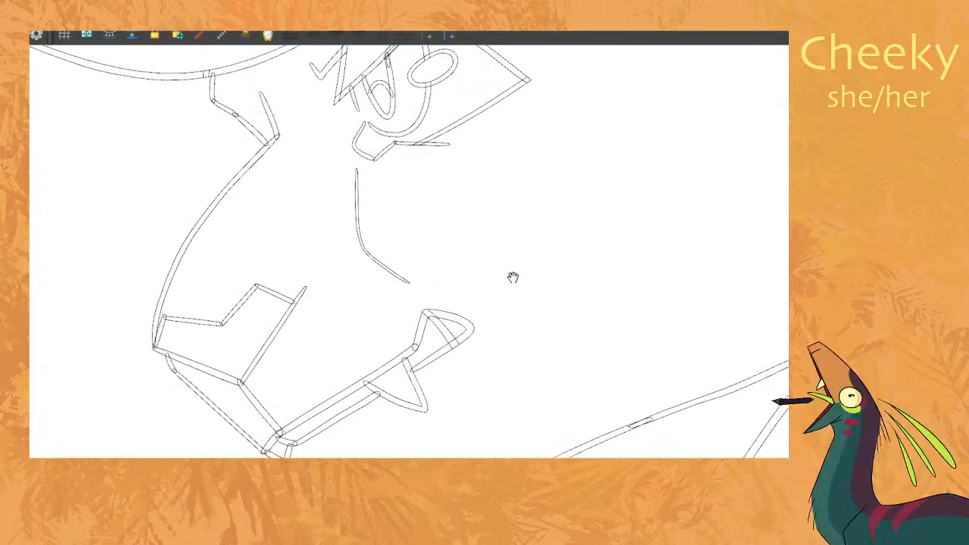
{"action": "scroll", "coordinate": [513, 277], "scroll_direction": "down", "scroll_amount": 5}
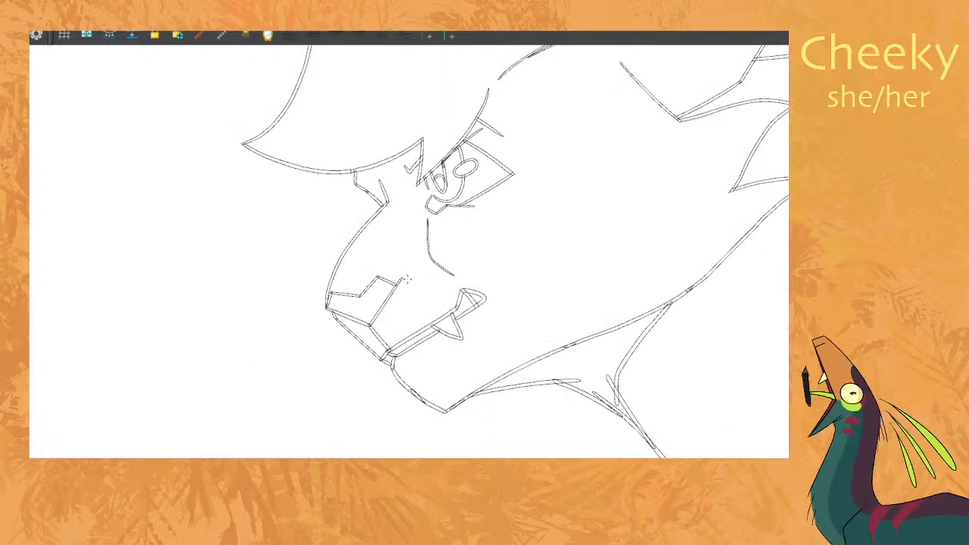
{"action": "left_click_drag", "start_coordinate": [402, 281], "coordinate": [437, 241]}
{"action": "key", "text": "comma"}
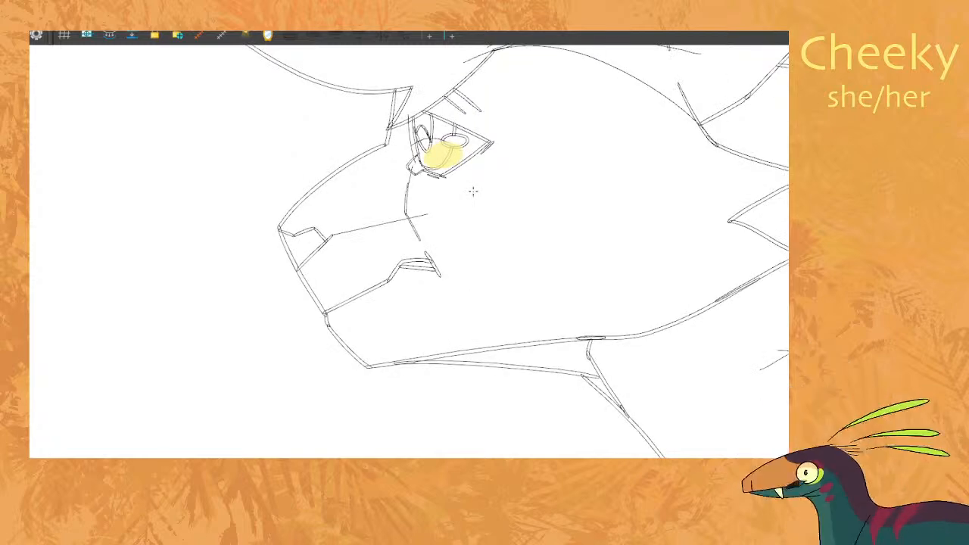
{"action": "key", "text": "period"}
{"action": "key", "text": "ctrl+z"}
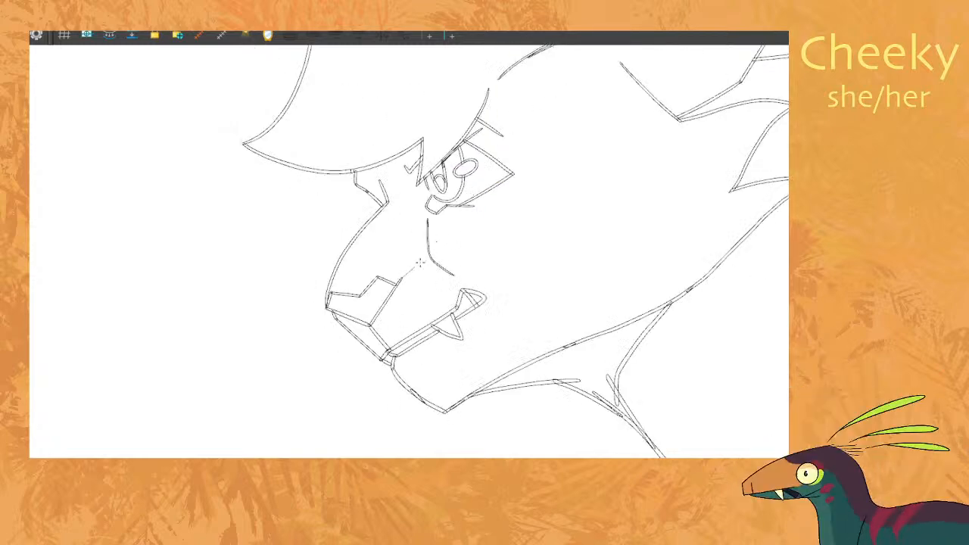
Compare the eye, brow and nose boundary lines with those in the adjacent drawing.
{"action": "key", "text": "period"}
{"action": "key", "text": "period"}
{"action": "scroll", "coordinate": [564, 188], "scroll_direction": "down", "scroll_amount": 5}
{"action": "scroll", "coordinate": [769, 106], "scroll_direction": "up", "scroll_amount": 5}
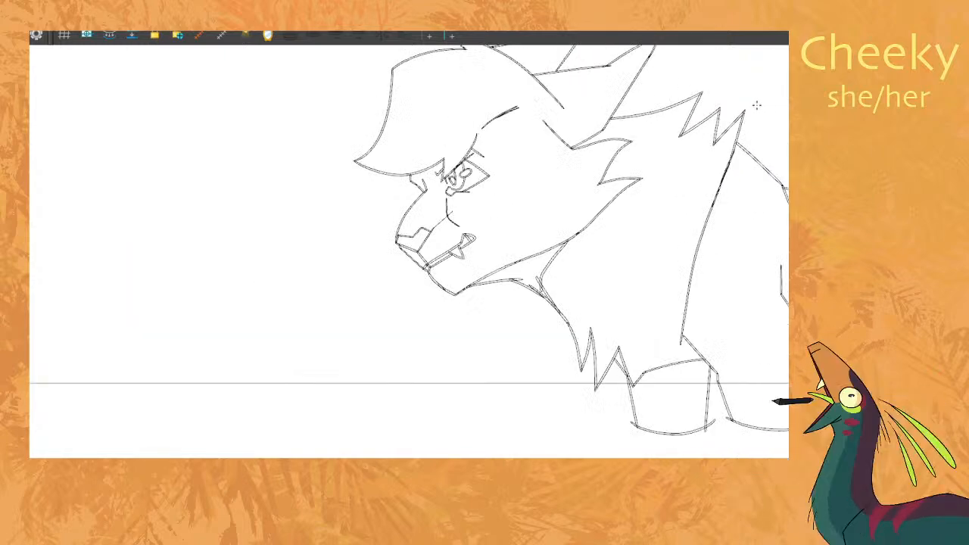
{"action": "left_click_drag", "start_coordinate": [564, 136], "coordinate": [533, 151]}
{"action": "scroll", "coordinate": [533, 151], "scroll_direction": "down", "scroll_amount": 3}
{"action": "key", "text": "period"}
{"action": "key", "text": "comma"}
{"action": "scroll", "coordinate": [424, 152], "scroll_direction": "up", "scroll_amount": 6}
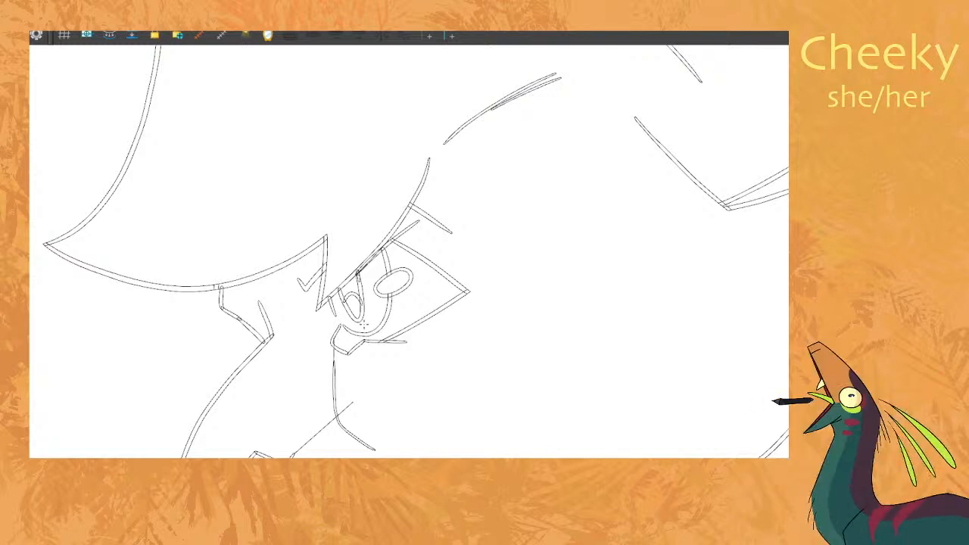
{"action": "key", "text": "period"}
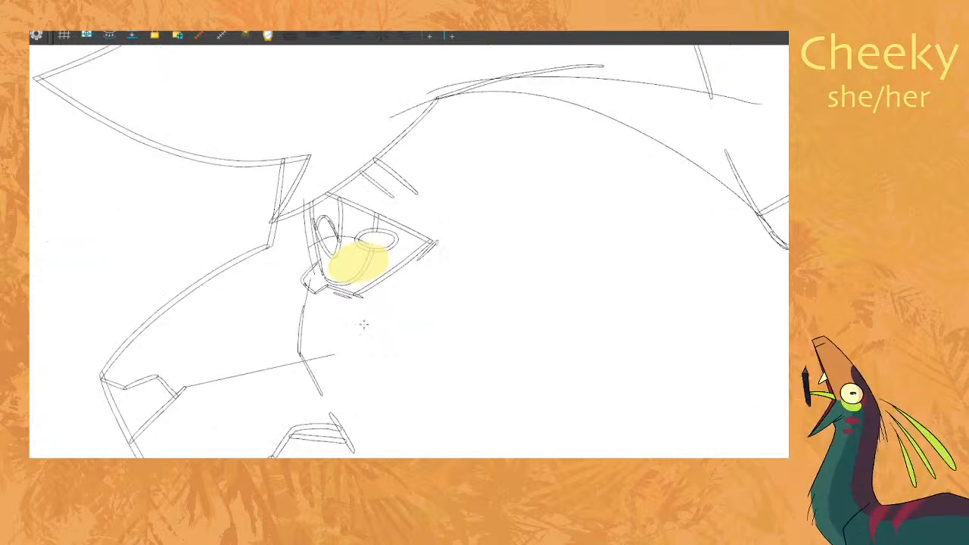
{"action": "key", "text": "period"}
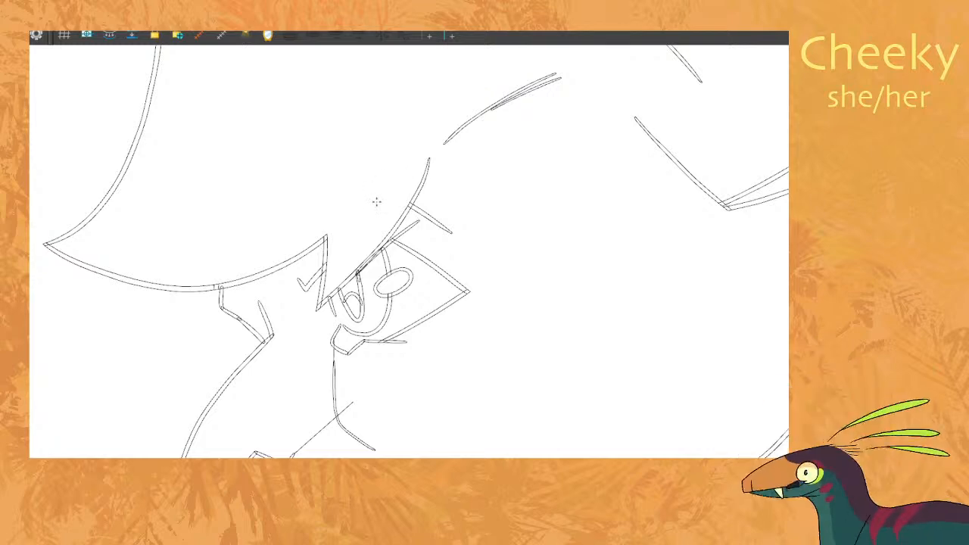
Connect the eye's front edge to its inner corner and draw a thin curved boundary across the iris to the highlight, following the adjacent drawing.
{"action": "scroll", "coordinate": [378, 201], "scroll_direction": "down", "scroll_amount": 6}
{"action": "scroll", "coordinate": [354, 164], "scroll_direction": "up", "scroll_amount": 4}
{"action": "key", "text": "."}
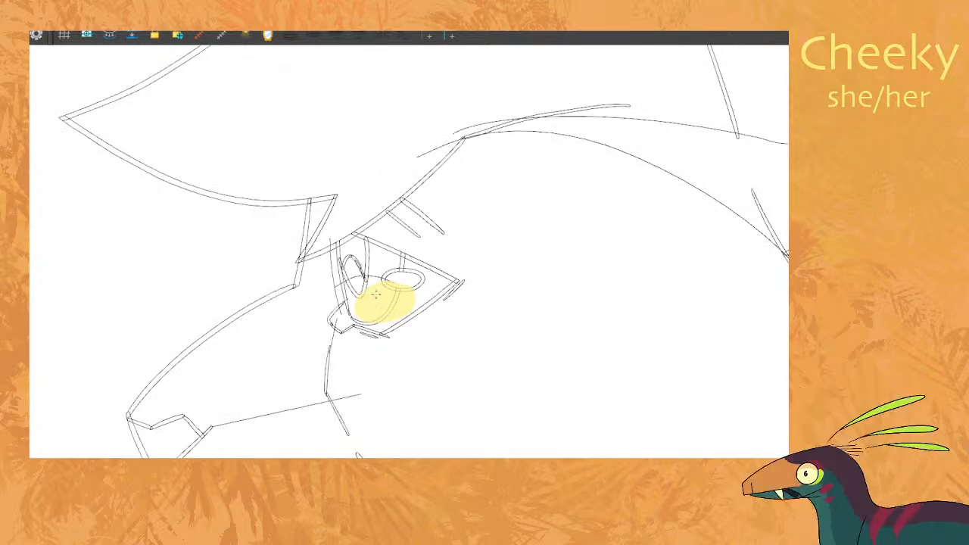
{"action": "scroll", "coordinate": [374, 292], "scroll_direction": "up", "scroll_amount": 4}
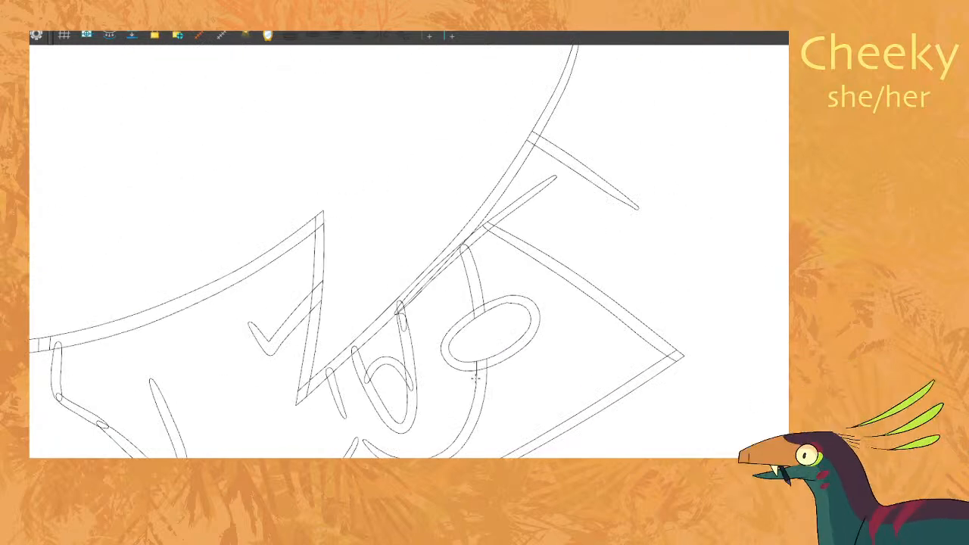
{"action": "scroll", "coordinate": [408, 234], "scroll_direction": "down", "scroll_amount": 3}
{"action": "key", "text": "."}
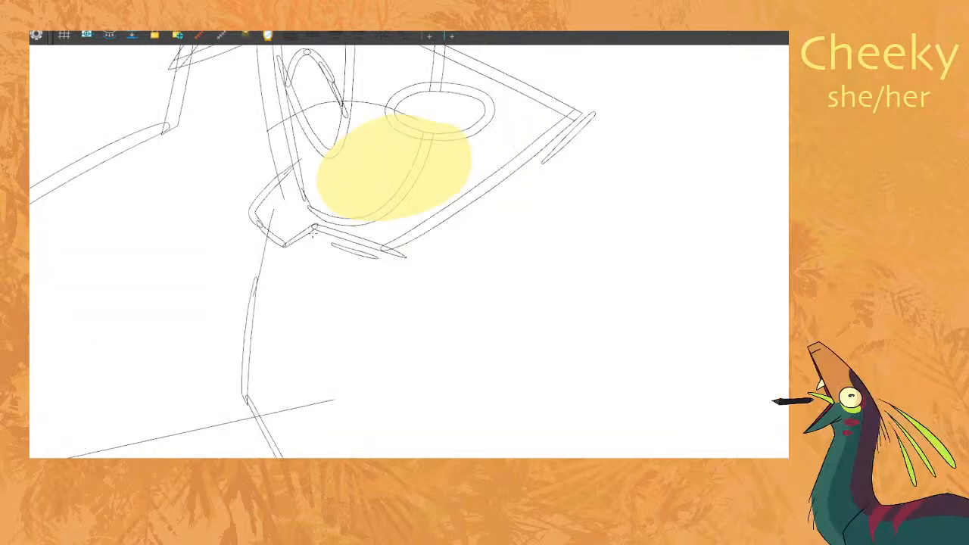
{"action": "key", "text": "."}
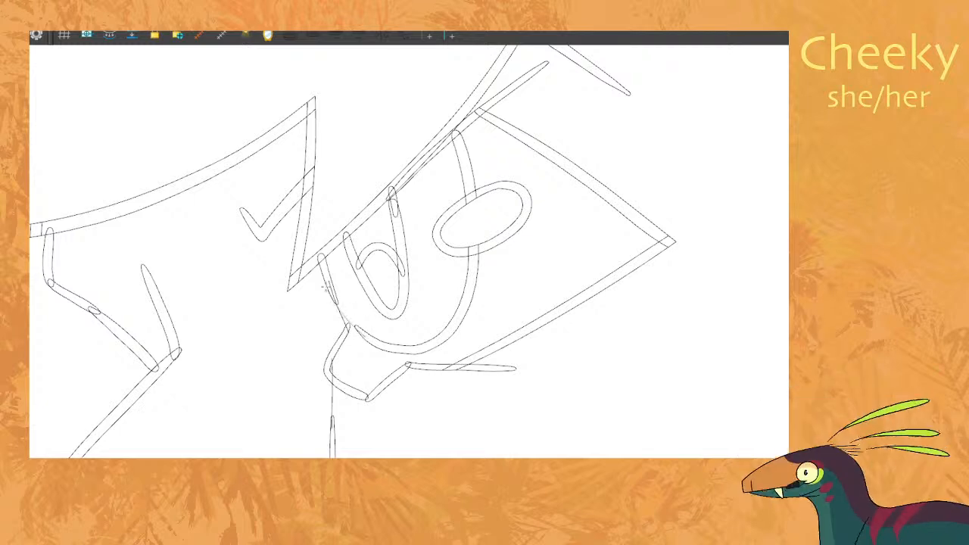
{"action": "left_click_drag", "start_coordinate": [331, 290], "coordinate": [351, 327]}
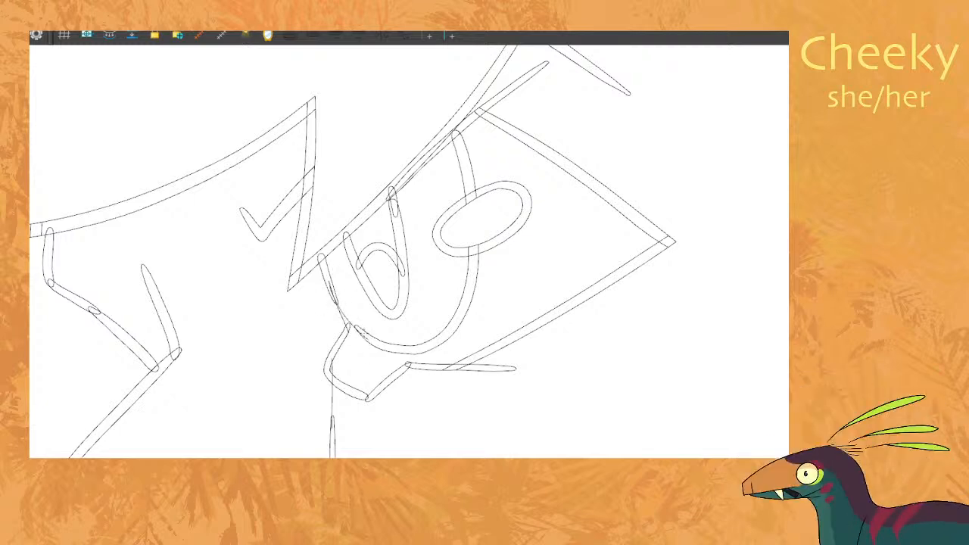
{"action": "left_click_drag", "start_coordinate": [334, 290], "coordinate": [458, 244]}
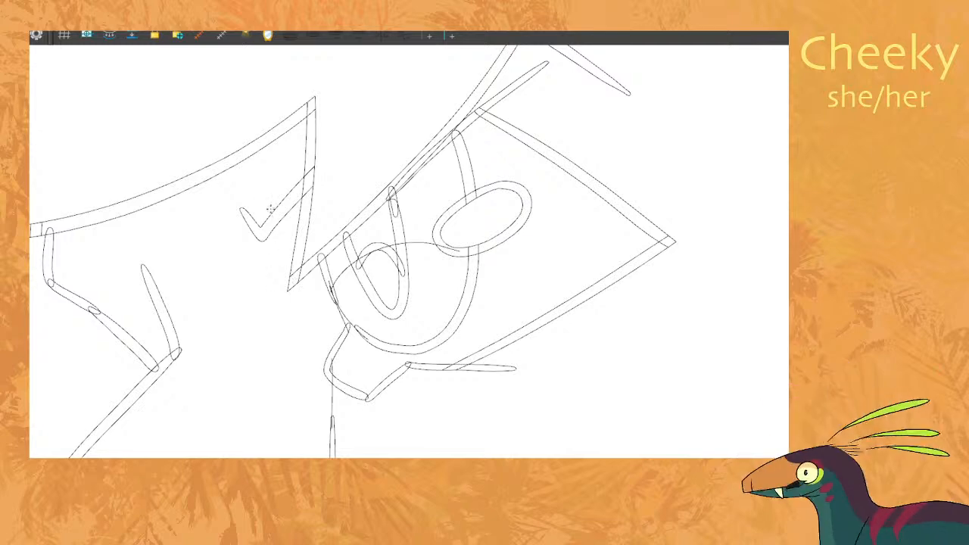
Draw a thin line from the small hair tuft down in front of the eye to its inner corner, redoing it until it fits.
{"action": "mouse_move", "coordinate": [269, 209]}
{"action": "left_mouse_down"}
{"action": "mouse_move", "coordinate": [307, 319]}
{"action": "mouse_move", "coordinate": [325, 340]}
{"action": "left_mouse_up"}
{"action": "key", "text": "ctrl+z"}
{"action": "left_click_drag", "start_coordinate": [270, 205], "coordinate": [323, 337]}
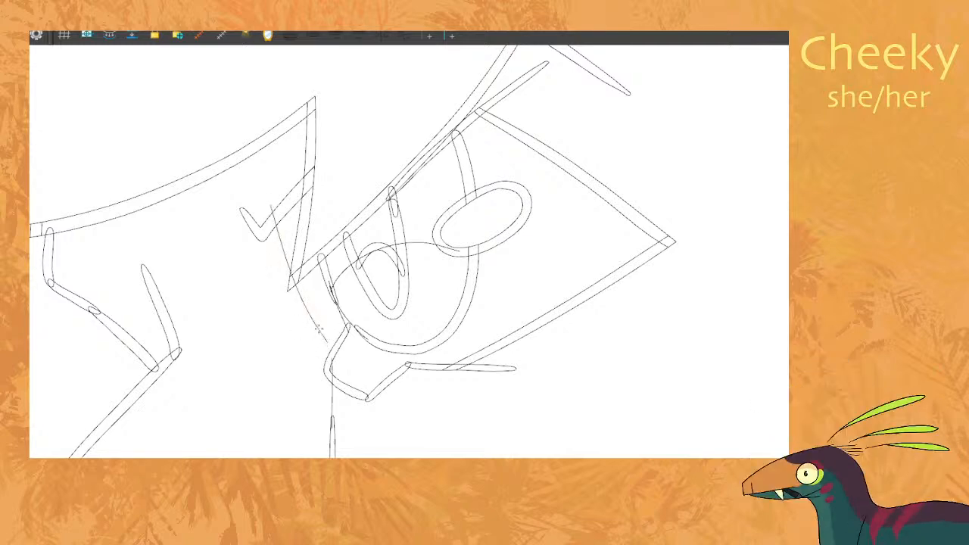
{"action": "key", "text": "ctrl+z"}
{"action": "left_click_drag", "start_coordinate": [269, 205], "coordinate": [325, 341]}
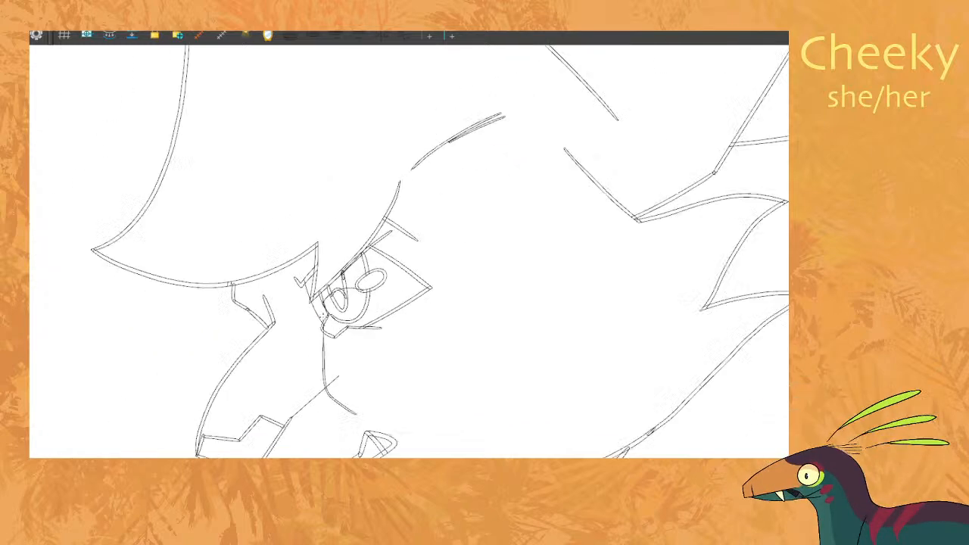
Draw a thin curved line from the tip of the small hair tuft beside the eye up into the fringe.
{"action": "scroll", "coordinate": [410, 284], "scroll_direction": "down", "scroll_amount": 5}
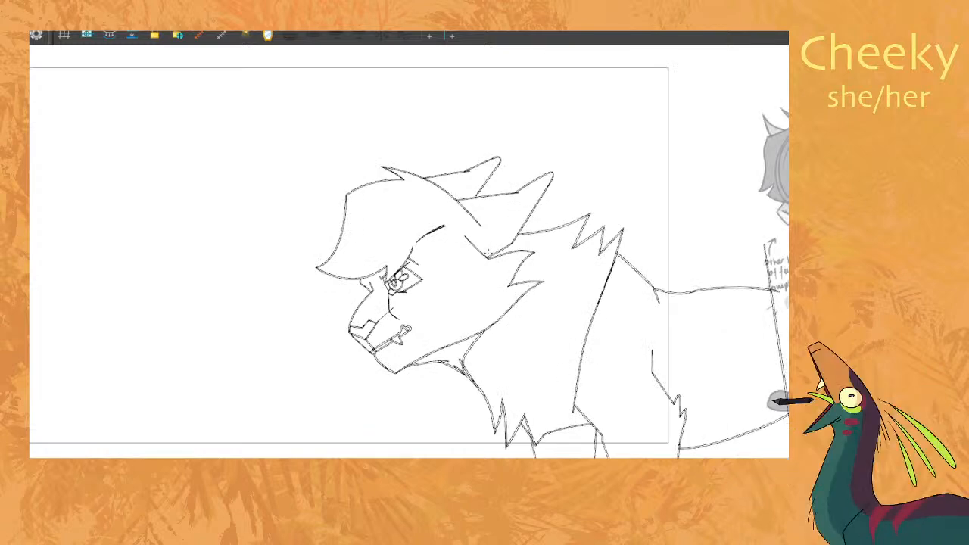
{"action": "scroll", "coordinate": [426, 249], "scroll_direction": "up", "scroll_amount": 5}
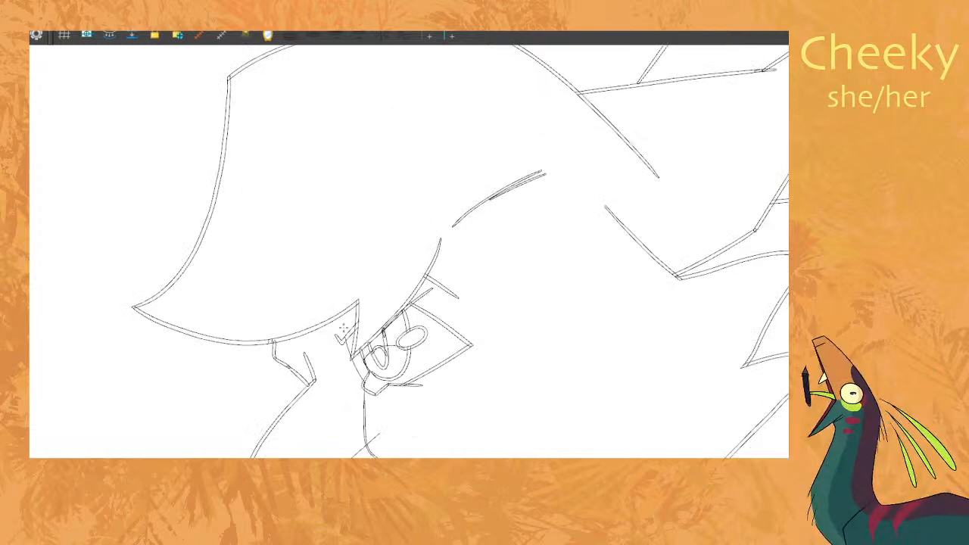
{"action": "left_click_drag", "start_coordinate": [343, 344], "coordinate": [338, 306]}
{"action": "key", "text": "ctrl+z"}
{"action": "left_click_drag", "start_coordinate": [350, 346], "coordinate": [341, 295]}
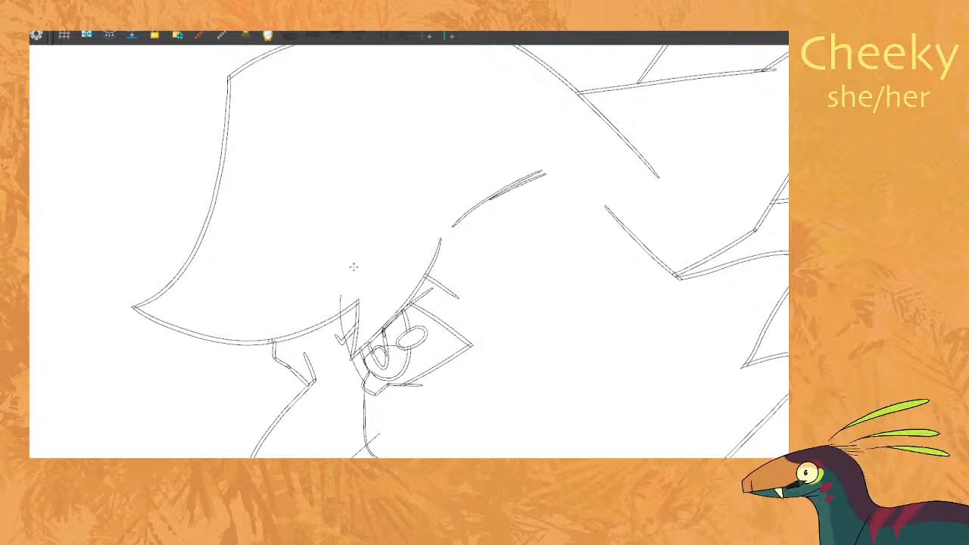
{"action": "key", "text": "ctrl+z"}
{"action": "left_click_drag", "start_coordinate": [336, 339], "coordinate": [340, 287]}
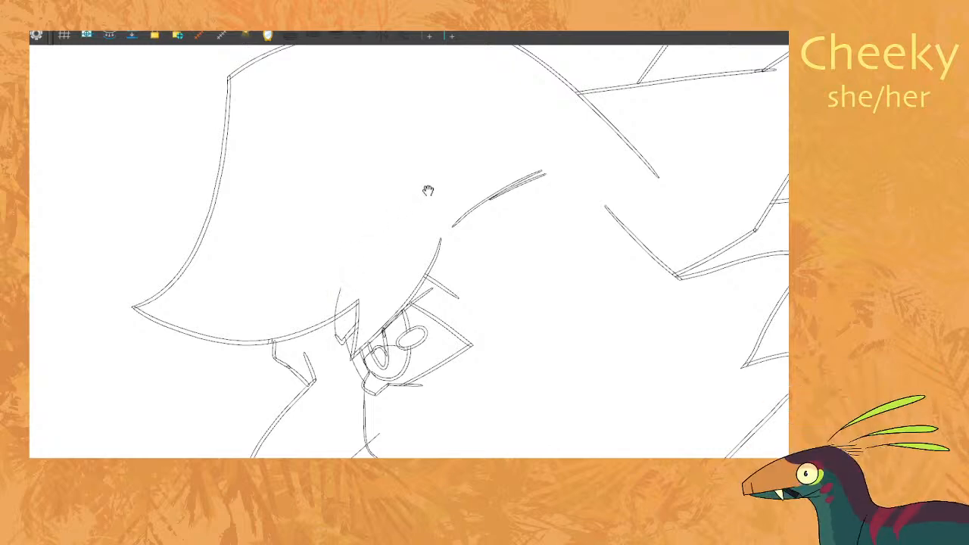
Draw a thin curved line from the fringe's edge above the eye to the loose end of the hair outline near the ear.
{"action": "scroll", "coordinate": [447, 178], "scroll_direction": "down", "scroll_amount": 6}
{"action": "left_click_drag", "start_coordinate": [570, 198], "coordinate": [505, 215]}
{"action": "scroll", "coordinate": [508, 219], "scroll_direction": "up", "scroll_amount": 2}
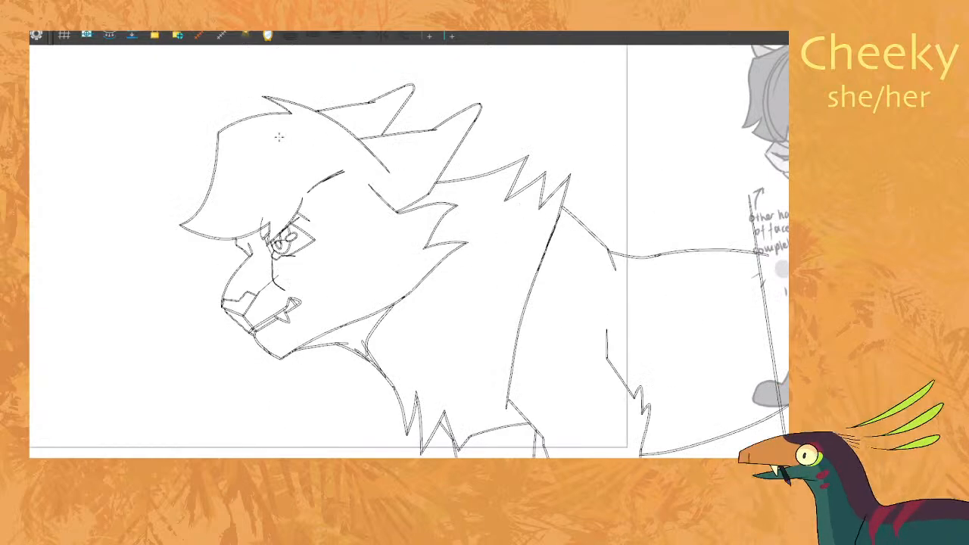
{"action": "scroll", "coordinate": [283, 138], "scroll_direction": "up", "scroll_amount": 2}
{"action": "key", "text": "g"}
{"action": "key", "text": "f"}
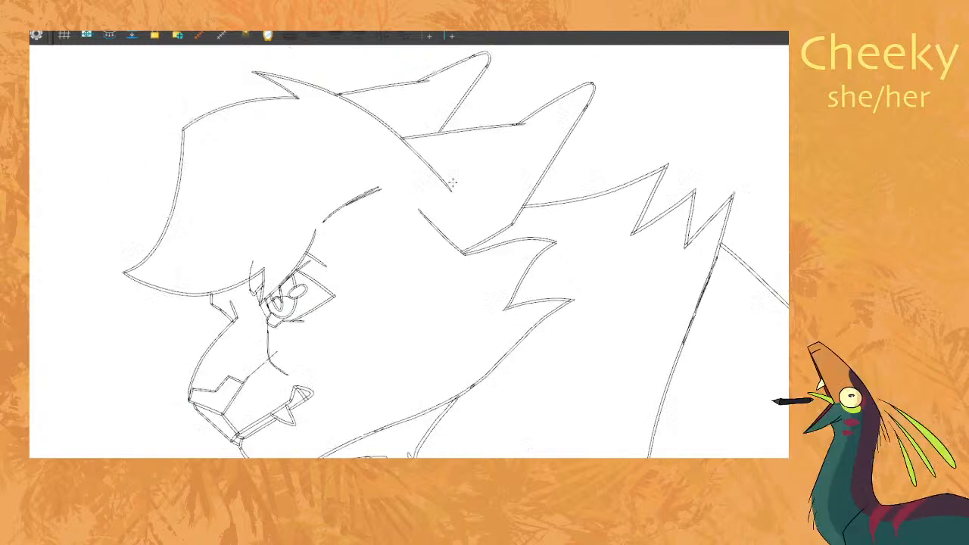
{"action": "key", "text": "g"}
{"action": "left_click_drag", "start_coordinate": [316, 229], "coordinate": [460, 187]}
{"action": "key", "text": "f"}
{"action": "key", "text": "g"}
{"action": "key", "text": "f"}
{"action": "key", "text": "g"}
Draw a second thin curve from the fringe's edge above the eye back to the base of the ear, redoing it until it fits.
{"action": "mouse_move", "coordinate": [316, 232]}
{"action": "left_mouse_down"}
{"action": "mouse_move", "coordinate": [375, 225]}
{"action": "mouse_move", "coordinate": [452, 229]}
{"action": "mouse_move", "coordinate": [302, 238]}
{"action": "left_mouse_up"}
{"action": "key", "text": "f"}
{"action": "key", "text": "g"}
{"action": "key", "text": "ctrl+z"}
{"action": "key", "text": "f"}
{"action": "key", "text": "g"}
{"action": "key", "text": "ctrl+z"}
{"action": "mouse_move", "coordinate": [307, 237]}
{"action": "left_mouse_down"}
{"action": "mouse_move", "coordinate": [357, 231]}
{"action": "mouse_move", "coordinate": [478, 248]}
{"action": "left_mouse_up"}
{"action": "key", "text": "f"}
{"action": "key", "text": "g"}
{"action": "key", "text": "f"}
{"action": "key", "text": "g"}
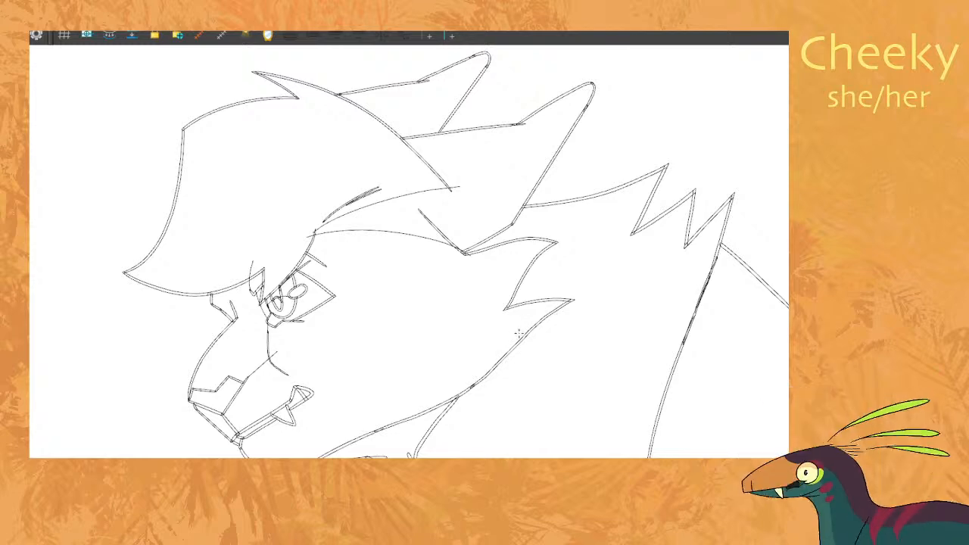
{"action": "key", "text": "g"}
{"action": "left_click_drag", "start_coordinate": [612, 365], "coordinate": [504, 343]}
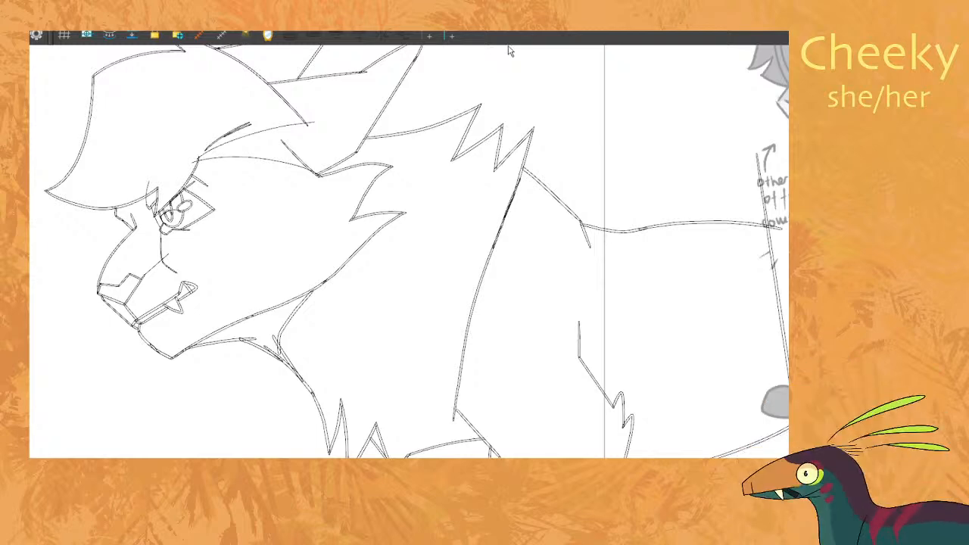
Compare the neck, chest, leg and body boundary lines with those in the adjacent drawings.
{"action": "scroll", "coordinate": [469, 163], "scroll_direction": "down", "scroll_amount": 2}
{"action": "left_click_drag", "start_coordinate": [462, 161], "coordinate": [440, 167]}
{"action": "key", "text": "comma"}
{"action": "key", "text": "period"}
{"action": "key", "text": "comma"}
{"action": "key", "text": "period"}
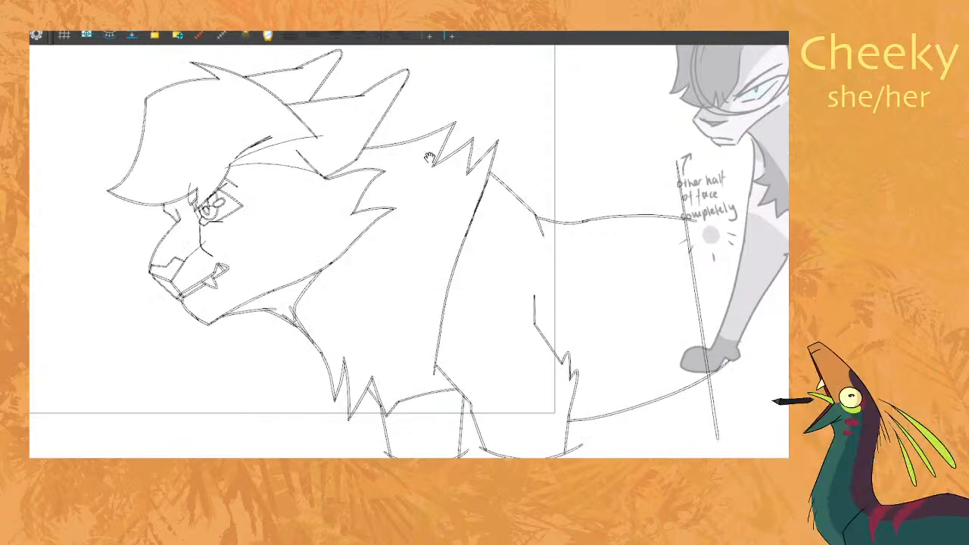
{"action": "key", "text": "comma"}
{"action": "key", "text": "period"}
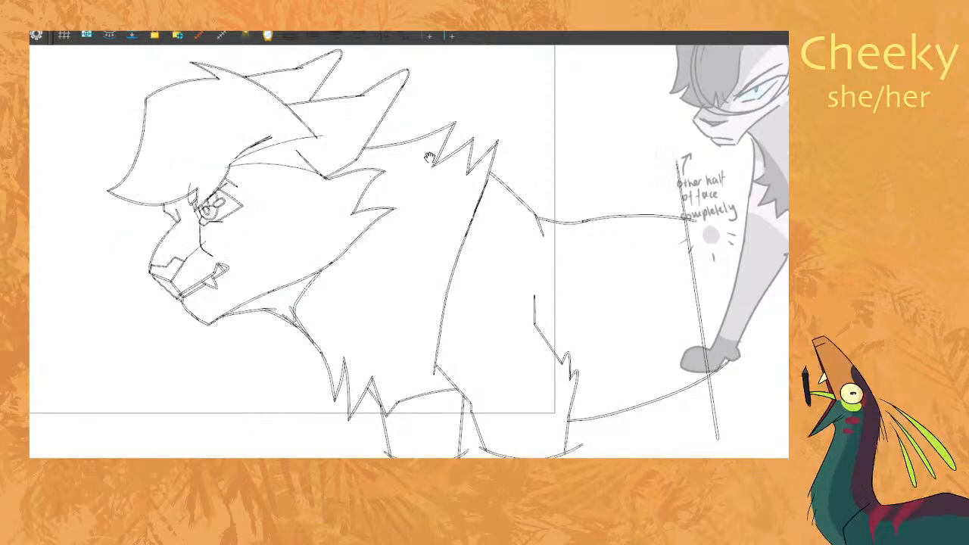
{"action": "key", "text": "period"}
{"action": "key", "text": "comma"}
{"action": "key", "text": "period"}
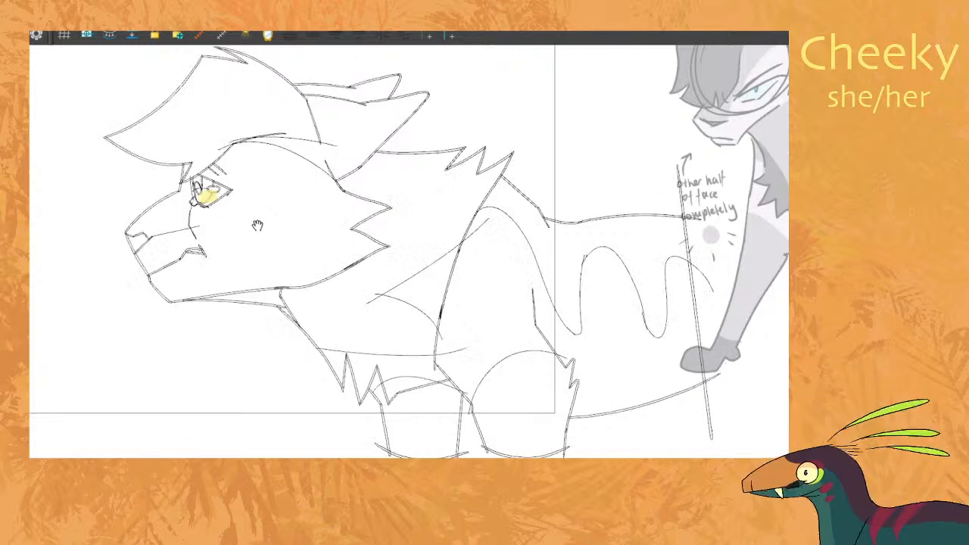
{"action": "key", "text": "comma"}
{"action": "key", "text": "comma"}
{"action": "key", "text": "period"}
{"action": "key", "text": "period"}
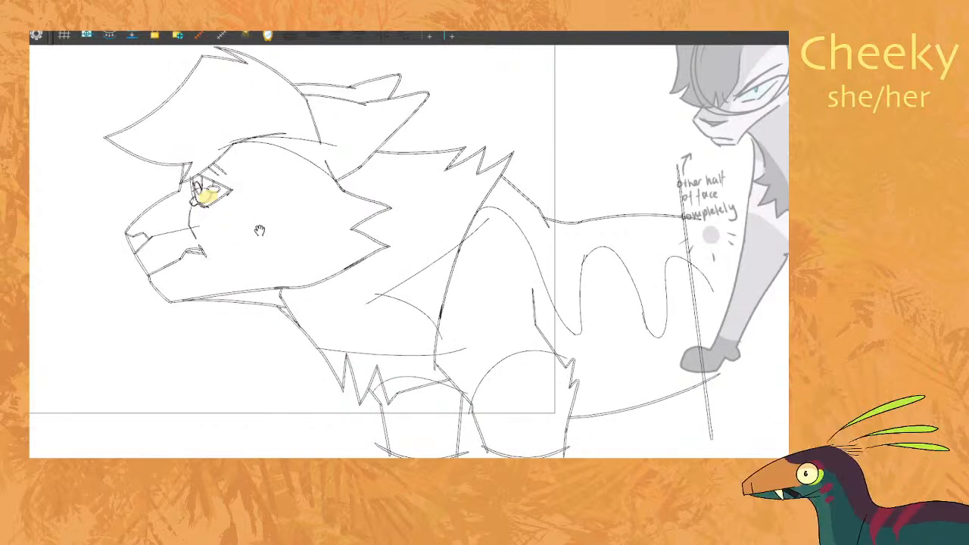
{"action": "key", "text": "comma"}
{"action": "scroll", "coordinate": [400, 295], "scroll_direction": "up", "scroll_amount": 1}
{"action": "left_click_drag", "start_coordinate": [383, 279], "coordinate": [364, 269]}
{"action": "scroll", "coordinate": [361, 266], "scroll_direction": "down", "scroll_amount": 1}
{"action": "key", "text": "period"}
{"action": "key", "text": "comma"}
{"action": "key", "text": "period"}
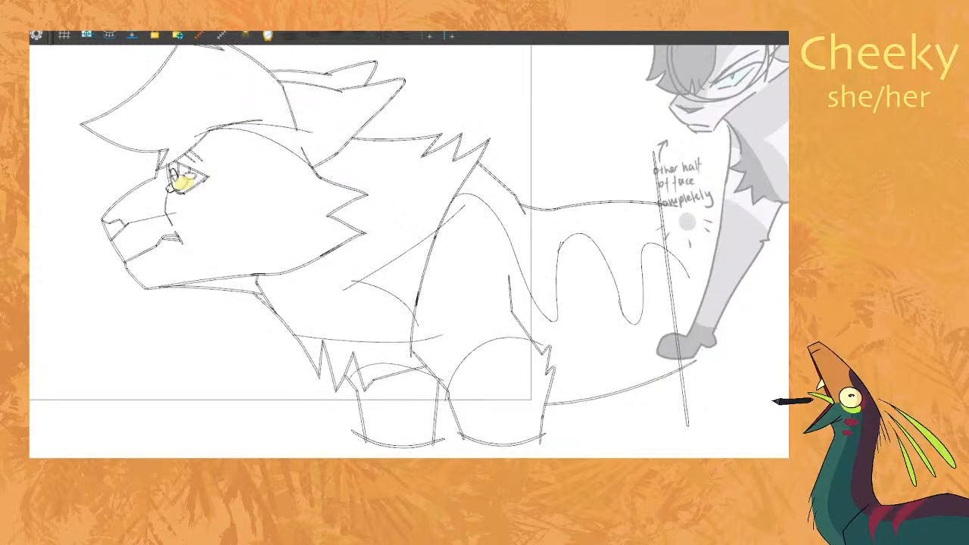
Copy the two thin shoulder marking lines from the adjacent drawing into this one and lower their front ends to fit.
{"action": "left_click", "coordinate": [361, 281]}
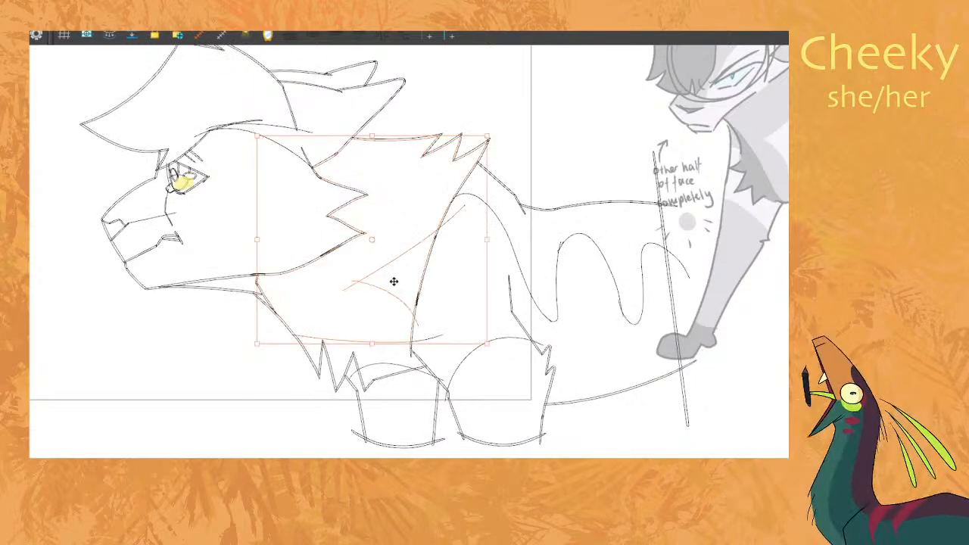
{"action": "left_click", "coordinate": [398, 235]}
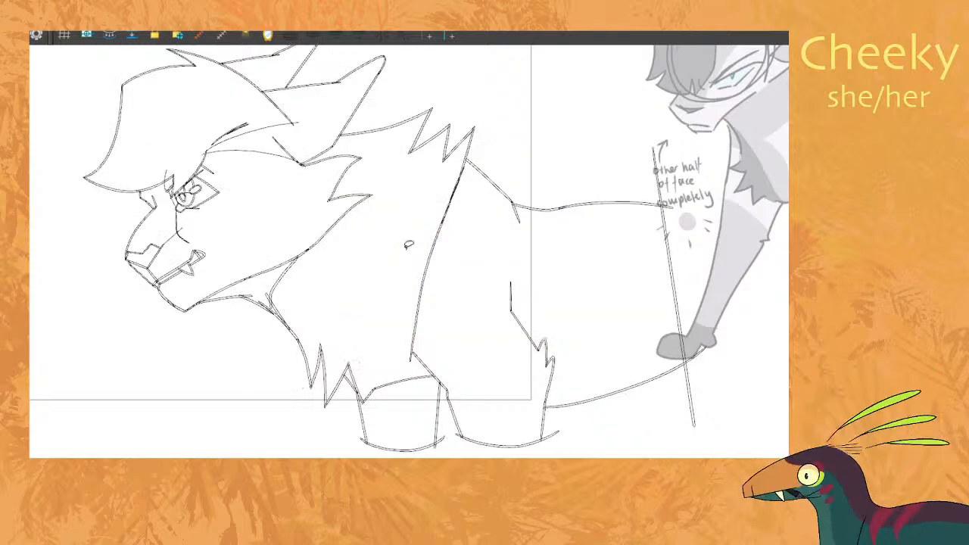
{"action": "left_click", "coordinate": [404, 250]}
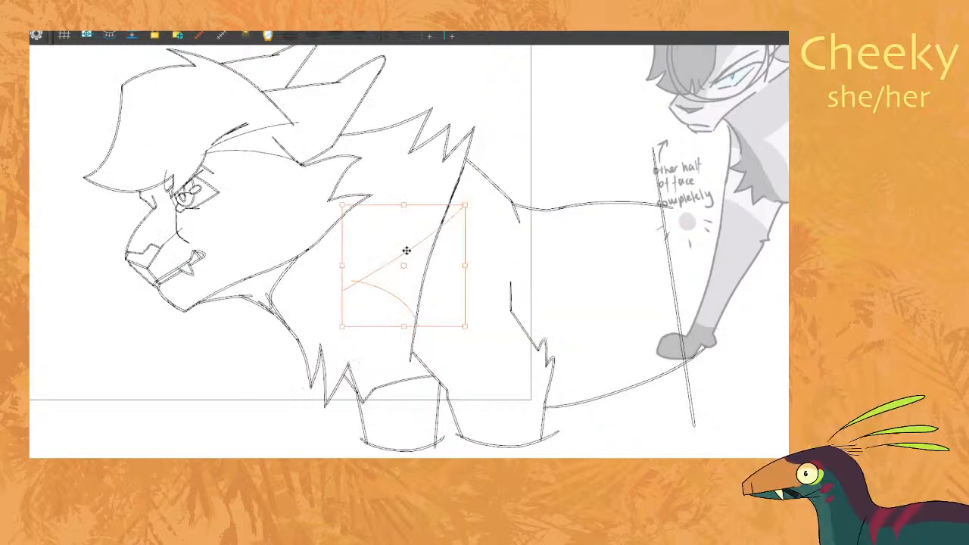
{"action": "mouse_move", "coordinate": [343, 281]}
{"action": "left_mouse_down"}
{"action": "mouse_move", "coordinate": [348, 301]}
{"action": "mouse_move", "coordinate": [347, 272]}
{"action": "left_mouse_up"}
{"action": "left_click", "coordinate": [553, 126]}
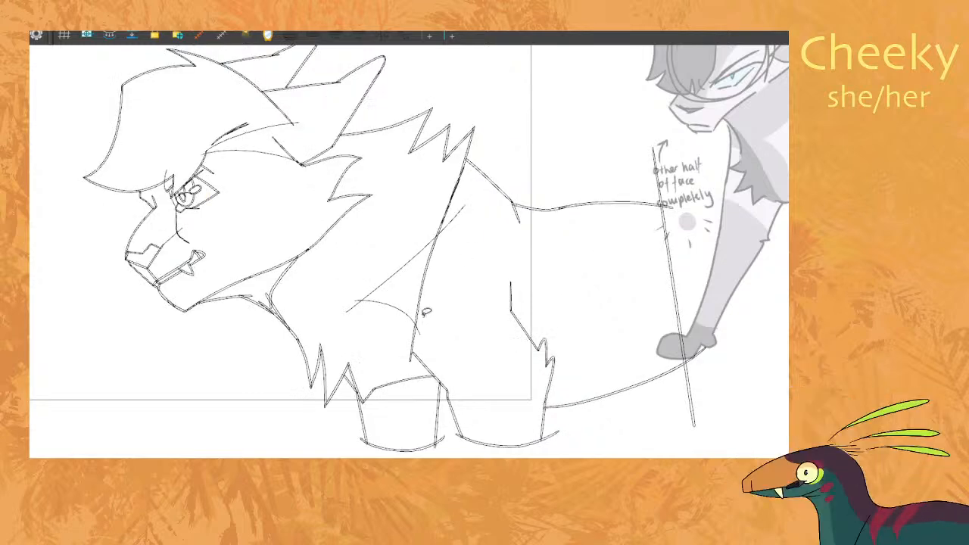
Copy the thin line across the lower chest from the adjacent drawing, fit its front end to the chest outline and compare both drawings.
{"action": "left_click", "coordinate": [435, 340]}
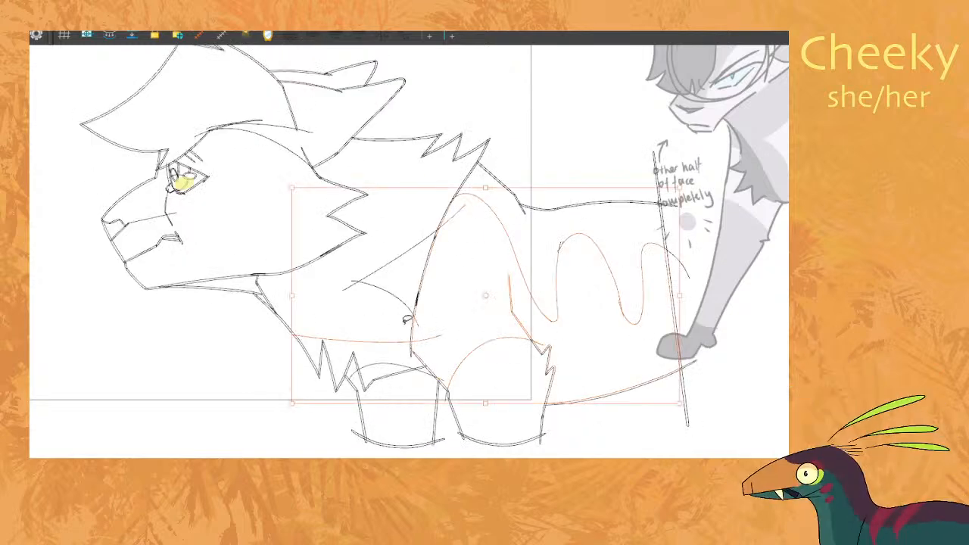
{"action": "left_click", "coordinate": [452, 325]}
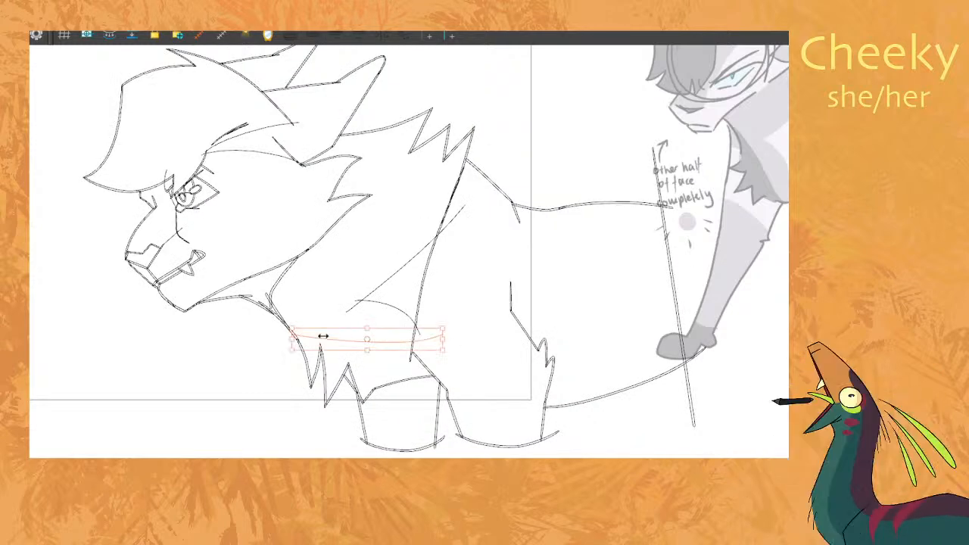
{"action": "scroll", "coordinate": [285, 353], "scroll_direction": "up", "scroll_amount": 3}
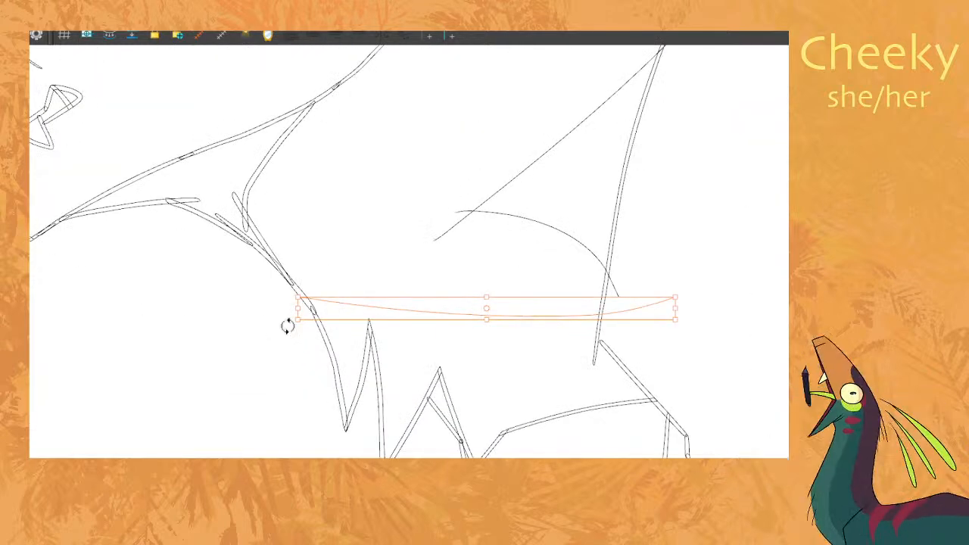
{"action": "scroll", "coordinate": [289, 335], "scroll_direction": "up", "scroll_amount": 3}
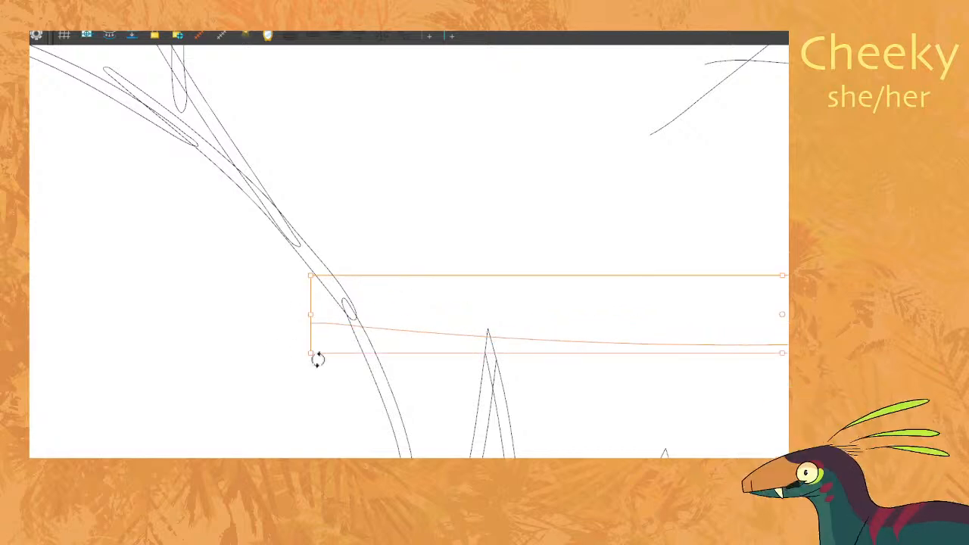
{"action": "scroll", "coordinate": [318, 360], "scroll_direction": "down", "scroll_amount": 3}
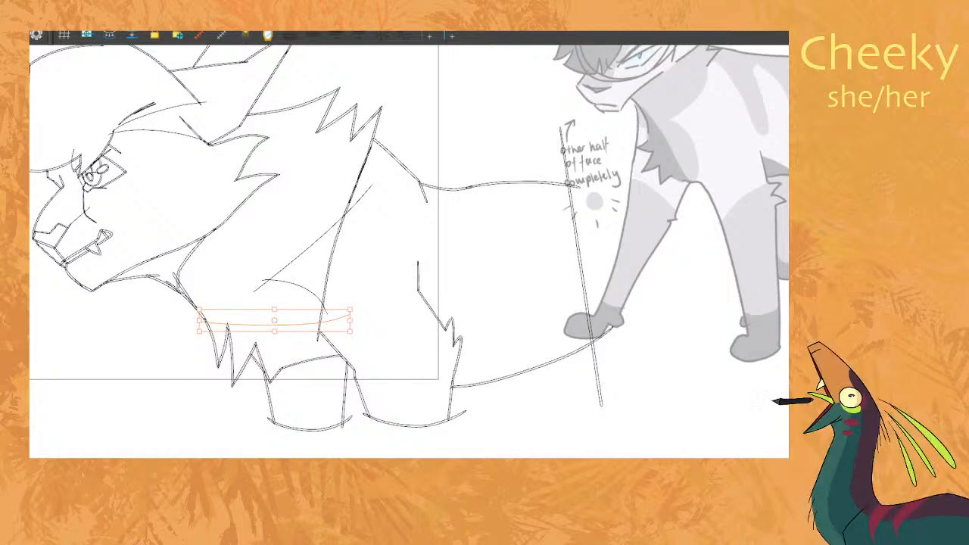
{"action": "key", "text": "space"}
{"action": "key", "text": "comma"}
{"action": "key", "text": "period"}
{"action": "key", "text": "comma"}
{"action": "key", "text": "period"}
{"action": "key", "text": "comma"}
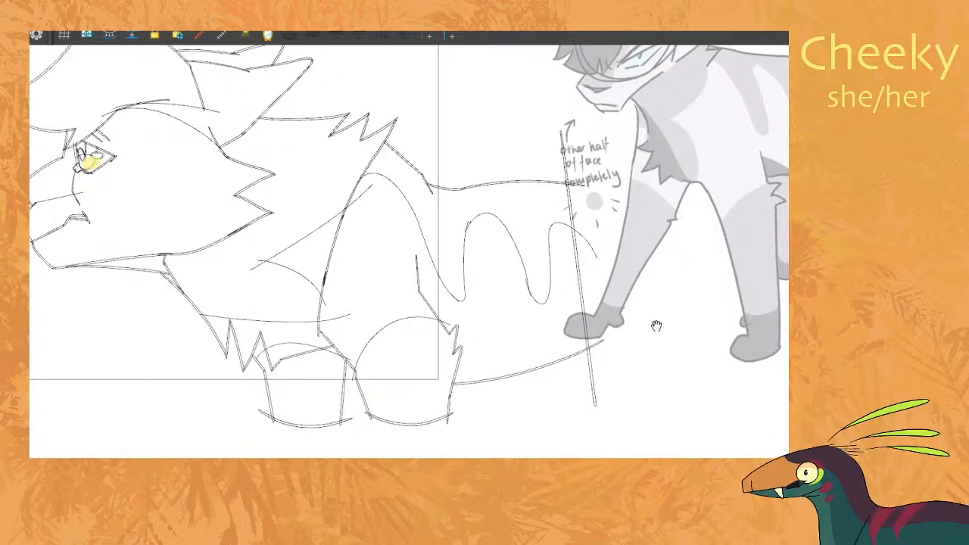
{"action": "key", "text": "period"}
Try drawing a thin arc across the top of the front leg beneath the chest fur, redoing it against the adjacent drawing.
{"action": "left_click_drag", "start_coordinate": [257, 371], "coordinate": [278, 365]}
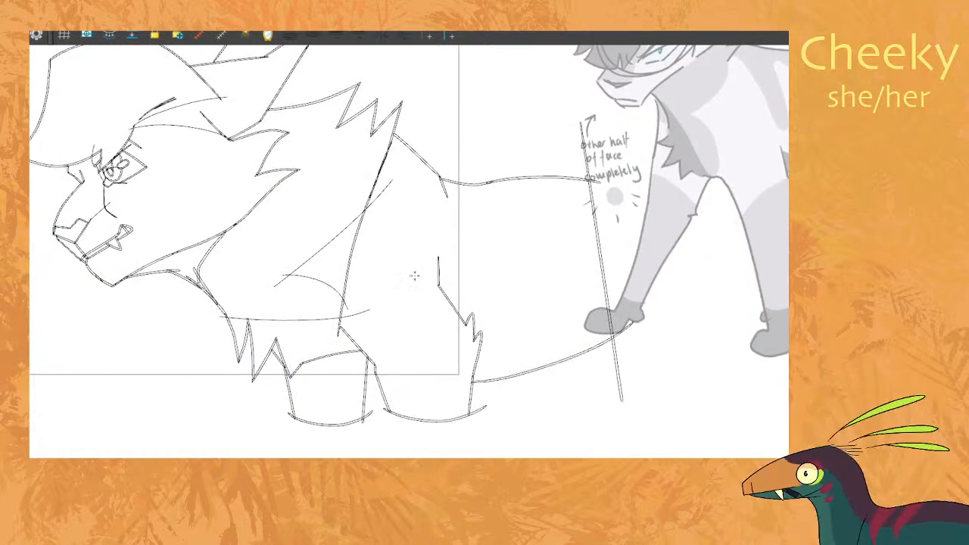
{"action": "key", "text": "comma"}
{"action": "key", "text": "period"}
{"action": "left_click_drag", "start_coordinate": [374, 359], "coordinate": [312, 350]}
{"action": "left_click_drag", "start_coordinate": [269, 373], "coordinate": [371, 355]}
{"action": "key", "text": "comma"}
{"action": "key", "text": "period"}
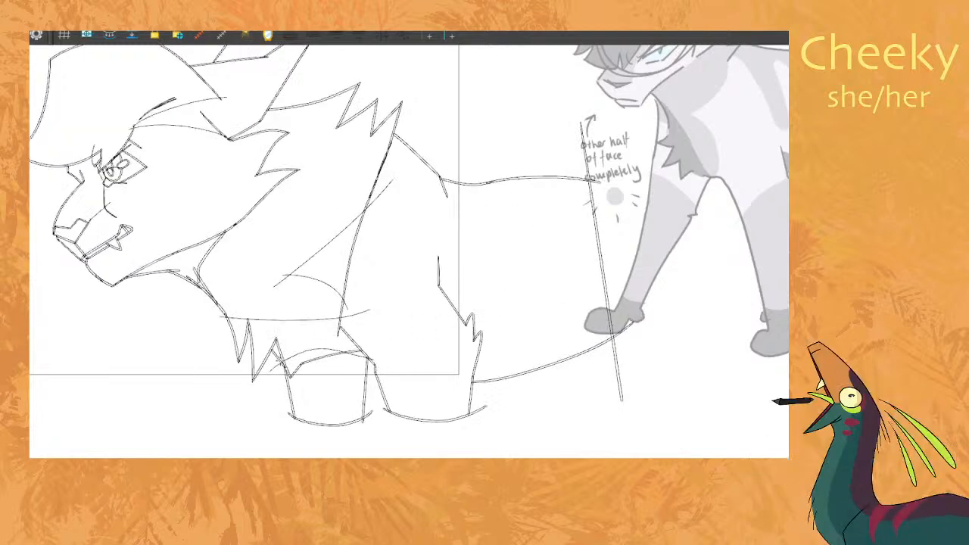
{"action": "key", "text": "ctrl+z"}
{"action": "left_click_drag", "start_coordinate": [271, 370], "coordinate": [378, 369]}
{"action": "key", "text": "ctrl+z"}
{"action": "left_click_drag", "start_coordinate": [265, 375], "coordinate": [377, 363]}
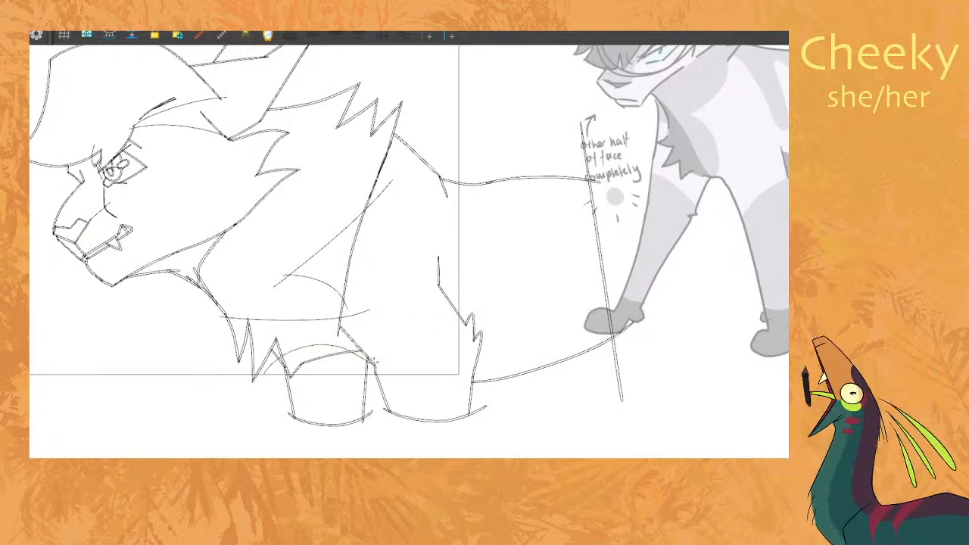
{"action": "key", "text": "comma"}
{"action": "key", "text": "period"}
{"action": "key", "text": "ctrl+z"}
{"action": "mouse_move", "coordinate": [265, 375]}
{"action": "left_mouse_down"}
{"action": "mouse_move", "coordinate": [326, 346]}
{"action": "mouse_move", "coordinate": [376, 363]}
{"action": "left_mouse_up"}
{"action": "key", "text": "ctrl+z"}
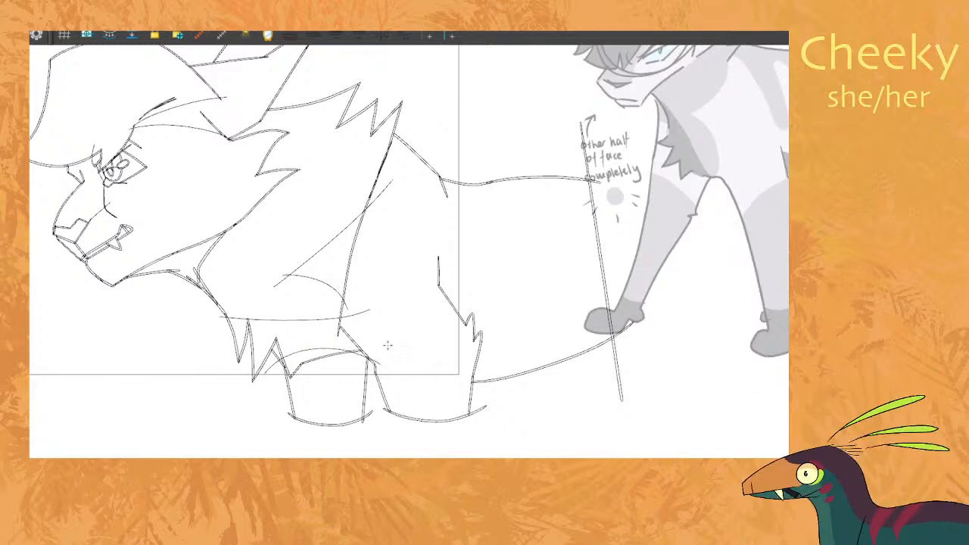
{"action": "key", "text": "comma"}
{"action": "key", "text": "period"}
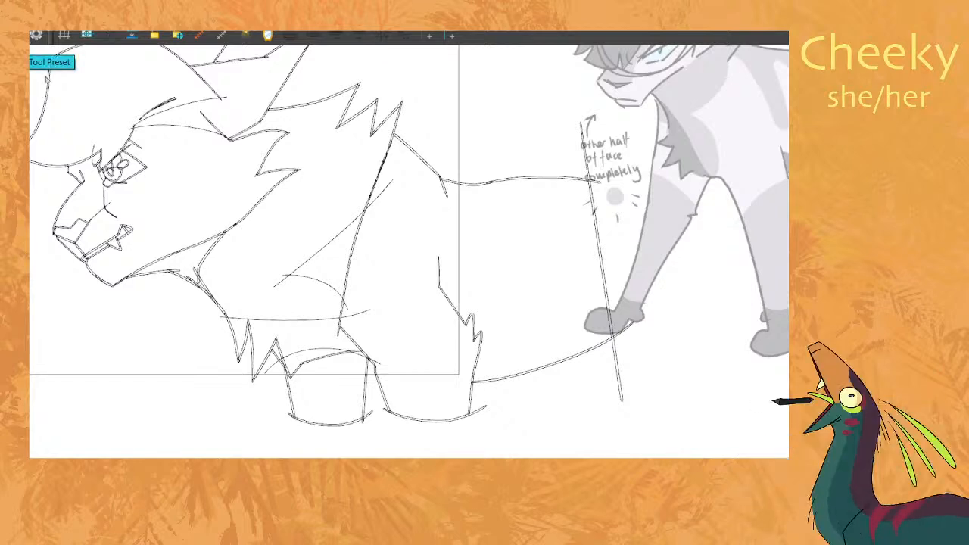
{"action": "scroll", "coordinate": [341, 432], "scroll_direction": "up", "scroll_amount": 5}
{"action": "mouse_move", "coordinate": [140, 281]}
{"action": "left_mouse_down"}
{"action": "mouse_move", "coordinate": [432, 260]}
{"action": "mouse_move", "coordinate": [655, 148]}
{"action": "left_mouse_up"}
{"action": "key", "text": "ctrl+z"}
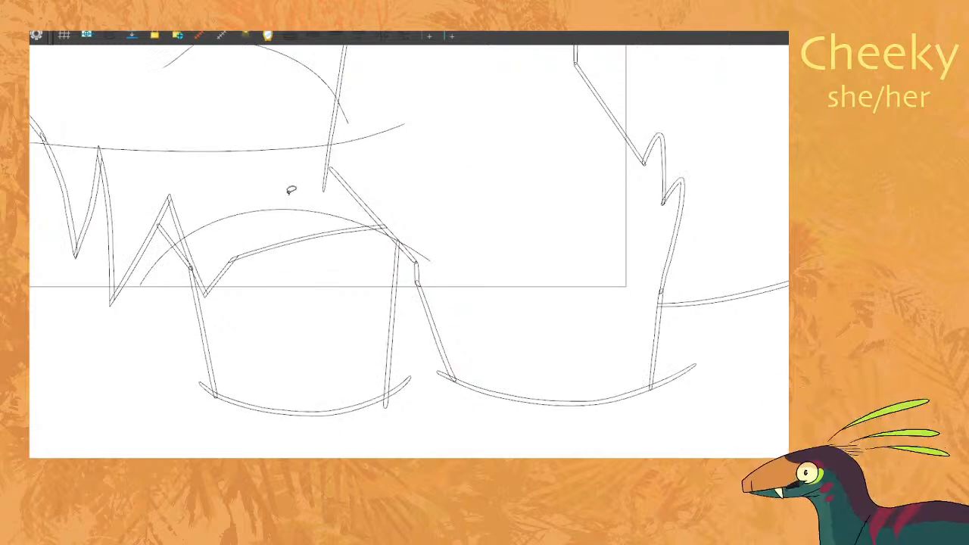
Try replacing the hand-drawn leg arc with the one copied from the adjacent drawing, shifted to fit between the chest fur and shoulder.
{"action": "key", "text": "ctrl+shift+z"}
{"action": "left_click", "coordinate": [260, 190]}
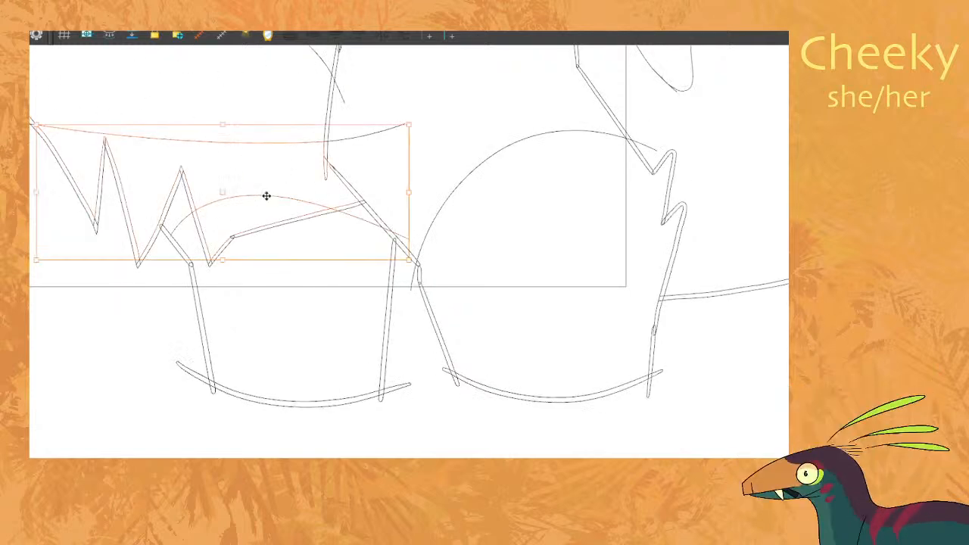
{"action": "key", "text": "ctrl+z"}
{"action": "left_click", "coordinate": [282, 213]}
{"action": "left_click_drag", "start_coordinate": [141, 244], "coordinate": [159, 244]}
{"action": "left_click_drag", "start_coordinate": [237, 221], "coordinate": [230, 215]}
{"action": "left_click", "coordinate": [425, 144]}
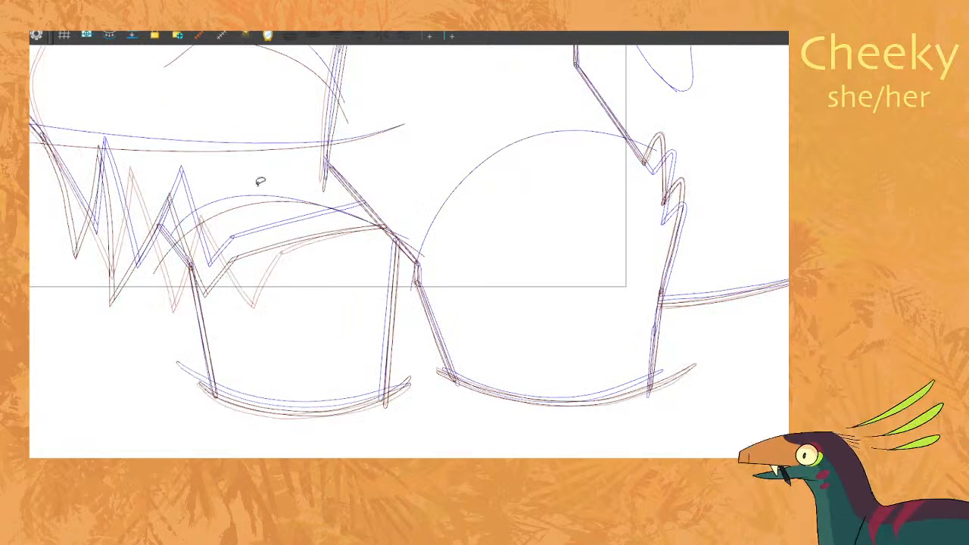
Turn off the onion skin and delete the thin arc above the front leg.
{"action": "key", "text": "alt+o"}
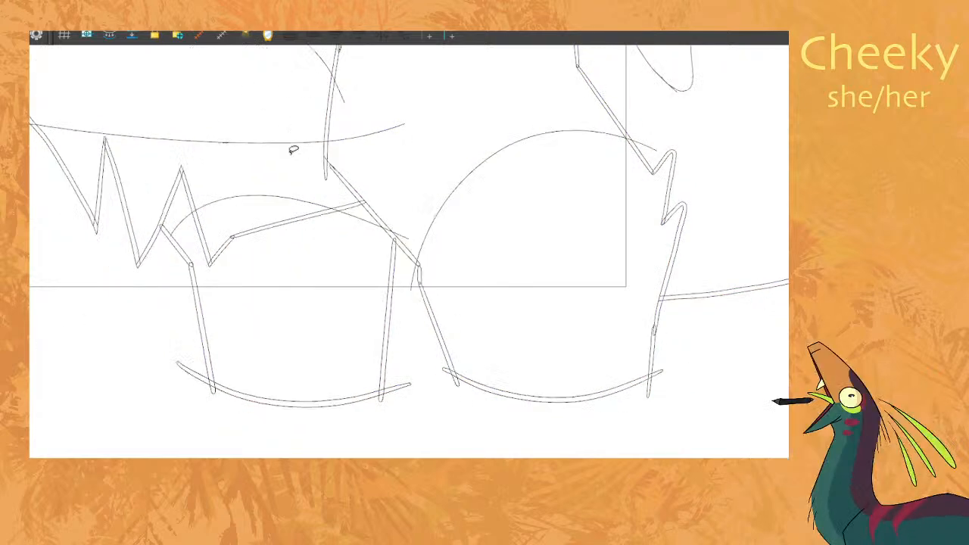
{"action": "key", "text": "."}
{"action": "left_click", "coordinate": [240, 206]}
{"action": "key", "text": "Escape"}
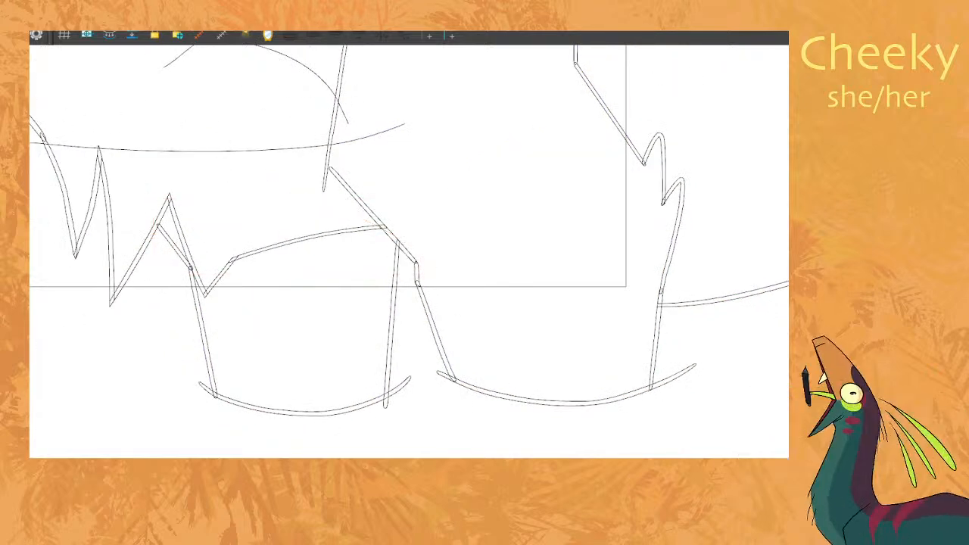
Draw a short thin curve across the chest fur tip at the front leg's top, and try a matching one at the shoulder.
{"action": "key", "text": "."}
{"action": "key", "text": "."}
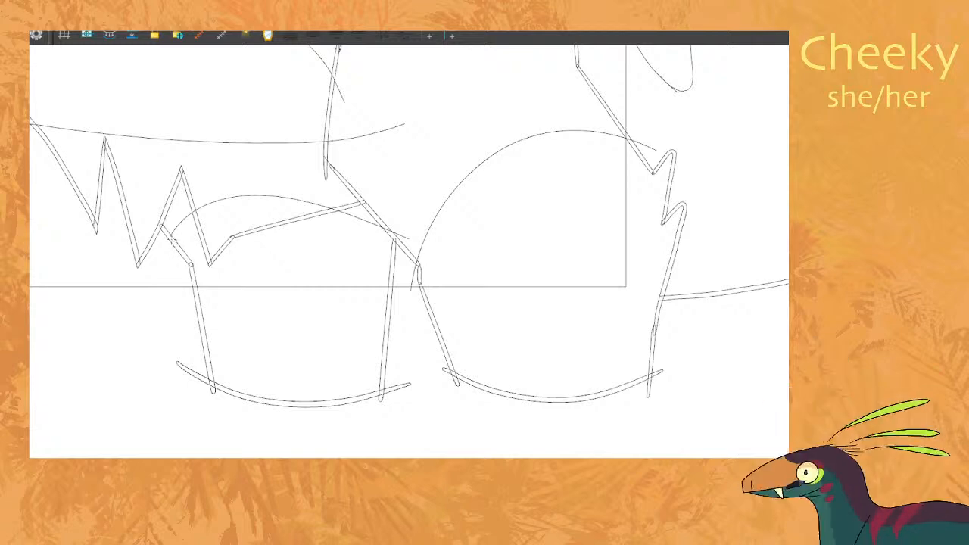
{"action": "left_click_drag", "start_coordinate": [167, 244], "coordinate": [228, 202]}
{"action": "key", "text": "."}
{"action": "key", "text": "."}
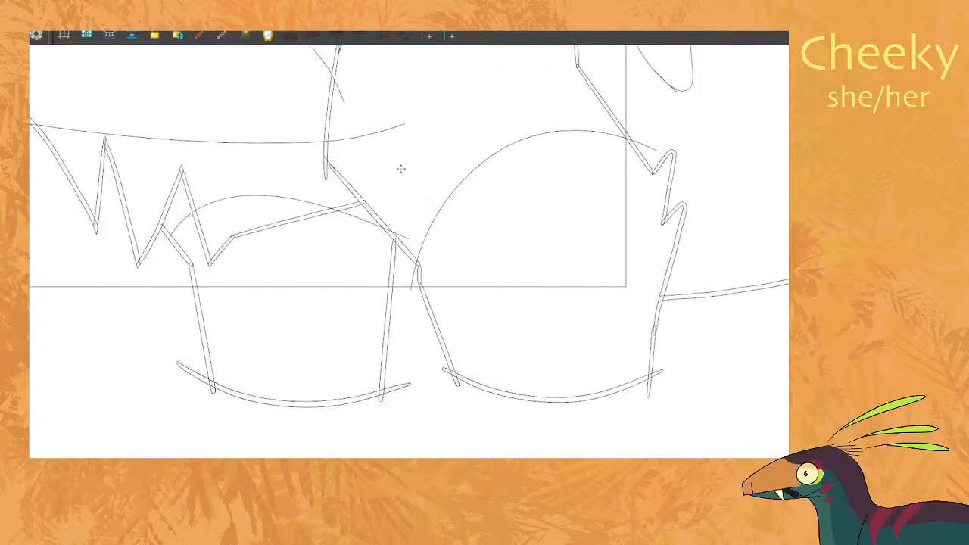
{"action": "left_click_drag", "start_coordinate": [330, 208], "coordinate": [401, 227]}
{"action": "key", "text": "."}
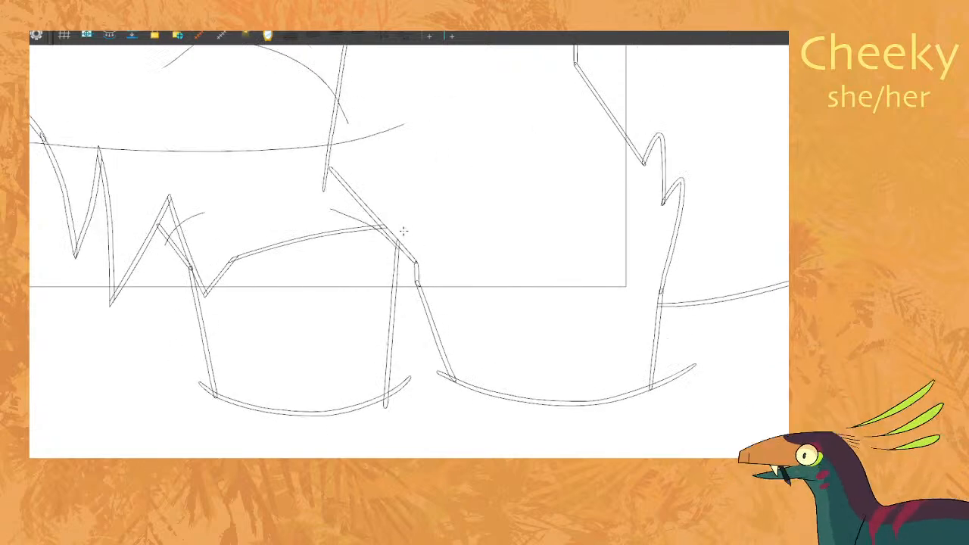
{"action": "key", "text": "ctrl+z"}
{"action": "scroll", "coordinate": [422, 252], "scroll_direction": "down", "scroll_amount": 4}
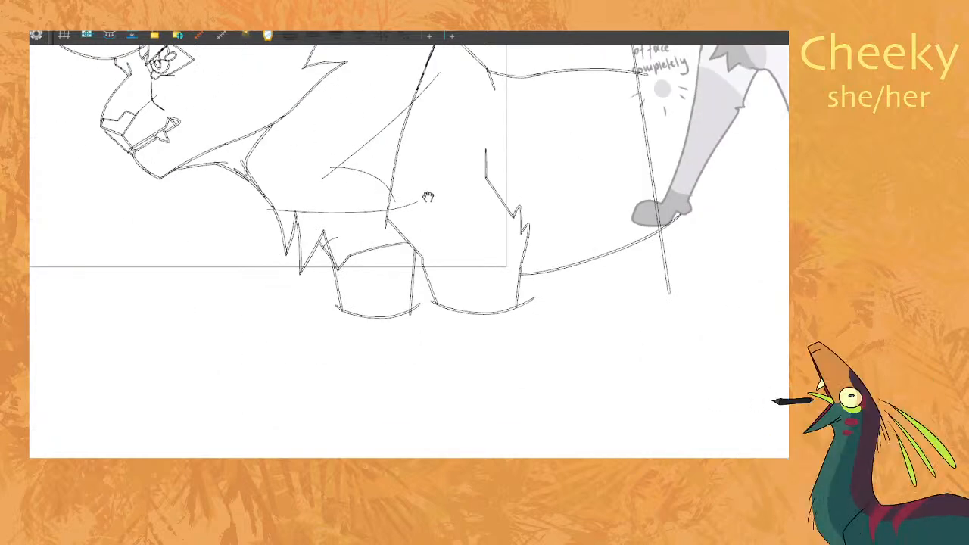
Copy the thin arc above the nearer front leg from the adjacent drawing and paste it into this drawing.
{"action": "left_click_drag", "start_coordinate": [421, 180], "coordinate": [277, 239]}
{"action": "key", "text": "."}
{"action": "scroll", "coordinate": [325, 253], "scroll_direction": "up", "scroll_amount": 1}
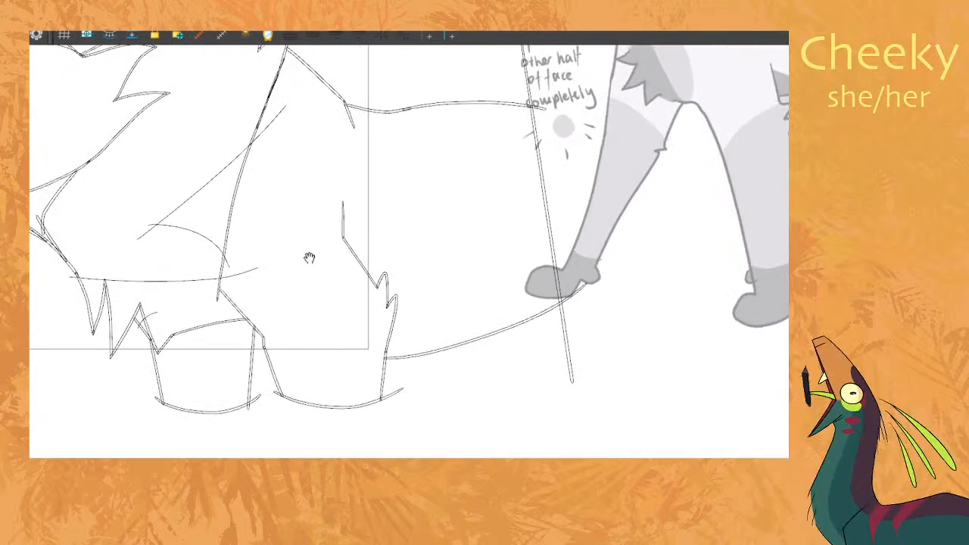
{"action": "key", "text": "."}
{"action": "left_click", "coordinate": [265, 338]}
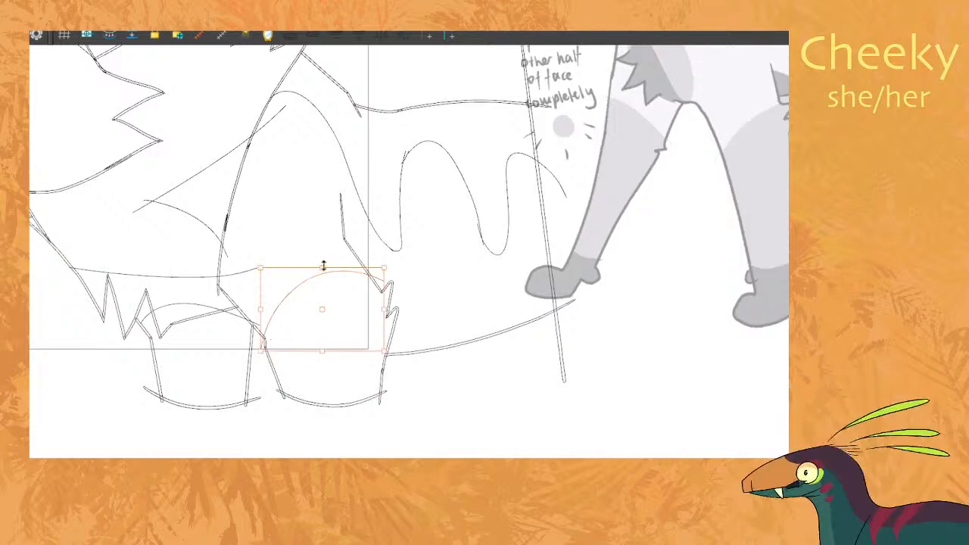
{"action": "key", "text": "ctrl+c"}
{"action": "key", "text": "ctrl+v"}
{"action": "left_click", "coordinate": [506, 277]}
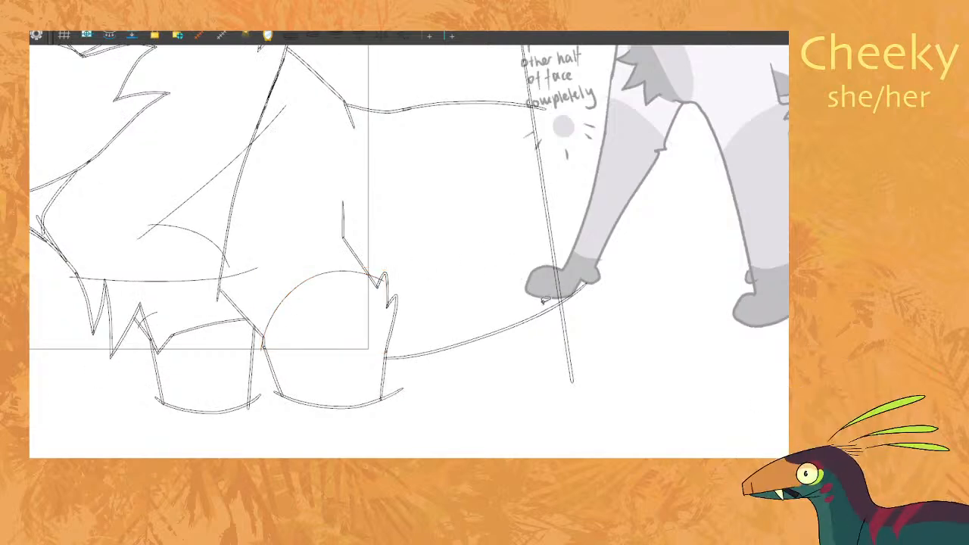
Nudge the pasted leg arc so it fits between the front leg's edge and the elbow fur.
{"action": "key", "text": "."}
{"action": "key", "text": "."}
{"action": "left_click", "coordinate": [265, 339]}
{"action": "left_click_drag", "start_coordinate": [258, 329], "coordinate": [256, 334]}
{"action": "left_click_drag", "start_coordinate": [346, 267], "coordinate": [343, 268]}
{"action": "left_click", "coordinate": [618, 232]}
Select only the wavy stripe curves along the body in the adjacent drawing and copy them into the side-facing drawing.
{"action": "key", "text": "."}
{"action": "key", "text": "."}
{"action": "key", "text": "."}
{"action": "left_click", "coordinate": [564, 193]}
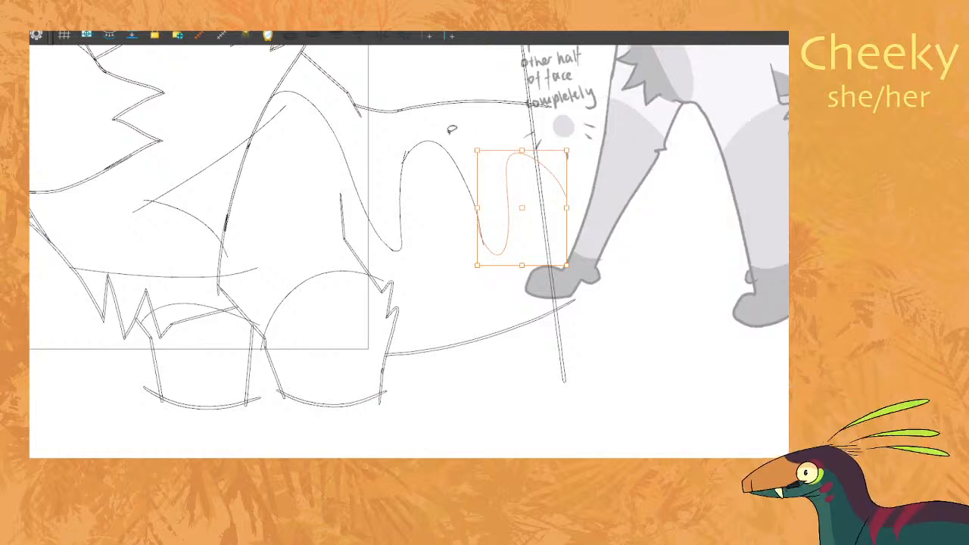
{"action": "left_click_drag", "start_coordinate": [411, 125], "coordinate": [484, 134]}
{"action": "left_click", "coordinate": [478, 141], "text": "shift"}
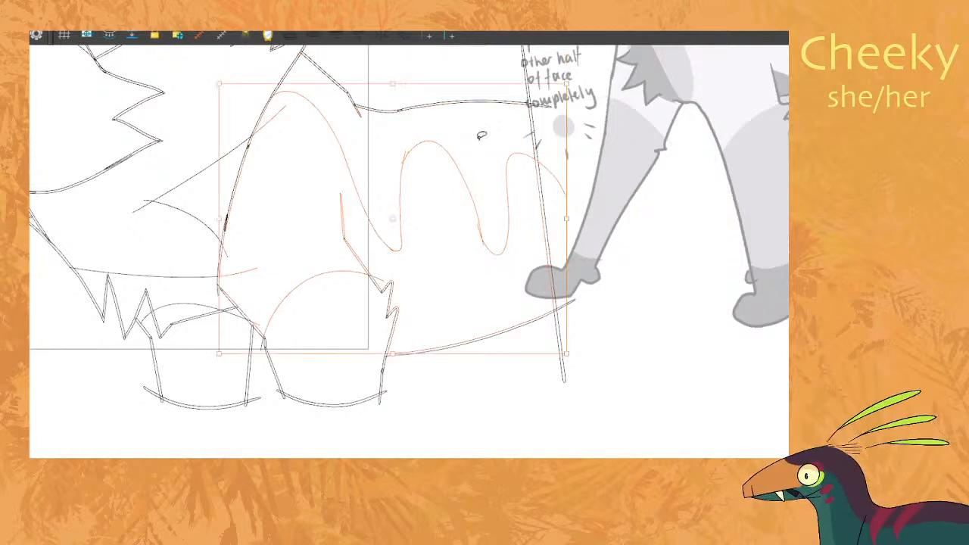
{"action": "left_click", "coordinate": [446, 194], "text": "shift"}
{"action": "mouse_move", "coordinate": [404, 230]}
{"action": "left_mouse_down"}
{"action": "mouse_move", "coordinate": [415, 243]}
{"action": "mouse_move", "coordinate": [411, 227]}
{"action": "left_mouse_up"}
{"action": "left_click", "coordinate": [388, 233], "text": "shift"}
{"action": "left_click", "coordinate": [416, 273], "text": "shift"}
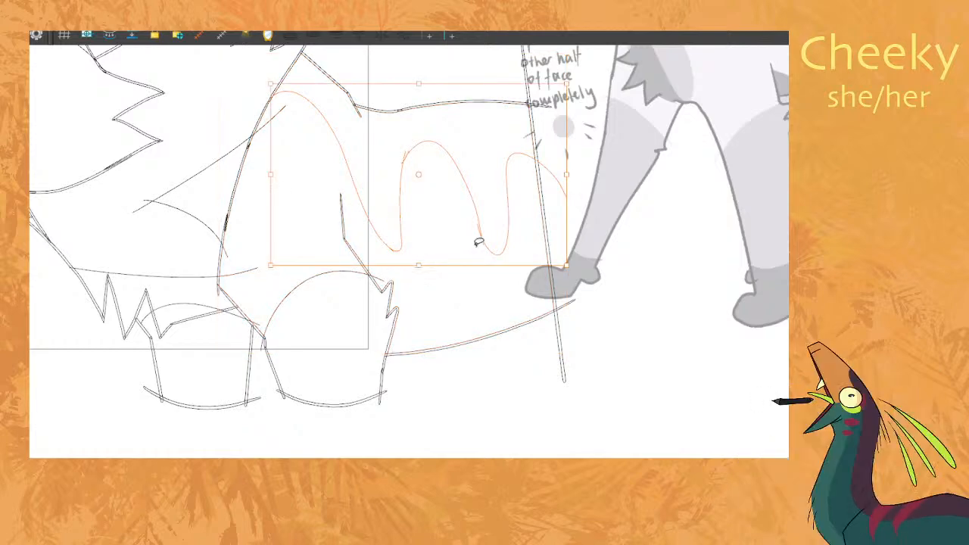
{"action": "key", "text": "period"}
{"action": "key", "text": "ctrl+v"}
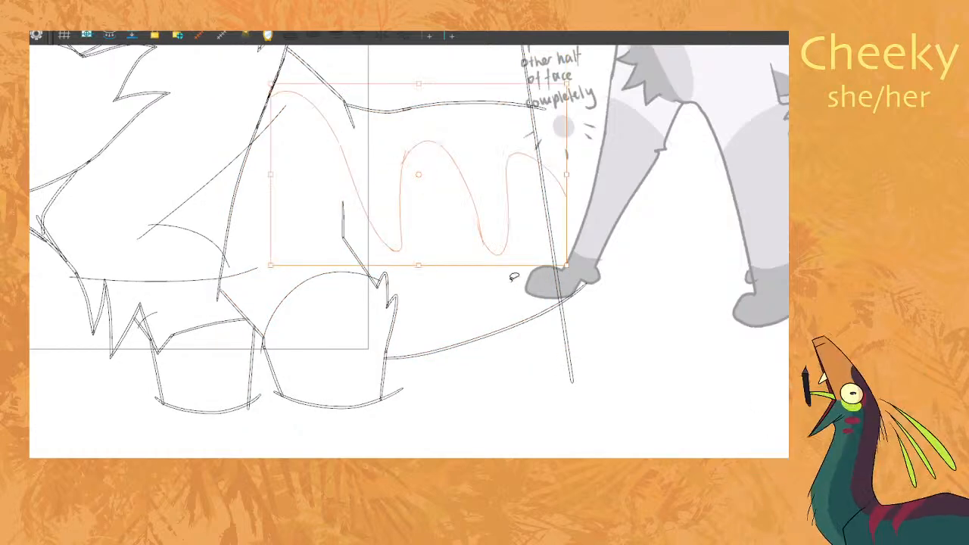
Stretch and shift the pasted body stripe curves slightly so they meet the shoulder line.
{"action": "left_click_drag", "start_coordinate": [271, 194], "coordinate": [265, 178]}
{"action": "key", "text": "comma"}
{"action": "key", "text": "period"}
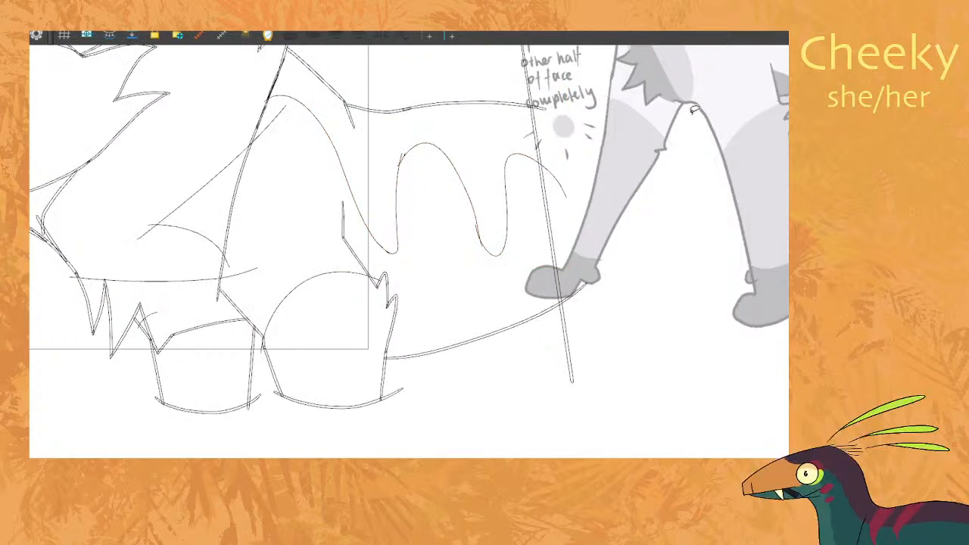
{"action": "key", "text": "1"}
{"action": "key", "text": "1"}
{"action": "key", "text": "2"}
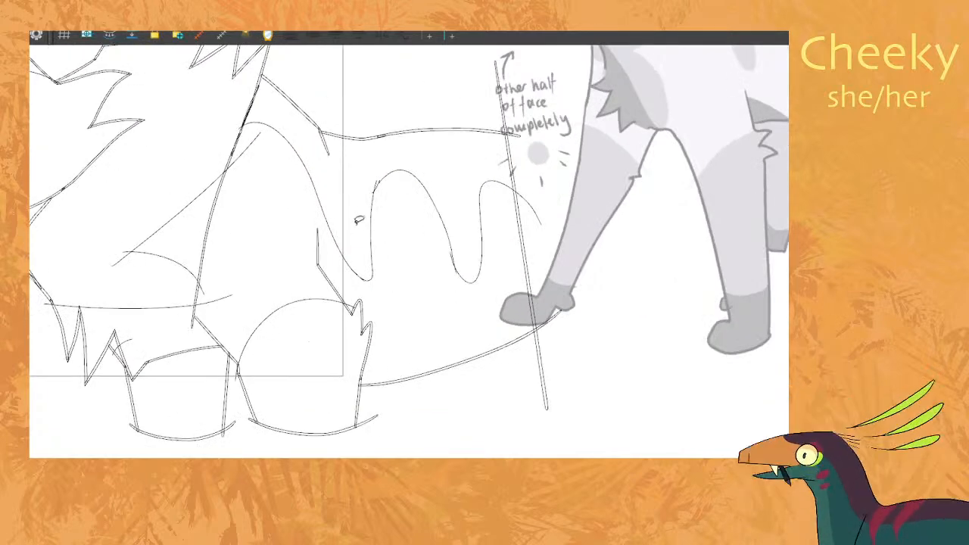
{"action": "left_click", "coordinate": [443, 221]}
{"action": "left_click_drag", "start_coordinate": [431, 293], "coordinate": [434, 295]}
{"action": "left_click", "coordinate": [633, 220]}
Flip between adjacent drawings to check the copied stripe and leg curves, ending on the open-mouth drawing.
{"action": "key", "text": "comma"}
{"action": "key", "text": "period"}
{"action": "key", "text": "comma"}
{"action": "key", "text": "period"}
{"action": "key", "text": "1"}
{"action": "mouse_move", "coordinate": [416, 277]}
{"action": "left_mouse_down"}
{"action": "mouse_move", "coordinate": [582, 351]}
{"action": "mouse_move", "coordinate": [737, 337]}
{"action": "mouse_move", "coordinate": [757, 325]}
{"action": "left_mouse_up"}
{"action": "key", "text": "comma"}
{"action": "key", "text": "period"}
{"action": "key", "text": "comma"}
{"action": "key", "text": "period"}
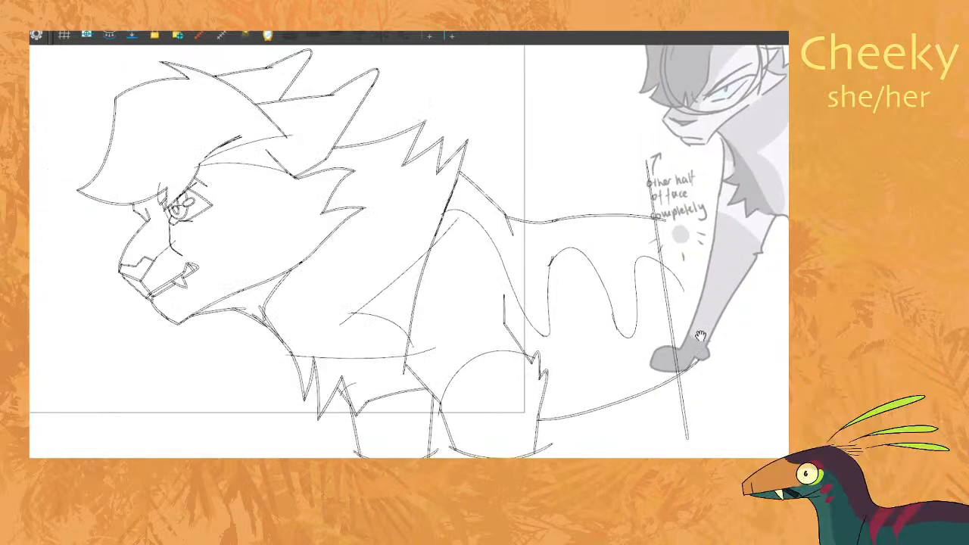
{"action": "key", "text": "period"}
{"action": "key", "text": "comma"}
{"action": "key", "text": "period"}
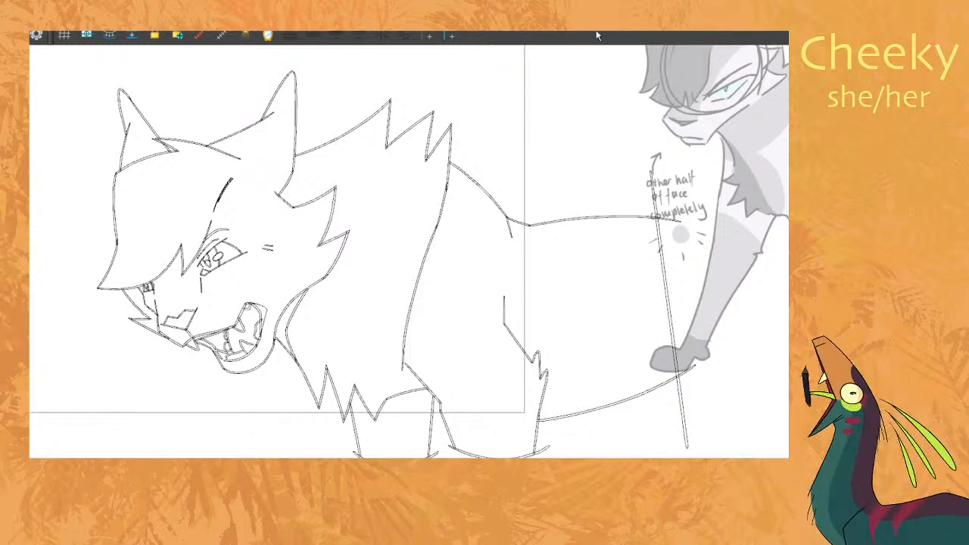
Move the Ivypool colour reference from beside the line art to just below the cat's head.
{"action": "left_click_drag", "start_coordinate": [359, 294], "coordinate": [368, 272]}
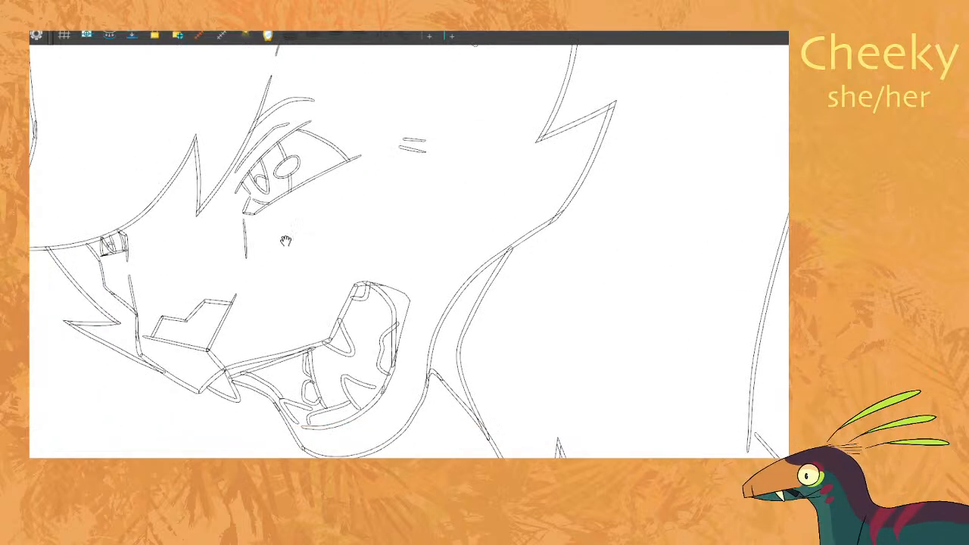
{"action": "scroll", "coordinate": [745, 199], "scroll_direction": "down", "scroll_amount": 3}
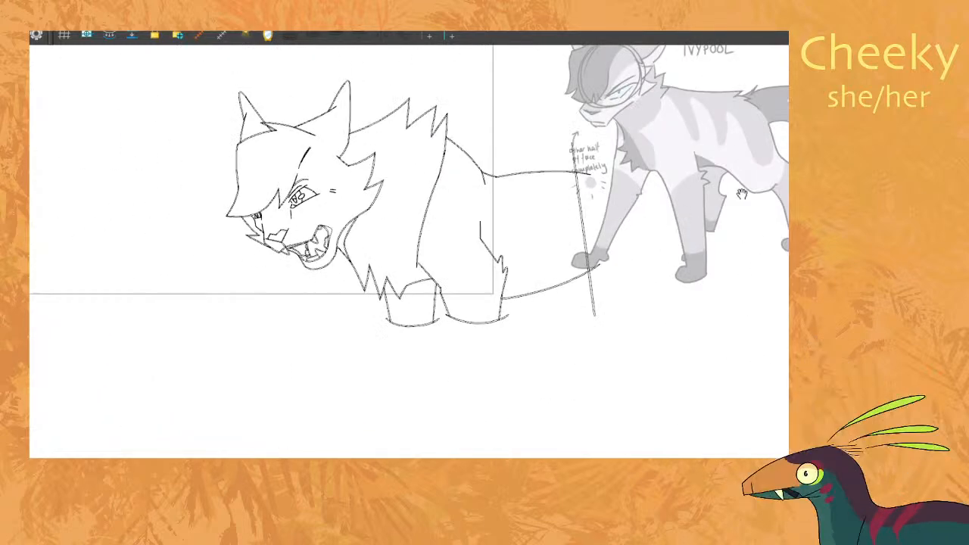
{"action": "left_click_drag", "start_coordinate": [745, 200], "coordinate": [620, 307]}
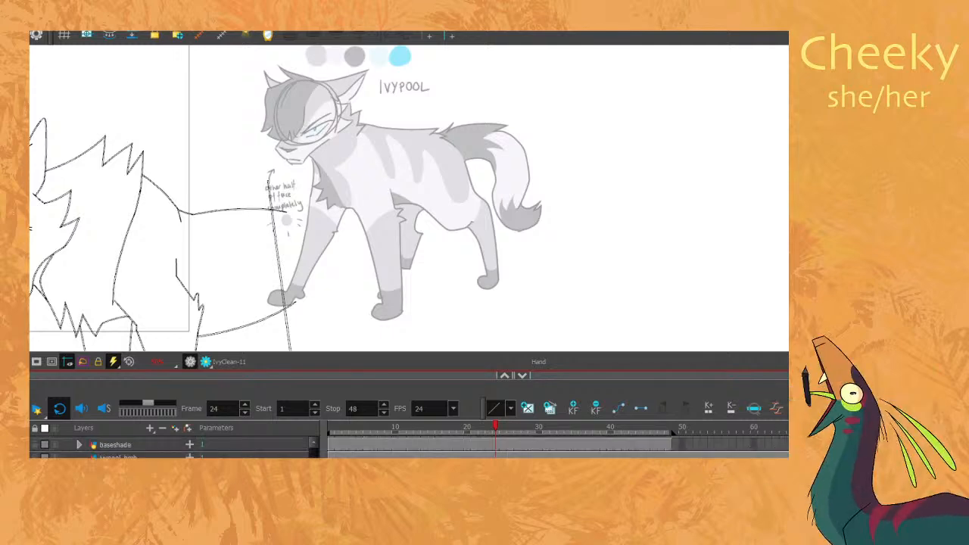
{"action": "left_click", "coordinate": [117, 457]}
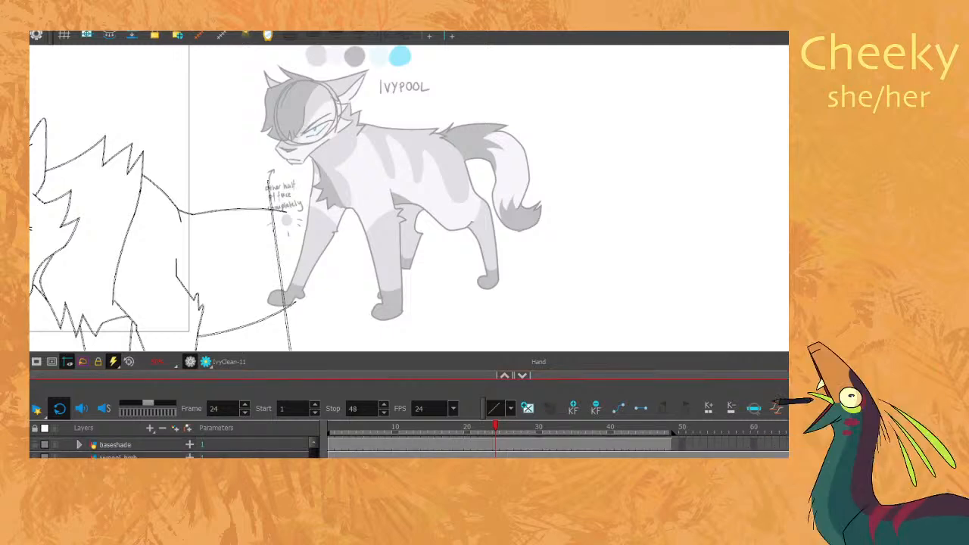
{"action": "scroll", "coordinate": [212, 126], "scroll_direction": "down", "scroll_amount": 5}
{"action": "left_click", "coordinate": [262, 142]}
{"action": "mouse_move", "coordinate": [283, 144]}
{"action": "left_mouse_down"}
{"action": "mouse_move", "coordinate": [251, 143]}
{"action": "mouse_move", "coordinate": [116, 217]}
{"action": "left_mouse_up"}
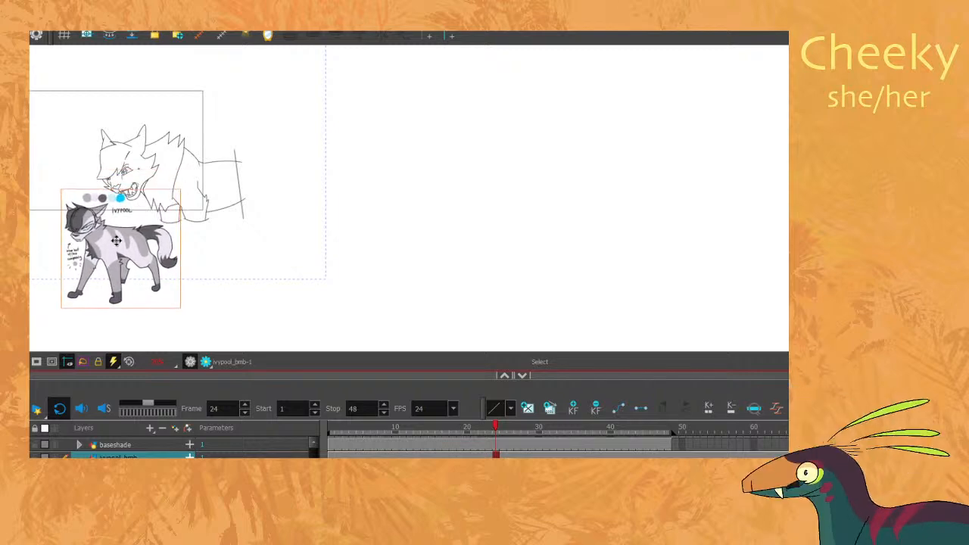
{"action": "scroll", "coordinate": [113, 220], "scroll_direction": "up", "scroll_amount": 4}
{"action": "left_click_drag", "start_coordinate": [110, 261], "coordinate": [138, 224]}
{"action": "left_click", "coordinate": [574, 163]}
On the IvyClean layer, draw a thin line from the near eye's inner corner down to the nose.
{"action": "scroll", "coordinate": [113, 454], "scroll_direction": "up", "scroll_amount": 2}
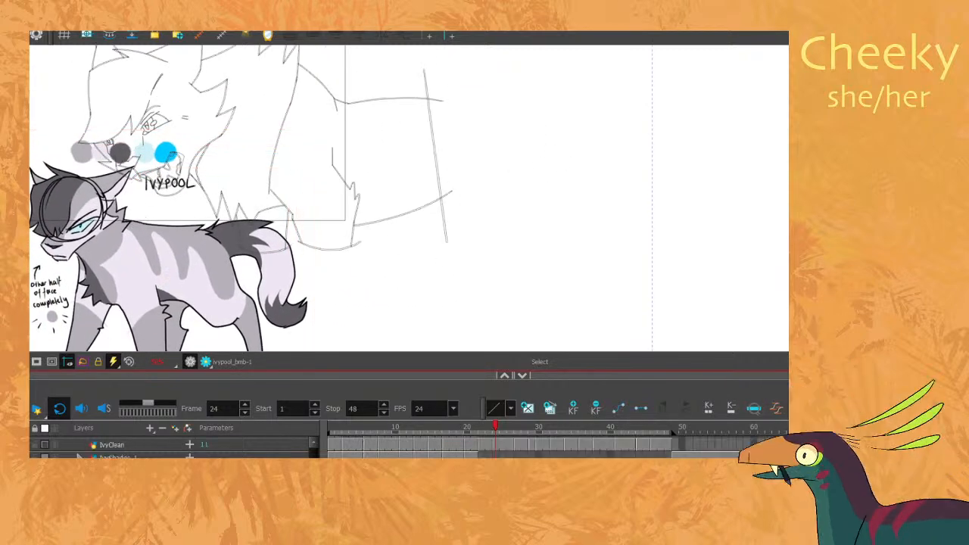
{"action": "left_click", "coordinate": [114, 448]}
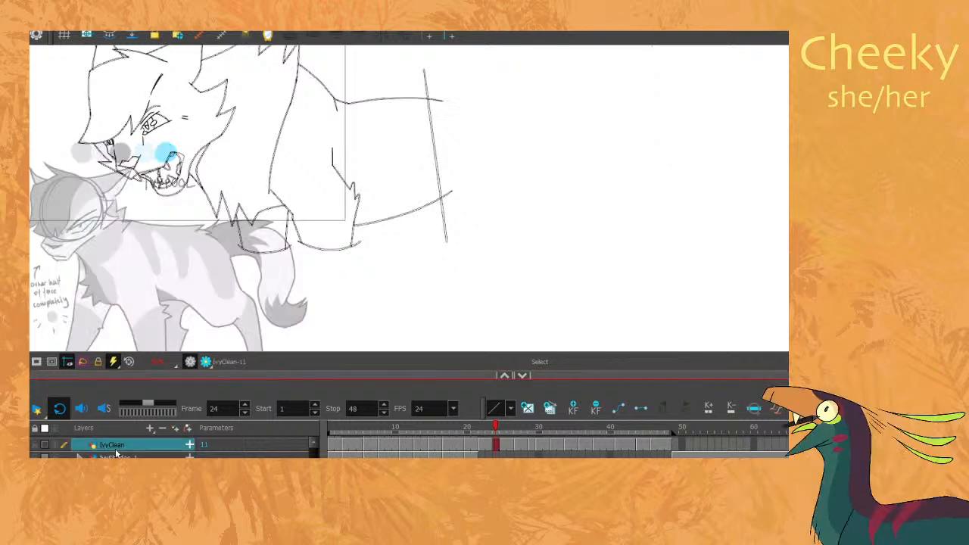
{"action": "left_click", "coordinate": [521, 376]}
{"action": "scroll", "coordinate": [83, 200], "scroll_direction": "up", "scroll_amount": 3}
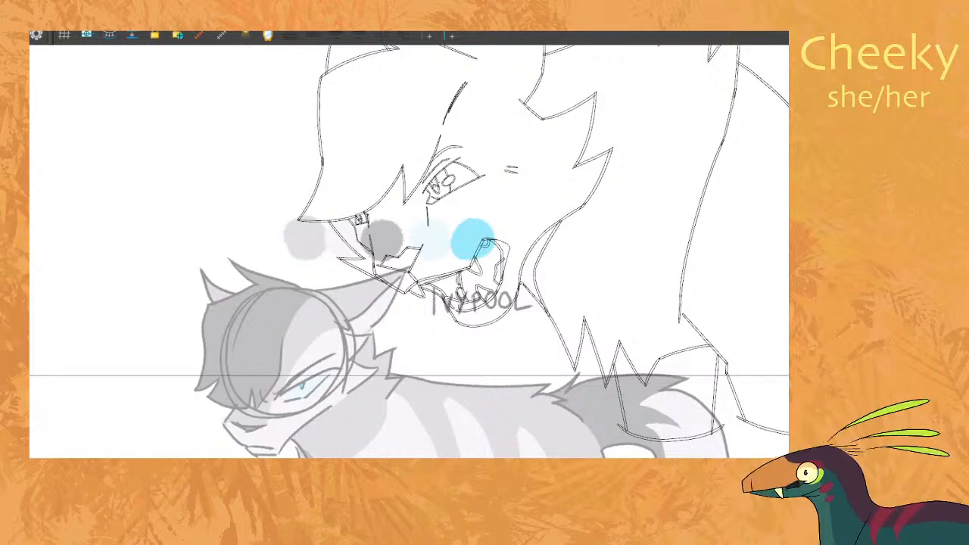
{"action": "key", "text": "period"}
{"action": "key", "text": "comma"}
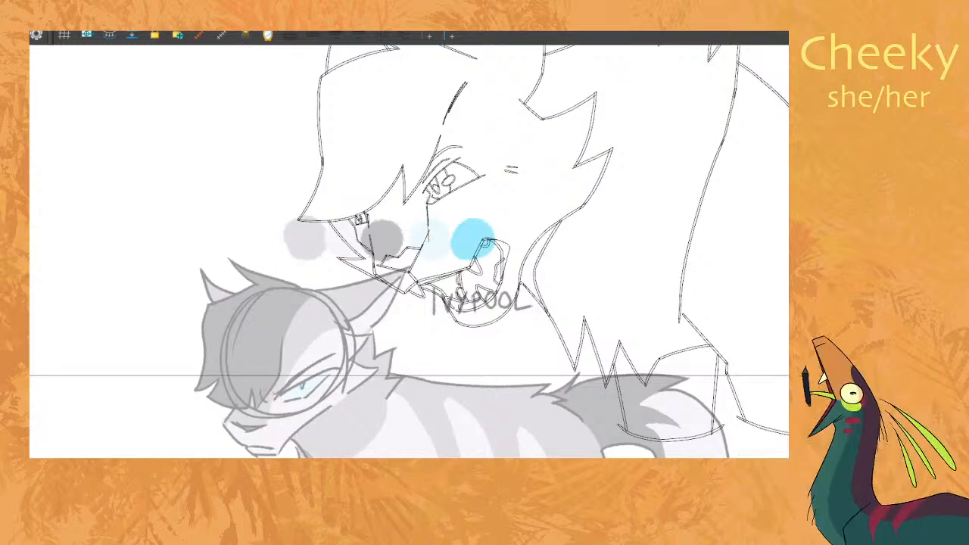
{"action": "key", "text": "comma"}
{"action": "key", "text": "period"}
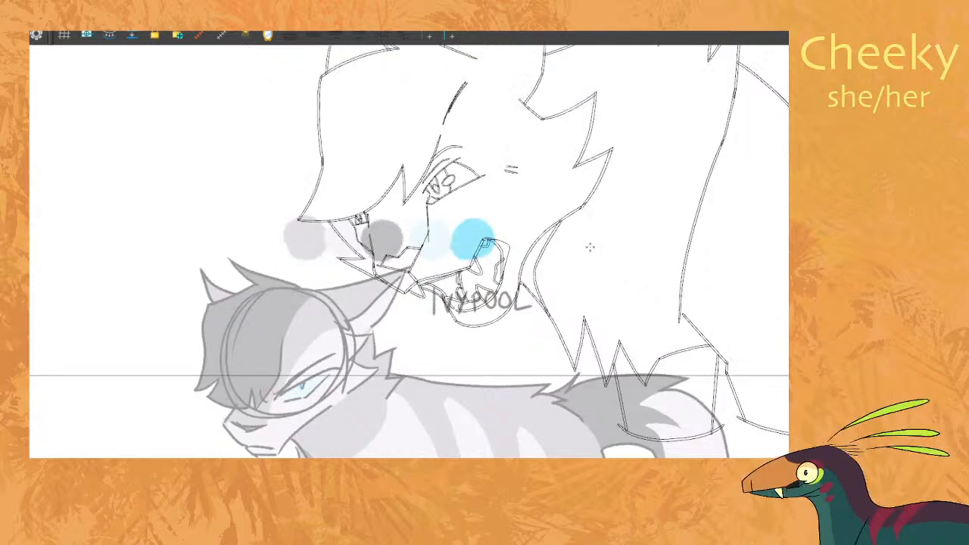
{"action": "key", "text": "comma"}
{"action": "key", "text": "period"}
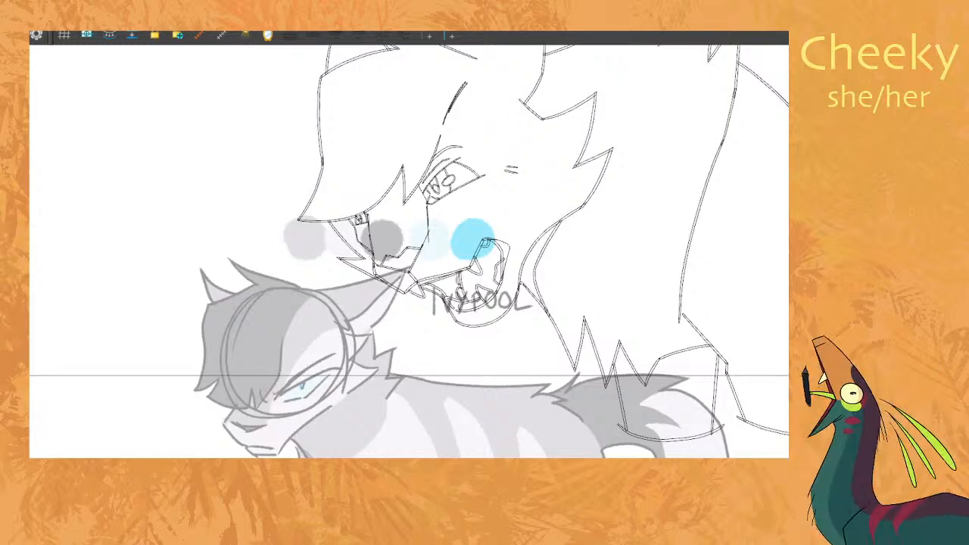
Close the gaps at the near eye's inner corner and between the far eye and muzzle with thin lines, undoing stray strokes.
{"action": "left_click_drag", "start_coordinate": [470, 165], "coordinate": [453, 177]}
{"action": "key", "text": "comma"}
{"action": "key", "text": "period"}
{"action": "scroll", "coordinate": [416, 199], "scroll_direction": "up", "scroll_amount": 8}
{"action": "scroll", "coordinate": [415, 198], "scroll_direction": "up", "scroll_amount": 2}
{"action": "mouse_move", "coordinate": [330, 300]}
{"action": "left_mouse_down"}
{"action": "mouse_move", "coordinate": [357, 236]}
{"action": "mouse_move", "coordinate": [330, 250]}
{"action": "mouse_move", "coordinate": [352, 268]}
{"action": "mouse_move", "coordinate": [476, 130]}
{"action": "mouse_move", "coordinate": [429, 160]}
{"action": "mouse_move", "coordinate": [336, 262]}
{"action": "mouse_move", "coordinate": [458, 153]}
{"action": "mouse_move", "coordinate": [513, 132]}
{"action": "mouse_move", "coordinate": [333, 268]}
{"action": "left_mouse_up"}
{"action": "key", "text": "ctrl+z"}
{"action": "key", "text": "ctrl+z"}
{"action": "mouse_move", "coordinate": [481, 168]}
{"action": "left_mouse_down"}
{"action": "mouse_move", "coordinate": [380, 188]}
{"action": "mouse_move", "coordinate": [344, 265]}
{"action": "left_mouse_up"}
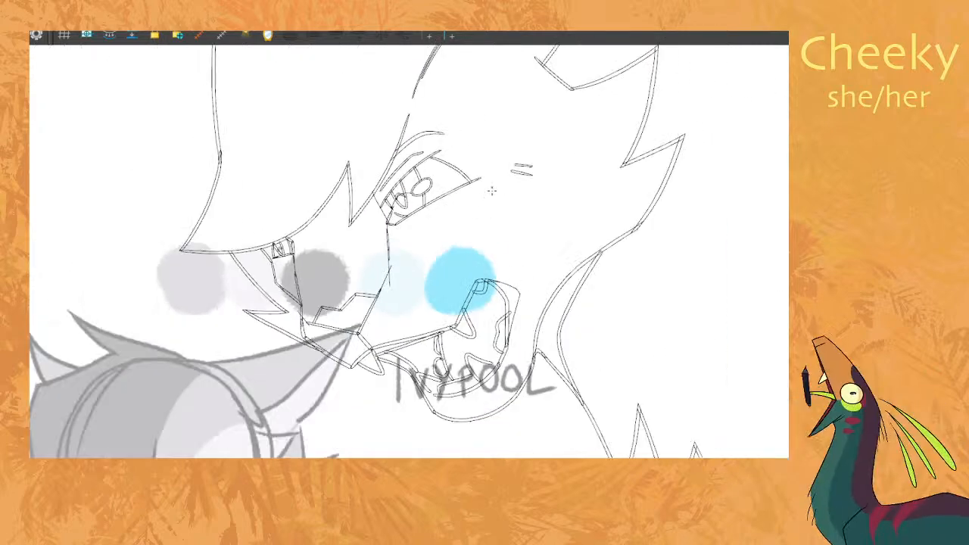
Draw thin curves from the brow to the cheek fur and up the forehead, matching the adjacent drawing, and extend the hair line to meet them.
{"action": "scroll", "coordinate": [457, 102], "scroll_direction": "down", "scroll_amount": 3}
{"action": "scroll", "coordinate": [463, 92], "scroll_direction": "up", "scroll_amount": 2}
{"action": "scroll", "coordinate": [464, 91], "scroll_direction": "up", "scroll_amount": 1}
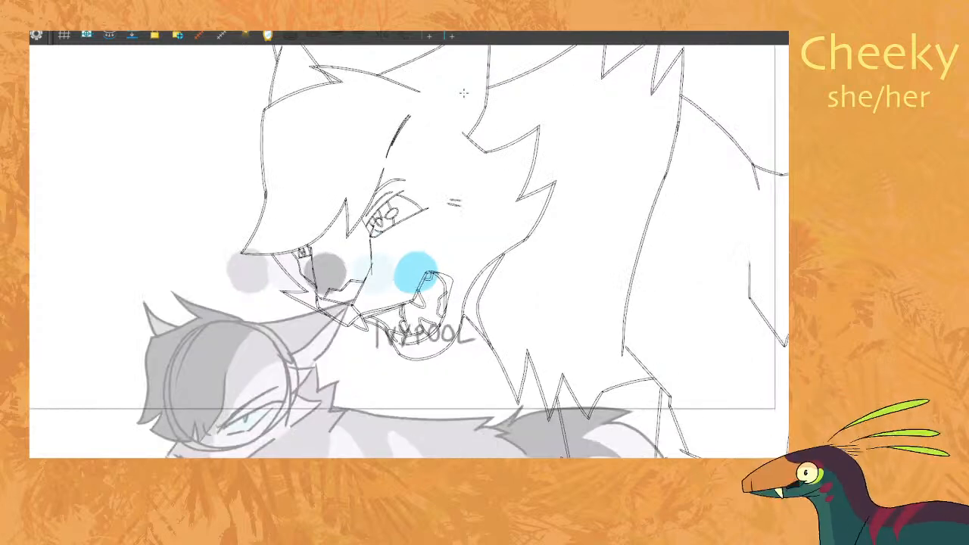
{"action": "key", "text": "comma"}
{"action": "key", "text": "period"}
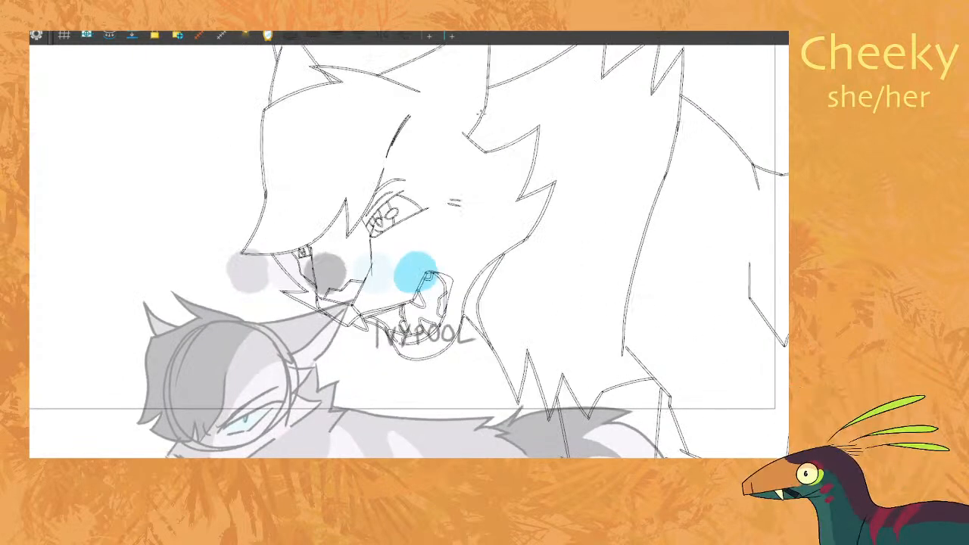
{"action": "key", "text": "comma"}
{"action": "key", "text": "period"}
{"action": "key", "text": "comma"}
{"action": "key", "text": "period"}
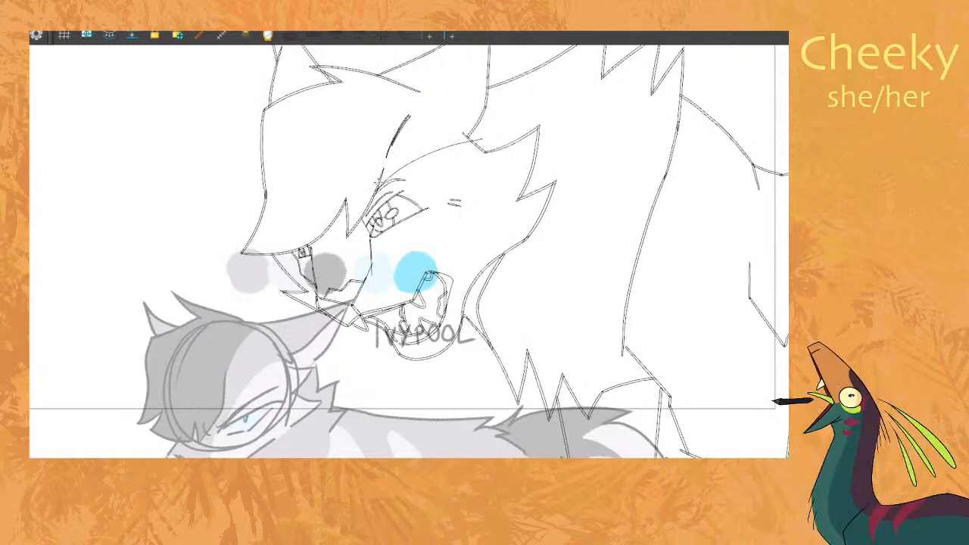
{"action": "key", "text": "comma"}
{"action": "key", "text": "period"}
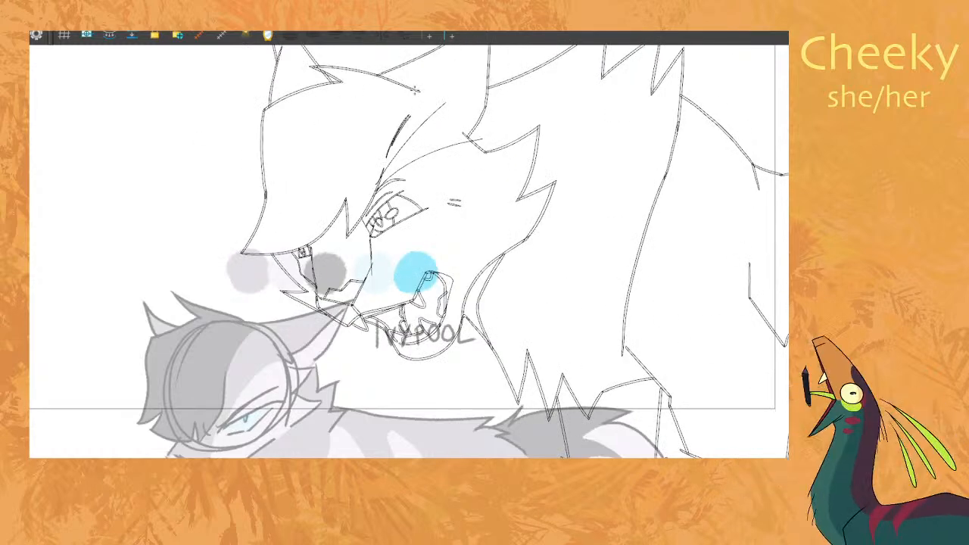
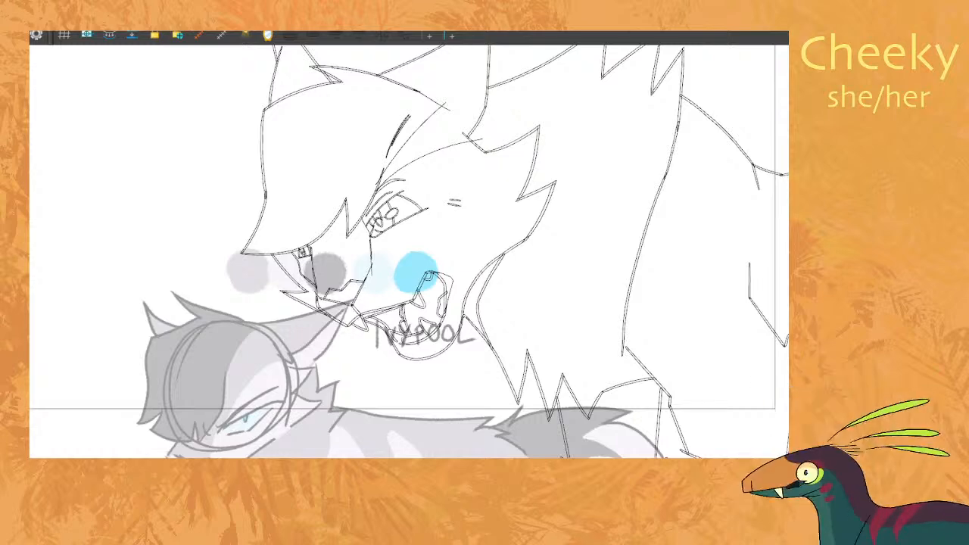
Draw a thin boundary line across the lower chest to the shoulder and bend its shoulder end upward.
{"action": "mouse_move", "coordinate": [710, 240]}
{"action": "left_mouse_down"}
{"action": "mouse_move", "coordinate": [676, 335]}
{"action": "mouse_move", "coordinate": [631, 346]}
{"action": "mouse_move", "coordinate": [677, 341]}
{"action": "mouse_move", "coordinate": [622, 356]}
{"action": "left_mouse_up"}
{"action": "key", "text": "comma"}
{"action": "key", "text": "period"}
{"action": "key", "text": "period"}
{"action": "key", "text": "comma"}
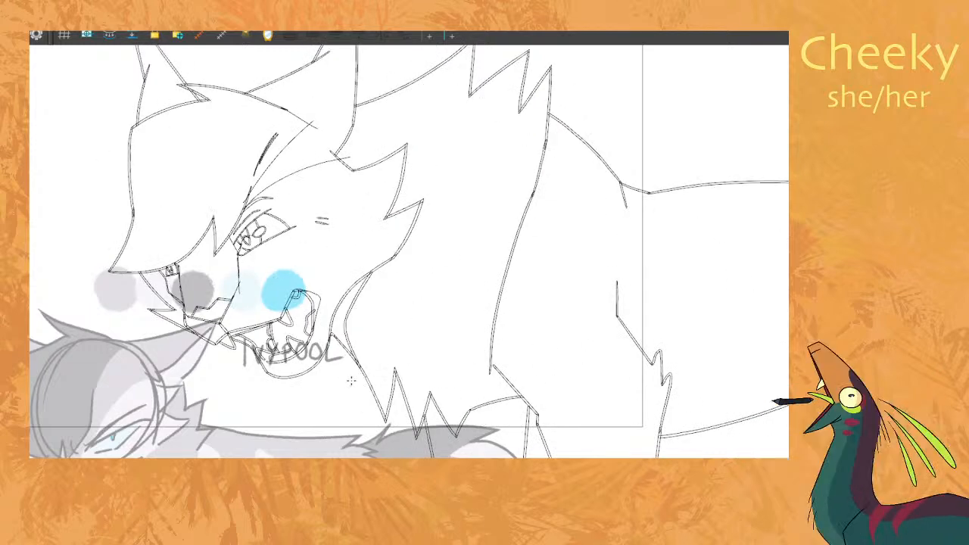
{"action": "key", "text": "period"}
{"action": "key", "text": "period"}
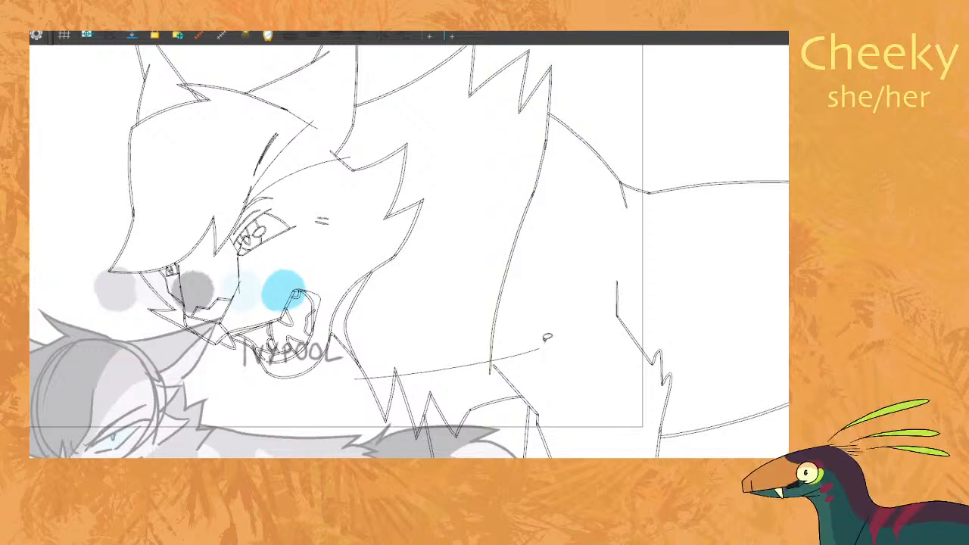
{"action": "left_click", "coordinate": [543, 347]}
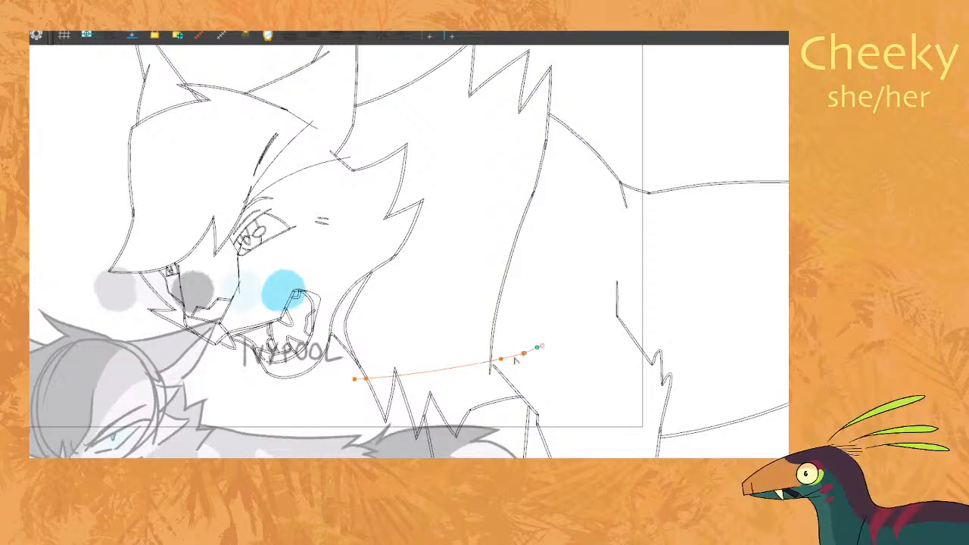
{"action": "left_click_drag", "start_coordinate": [549, 349], "coordinate": [522, 353]}
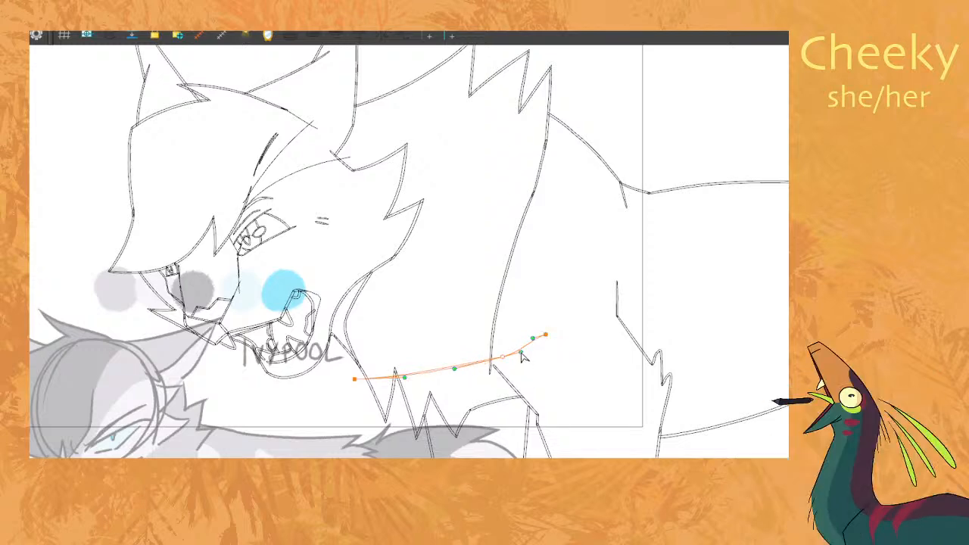
{"action": "key", "text": "p"}
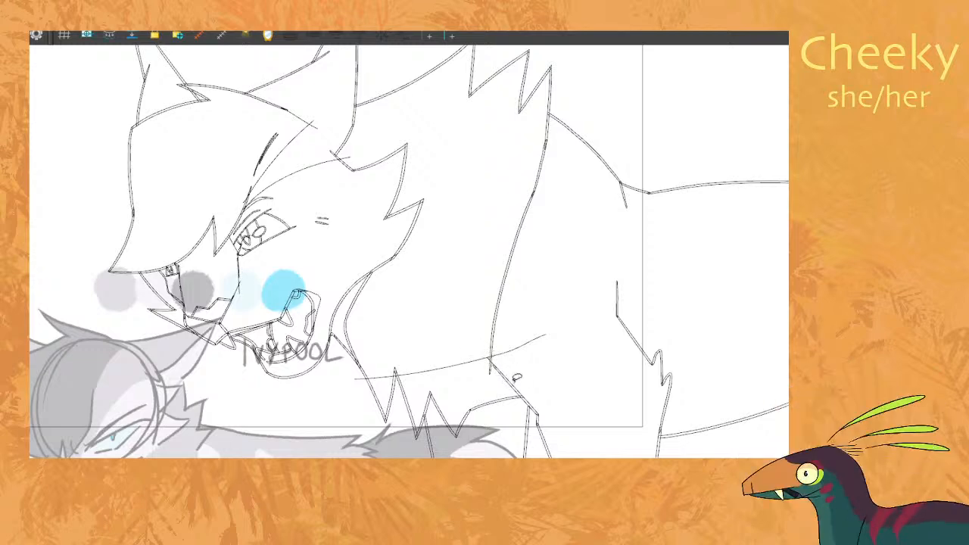
Copy the thin arc across the near foreleg from the closed-mouth drawing onto the adjacent open-mouth drawing.
{"action": "mouse_move", "coordinate": [541, 356]}
{"action": "left_mouse_down"}
{"action": "mouse_move", "coordinate": [536, 329]}
{"action": "mouse_move", "coordinate": [498, 303]}
{"action": "left_mouse_up"}
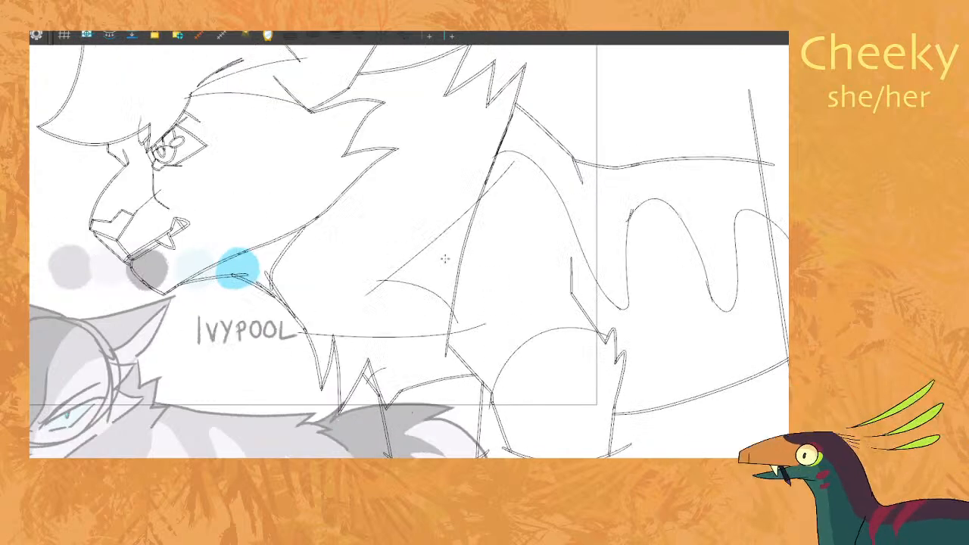
{"action": "left_click", "coordinate": [511, 332]}
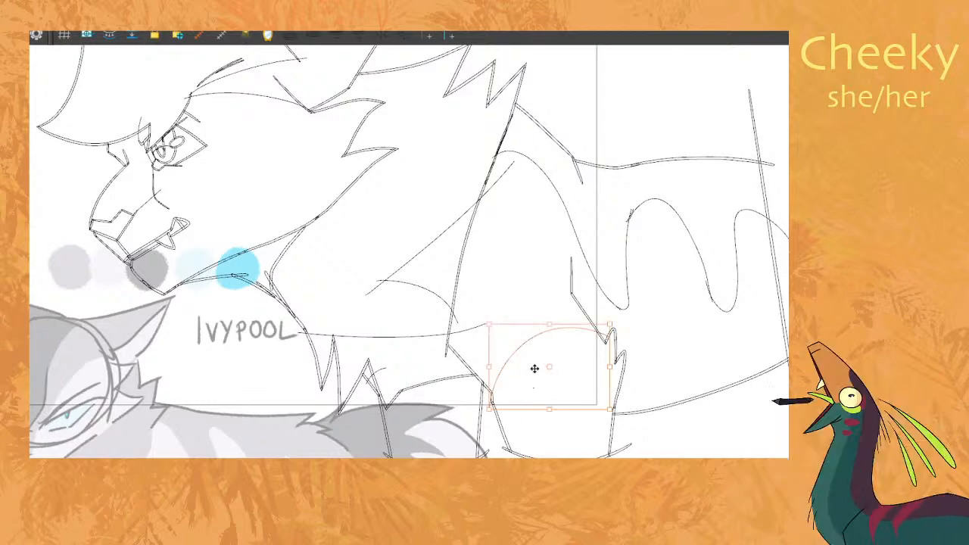
{"action": "key", "text": "period"}
{"action": "key", "text": "ctrl+v"}
{"action": "left_click", "coordinate": [754, 261]}
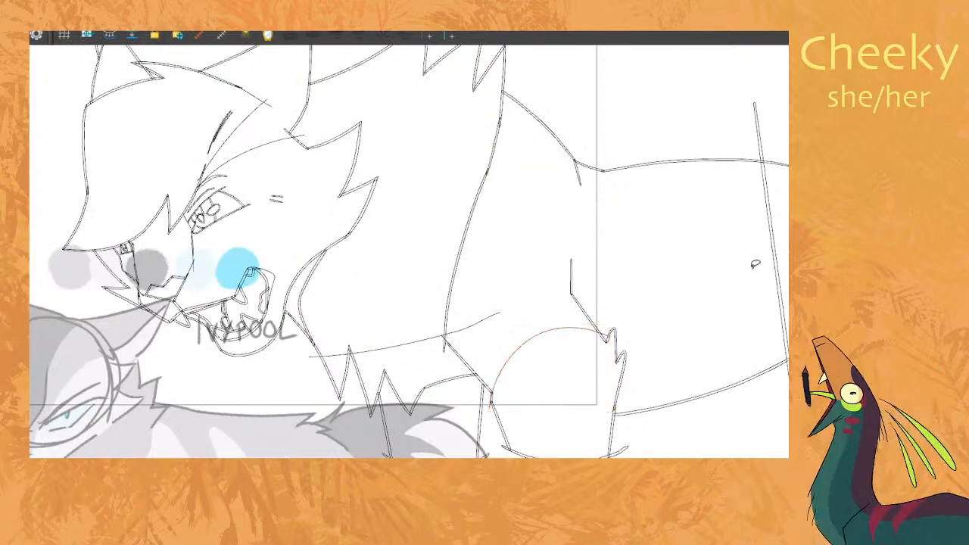
{"action": "key", "text": "period"}
{"action": "key", "text": "comma"}
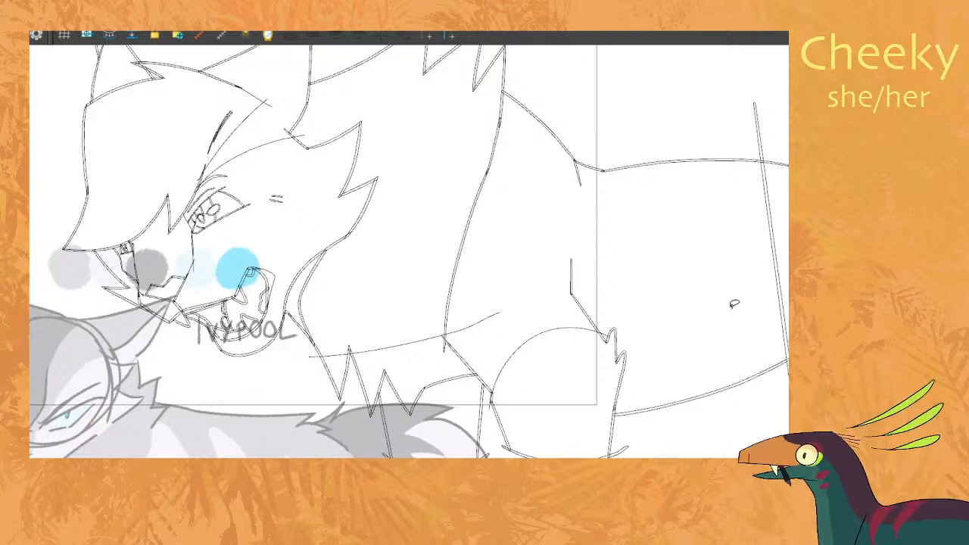
Copy the wavy flank stripe line from the closed-mouth drawing onto the adjacent open-mouth drawing.
{"action": "key", "text": "period"}
{"action": "mouse_move", "coordinate": [633, 223]}
{"action": "left_mouse_down"}
{"action": "mouse_move", "coordinate": [688, 208]}
{"action": "mouse_move", "coordinate": [729, 275]}
{"action": "mouse_move", "coordinate": [736, 261]}
{"action": "left_mouse_up"}
{"action": "left_click", "coordinate": [717, 226]}
{"action": "mouse_move", "coordinate": [717, 226]}
{"action": "left_mouse_down"}
{"action": "mouse_move", "coordinate": [735, 205]}
{"action": "mouse_move", "coordinate": [655, 329]}
{"action": "mouse_move", "coordinate": [776, 249]}
{"action": "left_mouse_up"}
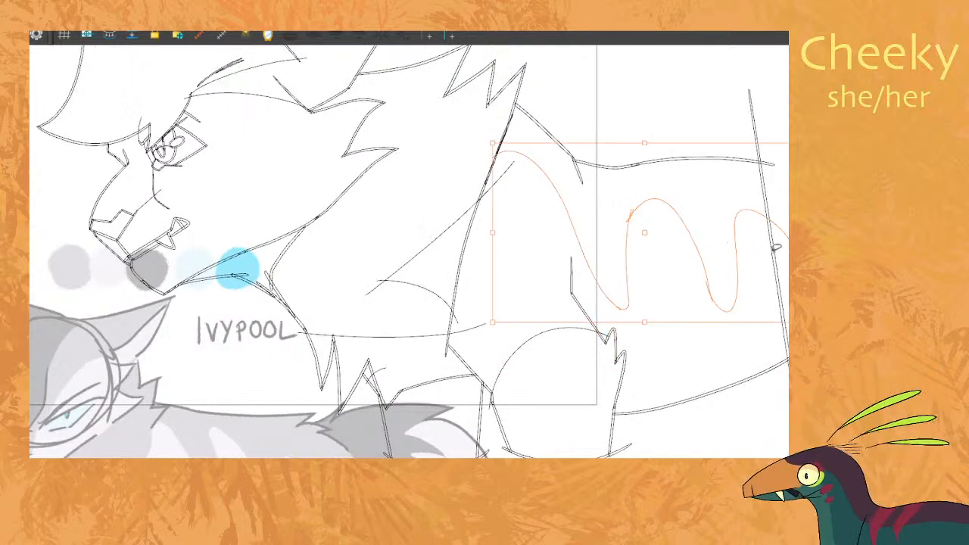
{"action": "left_click", "coordinate": [678, 289]}
{"action": "key", "text": "."}
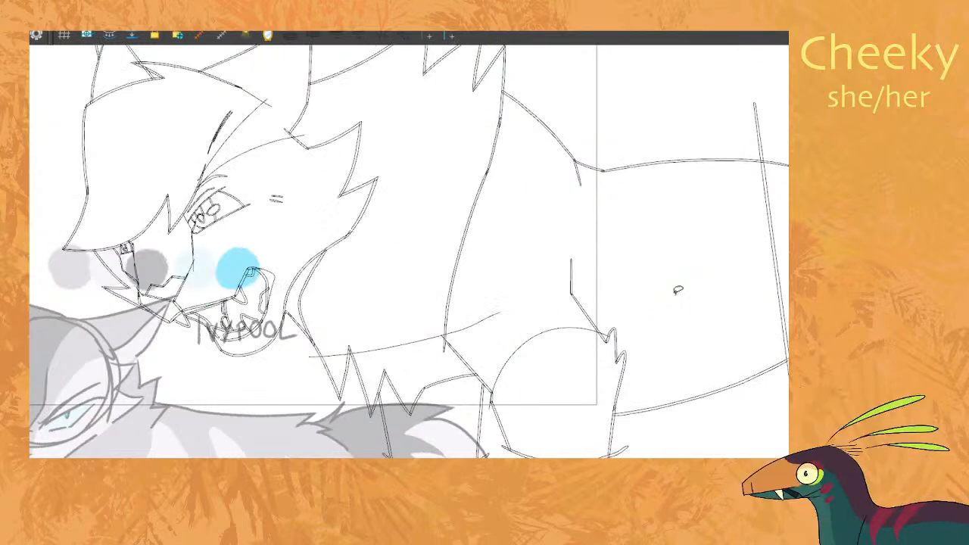
{"action": "key", "text": "ctrl+v"}
{"action": "left_click", "coordinate": [775, 401]}
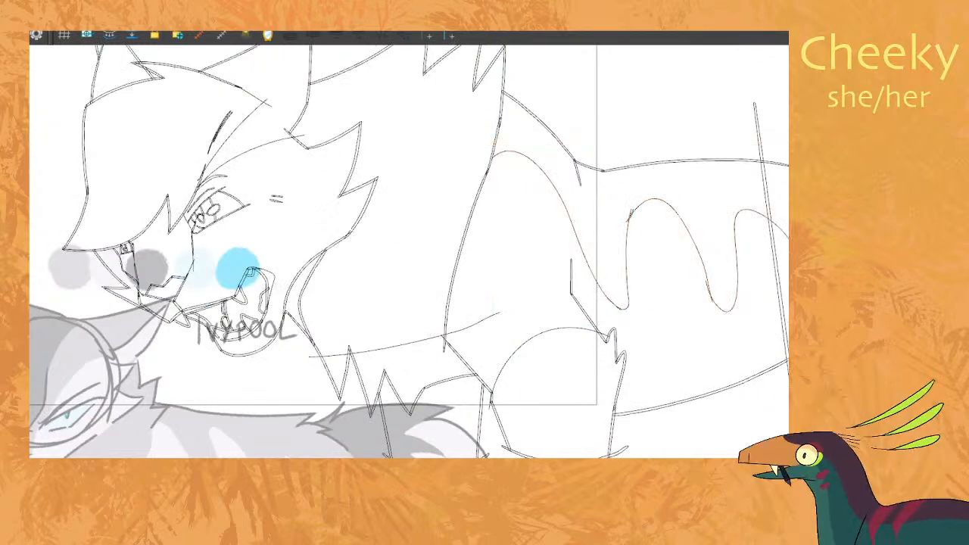
{"action": "key", "text": "comma"}
{"action": "key", "text": "period"}
{"action": "key", "text": "comma"}
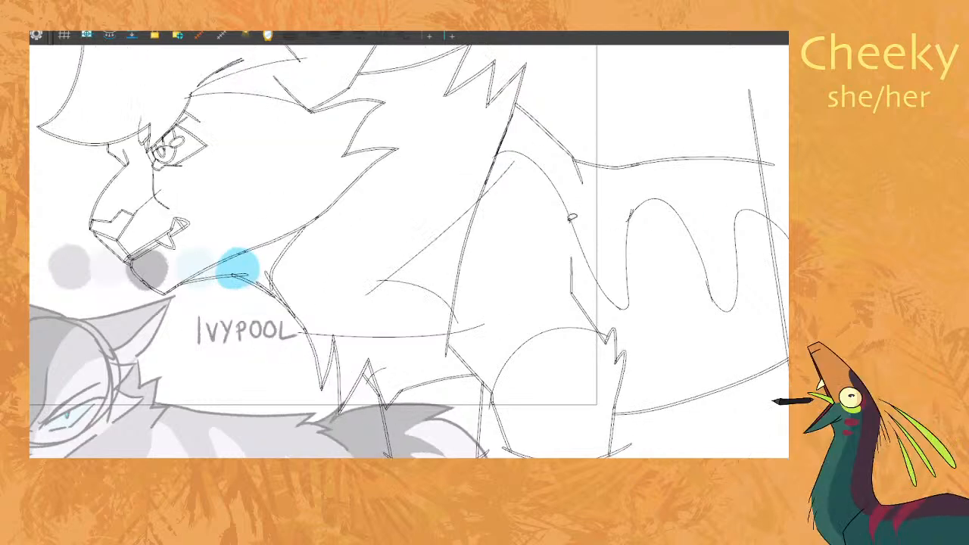
Widen the front segment of the wavy stripe slightly so it crosses the shoulder line, comparing it with the adjacent drawing.
{"action": "key", "text": "period"}
{"action": "mouse_move", "coordinate": [577, 213]}
{"action": "left_mouse_down"}
{"action": "mouse_move", "coordinate": [521, 147]}
{"action": "mouse_move", "coordinate": [541, 198]}
{"action": "left_mouse_up"}
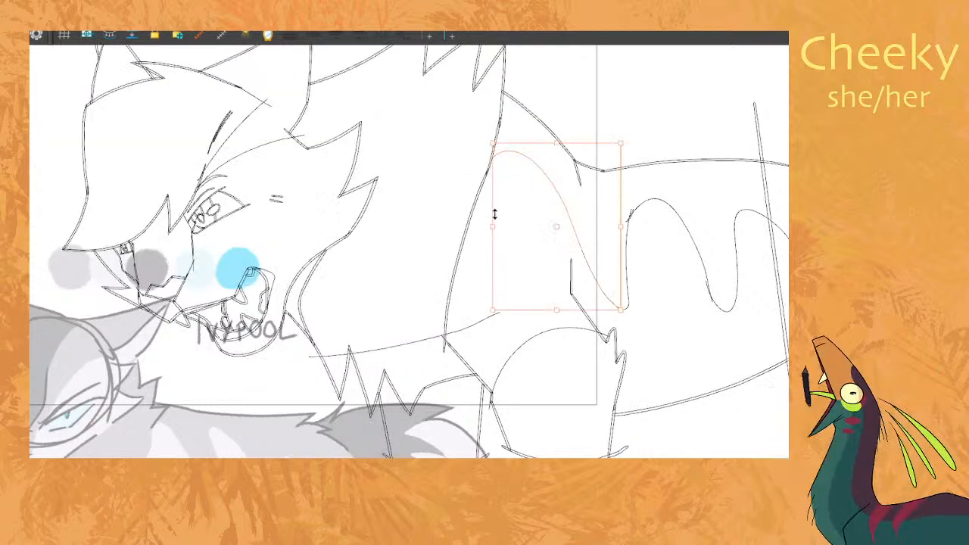
{"action": "left_click_drag", "start_coordinate": [492, 224], "coordinate": [488, 215]}
{"action": "left_click", "coordinate": [726, 73]}
{"action": "key", "text": "comma"}
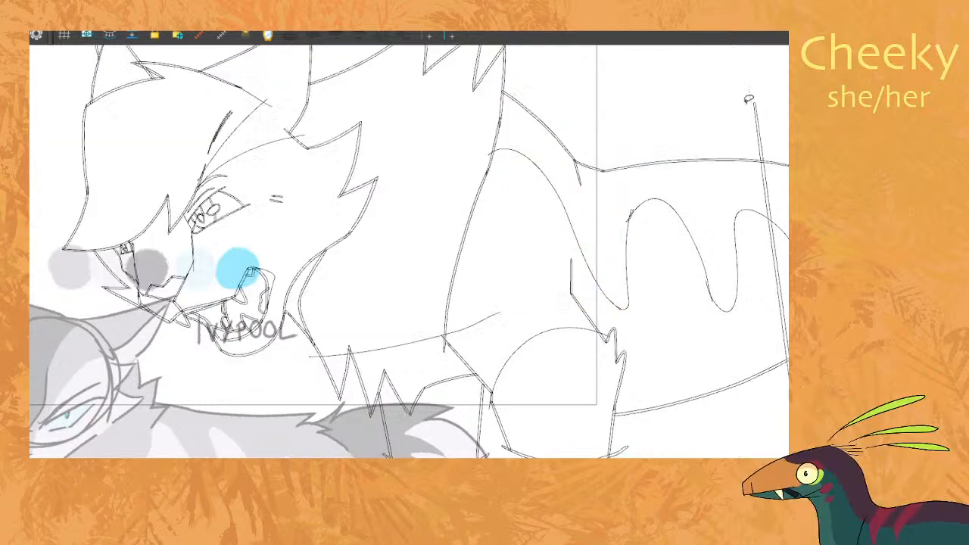
{"action": "key", "text": "period"}
{"action": "key", "text": "comma"}
{"action": "key", "text": "period"}
{"action": "key", "text": "comma"}
{"action": "key", "text": "period"}
{"action": "key", "text": "comma"}
Copy the diagonal shoulder line and small arc onto the open-mouth drawing, shift them down and narrow them slightly.
{"action": "left_click_drag", "start_coordinate": [403, 268], "coordinate": [435, 285]}
{"action": "key", "text": "period"}
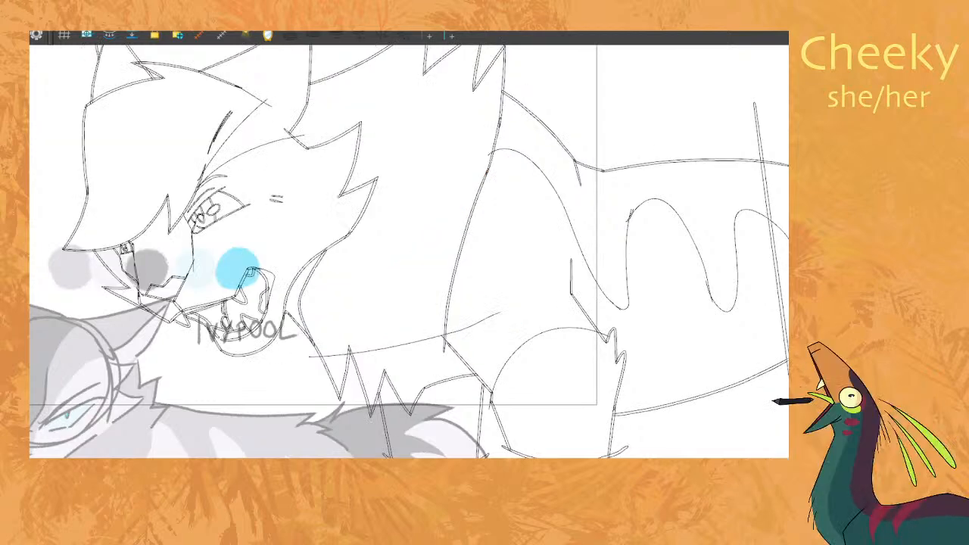
{"action": "key", "text": "ctrl+v"}
{"action": "left_click_drag", "start_coordinate": [365, 291], "coordinate": [371, 314]}
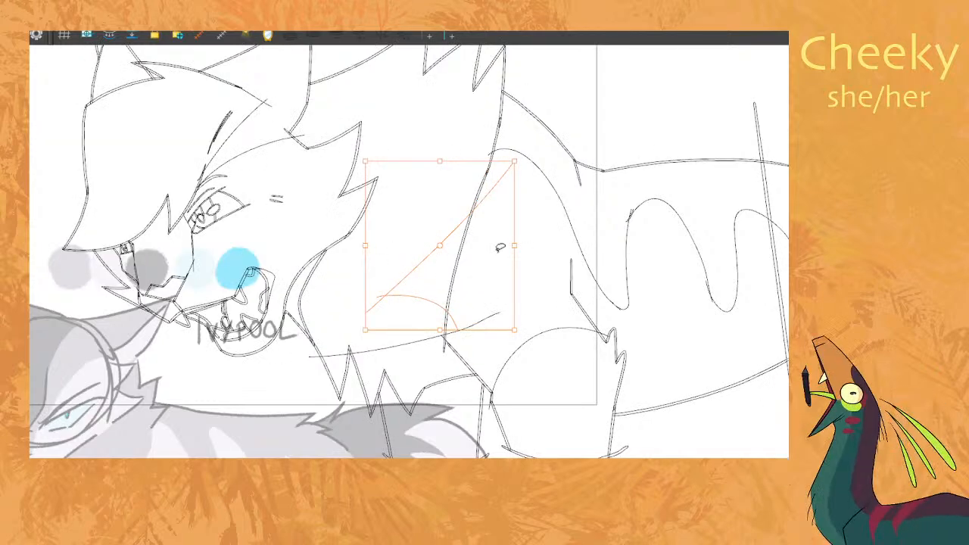
{"action": "left_click_drag", "start_coordinate": [367, 247], "coordinate": [370, 247]}
{"action": "left_click", "coordinate": [654, 121]}
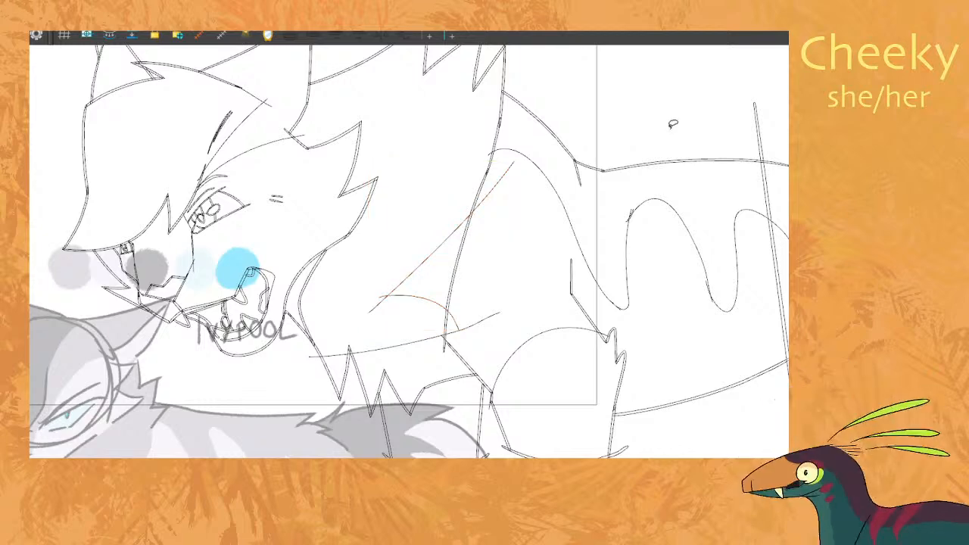
{"action": "key", "text": "comma"}
{"action": "key", "text": "period"}
{"action": "scroll", "coordinate": [524, 239], "scroll_direction": "down", "scroll_amount": 8}
{"action": "scroll", "coordinate": [522, 240], "scroll_direction": "down", "scroll_amount": 1}
{"action": "key", "text": "comma"}
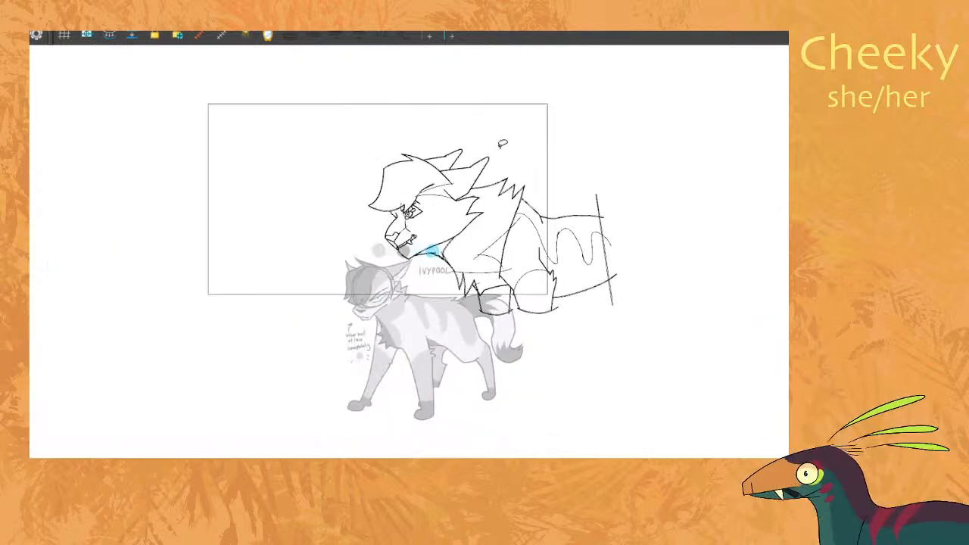
{"action": "key", "text": "period"}
Extend the diagonal shoulder line's upper end to meet the crest of the wavy stripe, comparing it with the adjacent drawing.
{"action": "scroll", "coordinate": [498, 236], "scroll_direction": "up", "scroll_amount": 4}
{"action": "left_click", "coordinate": [486, 302]}
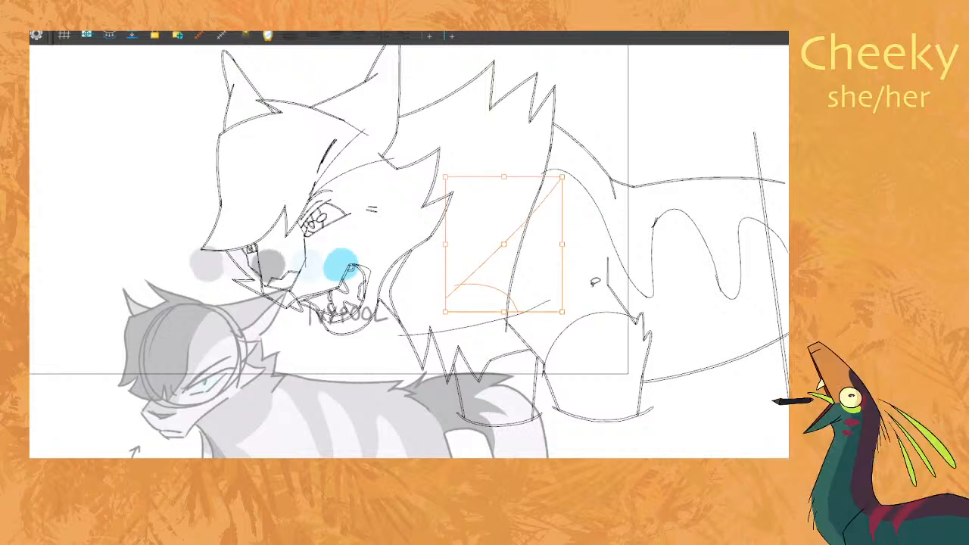
{"action": "left_click", "coordinate": [587, 290]}
{"action": "key", "text": "comma"}
{"action": "key", "text": "period"}
{"action": "key", "text": "comma"}
{"action": "key", "text": "period"}
{"action": "key", "text": "comma"}
{"action": "key", "text": "period"}
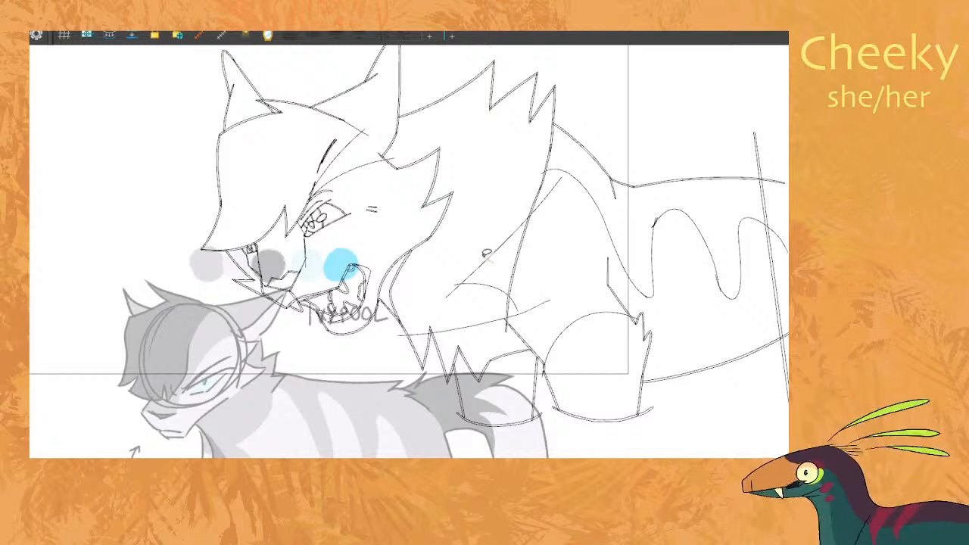
{"action": "left_click", "coordinate": [493, 256]}
{"action": "left_click_drag", "start_coordinate": [566, 196], "coordinate": [565, 191]}
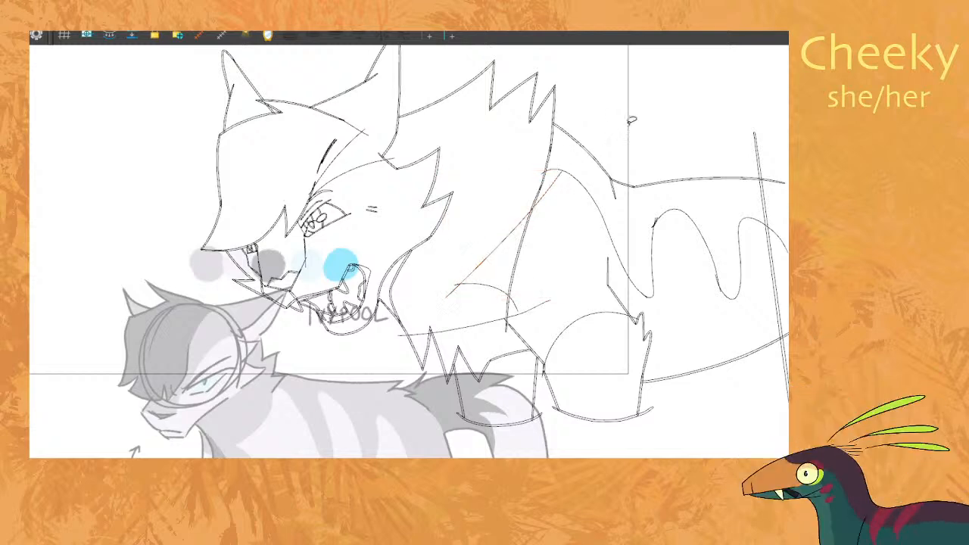
{"action": "key", "text": "comma"}
{"action": "key", "text": "period"}
{"action": "key", "text": "comma"}
{"action": "key", "text": "period"}
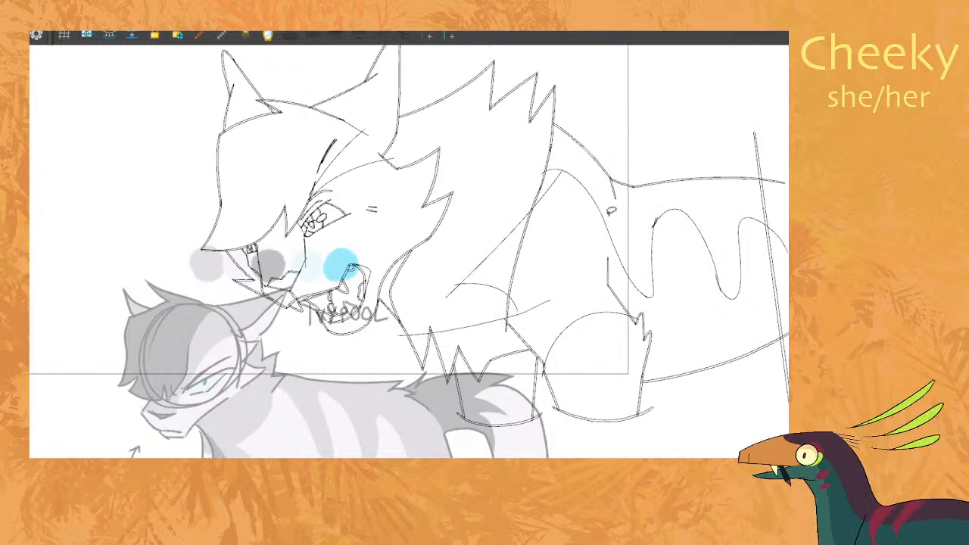
Copy the whole wavy flank stripe onto the next open-mouth drawing that lacks markings.
{"action": "scroll", "coordinate": [600, 210], "scroll_direction": "down", "scroll_amount": 2}
{"action": "key", "text": "comma"}
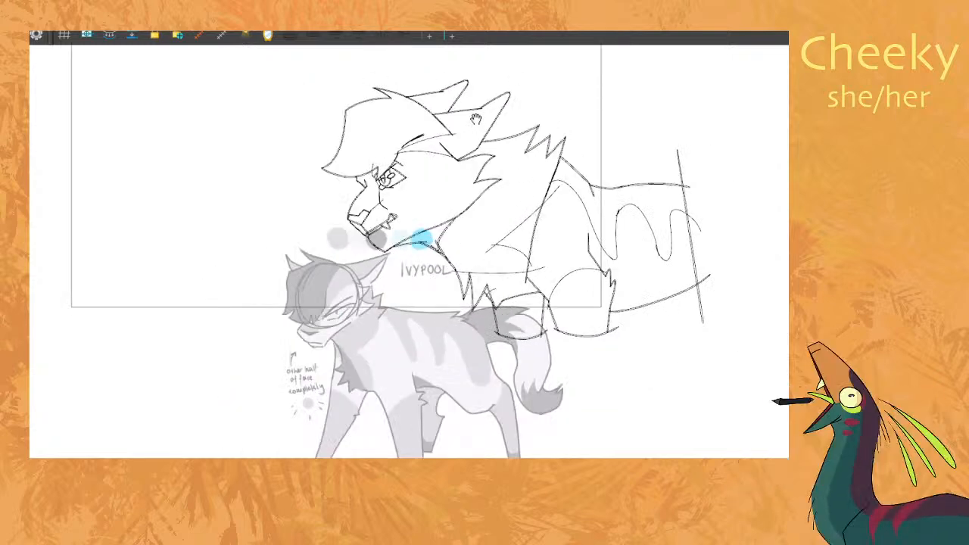
{"action": "key", "text": "period"}
{"action": "key", "text": "comma"}
{"action": "key", "text": "period"}
{"action": "key", "text": "comma"}
{"action": "scroll", "coordinate": [646, 166], "scroll_direction": "down", "scroll_amount": 1}
{"action": "scroll", "coordinate": [625, 159], "scroll_direction": "up", "scroll_amount": 2}
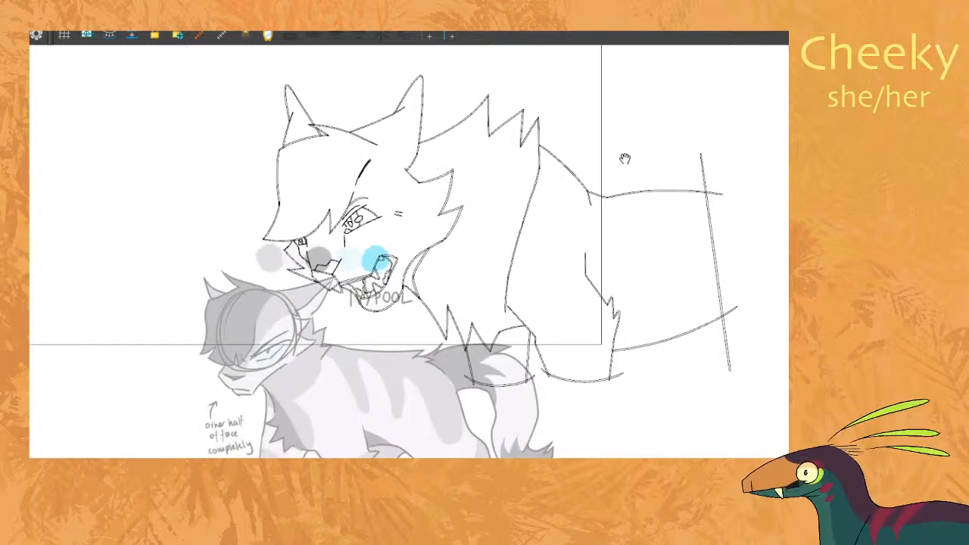
{"action": "key", "text": "period"}
{"action": "mouse_move", "coordinate": [660, 213]}
{"action": "left_mouse_down"}
{"action": "mouse_move", "coordinate": [611, 213]}
{"action": "mouse_move", "coordinate": [585, 235]}
{"action": "mouse_move", "coordinate": [690, 273]}
{"action": "mouse_move", "coordinate": [601, 260]}
{"action": "left_mouse_up"}
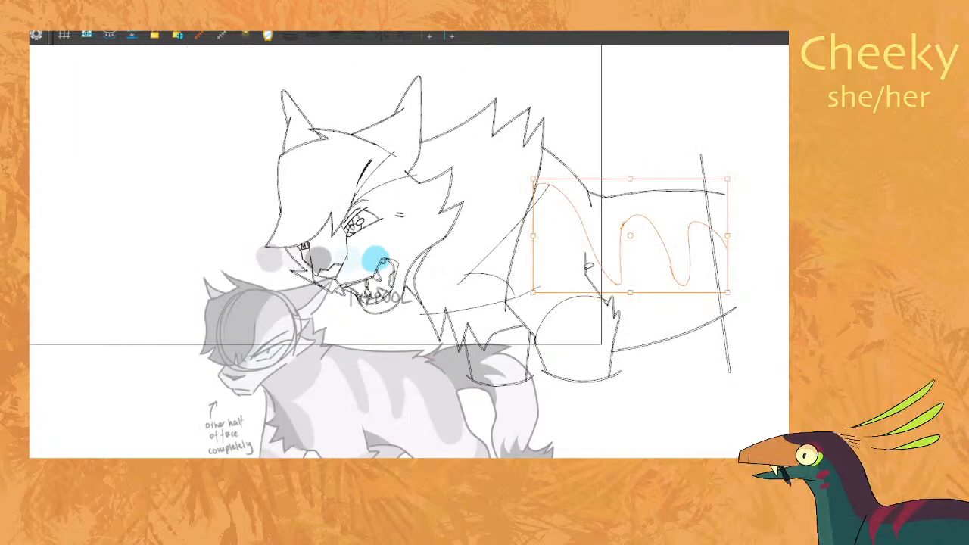
{"action": "key", "text": "ctrl+c"}
{"action": "key", "text": "comma"}
{"action": "key", "text": "ctrl+v"}
{"action": "key", "text": "Escape"}
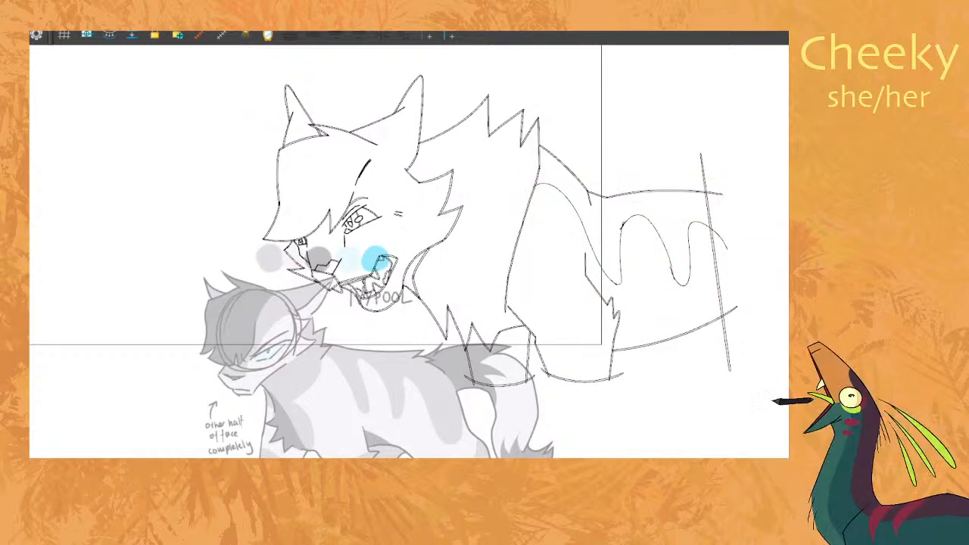
Copy the foreleg arc onto the same unmarked open-mouth drawing and compare the two drawings.
{"action": "key", "text": "period"}
{"action": "left_click", "coordinate": [579, 299]}
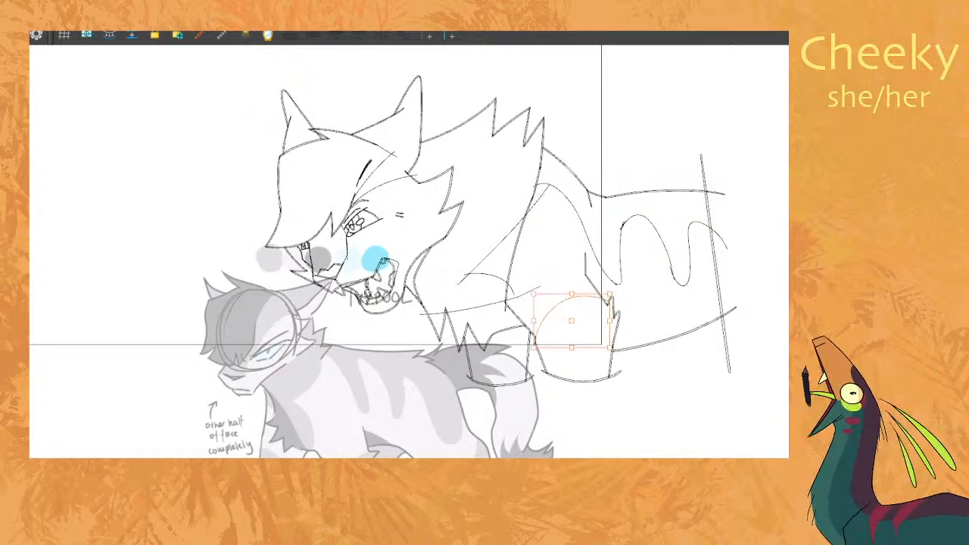
{"action": "key", "text": "ctrl+c"}
{"action": "key", "text": "comma"}
{"action": "key", "text": "ctrl+v"}
{"action": "key", "text": "Escape"}
{"action": "key", "text": "period"}
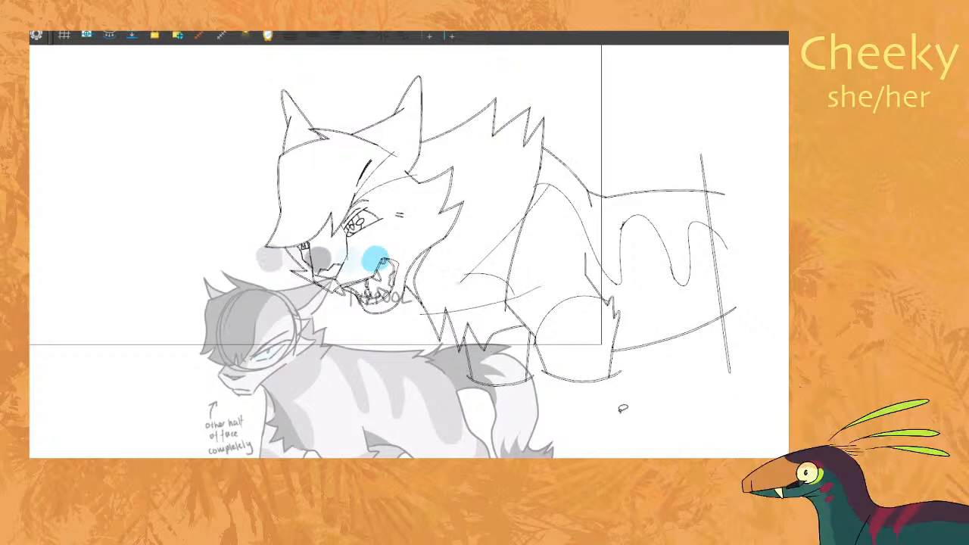
{"action": "key", "text": "comma"}
{"action": "key", "text": "period"}
Copy the lower chest boundary line onto the adjacent open-mouth drawing and inspect where it meets the shoulder.
{"action": "left_click", "coordinate": [480, 305]}
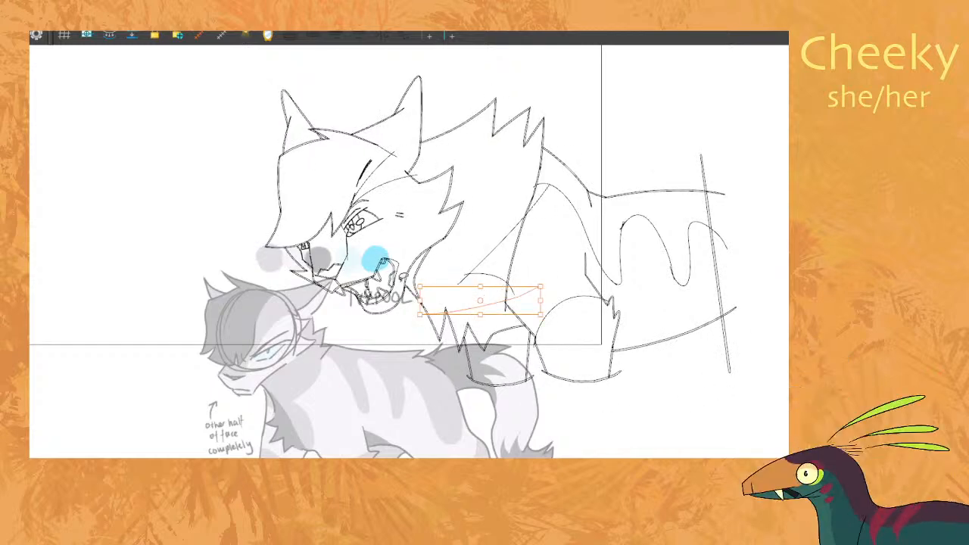
{"action": "key", "text": "ctrl+c"}
{"action": "key", "text": "comma"}
{"action": "key", "text": "ctrl+v"}
{"action": "left_click", "coordinate": [769, 193]}
{"action": "key", "text": "period"}
{"action": "key", "text": "comma"}
{"action": "scroll", "coordinate": [598, 306], "scroll_direction": "up", "scroll_amount": 4}
{"action": "scroll", "coordinate": [597, 306], "scroll_direction": "up", "scroll_amount": 6}
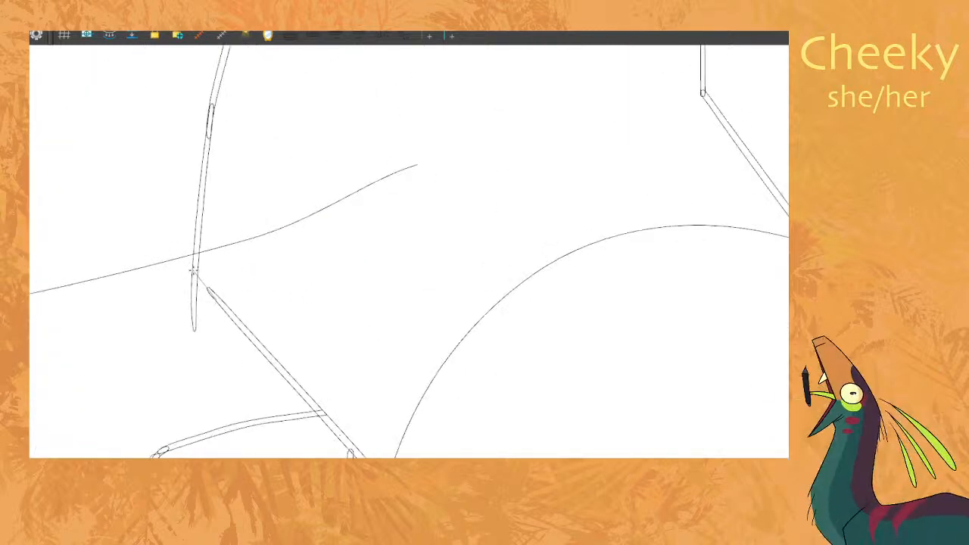
{"action": "scroll", "coordinate": [162, 224], "scroll_direction": "down", "scroll_amount": 8}
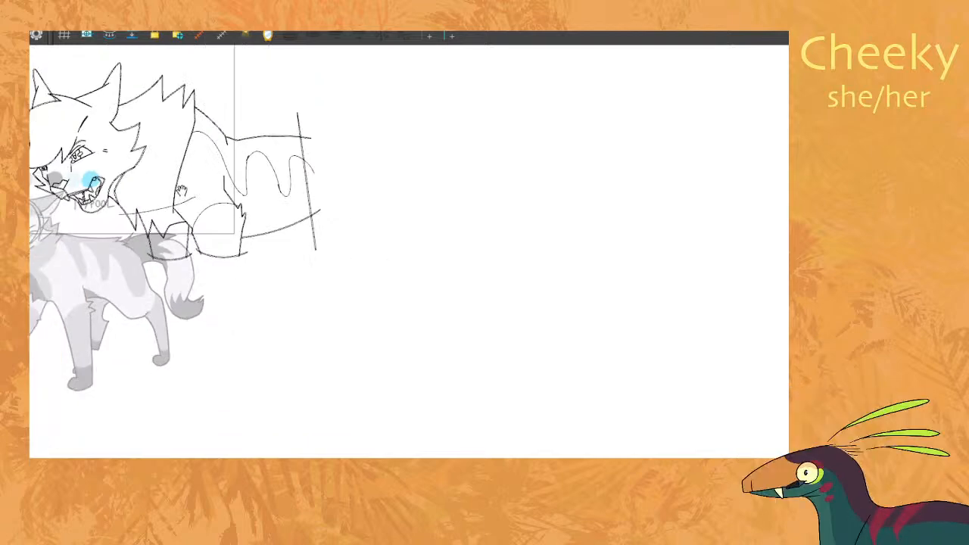
{"action": "scroll", "coordinate": [310, 228], "scroll_direction": "up", "scroll_amount": 5}
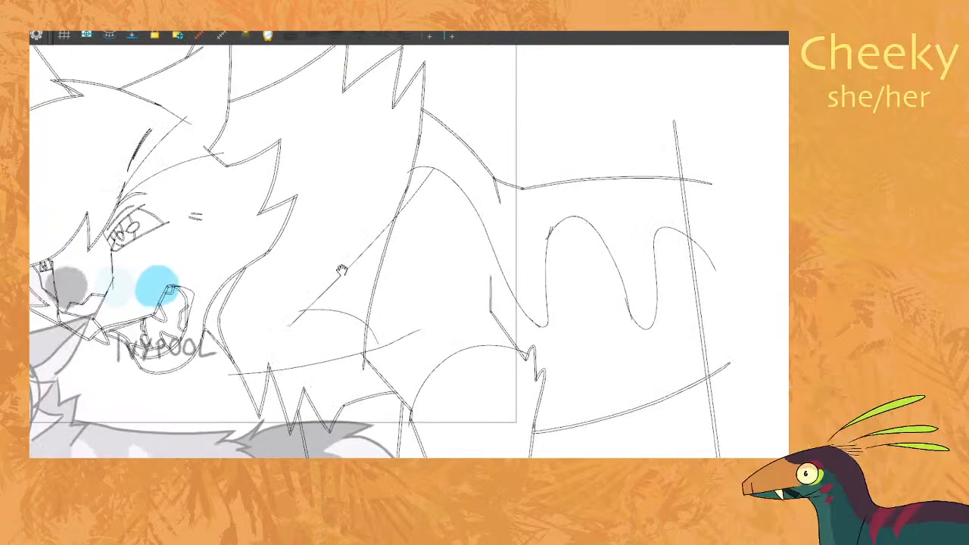
Copy the diagonal shoulder line and small arc onto the adjacent open-mouth drawing and raise their lower ends slightly.
{"action": "left_click", "coordinate": [322, 288]}
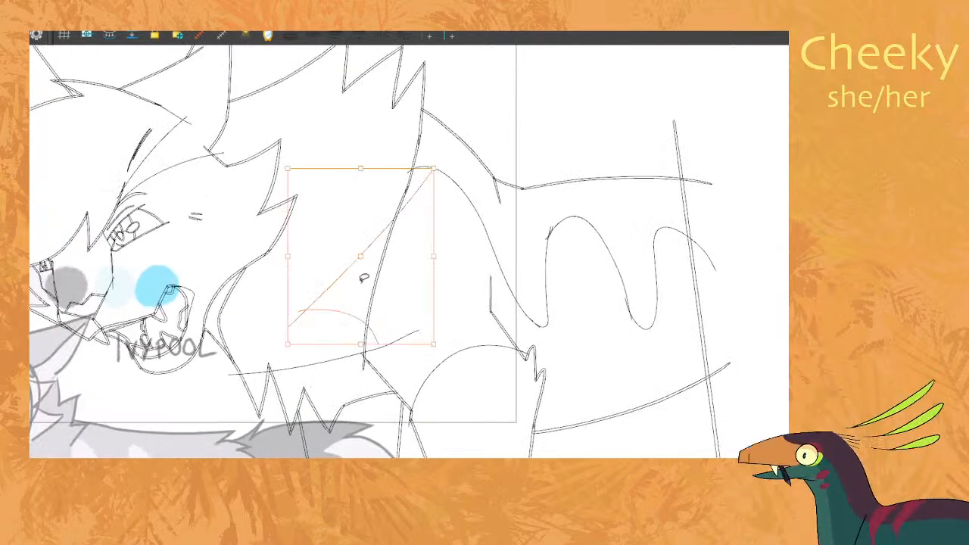
{"action": "key", "text": "period"}
{"action": "left_click", "coordinate": [336, 287]}
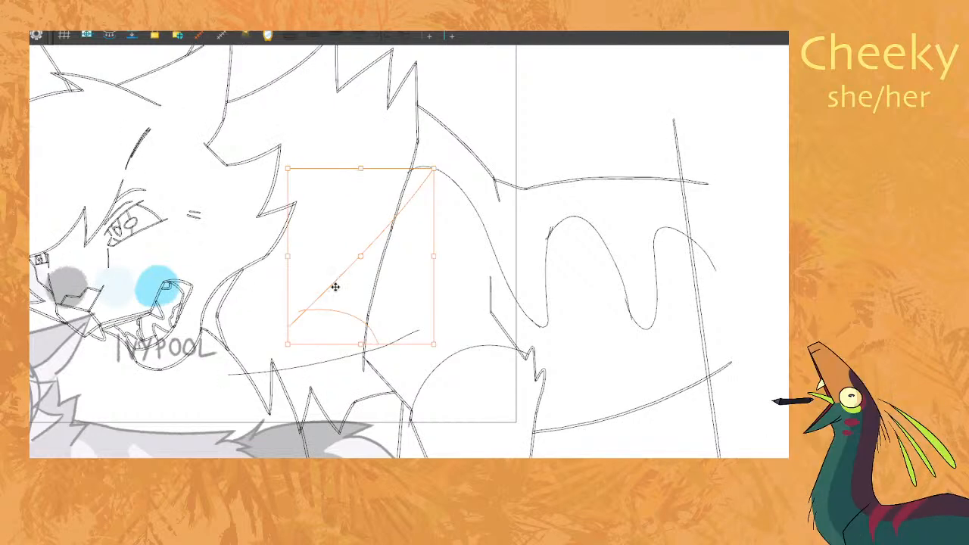
{"action": "left_click_drag", "start_coordinate": [289, 317], "coordinate": [290, 310]}
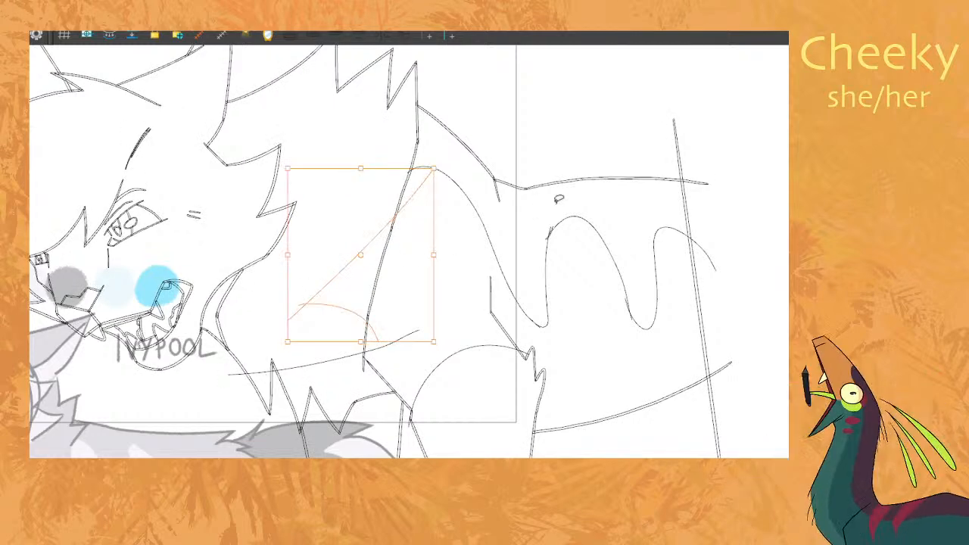
{"action": "left_click", "coordinate": [751, 148]}
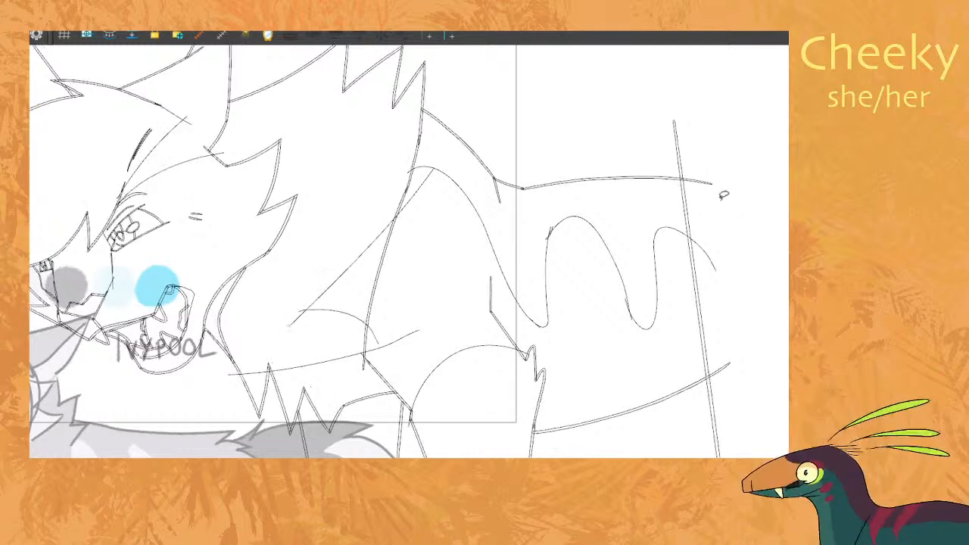
Lower the diagonal shoulder line and arc slightly again, comparing their placement across the open-mouth drawings.
{"action": "left_click", "coordinate": [323, 277]}
{"action": "left_click_drag", "start_coordinate": [290, 288], "coordinate": [287, 292]}
{"action": "left_click", "coordinate": [580, 115]}
{"action": "key", "text": "period"}
{"action": "key", "text": "comma"}
{"action": "left_click", "coordinate": [314, 265]}
{"action": "left_click", "coordinate": [583, 98]}
{"action": "key", "text": "period"}
{"action": "key", "text": "comma"}
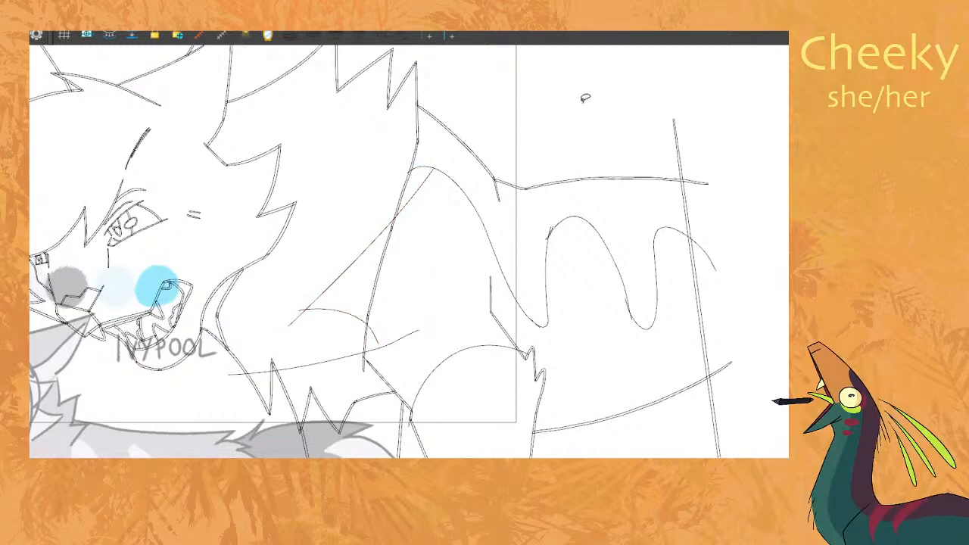
{"action": "scroll", "coordinate": [355, 155], "scroll_direction": "down", "scroll_amount": 4}
{"action": "left_click_drag", "start_coordinate": [328, 148], "coordinate": [415, 198]}
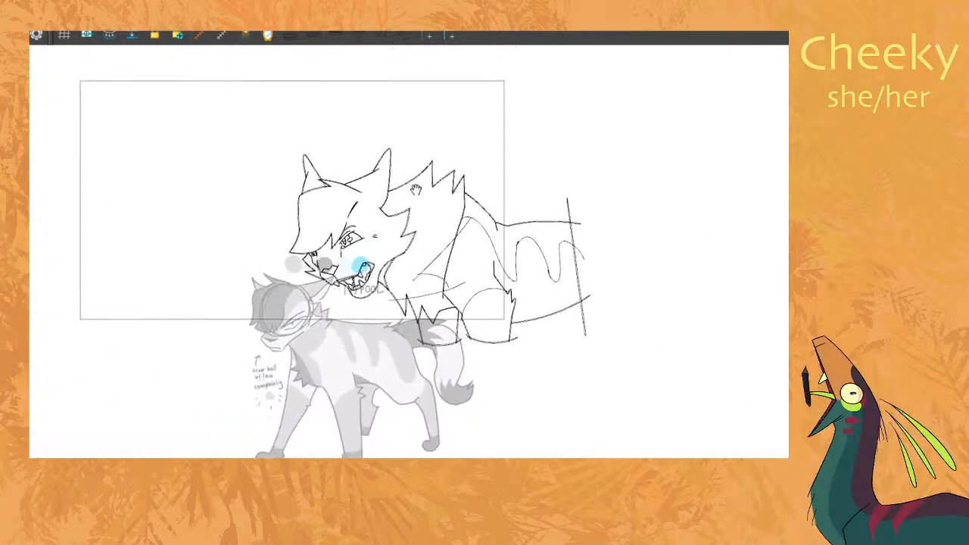
{"action": "scroll", "coordinate": [415, 180], "scroll_direction": "up", "scroll_amount": 1}
{"action": "key", "text": "period"}
{"action": "key", "text": "comma"}
{"action": "key", "text": "period"}
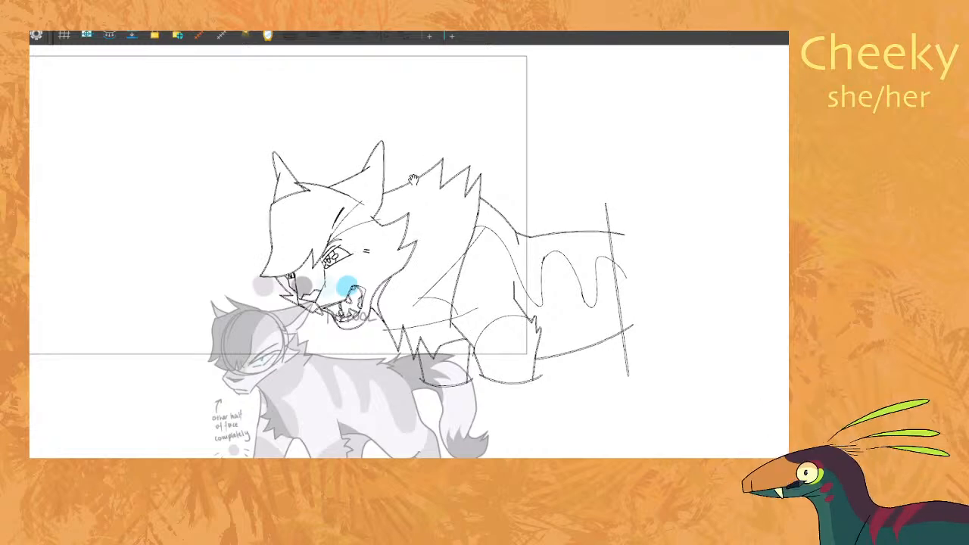
Copy the thin forehead and brow boundary lines from the marked open-mouth drawing onto the adjacent unmarked drawing.
{"action": "key", "text": "comma"}
{"action": "key", "text": "period"}
{"action": "key", "text": "comma"}
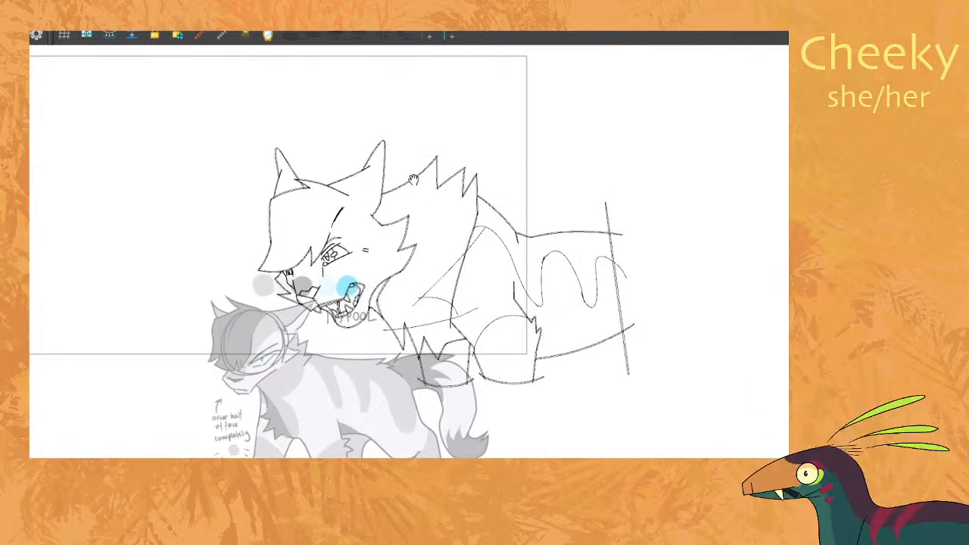
{"action": "key", "text": "period"}
{"action": "key", "text": "comma"}
{"action": "key", "text": "period"}
{"action": "scroll", "coordinate": [368, 218], "scroll_direction": "up", "scroll_amount": 4}
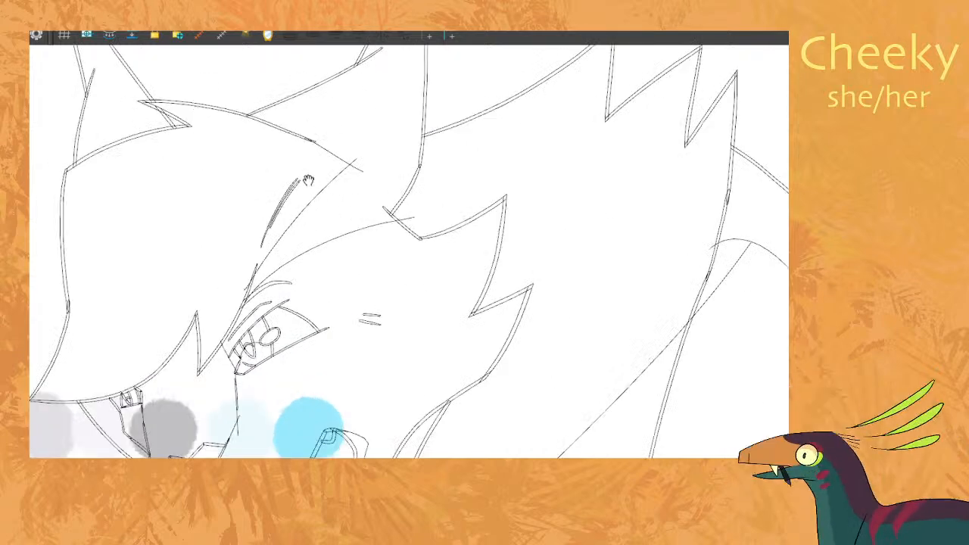
{"action": "mouse_move", "coordinate": [351, 157]}
{"action": "left_mouse_down"}
{"action": "mouse_move", "coordinate": [376, 201]}
{"action": "mouse_move", "coordinate": [382, 277]}
{"action": "left_mouse_up"}
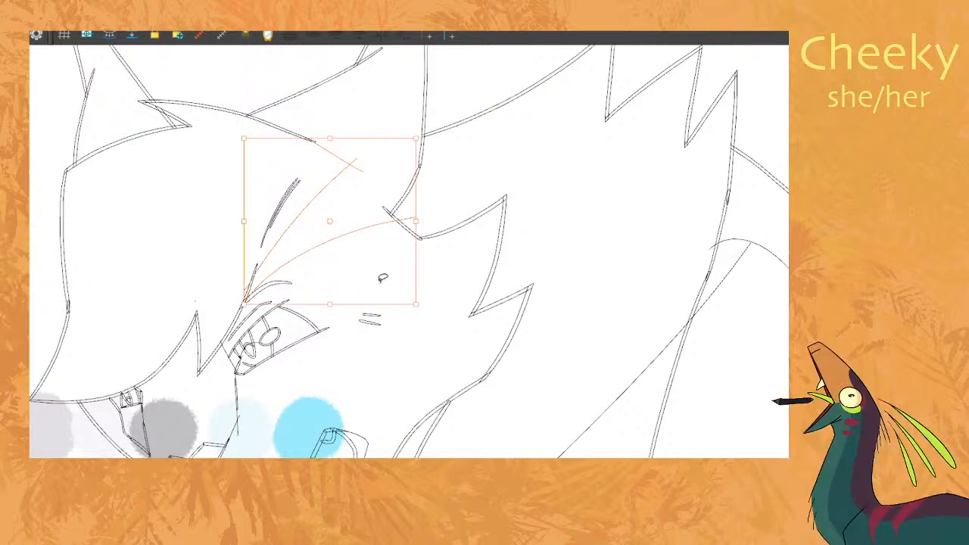
{"action": "key", "text": "period"}
{"action": "key", "text": "ctrl+v"}
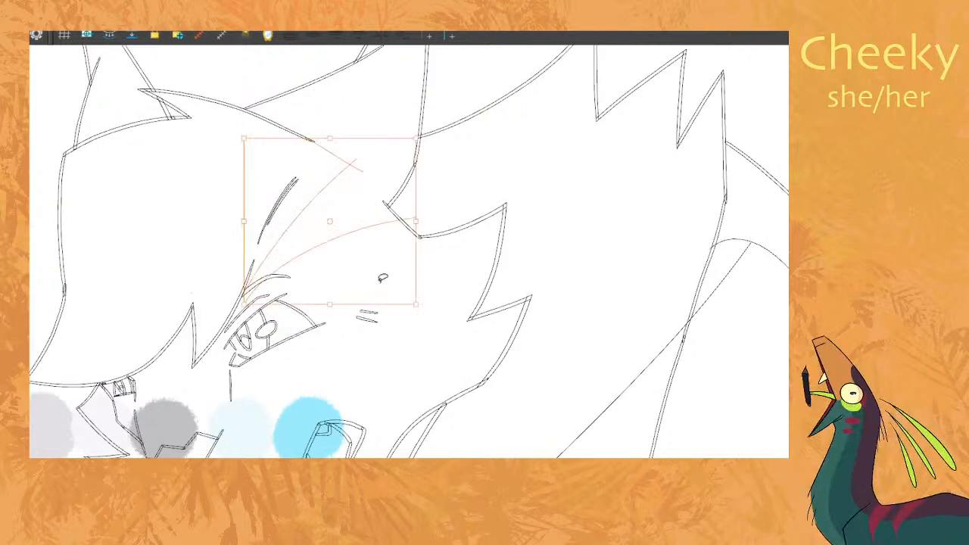
Nudge the upper ends of the copied forehead lines to fit the hair edge and compare them with the previous drawing.
{"action": "left_click_drag", "start_coordinate": [380, 137], "coordinate": [373, 136]}
{"action": "left_click_drag", "start_coordinate": [340, 168], "coordinate": [339, 164]}
{"action": "left_click", "coordinate": [494, 141]}
{"action": "key", "text": "comma"}
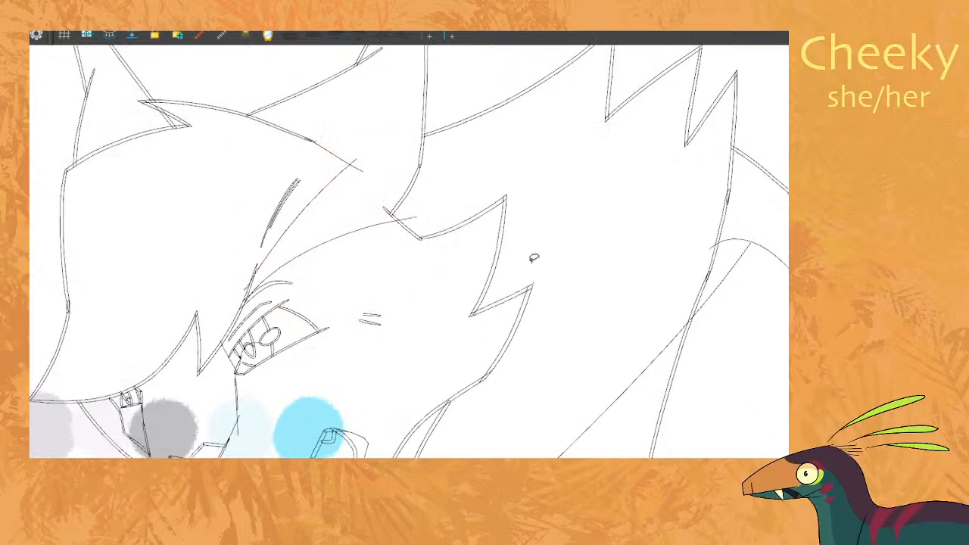
{"action": "key", "text": "period"}
{"action": "key", "text": "comma"}
{"action": "key", "text": "period"}
Extend the muzzle bridge line and the line below the near eye with thin strokes that cross, matching the previous drawing.
{"action": "mouse_move", "coordinate": [369, 406]}
{"action": "left_mouse_down"}
{"action": "mouse_move", "coordinate": [495, 285]}
{"action": "mouse_move", "coordinate": [522, 283]}
{"action": "left_mouse_up"}
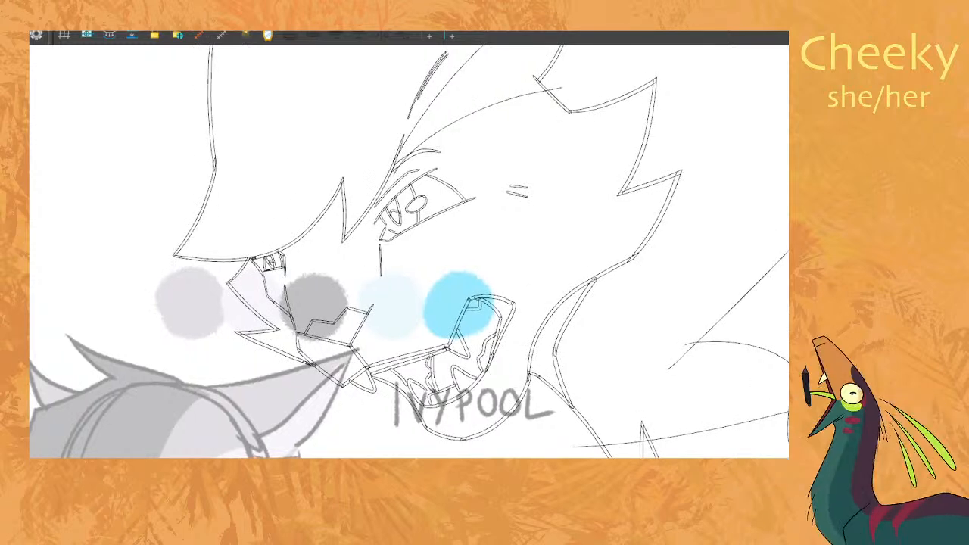
{"action": "key", "text": "2"}
{"action": "key", "text": "2"}
{"action": "key", "text": "comma"}
{"action": "key", "text": "period"}
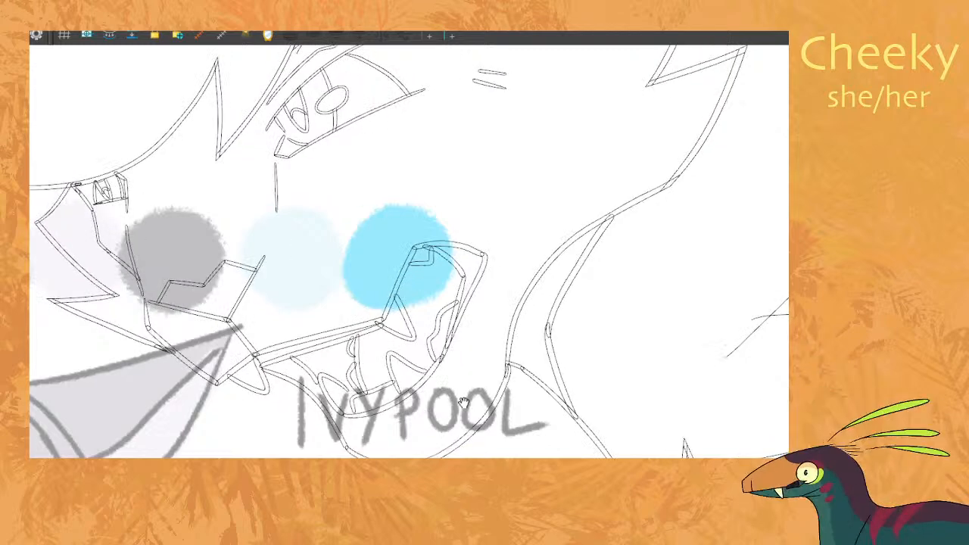
{"action": "key", "text": "comma"}
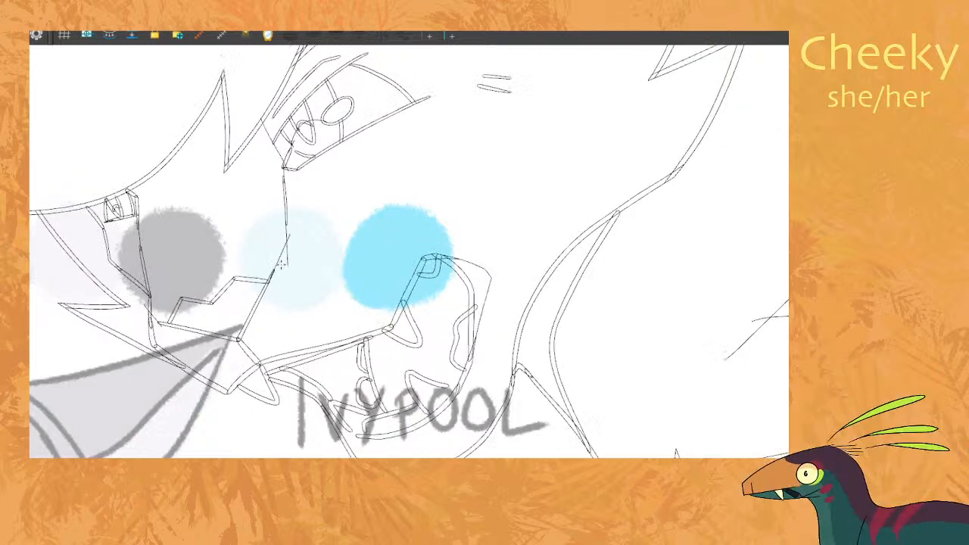
{"action": "key", "text": "period"}
{"action": "mouse_move", "coordinate": [264, 257]}
{"action": "left_mouse_down"}
{"action": "mouse_move", "coordinate": [287, 215]}
{"action": "mouse_move", "coordinate": [279, 261]}
{"action": "left_mouse_up"}
{"action": "key", "text": "comma"}
{"action": "key", "text": "period"}
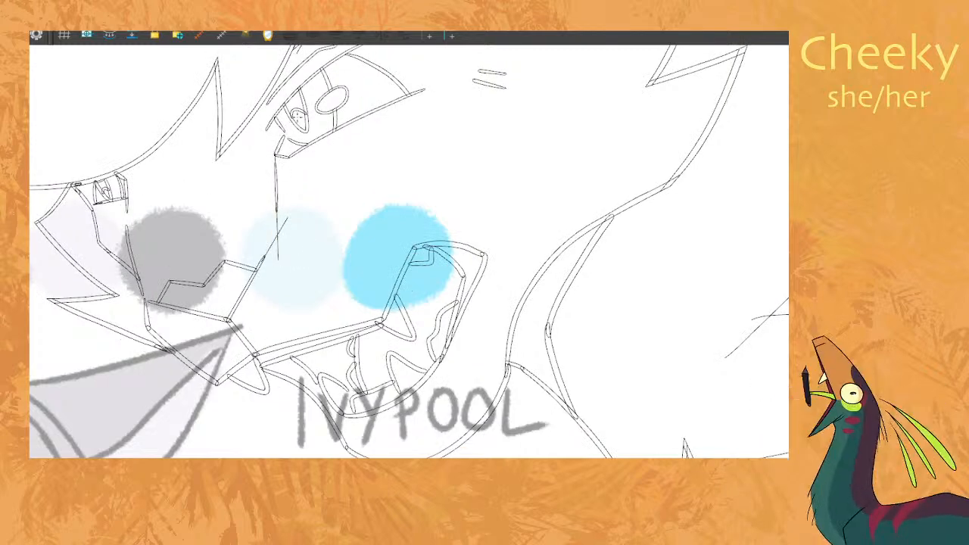
Draw a thin straight boundary line from the hair edge down to the near eye's inner corner.
{"action": "scroll", "coordinate": [320, 174], "scroll_direction": "up", "scroll_amount": 3}
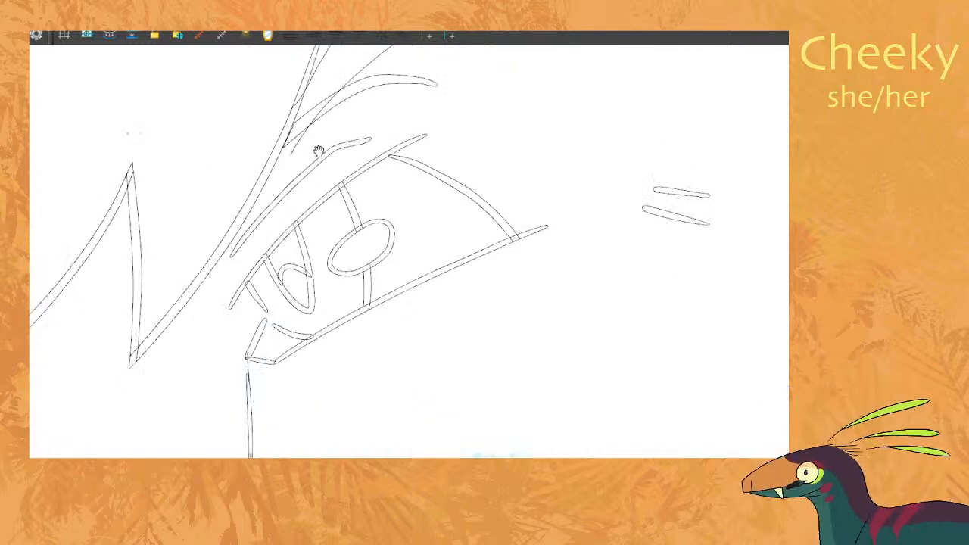
{"action": "key", "text": "comma"}
{"action": "key", "text": "period"}
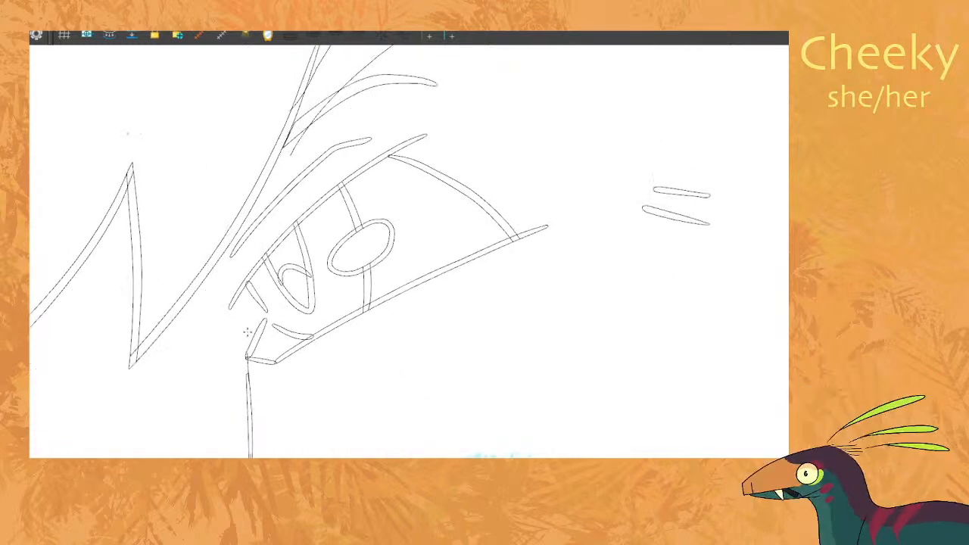
{"action": "key", "text": "comma"}
{"action": "key", "text": "period"}
{"action": "left_click_drag", "start_coordinate": [199, 261], "coordinate": [249, 353]}
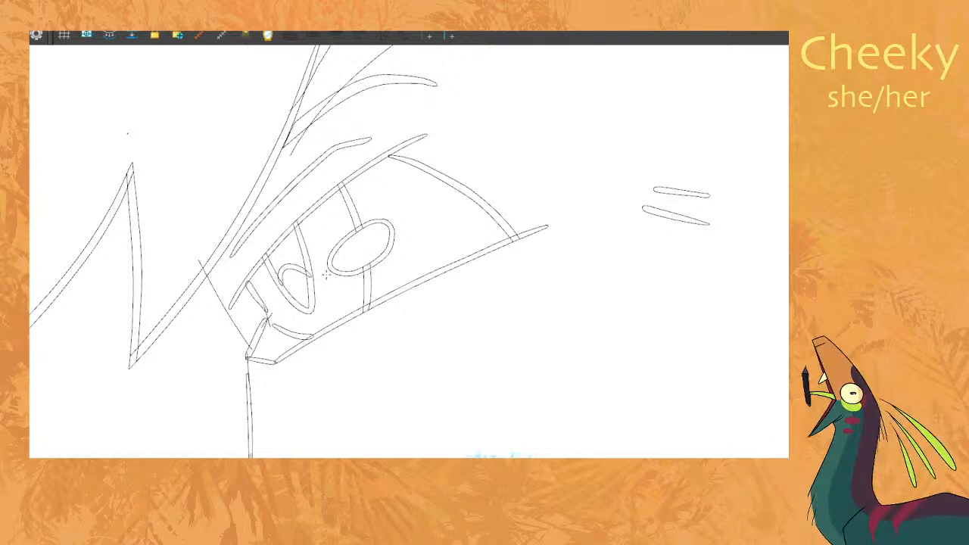
Draw a thin arc from the near eye's inner corner across the iris into the pupil, matching the neighbouring drawing.
{"action": "left_click_drag", "start_coordinate": [265, 317], "coordinate": [358, 259]}
{"action": "key", "text": "ctrl+z"}
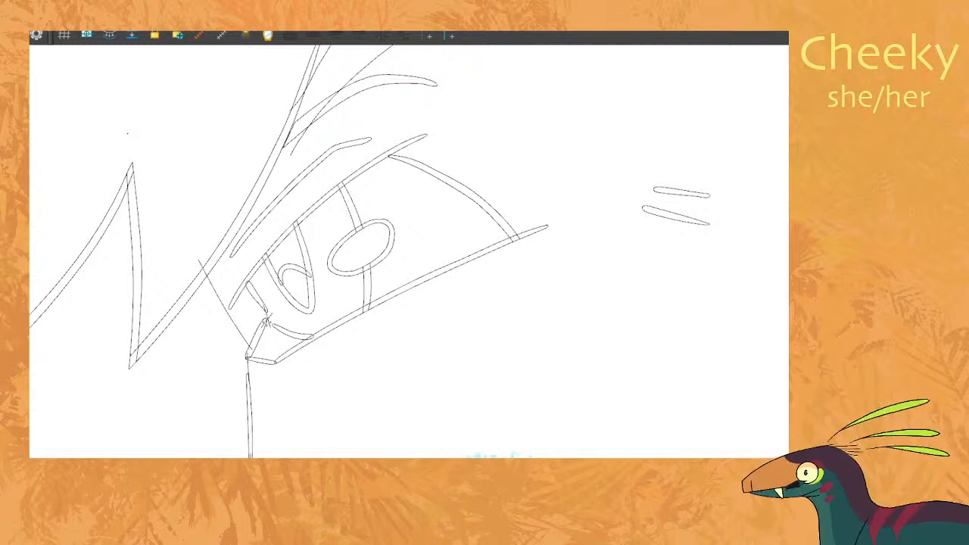
{"action": "mouse_move", "coordinate": [266, 312]}
{"action": "left_mouse_down"}
{"action": "mouse_move", "coordinate": [291, 277]}
{"action": "mouse_move", "coordinate": [352, 261]}
{"action": "left_mouse_up"}
{"action": "key", "text": "."}
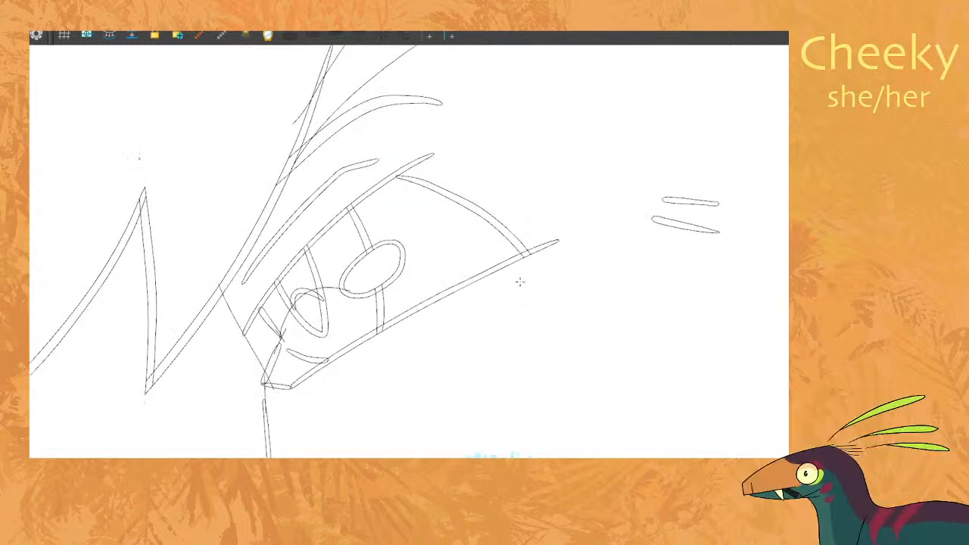
{"action": "key", "text": "."}
{"action": "key", "text": "."}
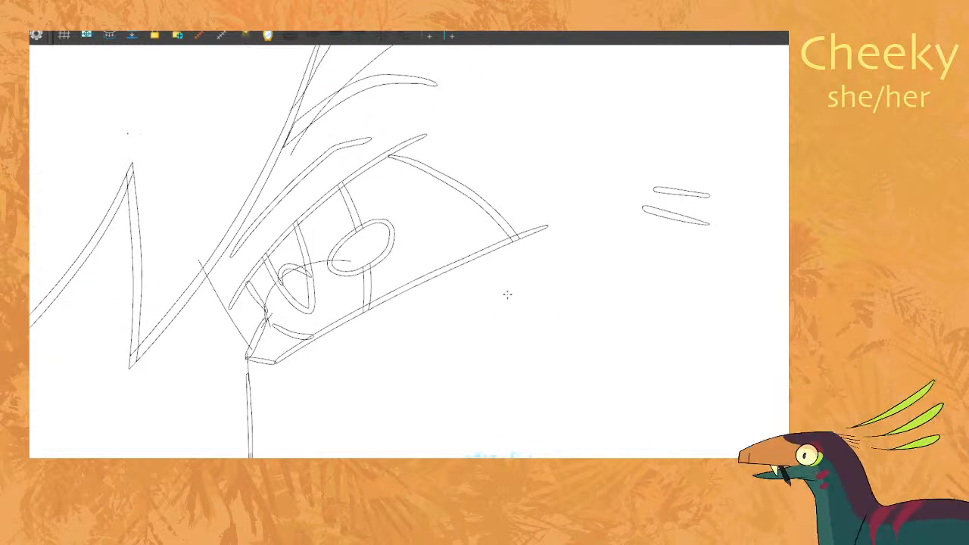
Close the gap in the line below the small far eye and add a thin arc across its iris, matching the neighbouring drawing.
{"action": "scroll", "coordinate": [502, 285], "scroll_direction": "down", "scroll_amount": 10}
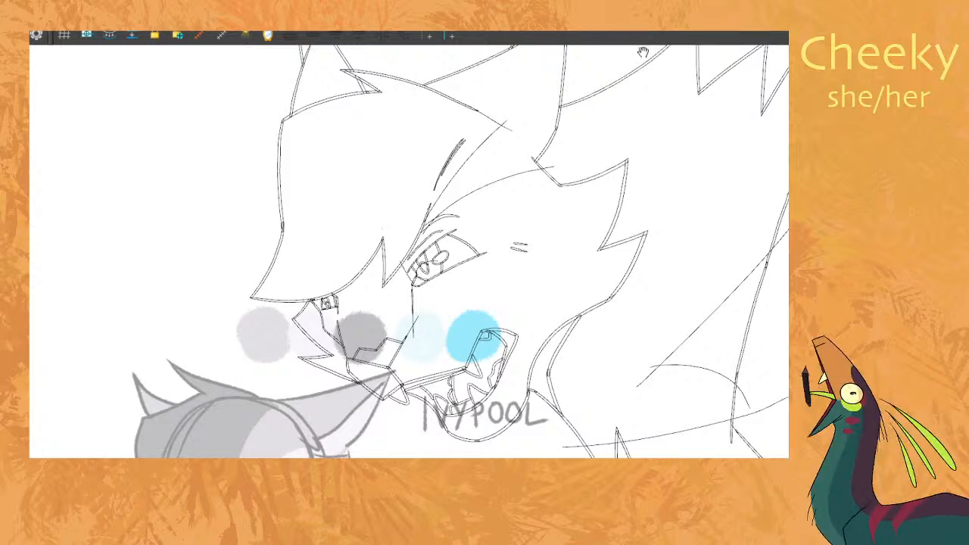
{"action": "scroll", "coordinate": [337, 345], "scroll_direction": "up", "scroll_amount": 5}
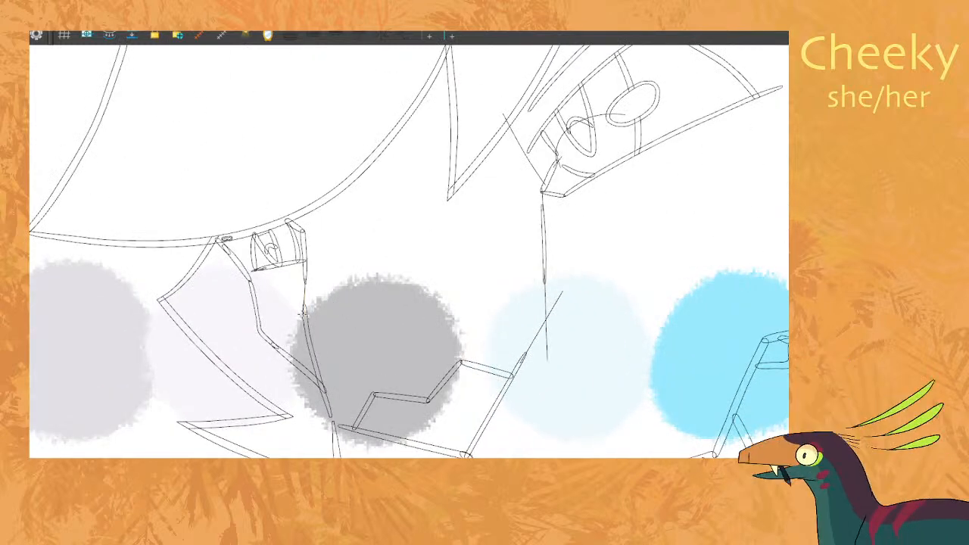
{"action": "scroll", "coordinate": [316, 308], "scroll_direction": "up", "scroll_amount": 1}
{"action": "key", "text": "comma"}
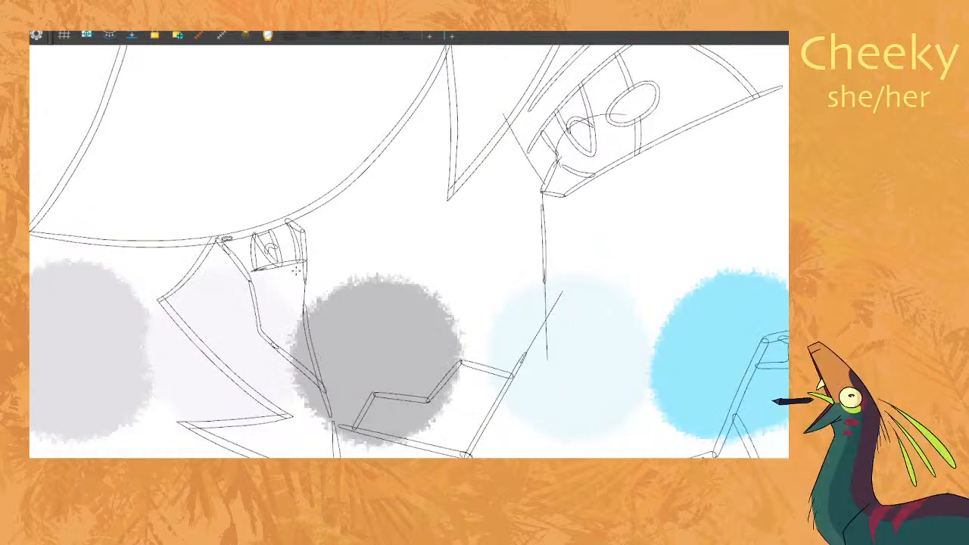
{"action": "key", "text": "period"}
{"action": "key", "text": "period"}
{"action": "key", "text": "comma"}
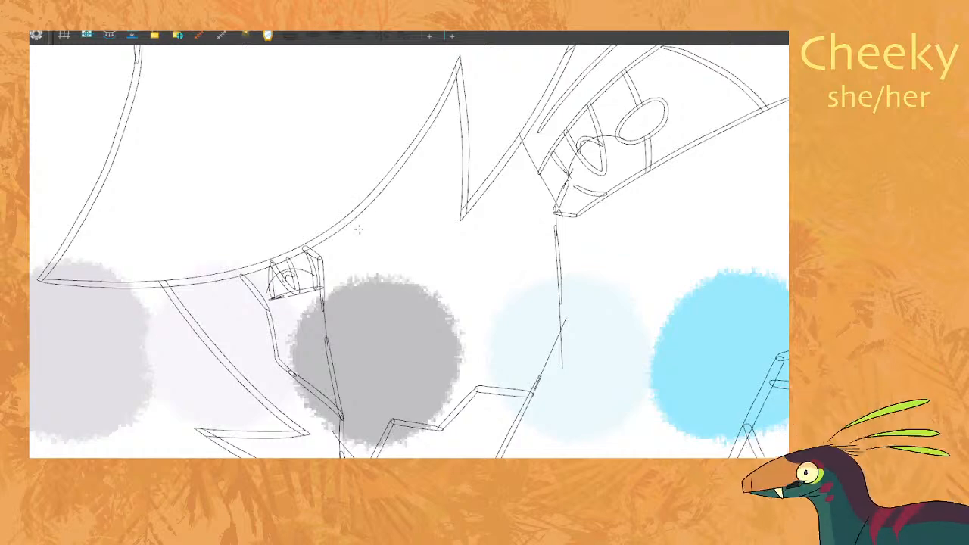
{"action": "key", "text": "comma"}
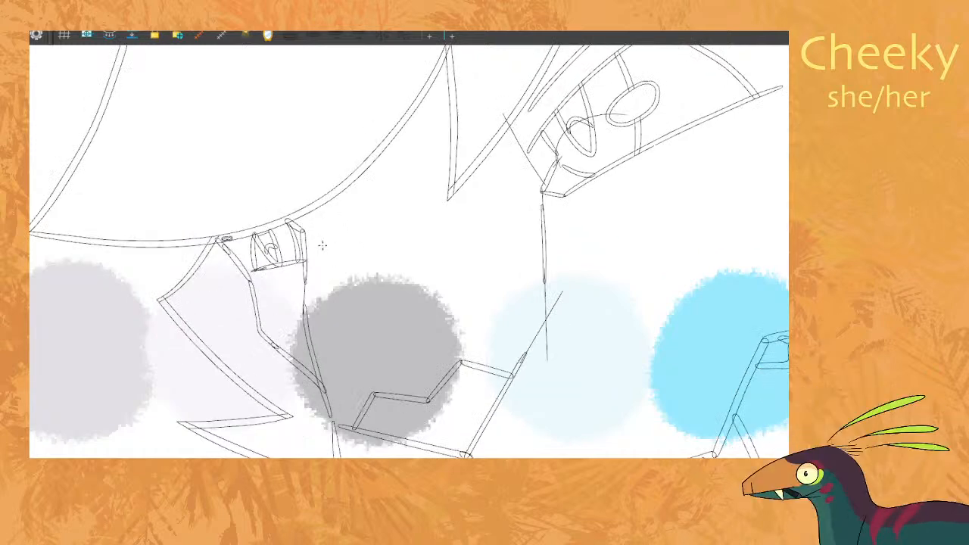
{"action": "key", "text": "period"}
{"action": "key", "text": "comma"}
{"action": "key", "text": "period"}
{"action": "key", "text": "comma"}
{"action": "key", "text": "period"}
{"action": "key", "text": "comma"}
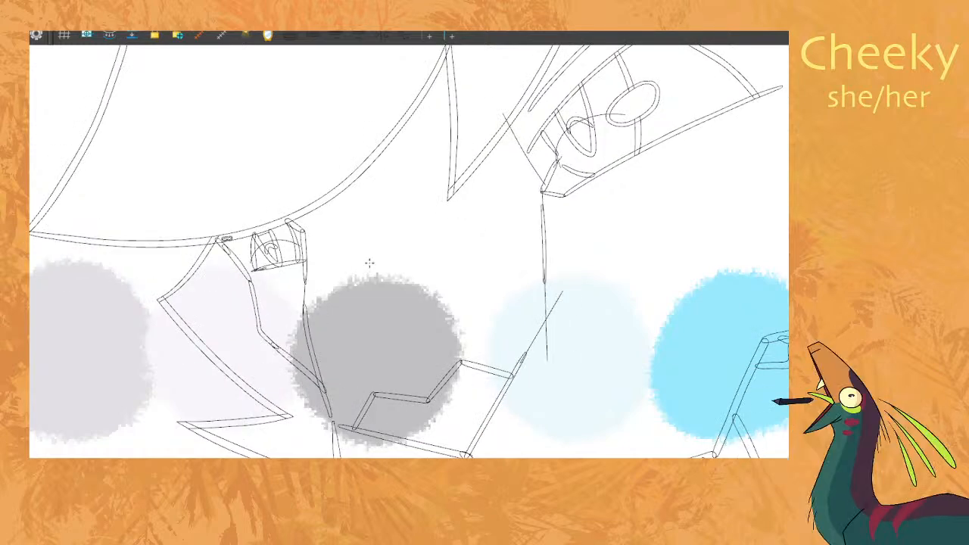
Flip through the closed-mouth and open-mouth drawings to check that the boundary lines stay consistent.
{"action": "scroll", "coordinate": [427, 241], "scroll_direction": "down", "scroll_amount": 7}
{"action": "left_click_drag", "start_coordinate": [462, 226], "coordinate": [410, 250]}
{"action": "key", "text": "period"}
{"action": "key", "text": "period"}
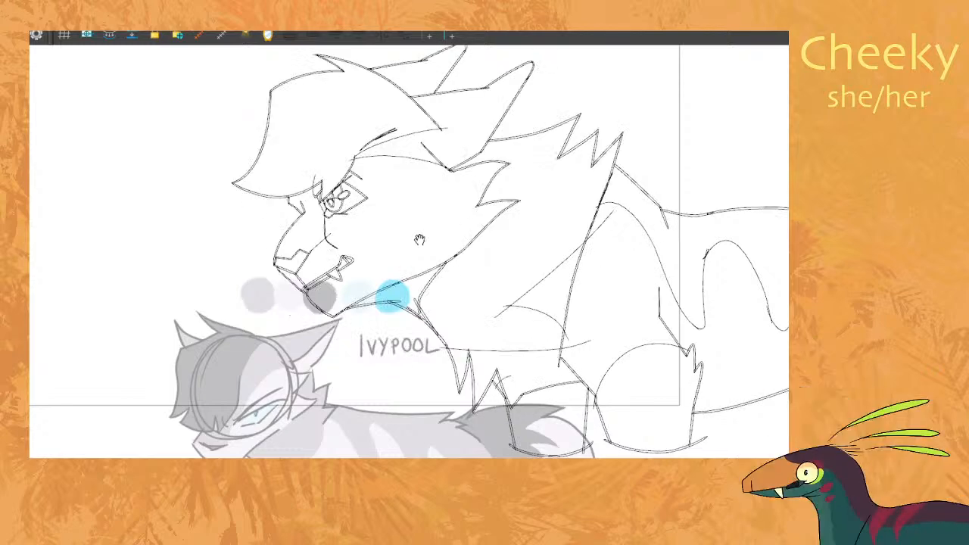
{"action": "key", "text": "period"}
{"action": "key", "text": "period"}
{"action": "key", "text": "comma"}
{"action": "key", "text": "period"}
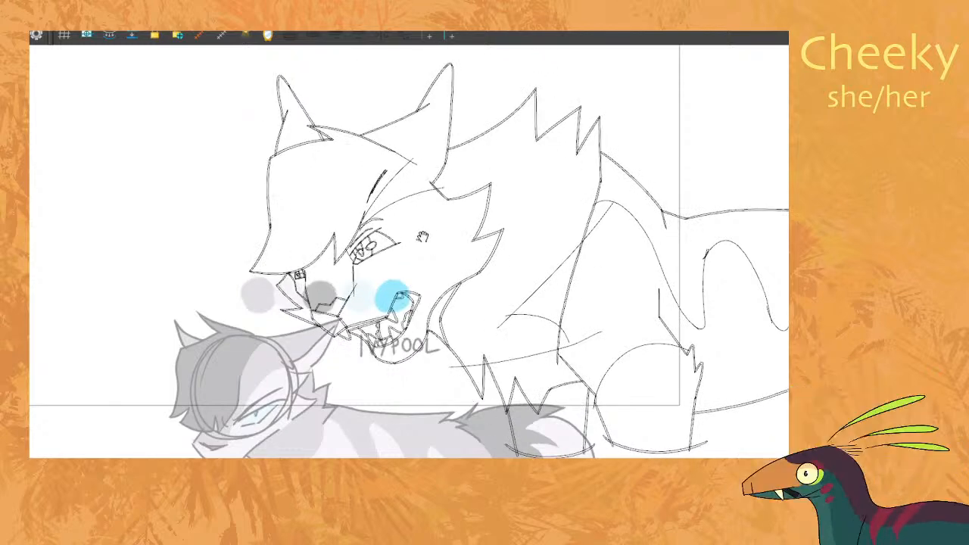
{"action": "key", "text": "comma"}
{"action": "key", "text": "period"}
{"action": "key", "text": "comma"}
{"action": "key", "text": "period"}
{"action": "key", "text": "comma"}
{"action": "key", "text": "period"}
{"action": "key", "text": "comma"}
{"action": "key", "text": "period"}
{"action": "key", "text": "comma"}
{"action": "key", "text": "period"}
{"action": "key", "text": "comma"}
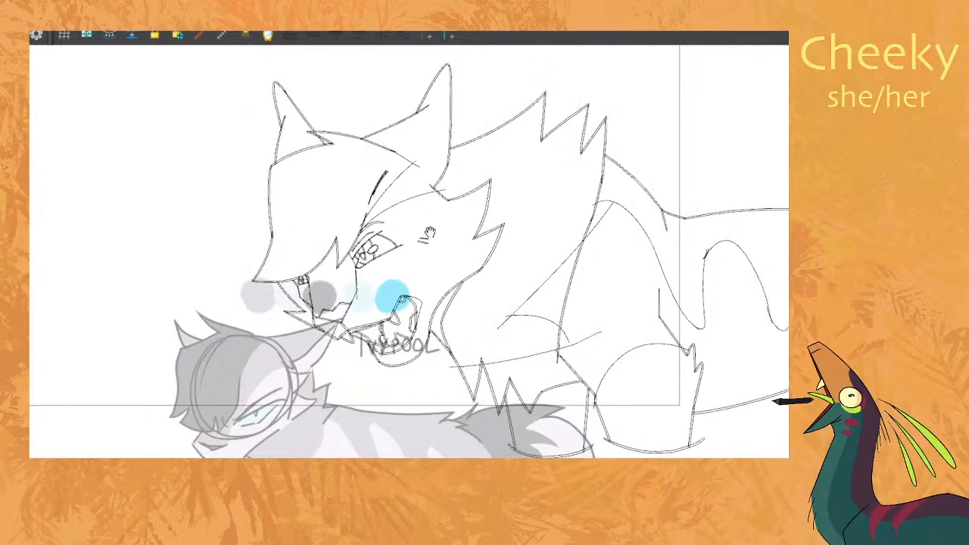
Draw a thin arc across the iris to the pupil in the wide open-mouth drawing's eye.
{"action": "key", "text": "period"}
{"action": "key", "text": "period"}
{"action": "scroll", "coordinate": [388, 180], "scroll_direction": "up", "scroll_amount": 10}
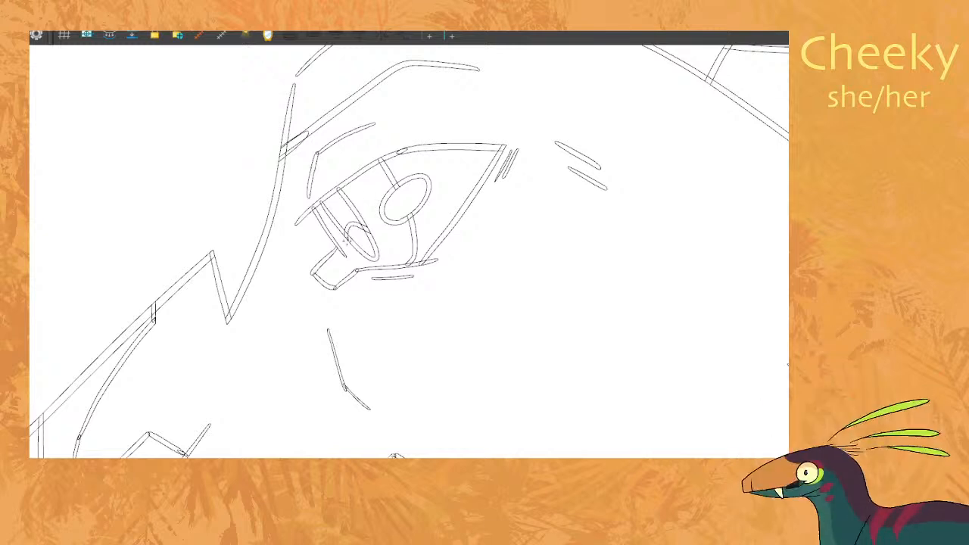
{"action": "left_click_drag", "start_coordinate": [337, 230], "coordinate": [408, 201]}
{"action": "key", "text": "comma"}
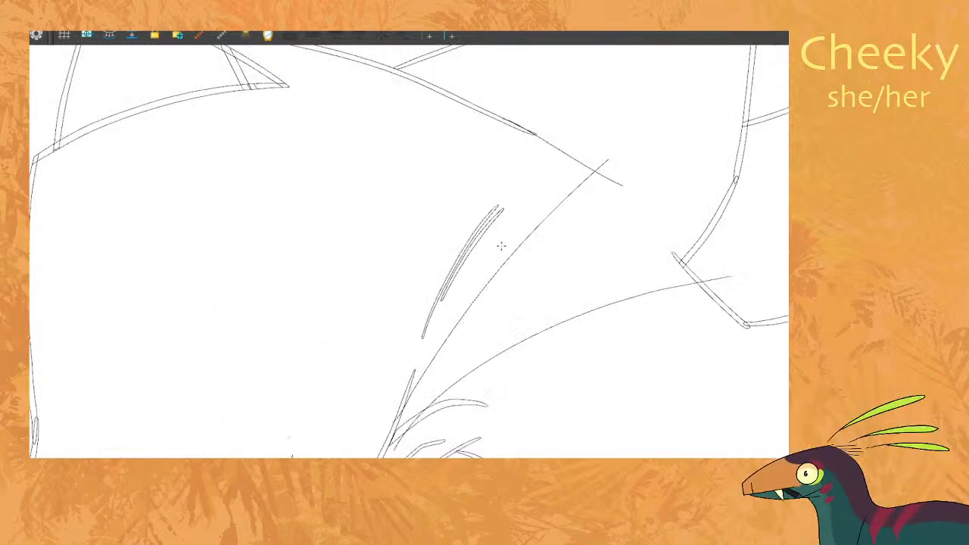
{"action": "key", "text": "period"}
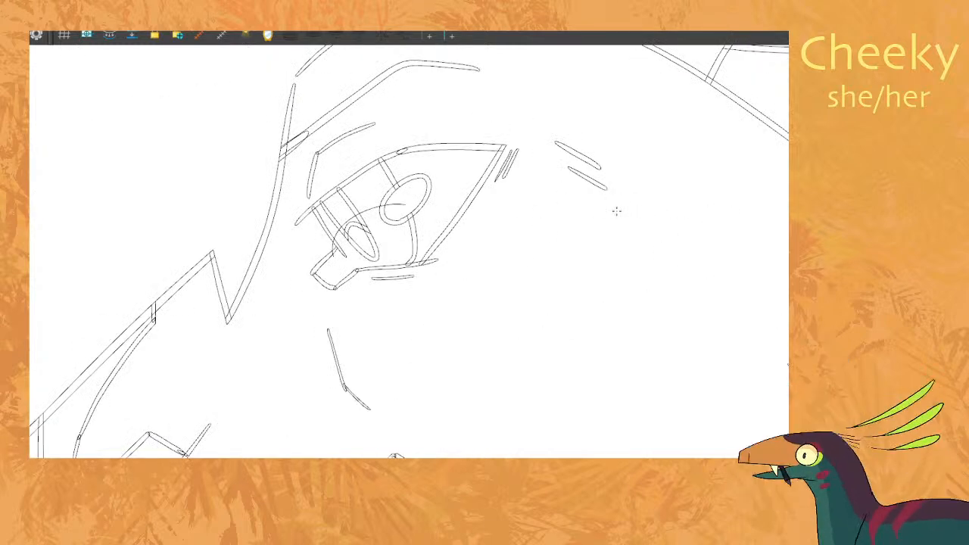
Draw a thin straight line from the nose's upper edge to the eye's inner corner in the wide open-mouth drawing.
{"action": "scroll", "coordinate": [494, 227], "scroll_direction": "down", "scroll_amount": 4}
{"action": "scroll", "coordinate": [436, 244], "scroll_direction": "up", "scroll_amount": 2}
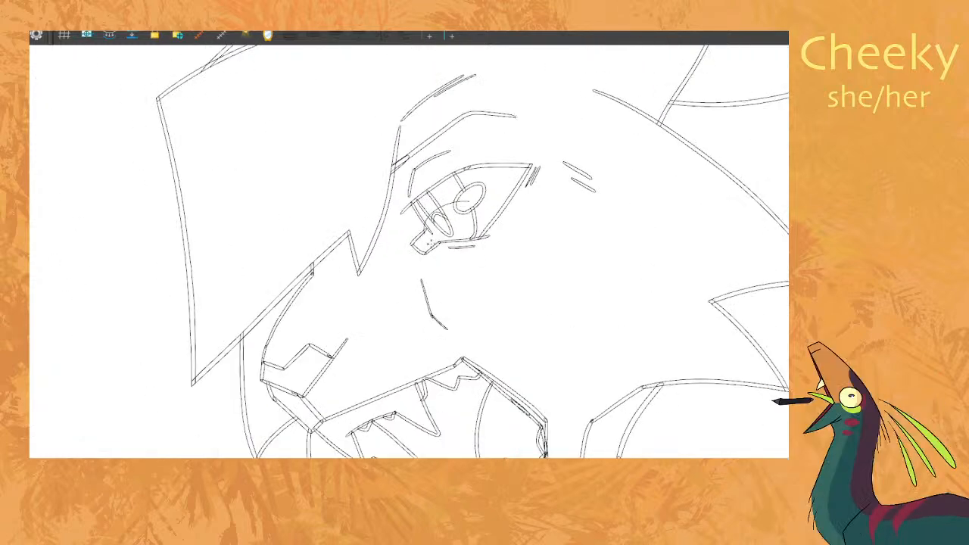
{"action": "mouse_move", "coordinate": [346, 341]}
{"action": "left_mouse_down"}
{"action": "mouse_move", "coordinate": [426, 277]}
{"action": "mouse_move", "coordinate": [417, 246]}
{"action": "left_mouse_up"}
{"action": "scroll", "coordinate": [455, 178], "scroll_direction": "down", "scroll_amount": 5}
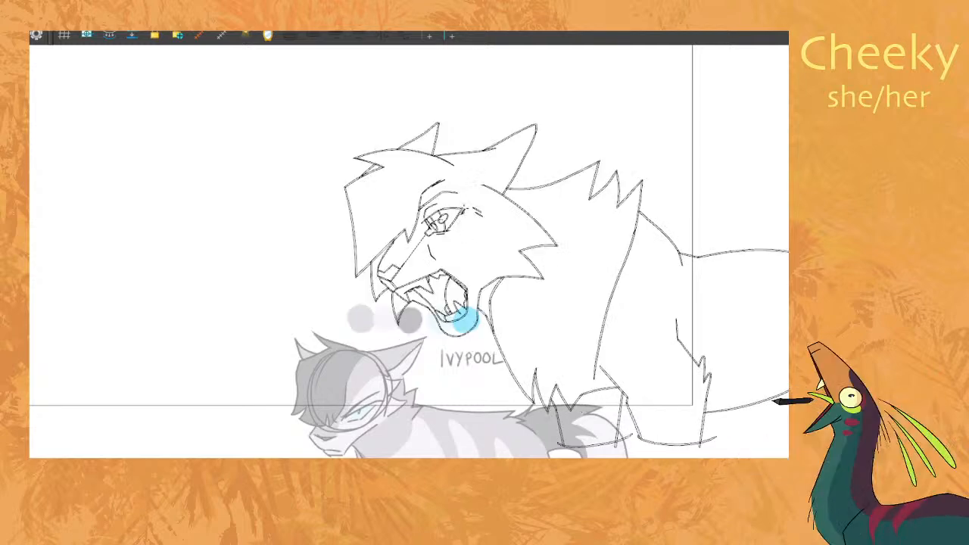
Add a thin extension to the hair's rear edge and a crossing forehead line in the wide open-mouth drawing, comparing with the neighbouring drawing.
{"action": "scroll", "coordinate": [451, 250], "scroll_direction": "down", "scroll_amount": 1}
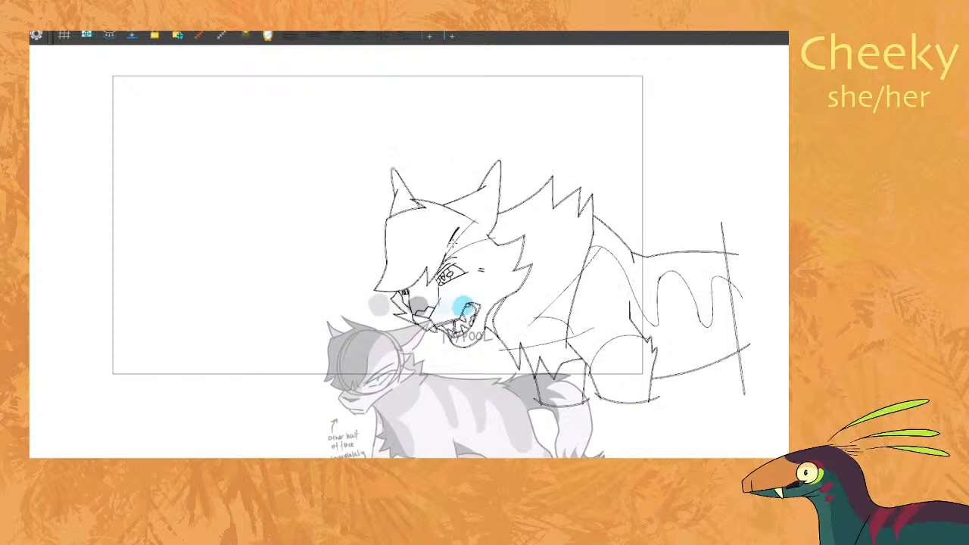
{"action": "scroll", "coordinate": [460, 259], "scroll_direction": "up", "scroll_amount": 4}
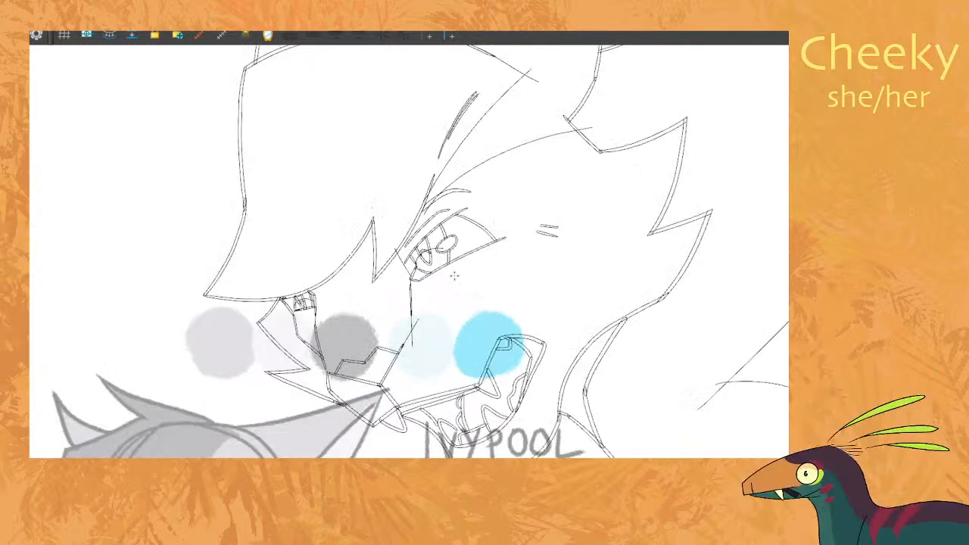
{"action": "scroll", "coordinate": [455, 276], "scroll_direction": "down", "scroll_amount": 4}
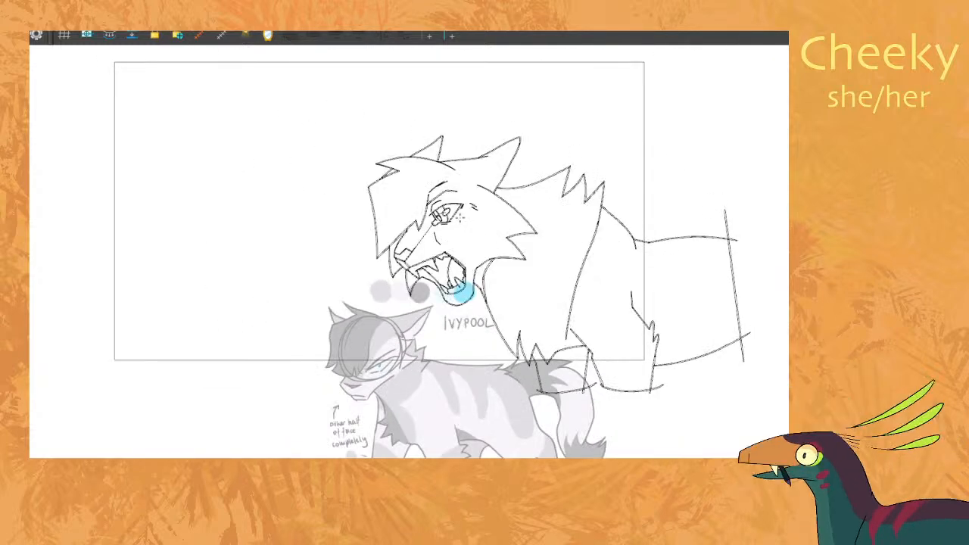
{"action": "scroll", "coordinate": [451, 178], "scroll_direction": "up", "scroll_amount": 5}
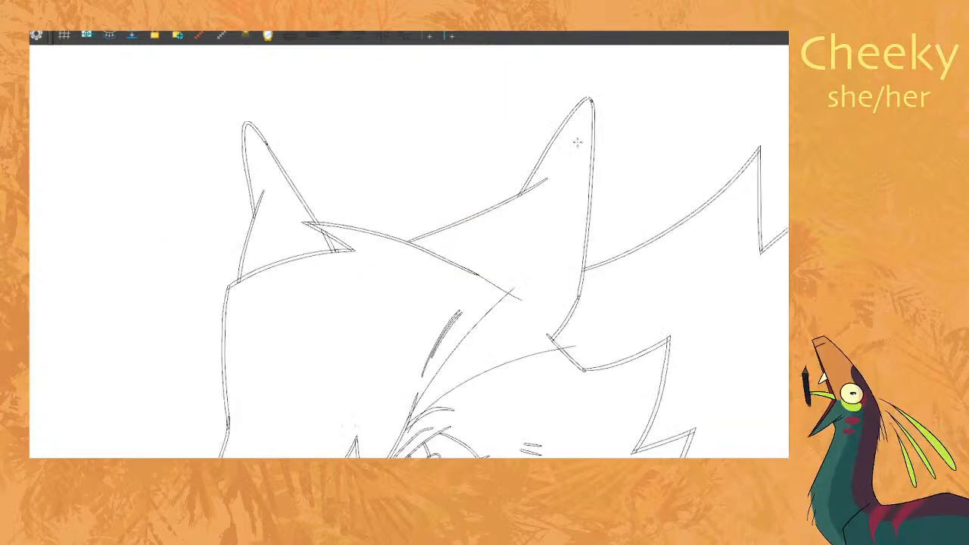
{"action": "left_click_drag", "start_coordinate": [441, 171], "coordinate": [486, 206]}
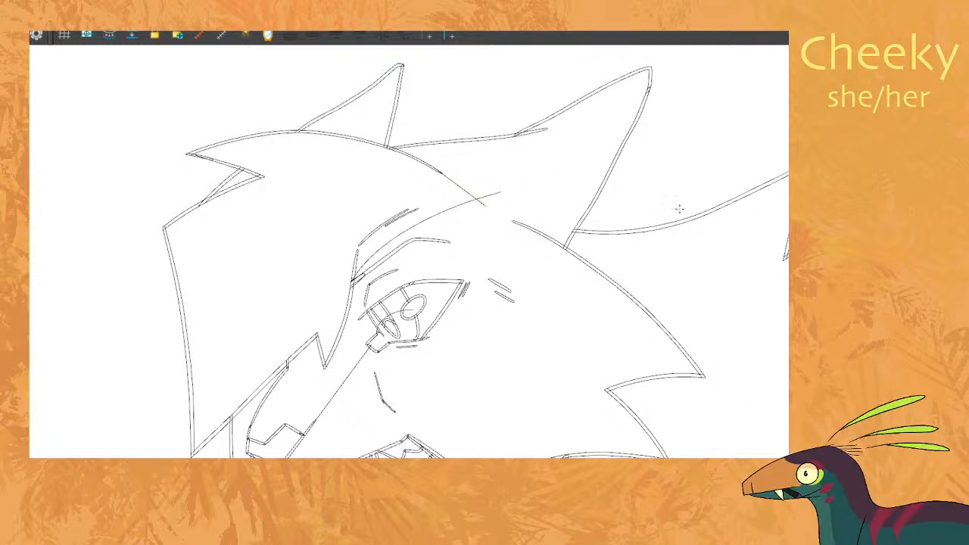
{"action": "key", "text": "g"}
{"action": "key", "text": "f"}
{"action": "key", "text": "g"}
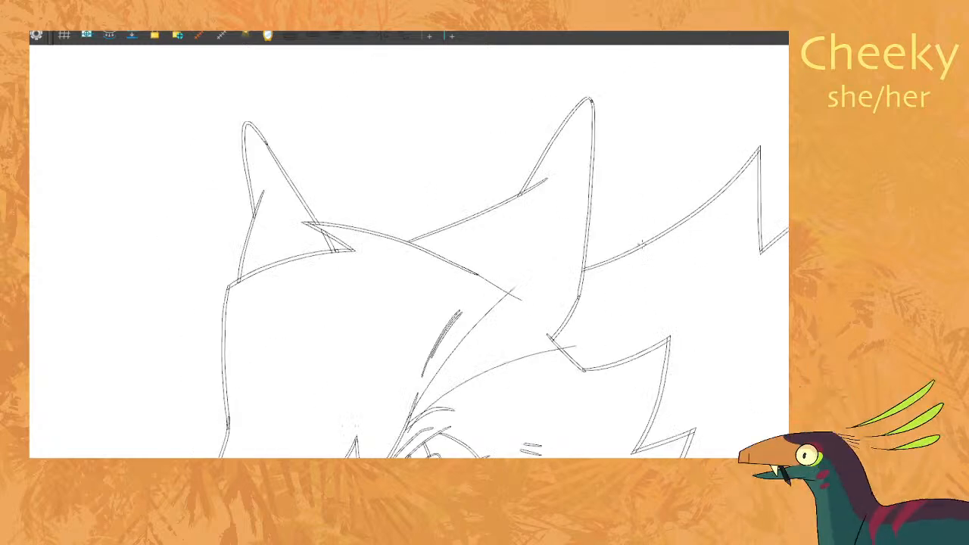
Draw a thin line from the upper eyelid crease to the cheek fur edge behind the eye in the wide open-mouth drawing.
{"action": "key", "text": "f"}
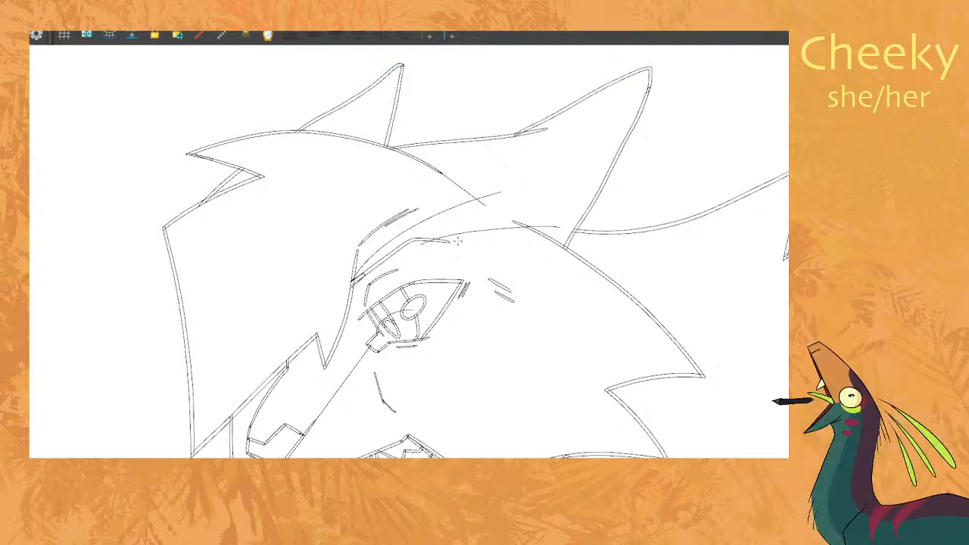
{"action": "left_click_drag", "start_coordinate": [446, 240], "coordinate": [560, 228]}
{"action": "key", "text": "1"}
{"action": "key", "text": "g"}
{"action": "key", "text": "f"}
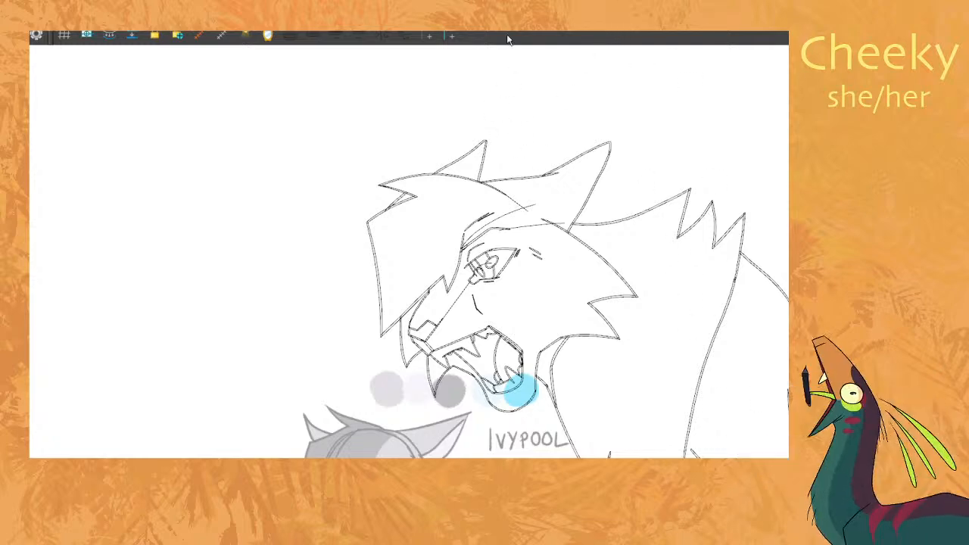
Copy the thin shoulder lines from the slightly open-mouth drawing into the wide open-mouth drawing, skewing their front end up and stretching it slightly forward.
{"action": "left_click_drag", "start_coordinate": [507, 176], "coordinate": [493, 149]}
{"action": "scroll", "coordinate": [471, 118], "scroll_direction": "down", "scroll_amount": 2}
{"action": "key", "text": "period"}
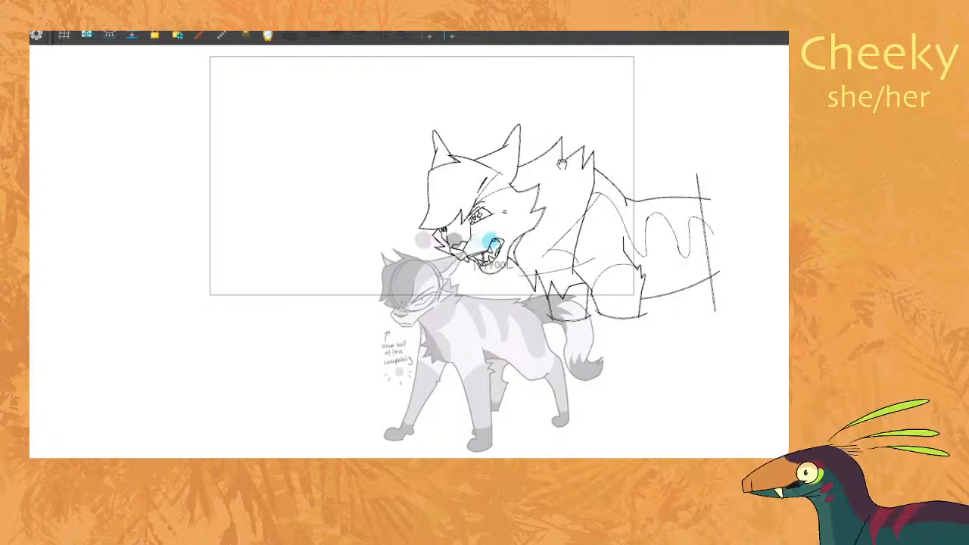
{"action": "key", "text": "comma"}
{"action": "key", "text": "period"}
{"action": "scroll", "coordinate": [566, 198], "scroll_direction": "up", "scroll_amount": 5}
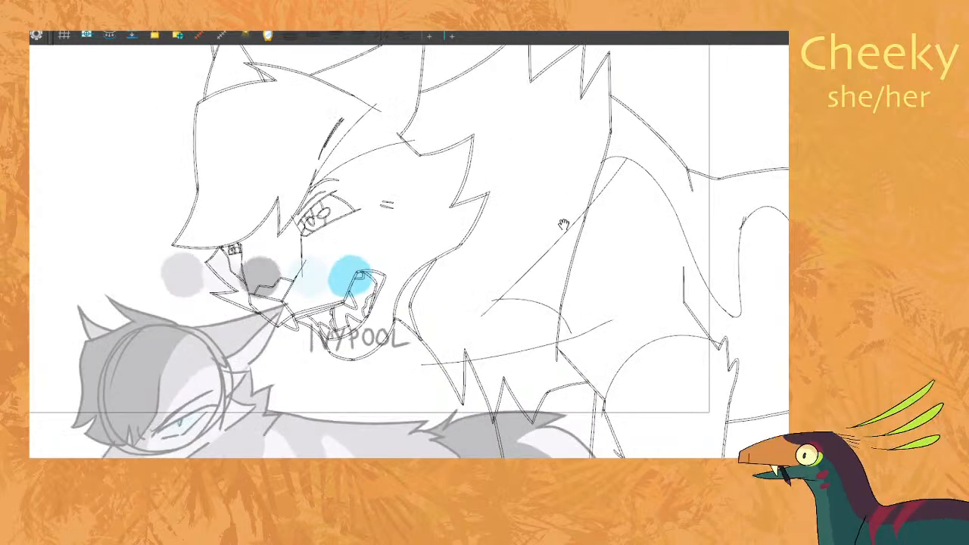
{"action": "left_click", "coordinate": [580, 209]}
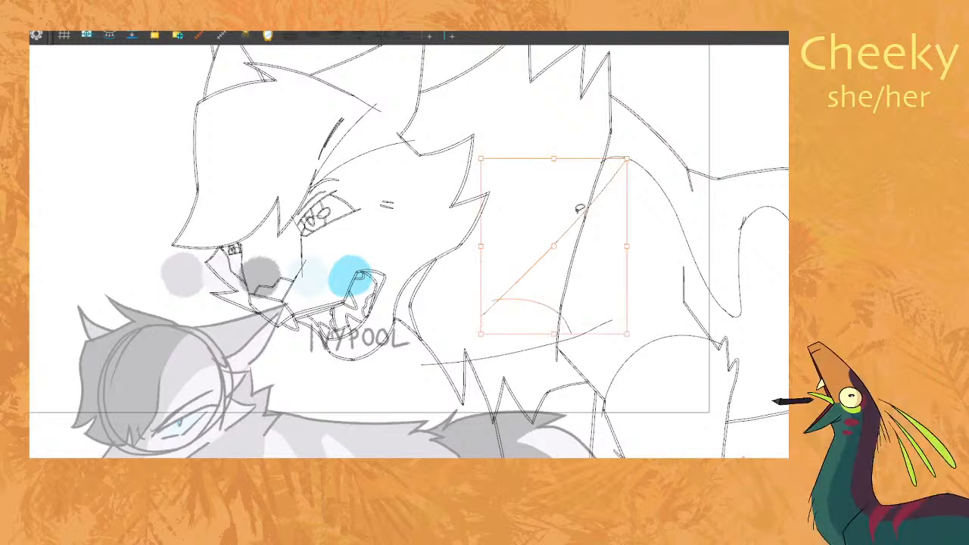
{"action": "key", "text": "period"}
{"action": "key", "text": "ctrl+v"}
{"action": "left_click_drag", "start_coordinate": [478, 300], "coordinate": [478, 281]}
{"action": "left_click_drag", "start_coordinate": [481, 243], "coordinate": [476, 243]}
{"action": "left_click", "coordinate": [758, 127]}
Flip between the slightly open-mouth and wide open-mouth drawings to compare the position of the shoulder lines.
{"action": "key", "text": "comma"}
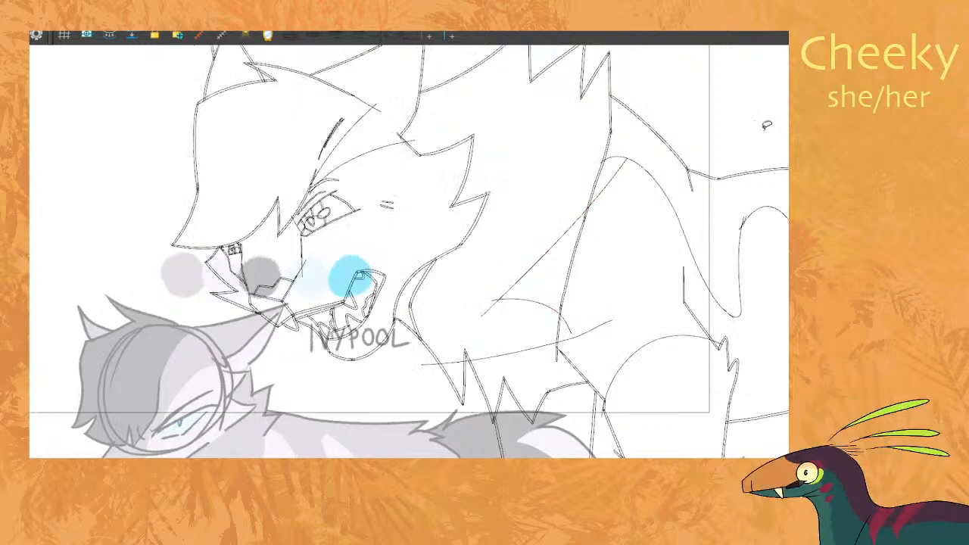
{"action": "key", "text": "period"}
{"action": "key", "text": "comma"}
{"action": "key", "text": "period"}
{"action": "key", "text": "comma"}
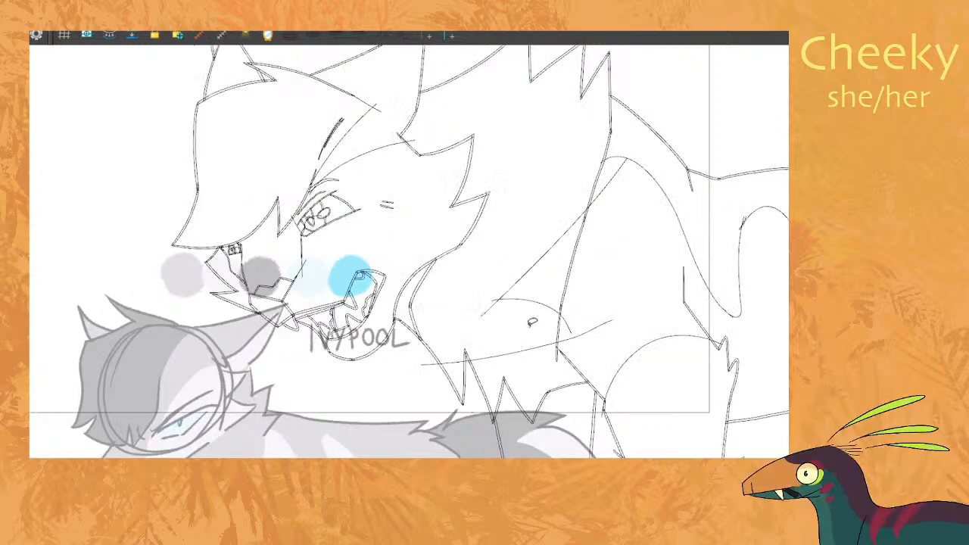
{"action": "key", "text": "period"}
{"action": "key", "text": "comma"}
{"action": "key", "text": "period"}
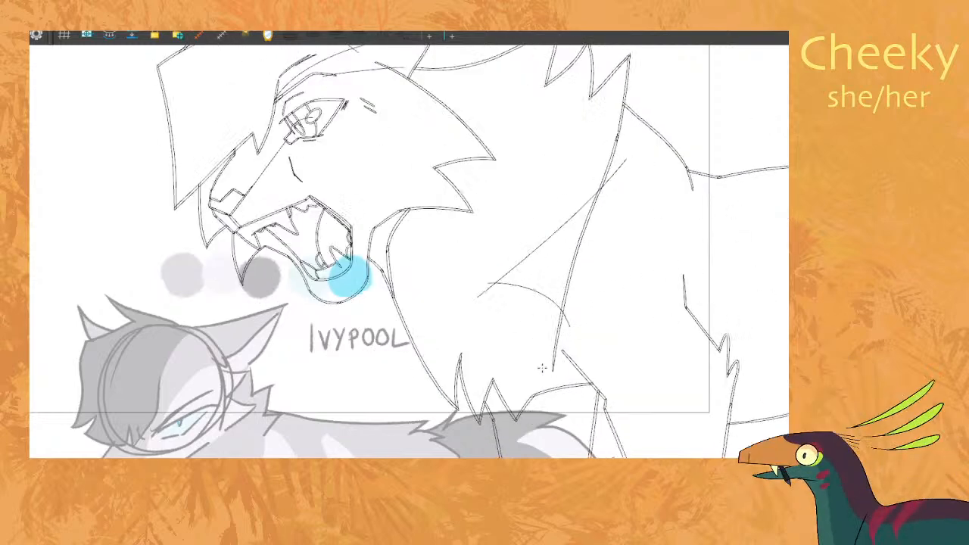
Draw a thin curved line across the lower chest from the throat edge to the shoulder in the wide open-mouth drawing, matching the neighbouring drawing.
{"action": "left_click_drag", "start_coordinate": [411, 355], "coordinate": [597, 350]}
{"action": "key", "text": "period"}
{"action": "key", "text": "comma"}
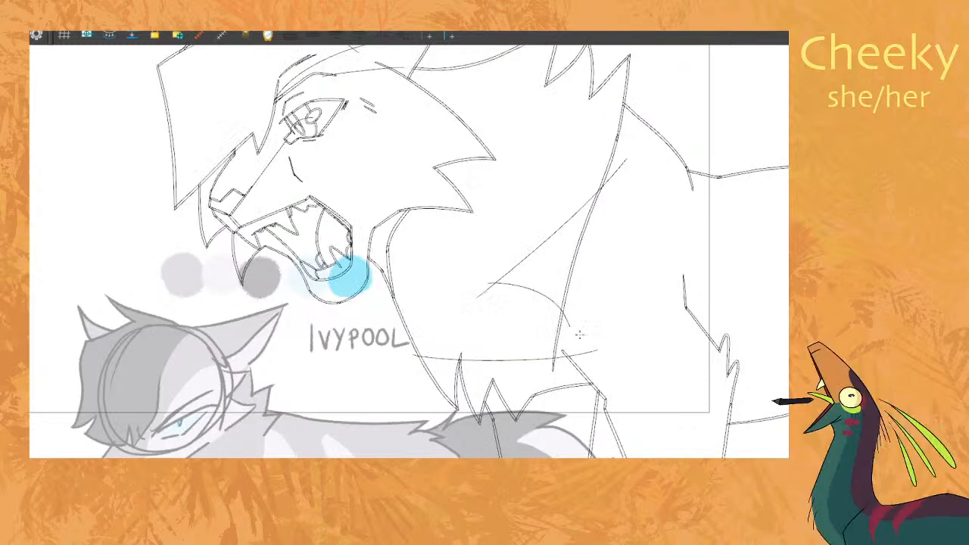
{"action": "key", "text": "period"}
{"action": "key", "text": "period"}
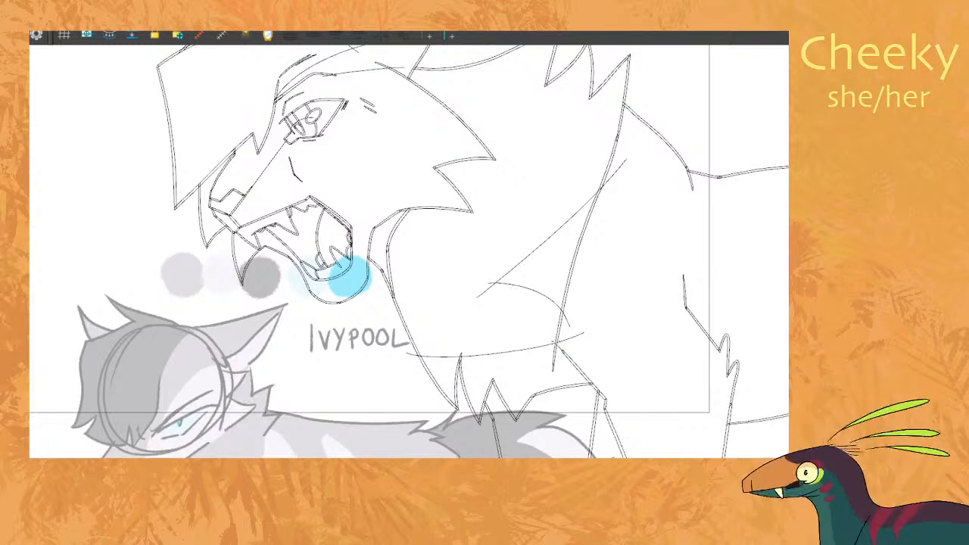
Pick out the thin arc across the far front leg's top in the closed-mouth drawing, separately from the chest fur lines.
{"action": "left_click_drag", "start_coordinate": [617, 298], "coordinate": [603, 285]}
{"action": "key", "text": "1"}
{"action": "left_click_drag", "start_coordinate": [690, 281], "coordinate": [640, 284]}
{"action": "key", "text": "period"}
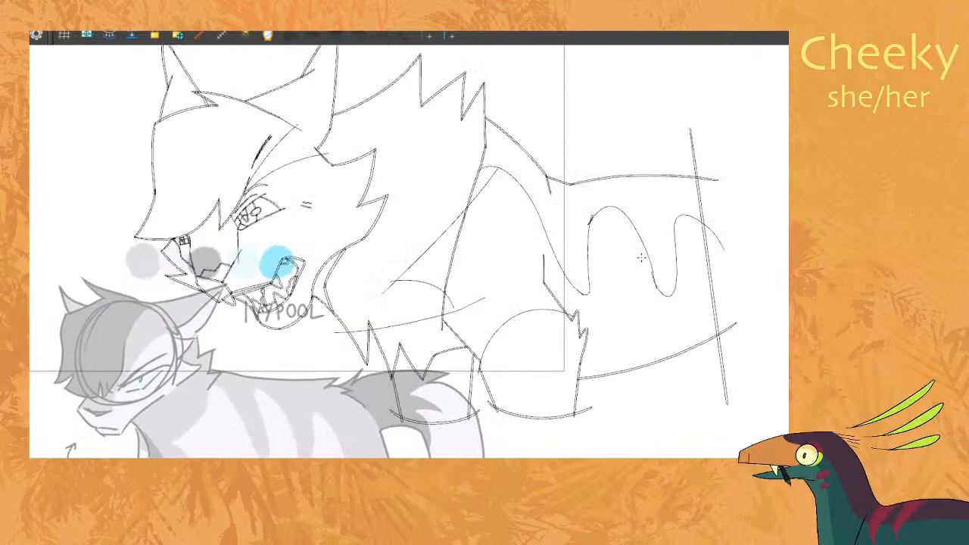
{"action": "key", "text": "period"}
{"action": "key", "text": "period"}
{"action": "key", "text": "period"}
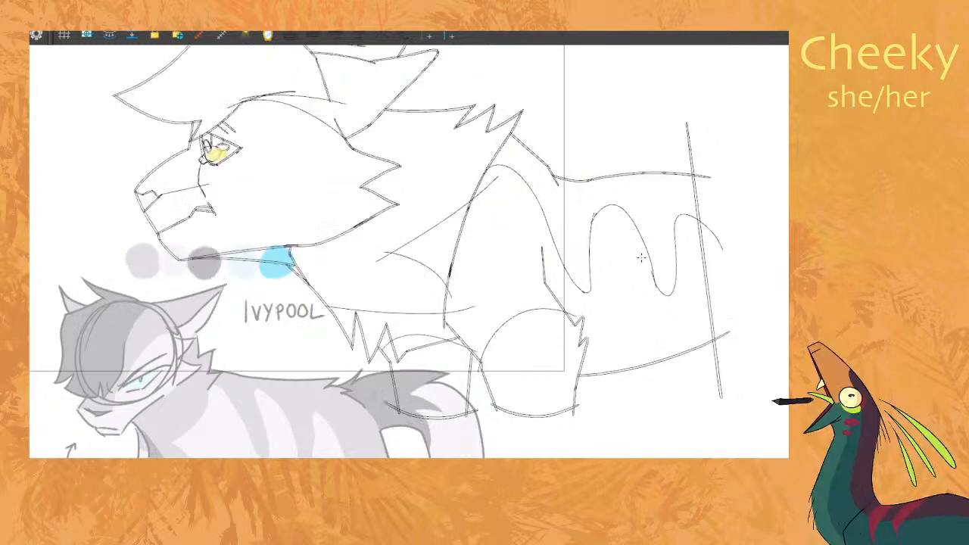
{"action": "left_click", "coordinate": [409, 339]}
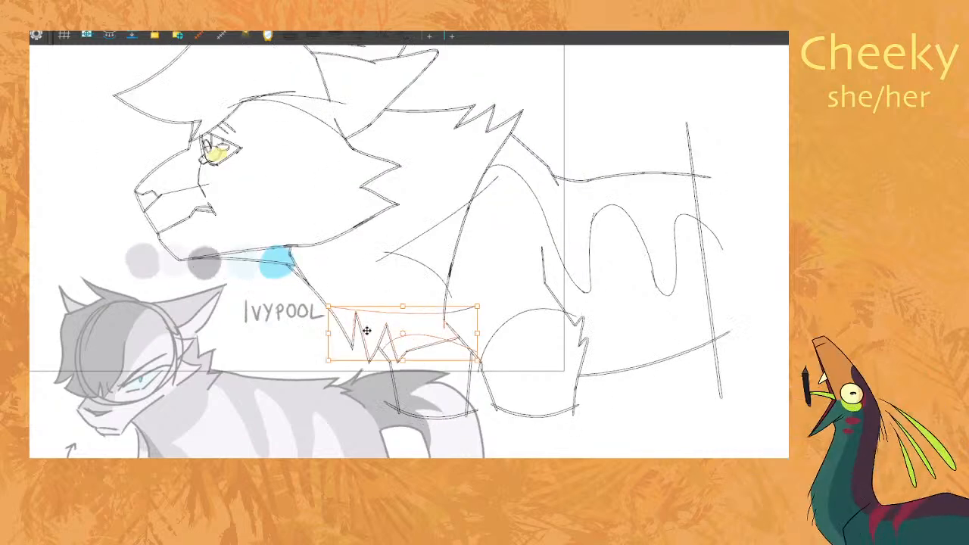
{"action": "left_click", "coordinate": [438, 342]}
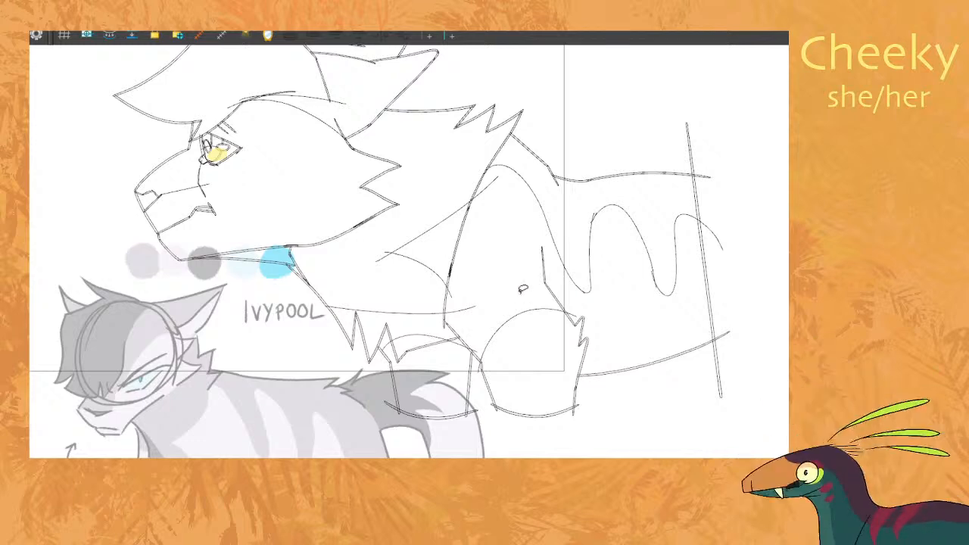
{"action": "scroll", "coordinate": [448, 380], "scroll_direction": "up", "scroll_amount": 3}
{"action": "left_click", "coordinate": [395, 205]}
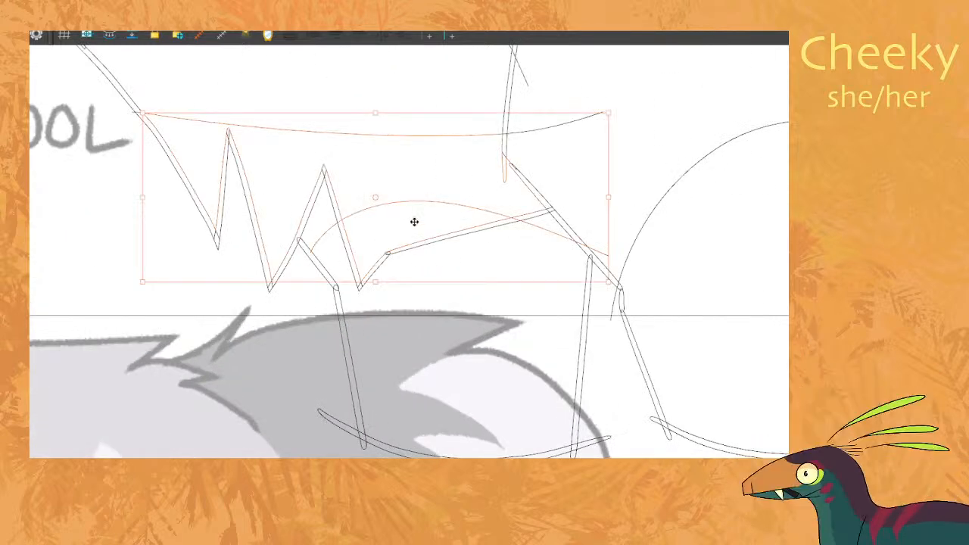
{"action": "left_click", "coordinate": [420, 203]}
{"action": "left_click", "coordinate": [444, 164]}
{"action": "scroll", "coordinate": [444, 162], "scroll_direction": "down", "scroll_amount": 6}
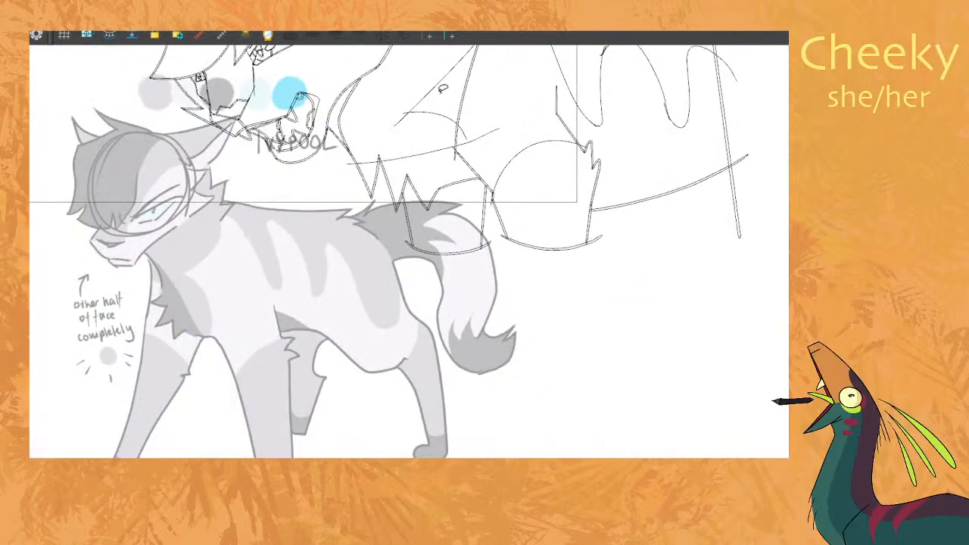
Try to paste the copied front leg line into the wide open-mouth drawing and the drawing after it.
{"action": "key", "text": "period"}
{"action": "key", "text": "period"}
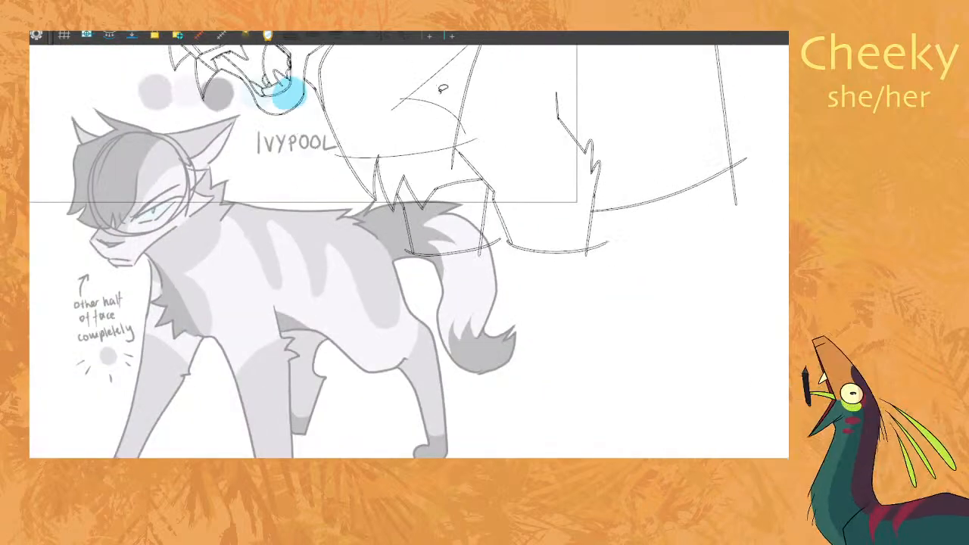
{"action": "key", "text": "period"}
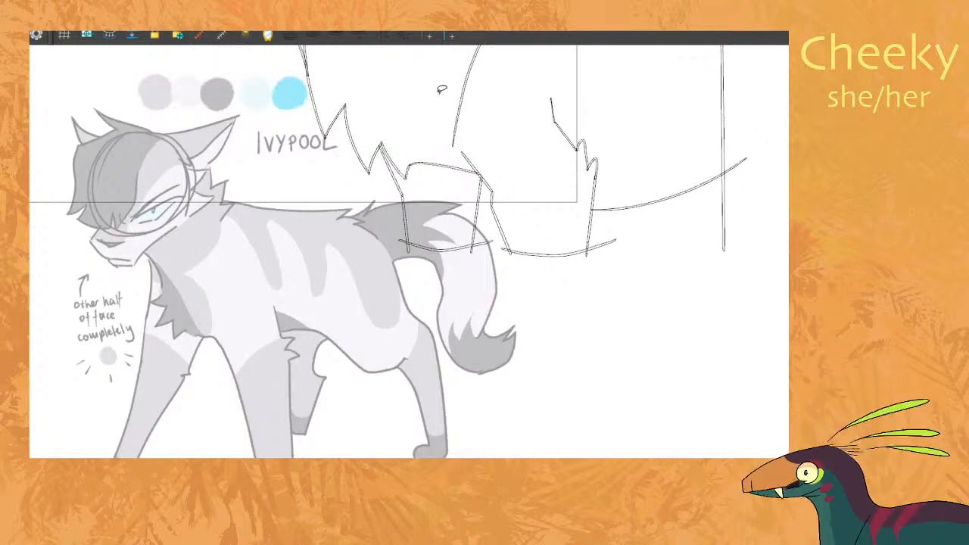
{"action": "key", "text": "comma"}
{"action": "key", "text": "ctrl+v"}
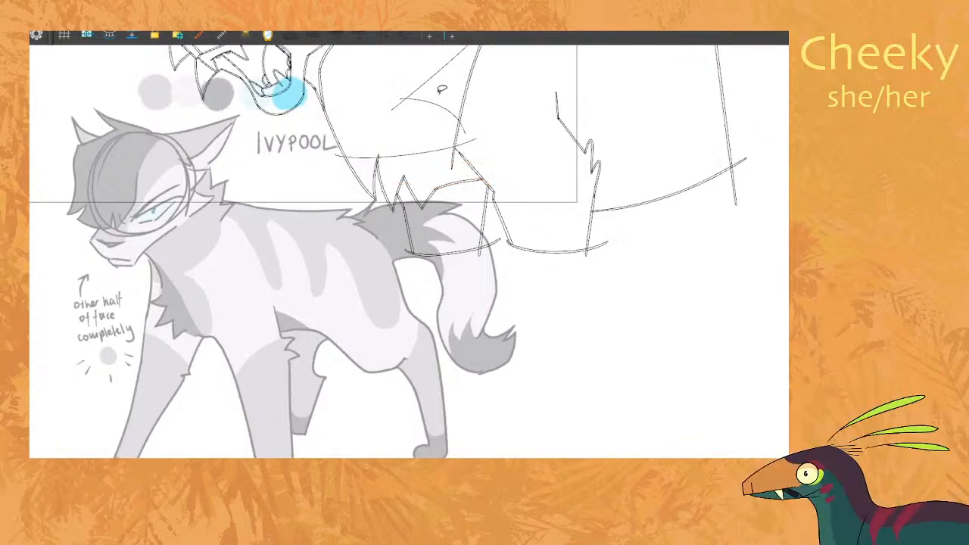
{"action": "key", "text": "period"}
{"action": "key", "text": "ctrl+v"}
{"action": "left_click", "coordinate": [555, 171]}
{"action": "left_click_drag", "start_coordinate": [551, 182], "coordinate": [459, 365]}
Copy the thin arc across the near front leg's top into the wide open-mouth drawing and compare it with the neighbouring drawings.
{"action": "key", "text": "comma"}
{"action": "key", "text": "comma"}
{"action": "key", "text": "period"}
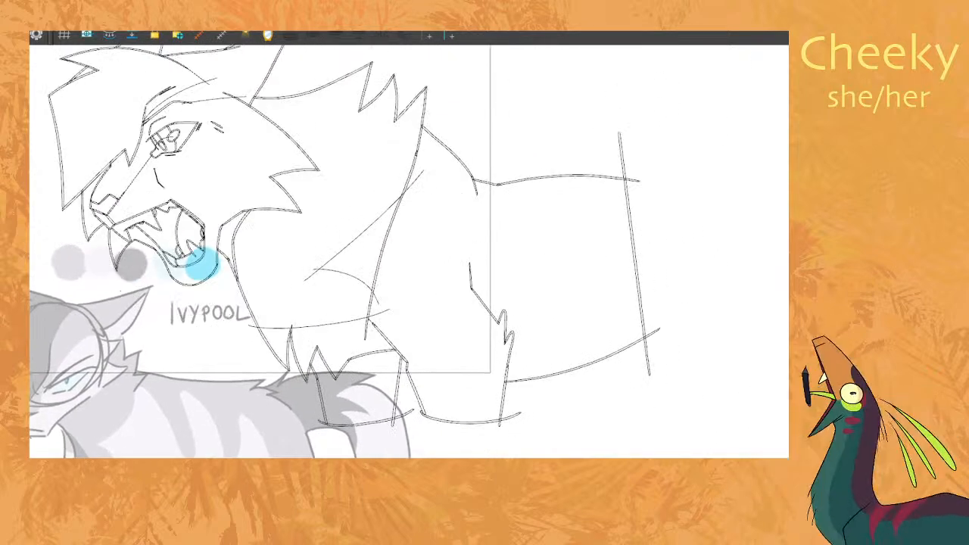
{"action": "key", "text": "period"}
{"action": "key", "text": "ctrl+v"}
{"action": "key", "text": "period"}
{"action": "key", "text": "ctrl+v"}
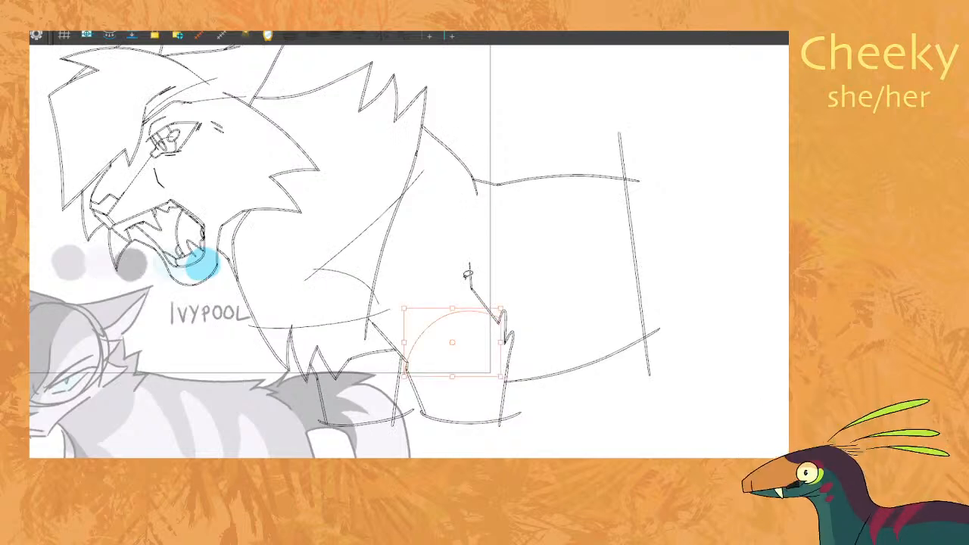
{"action": "left_click", "coordinate": [591, 267]}
{"action": "key", "text": "comma"}
{"action": "key", "text": "period"}
{"action": "key", "text": "period"}
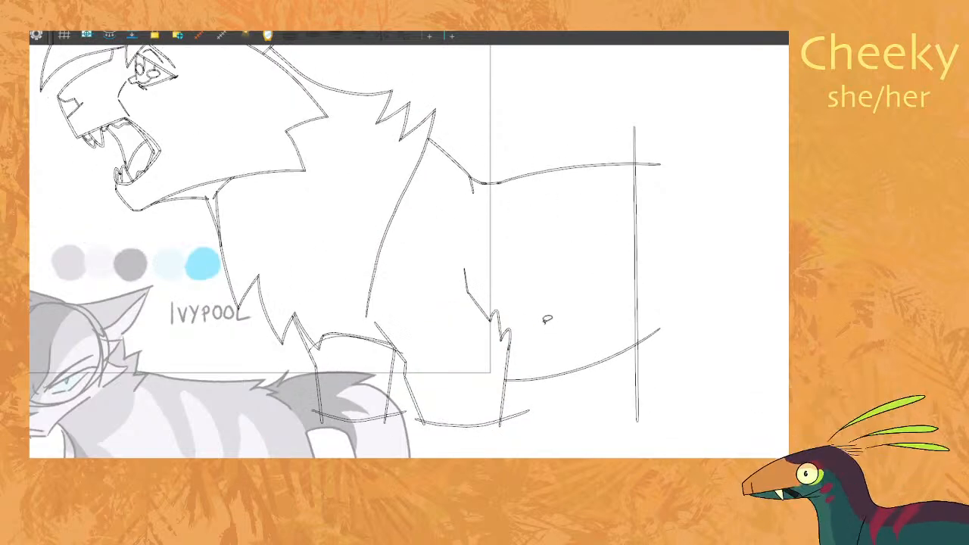
Try to copy the wavy flank stripe line from the slightly open-mouth drawing into the wide open-mouth drawing.
{"action": "key", "text": "comma"}
{"action": "key", "text": "comma"}
{"action": "mouse_move", "coordinate": [561, 304]}
{"action": "left_mouse_down"}
{"action": "mouse_move", "coordinate": [613, 223]}
{"action": "mouse_move", "coordinate": [470, 198]}
{"action": "mouse_move", "coordinate": [492, 283]}
{"action": "mouse_move", "coordinate": [569, 306]}
{"action": "left_mouse_up"}
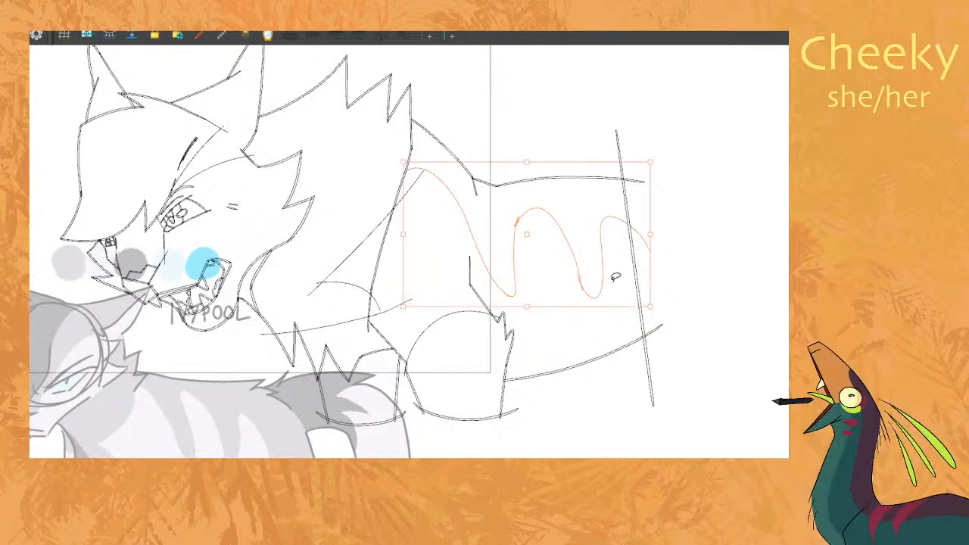
{"action": "key", "text": "ctrl+c"}
{"action": "key", "text": "period"}
{"action": "key", "text": "ctrl+v"}
{"action": "left_click", "coordinate": [698, 236]}
{"action": "key", "text": "comma"}
{"action": "key", "text": "period"}
{"action": "key", "text": "comma"}
Try skewing the wavy stripe's front curve slightly upward in the slightly open-mouth drawing, comparing it with the next drawing.
{"action": "mouse_move", "coordinate": [622, 236]}
{"action": "left_mouse_down"}
{"action": "mouse_move", "coordinate": [515, 305]}
{"action": "mouse_move", "coordinate": [594, 229]}
{"action": "left_mouse_up"}
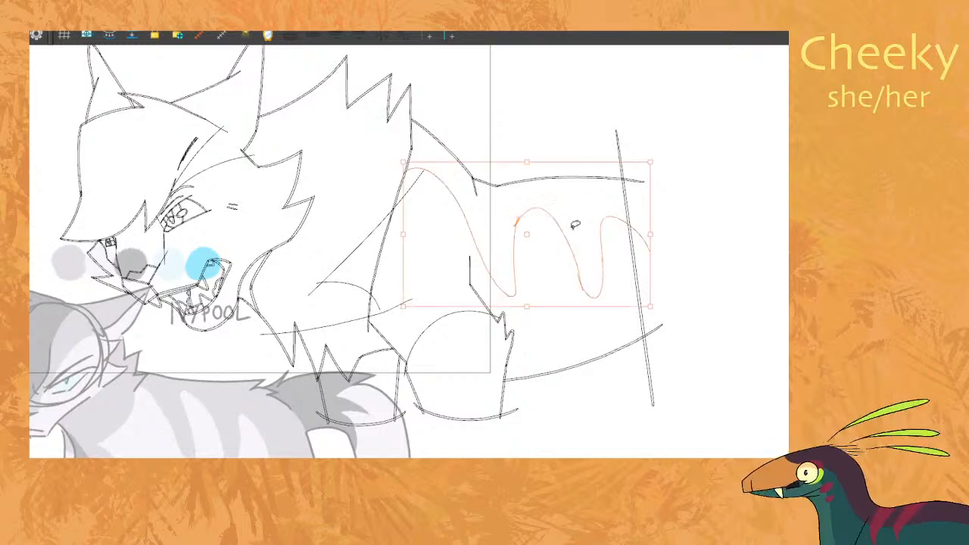
{"action": "key", "text": "period"}
{"action": "key", "text": "comma"}
{"action": "key", "text": "period"}
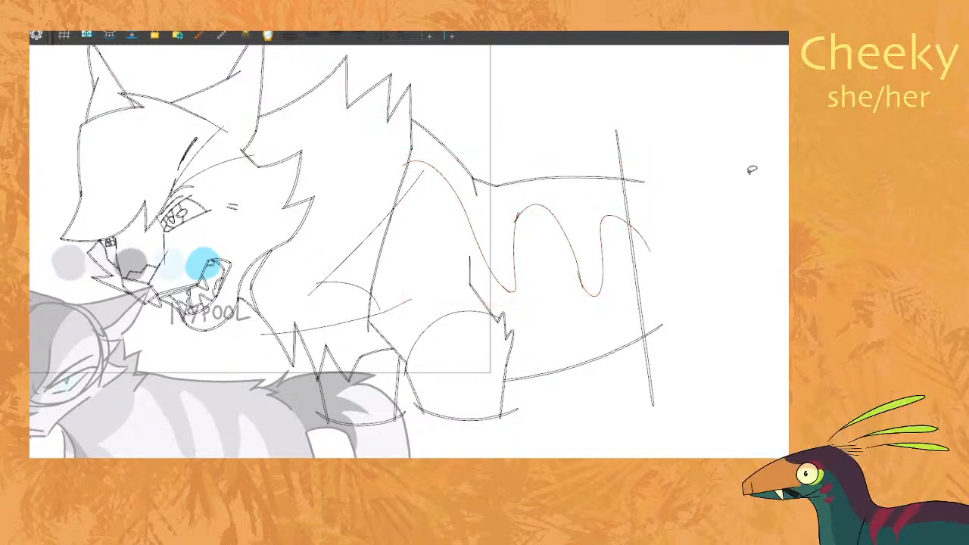
{"action": "key", "text": "period"}
{"action": "key", "text": "comma"}
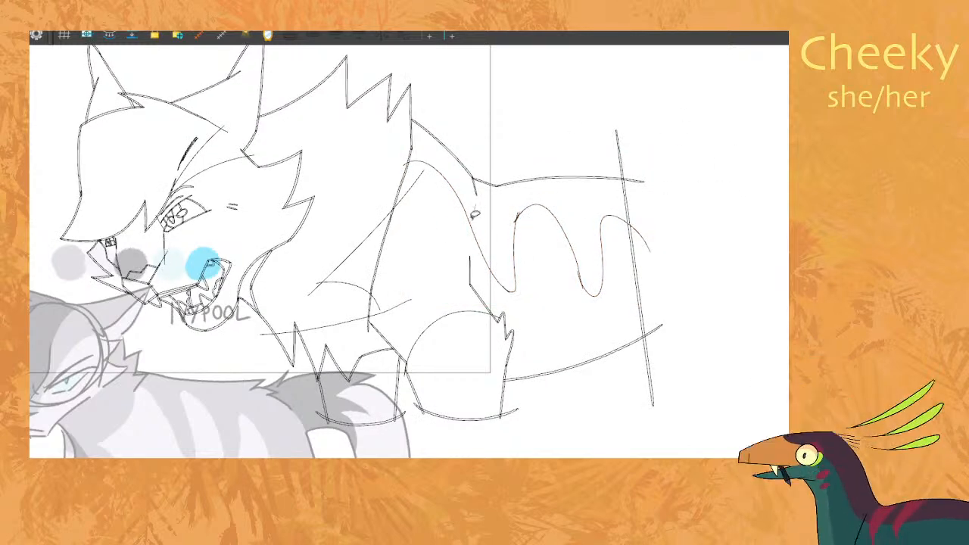
{"action": "left_click", "coordinate": [521, 246]}
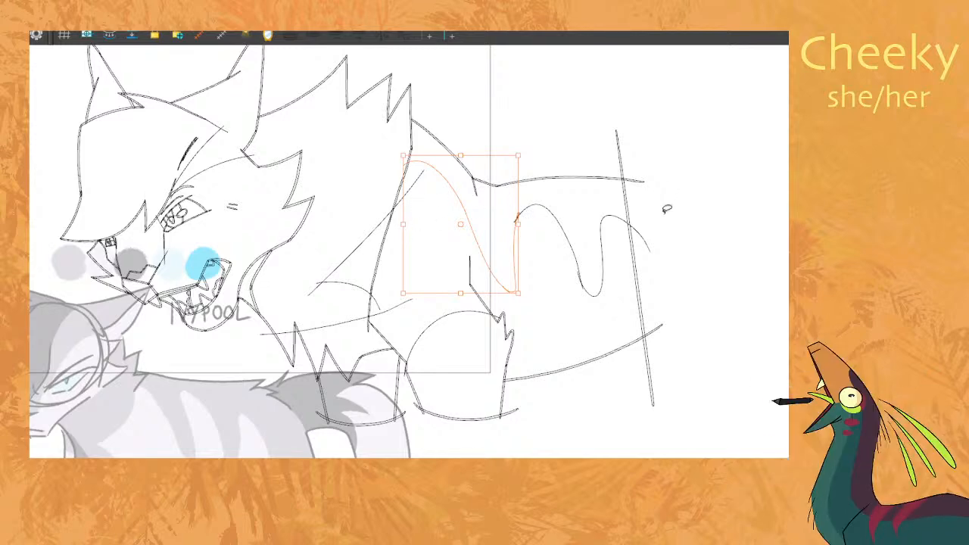
{"action": "key", "text": "period"}
{"action": "left_click", "coordinate": [709, 206]}
{"action": "key", "text": "period"}
{"action": "key", "text": "comma"}
{"action": "key", "text": "period"}
{"action": "key", "text": "comma"}
{"action": "key", "text": "period"}
{"action": "key", "text": "comma"}
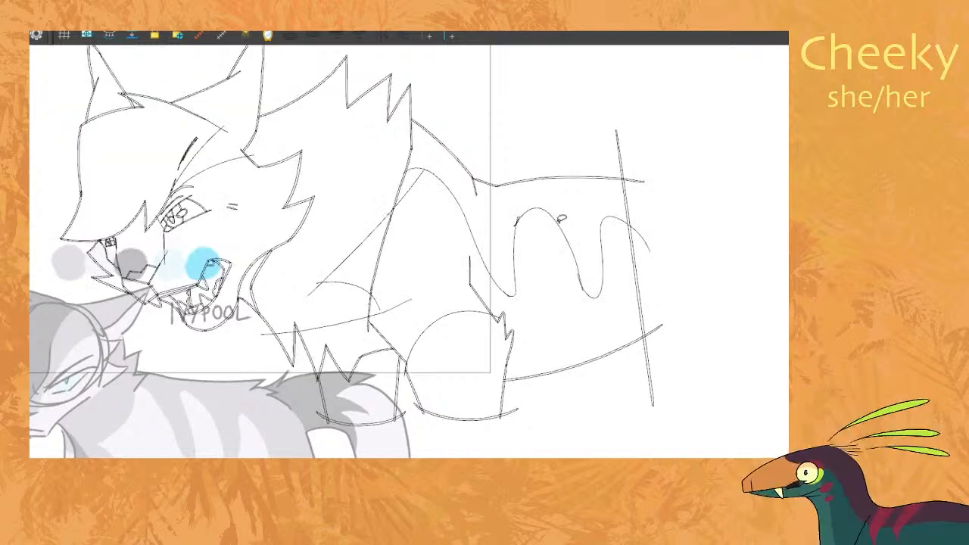
Paste the slightly open-mouth drawing's wavy flank stripe line into the wide open-mouth drawing and skew its front curve slightly upward.
{"action": "mouse_move", "coordinate": [547, 209]}
{"action": "left_mouse_down"}
{"action": "mouse_move", "coordinate": [504, 289]}
{"action": "mouse_move", "coordinate": [600, 229]}
{"action": "left_mouse_up"}
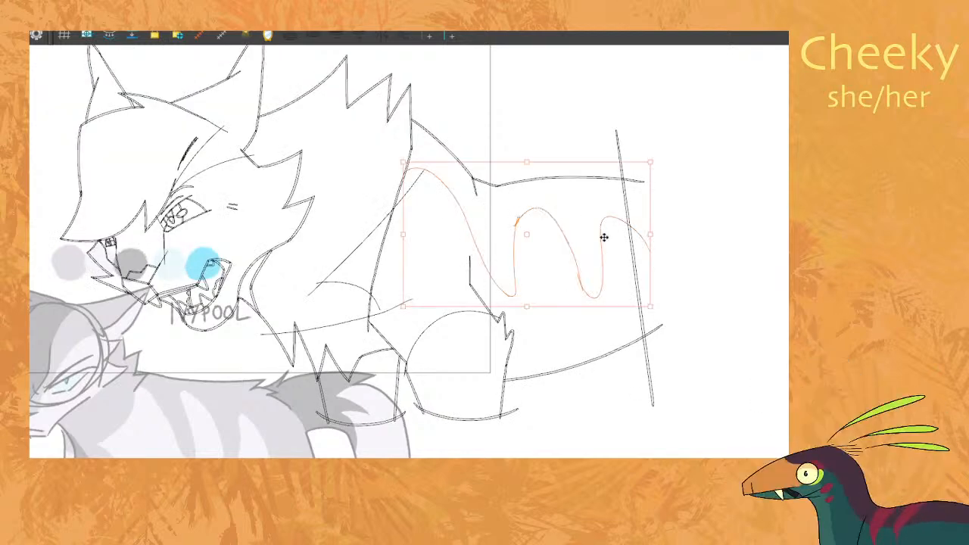
{"action": "key", "text": "period"}
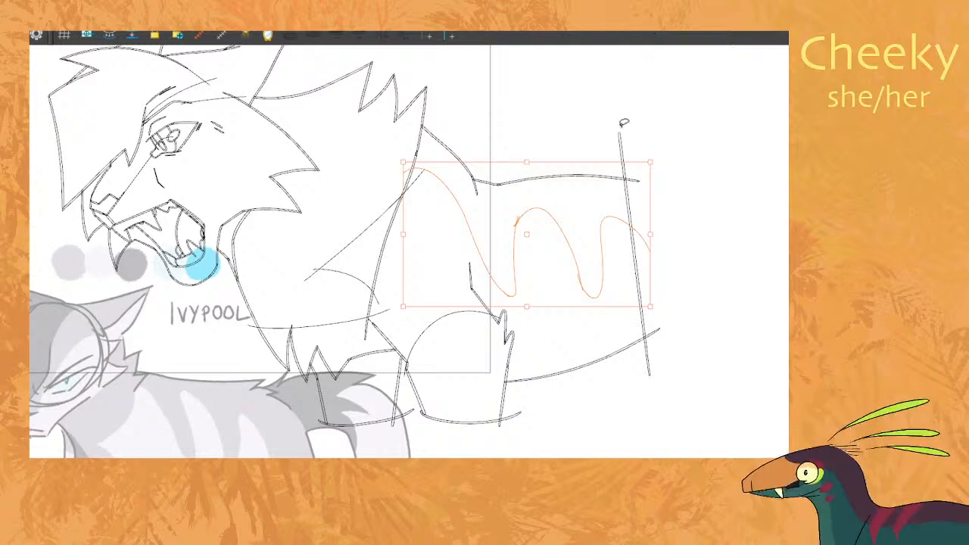
{"action": "left_click", "coordinate": [658, 173]}
{"action": "mouse_move", "coordinate": [533, 217]}
{"action": "left_mouse_down"}
{"action": "mouse_move", "coordinate": [464, 264]}
{"action": "mouse_move", "coordinate": [540, 318]}
{"action": "left_mouse_up"}
{"action": "key", "text": "ctrl+z"}
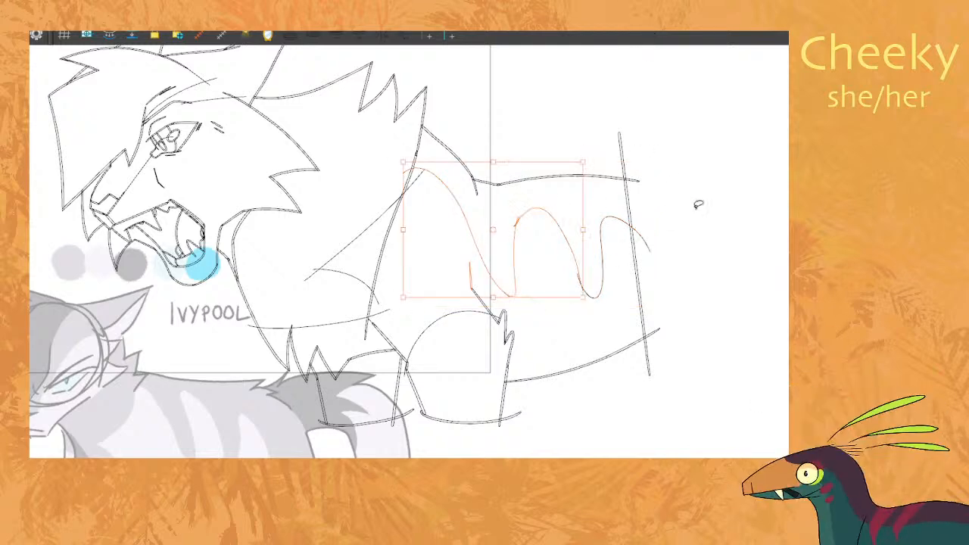
{"action": "mouse_move", "coordinate": [606, 224]}
{"action": "left_mouse_down"}
{"action": "mouse_move", "coordinate": [498, 288]}
{"action": "mouse_move", "coordinate": [589, 291]}
{"action": "left_mouse_up"}
{"action": "left_click", "coordinate": [724, 198]}
{"action": "mouse_move", "coordinate": [526, 274]}
{"action": "left_mouse_down"}
{"action": "mouse_move", "coordinate": [520, 298]}
{"action": "mouse_move", "coordinate": [528, 275]}
{"action": "left_mouse_up"}
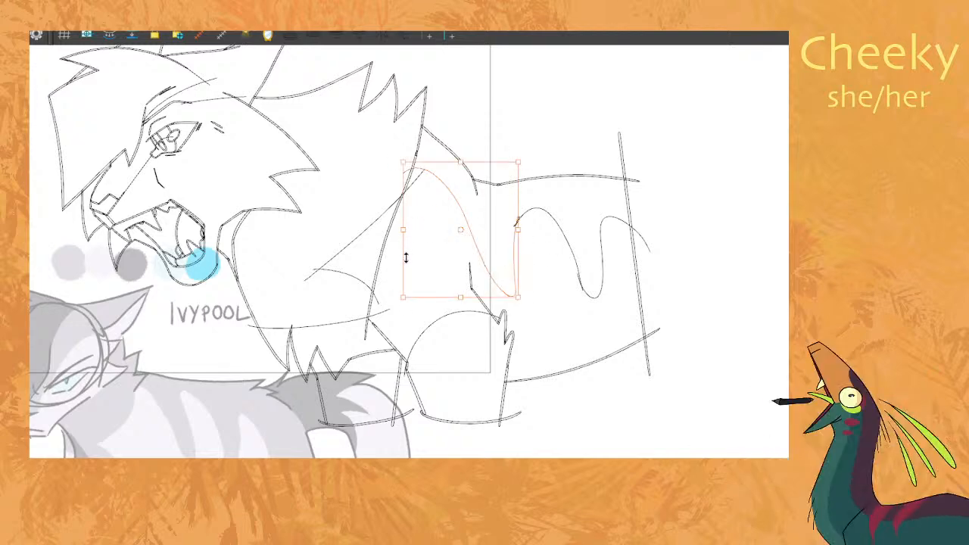
{"action": "left_click_drag", "start_coordinate": [405, 259], "coordinate": [405, 251]}
{"action": "left_click", "coordinate": [577, 115]}
Flip between the slightly and wide open-mouth drawings to check the stripe line, and bring up the following drawing's face.
{"action": "key", "text": "comma"}
{"action": "key", "text": "period"}
{"action": "key", "text": "comma"}
{"action": "key", "text": "period"}
{"action": "key", "text": "comma"}
{"action": "key", "text": "period"}
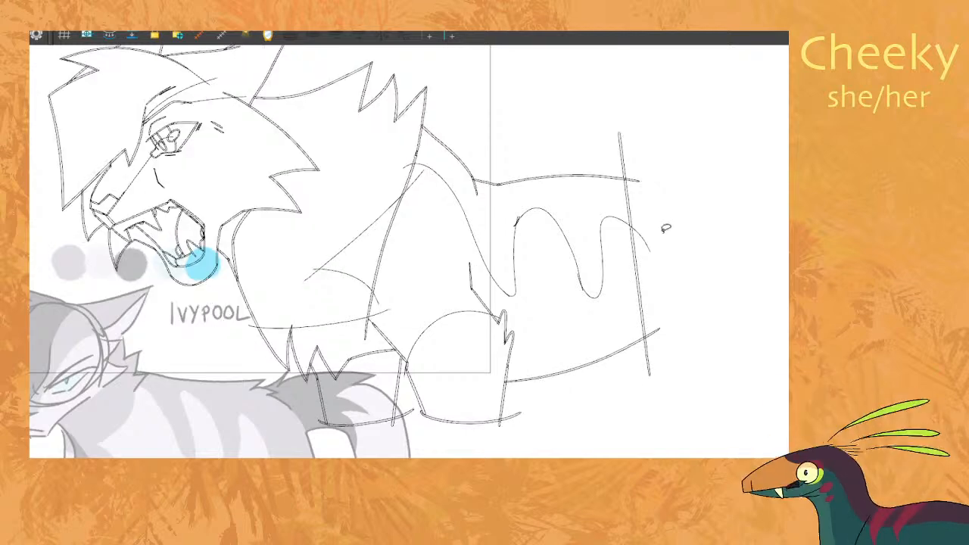
{"action": "mouse_move", "coordinate": [657, 235]}
{"action": "left_mouse_down"}
{"action": "mouse_move", "coordinate": [708, 282]}
{"action": "mouse_move", "coordinate": [753, 277]}
{"action": "left_mouse_up"}
{"action": "key", "text": "1"}
{"action": "key", "text": "comma"}
{"action": "key", "text": "period"}
{"action": "key", "text": "comma"}
{"action": "key", "text": "period"}
{"action": "key", "text": "comma"}
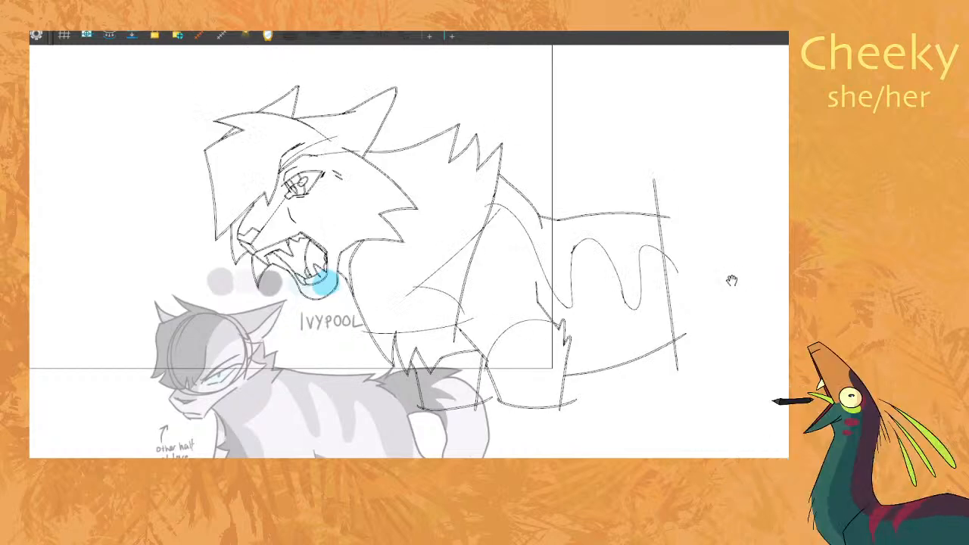
{"action": "key", "text": "period"}
{"action": "scroll", "coordinate": [225, 84], "scroll_direction": "up", "scroll_amount": 9}
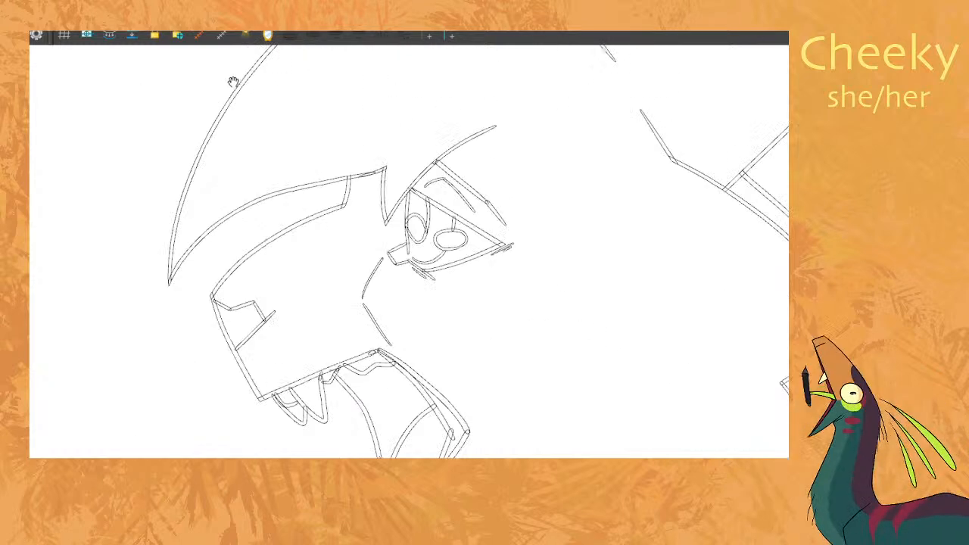
Add a thin curved line across the upper part of the eye's iris in the side-profile roaring drawing.
{"action": "scroll", "coordinate": [456, 197], "scroll_direction": "up", "scroll_amount": 4}
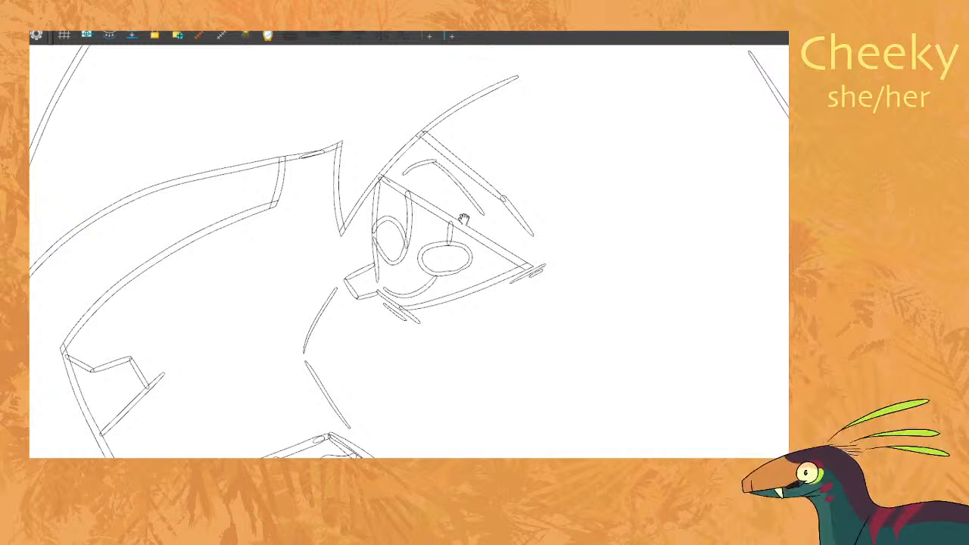
{"action": "key", "text": "comma"}
{"action": "key", "text": "period"}
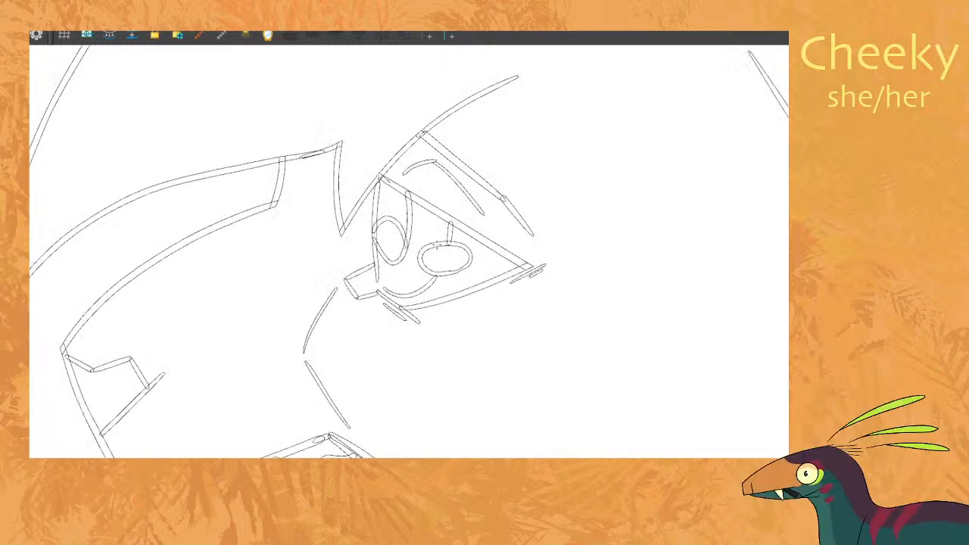
{"action": "left_click_drag", "start_coordinate": [368, 234], "coordinate": [436, 264]}
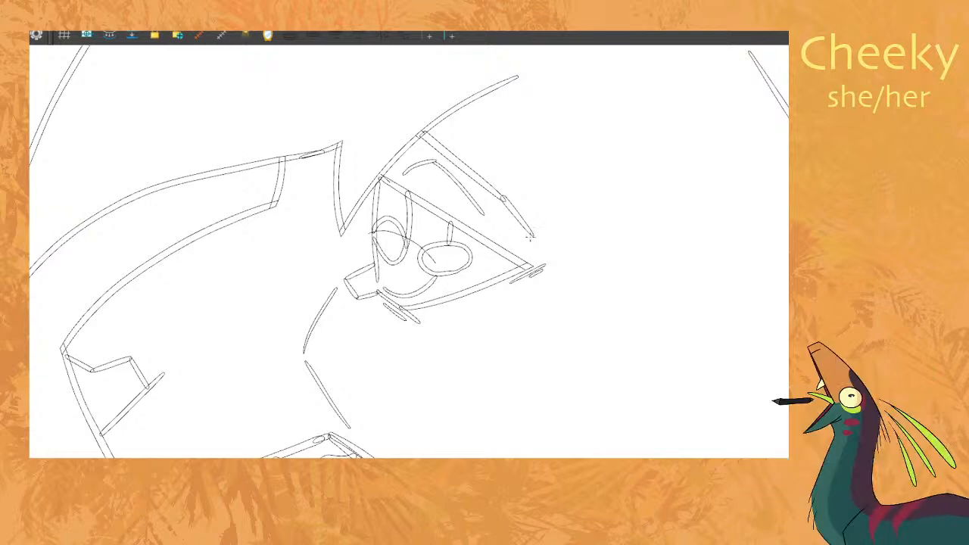
{"action": "scroll", "coordinate": [529, 237], "scroll_direction": "down", "scroll_amount": 5}
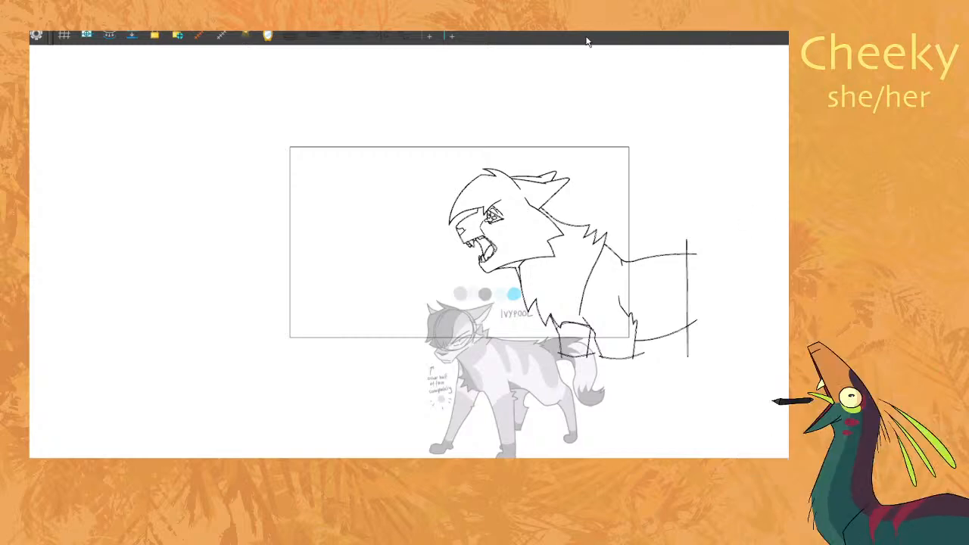
Copy the two thin chest lines from the wide open-mouth drawing into the roaring drawing and skew their front ends upward.
{"action": "scroll", "coordinate": [639, 332], "scroll_direction": "up", "scroll_amount": 4}
{"action": "scroll", "coordinate": [491, 223], "scroll_direction": "down", "scroll_amount": 4}
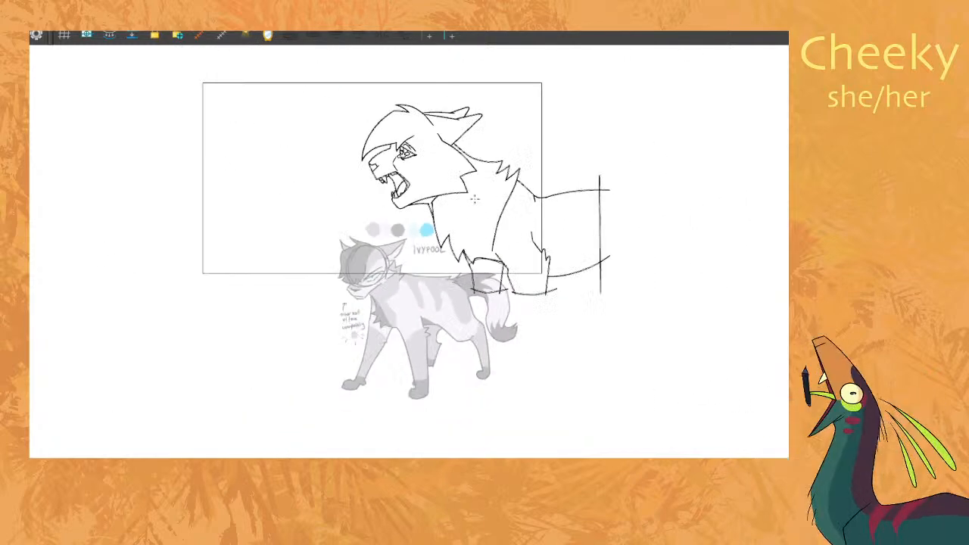
{"action": "scroll", "coordinate": [476, 203], "scroll_direction": "up", "scroll_amount": 5}
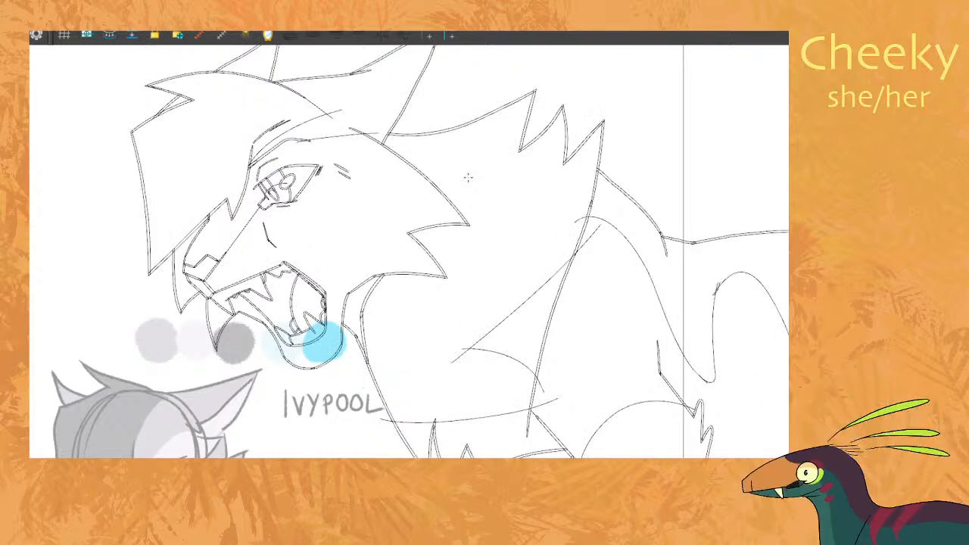
{"action": "left_click_drag", "start_coordinate": [493, 365], "coordinate": [527, 338]}
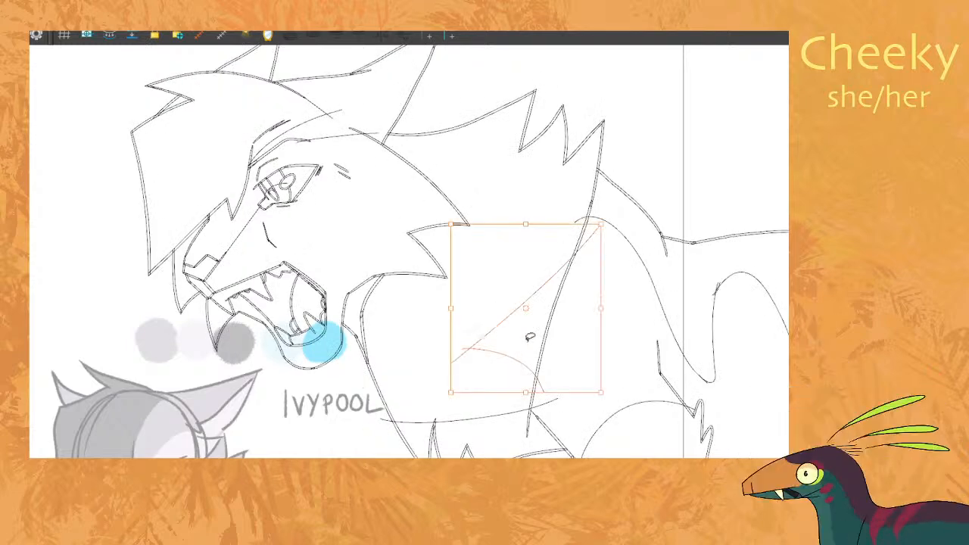
{"action": "key", "text": "period"}
{"action": "key", "text": "ctrl+v"}
{"action": "left_click_drag", "start_coordinate": [451, 353], "coordinate": [457, 311]}
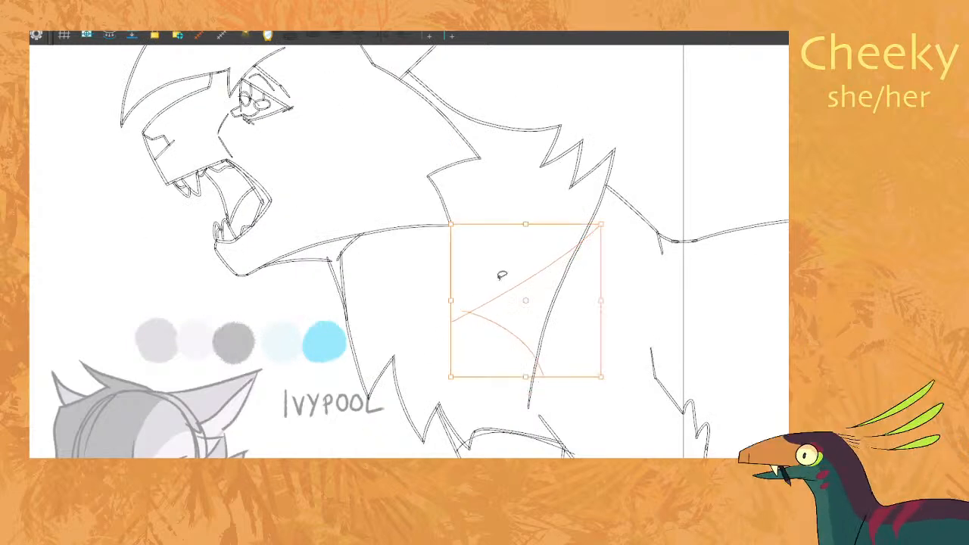
{"action": "left_click", "coordinate": [735, 139]}
{"action": "key", "text": "comma"}
{"action": "key", "text": "period"}
Copy the wavy flank stripe line from the wide open-mouth drawing into the roaring drawing and skew it slightly upward.
{"action": "key", "text": "comma"}
{"action": "mouse_move", "coordinate": [728, 143]}
{"action": "left_mouse_down"}
{"action": "mouse_move", "coordinate": [657, 291]}
{"action": "mouse_move", "coordinate": [688, 371]}
{"action": "mouse_move", "coordinate": [744, 275]}
{"action": "left_mouse_up"}
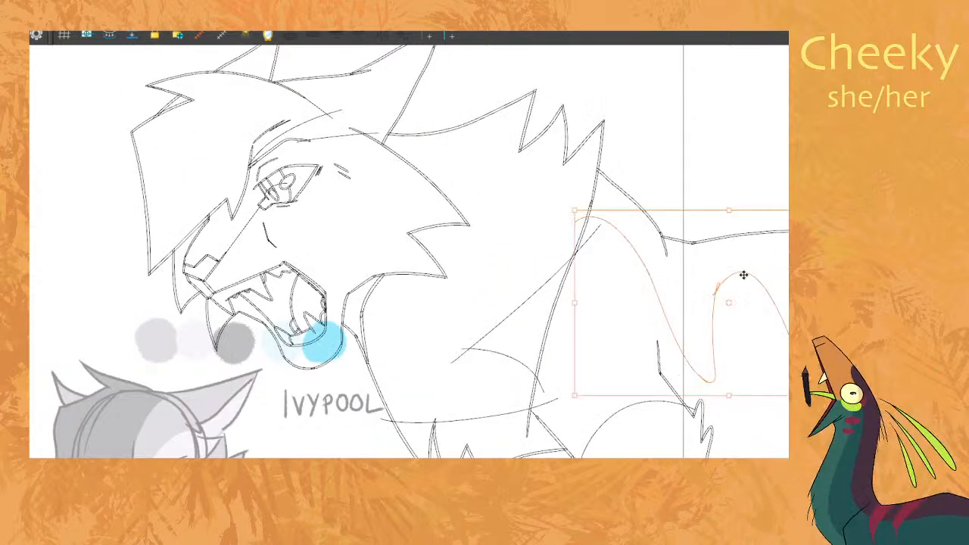
{"action": "key", "text": "ctrl+c"}
{"action": "key", "text": "period"}
{"action": "key", "text": "ctrl+v"}
{"action": "left_click_drag", "start_coordinate": [576, 326], "coordinate": [579, 323]}
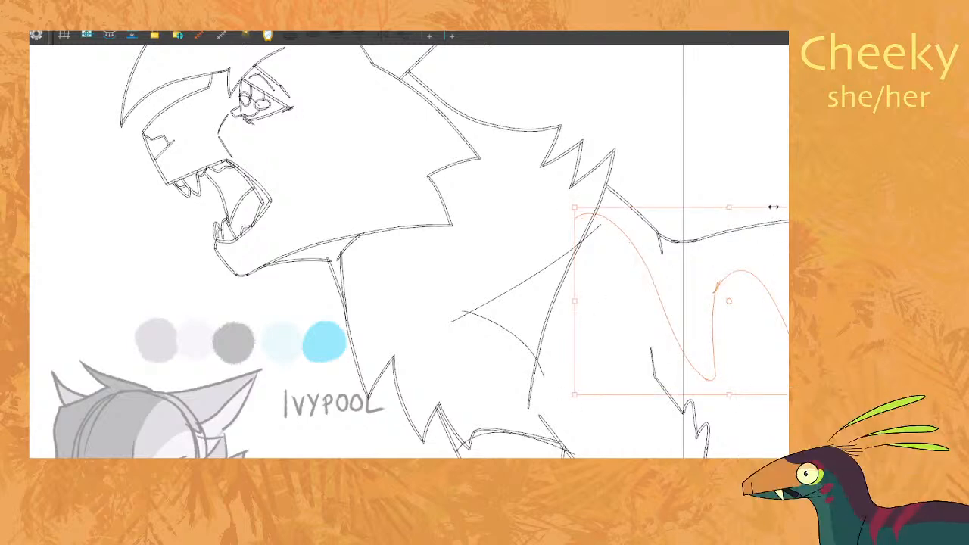
{"action": "left_click_drag", "start_coordinate": [773, 207], "coordinate": [777, 206]}
{"action": "left_click", "coordinate": [759, 172]}
{"action": "key", "text": "comma"}
{"action": "key", "text": "period"}
{"action": "scroll", "coordinate": [759, 171], "scroll_direction": "down", "scroll_amount": 4}
{"action": "key", "text": "comma"}
{"action": "key", "text": "period"}
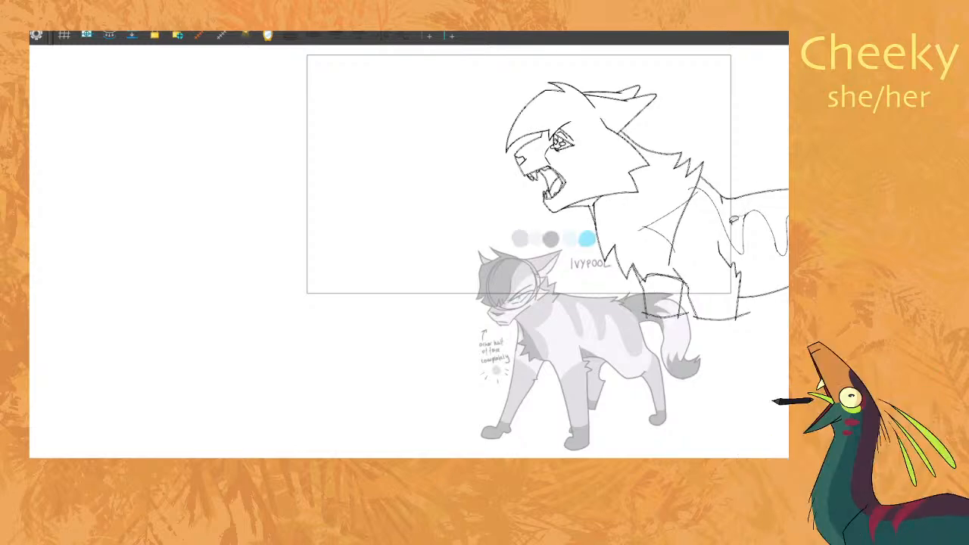
Lower the top of the wavy stripe's front curve slightly in the roaring drawing and compare it with the previous drawing.
{"action": "left_click", "coordinate": [752, 228]}
{"action": "scroll", "coordinate": [780, 209], "scroll_direction": "up", "scroll_amount": 5}
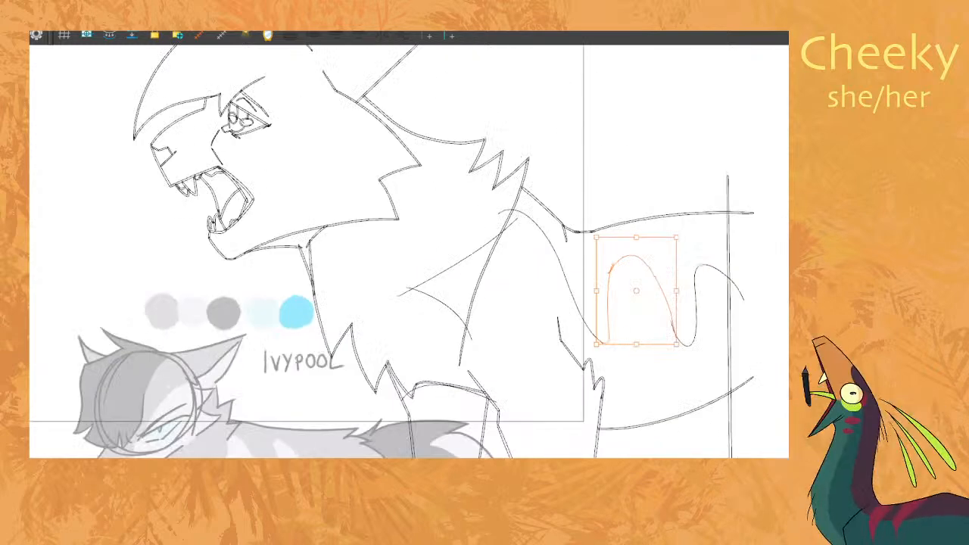
{"action": "left_click_drag", "start_coordinate": [626, 368], "coordinate": [627, 327]}
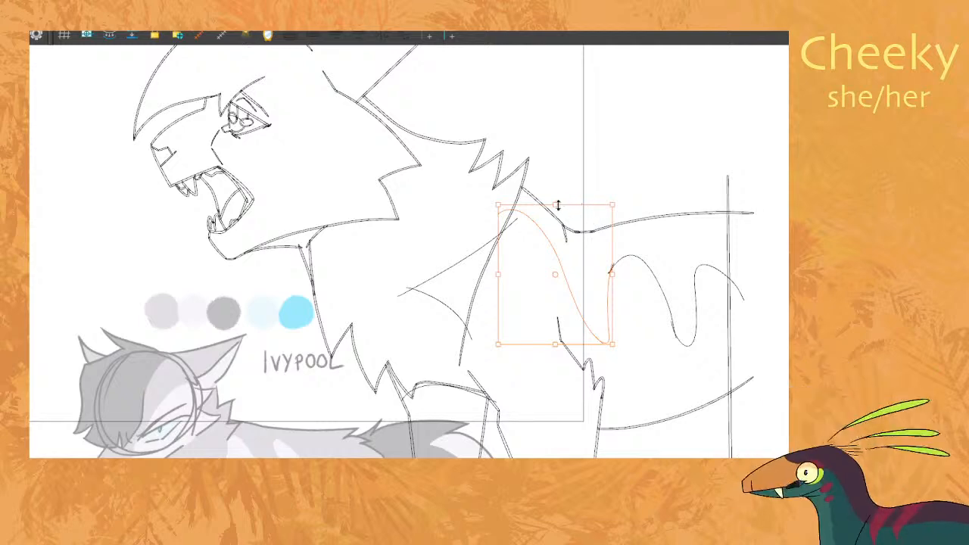
{"action": "left_click_drag", "start_coordinate": [557, 205], "coordinate": [556, 209]}
{"action": "left_click", "coordinate": [696, 134]}
{"action": "key", "text": "comma"}
{"action": "key", "text": "period"}
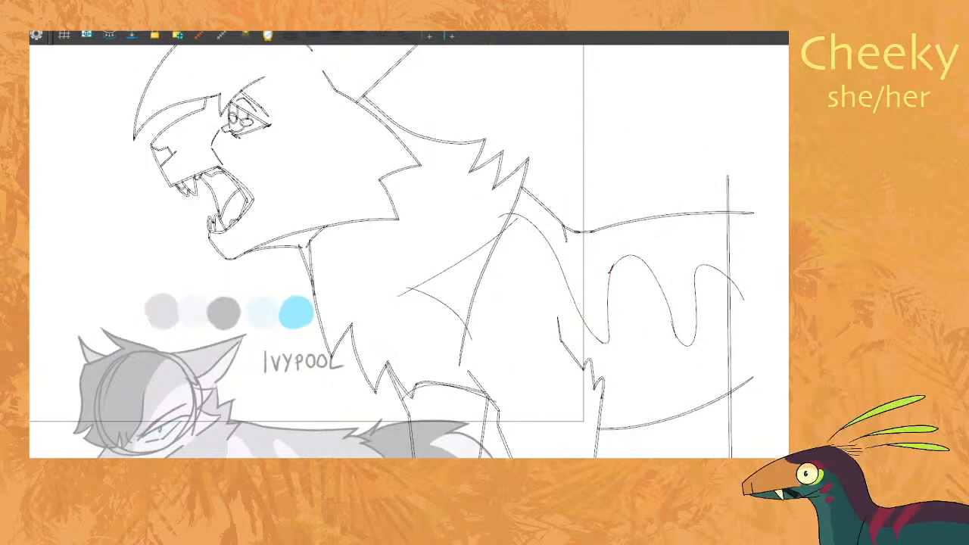
{"action": "key", "text": "comma"}
{"action": "key", "text": "period"}
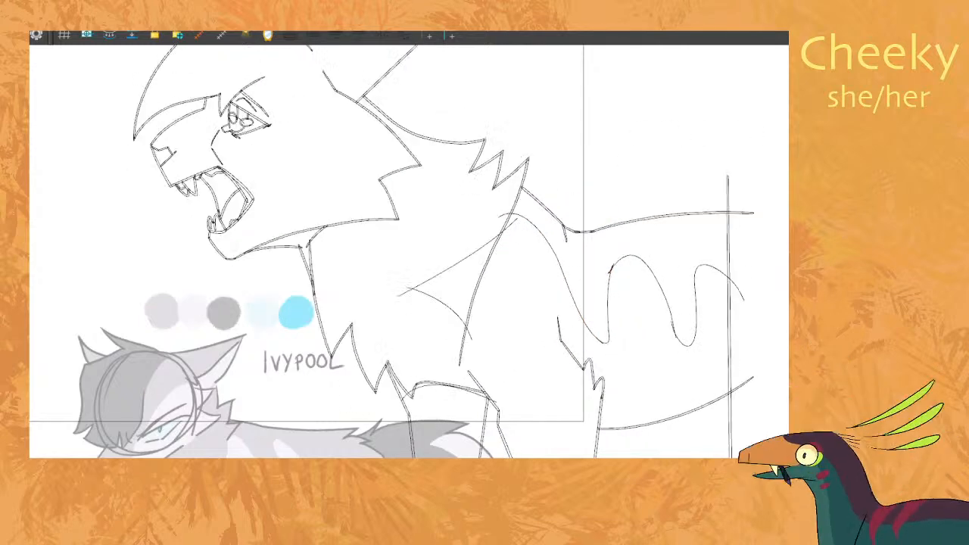
Select the thin arched line on the upper front leg in the wide open-mouth drawing.
{"action": "key", "text": "period"}
{"action": "left_click", "coordinate": [557, 361]}
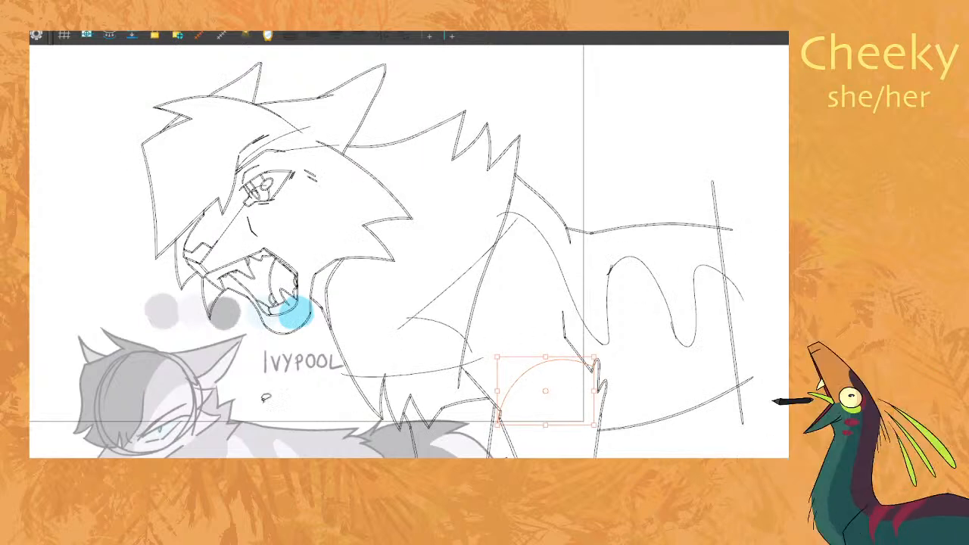
Clear the selection and compare the body marking lines on the two neighbouring drawings.
{"action": "key", "text": "period"}
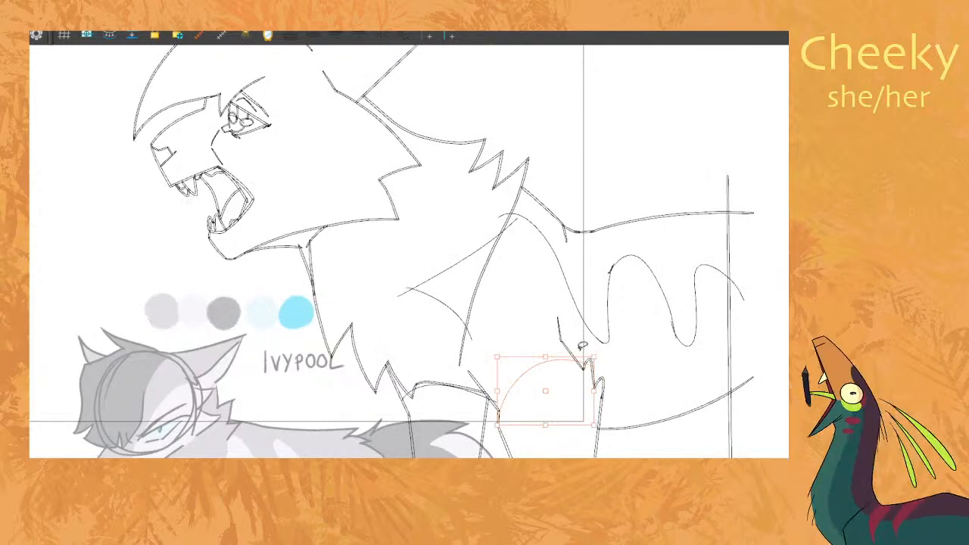
{"action": "left_click", "coordinate": [756, 288]}
{"action": "key", "text": "comma"}
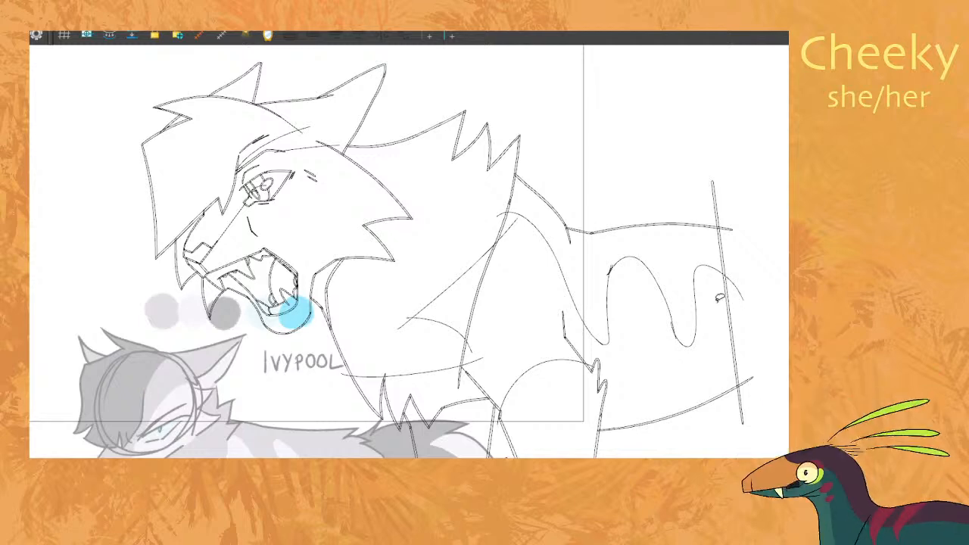
{"action": "key", "text": "period"}
{"action": "key", "text": "comma"}
{"action": "key", "text": "period"}
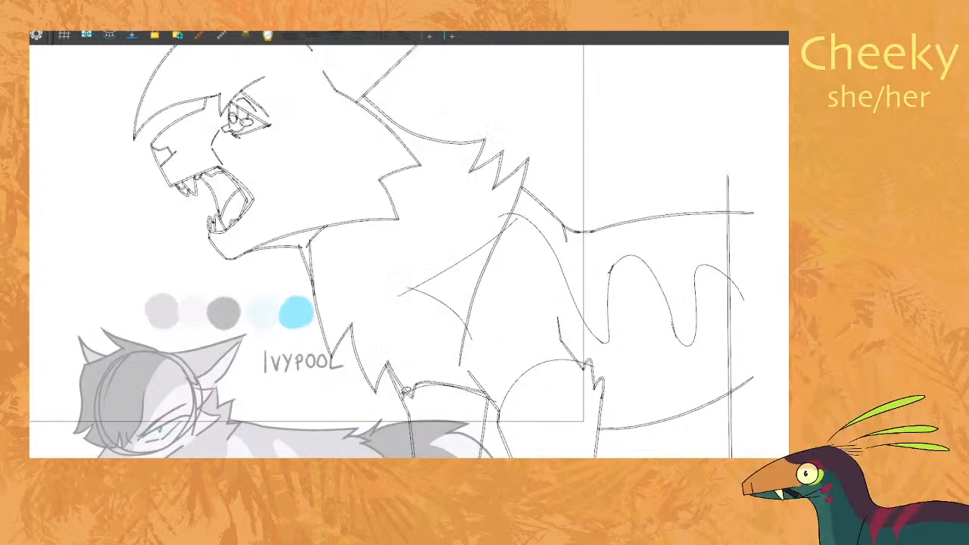
{"action": "left_click", "coordinate": [406, 394]}
{"action": "left_click", "coordinate": [322, 440]}
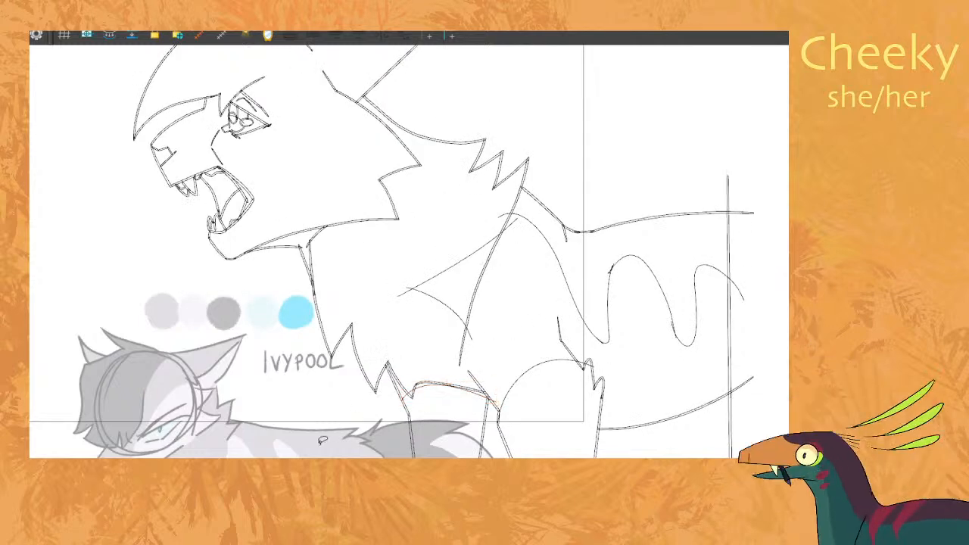
{"action": "key", "text": "k"}
{"action": "key", "text": "ctrl+z"}
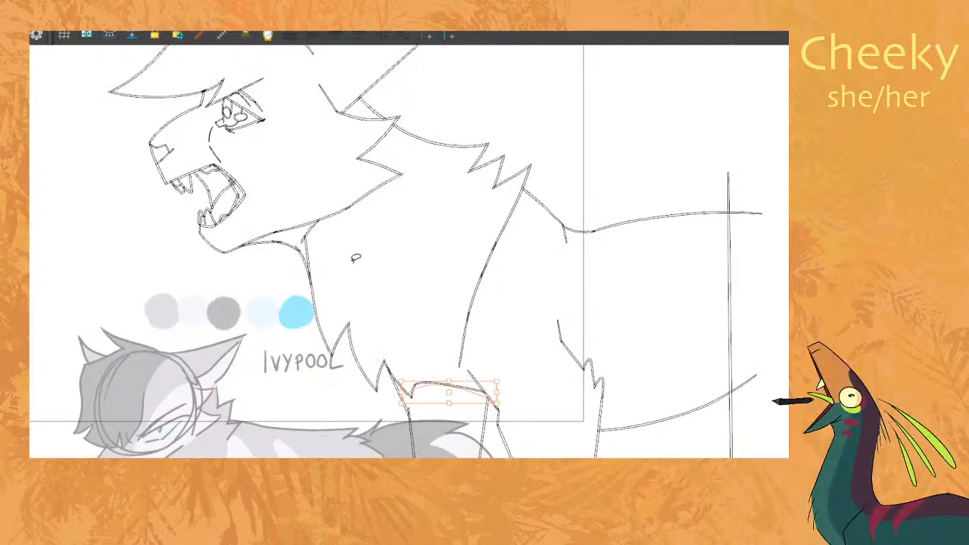
{"action": "left_click", "coordinate": [557, 292]}
{"action": "key", "text": "k"}
{"action": "key", "text": "k"}
{"action": "key", "text": "k"}
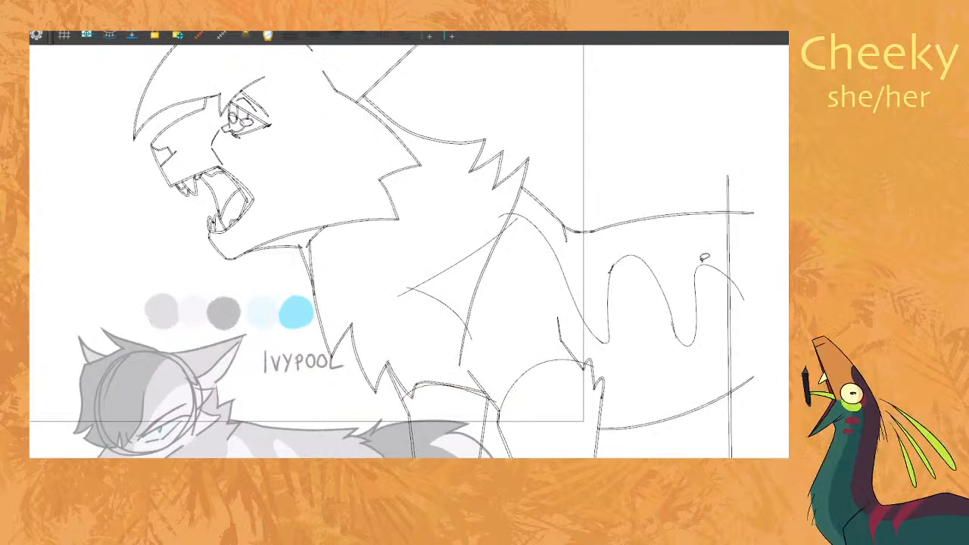
{"action": "key", "text": "k"}
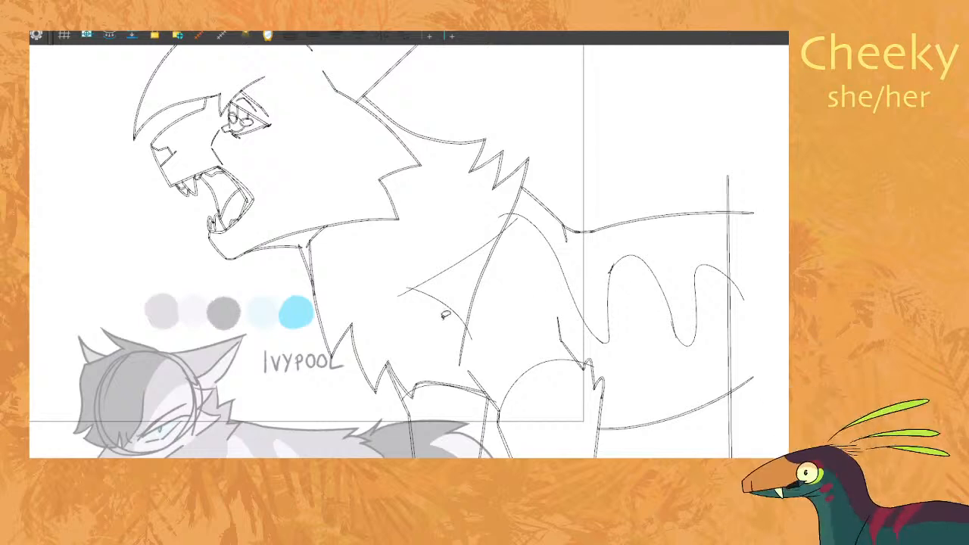
{"action": "key", "text": "k"}
Draw the muzzle marking line from the nose back towards the inner eye on the open-mouthed head.
{"action": "left_click_drag", "start_coordinate": [474, 249], "coordinate": [580, 340]}
{"action": "key", "text": "2"}
{"action": "key", "text": "2"}
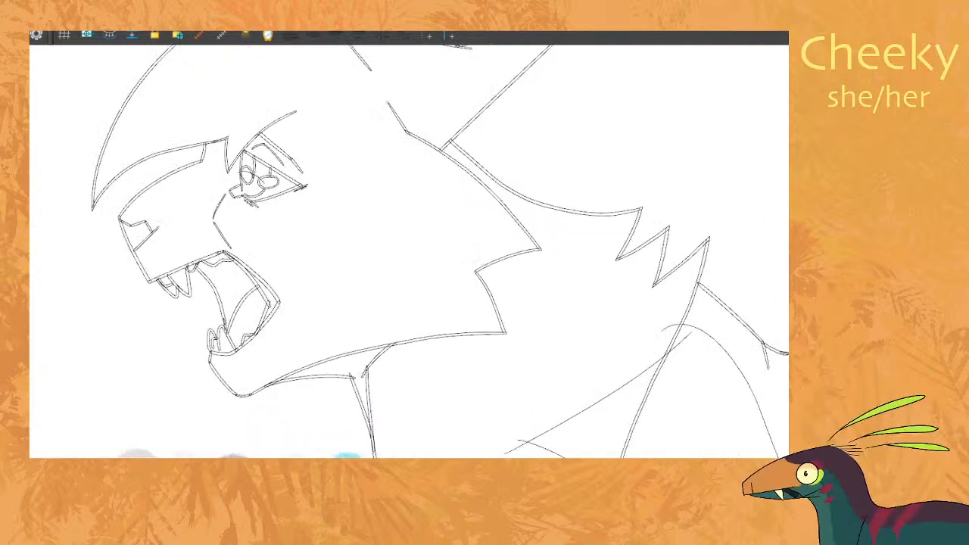
{"action": "key", "text": "1"}
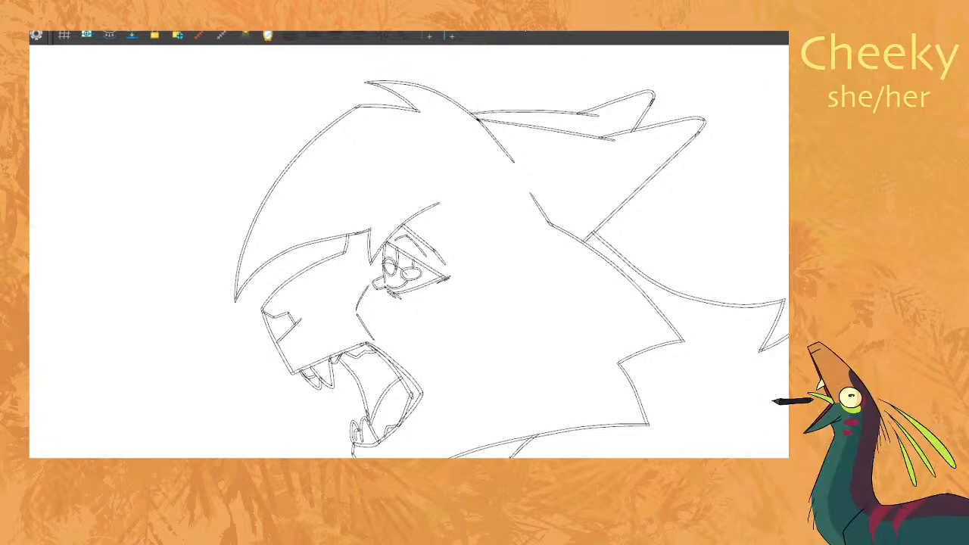
{"action": "scroll", "coordinate": [446, 170], "scroll_direction": "down", "scroll_amount": 1}
{"action": "key", "text": "g"}
{"action": "key", "text": "f"}
{"action": "scroll", "coordinate": [471, 218], "scroll_direction": "up", "scroll_amount": 1}
{"action": "scroll", "coordinate": [471, 218], "scroll_direction": "up", "scroll_amount": 1}
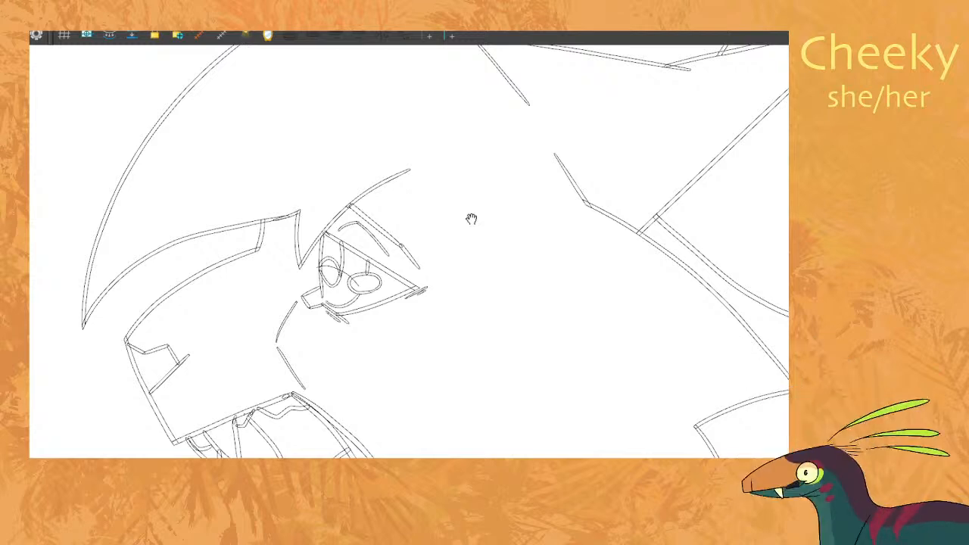
{"action": "left_click_drag", "start_coordinate": [191, 356], "coordinate": [282, 329]}
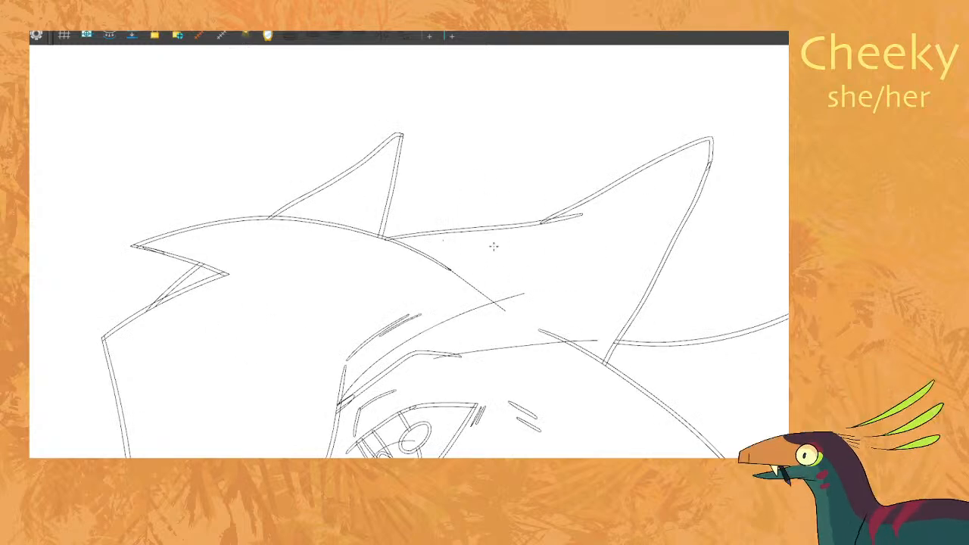
Check the markings on the neighbouring drawing and draw the short marking line between the hair fringe and the eye.
{"action": "left_click_drag", "start_coordinate": [462, 318], "coordinate": [541, 224]}
{"action": "key", "text": "1"}
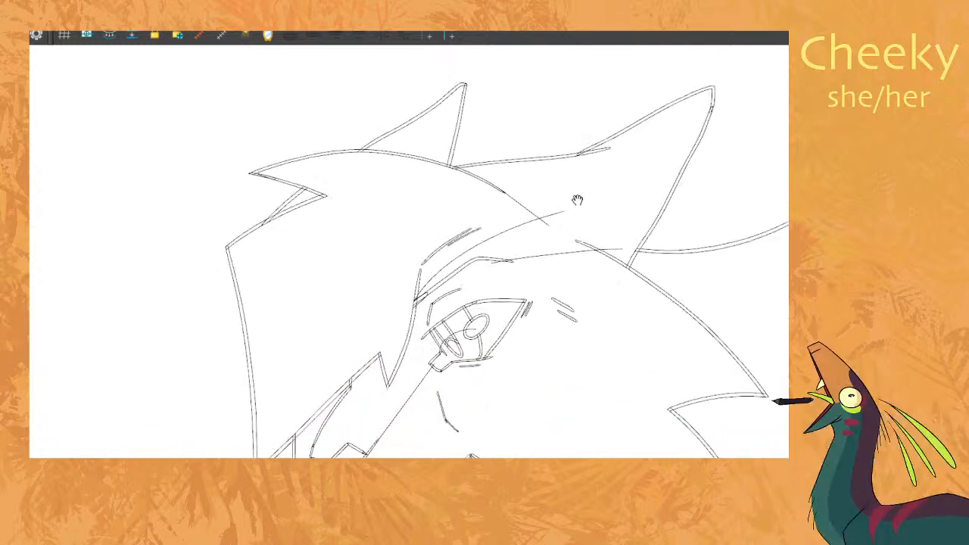
{"action": "left_click_drag", "start_coordinate": [267, 192], "coordinate": [220, 190]}
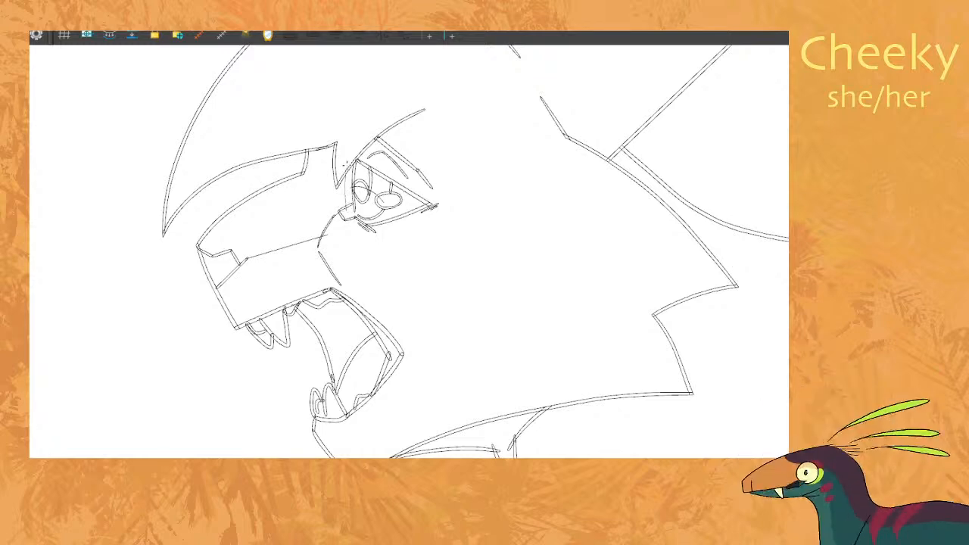
{"action": "left_click_drag", "start_coordinate": [347, 186], "coordinate": [351, 158]}
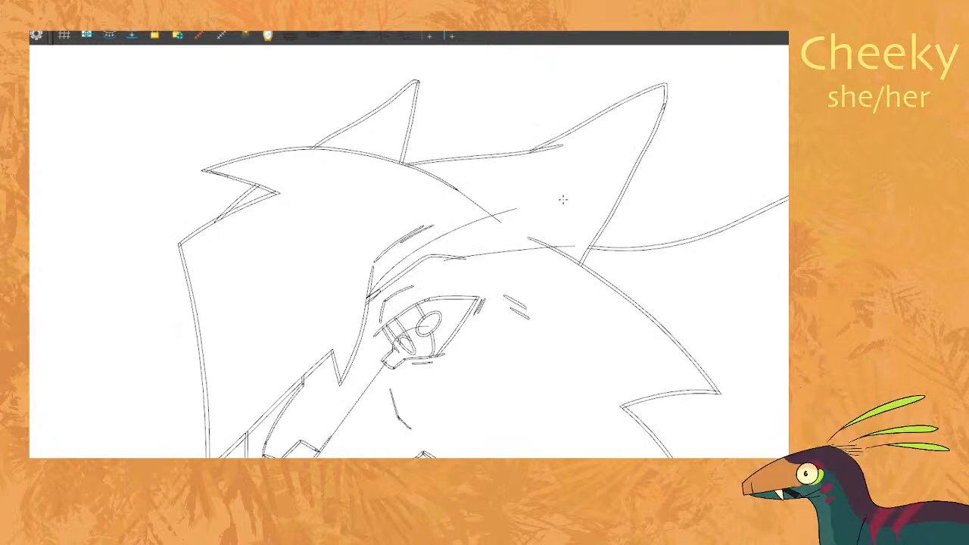
Draw the forehead marking curve from the brow towards the ear and bridge the head outline gap, matching the neighbouring drawing.
{"action": "key", "text": "comma"}
{"action": "key", "text": "period"}
{"action": "key", "text": "comma"}
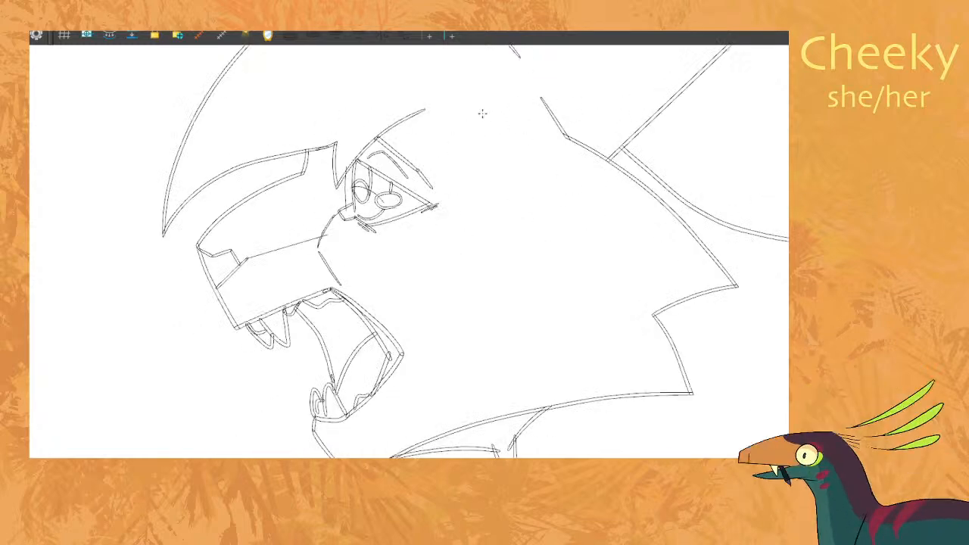
{"action": "key", "text": "period"}
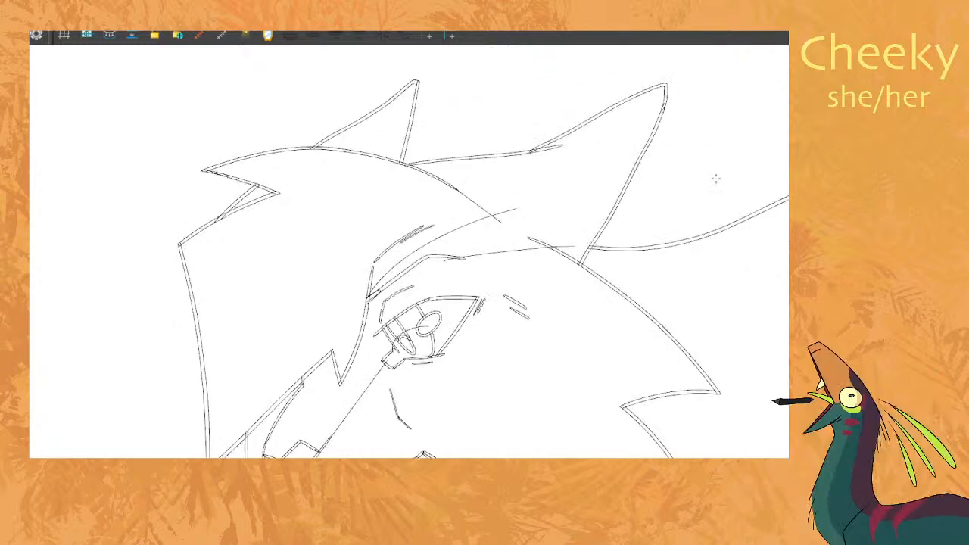
{"action": "key", "text": "comma"}
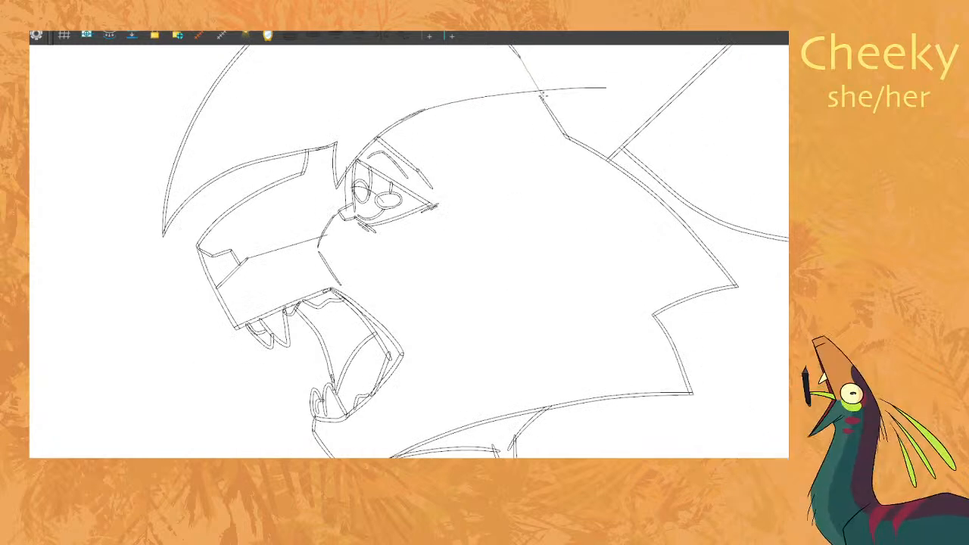
{"action": "key", "text": "period"}
{"action": "key", "text": "comma"}
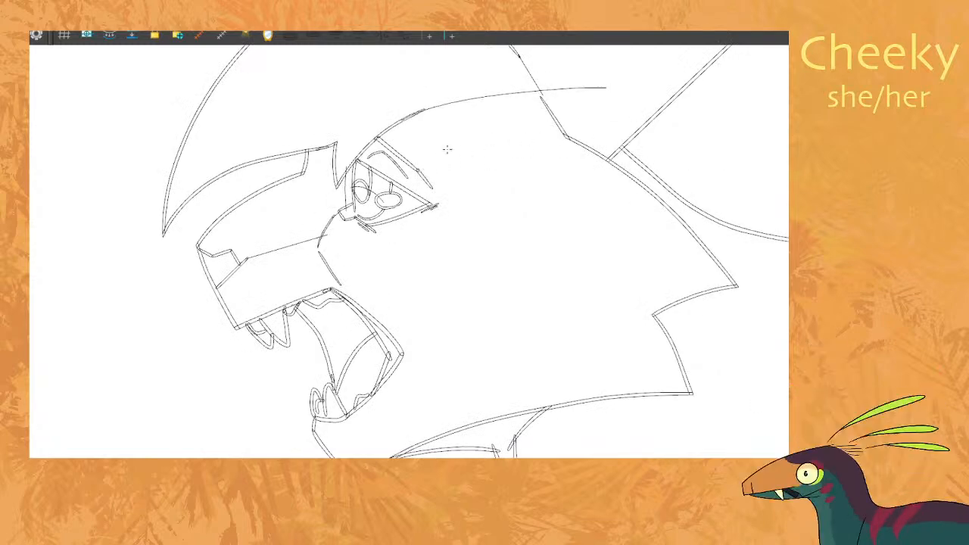
Review the marking lines on the whole cat by flipping through the following drawings.
{"action": "scroll", "coordinate": [447, 155], "scroll_direction": "down", "scroll_amount": 7}
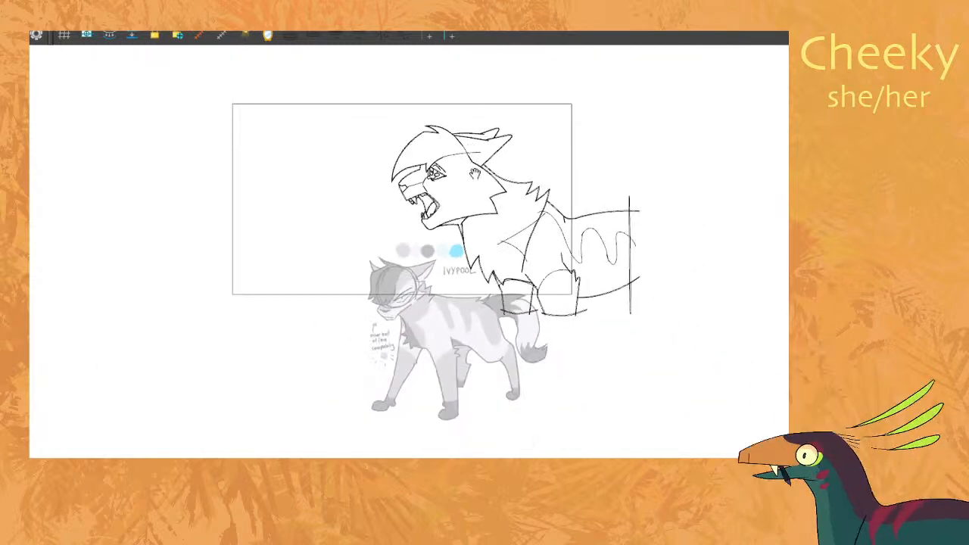
{"action": "left_click_drag", "start_coordinate": [473, 154], "coordinate": [475, 179]}
{"action": "scroll", "coordinate": [475, 180], "scroll_direction": "up", "scroll_amount": 2}
{"action": "key", "text": "period"}
{"action": "key", "text": "period"}
{"action": "key", "text": "period"}
{"action": "key", "text": "period"}
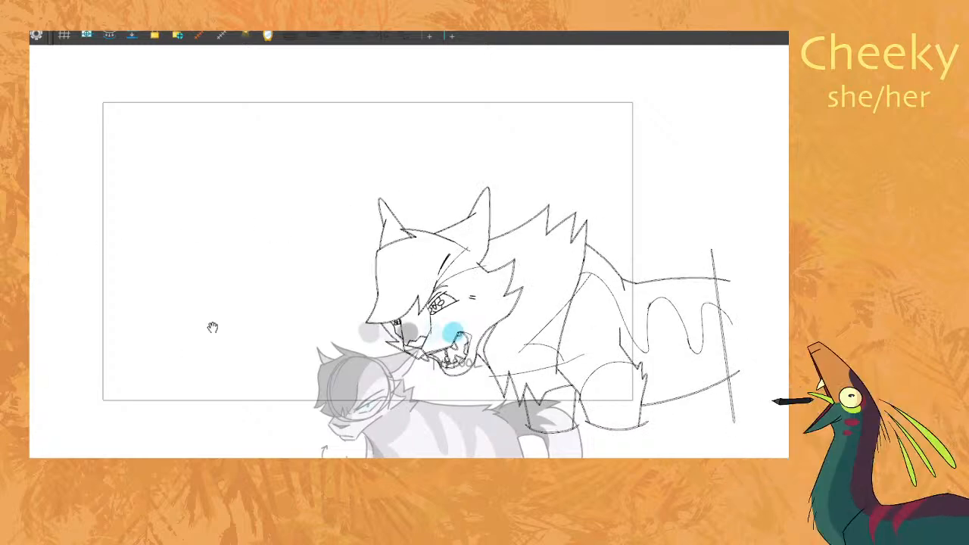
{"action": "key", "text": "period"}
Show the timeline and advance to the uncoloured cat drawing at frame 22.
{"action": "left_click", "coordinate": [44, 447]}
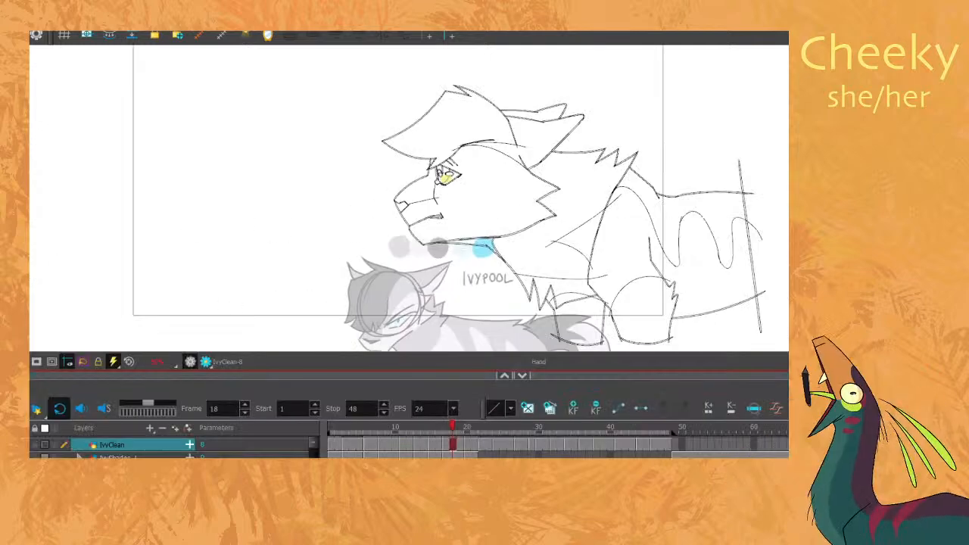
{"action": "key", "text": "period"}
{"action": "key", "text": "period"}
{"action": "key", "text": "period"}
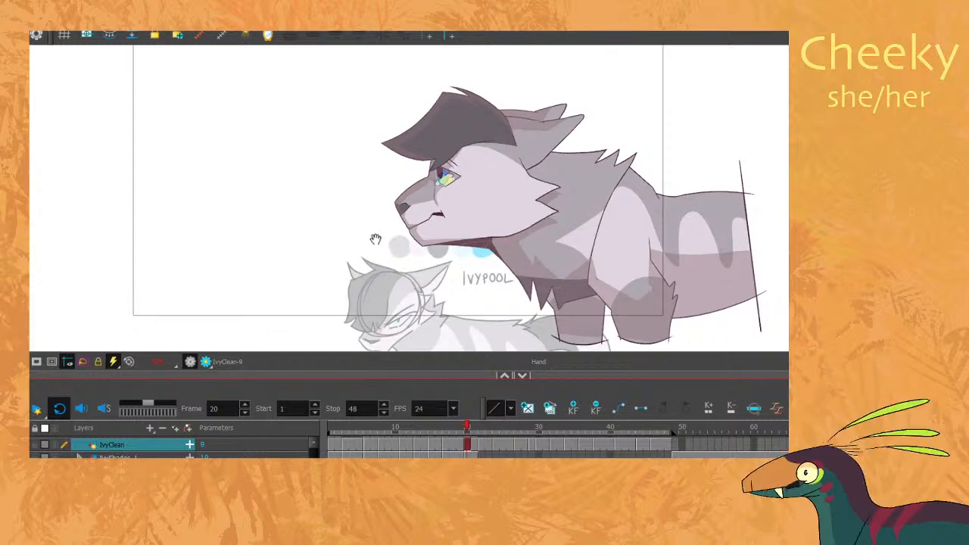
{"action": "key", "text": "period"}
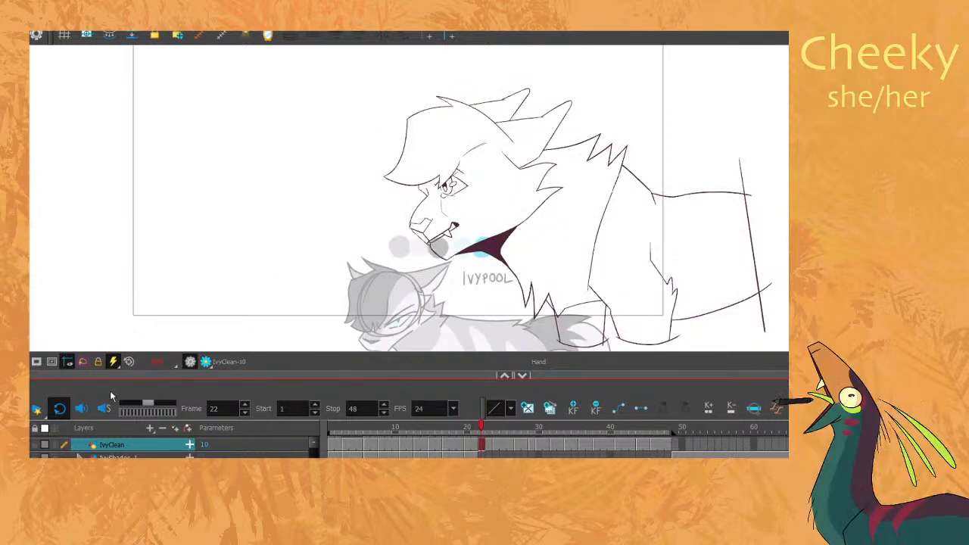
Switch the camera view to render preview and hide the Ivypool reference sheet layer.
{"action": "left_click", "coordinate": [205, 362]}
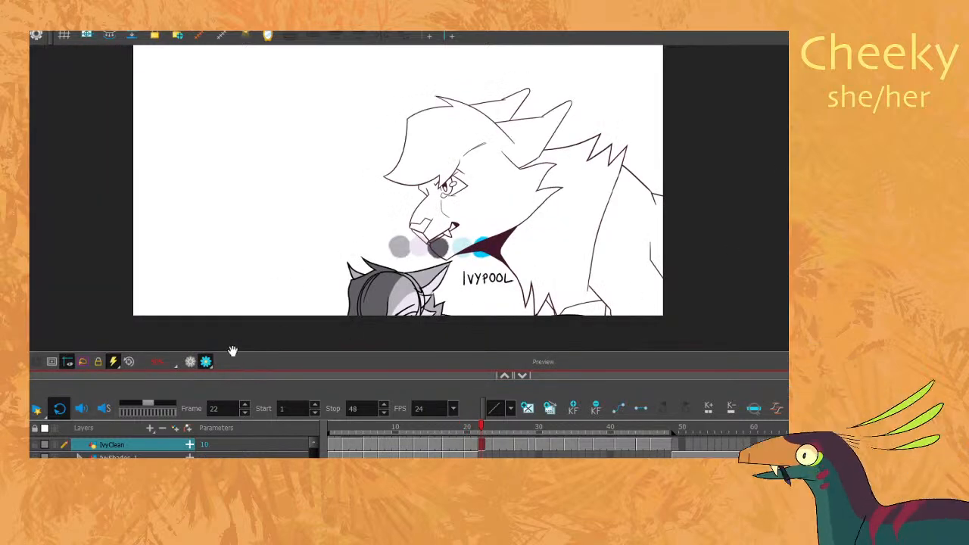
{"action": "scroll", "coordinate": [114, 447], "scroll_direction": "down", "scroll_amount": 1}
{"action": "scroll", "coordinate": [113, 446], "scroll_direction": "down", "scroll_amount": 2}
{"action": "left_click", "coordinate": [45, 457]}
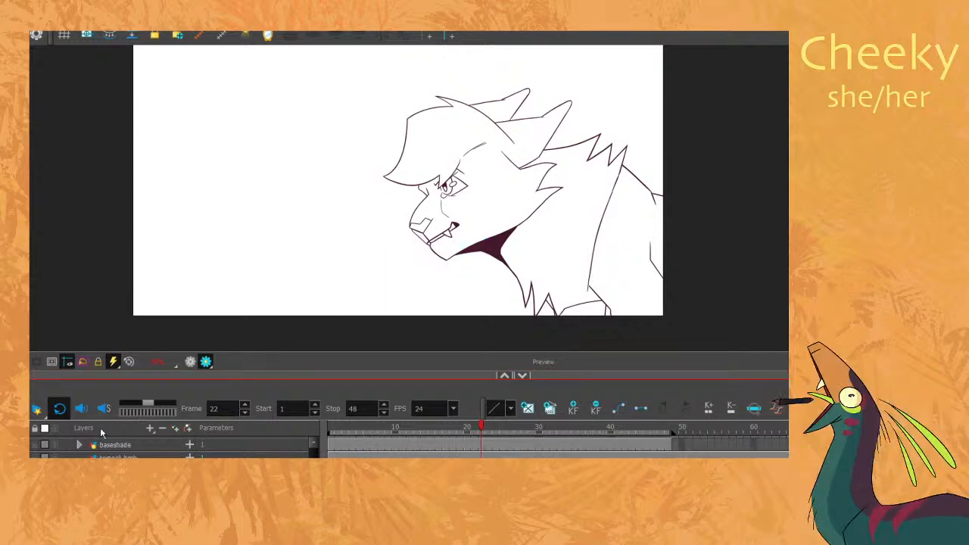
Hide the timeline to enlarge the camera view and widen the colour palette area, framing the cat's head.
{"action": "scroll", "coordinate": [716, 153], "scroll_direction": "up", "scroll_amount": 1}
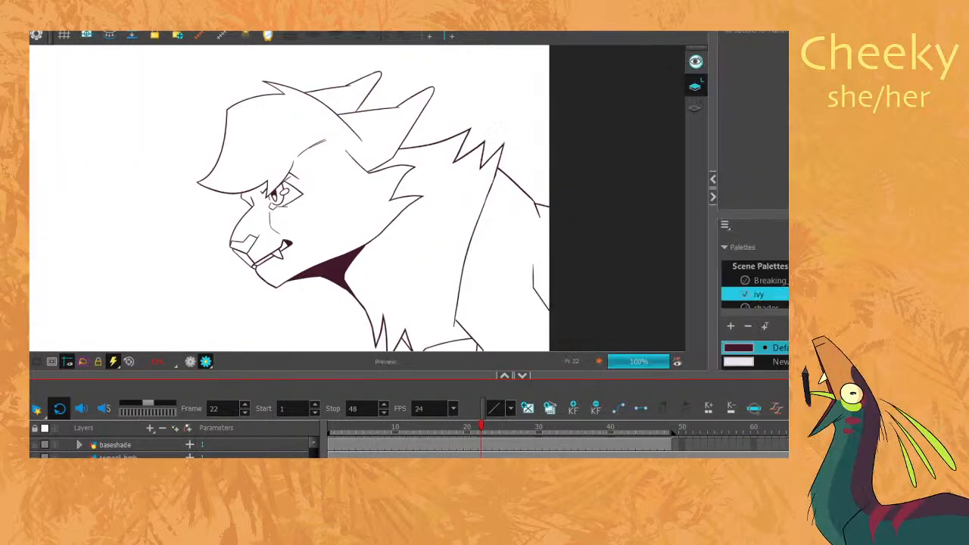
{"action": "left_click", "coordinate": [522, 375]}
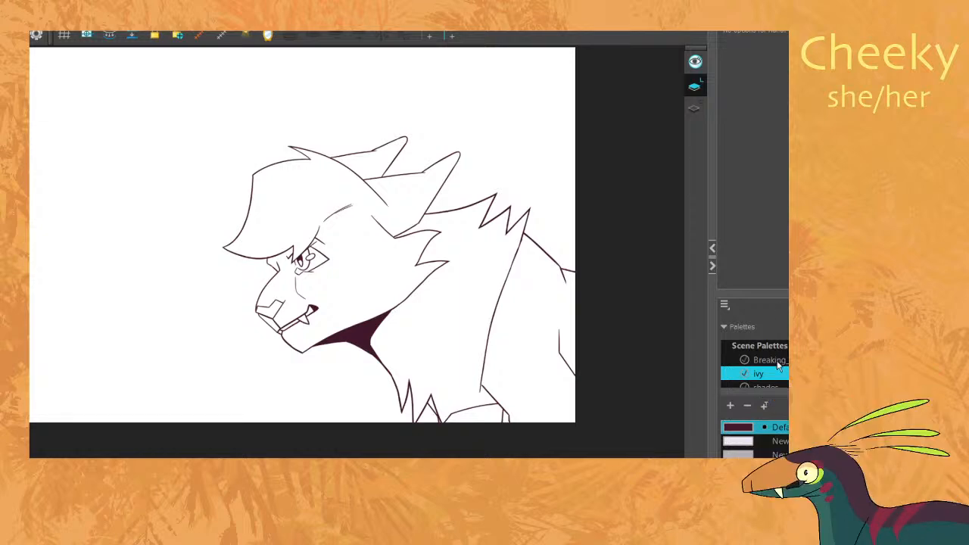
{"action": "left_click_drag", "start_coordinate": [711, 249], "coordinate": [666, 247]}
{"action": "scroll", "coordinate": [484, 250], "scroll_direction": "up", "scroll_amount": 2}
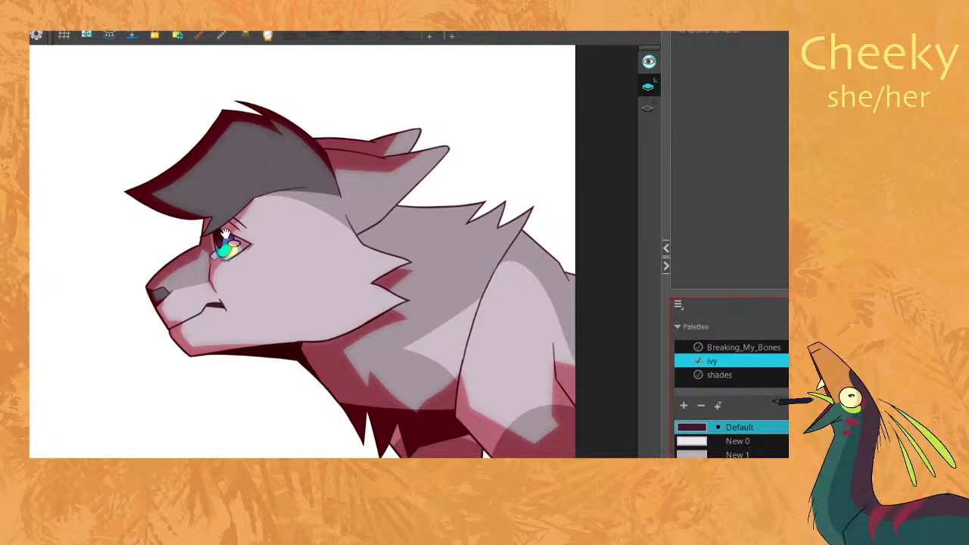
Paint the face, the chest patches and the upper foreleg with the New 0 colour from the ivy palette.
{"action": "key", "text": "alt+i"}
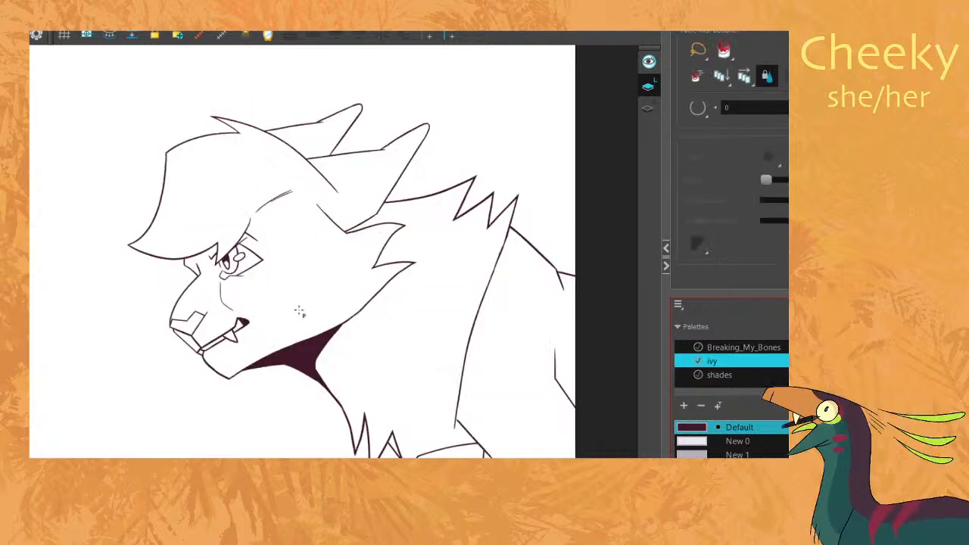
{"action": "left_click", "coordinate": [303, 281]}
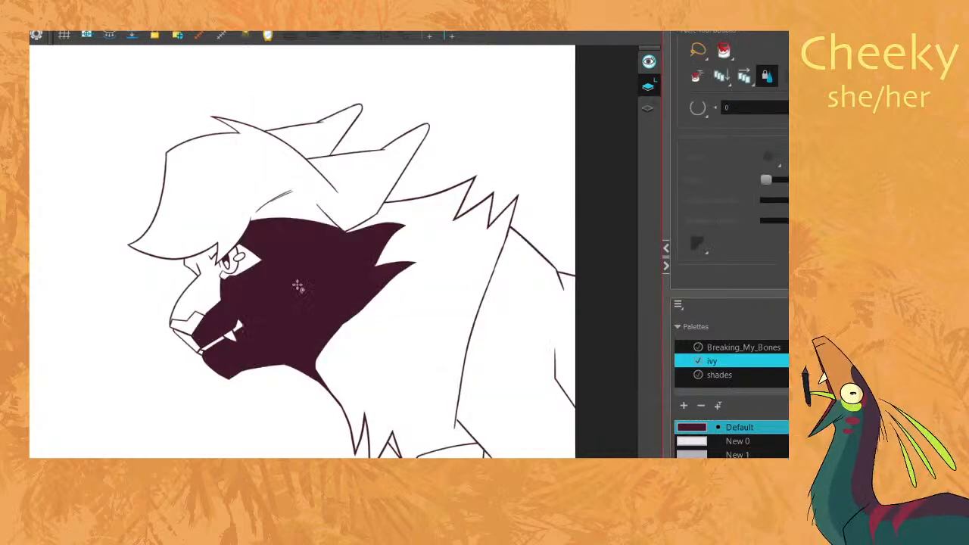
{"action": "left_click", "coordinate": [738, 440]}
{"action": "left_click", "coordinate": [324, 294]}
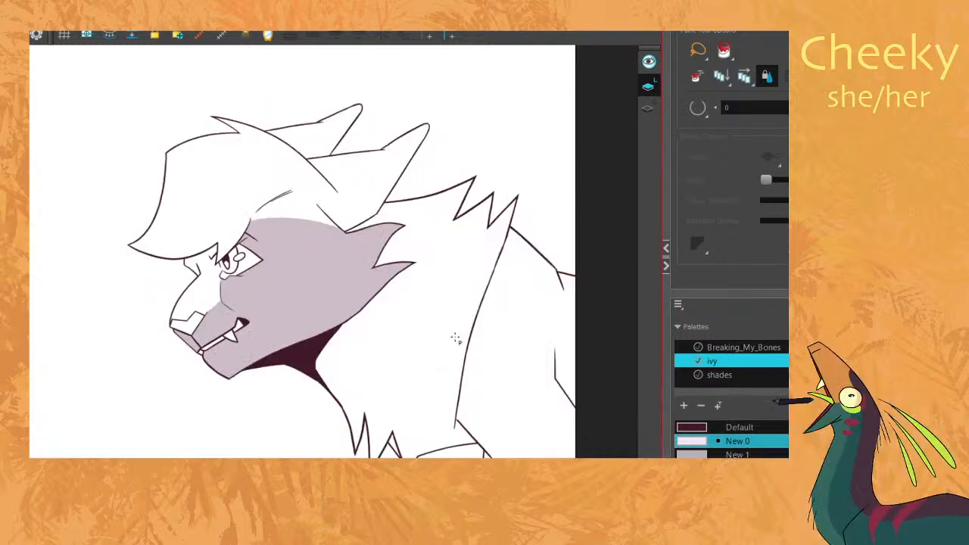
{"action": "left_click", "coordinate": [458, 338]}
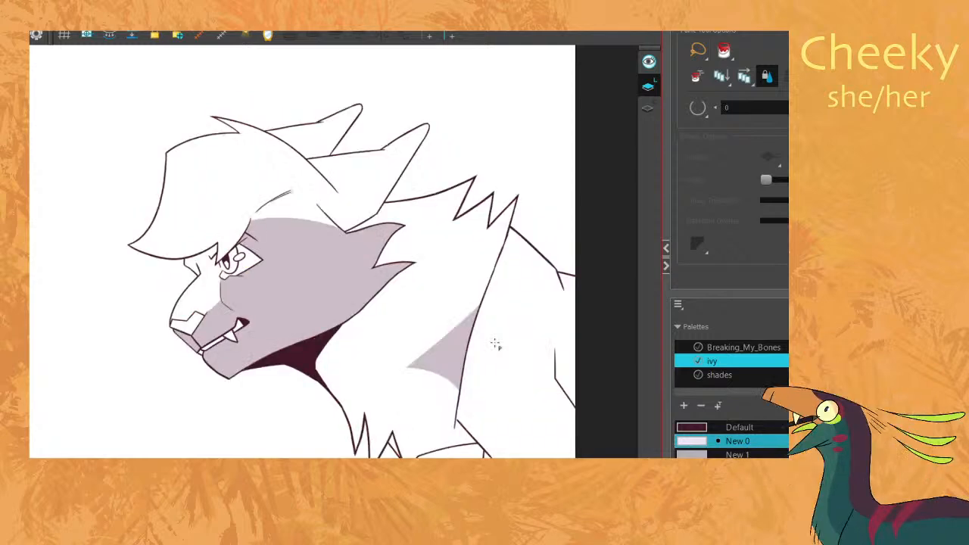
{"action": "left_click", "coordinate": [495, 345]}
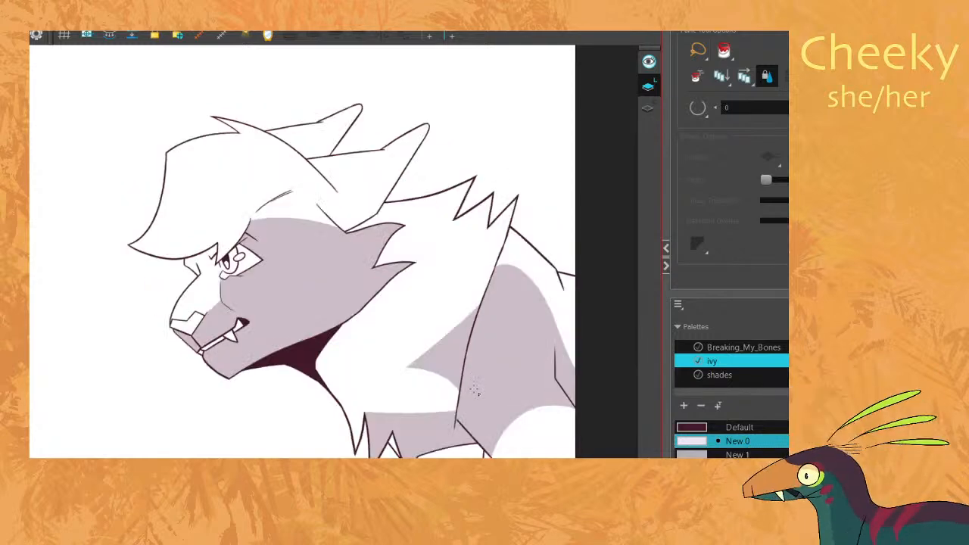
Examine up close with the Stroke tool where the shoulder line meets the chest markings.
{"action": "scroll", "coordinate": [473, 390], "scroll_direction": "up", "scroll_amount": 5}
{"action": "key", "text": "alt+v"}
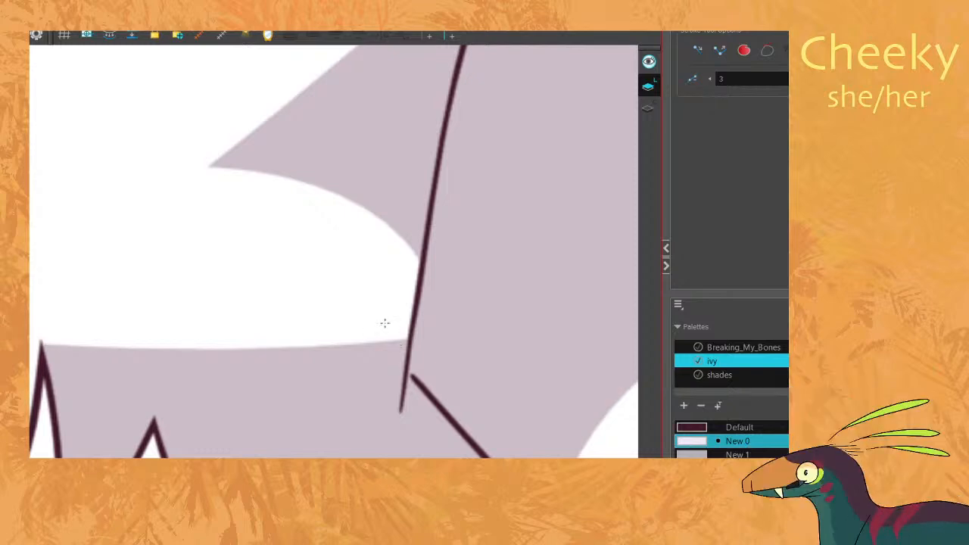
{"action": "key", "text": "space"}
{"action": "scroll", "coordinate": [331, 314], "scroll_direction": "down", "scroll_amount": 5}
{"action": "scroll", "coordinate": [363, 280], "scroll_direction": "up", "scroll_amount": 2}
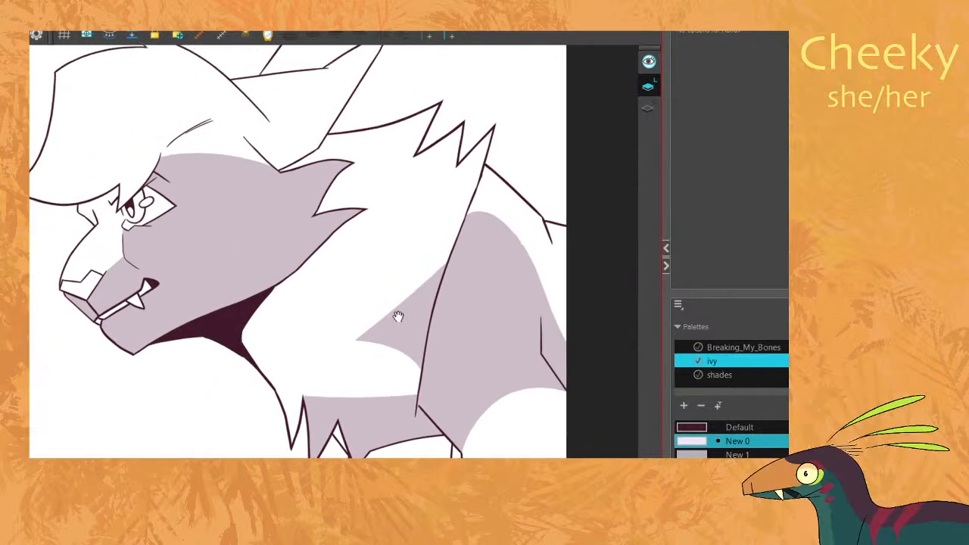
Activate the Paint tool, compare the painted cat drawing with its neighbours, and stop on the following open-mouthed drawing.
{"action": "left_click_drag", "start_coordinate": [398, 318], "coordinate": [429, 316]}
{"action": "scroll", "coordinate": [430, 316], "scroll_direction": "down", "scroll_amount": 1}
{"action": "key", "text": "alt+i"}
{"action": "key", "text": "comma"}
{"action": "key", "text": "period"}
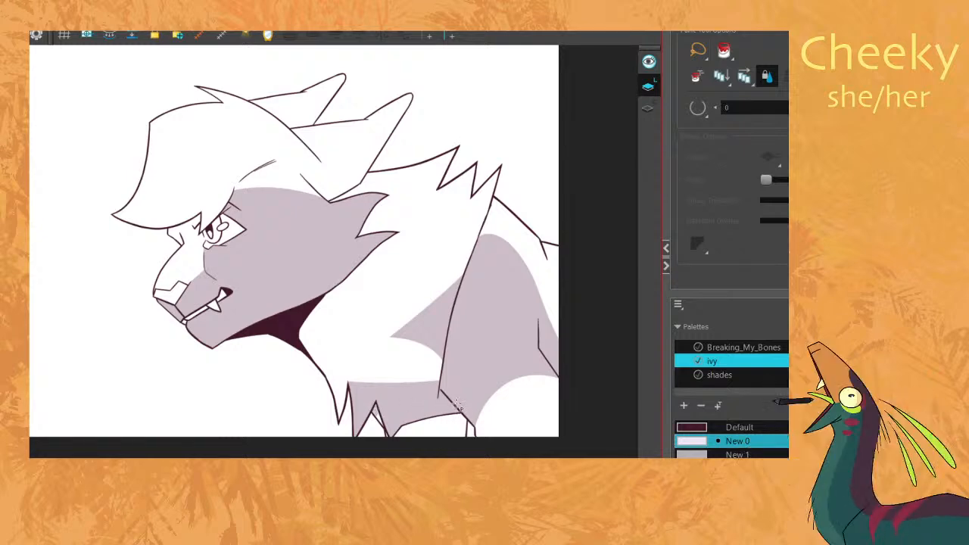
{"action": "key", "text": "period"}
{"action": "key", "text": "comma"}
{"action": "key", "text": "comma"}
{"action": "key", "text": "period"}
{"action": "key", "text": "period"}
Try filling the open-mouthed cat's face with the New 0 colour, and undo the fill.
{"action": "left_click", "coordinate": [298, 305]}
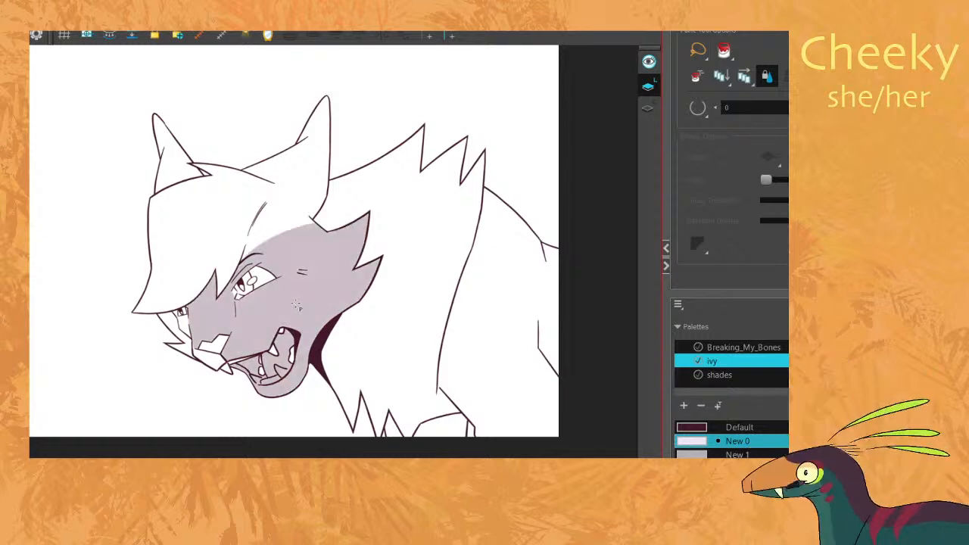
{"action": "key", "text": "super+x"}
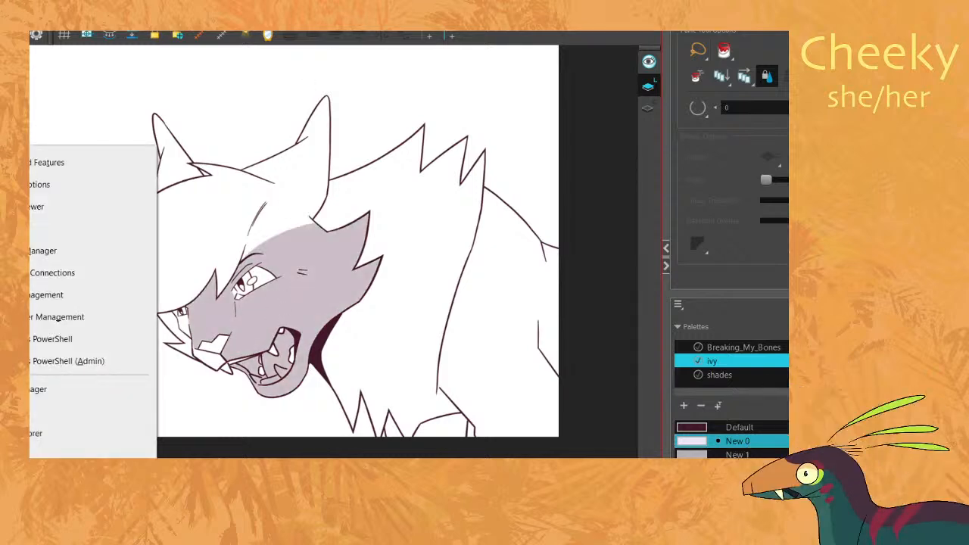
{"action": "key", "text": "Escape"}
{"action": "key", "text": "ctrl+z"}
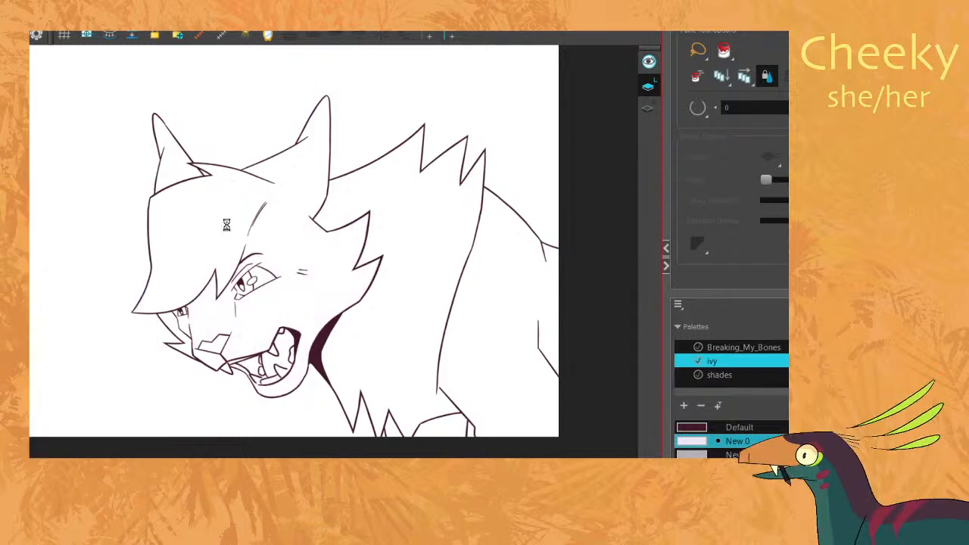
Display the drawing's strokes, set the Paint tool's gap closing to 1, and fill the face with New 0.
{"action": "key", "text": "k"}
{"action": "scroll", "coordinate": [228, 291], "scroll_direction": "up", "scroll_amount": 5}
{"action": "scroll", "coordinate": [212, 447], "scroll_direction": "up", "scroll_amount": 4}
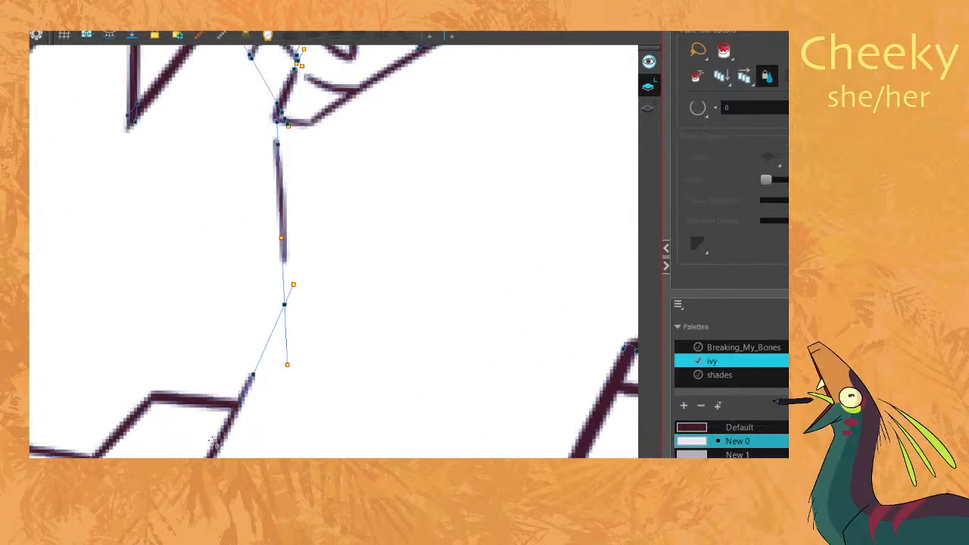
{"action": "scroll", "coordinate": [212, 443], "scroll_direction": "down", "scroll_amount": 3}
{"action": "left_click", "coordinate": [755, 108]}
{"action": "type", "text": "1"}
{"action": "key", "text": "Return"}
{"action": "left_click", "coordinate": [353, 283]}
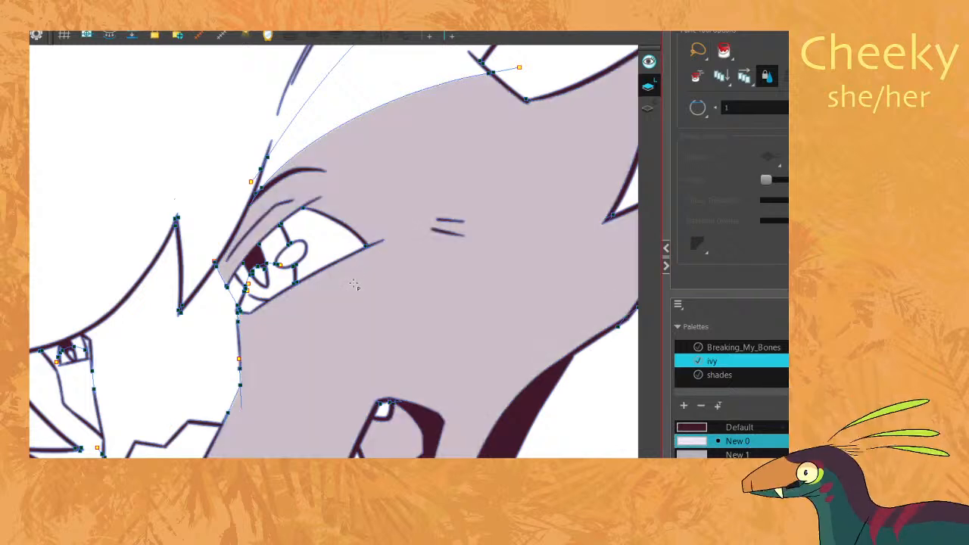
Set the gap closing back to 0 and fill the muzzle tip and the patch below the far eye with New 0.
{"action": "left_click", "coordinate": [716, 109]}
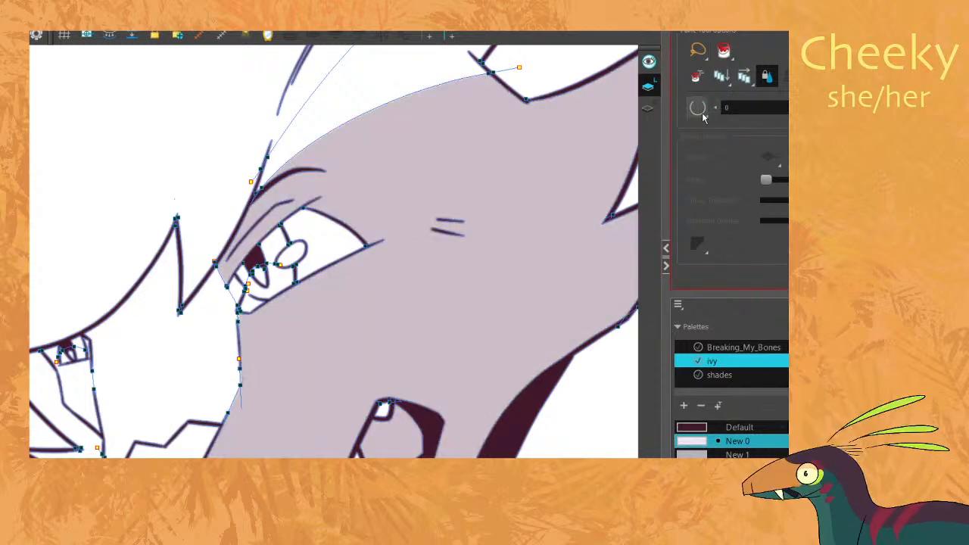
{"action": "left_click", "coordinate": [256, 385]}
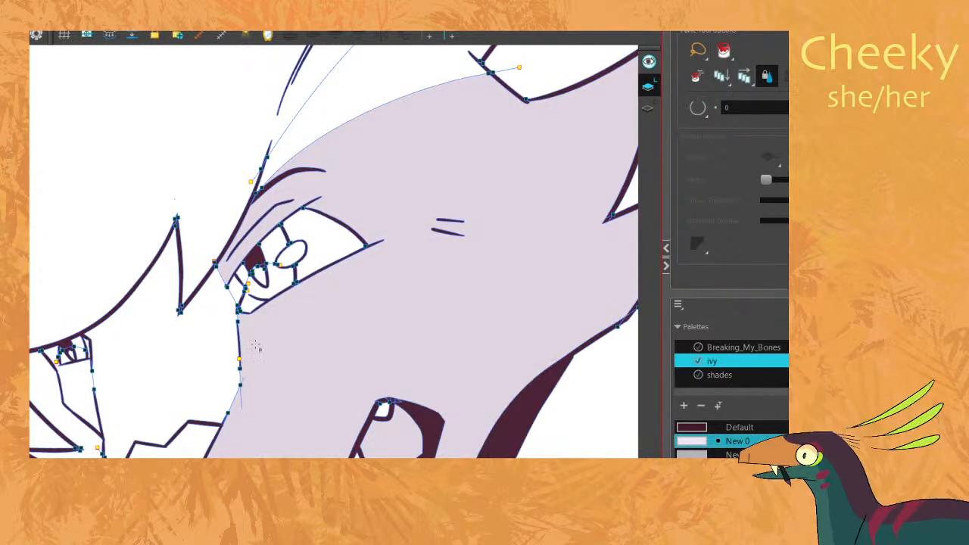
{"action": "key", "text": "space"}
{"action": "scroll", "coordinate": [273, 296], "scroll_direction": "down", "scroll_amount": 4}
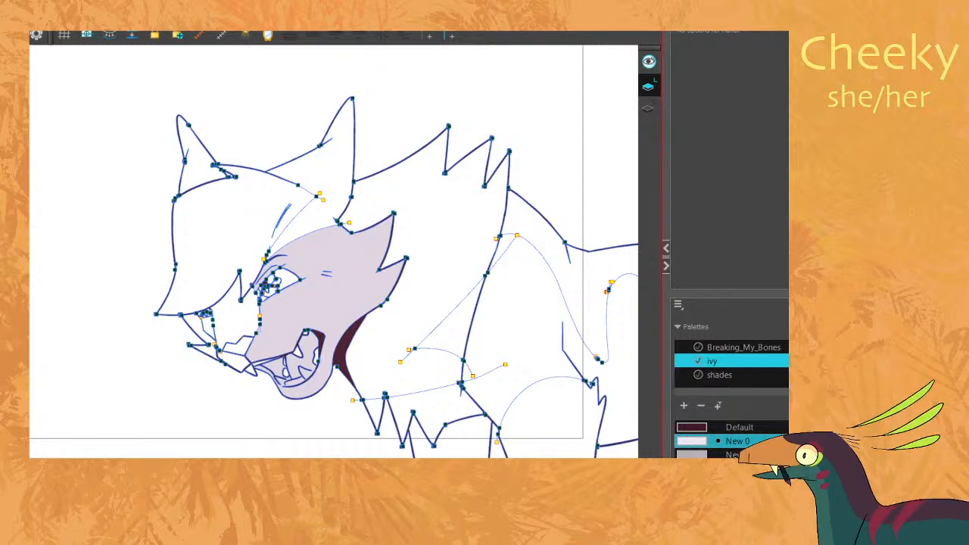
{"action": "mouse_move", "coordinate": [557, 158]}
{"action": "left_mouse_down"}
{"action": "mouse_move", "coordinate": [565, 164]}
{"action": "mouse_move", "coordinate": [561, 142]}
{"action": "left_mouse_up"}
{"action": "key", "text": "comma"}
{"action": "key", "text": "period"}
{"action": "left_click", "coordinate": [243, 345]}
{"action": "key", "text": "comma"}
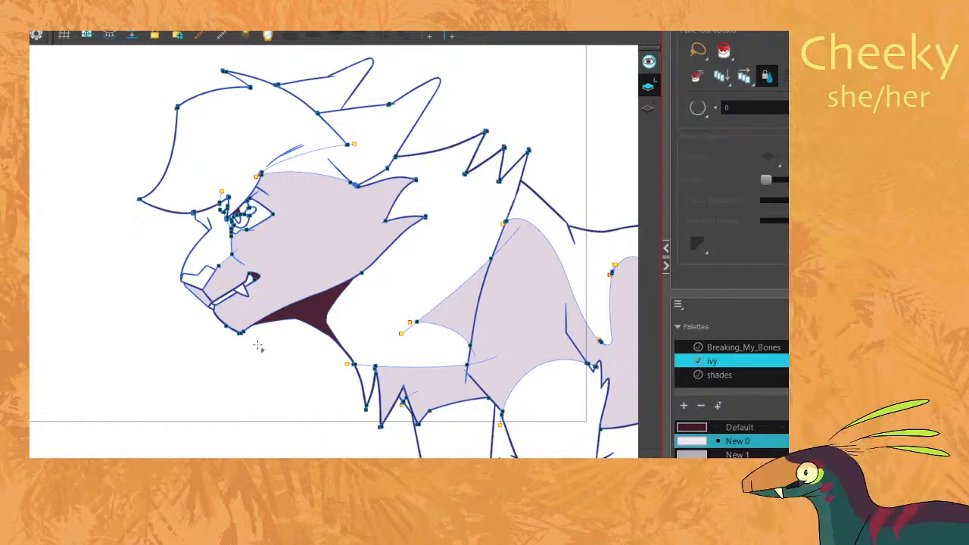
{"action": "key", "text": "period"}
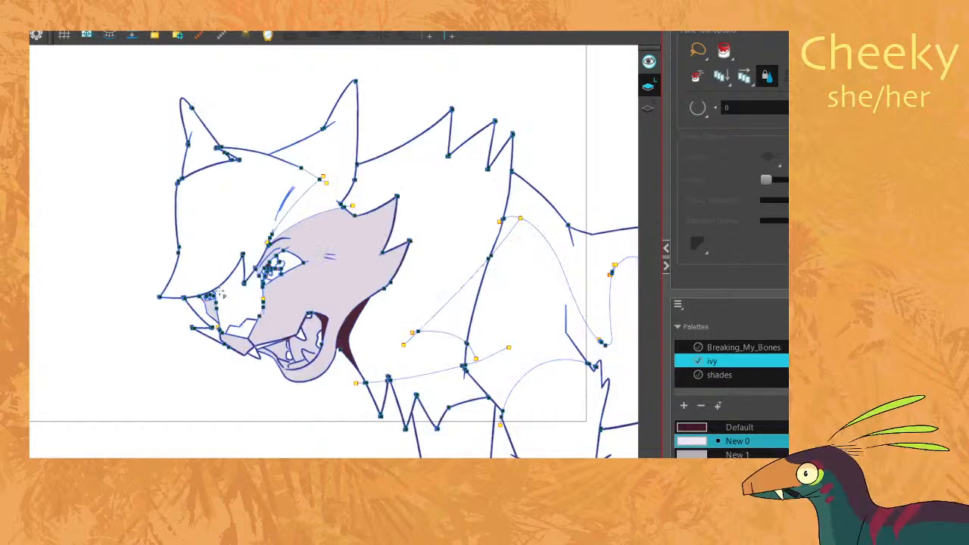
{"action": "scroll", "coordinate": [213, 304], "scroll_direction": "up", "scroll_amount": 5}
{"action": "scroll", "coordinate": [213, 304], "scroll_direction": "down", "scroll_amount": 6}
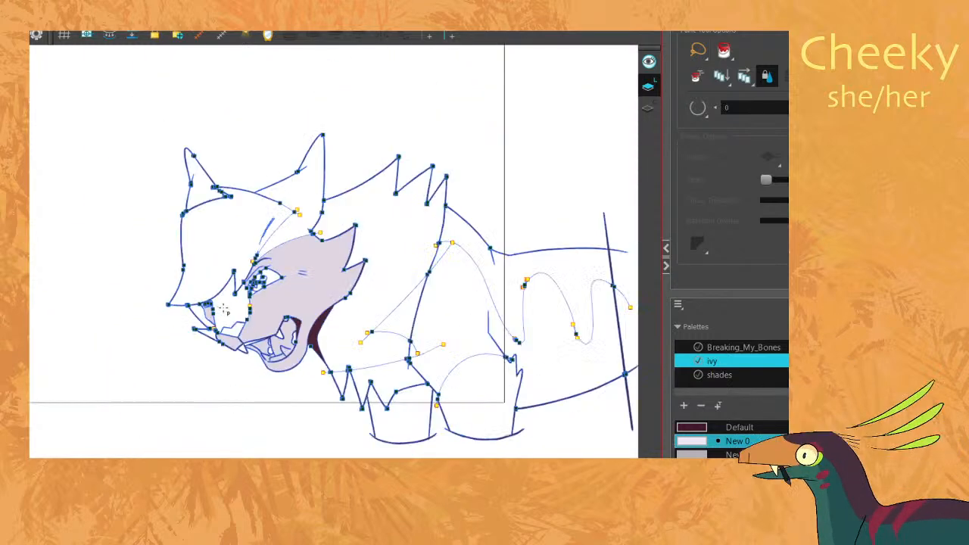
Fill the chest triangle, upper foreleg and flank markings with New 0, undoing a trial fill of the lower chest patch.
{"action": "key", "text": "comma"}
{"action": "key", "text": "period"}
{"action": "left_click", "coordinate": [410, 323]}
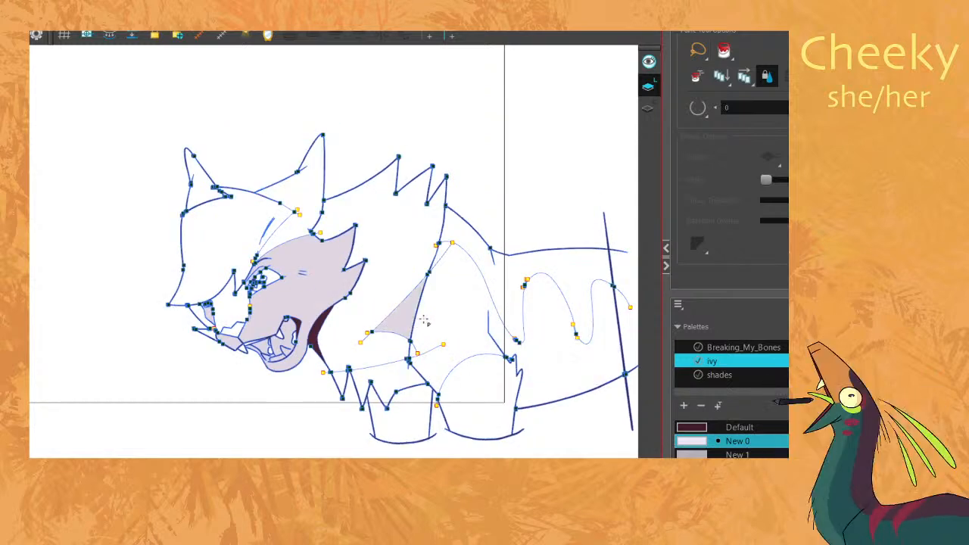
{"action": "left_click", "coordinate": [426, 321]}
{"action": "key", "text": "comma"}
{"action": "key", "text": "period"}
{"action": "left_click", "coordinate": [383, 386]}
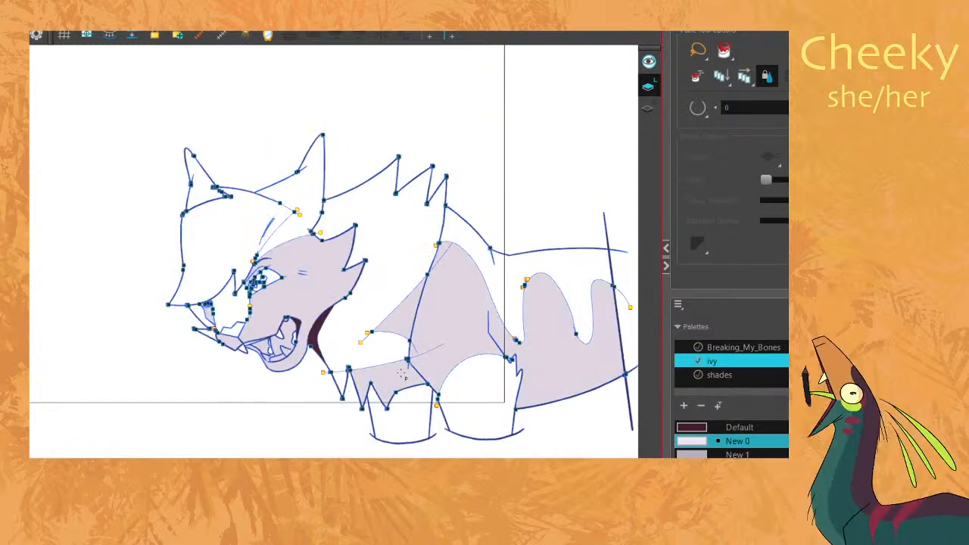
{"action": "key", "text": "ctrl+z"}
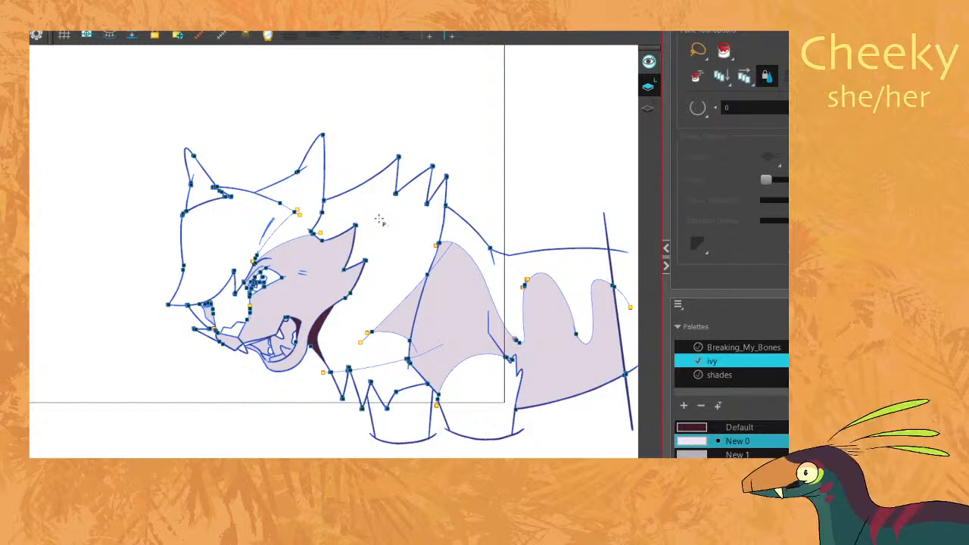
Compare the placement of the pale markings with the fully coloured cat drawing.
{"action": "key", "text": "comma"}
{"action": "key", "text": "period"}
{"action": "key", "text": "comma"}
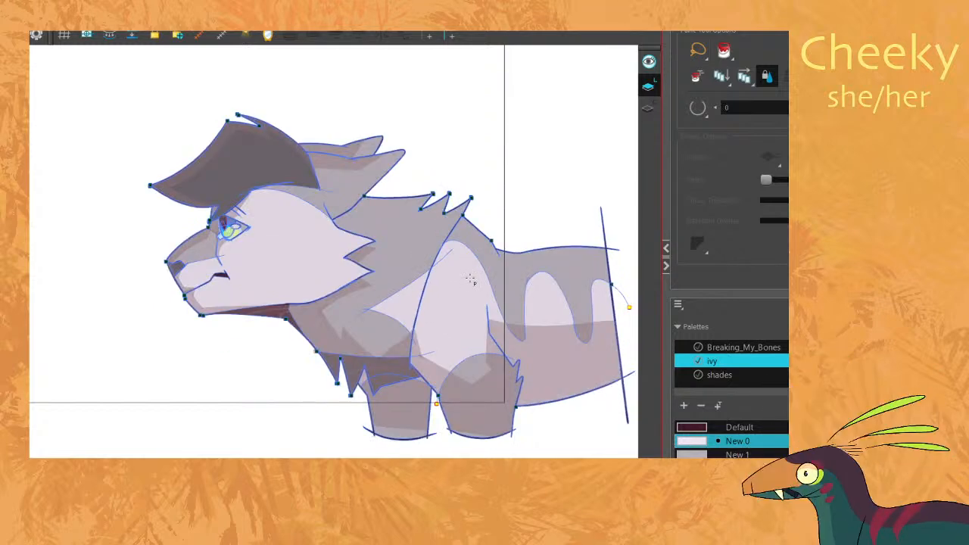
{"action": "key", "text": "period"}
{"action": "key", "text": "comma"}
{"action": "key", "text": "period"}
{"action": "key", "text": "comma"}
{"action": "key", "text": "period"}
Delete the lower chest fill from the earlier painted drawing, and advance to the next unpainted drawing with the Paint tool.
{"action": "scroll", "coordinate": [400, 362], "scroll_direction": "up", "scroll_amount": 5}
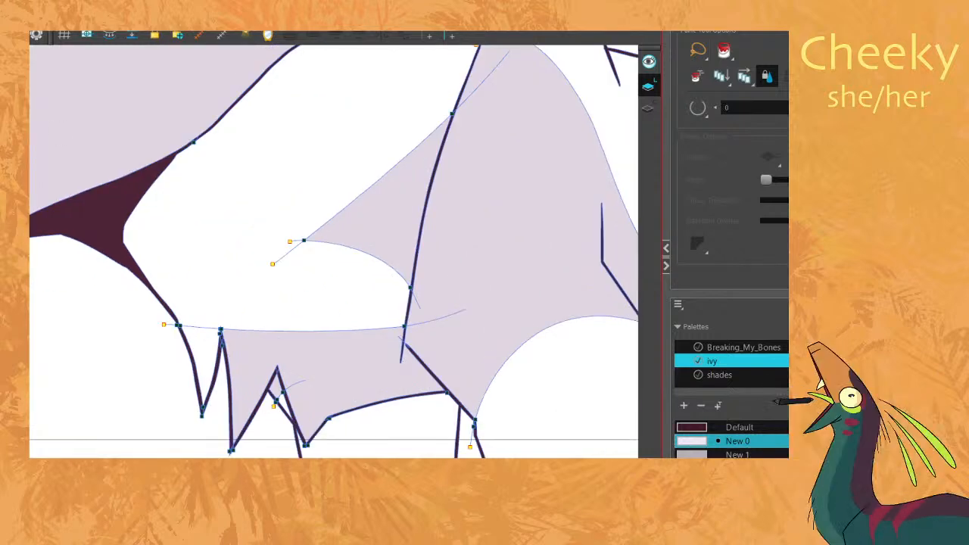
{"action": "key", "text": "alt+s"}
{"action": "left_click", "coordinate": [351, 377]}
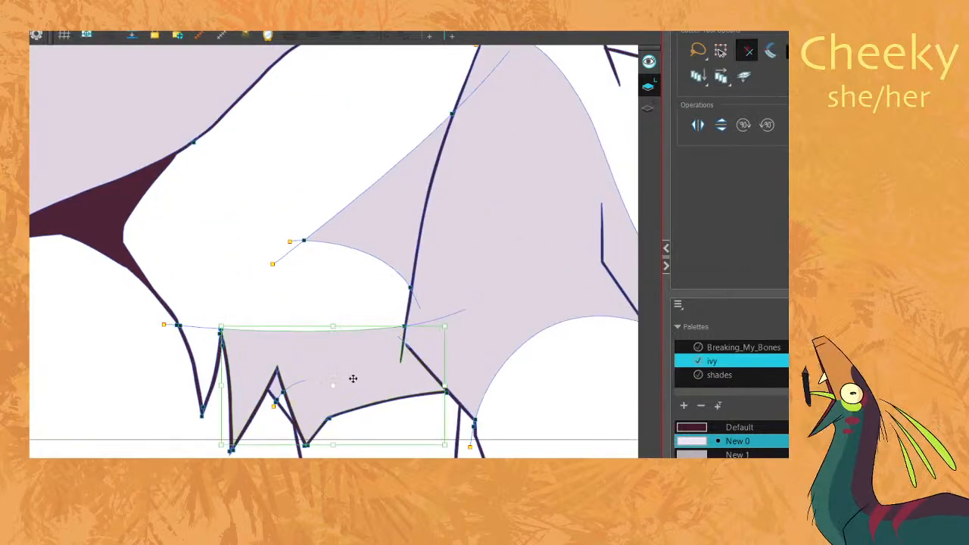
{"action": "key", "text": "Delete"}
{"action": "scroll", "coordinate": [352, 351], "scroll_direction": "down", "scroll_amount": 6}
{"action": "scroll", "coordinate": [360, 337], "scroll_direction": "up", "scroll_amount": 1}
{"action": "key", "text": "comma"}
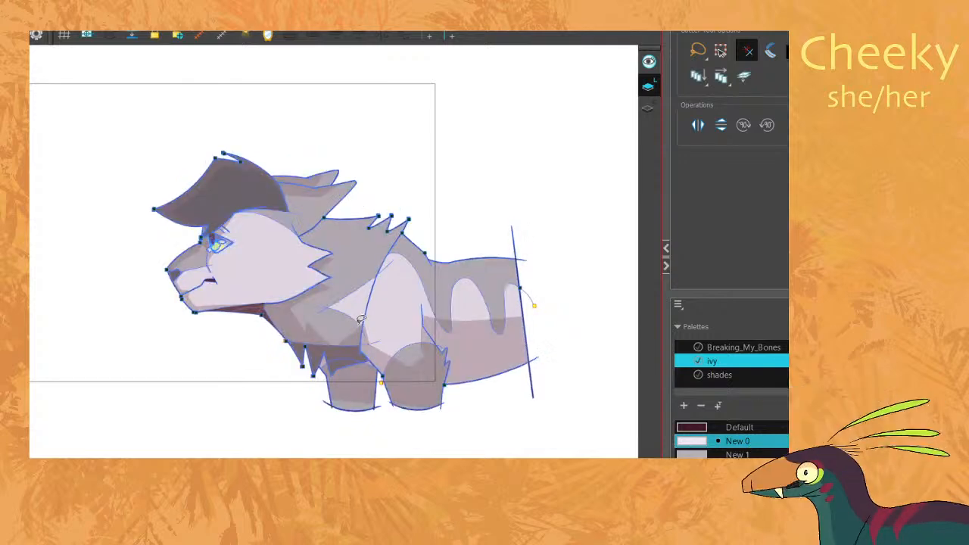
{"action": "key", "text": "period"}
{"action": "key", "text": "period"}
{"action": "key", "text": "comma"}
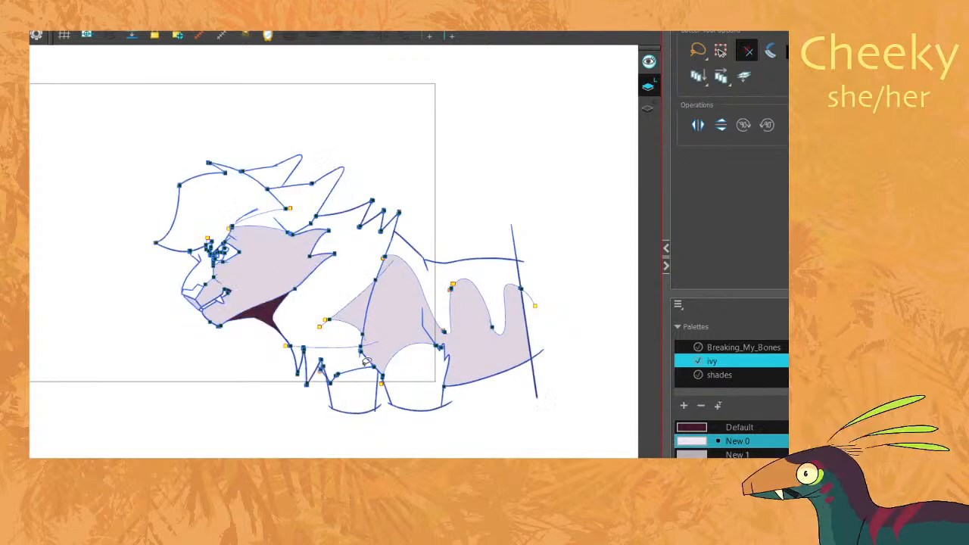
{"action": "key", "text": "period"}
{"action": "key", "text": "alt+i"}
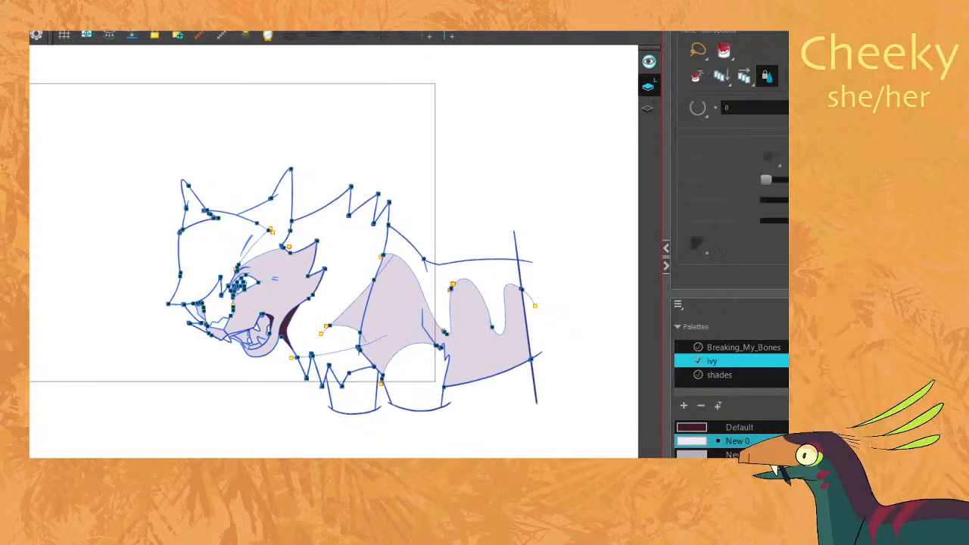
{"action": "key", "text": "period"}
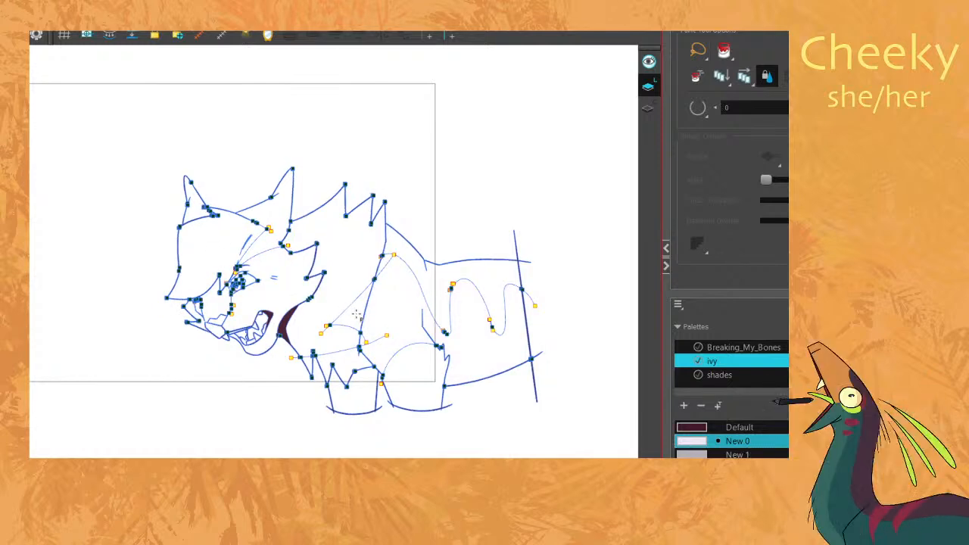
Try filling this drawing's face with the New 0 colour, and undo the fill.
{"action": "scroll", "coordinate": [353, 313], "scroll_direction": "up", "scroll_amount": 2}
{"action": "left_click", "coordinate": [241, 294]}
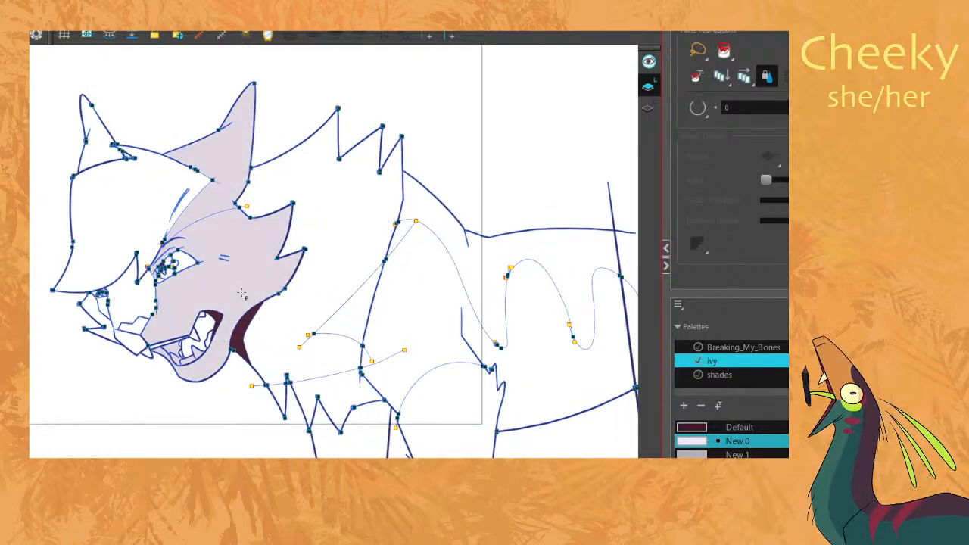
{"action": "scroll", "coordinate": [229, 219], "scroll_direction": "up", "scroll_amount": 4}
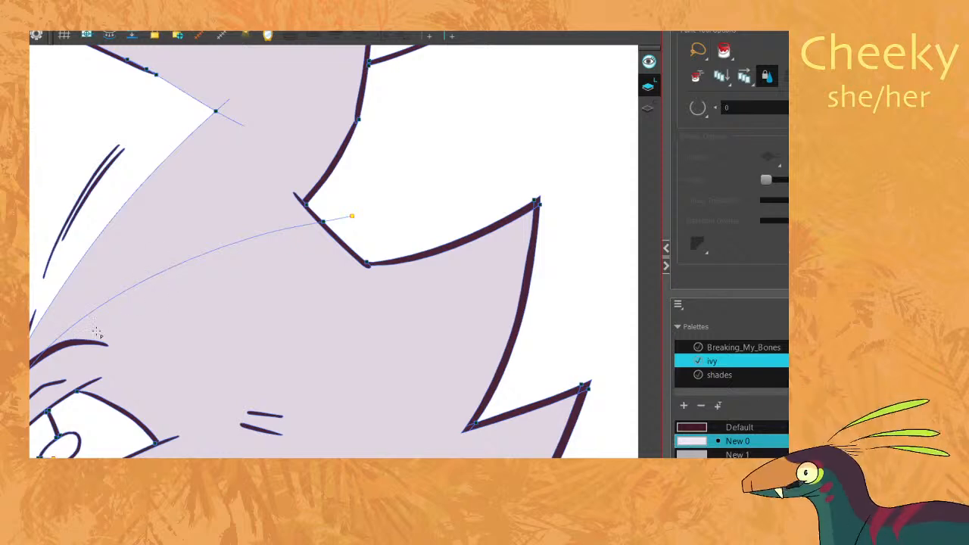
{"action": "key", "text": "ctrl+z"}
Fill the face and muzzle tip with New 0, closing the gap in the lip line with the Stroke tool.
{"action": "left_click_drag", "start_coordinate": [104, 329], "coordinate": [245, 217]}
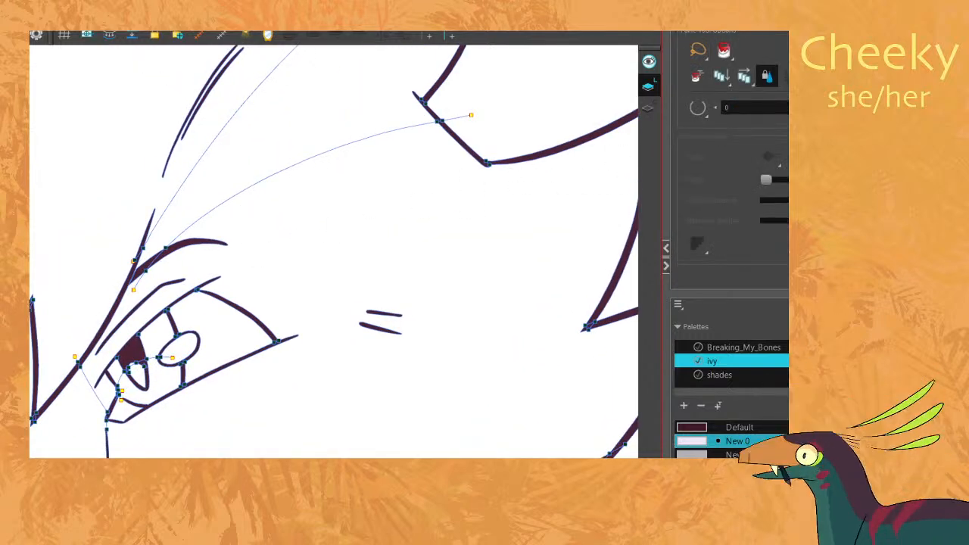
{"action": "left_click", "coordinate": [375, 174]}
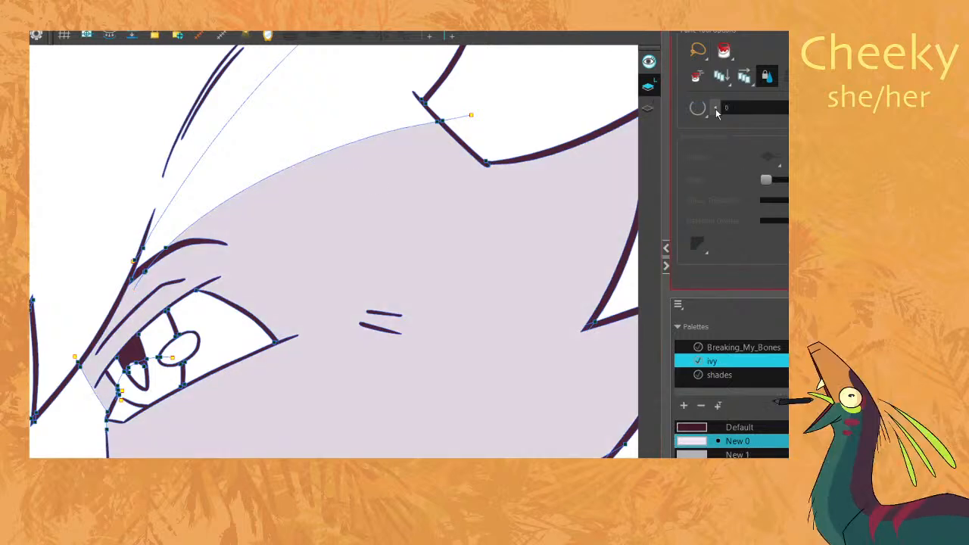
{"action": "scroll", "coordinate": [318, 178], "scroll_direction": "down", "scroll_amount": 4}
{"action": "left_click_drag", "start_coordinate": [308, 209], "coordinate": [227, 193]}
{"action": "scroll", "coordinate": [228, 193], "scroll_direction": "down", "scroll_amount": 3}
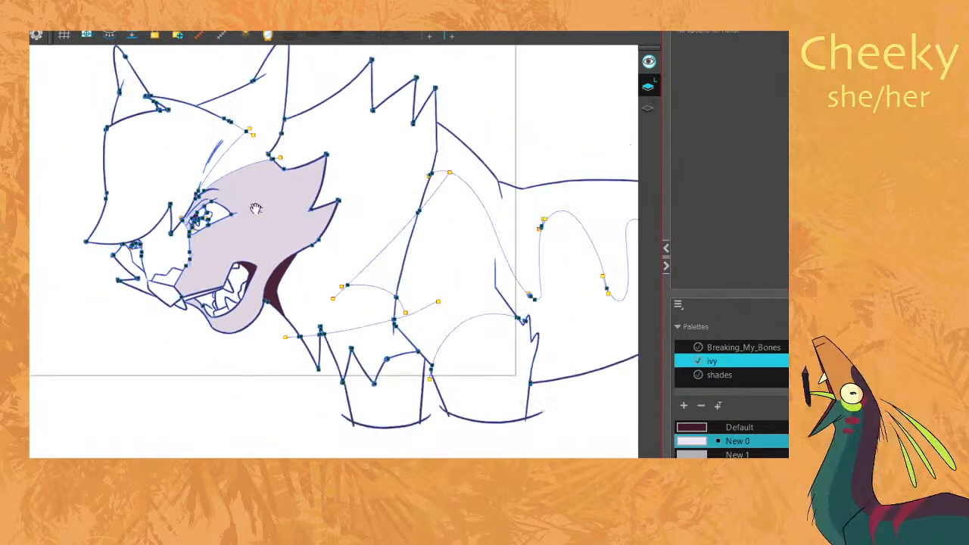
{"action": "scroll", "coordinate": [221, 231], "scroll_direction": "up", "scroll_amount": 2}
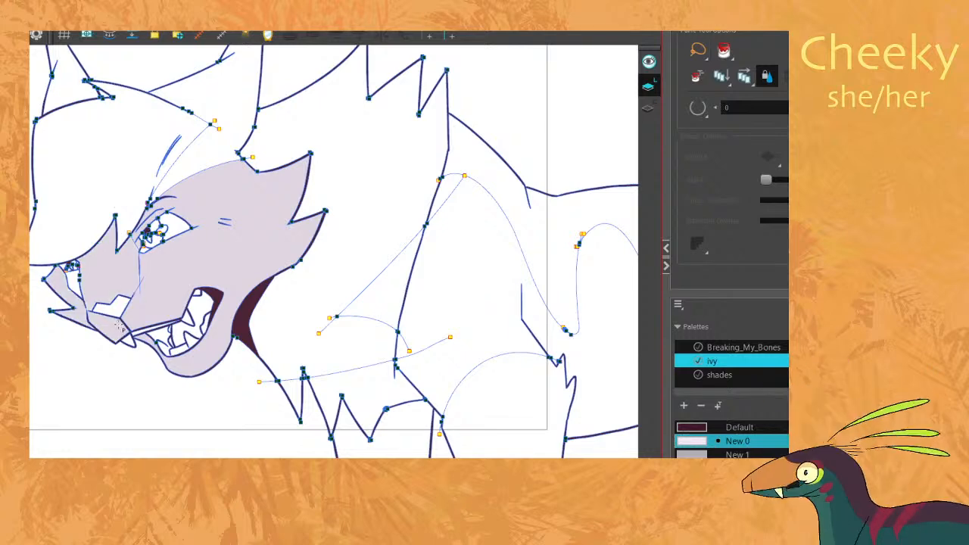
{"action": "scroll", "coordinate": [97, 305], "scroll_direction": "up", "scroll_amount": 2}
{"action": "scroll", "coordinate": [97, 305], "scroll_direction": "up", "scroll_amount": 2}
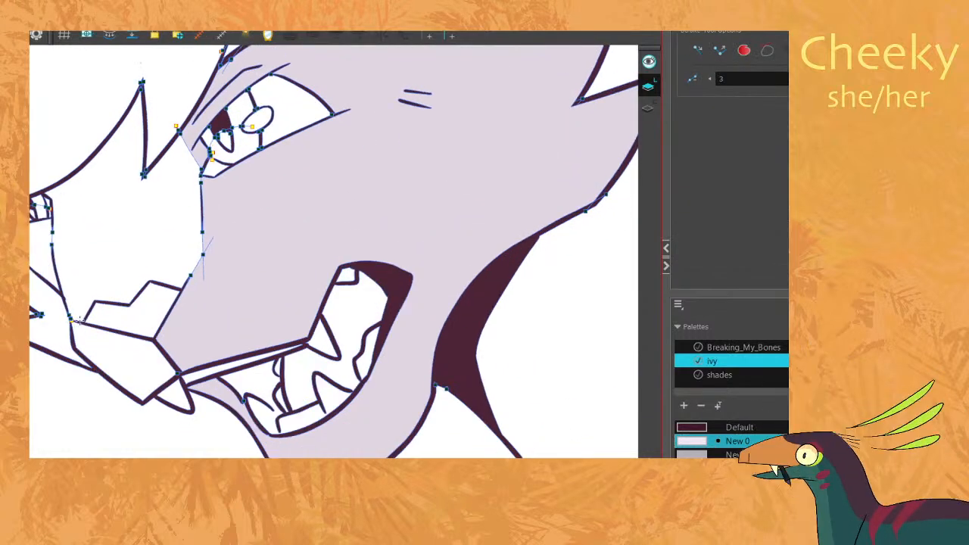
{"action": "key", "text": "alt+i"}
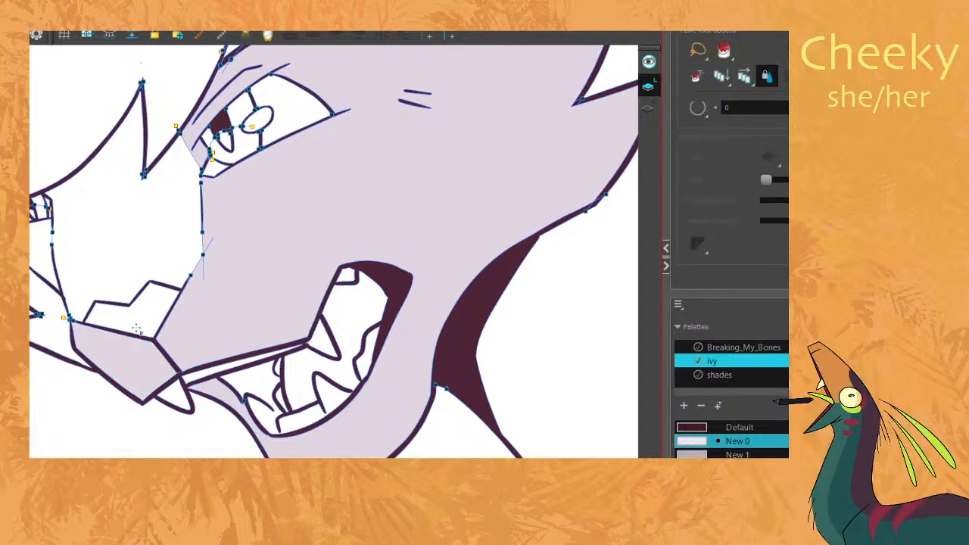
Fill the chest triangle, upper foreleg and flank with New 0, check against the neighbouring drawing, and advance to the roaring drawing.
{"action": "scroll", "coordinate": [122, 318], "scroll_direction": "down", "scroll_amount": 1}
{"action": "scroll", "coordinate": [120, 309], "scroll_direction": "down", "scroll_amount": 3}
{"action": "left_click", "coordinate": [307, 298]}
{"action": "key", "text": "ctrl+z"}
{"action": "left_click", "coordinate": [309, 296]}
{"action": "left_click", "coordinate": [348, 301]}
{"action": "key", "text": "comma"}
{"action": "key", "text": "period"}
{"action": "key", "text": "comma"}
{"action": "key", "text": "period"}
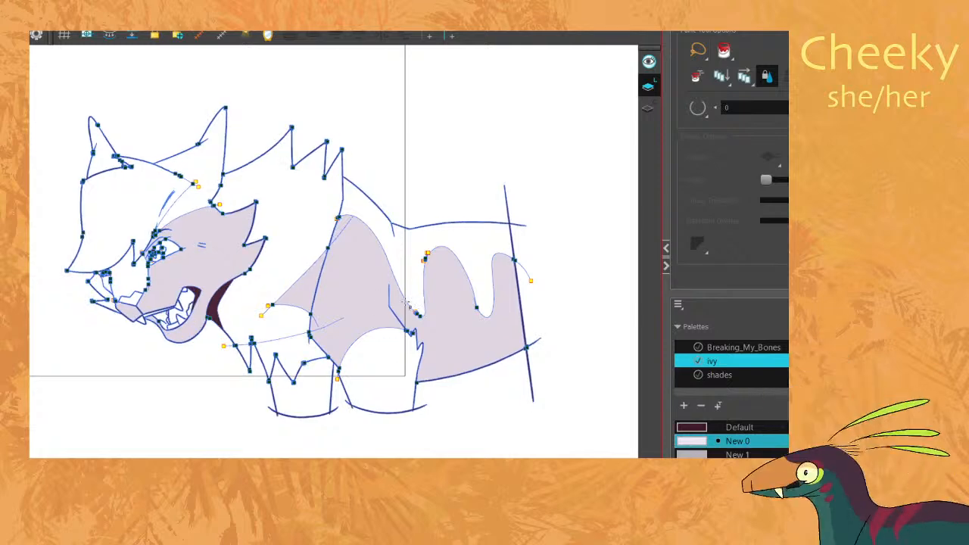
{"action": "key", "text": "period"}
Try filling the roaring cat's face with New 0, and undo the fill.
{"action": "left_click", "coordinate": [191, 209]}
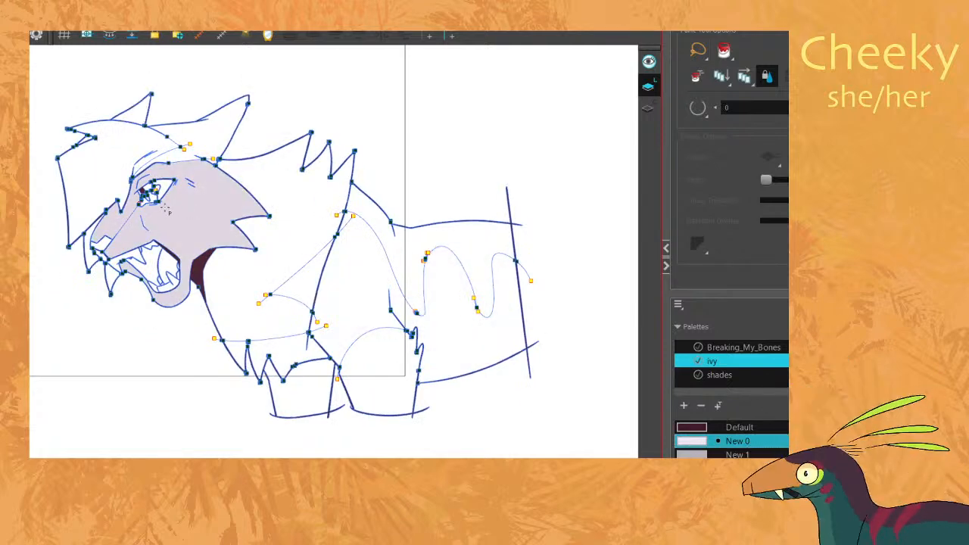
{"action": "scroll", "coordinate": [76, 201], "scroll_direction": "up", "scroll_amount": 5}
{"action": "key", "text": "ctrl+z"}
{"action": "scroll", "coordinate": [172, 203], "scroll_direction": "down", "scroll_amount": 6}
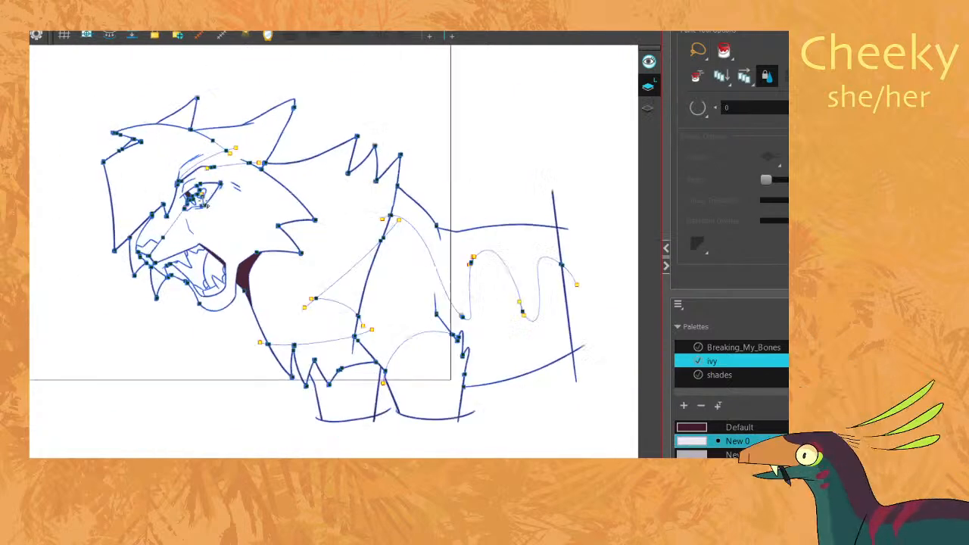
Close the gap between the brow and the inner eye corner with the Stroke tool, and fill the roaring cat's face with New 0.
{"action": "scroll", "coordinate": [203, 203], "scroll_direction": "up", "scroll_amount": 5}
{"action": "key", "text": "k"}
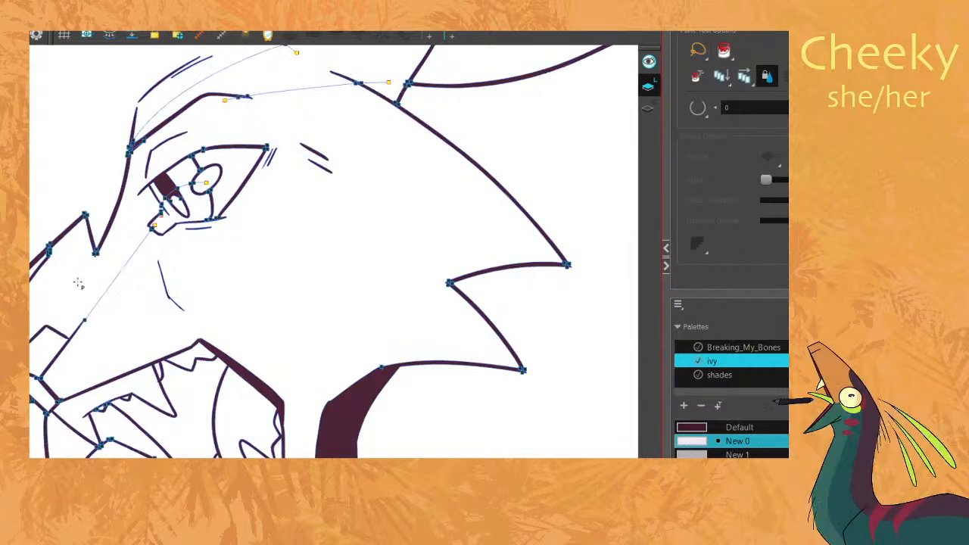
{"action": "key", "text": "space"}
{"action": "left_click_drag", "start_coordinate": [81, 298], "coordinate": [187, 277]}
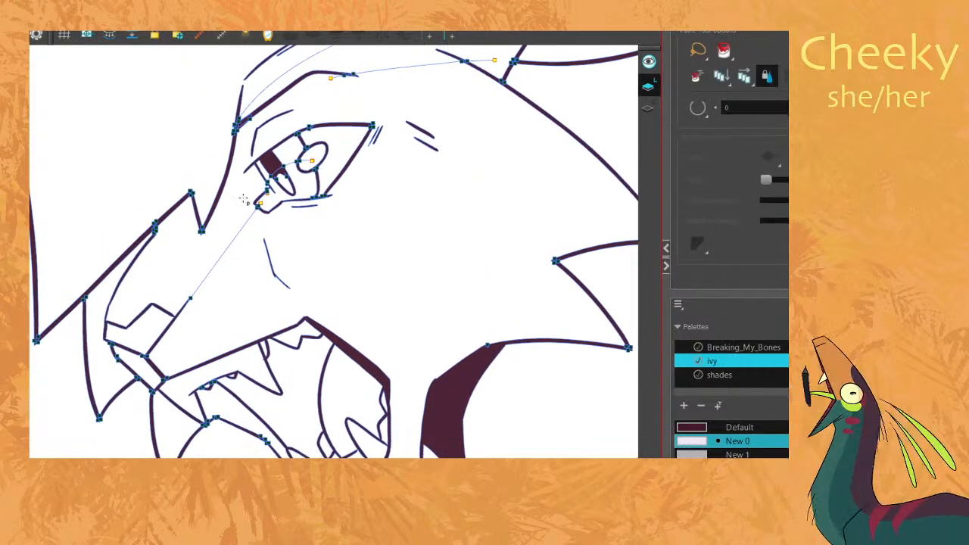
{"action": "scroll", "coordinate": [245, 168], "scroll_direction": "up", "scroll_amount": 2}
{"action": "key", "text": "alt+v"}
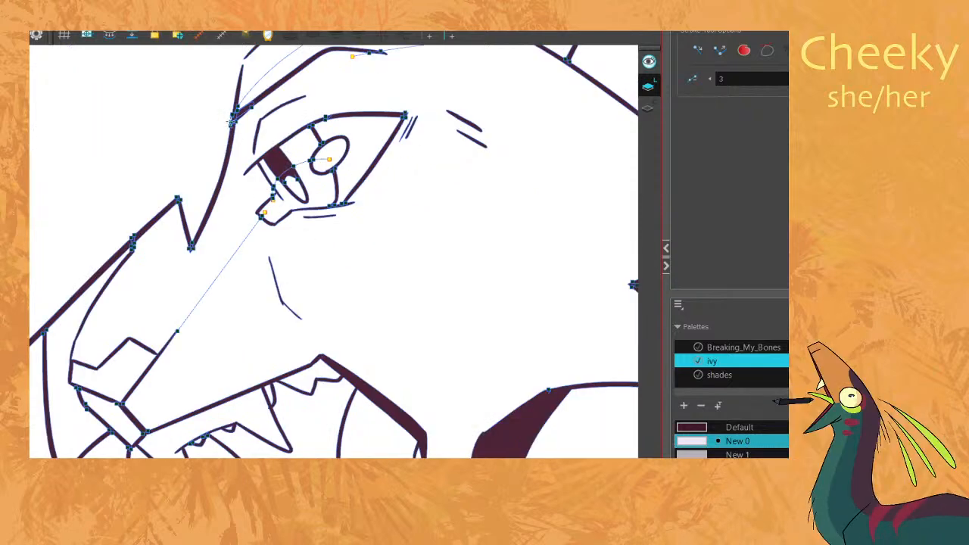
{"action": "left_click_drag", "start_coordinate": [233, 122], "coordinate": [261, 203]}
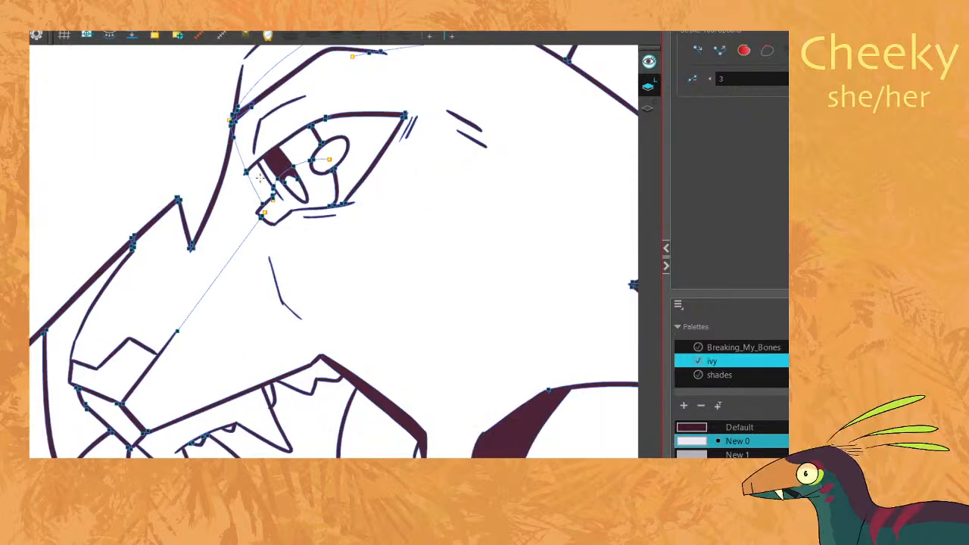
{"action": "key", "text": "alt+i"}
{"action": "left_click", "coordinate": [424, 225]}
{"action": "scroll", "coordinate": [419, 221], "scroll_direction": "down", "scroll_amount": 8}
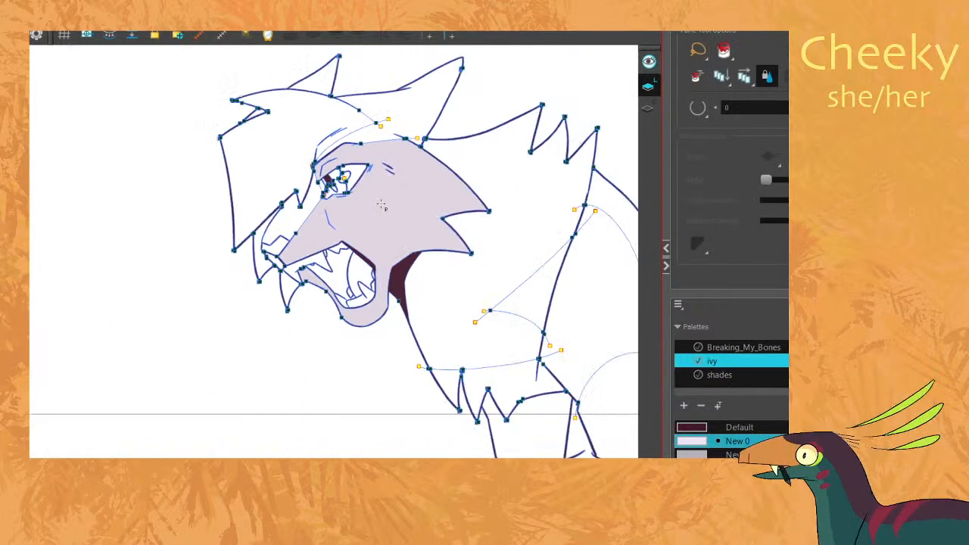
Fill the chest triangle, upper foreleg and flank with New 0, and move to the neighbouring drawing with the raised head.
{"action": "left_click_drag", "start_coordinate": [462, 236], "coordinate": [334, 262]}
{"action": "scroll", "coordinate": [337, 262], "scroll_direction": "up", "scroll_amount": 1}
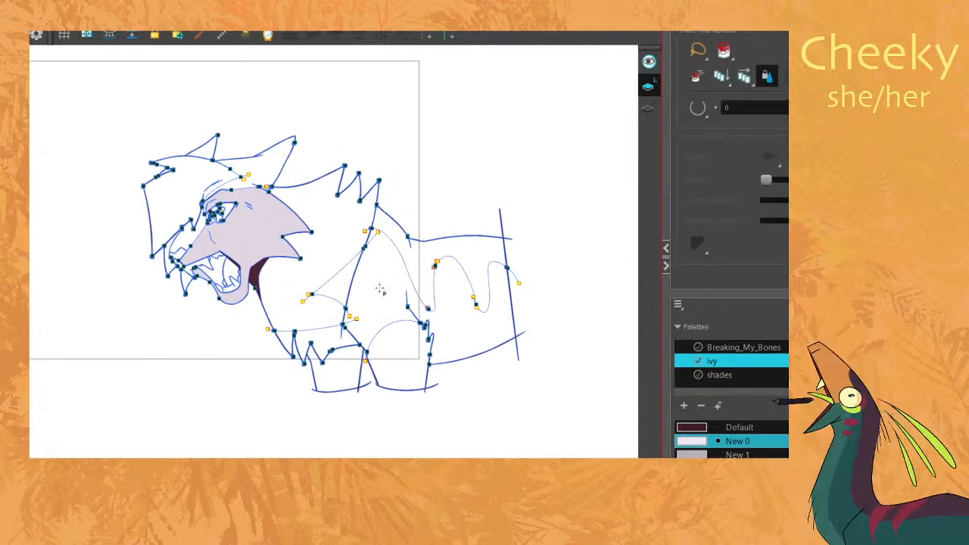
{"action": "left_click", "coordinate": [359, 288]}
{"action": "left_click", "coordinate": [374, 285]}
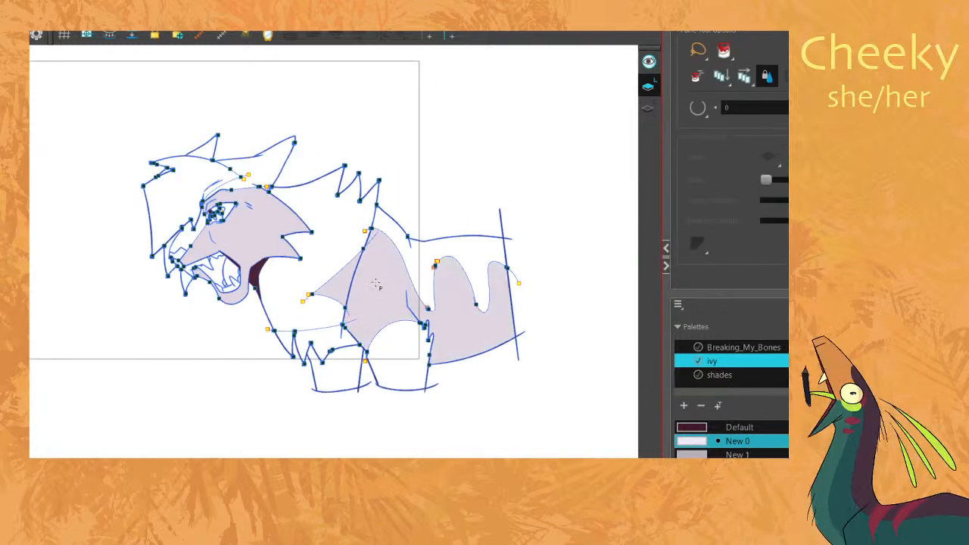
{"action": "key", "text": "comma"}
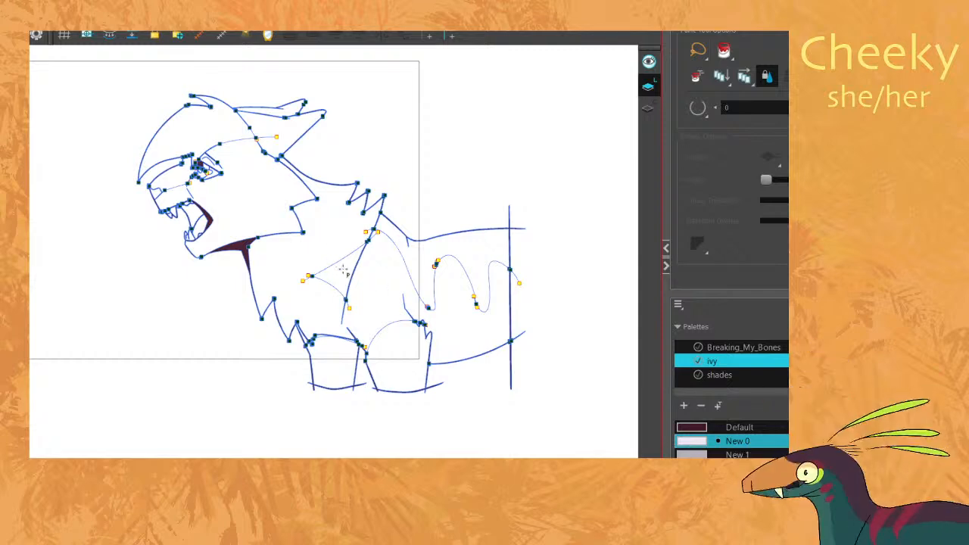
Fill this drawing's chest triangle, upper foreleg and flank with New 0, closing the gap in the front leg line with the Stroke tool.
{"action": "left_click", "coordinate": [345, 271]}
{"action": "left_click", "coordinate": [384, 277]}
{"action": "scroll", "coordinate": [344, 329], "scroll_direction": "up", "scroll_amount": 4}
{"action": "key", "text": "ctrl+z"}
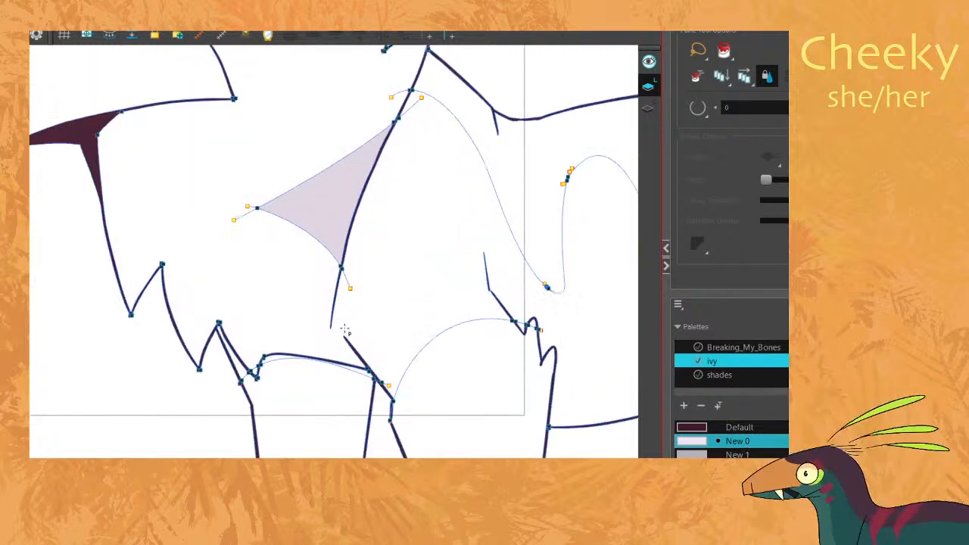
{"action": "scroll", "coordinate": [344, 329], "scroll_direction": "up", "scroll_amount": 2}
{"action": "left_click_drag", "start_coordinate": [346, 343], "coordinate": [318, 315]}
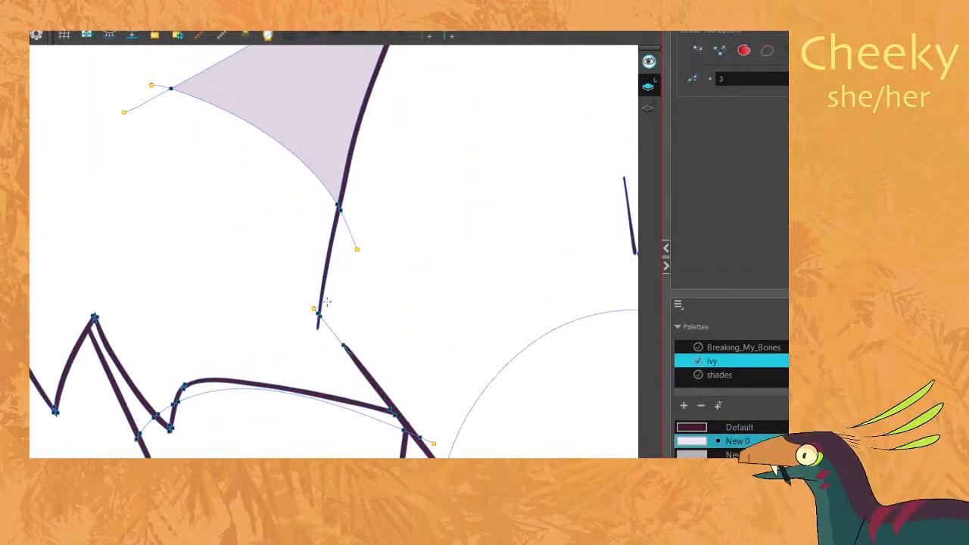
{"action": "key", "text": "alt+i"}
{"action": "left_click", "coordinate": [408, 262]}
{"action": "scroll", "coordinate": [372, 242], "scroll_direction": "down", "scroll_amount": 5}
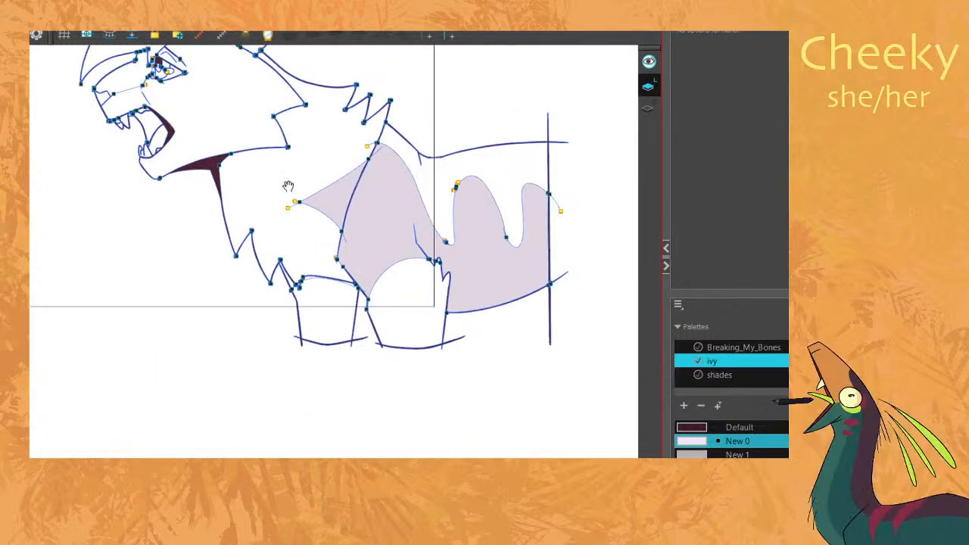
Fill the raised head's face and muzzle with New 0.
{"action": "left_click_drag", "start_coordinate": [280, 169], "coordinate": [356, 278]}
{"action": "key", "text": "alt+i"}
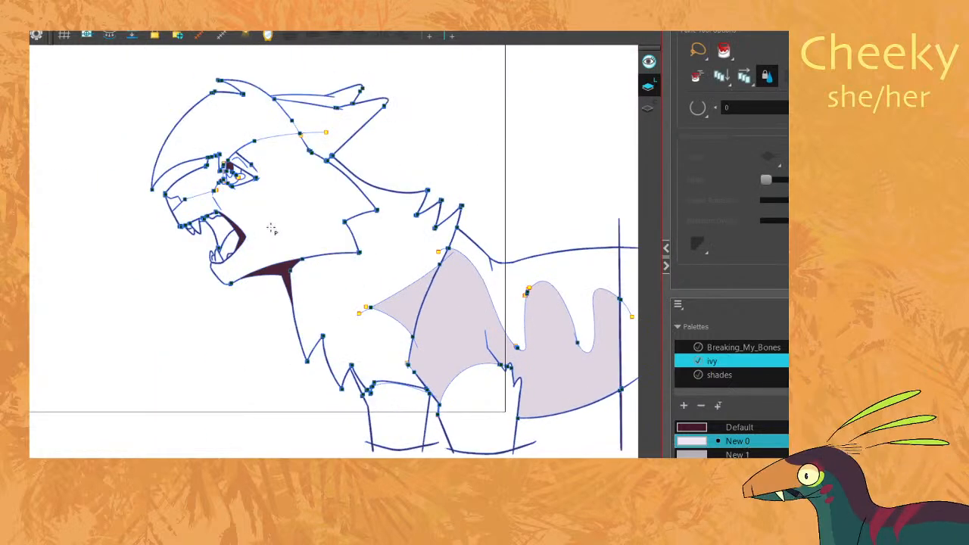
{"action": "left_click", "coordinate": [272, 221]}
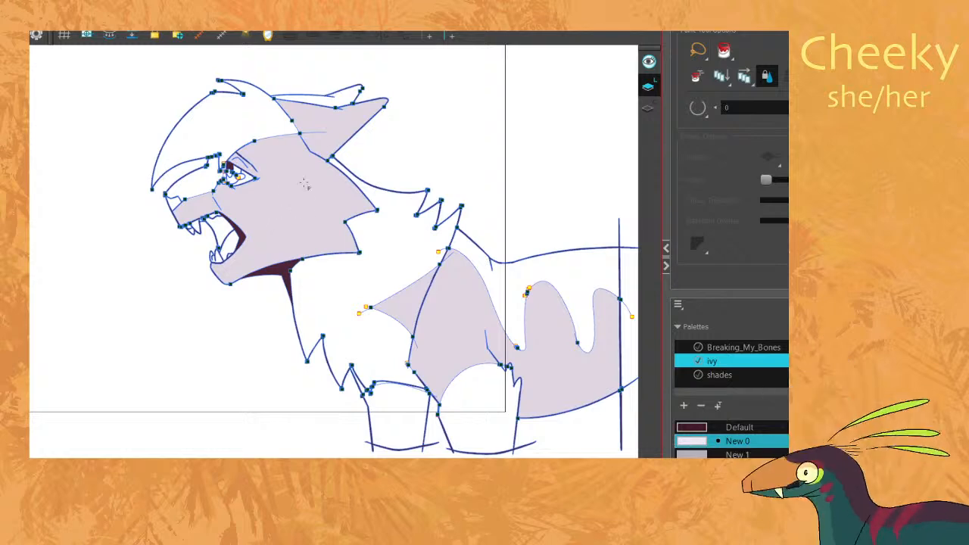
Check the face marking against the neighbouring drawing, and draw Stroke tool lines from above the eye to the ear.
{"action": "scroll", "coordinate": [289, 199], "scroll_direction": "up", "scroll_amount": 6}
{"action": "scroll", "coordinate": [290, 136], "scroll_direction": "down", "scroll_amount": 2}
{"action": "key", "text": "alt+v"}
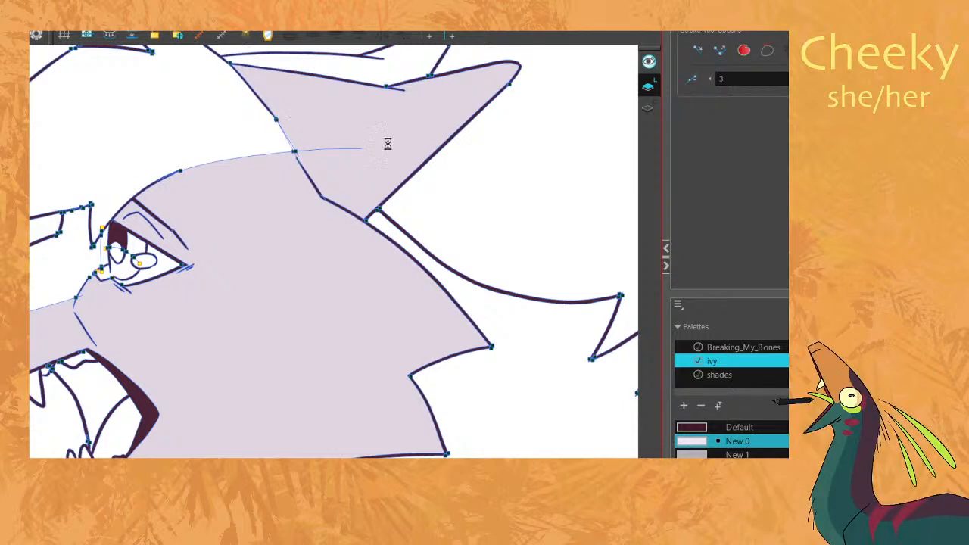
{"action": "scroll", "coordinate": [432, 125], "scroll_direction": "down", "scroll_amount": 6}
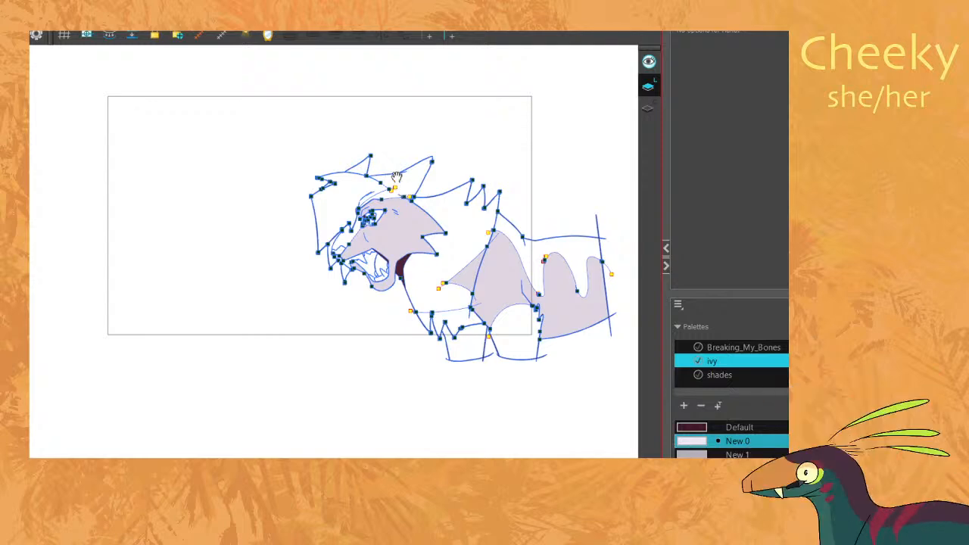
{"action": "scroll", "coordinate": [399, 184], "scroll_direction": "up", "scroll_amount": 6}
{"action": "key", "text": "alt+v"}
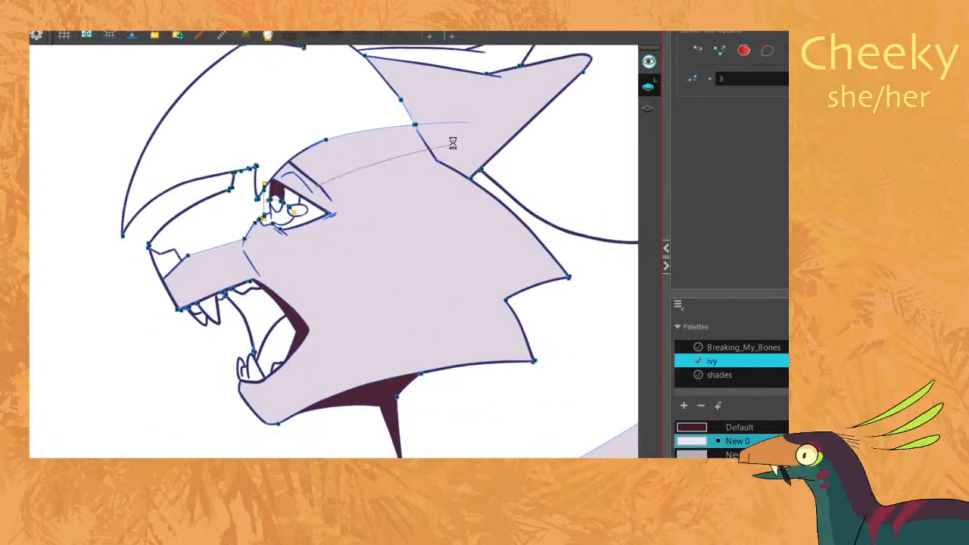
{"action": "left_click_drag", "start_coordinate": [313, 185], "coordinate": [448, 151]}
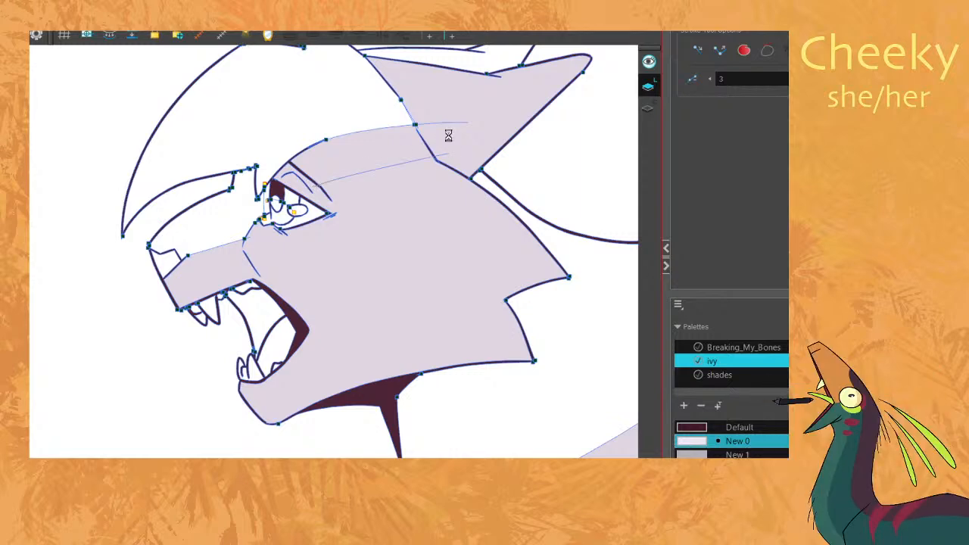
{"action": "mouse_move", "coordinate": [324, 189]}
{"action": "left_mouse_down"}
{"action": "mouse_move", "coordinate": [395, 153]}
{"action": "mouse_move", "coordinate": [468, 127]}
{"action": "left_mouse_up"}
Switch to the New 1 colour, check the finished coloured drawing, and fill the muzzle bridge of the next drawing with it.
{"action": "scroll", "coordinate": [473, 123], "scroll_direction": "down", "scroll_amount": 5}
{"action": "key", "text": "period"}
{"action": "key", "text": "period"}
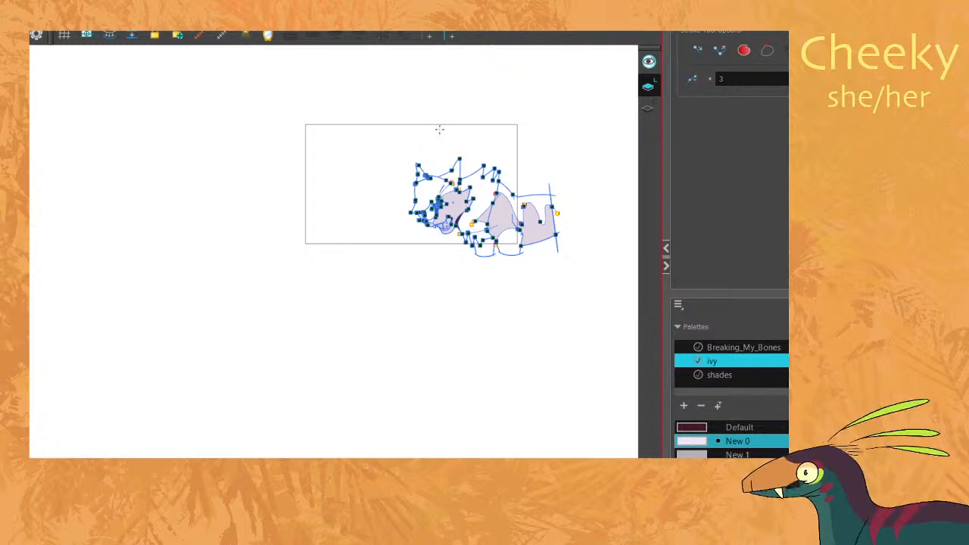
{"action": "scroll", "coordinate": [443, 137], "scroll_direction": "up", "scroll_amount": 6}
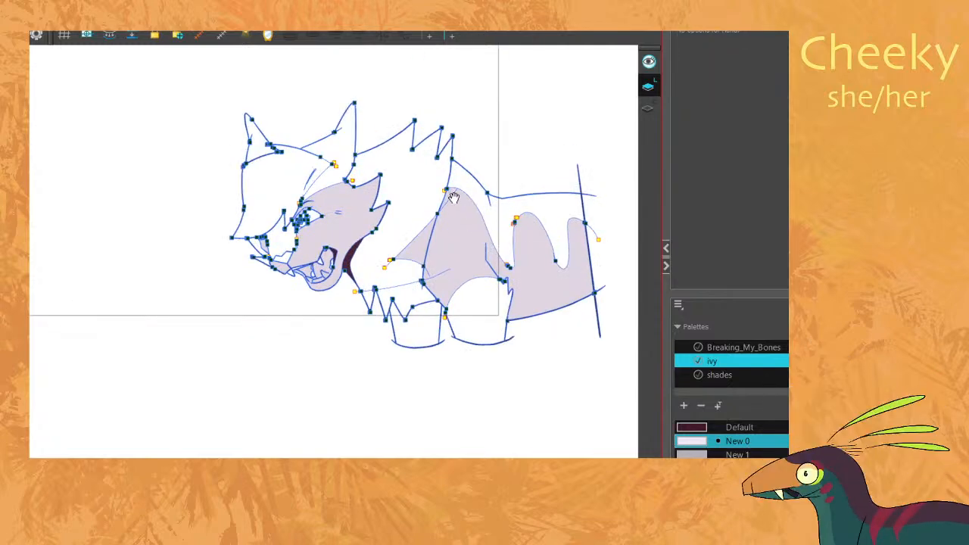
{"action": "left_click_drag", "start_coordinate": [449, 196], "coordinate": [487, 216]}
{"action": "left_click", "coordinate": [717, 454]}
{"action": "key", "text": "alt+i"}
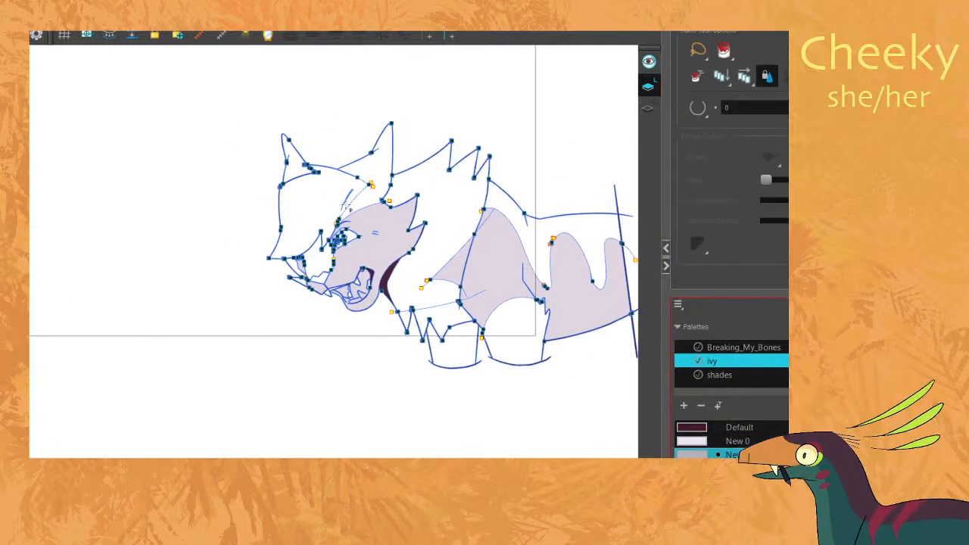
{"action": "scroll", "coordinate": [342, 203], "scroll_direction": "up", "scroll_amount": 1}
{"action": "key", "text": "f"}
{"action": "key", "text": "f"}
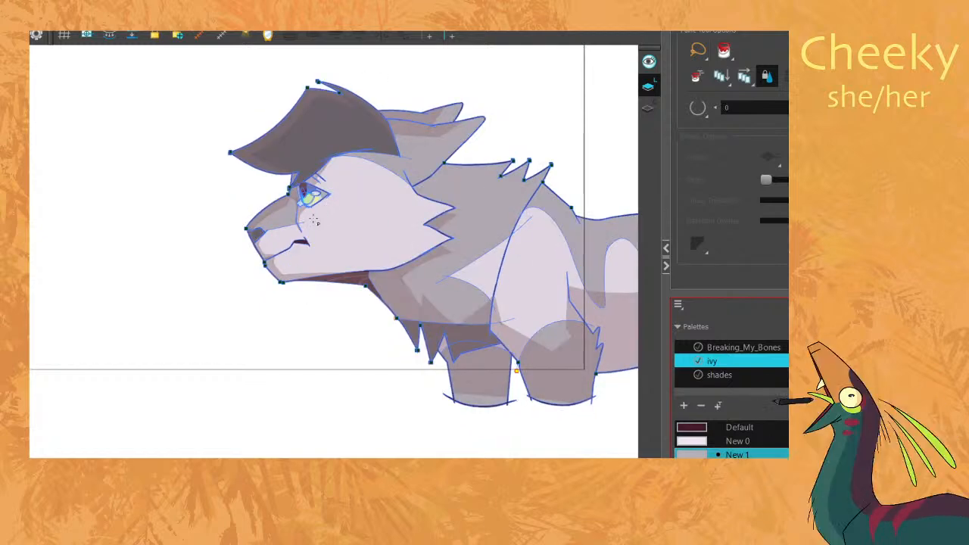
{"action": "key", "text": "g"}
{"action": "left_click", "coordinate": [299, 233]}
{"action": "scroll", "coordinate": [328, 219], "scroll_direction": "up", "scroll_amount": 2}
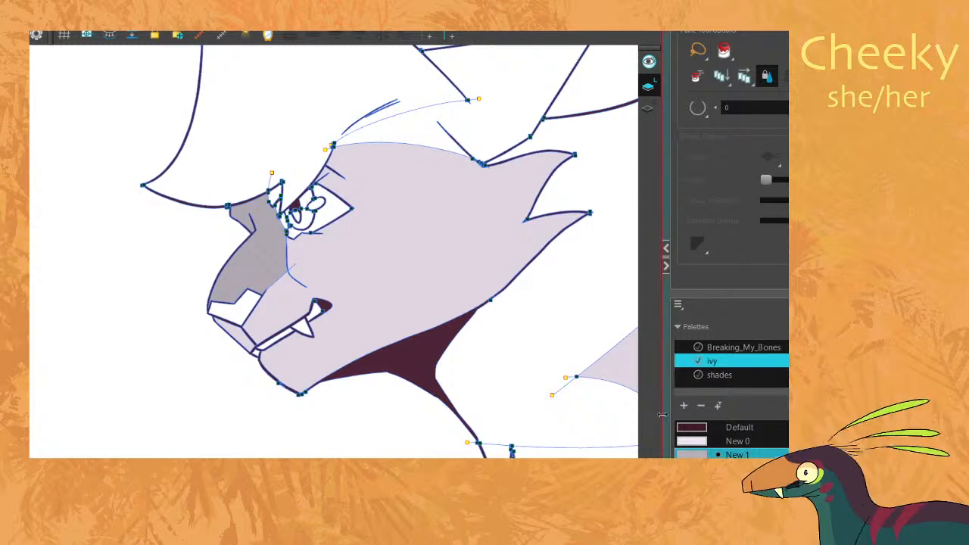
{"action": "left_click", "coordinate": [689, 440]}
{"action": "scroll", "coordinate": [370, 260], "scroll_direction": "up", "scroll_amount": 3}
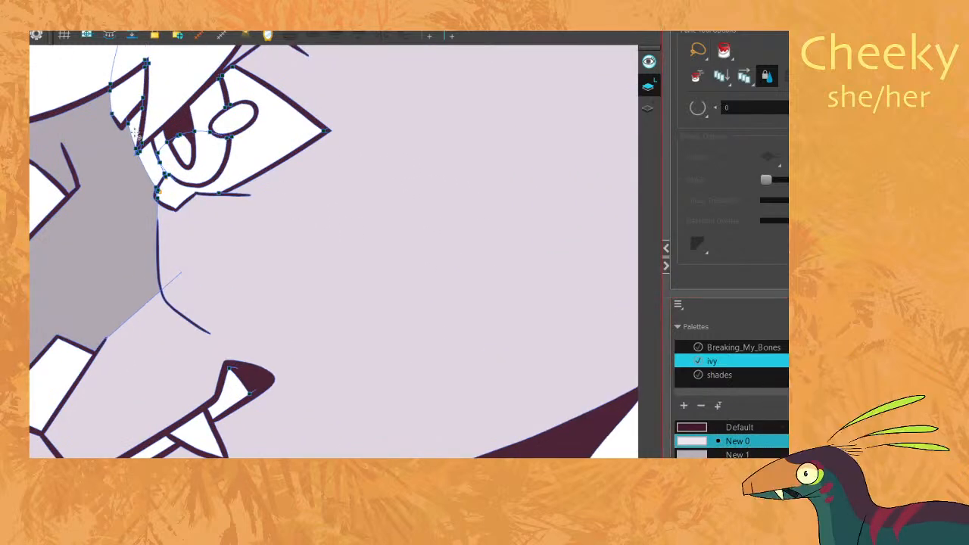
{"action": "scroll", "coordinate": [219, 115], "scroll_direction": "down", "scroll_amount": 4}
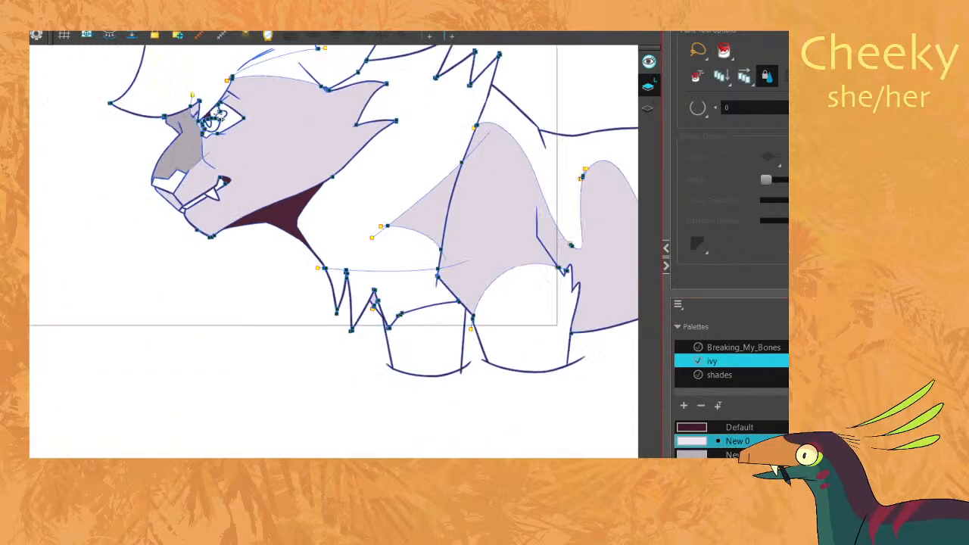
Advance to the snarling drawing and fill its muzzle bridge with New 1.
{"action": "key", "text": "g"}
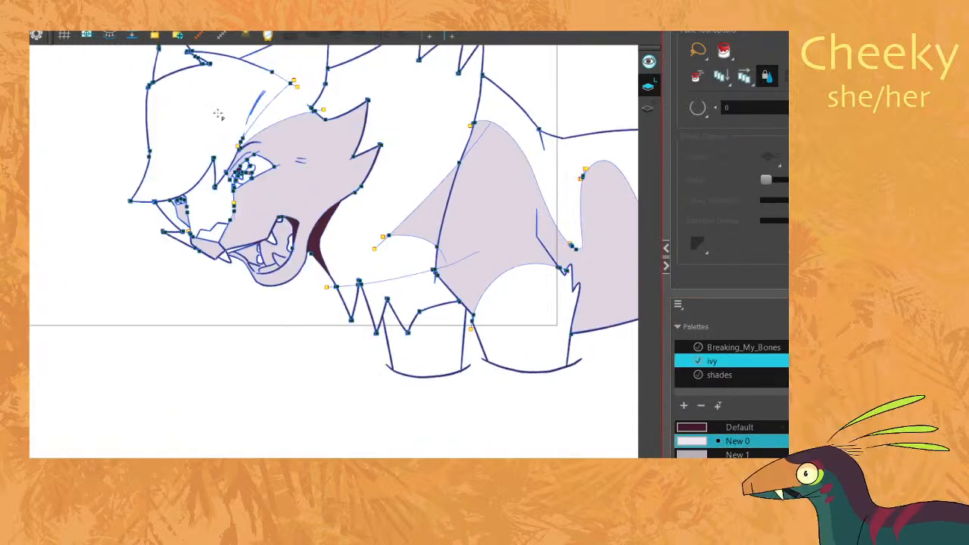
{"action": "left_click", "coordinate": [738, 454]}
{"action": "left_click", "coordinate": [222, 212]}
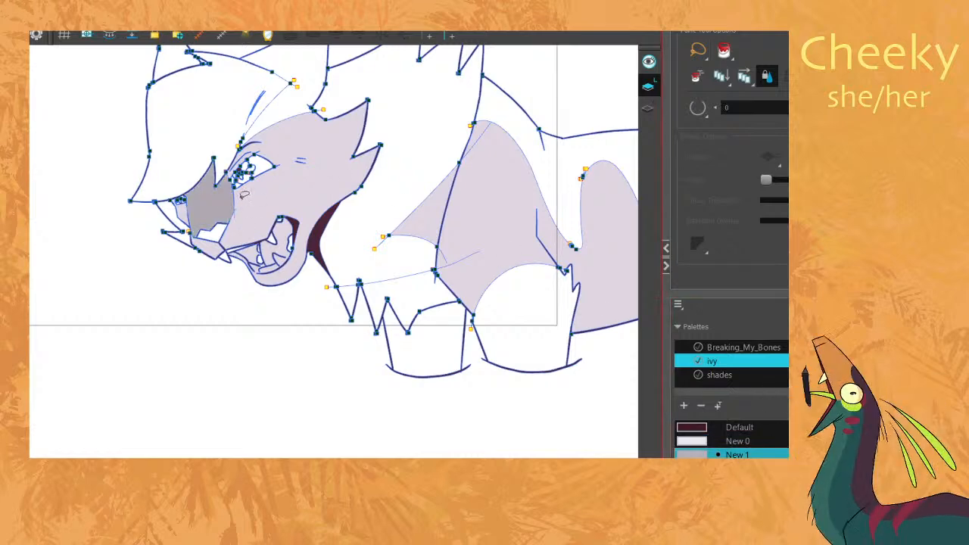
{"action": "key", "text": "g"}
{"action": "key", "text": "g"}
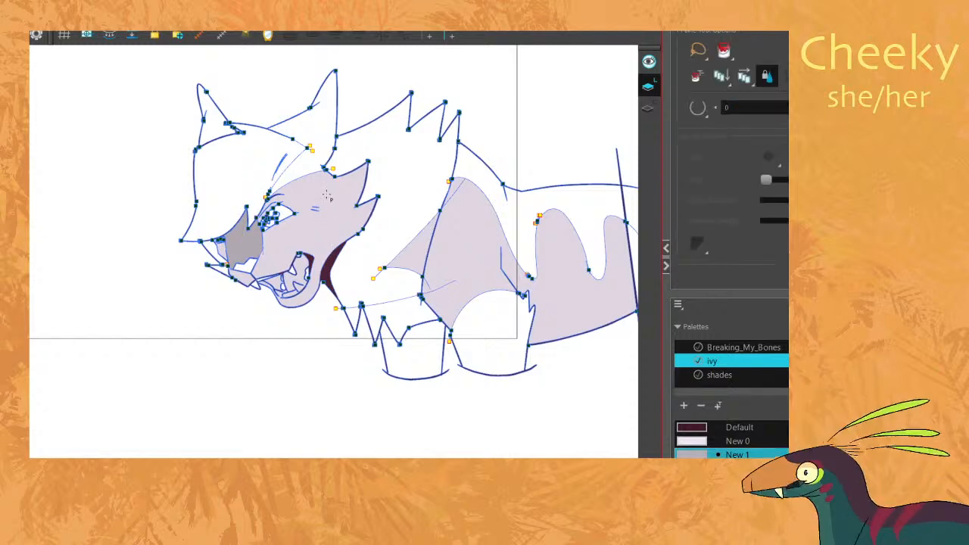
Try filling the snarling cat's mane and ear with New 1, and undo the fill.
{"action": "scroll", "coordinate": [299, 179], "scroll_direction": "up", "scroll_amount": 1}
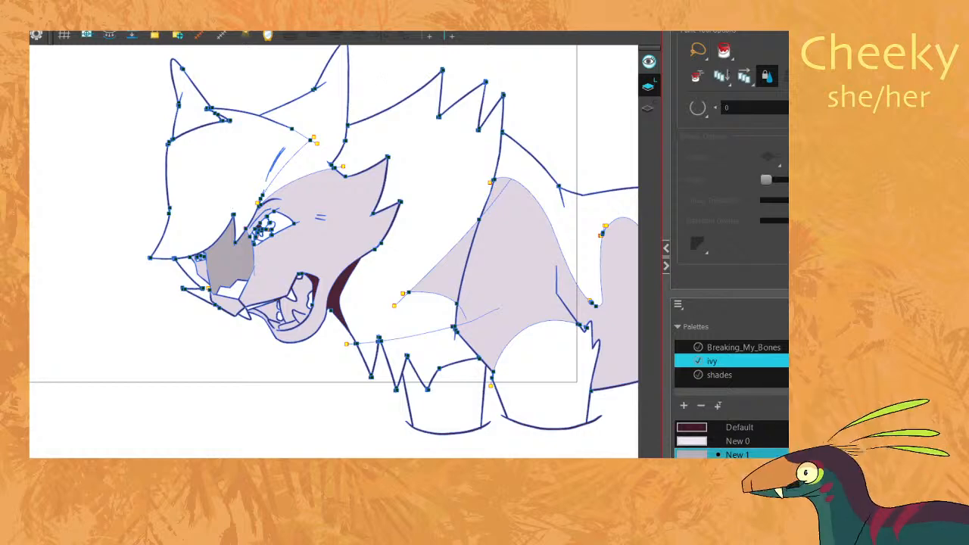
{"action": "left_click", "coordinate": [335, 149]}
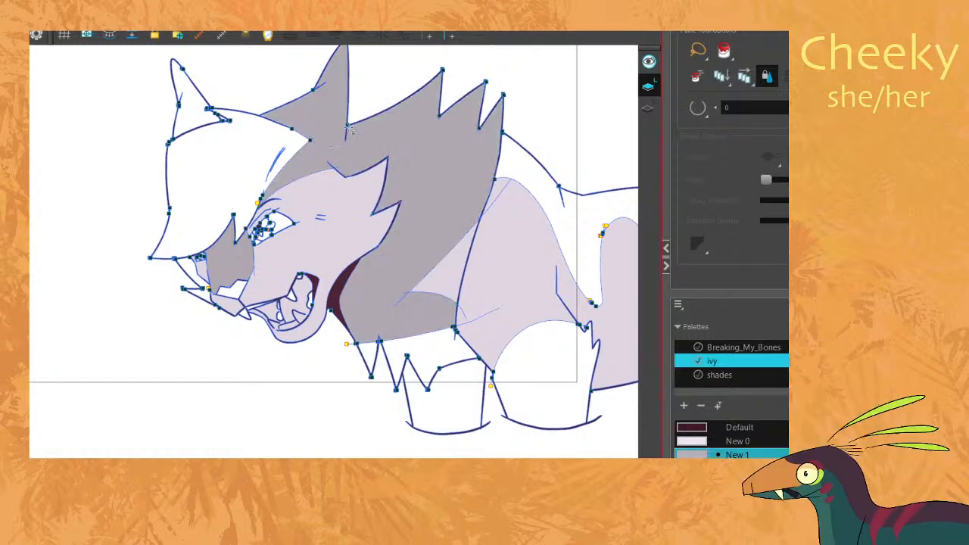
{"action": "key", "text": "ctrl+z"}
Return to the drawing beside the coloured reference and fill its mane, forehead and both ears with New 1.
{"action": "key", "text": "period"}
{"action": "key", "text": "period"}
{"action": "key", "text": "comma"}
{"action": "left_click", "coordinate": [427, 186]}
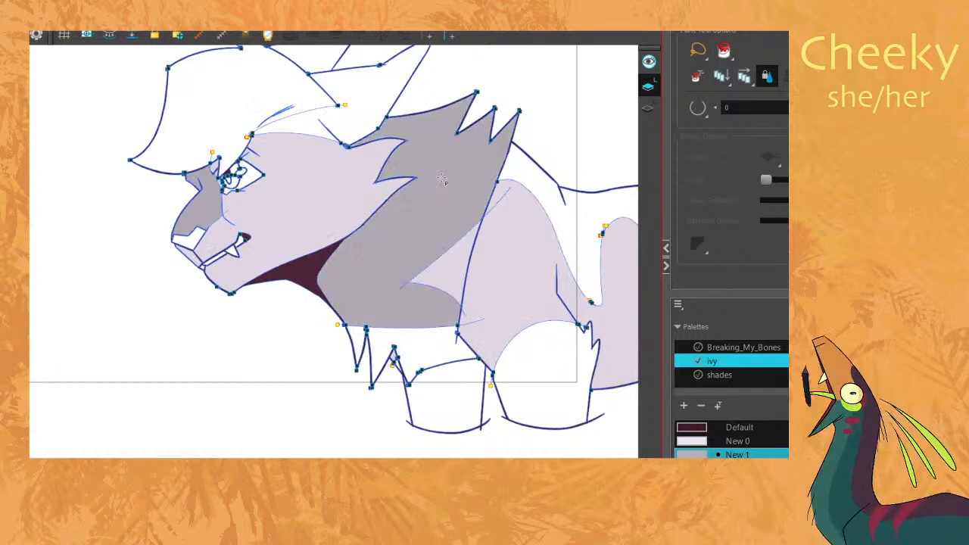
{"action": "left_click", "coordinate": [365, 107]}
{"action": "key", "text": "period"}
{"action": "key", "text": "comma"}
{"action": "left_click", "coordinate": [331, 61]}
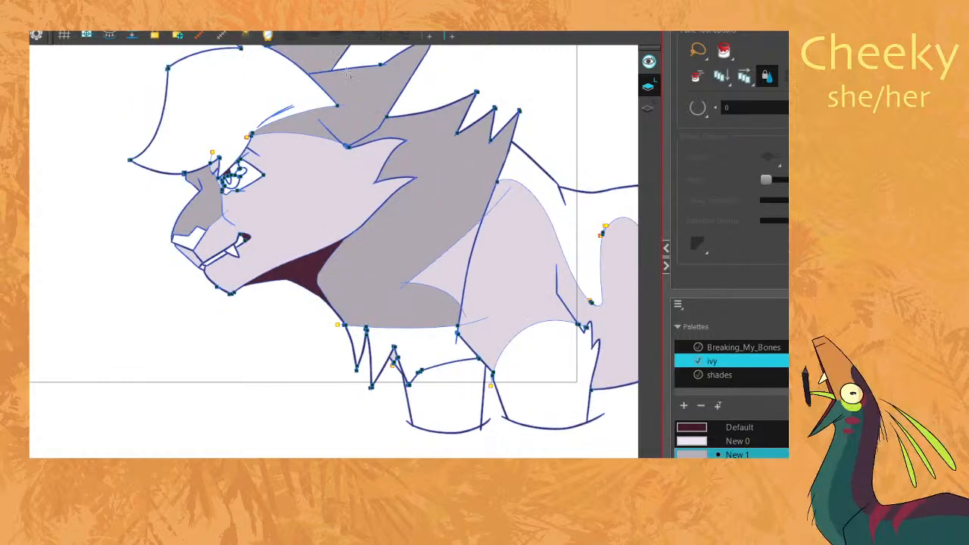
Compare with the coloured reference drawing and fill the back area behind the shoulder with New 1.
{"action": "key", "text": "period"}
{"action": "key", "text": "comma"}
{"action": "key", "text": "period"}
{"action": "key", "text": "comma"}
{"action": "left_click", "coordinate": [555, 209]}
Check the leg colours on the coloured reference drawing and fill both lower forelegs with New 1.
{"action": "key", "text": "period"}
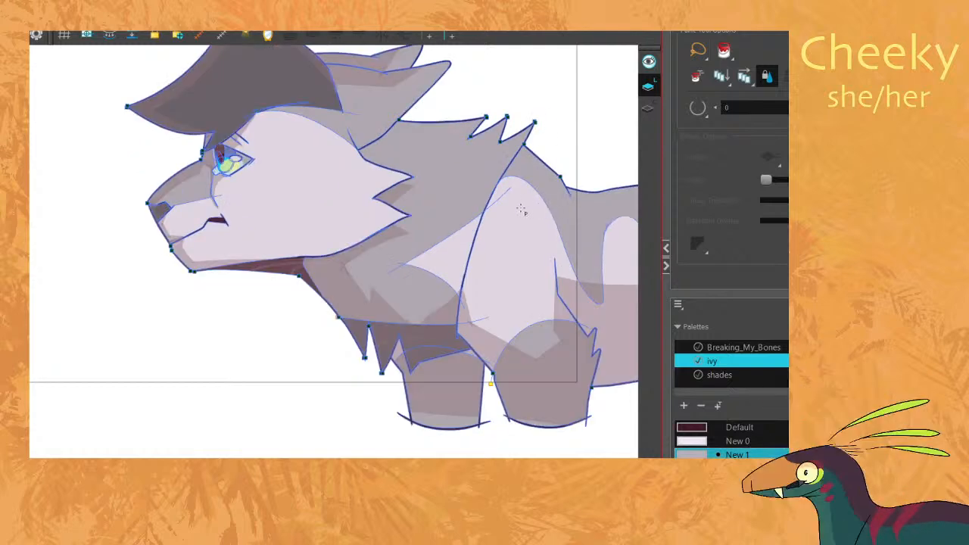
{"action": "key", "text": "comma"}
{"action": "key", "text": "period"}
{"action": "key", "text": "comma"}
{"action": "left_click", "coordinate": [547, 377]}
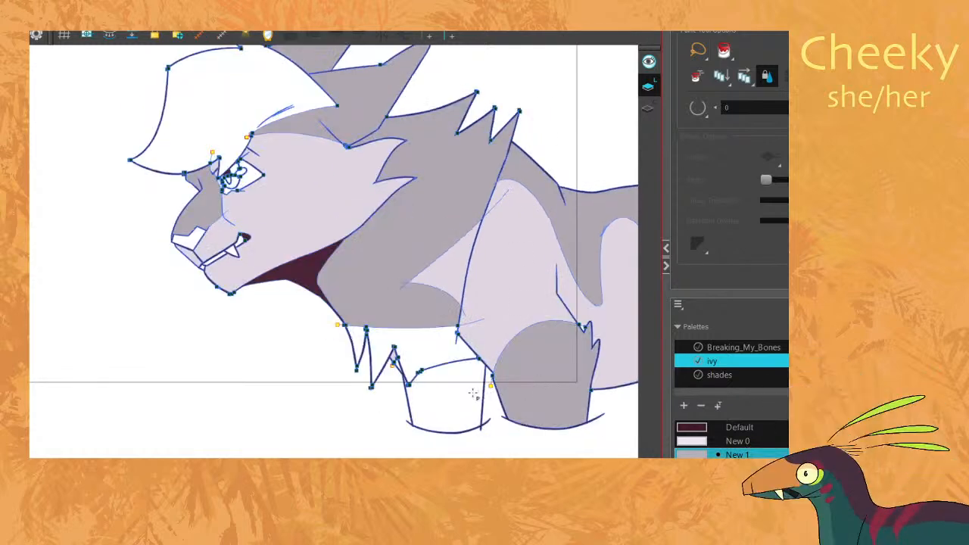
{"action": "left_click", "coordinate": [473, 392]}
Fill the small enclosed area beneath the chest fur spike with New 1, and move to the snarling drawing.
{"action": "key", "text": "period"}
{"action": "key", "text": "comma"}
{"action": "scroll", "coordinate": [417, 399], "scroll_direction": "up", "scroll_amount": 4}
{"action": "left_click", "coordinate": [352, 265]}
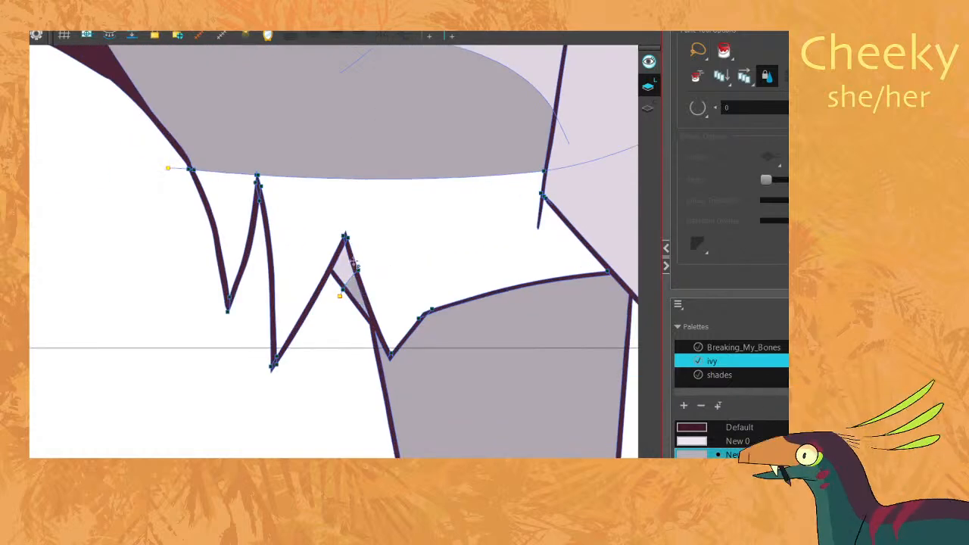
{"action": "scroll", "coordinate": [354, 265], "scroll_direction": "down", "scroll_amount": 4}
{"action": "scroll", "coordinate": [381, 54], "scroll_direction": "down", "scroll_amount": 2}
{"action": "scroll", "coordinate": [384, 50], "scroll_direction": "up", "scroll_amount": 2}
{"action": "key", "text": "comma"}
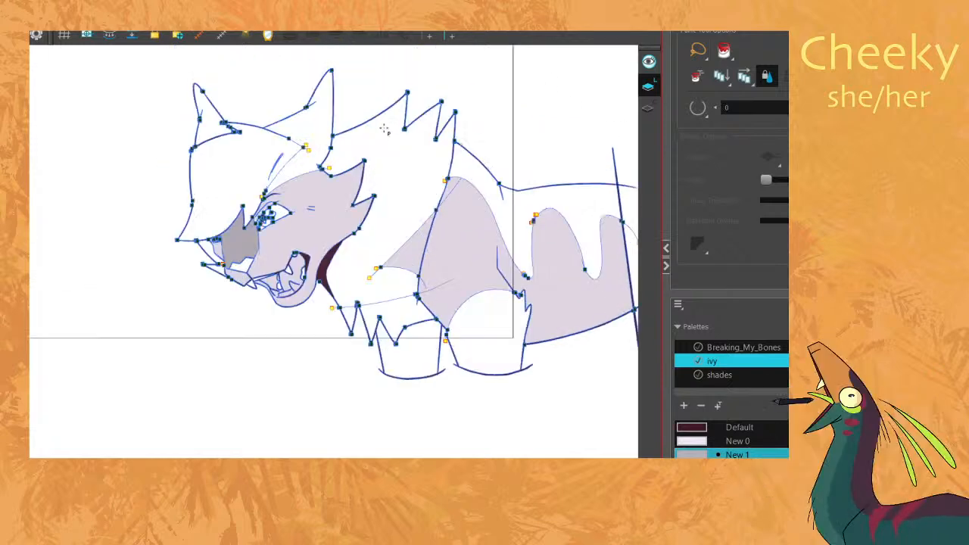
Fill the ears, mane, back and both forelegs of the snarling drawing with New 1, and move to another drawing.
{"action": "left_click", "coordinate": [324, 127]}
{"action": "left_click", "coordinate": [216, 126]}
{"action": "left_click", "coordinate": [436, 190]}
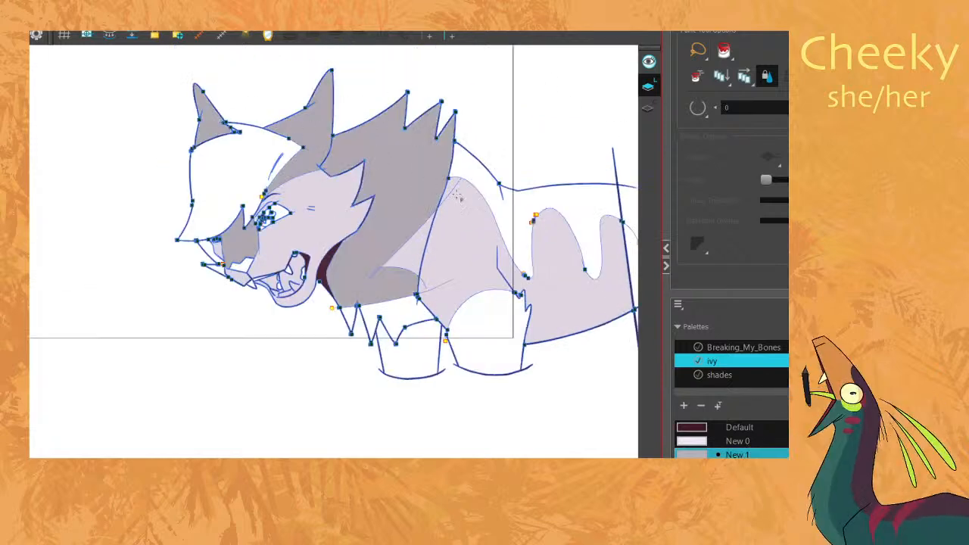
{"action": "left_click", "coordinate": [497, 199]}
{"action": "left_click", "coordinate": [505, 341]}
{"action": "left_click", "coordinate": [422, 352]}
{"action": "key", "text": "period"}
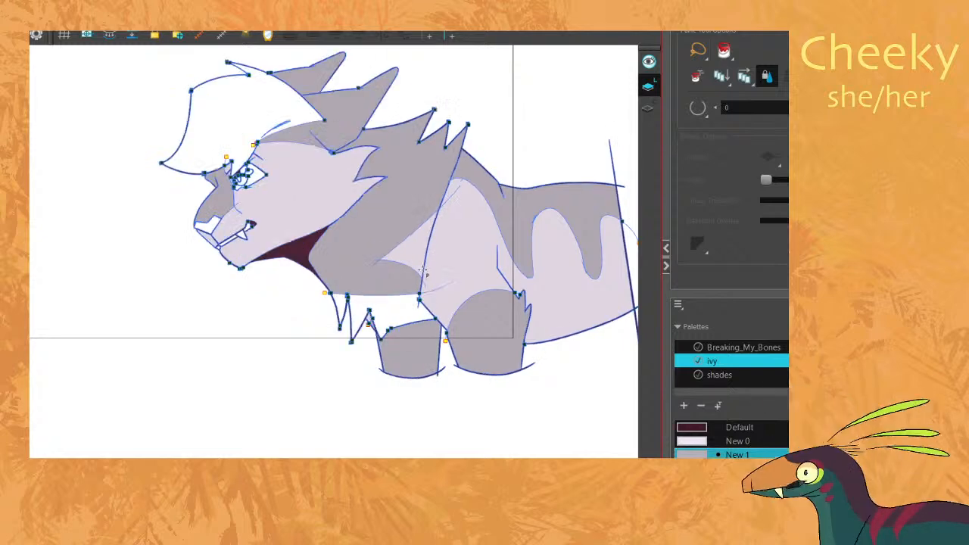
Compare the neighbouring coloured drawings and fill the mane and back of the next snarling drawing with New 1.
{"action": "key", "text": "period"}
{"action": "key", "text": "comma"}
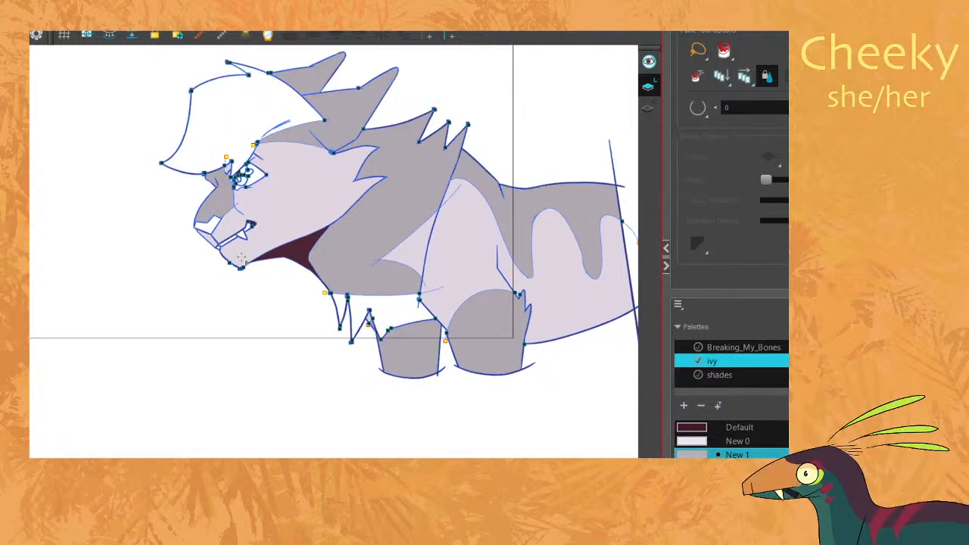
{"action": "key", "text": "period"}
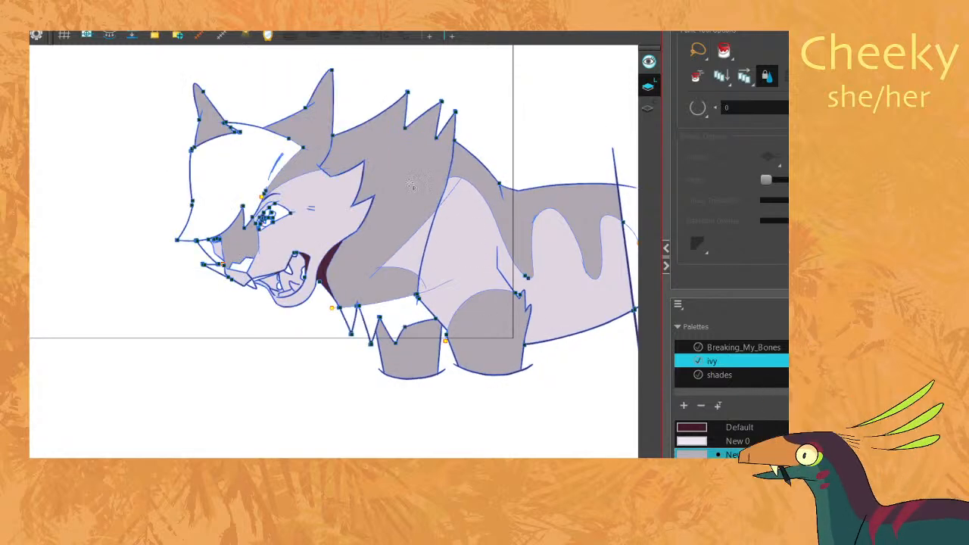
{"action": "key", "text": "period"}
{"action": "left_click", "coordinate": [428, 170]}
{"action": "left_click", "coordinate": [496, 206]}
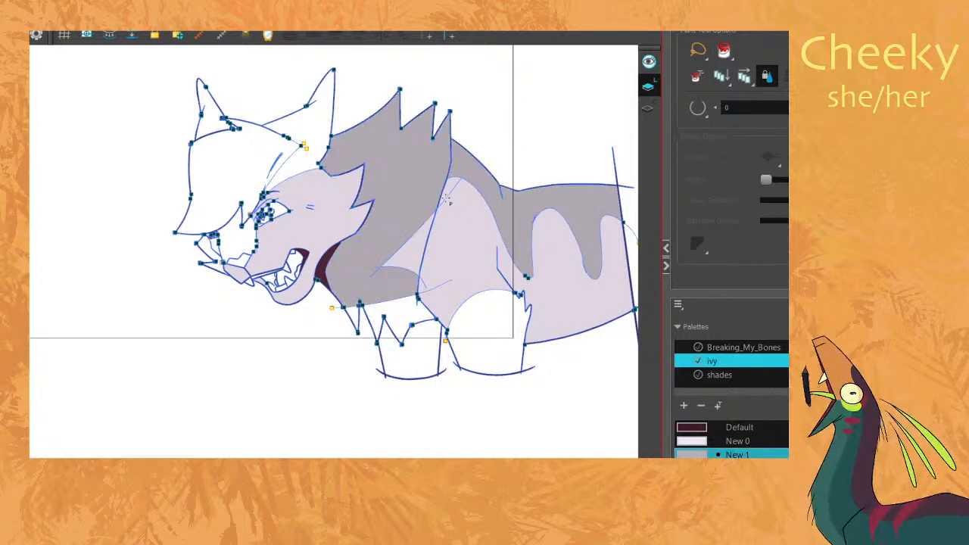
Check the ear colours on the previous drawing and fill both ears and the forehead with New 1.
{"action": "key", "text": "comma"}
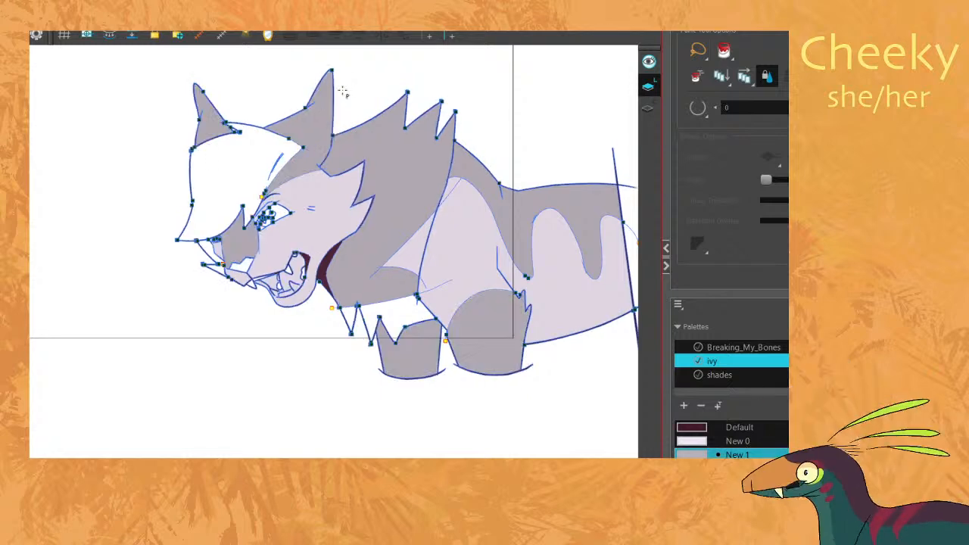
{"action": "key", "text": "period"}
{"action": "left_click", "coordinate": [317, 114]}
{"action": "left_click", "coordinate": [209, 127]}
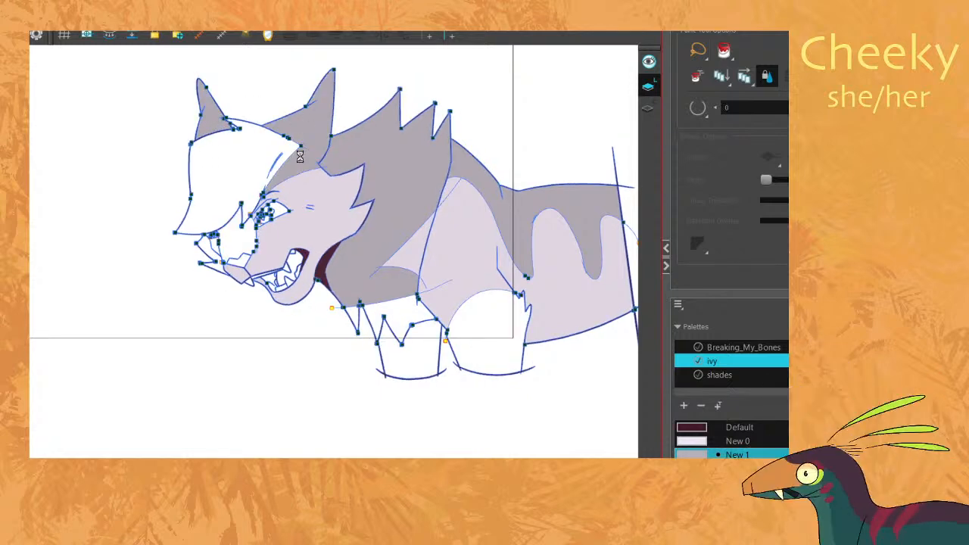
Compare the leg colours, fill both lower forelegs with New 1, and move to the uncoloured open-mouthed drawing.
{"action": "key", "text": "comma"}
{"action": "key", "text": "period"}
{"action": "left_click", "coordinate": [468, 337]}
{"action": "left_click", "coordinate": [408, 365]}
{"action": "key", "text": "comma"}
{"action": "key", "text": "period"}
{"action": "key", "text": "period"}
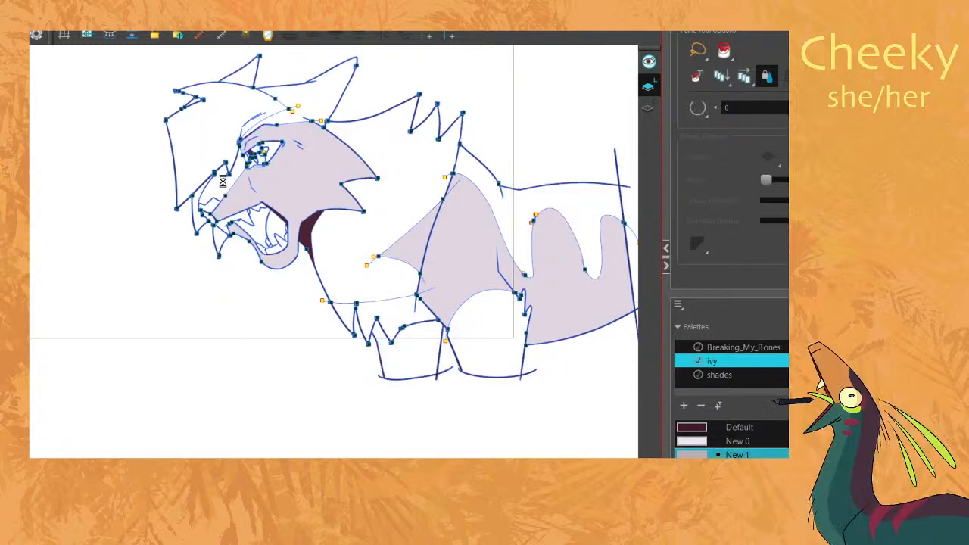
Fill the muzzle bridge of the open-mouthed drawing with New 1 and compare it with the previous drawing.
{"action": "left_click", "coordinate": [223, 181]}
{"action": "key", "text": "comma"}
{"action": "key", "text": "period"}
{"action": "left_click", "coordinate": [310, 111]}
{"action": "key", "text": "comma"}
{"action": "key", "text": "period"}
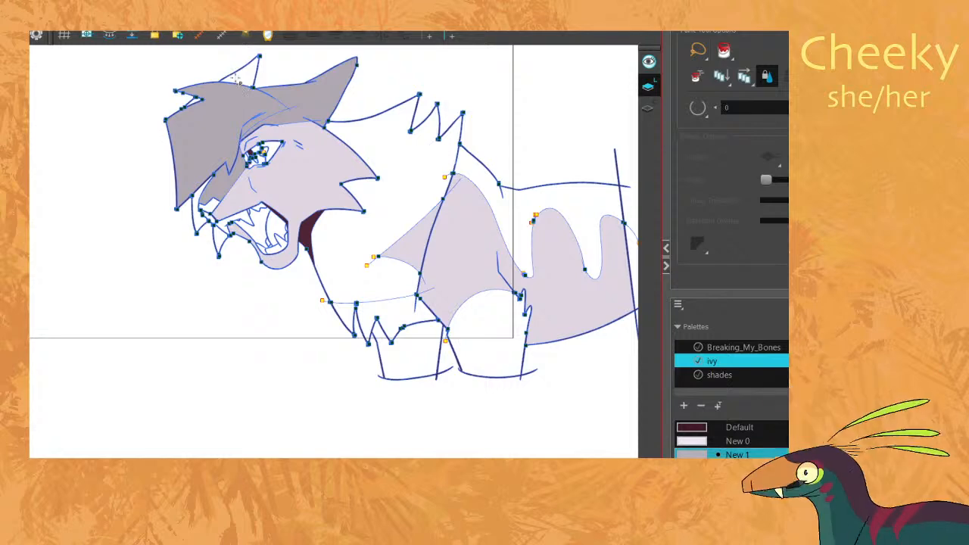
{"action": "key", "text": "ctrl+z"}
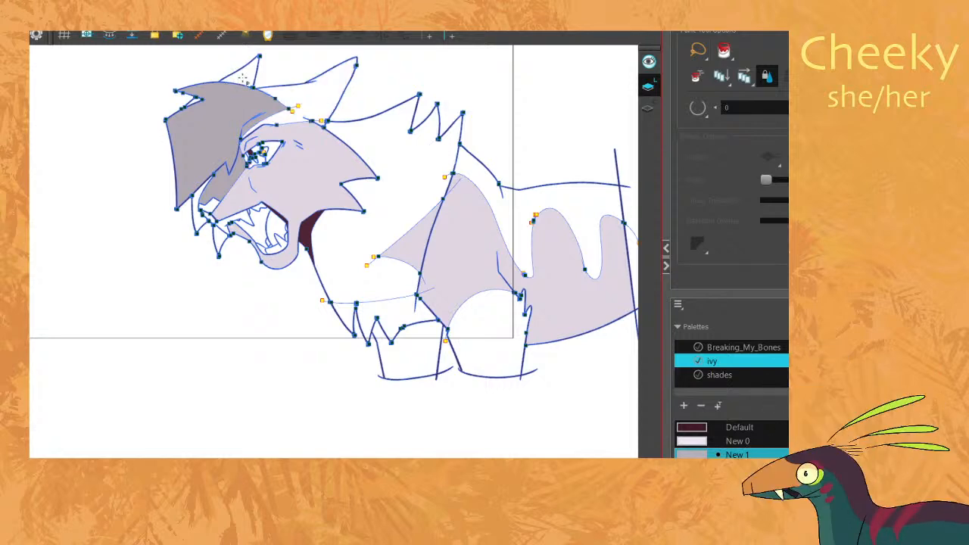
{"action": "key", "text": "ctrl+z"}
Fill the ears, forehead and small notch in the fringe with New 1, and move to the roaring drawing.
{"action": "left_click", "coordinate": [299, 104]}
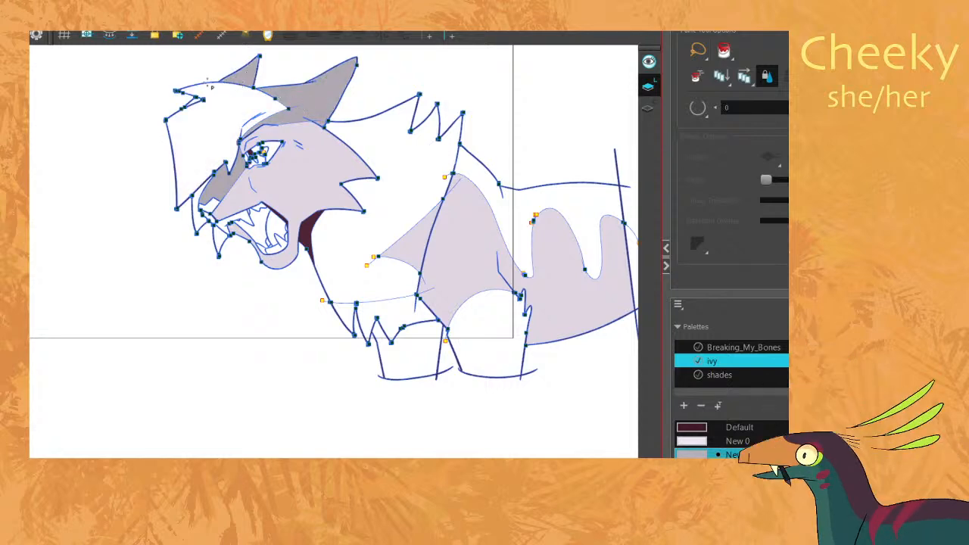
{"action": "scroll", "coordinate": [220, 91], "scroll_direction": "up", "scroll_amount": 6}
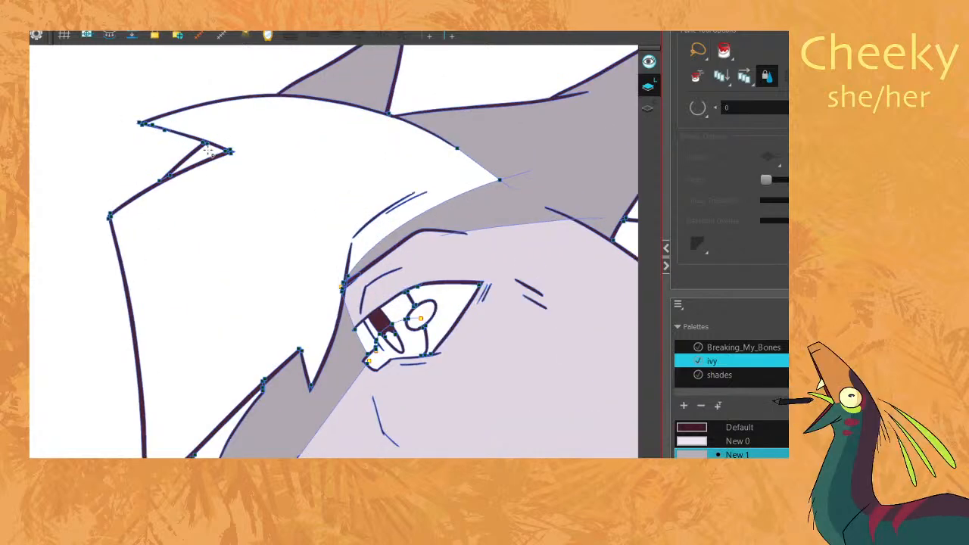
{"action": "scroll", "coordinate": [215, 151], "scroll_direction": "down", "scroll_amount": 6}
{"action": "scroll", "coordinate": [313, 203], "scroll_direction": "up", "scroll_amount": 2}
{"action": "key", "text": "g"}
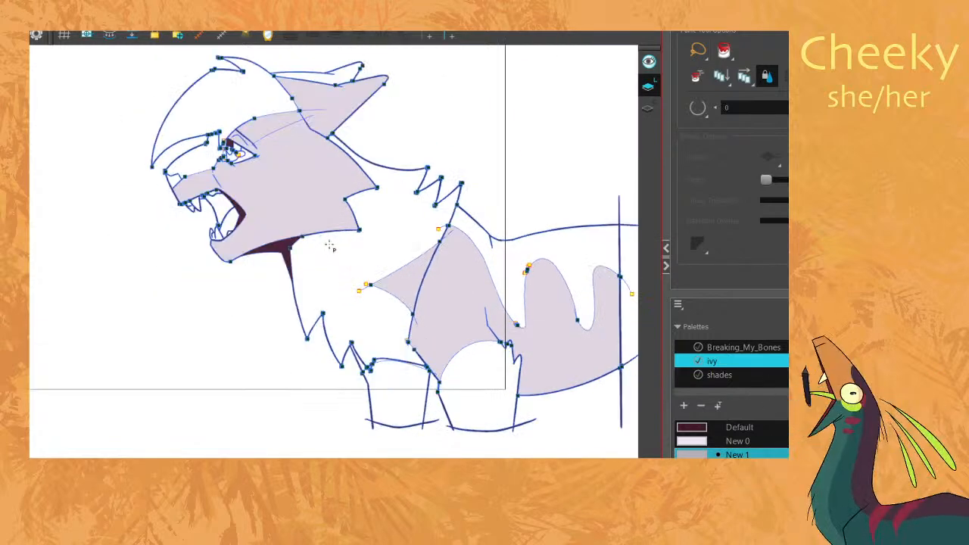
Fill the muzzle bridge and the forehead marking of the roaring drawing with New 1, comparing with the previous drawing.
{"action": "left_click", "coordinate": [214, 163]}
{"action": "key", "text": "g"}
{"action": "key", "text": "f"}
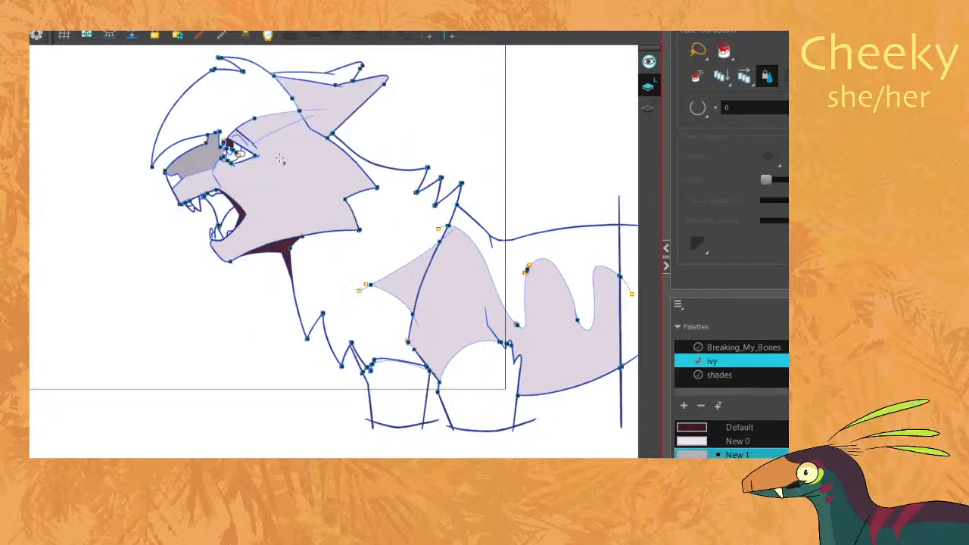
{"action": "left_click", "coordinate": [268, 127]}
{"action": "key", "text": "g"}
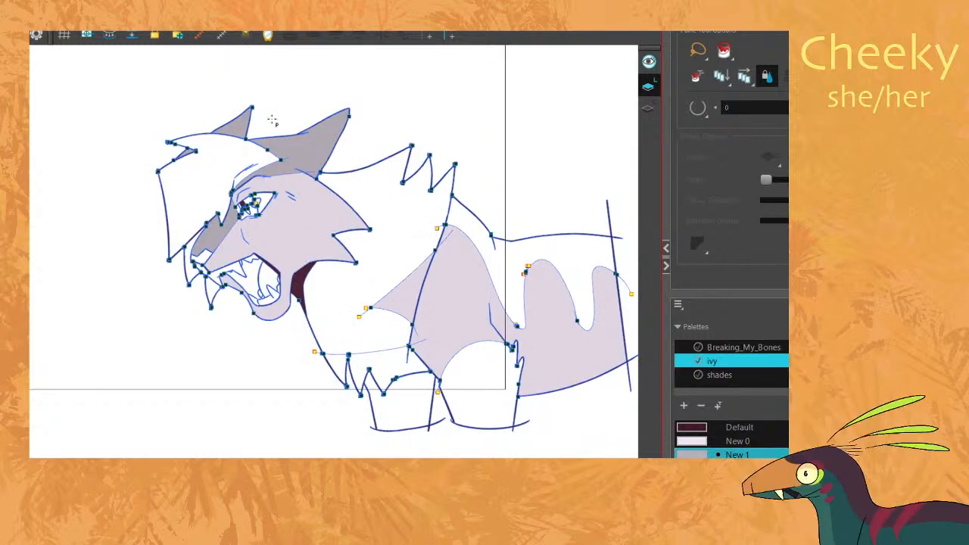
Fill both ears of the roaring drawing with New 1 and check the fill edges at the ear base.
{"action": "key", "text": "g"}
{"action": "left_click", "coordinate": [333, 104]}
{"action": "left_click", "coordinate": [321, 79]}
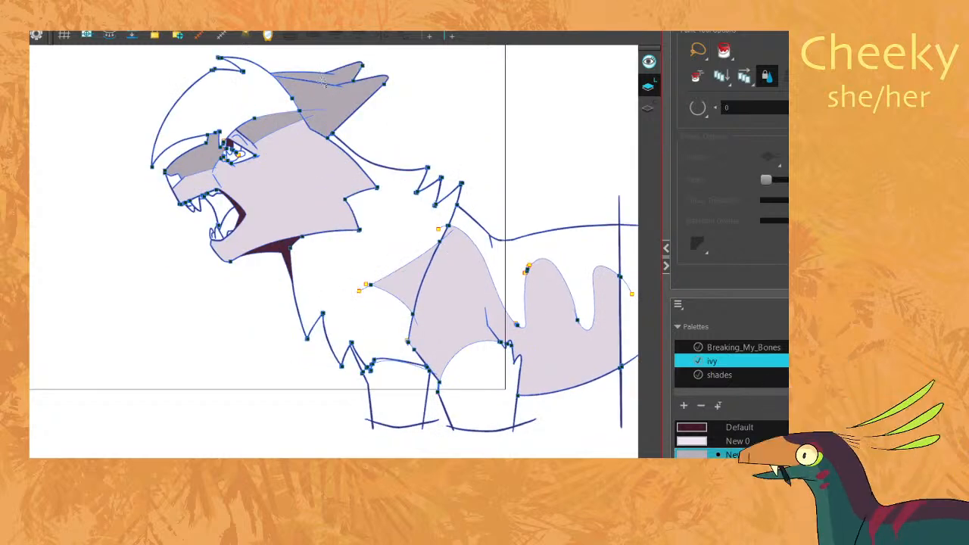
{"action": "scroll", "coordinate": [309, 99], "scroll_direction": "up", "scroll_amount": 6}
{"action": "scroll", "coordinate": [217, 183], "scroll_direction": "down", "scroll_amount": 7}
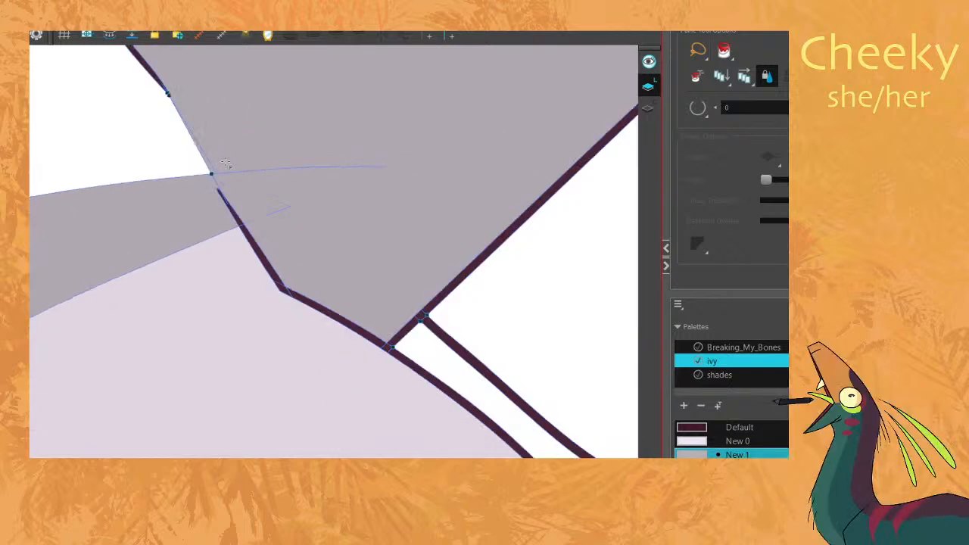
{"action": "scroll", "coordinate": [222, 163], "scroll_direction": "up", "scroll_amount": 1}
{"action": "key", "text": "f"}
{"action": "key", "text": "g"}
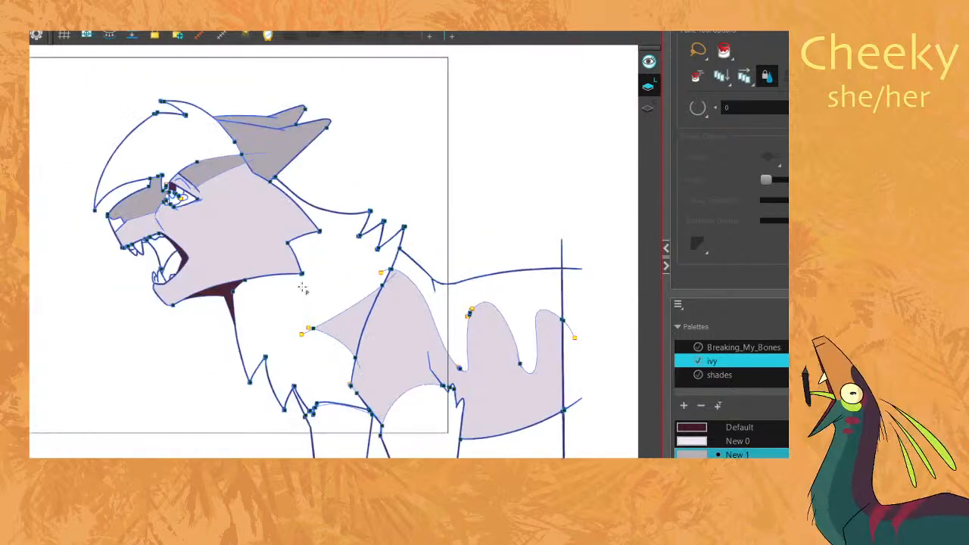
Return to the previous open-mouthed drawing and fill its mane, back and both forelegs with New 1.
{"action": "key", "text": "f"}
{"action": "key", "text": "f"}
{"action": "key", "text": "g"}
{"action": "left_click", "coordinate": [327, 305]}
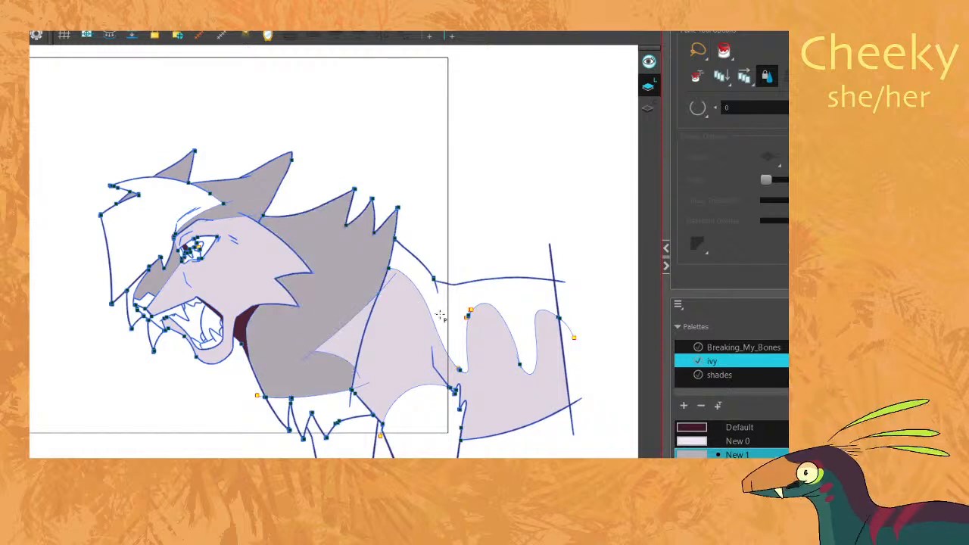
{"action": "left_click", "coordinate": [437, 319]}
{"action": "left_click", "coordinate": [410, 432]}
{"action": "left_click", "coordinate": [359, 453]}
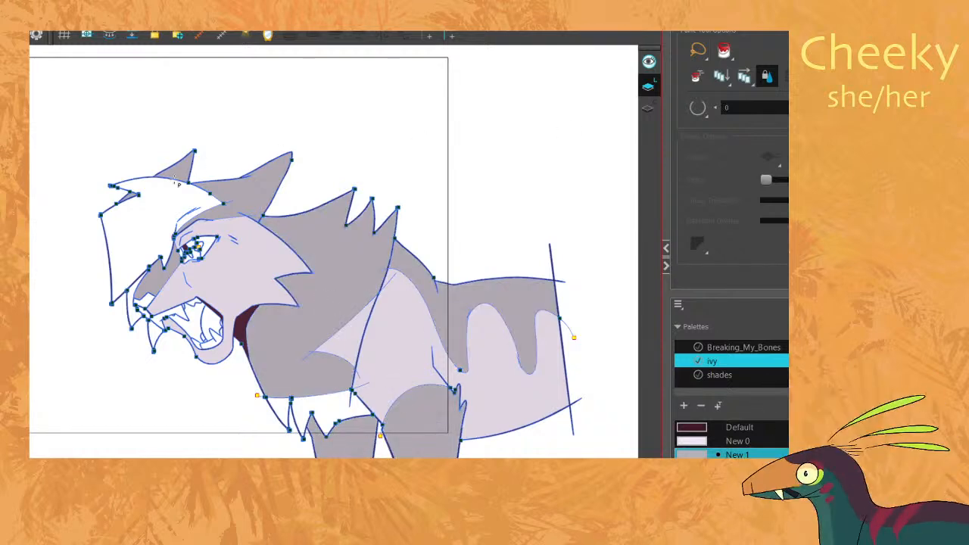
Switch to the Paint Unpainted mode and fill the roaring drawing's mane, back and both forelegs with New 1.
{"action": "left_click", "coordinate": [18, 200]}
{"action": "left_click", "coordinate": [54, 228]}
{"action": "key", "text": "g"}
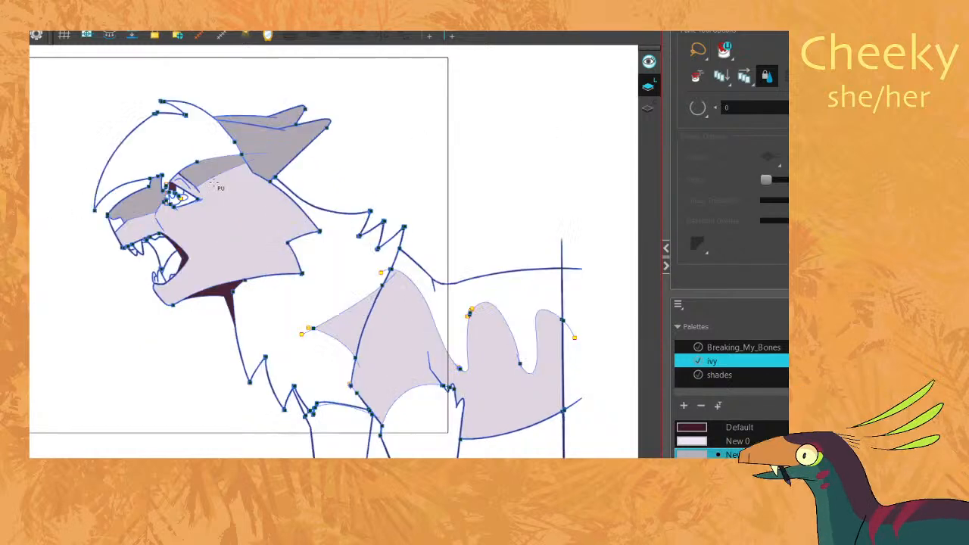
{"action": "left_click_drag", "start_coordinate": [337, 260], "coordinate": [489, 334]}
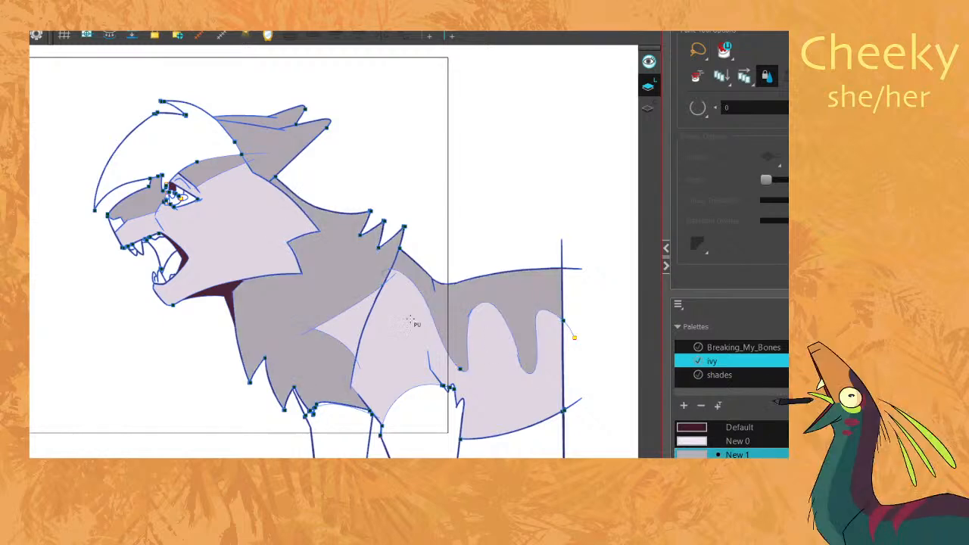
{"action": "left_click_drag", "start_coordinate": [345, 420], "coordinate": [472, 419]}
{"action": "key", "text": "g"}
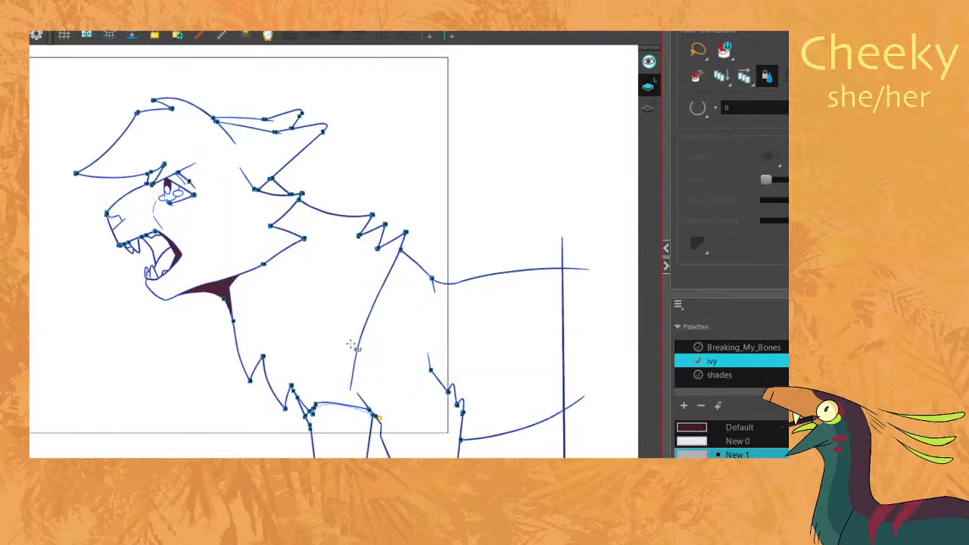
{"action": "left_click", "coordinate": [344, 431]}
{"action": "key", "text": "ctrl+z"}
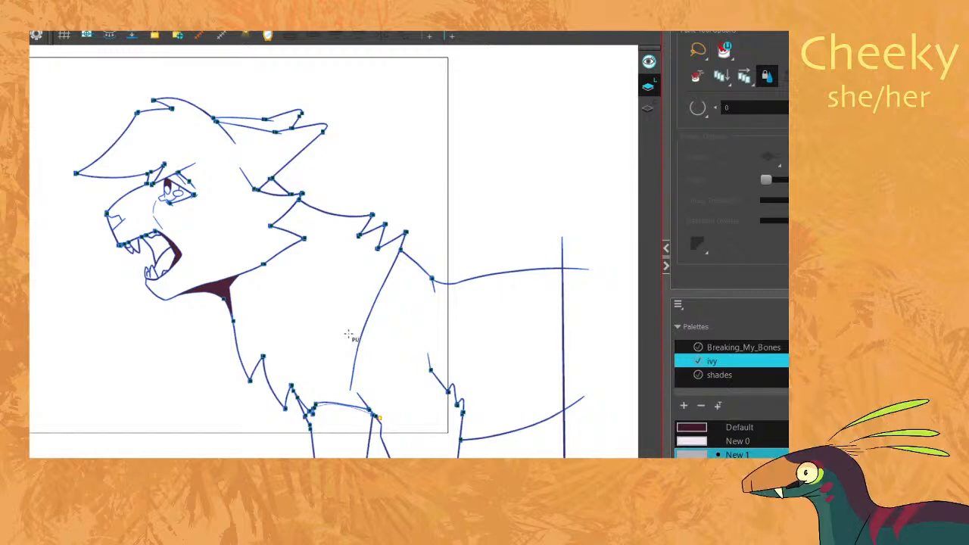
Go back to the snarling drawing, fill its muzzle bridge with New 1, and select the New 0 colour.
{"action": "key", "text": "f"}
{"action": "key", "text": "f"}
{"action": "key", "text": "f"}
{"action": "key", "text": "f"}
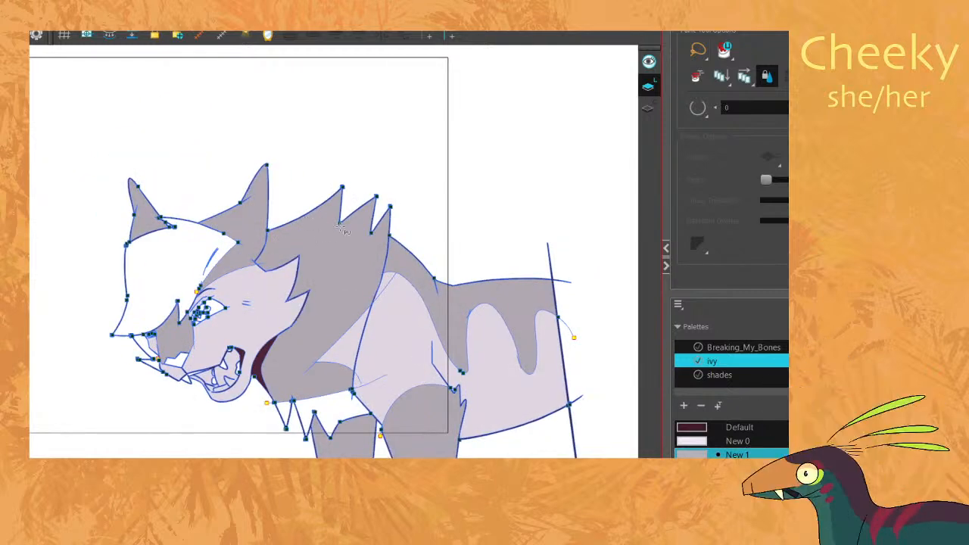
{"action": "key", "text": "f"}
{"action": "left_click", "coordinate": [170, 334]}
{"action": "key", "text": "f"}
{"action": "key", "text": "d"}
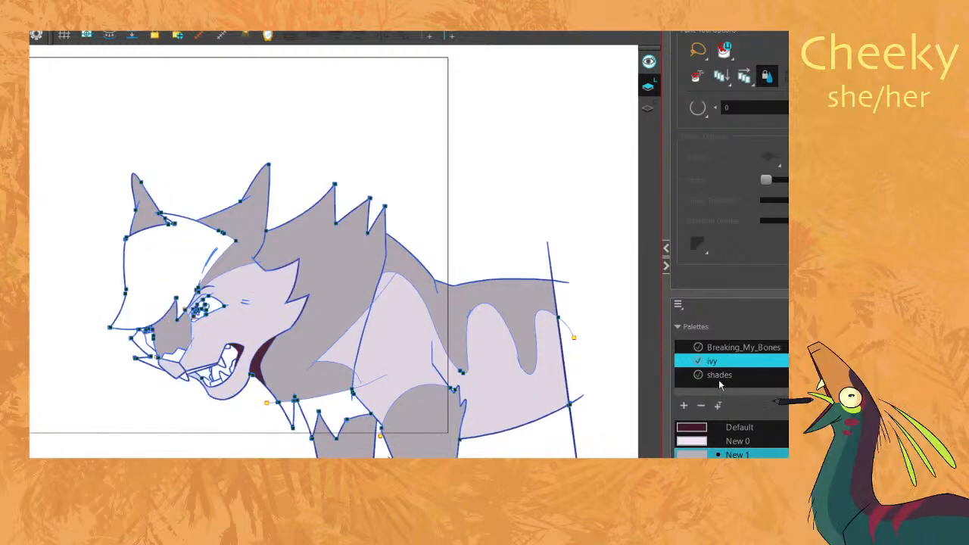
{"action": "left_click", "coordinate": [698, 443]}
Examine the remaining unpainted fringe, muzzle and chest areas across the coloured drawings.
{"action": "scroll", "coordinate": [212, 378], "scroll_direction": "up", "scroll_amount": 4}
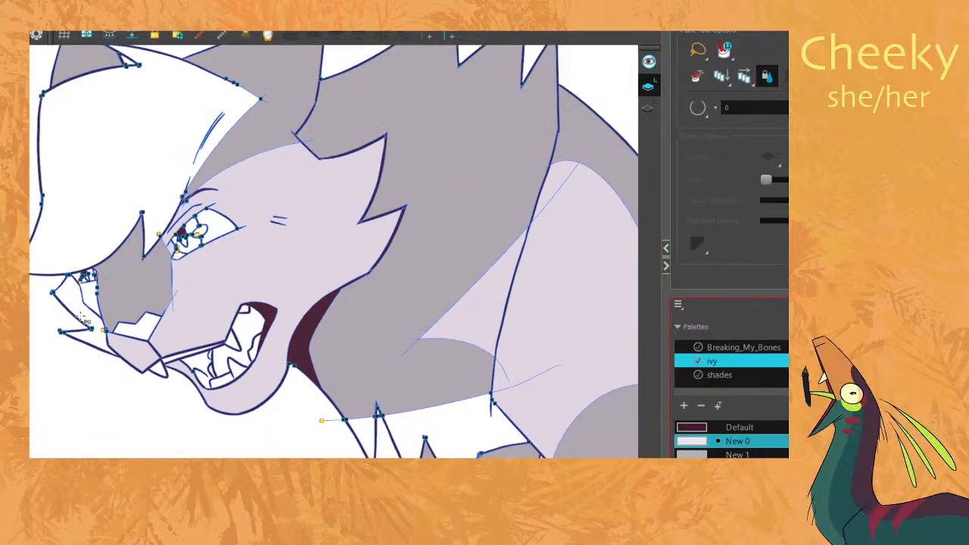
{"action": "key", "text": "f"}
{"action": "key", "text": "f"}
{"action": "key", "text": "d"}
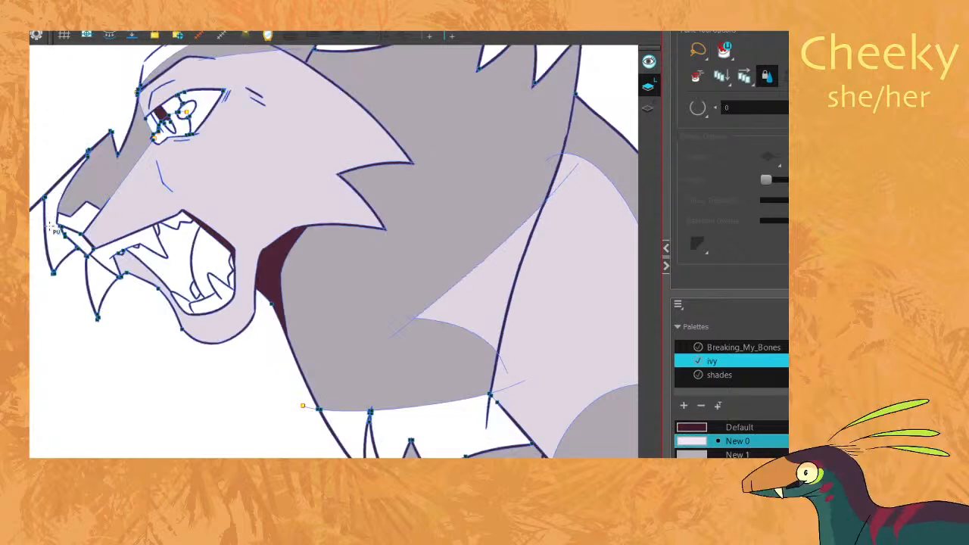
{"action": "scroll", "coordinate": [57, 231], "scroll_direction": "down", "scroll_amount": 4}
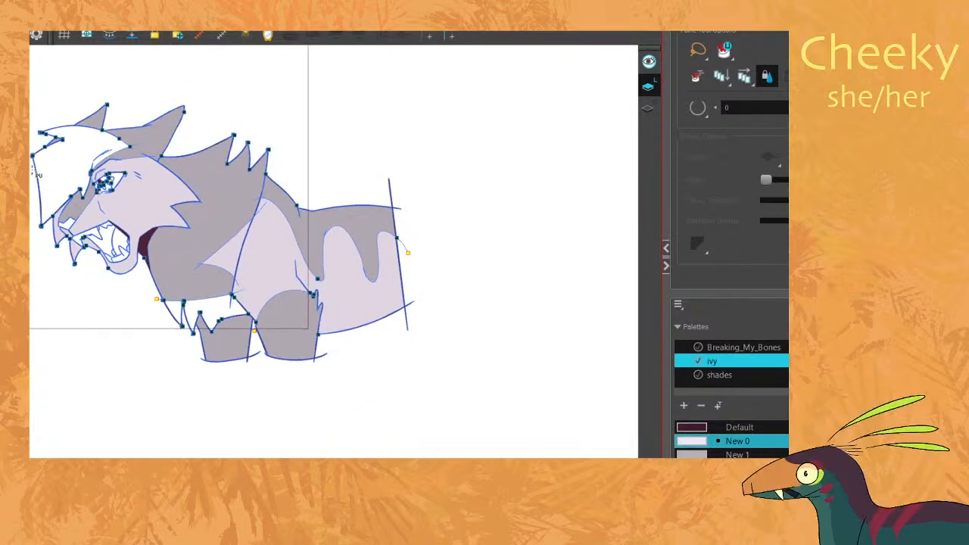
{"action": "key", "text": "space"}
{"action": "scroll", "coordinate": [147, 140], "scroll_direction": "up", "scroll_amount": 1}
{"action": "left_click_drag", "start_coordinate": [156, 140], "coordinate": [221, 141]}
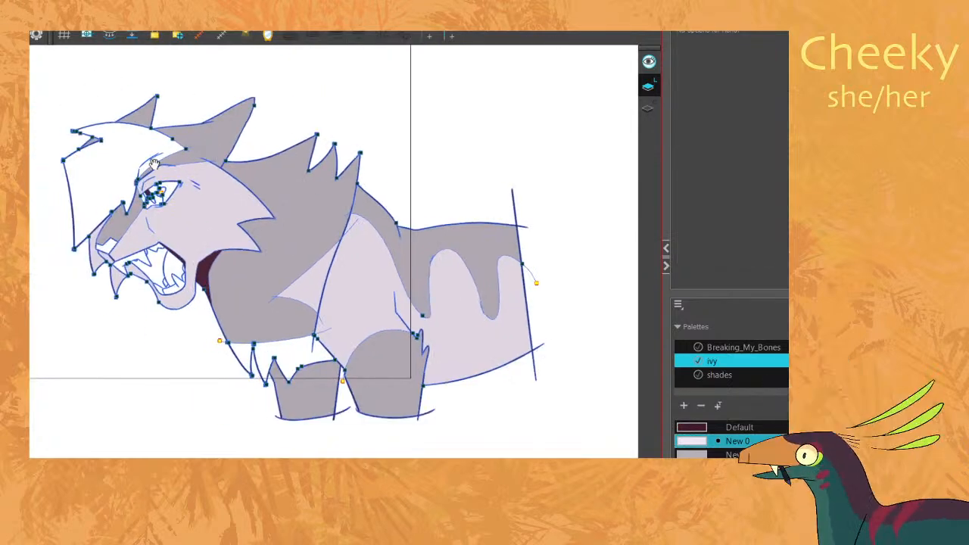
{"action": "left_click_drag", "start_coordinate": [144, 167], "coordinate": [209, 175]}
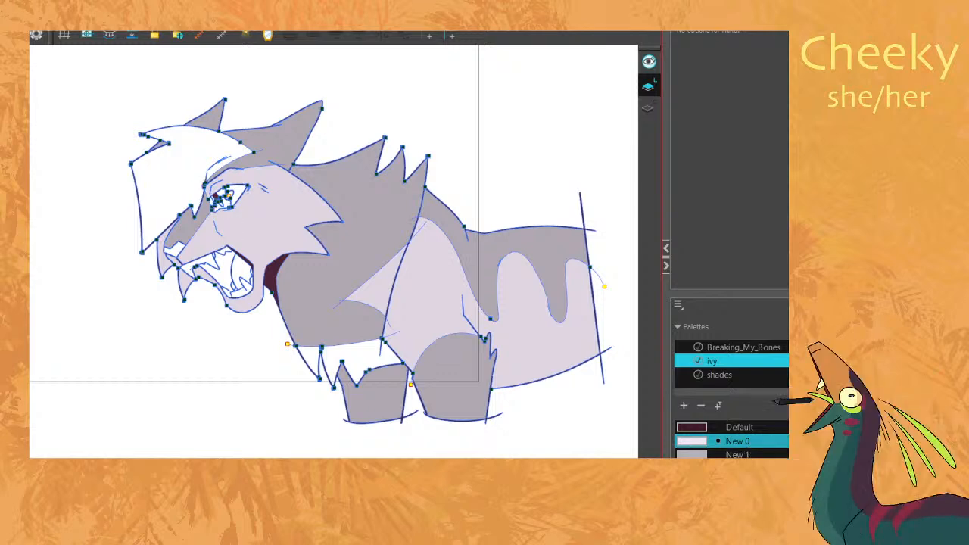
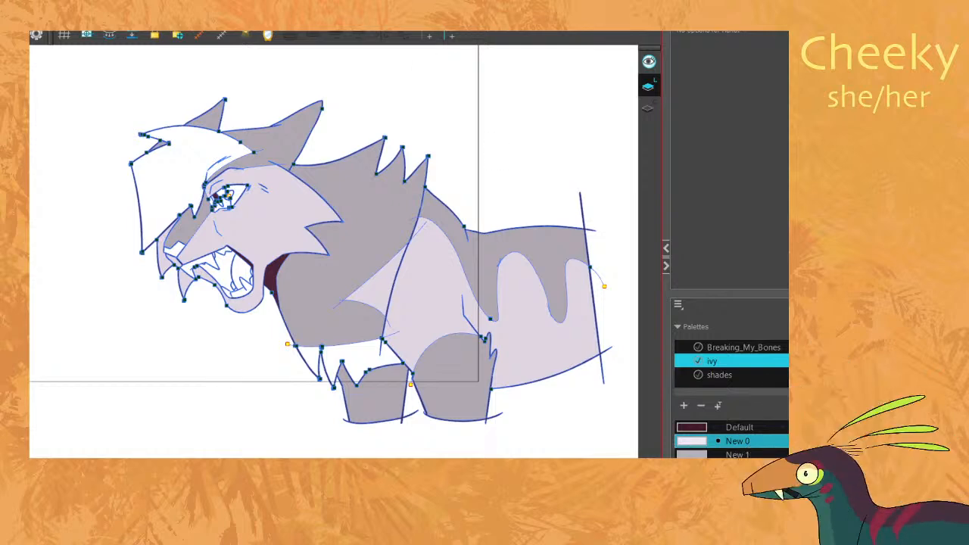
{"action": "left_click_drag", "start_coordinate": [246, 173], "coordinate": [272, 178]}
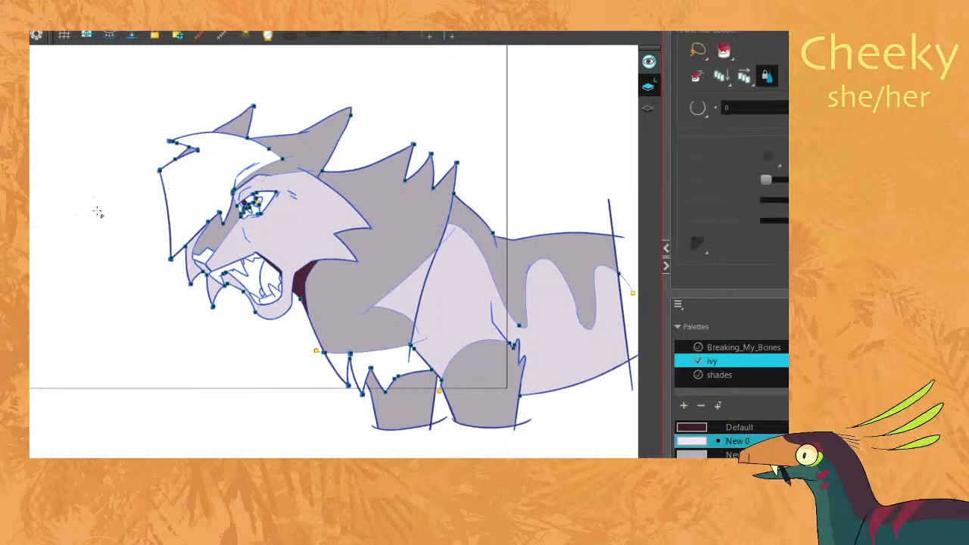
{"action": "left_click", "coordinate": [55, 225]}
{"action": "key", "text": "comma"}
{"action": "key", "text": "period"}
{"action": "key", "text": "period"}
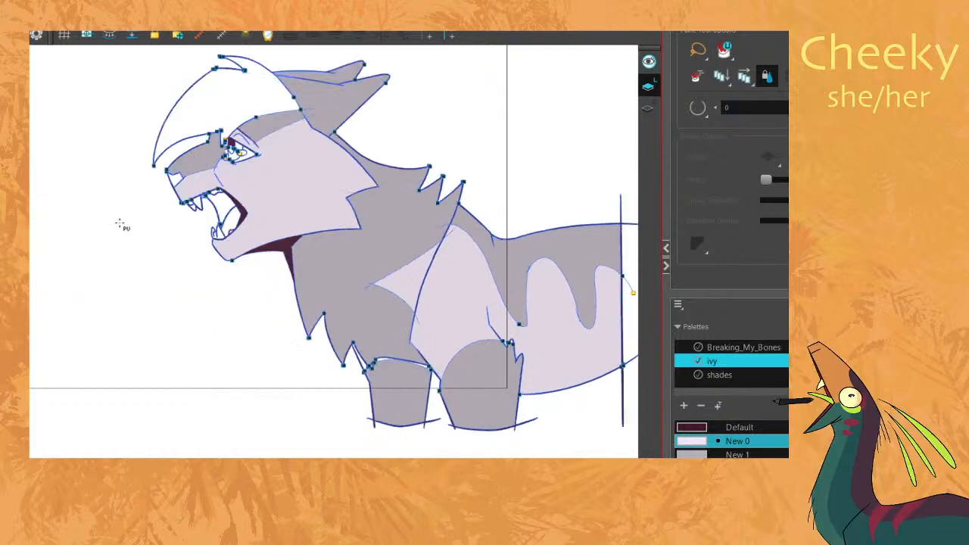
{"action": "key", "text": "period"}
{"action": "key", "text": "period"}
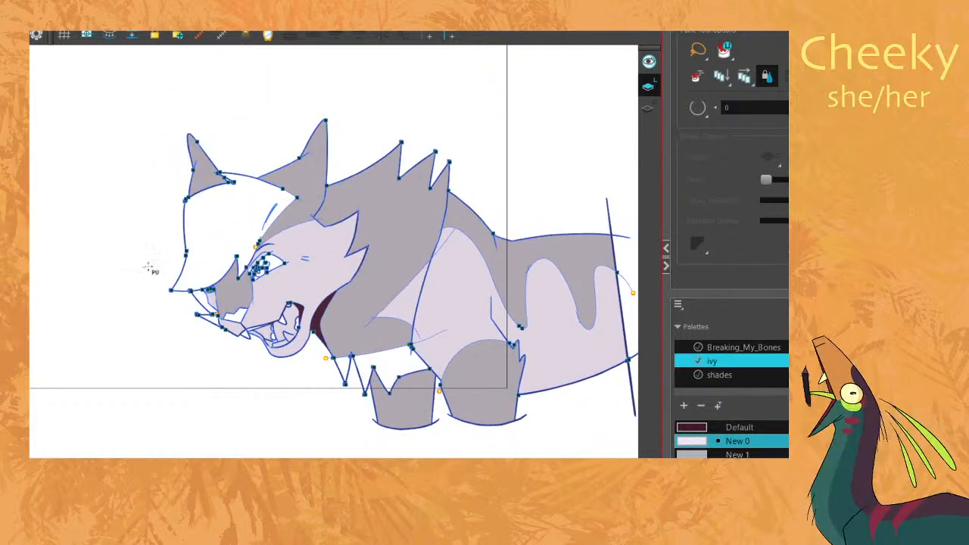
Select the ivy palette's dark grey and fill the snarling drawing's head fringe and chest fur tufts with it.
{"action": "key", "text": "comma"}
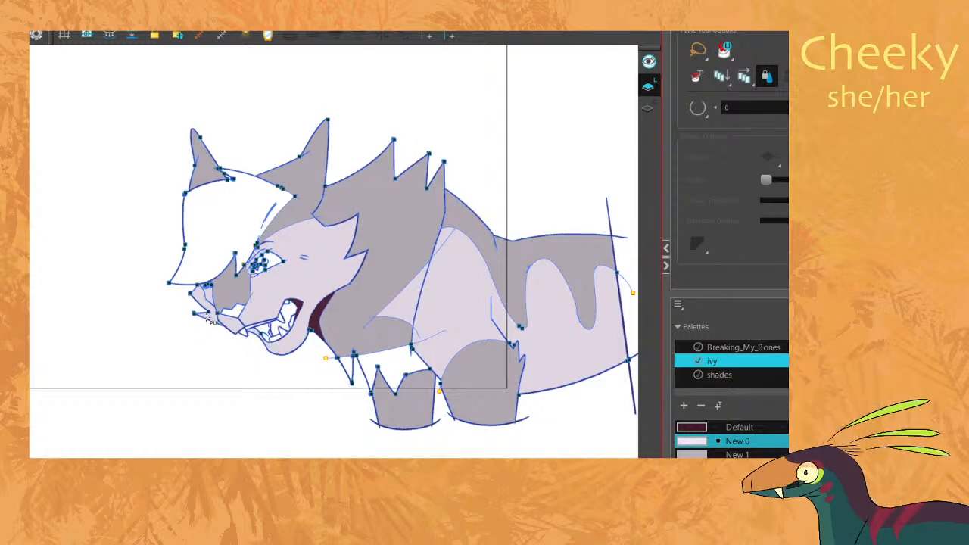
{"action": "key", "text": "period"}
{"action": "key", "text": "comma"}
{"action": "key", "text": "period"}
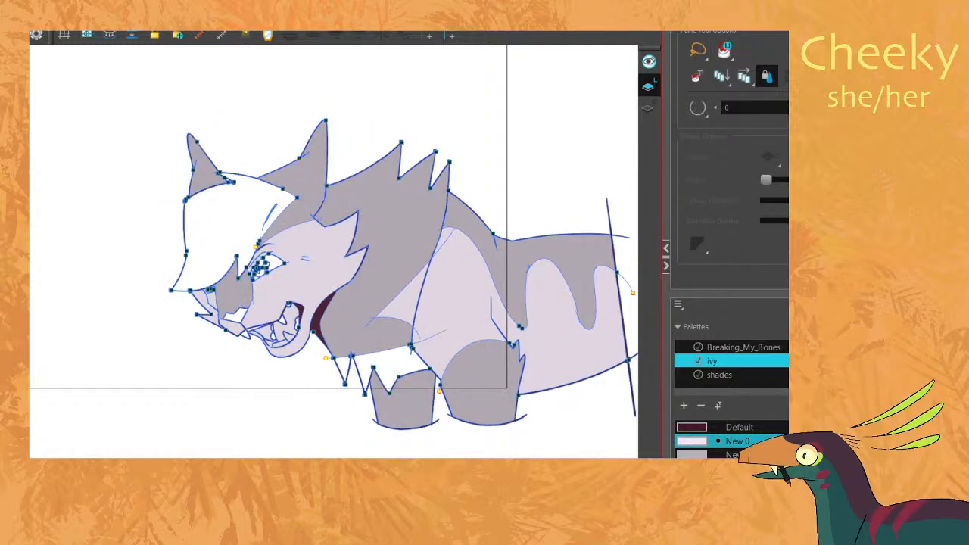
{"action": "left_click", "coordinate": [734, 453]}
{"action": "left_click", "coordinate": [234, 224]}
{"action": "left_click", "coordinate": [391, 365]}
{"action": "left_click", "coordinate": [340, 369]}
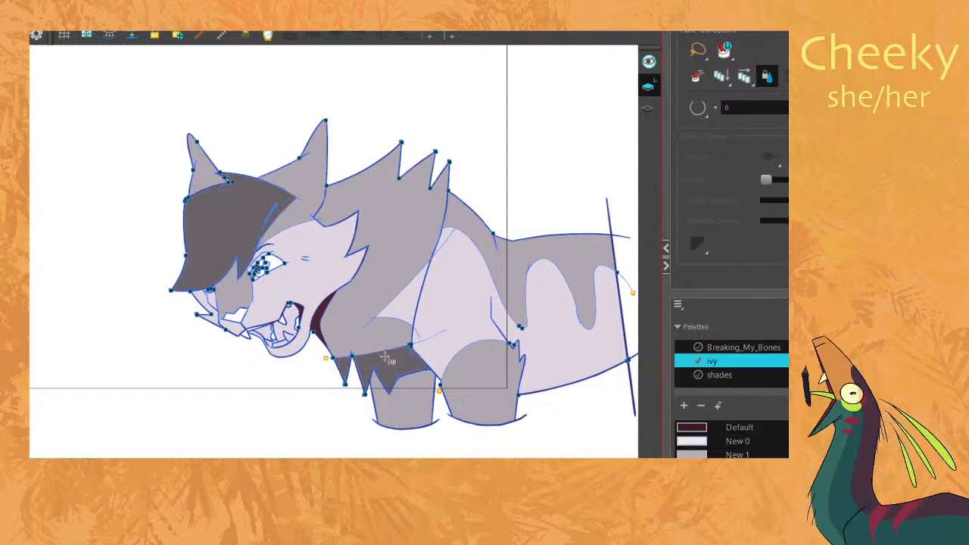
Fill the tiny unpainted gap beside the near foreleg's elbow tuft with New 0, then reselect the dark grey.
{"action": "key", "text": "k"}
{"action": "scroll", "coordinate": [541, 361], "scroll_direction": "up", "scroll_amount": 5}
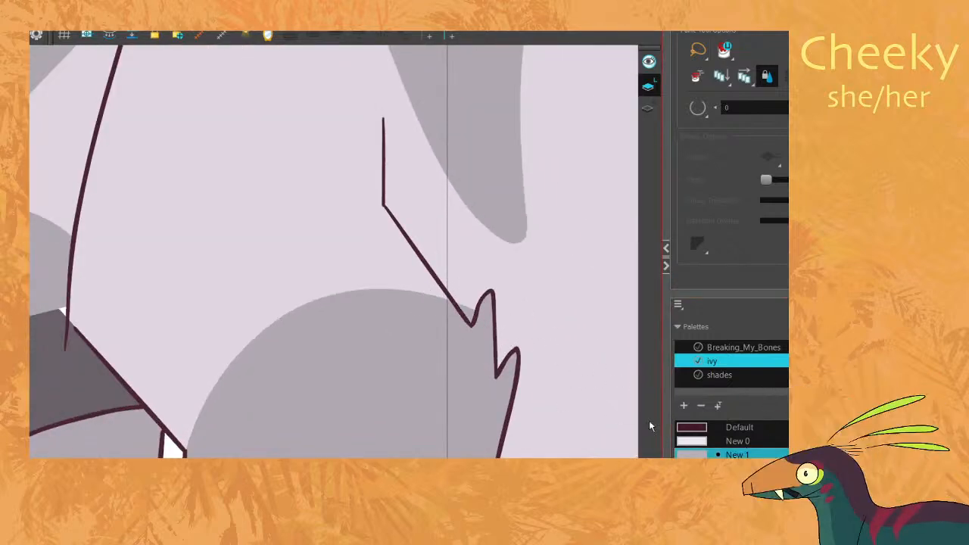
{"action": "left_click", "coordinate": [690, 445]}
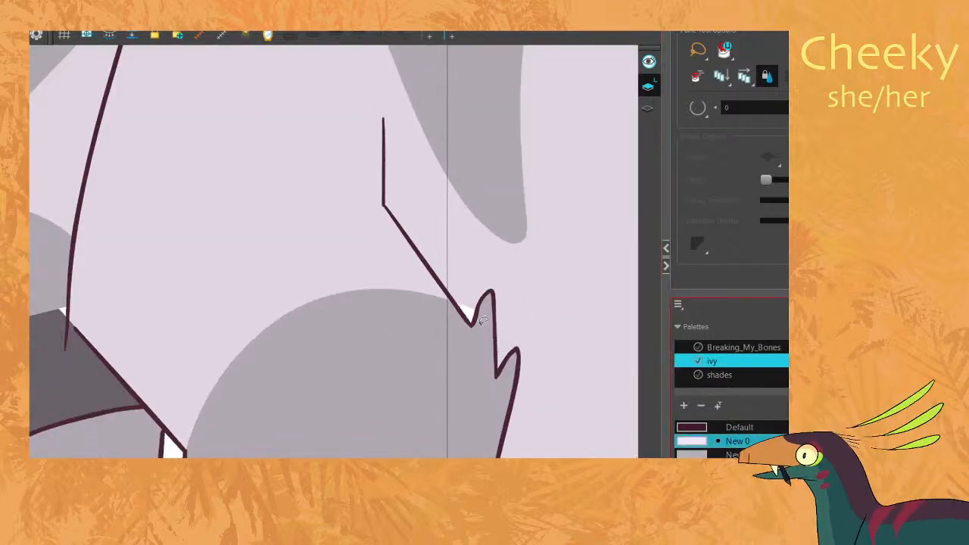
{"action": "left_click", "coordinate": [685, 468]}
{"action": "key", "text": "space"}
{"action": "scroll", "coordinate": [289, 227], "scroll_direction": "down", "scroll_amount": 5}
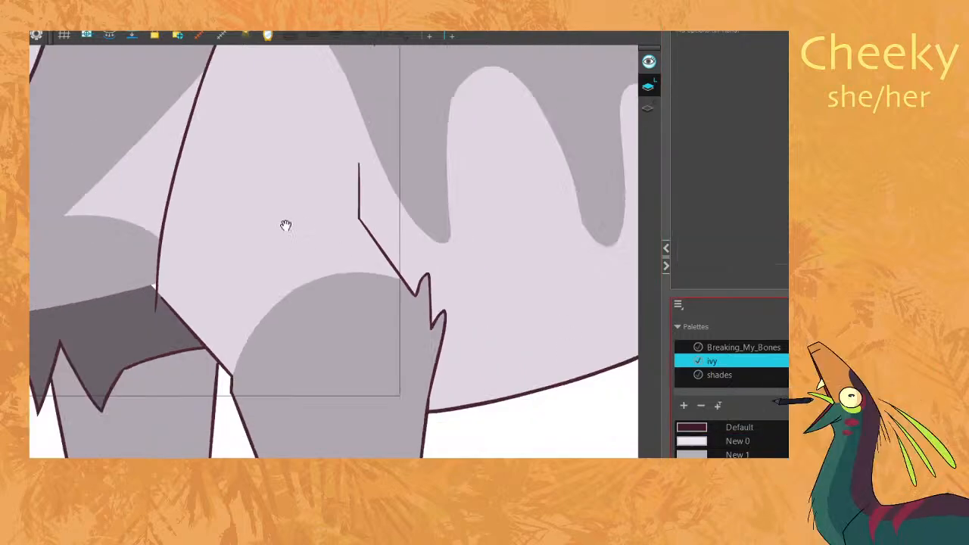
{"action": "left_click_drag", "start_coordinate": [325, 249], "coordinate": [468, 319]}
Switch to the Paint Unpainted mode and fill the closed-mouthed drawing's chest fur tufts with the dark grey.
{"action": "key", "text": "alt+i"}
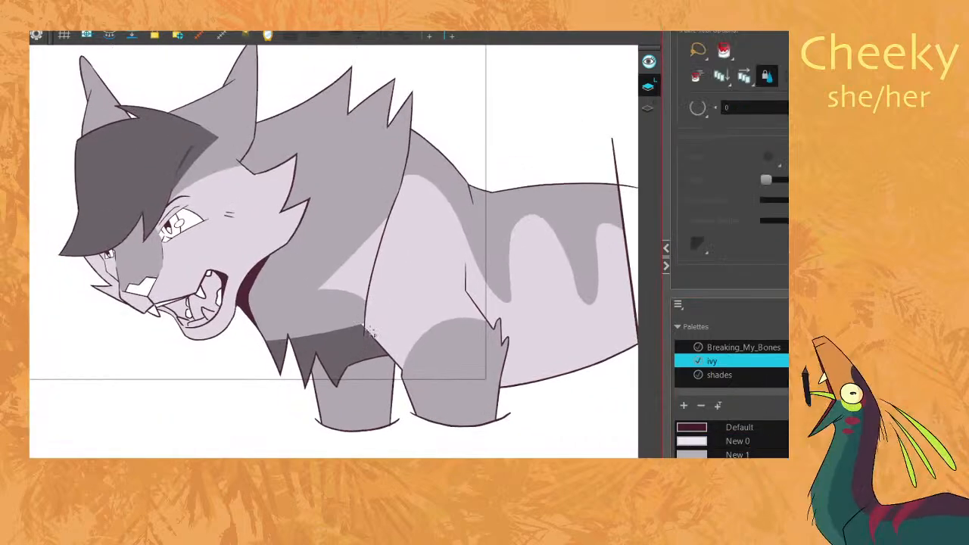
{"action": "left_click", "coordinate": [354, 322]}
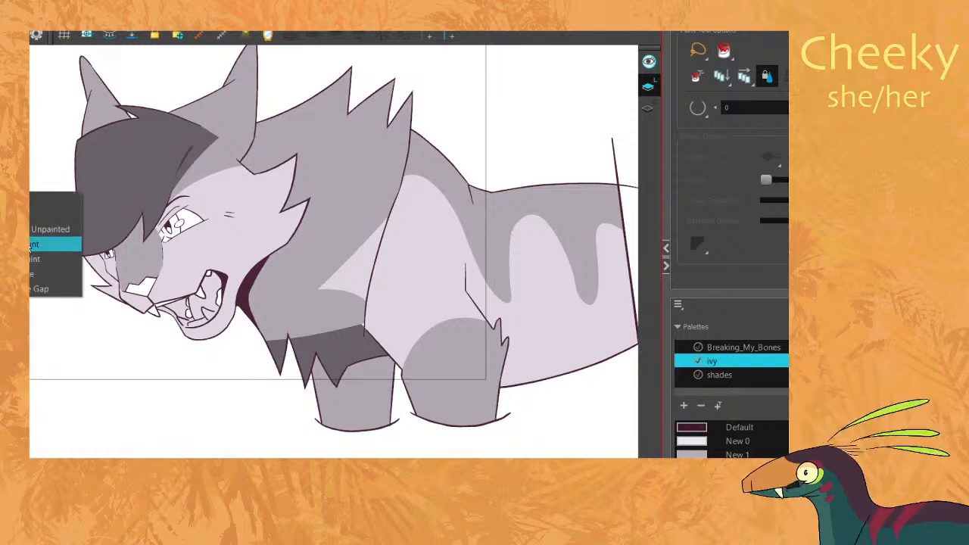
{"action": "left_click", "coordinate": [46, 238]}
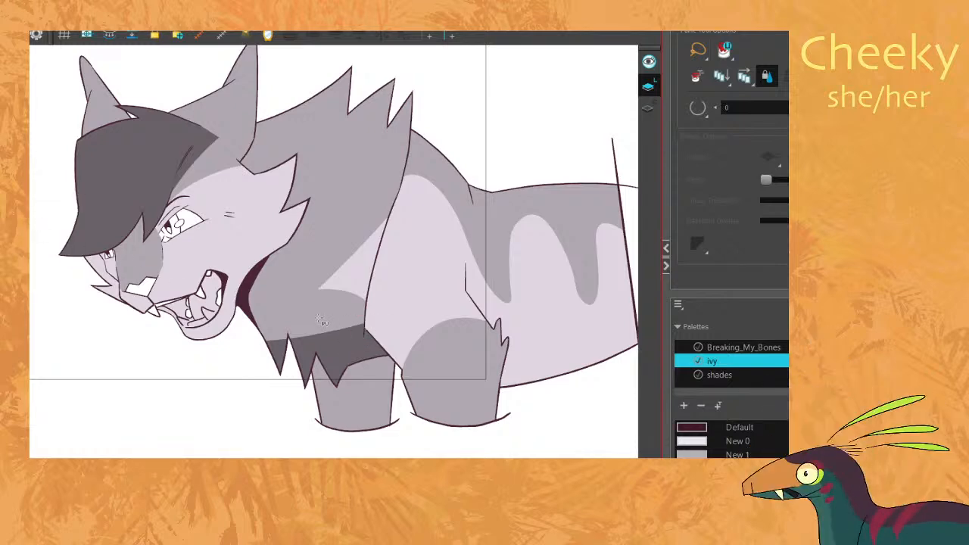
{"action": "key", "text": "g"}
{"action": "left_click", "coordinate": [365, 326]}
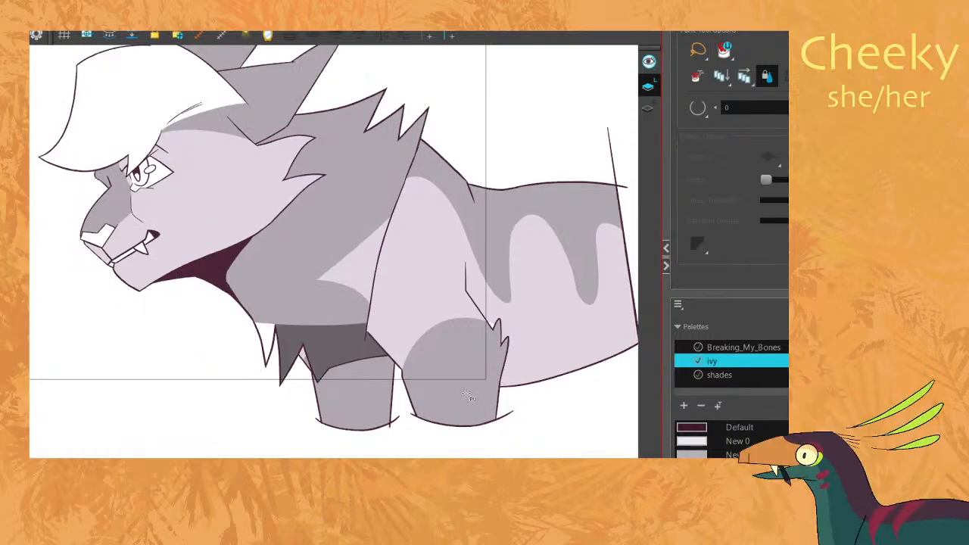
{"action": "left_click", "coordinate": [261, 337]}
{"action": "key", "text": "g"}
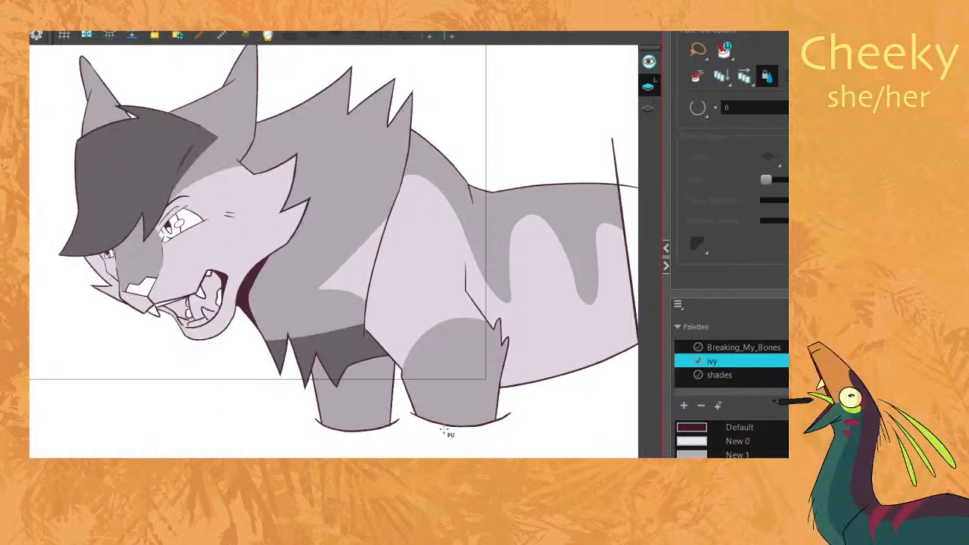
Go through the other drawings and fill their unpainted chest fur with the dark grey.
{"action": "key", "text": "g"}
{"action": "mouse_move", "coordinate": [427, 378]}
{"action": "left_mouse_down"}
{"action": "mouse_move", "coordinate": [268, 383]}
{"action": "mouse_move", "coordinate": [363, 416]}
{"action": "left_mouse_up"}
{"action": "key", "text": "g"}
{"action": "key", "text": "g"}
{"action": "key", "text": "g"}
{"action": "mouse_move", "coordinate": [389, 322]}
{"action": "left_mouse_down"}
{"action": "mouse_move", "coordinate": [245, 368]}
{"action": "mouse_move", "coordinate": [385, 394]}
{"action": "left_mouse_up"}
{"action": "key", "text": "g"}
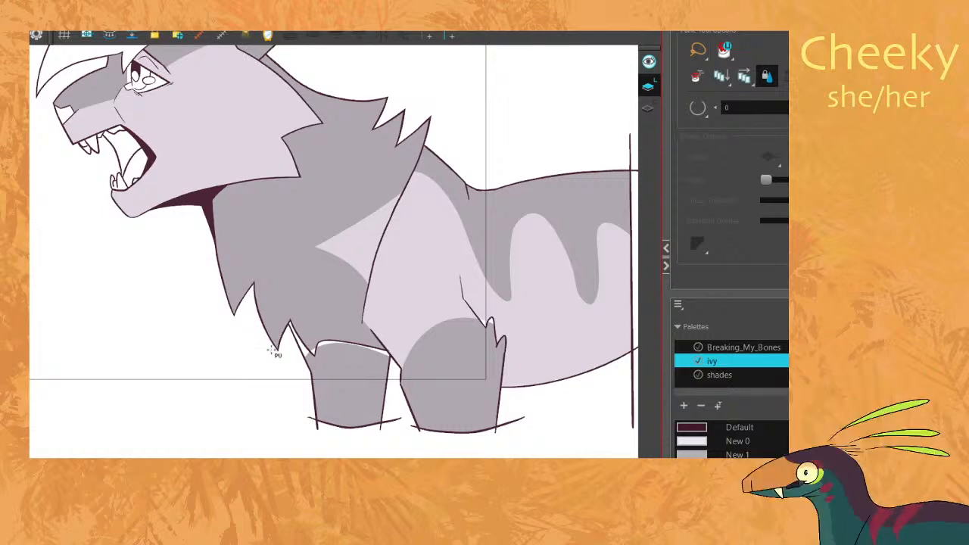
On the roaring drawing, set the paint gap closing to 1 and switch to the Paint mode.
{"action": "left_click_drag", "start_coordinate": [746, 108], "coordinate": [780, 108]}
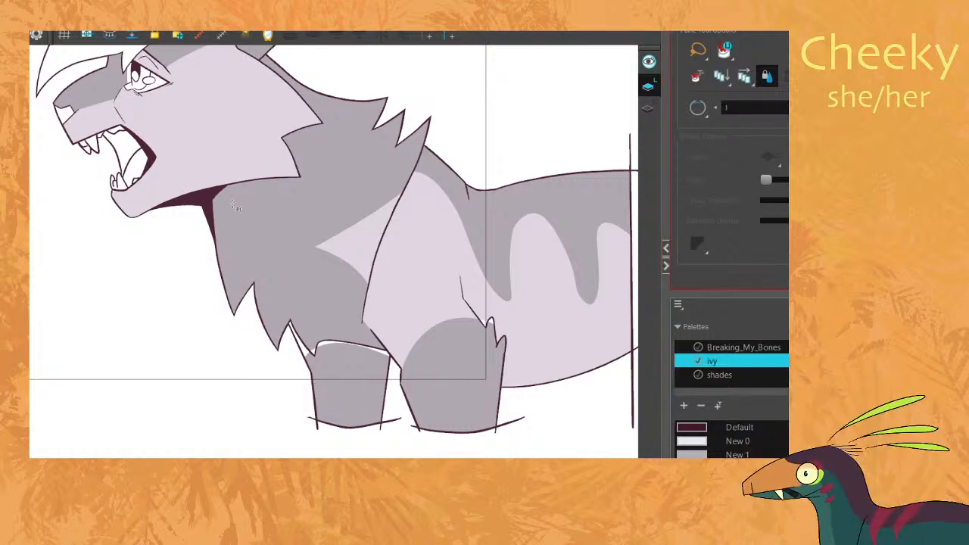
{"action": "left_click", "coordinate": [724, 50]}
{"action": "left_click", "coordinate": [57, 197]}
Try to fill the roaring drawing's lower chest fur with the dark grey, raising the gap closing to 2.
{"action": "left_click", "coordinate": [341, 330]}
{"action": "key", "text": "ctrl+z"}
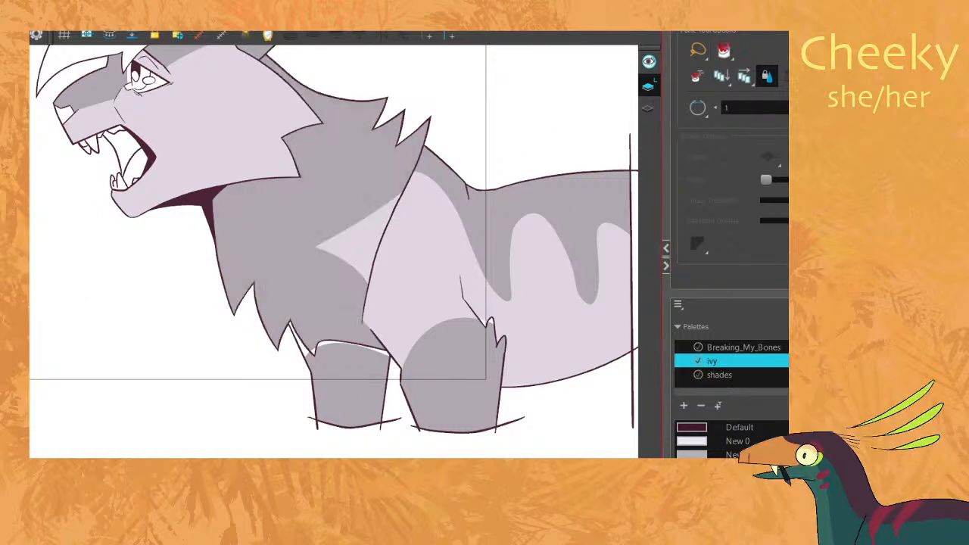
{"action": "left_click", "coordinate": [784, 108]}
{"action": "left_click", "coordinate": [374, 296]}
{"action": "key", "text": "ctrl+z"}
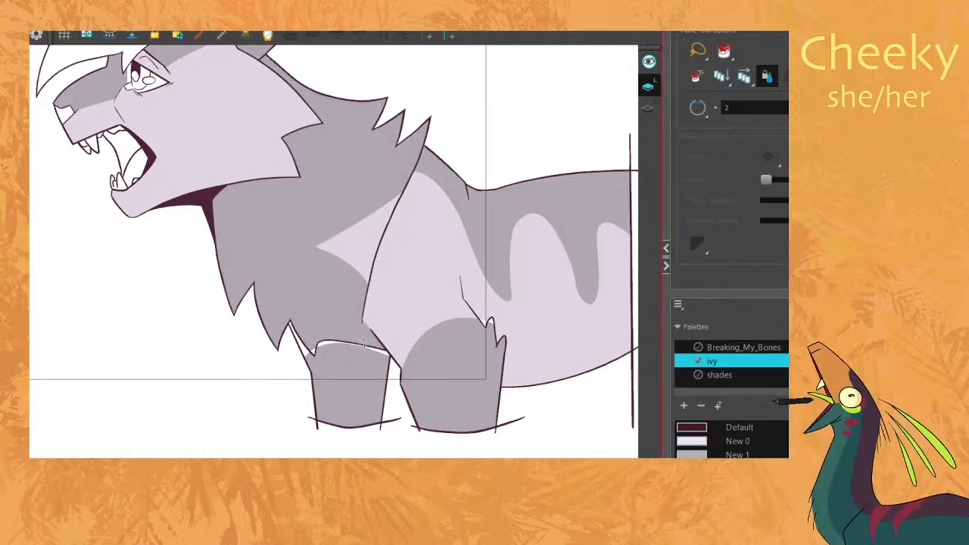
Draw a curved stroke across the roaring drawing's chest, from the front edge to the shoulder line, to bound the lower fur.
{"action": "key", "text": "ctrl+a"}
{"action": "key", "text": "."}
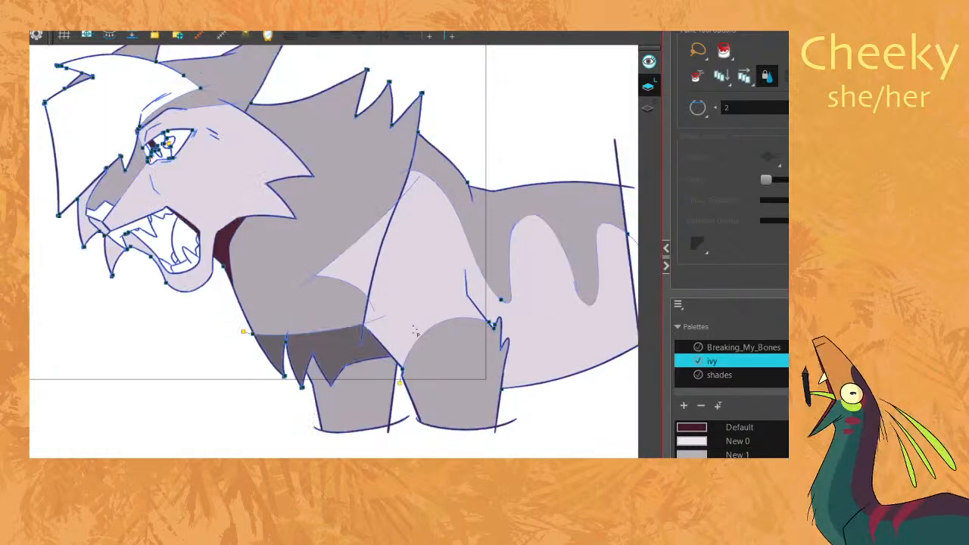
{"action": "key", "text": "alt+v"}
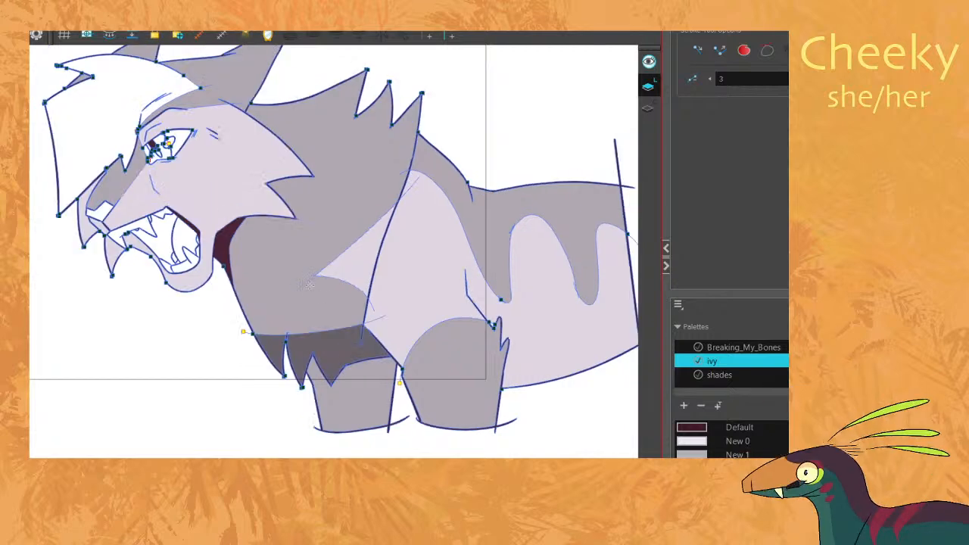
{"action": "key", "text": "."}
{"action": "left_click_drag", "start_coordinate": [212, 271], "coordinate": [368, 310]}
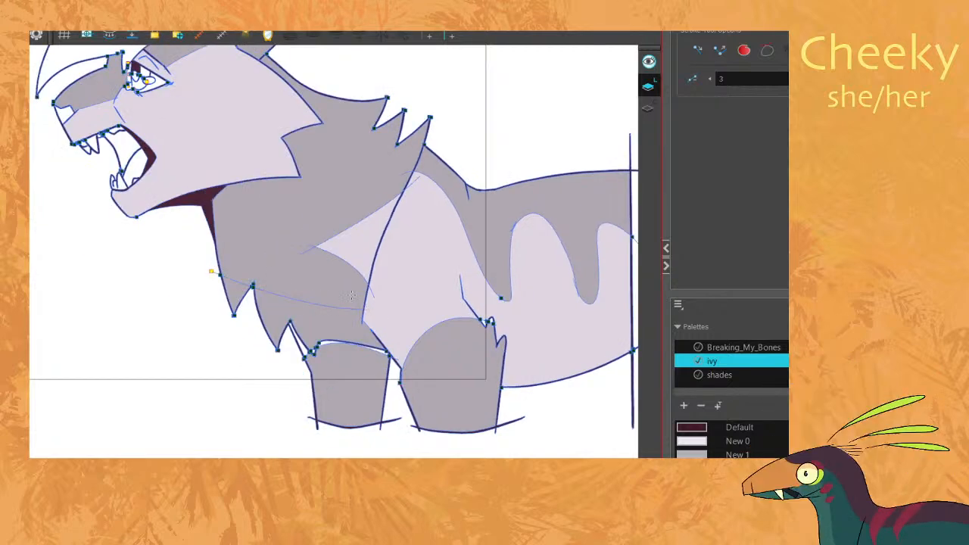
{"action": "key", "text": "."}
Set the gap closing to 0 and fill the roaring drawing's chest fur and front tuft below the new stroke with dark grey.
{"action": "key", "text": "alt+i"}
{"action": "left_click", "coordinate": [327, 343]}
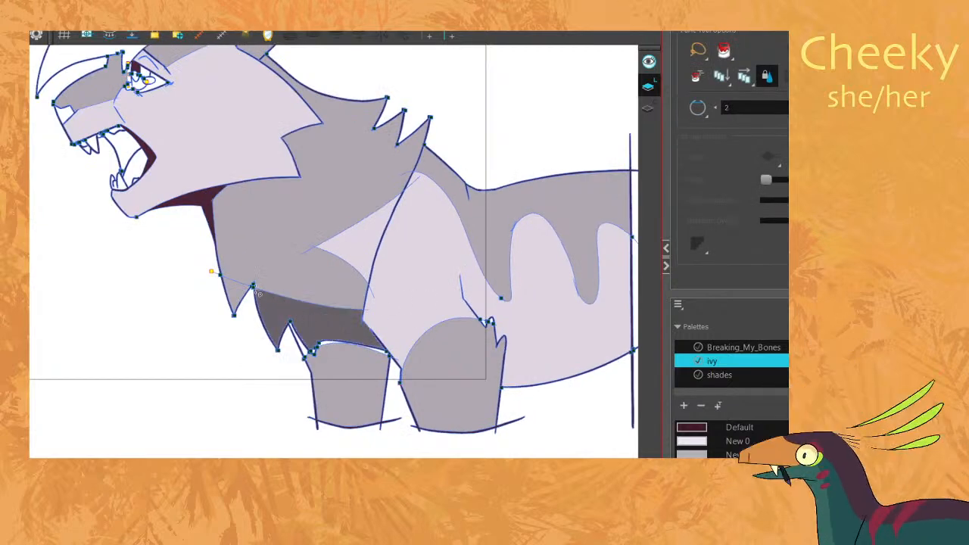
{"action": "left_click", "coordinate": [236, 294]}
{"action": "key", "text": "ctrl+z"}
{"action": "key", "text": "ctrl+z"}
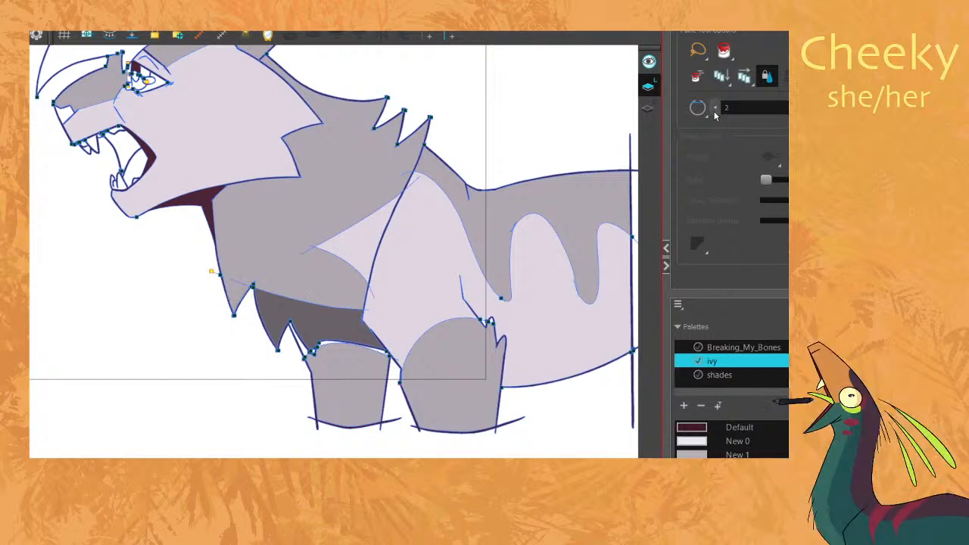
{"action": "double_click", "coordinate": [715, 108]}
{"action": "left_click", "coordinate": [343, 333]}
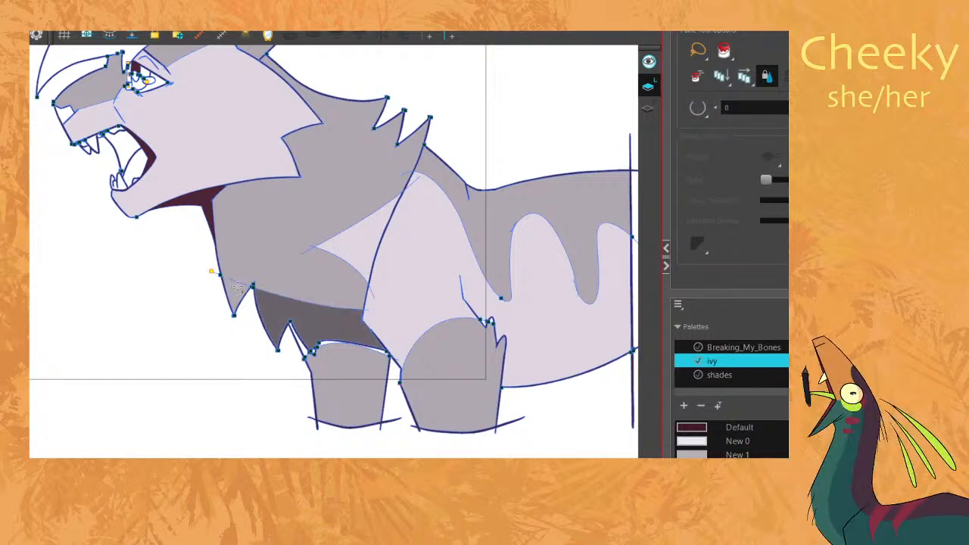
{"action": "left_click", "coordinate": [236, 288]}
{"action": "key", "text": "k"}
Go to the closed-mouthed drawing and fill its head fringe with the dark grey.
{"action": "scroll", "coordinate": [315, 243], "scroll_direction": "down", "scroll_amount": 1}
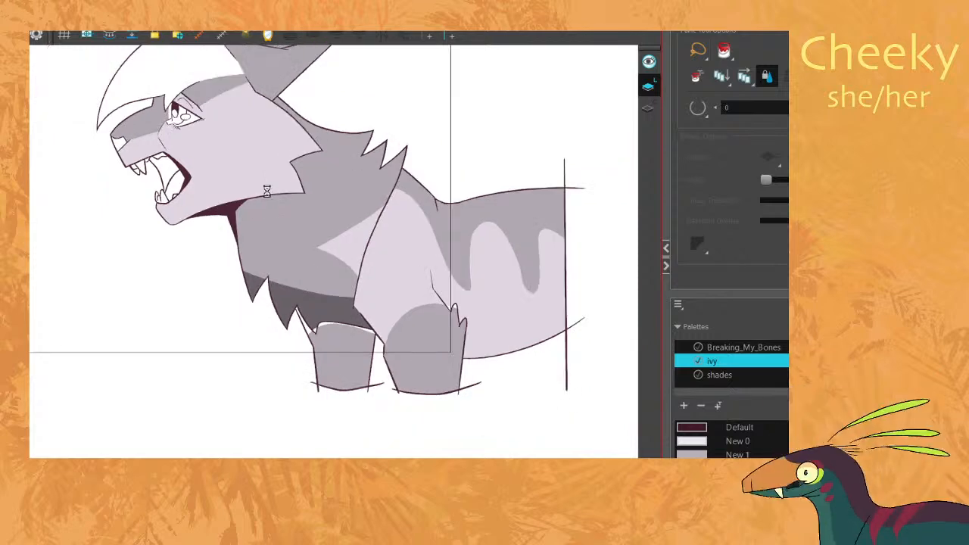
{"action": "scroll", "coordinate": [261, 268], "scroll_direction": "up", "scroll_amount": 6}
{"action": "scroll", "coordinate": [207, 306], "scroll_direction": "down", "scroll_amount": 3}
{"action": "scroll", "coordinate": [211, 307], "scroll_direction": "down", "scroll_amount": 3}
{"action": "left_click_drag", "start_coordinate": [236, 220], "coordinate": [303, 254]}
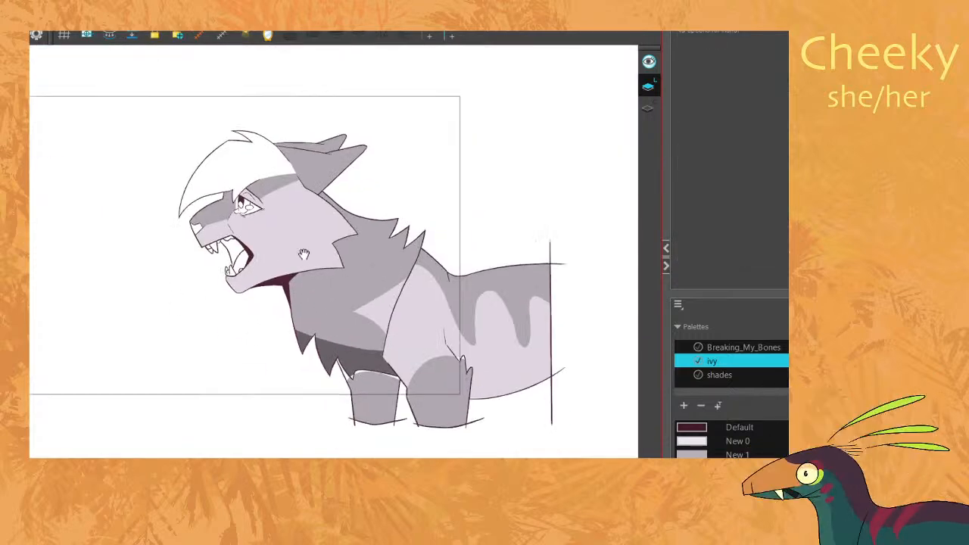
{"action": "key", "text": "period"}
{"action": "key", "text": "period"}
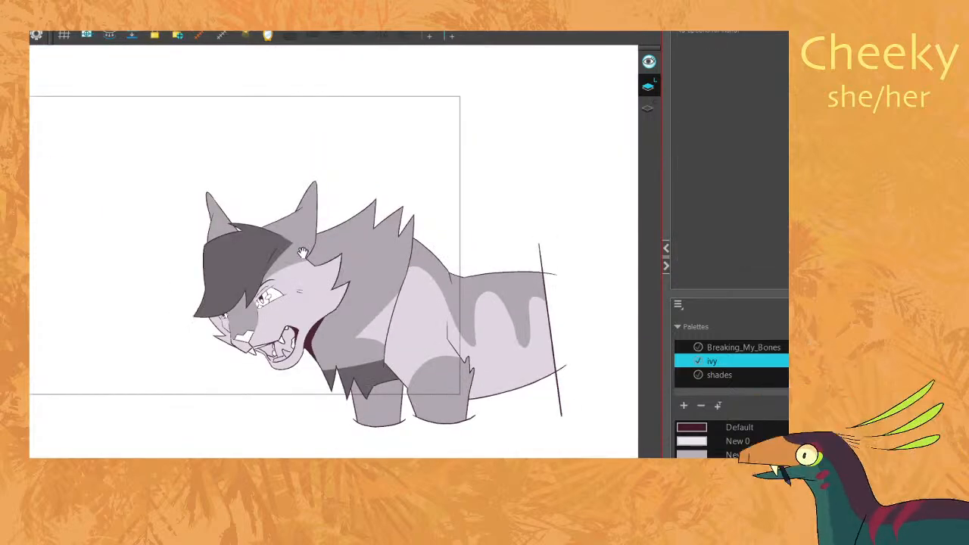
{"action": "key", "text": "alt+i"}
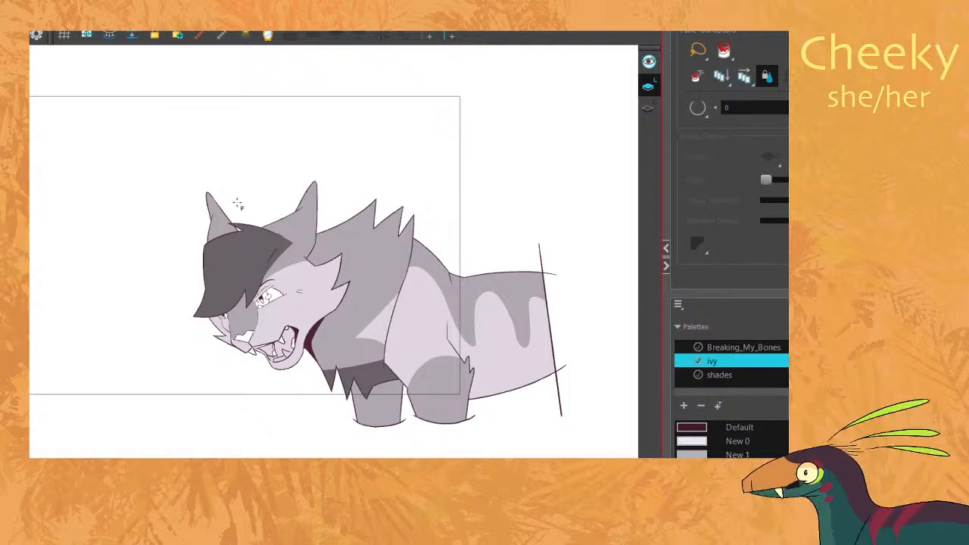
{"action": "scroll", "coordinate": [278, 235], "scroll_direction": "up", "scroll_amount": 2}
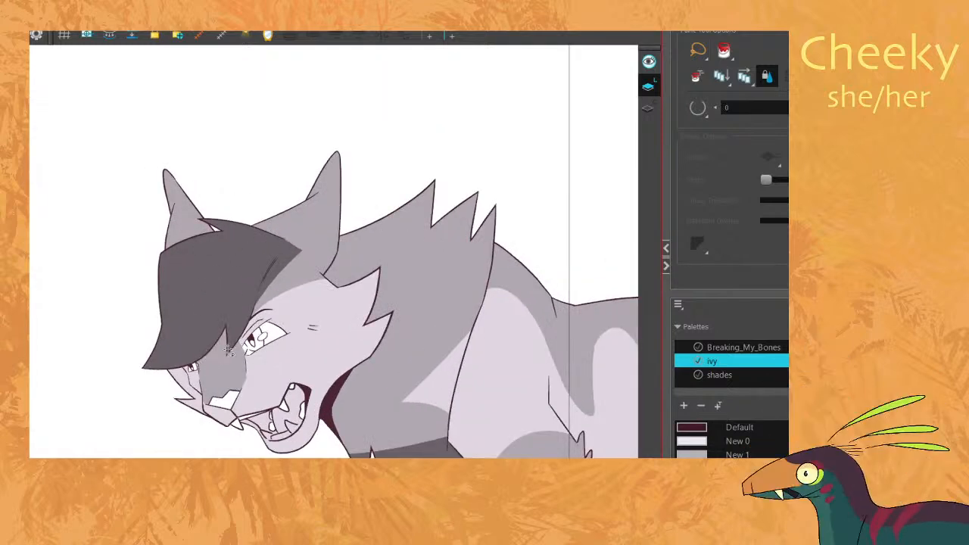
{"action": "key", "text": "."}
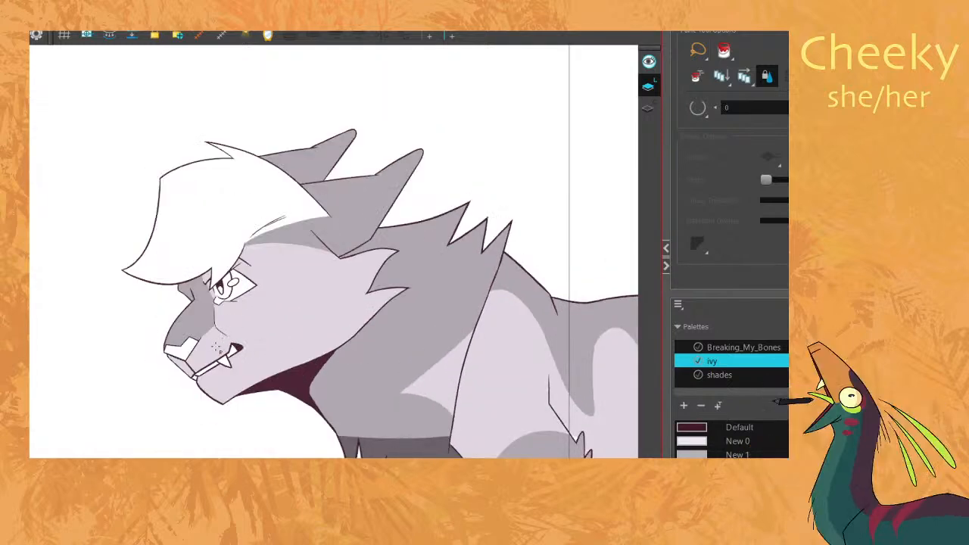
{"action": "left_click", "coordinate": [210, 239]}
{"action": "key", "text": "."}
{"action": "key", "text": "."}
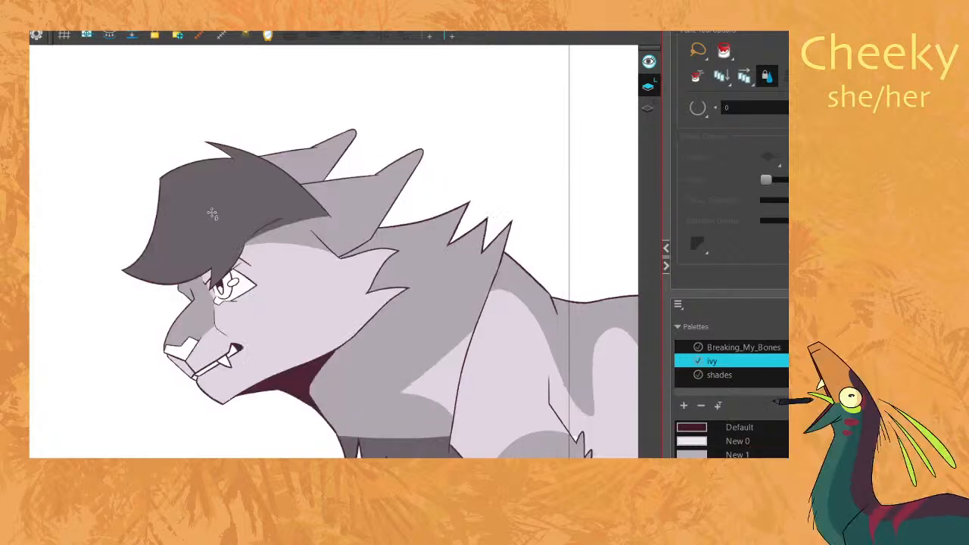
Go through the remaining drawings and fill the roaring drawing's head fringe with the dark grey.
{"action": "key", "text": "."}
{"action": "key", "text": "."}
{"action": "key", "text": "."}
{"action": "scroll", "coordinate": [246, 321], "scroll_direction": "down", "scroll_amount": 4}
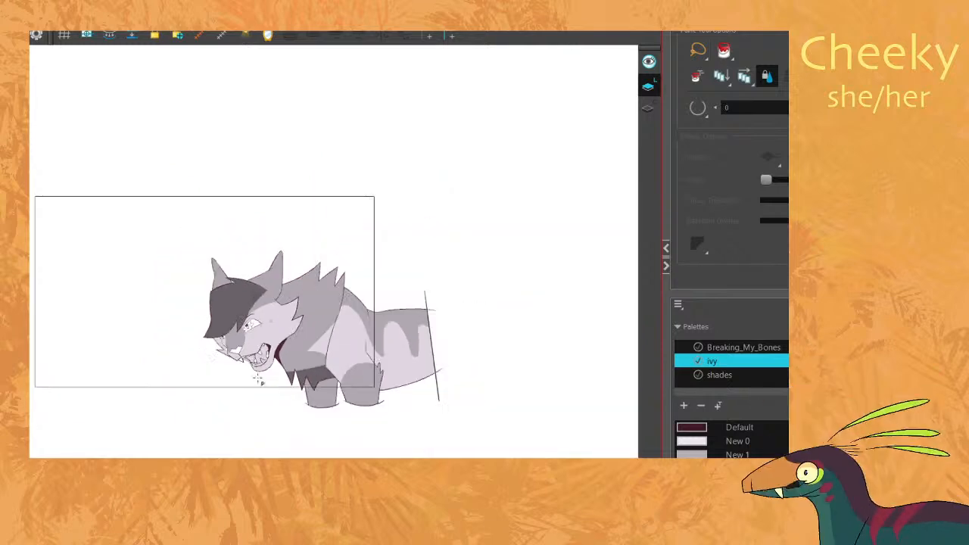
{"action": "scroll", "coordinate": [259, 382], "scroll_direction": "up", "scroll_amount": 2}
{"action": "key", "text": "."}
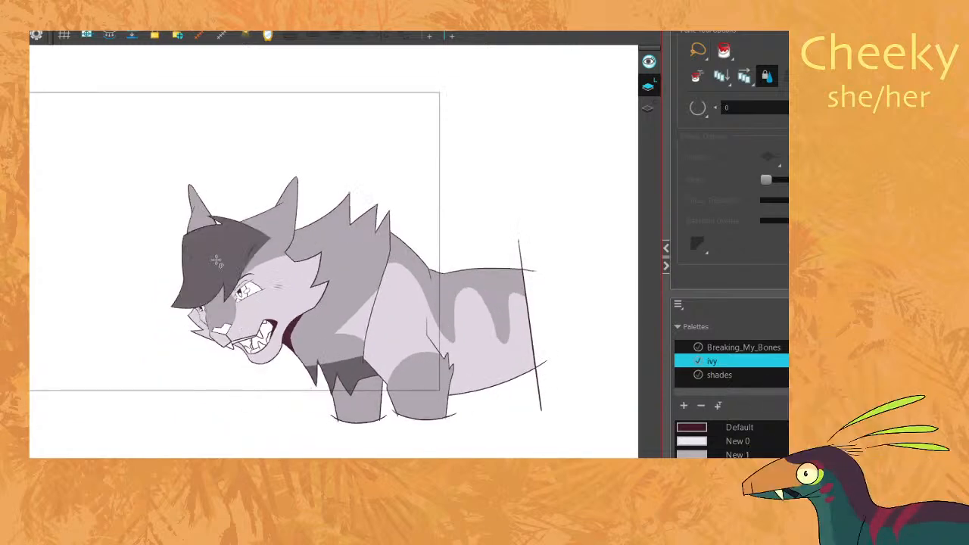
{"action": "key", "text": "."}
{"action": "key", "text": "."}
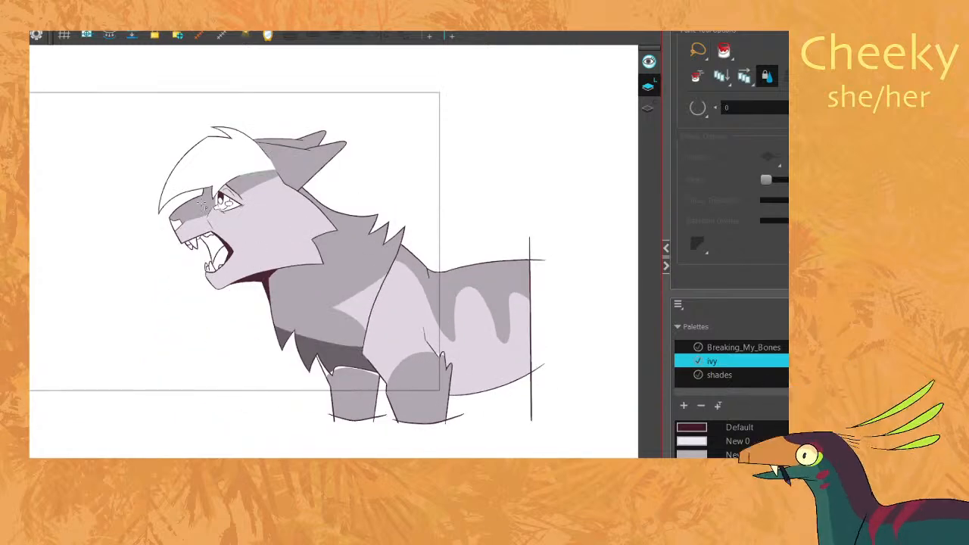
{"action": "left_click", "coordinate": [196, 168]}
{"action": "key", "text": "."}
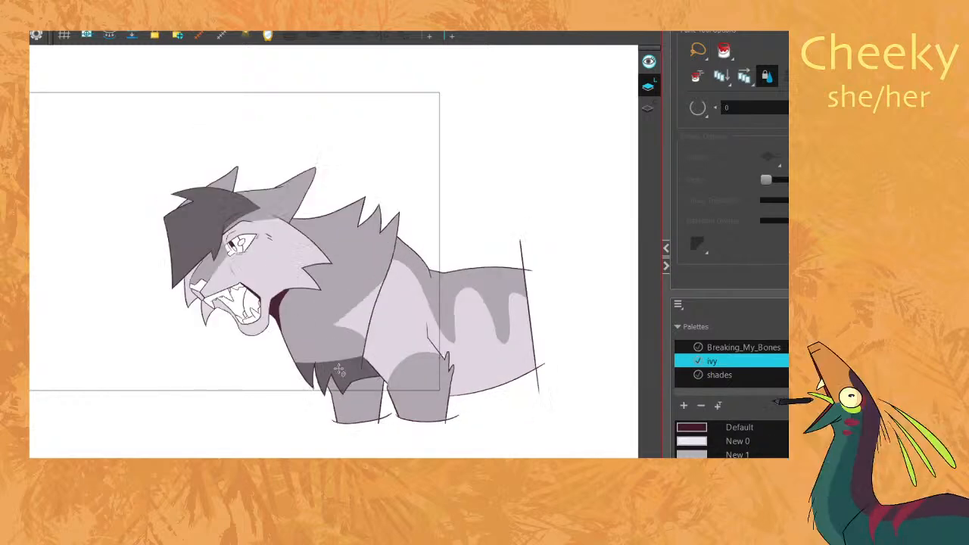
Fill the unpainted slivers between the roaring drawing's chest fur and far foreleg with New 0, using the Paint Unpainted mode.
{"action": "scroll", "coordinate": [344, 405], "scroll_direction": "up", "scroll_amount": 3}
{"action": "scroll", "coordinate": [344, 405], "scroll_direction": "up", "scroll_amount": 2}
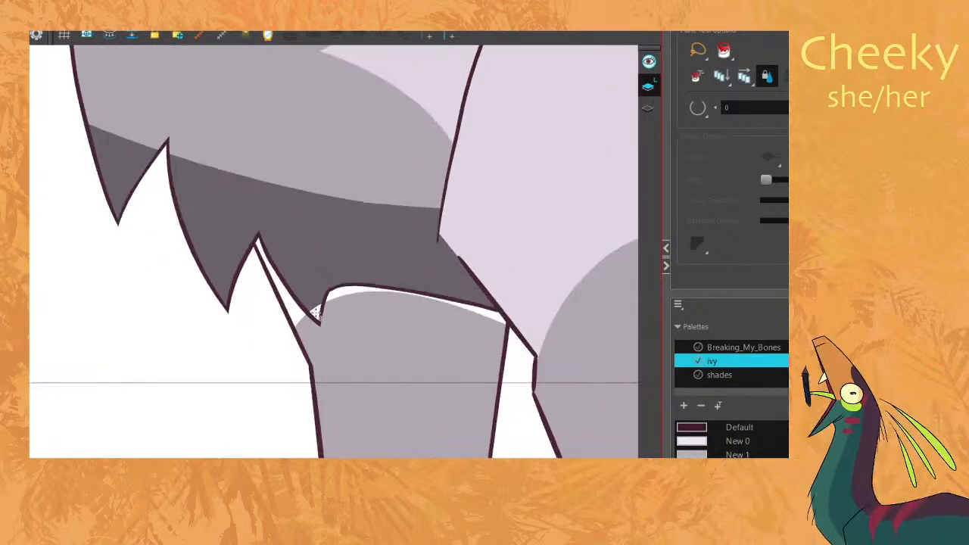
{"action": "left_click", "coordinate": [683, 440]}
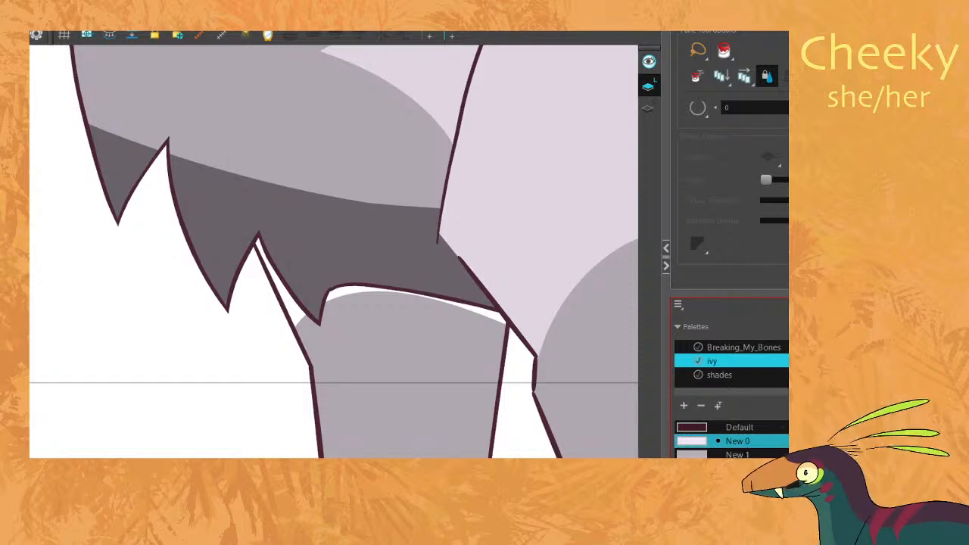
{"action": "left_click", "coordinate": [303, 312]}
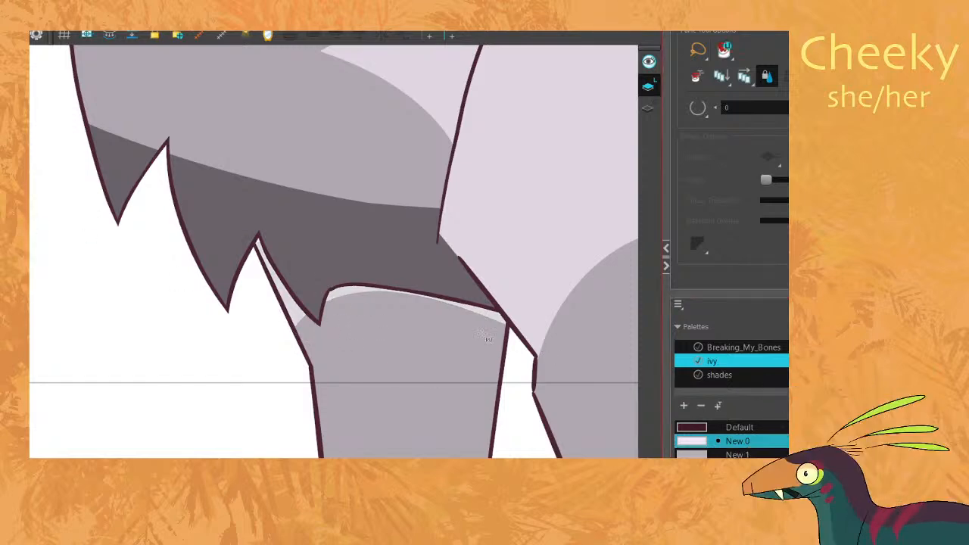
Fill the unpainted elbow fur tuft on the roaring drawing's near foreleg using New 1 and New 0.
{"action": "scroll", "coordinate": [496, 341], "scroll_direction": "down", "scroll_amount": 4}
{"action": "scroll", "coordinate": [534, 299], "scroll_direction": "up", "scroll_amount": 4}
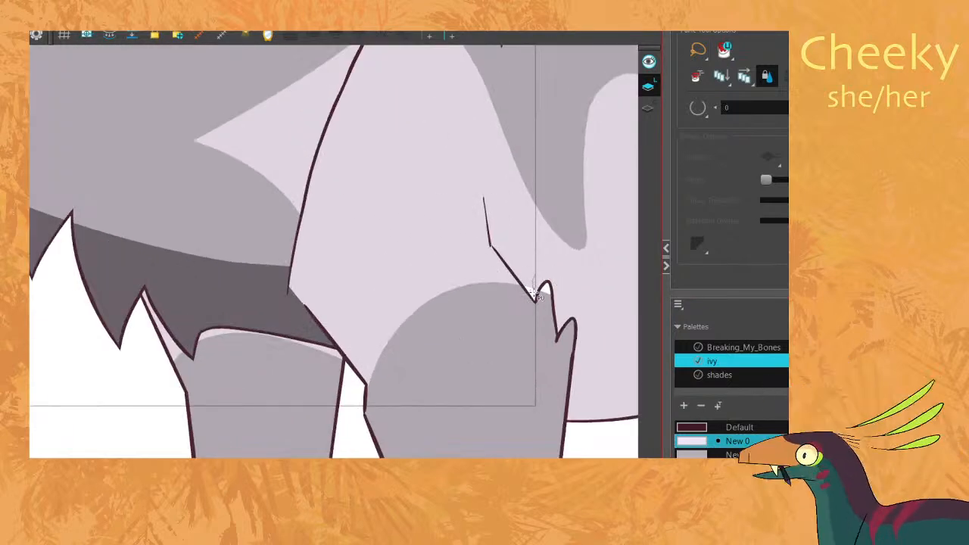
{"action": "left_click", "coordinate": [713, 452]}
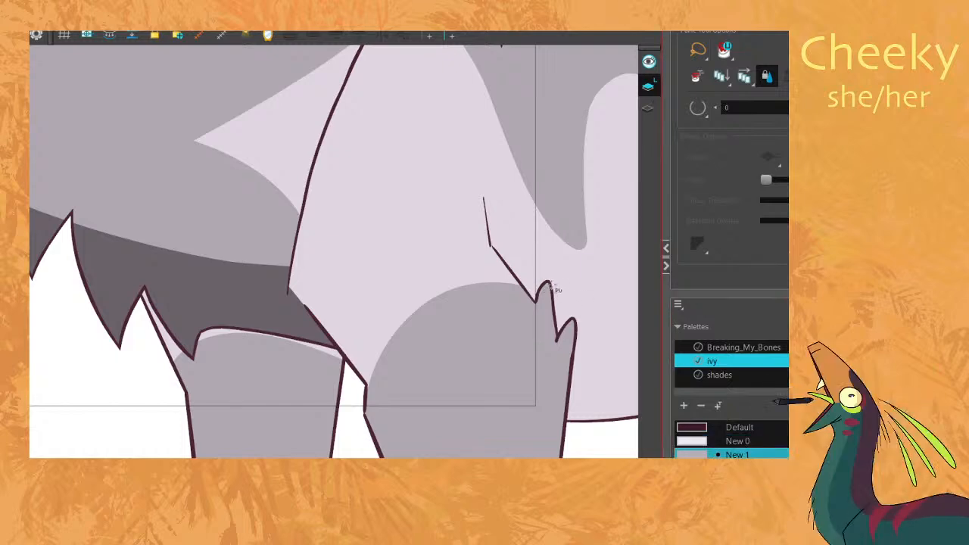
{"action": "left_click", "coordinate": [703, 444]}
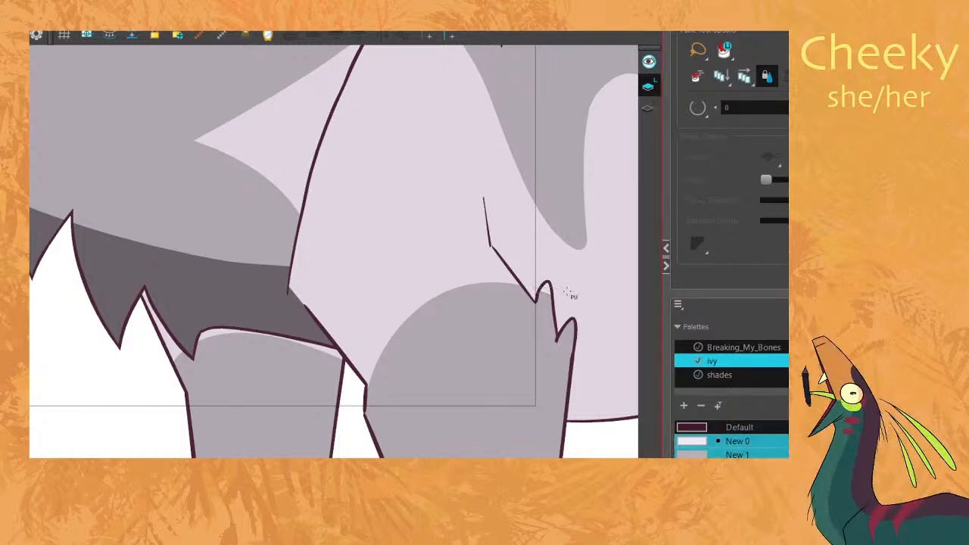
Fill the nose with dark grey on the closed-mouthed drawing and on the neighbouring snarling drawing.
{"action": "key", "text": "space"}
{"action": "scroll", "coordinate": [340, 265], "scroll_direction": "down", "scroll_amount": 4}
{"action": "left_click_drag", "start_coordinate": [232, 158], "coordinate": [359, 278]}
{"action": "scroll", "coordinate": [359, 278], "scroll_direction": "down", "scroll_amount": 2}
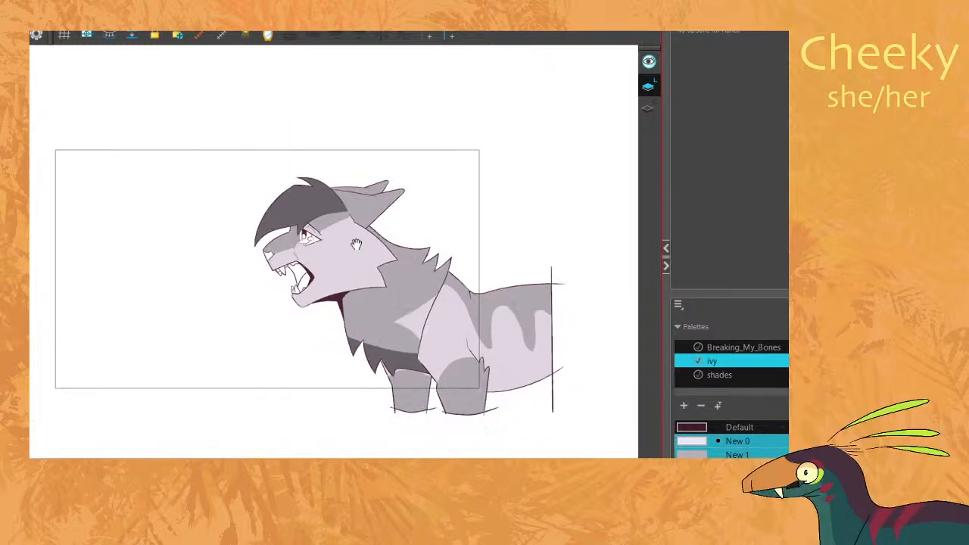
{"action": "key", "text": "g"}
{"action": "key", "text": "g"}
{"action": "key", "text": "g"}
{"action": "key", "text": "g"}
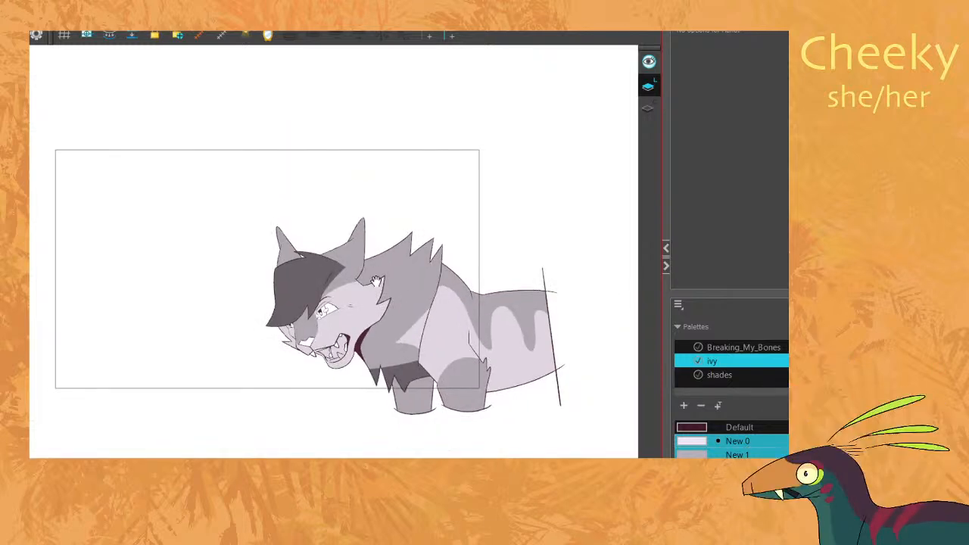
{"action": "key", "text": "f"}
{"action": "key", "text": "g"}
{"action": "scroll", "coordinate": [329, 297], "scroll_direction": "up", "scroll_amount": 5}
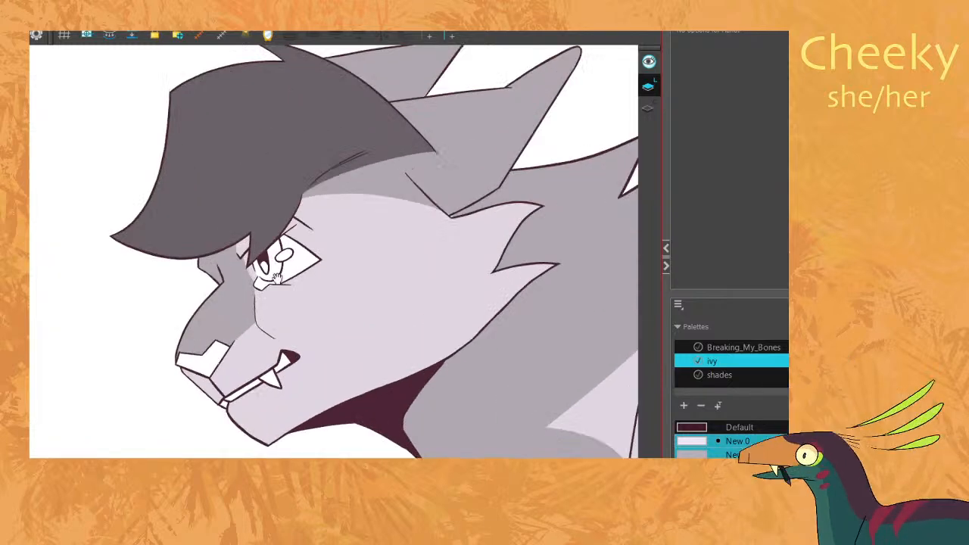
{"action": "left_click_drag", "start_coordinate": [271, 286], "coordinate": [298, 260]}
{"action": "left_click", "coordinate": [737, 469]}
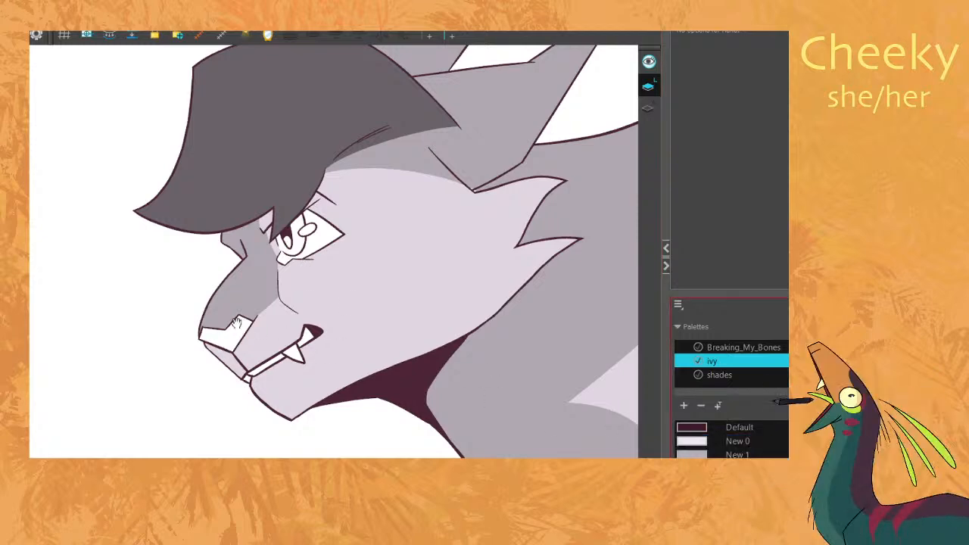
{"action": "key", "text": "alt+i"}
{"action": "left_click", "coordinate": [225, 333]}
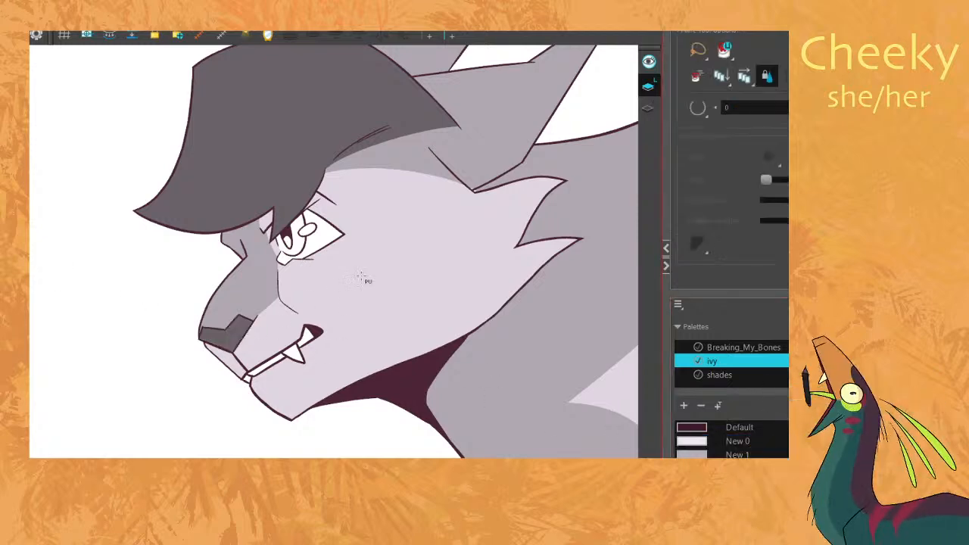
{"action": "key", "text": "g"}
{"action": "left_click", "coordinate": [292, 413]}
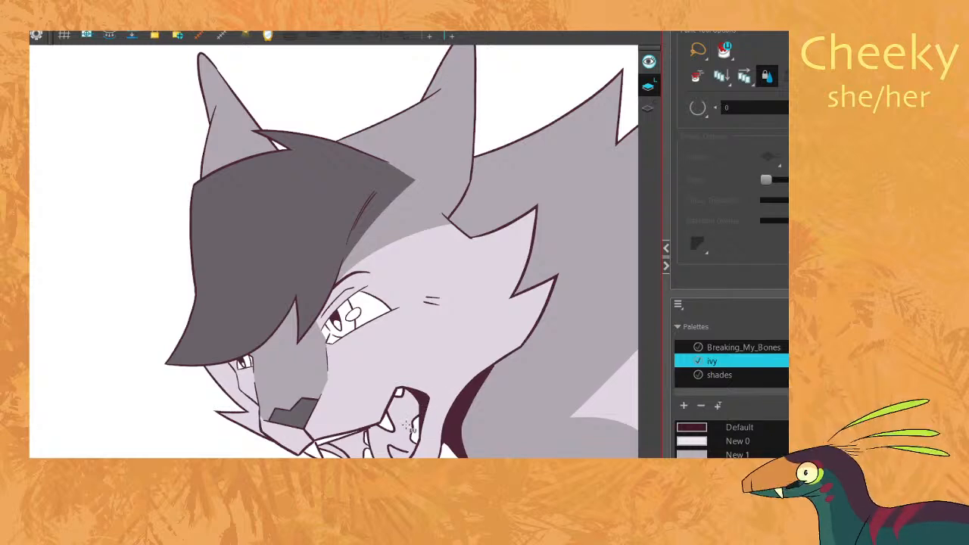
Close the line gaps around the snarling drawing's lower teeth with the Stroke tool and fill the mouth cavity beside the tongue with dark grey.
{"action": "key", "text": "space"}
{"action": "key", "text": "2"}
{"action": "mouse_move", "coordinate": [403, 448]}
{"action": "left_mouse_down"}
{"action": "mouse_move", "coordinate": [402, 299]}
{"action": "mouse_move", "coordinate": [340, 227]}
{"action": "left_mouse_up"}
{"action": "key", "text": "2"}
{"action": "key", "text": "2"}
{"action": "key", "text": "2"}
{"action": "key", "text": "2"}
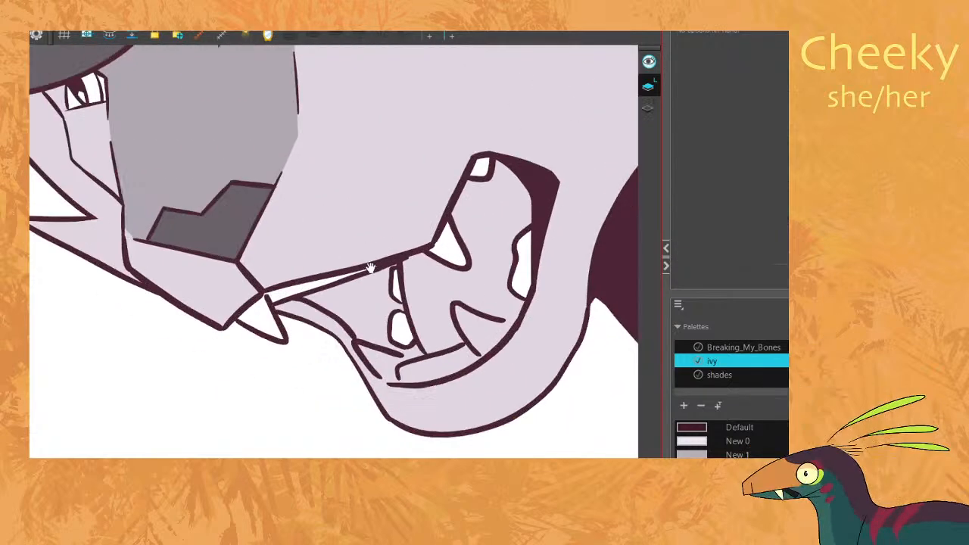
{"action": "left_click_drag", "start_coordinate": [470, 320], "coordinate": [466, 319]}
{"action": "key", "text": "alt+v"}
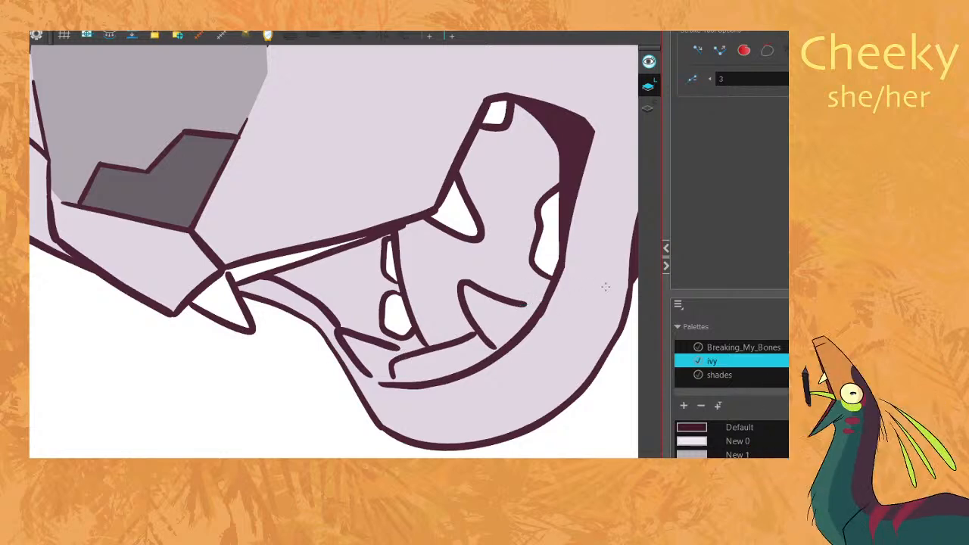
{"action": "key", "text": "alt+i"}
{"action": "left_click", "coordinate": [379, 280]}
{"action": "key", "text": "1"}
{"action": "key", "text": "1"}
{"action": "key", "text": "1"}
{"action": "key", "text": "1"}
{"action": "key", "text": "1"}
{"action": "key", "text": "1"}
{"action": "key", "text": "1"}
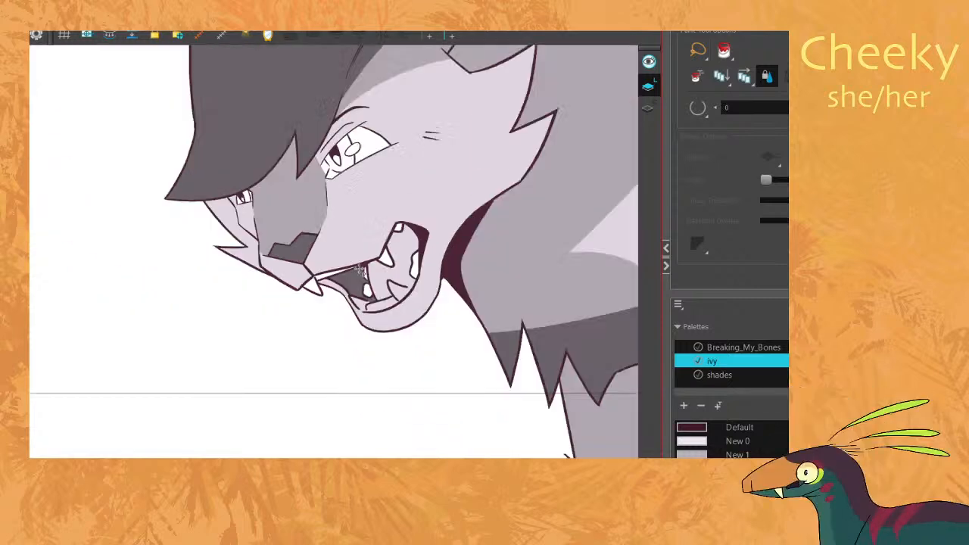
{"action": "key", "text": "2"}
{"action": "key", "text": "1"}
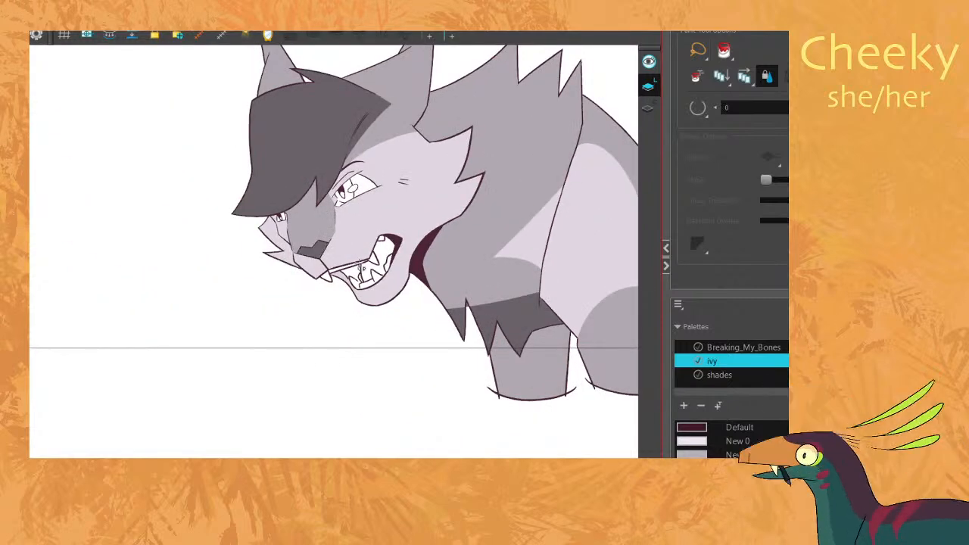
Try to fill the mouth cavity of the adjacent snarling drawing with dark grey, and undo both fills.
{"action": "key", "text": "2"}
{"action": "left_click", "coordinate": [346, 276]}
{"action": "left_click", "coordinate": [358, 271]}
{"action": "key", "text": "2"}
{"action": "key", "text": "2"}
{"action": "key", "text": "2"}
{"action": "key", "text": "2"}
{"action": "key", "text": "ctrl+z"}
{"action": "key", "text": "ctrl+z"}
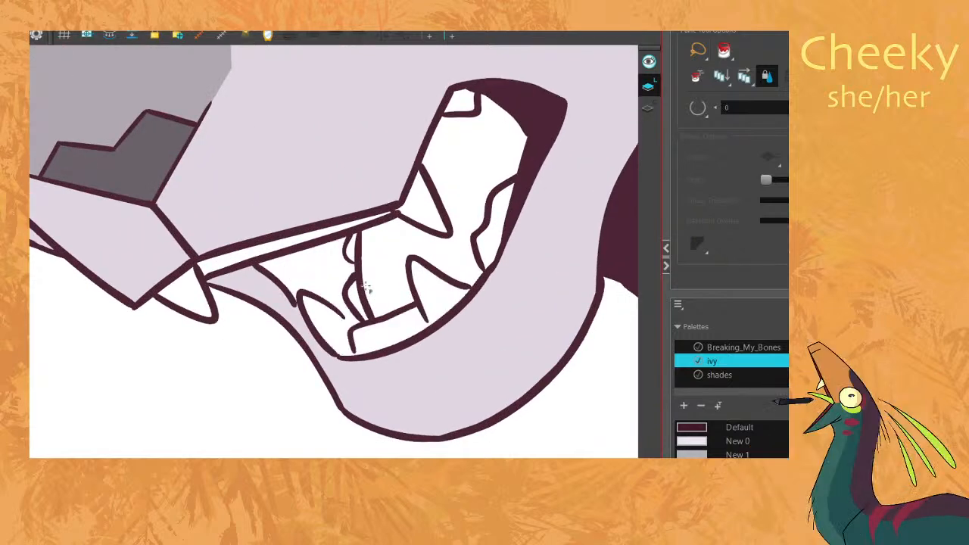
Close the gap at the adjacent snarling drawing's lower teeth with the Stroke tool and fill the cavity in front of the tongue with dark grey.
{"action": "key", "text": "alt+v"}
{"action": "key", "text": "comma"}
{"action": "key", "text": "period"}
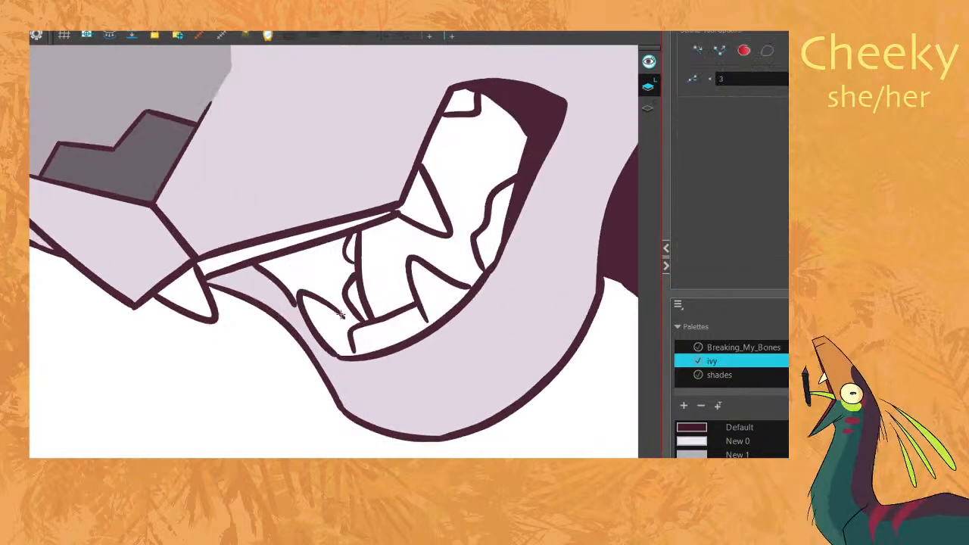
{"action": "key", "text": "alt+i"}
{"action": "left_click", "coordinate": [331, 288]}
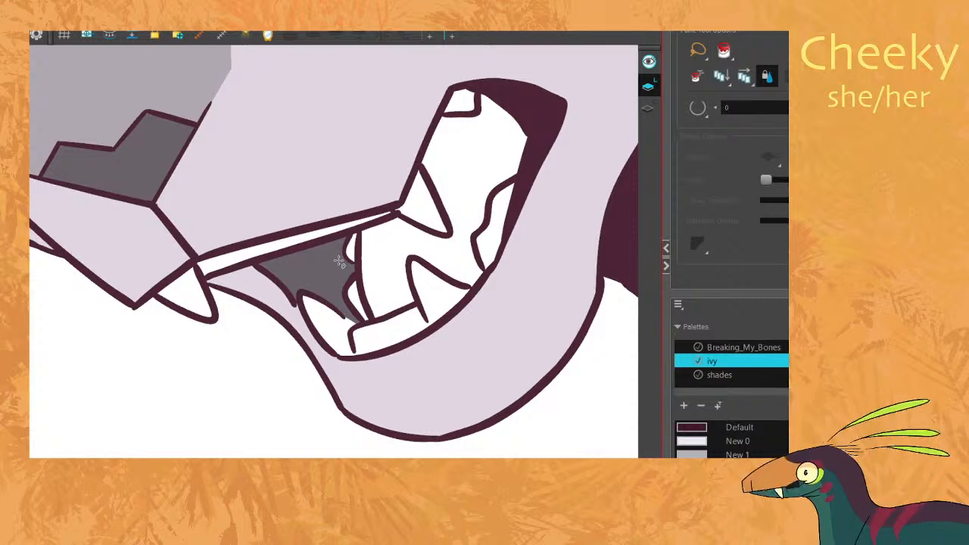
Compare the two snarling drawings, go to the wide-mouthed drawing with the lowered fringe and fill its nose with dark grey.
{"action": "scroll", "coordinate": [357, 256], "scroll_direction": "down", "scroll_amount": 5}
{"action": "key", "text": "comma"}
{"action": "key", "text": "period"}
{"action": "key", "text": "comma"}
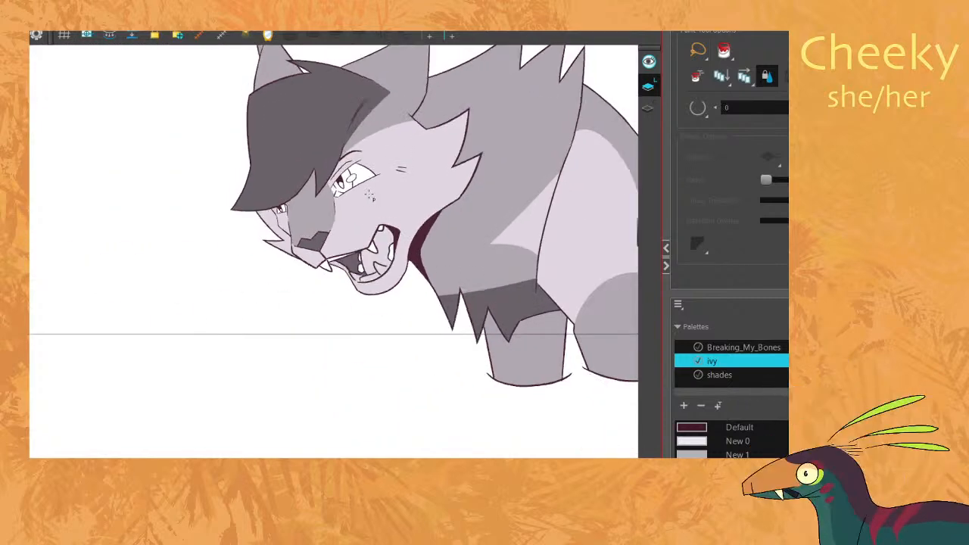
{"action": "key", "text": "period"}
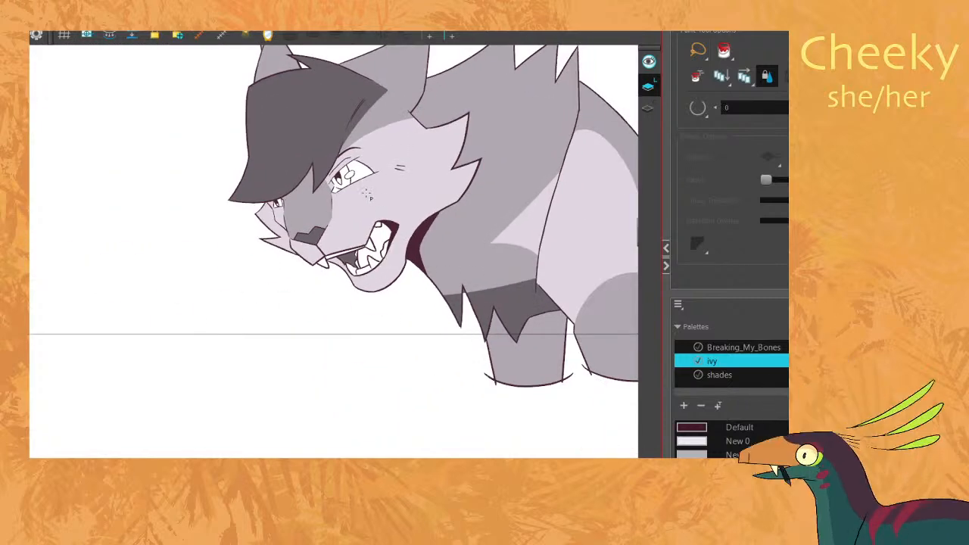
{"action": "key", "text": "comma"}
{"action": "left_click", "coordinate": [276, 168]}
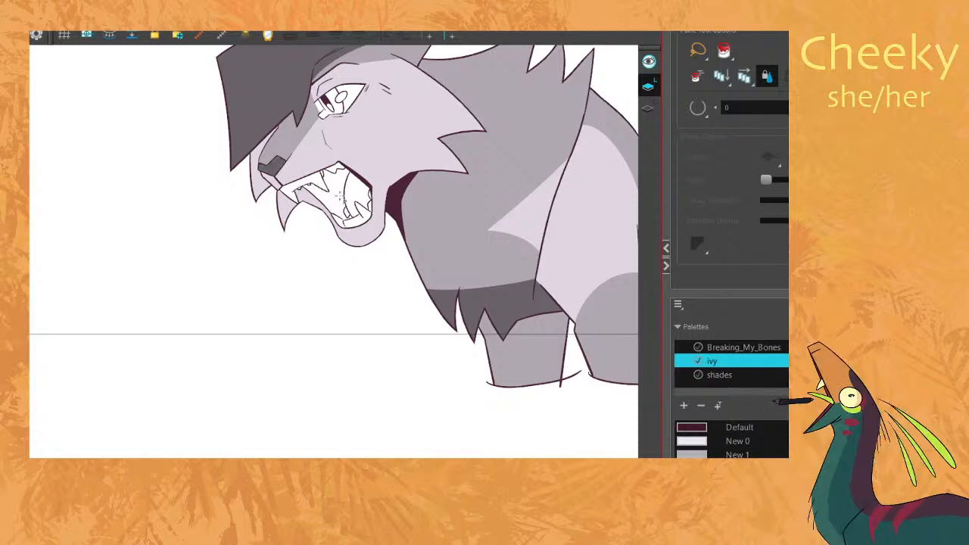
Try to fill the wide-mouthed drawing's mouth cavity with dark grey, and undo the fill.
{"action": "left_click", "coordinate": [340, 196]}
{"action": "scroll", "coordinate": [338, 194], "scroll_direction": "up", "scroll_amount": 4}
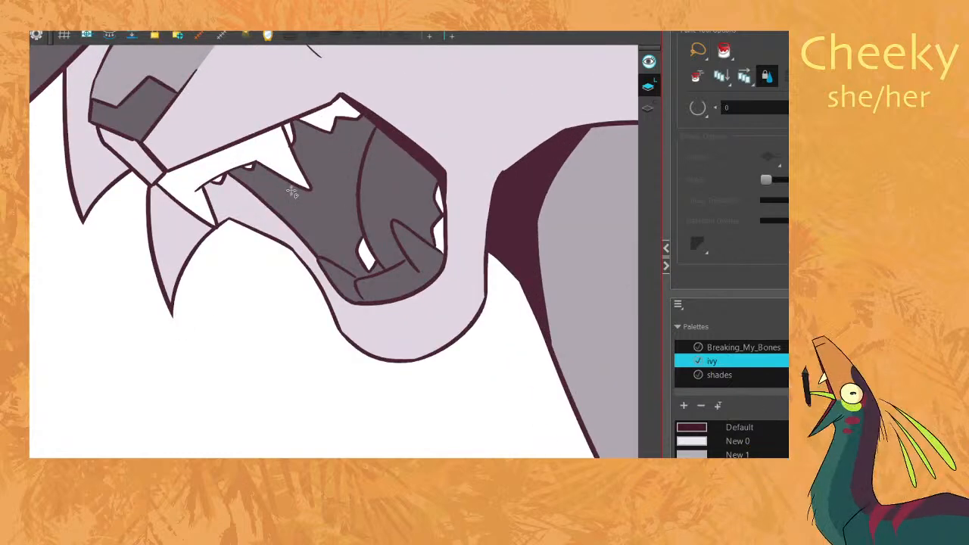
{"action": "key", "text": "ctrl+z"}
Close the line gap by the wide-mouthed drawing's lower teeth with the Stroke tool and fill the cavity in front of the tongue with dark grey.
{"action": "scroll", "coordinate": [389, 273], "scroll_direction": "up", "scroll_amount": 4}
{"action": "key", "text": "alt+v"}
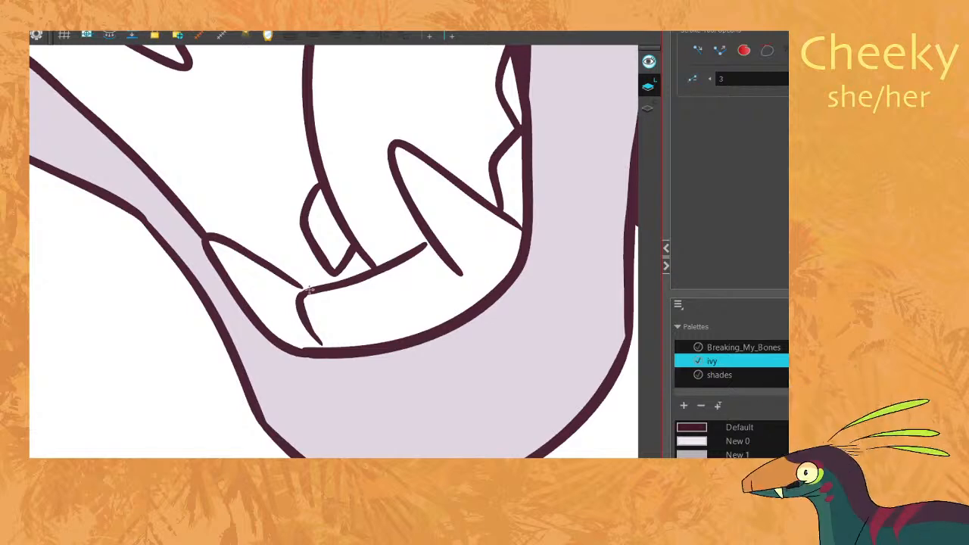
{"action": "key", "text": "alt+i"}
{"action": "left_click", "coordinate": [305, 164]}
Go to the roaring drawing with the raised head and fill its mouth cavity with dark grey.
{"action": "key", "text": "space"}
{"action": "scroll", "coordinate": [255, 180], "scroll_direction": "down", "scroll_amount": 7}
{"action": "left_click_drag", "start_coordinate": [197, 155], "coordinate": [258, 240]}
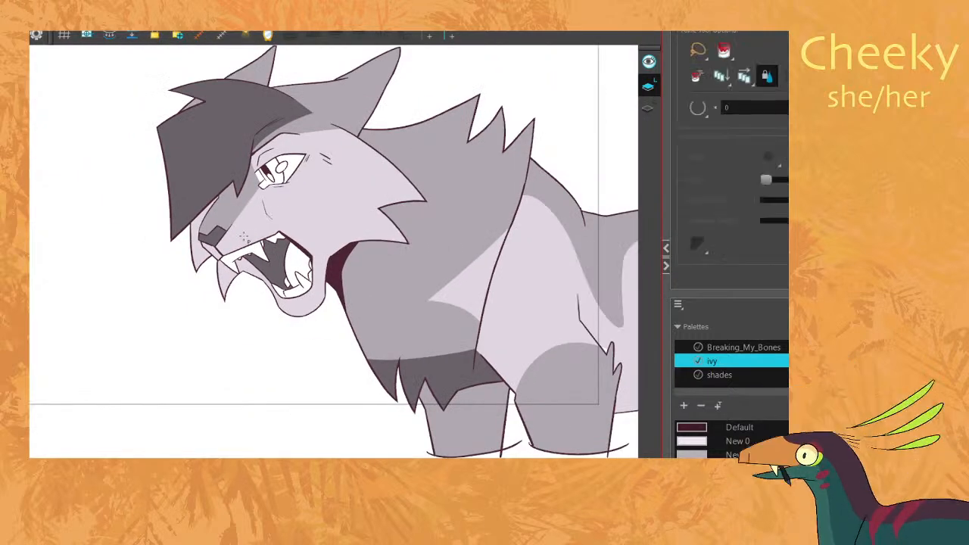
{"action": "key", "text": "g"}
{"action": "key", "text": "g"}
{"action": "key", "text": "g"}
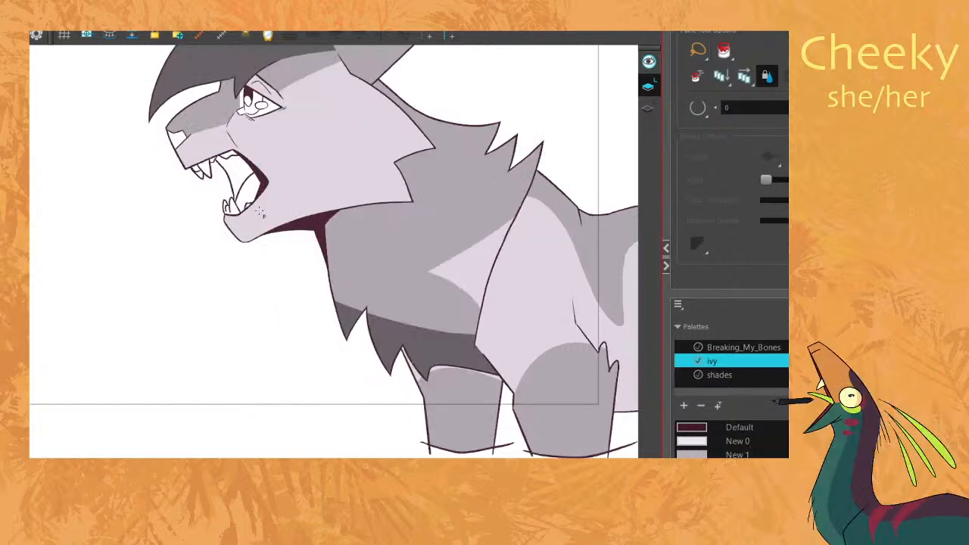
{"action": "left_click", "coordinate": [239, 173]}
Go through the drawings to the fully shaded one and examine its eye, nose and mouth colouring.
{"action": "key", "text": "g"}
{"action": "key", "text": "g"}
{"action": "key", "text": "g"}
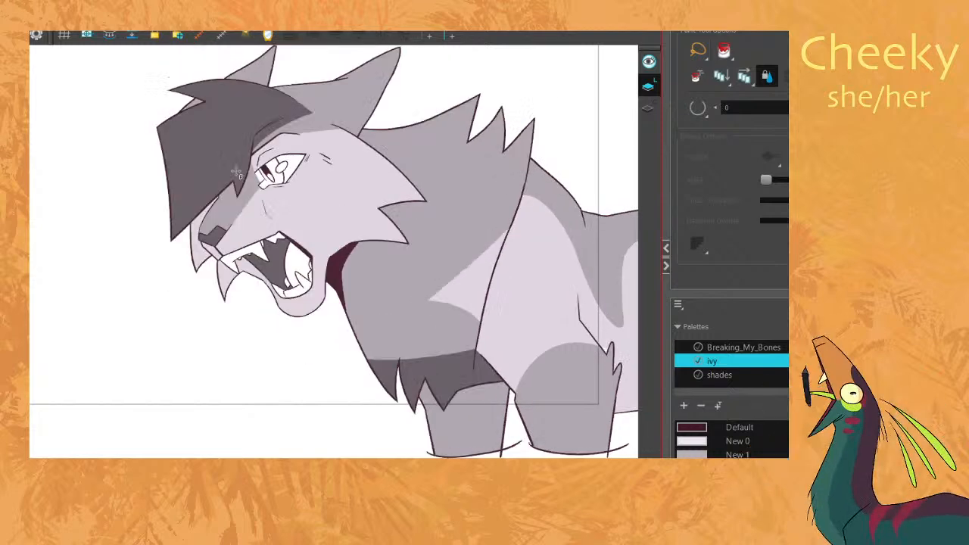
{"action": "key", "text": "g"}
{"action": "key", "text": "g"}
{"action": "key", "text": "g"}
{"action": "key", "text": "g"}
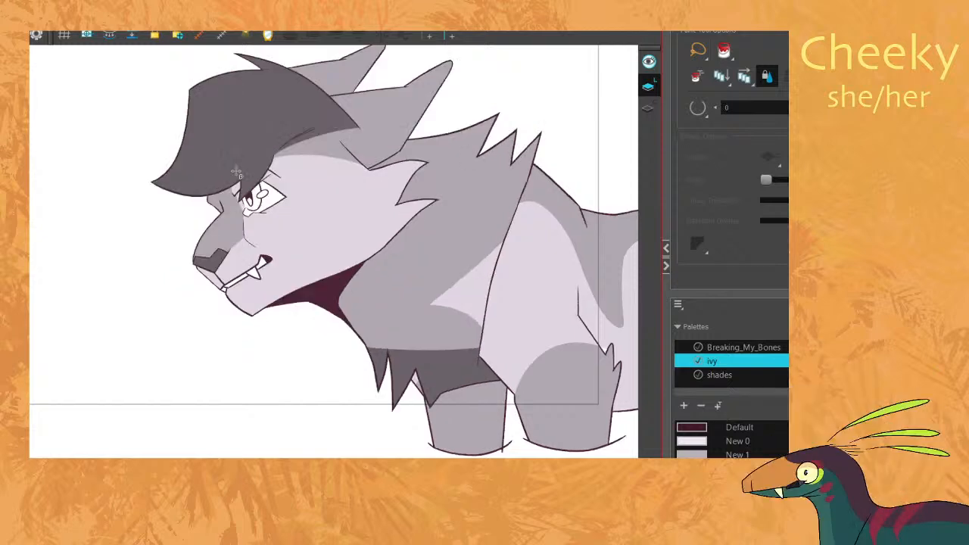
{"action": "key", "text": "g"}
{"action": "key", "text": "g"}
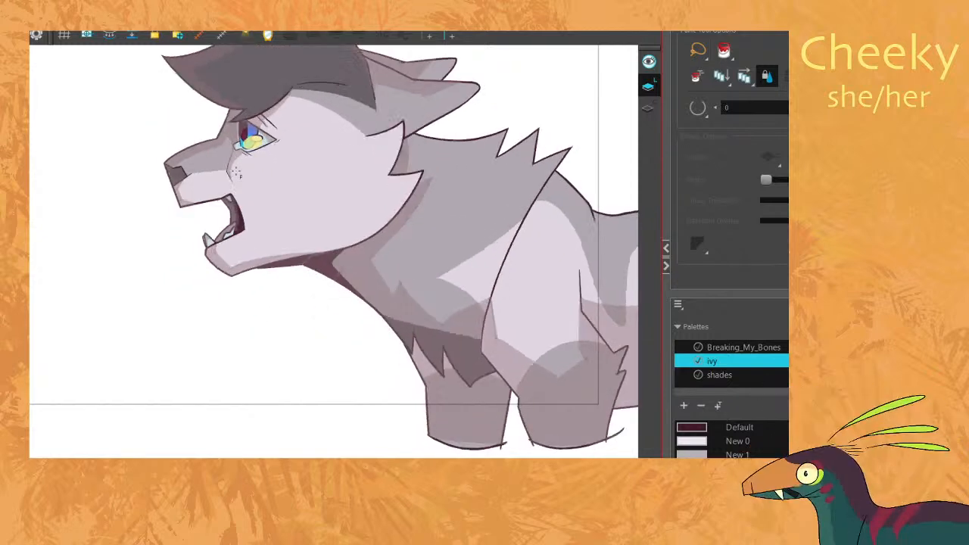
{"action": "scroll", "coordinate": [208, 241], "scroll_direction": "up", "scroll_amount": 5}
{"action": "scroll", "coordinate": [209, 241], "scroll_direction": "down", "scroll_amount": 4}
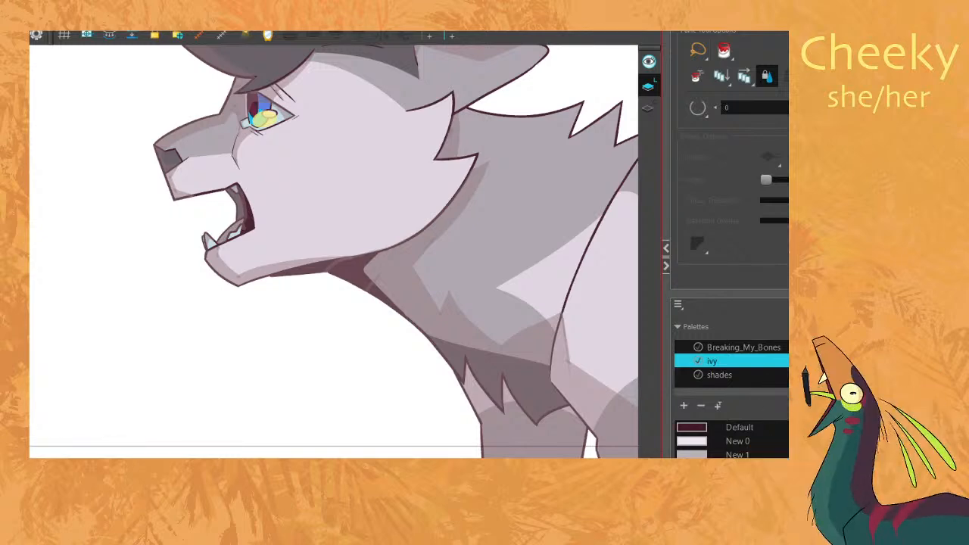
{"action": "scroll", "coordinate": [358, 189], "scroll_direction": "down", "scroll_amount": 2}
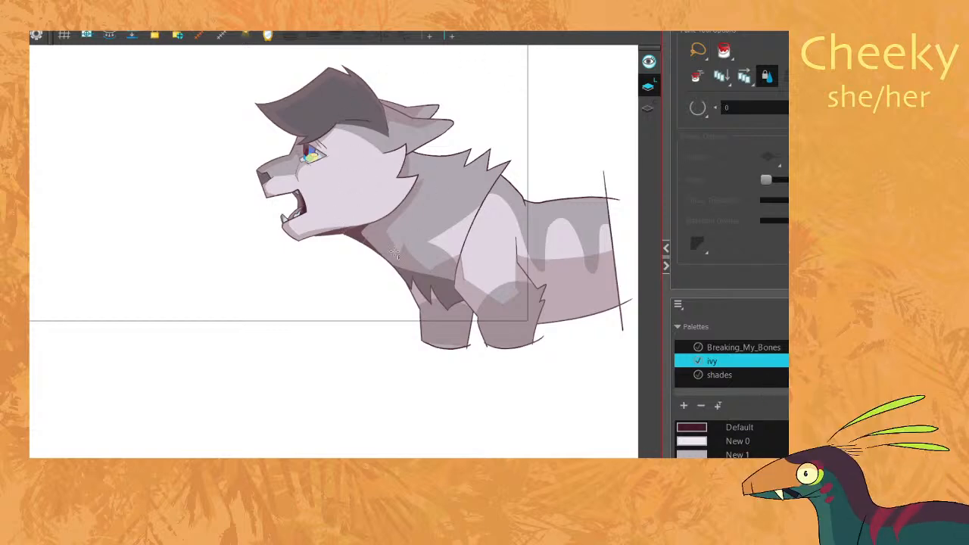
Go to the closed-mouthed drawing and fill the unpainted sliver beside the near foreleg's elbow tuft with New 0.
{"action": "key", "text": "period"}
{"action": "key", "text": "period"}
{"action": "key", "text": "period"}
{"action": "key", "text": "period"}
{"action": "key", "text": "period"}
{"action": "key", "text": "period"}
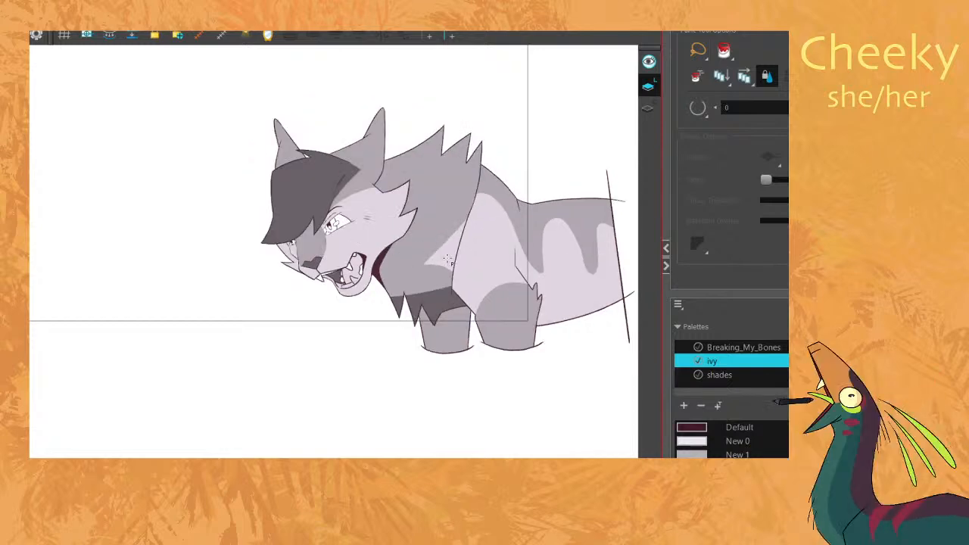
{"action": "key", "text": "period"}
{"action": "scroll", "coordinate": [521, 299], "scroll_direction": "up", "scroll_amount": 5}
{"action": "left_click", "coordinate": [688, 441]}
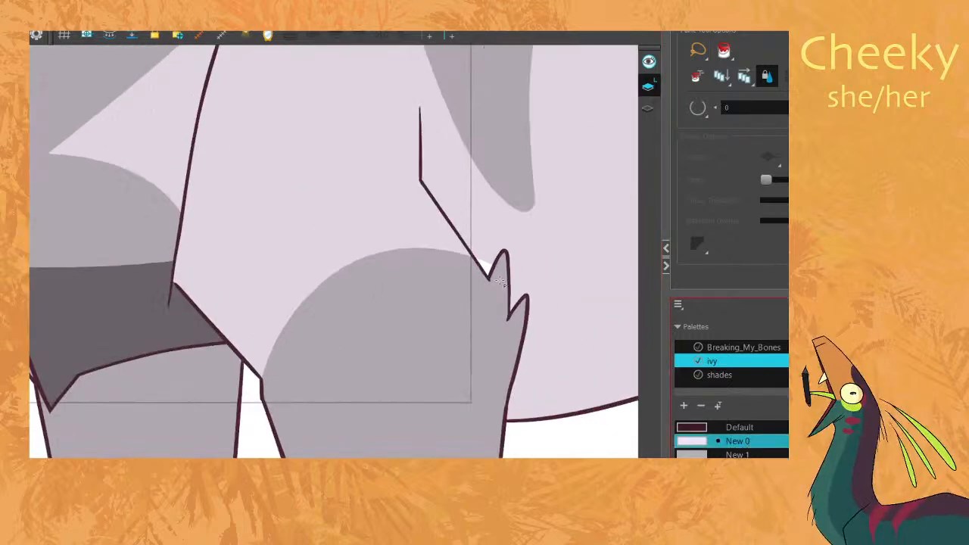
Go through the roaring, snarling and closed-mouthed drawings and check their noses and mouths for unpainted areas.
{"action": "scroll", "coordinate": [489, 275], "scroll_direction": "down", "scroll_amount": 5}
{"action": "key", "text": "space"}
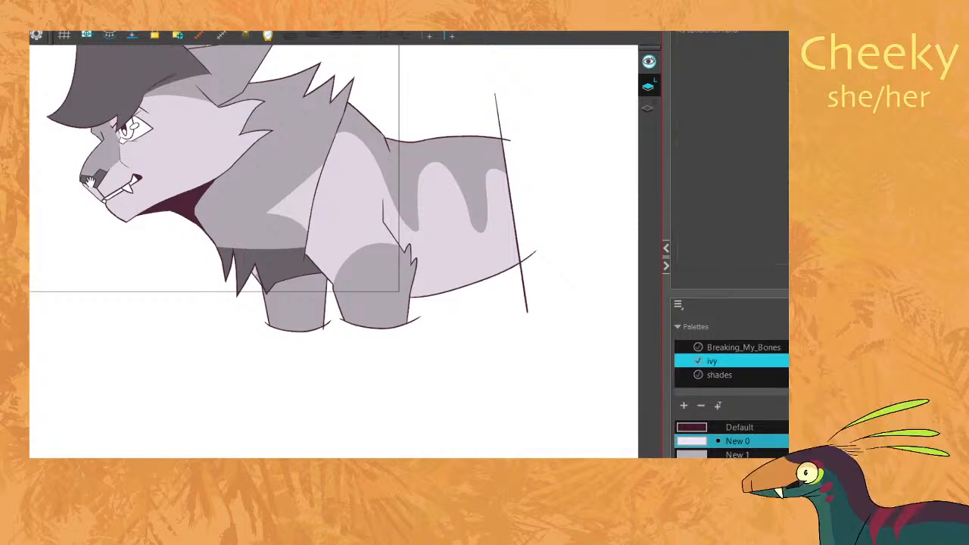
{"action": "left_click_drag", "start_coordinate": [99, 184], "coordinate": [168, 219]}
{"action": "key", "text": "period"}
{"action": "key", "text": "period"}
{"action": "key", "text": "period"}
{"action": "key", "text": "period"}
{"action": "key", "text": "period"}
{"action": "key", "text": "period"}
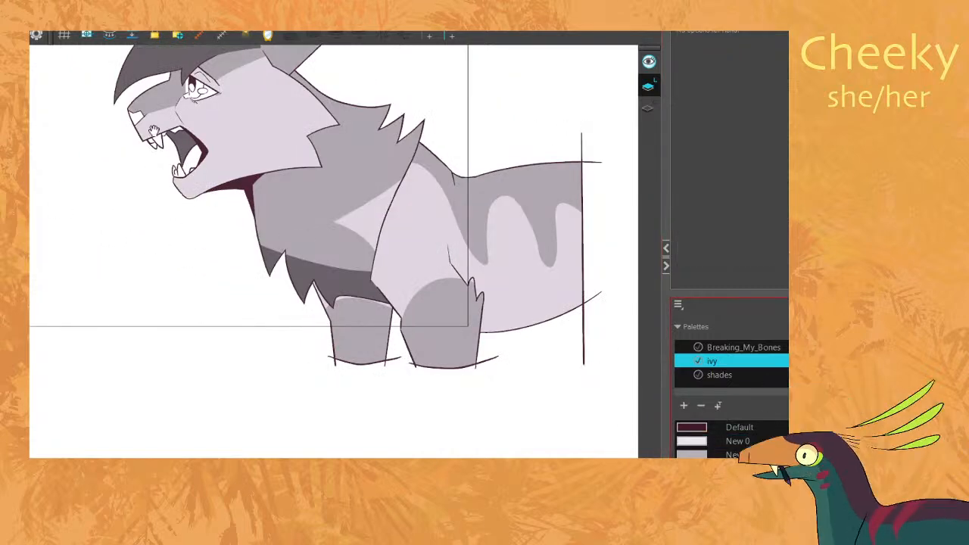
{"action": "left_click_drag", "start_coordinate": [175, 150], "coordinate": [209, 166]}
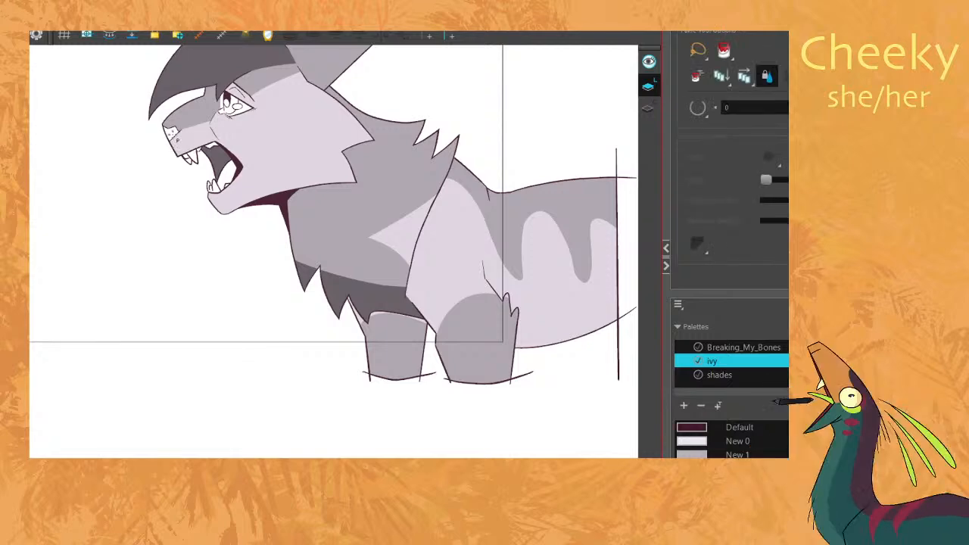
{"action": "key", "text": "period"}
{"action": "key", "text": "period"}
{"action": "key", "text": "period"}
{"action": "key", "text": "period"}
{"action": "key", "text": "period"}
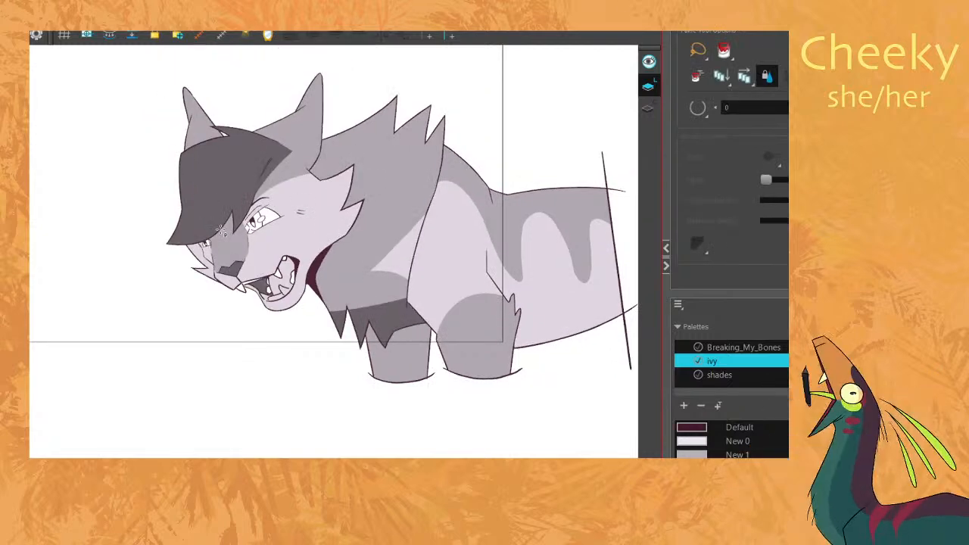
{"action": "key", "text": "period"}
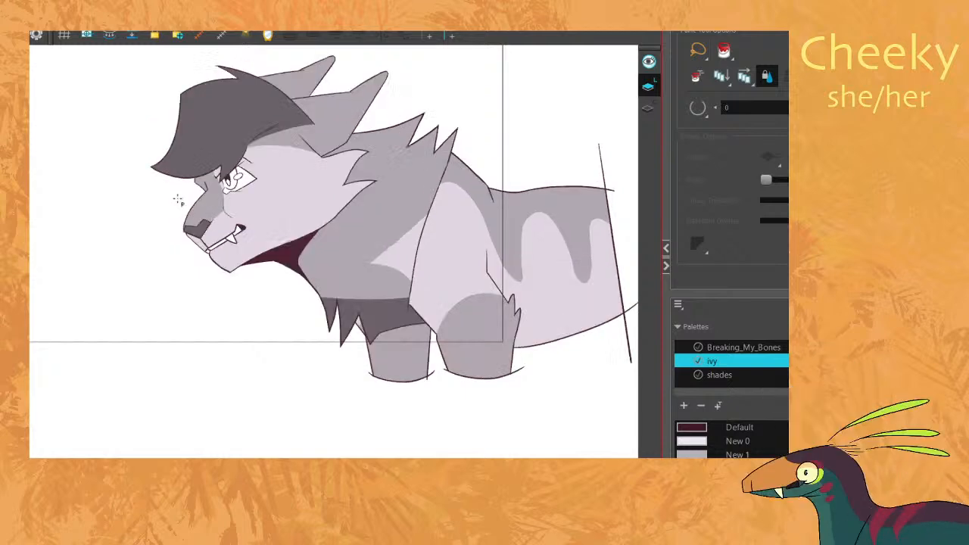
Fill the closed-mouthed drawing's teeth with the pale blue New 3 colour.
{"action": "scroll", "coordinate": [171, 199], "scroll_direction": "up", "scroll_amount": 3}
{"action": "key", "text": "comma"}
{"action": "key", "text": "period"}
{"action": "scroll", "coordinate": [731, 440], "scroll_direction": "down", "scroll_amount": 1}
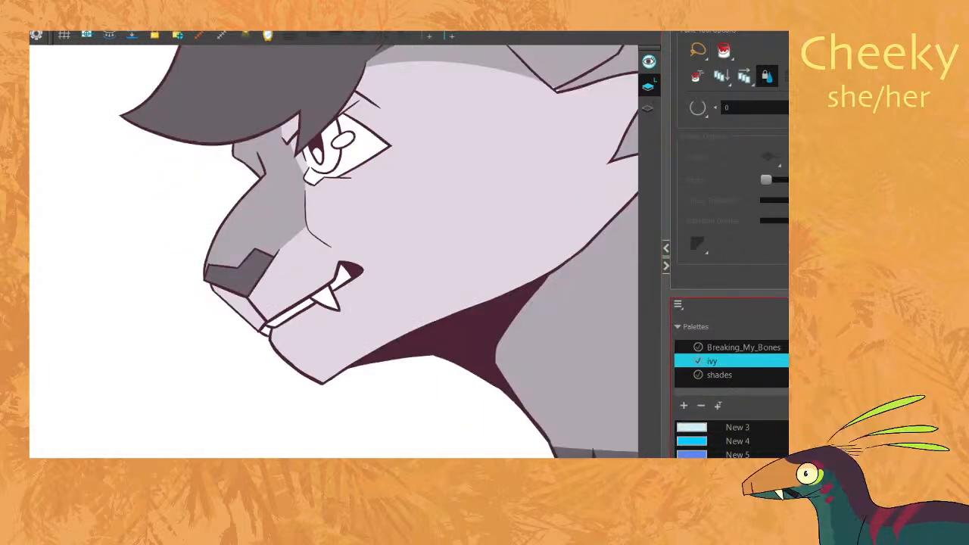
{"action": "left_click", "coordinate": [8, 196]}
{"action": "left_click", "coordinate": [50, 230]}
{"action": "left_click_drag", "start_coordinate": [332, 258], "coordinate": [325, 349]}
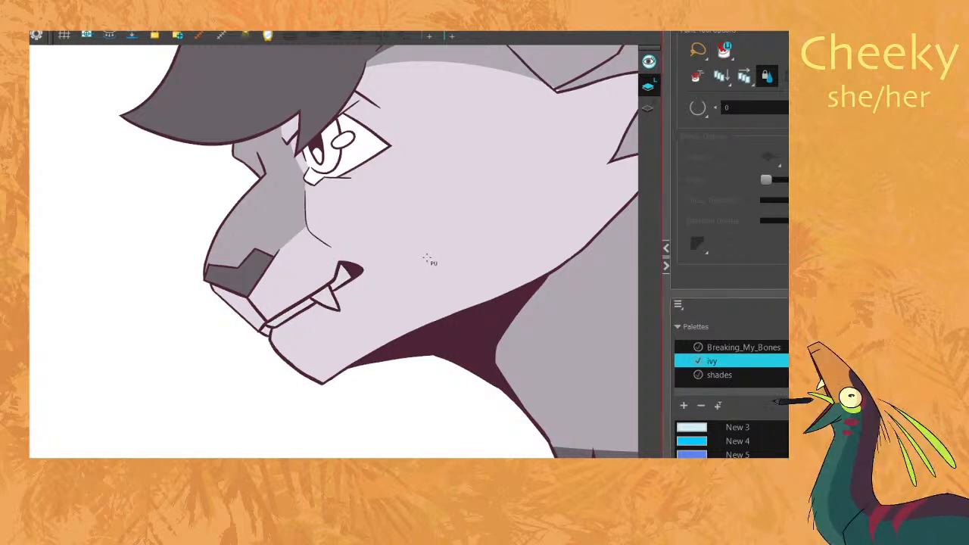
{"action": "left_click", "coordinate": [715, 427]}
{"action": "mouse_move", "coordinate": [333, 255]}
{"action": "left_mouse_down"}
{"action": "mouse_move", "coordinate": [268, 356]}
{"action": "mouse_move", "coordinate": [371, 277]}
{"action": "left_mouse_up"}
{"action": "scroll", "coordinate": [731, 441], "scroll_direction": "up", "scroll_amount": 1}
{"action": "key", "text": "period"}
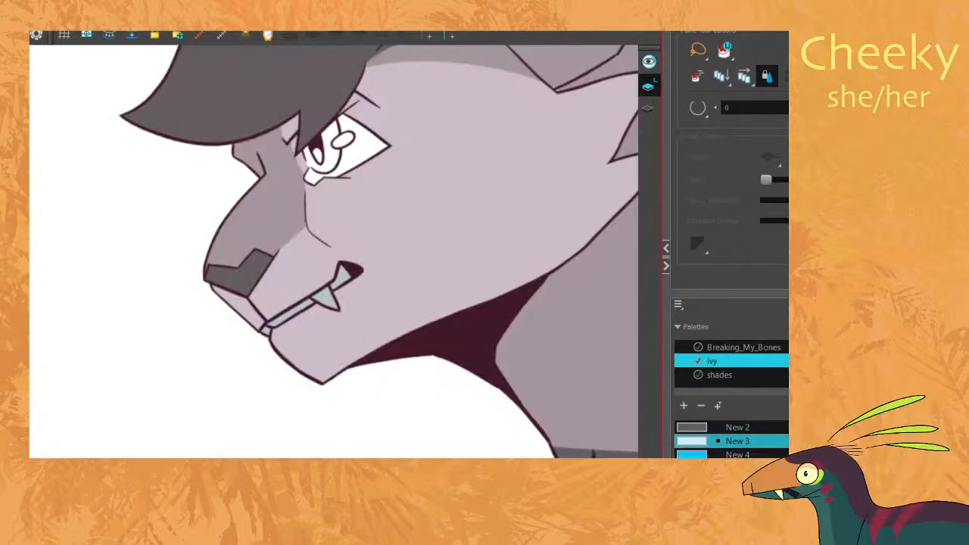
{"action": "key", "text": "period"}
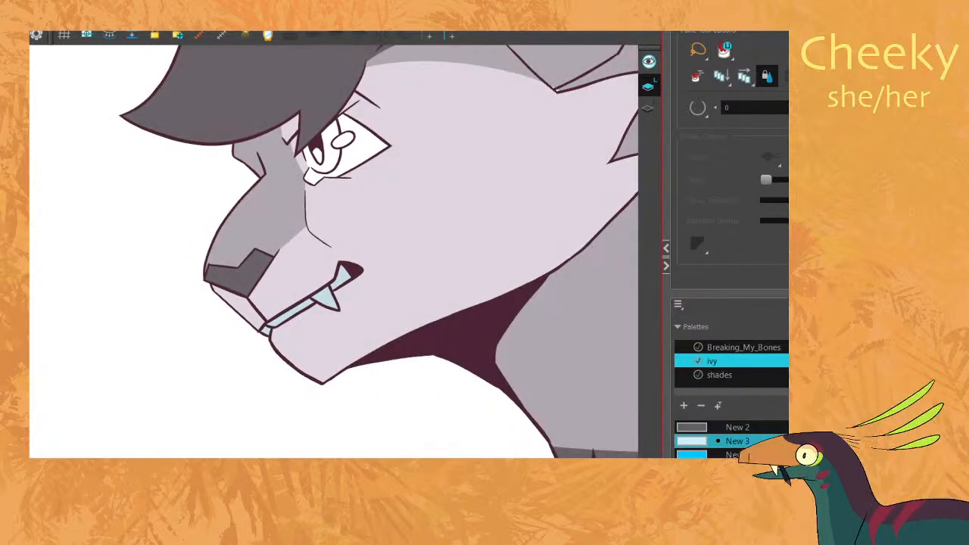
Go to the snarling drawing with the nearly frontal muzzle and fill its upper and lower teeth with New 3.
{"action": "key", "text": "period"}
{"action": "left_click_drag", "start_coordinate": [368, 411], "coordinate": [380, 406]}
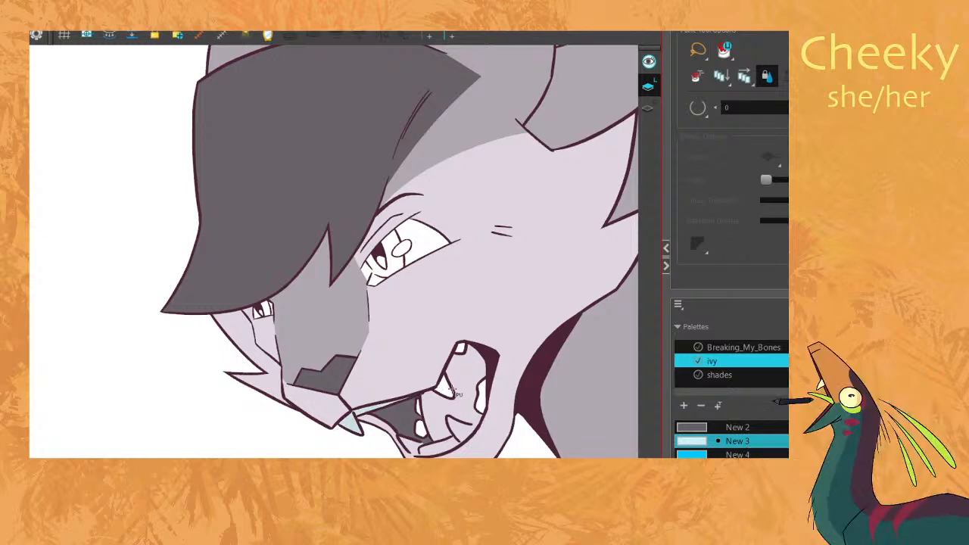
{"action": "left_click_drag", "start_coordinate": [441, 391], "coordinate": [463, 347]}
{"action": "left_click", "coordinate": [481, 397]}
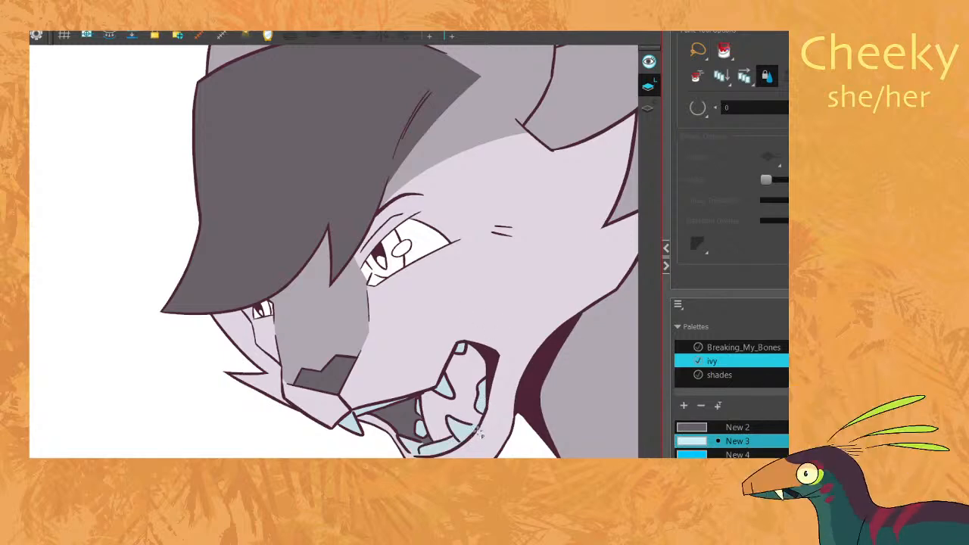
{"action": "key", "text": "space"}
{"action": "left_click_drag", "start_coordinate": [505, 391], "coordinate": [440, 295]}
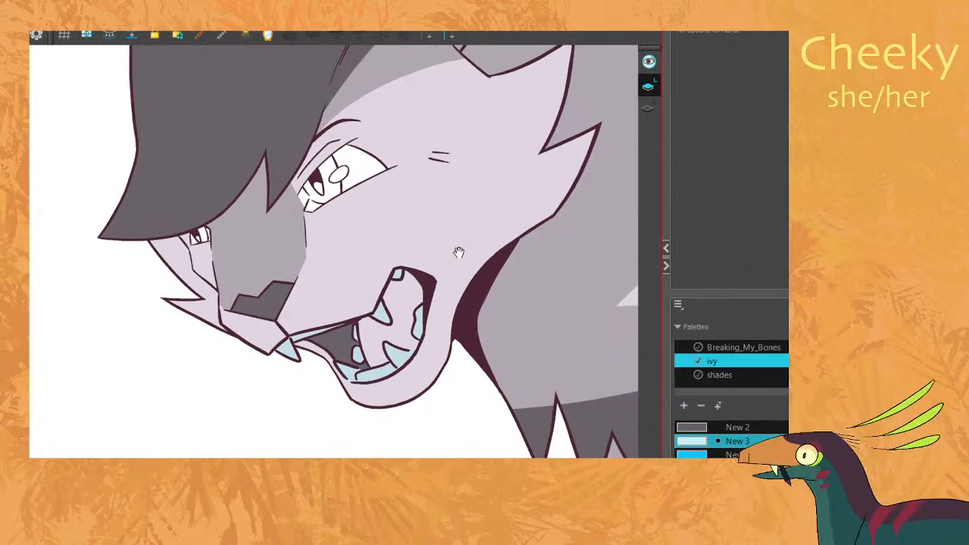
Fill the upper and lower teeth of the adjacent snarling drawing with New 3.
{"action": "key", "text": "g"}
{"action": "left_click", "coordinate": [379, 307]}
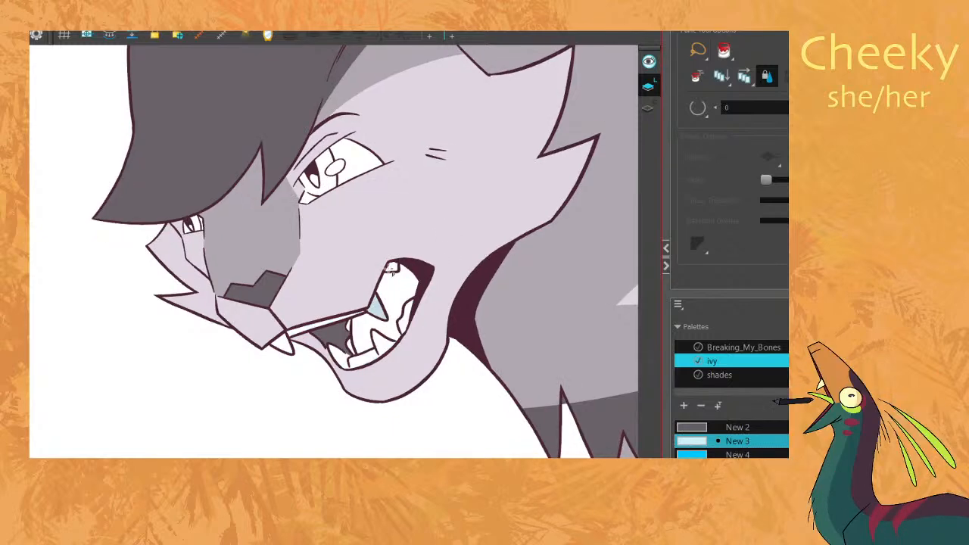
{"action": "left_click", "coordinate": [391, 268]}
{"action": "left_click", "coordinate": [321, 326]}
{"action": "left_click", "coordinate": [283, 346]}
{"action": "left_click", "coordinate": [345, 362]}
{"action": "left_click", "coordinate": [408, 311]}
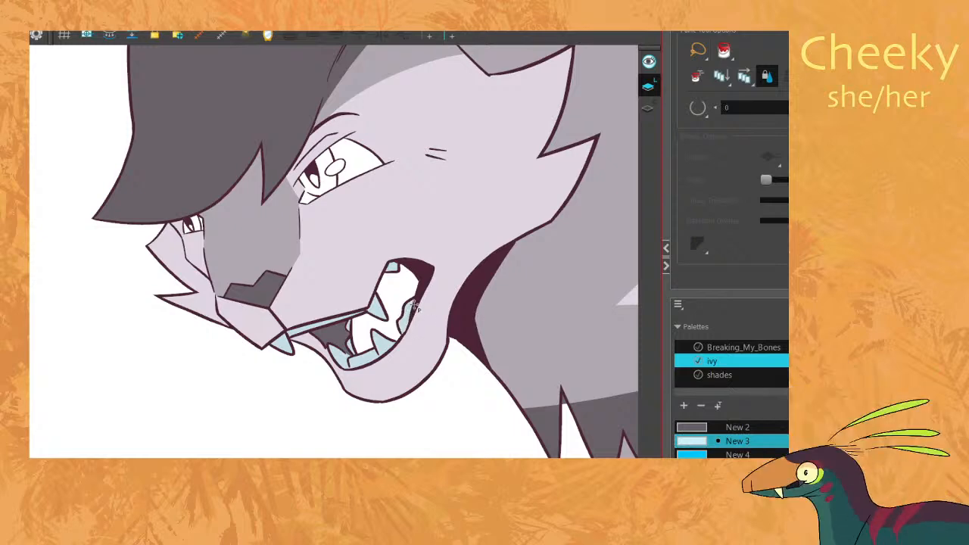
Go to the roaring drawing with the lowered head and fill its lower teeth and tongue area with New 3.
{"action": "key", "text": "period"}
{"action": "left_click", "coordinate": [369, 246]}
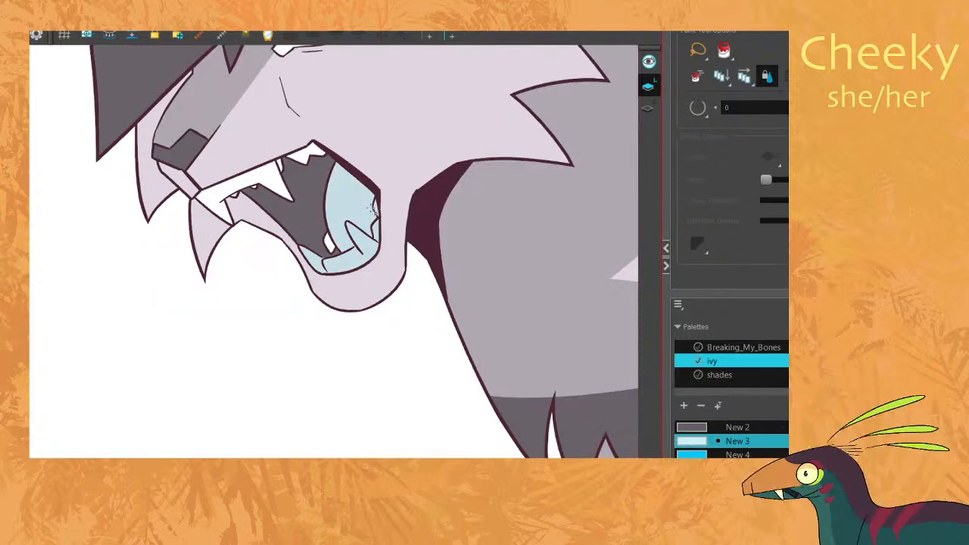
{"action": "key", "text": "period"}
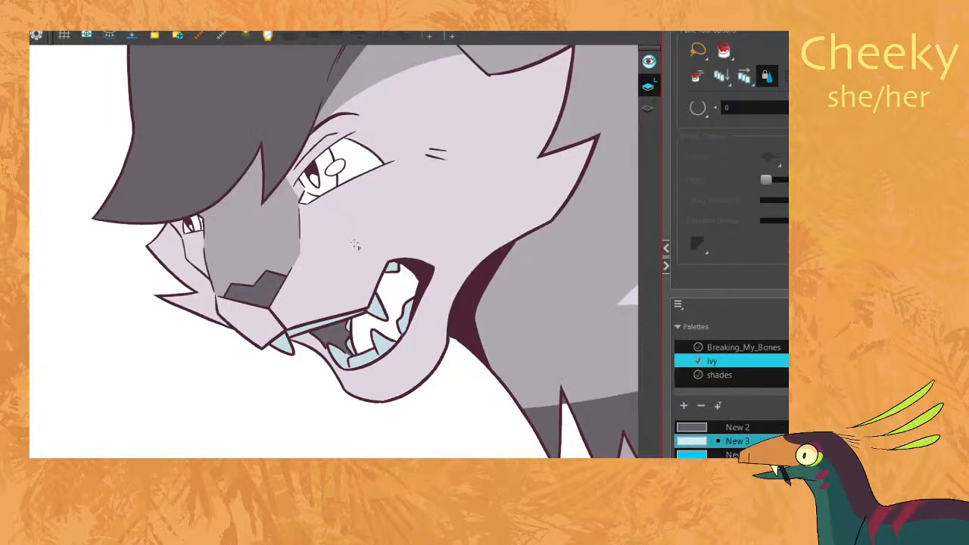
{"action": "key", "text": "alt+v"}
{"action": "scroll", "coordinate": [368, 269], "scroll_direction": "up", "scroll_amount": 4}
{"action": "key", "text": "comma"}
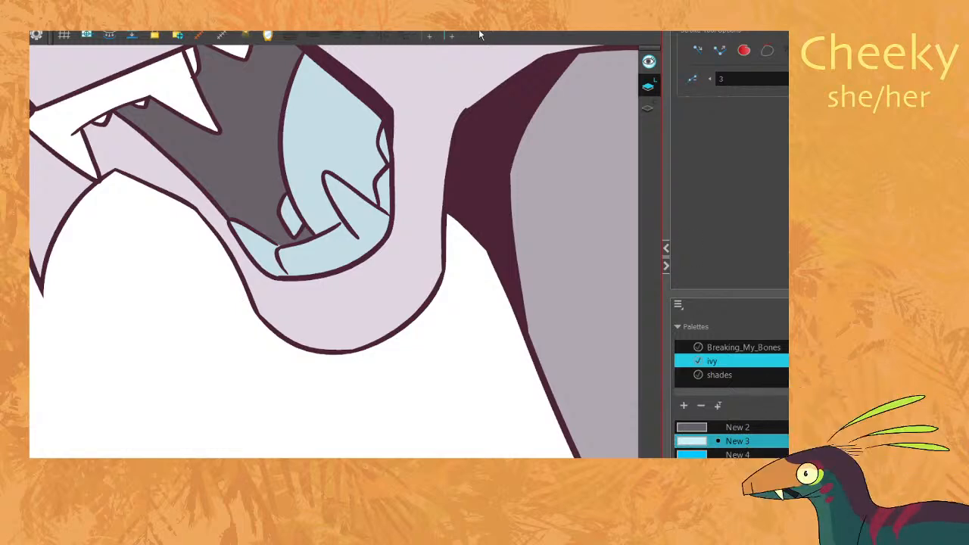
Go through the drawings to the fully shaded ones and examine their eye and mouth colouring.
{"action": "key", "text": "space"}
{"action": "key", "text": "1"}
{"action": "key", "text": "1"}
{"action": "left_click_drag", "start_coordinate": [352, 170], "coordinate": [343, 216]}
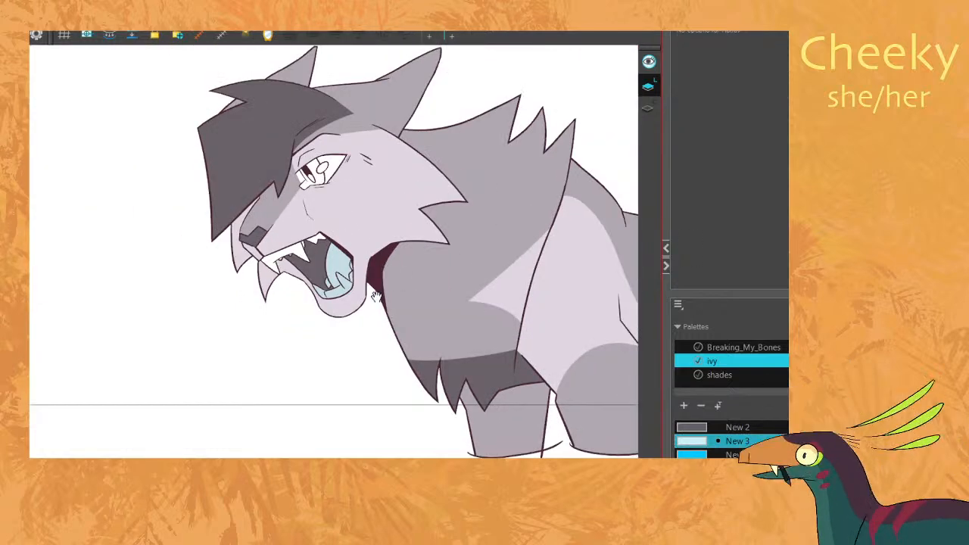
{"action": "key", "text": "f"}
{"action": "key", "text": "f"}
{"action": "key", "text": "f"}
{"action": "key", "text": "f"}
{"action": "key", "text": "f"}
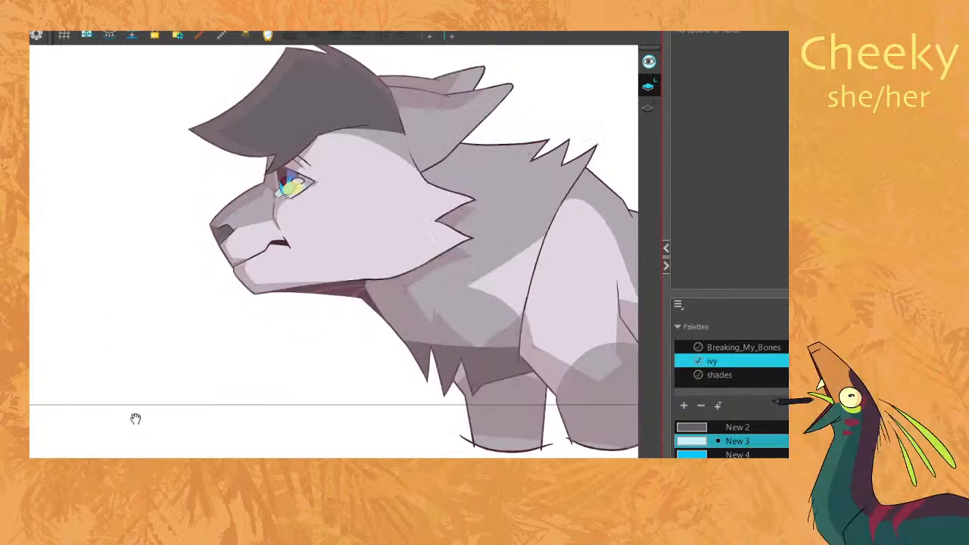
{"action": "key", "text": "f"}
{"action": "key", "text": "f"}
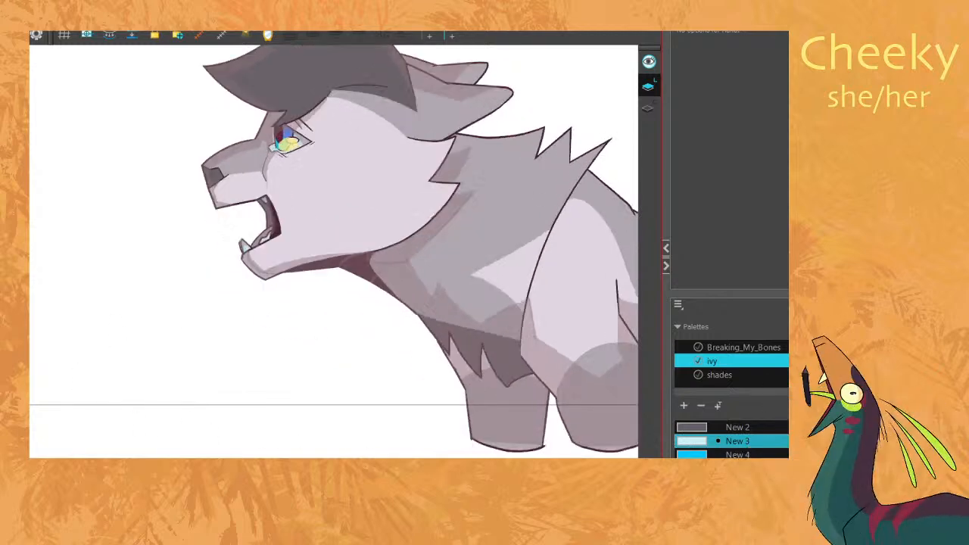
Show the timeline at frame 13 and inspect the shaded roaring drawing's teeth and tongue colours up close.
{"action": "left_click_drag", "start_coordinate": [513, 513], "coordinate": [514, 376]}
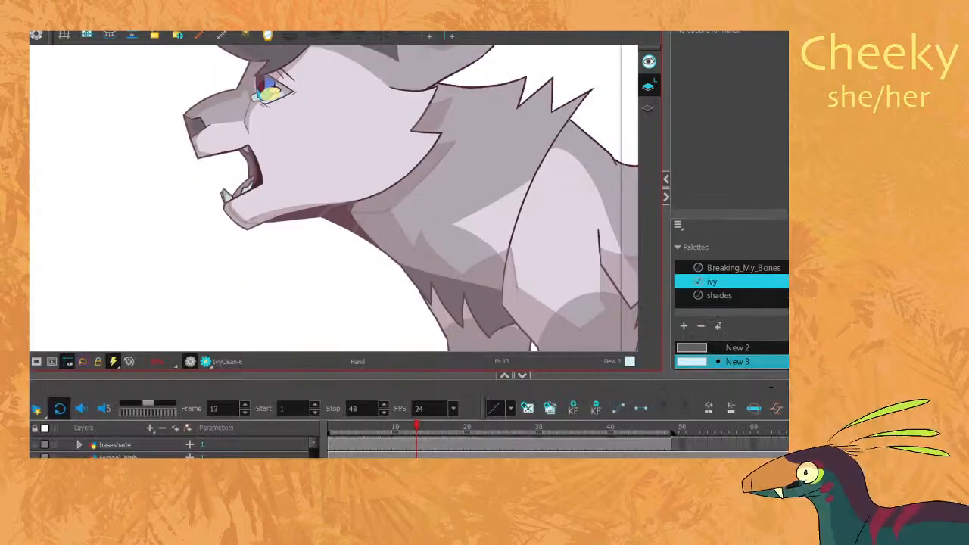
{"action": "scroll", "coordinate": [424, 446], "scroll_direction": "up", "scroll_amount": 3}
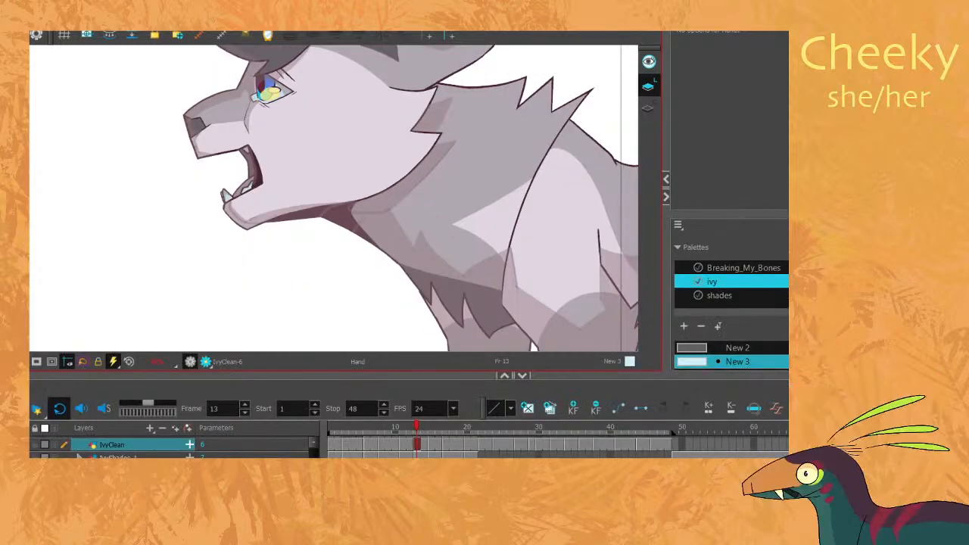
{"action": "left_click", "coordinate": [25, 457]}
{"action": "left_click", "coordinate": [25, 470]}
{"action": "scroll", "coordinate": [187, 200], "scroll_direction": "up", "scroll_amount": 3}
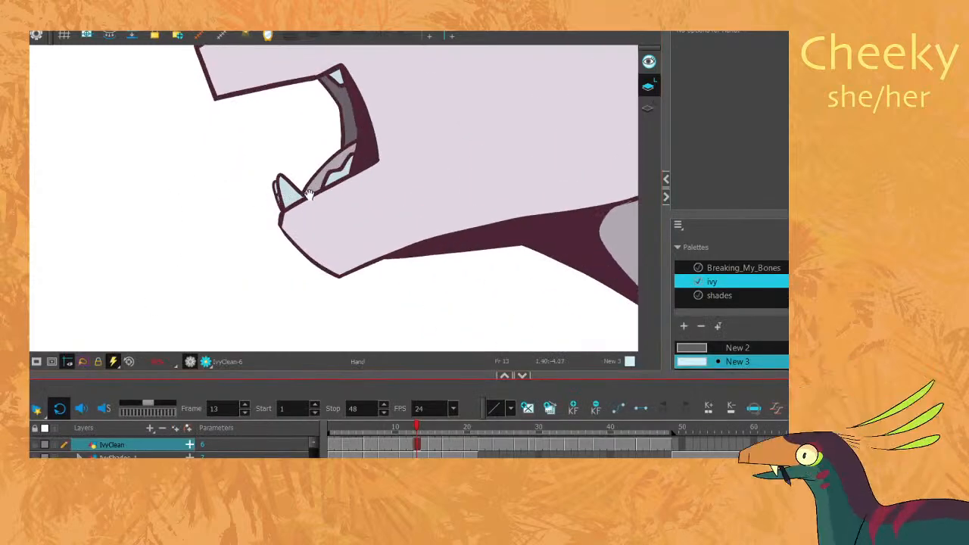
{"action": "scroll", "coordinate": [307, 196], "scroll_direction": "down", "scroll_amount": 3}
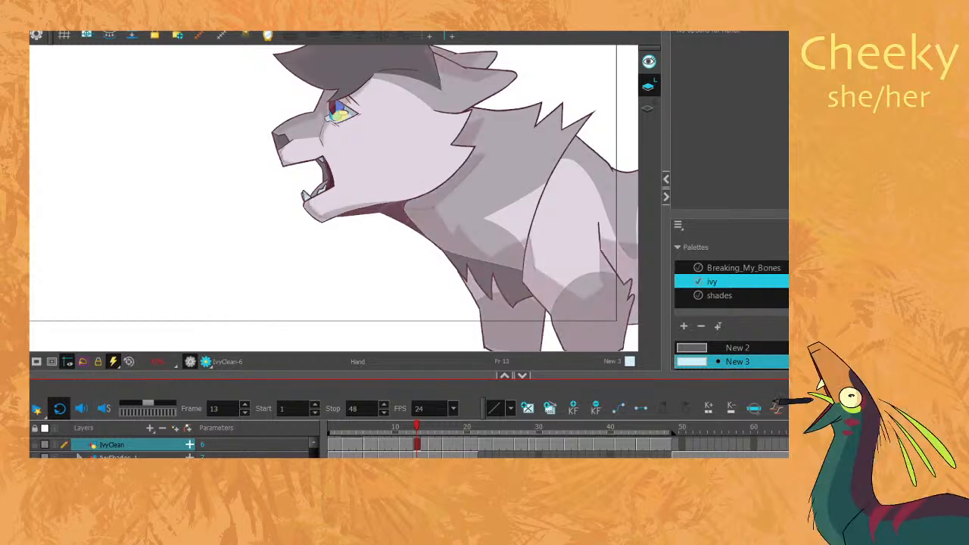
Go to the closed-mouthed drawing at frame 22, hide the timeline and fill the white of its eye with New 3.
{"action": "scroll", "coordinate": [176, 448], "scroll_direction": "up", "scroll_amount": 3}
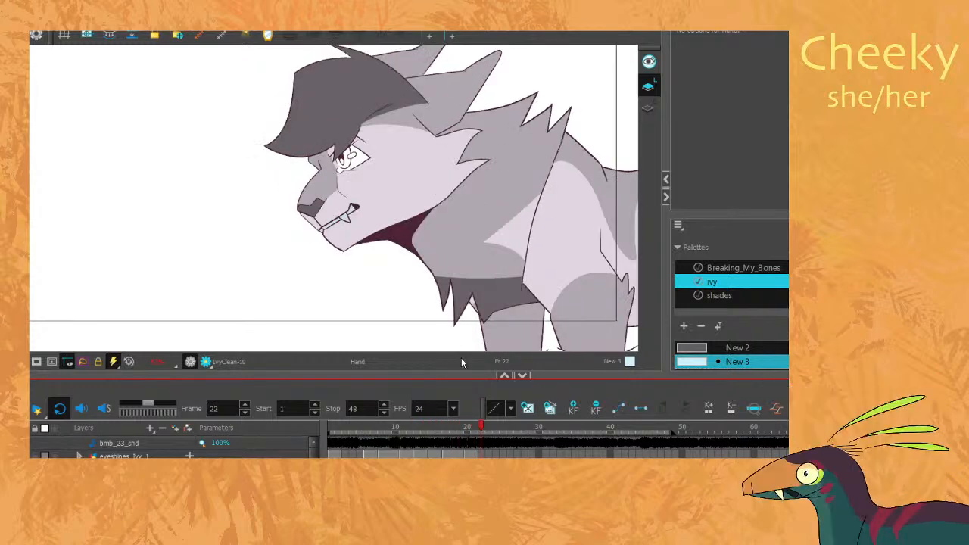
{"action": "left_click", "coordinate": [522, 376]}
{"action": "scroll", "coordinate": [347, 178], "scroll_direction": "up", "scroll_amount": 4}
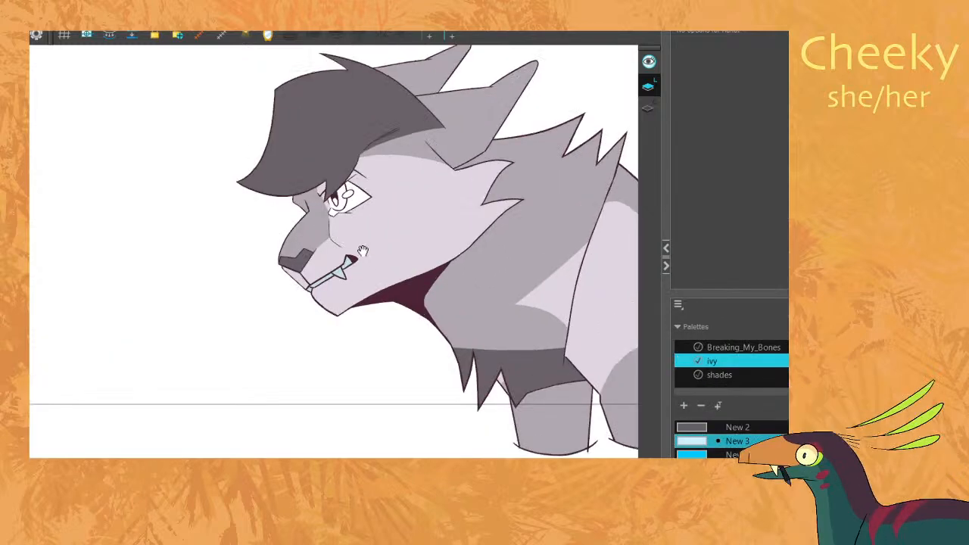
{"action": "scroll", "coordinate": [352, 186], "scroll_direction": "up", "scroll_amount": 4}
{"action": "key", "text": "alt+i"}
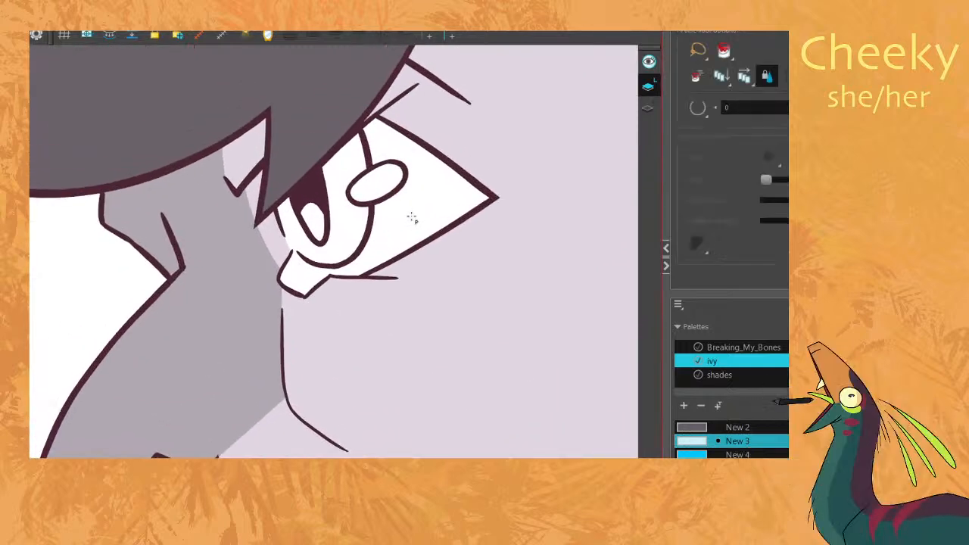
{"action": "left_click", "coordinate": [404, 227]}
{"action": "key", "text": "period"}
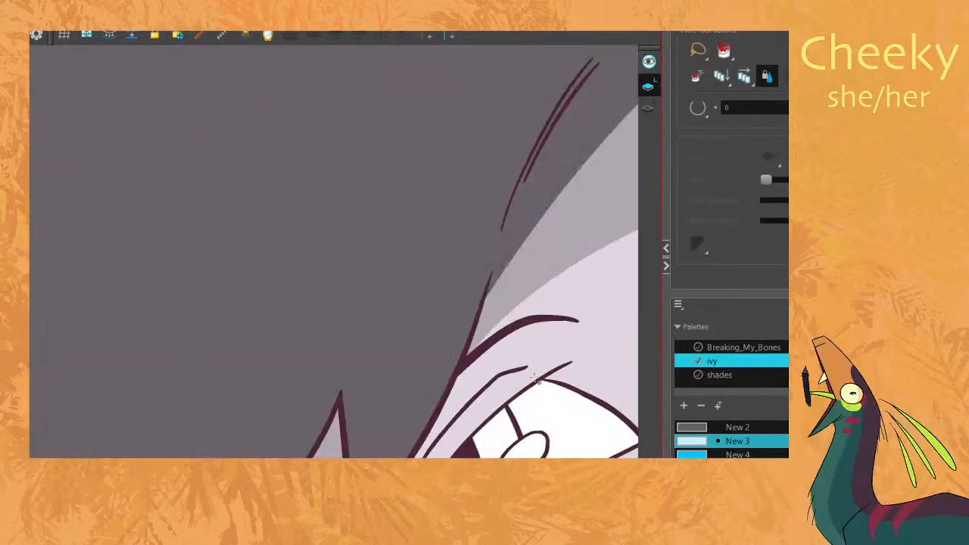
Fill the outer white of the snarling drawing's near eye with New 3.
{"action": "left_click", "coordinate": [565, 424]}
{"action": "scroll", "coordinate": [554, 405], "scroll_direction": "down", "scroll_amount": 3}
{"action": "left_click_drag", "start_coordinate": [531, 397], "coordinate": [418, 267]}
Try to fill the inner corner of the snarling drawing's near eye, and undo the spilled fill.
{"action": "left_click", "coordinate": [390, 342]}
{"action": "key", "text": "ctrl+z"}
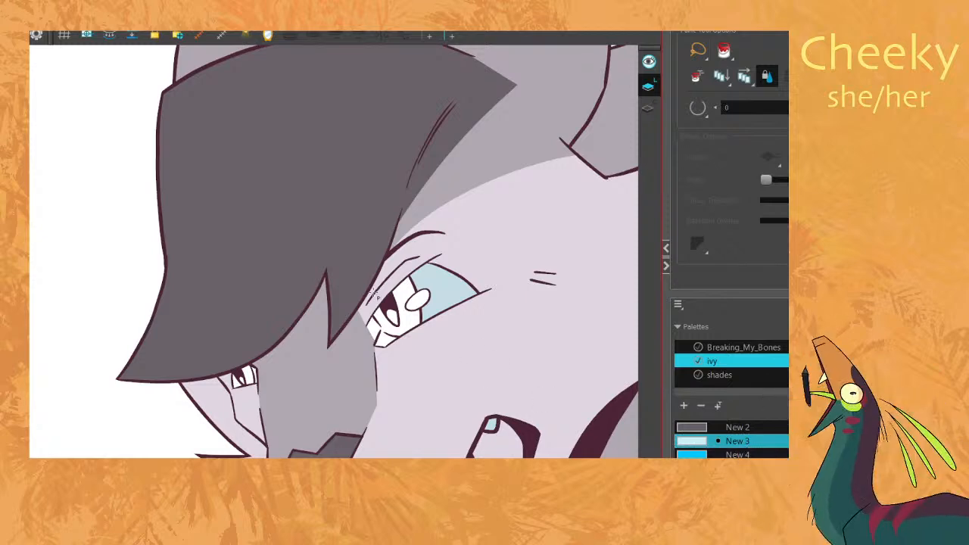
{"action": "scroll", "coordinate": [409, 340], "scroll_direction": "up", "scroll_amount": 2}
{"action": "scroll", "coordinate": [699, 455], "scroll_direction": "up", "scroll_amount": 1}
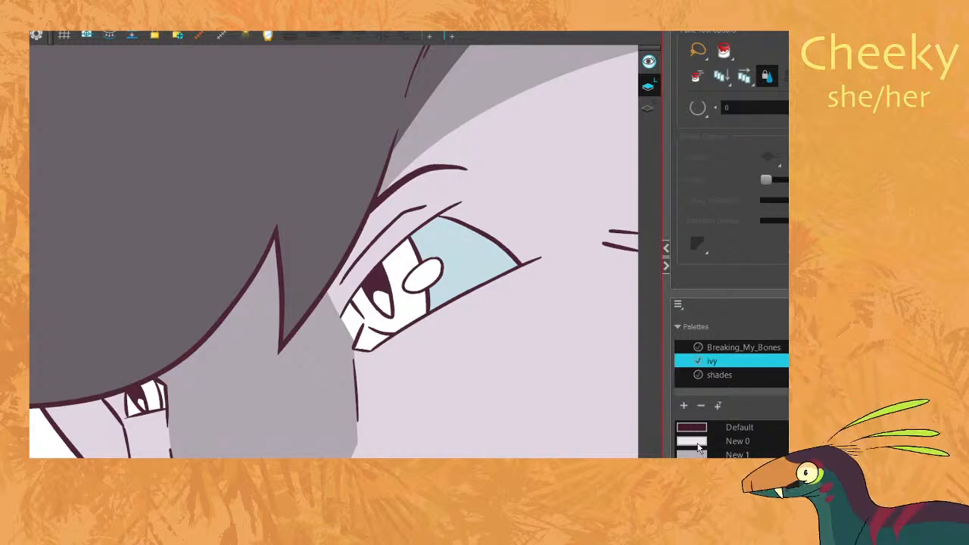
{"action": "left_click", "coordinate": [694, 441]}
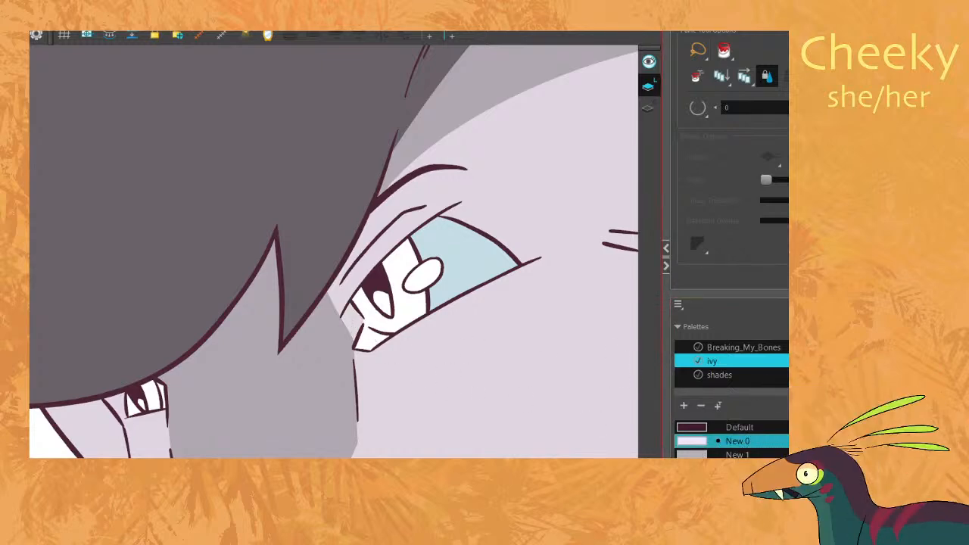
{"action": "left_click", "coordinate": [363, 343]}
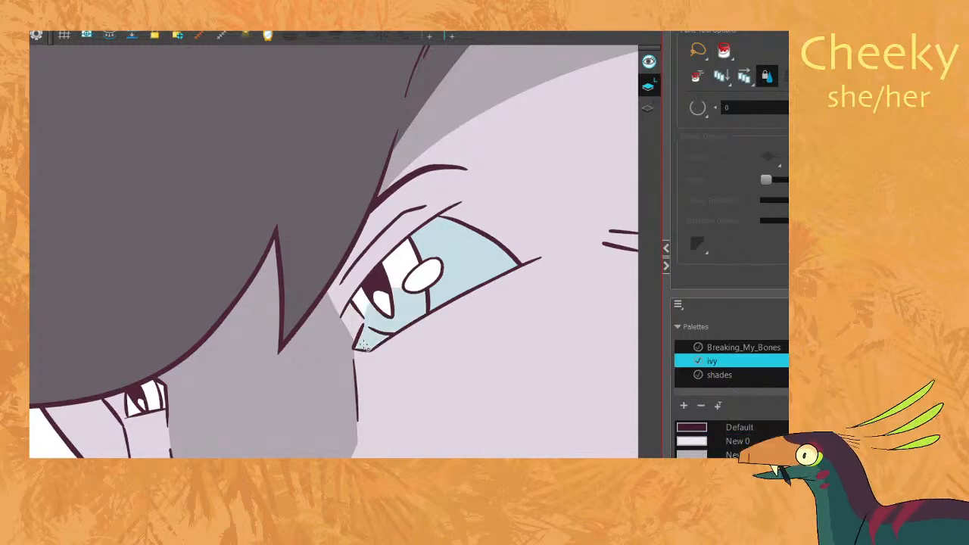
{"action": "key", "text": "ctrl+z"}
Close the line gap at the near eye's inner corner with an invisible stroke and fill the corner with New 3.
{"action": "scroll", "coordinate": [371, 338], "scroll_direction": "up", "scroll_amount": 3}
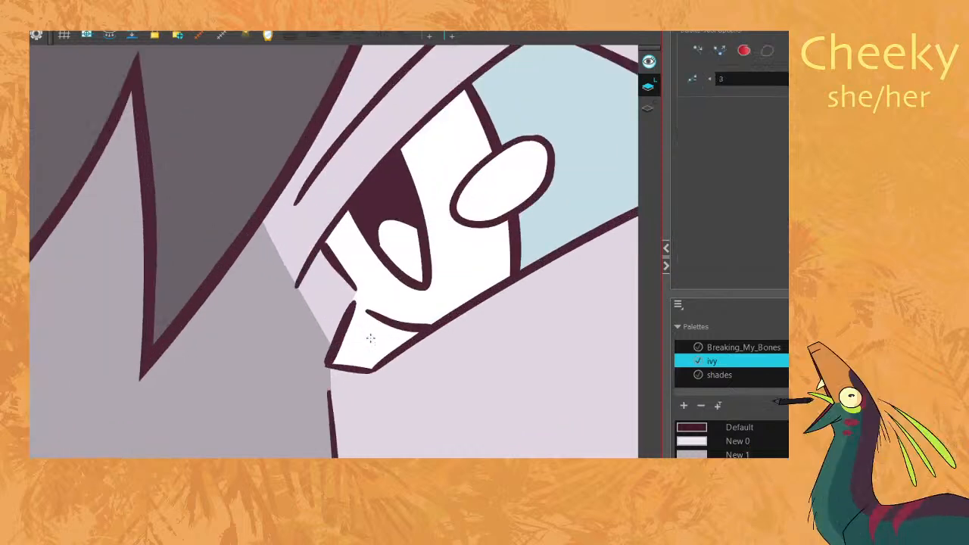
{"action": "left_click", "coordinate": [370, 339]}
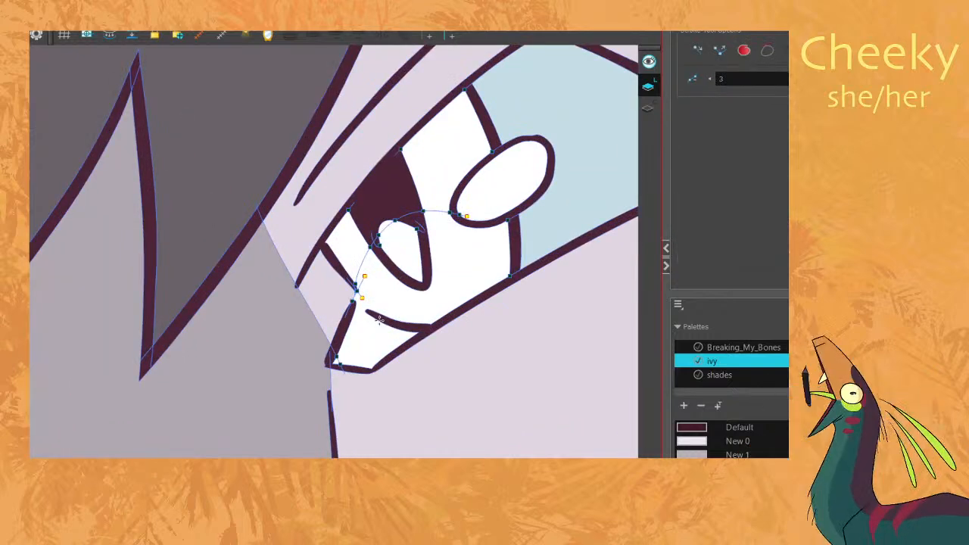
{"action": "key", "text": "alt+i"}
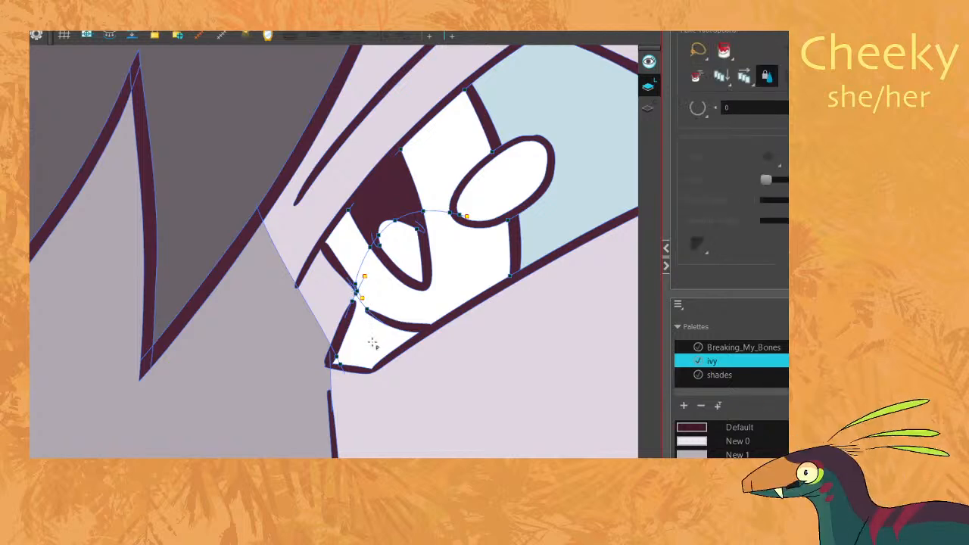
{"action": "left_click", "coordinate": [368, 340]}
{"action": "scroll", "coordinate": [337, 318], "scroll_direction": "down", "scroll_amount": 4}
Go to the neighbouring snarling drawing, close the line gap at its near eye's inner corner and fill the corner with New 3.
{"action": "left_click_drag", "start_coordinate": [221, 317], "coordinate": [303, 268]}
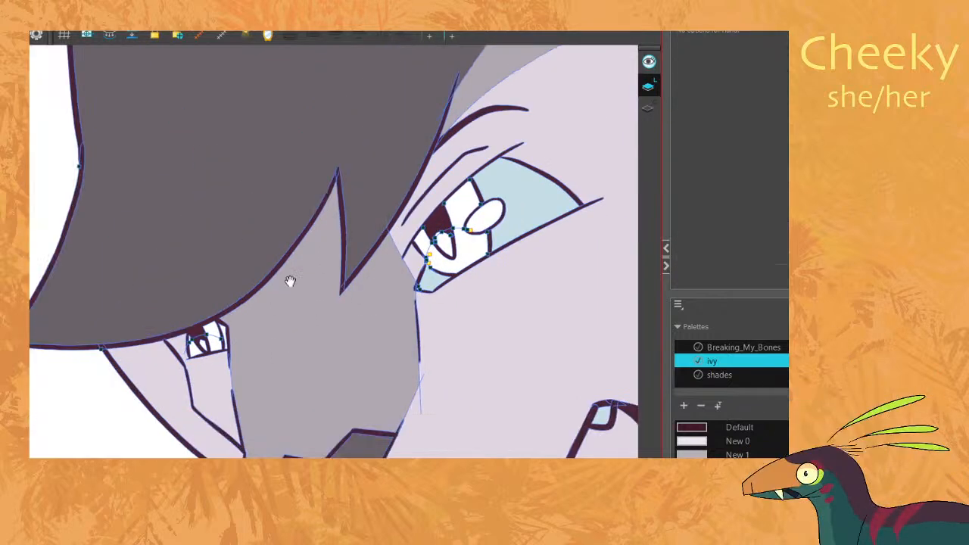
{"action": "scroll", "coordinate": [216, 335], "scroll_direction": "up", "scroll_amount": 3}
{"action": "scroll", "coordinate": [244, 324], "scroll_direction": "down", "scroll_amount": 4}
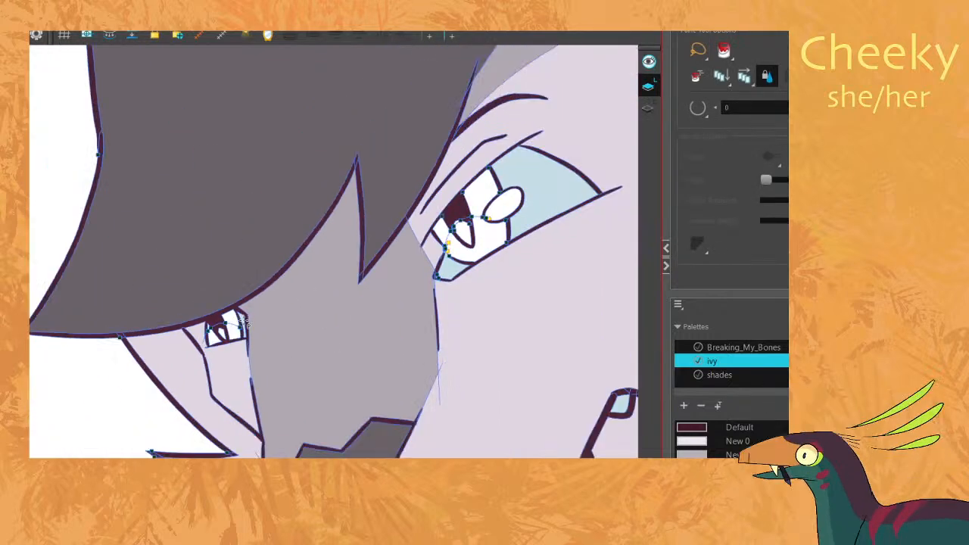
{"action": "key", "text": "f"}
{"action": "key", "text": "g"}
{"action": "key", "text": "g"}
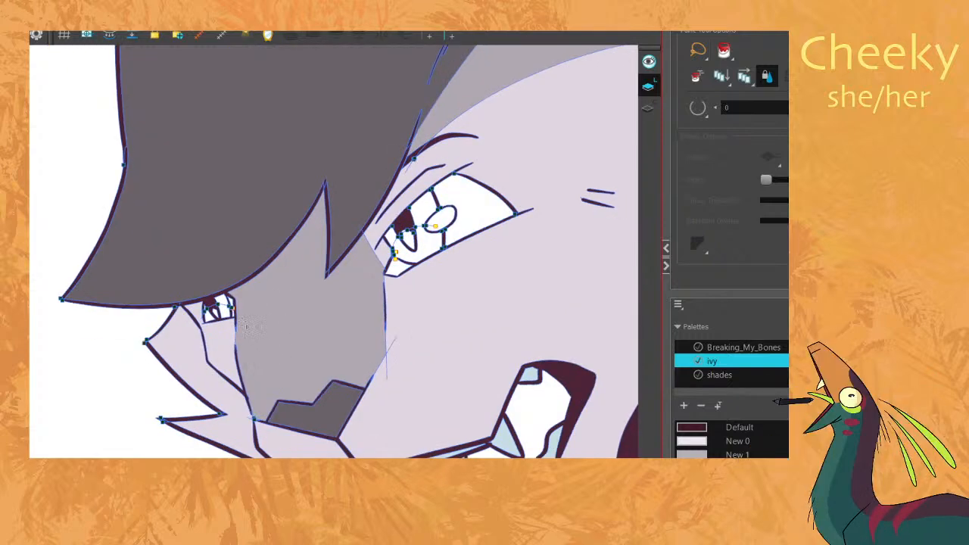
{"action": "left_click", "coordinate": [402, 263]}
{"action": "scroll", "coordinate": [439, 249], "scroll_direction": "up", "scroll_amount": 3}
{"action": "scroll", "coordinate": [424, 252], "scroll_direction": "up", "scroll_amount": 1}
{"action": "key", "text": "ctrl+z"}
{"action": "key", "text": "alt+v"}
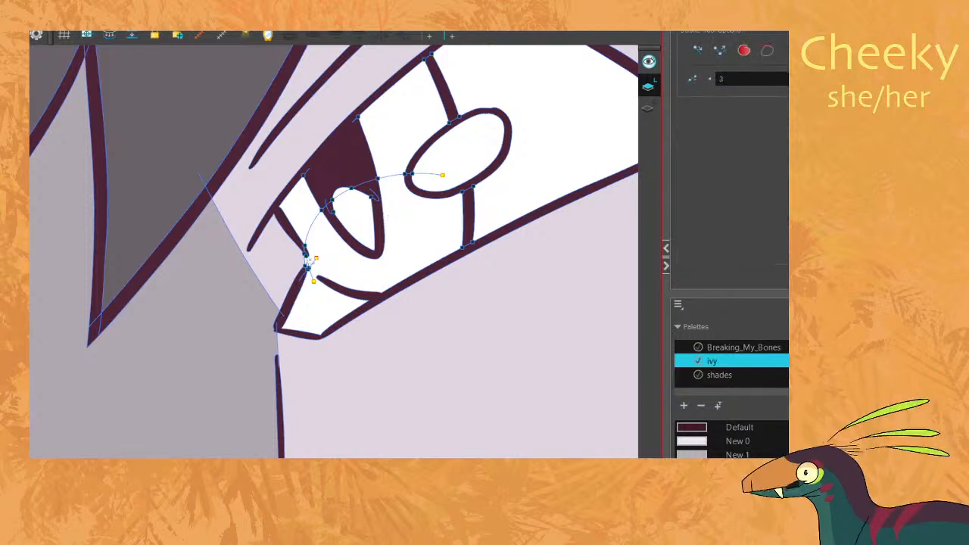
{"action": "left_click_drag", "start_coordinate": [305, 255], "coordinate": [334, 291]}
{"action": "key", "text": "alt+i"}
{"action": "left_click", "coordinate": [333, 291]}
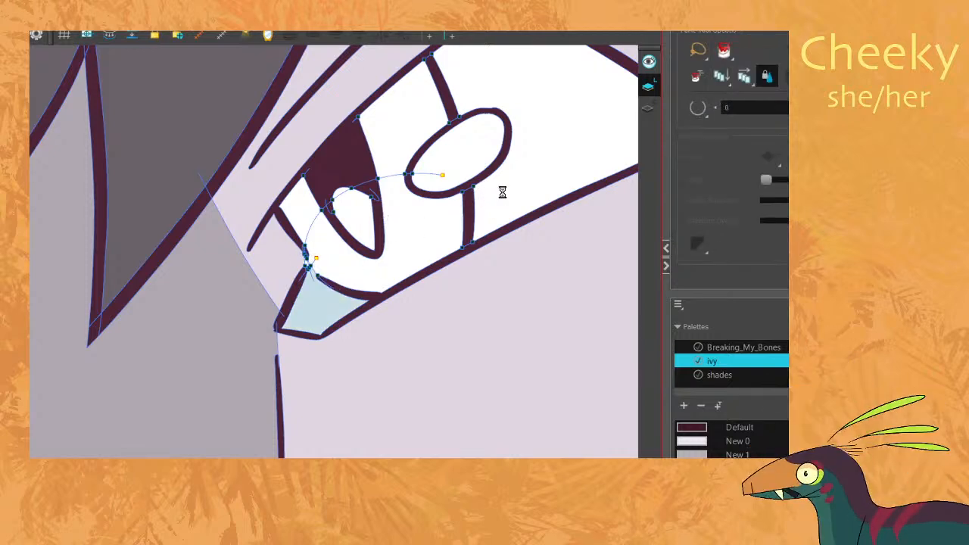
Fill the outer white of the neighbouring snarling drawing's near eye with New 3.
{"action": "left_click", "coordinate": [503, 194]}
{"action": "key", "text": "space"}
{"action": "scroll", "coordinate": [189, 117], "scroll_direction": "down", "scroll_amount": 3}
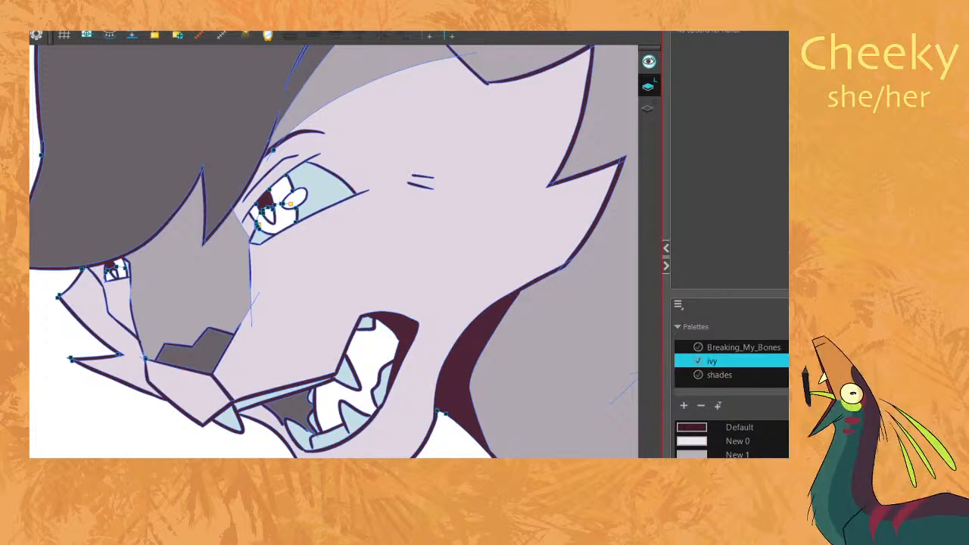
Fill the outer white and inner corner of the open-mouthed drawing's eye with New 3, undoing the spill and closing the gap beside the iris.
{"action": "left_click_drag", "start_coordinate": [507, 255], "coordinate": [571, 248]}
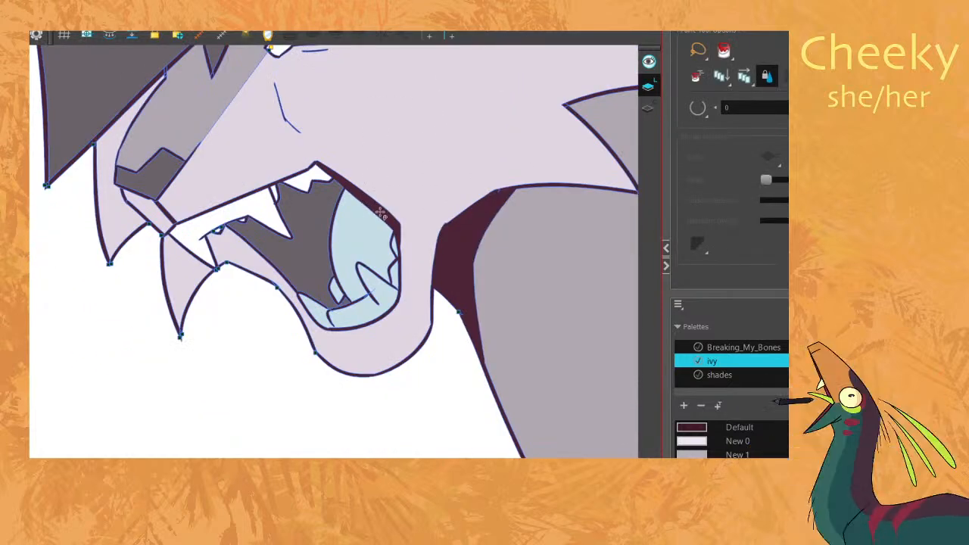
{"action": "left_click_drag", "start_coordinate": [379, 212], "coordinate": [430, 382]}
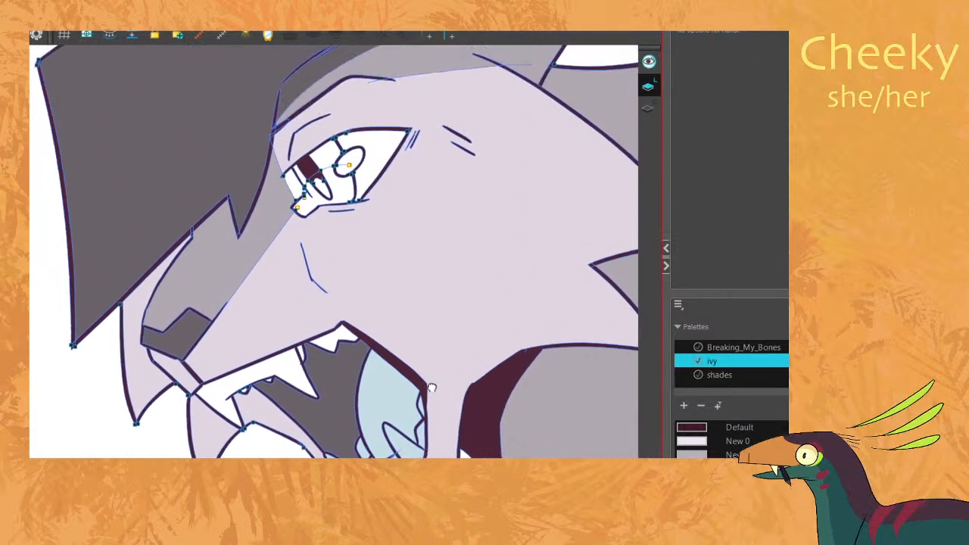
{"action": "left_click", "coordinate": [378, 178]}
{"action": "left_click", "coordinate": [333, 209]}
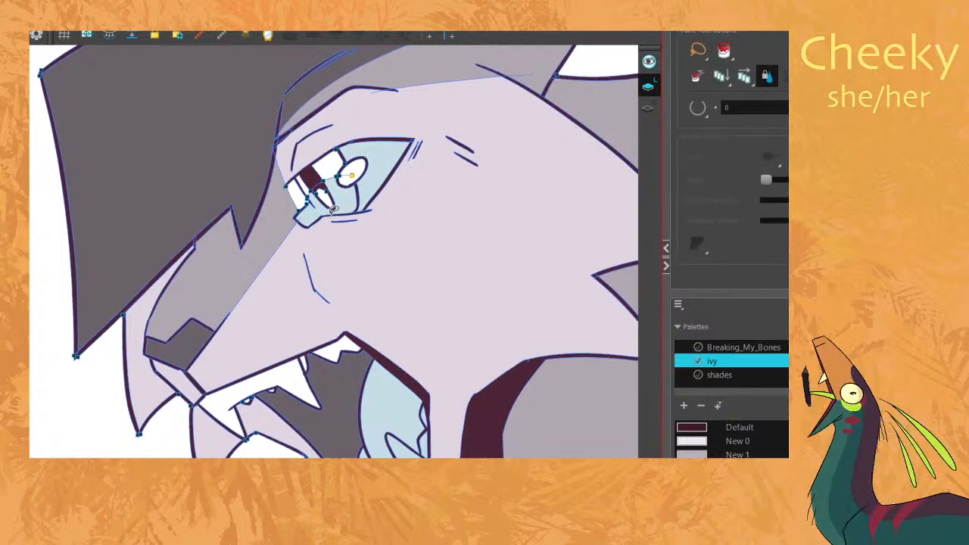
{"action": "key", "text": "alt+v"}
{"action": "key", "text": "ctrl+z"}
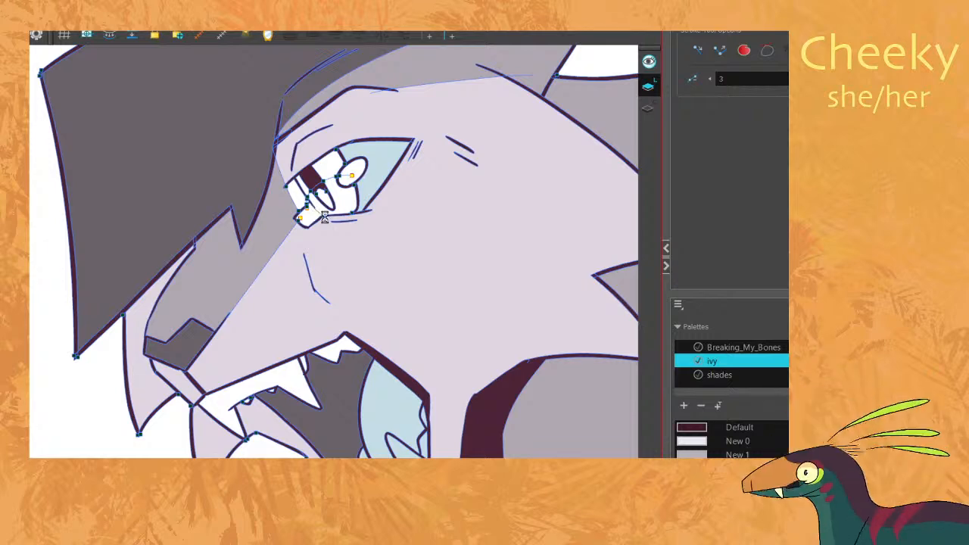
{"action": "key", "text": "alt+i"}
{"action": "left_click", "coordinate": [307, 215]}
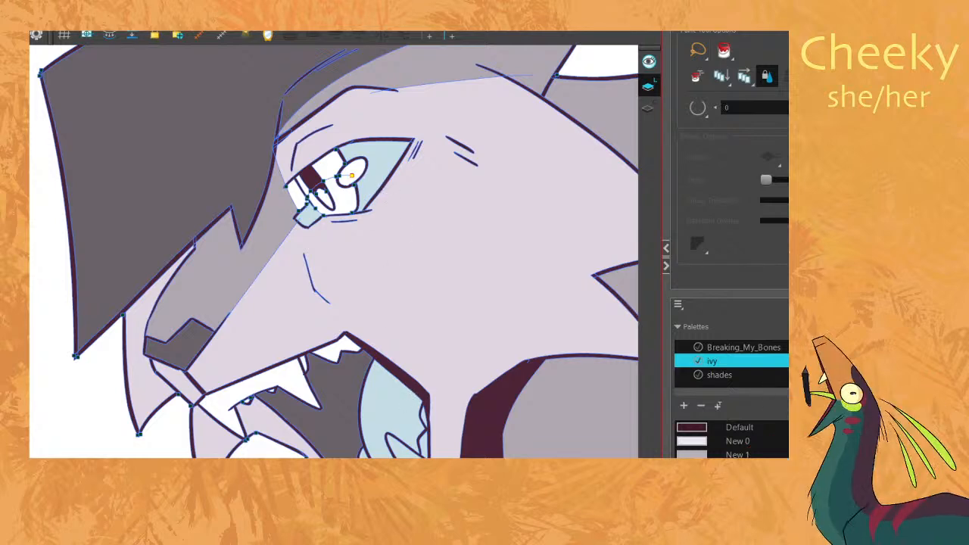
Fill the white sliver between the bridge of the nose and the iris on the open-mouthed drawing with New 0.
{"action": "scroll", "coordinate": [418, 259], "scroll_direction": "up", "scroll_amount": 1}
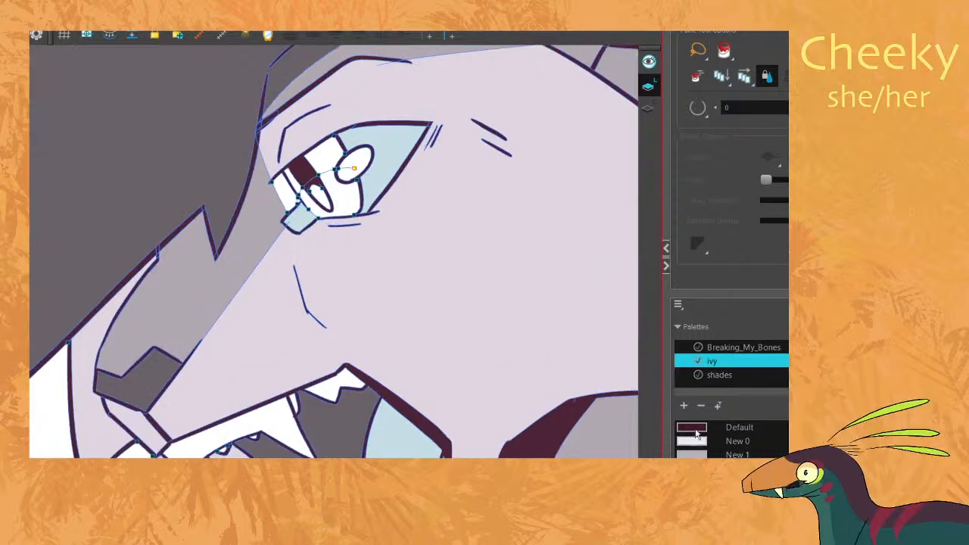
{"action": "left_click", "coordinate": [737, 442]}
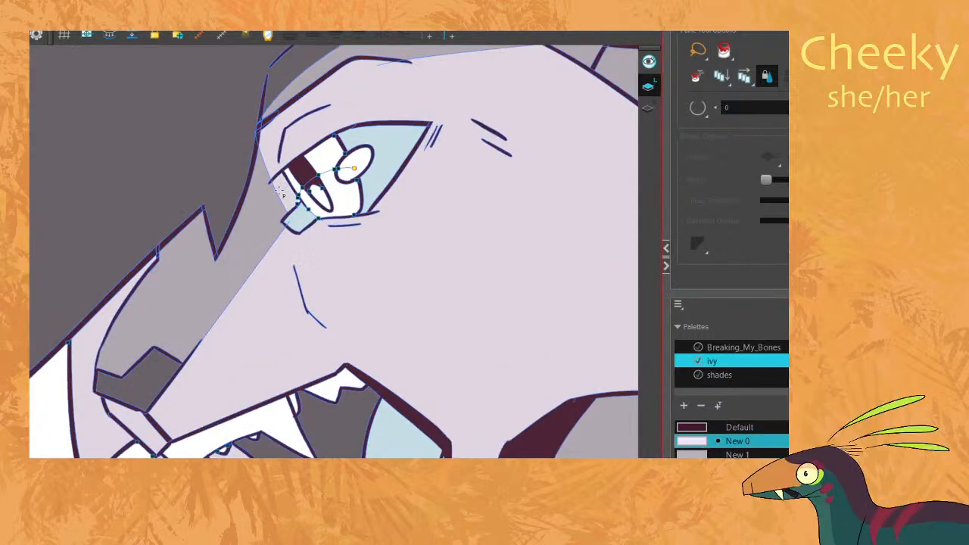
{"action": "scroll", "coordinate": [287, 197], "scroll_direction": "up", "scroll_amount": 3}
{"action": "scroll", "coordinate": [333, 220], "scroll_direction": "down", "scroll_amount": 3}
On the wide-mouthed drawing, fill the outer white of the eye with New 3 and close the line gap below the iris with an invisible stroke.
{"action": "key", "text": "."}
{"action": "key", "text": "."}
{"action": "scroll", "coordinate": [447, 275], "scroll_direction": "down", "scroll_amount": 2}
{"action": "scroll", "coordinate": [448, 275], "scroll_direction": "down", "scroll_amount": 3}
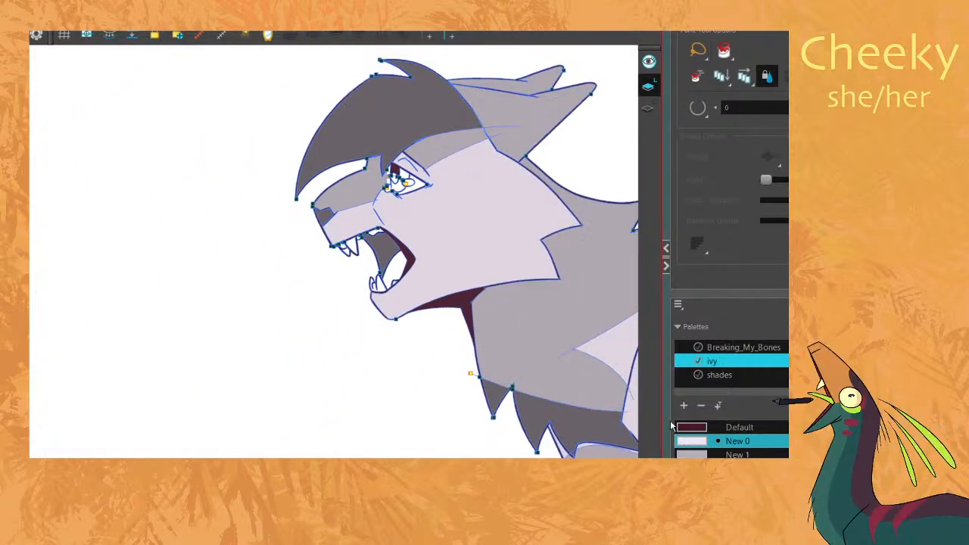
{"action": "scroll", "coordinate": [417, 189], "scroll_direction": "up", "scroll_amount": 5}
{"action": "scroll", "coordinate": [416, 185], "scroll_direction": "up", "scroll_amount": 1}
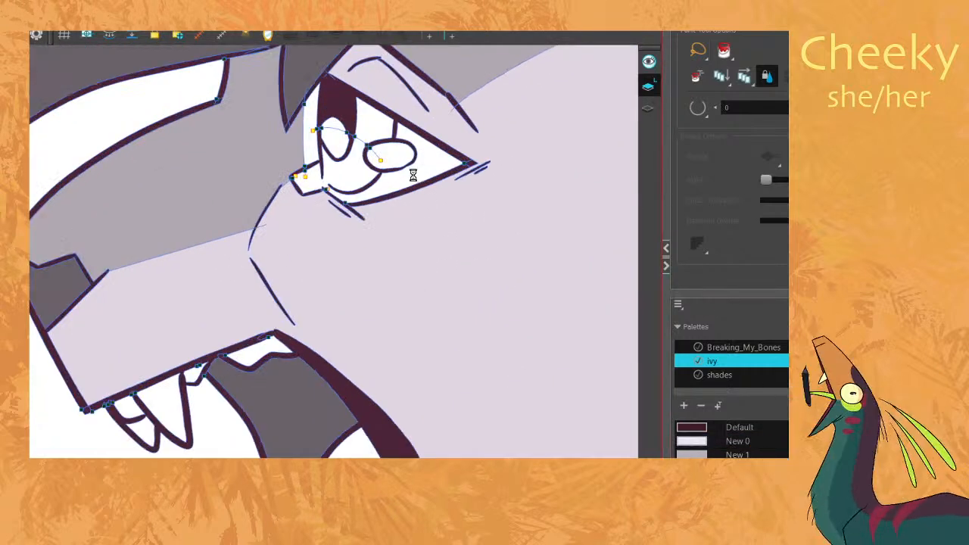
{"action": "left_click", "coordinate": [413, 178]}
{"action": "scroll", "coordinate": [329, 161], "scroll_direction": "up", "scroll_amount": 4}
{"action": "key", "text": "alt+v"}
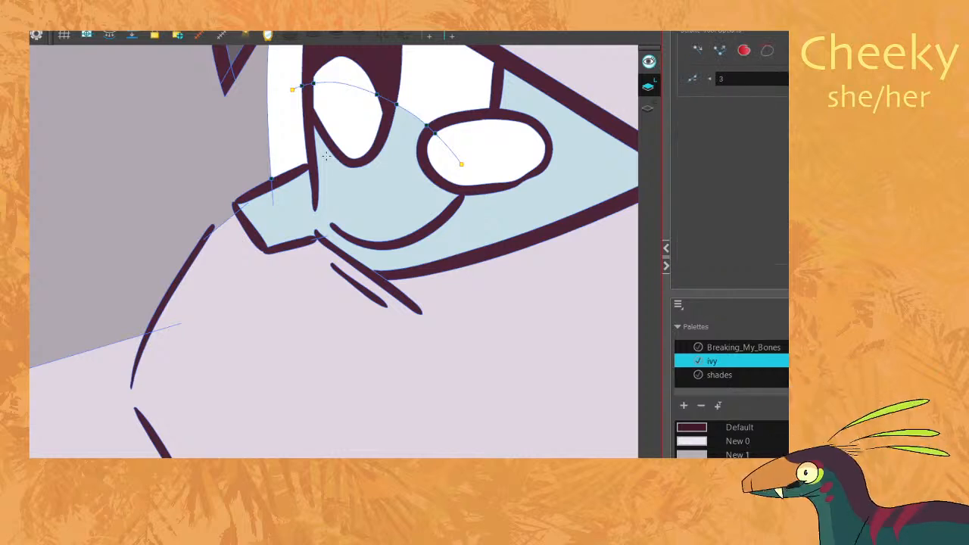
{"action": "left_click_drag", "start_coordinate": [333, 229], "coordinate": [315, 190]}
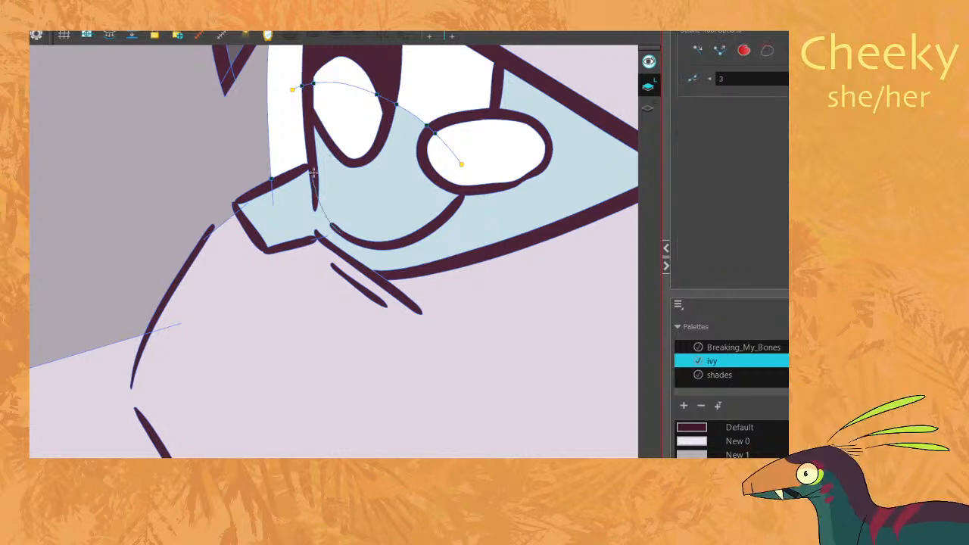
Fill the white sliver in front of the wide-mouthed drawing's eye with New 0.
{"action": "key", "text": "alt+i"}
{"action": "key", "text": "space"}
{"action": "scroll", "coordinate": [486, 262], "scroll_direction": "down", "scroll_amount": 2}
{"action": "scroll", "coordinate": [487, 262], "scroll_direction": "down", "scroll_amount": 1}
{"action": "left_click", "coordinate": [738, 441]}
{"action": "left_click", "coordinate": [309, 269]}
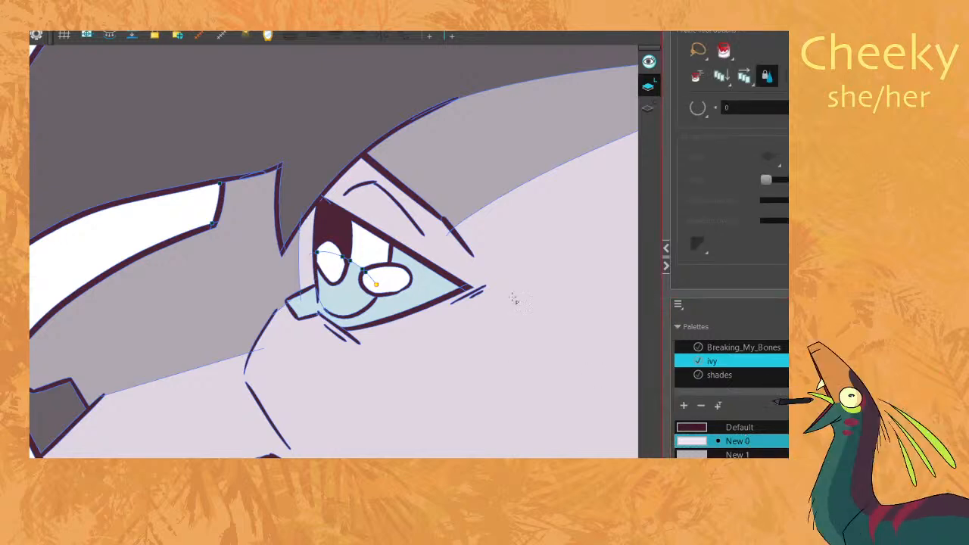
Step through the animation drawings and examine the eye and fur fills on each head.
{"action": "key", "text": "g"}
{"action": "key", "text": "f"}
{"action": "key", "text": "f"}
{"action": "key", "text": "f"}
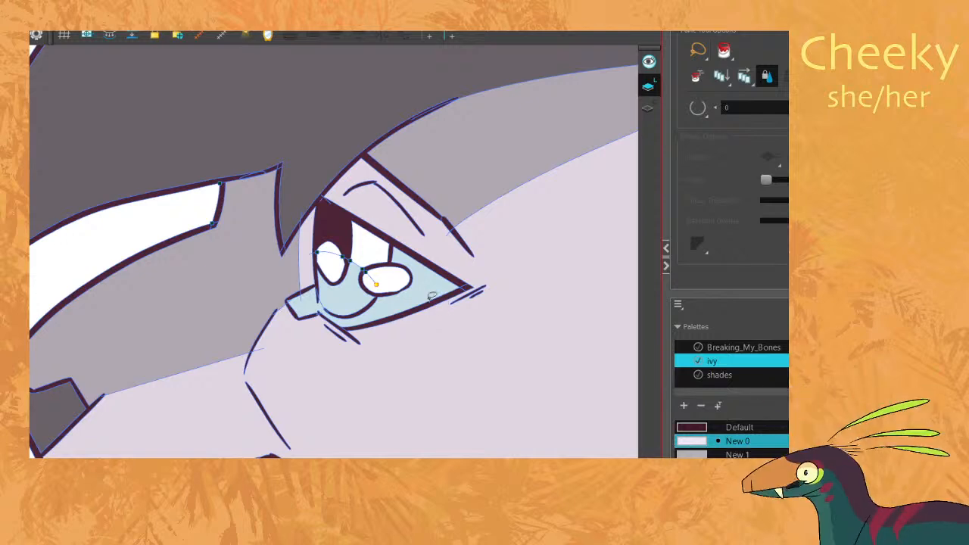
{"action": "scroll", "coordinate": [349, 318], "scroll_direction": "down", "scroll_amount": 7}
{"action": "left_click_drag", "start_coordinate": [351, 335], "coordinate": [345, 297]}
{"action": "key", "text": "period"}
{"action": "key", "text": "period"}
{"action": "key", "text": "period"}
{"action": "key", "text": "period"}
{"action": "key", "text": "period"}
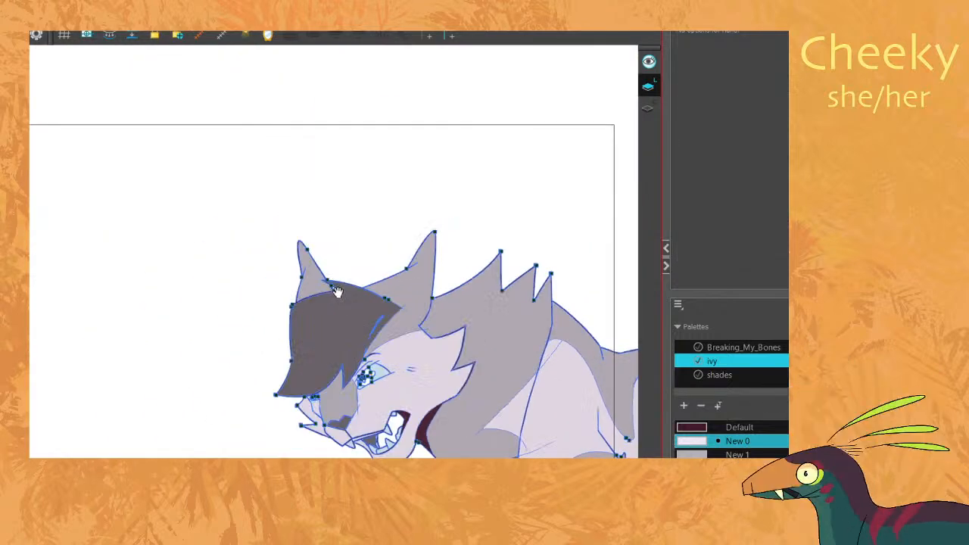
{"action": "key", "text": "period"}
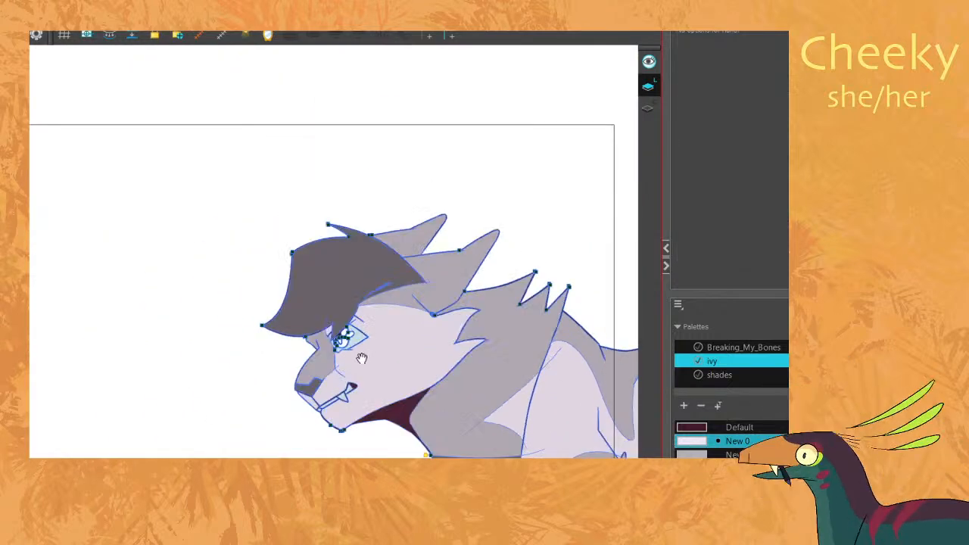
Hide the stroke centrelines on the closed-mouth drawing and get the Paint tool ready at its near eye.
{"action": "scroll", "coordinate": [362, 352], "scroll_direction": "up", "scroll_amount": 8}
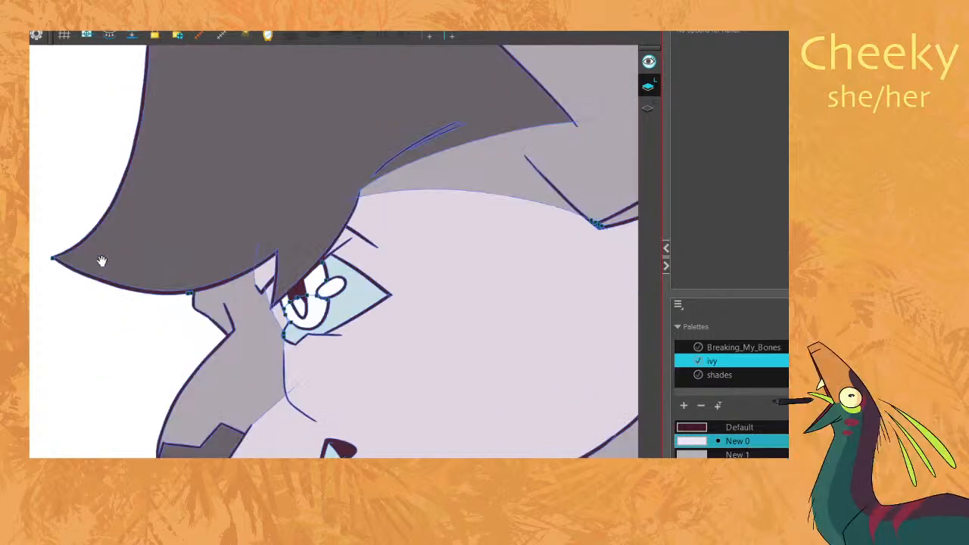
{"action": "left_click_drag", "start_coordinate": [334, 231], "coordinate": [372, 241]}
{"action": "key", "text": "k"}
{"action": "scroll", "coordinate": [367, 285], "scroll_direction": "up", "scroll_amount": 4}
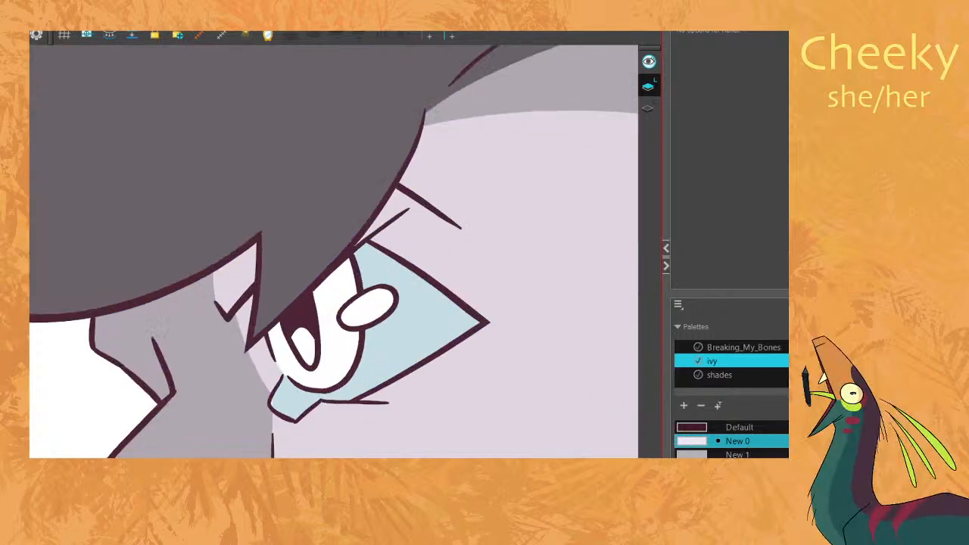
{"action": "key", "text": "alt+i"}
{"action": "left_click", "coordinate": [339, 297]}
{"action": "left_click", "coordinate": [281, 334]}
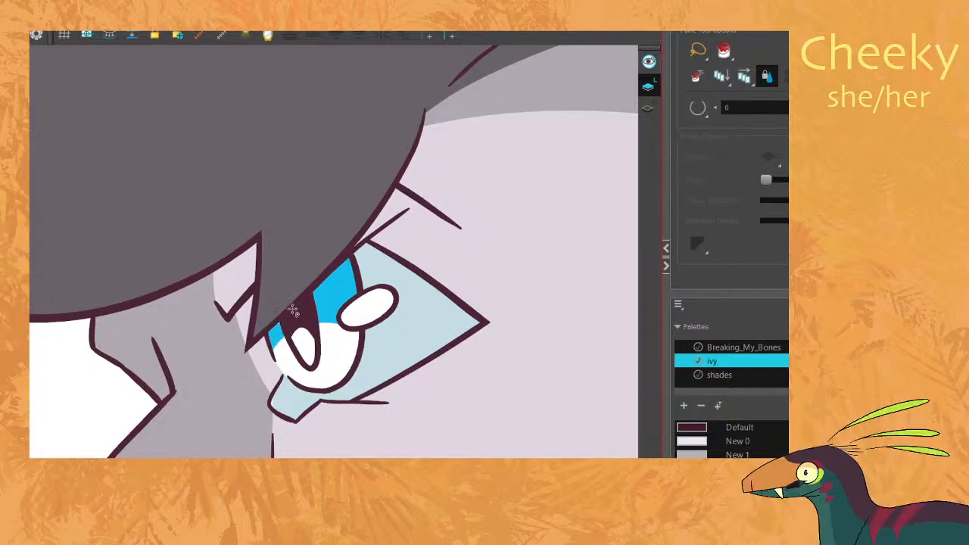
{"action": "scroll", "coordinate": [284, 305], "scroll_direction": "down", "scroll_amount": 1}
{"action": "key", "text": "ctrl+z"}
{"action": "key", "text": "ctrl+z"}
Fill the lower iris of the near eye with New 4 on the closed-mouth, snarling, open-mouthed and wide-mouthed drawings.
{"action": "left_click", "coordinate": [331, 352]}
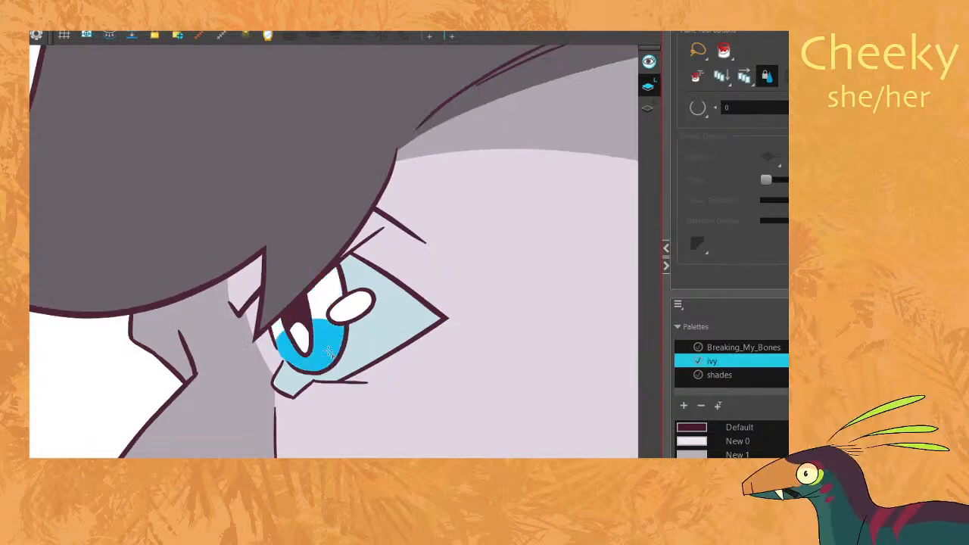
{"action": "scroll", "coordinate": [321, 333], "scroll_direction": "down", "scroll_amount": 2}
{"action": "key", "text": "g"}
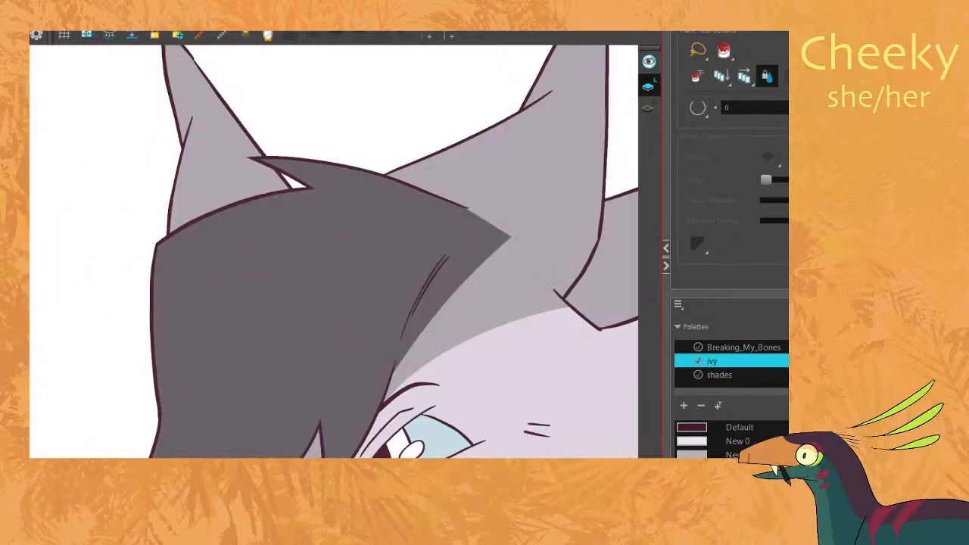
{"action": "key", "text": "g"}
{"action": "left_click", "coordinate": [398, 454]}
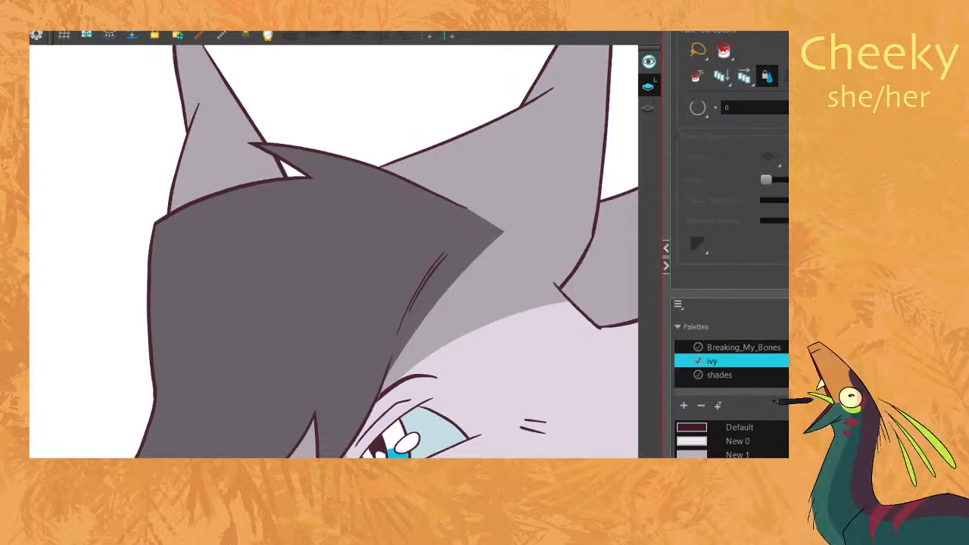
{"action": "key", "text": "g"}
{"action": "left_click", "coordinate": [371, 283]}
{"action": "key", "text": "g"}
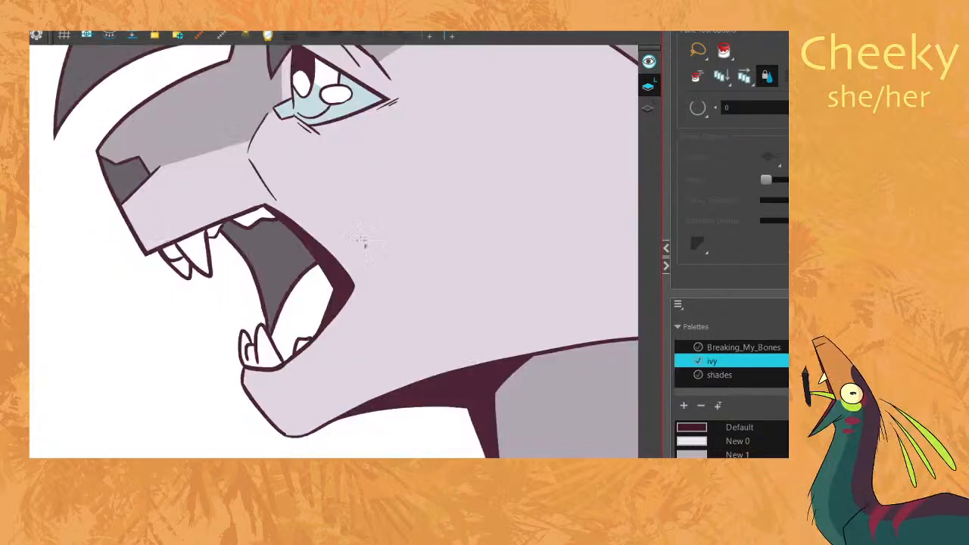
{"action": "left_click", "coordinate": [315, 104]}
Fill the upper iris with the darker blue below New 4 on the wide-mouthed, open-mouthed and first snarling drawings.
{"action": "key", "text": "g"}
{"action": "key", "text": "f"}
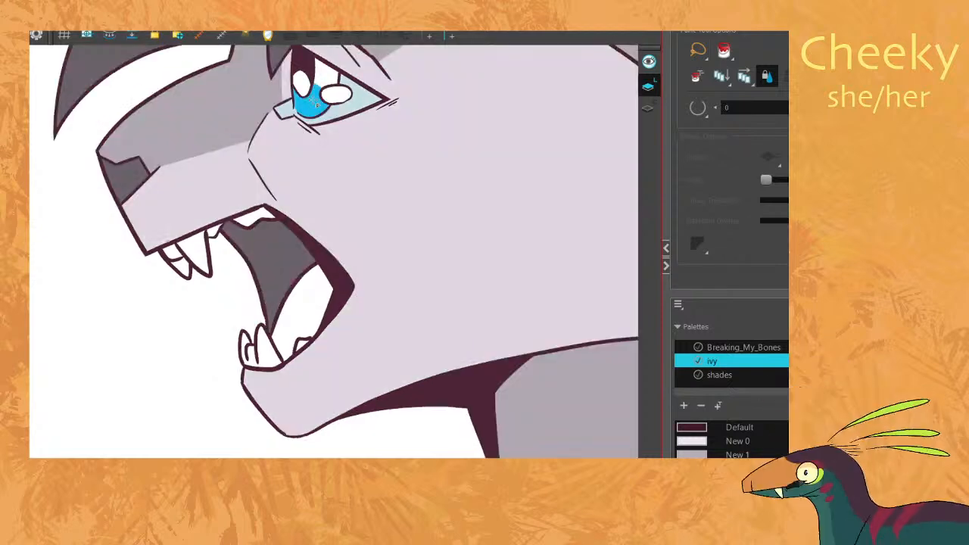
{"action": "scroll", "coordinate": [738, 447], "scroll_direction": "down", "scroll_amount": 1}
{"action": "left_click", "coordinate": [738, 468]}
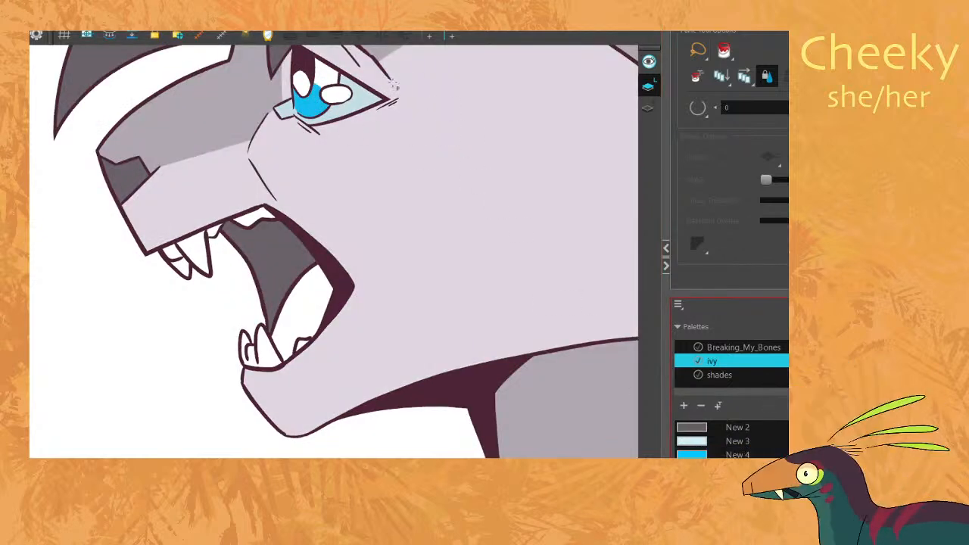
{"action": "left_click", "coordinate": [332, 80]}
{"action": "key", "text": "g"}
{"action": "left_click", "coordinate": [350, 261]}
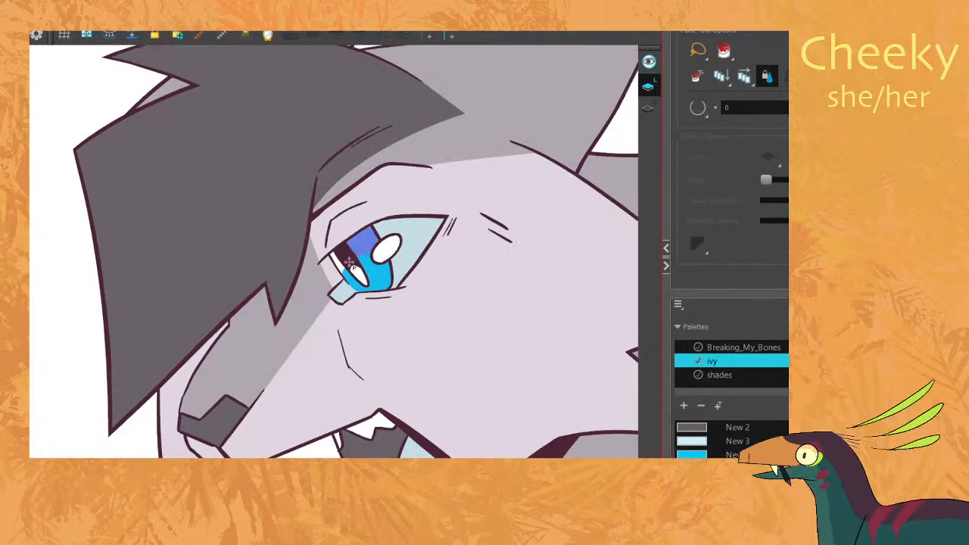
{"action": "key", "text": "g"}
{"action": "left_click", "coordinate": [393, 438]}
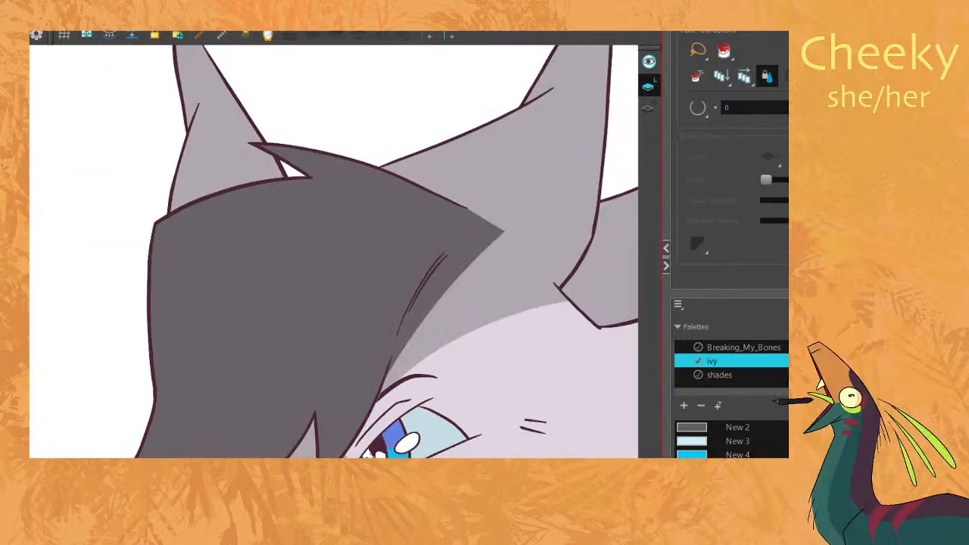
{"action": "left_click", "coordinate": [369, 454]}
Fill both parts of the near eye's upper iris with the darker blue on the other snarling drawing and the closed-mouth drawing.
{"action": "key", "text": "space"}
{"action": "mouse_move", "coordinate": [400, 397]}
{"action": "left_mouse_down"}
{"action": "mouse_move", "coordinate": [380, 315]}
{"action": "mouse_move", "coordinate": [407, 285]}
{"action": "left_mouse_up"}
{"action": "key", "text": "g"}
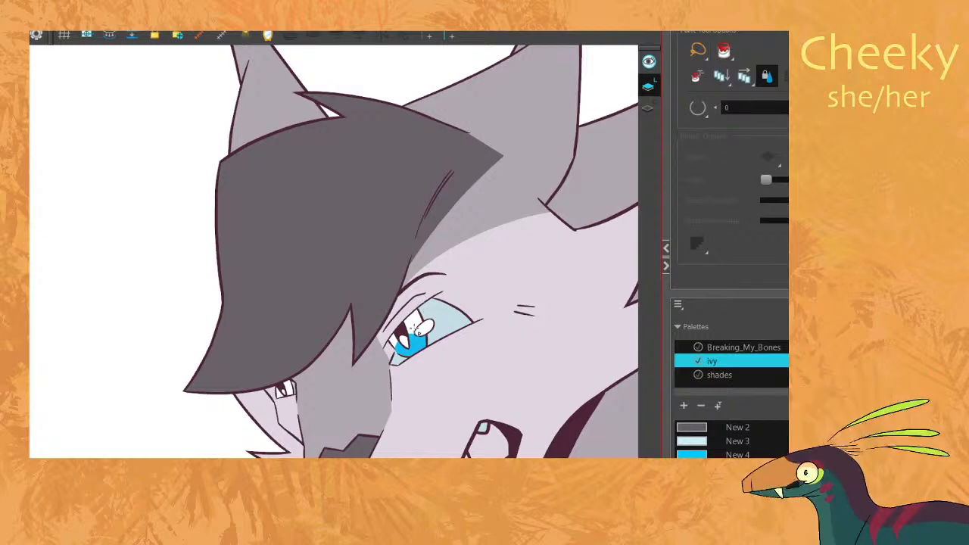
{"action": "left_click", "coordinate": [413, 328]}
{"action": "left_click", "coordinate": [393, 340]}
{"action": "key", "text": "g"}
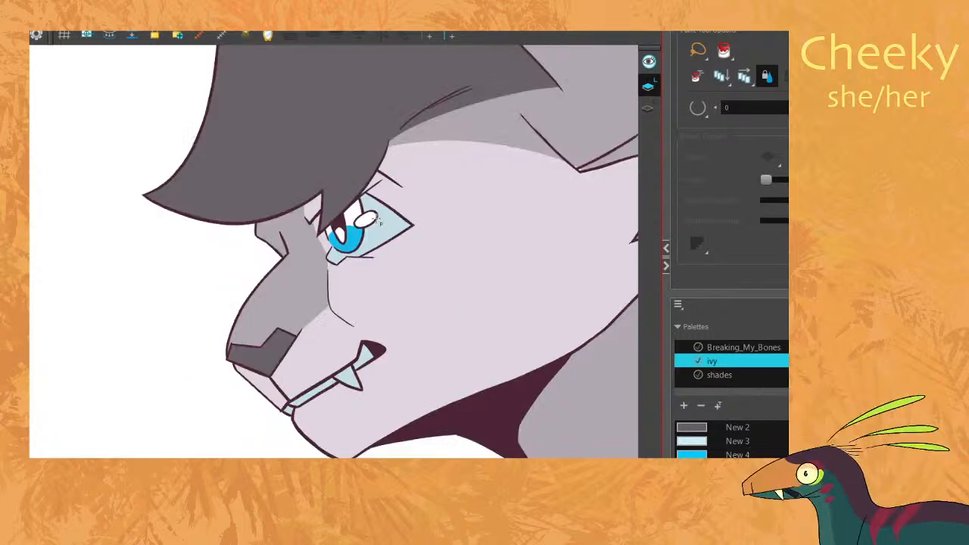
{"action": "left_click", "coordinate": [353, 216]}
{"action": "left_click", "coordinate": [331, 232]}
Return to the snarling drawing and fill the upper iris of its far eye with the darker blue.
{"action": "key", "text": "g"}
{"action": "key", "text": "f"}
{"action": "key", "text": "g"}
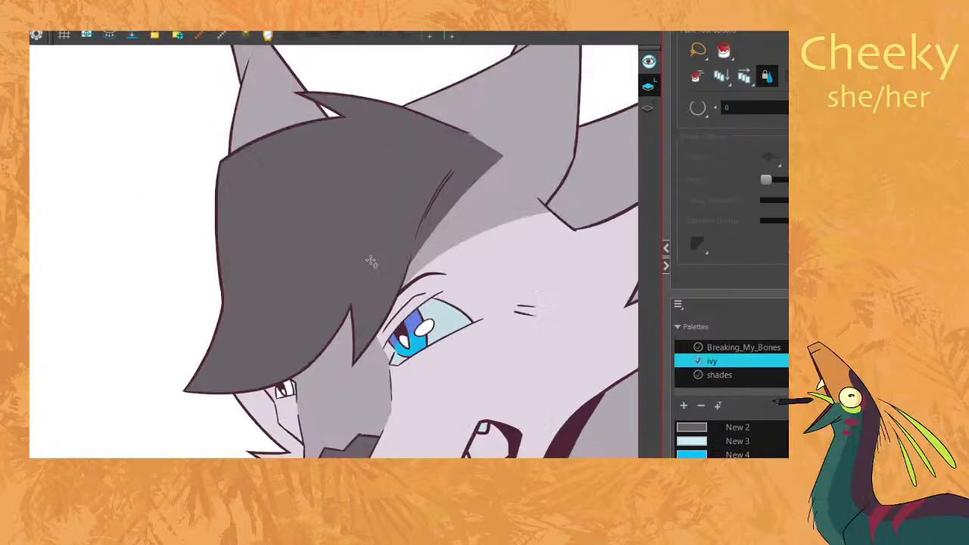
{"action": "scroll", "coordinate": [296, 362], "scroll_direction": "up", "scroll_amount": 3}
{"action": "left_click", "coordinate": [273, 415]}
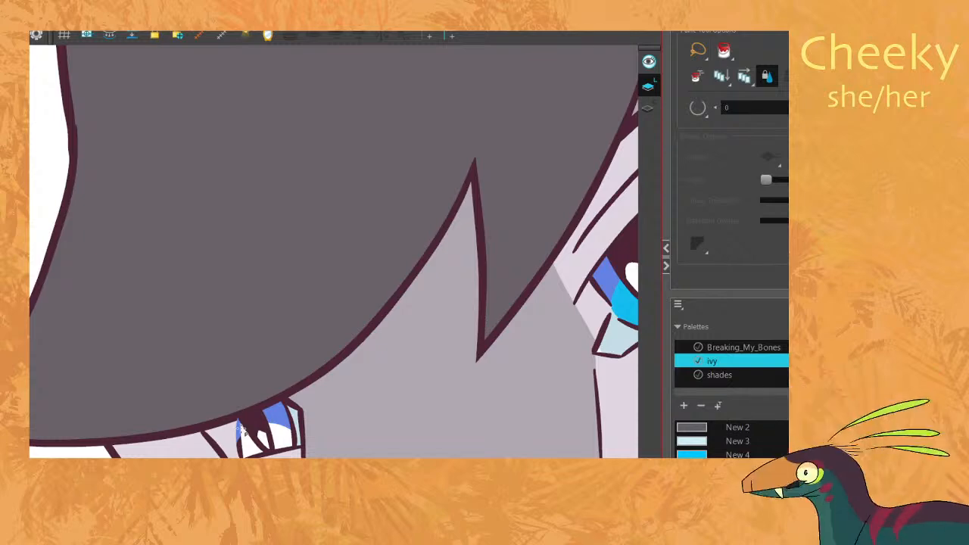
Fill both lower iris areas of the snarling drawing's far eye with New 4.
{"action": "left_click", "coordinate": [734, 454]}
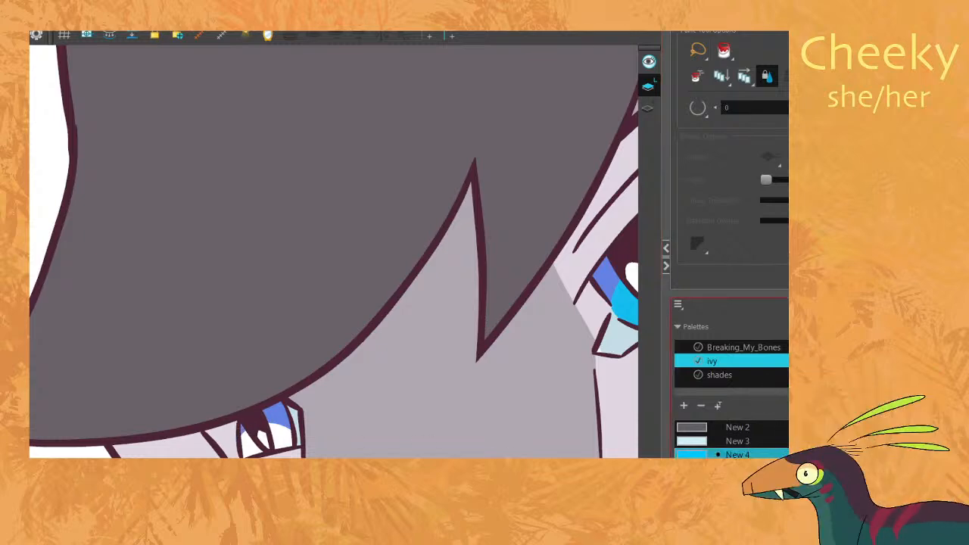
{"action": "left_click", "coordinate": [288, 442]}
{"action": "left_click", "coordinate": [255, 450]}
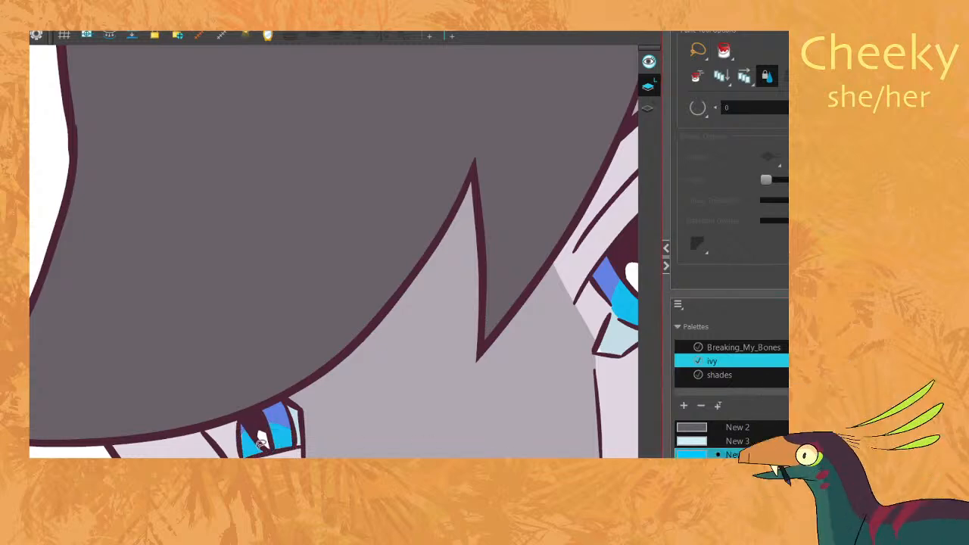
{"action": "key", "text": "space"}
{"action": "scroll", "coordinate": [340, 420], "scroll_direction": "down", "scroll_amount": 5}
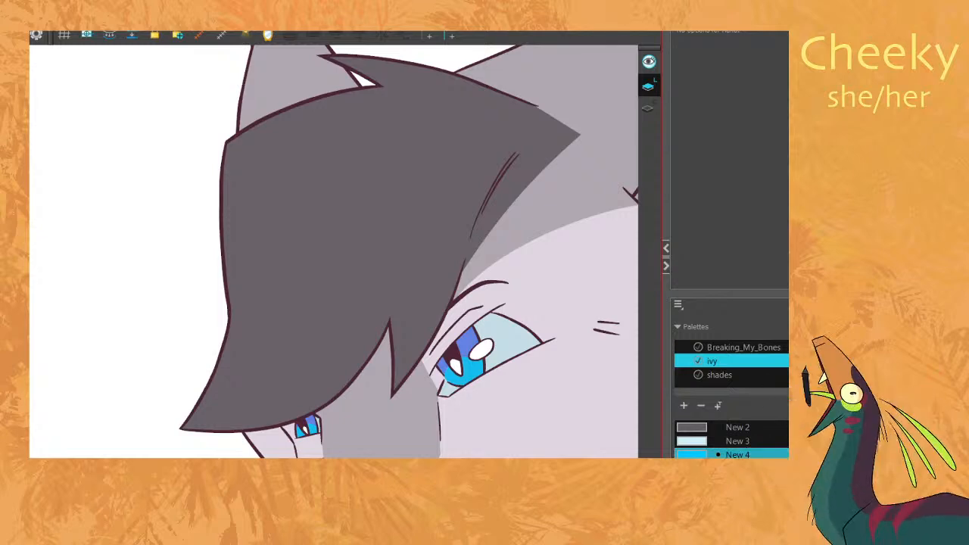
{"action": "scroll", "coordinate": [318, 189], "scroll_direction": "down", "scroll_amount": 4}
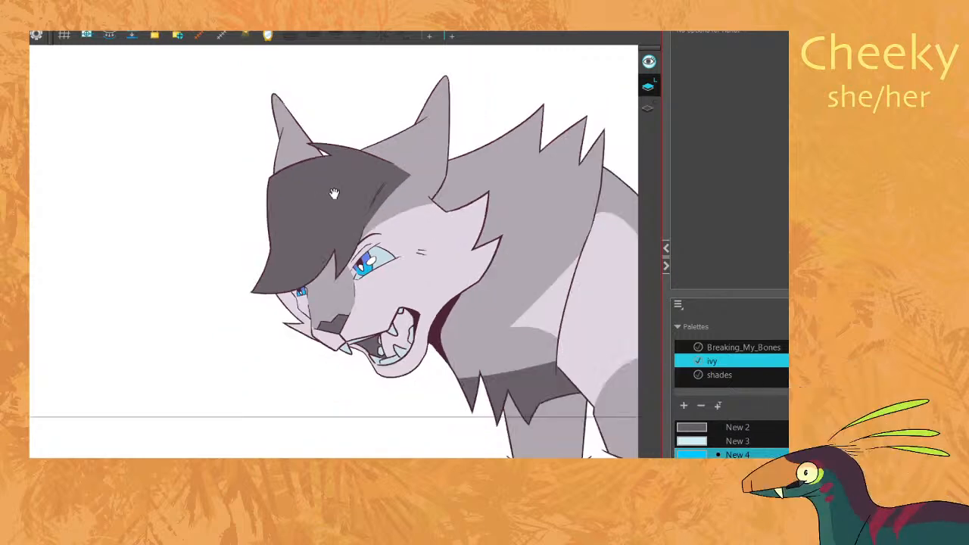
{"action": "key", "text": "comma"}
{"action": "key", "text": "period"}
{"action": "left_click_drag", "start_coordinate": [564, 268], "coordinate": [536, 262]}
{"action": "key", "text": "g"}
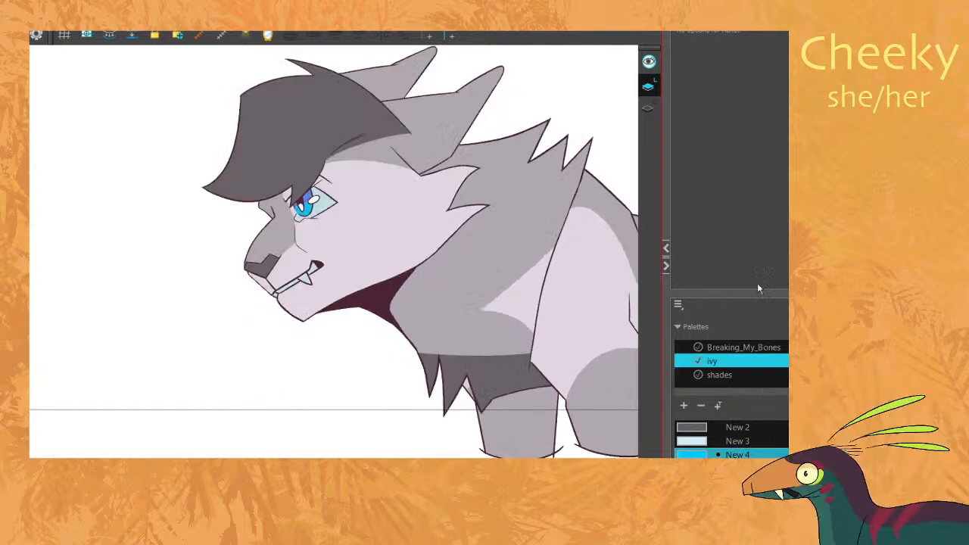
{"action": "key", "text": "g"}
{"action": "left_click", "coordinate": [734, 467]}
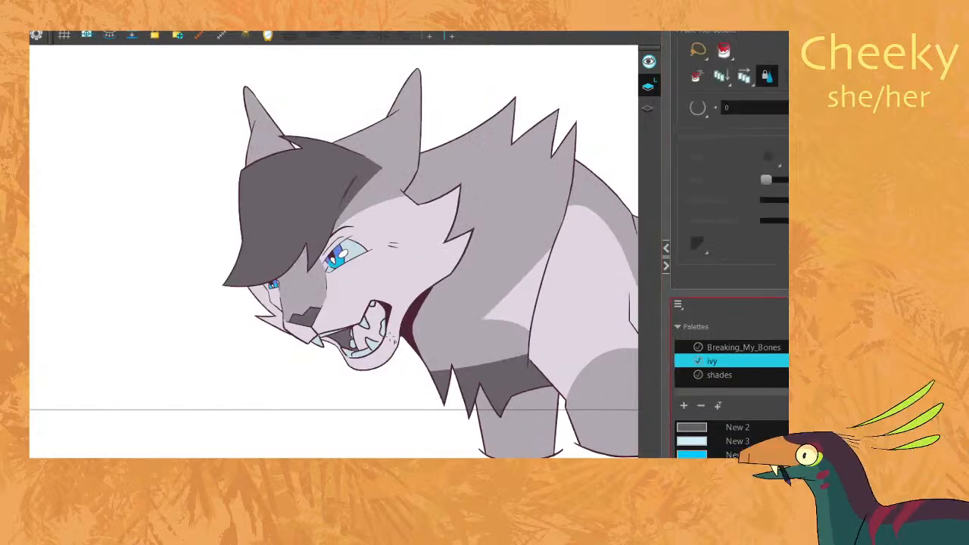
Fill the tongue of the snarling cat drawings with New 1 from the ivy palette.
{"action": "key", "text": "space"}
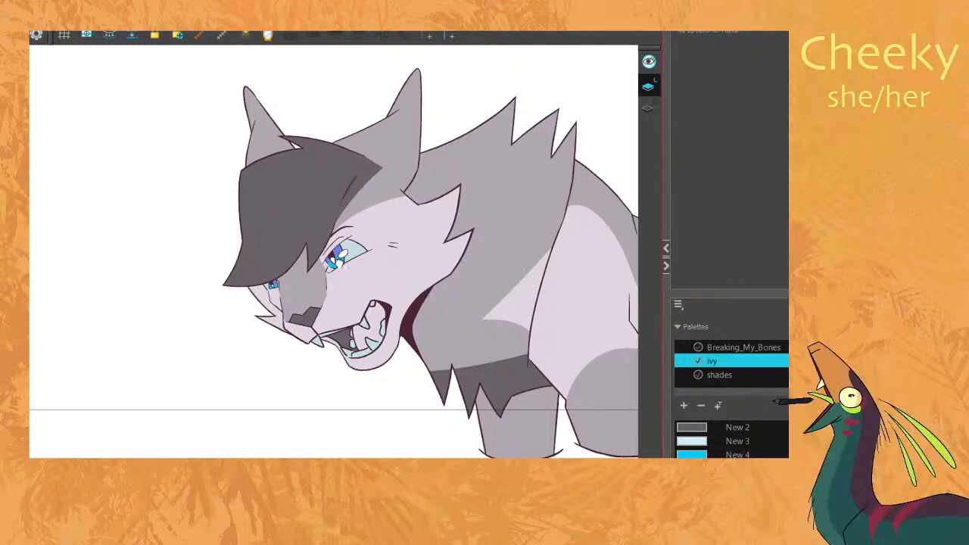
{"action": "left_click_drag", "start_coordinate": [337, 262], "coordinate": [374, 263]}
{"action": "scroll", "coordinate": [711, 439], "scroll_direction": "up", "scroll_amount": 2}
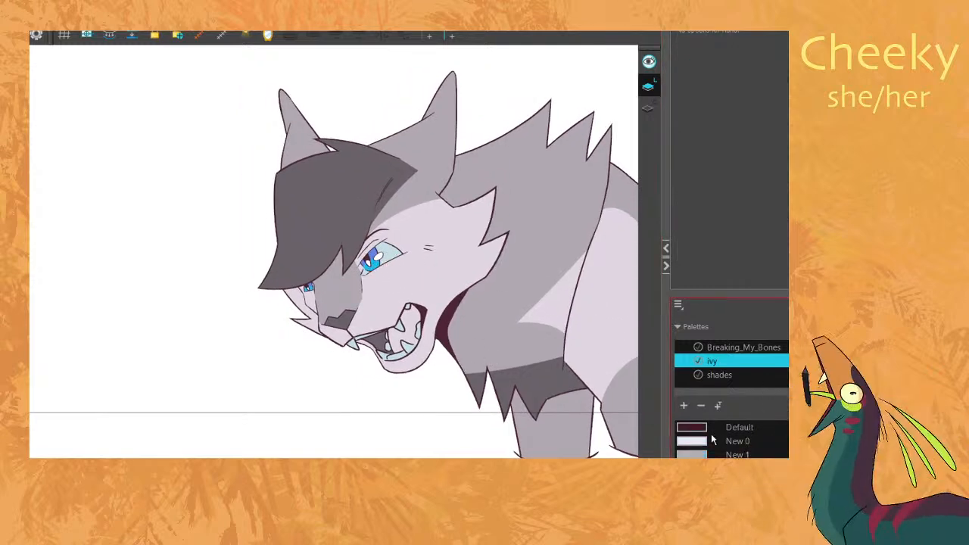
{"action": "left_click", "coordinate": [713, 454]}
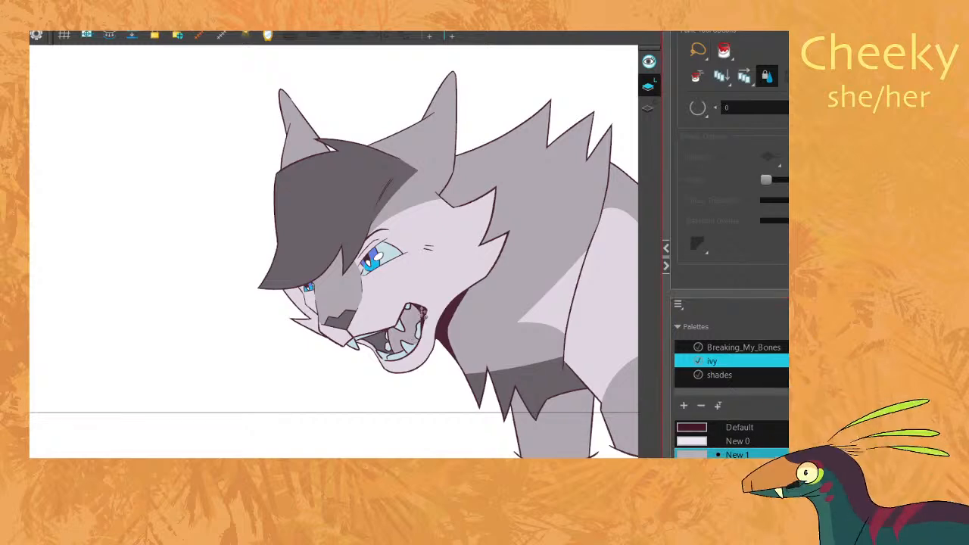
{"action": "key", "text": "f"}
{"action": "key", "text": "g"}
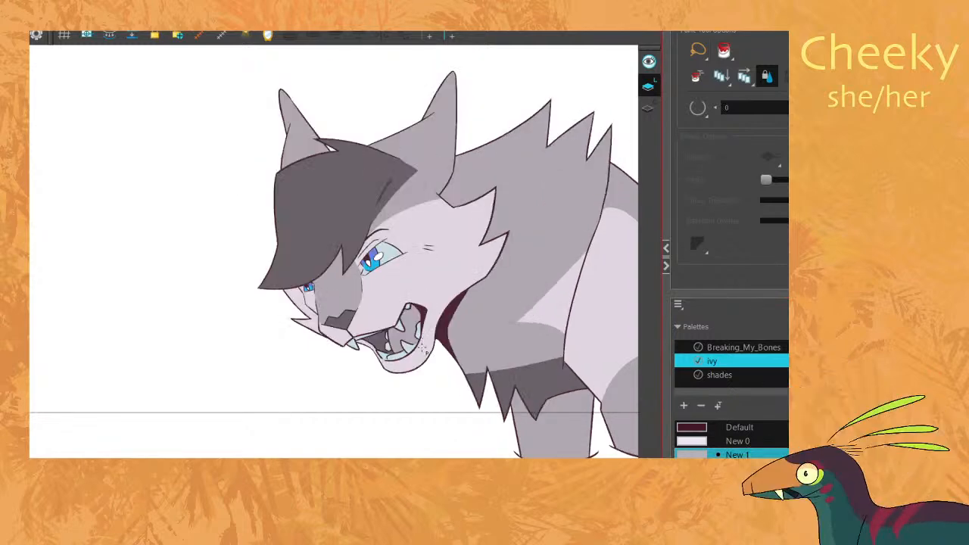
{"action": "key", "text": "g"}
{"action": "left_click", "coordinate": [410, 326]}
Fill the tongues of the open-mouthed and wide-mouthed drawings with New 1.
{"action": "key", "text": "g"}
{"action": "left_click", "coordinate": [388, 272]}
{"action": "key", "text": "g"}
{"action": "left_click", "coordinate": [342, 202]}
{"action": "key", "text": "g"}
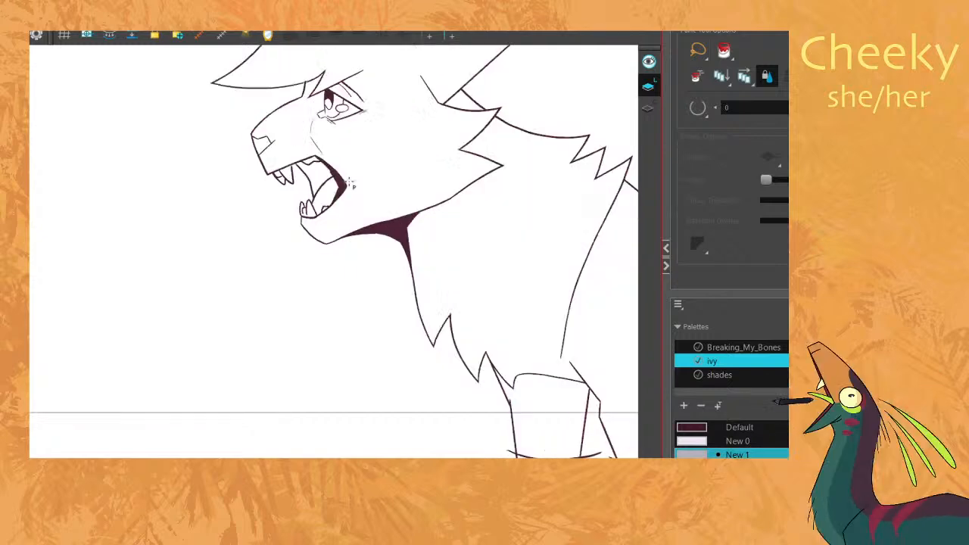
{"action": "key", "text": "g"}
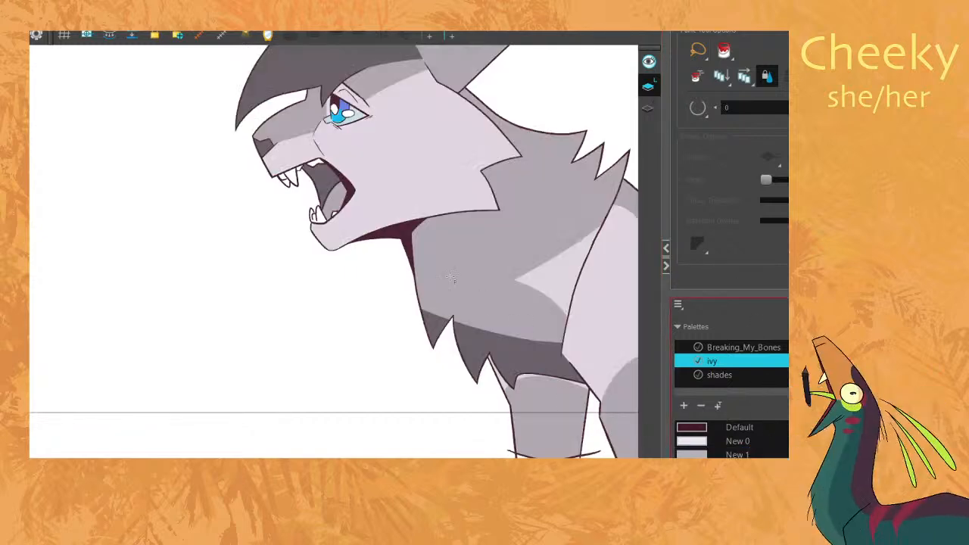
Limit the Paint tool to unpainted areas and fill the remaining white teeth of the wide-mouthed and open-mouthed drawings with pale blue.
{"action": "left_click", "coordinate": [30, 198]}
{"action": "left_click", "coordinate": [53, 247]}
{"action": "mouse_move", "coordinate": [333, 167]}
{"action": "left_mouse_down"}
{"action": "mouse_move", "coordinate": [279, 212]}
{"action": "mouse_move", "coordinate": [333, 168]}
{"action": "left_mouse_up"}
{"action": "key", "text": "g"}
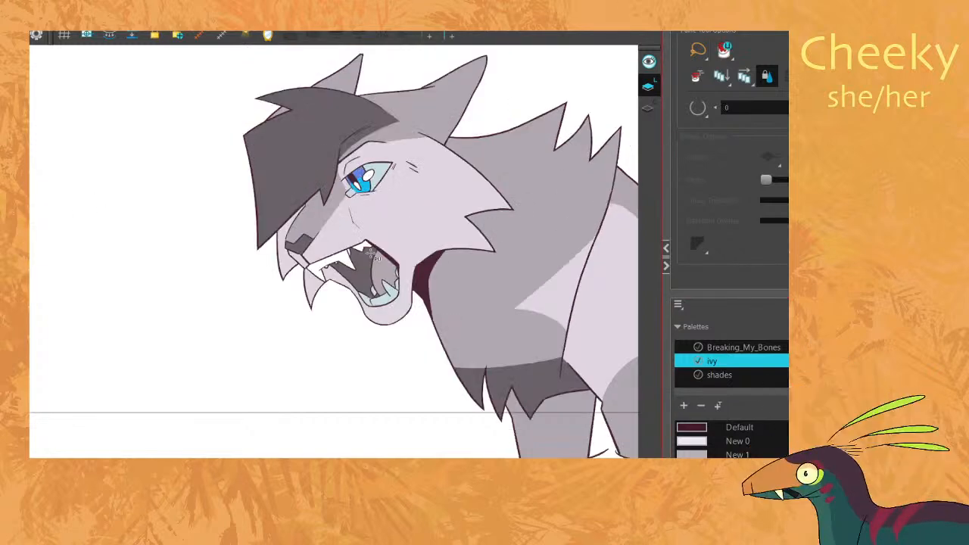
{"action": "key", "text": "g"}
{"action": "key", "text": "g"}
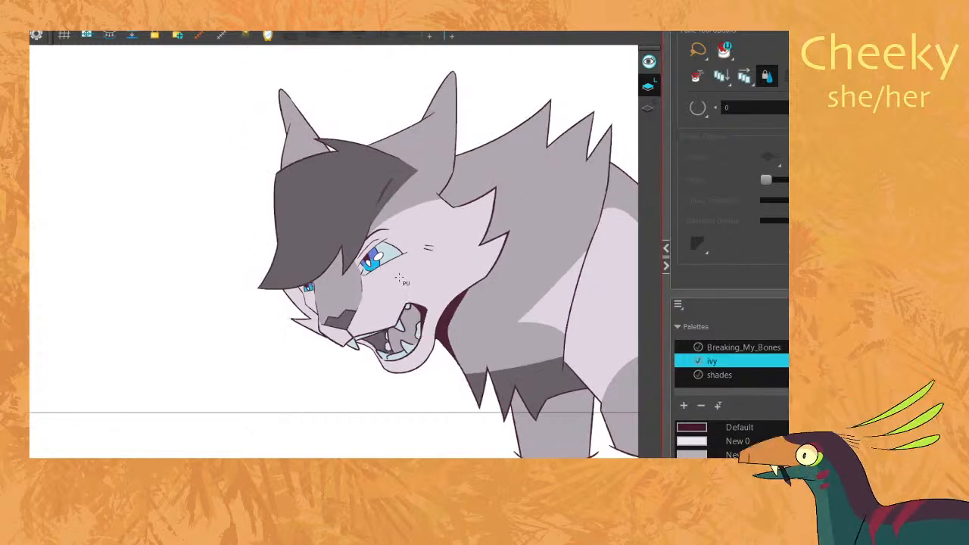
Go over the faces and near eyes of the closed-mouth and snarling drawings with the Paint tool limited to unpainted areas.
{"action": "left_click", "coordinate": [727, 441]}
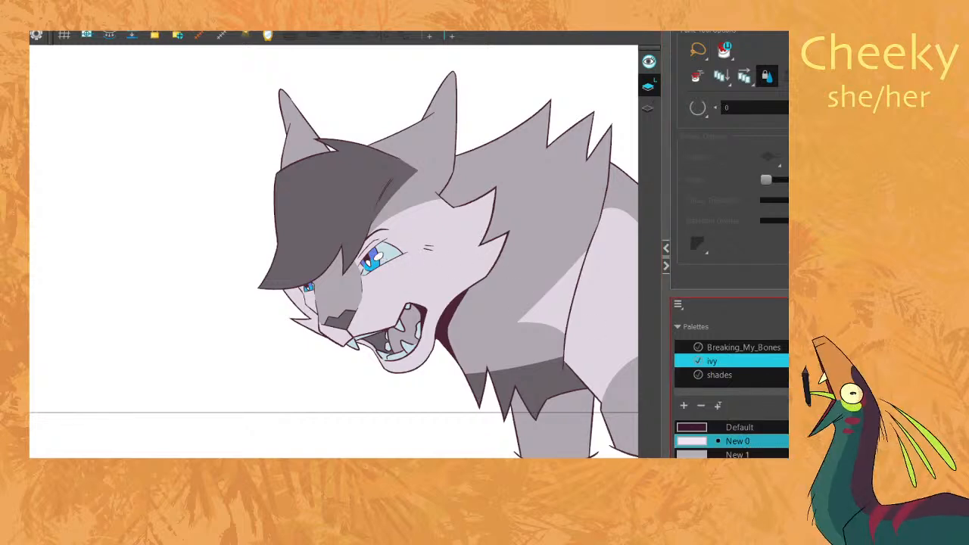
{"action": "scroll", "coordinate": [731, 440], "scroll_direction": "down", "scroll_amount": 1}
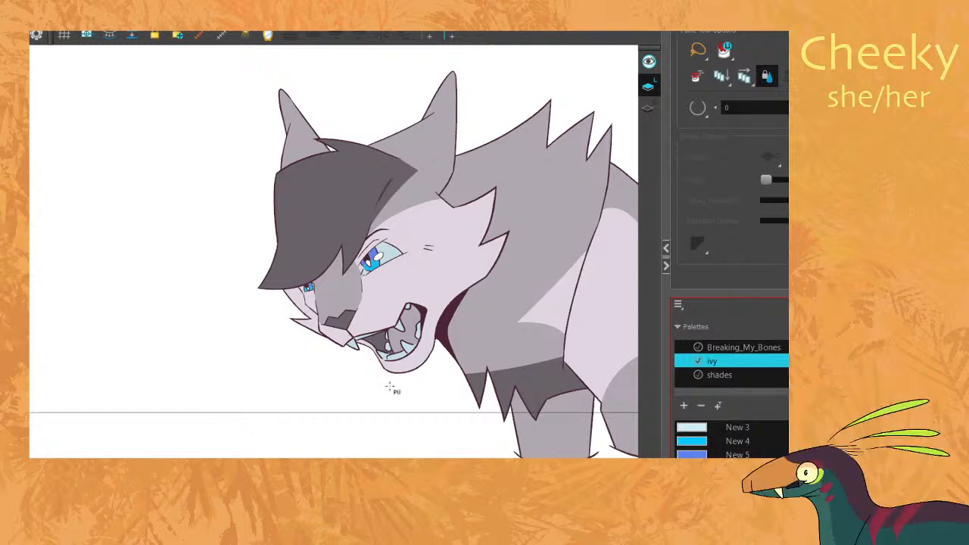
{"action": "key", "text": "g"}
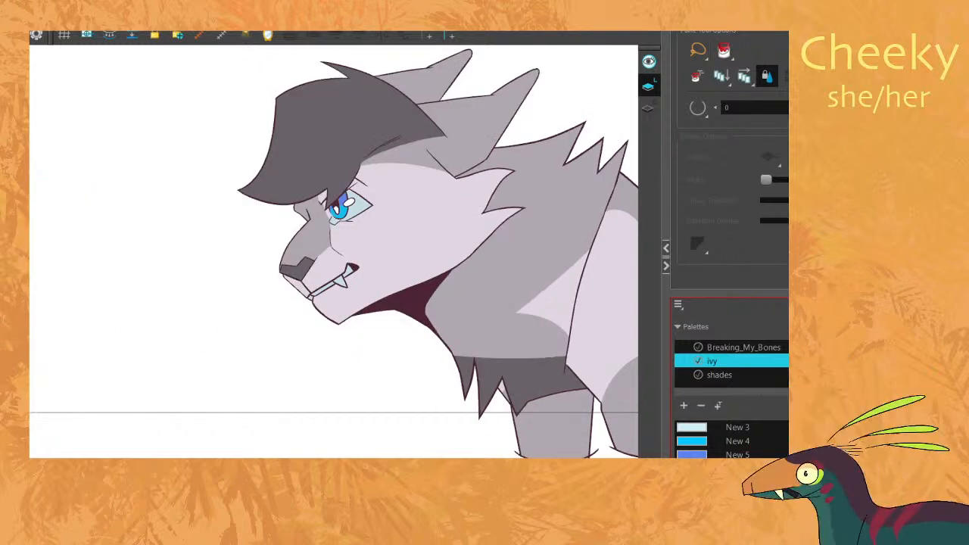
{"action": "left_click", "coordinate": [24, 198]}
{"action": "left_click", "coordinate": [43, 230]}
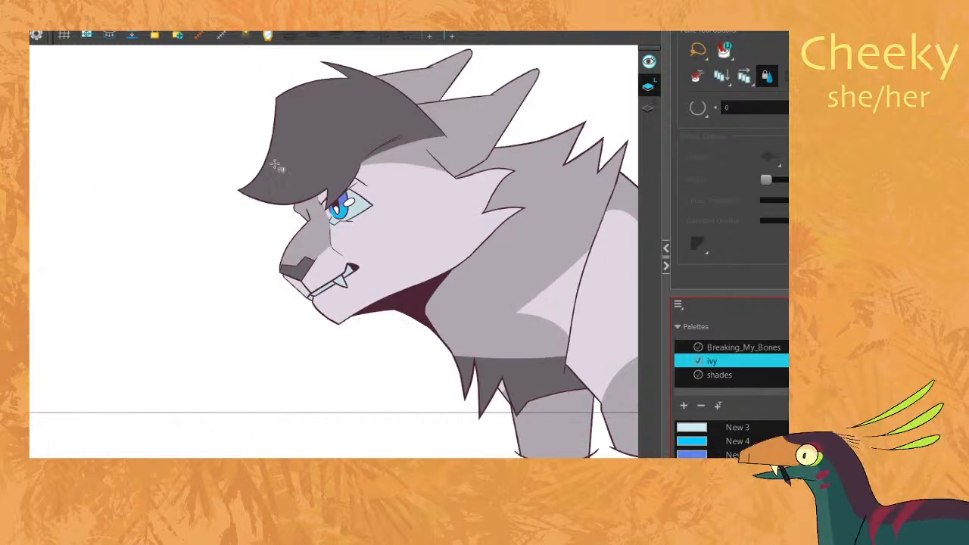
{"action": "key", "text": "g"}
{"action": "scroll", "coordinate": [306, 163], "scroll_direction": "up", "scroll_amount": 3}
{"action": "scroll", "coordinate": [225, 183], "scroll_direction": "up", "scroll_amount": 2}
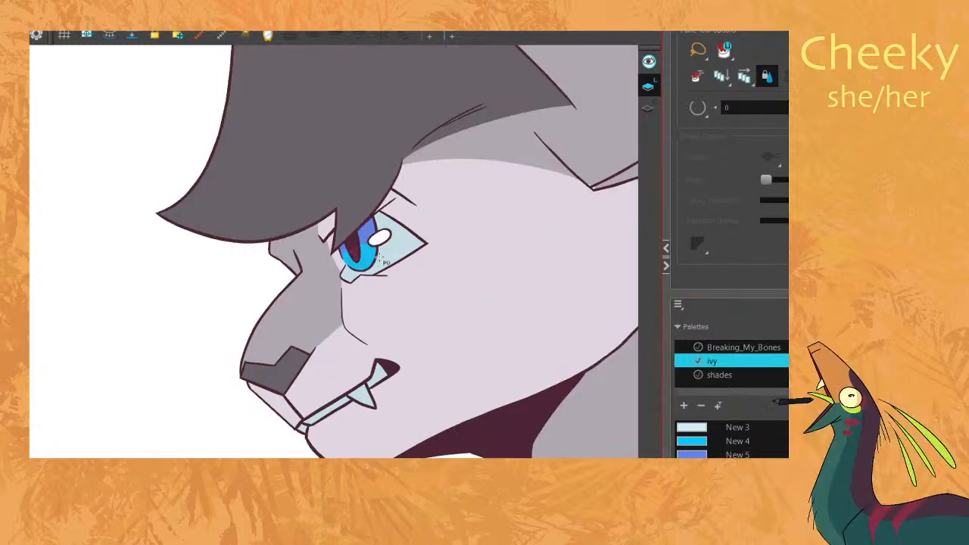
{"action": "scroll", "coordinate": [384, 290], "scroll_direction": "up", "scroll_amount": 2}
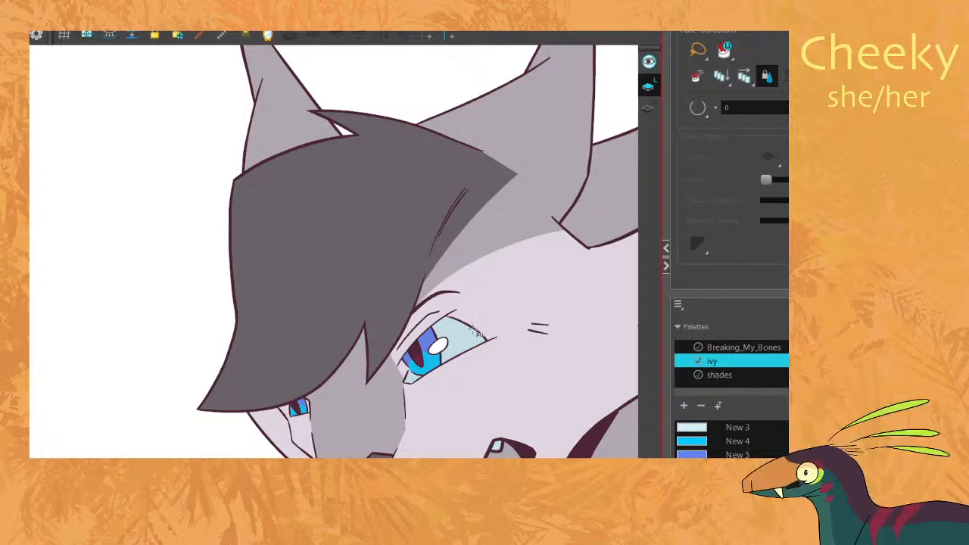
Fill the other snarling drawing's far eye with New 4 on the lower iris and New 5 on the upper iris.
{"action": "key", "text": "g"}
{"action": "left_click", "coordinate": [409, 368]}
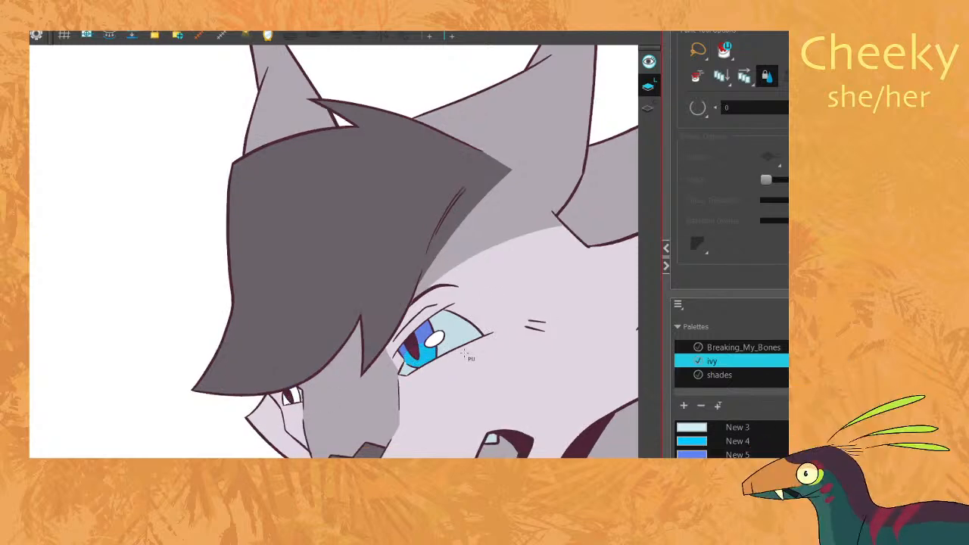
{"action": "left_click", "coordinate": [732, 442]}
{"action": "left_click", "coordinate": [294, 398]}
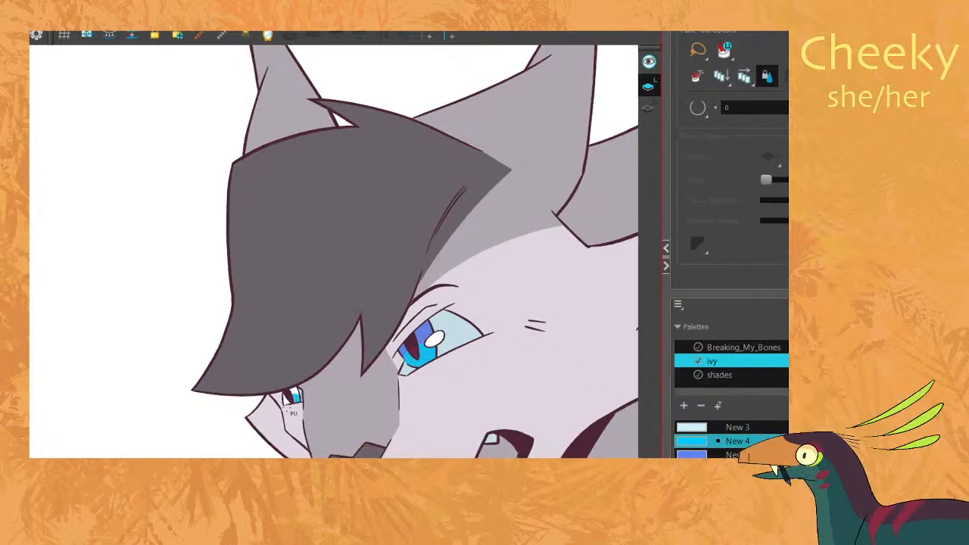
{"action": "left_click", "coordinate": [731, 454]}
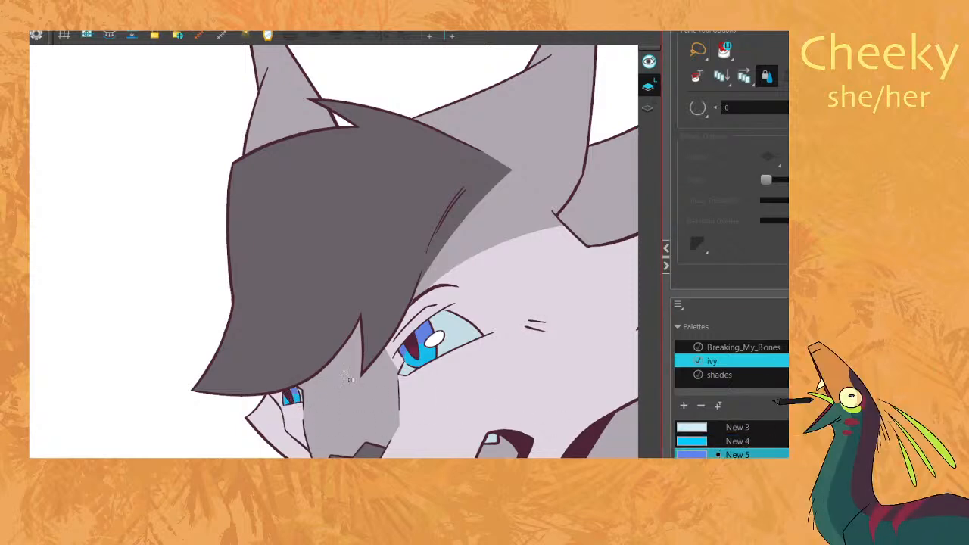
Try to fill the wide-mouthed drawing's eye highlight with New 6.
{"action": "scroll", "coordinate": [413, 202], "scroll_direction": "down", "scroll_amount": 3}
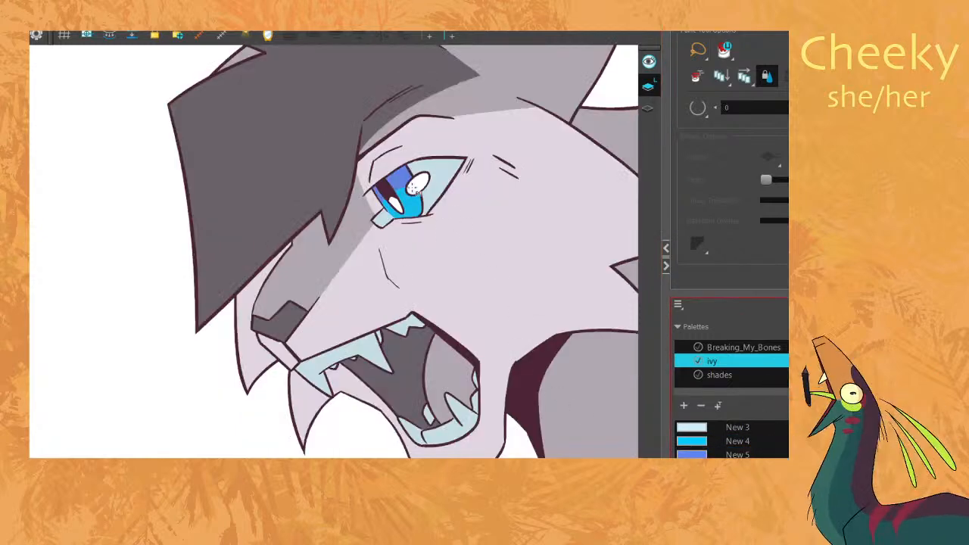
{"action": "scroll", "coordinate": [463, 161], "scroll_direction": "down", "scroll_amount": 3}
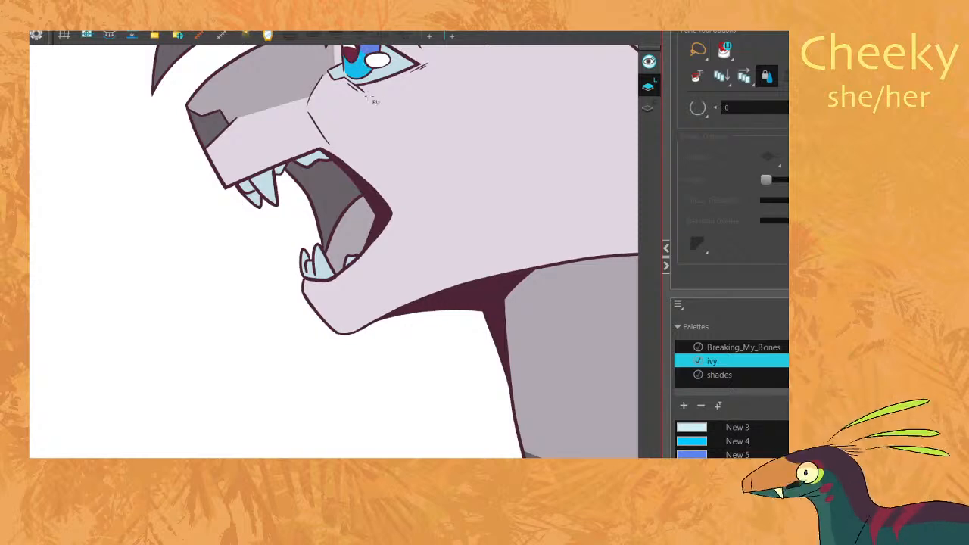
{"action": "left_click_drag", "start_coordinate": [395, 129], "coordinate": [408, 203]}
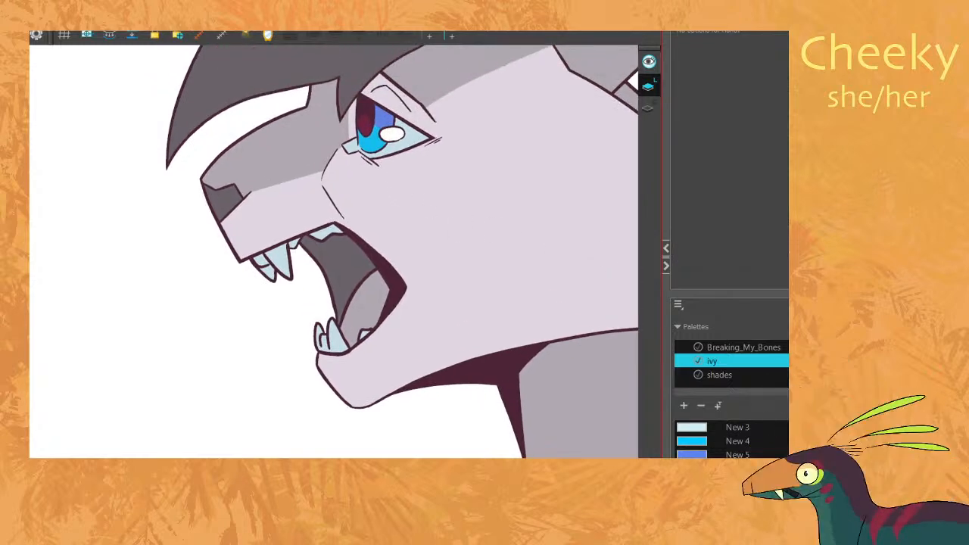
{"action": "left_click", "coordinate": [704, 468]}
{"action": "key", "text": "alt+i"}
{"action": "left_click_drag", "start_coordinate": [386, 154], "coordinate": [434, 110]}
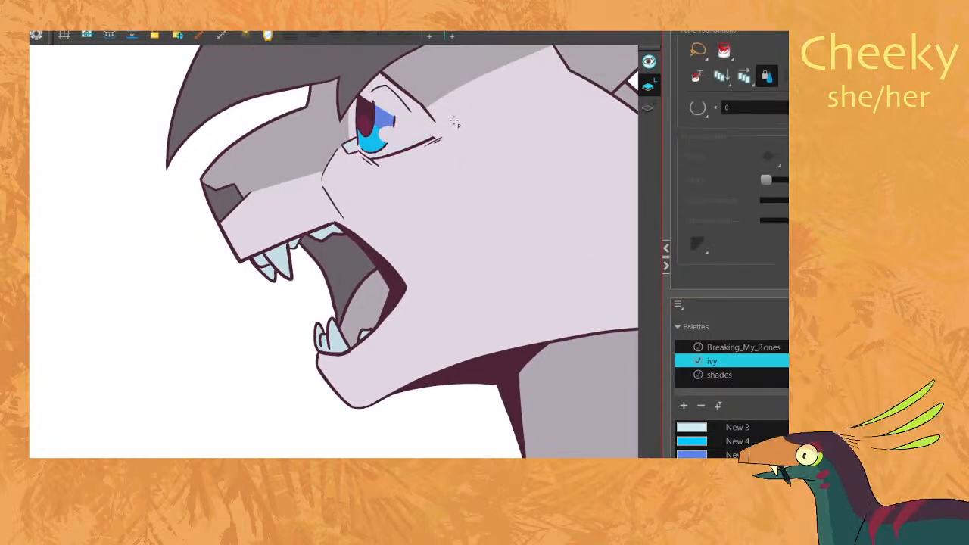
{"action": "key", "text": "ctrl+z"}
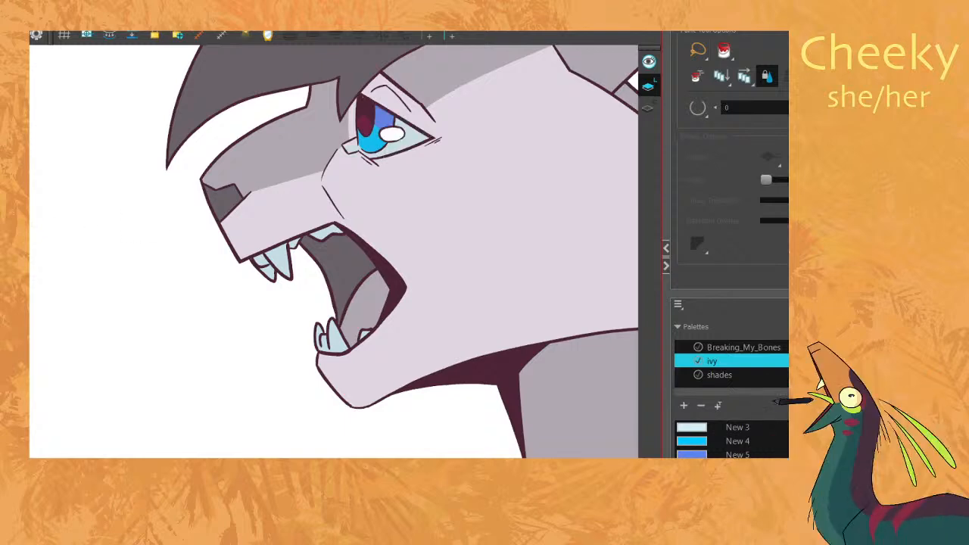
Limit the Paint tool to unpainted areas and fill the near eye's highlight with New 6 on the snarling and closed-mouth drawings.
{"action": "left_click", "coordinate": [15, 200]}
{"action": "left_click", "coordinate": [47, 228]}
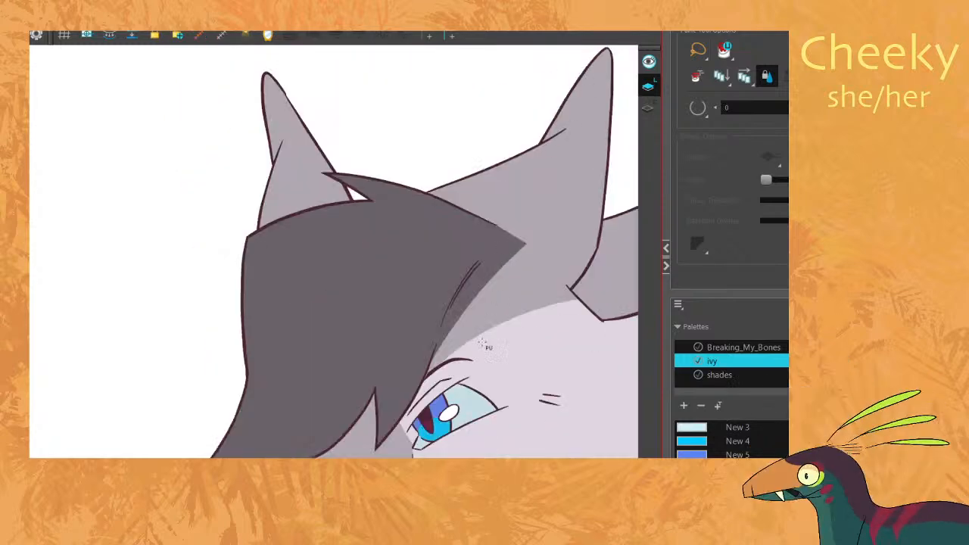
{"action": "left_click_drag", "start_coordinate": [442, 428], "coordinate": [463, 412]}
{"action": "key", "text": "g"}
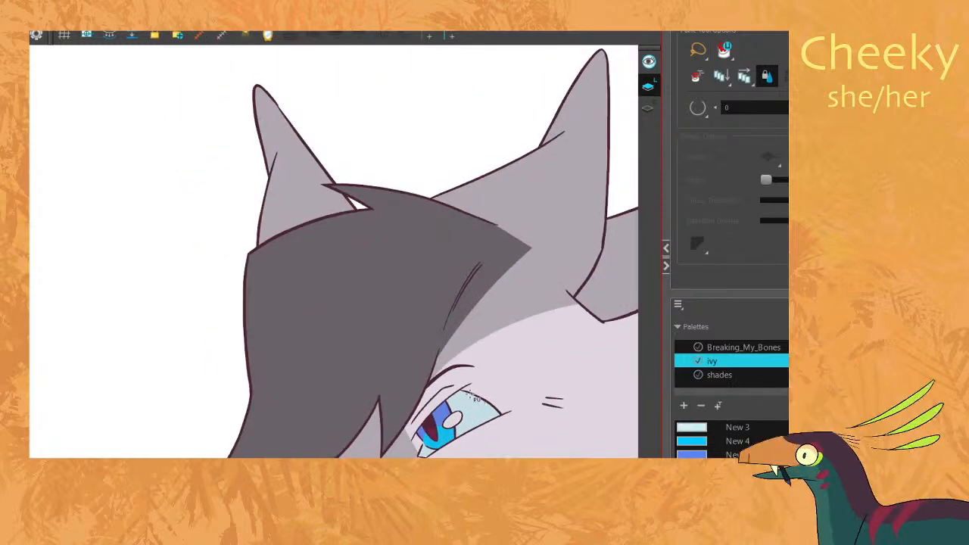
{"action": "key", "text": "g"}
{"action": "left_click_drag", "start_coordinate": [388, 324], "coordinate": [402, 305]}
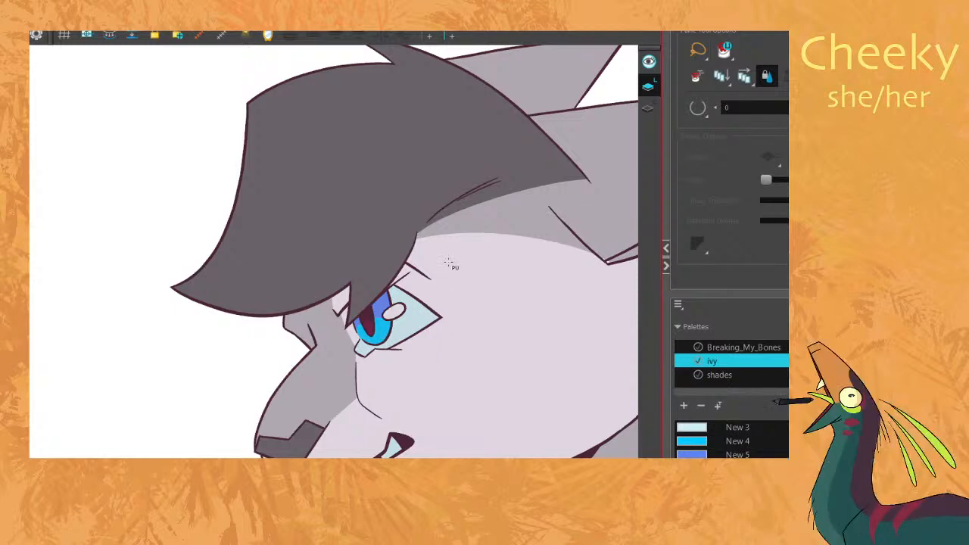
Show the timeline below the drawing and scrub to frame 30.
{"action": "key", "text": "space"}
{"action": "scroll", "coordinate": [421, 209], "scroll_direction": "down", "scroll_amount": 4}
{"action": "scroll", "coordinate": [384, 205], "scroll_direction": "down", "scroll_amount": 2}
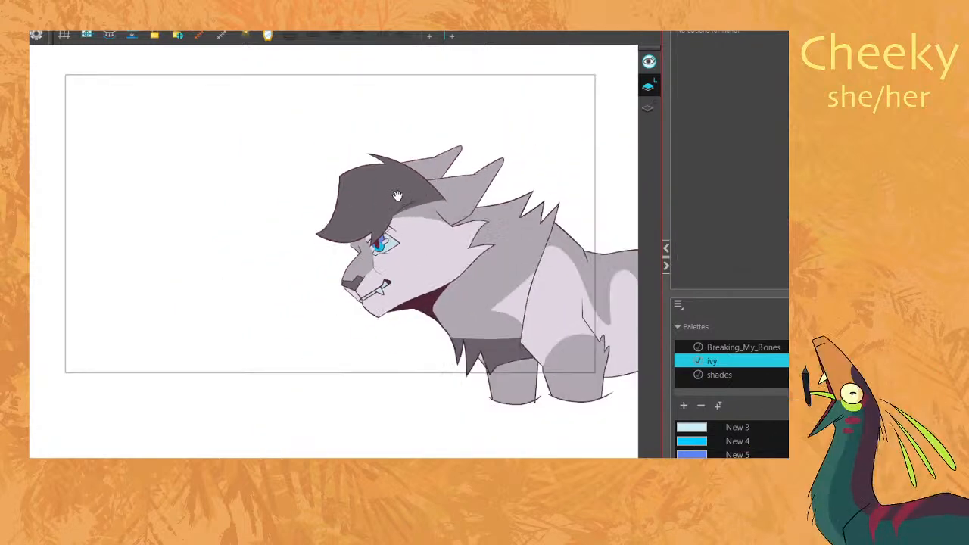
{"action": "left_click_drag", "start_coordinate": [397, 198], "coordinate": [377, 198]}
{"action": "left_click", "coordinate": [505, 513]}
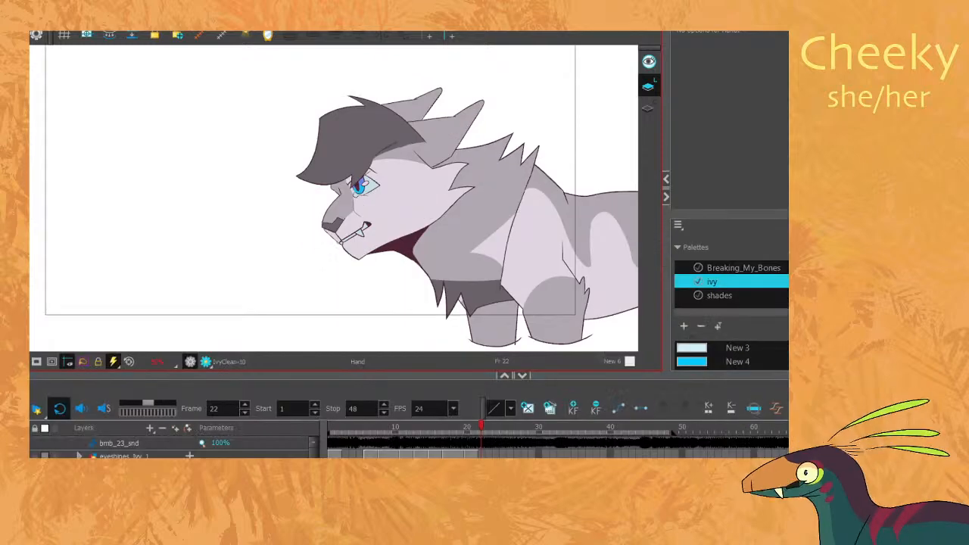
{"action": "mouse_move", "coordinate": [493, 429]}
{"action": "left_mouse_down"}
{"action": "mouse_move", "coordinate": [553, 415]}
{"action": "mouse_move", "coordinate": [539, 421]}
{"action": "left_mouse_up"}
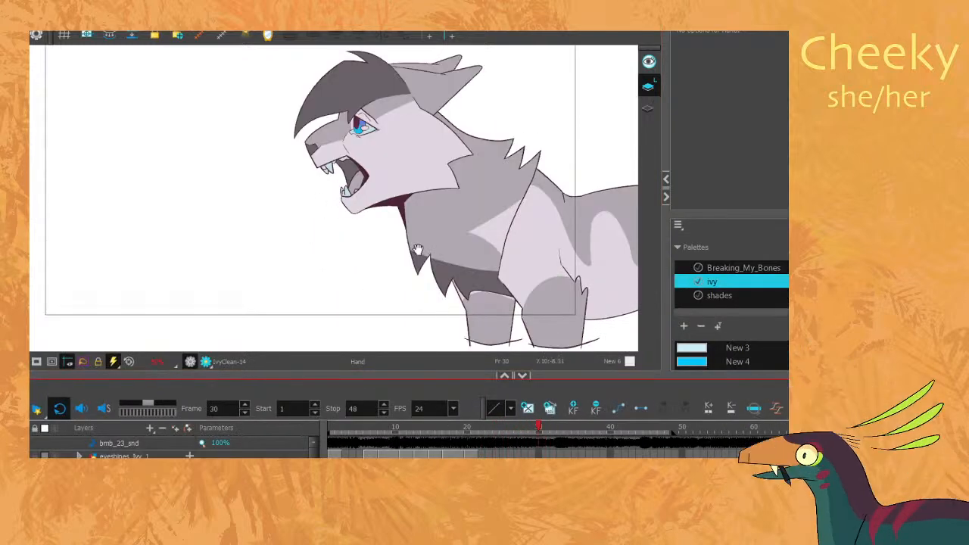
Examine the coloured drawings around frames 30 and 29 up close for areas left unfilled.
{"action": "scroll", "coordinate": [375, 102], "scroll_direction": "up", "scroll_amount": 2}
{"action": "scroll", "coordinate": [366, 183], "scroll_direction": "up", "scroll_amount": 1}
{"action": "left_click_drag", "start_coordinate": [322, 221], "coordinate": [342, 111]}
{"action": "scroll", "coordinate": [340, 174], "scroll_direction": "down", "scroll_amount": 1}
{"action": "scroll", "coordinate": [342, 112], "scroll_direction": "down", "scroll_amount": 1}
{"action": "left_click", "coordinate": [530, 428]}
{"action": "scroll", "coordinate": [416, 211], "scroll_direction": "up", "scroll_amount": 2}
{"action": "left_click_drag", "start_coordinate": [389, 189], "coordinate": [476, 51]}
{"action": "scroll", "coordinate": [496, 295], "scroll_direction": "down", "scroll_amount": 3}
{"action": "left_click_drag", "start_coordinate": [496, 295], "coordinate": [204, 136]}
Fill the small white gap beside the elbow fur tufts on frame 29 with New 0.
{"action": "scroll", "coordinate": [303, 155], "scroll_direction": "up", "scroll_amount": 2}
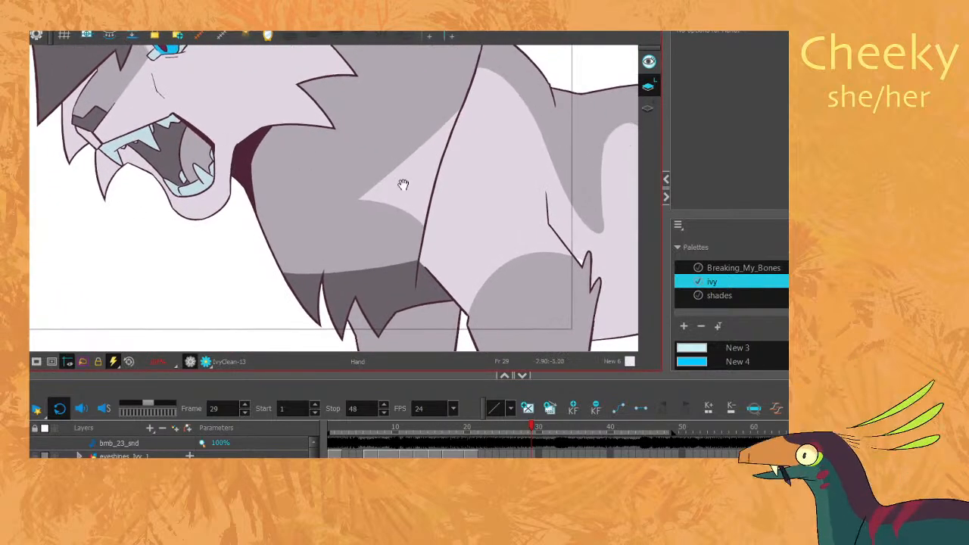
{"action": "scroll", "coordinate": [558, 253], "scroll_direction": "up", "scroll_amount": 3}
{"action": "scroll", "coordinate": [735, 355], "scroll_direction": "up", "scroll_amount": 2}
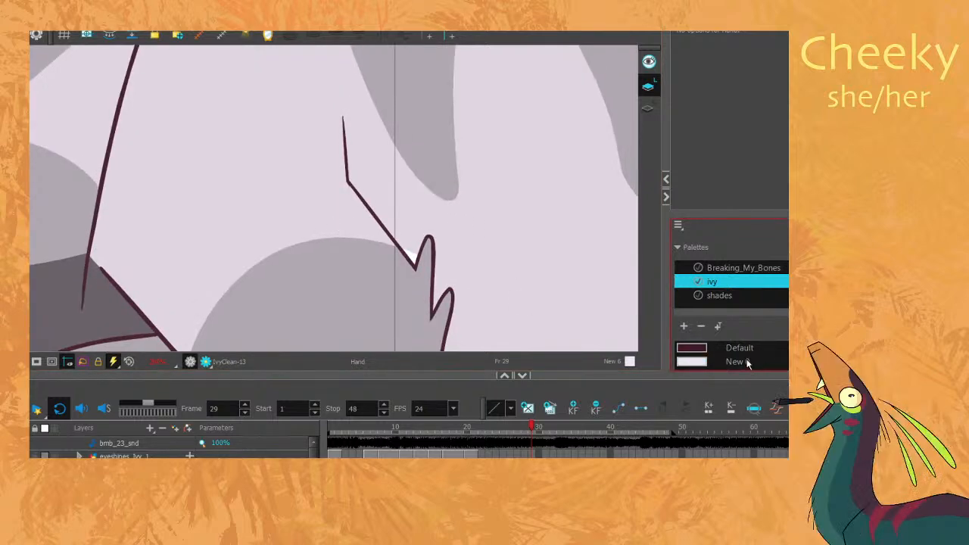
{"action": "left_click", "coordinate": [737, 361]}
{"action": "key", "text": "alt+i"}
{"action": "left_click", "coordinate": [420, 263]}
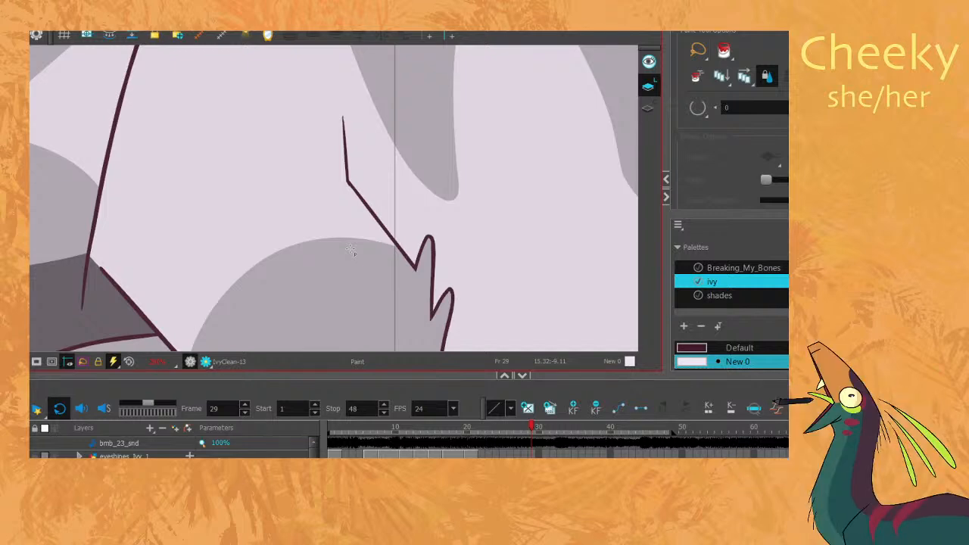
Examine the coloured drawings from frame 28 back past frame 22 for unfilled gaps, especially around the elbow fur tufts and the face.
{"action": "scroll", "coordinate": [350, 248], "scroll_direction": "down", "scroll_amount": 4}
{"action": "key", "text": "comma"}
{"action": "scroll", "coordinate": [328, 224], "scroll_direction": "up", "scroll_amount": 4}
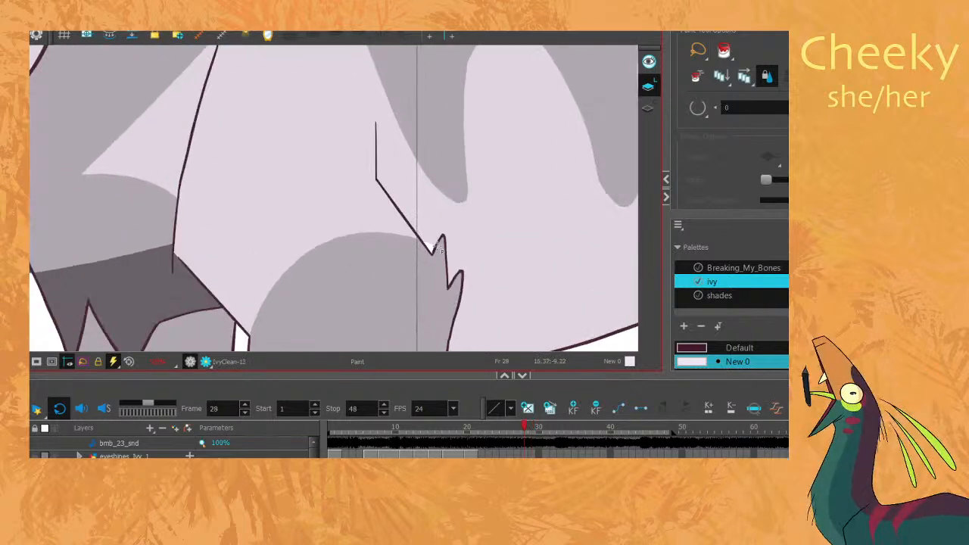
{"action": "scroll", "coordinate": [342, 199], "scroll_direction": "down", "scroll_amount": 4}
{"action": "scroll", "coordinate": [91, 158], "scroll_direction": "up", "scroll_amount": 4}
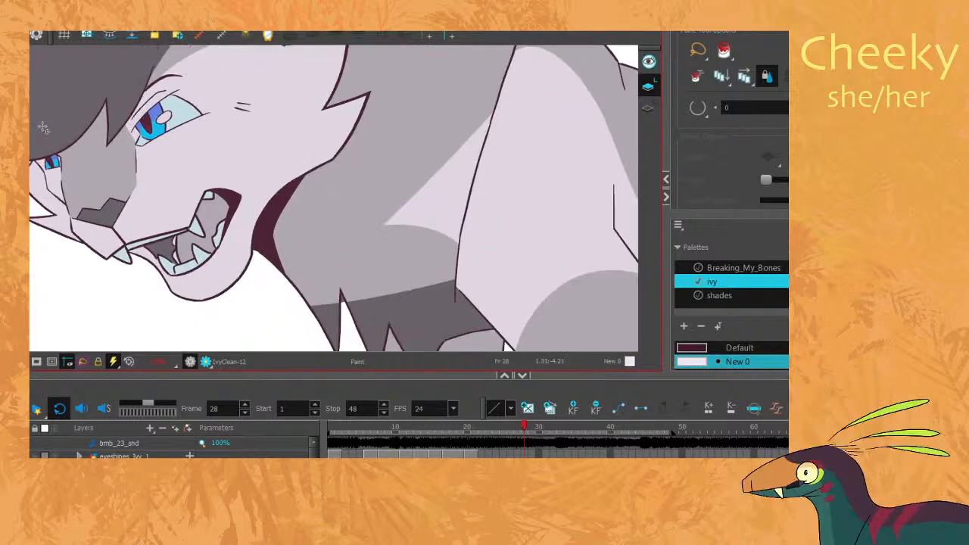
{"action": "scroll", "coordinate": [137, 161], "scroll_direction": "down", "scroll_amount": 5}
{"action": "key", "text": "comma"}
{"action": "key", "text": "comma"}
{"action": "key", "text": "comma"}
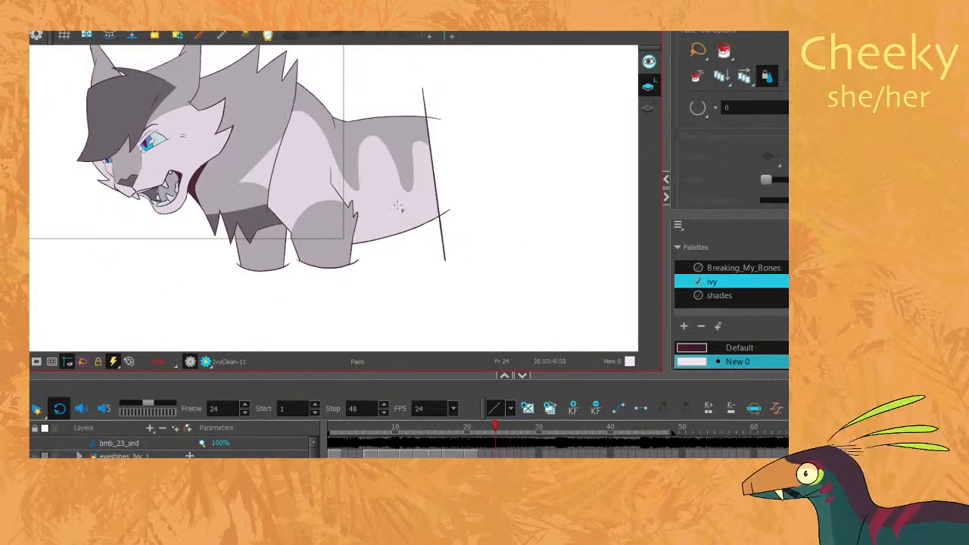
{"action": "scroll", "coordinate": [318, 214], "scroll_direction": "up", "scroll_amount": 4}
{"action": "scroll", "coordinate": [252, 212], "scroll_direction": "down", "scroll_amount": 4}
{"action": "key", "text": "comma"}
{"action": "key", "text": "comma"}
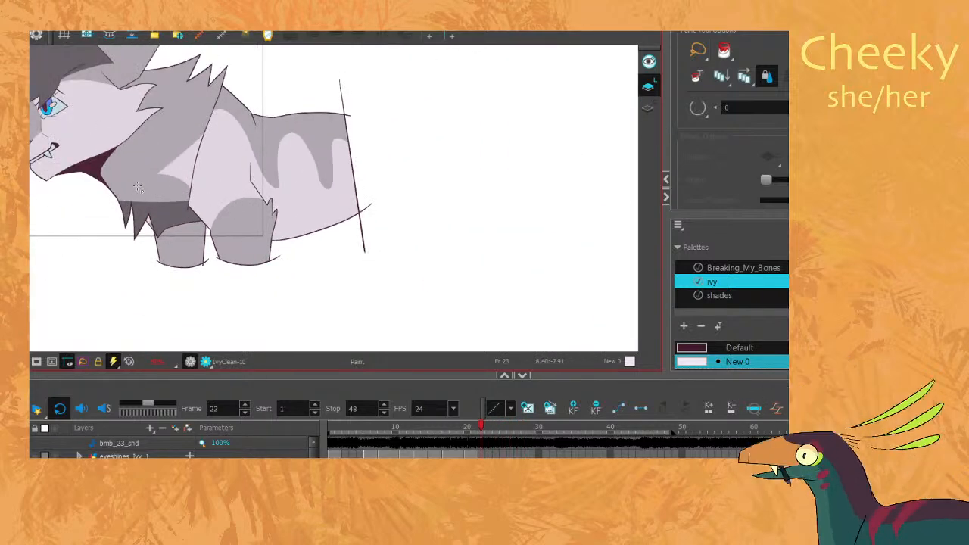
{"action": "key", "text": "comma"}
{"action": "key", "text": "comma"}
Scrub forward to frame 28 and review the whole coloured cat against the camera frame.
{"action": "key", "text": "space"}
{"action": "mouse_move", "coordinate": [203, 246]}
{"action": "left_mouse_down"}
{"action": "mouse_move", "coordinate": [402, 306]}
{"action": "mouse_move", "coordinate": [422, 329]}
{"action": "left_mouse_up"}
{"action": "left_click_drag", "start_coordinate": [469, 428], "coordinate": [524, 426]}
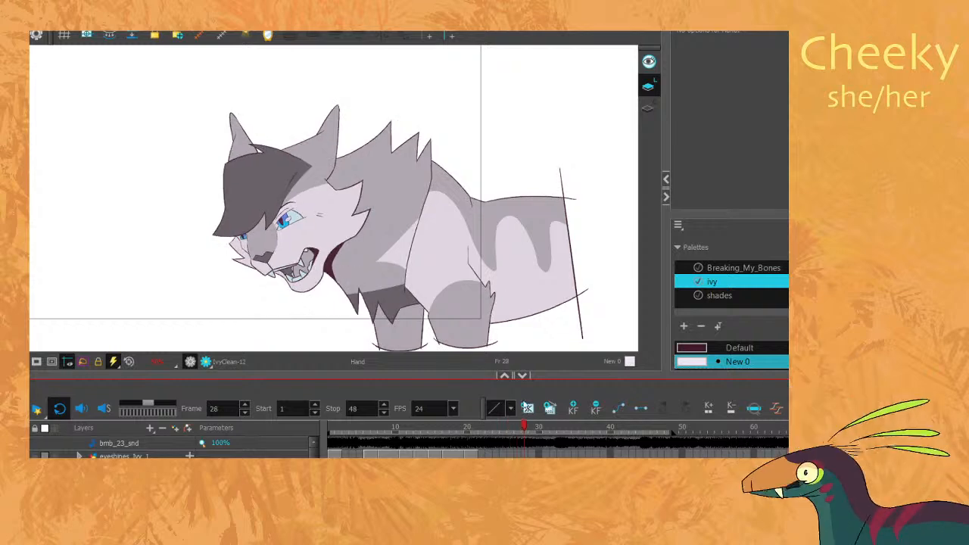
{"action": "mouse_move", "coordinate": [208, 180]}
{"action": "left_mouse_down"}
{"action": "mouse_move", "coordinate": [295, 193]}
{"action": "mouse_move", "coordinate": [260, 210]}
{"action": "left_mouse_up"}
{"action": "scroll", "coordinate": [295, 193], "scroll_direction": "down", "scroll_amount": 2}
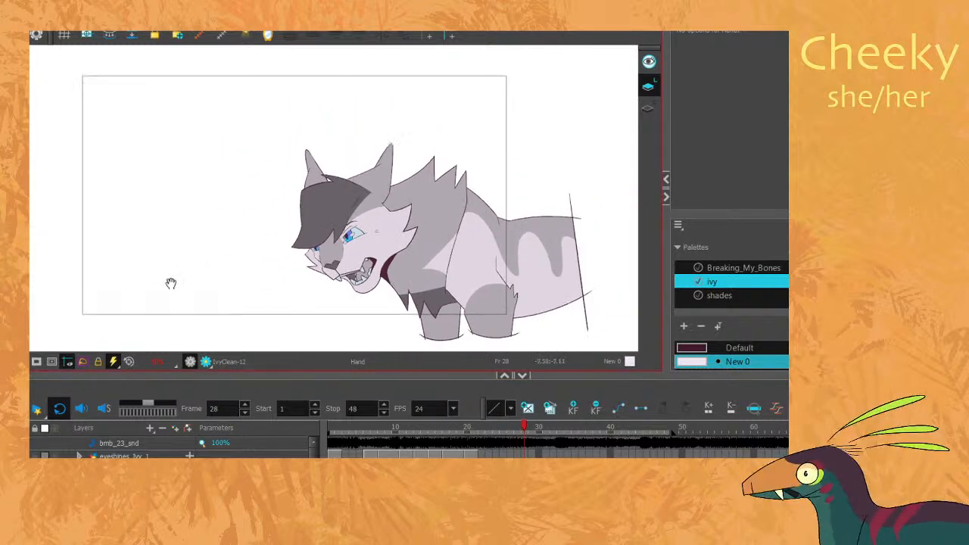
{"action": "left_click", "coordinate": [35, 409]}
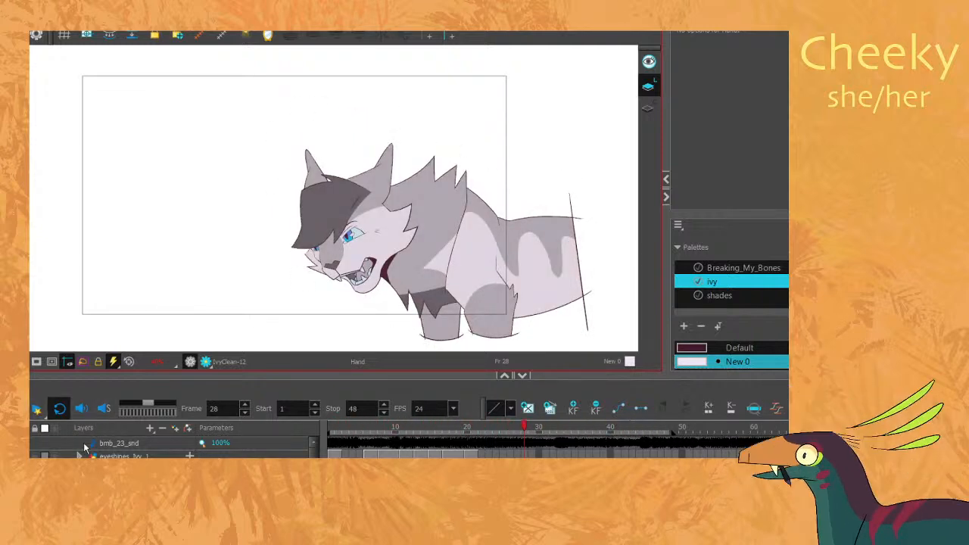
Select the empty IvyShades cell at frame 22 and choose the Default colour of the shades palette.
{"action": "scroll", "coordinate": [149, 446], "scroll_direction": "down", "scroll_amount": 1}
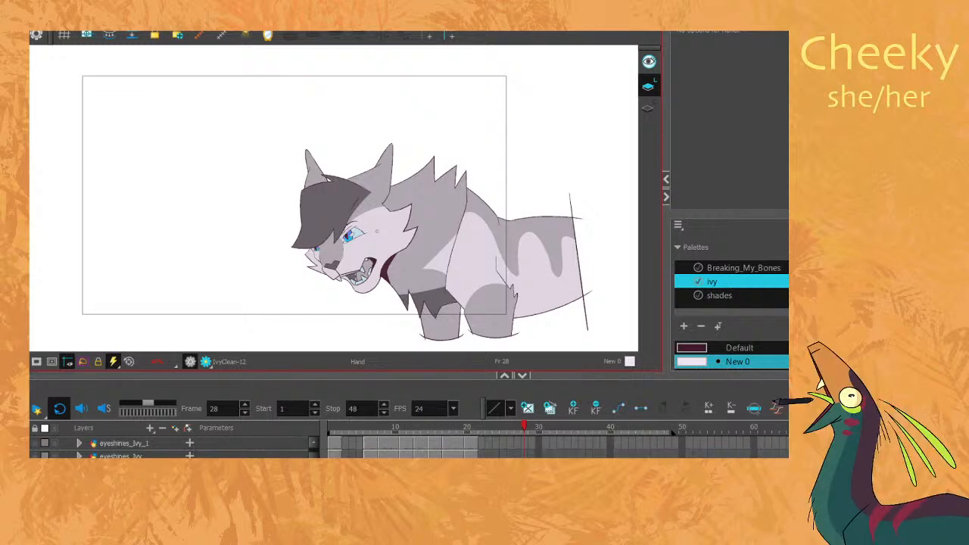
{"action": "left_click", "coordinate": [125, 485]}
{"action": "left_click", "coordinate": [490, 430]}
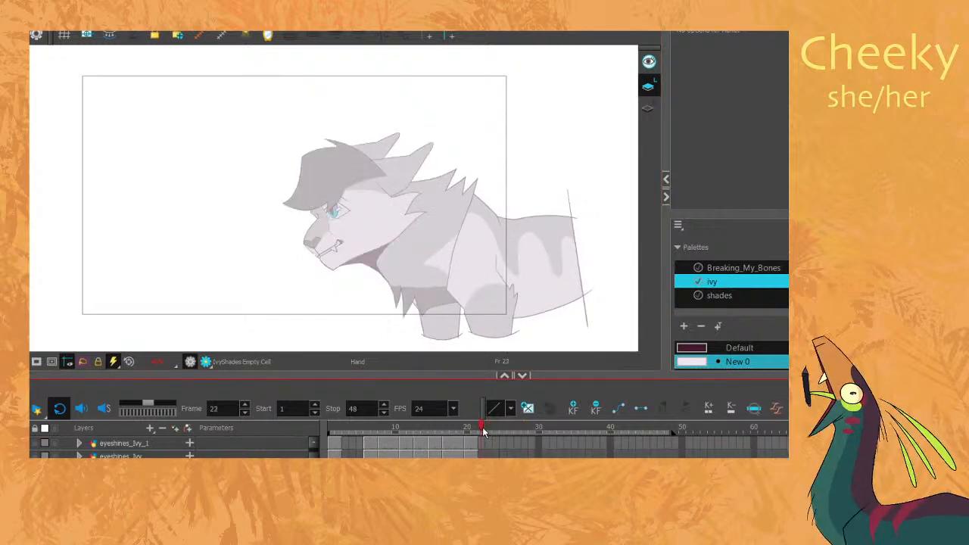
{"action": "left_click", "coordinate": [705, 298]}
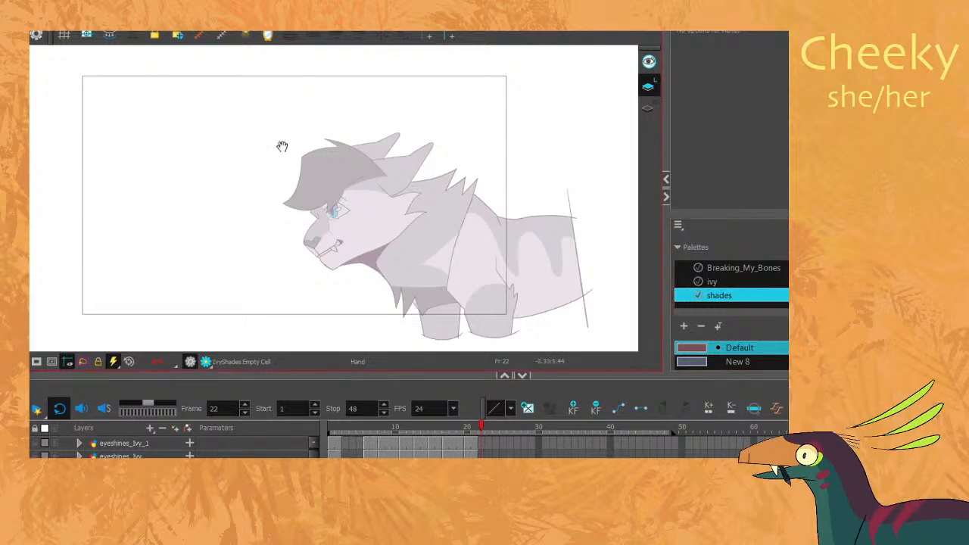
{"action": "key", "text": "comma"}
{"action": "key", "text": "period"}
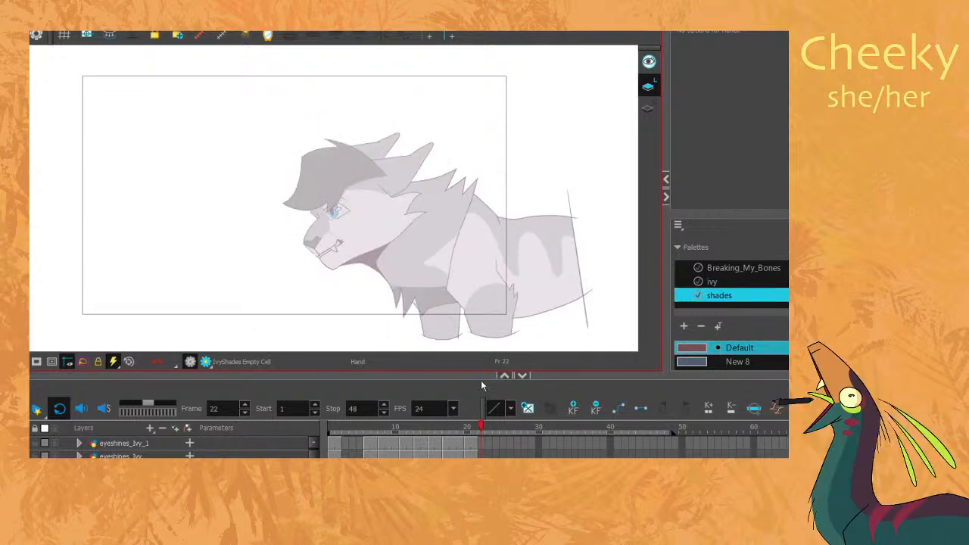
Outline the shadow edge across the nose on frame 22 of the IvyShades layer with the 10-size solid brush and Default shade colour.
{"action": "left_click", "coordinate": [523, 376]}
{"action": "scroll", "coordinate": [292, 262], "scroll_direction": "up", "scroll_amount": 5}
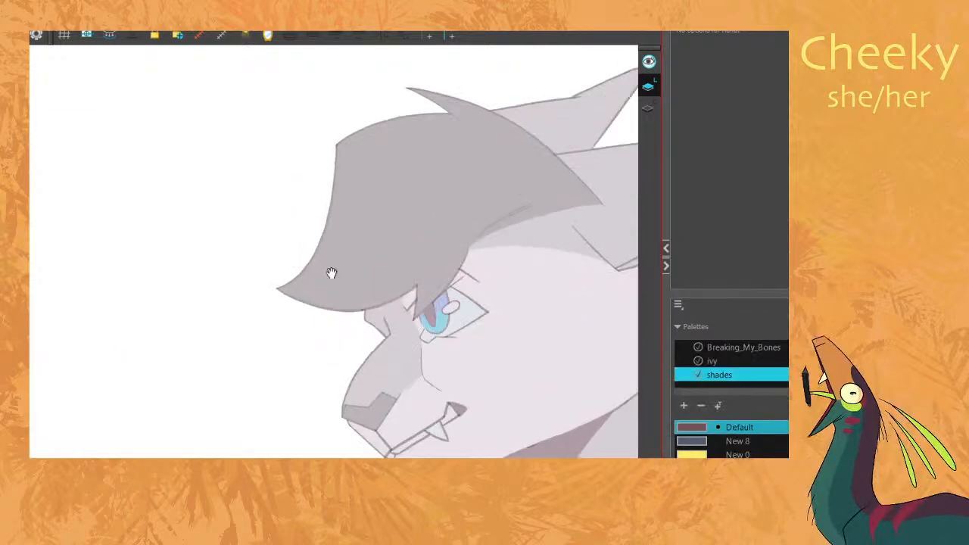
{"action": "left_click_drag", "start_coordinate": [498, 377], "coordinate": [340, 299]}
{"action": "scroll", "coordinate": [288, 301], "scroll_direction": "up", "scroll_amount": 1}
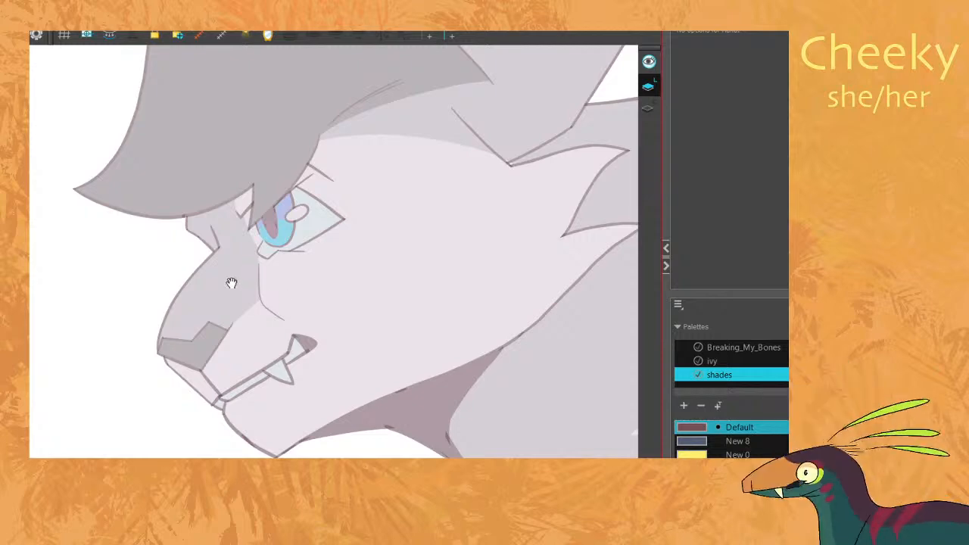
{"action": "key", "text": "alt+b"}
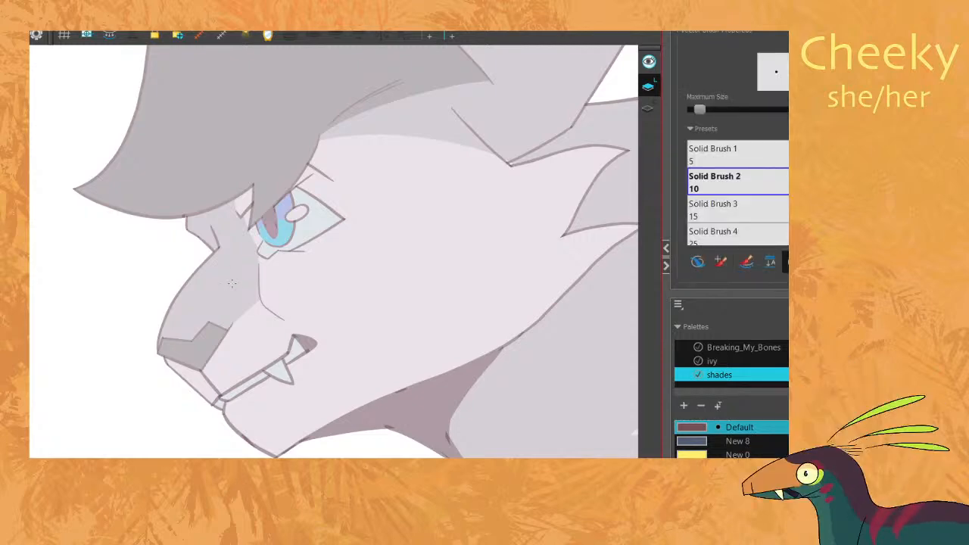
{"action": "key", "text": "comma"}
{"action": "key", "text": "period"}
{"action": "key", "text": "comma"}
{"action": "key", "text": "period"}
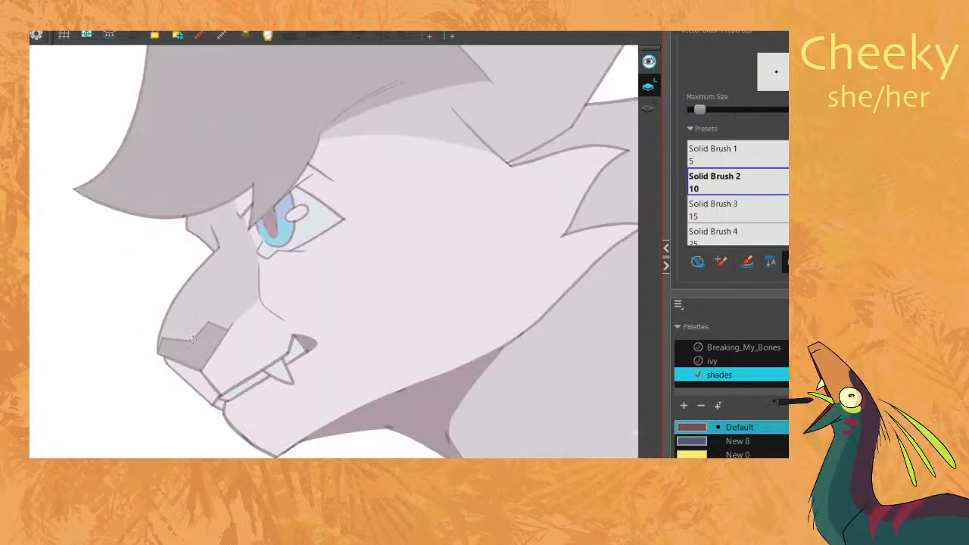
{"action": "key", "text": "comma"}
{"action": "key", "text": "period"}
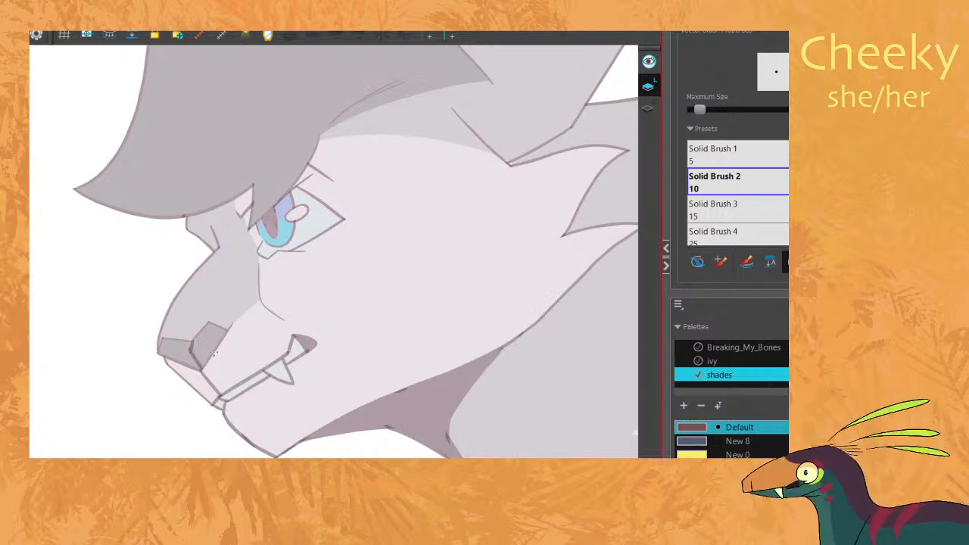
{"action": "key", "text": "comma"}
{"action": "key", "text": "period"}
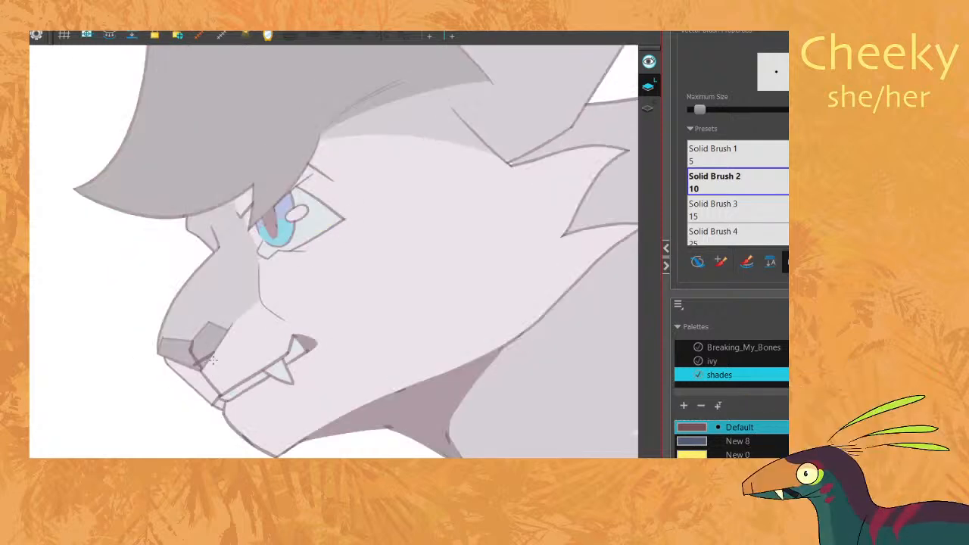
Extend the shadow outline down the muzzle and along the front of the mouth line, and fill the nose and lip shadow.
{"action": "key", "text": "comma"}
{"action": "key", "text": "period"}
{"action": "left_click_drag", "start_coordinate": [263, 370], "coordinate": [216, 386]}
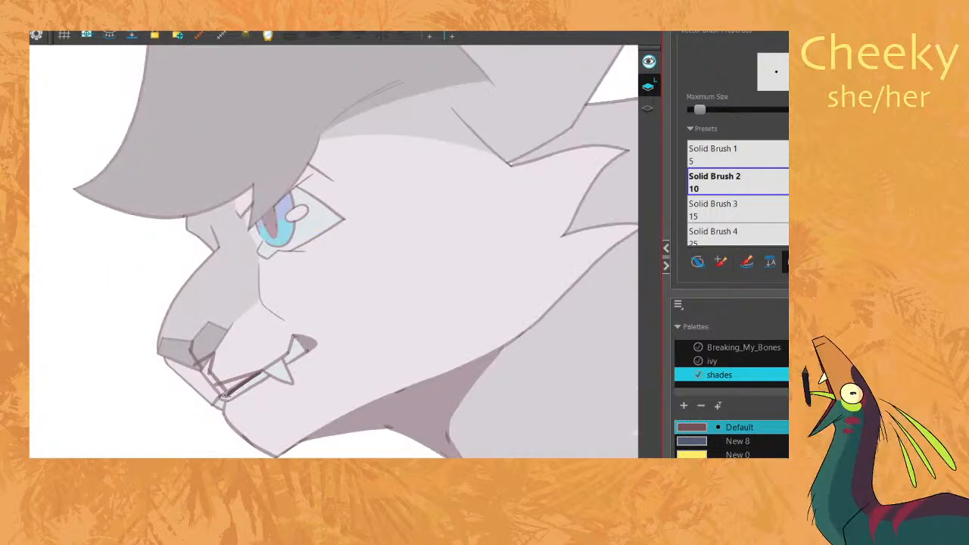
{"action": "mouse_move", "coordinate": [223, 404]}
{"action": "left_mouse_down"}
{"action": "mouse_move", "coordinate": [183, 420]}
{"action": "mouse_move", "coordinate": [152, 355]}
{"action": "mouse_move", "coordinate": [190, 343]}
{"action": "mouse_move", "coordinate": [220, 394]}
{"action": "left_mouse_up"}
{"action": "key", "text": "alt+i"}
{"action": "left_click", "coordinate": [203, 463]}
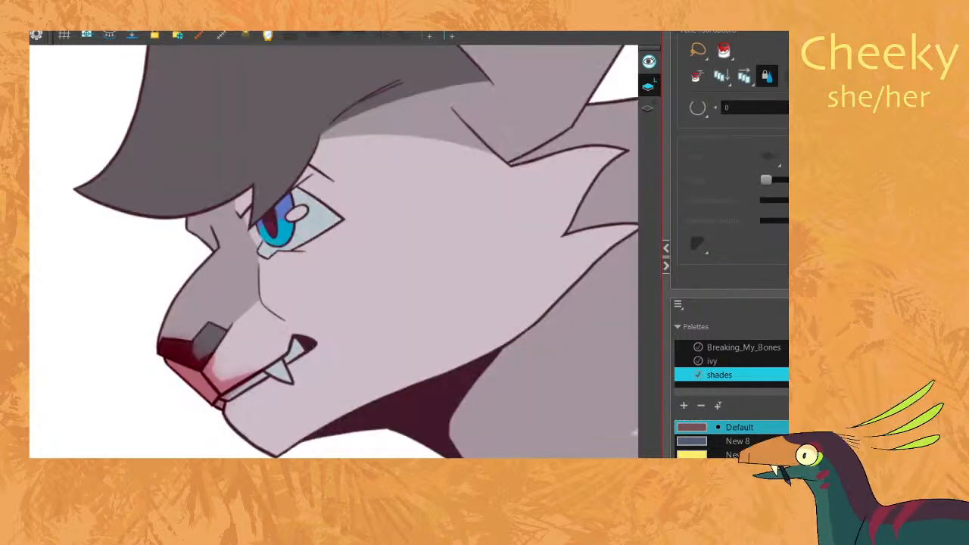
{"action": "key", "text": "."}
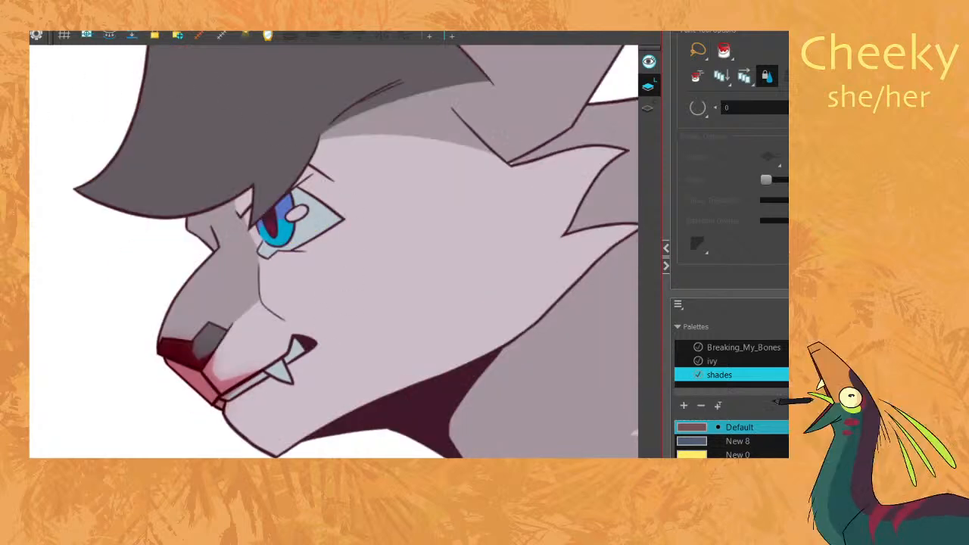
Draw the shadow edge from the nose up the bridge of the snout to the inner corner of the eye.
{"action": "key", "text": "alt+b"}
{"action": "key", "text": "."}
{"action": "mouse_move", "coordinate": [189, 343]}
{"action": "left_mouse_down"}
{"action": "mouse_move", "coordinate": [199, 303]}
{"action": "mouse_move", "coordinate": [239, 252]}
{"action": "left_mouse_up"}
{"action": "key", "text": "ctrl+z"}
{"action": "mouse_move", "coordinate": [189, 342]}
{"action": "left_mouse_down"}
{"action": "mouse_move", "coordinate": [218, 276]}
{"action": "mouse_move", "coordinate": [253, 247]}
{"action": "left_mouse_up"}
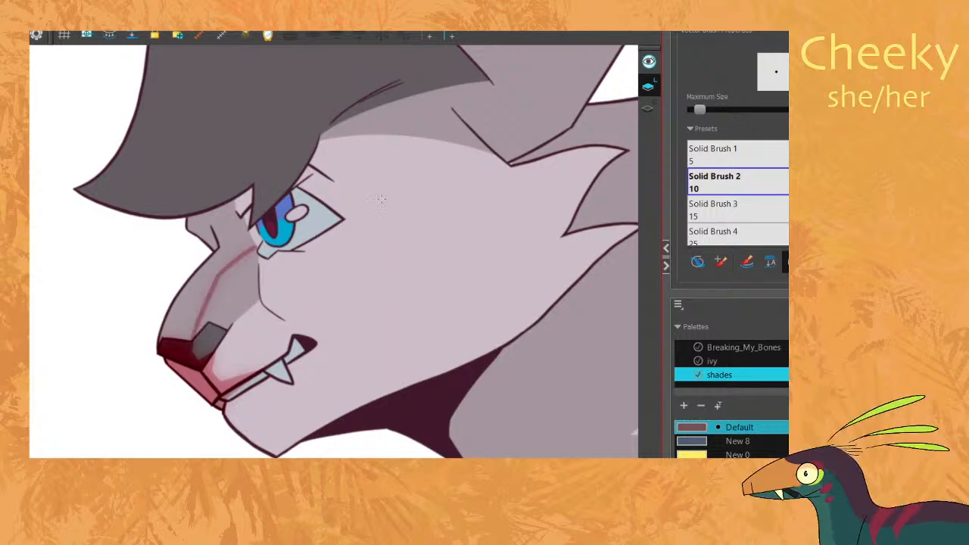
{"action": "key", "text": "."}
{"action": "left_click_drag", "start_coordinate": [237, 264], "coordinate": [257, 247]}
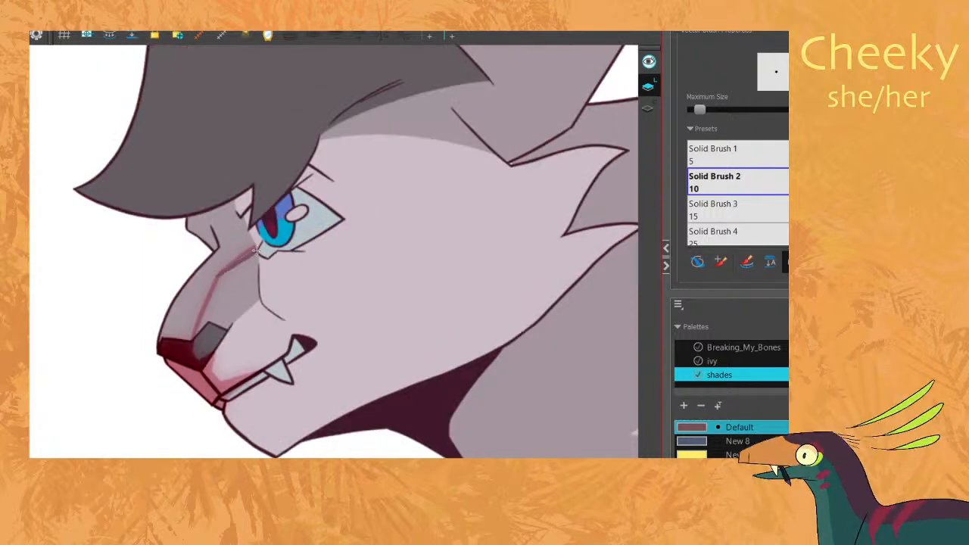
{"action": "key", "text": "."}
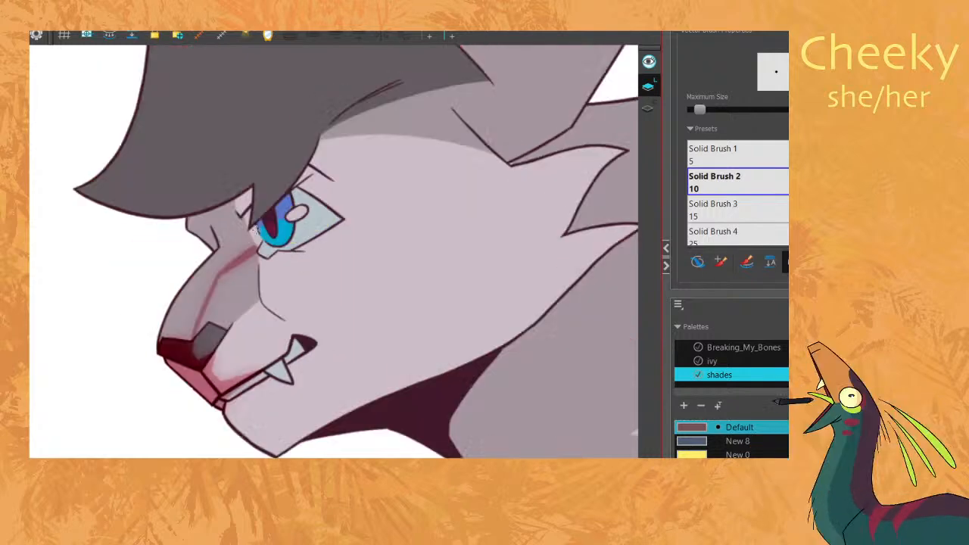
{"action": "key", "text": "."}
Outline a narrow shadow along the cheek crease beneath the inner corner of the eye.
{"action": "mouse_move", "coordinate": [255, 257]}
{"action": "left_mouse_down"}
{"action": "mouse_move", "coordinate": [261, 227]}
{"action": "mouse_move", "coordinate": [288, 322]}
{"action": "mouse_move", "coordinate": [262, 255]}
{"action": "left_mouse_up"}
{"action": "key", "text": "."}
{"action": "key", "text": "ctrl+z"}
{"action": "left_click_drag", "start_coordinate": [285, 319], "coordinate": [264, 256]}
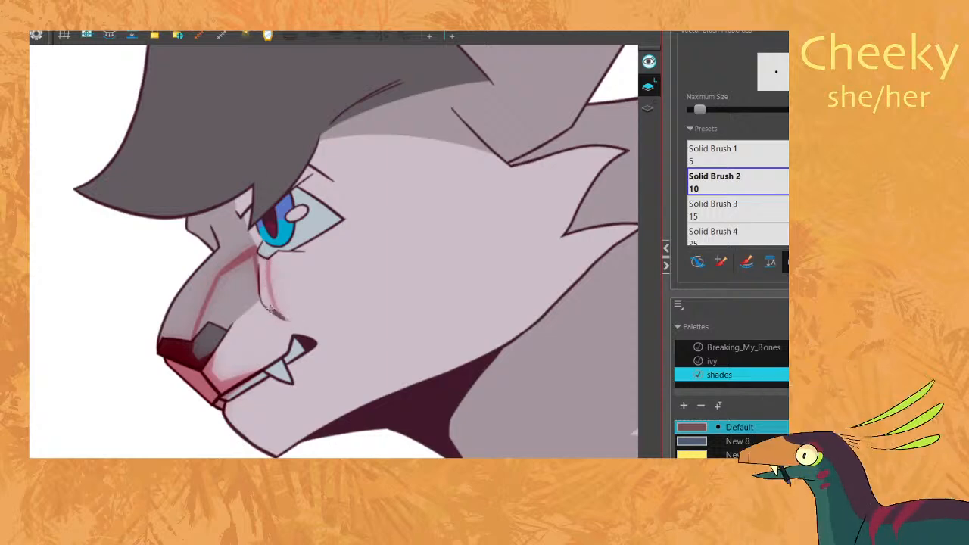
{"action": "left_click_drag", "start_coordinate": [261, 290], "coordinate": [257, 259]}
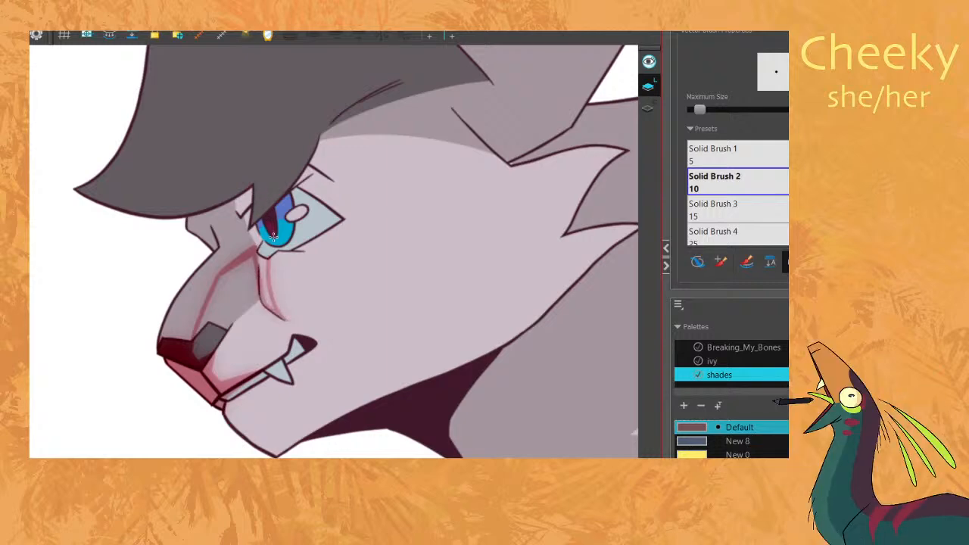
{"action": "key", "text": "."}
{"action": "left_click_drag", "start_coordinate": [279, 252], "coordinate": [267, 284]}
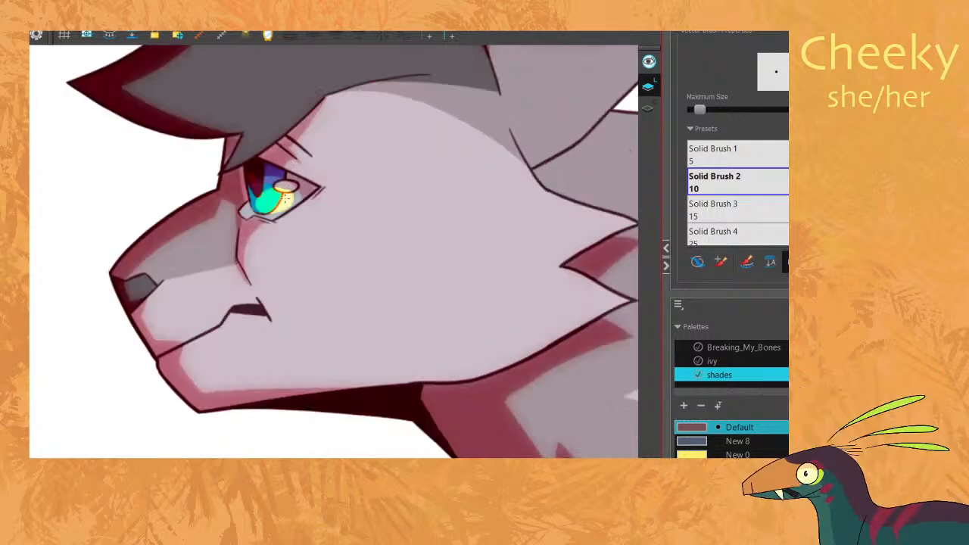
Outline the shadow across the white of the eye and just above the upper eyelid.
{"action": "key", "text": "."}
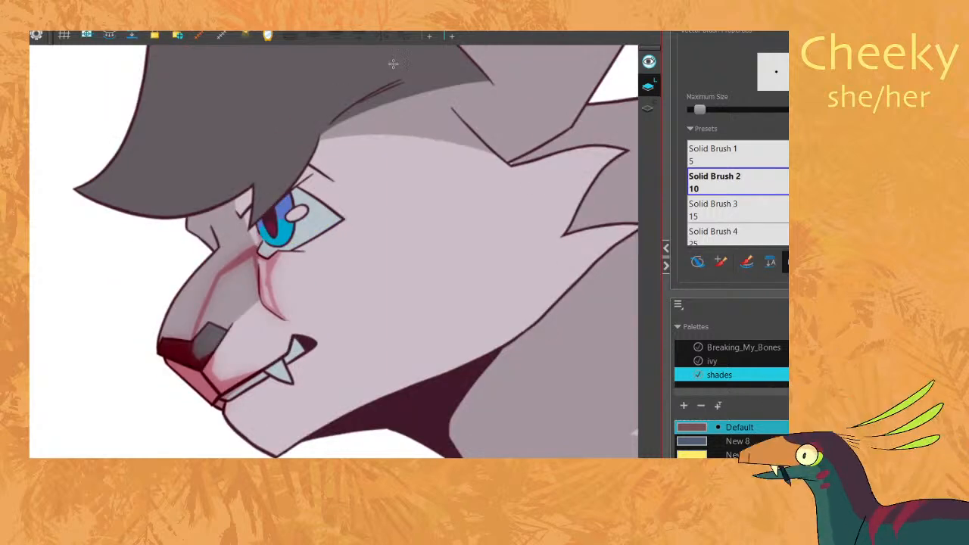
{"action": "key", "text": "."}
{"action": "mouse_move", "coordinate": [326, 227]}
{"action": "left_mouse_down"}
{"action": "mouse_move", "coordinate": [287, 209]}
{"action": "mouse_move", "coordinate": [263, 229]}
{"action": "left_mouse_up"}
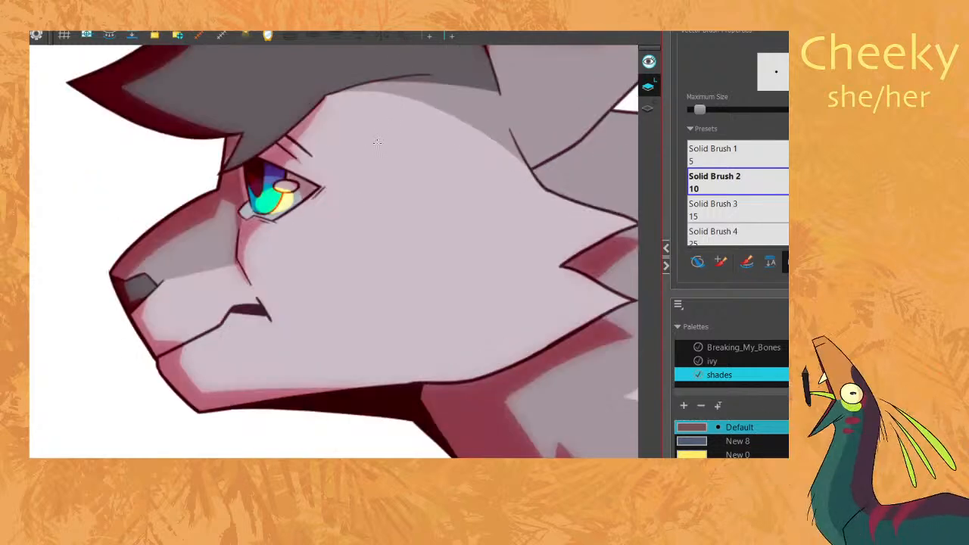
{"action": "key", "text": "."}
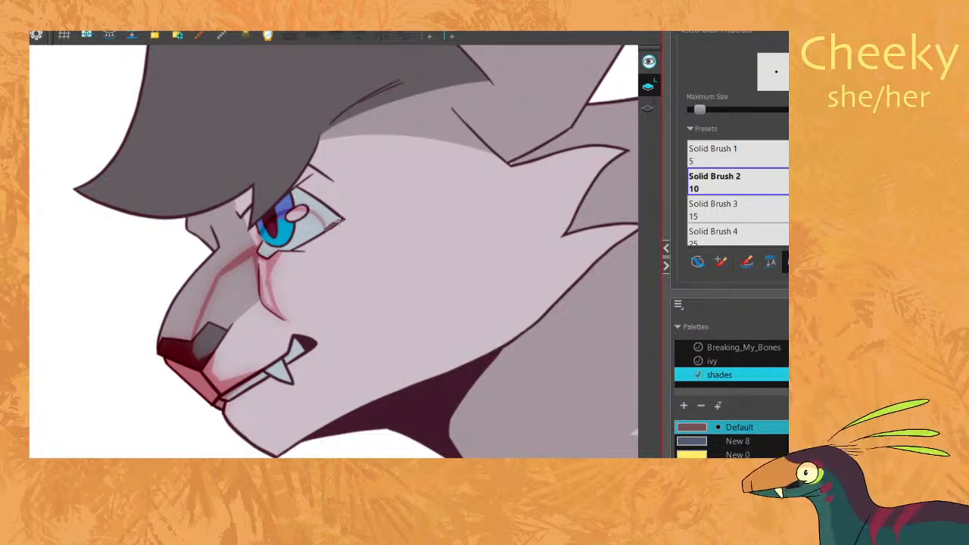
{"action": "key", "text": "."}
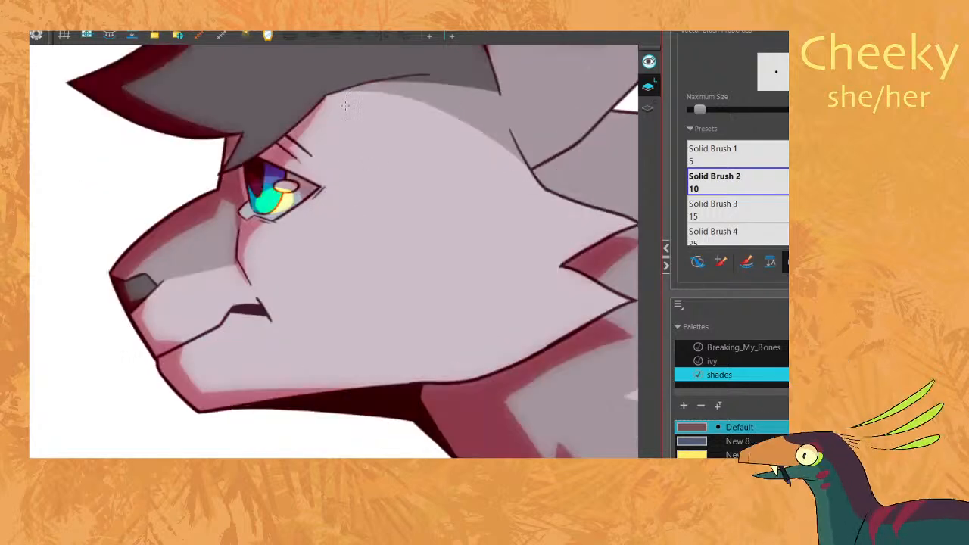
{"action": "key", "text": "."}
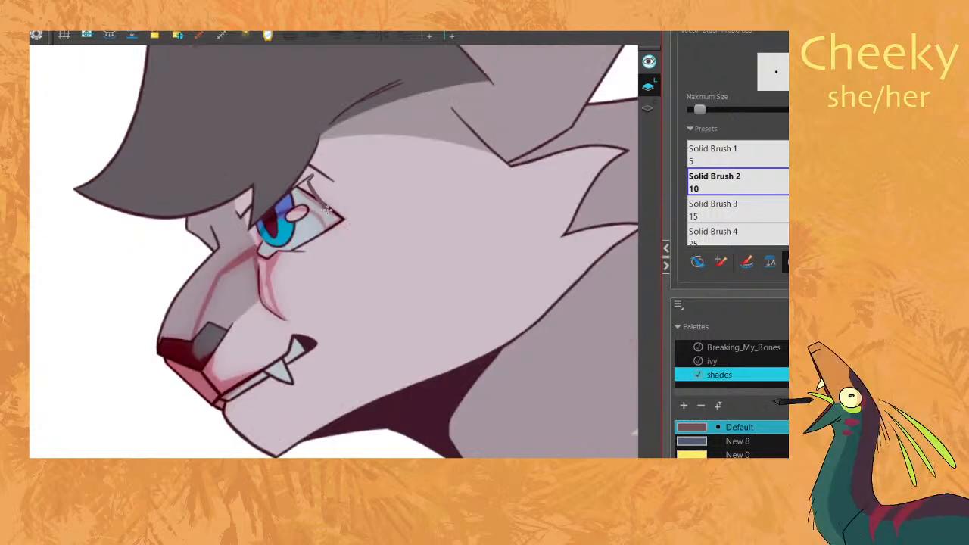
{"action": "key", "text": "."}
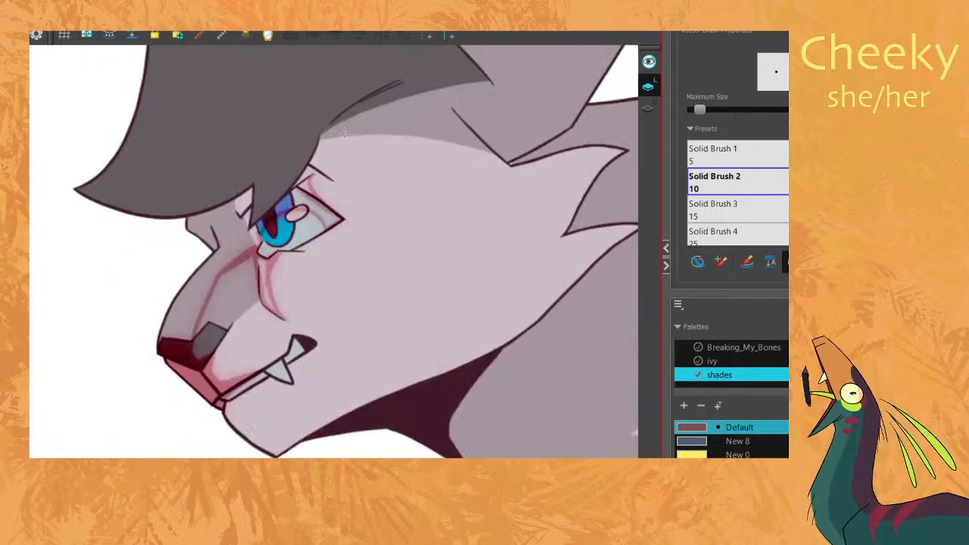
Outline the brow shadow beneath the hair fringe and close the gap between the fringe and the inner eye.
{"action": "left_click_drag", "start_coordinate": [331, 145], "coordinate": [310, 179]}
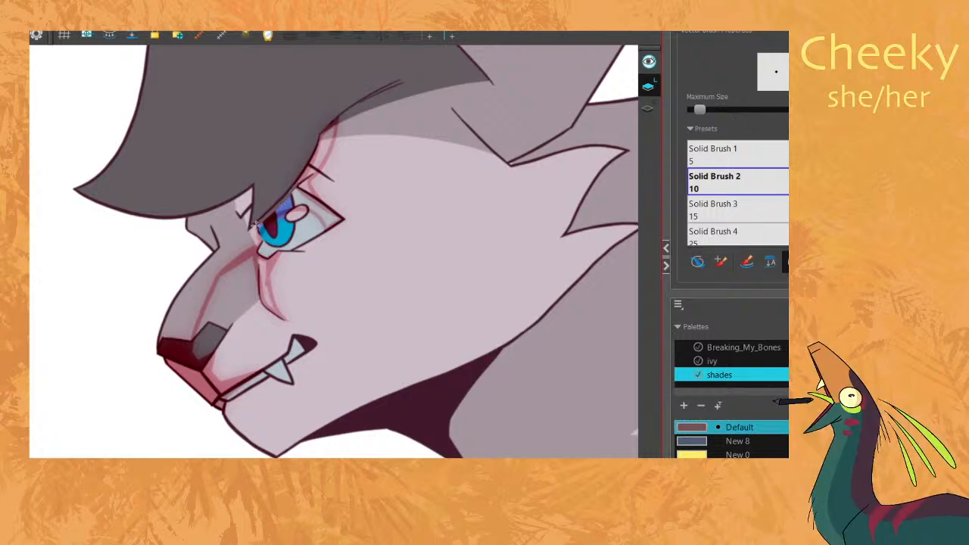
{"action": "left_click_drag", "start_coordinate": [257, 225], "coordinate": [250, 203]}
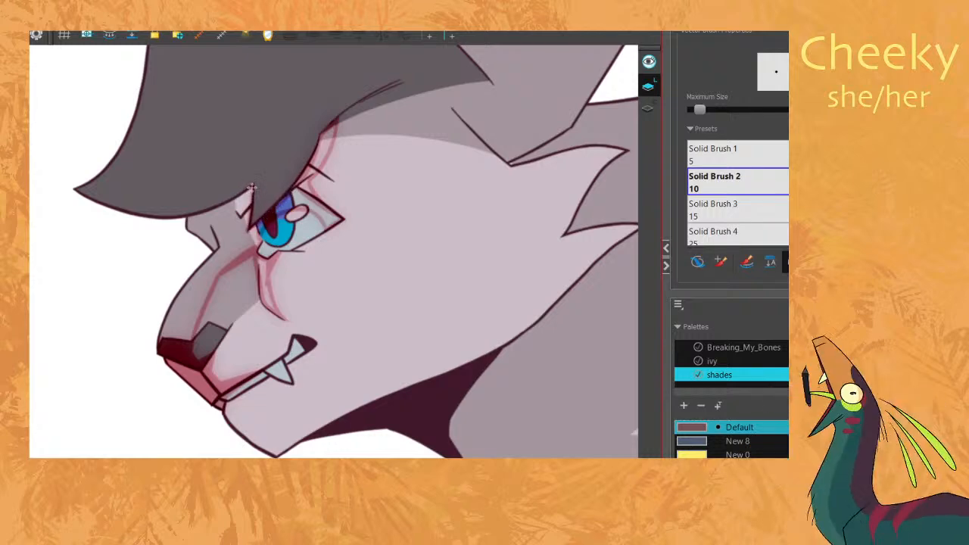
{"action": "mouse_move", "coordinate": [210, 211]}
{"action": "left_mouse_down"}
{"action": "mouse_move", "coordinate": [168, 233]}
{"action": "mouse_move", "coordinate": [141, 305]}
{"action": "mouse_move", "coordinate": [159, 356]}
{"action": "left_mouse_up"}
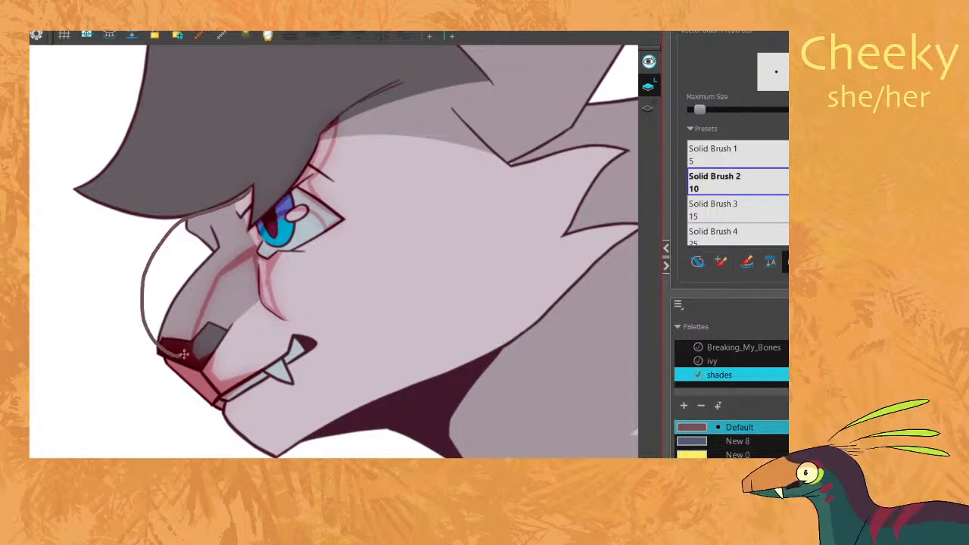
{"action": "key", "text": "ctrl+z"}
Fill the outlined shadow areas on the snout, eye, brow and cheek crease with the Default shade colour.
{"action": "key", "text": "alt+i"}
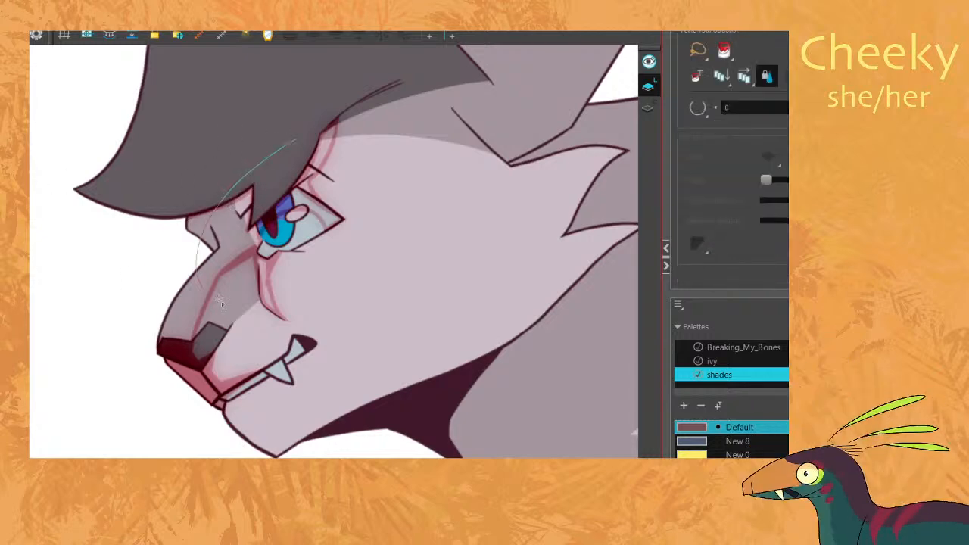
{"action": "left_click_drag", "start_coordinate": [302, 326], "coordinate": [279, 392]}
{"action": "key", "text": "space"}
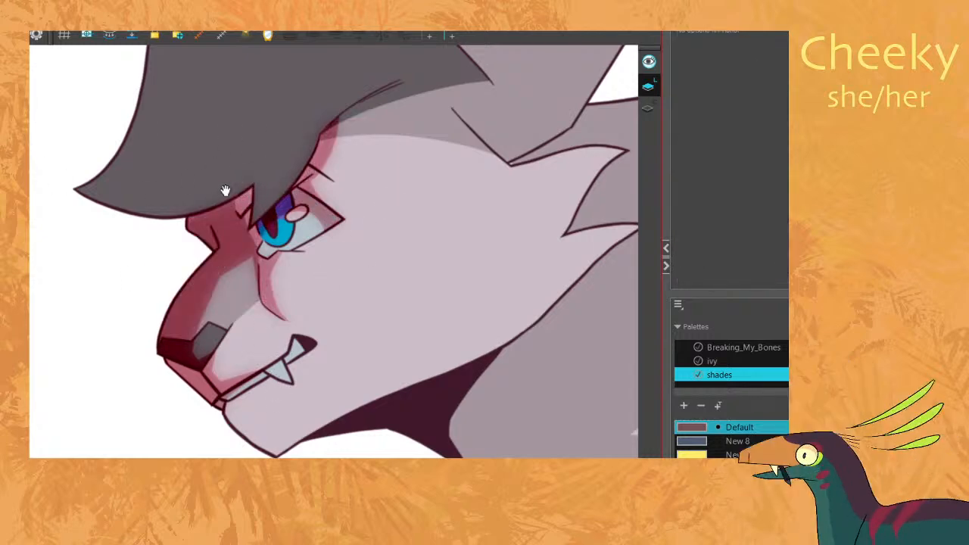
Outline a shadow along the front of the chin up to the mouth line and fill it with the Default shade colour.
{"action": "scroll", "coordinate": [225, 190], "scroll_direction": "down", "scroll_amount": 1}
{"action": "left_click_drag", "start_coordinate": [231, 200], "coordinate": [239, 213]}
{"action": "left_click_drag", "start_coordinate": [230, 99], "coordinate": [260, 132]}
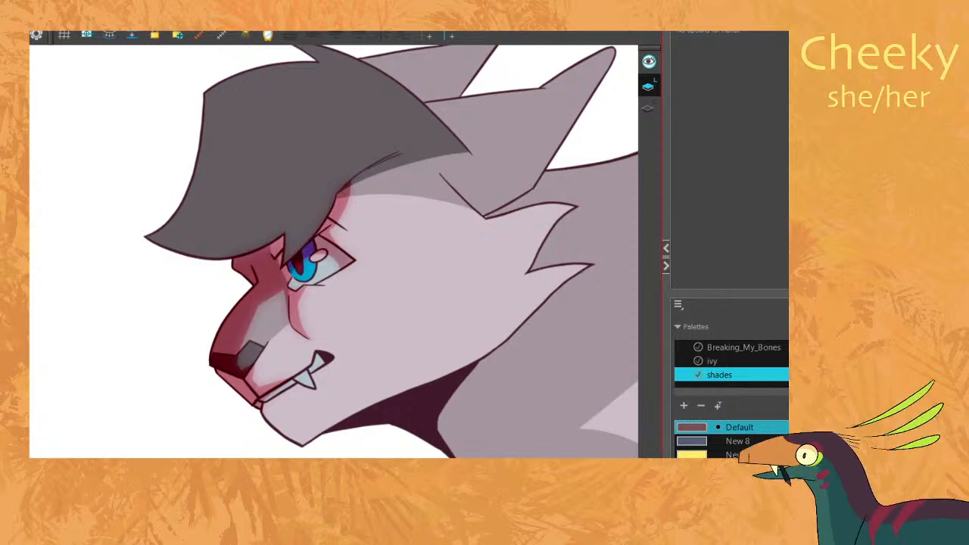
{"action": "mouse_move", "coordinate": [530, 283]}
{"action": "left_mouse_down"}
{"action": "mouse_move", "coordinate": [538, 309]}
{"action": "mouse_move", "coordinate": [522, 276]}
{"action": "left_mouse_up"}
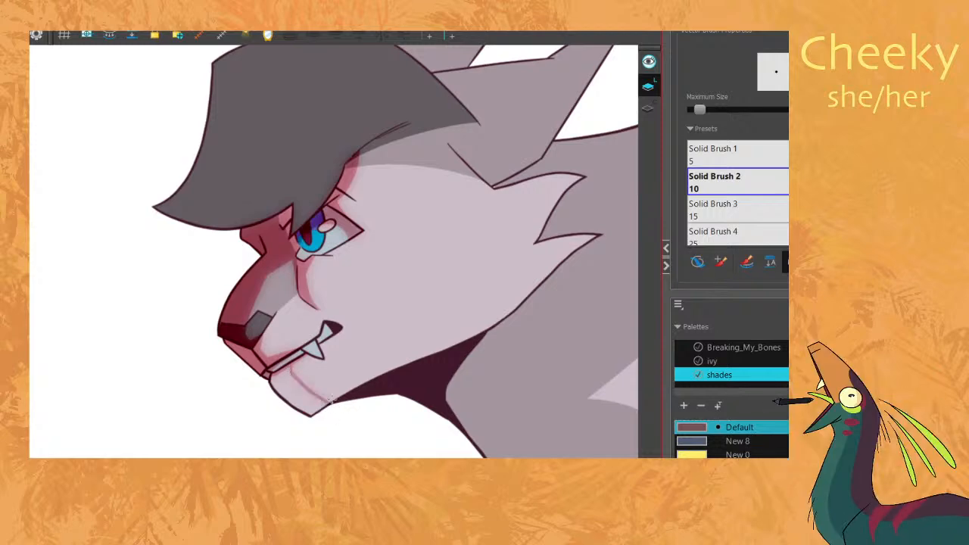
{"action": "mouse_move", "coordinate": [327, 403]}
{"action": "left_mouse_down"}
{"action": "mouse_move", "coordinate": [304, 433]}
{"action": "mouse_move", "coordinate": [269, 400]}
{"action": "mouse_move", "coordinate": [266, 375]}
{"action": "left_mouse_up"}
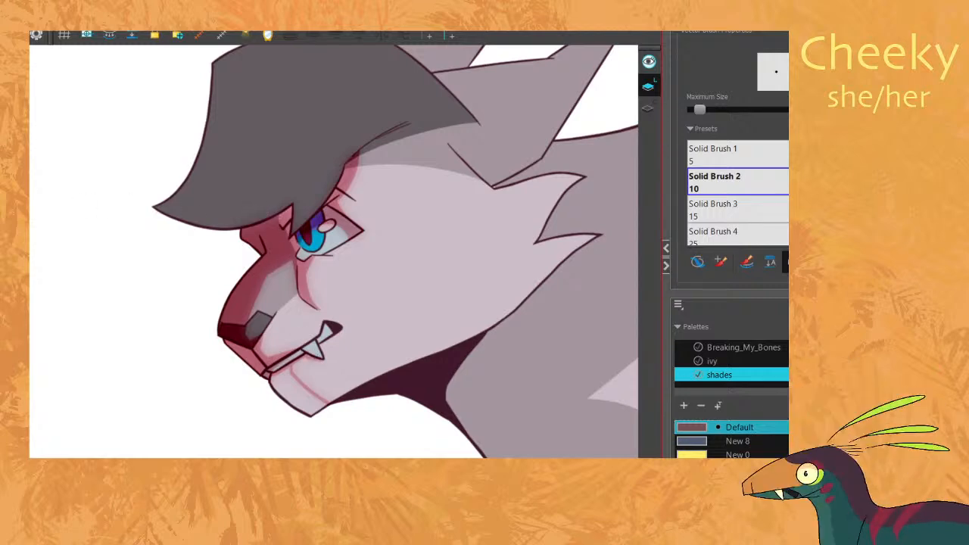
{"action": "key", "text": "alt+i"}
{"action": "left_click", "coordinate": [328, 384]}
{"action": "key", "text": "alt+b"}
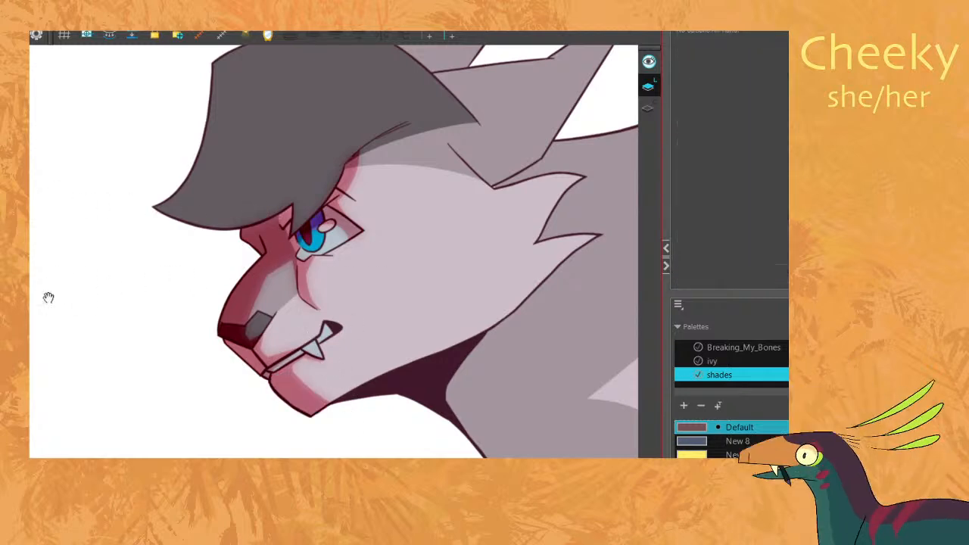
Outline a thin shadow along the underside of the jaw and fill it together with the dark area below.
{"action": "scroll", "coordinate": [351, 316], "scroll_direction": "right", "scroll_amount": 3}
{"action": "key", "text": "period"}
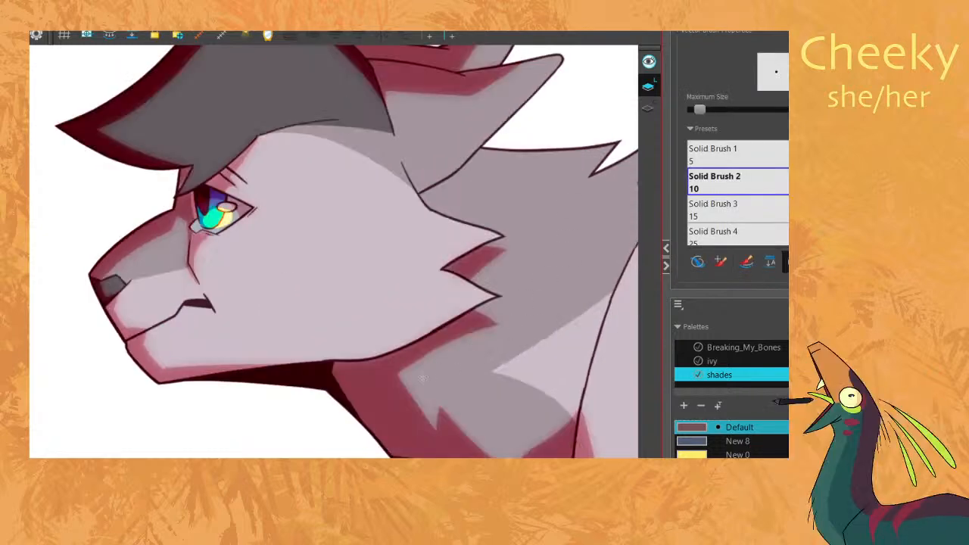
{"action": "key", "text": "comma"}
{"action": "mouse_move", "coordinate": [216, 401]}
{"action": "left_mouse_down"}
{"action": "mouse_move", "coordinate": [371, 343]}
{"action": "mouse_move", "coordinate": [311, 403]}
{"action": "mouse_move", "coordinate": [215, 437]}
{"action": "mouse_move", "coordinate": [215, 398]}
{"action": "left_mouse_up"}
{"action": "key", "text": "alt+i"}
{"action": "left_click", "coordinate": [330, 379]}
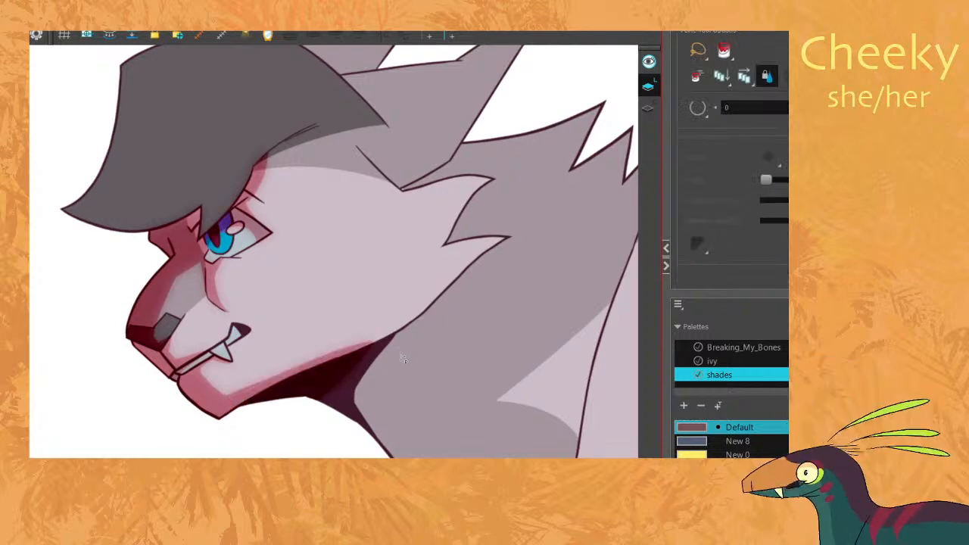
{"action": "key", "text": "alt+b"}
{"action": "left_click_drag", "start_coordinate": [433, 401], "coordinate": [387, 373]}
{"action": "key", "text": "ctrl+z"}
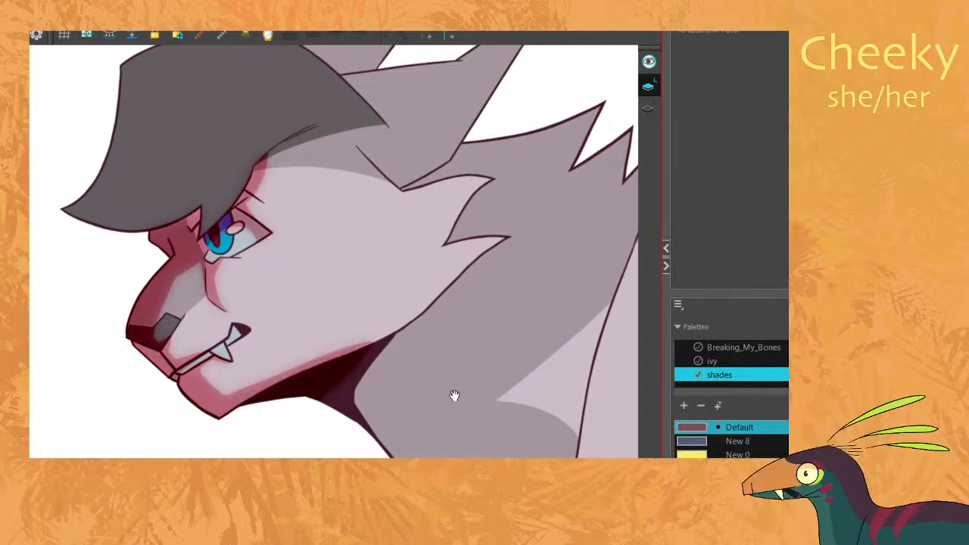
Outline a curved shadow on the neck along the lower cheek edge, from the cheek tuft down to the throat.
{"action": "scroll", "coordinate": [455, 398], "scroll_direction": "down", "scroll_amount": 2}
{"action": "left_click_drag", "start_coordinate": [513, 383], "coordinate": [233, 249]}
{"action": "key", "text": "alt+b"}
{"action": "key", "text": "."}
{"action": "key", "text": "."}
{"action": "key", "text": "."}
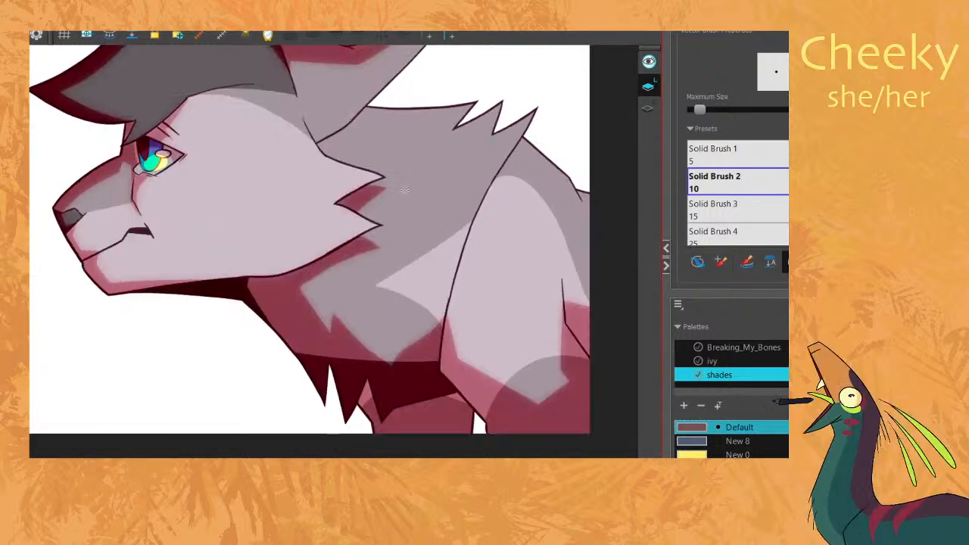
{"action": "key", "text": "."}
{"action": "key", "text": "."}
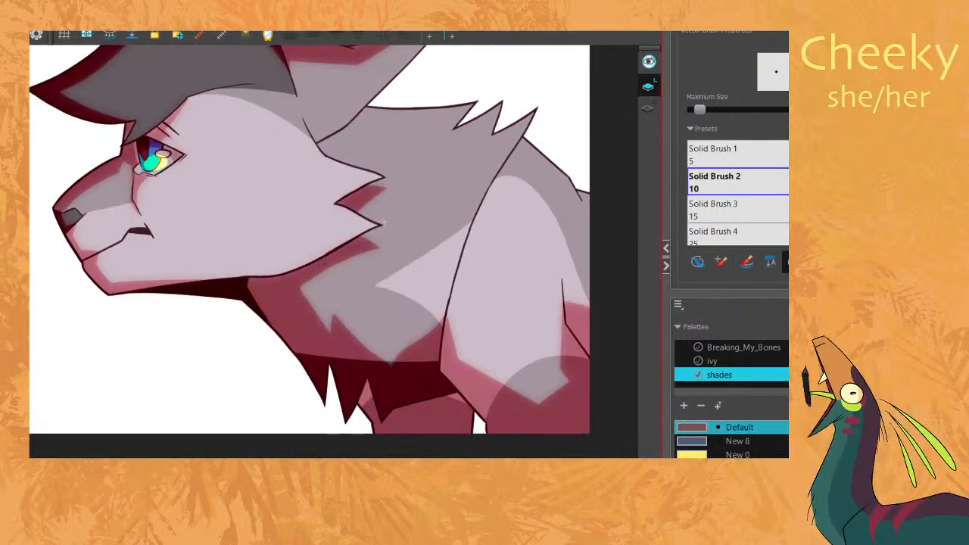
{"action": "mouse_move", "coordinate": [394, 192]}
{"action": "left_mouse_down"}
{"action": "mouse_move", "coordinate": [336, 253]}
{"action": "mouse_move", "coordinate": [257, 293]}
{"action": "left_mouse_up"}
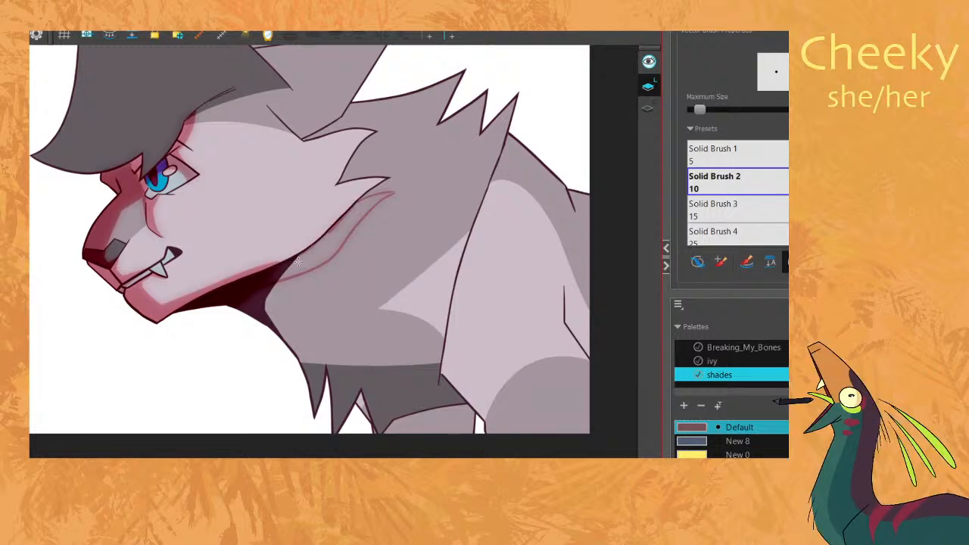
Check the outline's upper stroke and fill the neck shadow beneath the cheek with the Default shade colour.
{"action": "key", "text": "alt+e"}
{"action": "key", "text": "alt+i"}
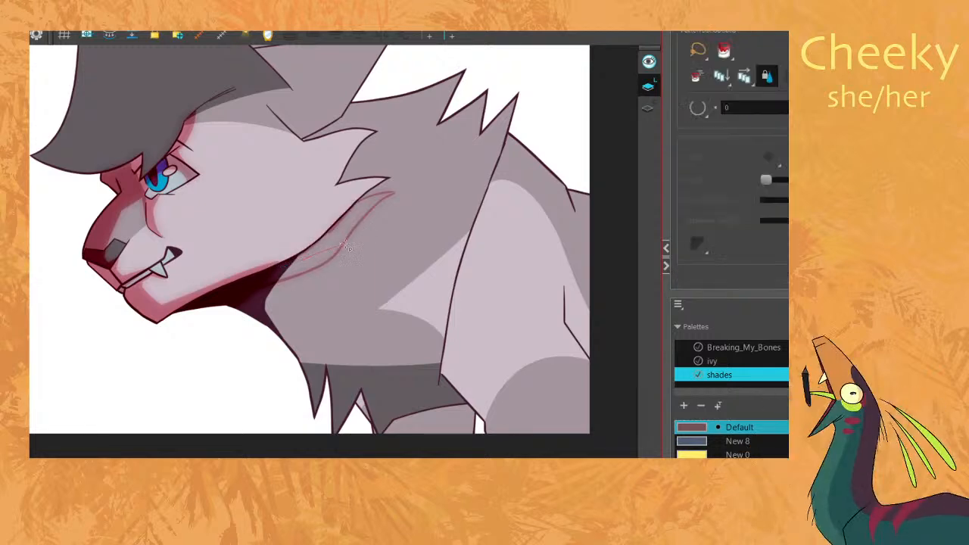
{"action": "scroll", "coordinate": [403, 177], "scroll_direction": "up", "scroll_amount": 4}
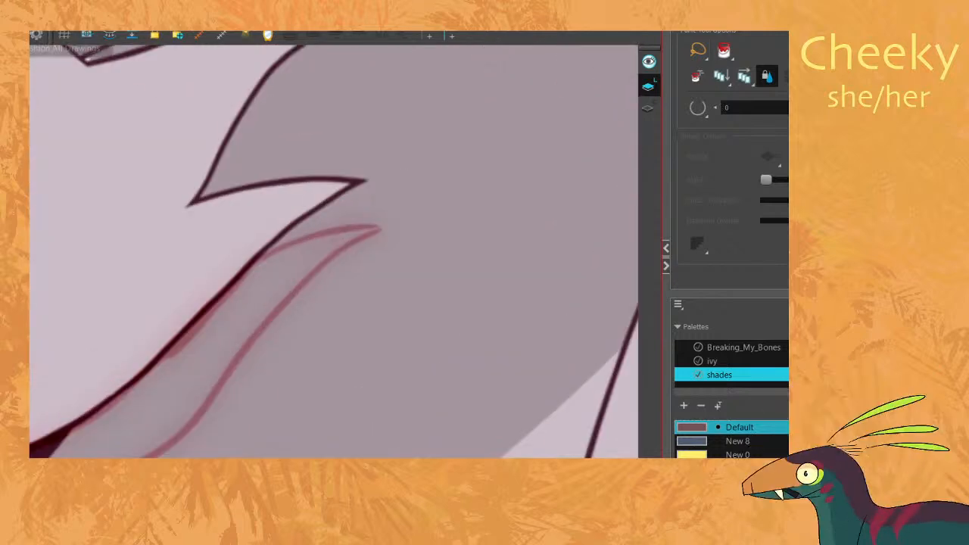
{"action": "key", "text": "alt+s"}
{"action": "left_click", "coordinate": [333, 230]}
{"action": "left_click", "coordinate": [384, 238]}
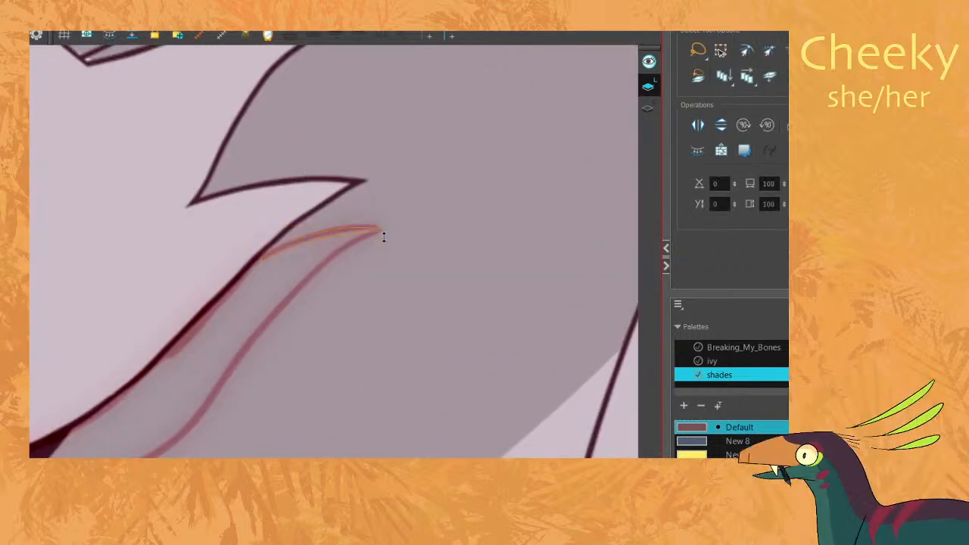
{"action": "key", "text": "alt+i"}
{"action": "left_click", "coordinate": [190, 378]}
Compare the neck shadow with the neighbouring frame and erase along its outer edge to make it narrower.
{"action": "key", "text": "1"}
{"action": "key", "text": "alt+e"}
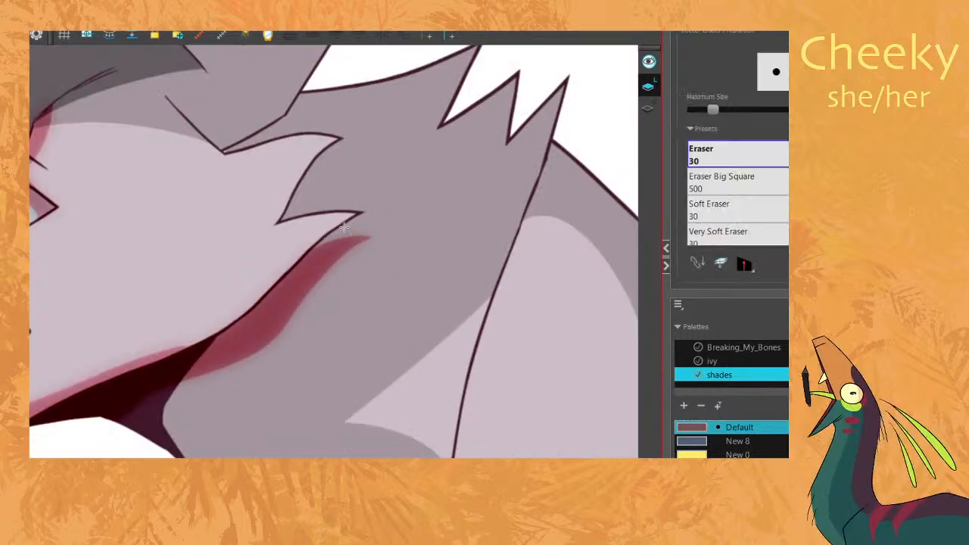
{"action": "key", "text": "space"}
{"action": "left_click_drag", "start_coordinate": [321, 288], "coordinate": [442, 271]}
{"action": "key", "text": "1"}
{"action": "left_click_drag", "start_coordinate": [567, 303], "coordinate": [573, 319]}
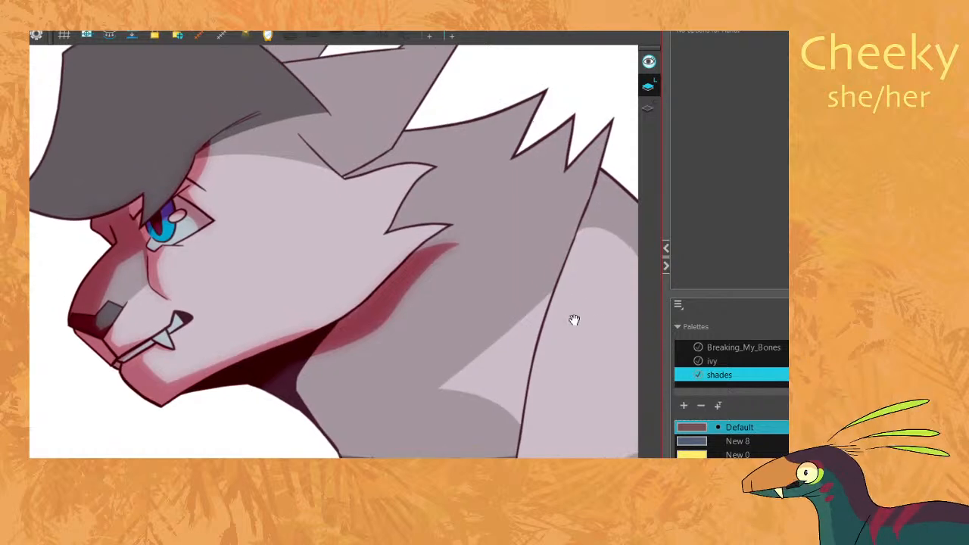
{"action": "key", "text": "comma"}
{"action": "key", "text": "period"}
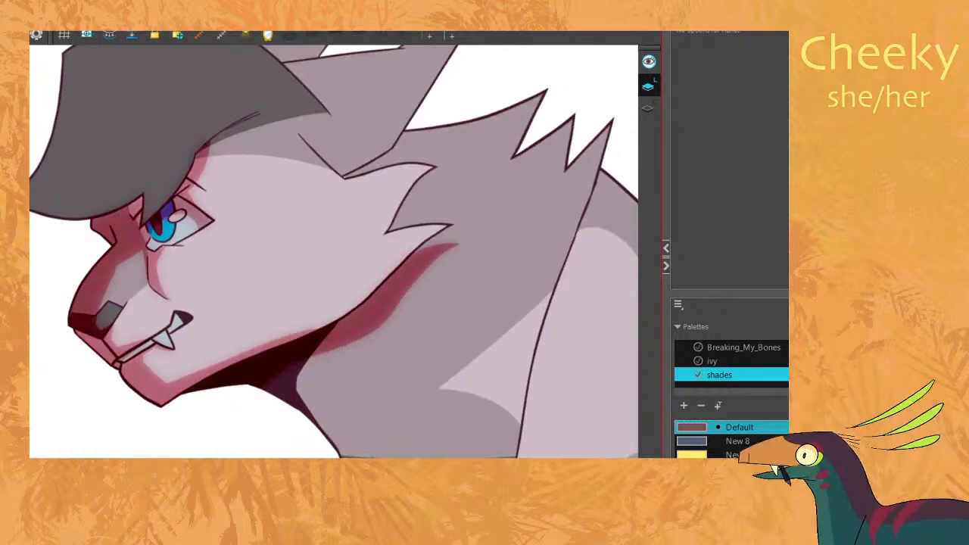
{"action": "key", "text": "alt+e"}
{"action": "left_click", "coordinate": [480, 311]}
{"action": "key", "text": "comma"}
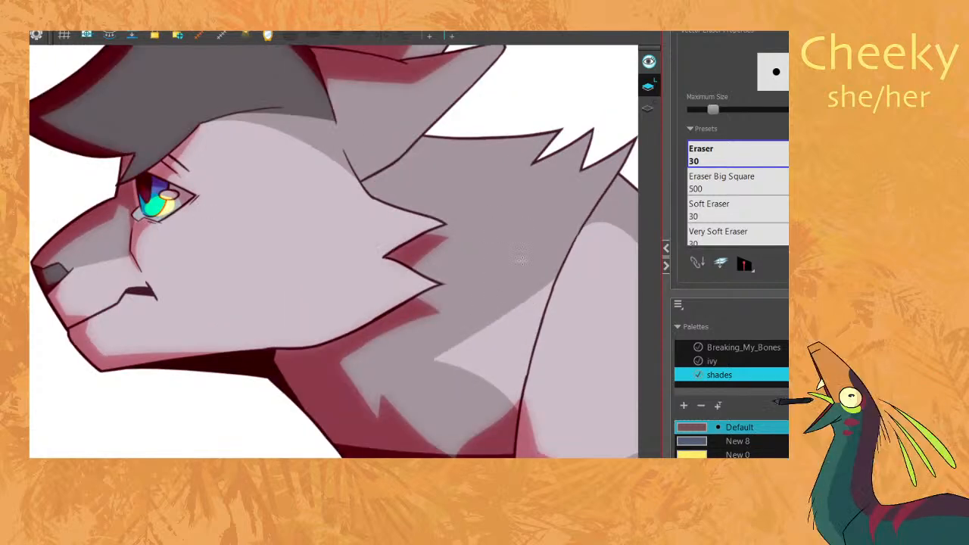
{"action": "key", "text": "comma"}
{"action": "left_click_drag", "start_coordinate": [327, 358], "coordinate": [487, 230]}
Thin the shadow along the underside of the jaw with the eraser and compare the face shading with the neighbouring frame.
{"action": "key", "text": "comma"}
{"action": "key", "text": "comma"}
{"action": "key", "text": "comma"}
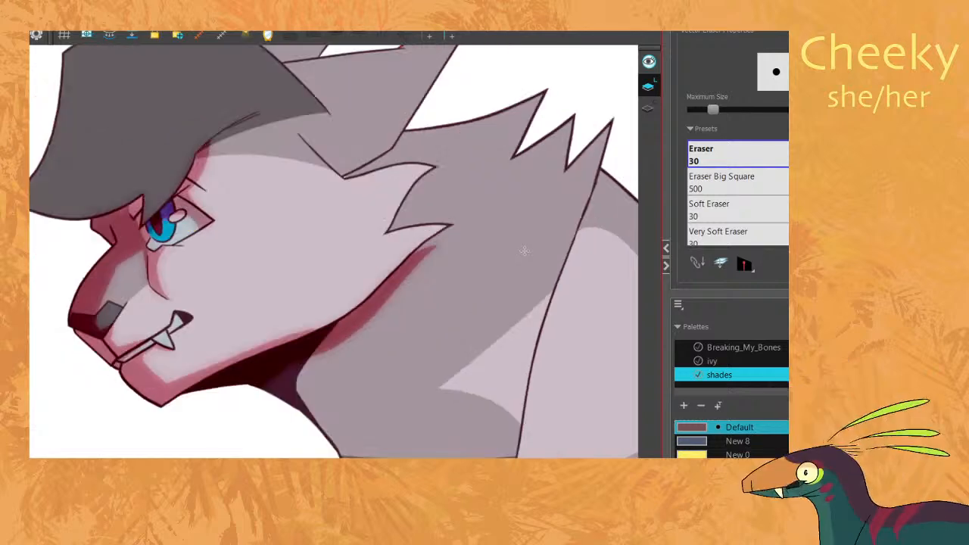
{"action": "key", "text": "comma"}
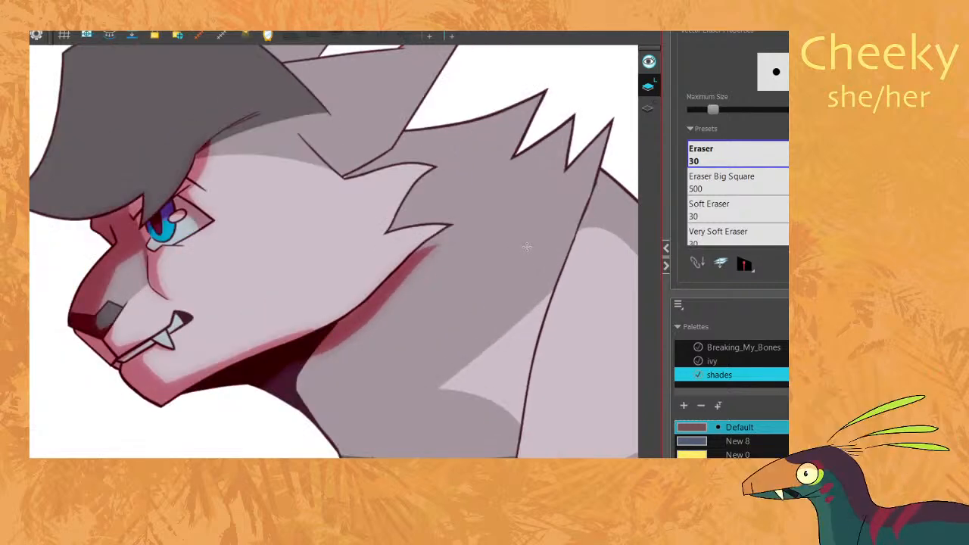
{"action": "key", "text": "period"}
{"action": "key", "text": "comma"}
{"action": "mouse_move", "coordinate": [170, 380]}
{"action": "left_mouse_down"}
{"action": "mouse_move", "coordinate": [278, 350]}
{"action": "mouse_move", "coordinate": [329, 315]}
{"action": "left_mouse_up"}
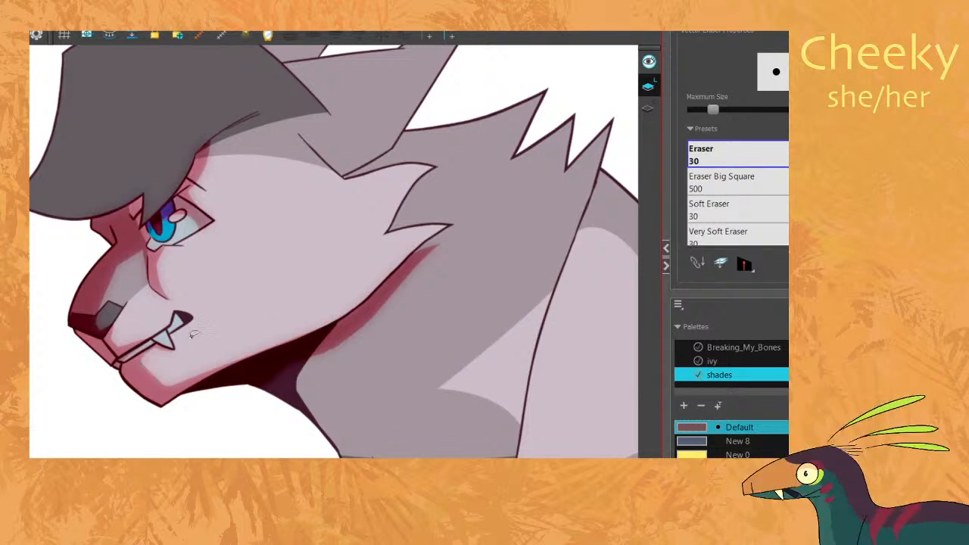
{"action": "key", "text": "2"}
{"action": "key", "text": "comma"}
{"action": "key", "text": "period"}
{"action": "key", "text": "comma"}
{"action": "key", "text": "period"}
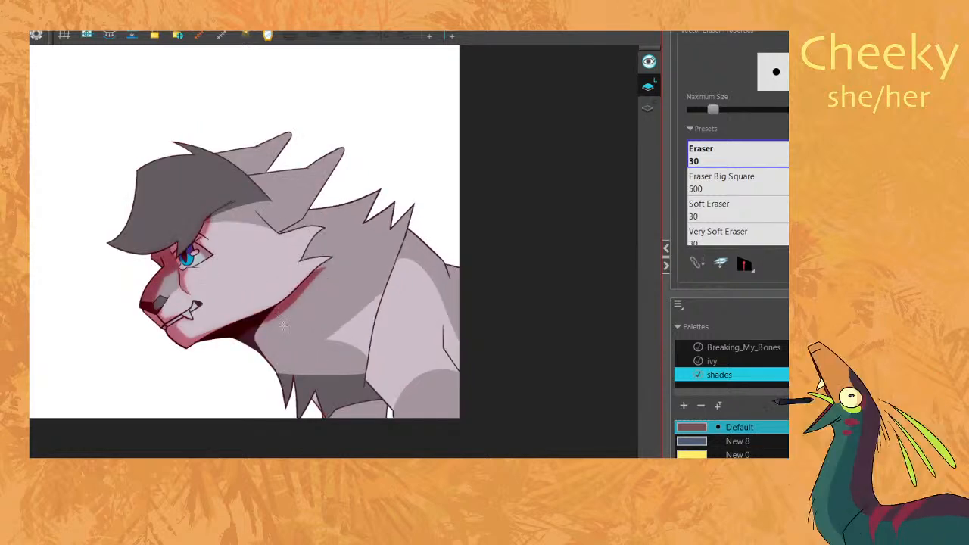
Outline the zigzag chest fur shadow from beneath the jaw down to the dark fur band and up to the shoulder line.
{"action": "key", "text": "1"}
{"action": "key", "text": "1"}
{"action": "key", "text": "space"}
{"action": "left_click_drag", "start_coordinate": [290, 325], "coordinate": [284, 299]}
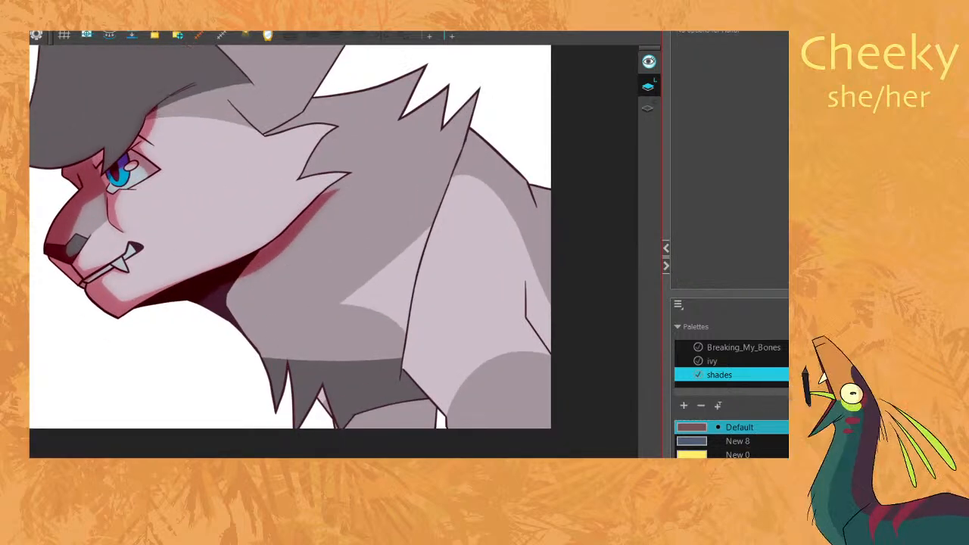
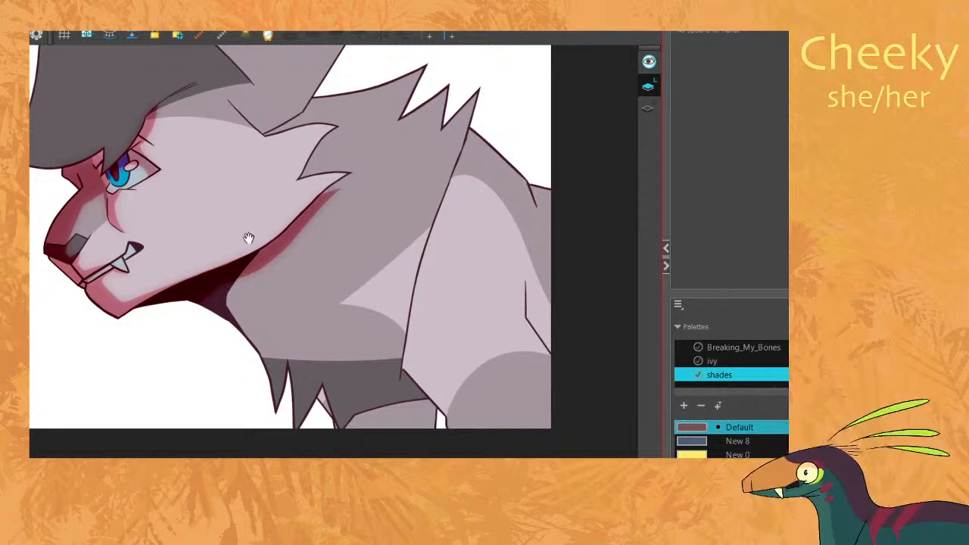
{"action": "left_click_drag", "start_coordinate": [234, 227], "coordinate": [293, 225]}
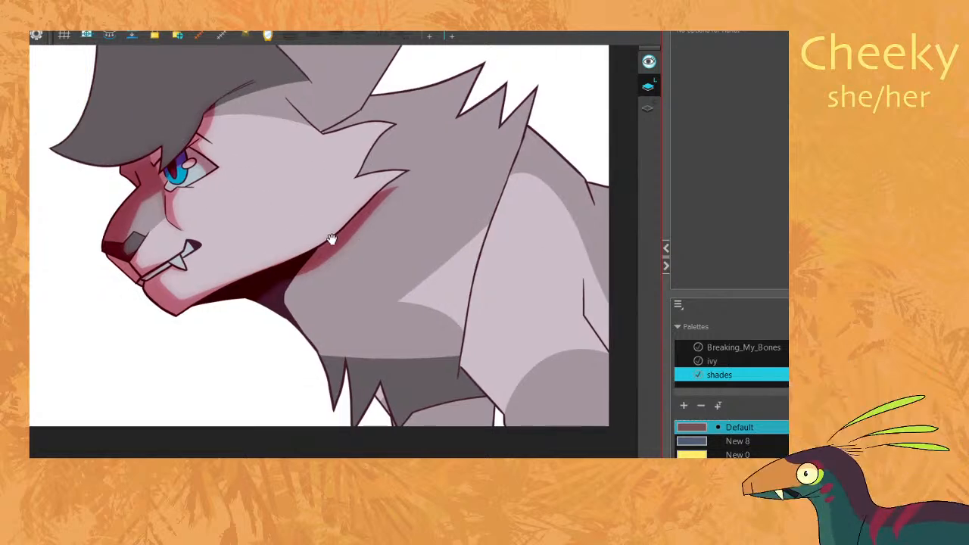
{"action": "key", "text": "alt+b"}
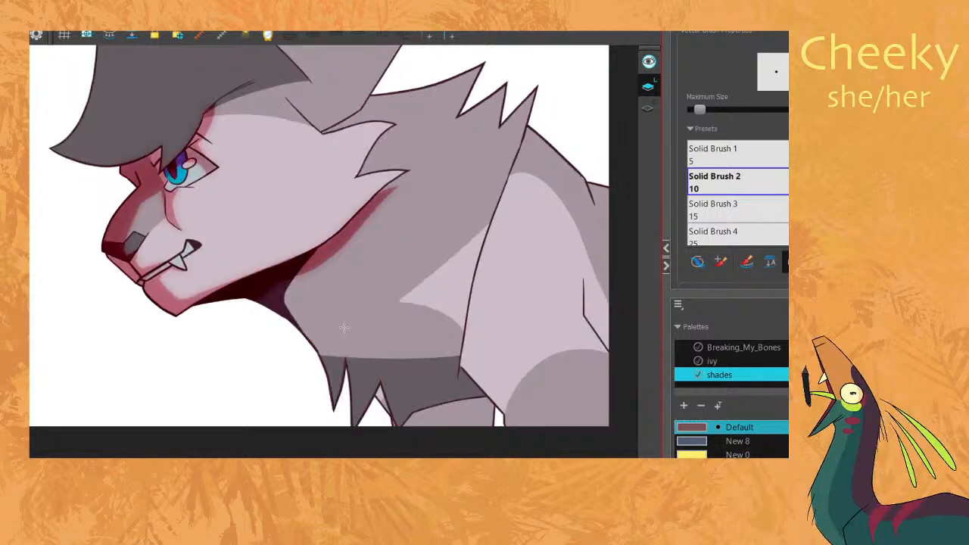
{"action": "left_click_drag", "start_coordinate": [343, 327], "coordinate": [314, 268]}
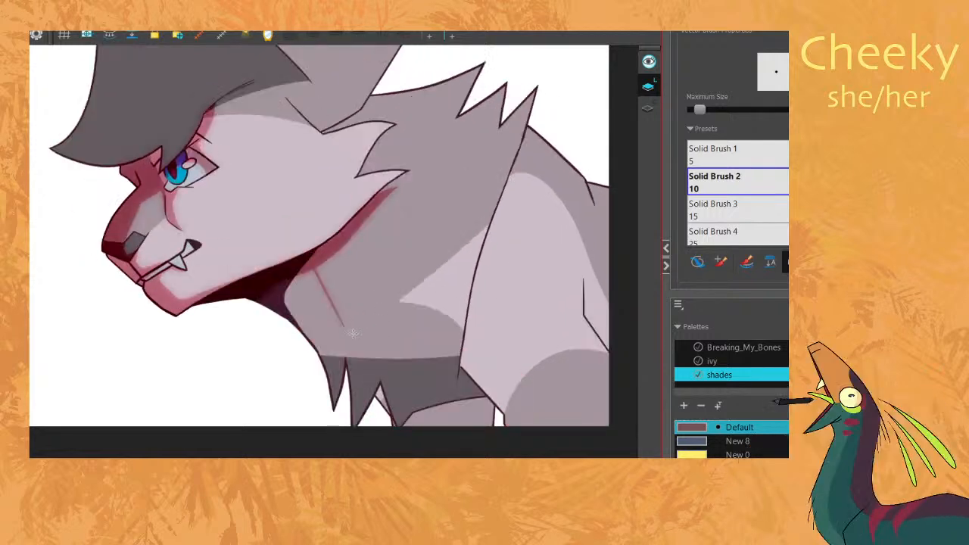
{"action": "left_click_drag", "start_coordinate": [353, 334], "coordinate": [315, 269]}
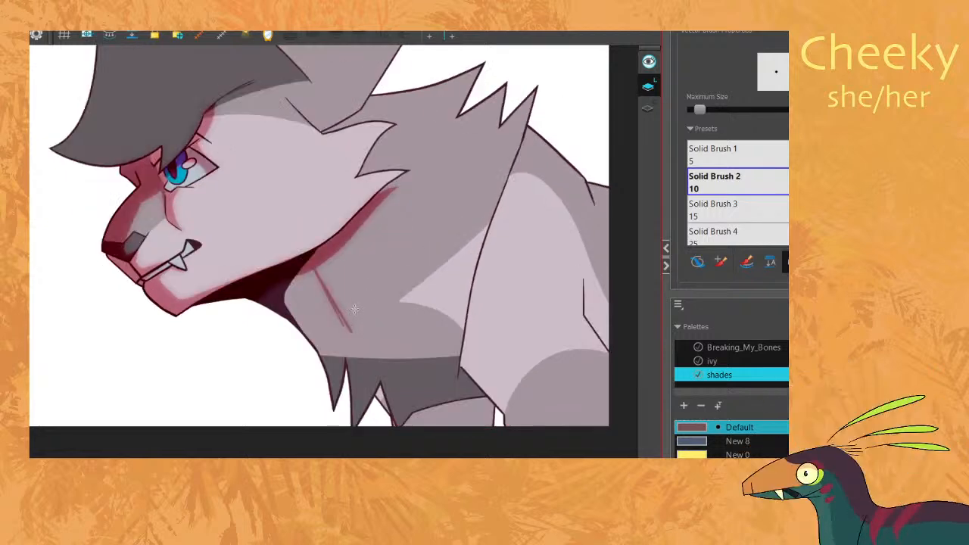
{"action": "left_click_drag", "start_coordinate": [354, 310], "coordinate": [347, 339]}
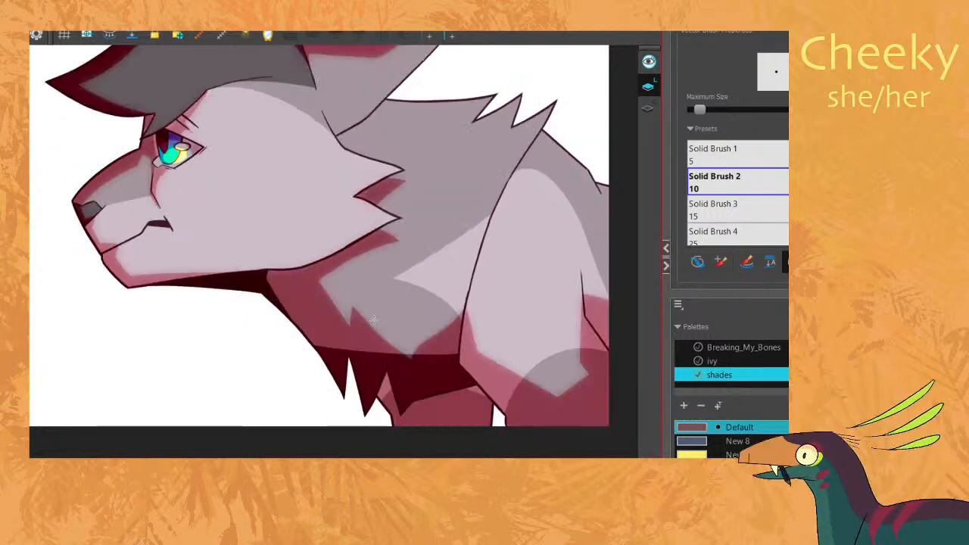
{"action": "left_click_drag", "start_coordinate": [355, 309], "coordinate": [414, 365]}
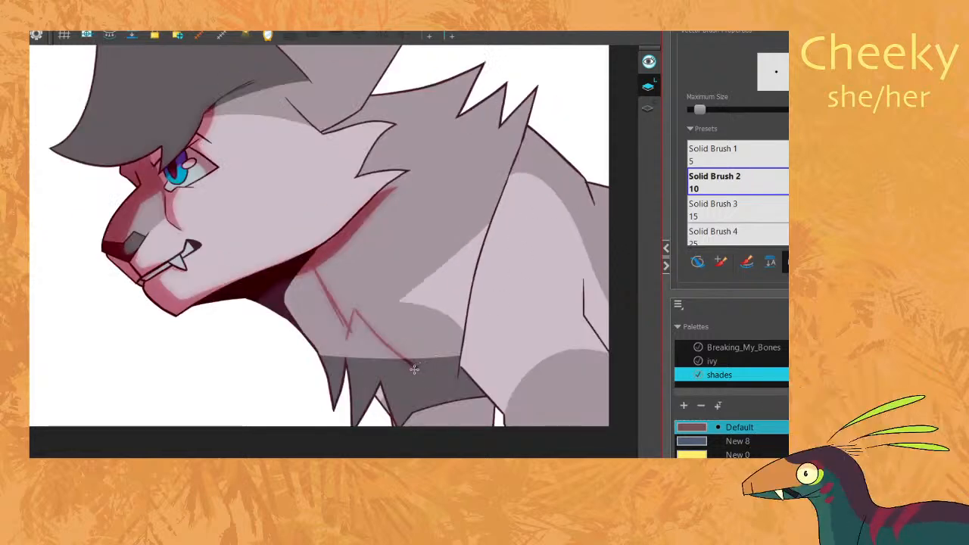
{"action": "left_click_drag", "start_coordinate": [414, 369], "coordinate": [465, 313]}
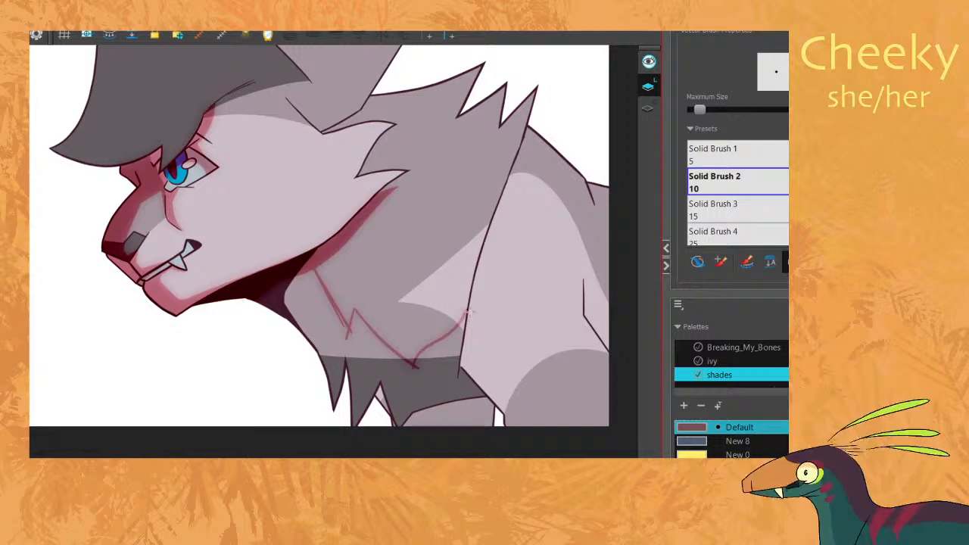
Outline the angular shadow across the lower shoulder and upper foreleg, ending at the elbow line.
{"action": "left_click_drag", "start_coordinate": [466, 311], "coordinate": [479, 362]}
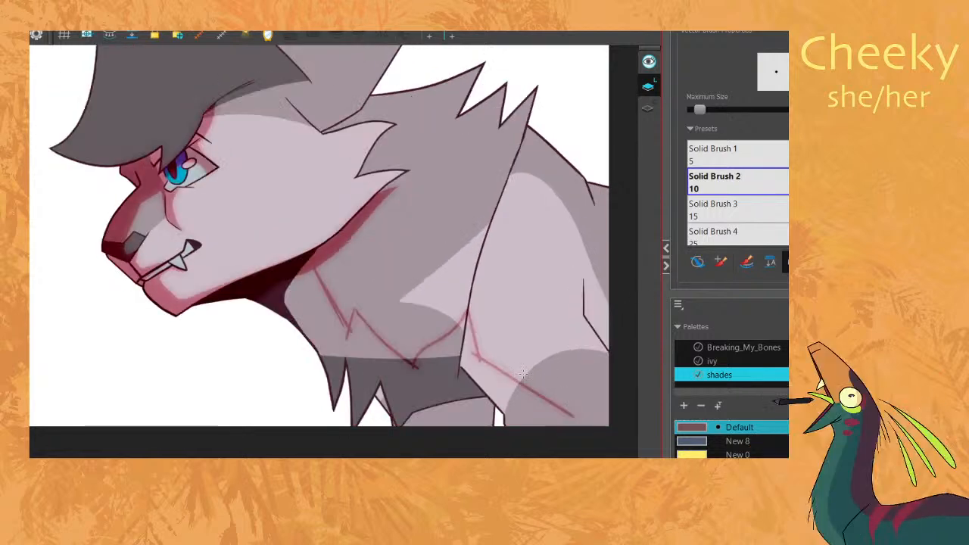
{"action": "left_click_drag", "start_coordinate": [477, 354], "coordinate": [585, 415]}
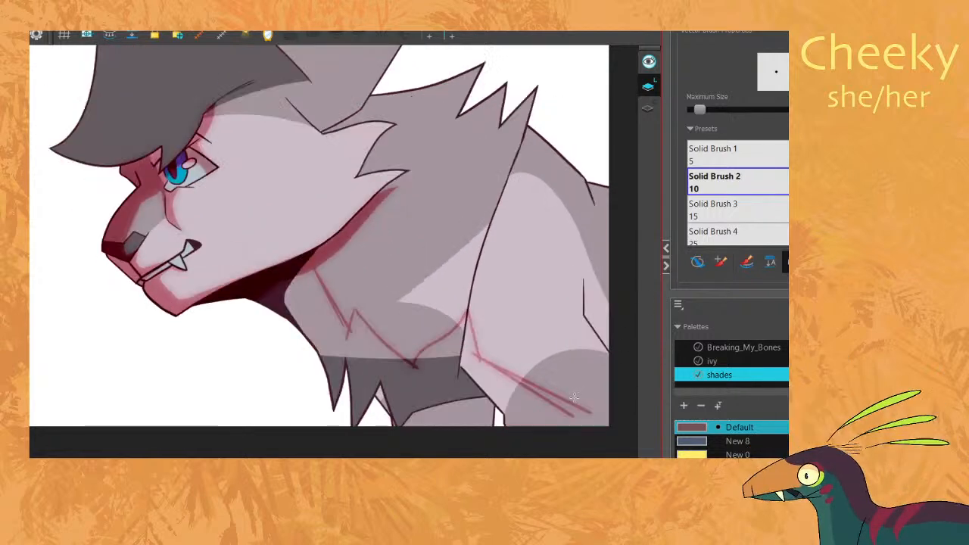
{"action": "left_click_drag", "start_coordinate": [562, 401], "coordinate": [605, 363]}
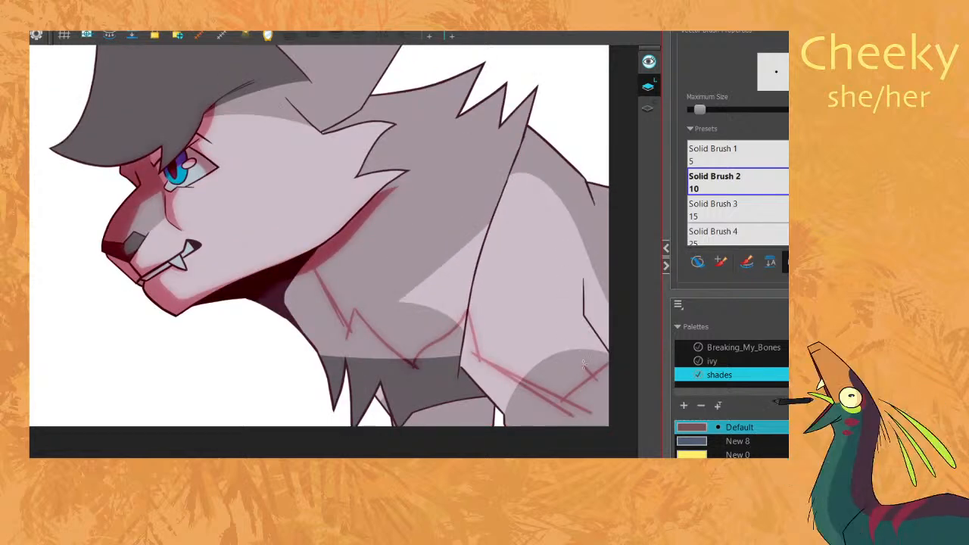
{"action": "left_click_drag", "start_coordinate": [584, 370], "coordinate": [582, 324]}
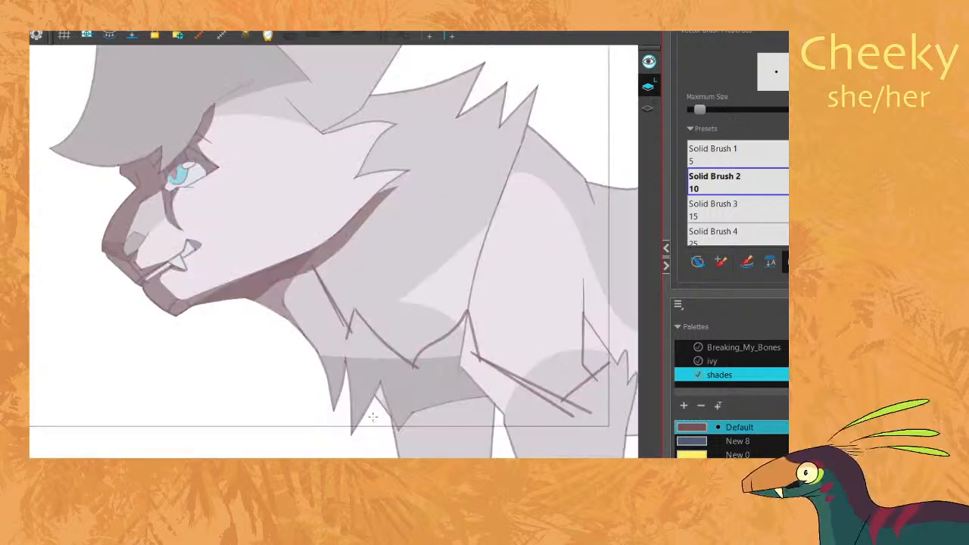
Draw a curved shadow line across the body from the elbow to the rear edge line and undo the extra stroke.
{"action": "scroll", "coordinate": [449, 335], "scroll_direction": "up", "scroll_amount": 3}
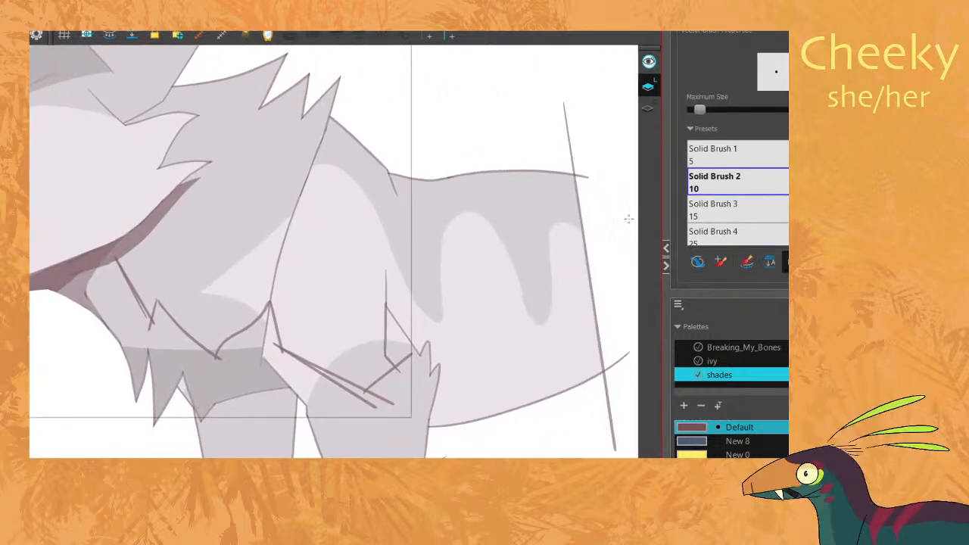
{"action": "key", "text": "comma"}
{"action": "key", "text": "period"}
{"action": "key", "text": "comma"}
{"action": "key", "text": "period"}
{"action": "mouse_move", "coordinate": [386, 286]}
{"action": "left_mouse_down"}
{"action": "mouse_move", "coordinate": [663, 333]}
{"action": "mouse_move", "coordinate": [500, 460]}
{"action": "mouse_move", "coordinate": [78, 433]}
{"action": "mouse_move", "coordinate": [81, 267]}
{"action": "left_mouse_up"}
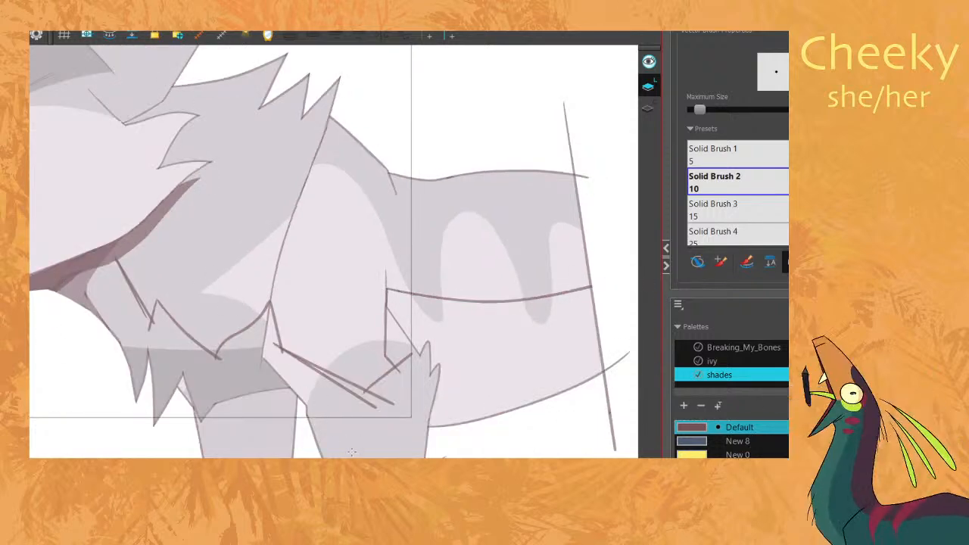
{"action": "left_click_drag", "start_coordinate": [330, 452], "coordinate": [555, 348]}
{"action": "key", "text": "ctrl+z"}
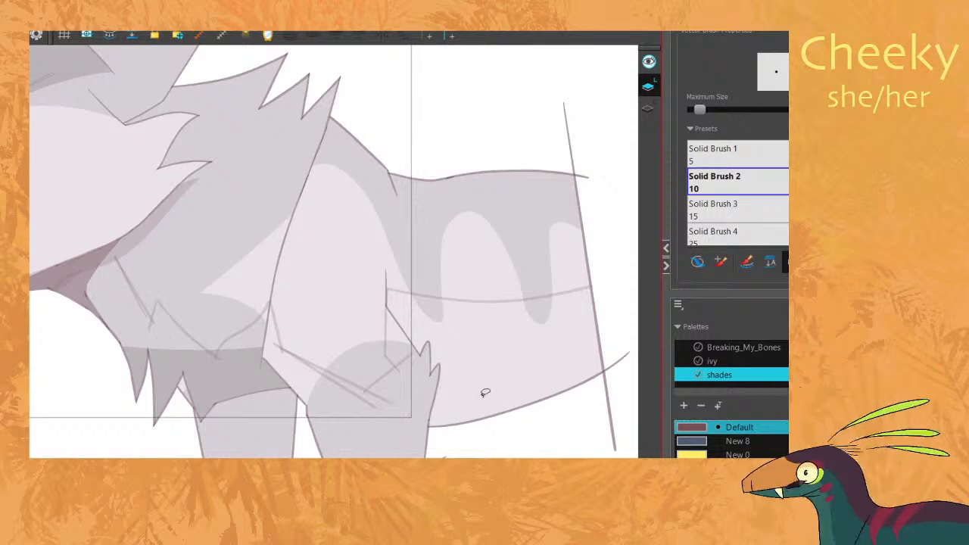
Go to frame 3 to examine how the body and leg shadows are shaded there.
{"action": "key", "text": "alt+i"}
{"action": "left_click", "coordinate": [504, 513]}
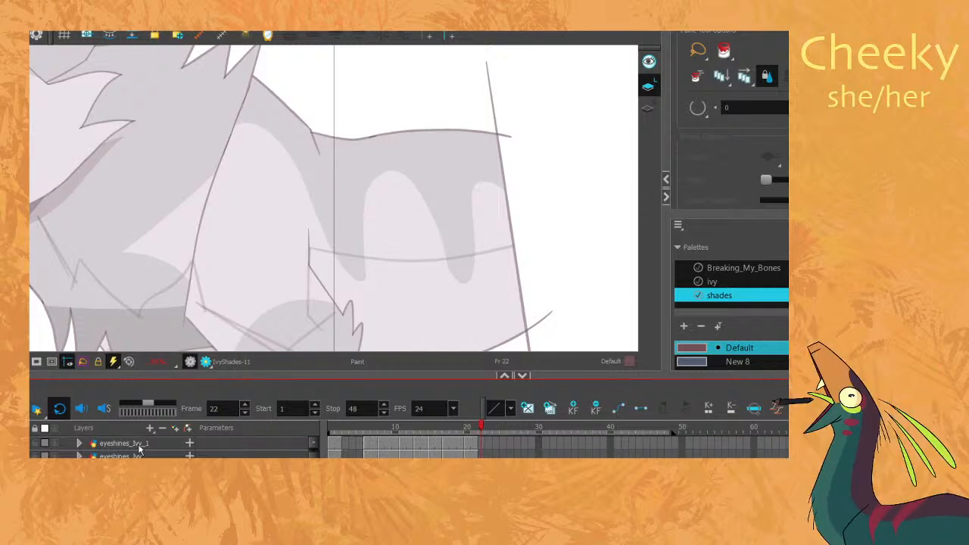
{"action": "scroll", "coordinate": [144, 449], "scroll_direction": "down", "scroll_amount": 3}
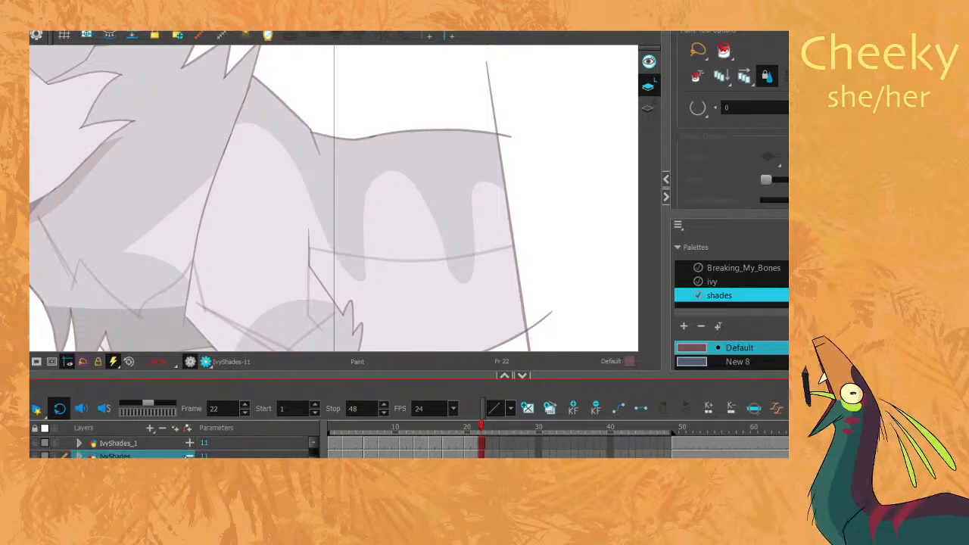
{"action": "scroll", "coordinate": [188, 453], "scroll_direction": "down", "scroll_amount": 4}
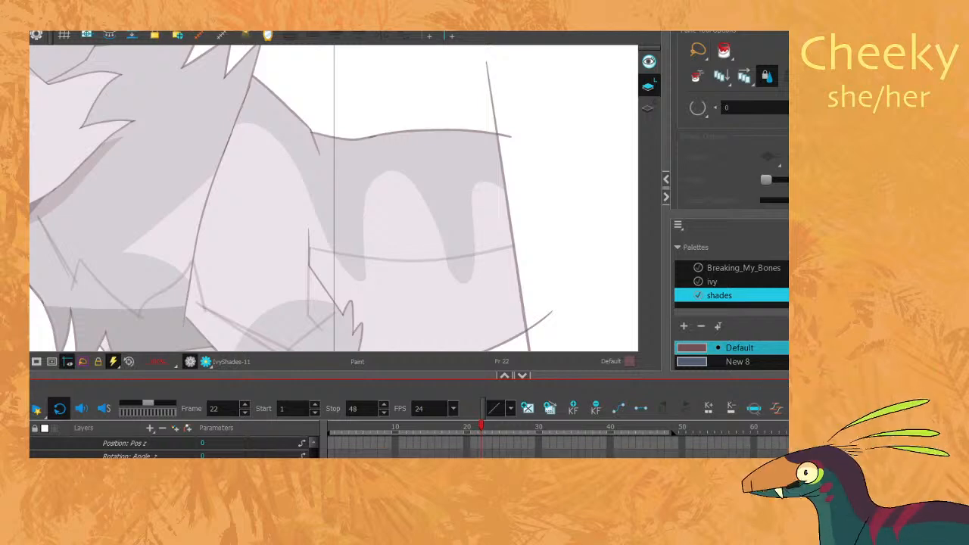
{"action": "left_click", "coordinate": [189, 453]}
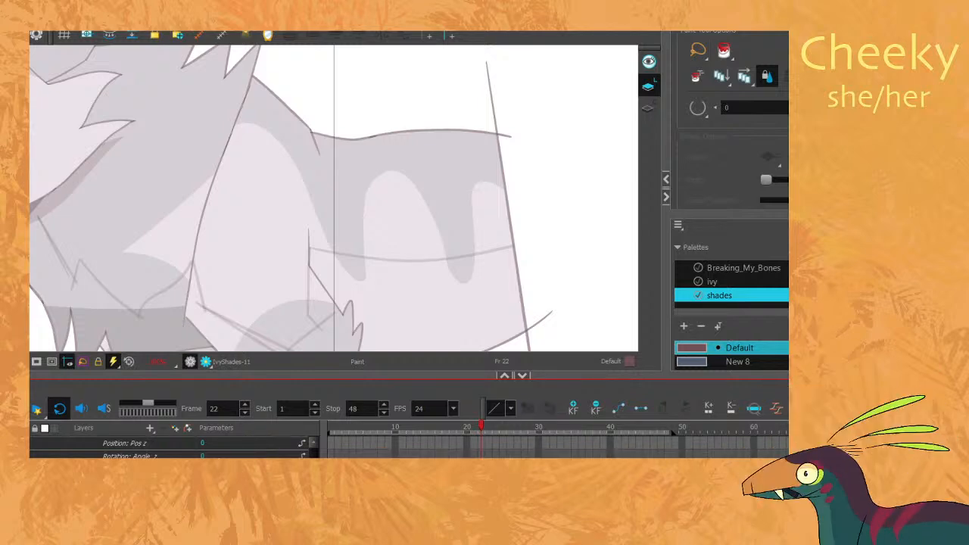
{"action": "left_click", "coordinate": [345, 427]}
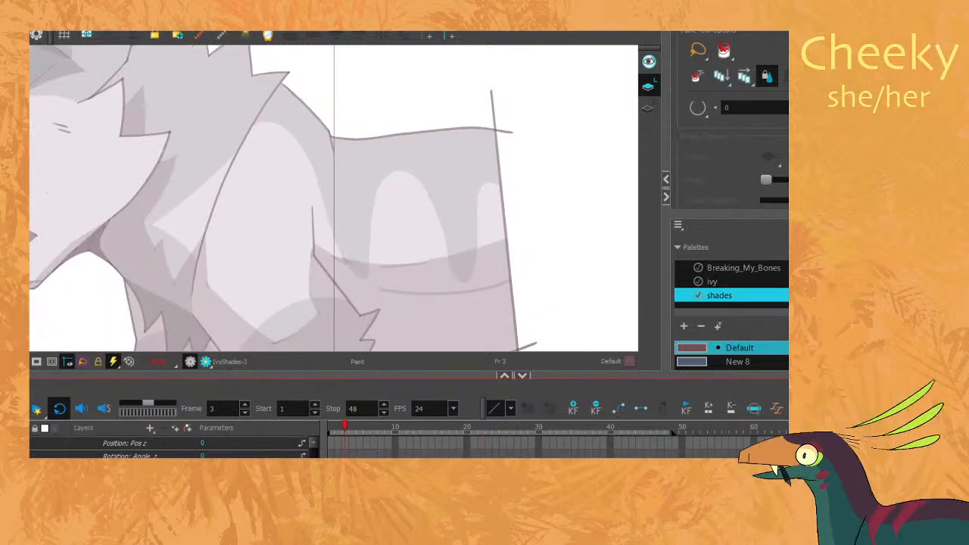
Step through frames 3 to 22 to examine how the body, chest and leg shadows are shaded on the IvyShades layer.
{"action": "scroll", "coordinate": [415, 457], "scroll_direction": "up", "scroll_amount": 1}
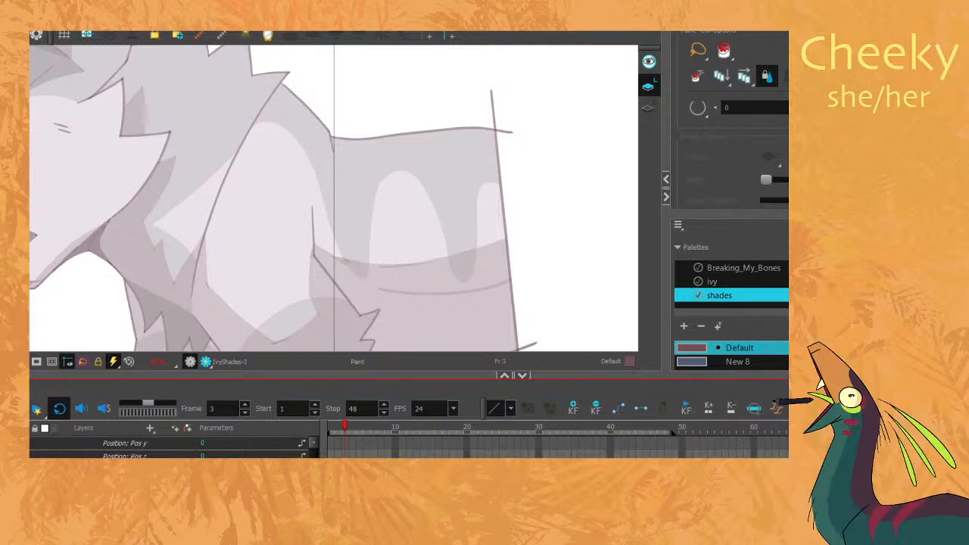
{"action": "scroll", "coordinate": [415, 453], "scroll_direction": "up", "scroll_amount": 3}
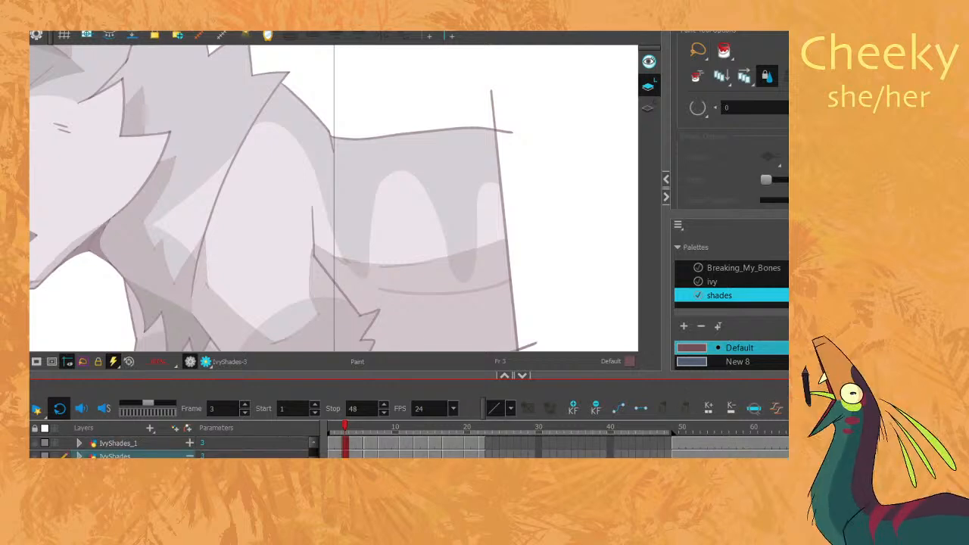
{"action": "left_click", "coordinate": [189, 456]}
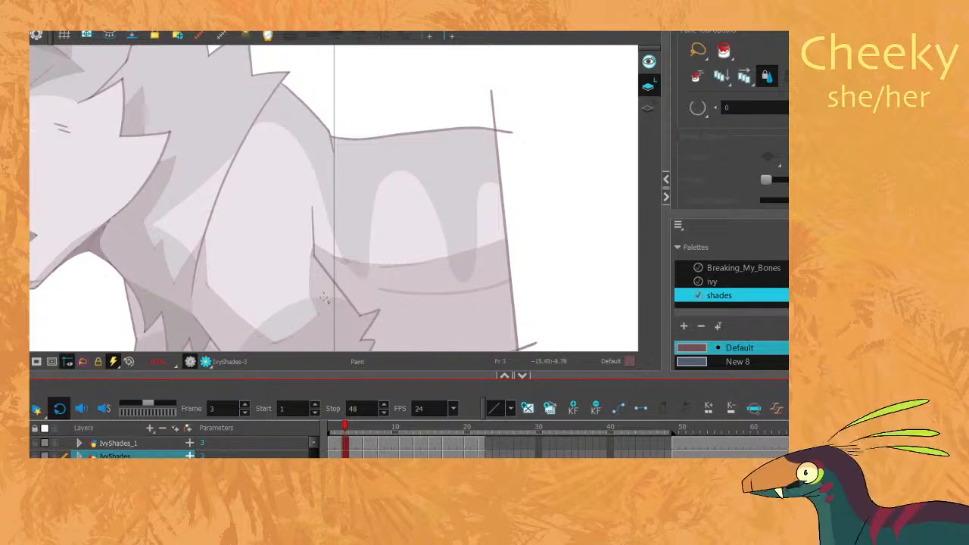
{"action": "key", "text": "period"}
{"action": "key", "text": "period"}
{"action": "key", "text": "period"}
{"action": "key", "text": "period"}
{"action": "key", "text": "period"}
{"action": "key", "text": "period"}
{"action": "key", "text": "period"}
{"action": "key", "text": "period"}
{"action": "key", "text": "period"}
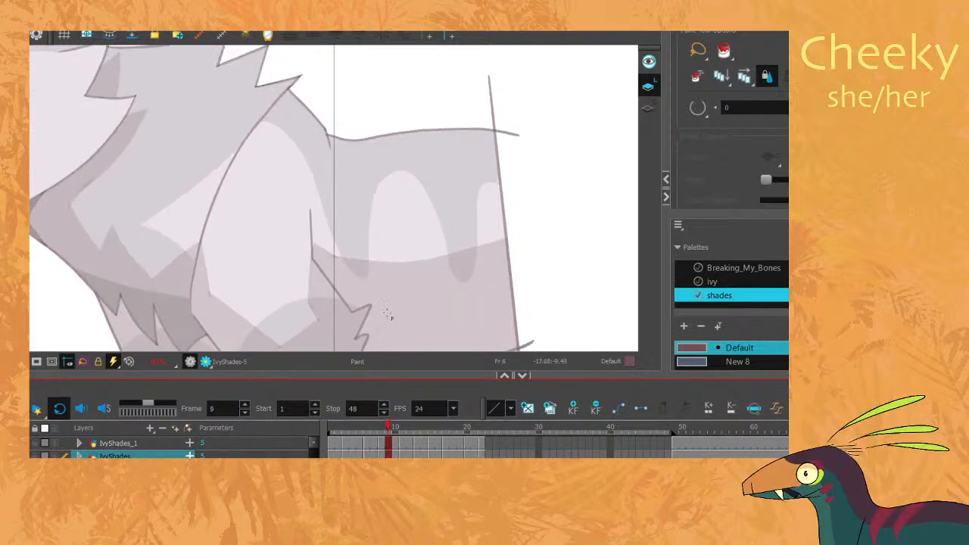
{"action": "key", "text": "period"}
{"action": "key", "text": "period"}
{"action": "key", "text": "period"}
{"action": "key", "text": "period"}
{"action": "key", "text": "period"}
{"action": "key", "text": "period"}
{"action": "key", "text": "period"}
{"action": "key", "text": "period"}
{"action": "key", "text": "period"}
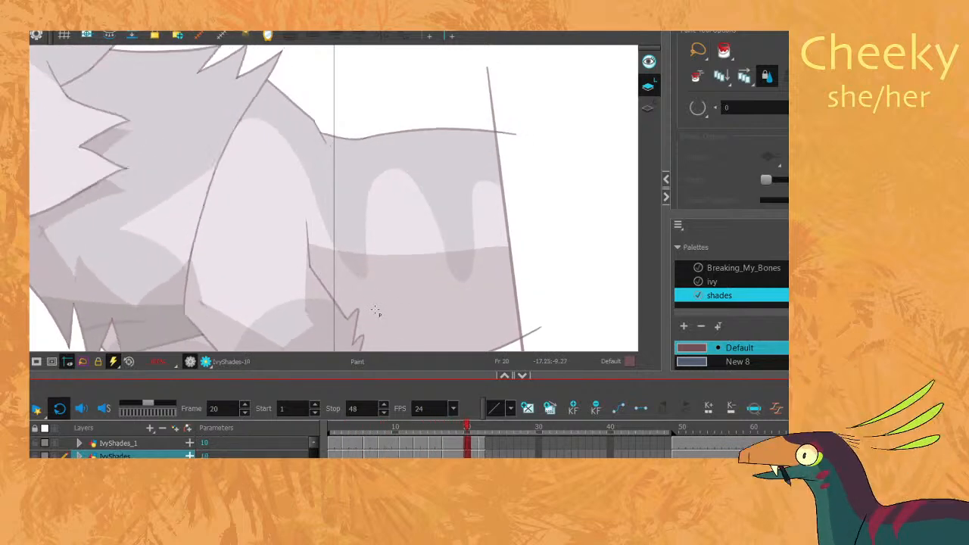
{"action": "key", "text": "period"}
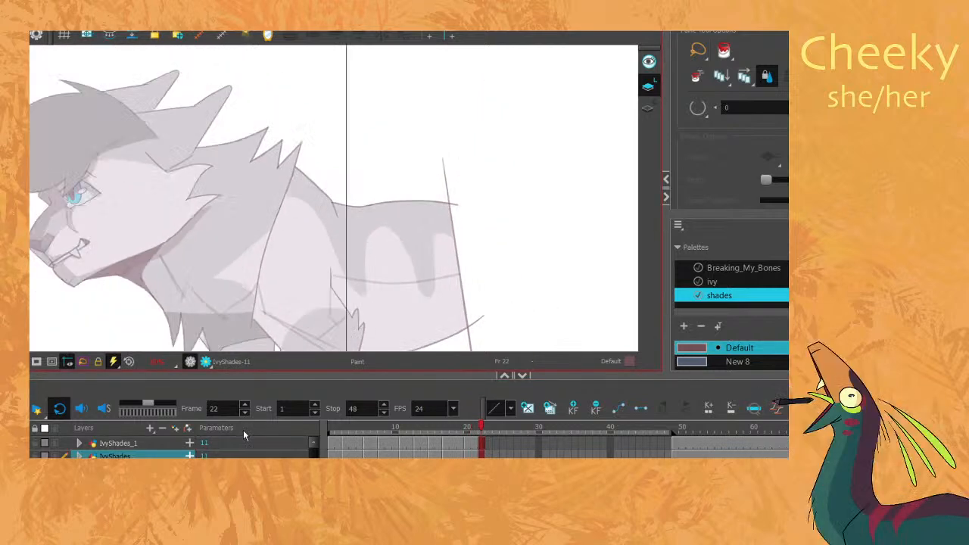
Enlarge the timeline, select the IvyShades_1 layer at frame 22 and try to fill the shadow beside the elbow fur.
{"action": "left_click", "coordinate": [206, 362]}
{"action": "left_click", "coordinate": [206, 362]}
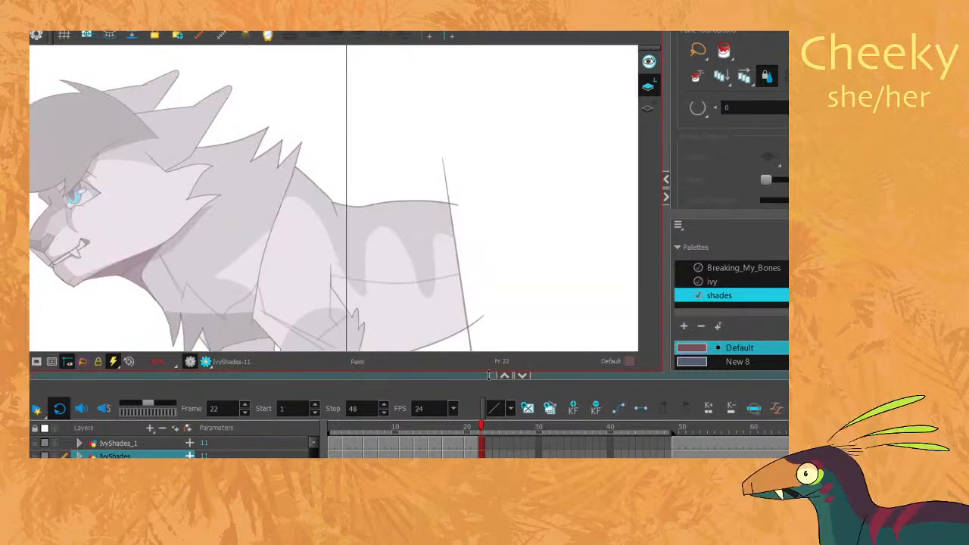
{"action": "left_click_drag", "start_coordinate": [498, 376], "coordinate": [498, 288]}
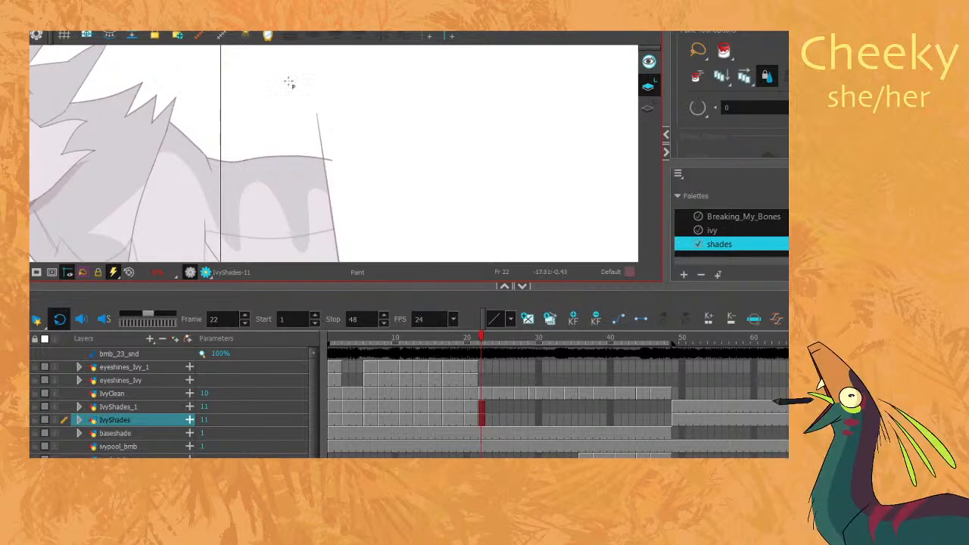
{"action": "scroll", "coordinate": [86, 212], "scroll_direction": "down", "scroll_amount": 2}
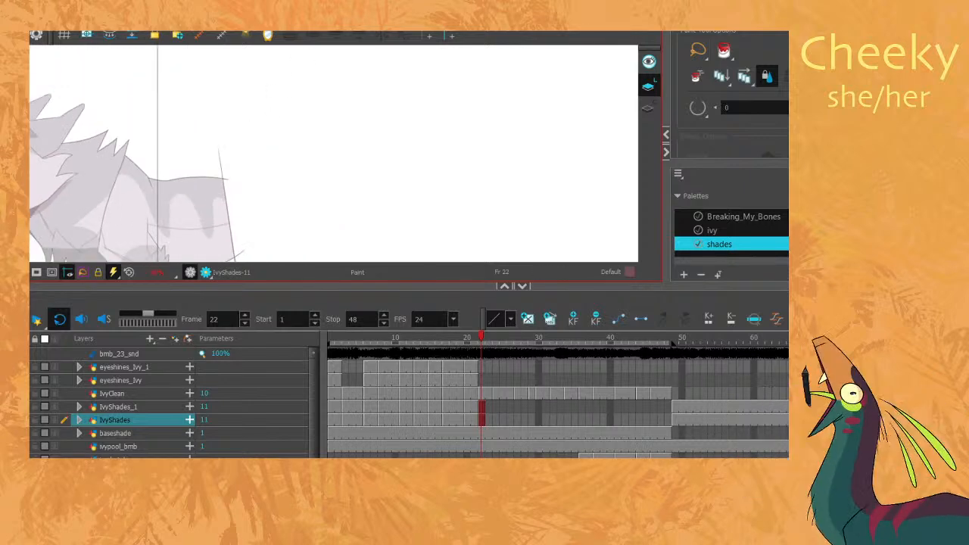
{"action": "left_click_drag", "start_coordinate": [240, 138], "coordinate": [378, 102]}
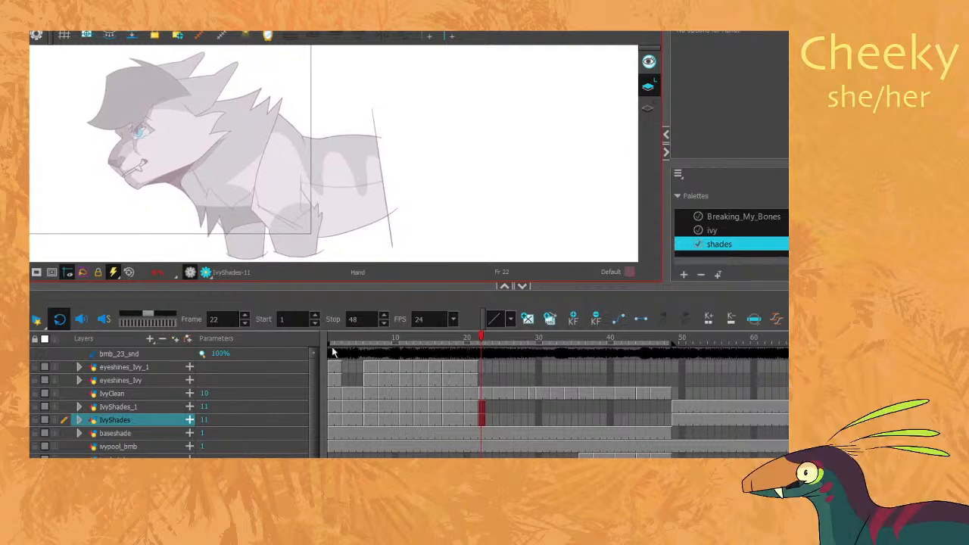
{"action": "left_click", "coordinate": [137, 406]}
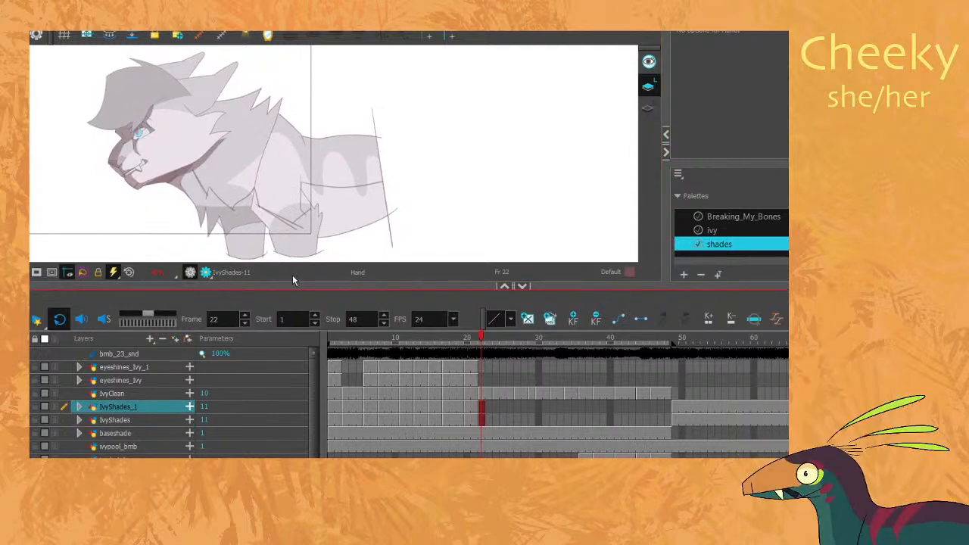
{"action": "key", "text": "alt+i"}
{"action": "left_click", "coordinate": [324, 218]}
{"action": "scroll", "coordinate": [348, 239], "scroll_direction": "up", "scroll_amount": 1}
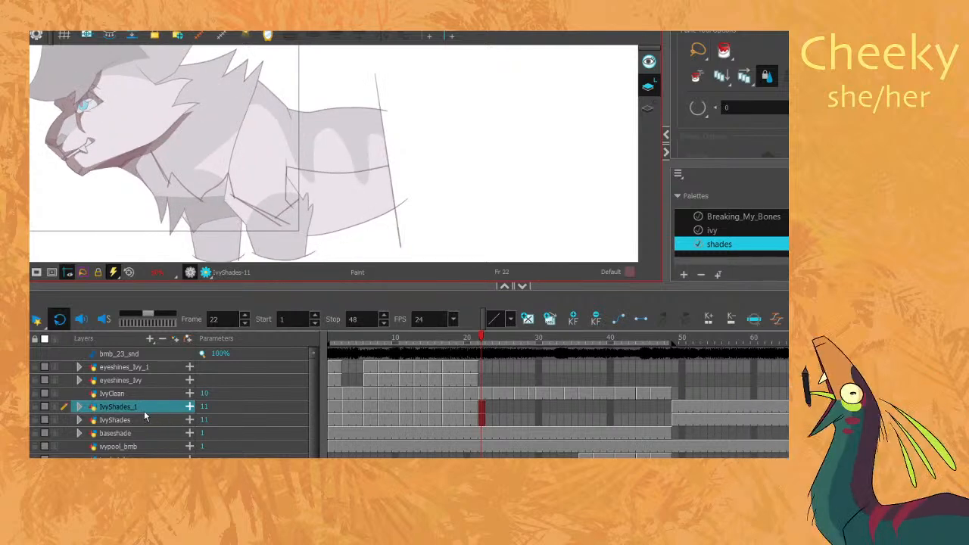
Compare the rendered shading between frames 14 and 22 with the shade layers switched off and on.
{"action": "left_click", "coordinate": [25, 407]}
{"action": "left_click", "coordinate": [205, 272]}
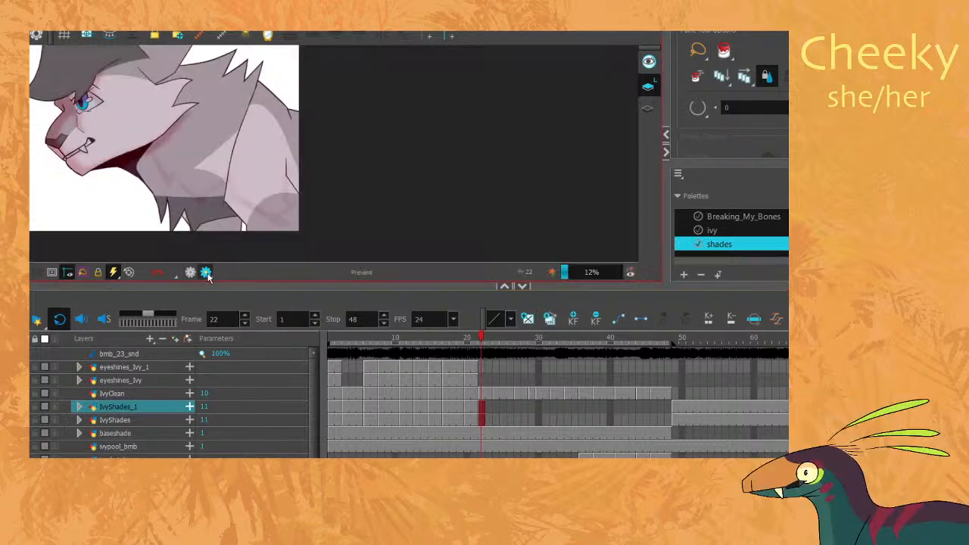
{"action": "key", "text": "comma"}
{"action": "key", "text": "comma"}
{"action": "key", "text": "comma"}
{"action": "key", "text": "comma"}
{"action": "key", "text": "comma"}
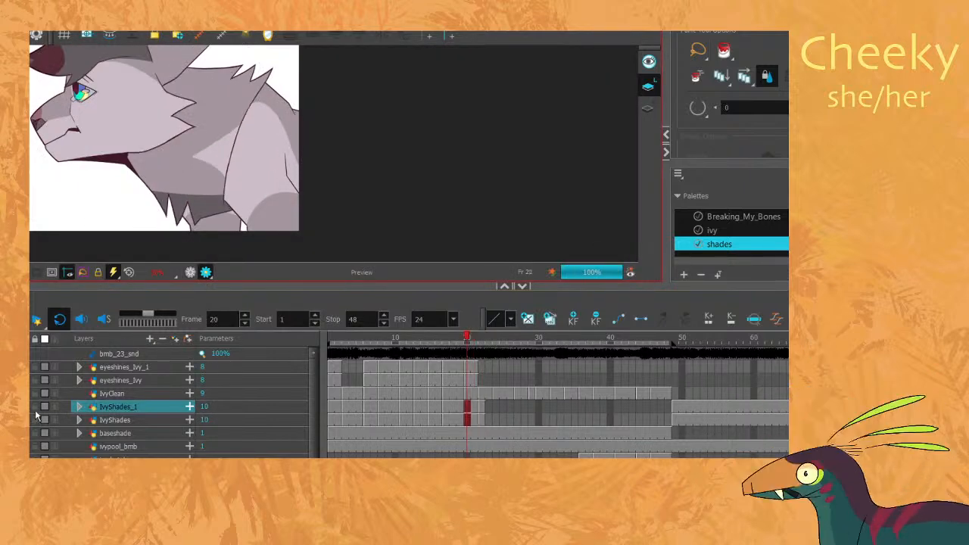
{"action": "left_click", "coordinate": [25, 407]}
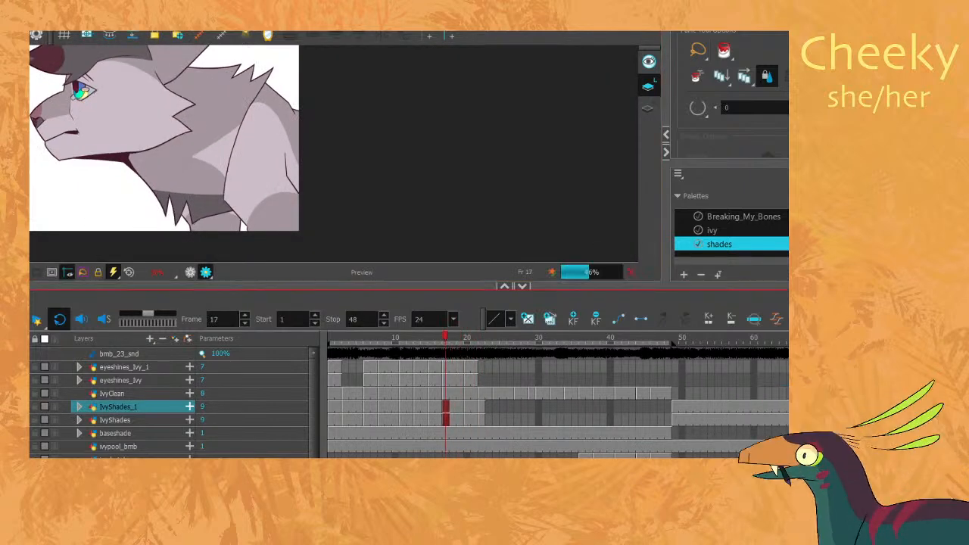
{"action": "key", "text": "period"}
{"action": "key", "text": "comma"}
{"action": "key", "text": "comma"}
{"action": "key", "text": "comma"}
{"action": "key", "text": "comma"}
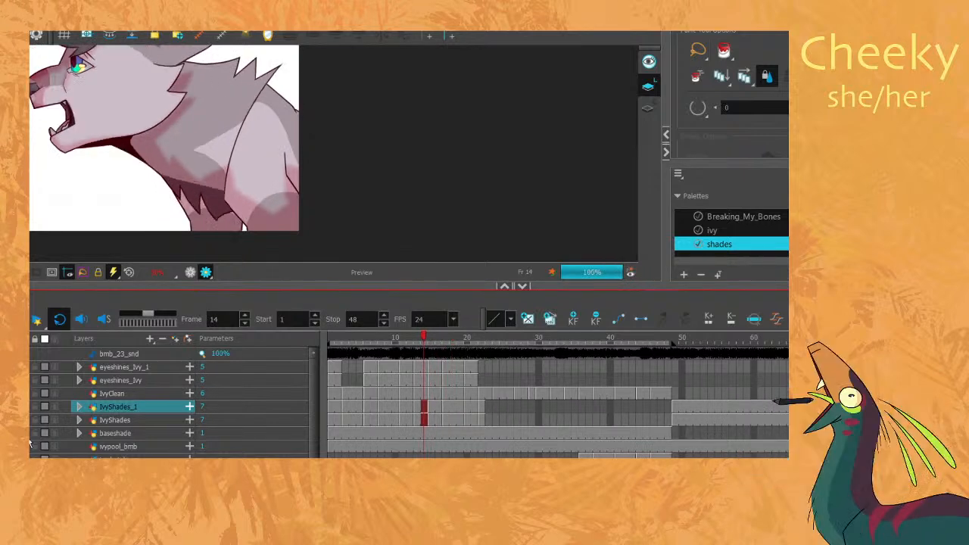
{"action": "left_click", "coordinate": [26, 435]}
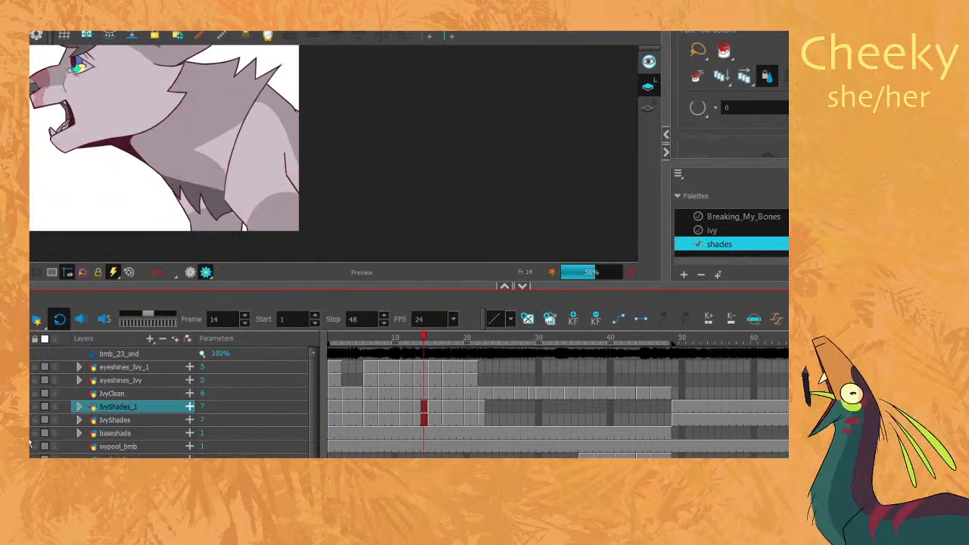
{"action": "key", "text": "period"}
{"action": "key", "text": "period"}
{"action": "key", "text": "period"}
{"action": "key", "text": "period"}
{"action": "key", "text": "period"}
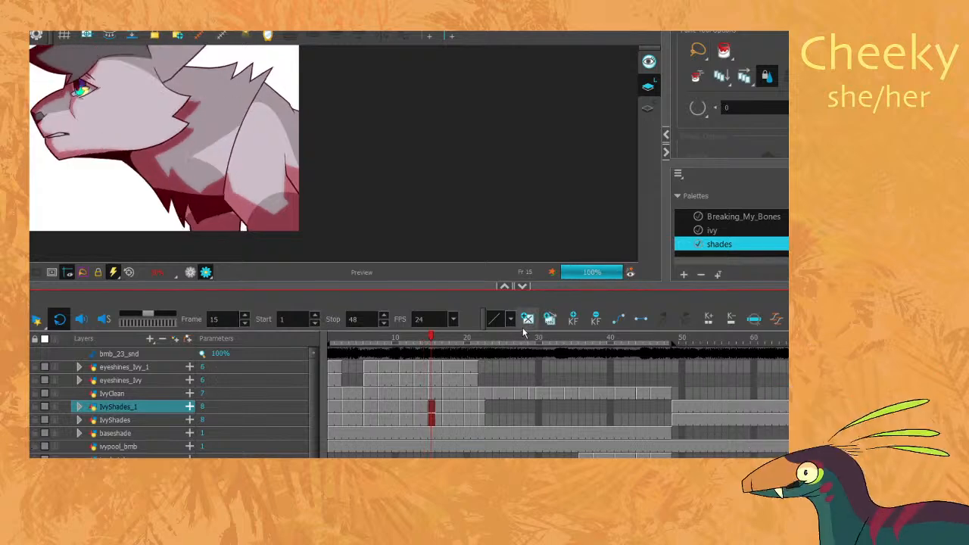
{"action": "key", "text": "period"}
{"action": "key", "text": "period"}
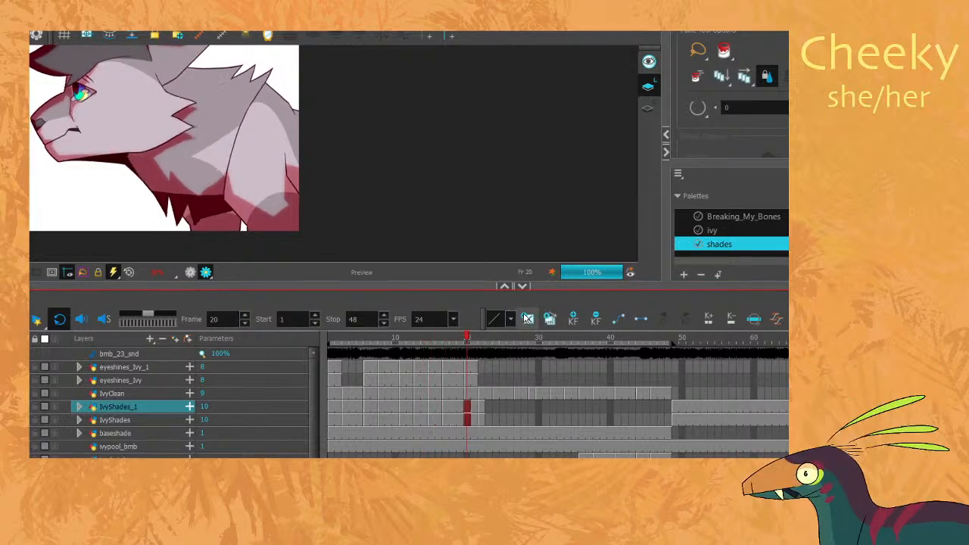
{"action": "key", "text": "period"}
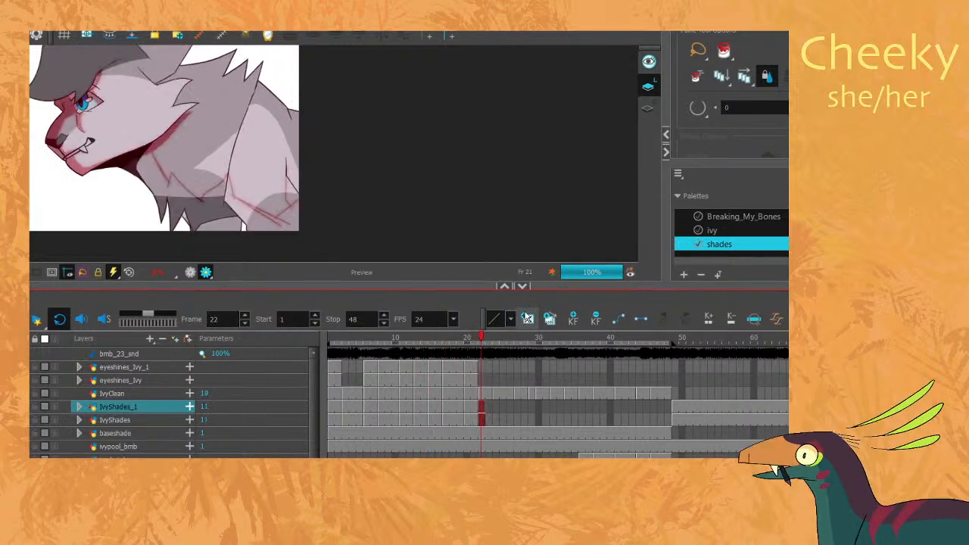
{"action": "left_click", "coordinate": [205, 272]}
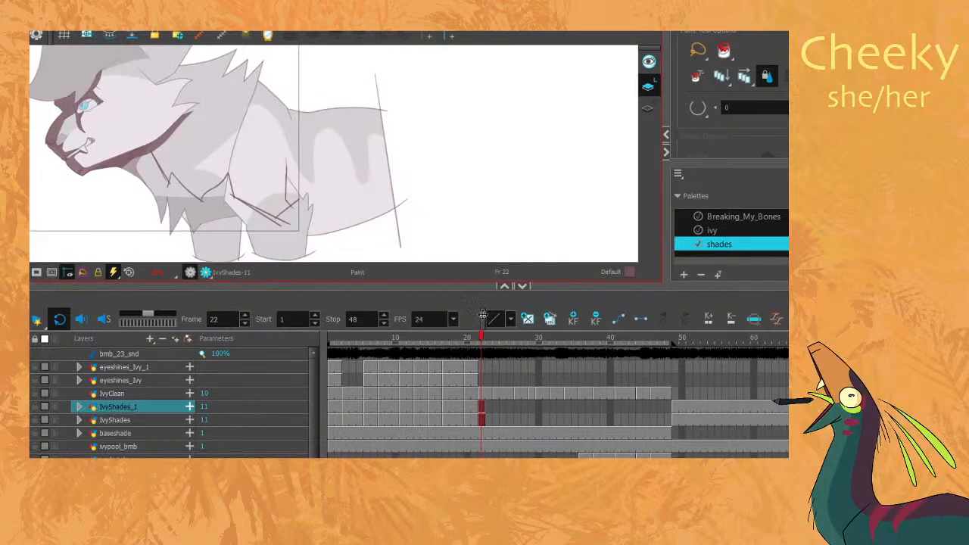
Draw the shadow line across the body at frame 22 from the elbow to the rear edge line with Solid Brush 2.
{"action": "left_click", "coordinate": [508, 286]}
{"action": "scroll", "coordinate": [427, 282], "scroll_direction": "up", "scroll_amount": 2}
{"action": "scroll", "coordinate": [462, 293], "scroll_direction": "up", "scroll_amount": 2}
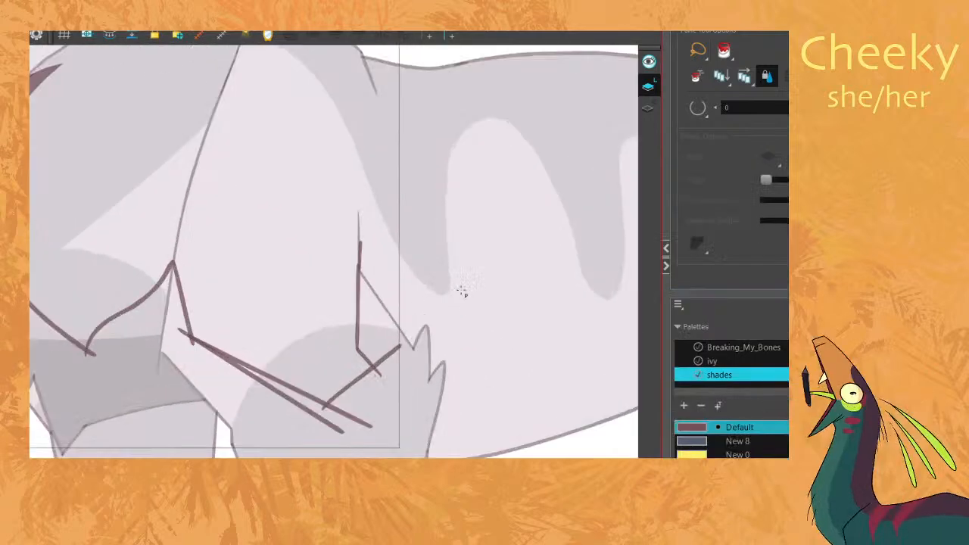
{"action": "left_click_drag", "start_coordinate": [462, 292], "coordinate": [265, 248]}
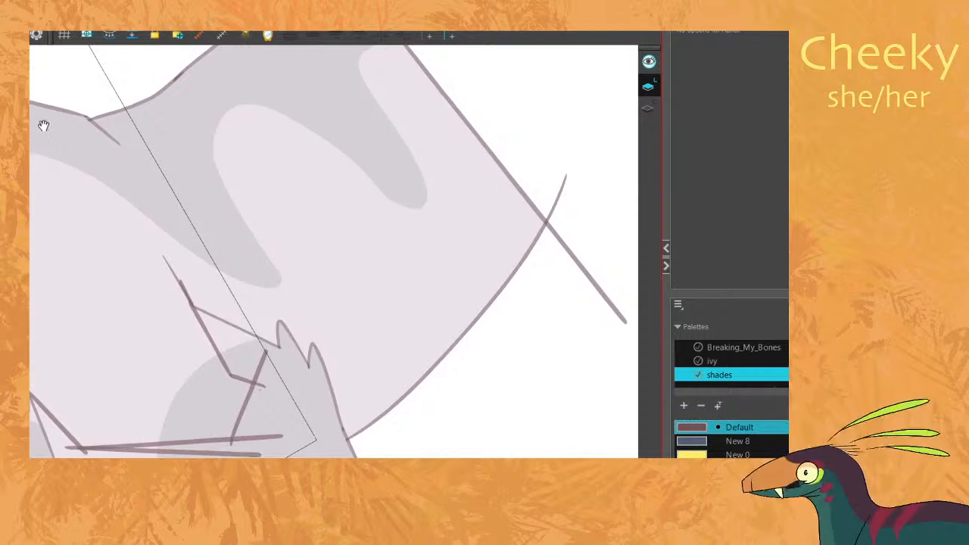
{"action": "key", "text": "alt+b"}
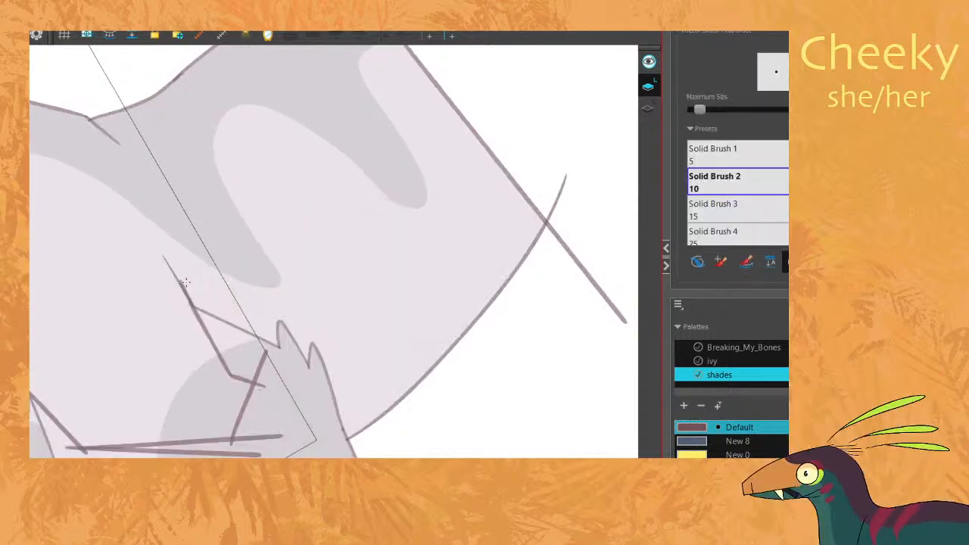
{"action": "mouse_move", "coordinate": [185, 280]}
{"action": "left_mouse_down"}
{"action": "mouse_move", "coordinate": [530, 63]}
{"action": "mouse_move", "coordinate": [592, 142]}
{"action": "mouse_move", "coordinate": [600, 340]}
{"action": "mouse_move", "coordinate": [573, 374]}
{"action": "mouse_move", "coordinate": [429, 455]}
{"action": "mouse_move", "coordinate": [454, 363]}
{"action": "mouse_move", "coordinate": [377, 440]}
{"action": "mouse_move", "coordinate": [211, 451]}
{"action": "mouse_move", "coordinate": [52, 340]}
{"action": "mouse_move", "coordinate": [48, 217]}
{"action": "left_mouse_up"}
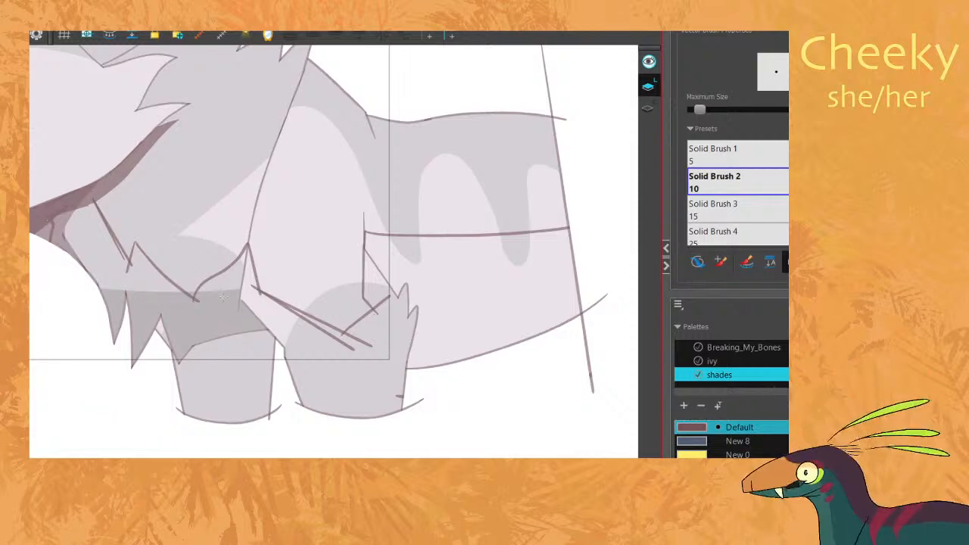
Select the IvyShades layer, try a Paint tool gap closing value of 1 and reset it to 0.
{"action": "key", "text": "alt+i"}
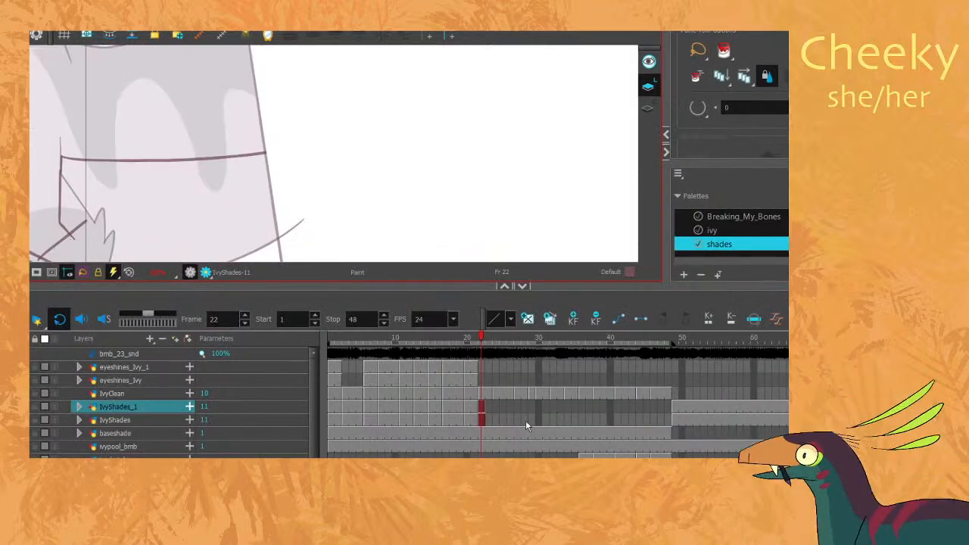
{"action": "left_click", "coordinate": [162, 424]}
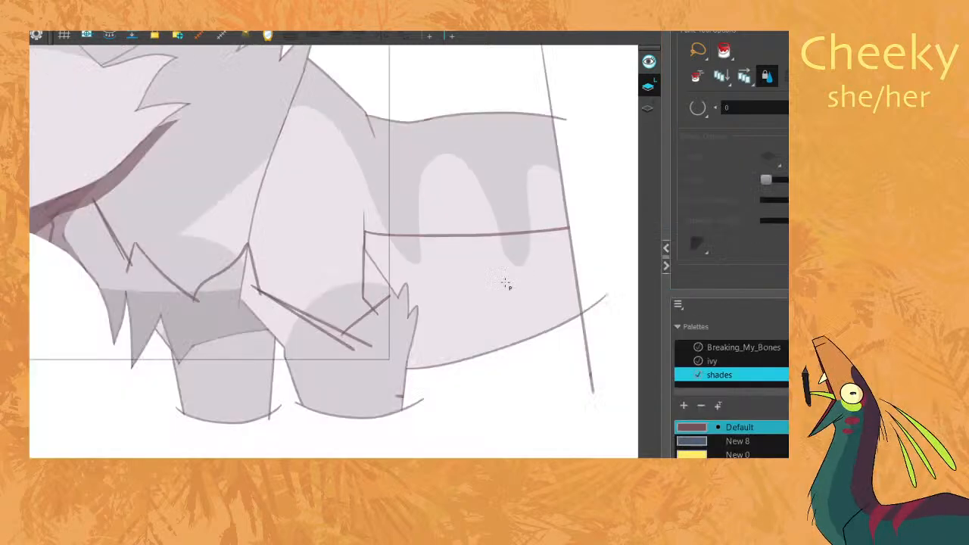
{"action": "left_click", "coordinate": [784, 107]}
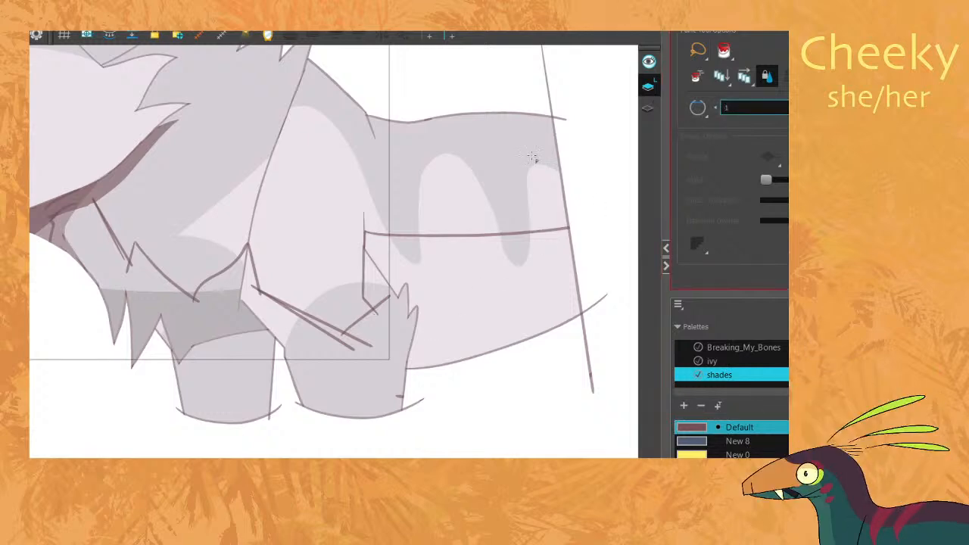
{"action": "left_click", "coordinate": [715, 108]}
Brush over the gaps in the shadow outline beneath the jaw and where the body line meets the rear edge.
{"action": "key", "text": "alt+b"}
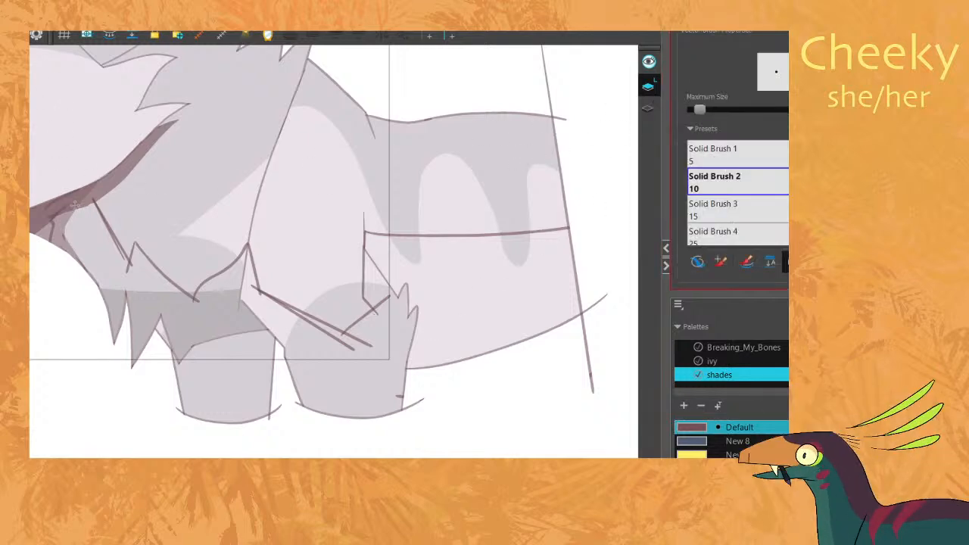
{"action": "mouse_move", "coordinate": [97, 201]}
{"action": "left_mouse_down"}
{"action": "mouse_move", "coordinate": [68, 198]}
{"action": "mouse_move", "coordinate": [67, 380]}
{"action": "mouse_move", "coordinate": [609, 420]}
{"action": "mouse_move", "coordinate": [623, 234]}
{"action": "mouse_move", "coordinate": [564, 227]}
{"action": "left_mouse_up"}
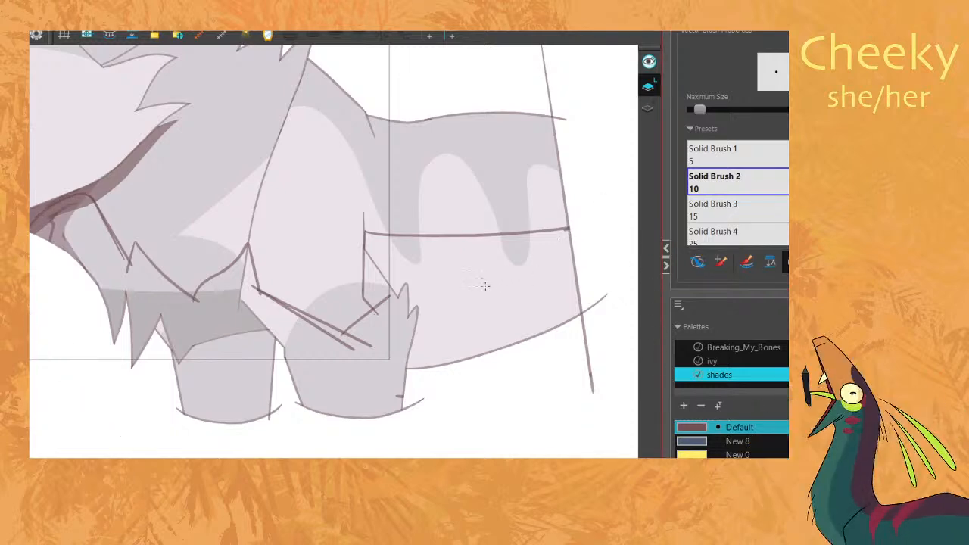
{"action": "key", "text": "alt+i"}
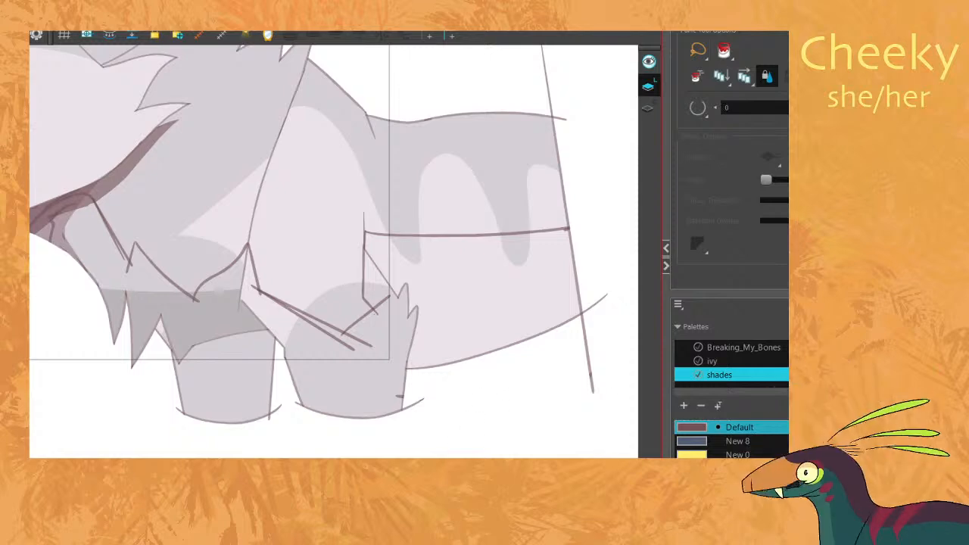
Fill the outlined neck, chest, foreleg and lower body shadows with the red Default shade in the render preview.
{"action": "key", "text": "grave"}
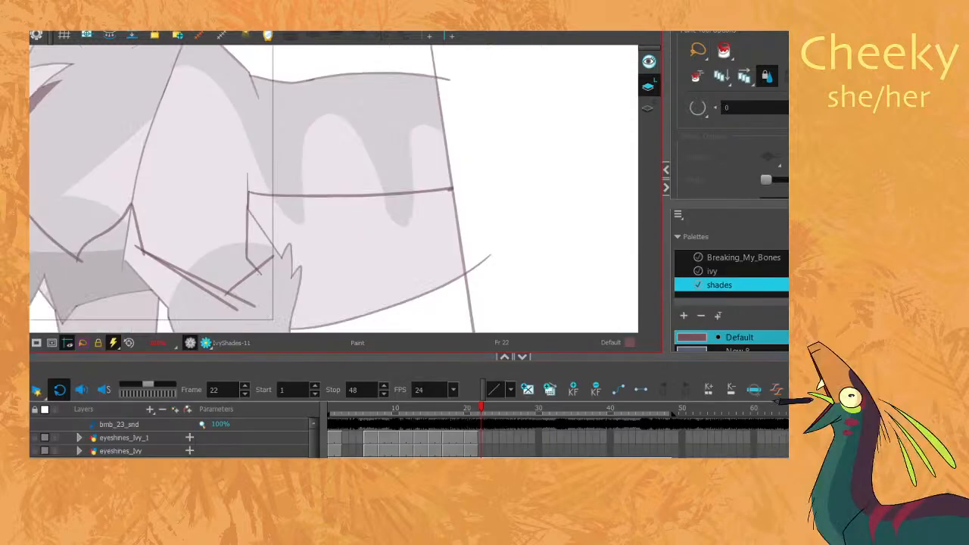
{"action": "left_click", "coordinate": [205, 342]}
{"action": "key", "text": "alt+b"}
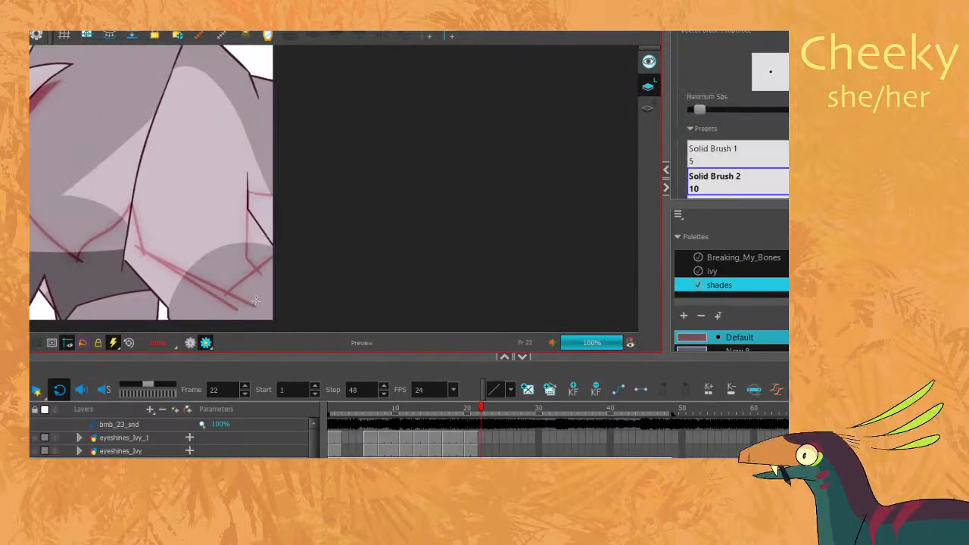
{"action": "key", "text": "space"}
{"action": "mouse_move", "coordinate": [275, 302]}
{"action": "left_mouse_down"}
{"action": "mouse_move", "coordinate": [465, 277]}
{"action": "mouse_move", "coordinate": [461, 290]}
{"action": "left_mouse_up"}
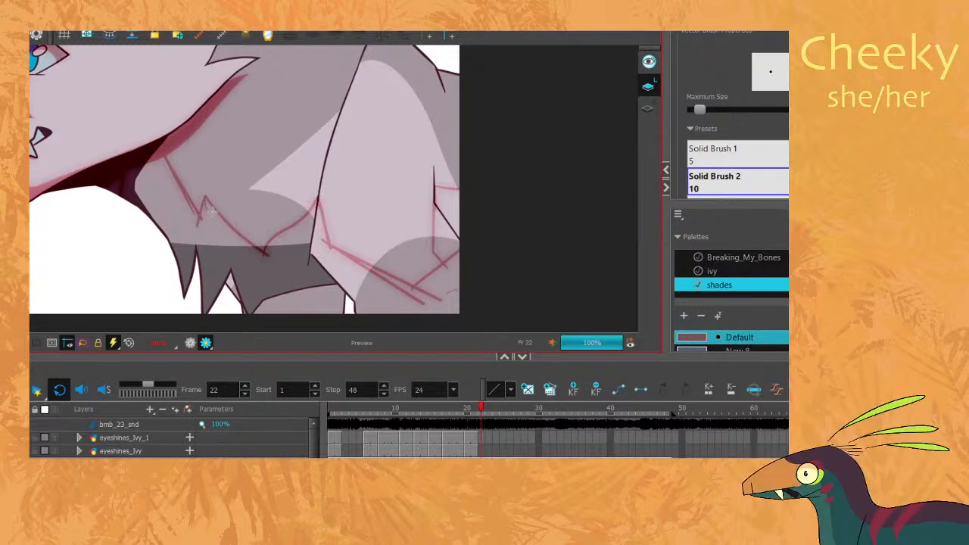
{"action": "key", "text": "alt+i"}
{"action": "left_click", "coordinate": [362, 277]}
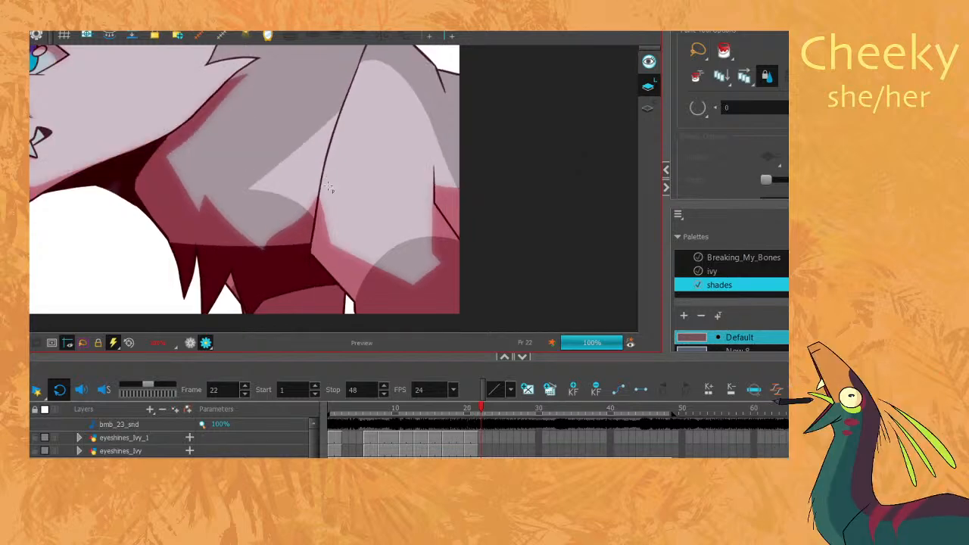
Erase the excess red shade at the upper end of the foreleg shadow at frame 22 and check it against frame 21.
{"action": "key", "text": "alt+e"}
{"action": "left_click_drag", "start_coordinate": [333, 240], "coordinate": [324, 192]}
{"action": "key", "text": "comma"}
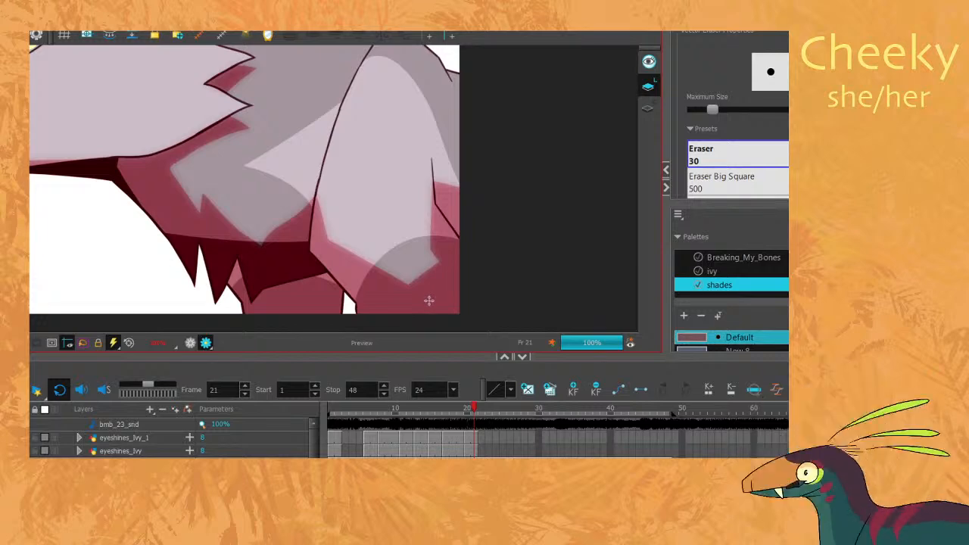
{"action": "key", "text": "period"}
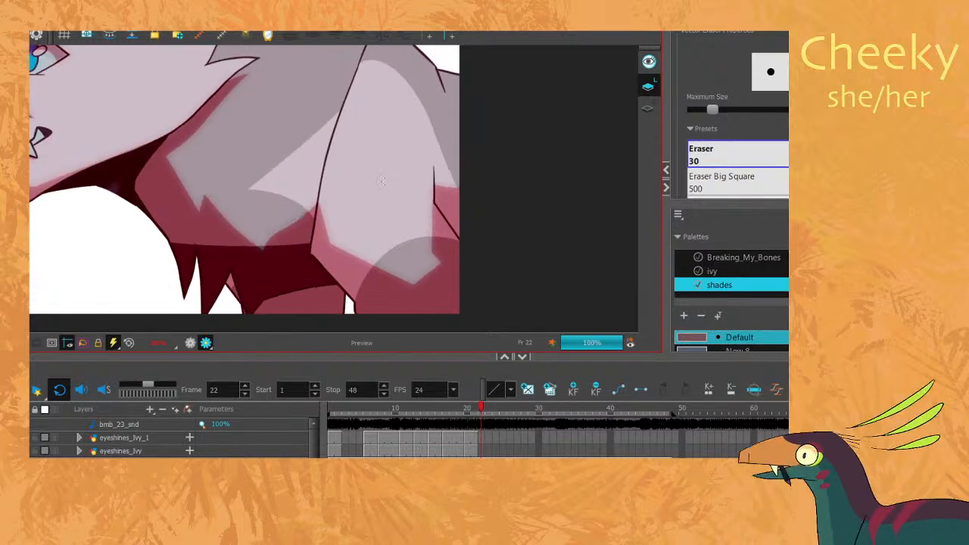
Compare the character's face, neck and chest shading at frame 22 with frame 21 to find missing shadows.
{"action": "scroll", "coordinate": [385, 180], "scroll_direction": "down", "scroll_amount": 5}
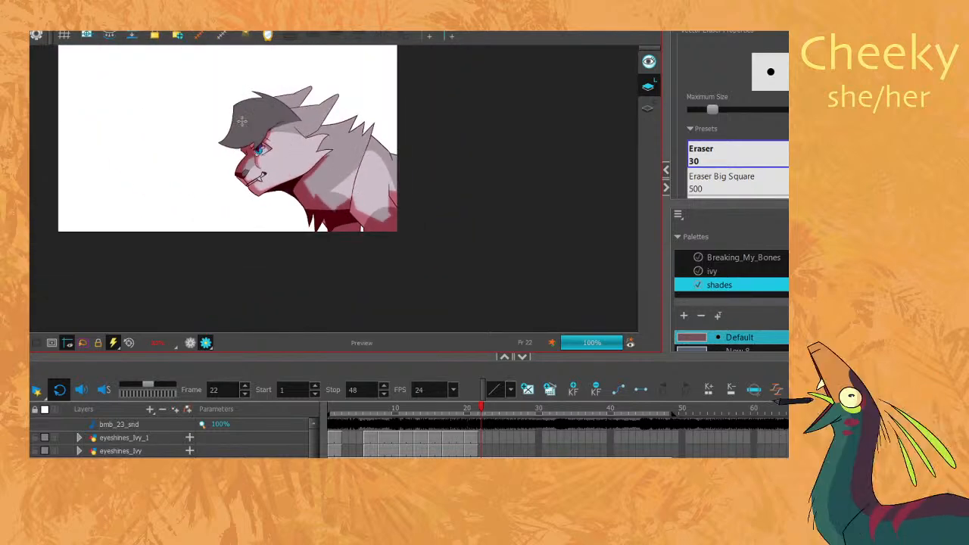
{"action": "scroll", "coordinate": [242, 121], "scroll_direction": "down", "scroll_amount": 2}
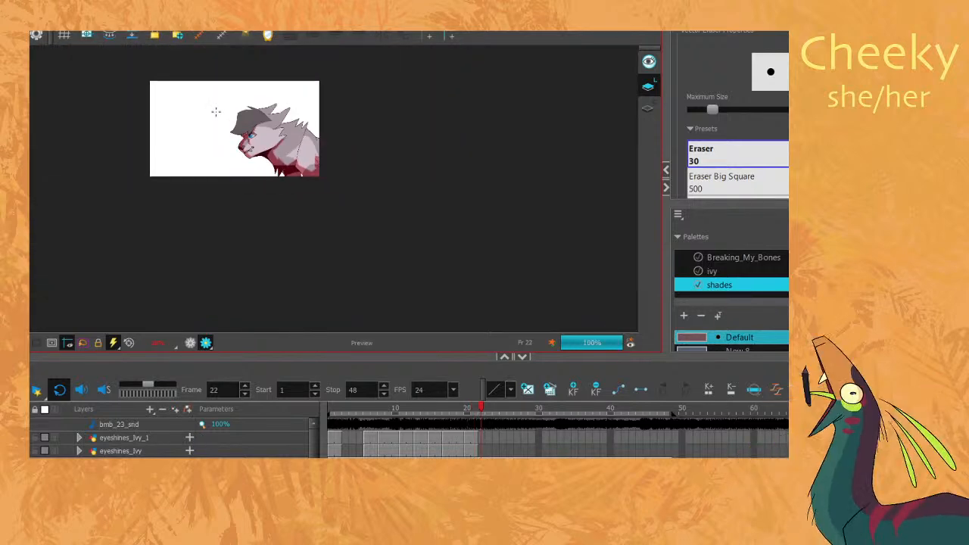
{"action": "scroll", "coordinate": [265, 159], "scroll_direction": "up", "scroll_amount": 6}
{"action": "scroll", "coordinate": [235, 93], "scroll_direction": "down", "scroll_amount": 5}
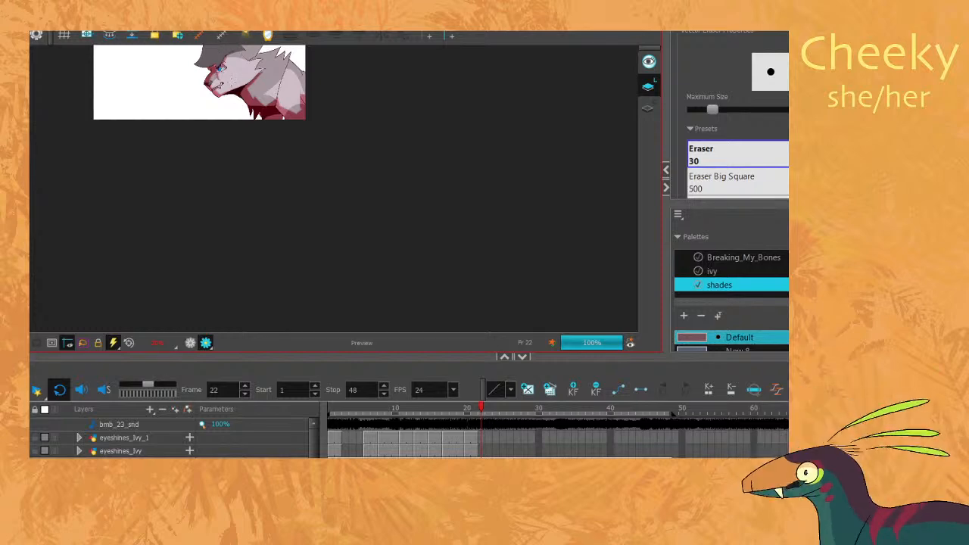
{"action": "key", "text": "space"}
{"action": "mouse_move", "coordinate": [239, 65]}
{"action": "left_mouse_down"}
{"action": "mouse_move", "coordinate": [239, 206]}
{"action": "mouse_move", "coordinate": [248, 112]}
{"action": "left_mouse_up"}
{"action": "scroll", "coordinate": [236, 188], "scroll_direction": "up", "scroll_amount": 2}
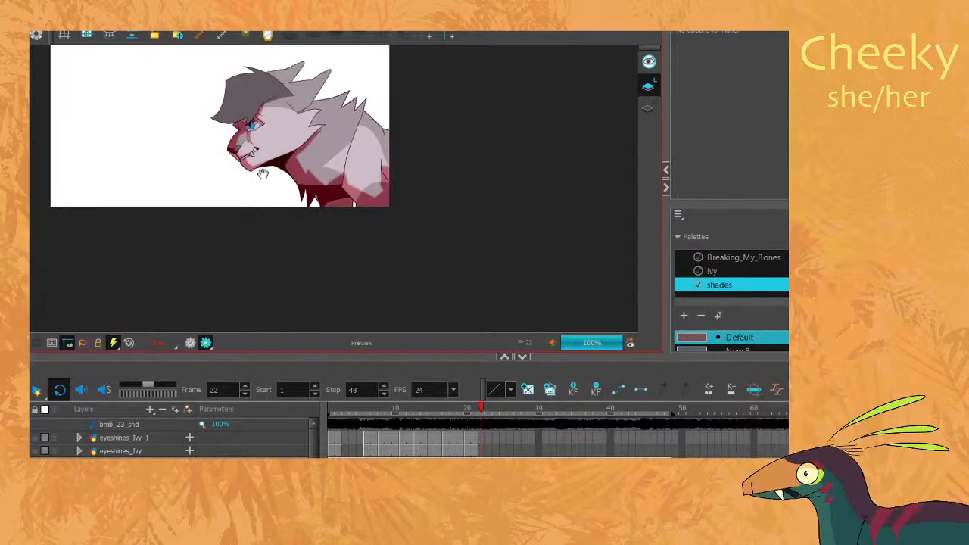
{"action": "left_click_drag", "start_coordinate": [254, 159], "coordinate": [279, 190]}
{"action": "scroll", "coordinate": [276, 185], "scroll_direction": "up", "scroll_amount": 1}
{"action": "key", "text": "comma"}
{"action": "key", "text": "period"}
{"action": "key", "text": "comma"}
{"action": "key", "text": "period"}
{"action": "key", "text": "comma"}
{"action": "key", "text": "period"}
{"action": "scroll", "coordinate": [361, 134], "scroll_direction": "up", "scroll_amount": 2}
{"action": "key", "text": "comma"}
{"action": "key", "text": "period"}
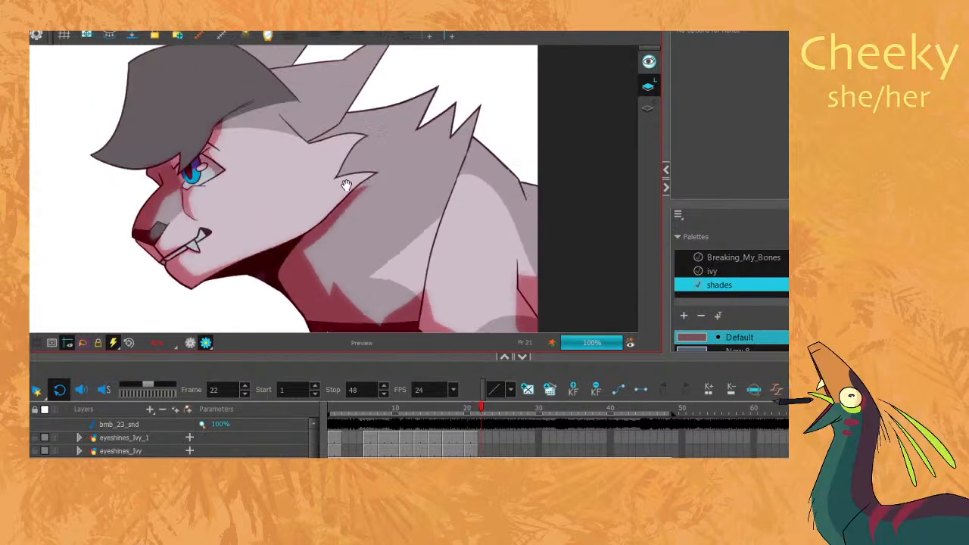
{"action": "key", "text": "comma"}
{"action": "key", "text": "period"}
{"action": "scroll", "coordinate": [345, 187], "scroll_direction": "up", "scroll_amount": 2}
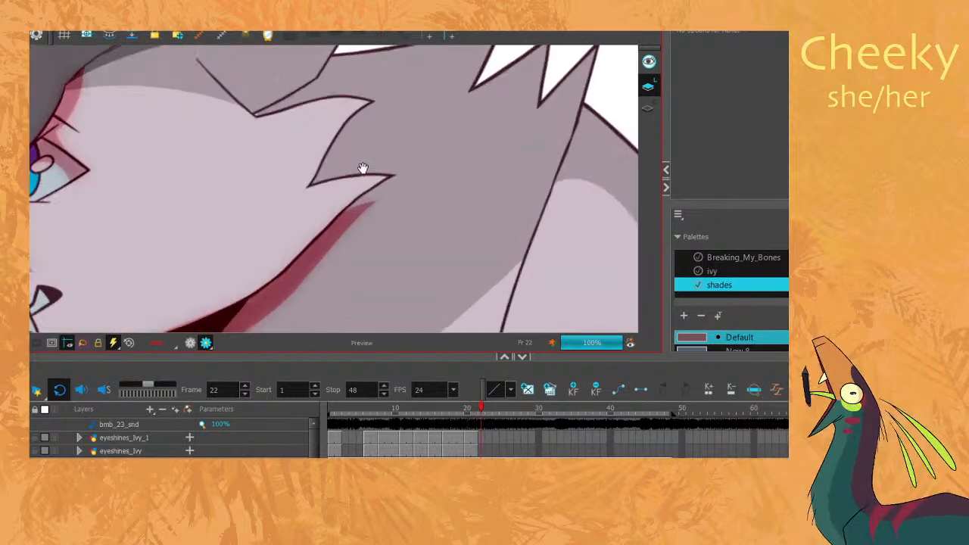
Outline the shadow in the notch between the two cheek fur tufts with Solid Brush 2.
{"action": "left_click_drag", "start_coordinate": [364, 162], "coordinate": [394, 196]}
{"action": "key", "text": "c"}
{"action": "key", "text": "alt+b"}
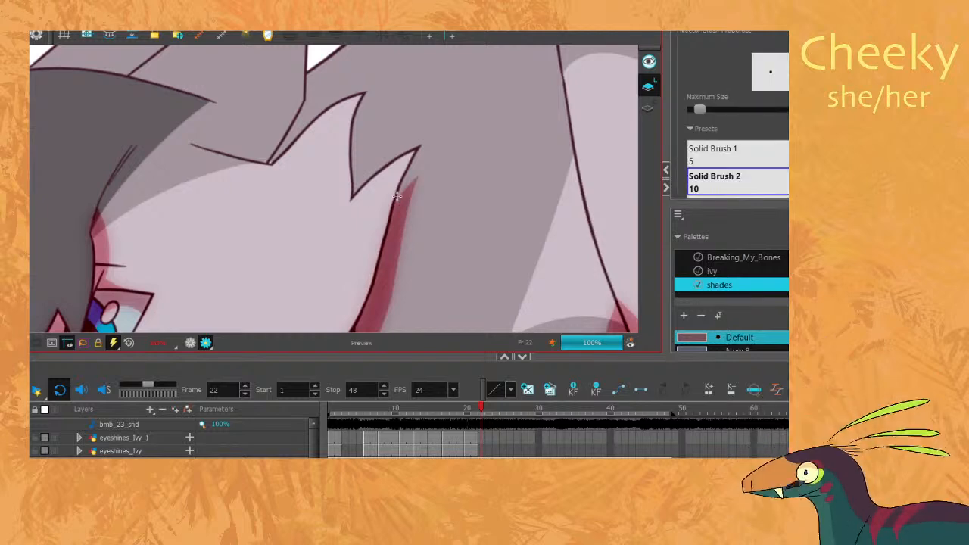
{"action": "key", "text": "comma"}
{"action": "key", "text": "period"}
{"action": "mouse_move", "coordinate": [349, 143]}
{"action": "left_mouse_down"}
{"action": "mouse_move", "coordinate": [389, 110]}
{"action": "mouse_move", "coordinate": [385, 174]}
{"action": "mouse_move", "coordinate": [353, 198]}
{"action": "mouse_move", "coordinate": [384, 168]}
{"action": "mouse_move", "coordinate": [369, 151]}
{"action": "left_mouse_up"}
{"action": "key", "text": "c"}
{"action": "key", "text": "alt+e"}
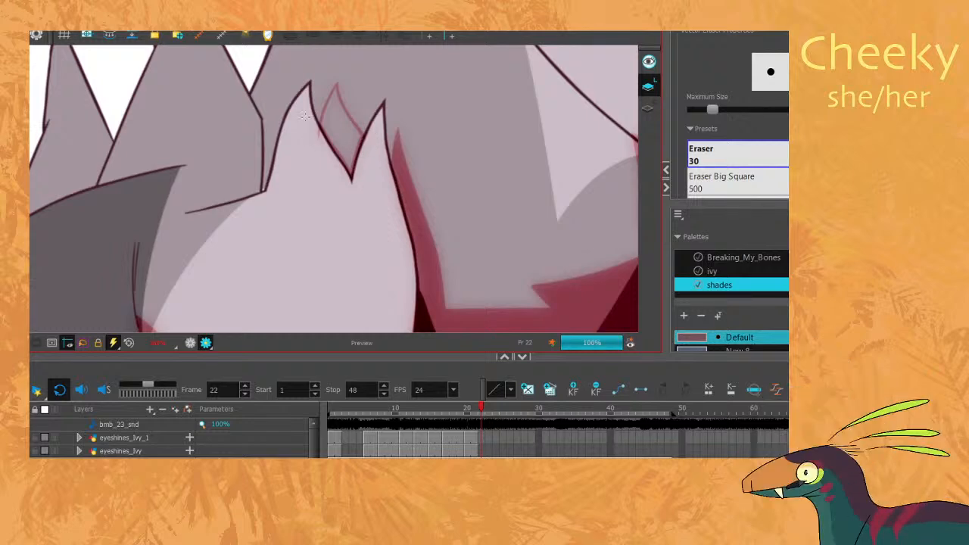
Fill the outlined notch shadow between the cheek fur tufts with the red Default shade.
{"action": "key", "text": "alt+i"}
{"action": "left_click_drag", "start_coordinate": [347, 112], "coordinate": [340, 129]}
{"action": "key", "text": "v"}
{"action": "key", "text": "v"}
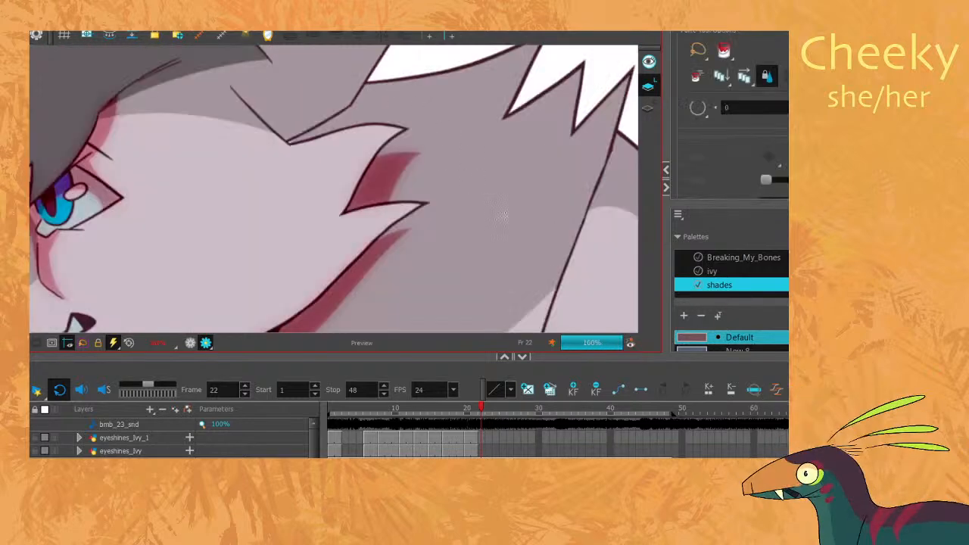
Compare the whole character's shading at frame 22 with the previous frame, checking the cheek, hair and ears.
{"action": "scroll", "coordinate": [457, 215], "scroll_direction": "down", "scroll_amount": 6}
{"action": "key", "text": "comma"}
{"action": "key", "text": "period"}
{"action": "key", "text": "comma"}
{"action": "key", "text": "period"}
{"action": "key", "text": "comma"}
{"action": "key", "text": "period"}
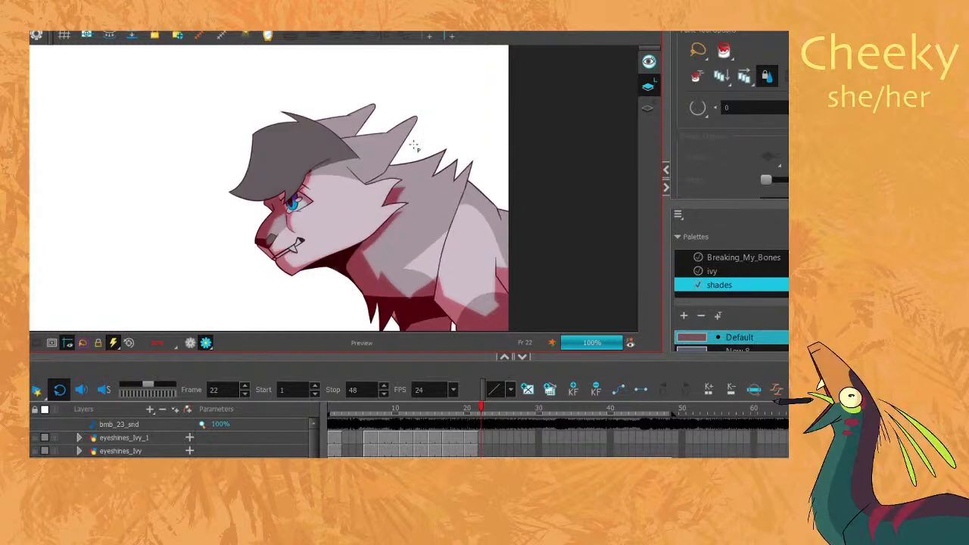
{"action": "key", "text": "comma"}
{"action": "key", "text": "period"}
Enlarge the drawing view and draw a shadow line along the hair's front edge with Solid Brush 2.
{"action": "scroll", "coordinate": [273, 169], "scroll_direction": "up", "scroll_amount": 6}
{"action": "key", "text": "comma"}
{"action": "key", "text": "period"}
{"action": "key", "text": "alt+b"}
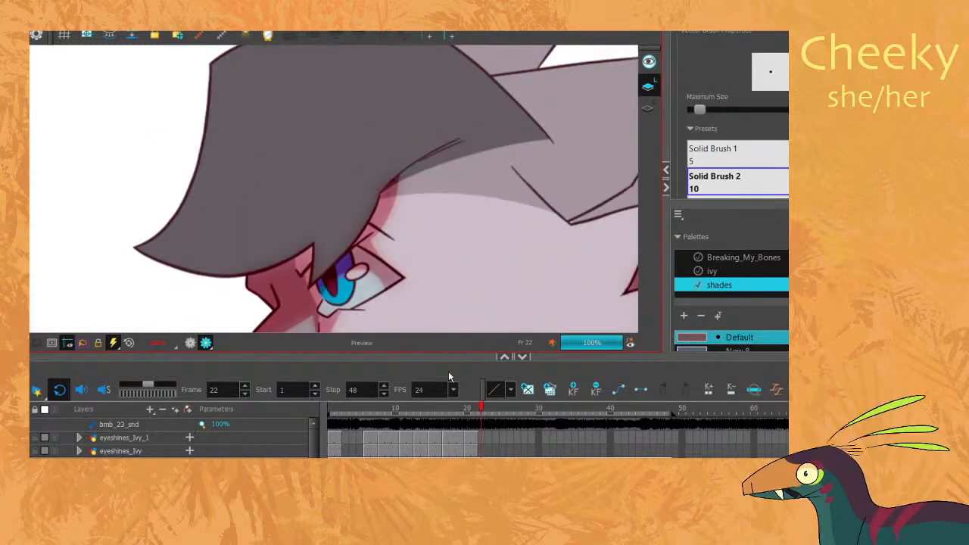
{"action": "left_click", "coordinate": [521, 359]}
{"action": "key", "text": "comma"}
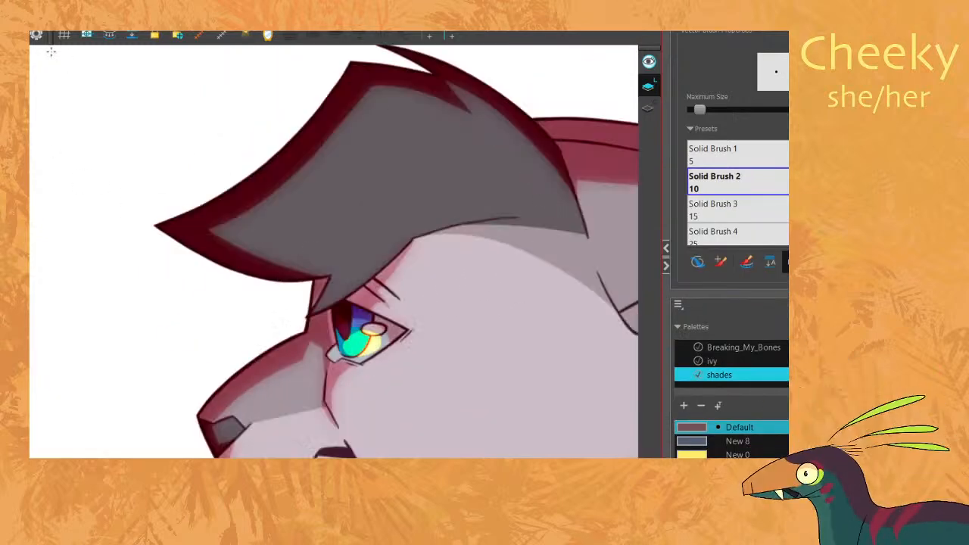
{"action": "key", "text": "comma"}
{"action": "mouse_move", "coordinate": [259, 154]}
{"action": "left_mouse_down"}
{"action": "mouse_move", "coordinate": [189, 339]}
{"action": "mouse_move", "coordinate": [243, 263]}
{"action": "mouse_move", "coordinate": [257, 144]}
{"action": "left_mouse_up"}
{"action": "key", "text": "ctrl+z"}
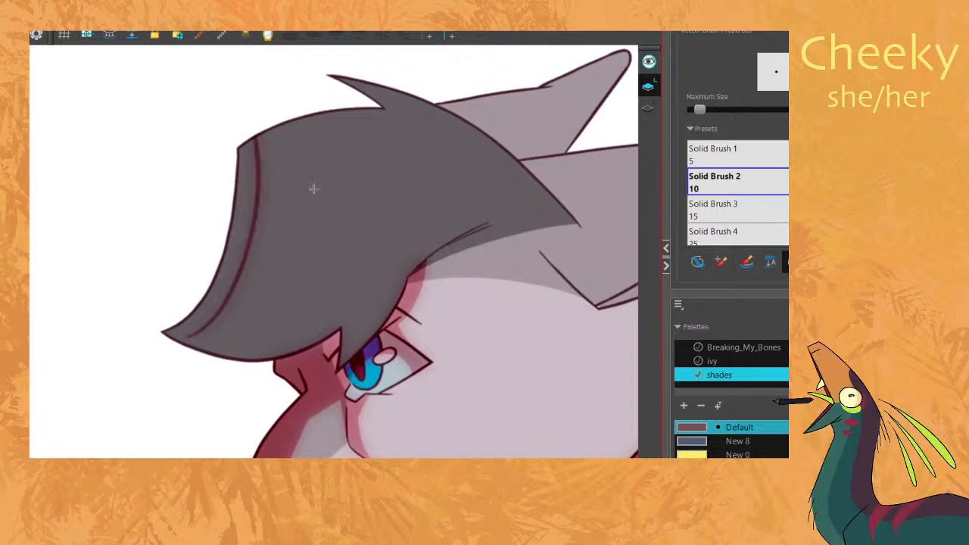
{"action": "key", "text": "period"}
{"action": "key", "text": "comma"}
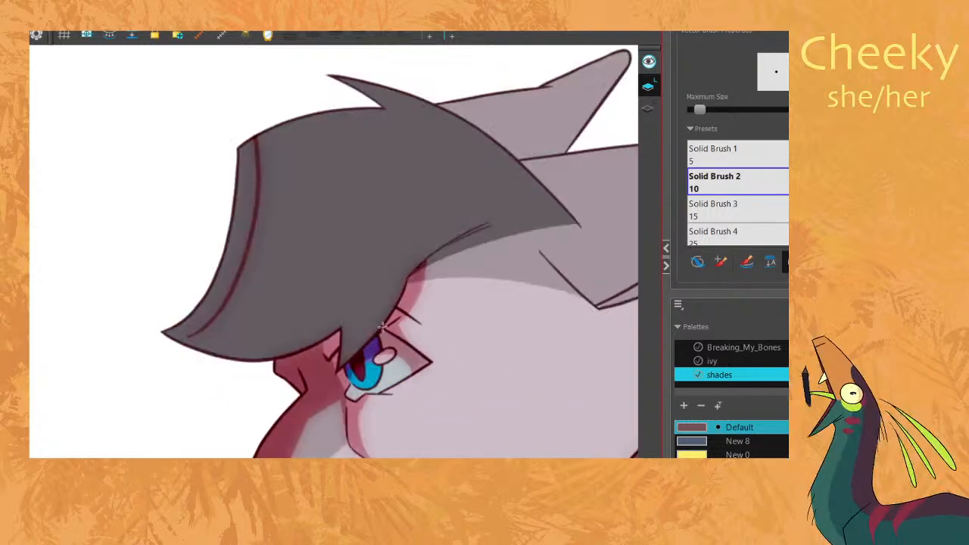
Draw the shadow line along the hair's lower edge from the front tip to above the eye, replacing the first attempt.
{"action": "left_click_drag", "start_coordinate": [177, 332], "coordinate": [337, 324]}
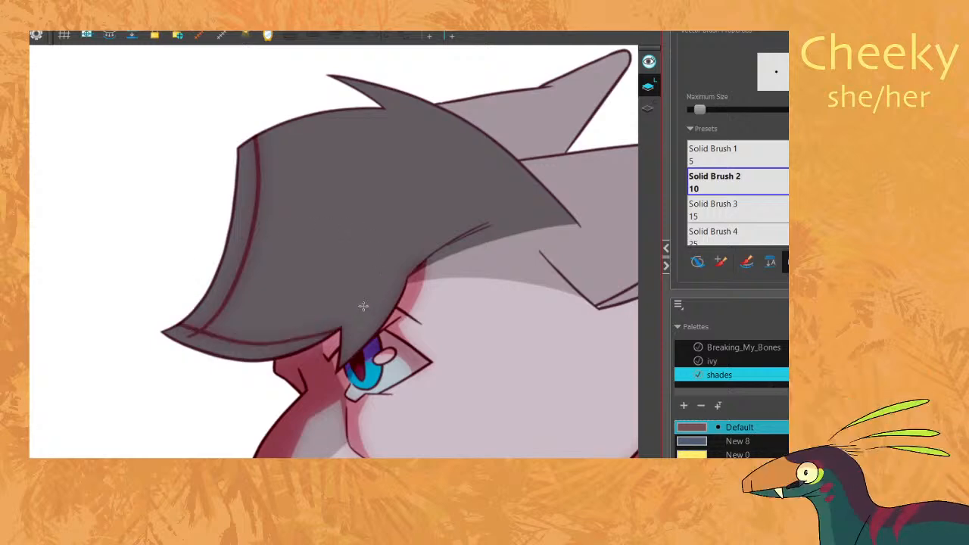
{"action": "key", "text": "ctrl+z"}
{"action": "key", "text": "c"}
{"action": "key", "text": "c"}
{"action": "key", "text": "c"}
{"action": "key", "text": "c"}
{"action": "key", "text": "c"}
{"action": "key", "text": "c"}
{"action": "key", "text": "c"}
{"action": "key", "text": "c"}
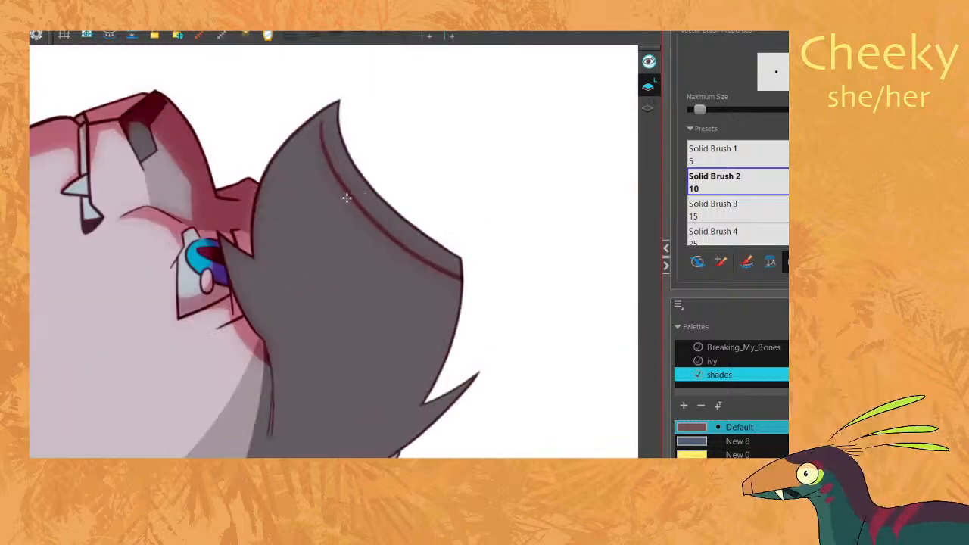
{"action": "left_click_drag", "start_coordinate": [335, 115], "coordinate": [252, 250]}
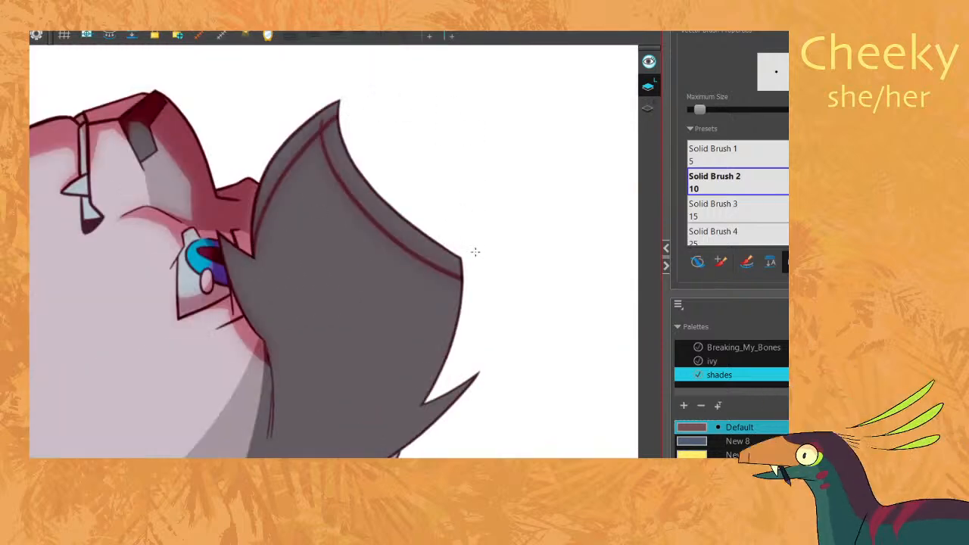
{"action": "mouse_move", "coordinate": [459, 280]}
{"action": "left_mouse_down"}
{"action": "mouse_move", "coordinate": [463, 138]}
{"action": "mouse_move", "coordinate": [325, 78]}
{"action": "mouse_move", "coordinate": [247, 158]}
{"action": "mouse_move", "coordinate": [252, 227]}
{"action": "left_mouse_up"}
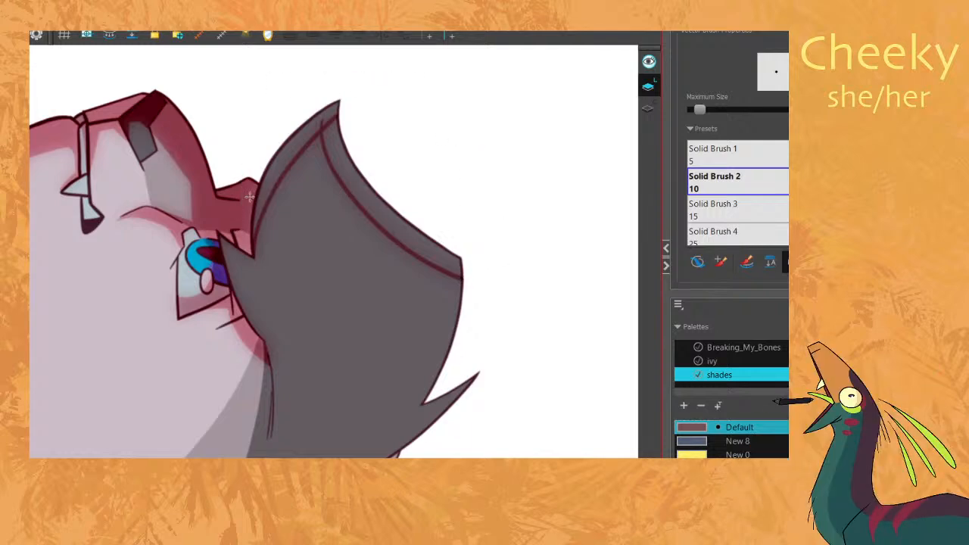
Fill the outlined shadow strips along the hair's front and lower edges with the red Default shade.
{"action": "key", "text": "alt+i"}
{"action": "left_click", "coordinate": [324, 173]}
{"action": "key", "text": "v"}
{"action": "key", "text": "v"}
{"action": "key", "text": "v"}
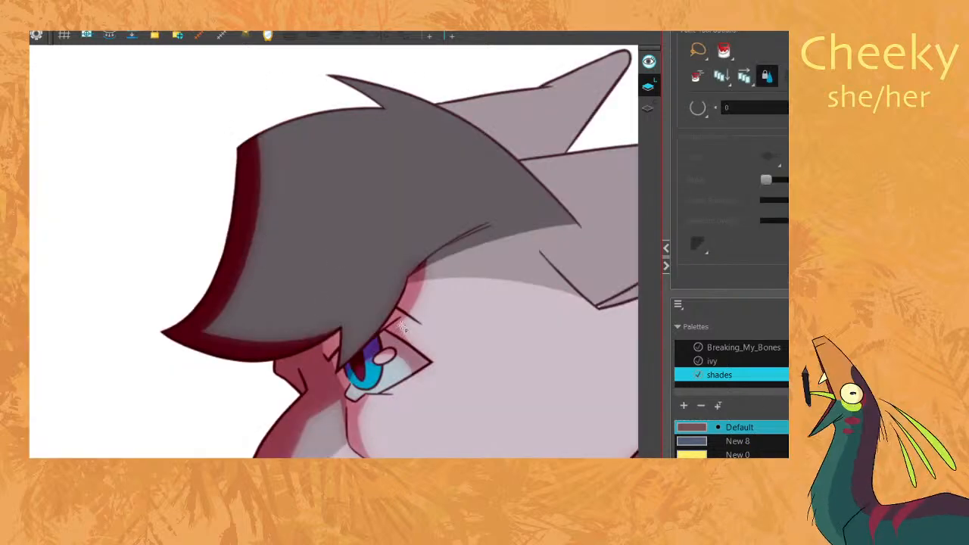
Draw the shadow line along the hair's upper edge to just past the tuft's base, following the neighbouring frame's shading.
{"action": "key", "text": "c"}
{"action": "left_click_drag", "start_coordinate": [412, 218], "coordinate": [433, 264]}
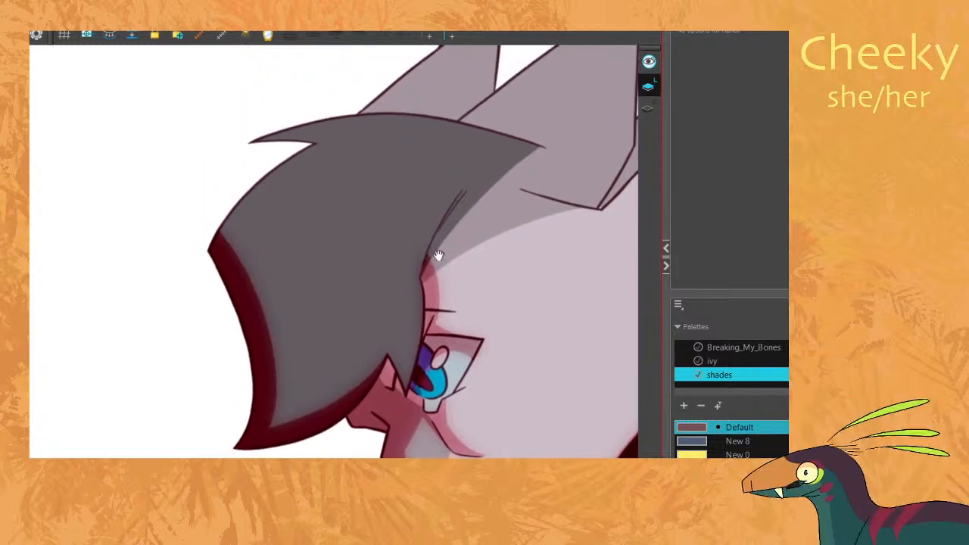
{"action": "key", "text": "alt+b"}
{"action": "key", "text": "f"}
{"action": "key", "text": "g"}
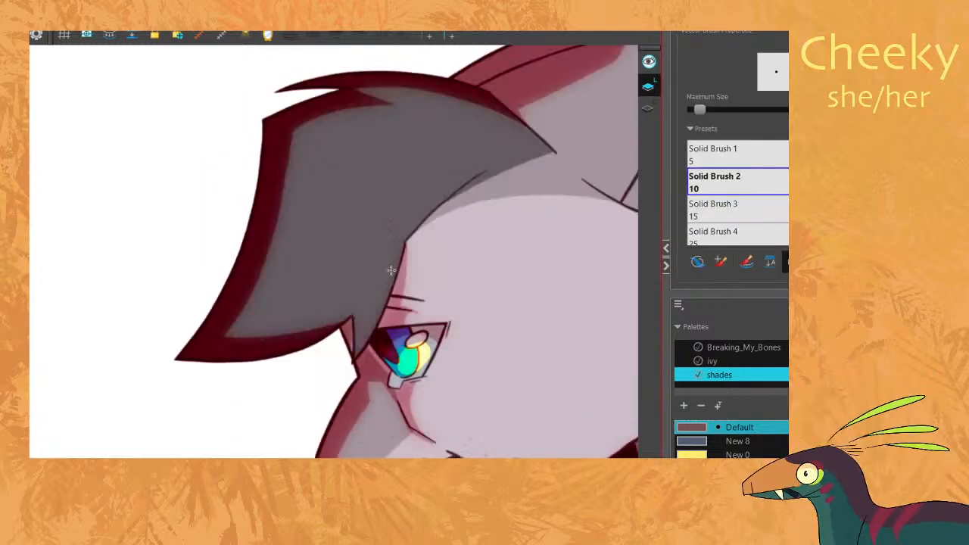
{"action": "key", "text": "f"}
{"action": "key", "text": "g"}
{"action": "mouse_move", "coordinate": [232, 253]}
{"action": "left_mouse_down"}
{"action": "mouse_move", "coordinate": [362, 138]}
{"action": "mouse_move", "coordinate": [250, 142]}
{"action": "left_mouse_up"}
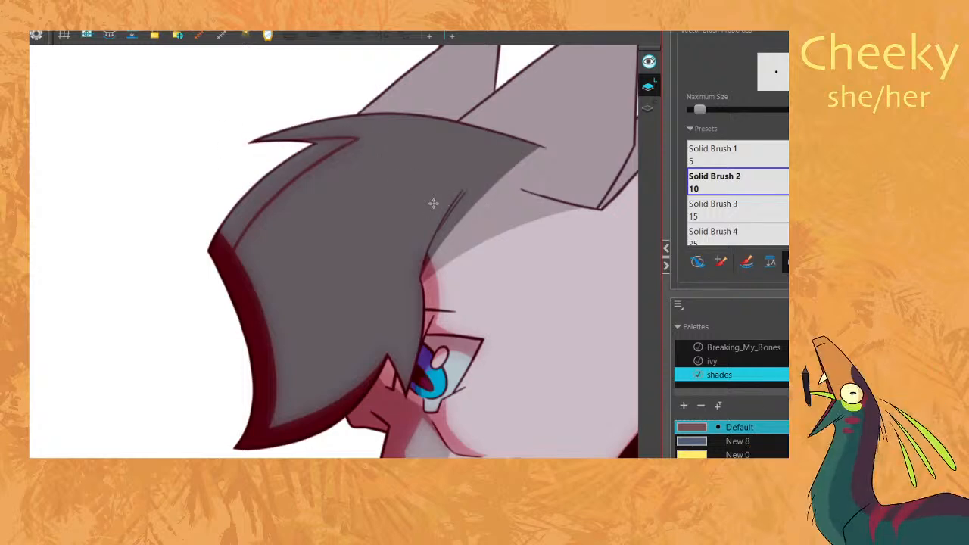
Draw the shadow lines through the pointed hair tuft and along the hair's back edge with Solid Brush 2.
{"action": "key", "text": "g"}
{"action": "left_click_drag", "start_coordinate": [291, 137], "coordinate": [199, 192]}
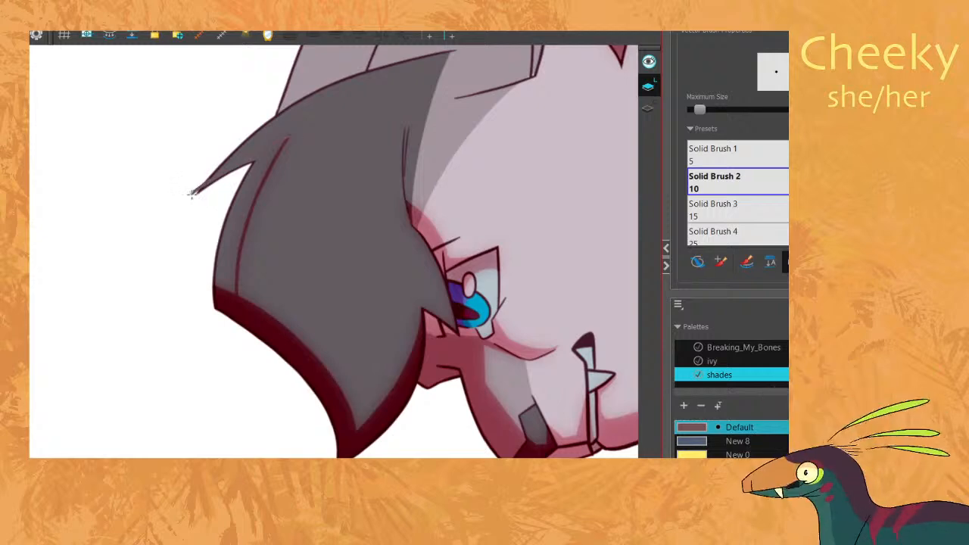
{"action": "key", "text": "f"}
{"action": "key", "text": "g"}
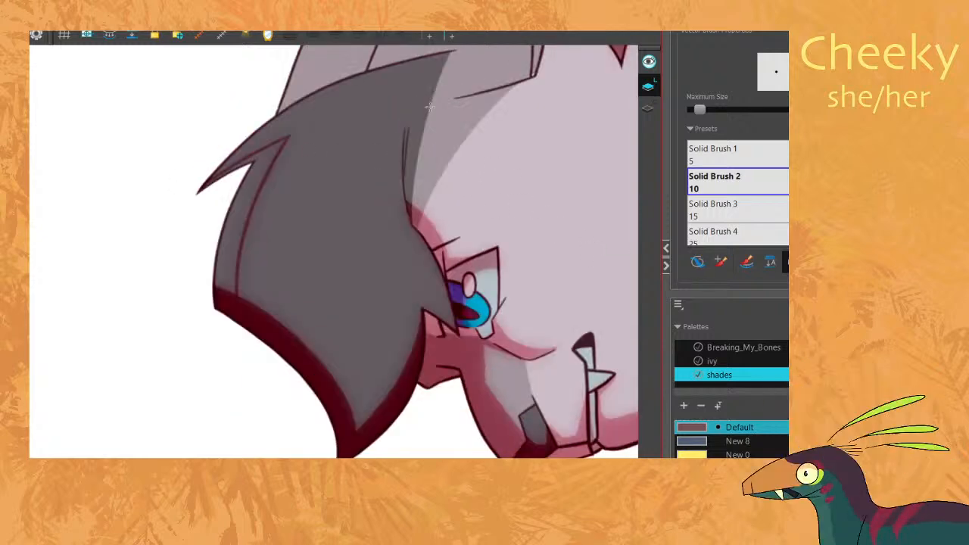
{"action": "mouse_move", "coordinate": [444, 54]}
{"action": "left_mouse_down"}
{"action": "mouse_move", "coordinate": [321, 100]}
{"action": "mouse_move", "coordinate": [200, 189]}
{"action": "left_mouse_up"}
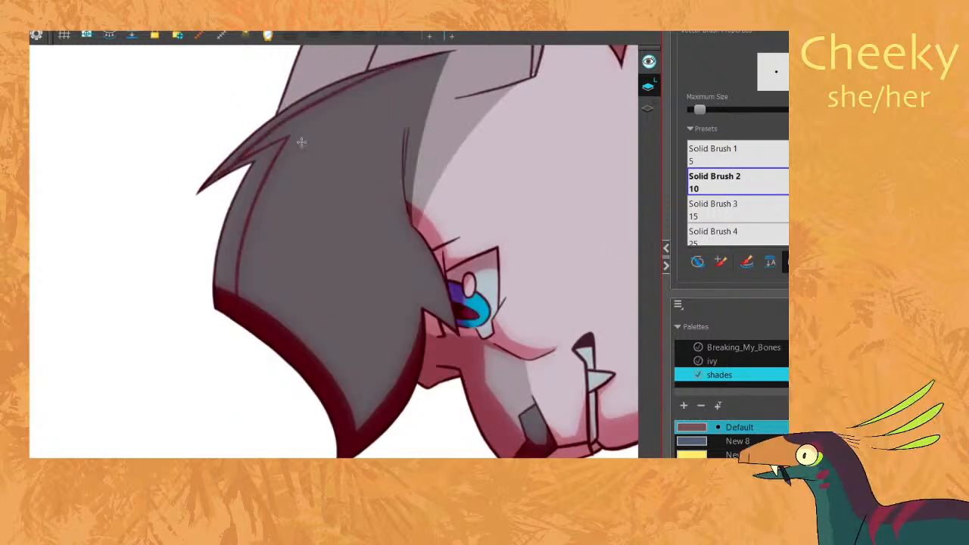
{"action": "mouse_move", "coordinate": [435, 60]}
{"action": "left_mouse_down"}
{"action": "mouse_move", "coordinate": [335, 81]}
{"action": "mouse_move", "coordinate": [242, 128]}
{"action": "mouse_move", "coordinate": [151, 289]}
{"action": "mouse_move", "coordinate": [237, 311]}
{"action": "left_mouse_up"}
Fill the outlined shadows along the hair's upper edge, tuft and back edge with the red Default shade.
{"action": "key", "text": "alt+i"}
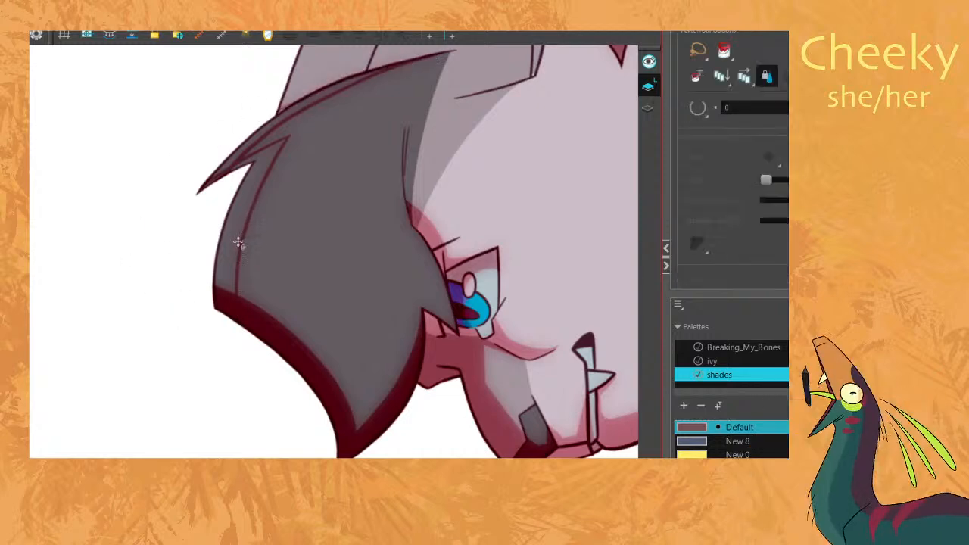
{"action": "left_click", "coordinate": [238, 243]}
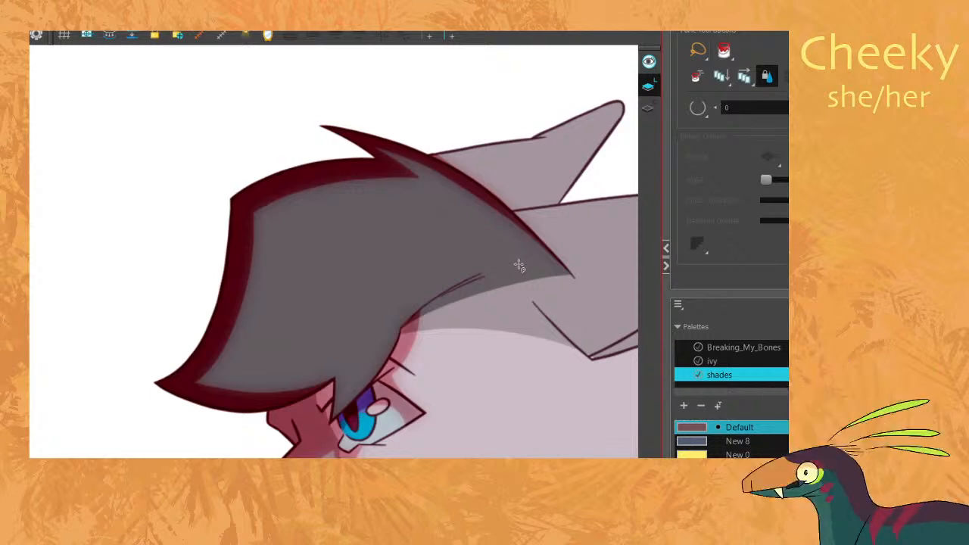
{"action": "key", "text": "period"}
{"action": "key", "text": "comma"}
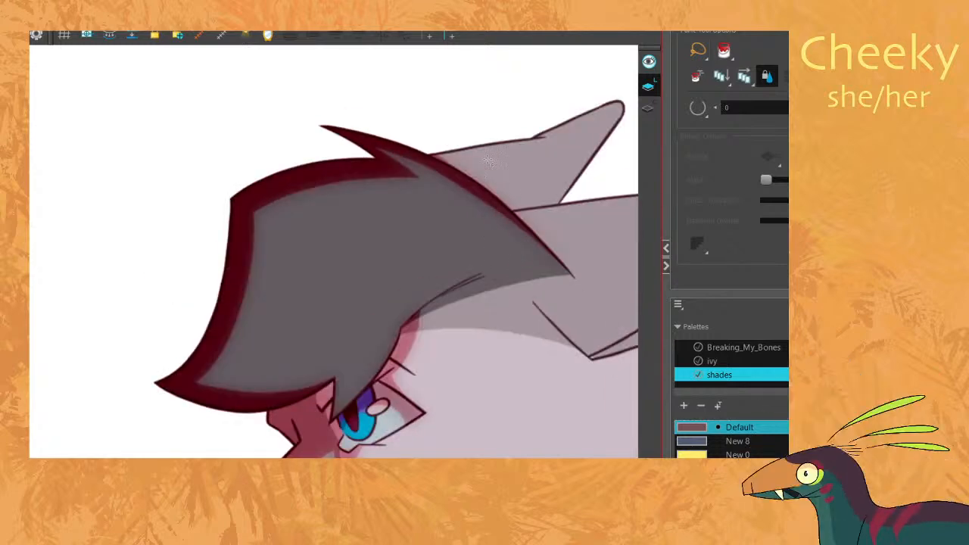
Outline the shadow across the far ear with Solid Brush 2, matching the neighbouring frame, and fill it with the red Default shade.
{"action": "key", "text": "alt+b"}
{"action": "key", "text": "alt+i"}
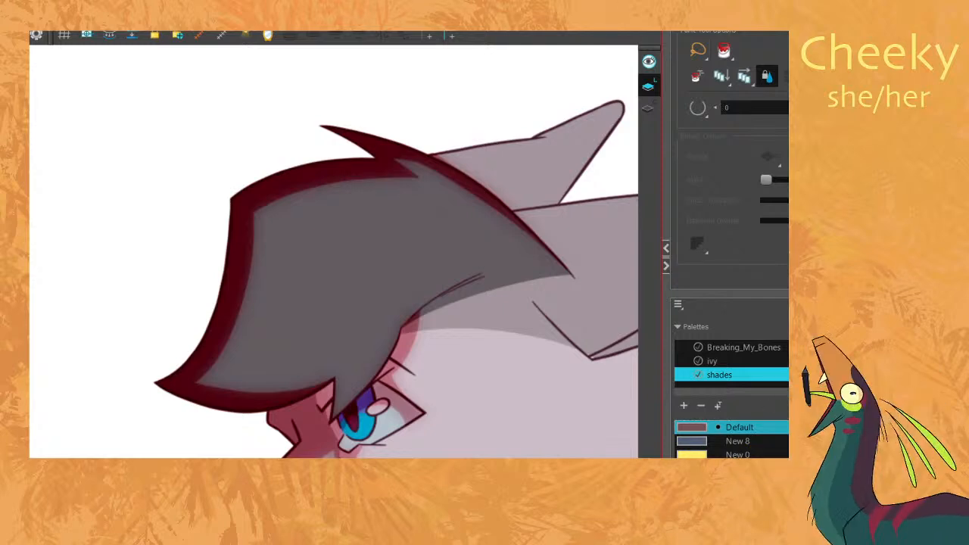
{"action": "mouse_move", "coordinate": [586, 98]}
{"action": "left_mouse_down"}
{"action": "mouse_move", "coordinate": [426, 266]}
{"action": "mouse_move", "coordinate": [557, 326]}
{"action": "mouse_move", "coordinate": [504, 282]}
{"action": "left_mouse_up"}
{"action": "key", "text": "comma"}
{"action": "key", "text": "period"}
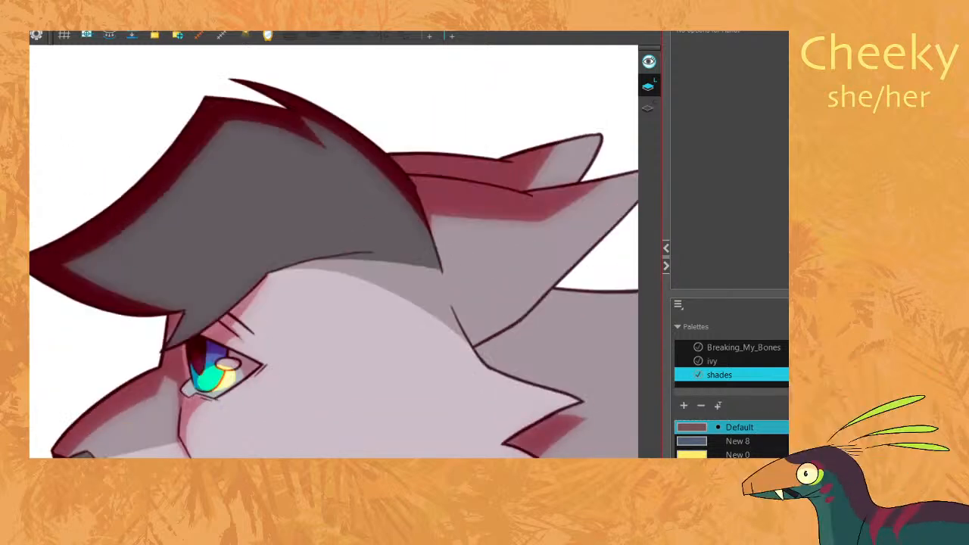
{"action": "key", "text": "alt+b"}
{"action": "key", "text": "comma"}
{"action": "key", "text": "period"}
{"action": "key", "text": "comma"}
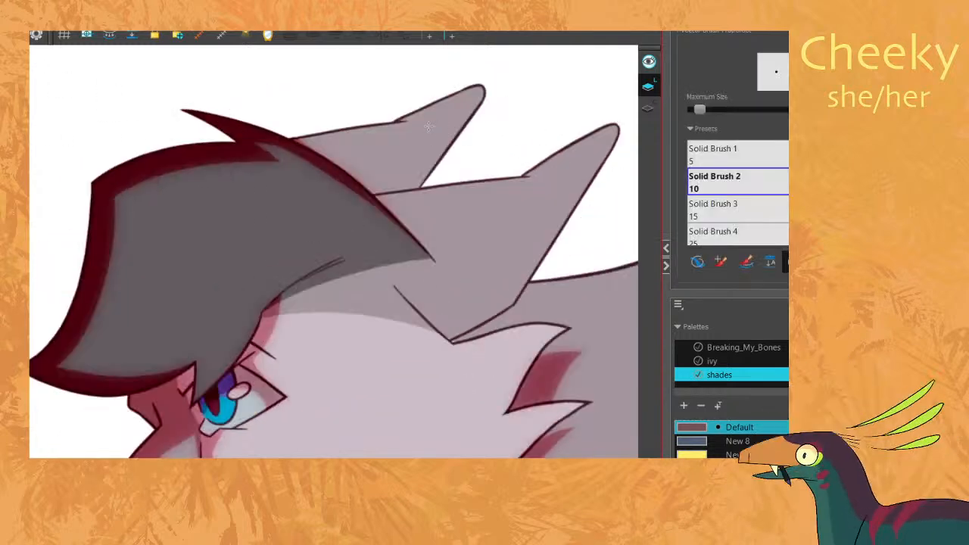
{"action": "key", "text": "period"}
{"action": "key", "text": "comma"}
{"action": "key", "text": "period"}
{"action": "key", "text": "comma"}
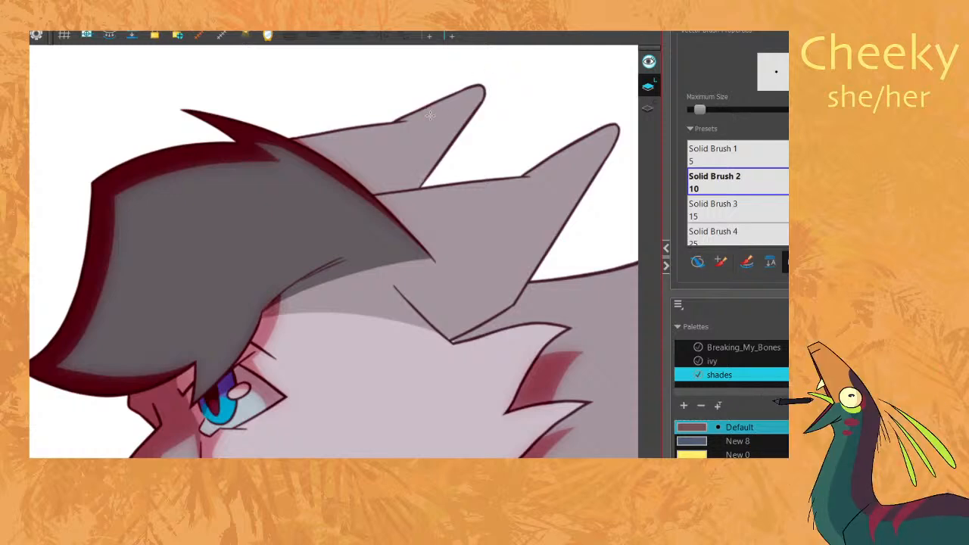
{"action": "left_click_drag", "start_coordinate": [421, 105], "coordinate": [434, 176]}
{"action": "key", "text": "period"}
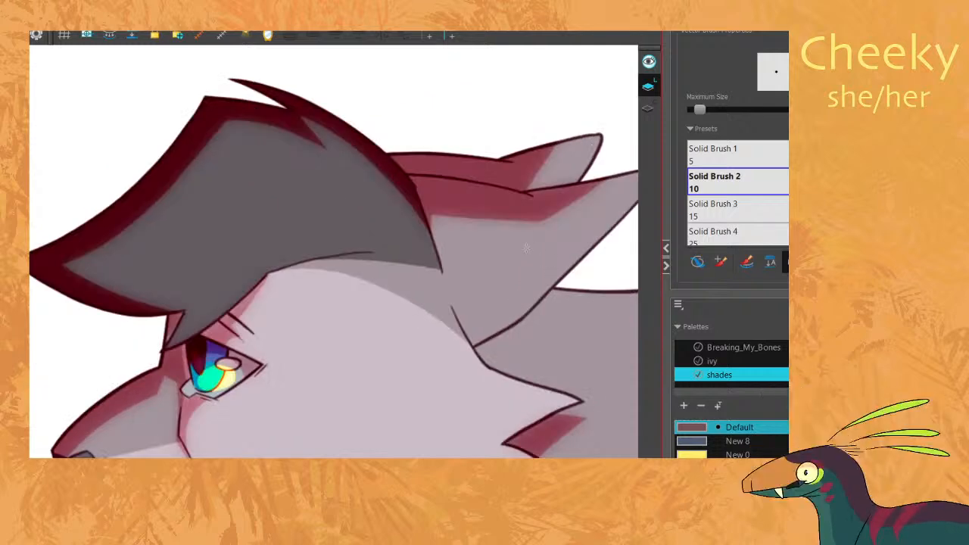
{"action": "key", "text": "comma"}
{"action": "left_click_drag", "start_coordinate": [366, 193], "coordinate": [416, 186]}
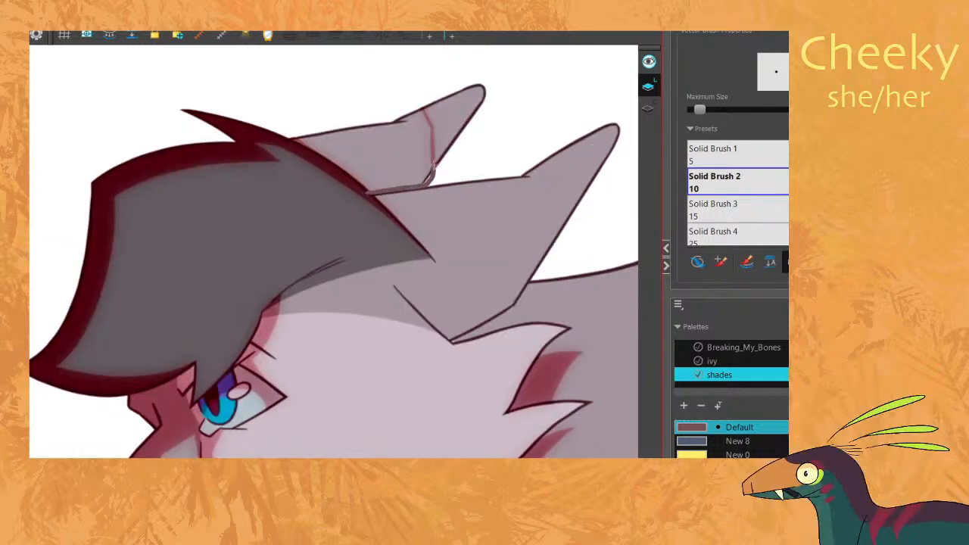
{"action": "mouse_move", "coordinate": [424, 115]}
{"action": "left_mouse_down"}
{"action": "mouse_move", "coordinate": [383, 102]}
{"action": "mouse_move", "coordinate": [285, 139]}
{"action": "left_mouse_up"}
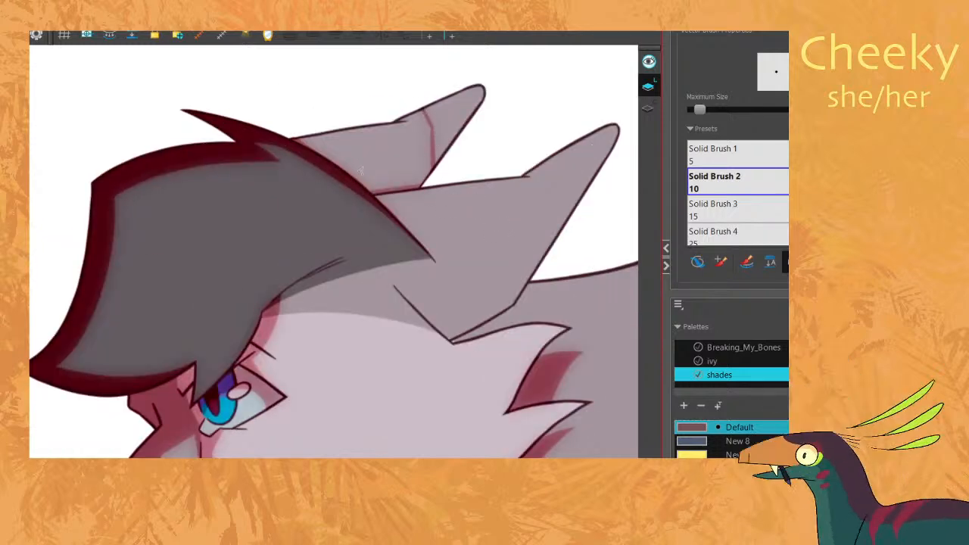
{"action": "key", "text": "alt+i"}
{"action": "left_click", "coordinate": [429, 156]}
Draw the shadow outline along the near ear's front edge from the hair to partway up the ear, following the neighbouring frame's shading.
{"action": "key", "text": "space"}
{"action": "left_click_drag", "start_coordinate": [560, 256], "coordinate": [504, 242]}
{"action": "key", "text": "c"}
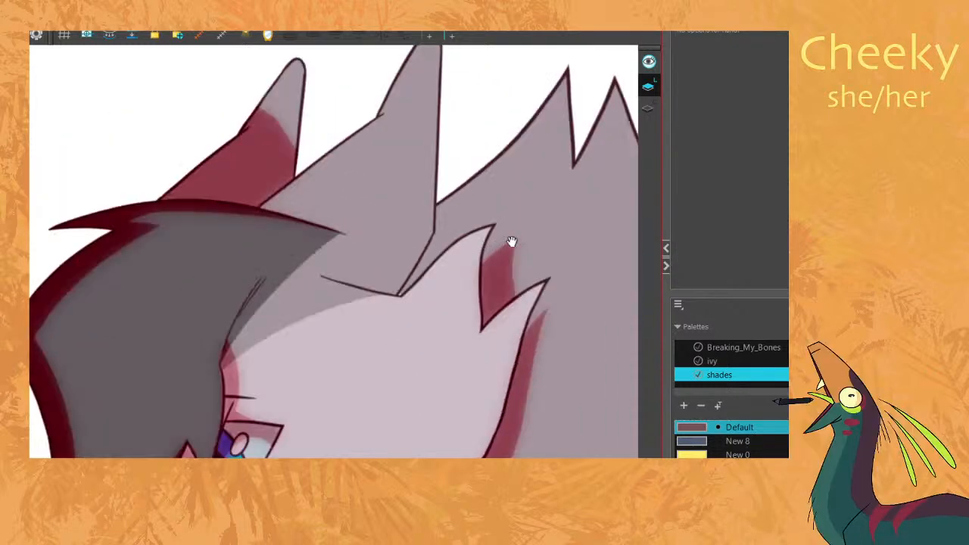
{"action": "left_click_drag", "start_coordinate": [320, 207], "coordinate": [277, 240]}
{"action": "key", "text": "alt+b"}
{"action": "key", "text": "comma"}
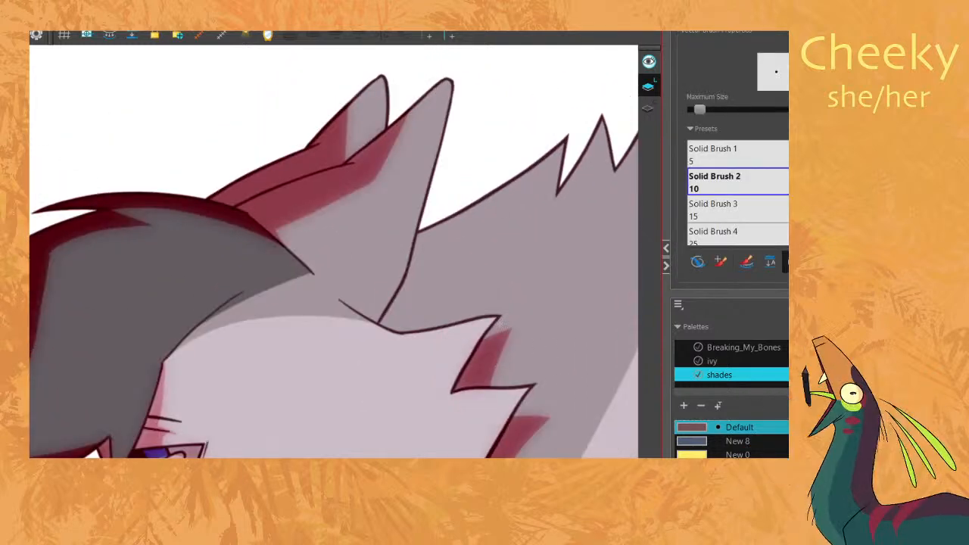
{"action": "key", "text": "v"}
{"action": "key", "text": "comma"}
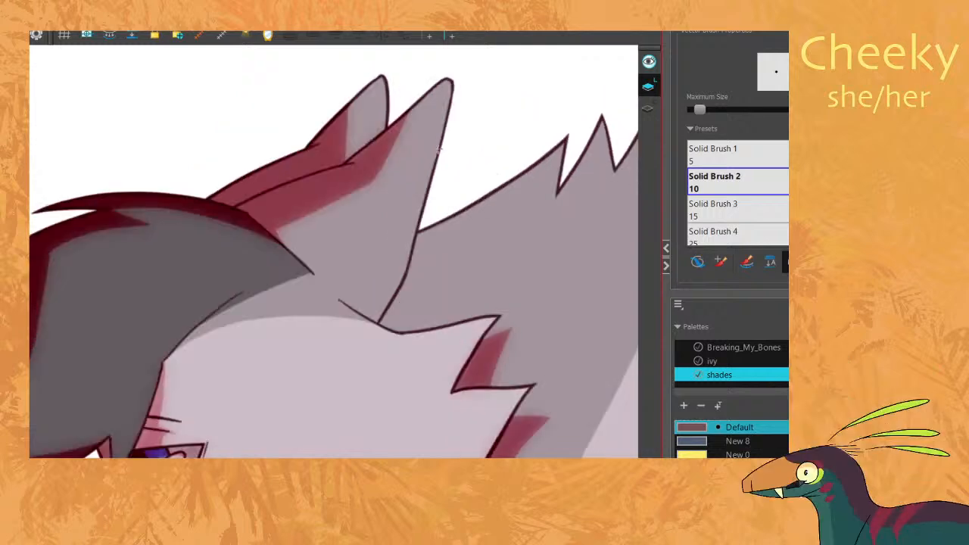
{"action": "key", "text": "period"}
{"action": "left_click_drag", "start_coordinate": [264, 250], "coordinate": [365, 156]}
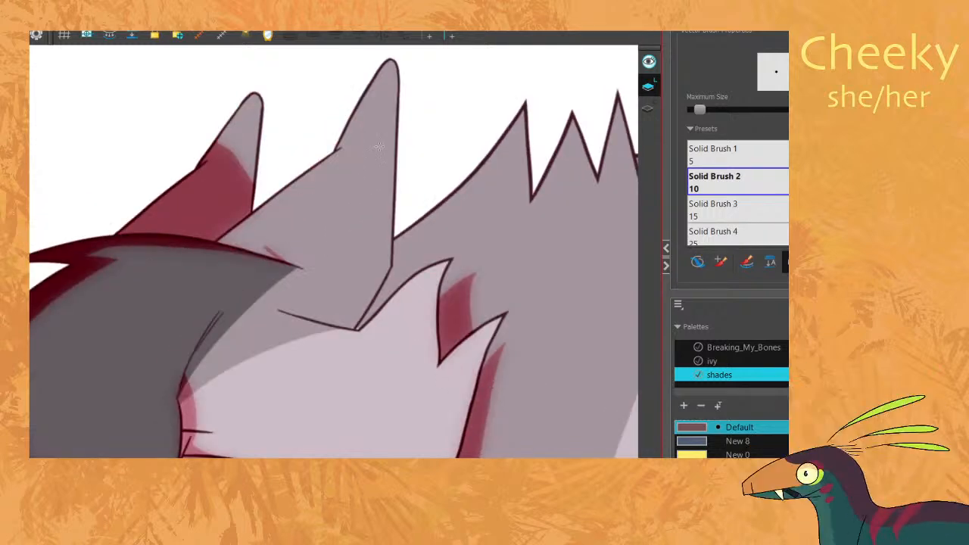
{"action": "key", "text": "period"}
{"action": "key", "text": "comma"}
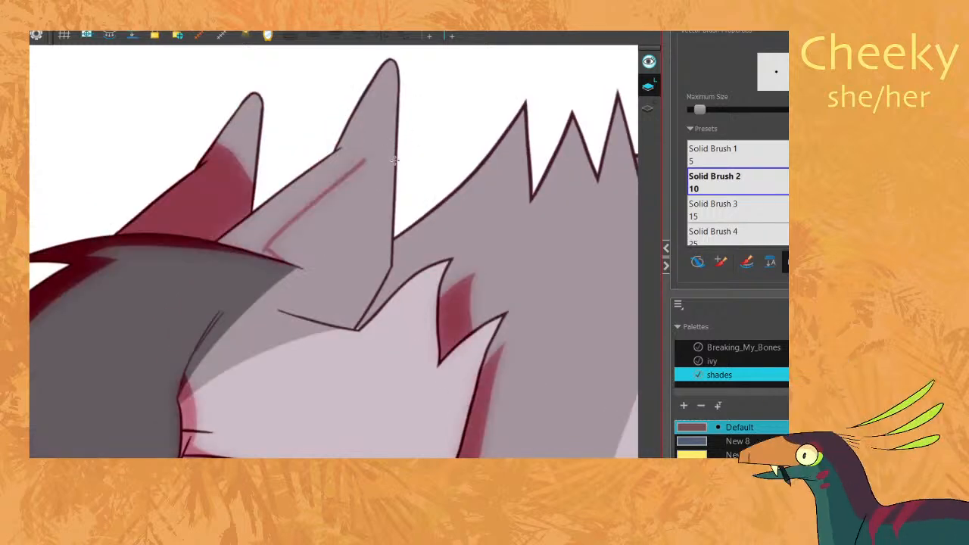
{"action": "key", "text": "comma"}
{"action": "key", "text": "period"}
{"action": "mouse_move", "coordinate": [357, 183]}
{"action": "left_mouse_down"}
{"action": "mouse_move", "coordinate": [355, 86]}
{"action": "mouse_move", "coordinate": [323, 103]}
{"action": "mouse_move", "coordinate": [231, 226]}
{"action": "left_mouse_up"}
Fill the near ear's outlined shadow with the red Default shade and trim the overlapping line ends.
{"action": "key", "text": "alt+i"}
{"action": "left_click", "coordinate": [268, 225]}
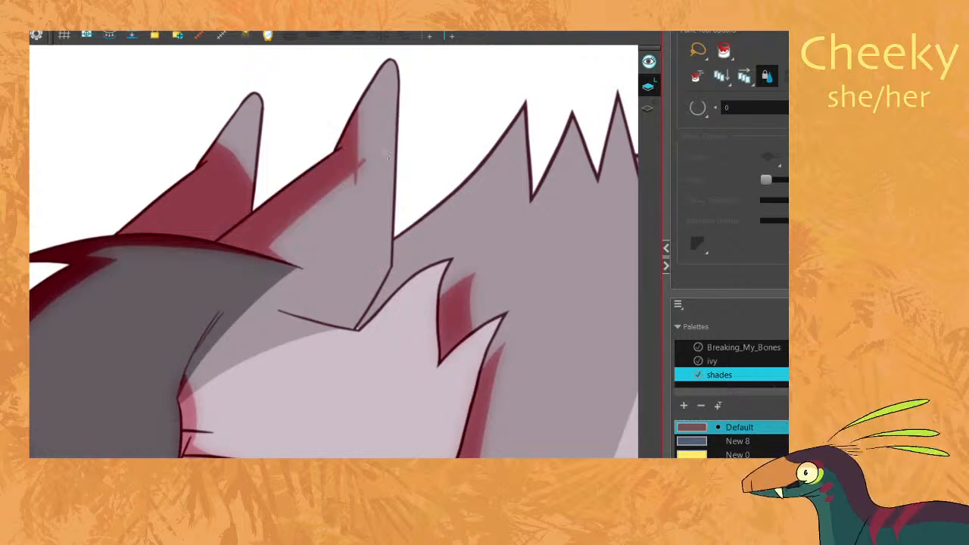
{"action": "key", "text": "alt+s"}
{"action": "left_click_drag", "start_coordinate": [362, 200], "coordinate": [464, 153]}
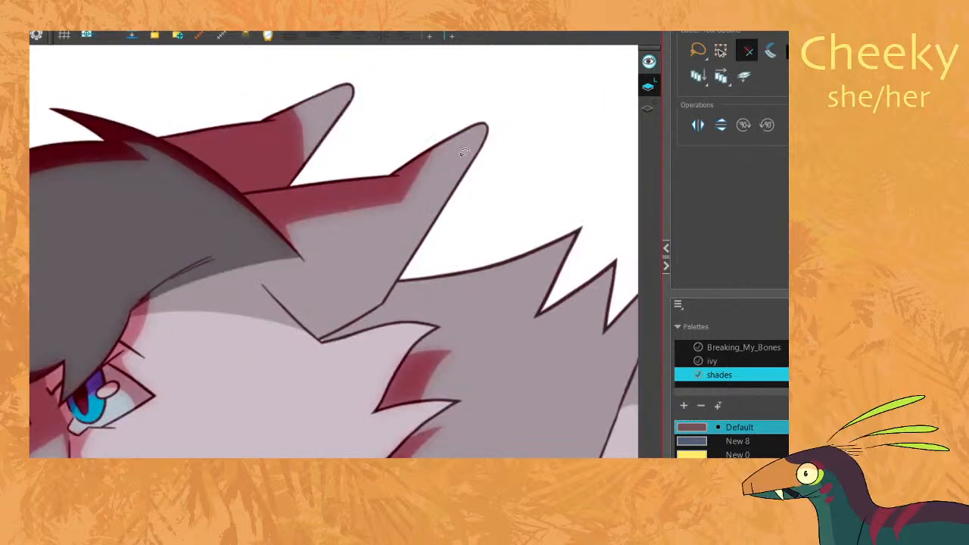
Compare the whole character's finished shading at frame 22 with the preceding shaded drawing.
{"action": "key", "text": "space"}
{"action": "scroll", "coordinate": [356, 255], "scroll_direction": "down", "scroll_amount": 3}
{"action": "key", "text": "comma"}
{"action": "key", "text": "period"}
{"action": "left_click_drag", "start_coordinate": [316, 265], "coordinate": [356, 237]}
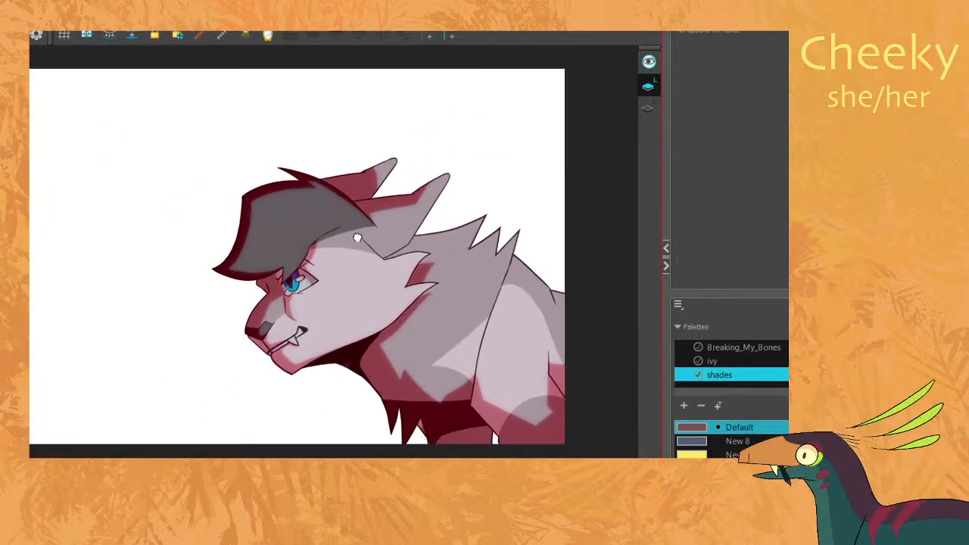
{"action": "key", "text": "period"}
{"action": "key", "text": "period"}
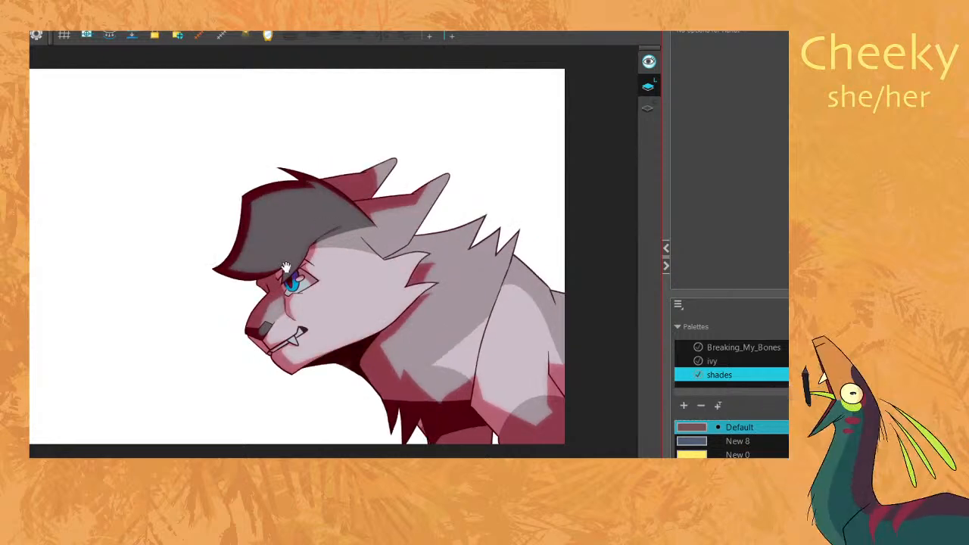
{"action": "left_click_drag", "start_coordinate": [287, 266], "coordinate": [296, 262]}
{"action": "key", "text": "comma"}
{"action": "key", "text": "period"}
{"action": "key", "text": "comma"}
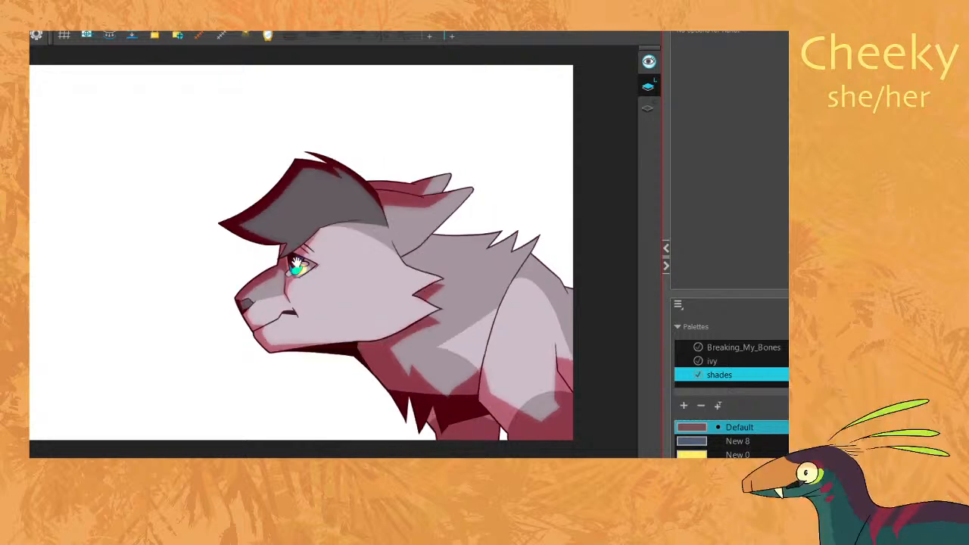
{"action": "key", "text": "period"}
{"action": "key", "text": "comma"}
{"action": "key", "text": "period"}
Examine the unshaded drawings that follow and return to frame 22.
{"action": "key", "text": "period"}
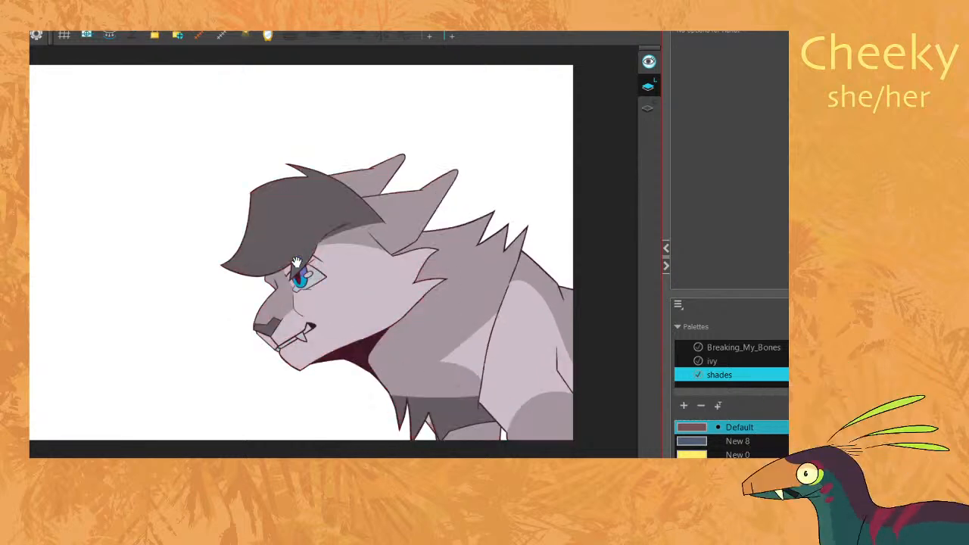
{"action": "key", "text": "period"}
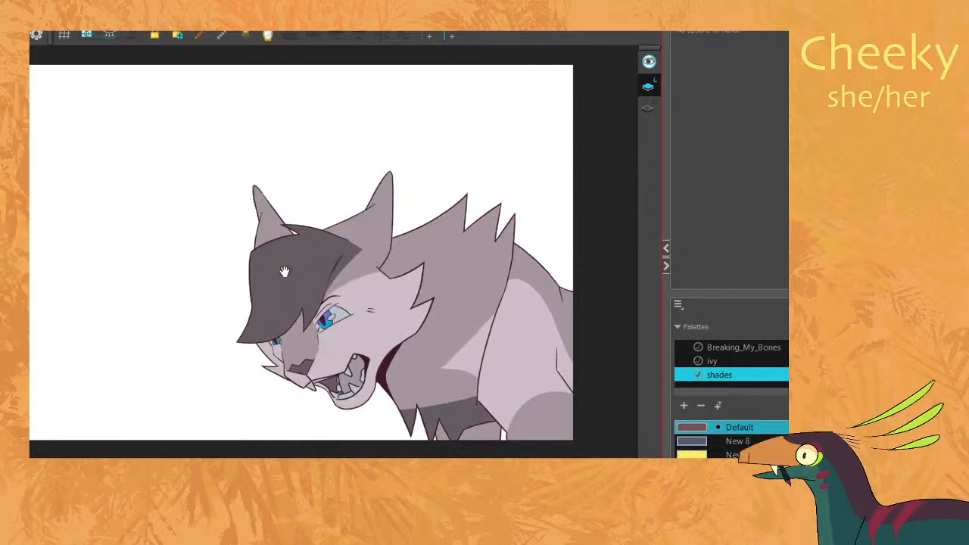
{"action": "key", "text": "period"}
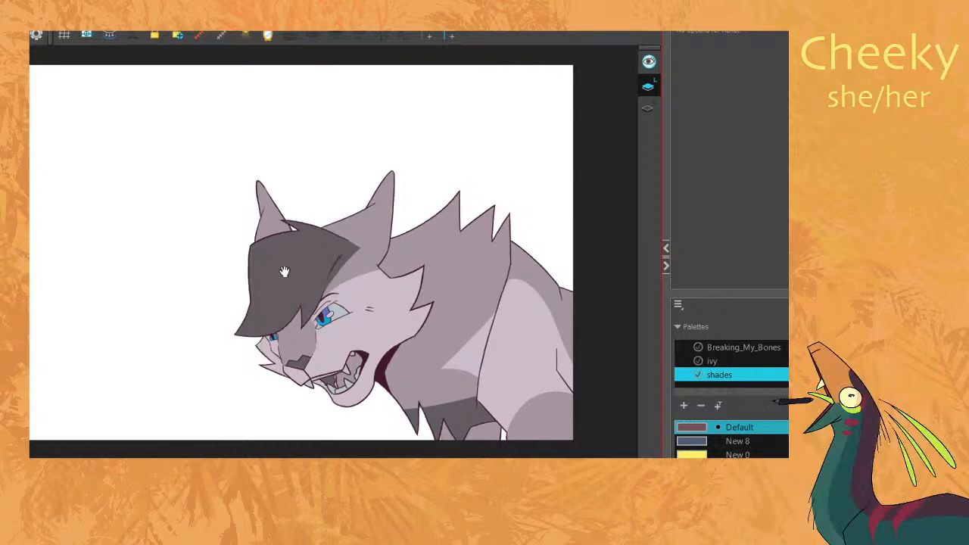
{"action": "key", "text": "period"}
{"action": "key", "text": "period"}
{"action": "key", "text": "period"}
{"action": "key", "text": "comma"}
{"action": "key", "text": "comma"}
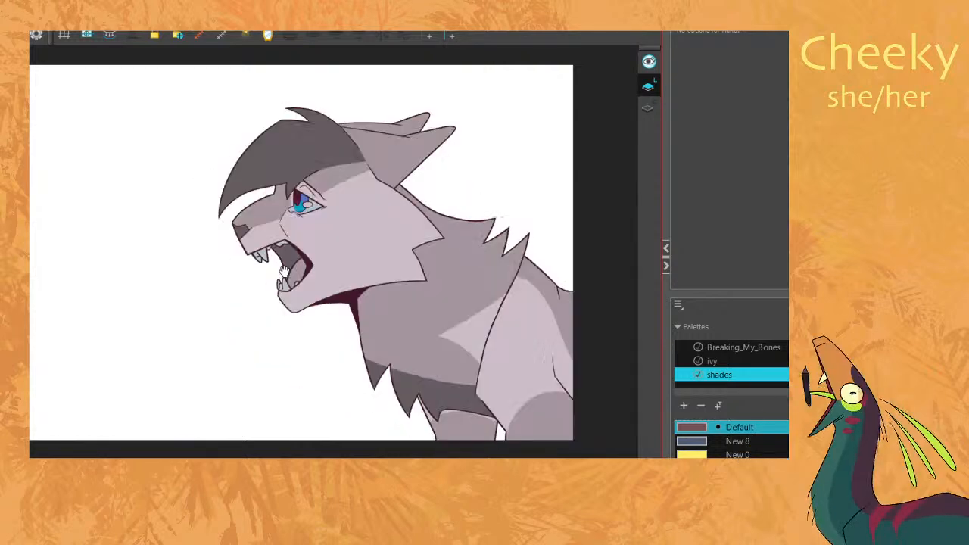
{"action": "key", "text": "comma"}
{"action": "key", "text": "comma"}
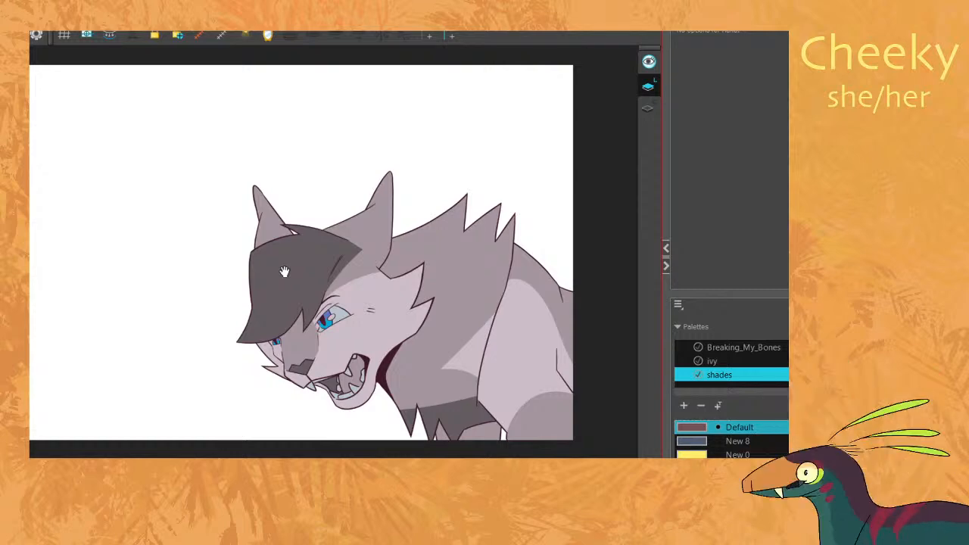
{"action": "key", "text": "comma"}
{"action": "key", "text": "comma"}
{"action": "mouse_move", "coordinate": [367, 396]}
{"action": "left_mouse_down"}
{"action": "mouse_move", "coordinate": [386, 444]}
{"action": "mouse_move", "coordinate": [447, 386]}
{"action": "left_mouse_up"}
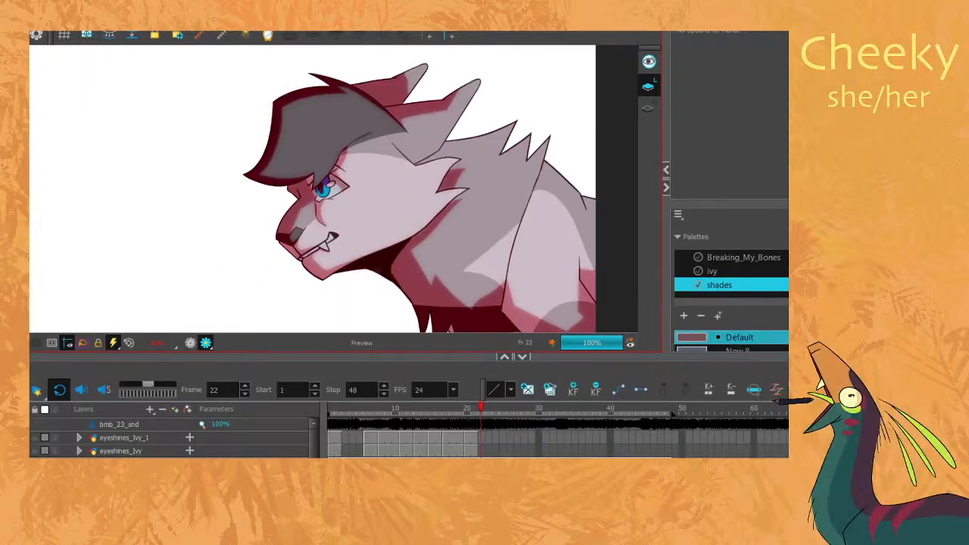
On the snarling drawing two frames ahead, draw the shadow lines over the nose and along the upper lip with Solid Brush 2.
{"action": "key", "text": "period"}
{"action": "key", "text": "period"}
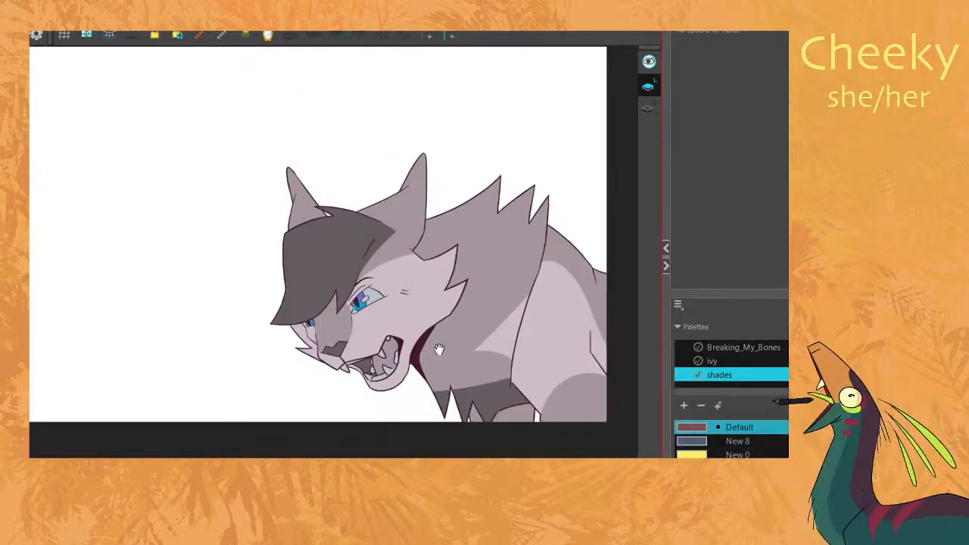
{"action": "scroll", "coordinate": [318, 333], "scroll_direction": "up", "scroll_amount": 2}
{"action": "scroll", "coordinate": [315, 316], "scroll_direction": "up", "scroll_amount": 2}
{"action": "left_click_drag", "start_coordinate": [306, 296], "coordinate": [303, 319]}
{"action": "scroll", "coordinate": [300, 316], "scroll_direction": "down", "scroll_amount": 1}
{"action": "key", "text": "alt+b"}
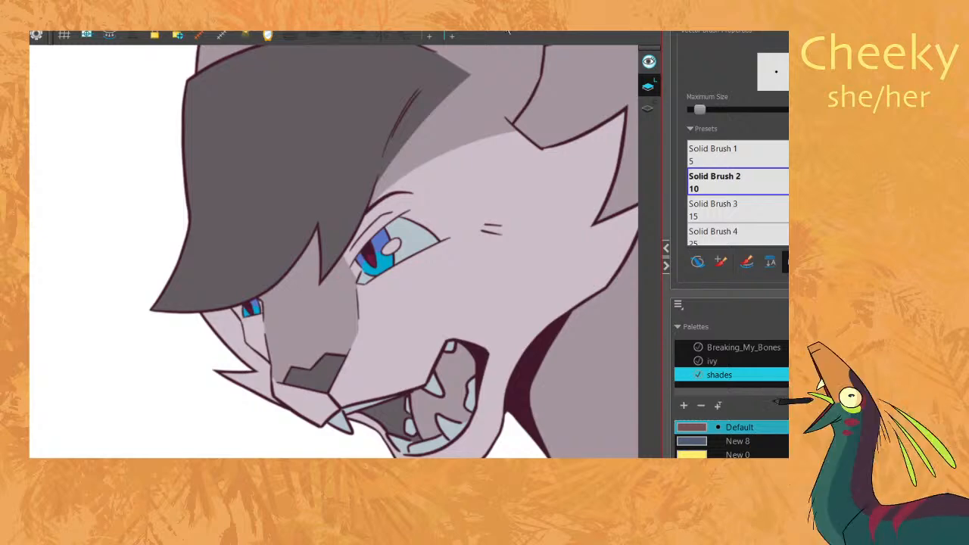
{"action": "key", "text": "space"}
{"action": "scroll", "coordinate": [393, 226], "scroll_direction": "down", "scroll_amount": 2}
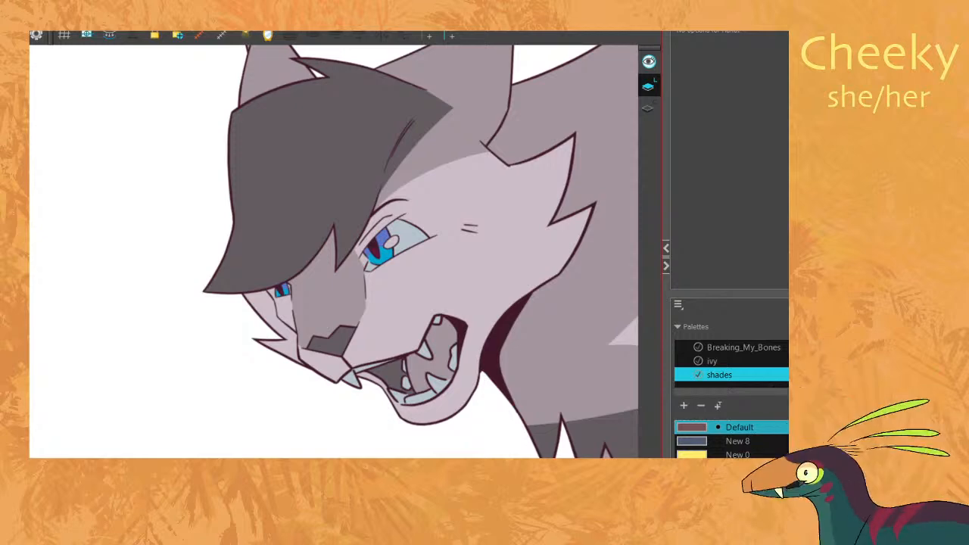
{"action": "scroll", "coordinate": [444, 212], "scroll_direction": "up", "scroll_amount": 5}
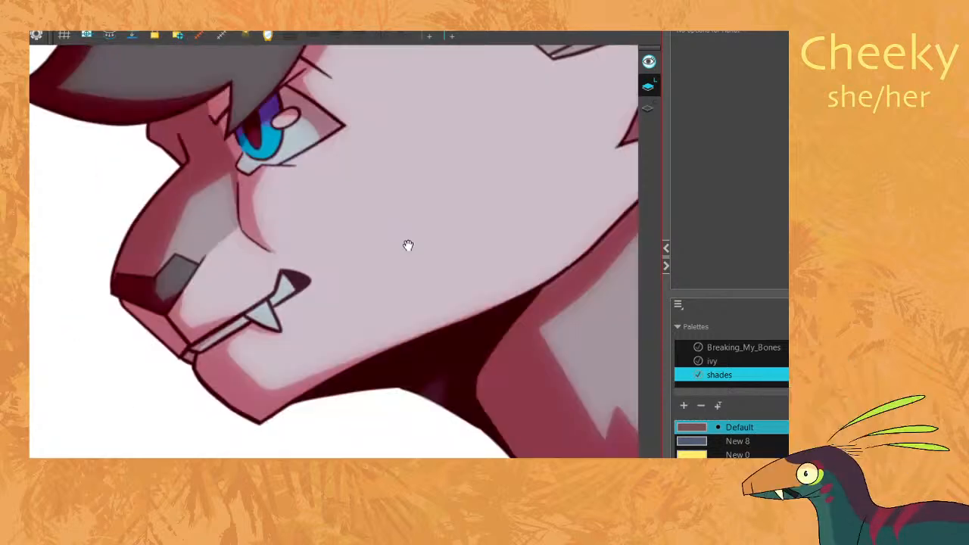
{"action": "scroll", "coordinate": [318, 316], "scroll_direction": "down", "scroll_amount": 2}
{"action": "key", "text": "alt+b"}
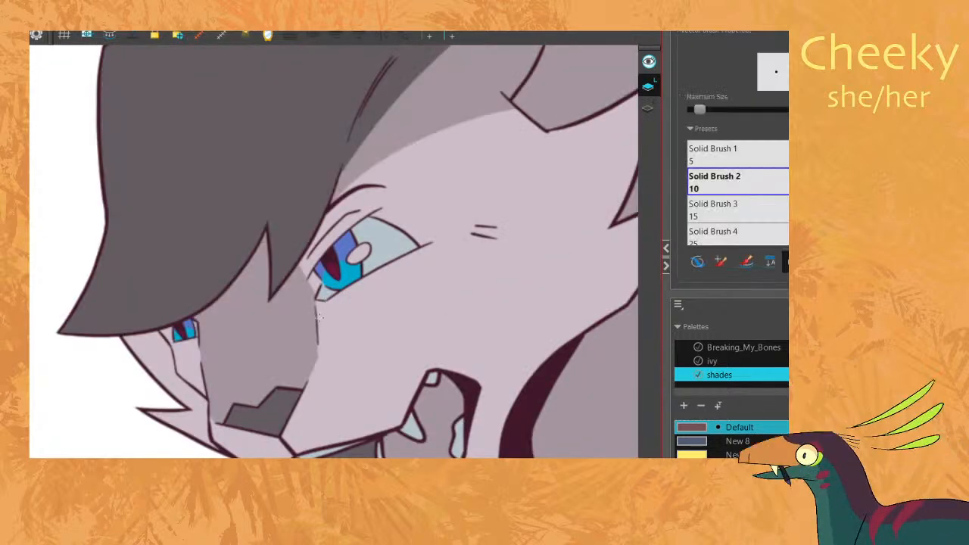
{"action": "key", "text": "comma"}
{"action": "key", "text": "period"}
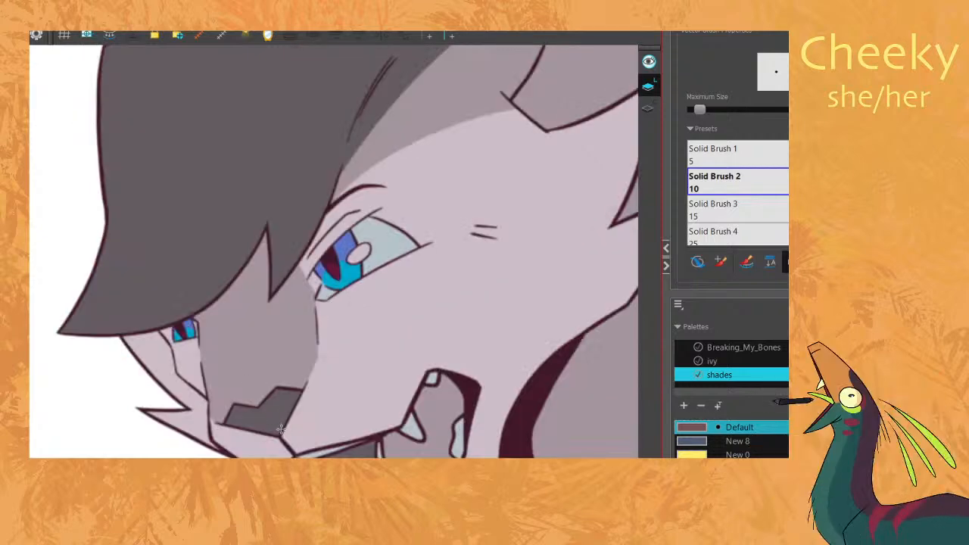
{"action": "mouse_move", "coordinate": [282, 431]}
{"action": "left_mouse_down"}
{"action": "mouse_move", "coordinate": [263, 411]}
{"action": "mouse_move", "coordinate": [271, 395]}
{"action": "mouse_move", "coordinate": [266, 423]}
{"action": "mouse_move", "coordinate": [292, 412]}
{"action": "mouse_move", "coordinate": [274, 430]}
{"action": "mouse_move", "coordinate": [300, 419]}
{"action": "mouse_move", "coordinate": [292, 412]}
{"action": "mouse_move", "coordinate": [297, 450]}
{"action": "left_mouse_up"}
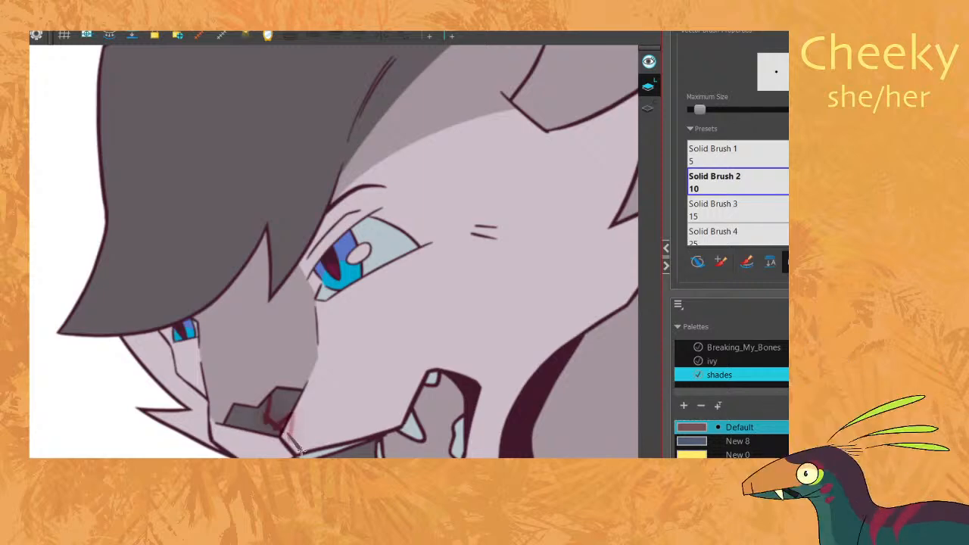
{"action": "left_click_drag", "start_coordinate": [356, 441], "coordinate": [293, 451]}
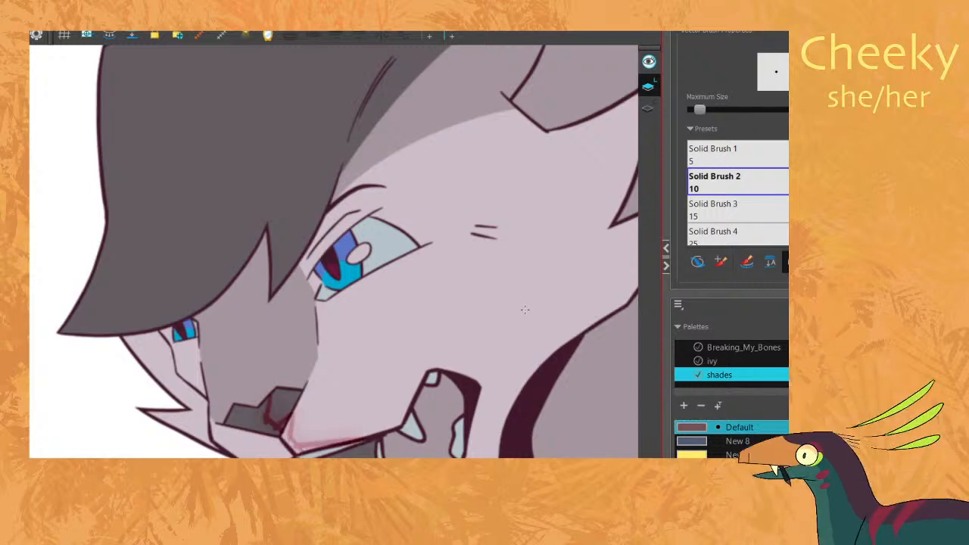
Draw the shadow line from the nose up the snout and across to the crease below the eye, using the previous drawing as reference.
{"action": "key", "text": "f"}
{"action": "key", "text": "g"}
{"action": "key", "text": "f"}
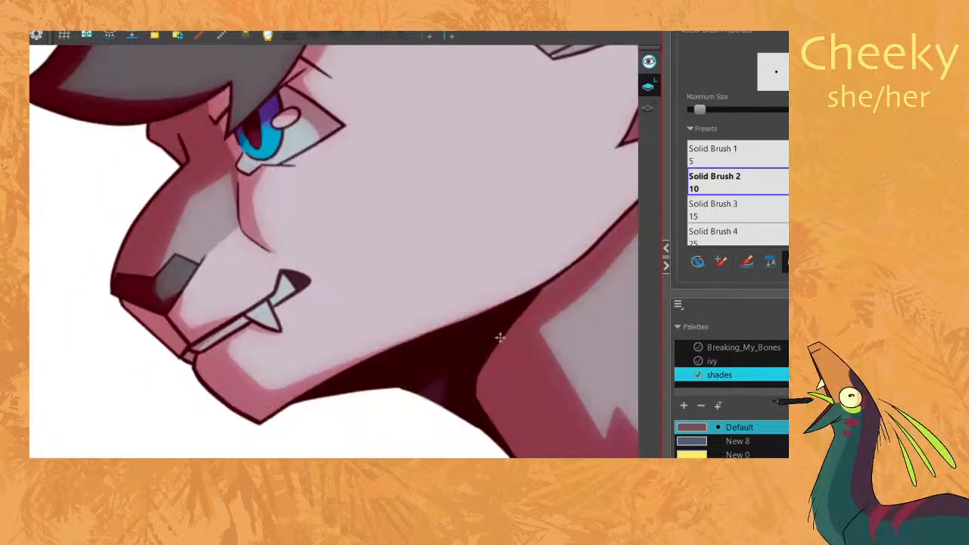
{"action": "key", "text": "g"}
{"action": "mouse_move", "coordinate": [273, 393]}
{"action": "left_mouse_down"}
{"action": "mouse_move", "coordinate": [255, 324]}
{"action": "mouse_move", "coordinate": [285, 300]}
{"action": "mouse_move", "coordinate": [277, 308]}
{"action": "mouse_move", "coordinate": [303, 313]}
{"action": "left_mouse_up"}
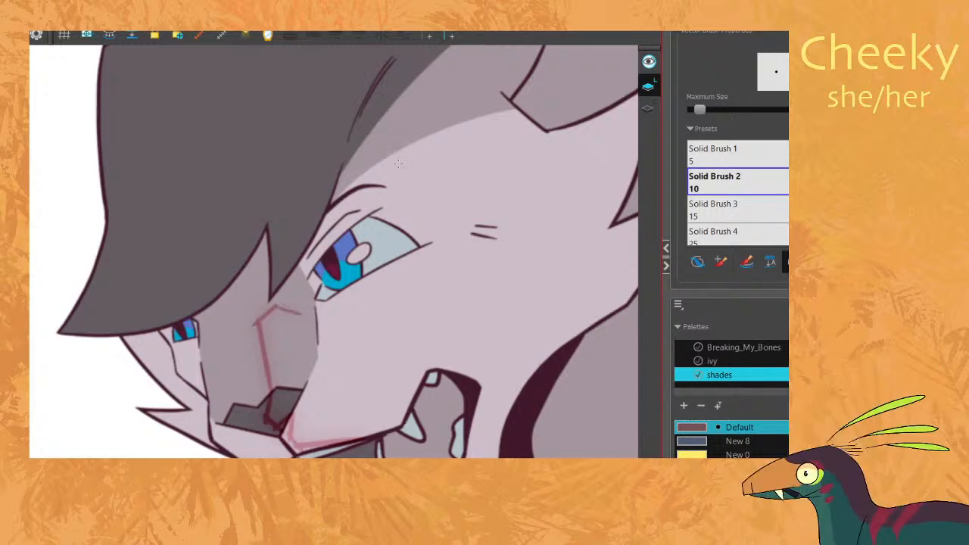
{"action": "key", "text": "g"}
{"action": "key", "text": "g"}
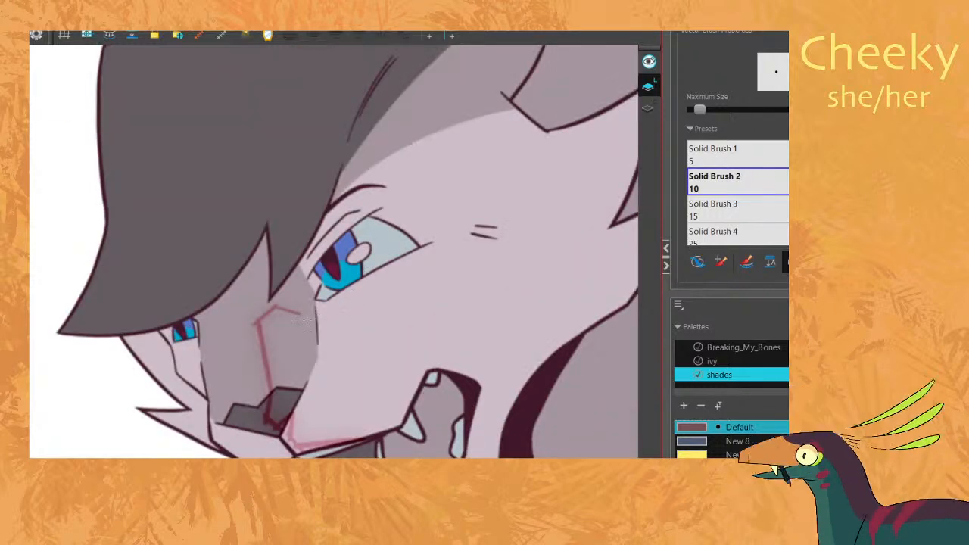
{"action": "left_click_drag", "start_coordinate": [301, 314], "coordinate": [319, 346]}
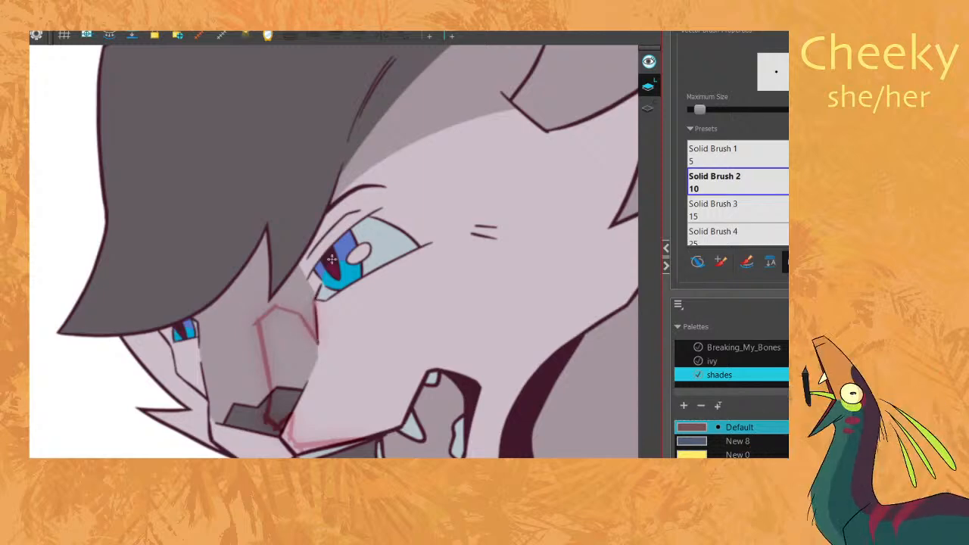
Draw the curved shadow line across the near eyeball on the snarling drawing, checking the neighbouring drawings for reference.
{"action": "key", "text": "f"}
{"action": "key", "text": "f"}
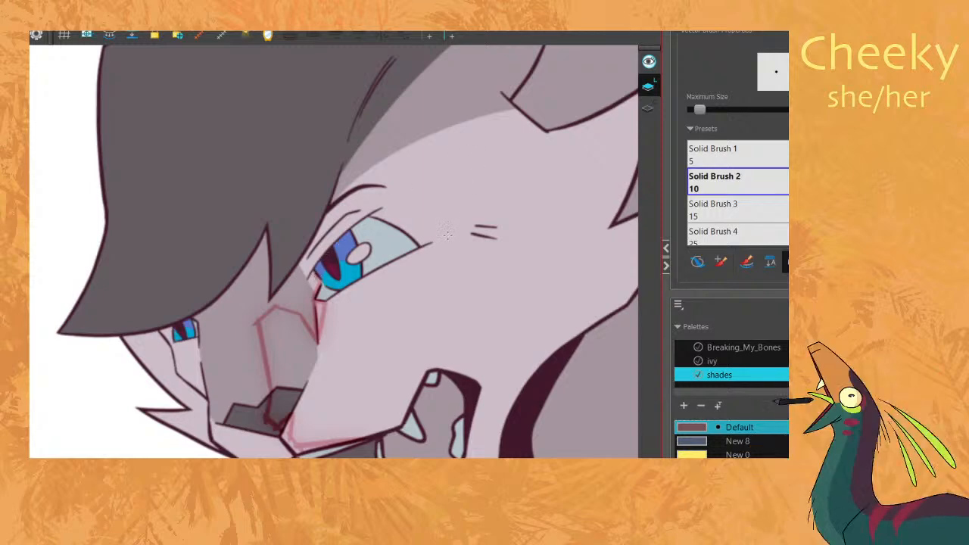
{"action": "key", "text": "f"}
{"action": "key", "text": "g"}
{"action": "mouse_move", "coordinate": [394, 259]}
{"action": "left_mouse_down"}
{"action": "mouse_move", "coordinate": [384, 236]}
{"action": "mouse_move", "coordinate": [351, 238]}
{"action": "mouse_move", "coordinate": [317, 275]}
{"action": "left_mouse_up"}
{"action": "key", "text": "ctrl+z"}
{"action": "mouse_move", "coordinate": [392, 261]}
{"action": "left_mouse_down"}
{"action": "mouse_move", "coordinate": [370, 240]}
{"action": "mouse_move", "coordinate": [315, 279]}
{"action": "left_mouse_up"}
{"action": "mouse_move", "coordinate": [394, 260]}
{"action": "left_mouse_down"}
{"action": "mouse_move", "coordinate": [420, 245]}
{"action": "mouse_move", "coordinate": [382, 220]}
{"action": "mouse_move", "coordinate": [418, 246]}
{"action": "left_mouse_up"}
{"action": "key", "text": "ctrl+z"}
{"action": "key", "text": "ctrl+z"}
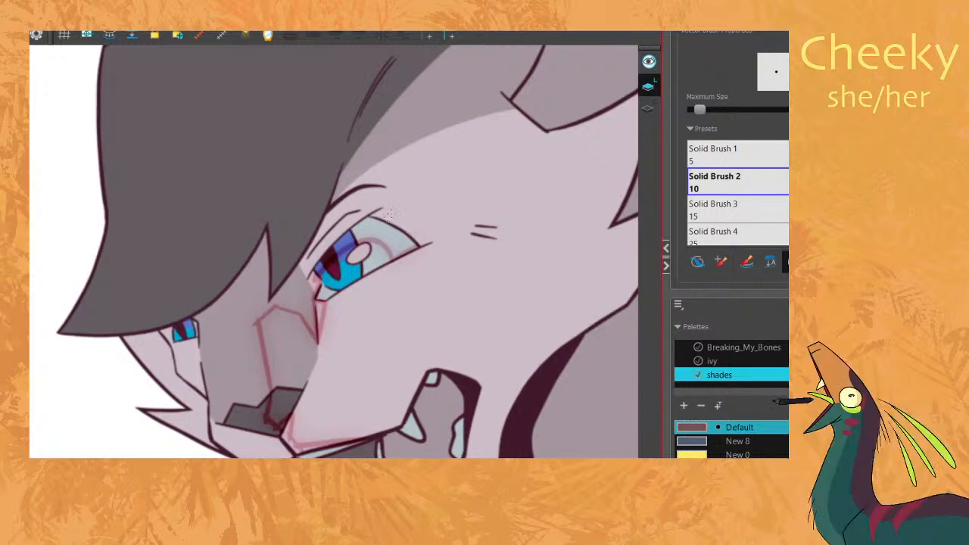
Outline the shadow along the near eye's upper lid and the crease beneath the eyebrow.
{"action": "left_click_drag", "start_coordinate": [376, 211], "coordinate": [429, 246]}
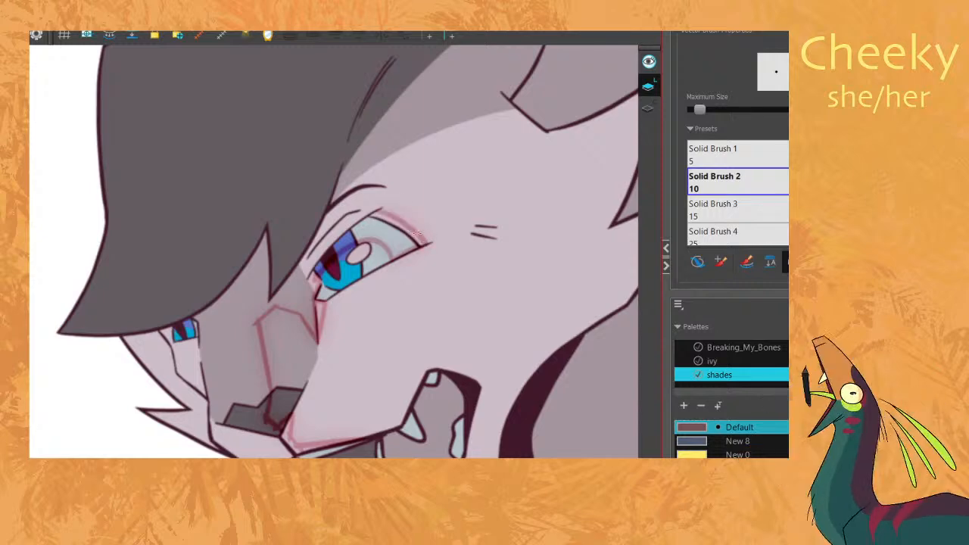
{"action": "left_click_drag", "start_coordinate": [382, 211], "coordinate": [341, 242]}
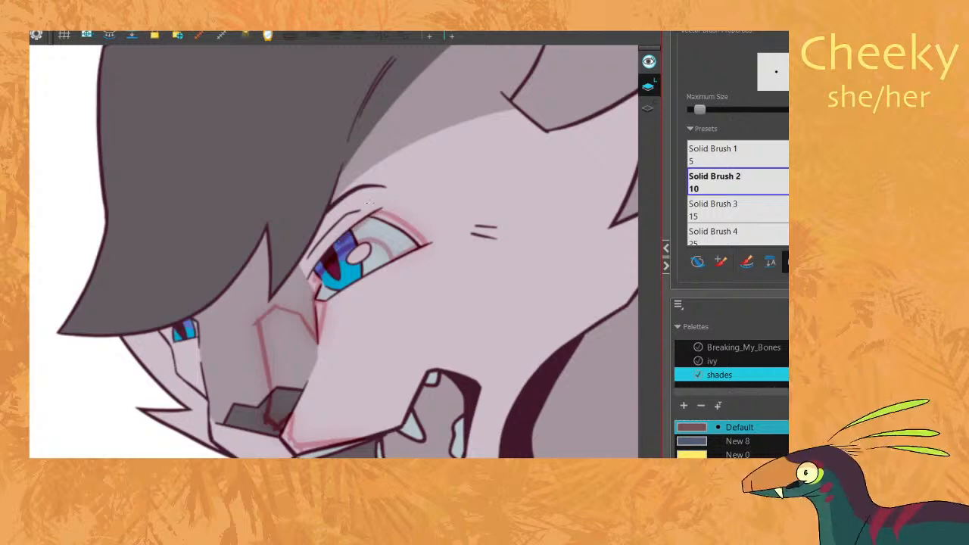
{"action": "mouse_move", "coordinate": [365, 208]}
{"action": "left_mouse_down"}
{"action": "mouse_move", "coordinate": [339, 217]}
{"action": "mouse_move", "coordinate": [320, 243]}
{"action": "mouse_move", "coordinate": [340, 219]}
{"action": "mouse_move", "coordinate": [336, 242]}
{"action": "left_mouse_up"}
Draw and fill the shadow beneath the fringe's near strand, and line the fringe's lower edge across to the far eye.
{"action": "key", "text": "f"}
{"action": "key", "text": "g"}
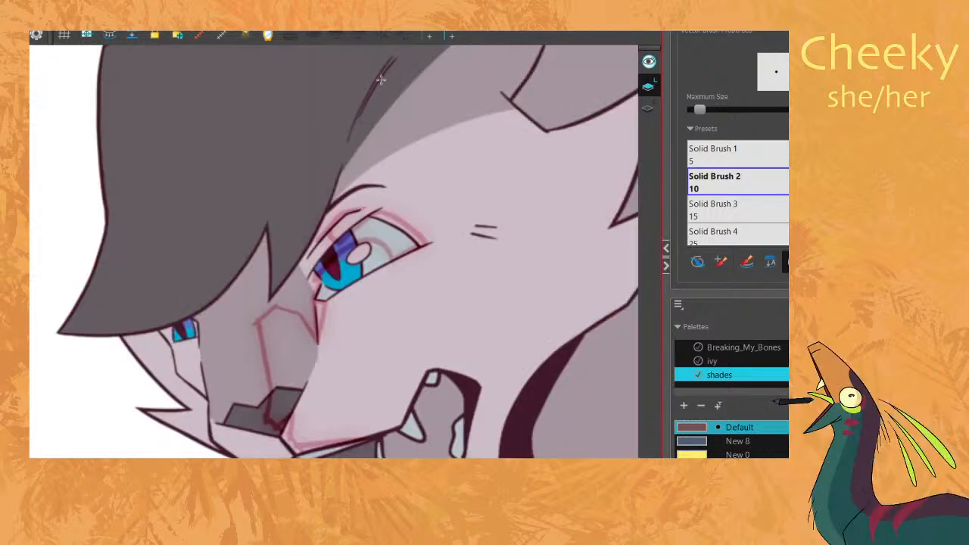
{"action": "mouse_move", "coordinate": [392, 59]}
{"action": "left_mouse_down"}
{"action": "mouse_move", "coordinate": [349, 143]}
{"action": "mouse_move", "coordinate": [338, 220]}
{"action": "left_mouse_up"}
{"action": "left_click_drag", "start_coordinate": [395, 58], "coordinate": [358, 123]}
{"action": "mouse_move", "coordinate": [345, 156]}
{"action": "left_mouse_down"}
{"action": "mouse_move", "coordinate": [316, 241]}
{"action": "mouse_move", "coordinate": [309, 255]}
{"action": "mouse_move", "coordinate": [320, 230]}
{"action": "mouse_move", "coordinate": [267, 305]}
{"action": "mouse_move", "coordinate": [269, 286]}
{"action": "mouse_move", "coordinate": [267, 306]}
{"action": "mouse_move", "coordinate": [266, 226]}
{"action": "mouse_move", "coordinate": [219, 302]}
{"action": "mouse_move", "coordinate": [177, 329]}
{"action": "mouse_move", "coordinate": [105, 346]}
{"action": "mouse_move", "coordinate": [154, 459]}
{"action": "left_mouse_up"}
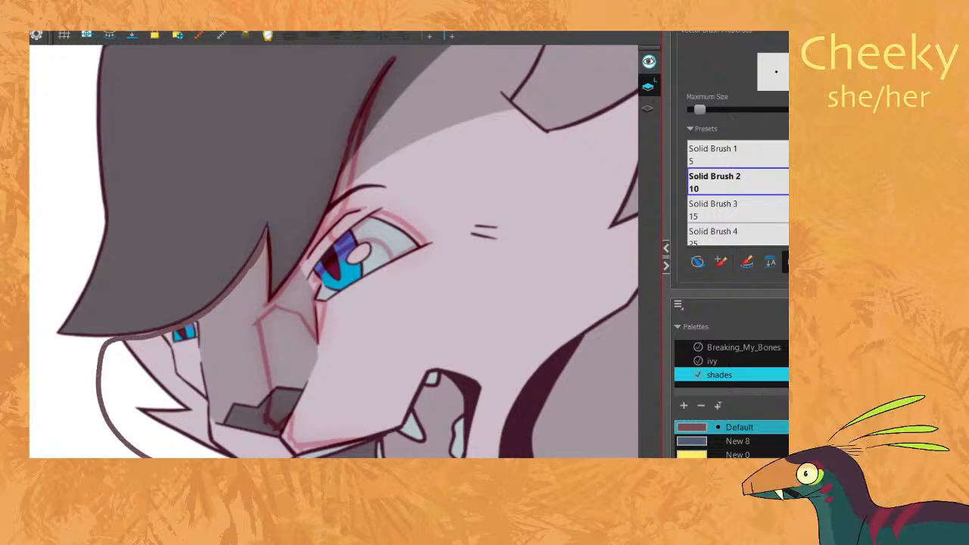
{"action": "key", "text": "ctrl+z"}
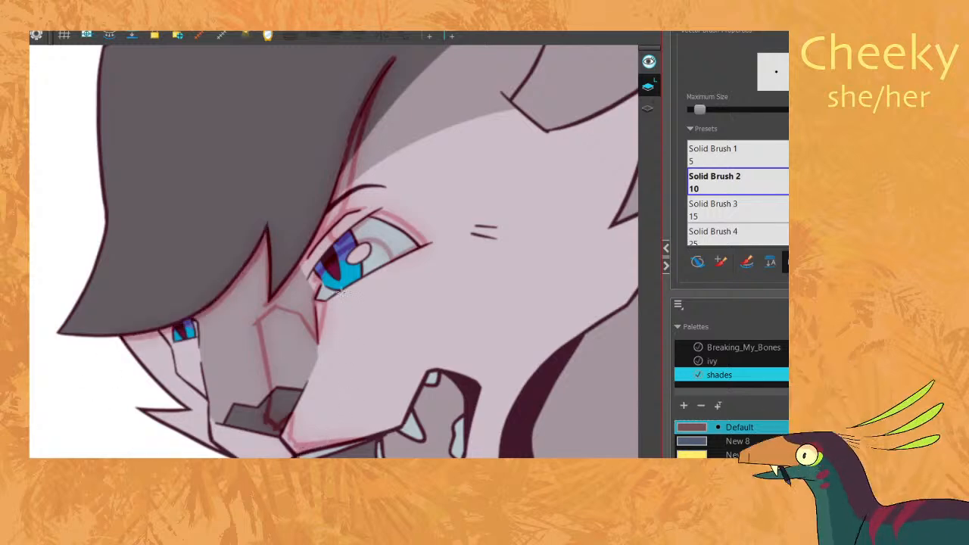
{"action": "key", "text": "alt+i"}
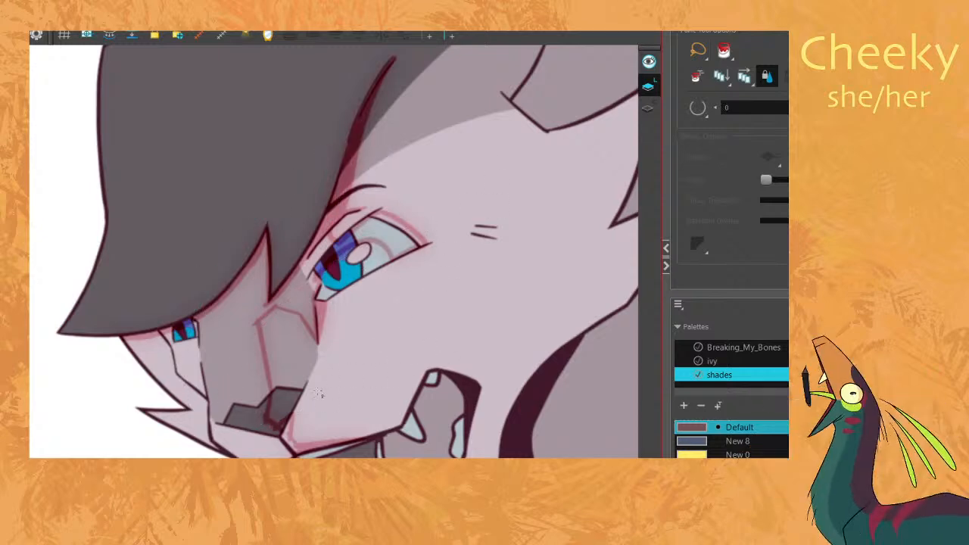
Try to fill the outlined face shadow with the Paint tool, using a gap closing value of 1 and resetting it to 0.
{"action": "scroll", "coordinate": [332, 385], "scroll_direction": "down", "scroll_amount": 5}
{"action": "scroll", "coordinate": [303, 414], "scroll_direction": "up", "scroll_amount": 5}
{"action": "key", "text": "alt+b"}
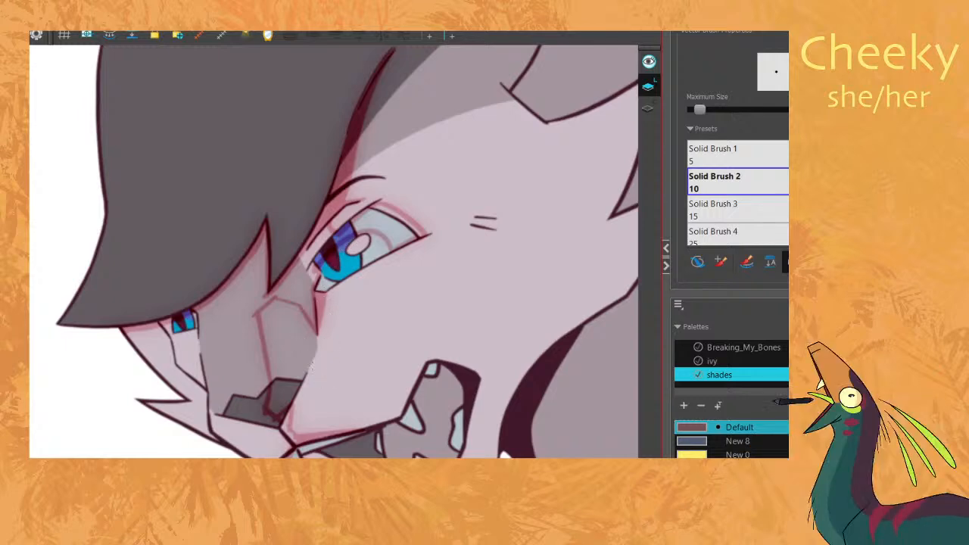
{"action": "key", "text": "alt+i"}
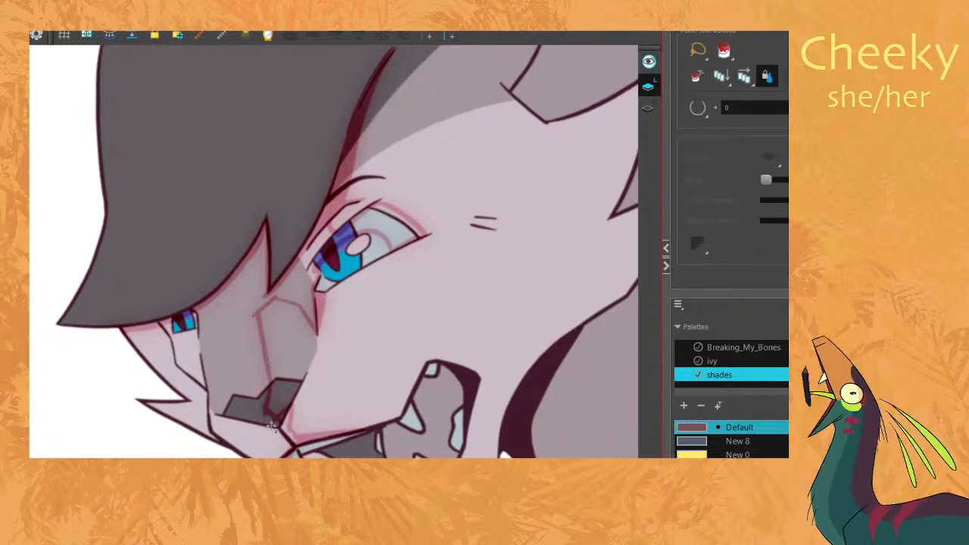
{"action": "left_click", "coordinate": [697, 107]}
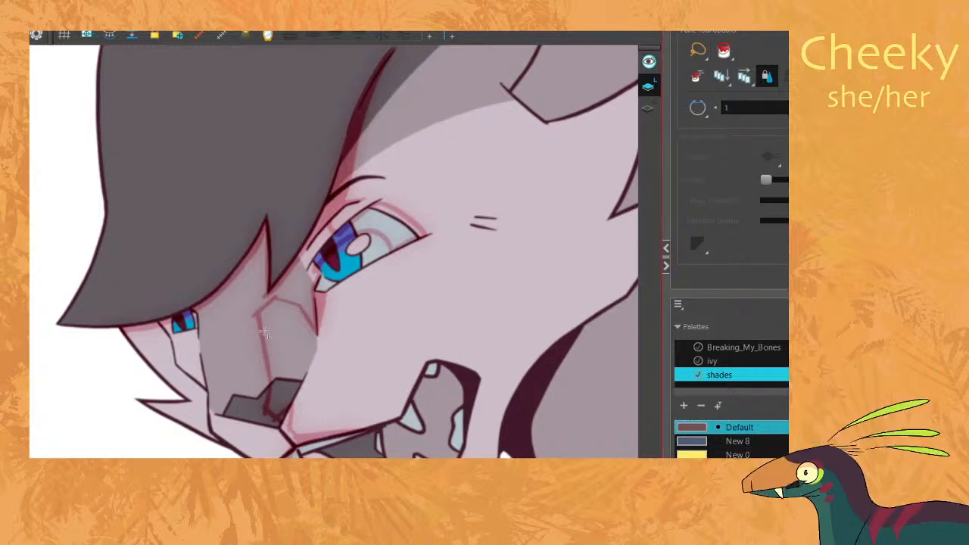
{"action": "left_click", "coordinate": [258, 333]}
{"action": "left_click", "coordinate": [714, 109]}
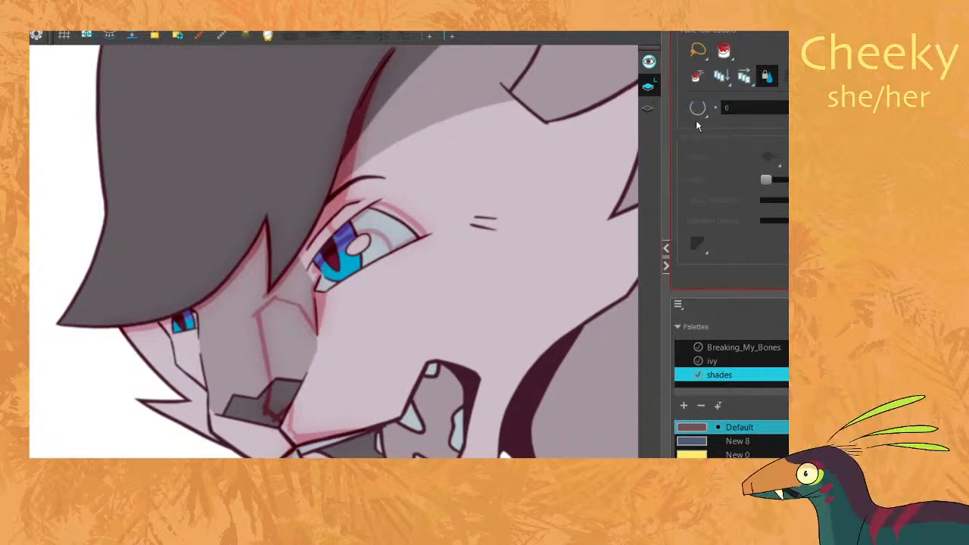
{"action": "left_click", "coordinate": [299, 418]}
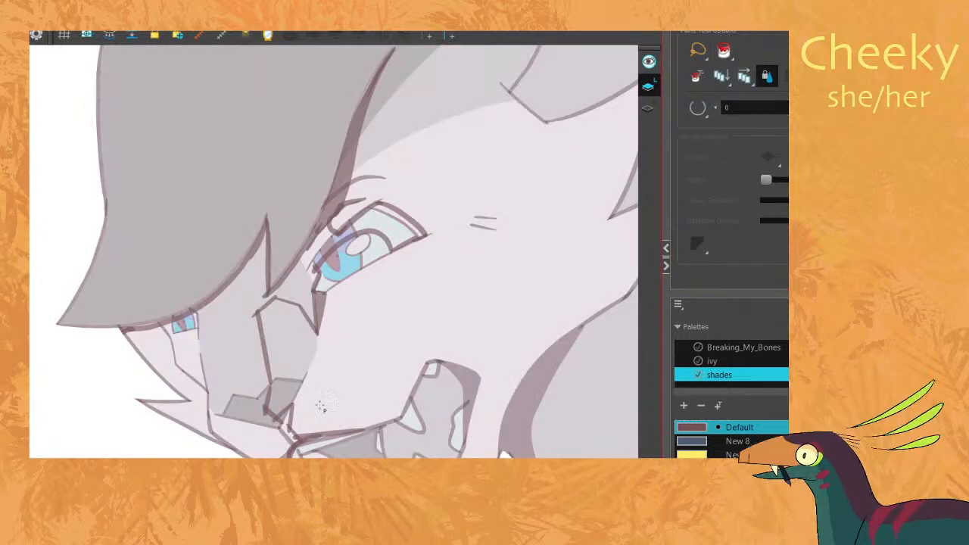
Fill the outlined shadow over the snout, far side of the face and upper part of the near eye with the Default colour.
{"action": "key", "text": "space"}
{"action": "left_click_drag", "start_coordinate": [399, 366], "coordinate": [405, 324]}
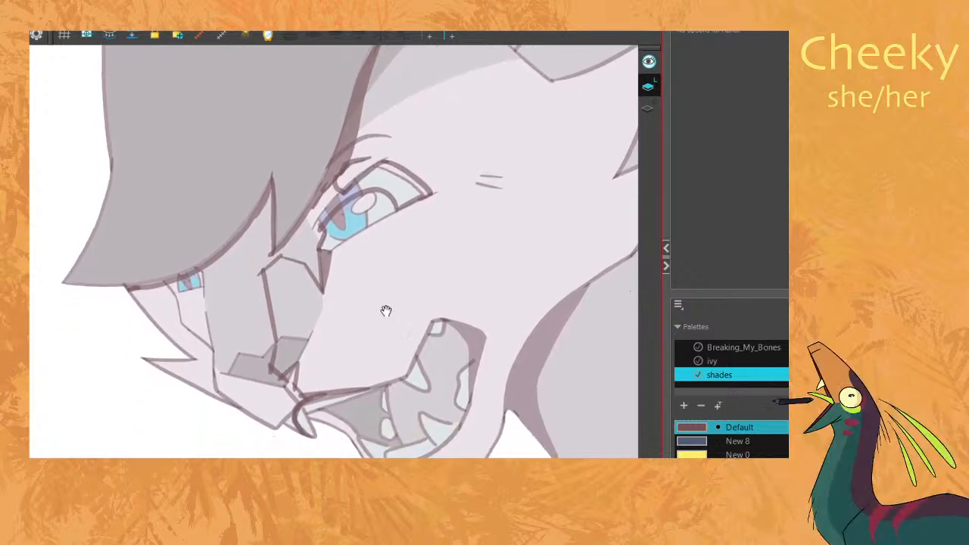
{"action": "left_click", "coordinate": [13, 64]}
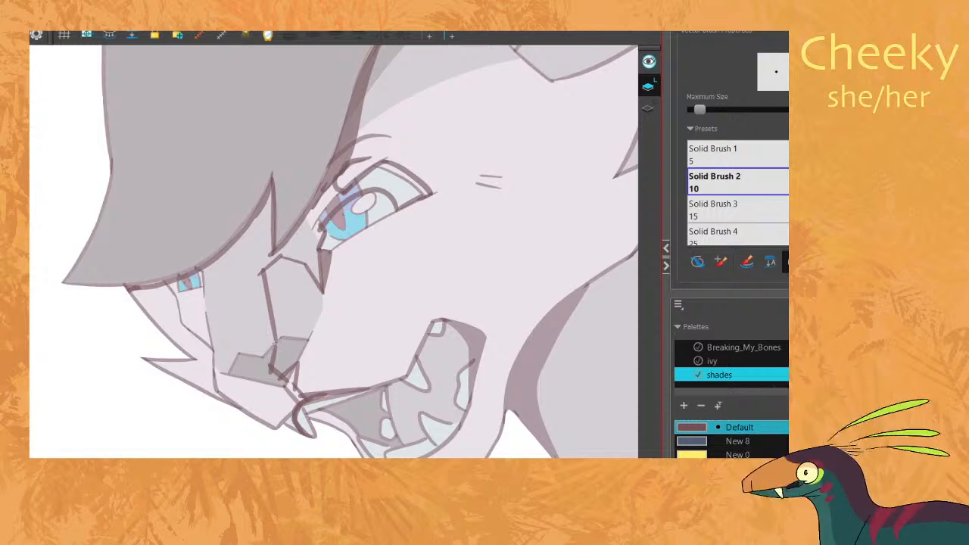
{"action": "key", "text": "alt+i"}
{"action": "left_click", "coordinate": [260, 318]}
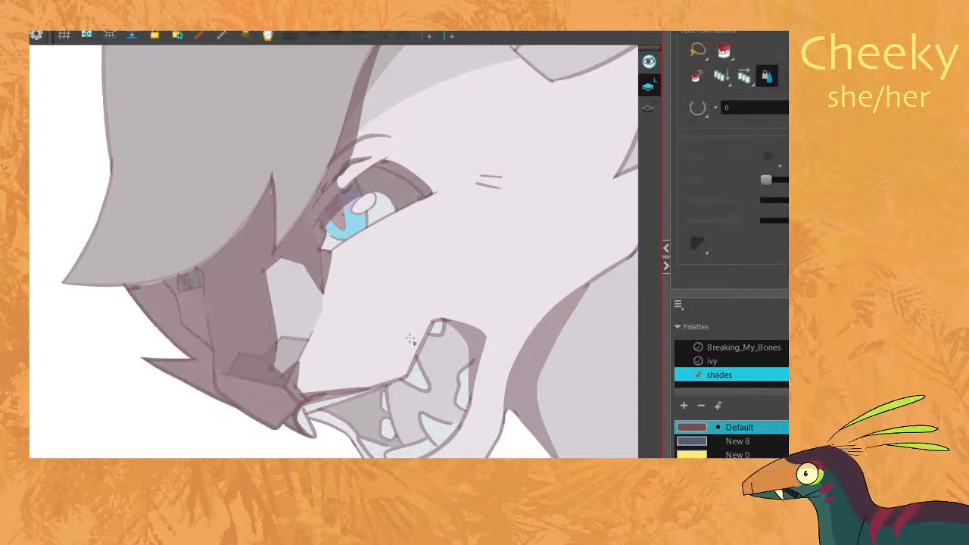
{"action": "key", "text": "shift+l"}
{"action": "key", "text": "space"}
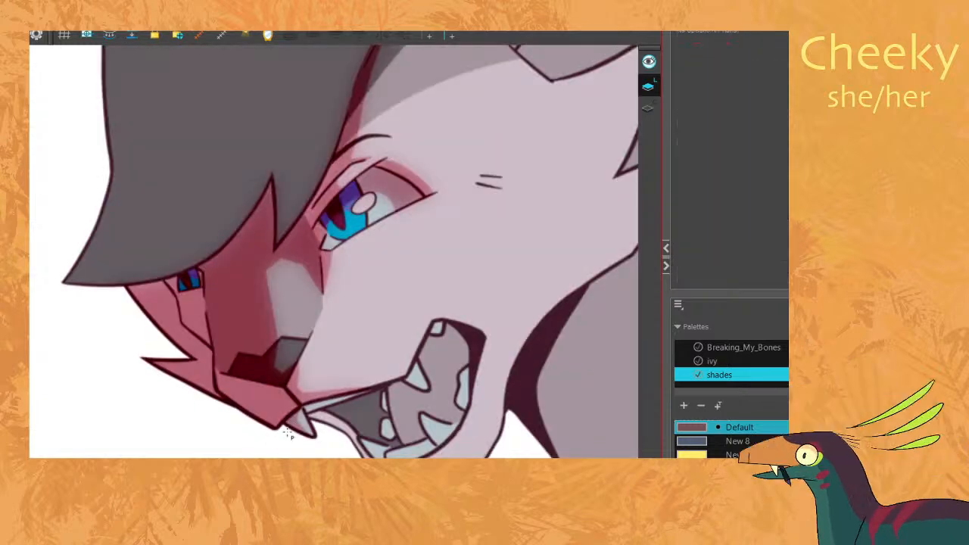
Draw a small wedge-shaped crease shadow on the cheek above the mouth corner and fill it with the Default colour.
{"action": "scroll", "coordinate": [309, 377], "scroll_direction": "down", "scroll_amount": 1}
{"action": "scroll", "coordinate": [322, 356], "scroll_direction": "down", "scroll_amount": 1}
{"action": "key", "text": "period"}
{"action": "key", "text": "comma"}
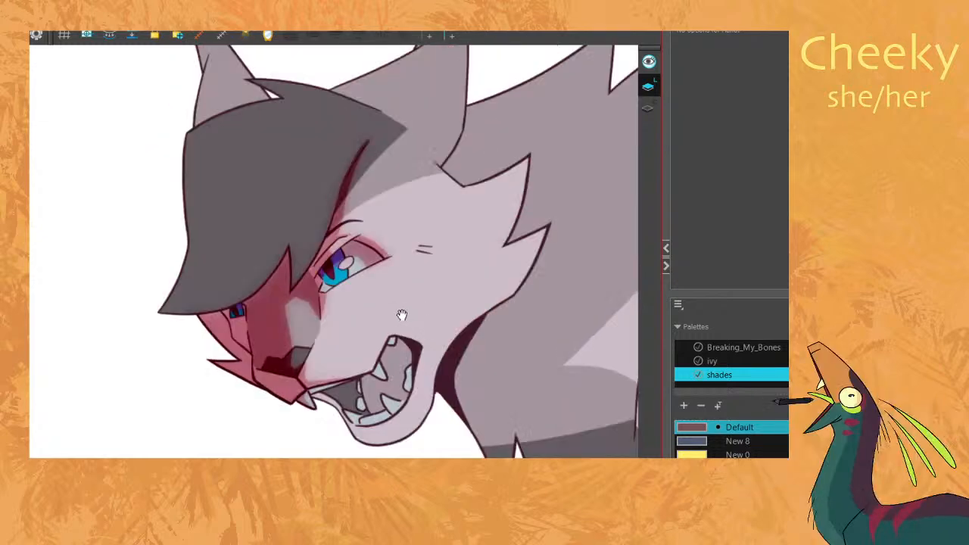
{"action": "scroll", "coordinate": [317, 326], "scroll_direction": "up", "scroll_amount": 2}
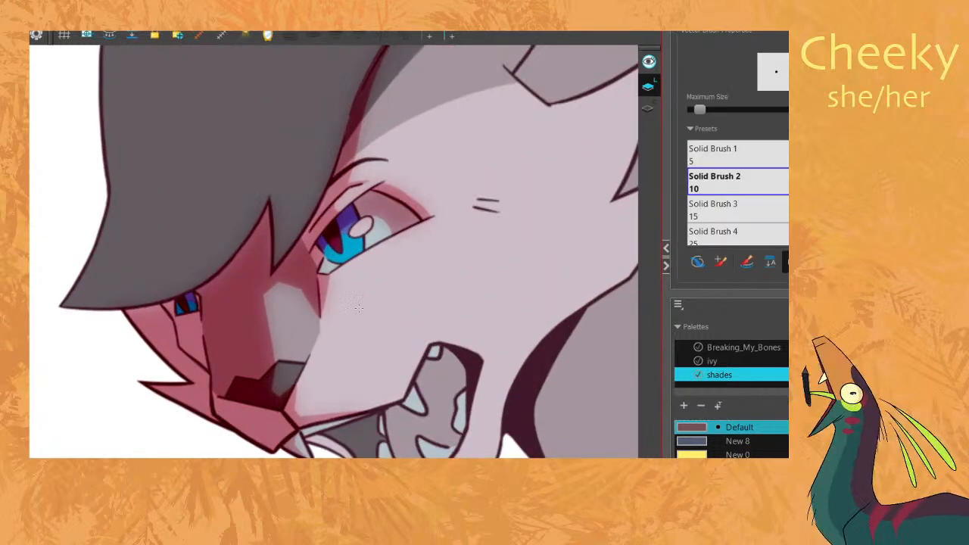
{"action": "left_click_drag", "start_coordinate": [335, 330], "coordinate": [387, 306]}
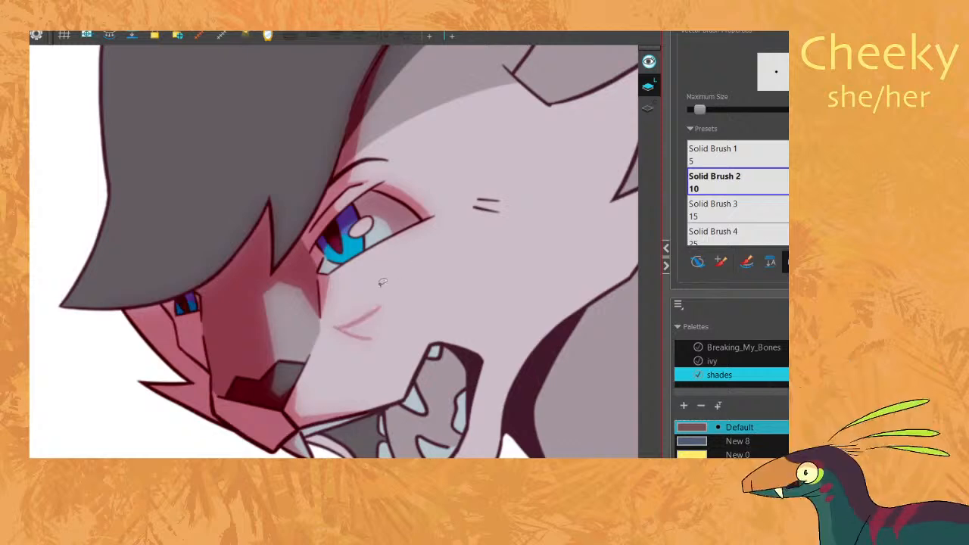
{"action": "key", "text": "ctrl+z"}
{"action": "left_click_drag", "start_coordinate": [335, 329], "coordinate": [393, 309]}
{"action": "left_click_drag", "start_coordinate": [365, 342], "coordinate": [413, 287]}
{"action": "key", "text": "alt+i"}
{"action": "left_click", "coordinate": [362, 330]}
Trim the edges of the cheek crease shadow into a sharper wedge with a smaller Eraser.
{"action": "key", "text": "alt+e"}
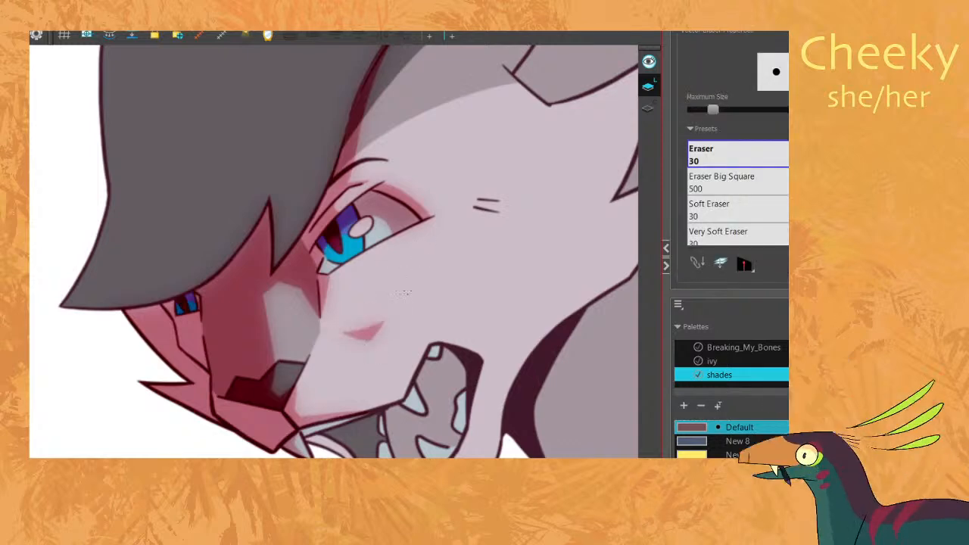
{"action": "key", "text": "ctrl+z"}
{"action": "key", "text": "ctrl+z"}
{"action": "mouse_move", "coordinate": [318, 312]}
{"action": "left_mouse_down"}
{"action": "mouse_move", "coordinate": [372, 324]}
{"action": "mouse_move", "coordinate": [395, 307]}
{"action": "left_mouse_up"}
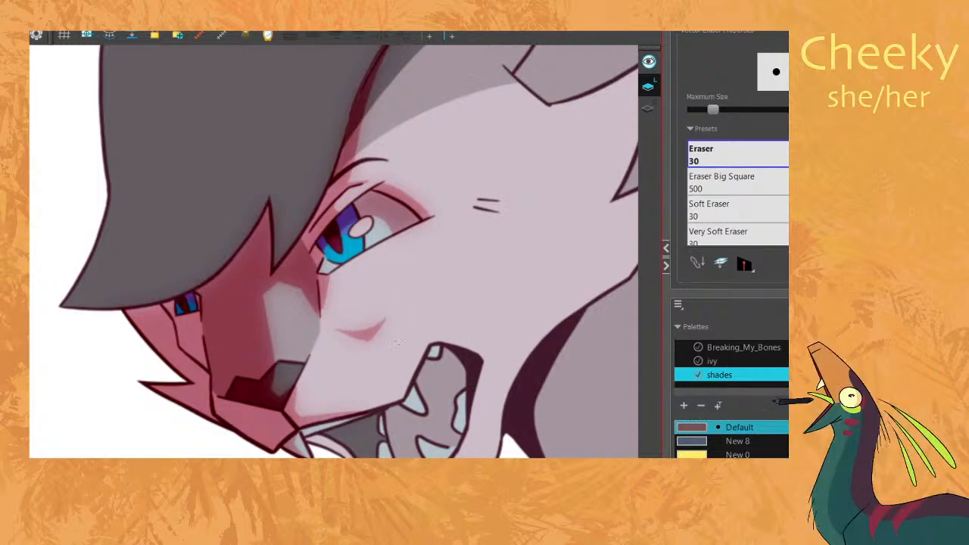
{"action": "left_click_drag", "start_coordinate": [324, 333], "coordinate": [385, 352]}
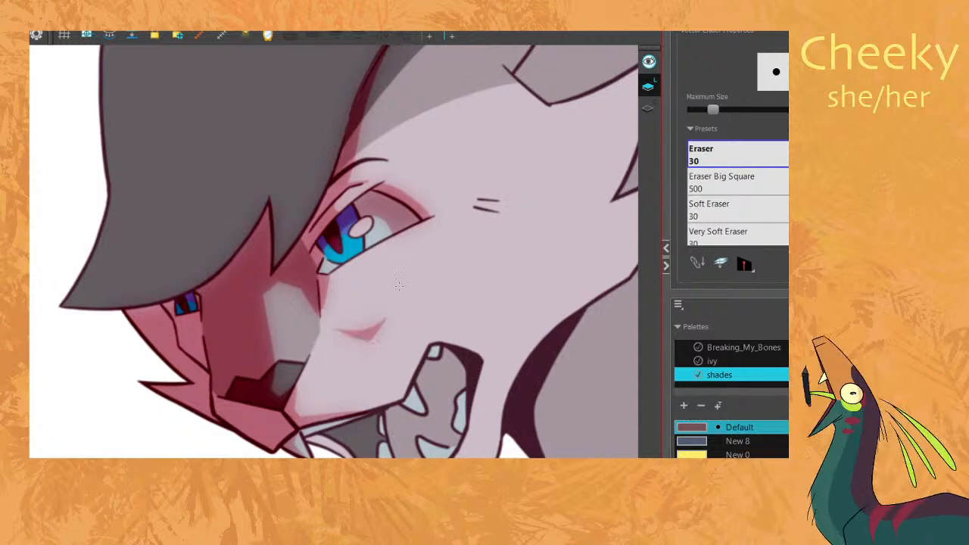
{"action": "mouse_move", "coordinate": [318, 333]}
{"action": "left_mouse_down"}
{"action": "mouse_move", "coordinate": [382, 354]}
{"action": "mouse_move", "coordinate": [380, 343]}
{"action": "left_mouse_up"}
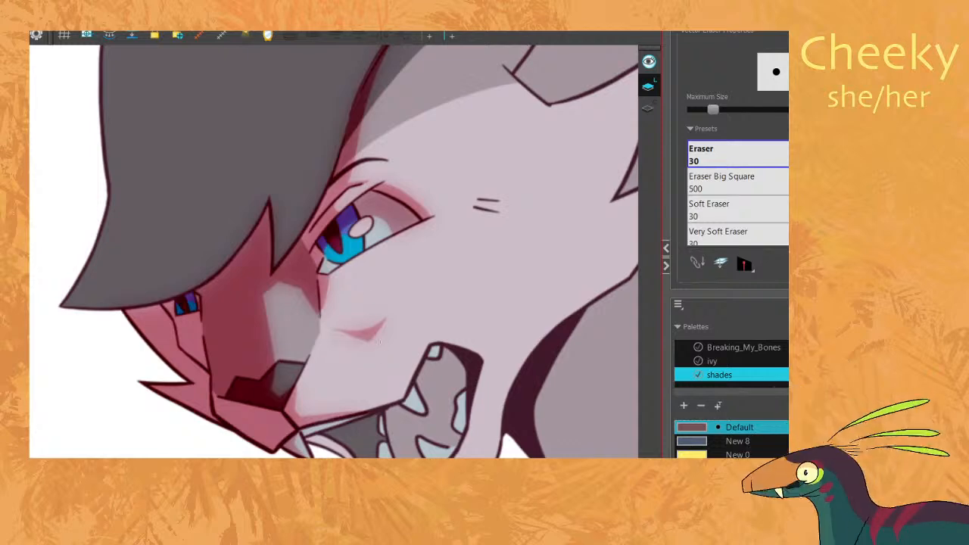
{"action": "left_click", "coordinate": [713, 112]}
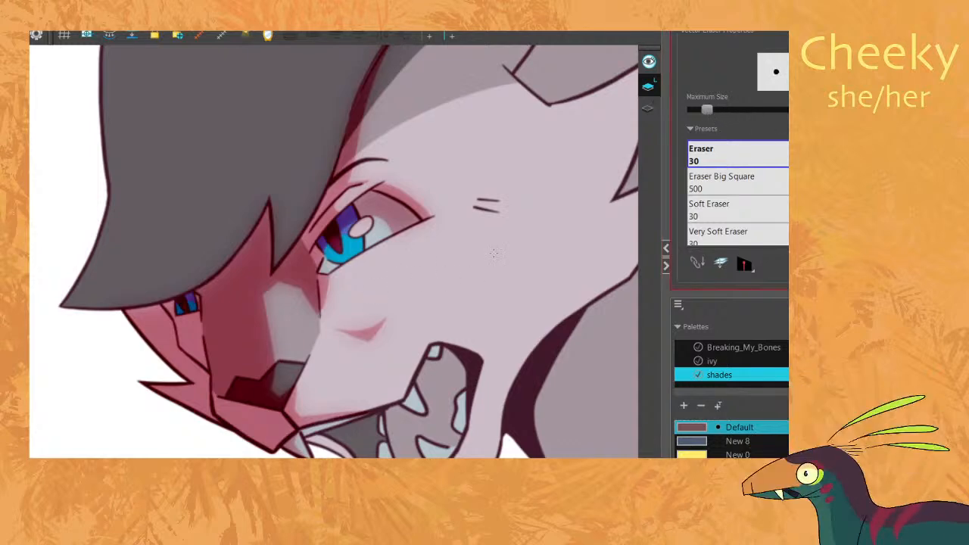
{"action": "left_click_drag", "start_coordinate": [362, 345], "coordinate": [400, 306]}
{"action": "mouse_move", "coordinate": [380, 340]}
{"action": "left_mouse_down"}
{"action": "mouse_move", "coordinate": [362, 350]}
{"action": "mouse_move", "coordinate": [407, 305]}
{"action": "left_mouse_up"}
Compare the snarling drawing's face shading with the finished previous drawing, especially around the muzzle and jaw.
{"action": "scroll", "coordinate": [447, 288], "scroll_direction": "down", "scroll_amount": 4}
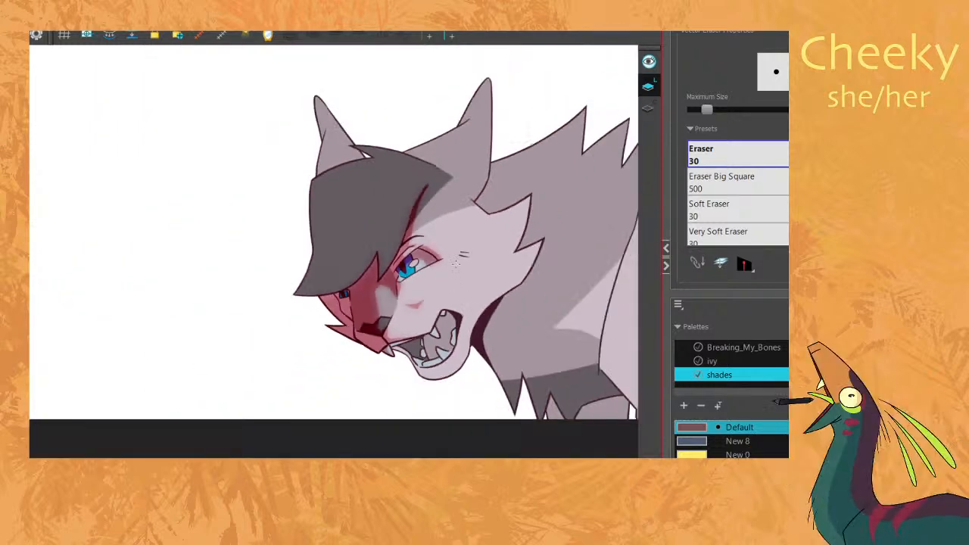
{"action": "key", "text": "comma"}
{"action": "key", "text": "period"}
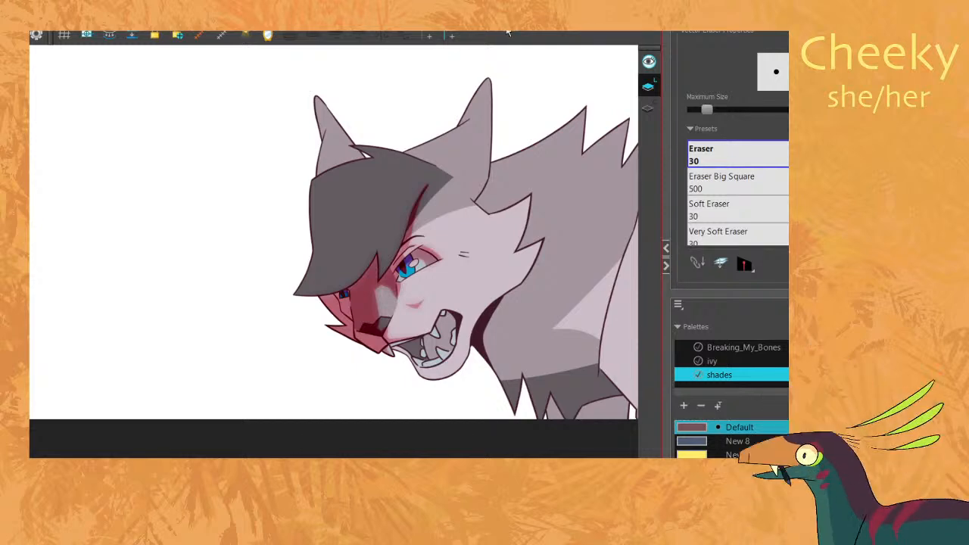
{"action": "key", "text": "space"}
{"action": "key", "text": "comma"}
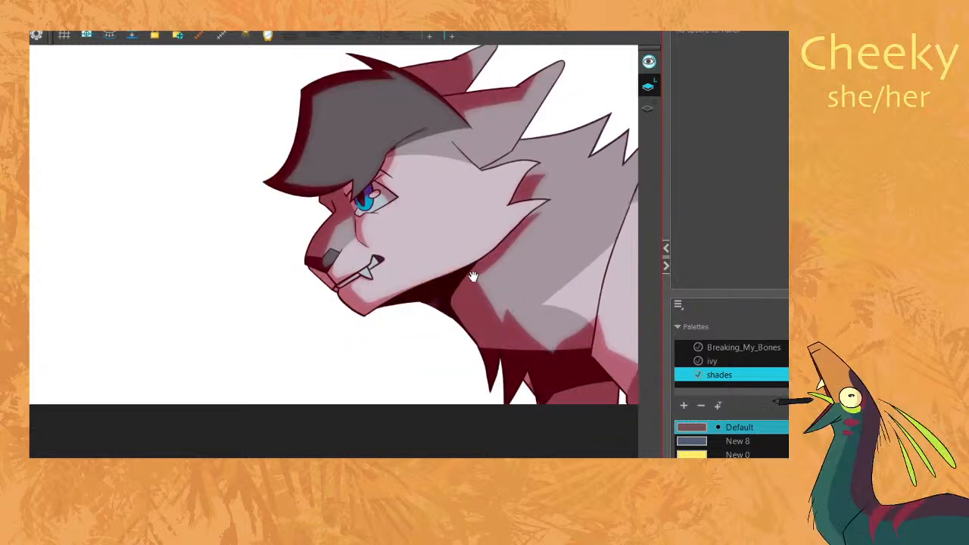
{"action": "key", "text": "period"}
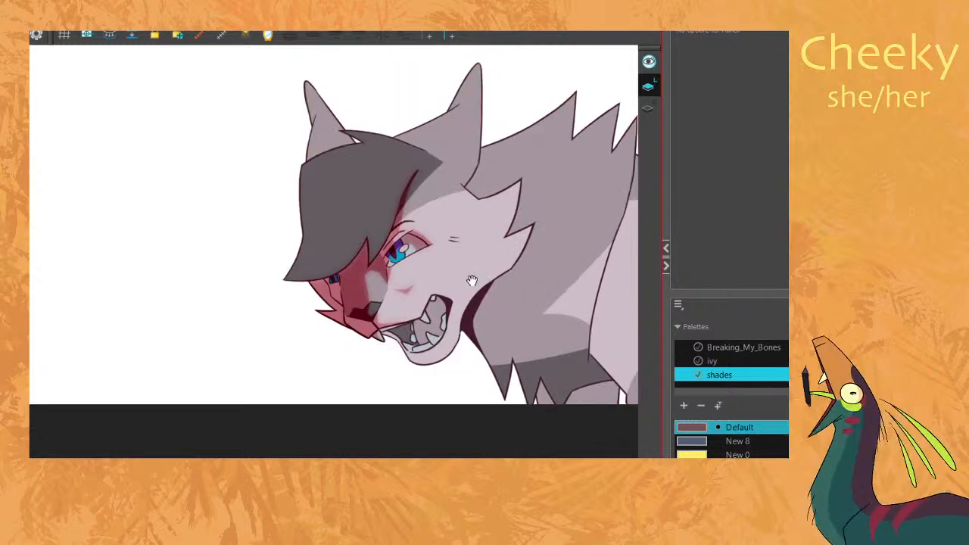
{"action": "key", "text": "comma"}
{"action": "key", "text": "period"}
{"action": "key", "text": "comma"}
{"action": "scroll", "coordinate": [382, 302], "scroll_direction": "up", "scroll_amount": 1}
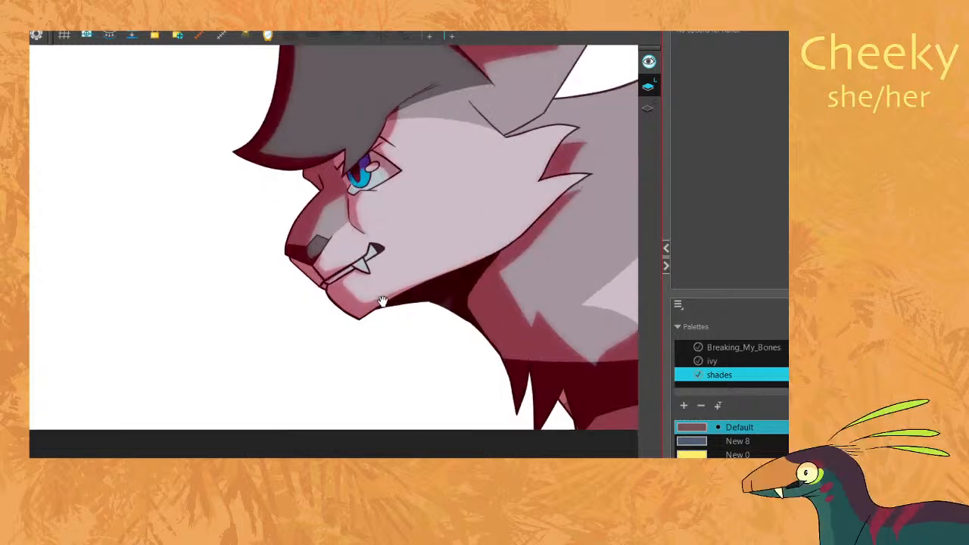
{"action": "key", "text": "period"}
{"action": "scroll", "coordinate": [374, 302], "scroll_direction": "up", "scroll_amount": 1}
{"action": "key", "text": "comma"}
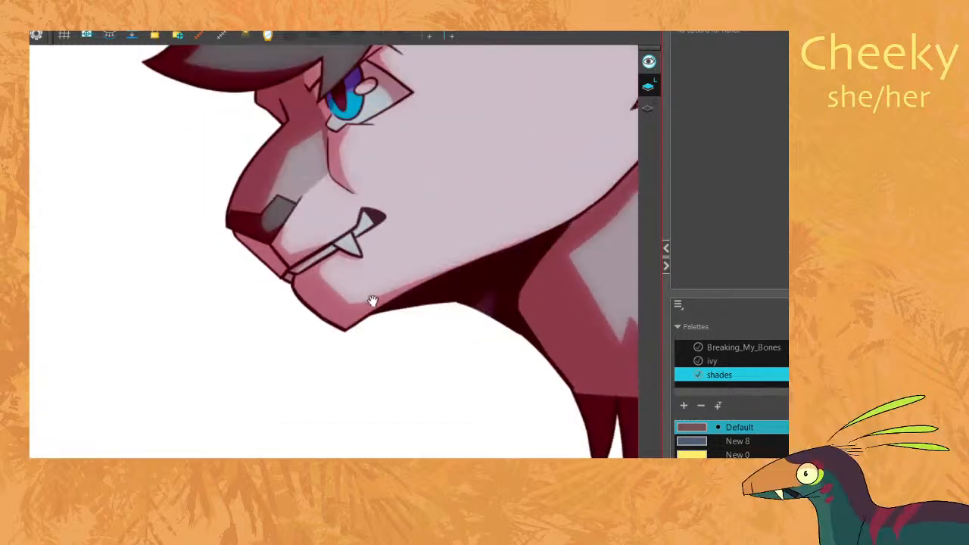
{"action": "key", "text": "period"}
Outline the shadow shapes inside the snarling drawing's open mouth, along the upper lip, behind the fang and across the dark far side.
{"action": "scroll", "coordinate": [394, 316], "scroll_direction": "up", "scroll_amount": 1}
{"action": "mouse_move", "coordinate": [495, 341]}
{"action": "left_mouse_down"}
{"action": "mouse_move", "coordinate": [424, 318]}
{"action": "mouse_move", "coordinate": [368, 277]}
{"action": "left_mouse_up"}
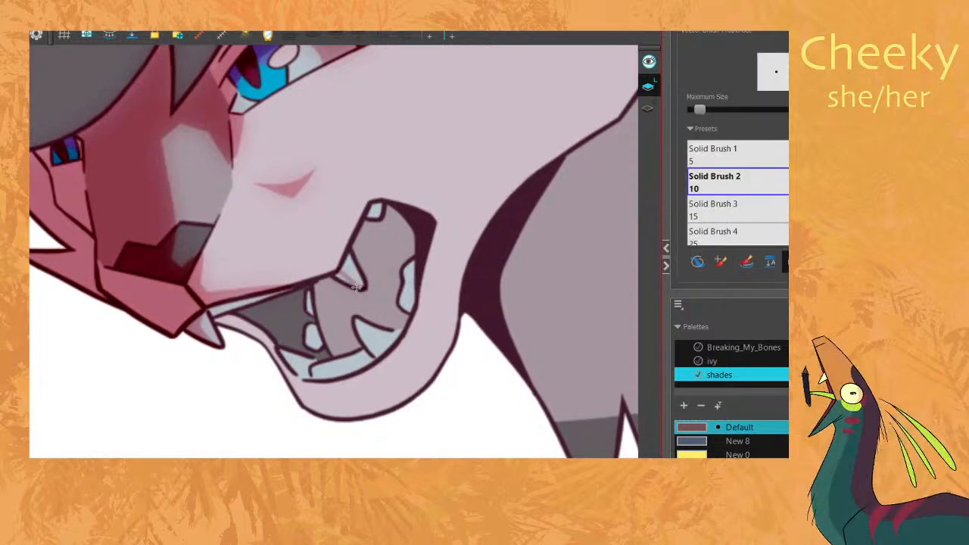
{"action": "left_click_drag", "start_coordinate": [314, 282], "coordinate": [209, 315]}
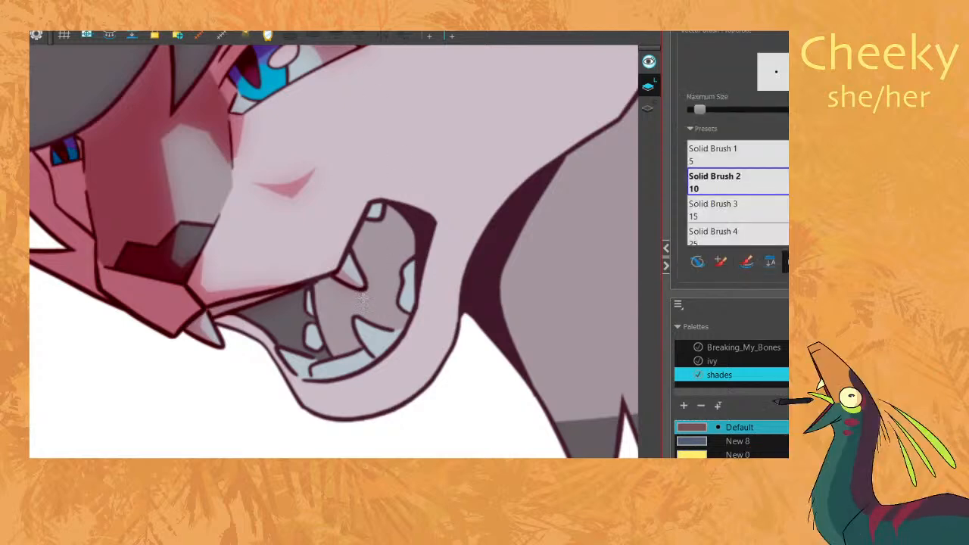
{"action": "mouse_move", "coordinate": [359, 265]}
{"action": "left_mouse_down"}
{"action": "mouse_move", "coordinate": [369, 238]}
{"action": "mouse_move", "coordinate": [402, 222]}
{"action": "mouse_move", "coordinate": [418, 231]}
{"action": "mouse_move", "coordinate": [388, 205]}
{"action": "mouse_move", "coordinate": [382, 221]}
{"action": "mouse_move", "coordinate": [360, 231]}
{"action": "mouse_move", "coordinate": [361, 268]}
{"action": "left_mouse_up"}
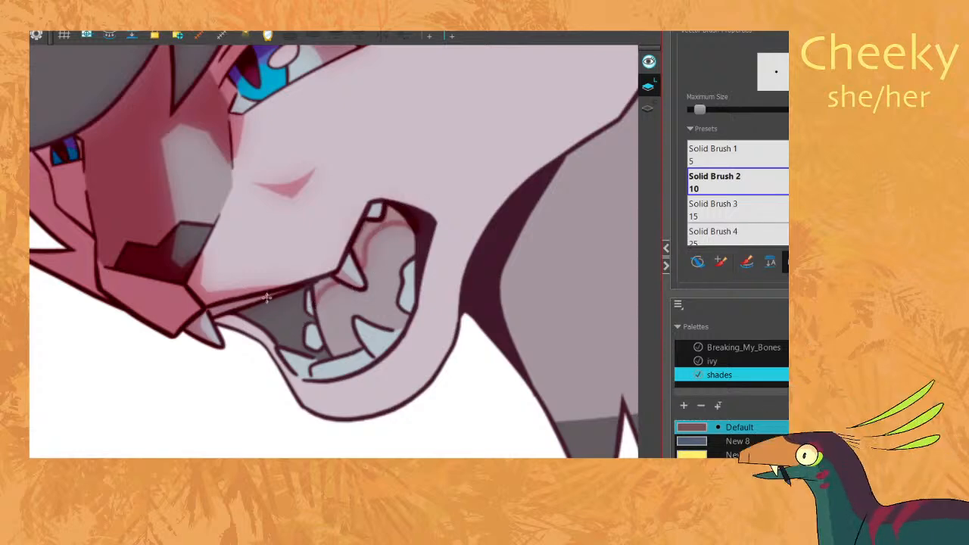
{"action": "left_click_drag", "start_coordinate": [317, 333], "coordinate": [318, 330]}
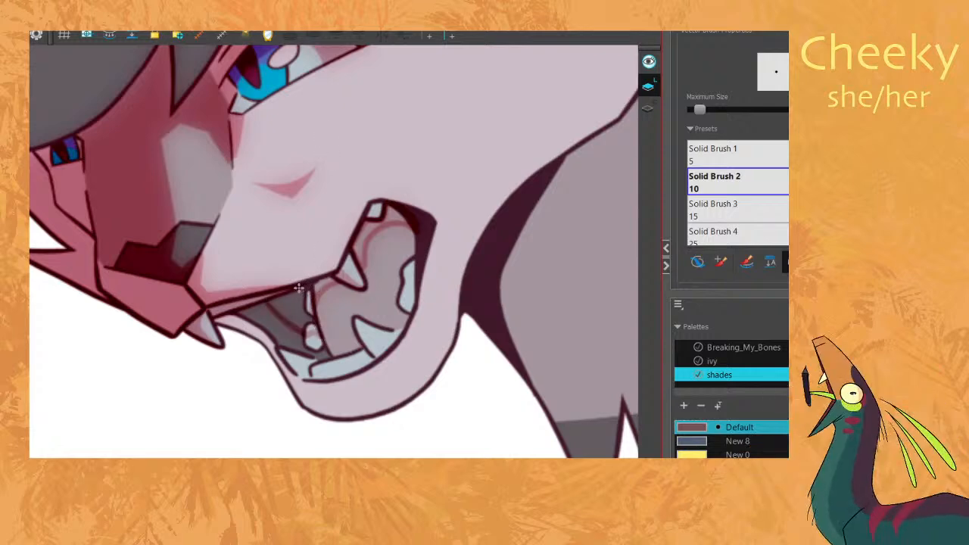
{"action": "left_click_drag", "start_coordinate": [371, 210], "coordinate": [305, 286]}
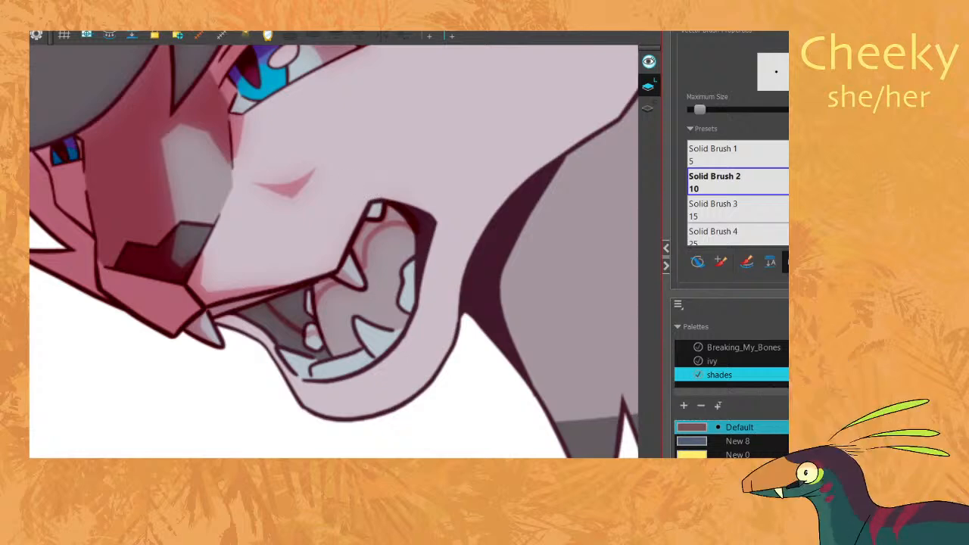
Fill the outlined shadows inside the open mouth with the Default colour, closing the gap beside the back teeth.
{"action": "key", "text": "alt+i"}
{"action": "left_click_drag", "start_coordinate": [407, 215], "coordinate": [428, 234]}
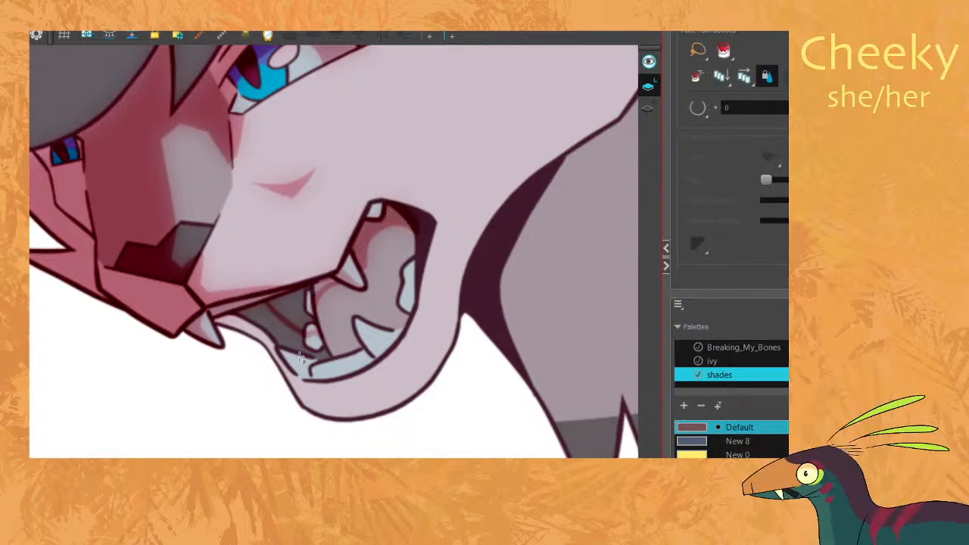
{"action": "left_click", "coordinate": [269, 463]}
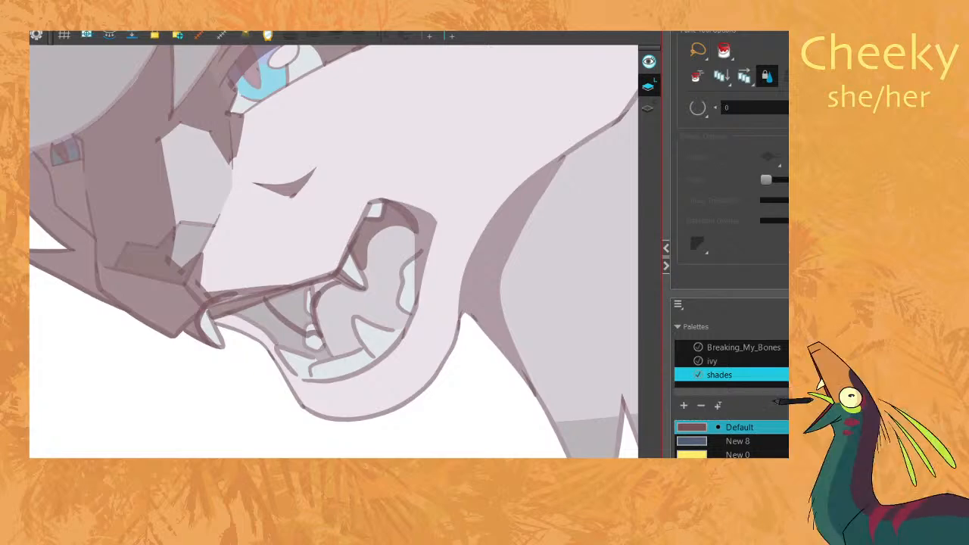
{"action": "key", "text": "alt+b"}
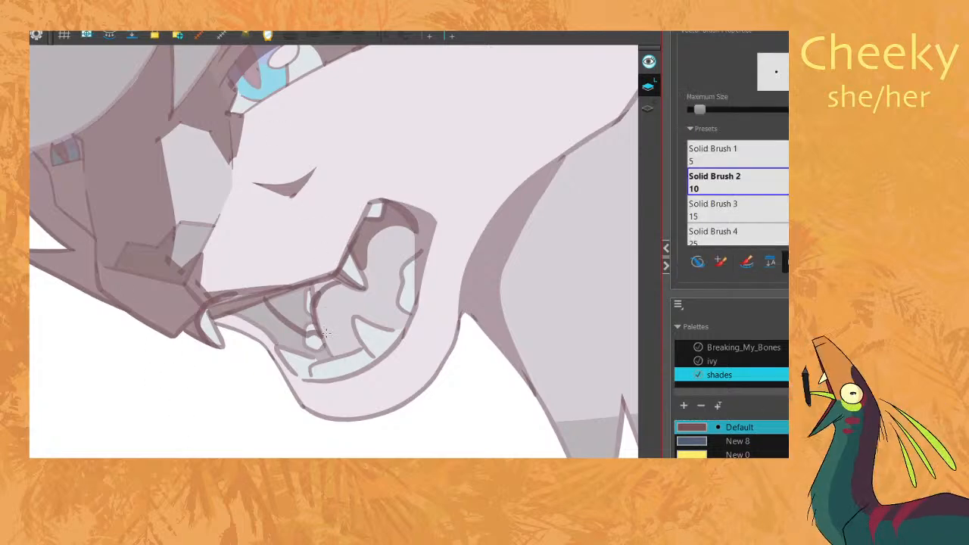
{"action": "key", "text": "alt+i"}
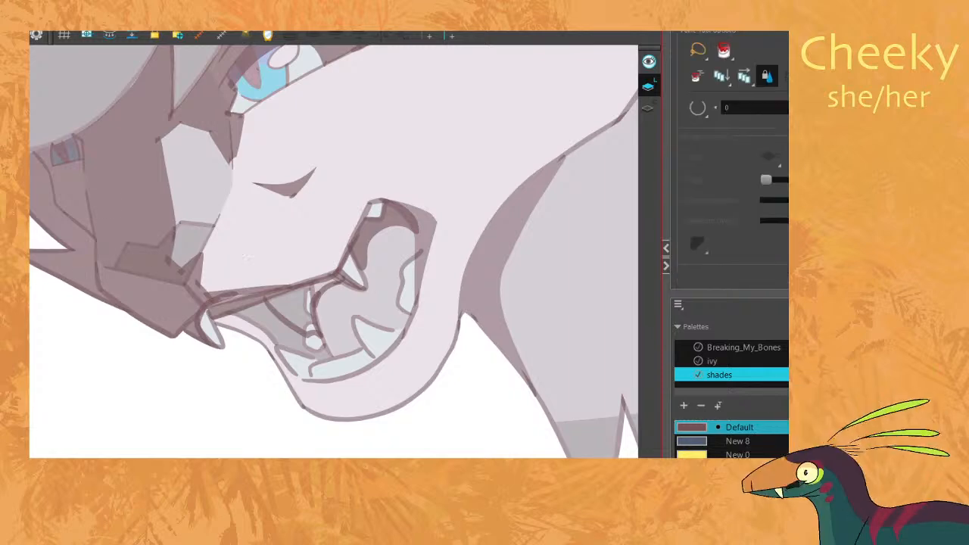
{"action": "left_click", "coordinate": [303, 304]}
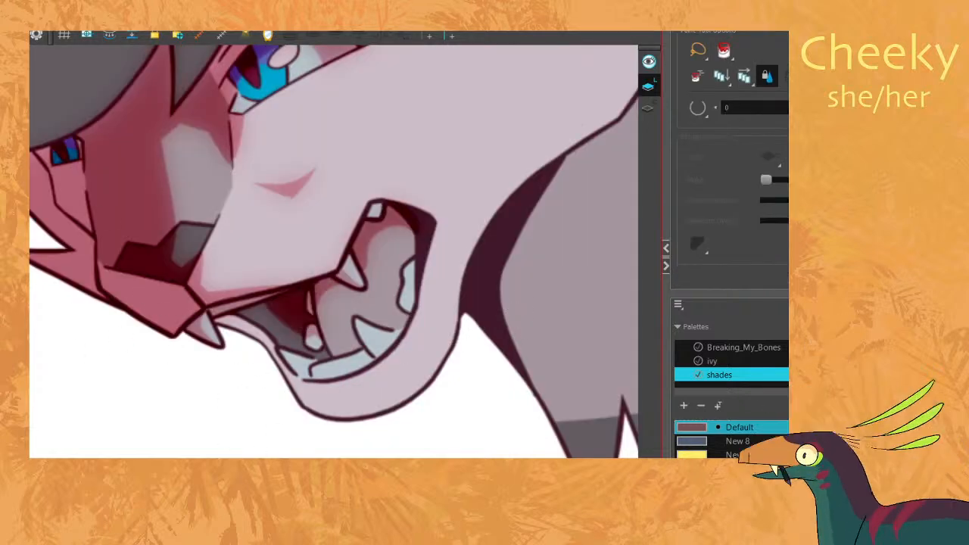
Outline a shadow along the chin and front underside of the lower jaw and fill it with the Default colour.
{"action": "key", "text": "alt+b"}
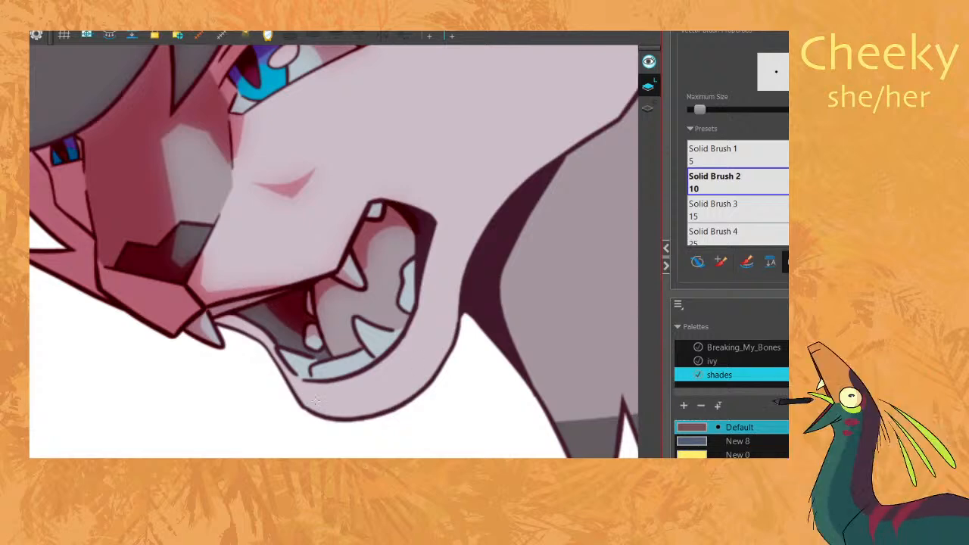
{"action": "mouse_move", "coordinate": [343, 382]}
{"action": "left_mouse_down"}
{"action": "mouse_move", "coordinate": [375, 402]}
{"action": "mouse_move", "coordinate": [416, 400]}
{"action": "mouse_move", "coordinate": [364, 443]}
{"action": "mouse_move", "coordinate": [284, 424]}
{"action": "mouse_move", "coordinate": [217, 320]}
{"action": "mouse_move", "coordinate": [259, 329]}
{"action": "mouse_move", "coordinate": [297, 381]}
{"action": "mouse_move", "coordinate": [342, 382]}
{"action": "left_mouse_up"}
{"action": "left_click", "coordinate": [18, 246]}
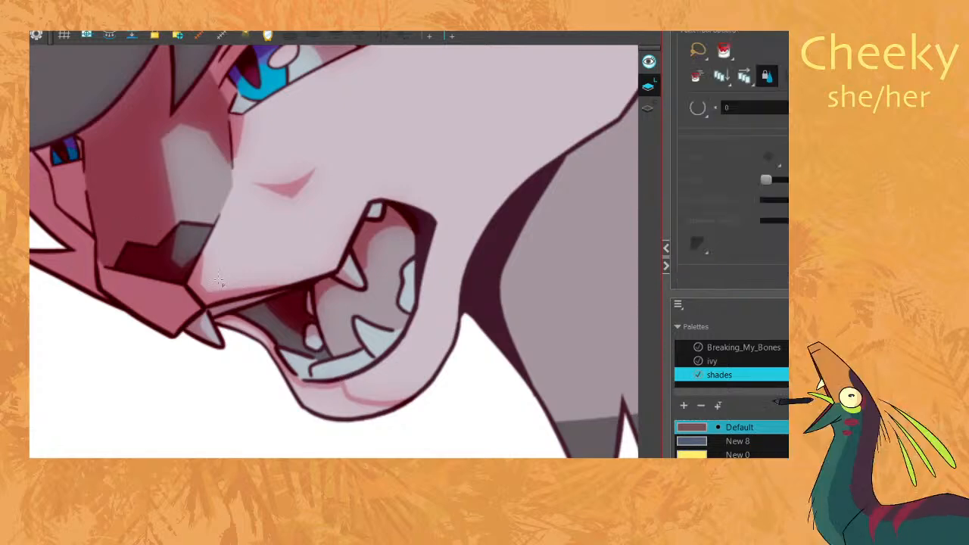
{"action": "left_click", "coordinate": [326, 401]}
{"action": "left_click", "coordinate": [18, 326]}
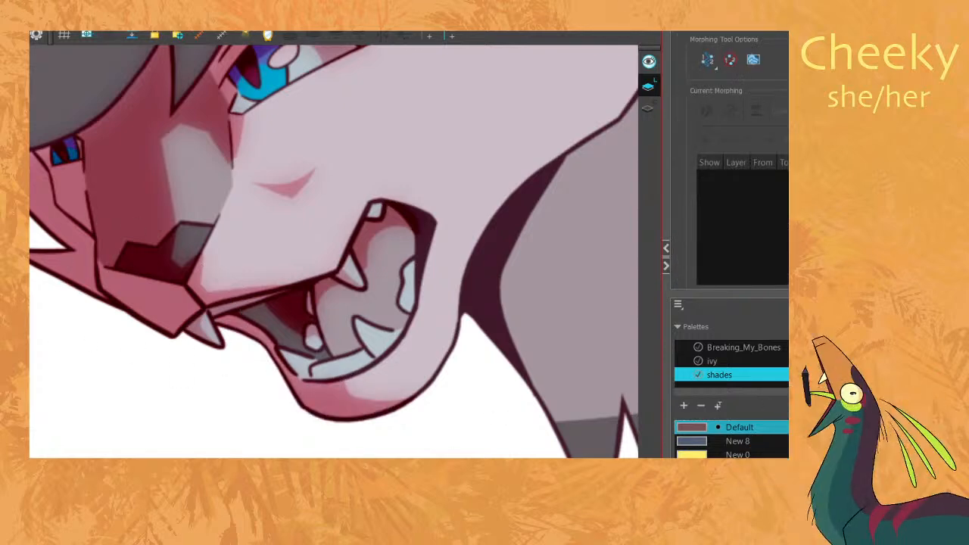
Draw the inner edge of the shadow along the upper front edge of the hair with Solid Brush 2.
{"action": "key", "text": "space"}
{"action": "scroll", "coordinate": [333, 202], "scroll_direction": "down", "scroll_amount": 5}
{"action": "left_click_drag", "start_coordinate": [406, 160], "coordinate": [390, 238]}
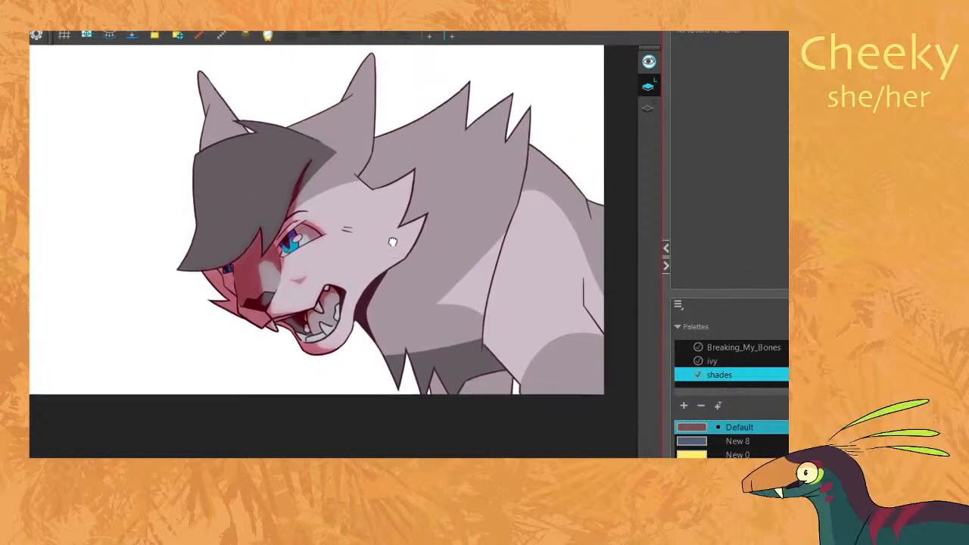
{"action": "key", "text": "f"}
{"action": "key", "text": "g"}
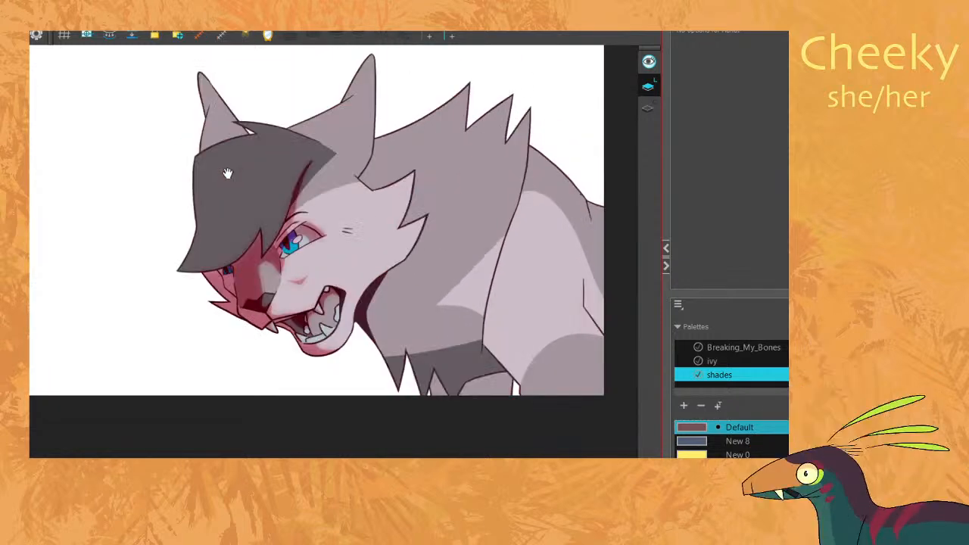
{"action": "scroll", "coordinate": [211, 177], "scroll_direction": "up", "scroll_amount": 3}
{"action": "left_click_drag", "start_coordinate": [208, 177], "coordinate": [259, 215]}
{"action": "left_click", "coordinate": [18, 155]}
{"action": "key", "text": "f"}
{"action": "key", "text": "f"}
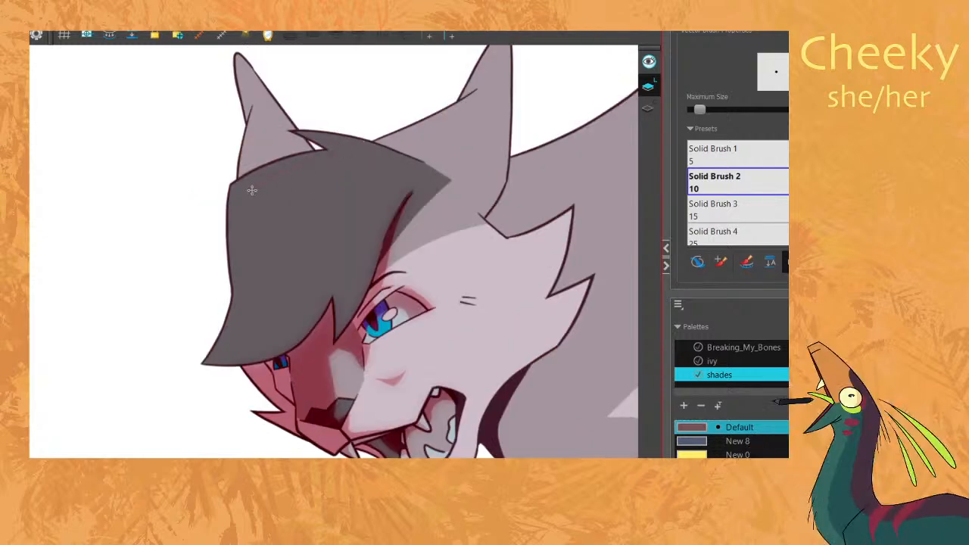
{"action": "left_click_drag", "start_coordinate": [253, 189], "coordinate": [345, 150]}
Outline the shadow down the hair's front edge and along its lower edge, and fill the band with the Default colour.
{"action": "left_click_drag", "start_coordinate": [226, 344], "coordinate": [226, 345]}
{"action": "key", "text": "ctrl+z"}
{"action": "mouse_move", "coordinate": [256, 187]}
{"action": "left_mouse_down"}
{"action": "mouse_move", "coordinate": [243, 197]}
{"action": "mouse_move", "coordinate": [250, 286]}
{"action": "left_mouse_up"}
{"action": "key", "text": "ctrl+z"}
{"action": "mouse_move", "coordinate": [250, 188]}
{"action": "left_mouse_down"}
{"action": "mouse_move", "coordinate": [249, 293]}
{"action": "mouse_move", "coordinate": [226, 356]}
{"action": "mouse_move", "coordinate": [330, 295]}
{"action": "left_mouse_up"}
{"action": "key", "text": "ctrl+z"}
{"action": "mouse_move", "coordinate": [224, 356]}
{"action": "left_mouse_down"}
{"action": "mouse_move", "coordinate": [304, 323]}
{"action": "mouse_move", "coordinate": [333, 295]}
{"action": "left_mouse_up"}
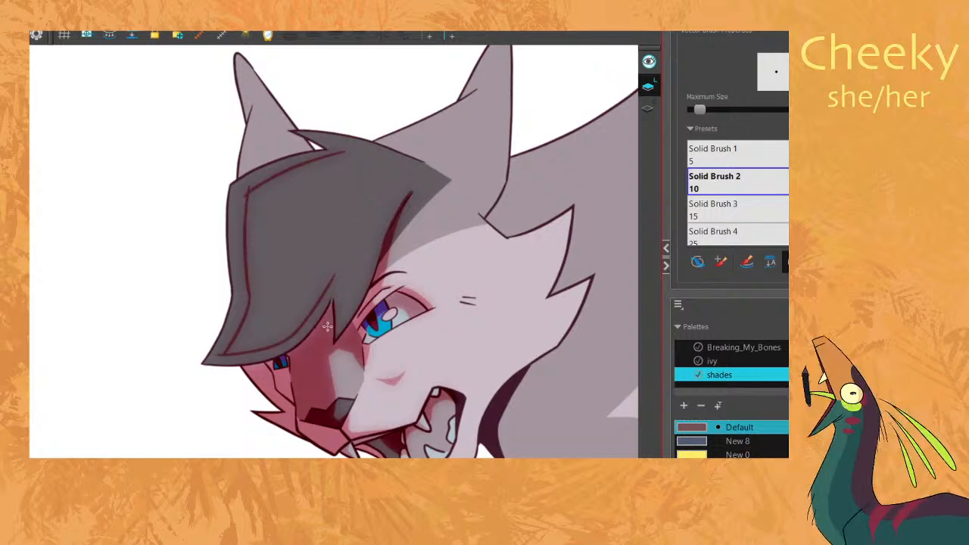
{"action": "mouse_move", "coordinate": [319, 343]}
{"action": "left_mouse_down"}
{"action": "mouse_move", "coordinate": [265, 383]}
{"action": "mouse_move", "coordinate": [173, 362]}
{"action": "mouse_move", "coordinate": [179, 225]}
{"action": "mouse_move", "coordinate": [219, 183]}
{"action": "mouse_move", "coordinate": [257, 163]}
{"action": "mouse_move", "coordinate": [311, 144]}
{"action": "mouse_move", "coordinate": [356, 151]}
{"action": "left_mouse_up"}
{"action": "key", "text": "alt+i"}
{"action": "left_click", "coordinate": [237, 250]}
Shade the front part of the far ear with the Default colour, using the neighbouring drawing's ears as reference.
{"action": "key", "text": "comma"}
{"action": "key", "text": "comma"}
{"action": "key", "text": "alt+e"}
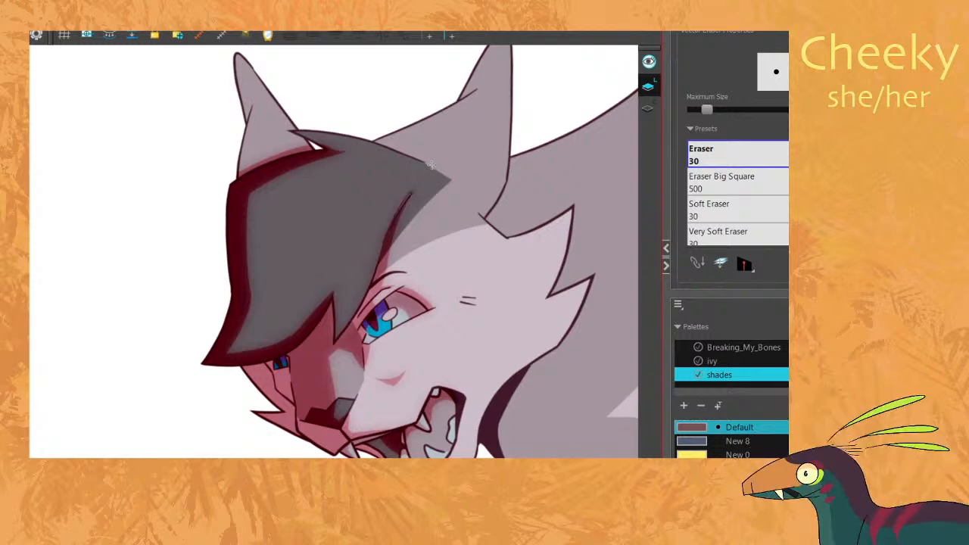
{"action": "key", "text": "space"}
{"action": "key", "text": "period"}
{"action": "key", "text": "comma"}
{"action": "mouse_move", "coordinate": [480, 210]}
{"action": "left_mouse_down"}
{"action": "mouse_move", "coordinate": [462, 232]}
{"action": "mouse_move", "coordinate": [359, 238]}
{"action": "left_mouse_up"}
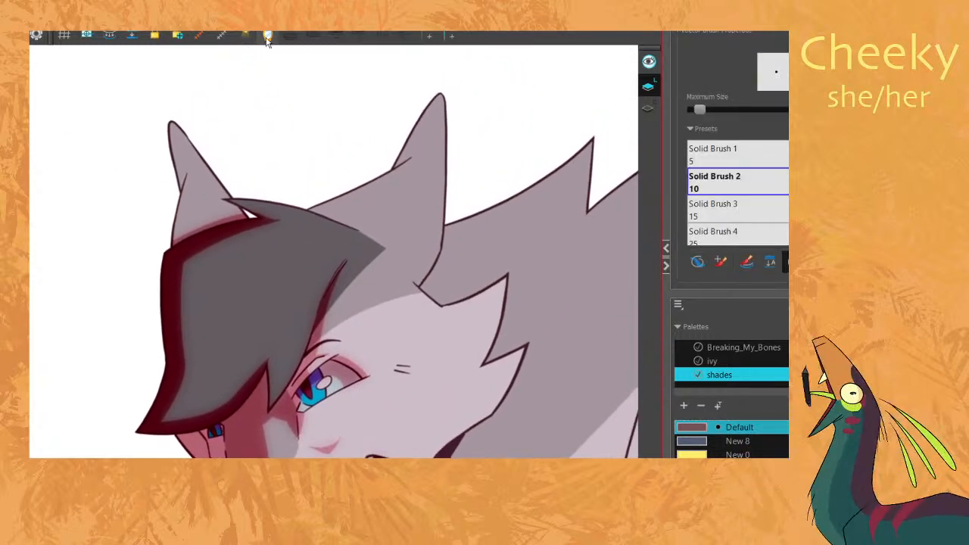
{"action": "key", "text": "period"}
{"action": "key", "text": "comma"}
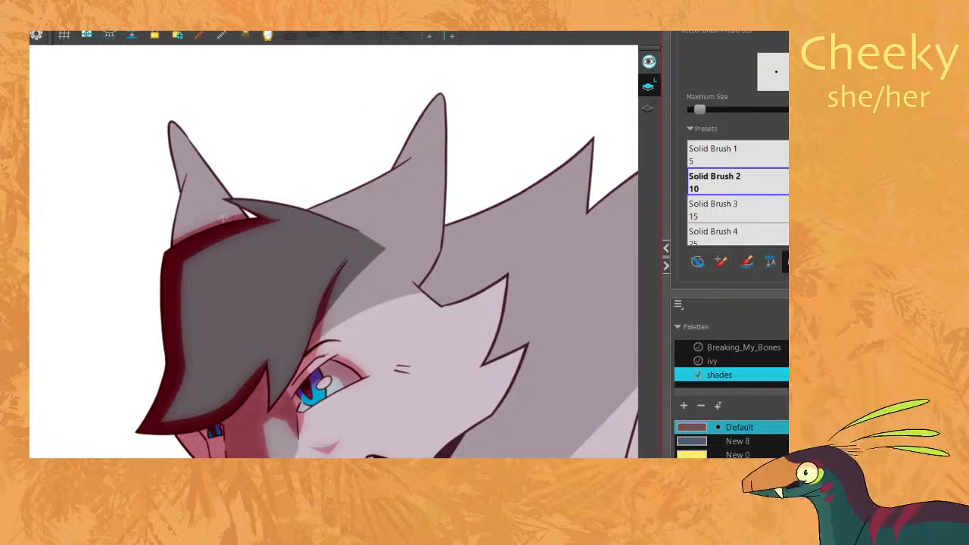
{"action": "mouse_move", "coordinate": [200, 147]}
{"action": "left_mouse_down"}
{"action": "mouse_move", "coordinate": [198, 187]}
{"action": "mouse_move", "coordinate": [212, 207]}
{"action": "mouse_move", "coordinate": [250, 218]}
{"action": "mouse_move", "coordinate": [174, 256]}
{"action": "mouse_move", "coordinate": [208, 133]}
{"action": "mouse_move", "coordinate": [200, 151]}
{"action": "mouse_move", "coordinate": [222, 244]}
{"action": "mouse_move", "coordinate": [171, 127]}
{"action": "left_mouse_up"}
{"action": "key", "text": "alt+i"}
{"action": "key", "text": "period"}
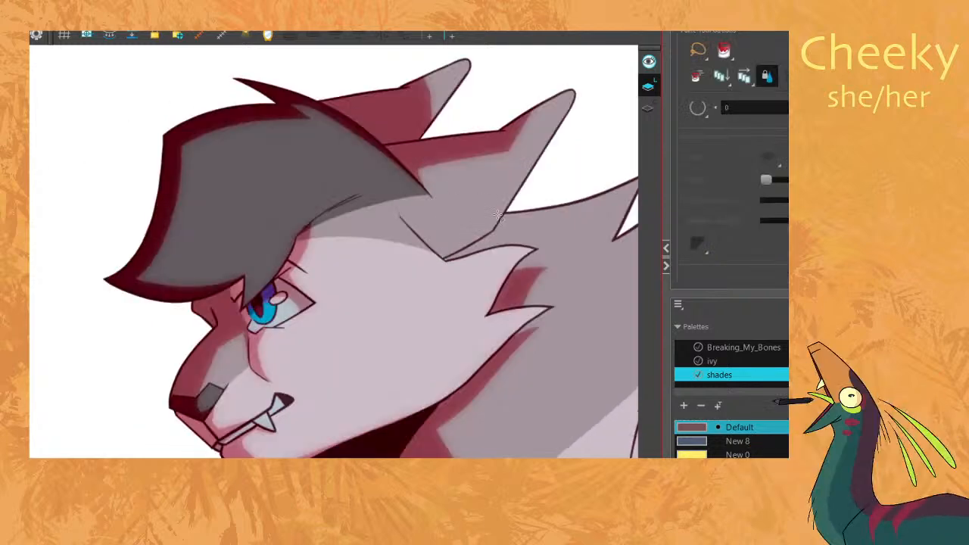
{"action": "key", "text": "comma"}
Draw the shadow edge at the small pointed hair tip beside the far ear, checking against the neighbouring drawing.
{"action": "left_click_drag", "start_coordinate": [521, 228], "coordinate": [348, 258]}
{"action": "key", "text": "alt+b"}
{"action": "key", "text": "comma"}
{"action": "key", "text": "comma"}
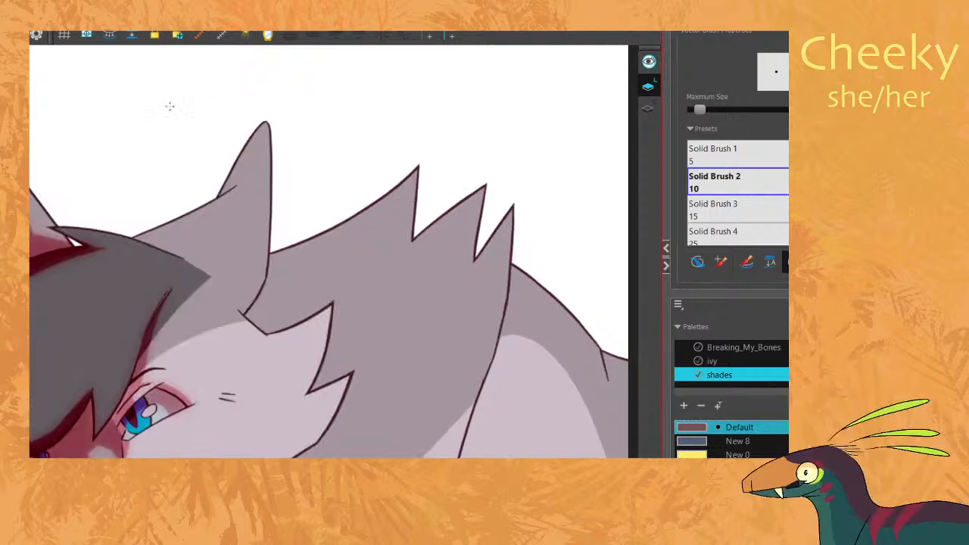
{"action": "key", "text": "alt+e"}
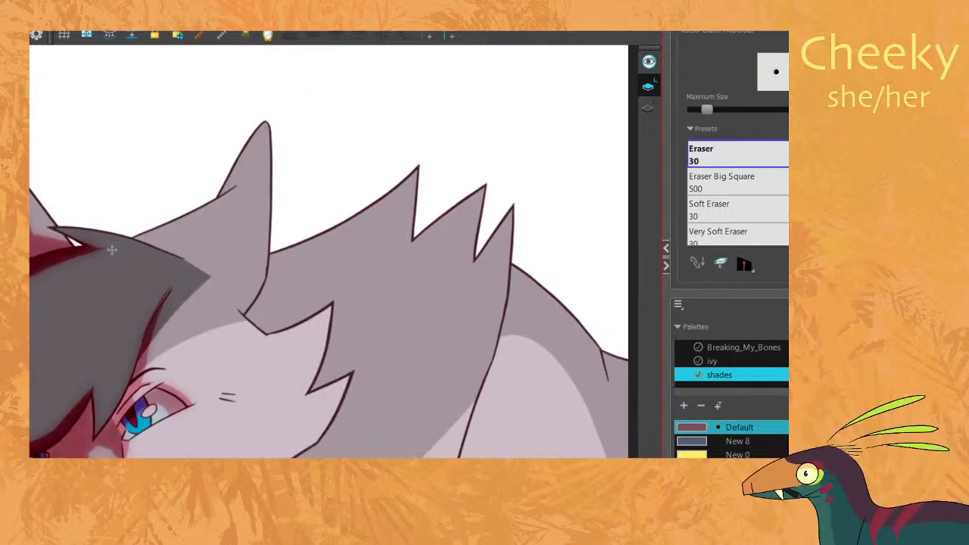
{"action": "key", "text": "alt+b"}
{"action": "key", "text": "comma"}
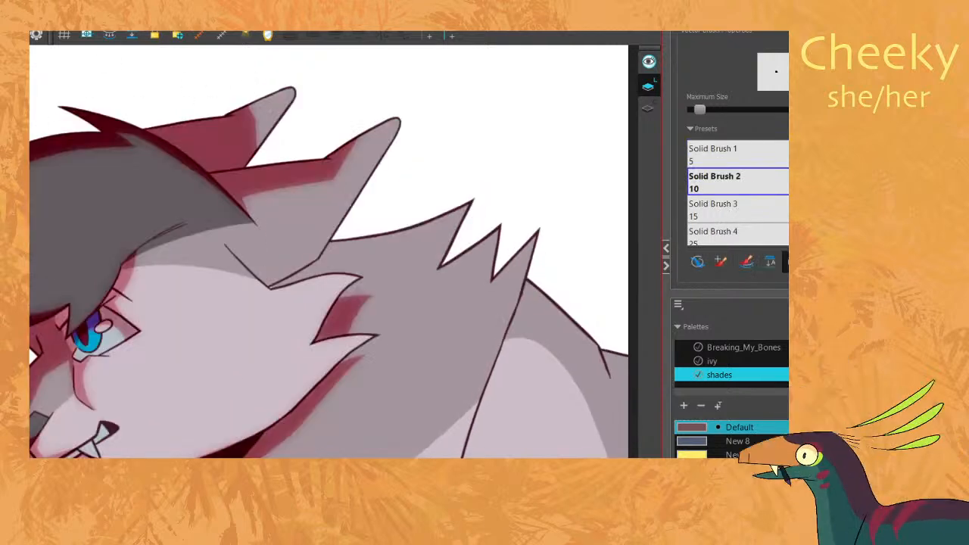
{"action": "key", "text": "comma"}
{"action": "left_click_drag", "start_coordinate": [64, 229], "coordinate": [98, 249]}
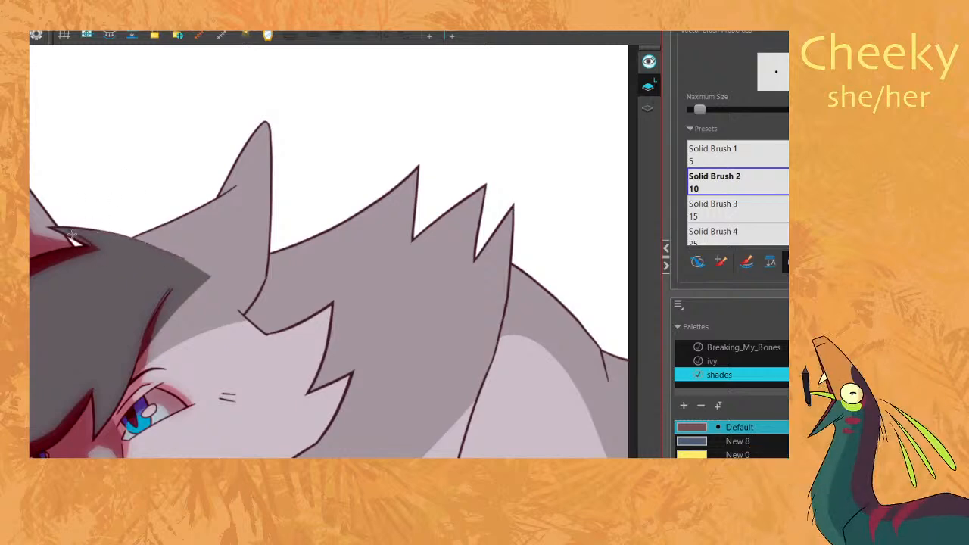
Outline the shadow along the hair's upper back edge to the near ear's base and fill it with the Default colour.
{"action": "mouse_move", "coordinate": [184, 258]}
{"action": "left_mouse_down"}
{"action": "mouse_move", "coordinate": [98, 212]}
{"action": "mouse_move", "coordinate": [55, 220]}
{"action": "left_mouse_up"}
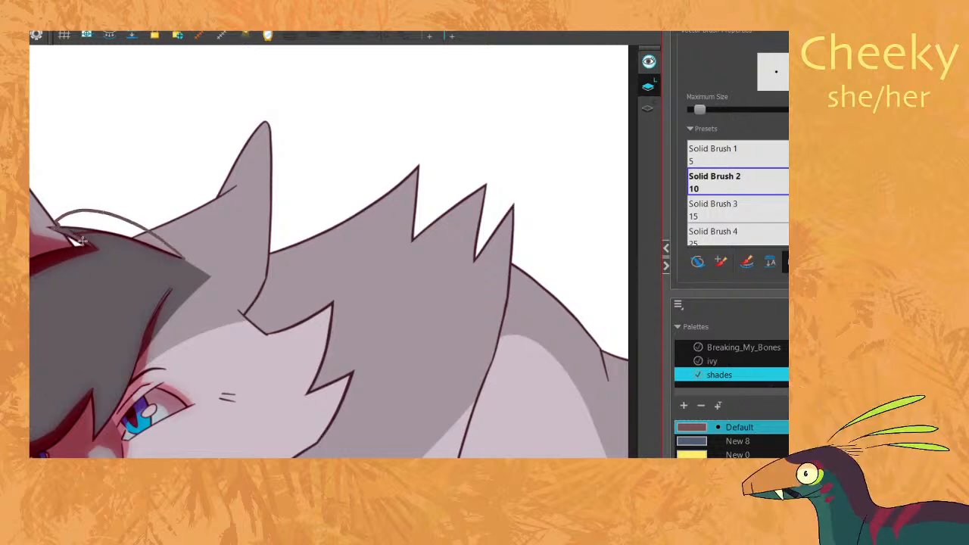
{"action": "key", "text": "ctrl+z"}
{"action": "key", "text": "alt+i"}
{"action": "left_click_drag", "start_coordinate": [115, 254], "coordinate": [87, 208]}
{"action": "left_click_drag", "start_coordinate": [68, 235], "coordinate": [144, 249]}
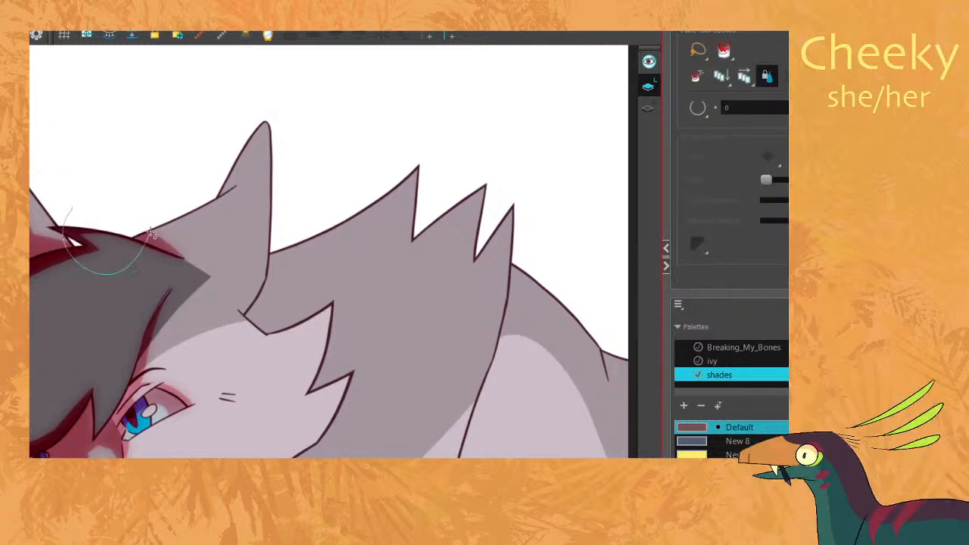
Draw the shadow edge on the base of the near ear, just behind the hair.
{"action": "key", "text": "alt+b"}
{"action": "key", "text": "comma"}
{"action": "key", "text": "period"}
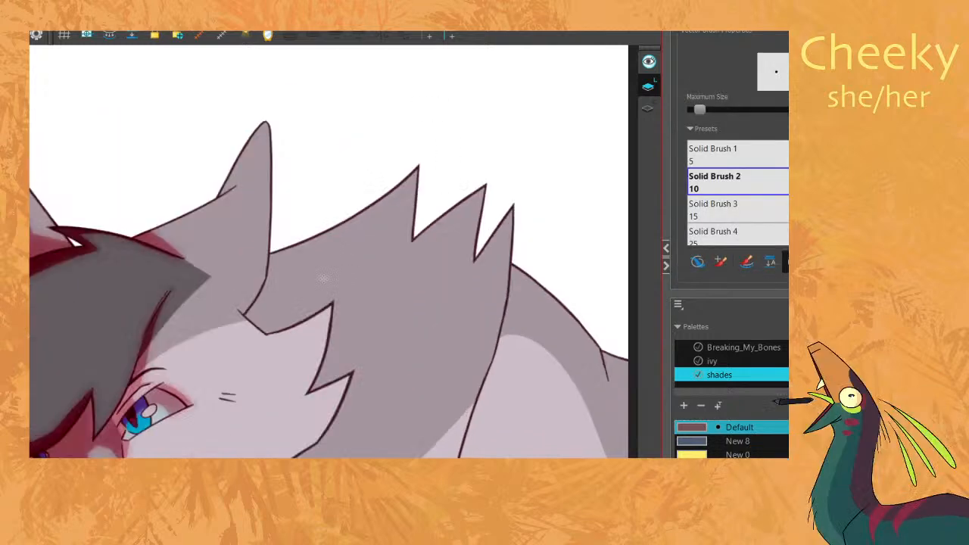
{"action": "left_click_drag", "start_coordinate": [177, 236], "coordinate": [208, 271]}
{"action": "key", "text": "ctrl+z"}
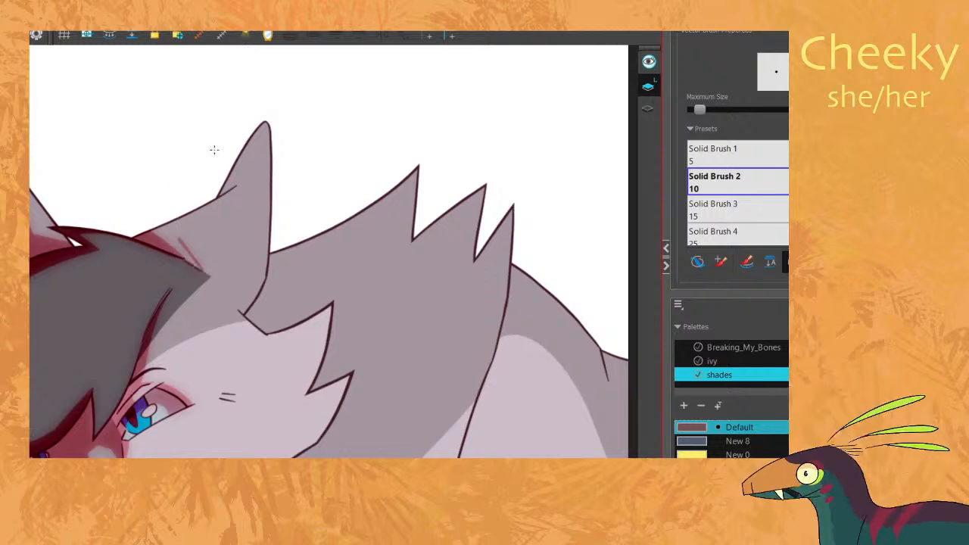
{"action": "key", "text": "comma"}
{"action": "key", "text": "period"}
Extend the shadow outline along the near ear's front edge toward its tip and fill it with the Default colour.
{"action": "mouse_move", "coordinate": [174, 244]}
{"action": "left_mouse_down"}
{"action": "mouse_move", "coordinate": [244, 199]}
{"action": "mouse_move", "coordinate": [244, 124]}
{"action": "mouse_move", "coordinate": [210, 145]}
{"action": "mouse_move", "coordinate": [248, 198]}
{"action": "left_mouse_up"}
{"action": "key", "text": "comma"}
{"action": "key", "text": "period"}
{"action": "key", "text": "ctrl+z"}
{"action": "key", "text": "alt+i"}
{"action": "left_click", "coordinate": [241, 173]}
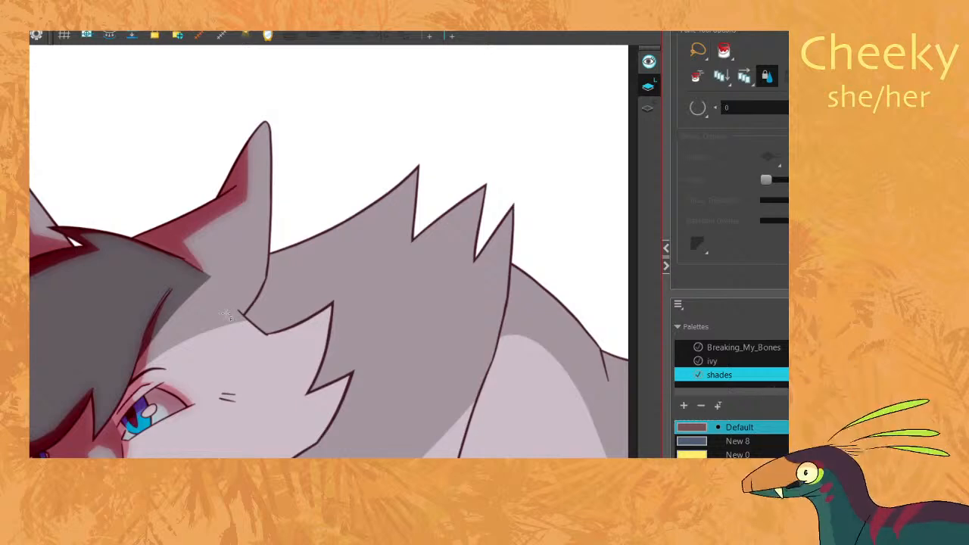
Outline the shadow between the two pointed cheek fur tufts, using the neighbouring drawing as reference.
{"action": "scroll", "coordinate": [225, 315], "scroll_direction": "down", "scroll_amount": 4}
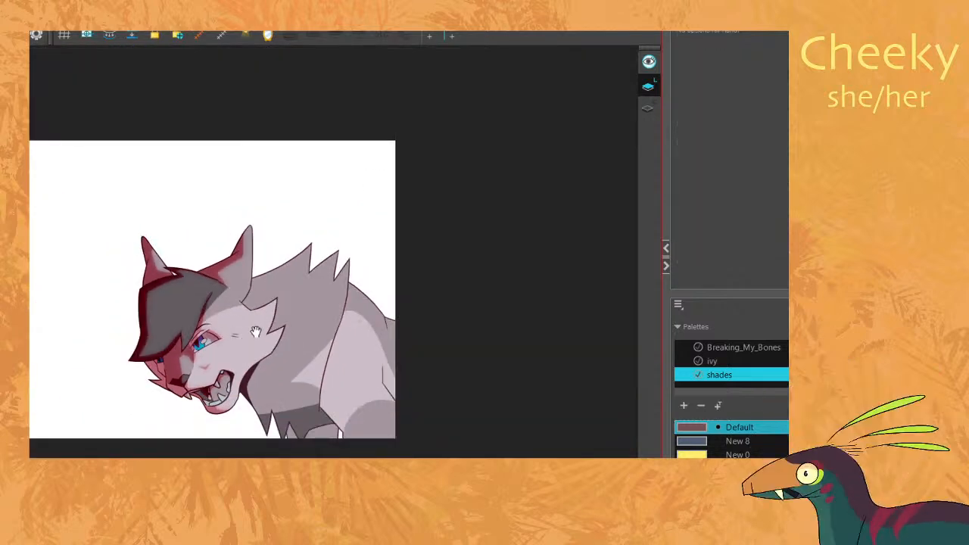
{"action": "left_click_drag", "start_coordinate": [255, 332], "coordinate": [316, 296]}
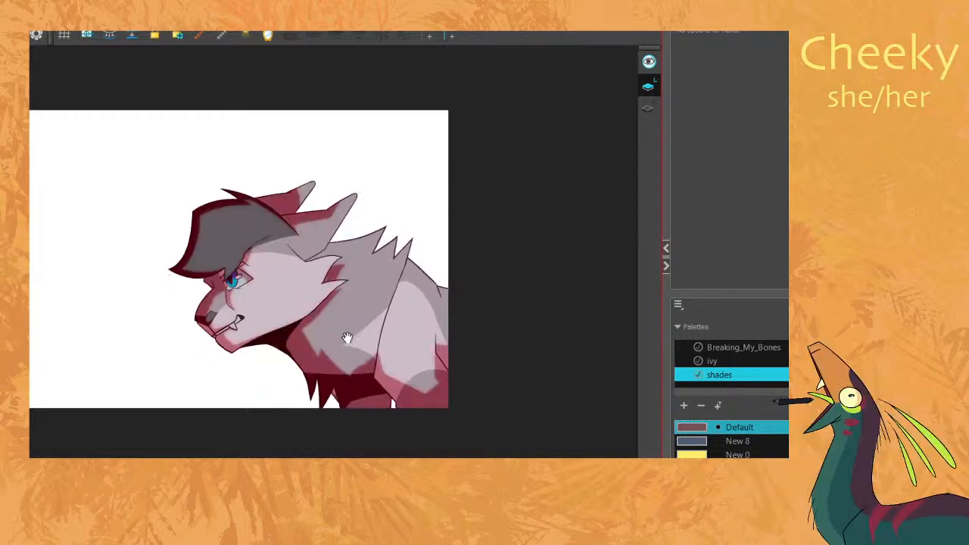
{"action": "scroll", "coordinate": [333, 381], "scroll_direction": "up", "scroll_amount": 2}
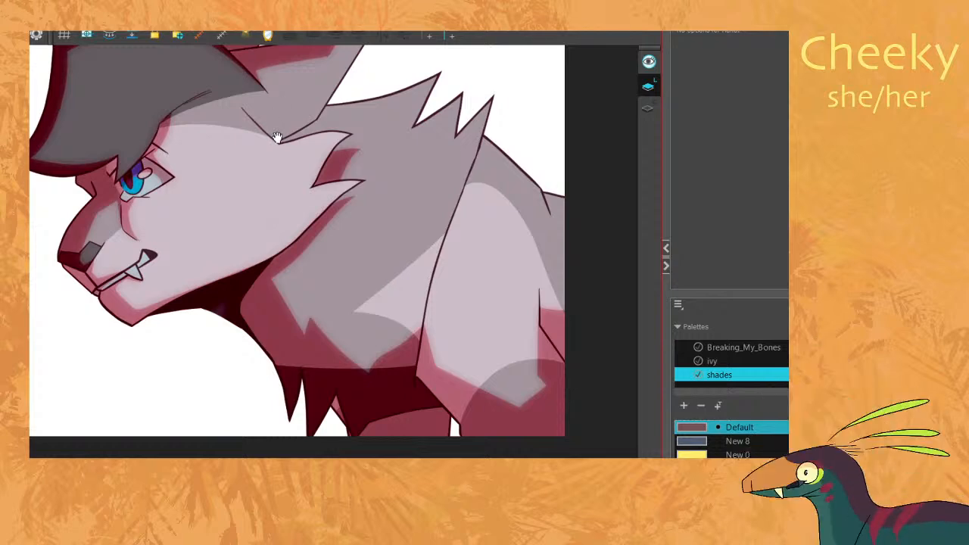
{"action": "key", "text": "alt+b"}
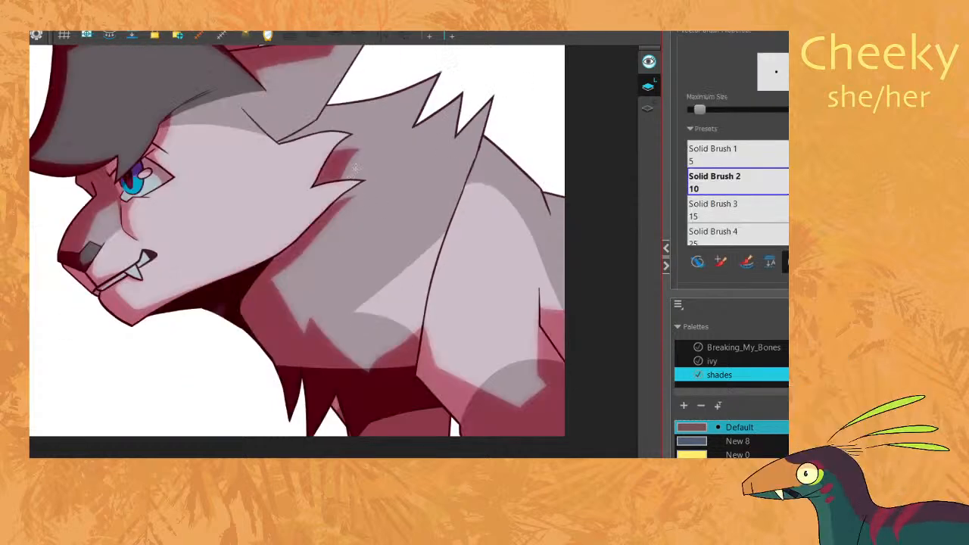
{"action": "left_click_drag", "start_coordinate": [342, 159], "coordinate": [327, 238]}
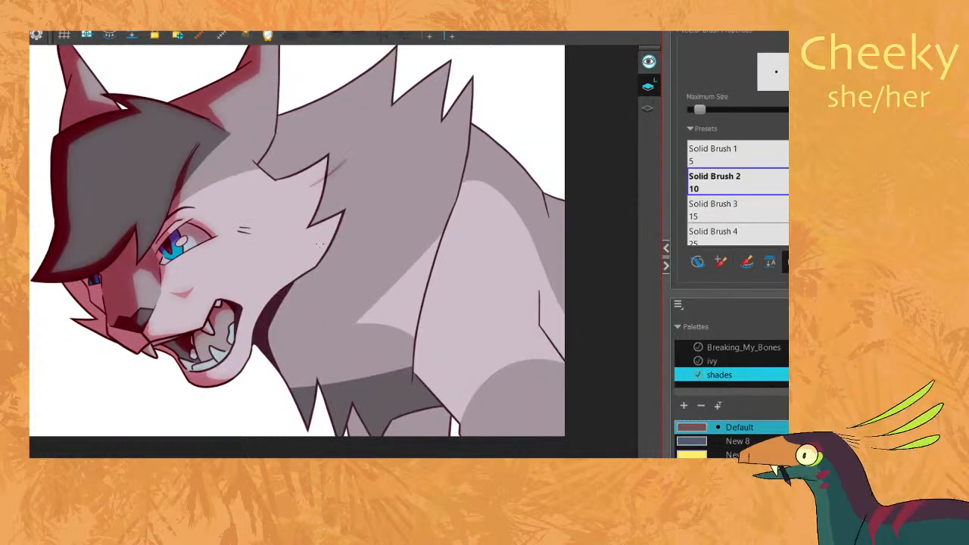
{"action": "mouse_move", "coordinate": [327, 179]}
{"action": "left_mouse_down"}
{"action": "mouse_move", "coordinate": [309, 226]}
{"action": "mouse_move", "coordinate": [342, 211]}
{"action": "left_mouse_up"}
Trim the overshooting strokes around the cheek tuft shadow and fill the shape with the Default colour.
{"action": "key", "text": "alt+s"}
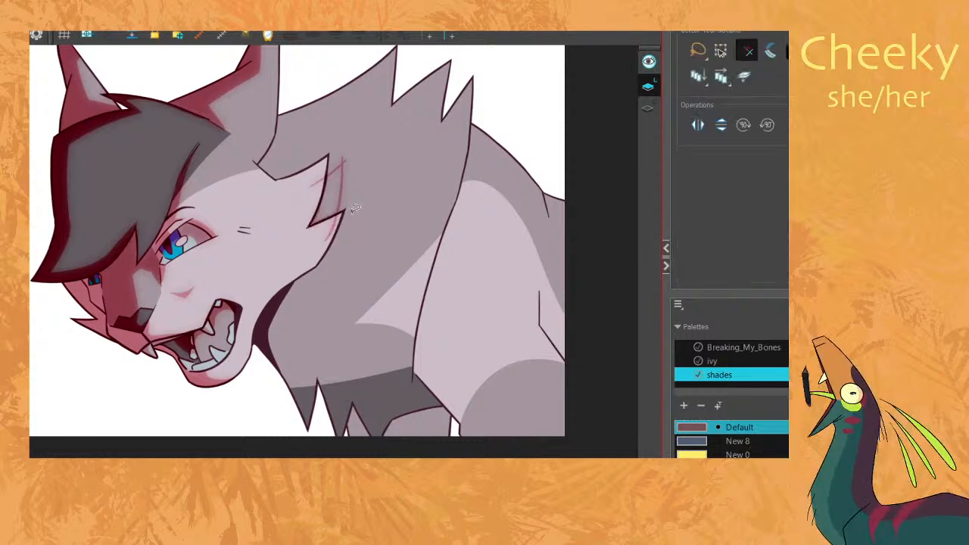
{"action": "mouse_move", "coordinate": [342, 155]}
{"action": "left_mouse_down"}
{"action": "mouse_move", "coordinate": [309, 201]}
{"action": "mouse_move", "coordinate": [320, 179]}
{"action": "left_mouse_up"}
{"action": "key", "text": "ctrl+z"}
{"action": "key", "text": "ctrl+z"}
{"action": "key", "text": "alt+e"}
{"action": "key", "text": "ctrl+z"}
{"action": "key", "text": "ctrl+z"}
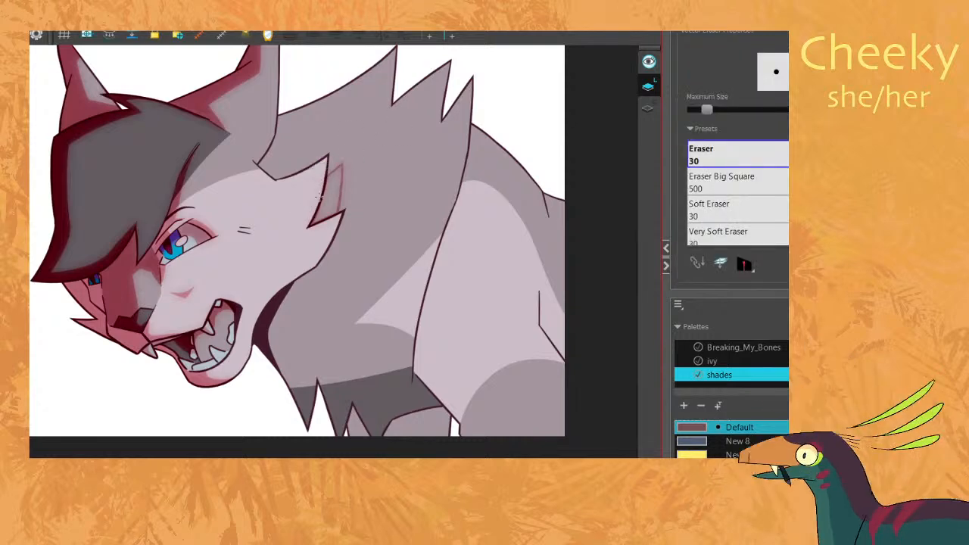
{"action": "key", "text": "alt+i"}
{"action": "key", "text": "alt+b"}
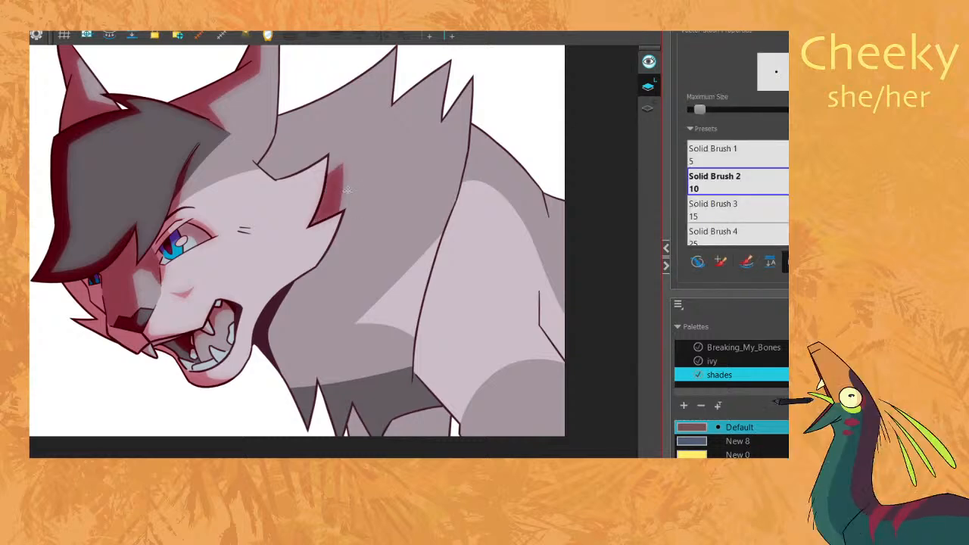
Try to paint the unpainted gap where the near ear's base meets the cheek in the closed-mouth drawing, using the ivy palette's New 1 colour.
{"action": "key", "text": "."}
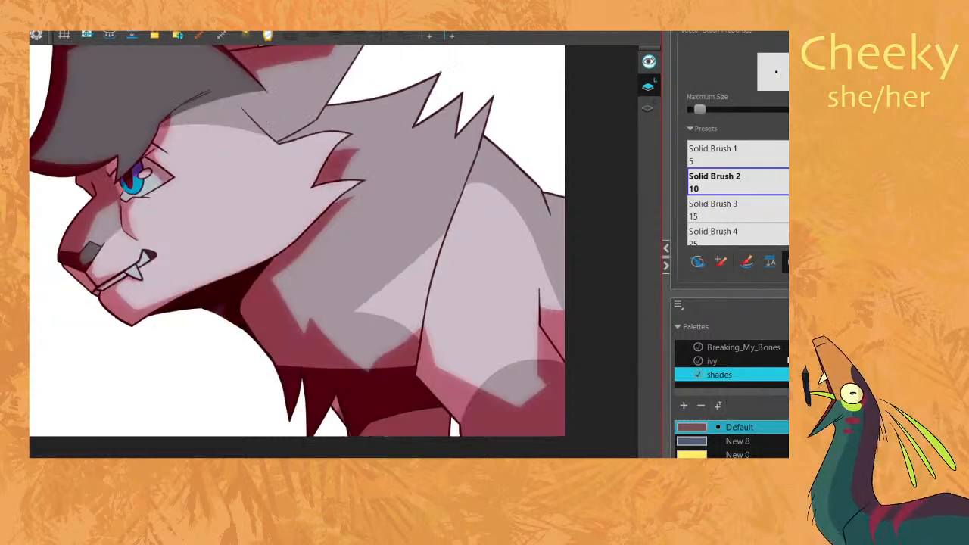
{"action": "left_click", "coordinate": [715, 361]}
{"action": "left_click", "coordinate": [738, 454]}
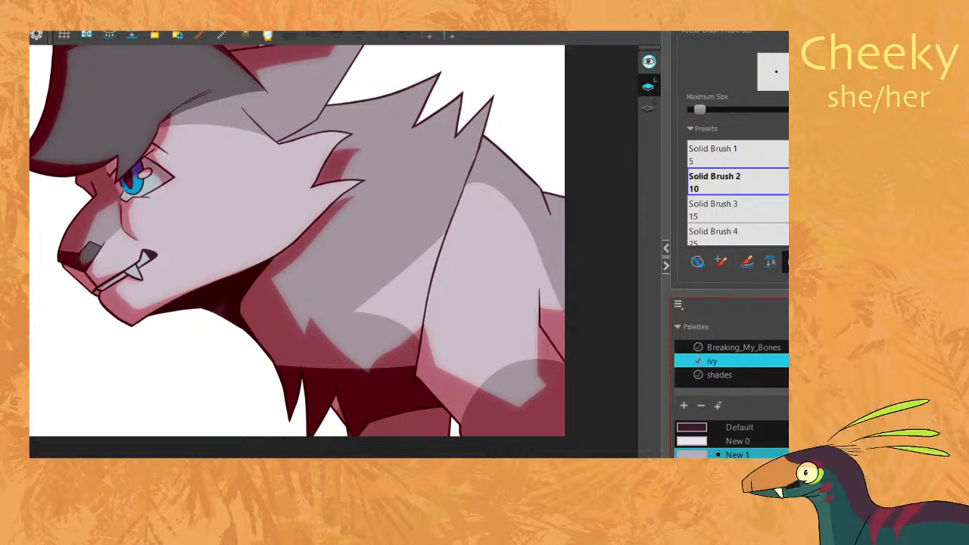
{"action": "right_click", "coordinate": [29, 192]}
{"action": "left_click", "coordinate": [34, 231]}
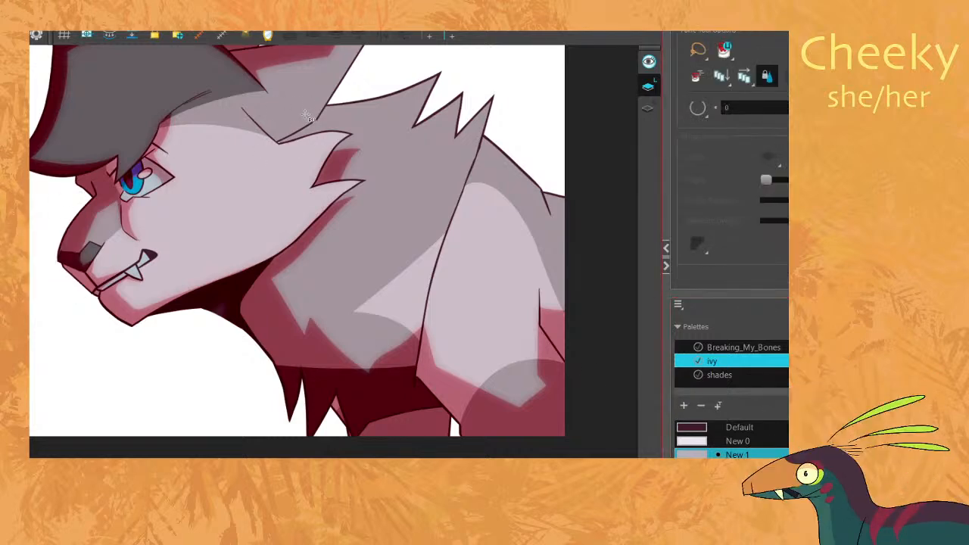
{"action": "scroll", "coordinate": [284, 174], "scroll_direction": "up", "scroll_amount": 5}
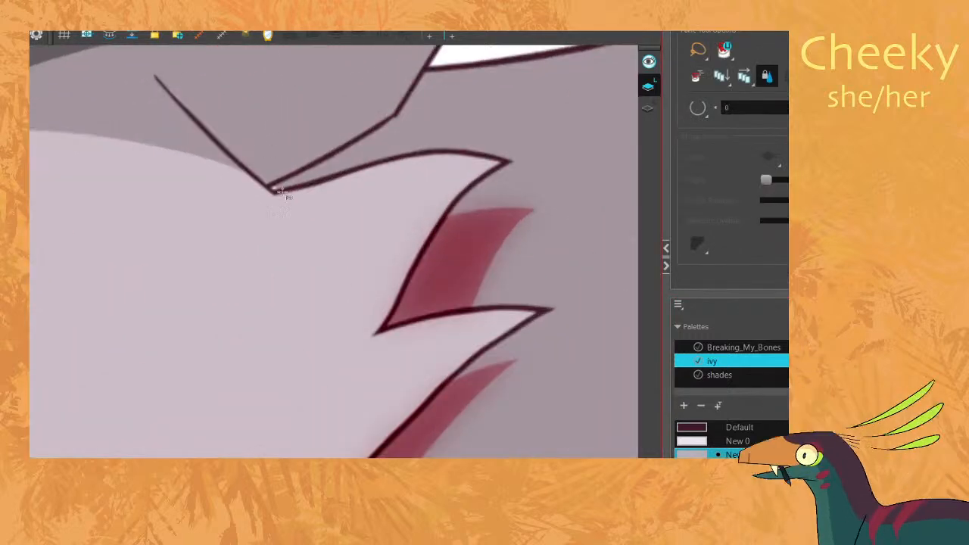
{"action": "scroll", "coordinate": [236, 193], "scroll_direction": "down", "scroll_amount": 5}
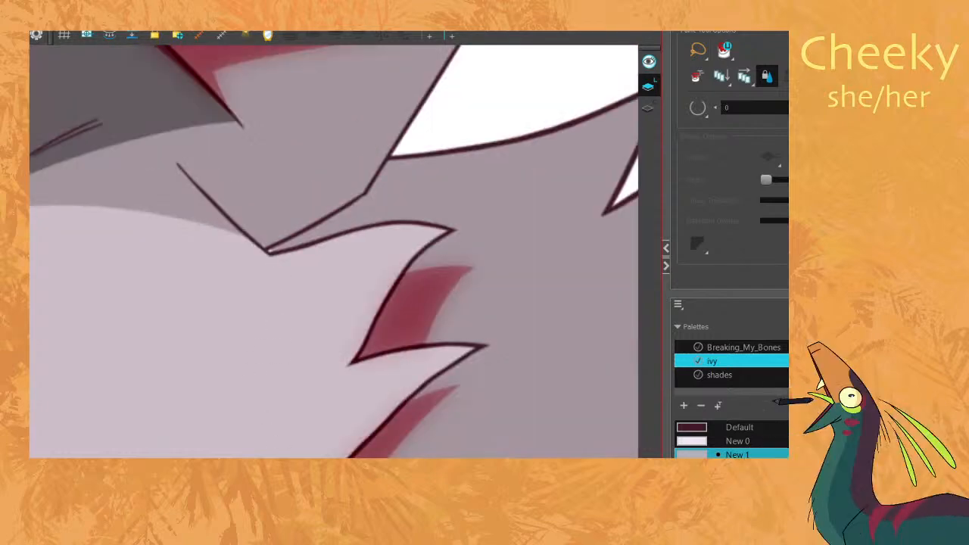
{"action": "scroll", "coordinate": [318, 186], "scroll_direction": "up", "scroll_amount": 3}
{"action": "scroll", "coordinate": [325, 186], "scroll_direction": "down", "scroll_amount": 3}
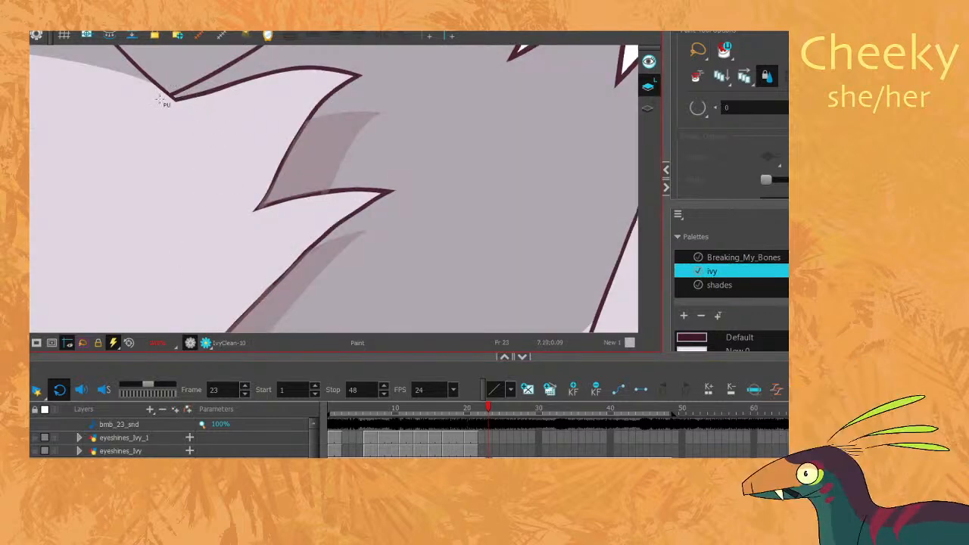
Return to the IvyShades drawing at frame 23 in render view, with the shades palette's Default colour selected.
{"action": "left_click", "coordinate": [488, 455]}
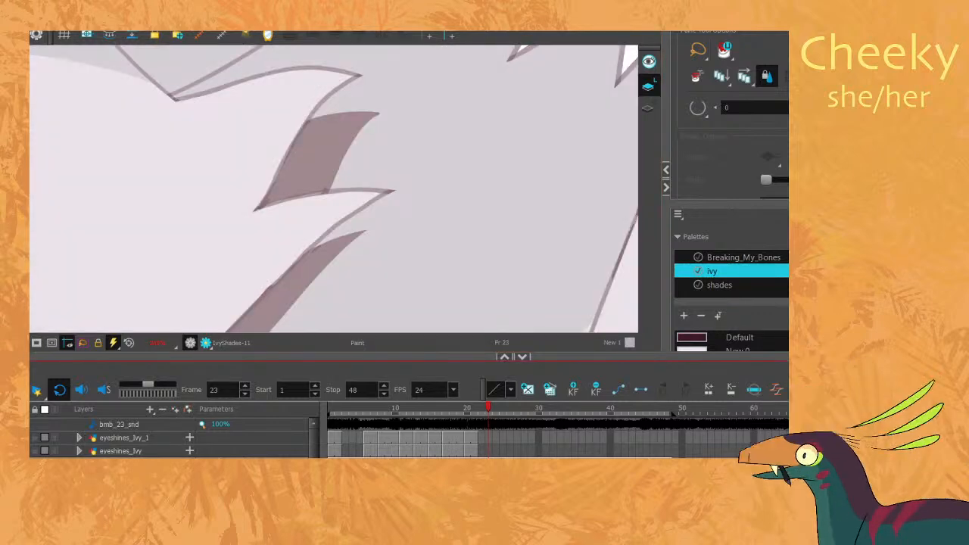
{"action": "left_click", "coordinate": [203, 344]}
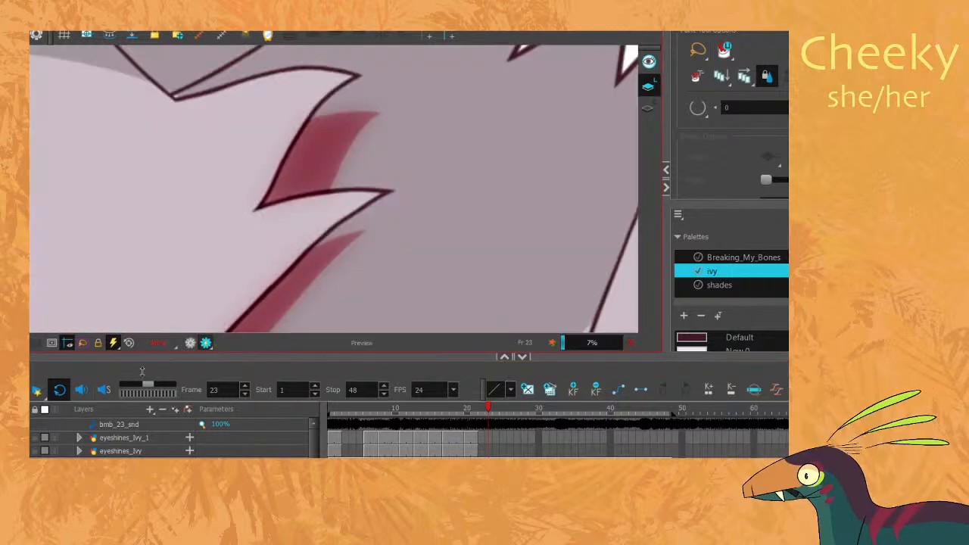
{"action": "left_click", "coordinate": [716, 288]}
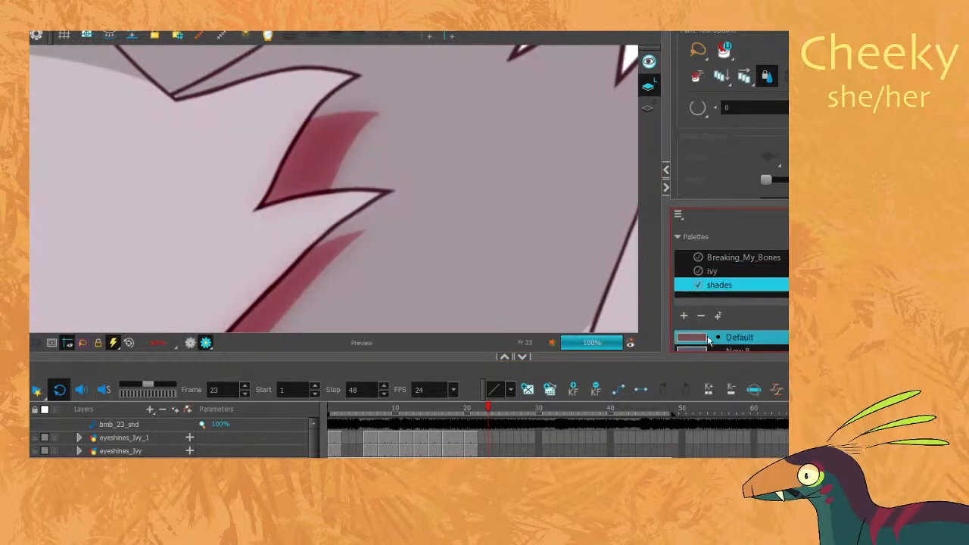
{"action": "left_click", "coordinate": [523, 358]}
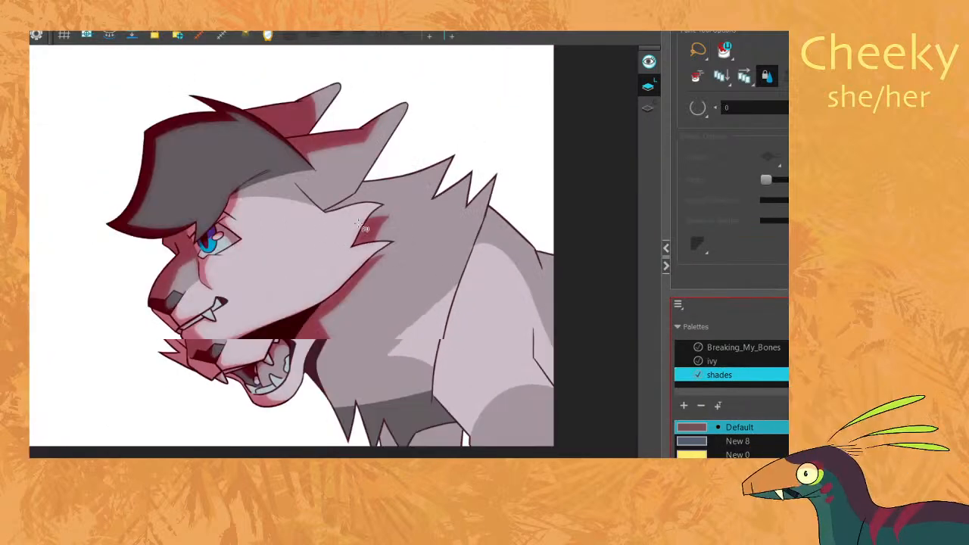
Outline the shadow from the lower cheek tuft along the jaw to the neck and fill it with the Default colour.
{"action": "scroll", "coordinate": [386, 258], "scroll_direction": "up", "scroll_amount": 4}
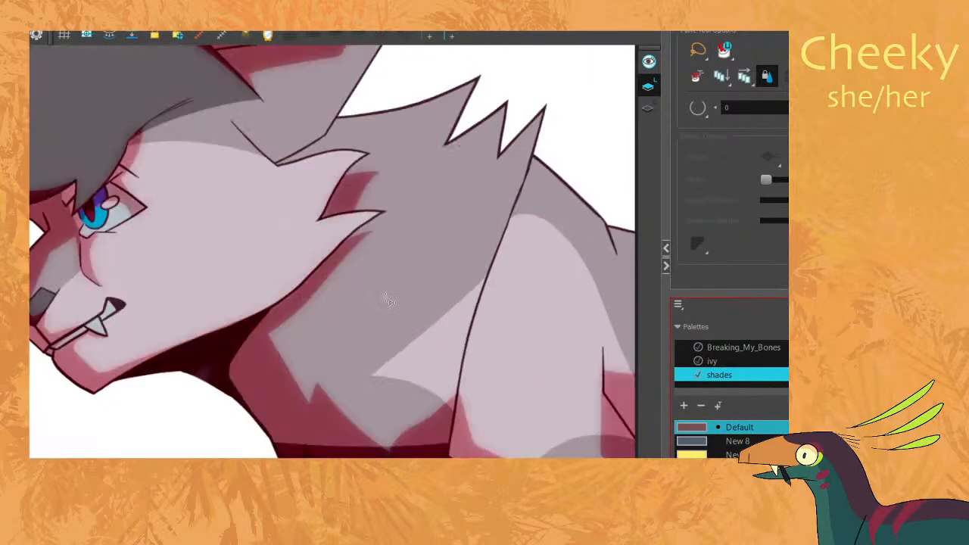
{"action": "key", "text": "alt+b"}
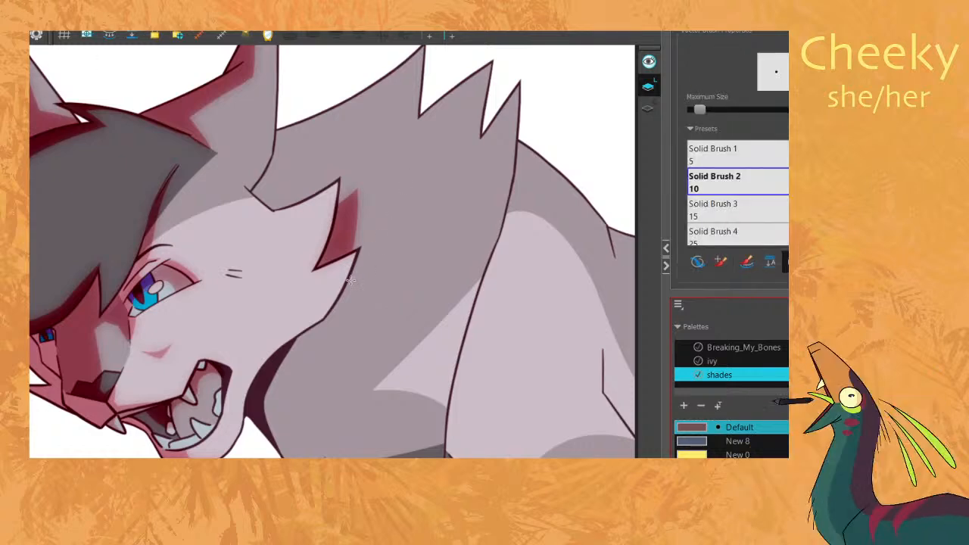
{"action": "left_click_drag", "start_coordinate": [331, 331], "coordinate": [333, 329]}
{"action": "key", "text": "ctrl+z"}
{"action": "mouse_move", "coordinate": [377, 256]}
{"action": "left_mouse_down"}
{"action": "mouse_move", "coordinate": [343, 333]}
{"action": "mouse_move", "coordinate": [287, 364]}
{"action": "mouse_move", "coordinate": [248, 433]}
{"action": "left_mouse_up"}
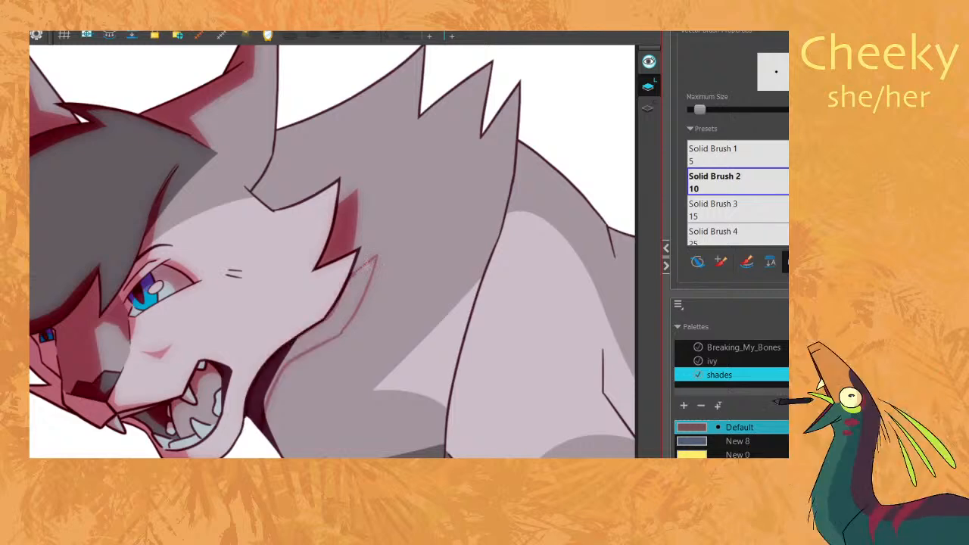
{"action": "key", "text": "alt+i"}
{"action": "left_click", "coordinate": [298, 402]}
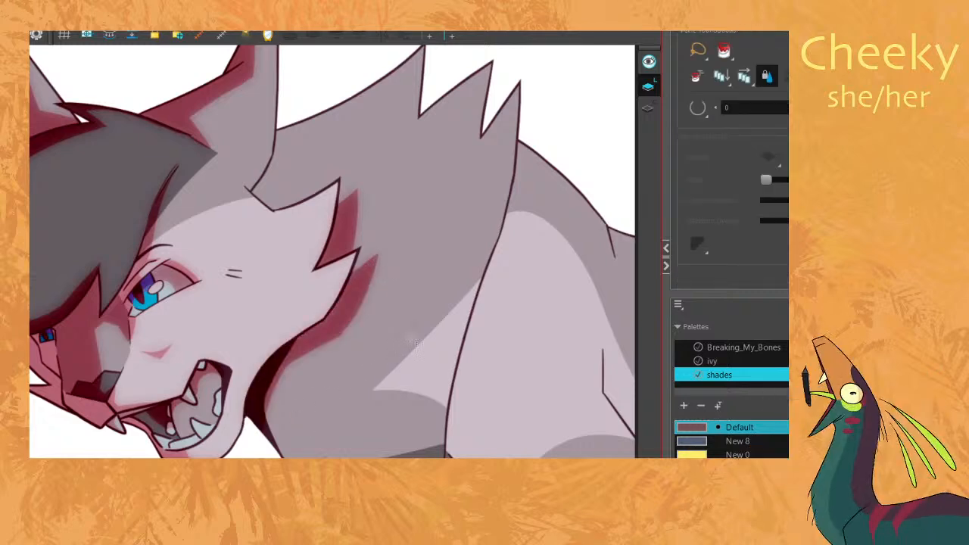
Erase the excess tip and outer edge of the lower cheek shadow and touch up its contour.
{"action": "key", "text": "alt+e"}
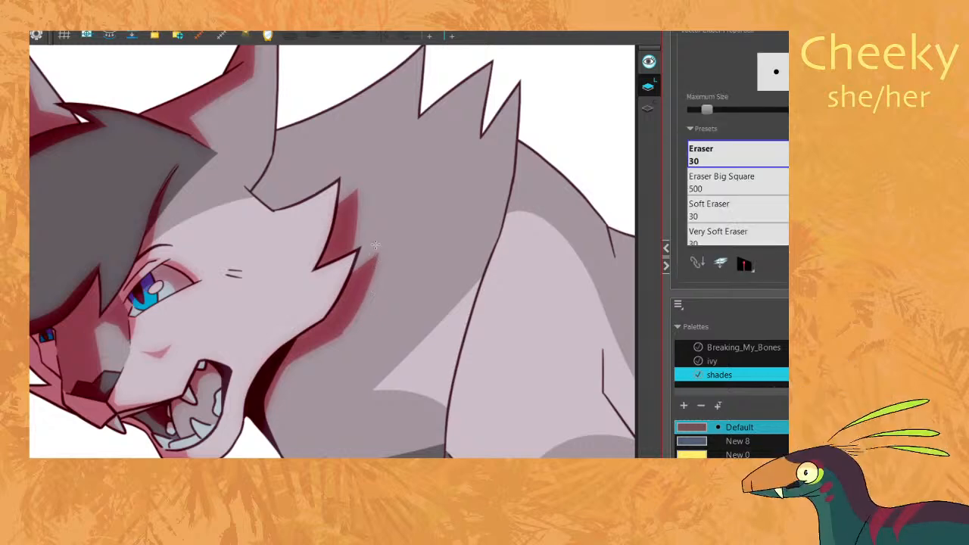
{"action": "mouse_move", "coordinate": [377, 241]}
{"action": "left_mouse_down"}
{"action": "mouse_move", "coordinate": [334, 356]}
{"action": "mouse_move", "coordinate": [376, 274]}
{"action": "mouse_move", "coordinate": [296, 364]}
{"action": "mouse_move", "coordinate": [366, 331]}
{"action": "left_mouse_up"}
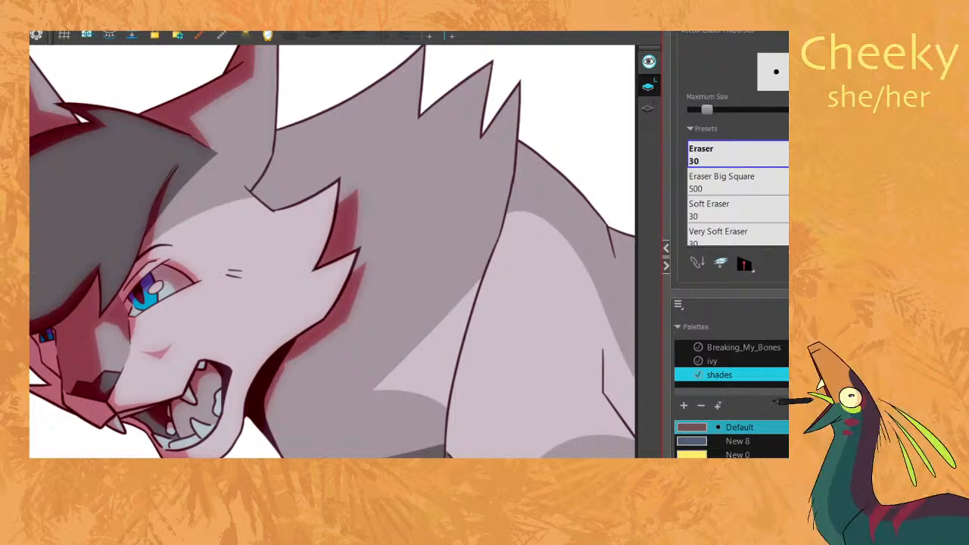
{"action": "key", "text": "alt+b"}
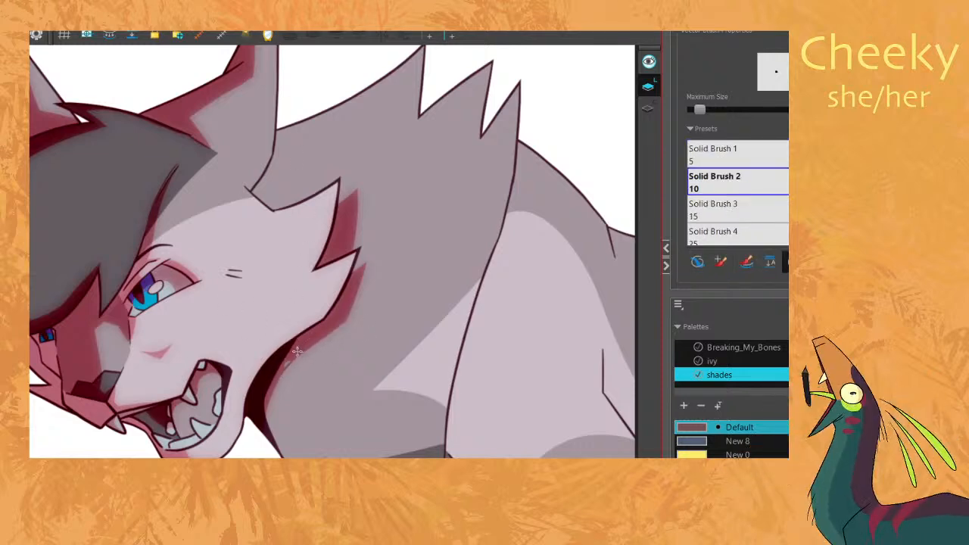
{"action": "key", "text": "alt+i"}
Draw the jagged shadow edge across the chest fur from the neck to the foreleg line.
{"action": "key", "text": "space"}
{"action": "left_click_drag", "start_coordinate": [293, 382], "coordinate": [246, 259]}
{"action": "key", "text": "alt+b"}
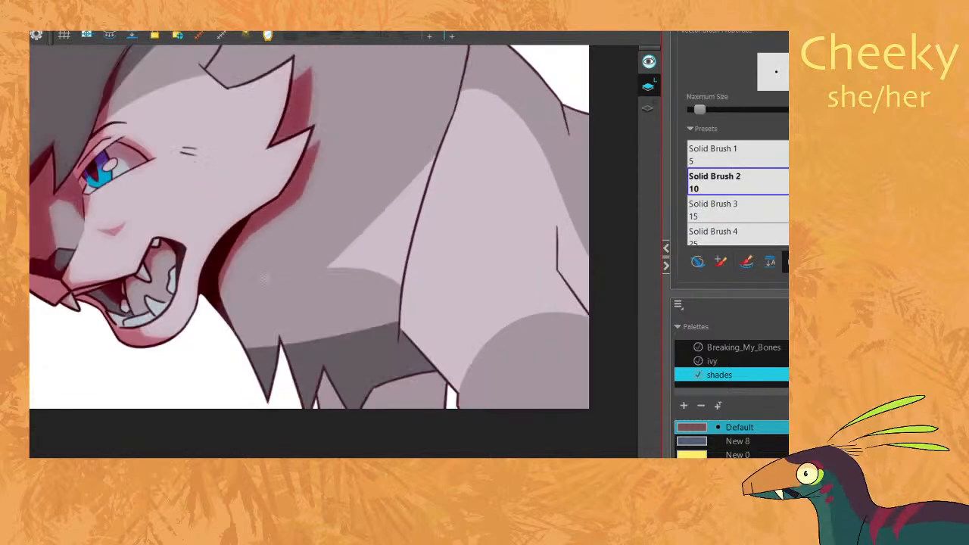
{"action": "left_click_drag", "start_coordinate": [233, 244], "coordinate": [277, 318]}
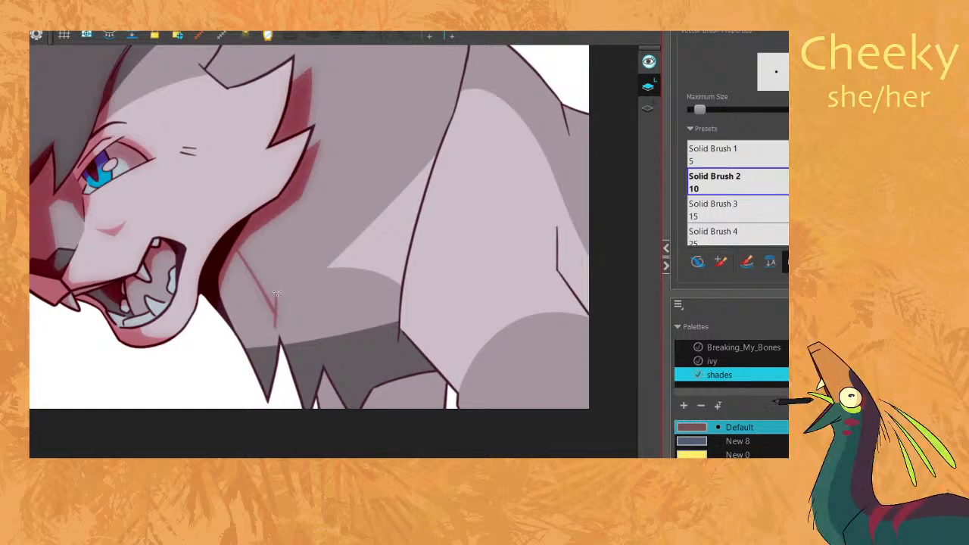
{"action": "left_click_drag", "start_coordinate": [277, 293], "coordinate": [348, 350]}
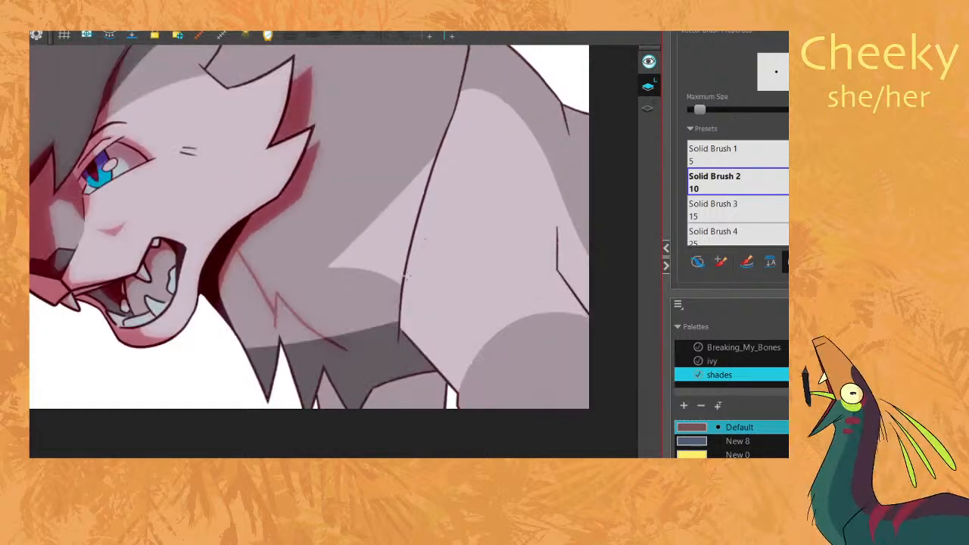
{"action": "mouse_move", "coordinate": [282, 297]}
{"action": "left_mouse_down"}
{"action": "mouse_move", "coordinate": [377, 348]}
{"action": "mouse_move", "coordinate": [400, 277]}
{"action": "left_mouse_up"}
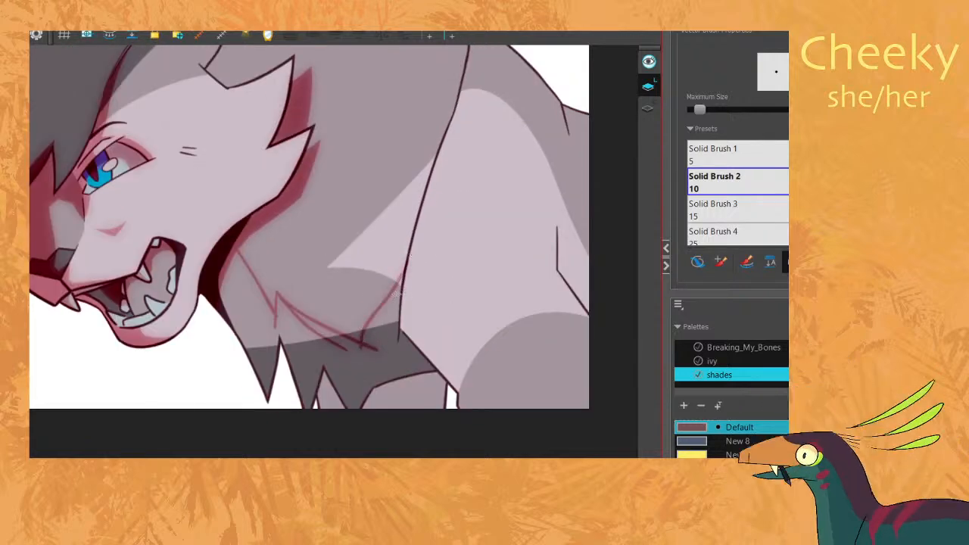
Close the chest shadow outline along the foreleg and lower fur, and fill it with the Default colour.
{"action": "left_click_drag", "start_coordinate": [403, 275], "coordinate": [398, 327]}
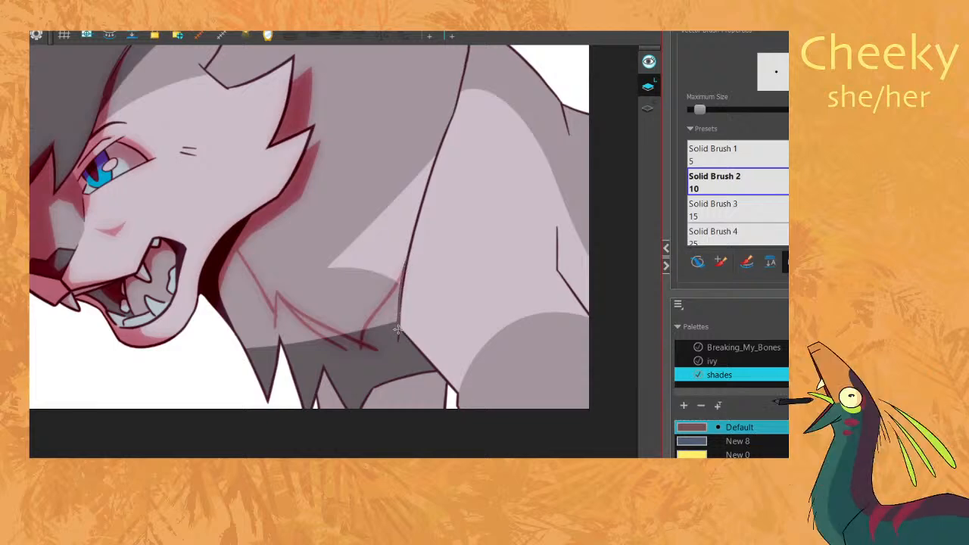
{"action": "mouse_move", "coordinate": [439, 374]}
{"action": "left_mouse_down"}
{"action": "mouse_move", "coordinate": [455, 426]}
{"action": "mouse_move", "coordinate": [441, 456]}
{"action": "mouse_move", "coordinate": [206, 436]}
{"action": "mouse_move", "coordinate": [191, 348]}
{"action": "mouse_move", "coordinate": [219, 269]}
{"action": "left_mouse_up"}
{"action": "key", "text": "alt+i"}
{"action": "left_click", "coordinate": [271, 323]}
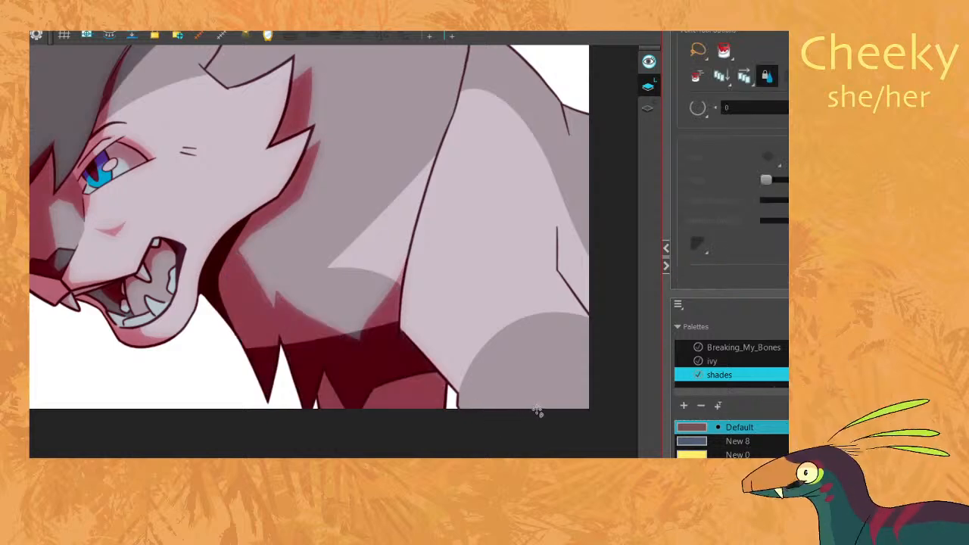
Draw the slanted shadow edge down the front of the near foreleg beside the chest, checking it against the neighbouring drawing.
{"action": "key", "text": "alt+b"}
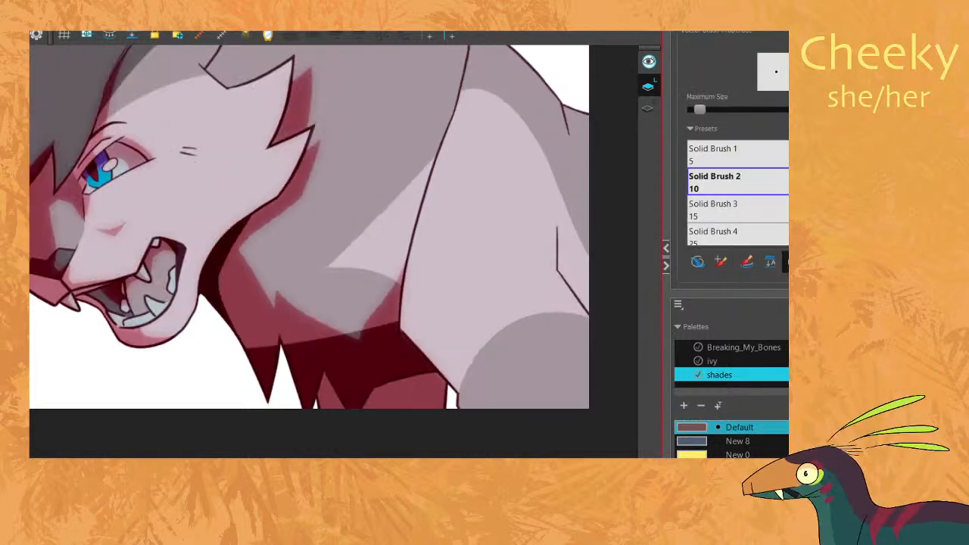
{"action": "left_click_drag", "start_coordinate": [409, 265], "coordinate": [430, 344]}
{"action": "key", "text": "ctrl+z"}
{"action": "key", "text": "comma"}
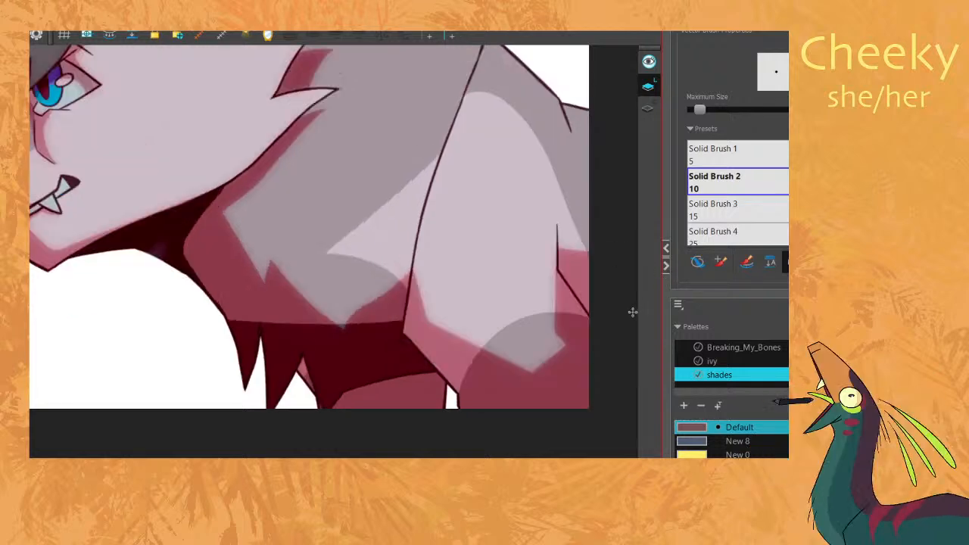
{"action": "key", "text": "period"}
{"action": "key", "text": "ctrl+z"}
{"action": "left_click_drag", "start_coordinate": [409, 265], "coordinate": [439, 342]}
{"action": "key", "text": "comma"}
{"action": "key", "text": "period"}
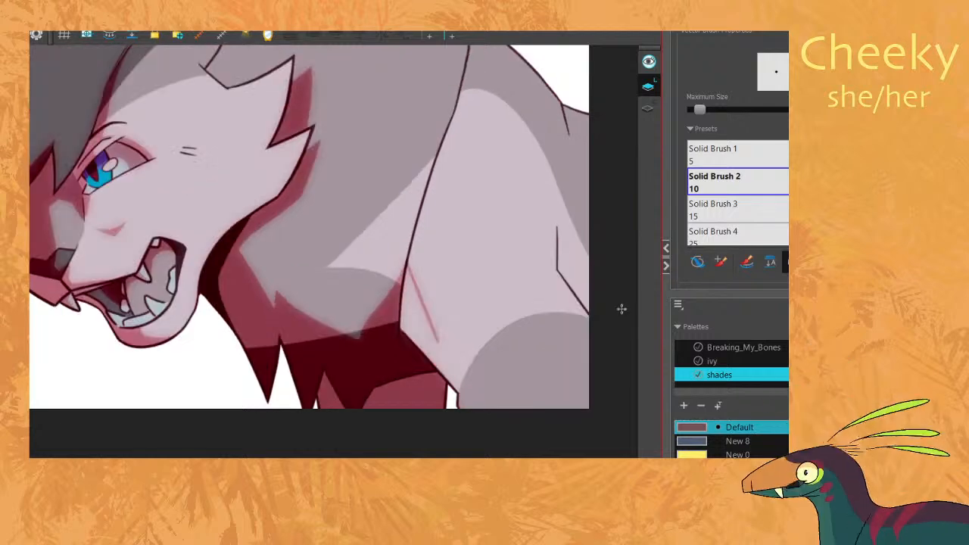
{"action": "key", "text": "ctrl+z"}
{"action": "left_click_drag", "start_coordinate": [409, 265], "coordinate": [425, 341]}
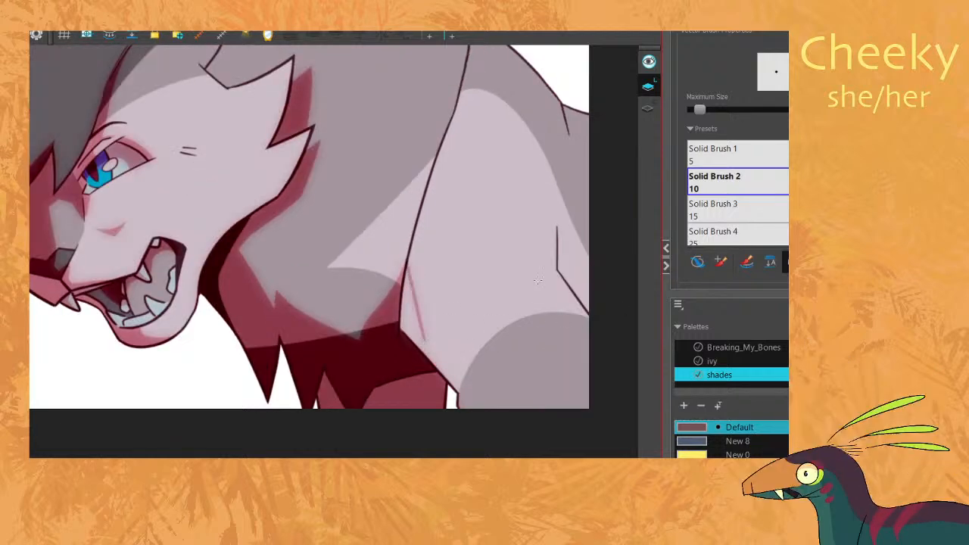
Draw the diagonal shadow edge down across the near foreleg from its front contour, checking it against the neighbouring drawing.
{"action": "key", "text": "comma"}
{"action": "key", "text": "period"}
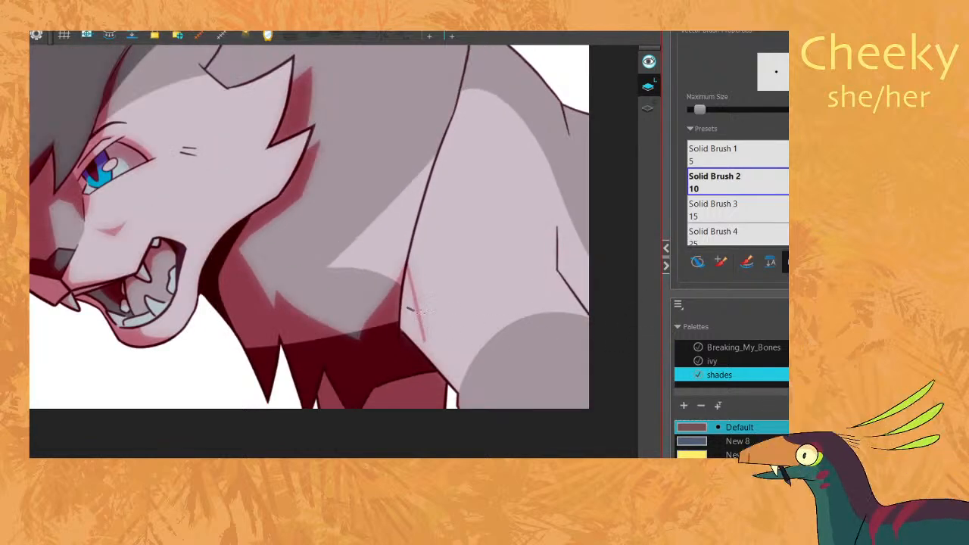
{"action": "key", "text": "comma"}
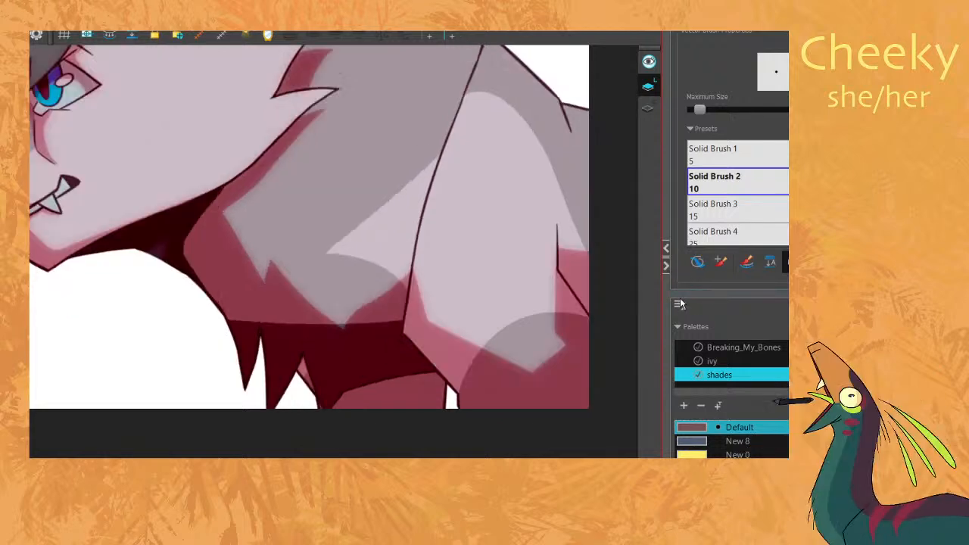
{"action": "key", "text": "period"}
{"action": "key", "text": "comma"}
{"action": "key", "text": "period"}
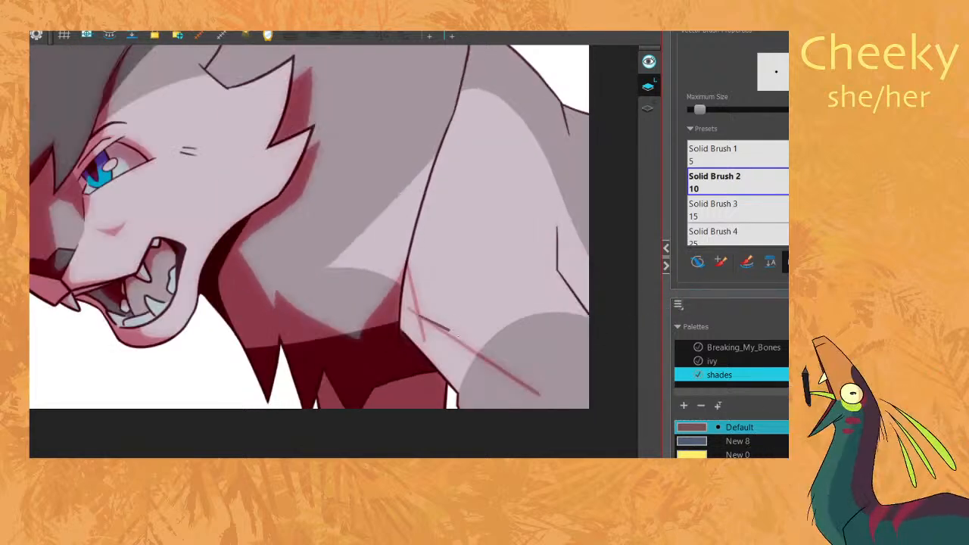
{"action": "key", "text": "comma"}
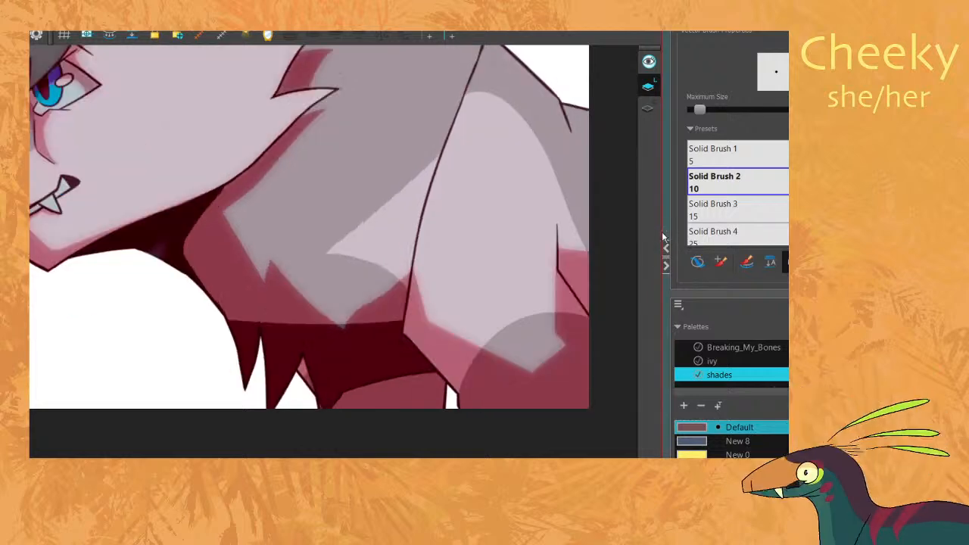
{"action": "key", "text": "period"}
{"action": "key", "text": "comma"}
{"action": "key", "text": "period"}
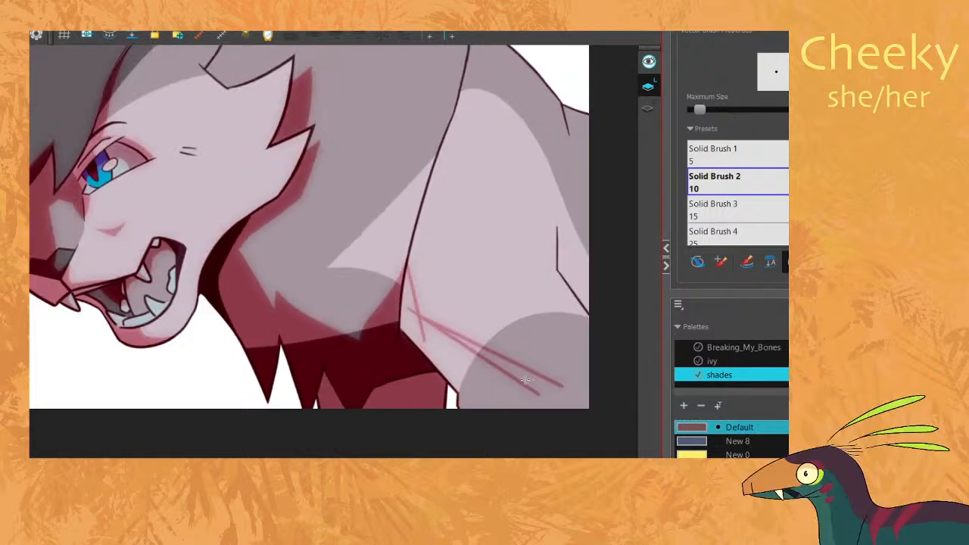
Draw the angled notch of the foreleg shadow and its vertical back edge up to the elbow line.
{"action": "key", "text": "comma"}
{"action": "key", "text": "period"}
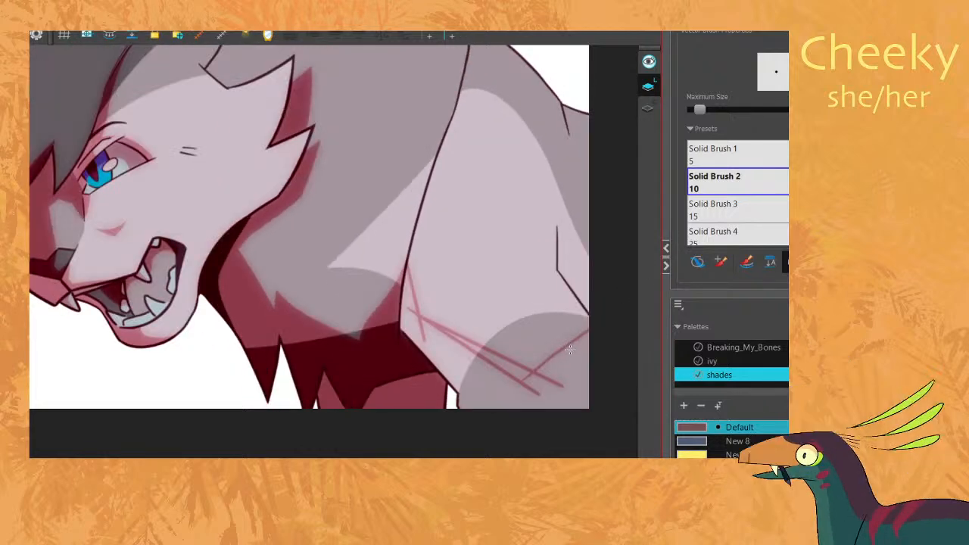
{"action": "key", "text": "comma"}
{"action": "key", "text": "period"}
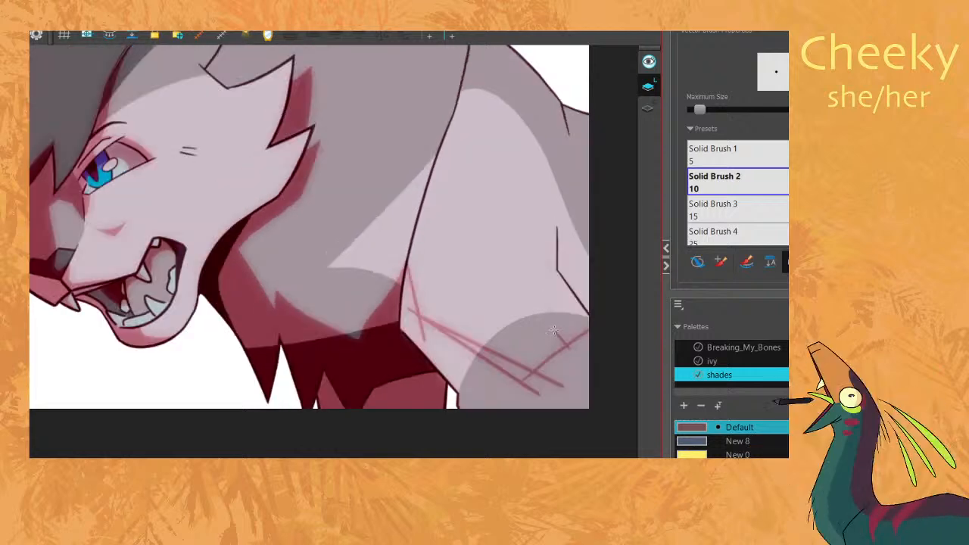
{"action": "left_click_drag", "start_coordinate": [556, 263], "coordinate": [555, 333]}
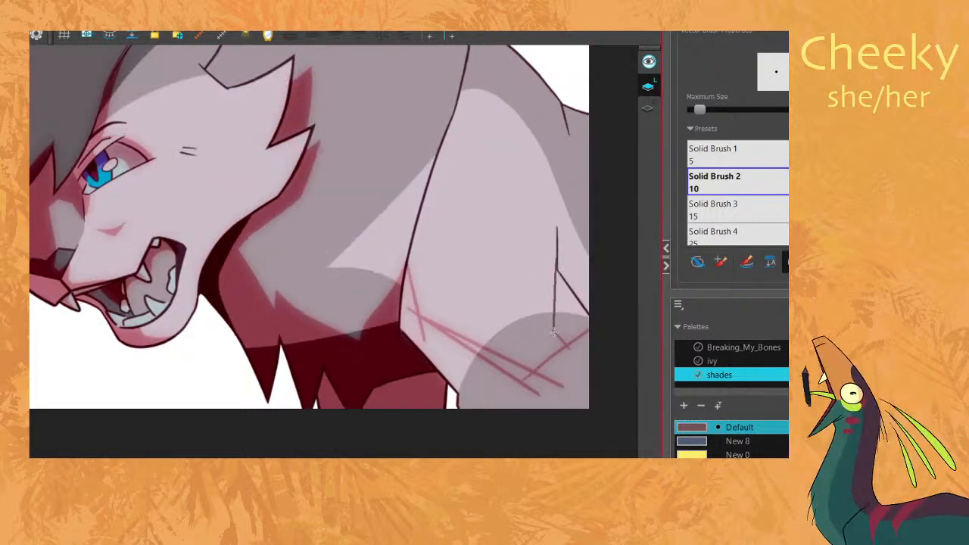
Outline the shadow along the flank and down around the lower legs, following the neighbouring drawing.
{"action": "left_click", "coordinate": [195, 462]}
{"action": "key", "text": "space"}
{"action": "left_click_drag", "start_coordinate": [587, 280], "coordinate": [267, 306]}
{"action": "key", "text": "comma"}
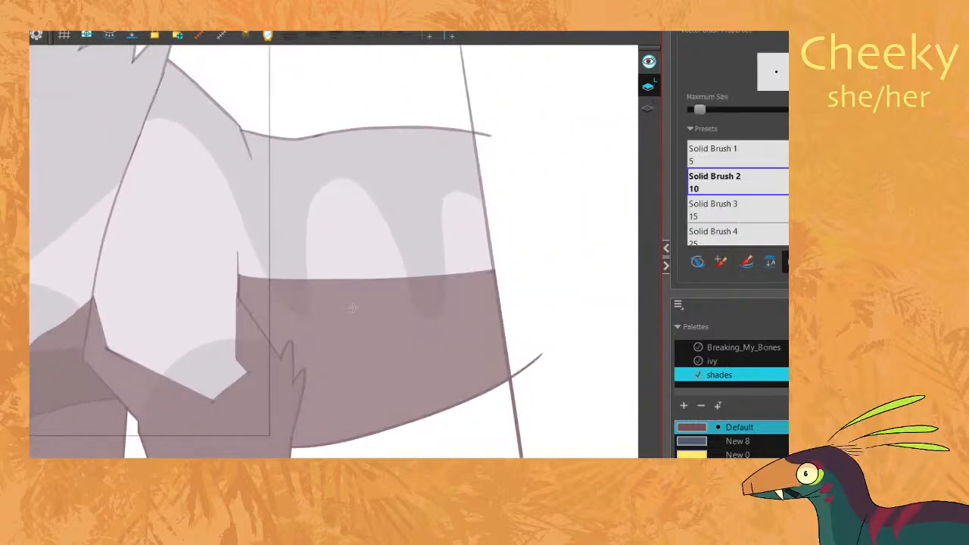
{"action": "key", "text": "comma"}
{"action": "mouse_move", "coordinate": [239, 279]}
{"action": "left_mouse_down"}
{"action": "mouse_move", "coordinate": [450, 255]}
{"action": "mouse_move", "coordinate": [601, 357]}
{"action": "mouse_move", "coordinate": [455, 450]}
{"action": "mouse_move", "coordinate": [98, 455]}
{"action": "left_mouse_up"}
Fill the shadow areas on the belly and both forelegs with the Default colour.
{"action": "key", "text": "alt+i"}
{"action": "mouse_move", "coordinate": [210, 449]}
{"action": "left_mouse_down"}
{"action": "mouse_move", "coordinate": [298, 362]}
{"action": "mouse_move", "coordinate": [376, 346]}
{"action": "left_mouse_up"}
{"action": "left_click", "coordinate": [192, 394]}
{"action": "key", "text": "space"}
{"action": "left_click_drag", "start_coordinate": [303, 404], "coordinate": [405, 324]}
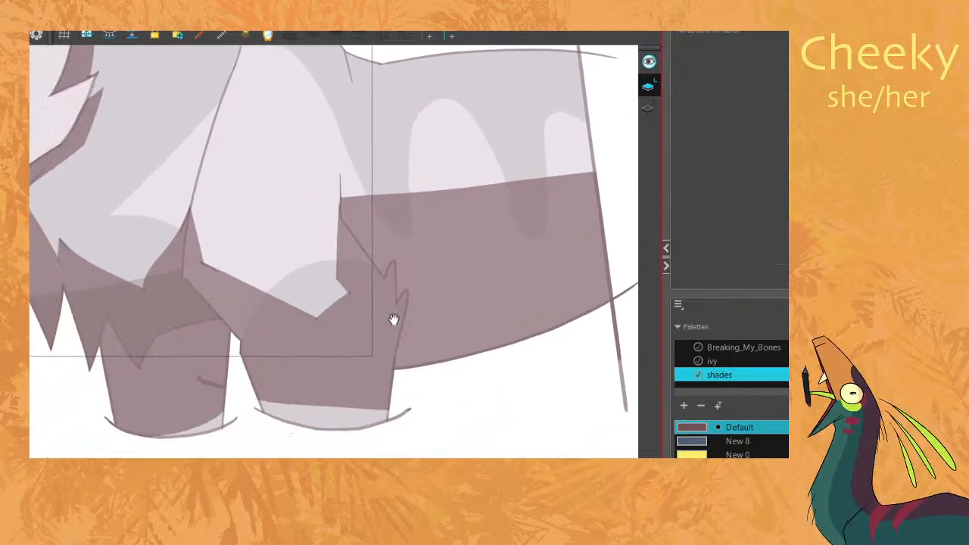
{"action": "key", "text": "space"}
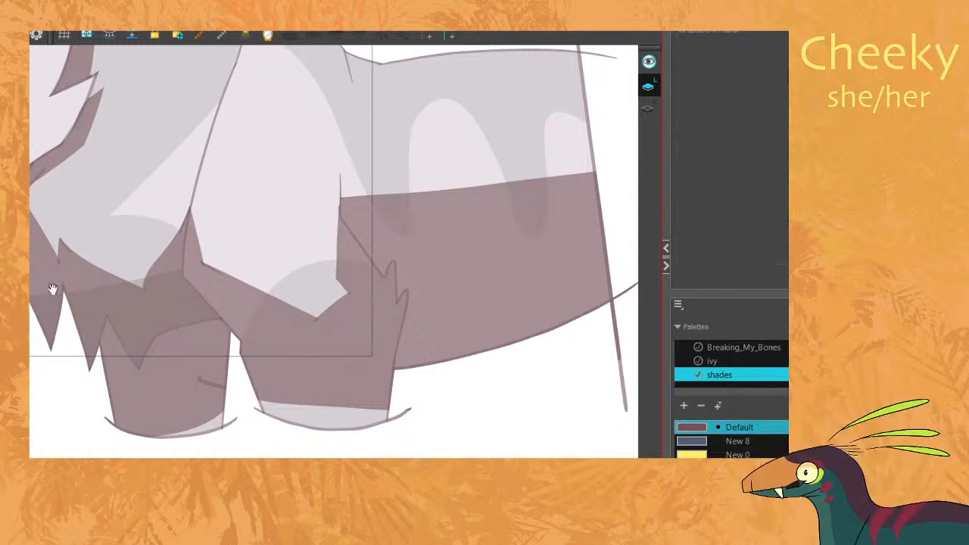
Flip between the snarling pose and the neighbouring drawings to compare their finished shadows across the whole character.
{"action": "left_click_drag", "start_coordinate": [382, 290], "coordinate": [404, 329]}
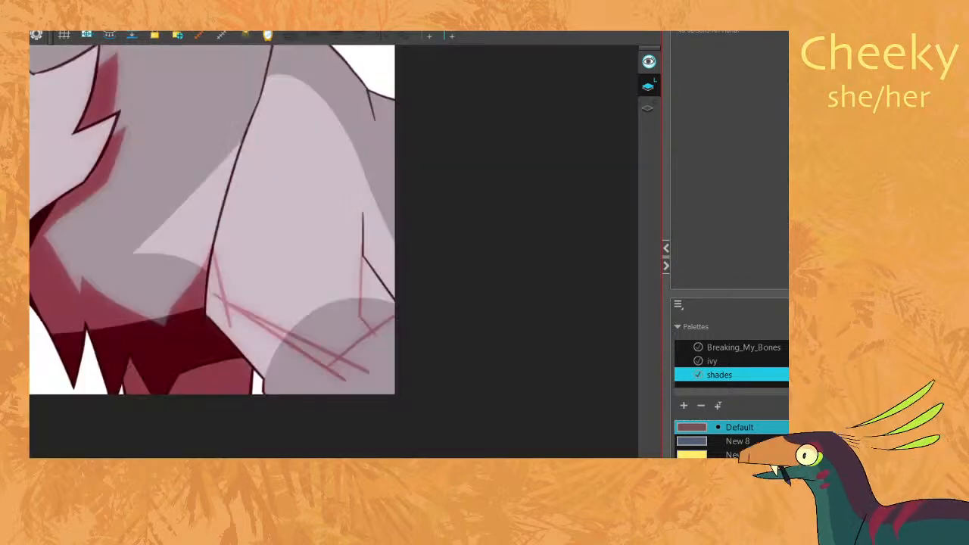
{"action": "left_click_drag", "start_coordinate": [368, 329], "coordinate": [527, 388]}
{"action": "scroll", "coordinate": [538, 394], "scroll_direction": "down", "scroll_amount": 4}
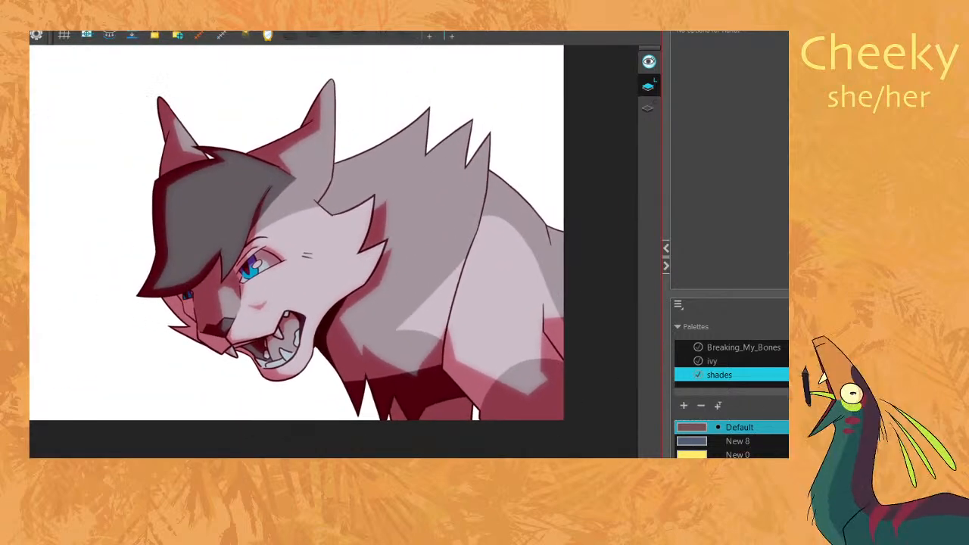
{"action": "key", "text": "."}
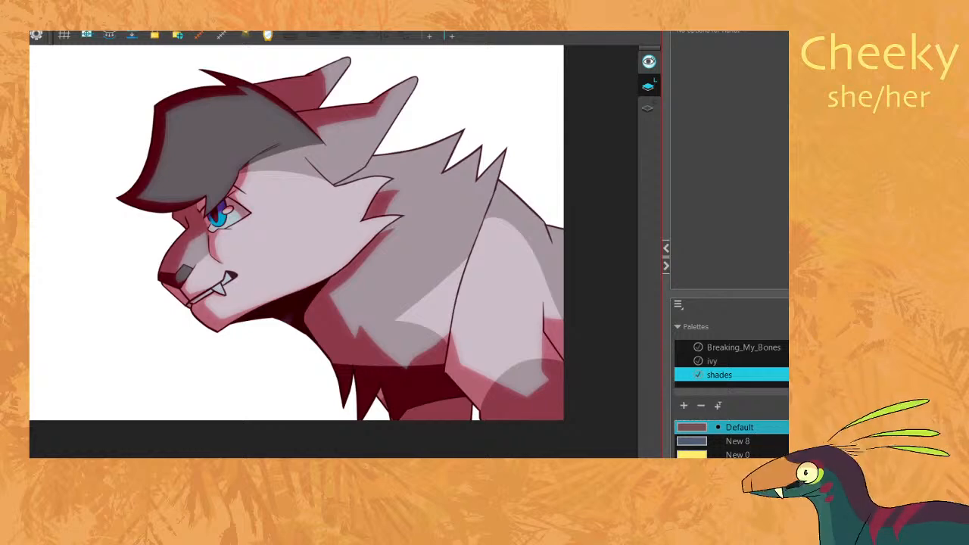
{"action": "key", "text": "."}
{"action": "key", "text": "."}
{"action": "key", "text": "."}
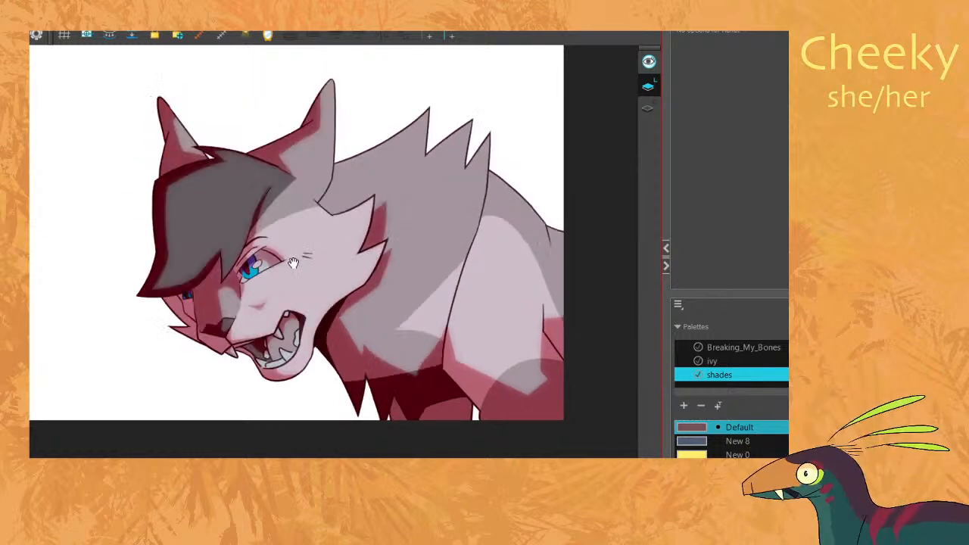
{"action": "key", "text": "."}
{"action": "key", "text": "."}
{"action": "key", "text": "."}
Paste the snarling pose's shadow drawing into the IvyShades layer at frame 25.
{"action": "left_click_drag", "start_coordinate": [301, 208], "coordinate": [383, 271]}
{"action": "key", "text": "1"}
{"action": "key", "text": "1"}
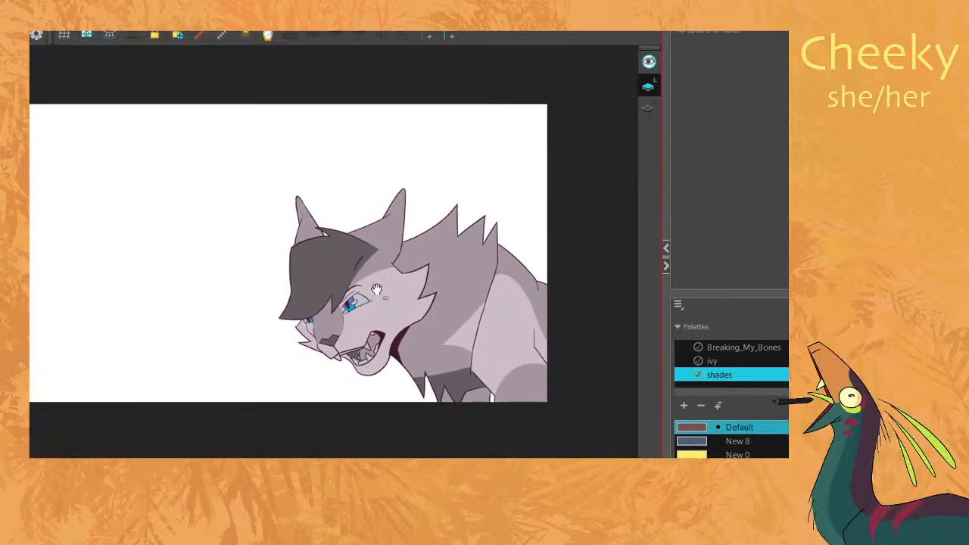
{"action": "key", "text": "."}
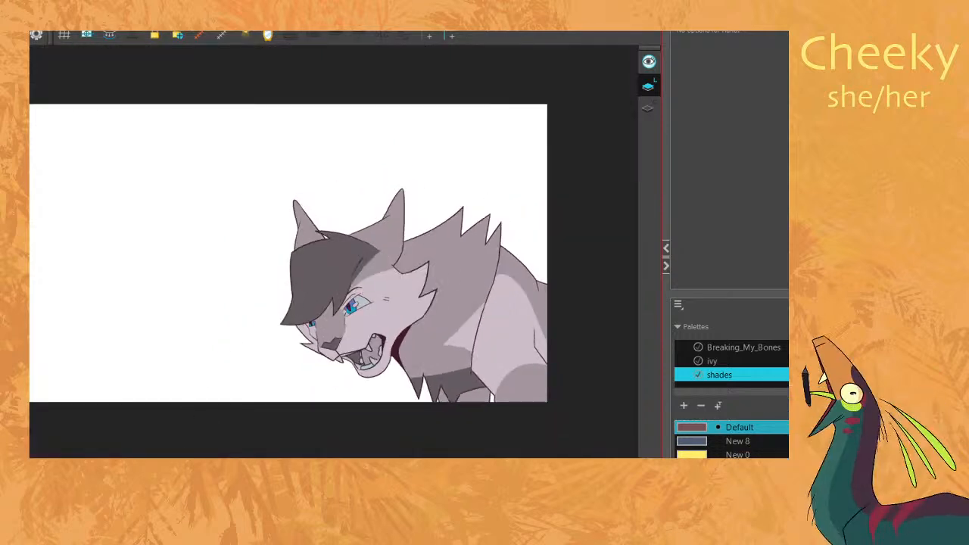
{"action": "key", "text": "Return"}
{"action": "scroll", "coordinate": [241, 235], "scroll_direction": "down", "scroll_amount": 1}
{"action": "left_click_drag", "start_coordinate": [270, 301], "coordinate": [278, 315]}
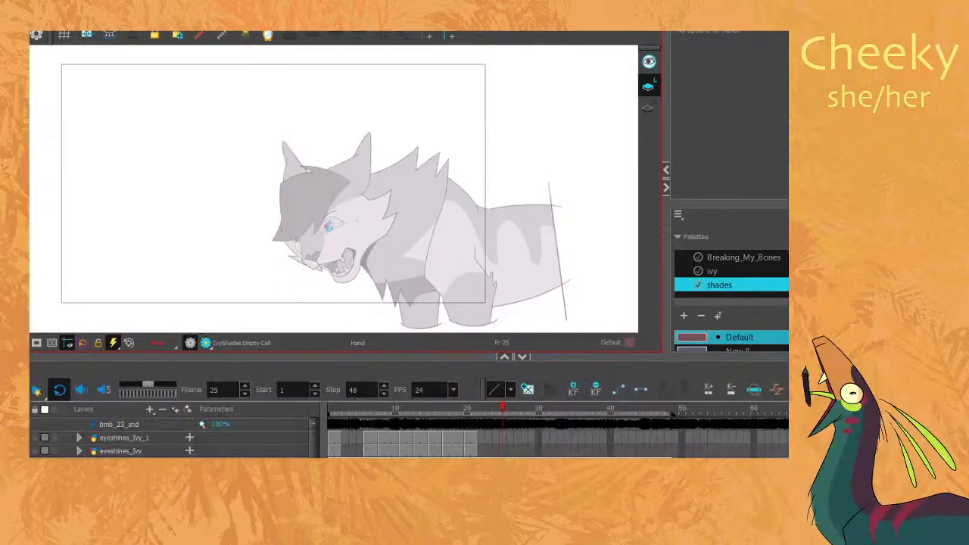
{"action": "left_click", "coordinate": [155, 451]}
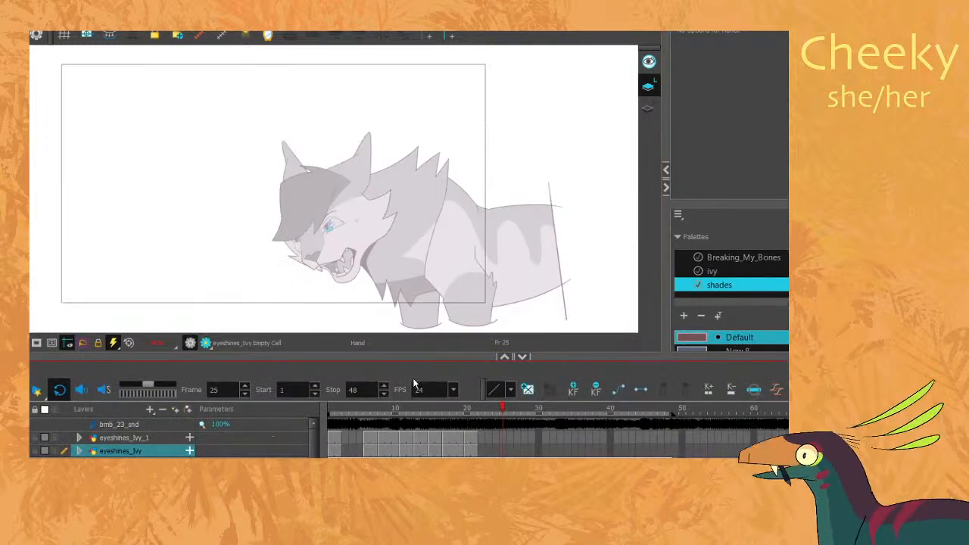
{"action": "left_click", "coordinate": [500, 465]}
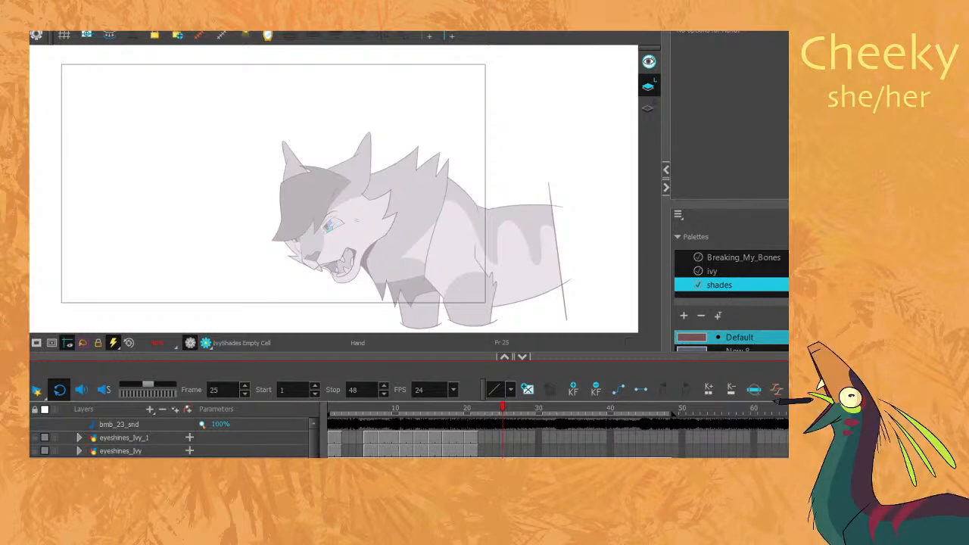
{"action": "key", "text": "ctrl+v"}
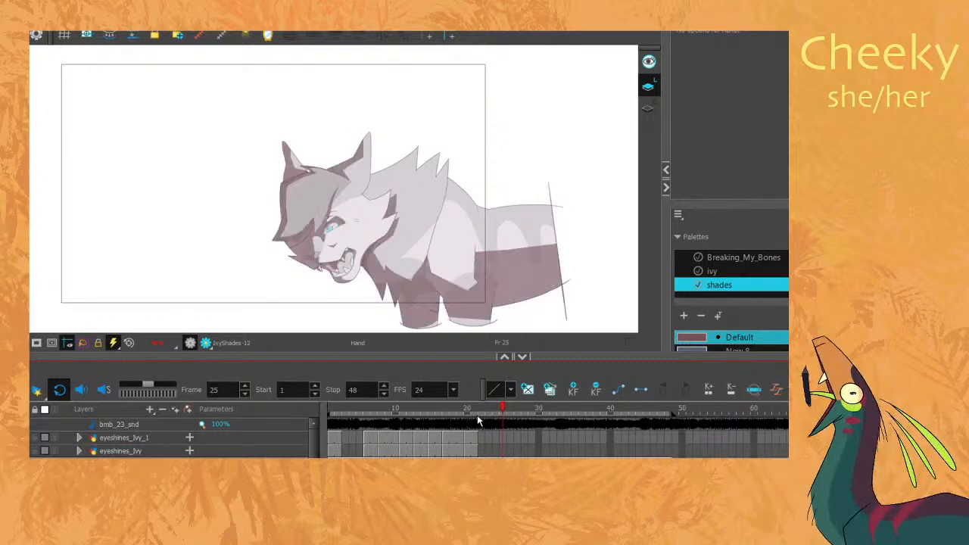
Select the yellow eyeshine shape in the eyeshines_Ivy drawing at frame 17 for copying.
{"action": "left_click_drag", "start_coordinate": [469, 411], "coordinate": [445, 412]}
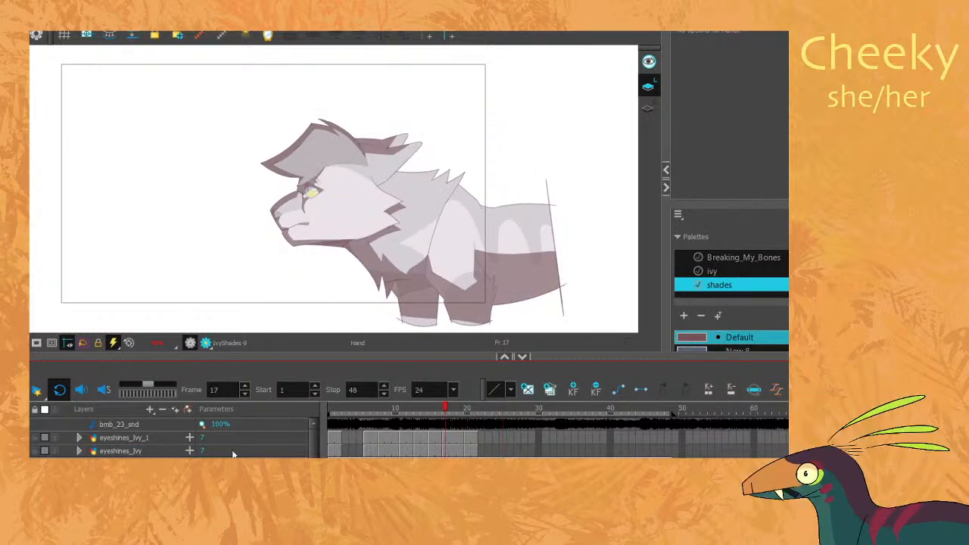
{"action": "left_click", "coordinate": [149, 447]}
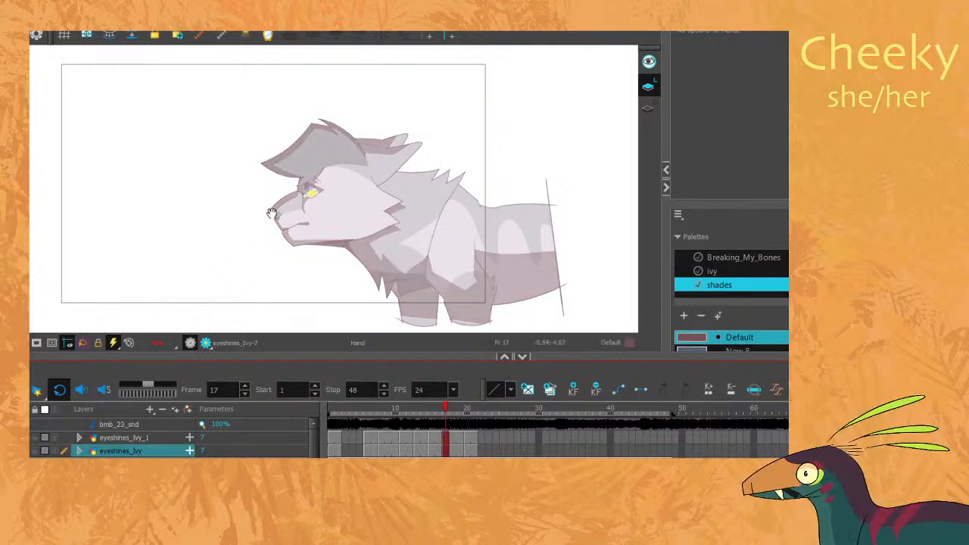
{"action": "scroll", "coordinate": [311, 189], "scroll_direction": "up", "scroll_amount": 5}
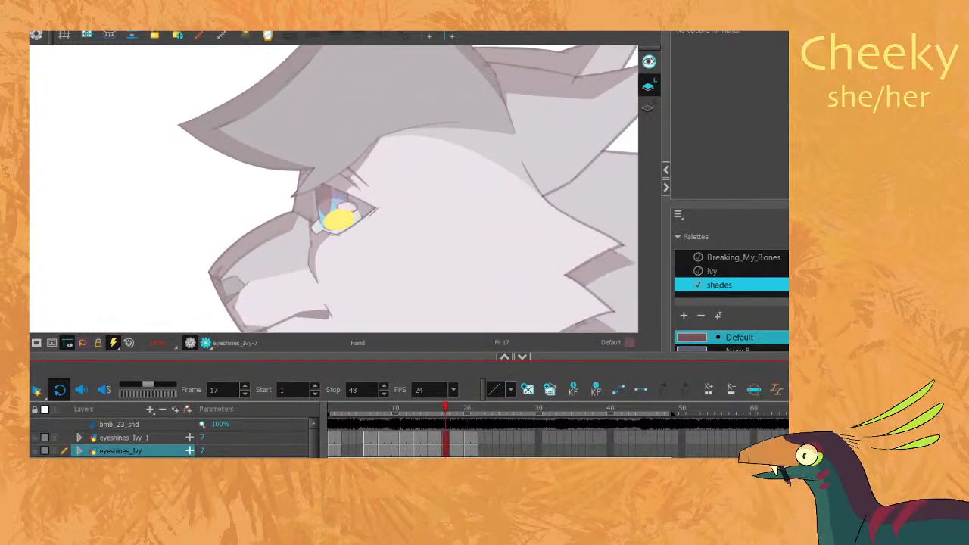
{"action": "key", "text": "alt+s"}
{"action": "mouse_move", "coordinate": [291, 159]}
{"action": "left_mouse_down"}
{"action": "mouse_move", "coordinate": [307, 225]}
{"action": "mouse_move", "coordinate": [377, 226]}
{"action": "left_mouse_up"}
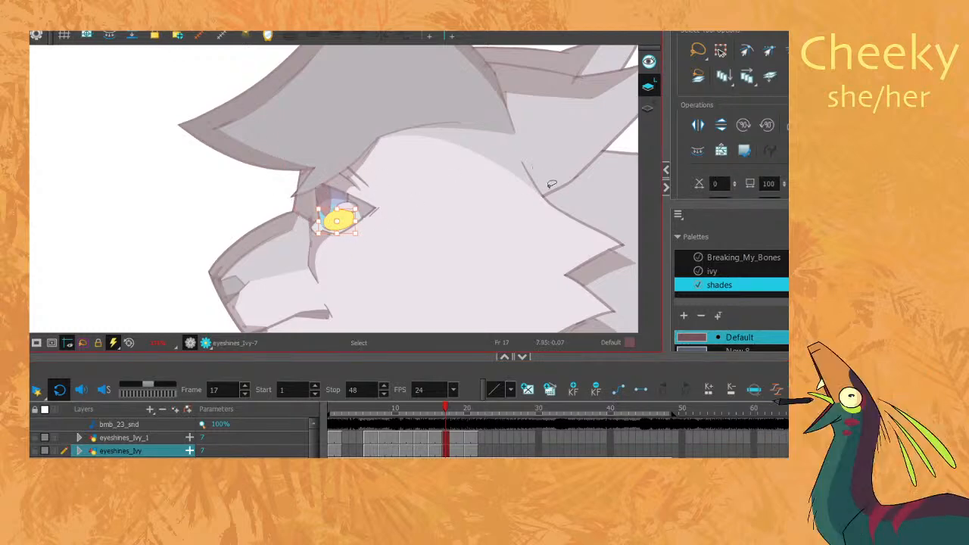
Place the copied eyeshine over the iris at frame 22 of the eyeshines_Ivy layer, viewing the result in render preview.
{"action": "left_click", "coordinate": [206, 343]}
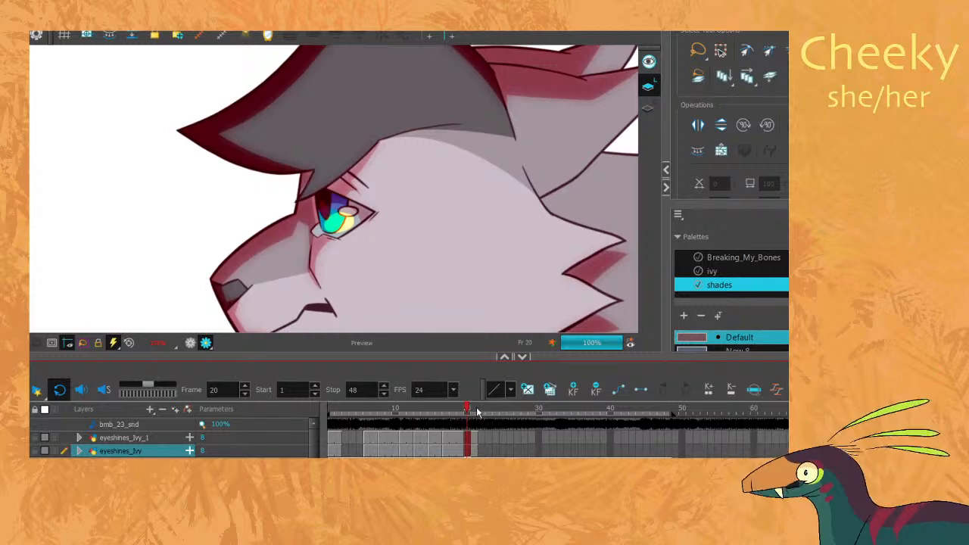
{"action": "left_click", "coordinate": [482, 409]}
{"action": "left_click", "coordinate": [350, 227]}
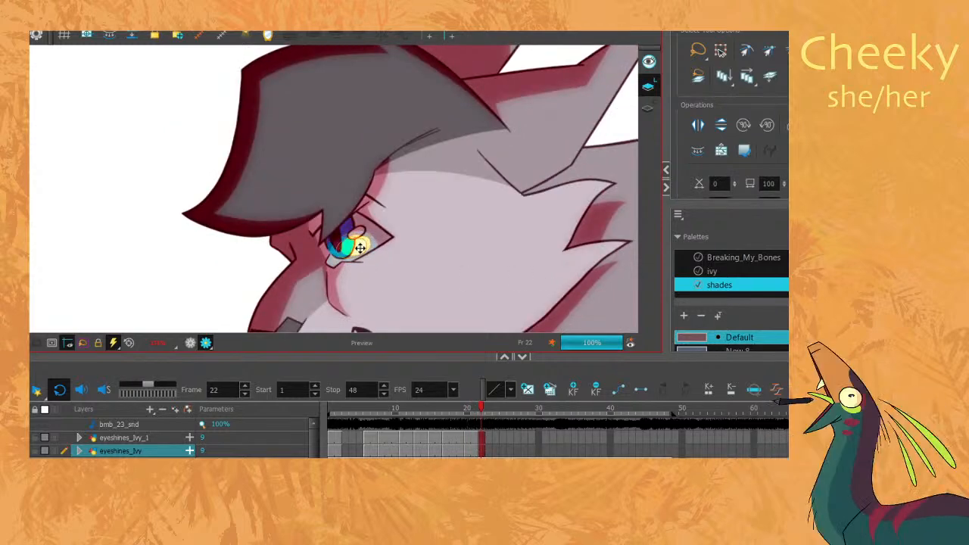
{"action": "left_click", "coordinate": [439, 184]}
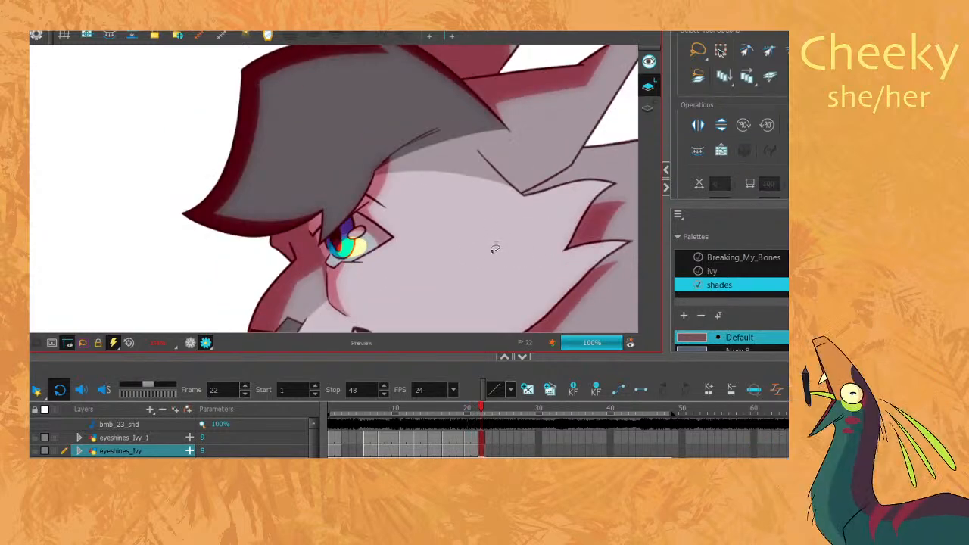
Extend the frame 22 eyeshine drawing's exposure through frame 23.
{"action": "key", "text": "period"}
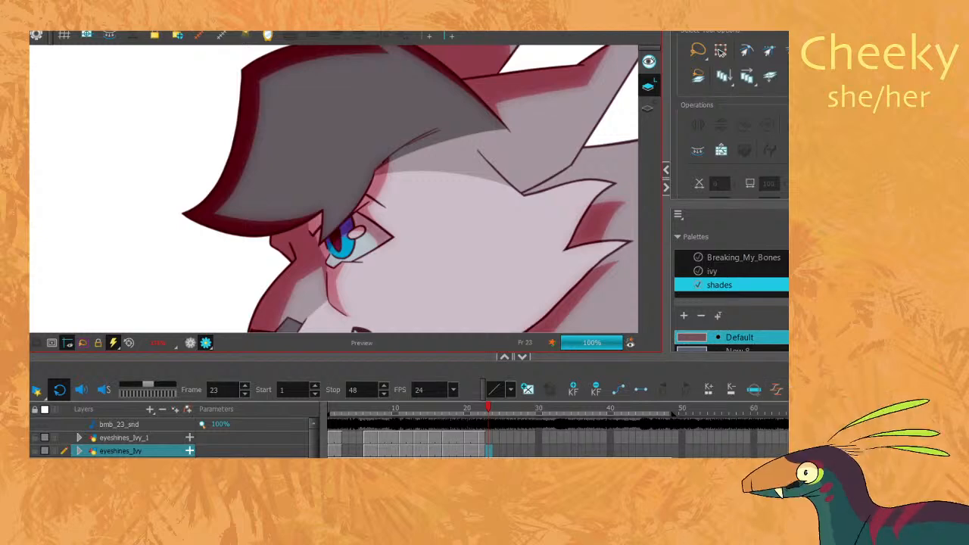
{"action": "left_click", "coordinate": [758, 394]}
{"action": "key", "text": "period"}
{"action": "key", "text": "comma"}
{"action": "left_click", "coordinate": [550, 392]}
{"action": "key", "text": "ctrl+a"}
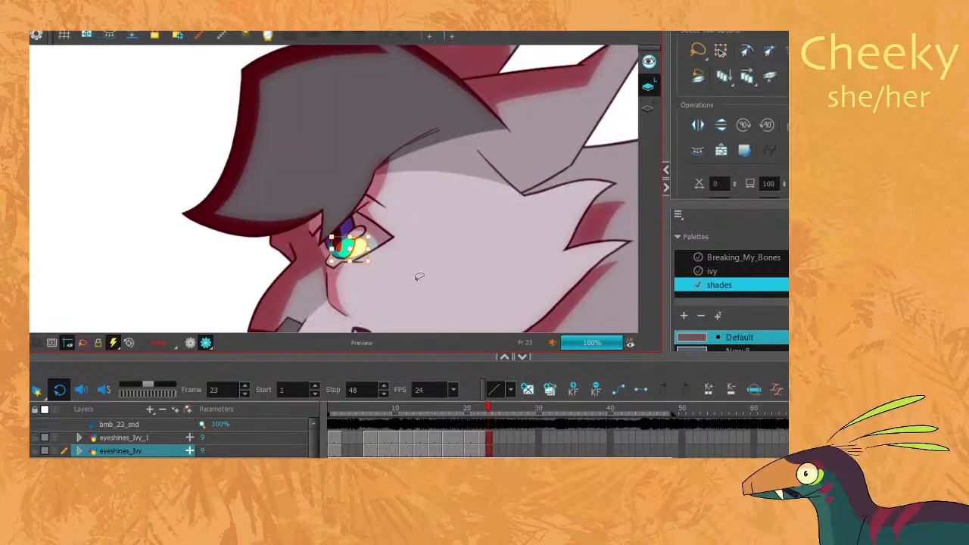
{"action": "key", "text": "5"}
{"action": "left_click", "coordinate": [444, 314]}
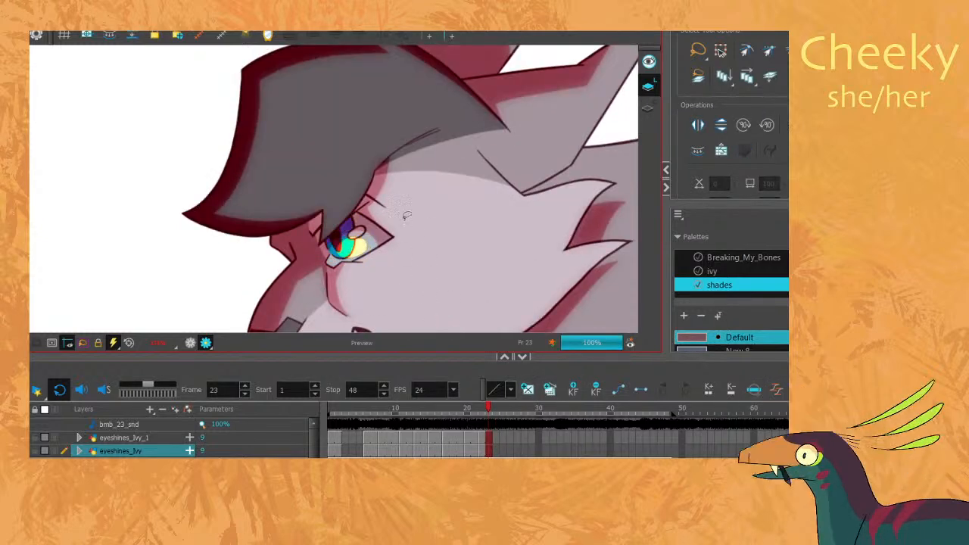
Paste the eyeshine at frame 24 and position it over the snarling pose's near iris.
{"action": "key", "text": "space"}
{"action": "left_click_drag", "start_coordinate": [442, 306], "coordinate": [437, 209]}
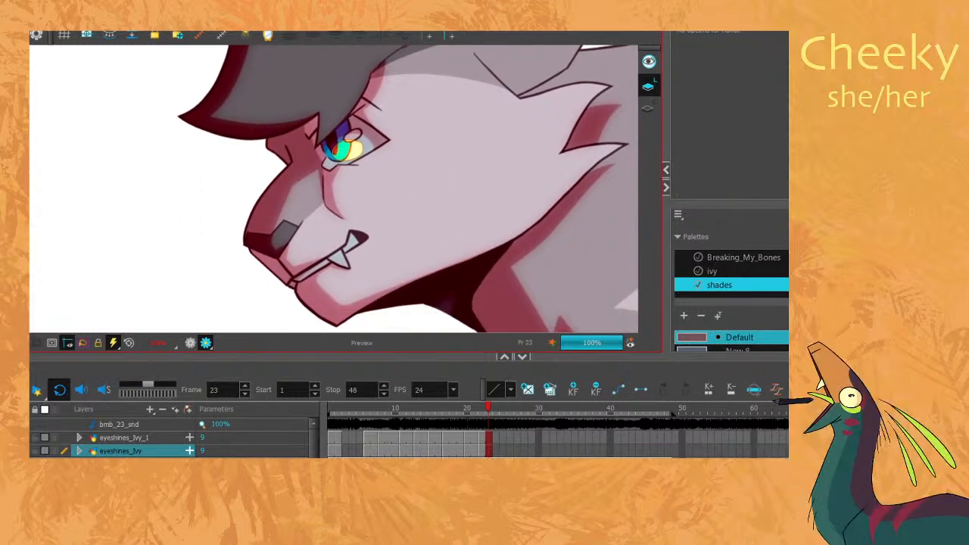
{"action": "key", "text": "period"}
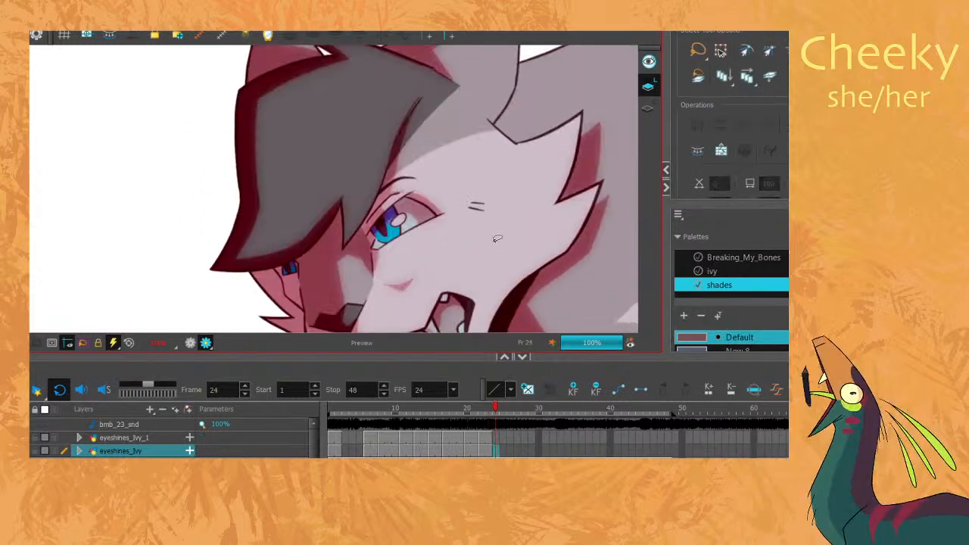
{"action": "key", "text": "ctrl+v"}
{"action": "left_click_drag", "start_coordinate": [352, 144], "coordinate": [405, 221]}
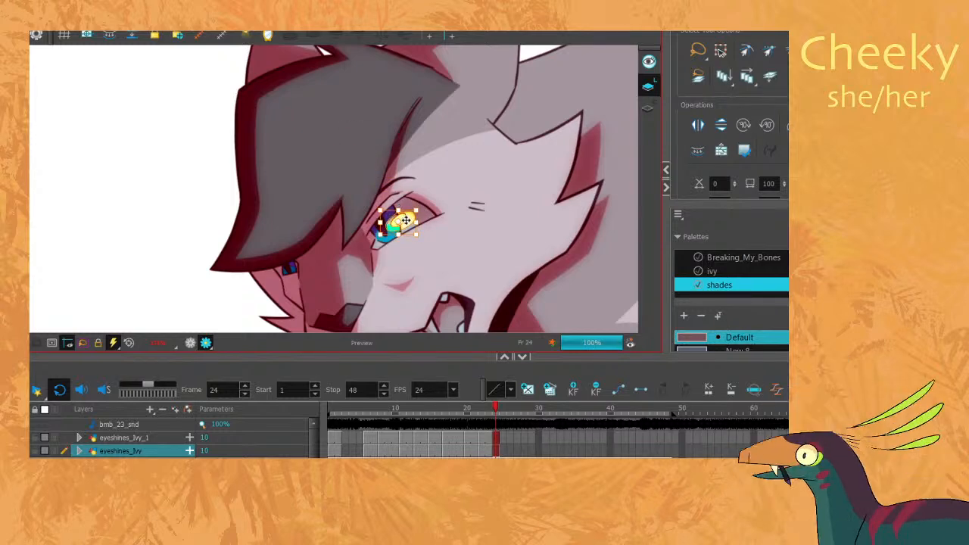
{"action": "left_click", "coordinate": [575, 218]}
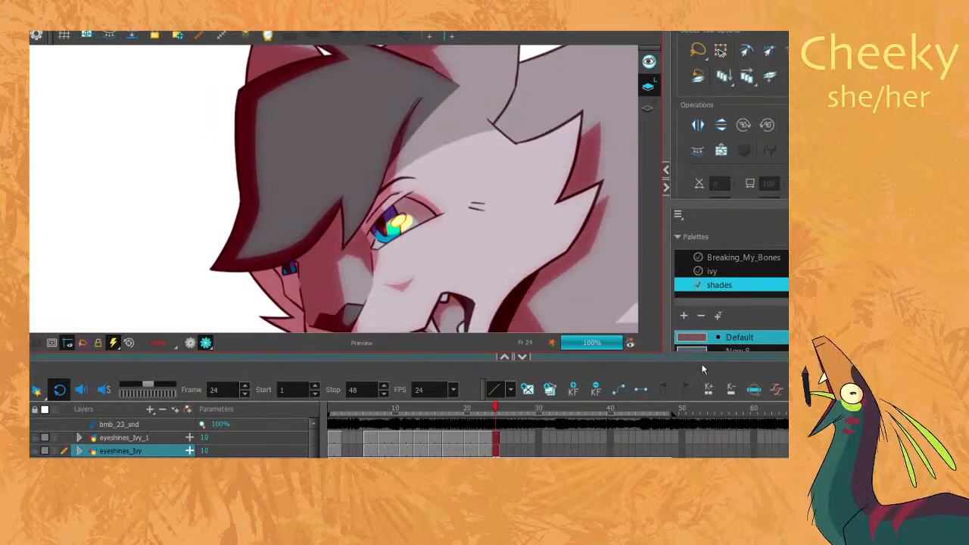
Extend the frame 24 eyeshine drawing's exposure through frame 26 and select its eyeshine shape for copying.
{"action": "key", "text": "period"}
{"action": "key", "text": "period"}
{"action": "key", "text": "period"}
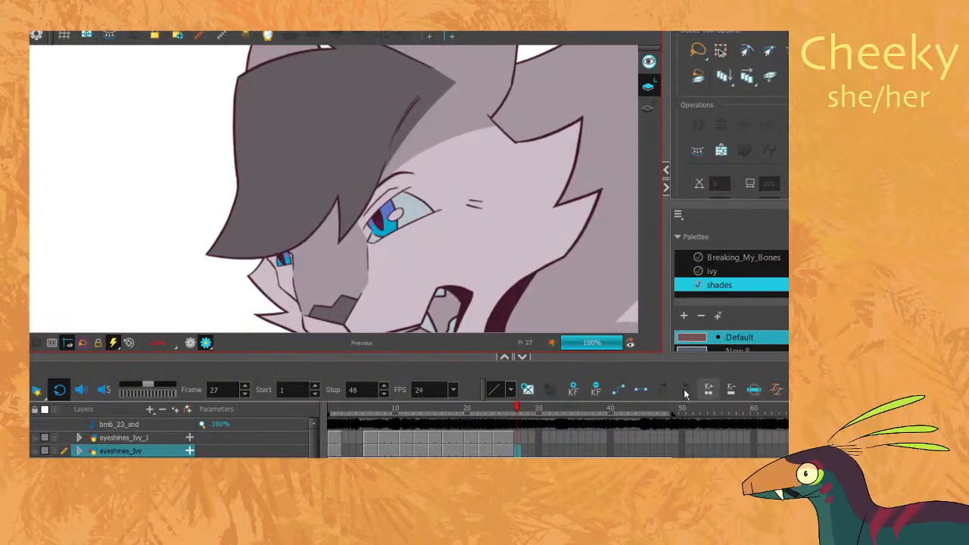
{"action": "left_click", "coordinate": [510, 421]}
{"action": "key", "text": "ctrl+a"}
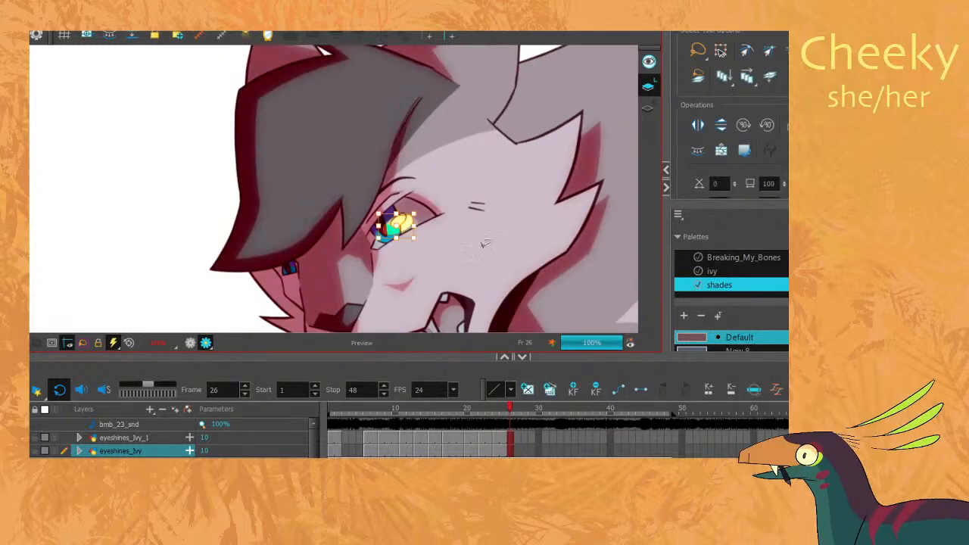
Paste the eyeshine at frame 27 and fit it over the near iris, comparing its placement with frame 26.
{"action": "key", "text": "period"}
{"action": "key", "text": "ctrl+v"}
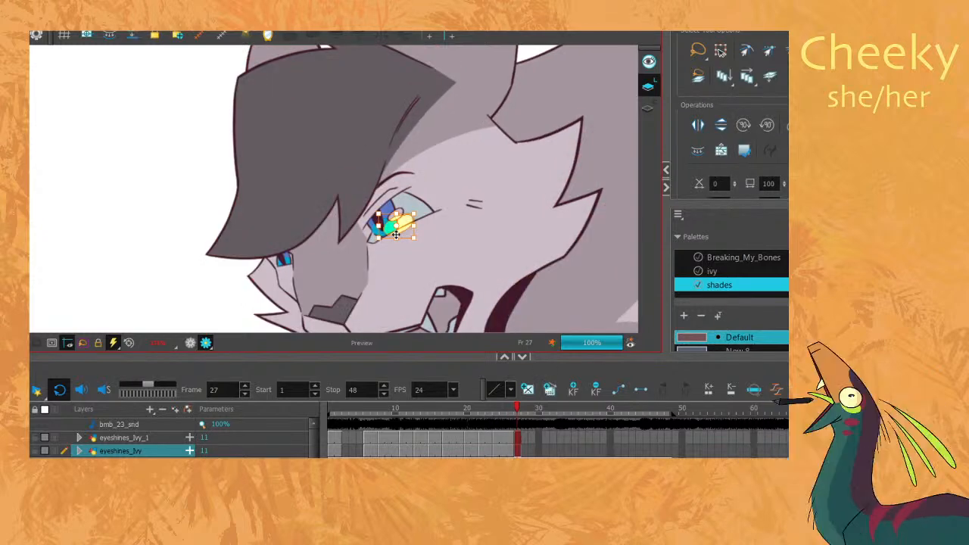
{"action": "mouse_move", "coordinate": [406, 225]}
{"action": "left_mouse_down"}
{"action": "mouse_move", "coordinate": [398, 219]}
{"action": "mouse_move", "coordinate": [419, 202]}
{"action": "mouse_move", "coordinate": [400, 219]}
{"action": "left_mouse_up"}
{"action": "left_click", "coordinate": [482, 203]}
{"action": "key", "text": "comma"}
{"action": "key", "text": "period"}
{"action": "left_click", "coordinate": [456, 176]}
{"action": "key", "text": "comma"}
{"action": "key", "text": "period"}
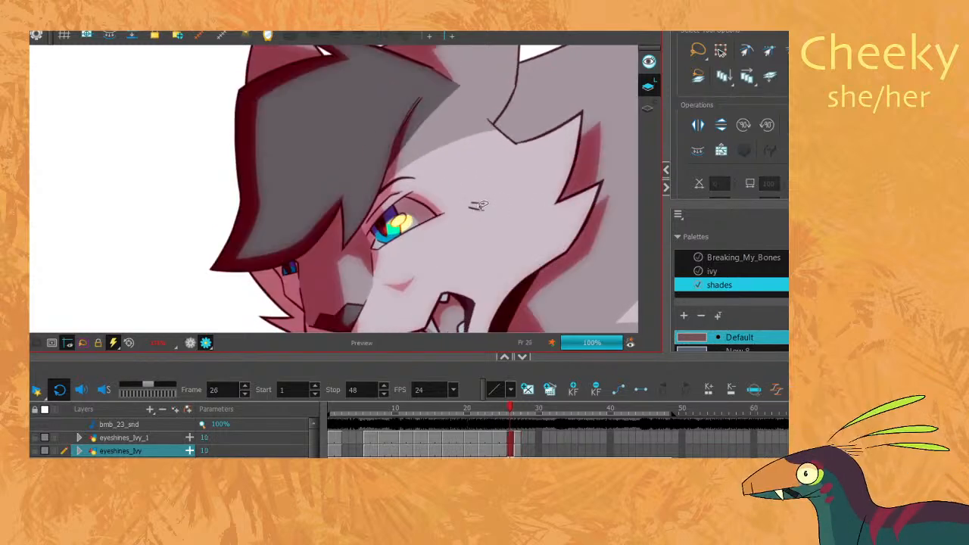
{"action": "key", "text": "comma"}
{"action": "key", "text": "period"}
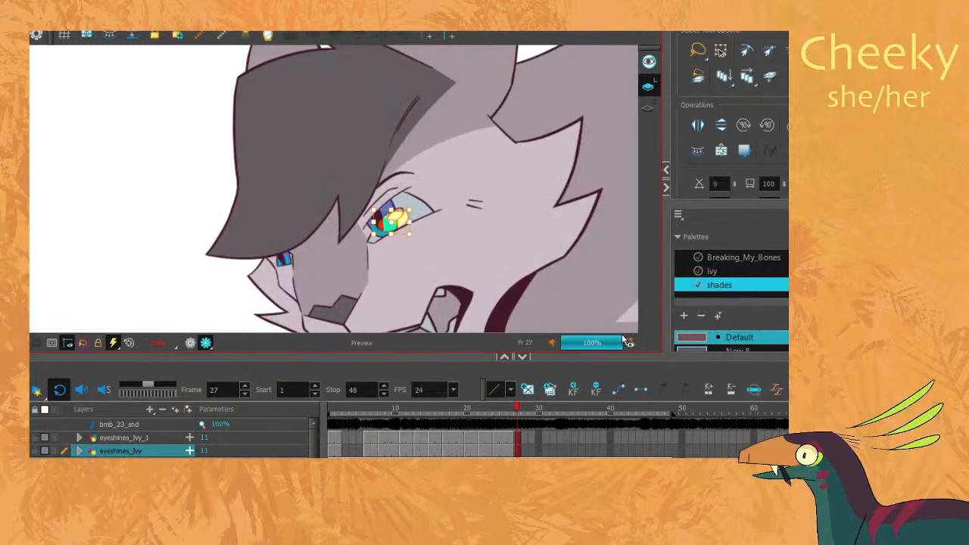
Extend the frame 27 eyeshine drawing's exposure through frame 28 on the eyeshines_Ivy layer.
{"action": "key", "text": "period"}
{"action": "key", "text": "ctrl+v"}
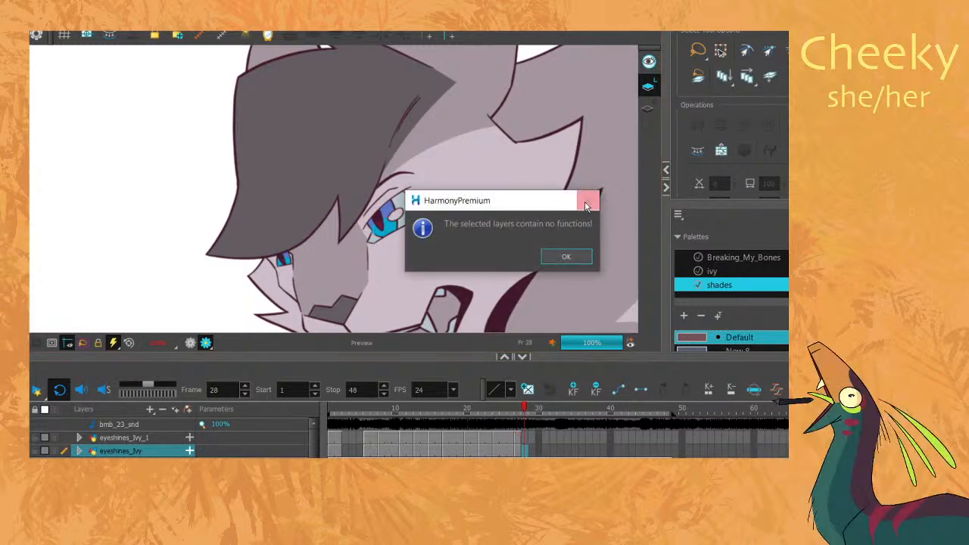
{"action": "key", "text": "Return"}
{"action": "key", "text": "period"}
{"action": "key", "text": "comma"}
Paste the eyeshine at frame 29 and move it up from the open mouth onto the iris.
{"action": "key", "text": "period"}
{"action": "key", "text": "ctrl+v"}
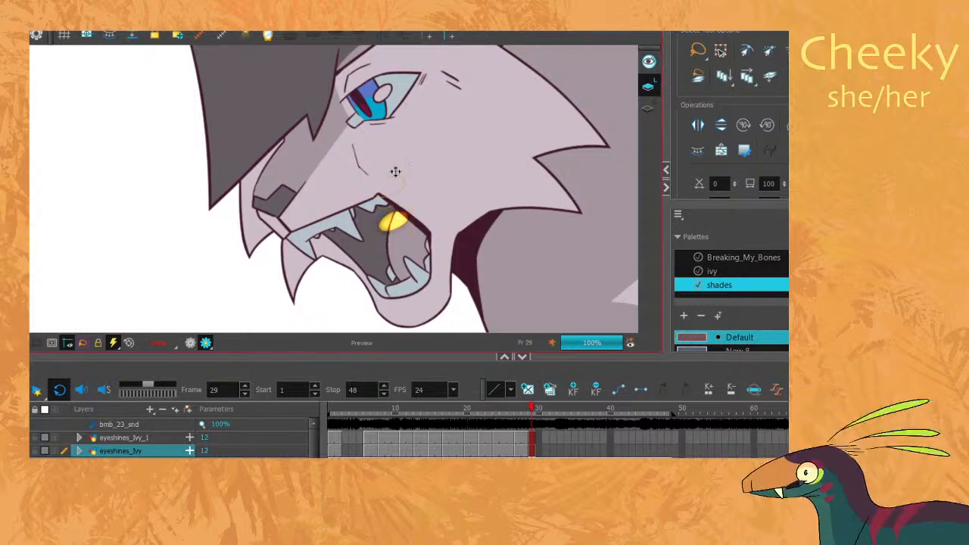
{"action": "mouse_move", "coordinate": [395, 200]}
{"action": "left_mouse_down"}
{"action": "mouse_move", "coordinate": [379, 88]}
{"action": "mouse_move", "coordinate": [384, 103]}
{"action": "left_mouse_up"}
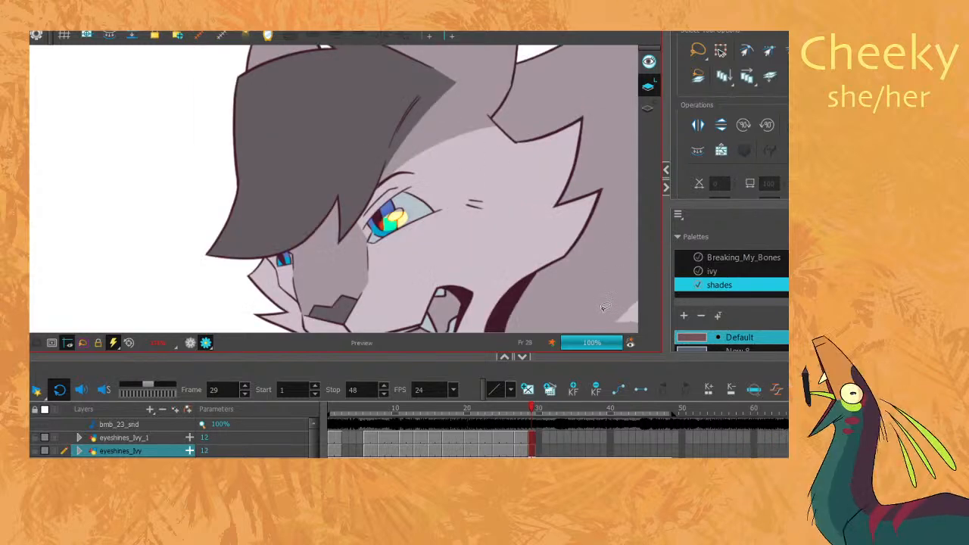
{"action": "key", "text": "ctrl+d"}
{"action": "left_click", "coordinate": [555, 200]}
Paste the eyeshine at frame 30 and move it from below the jaw up to the roaring head's eye.
{"action": "key", "text": "space"}
{"action": "left_click_drag", "start_coordinate": [559, 167], "coordinate": [562, 267]}
{"action": "key", "text": "period"}
{"action": "left_click_drag", "start_coordinate": [507, 236], "coordinate": [511, 317]}
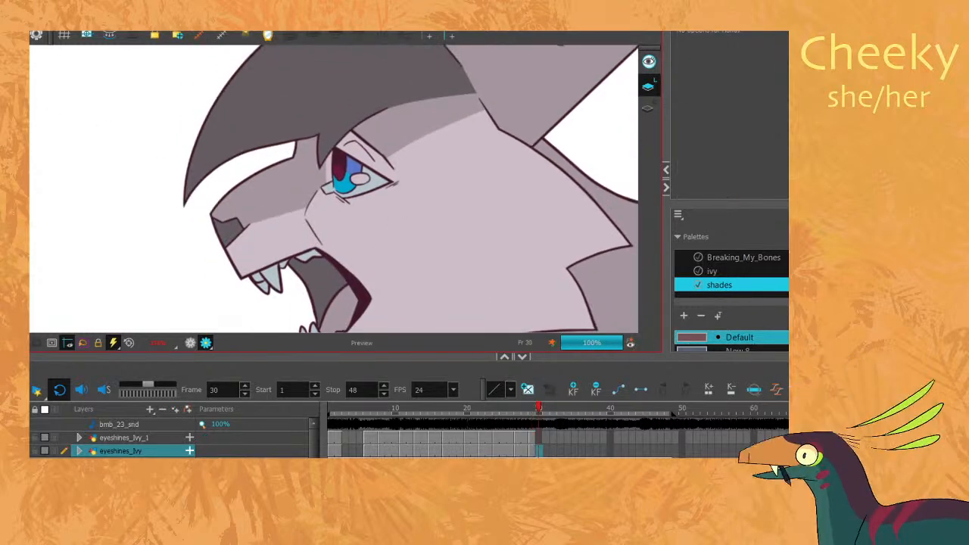
{"action": "key", "text": "alt+shift+r"}
{"action": "scroll", "coordinate": [521, 237], "scroll_direction": "down", "scroll_amount": 3}
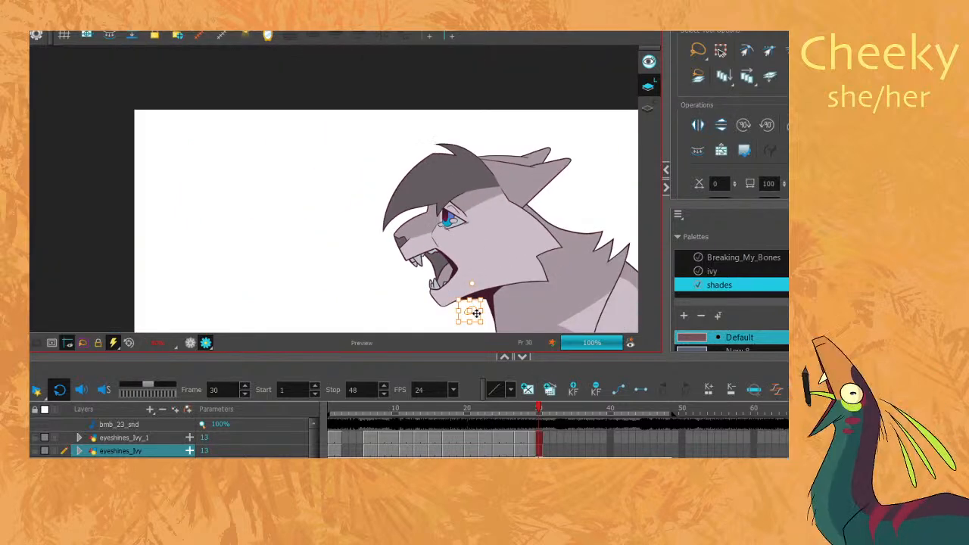
{"action": "left_click", "coordinate": [448, 218]}
Rotate the frame 30 eyeshine and position it diagonally across the lower iris and the white highlight.
{"action": "scroll", "coordinate": [447, 217], "scroll_direction": "up", "scroll_amount": 3}
{"action": "scroll", "coordinate": [442, 215], "scroll_direction": "up", "scroll_amount": 2}
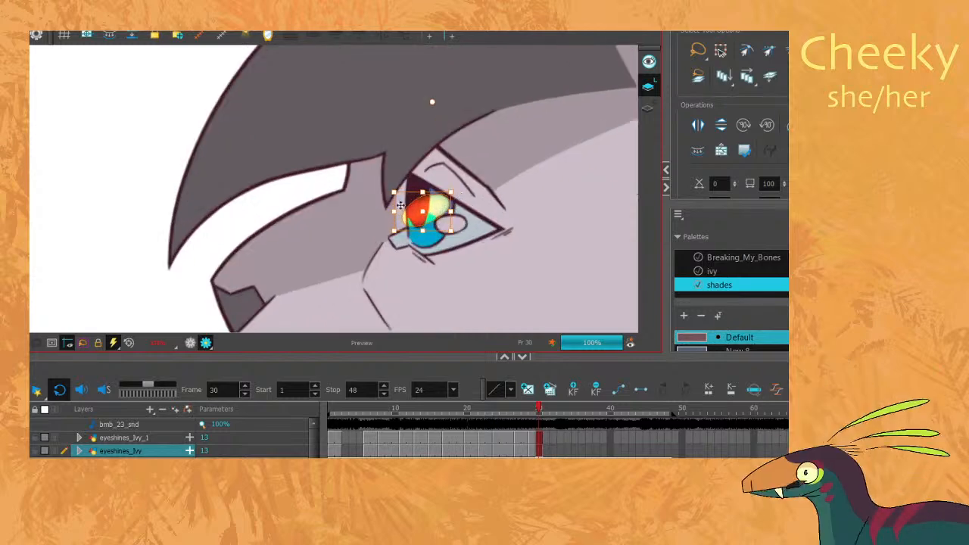
{"action": "left_click_drag", "start_coordinate": [464, 187], "coordinate": [486, 214]}
{"action": "left_click_drag", "start_coordinate": [432, 103], "coordinate": [447, 224]}
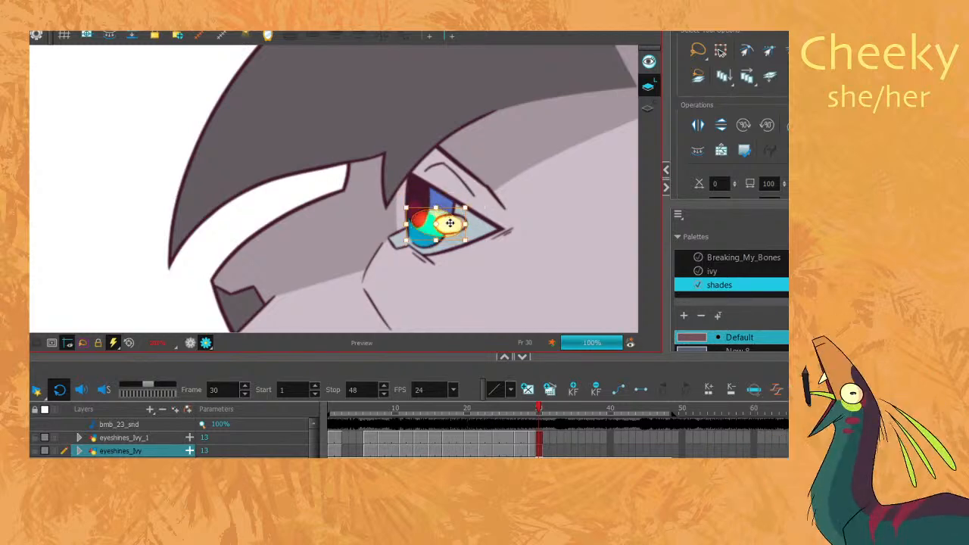
{"action": "left_click", "coordinate": [528, 130]}
Refine the frame 30 eyeshine's shape and placement over the lower iris, comparing it with frame 29.
{"action": "scroll", "coordinate": [529, 131], "scroll_direction": "down", "scroll_amount": 3}
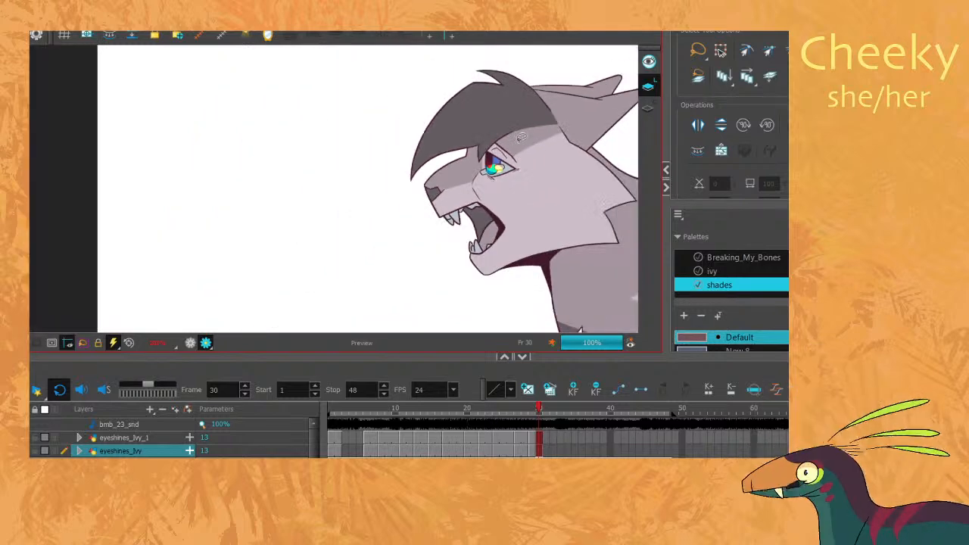
{"action": "key", "text": "comma"}
{"action": "key", "text": "period"}
{"action": "scroll", "coordinate": [525, 160], "scroll_direction": "up", "scroll_amount": 1}
{"action": "scroll", "coordinate": [525, 160], "scroll_direction": "up", "scroll_amount": 1}
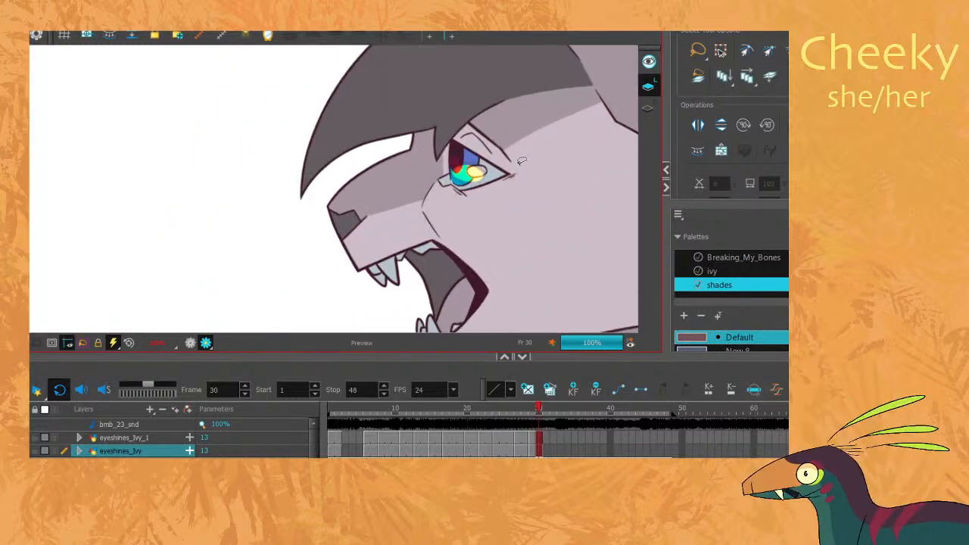
{"action": "left_click", "coordinate": [471, 175]}
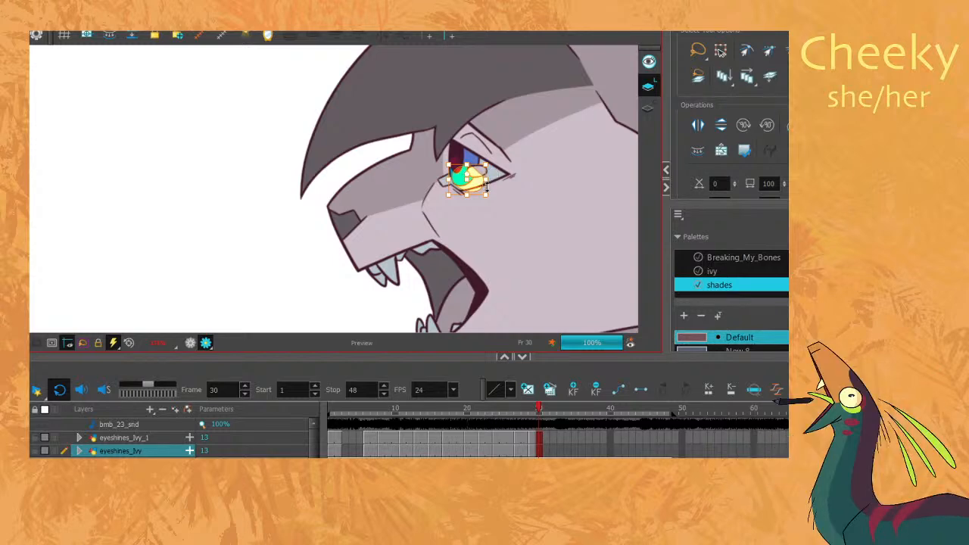
{"action": "left_click_drag", "start_coordinate": [468, 191], "coordinate": [473, 186]}
{"action": "left_click", "coordinate": [533, 121]}
{"action": "key", "text": "comma"}
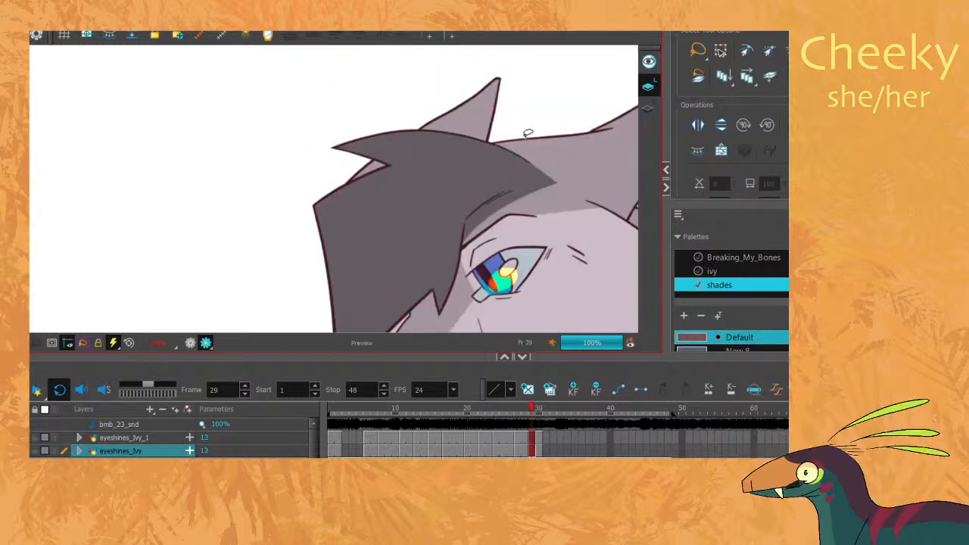
{"action": "key", "text": "period"}
{"action": "left_click", "coordinate": [475, 165]}
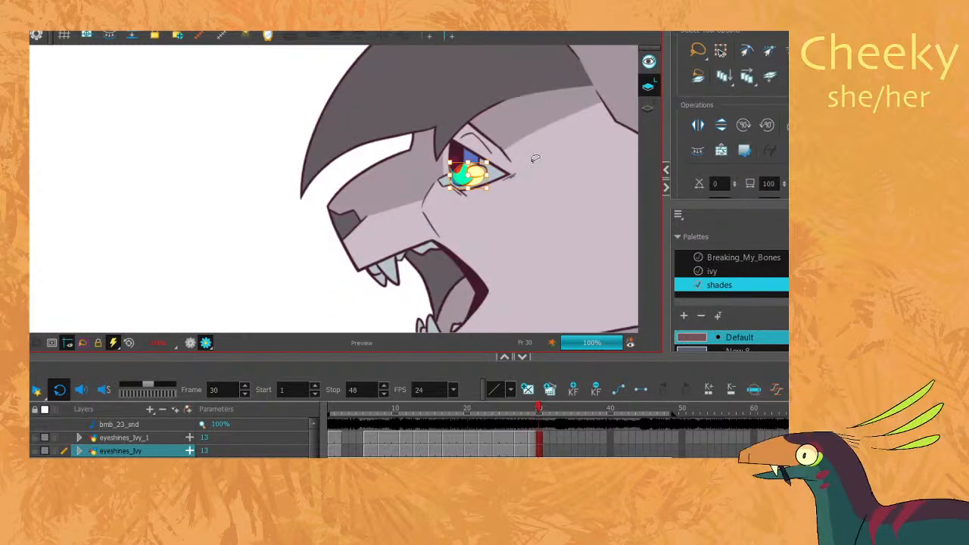
Extend the frame 30 eyeshine drawing's exposure through frame 31.
{"action": "key", "text": "period"}
{"action": "key", "text": "ctrl+v"}
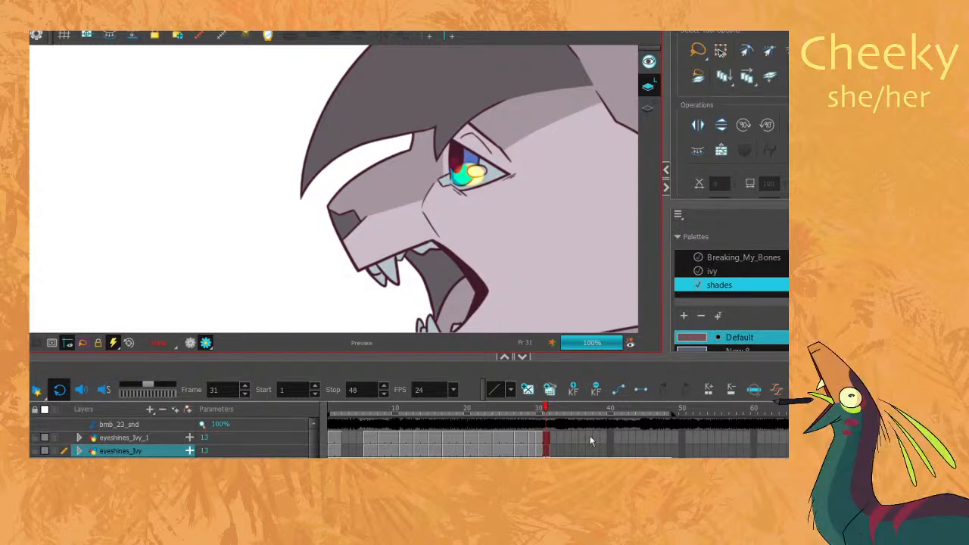
{"action": "left_click", "coordinate": [552, 408]}
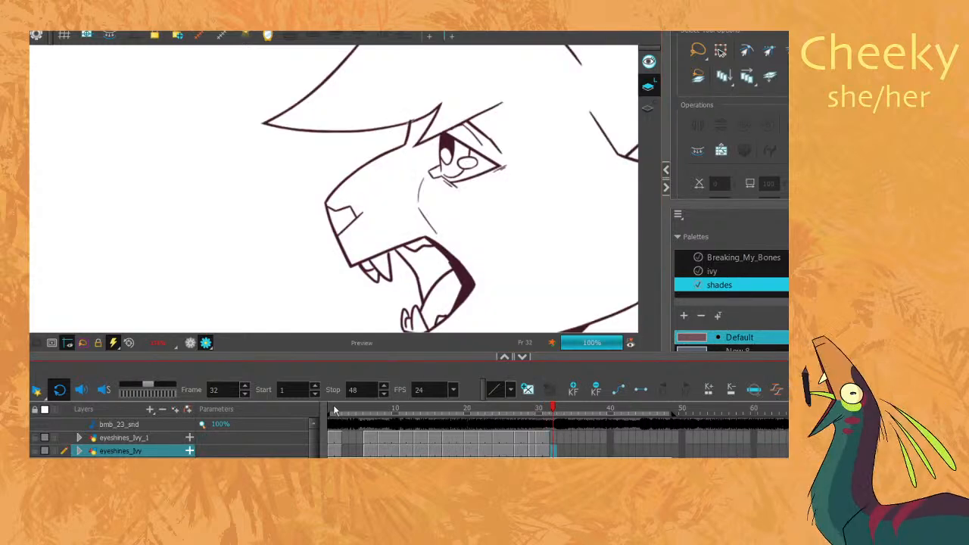
Return to frame 1, leave render preview, and render the scene for playback, including the frames already rendered.
{"action": "left_click_drag", "start_coordinate": [338, 409], "coordinate": [296, 402]}
{"action": "scroll", "coordinate": [384, 238], "scroll_direction": "down", "scroll_amount": 4}
{"action": "left_click_drag", "start_coordinate": [384, 238], "coordinate": [358, 197]}
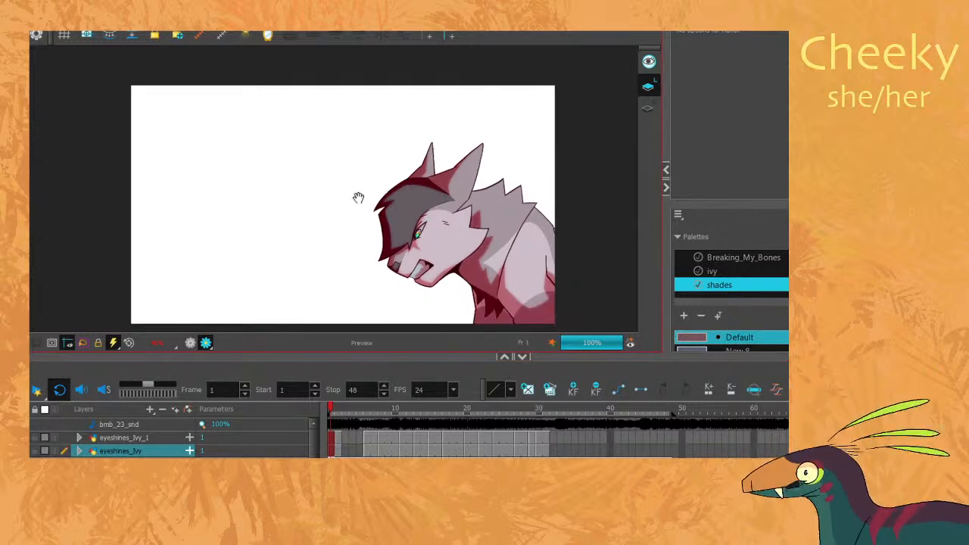
{"action": "left_click_drag", "start_coordinate": [309, 230], "coordinate": [287, 213]}
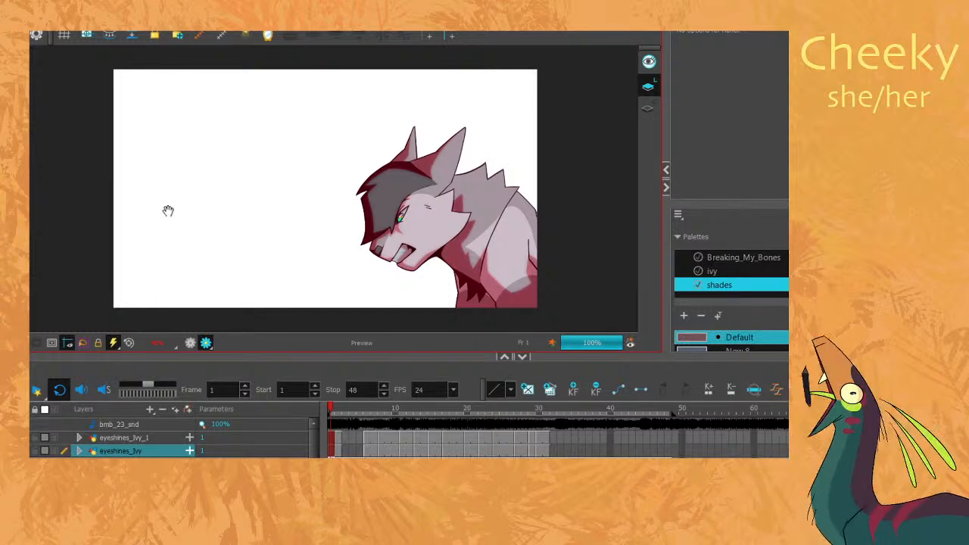
{"action": "left_click_drag", "start_coordinate": [169, 209], "coordinate": [177, 209]}
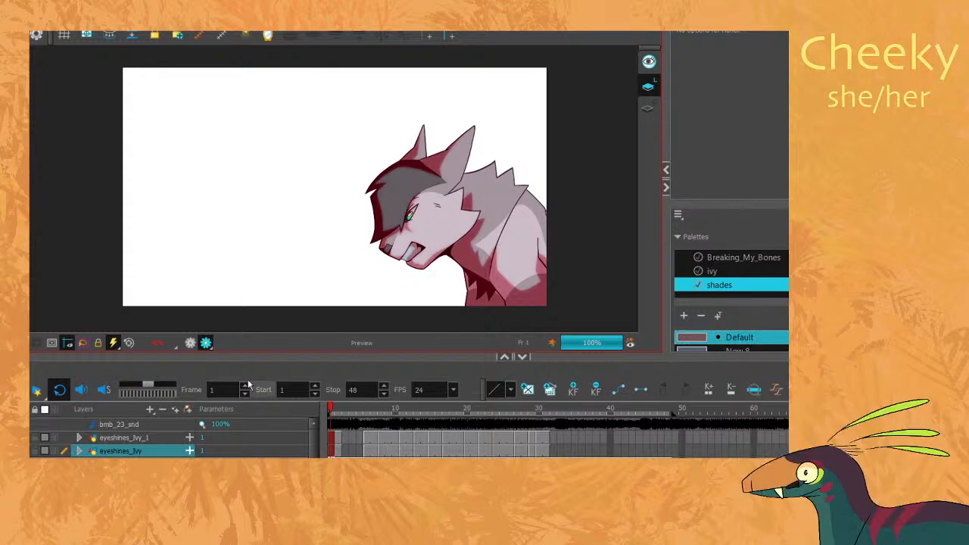
{"action": "left_click", "coordinate": [190, 343]}
{"action": "mouse_move", "coordinate": [337, 409]}
{"action": "left_mouse_down"}
{"action": "mouse_move", "coordinate": [700, 398]}
{"action": "mouse_move", "coordinate": [333, 409]}
{"action": "left_mouse_up"}
{"action": "left_click", "coordinate": [36, 389]}
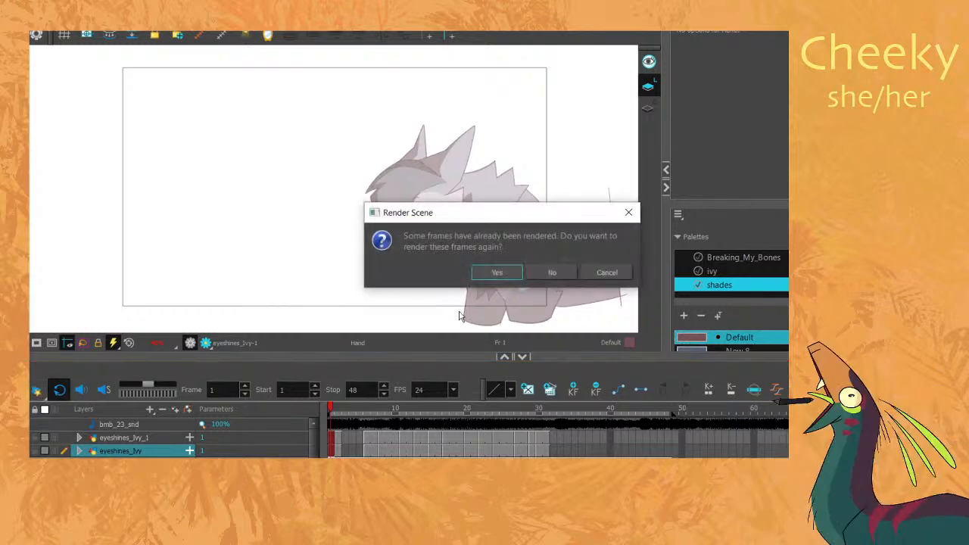
{"action": "left_click", "coordinate": [500, 272]}
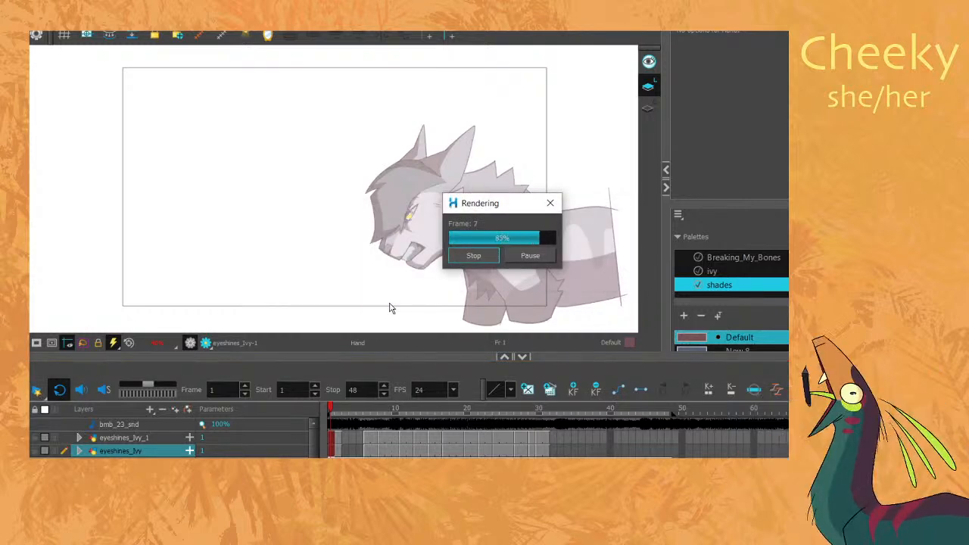